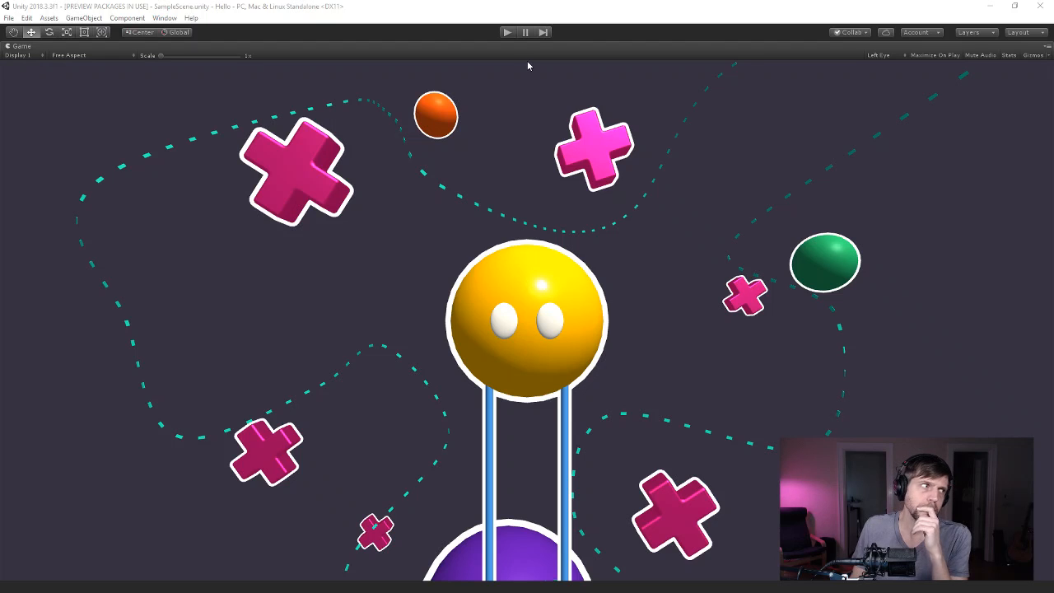
Restore the maximized Game view to the normal editor layout and briefly check its rendering statistics.
left_click(1048, 48)
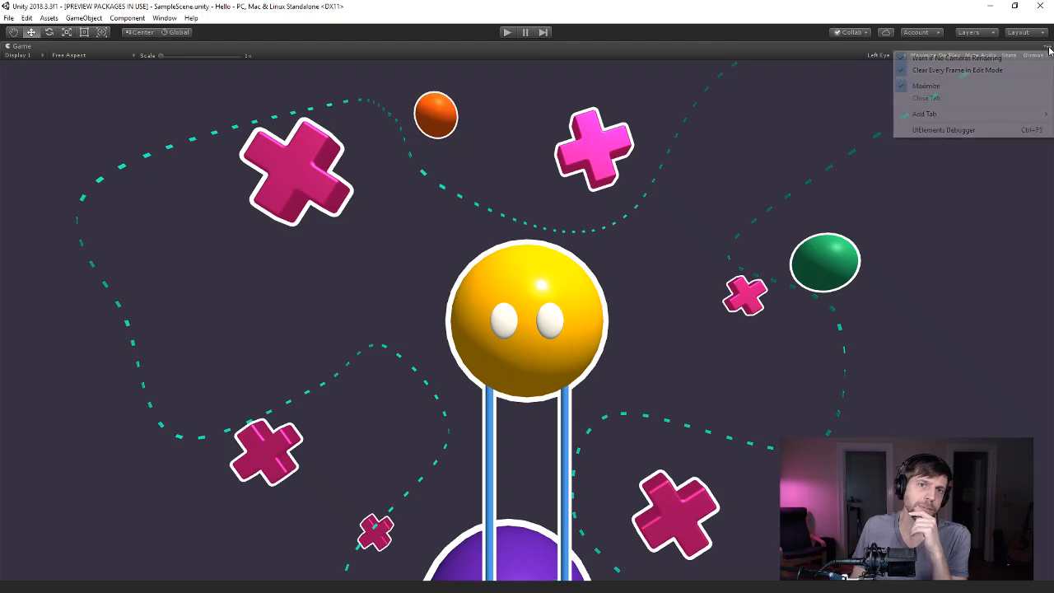
left_click(972, 83)
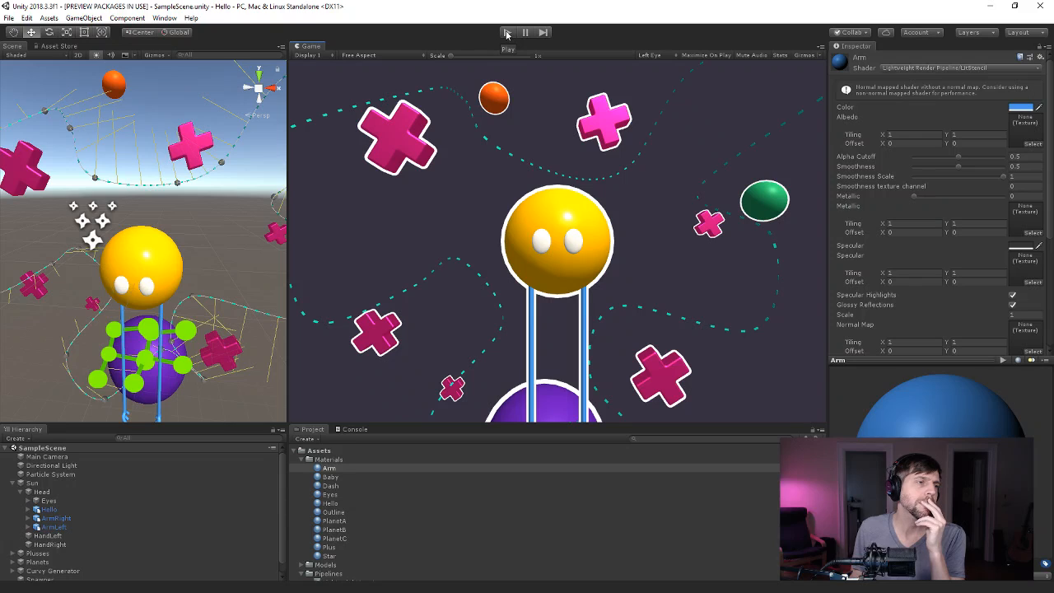
left_click(780, 56)
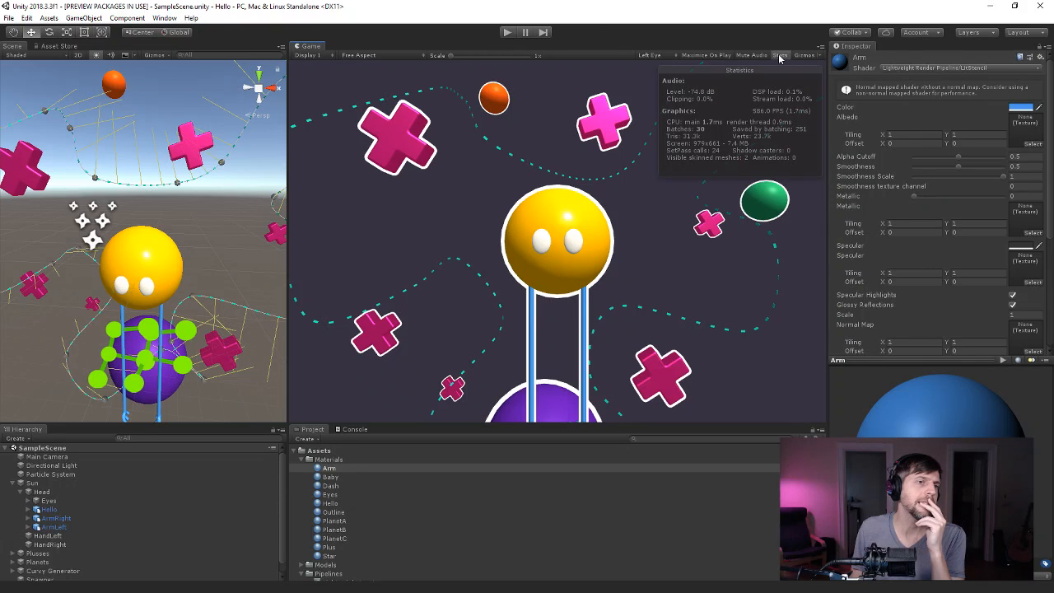
left_click(780, 56)
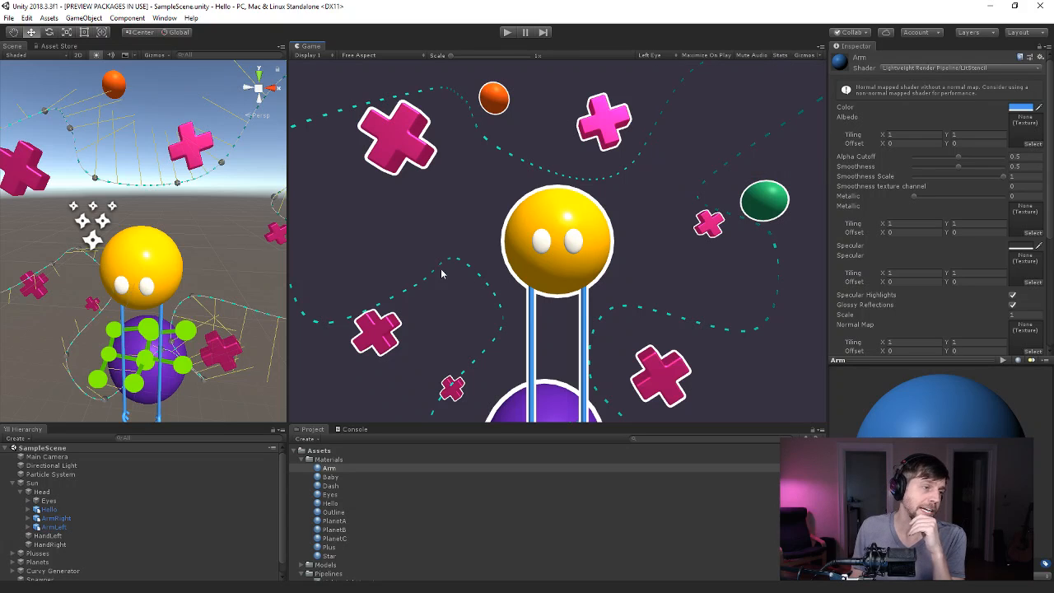
Select a DashBody piece on the dashed spline path and frame it in the Scene view.
left_click(223, 305)
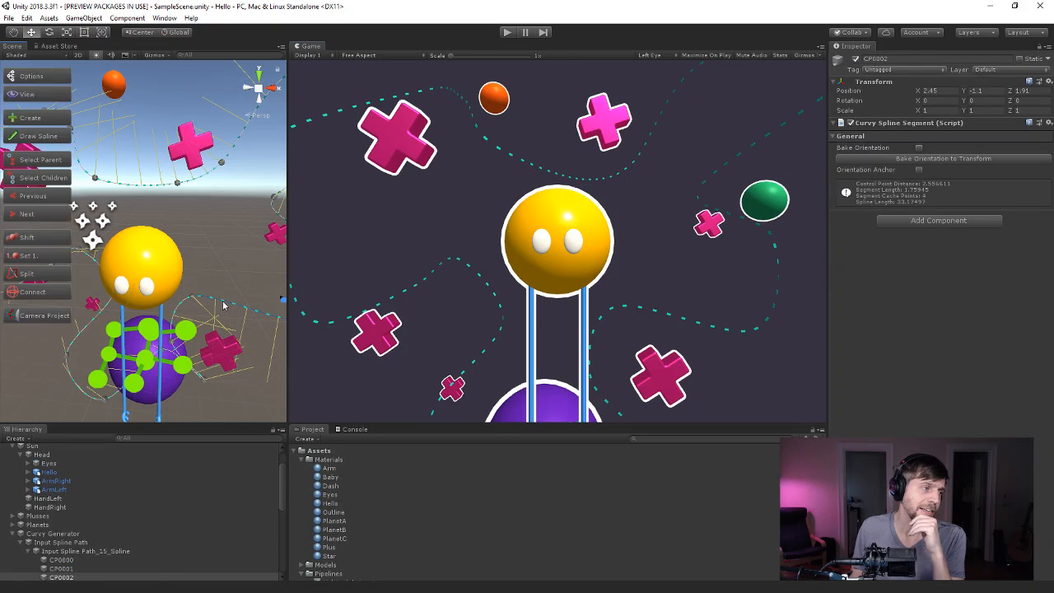
left_click(224, 306)
scroll(223, 306, "up", 5)
scroll(223, 306, "up", 3)
scroll(225, 306, "down", 3)
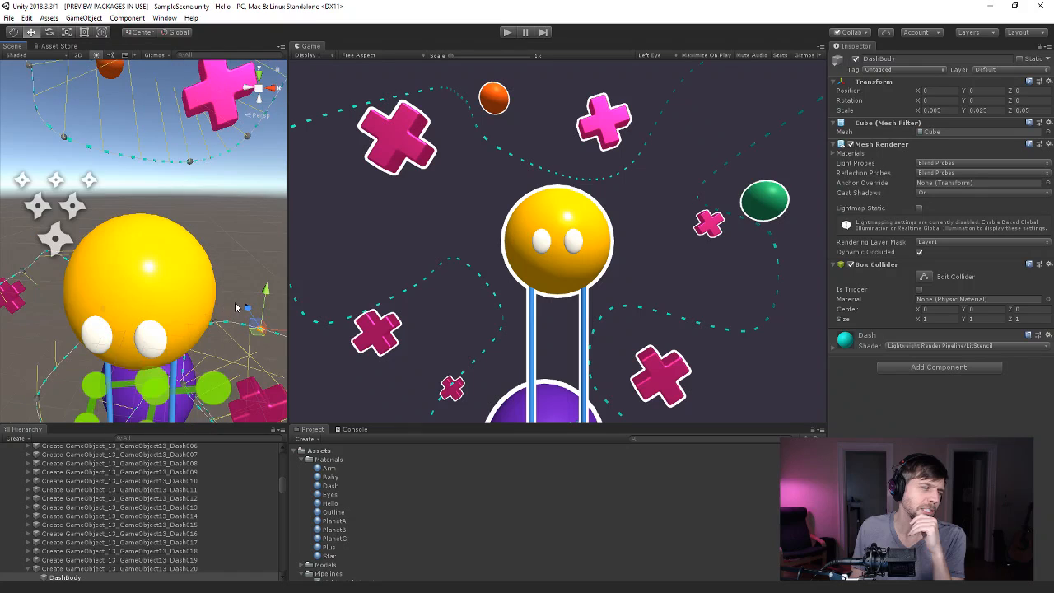
middle_click_drag(192, 262, 190, 261)
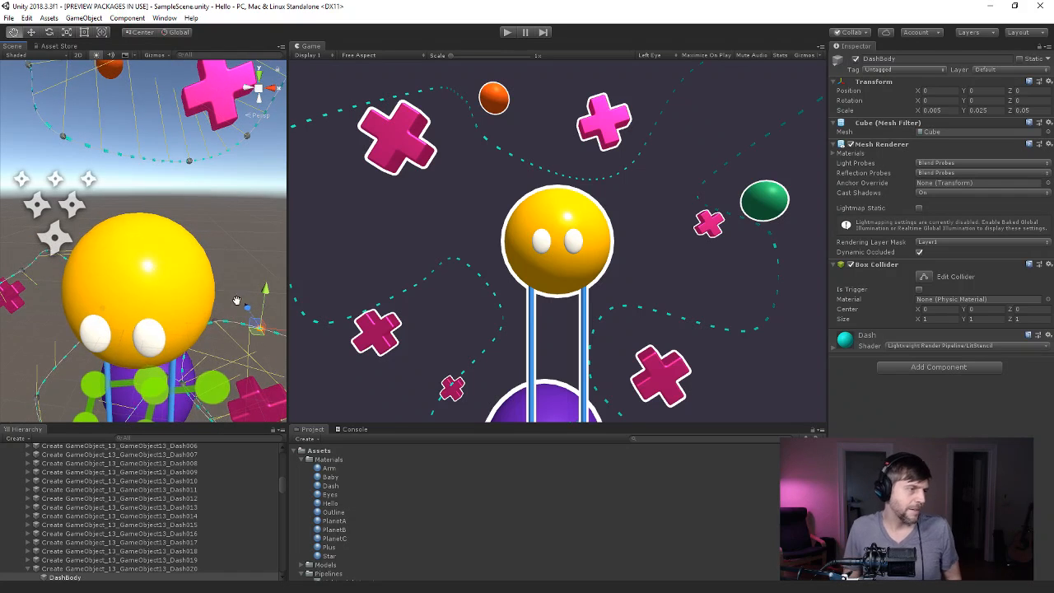
left_click_drag(193, 267, 191, 265, "alt")
key("f")
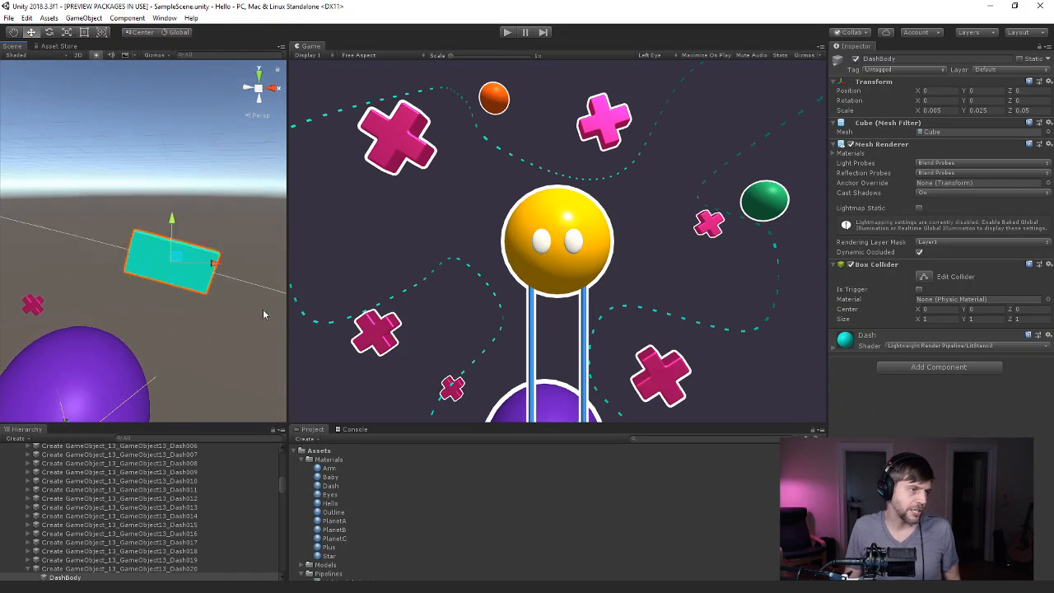
mouse_move(263, 308)
left_mouse_down("alt")
mouse_move(480, 494)
mouse_move(303, 257)
mouse_move(202, 296)
mouse_move(301, 253)
mouse_move(251, 299)
left_mouse_up("alt")
Expand the selected DashBody's Dash material and set its outline size to .1.
left_click(834, 351)
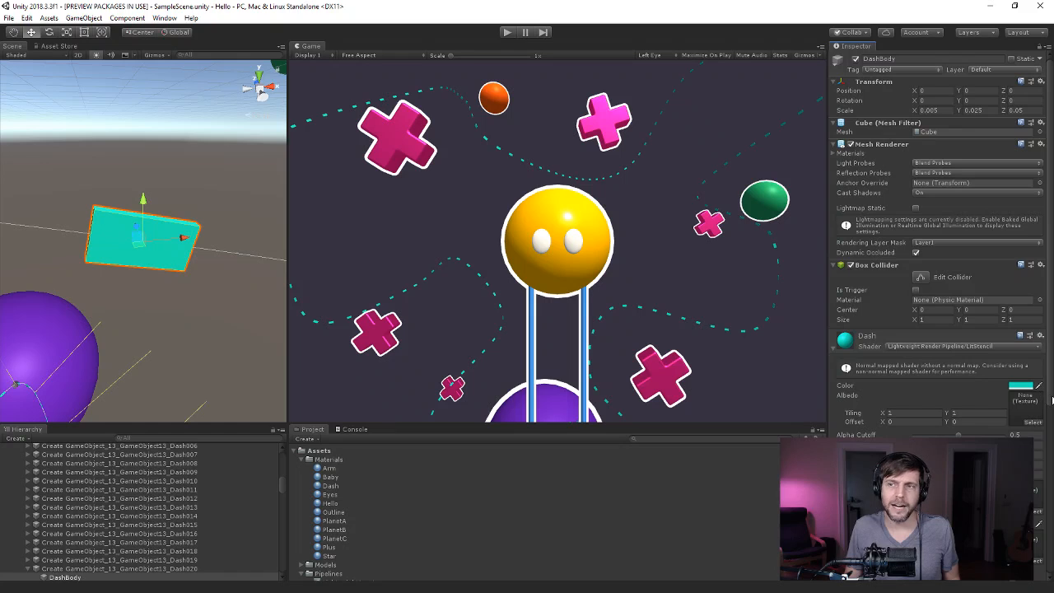
scroll(1052, 399, "down", 10)
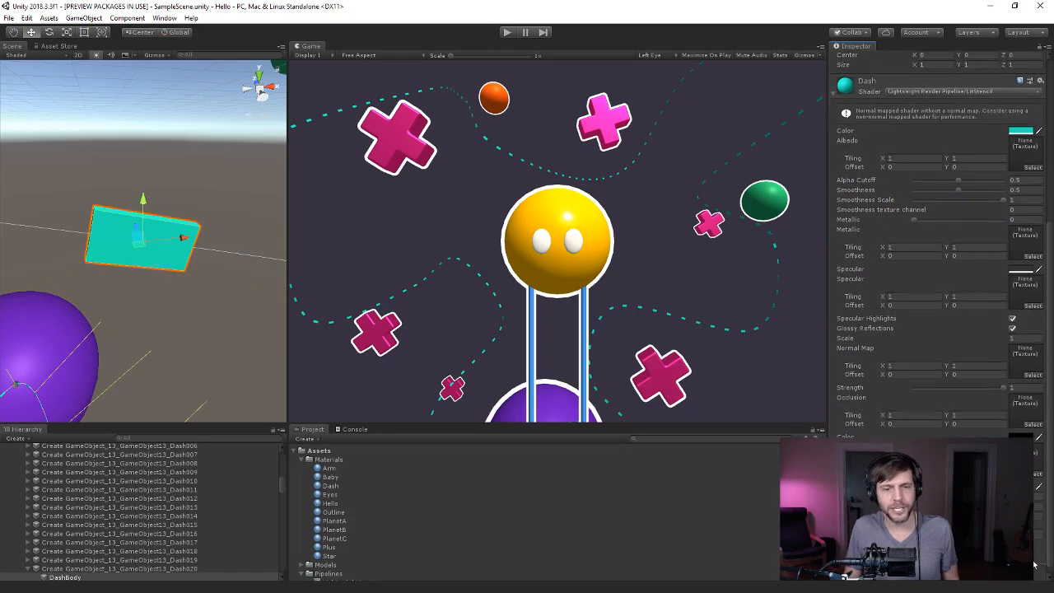
scroll(1035, 565, "down", 1)
left_click(1026, 489)
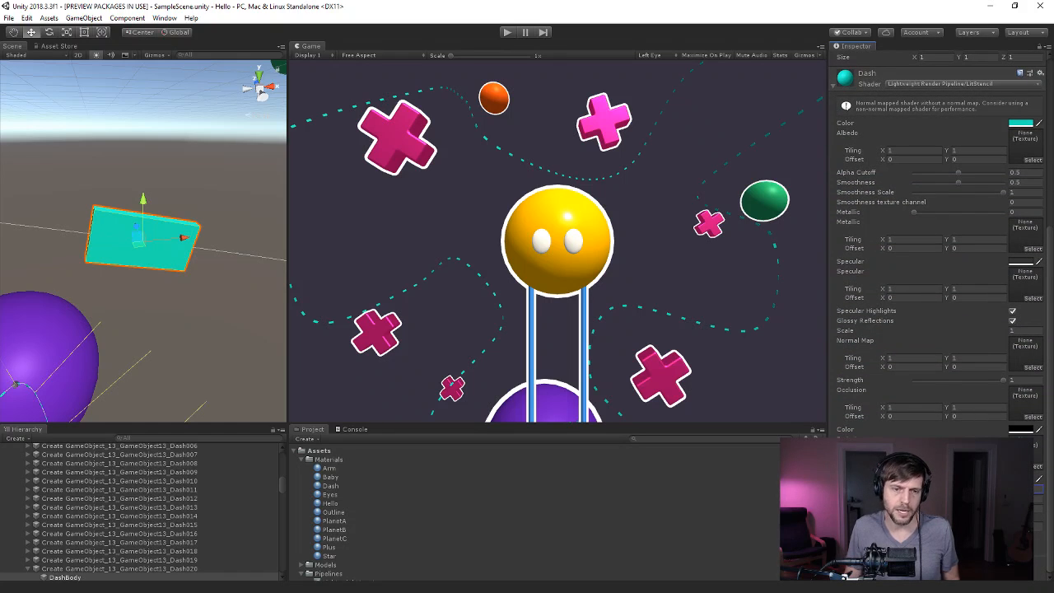
type("1")
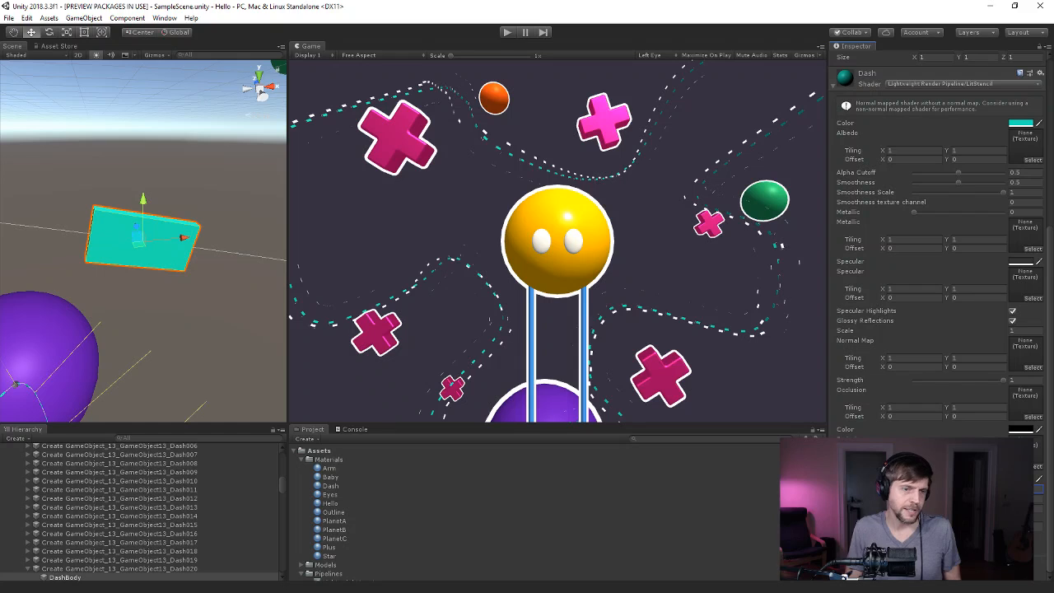
key("BackSpace")
type(".1")
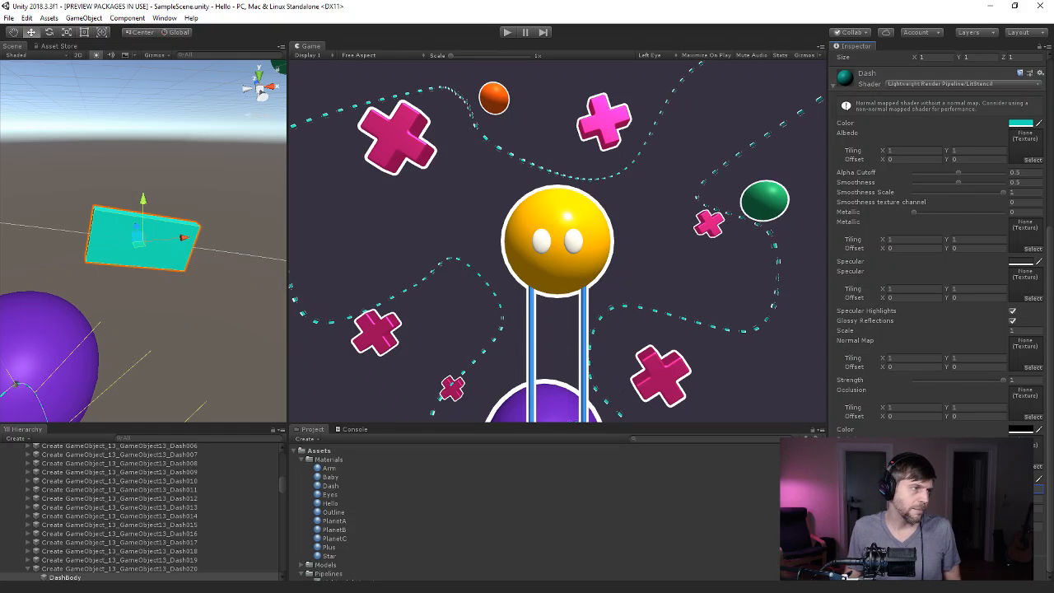
Examine the outlined dashes around the scene, including a short run in Play mode.
scroll(196, 351, "down", 8)
scroll(196, 352, "up", 10)
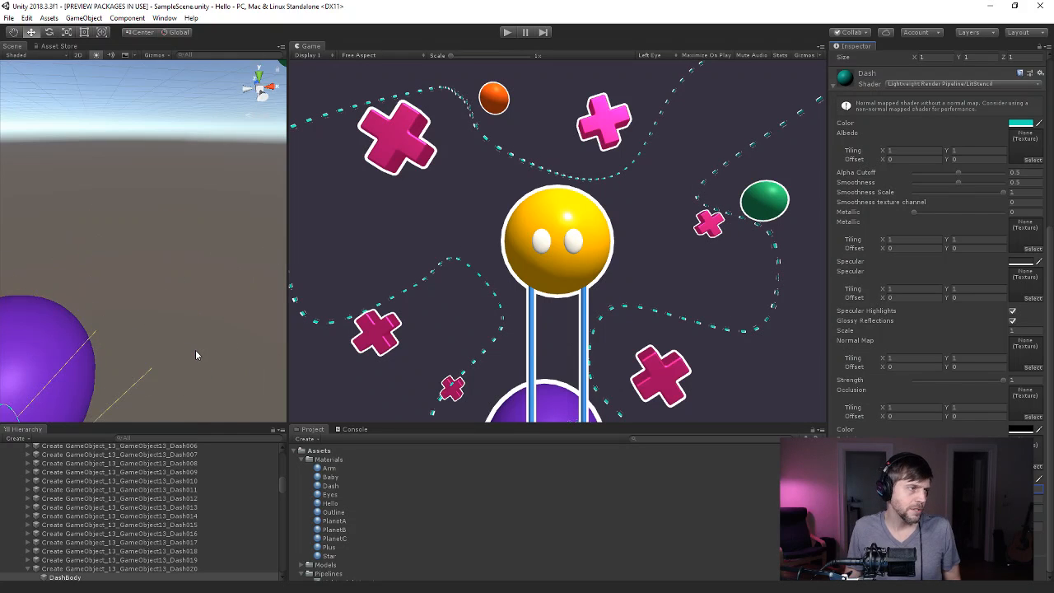
scroll(196, 351, "down", 5)
scroll(196, 355, "down", 5)
scroll(195, 358, "up", 5)
scroll(194, 358, "down", 2)
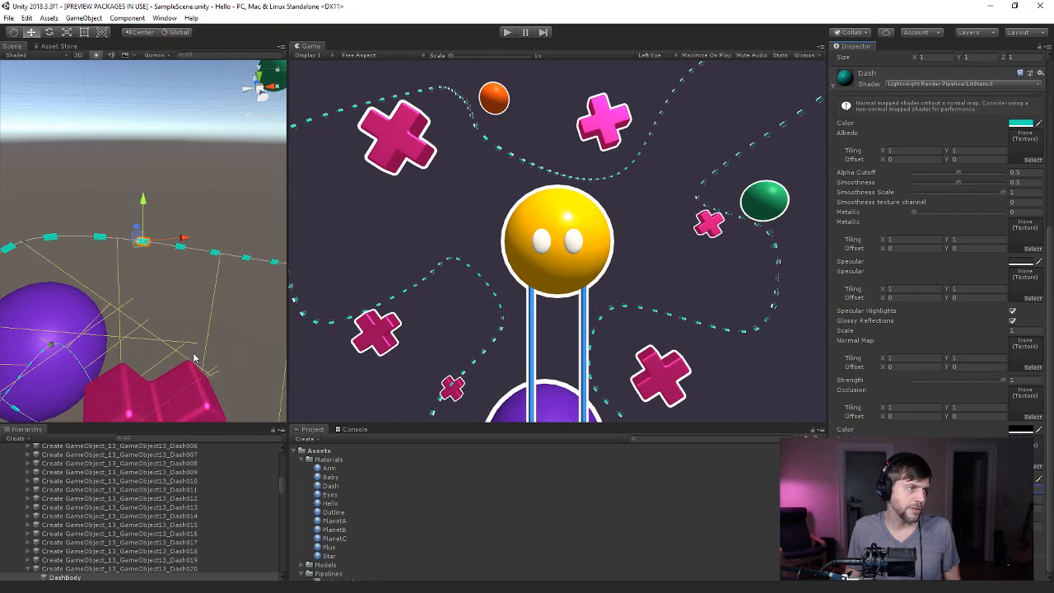
scroll(194, 357, "down", 4)
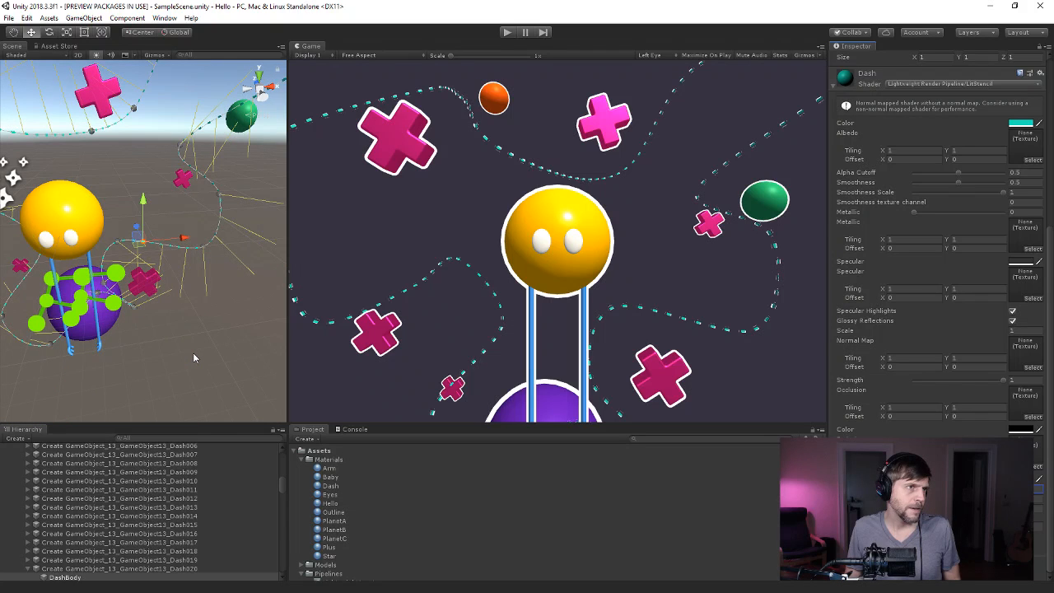
left_click(506, 33)
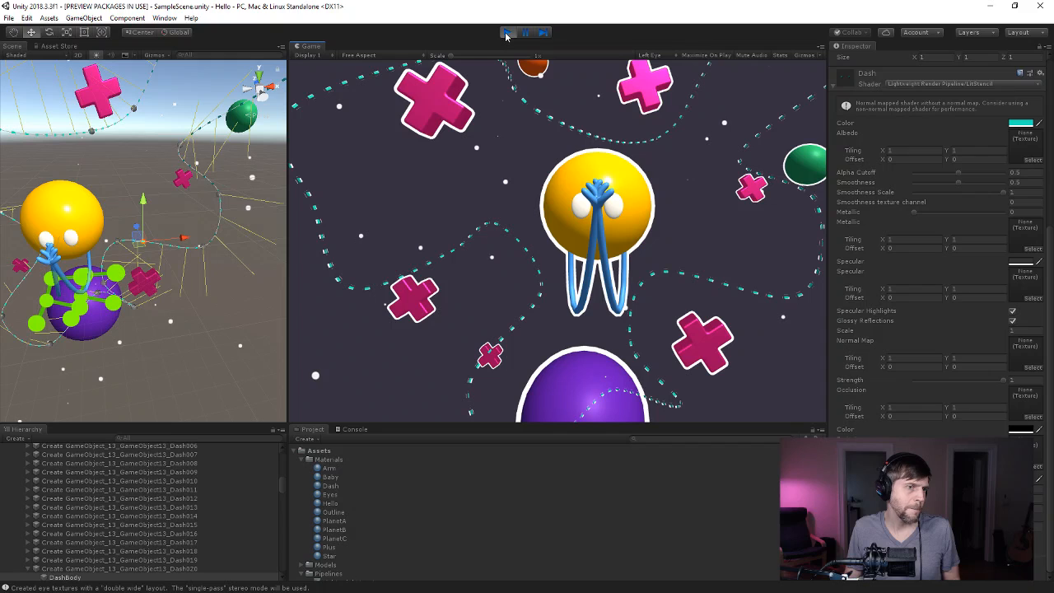
left_click(506, 33)
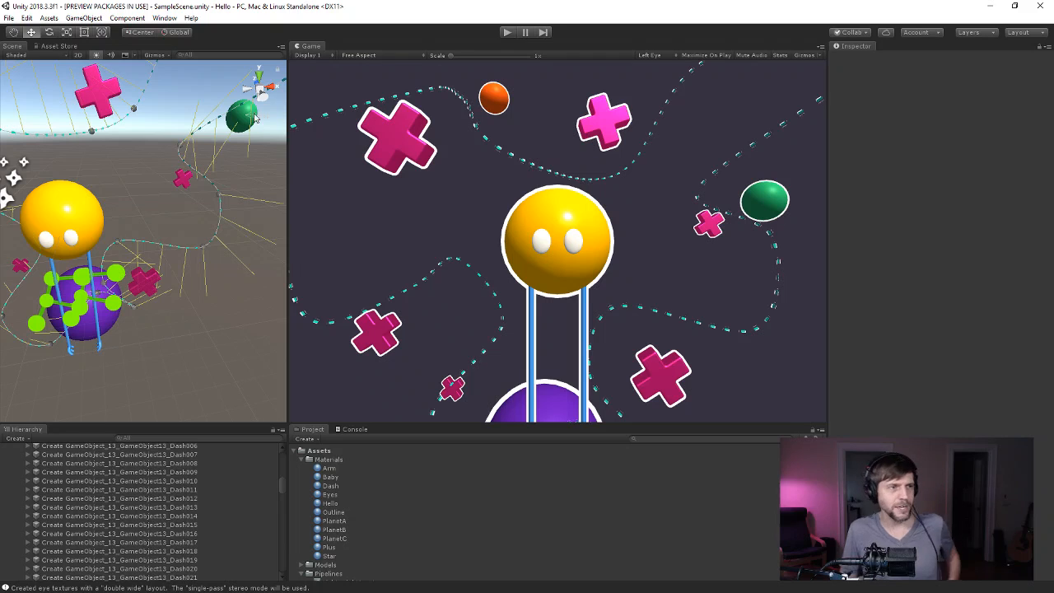
scroll(216, 197, "up", 2)
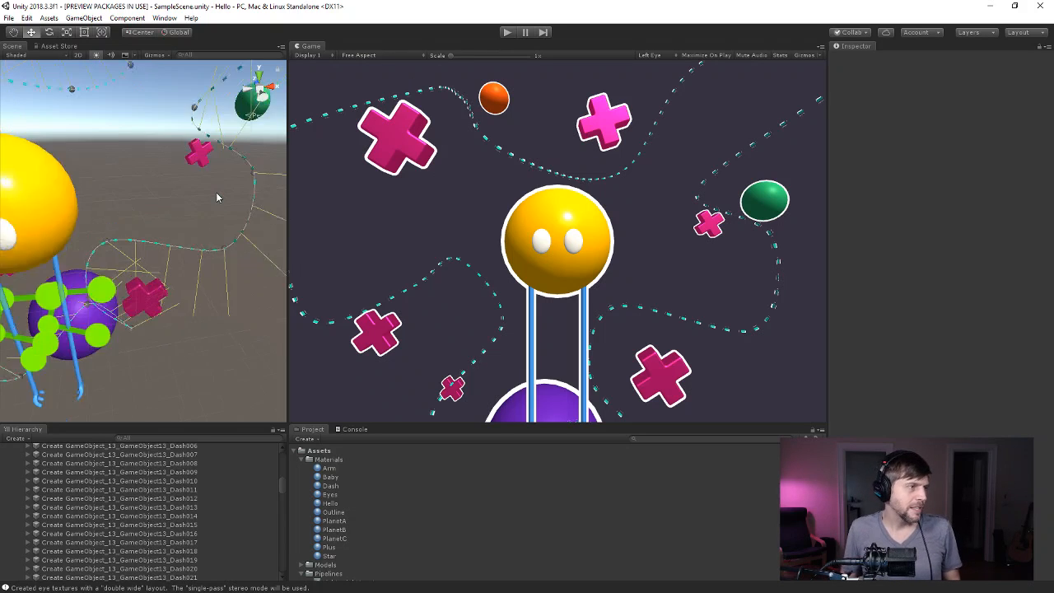
scroll(216, 192, "up", 5)
scroll(214, 193, "down", 5)
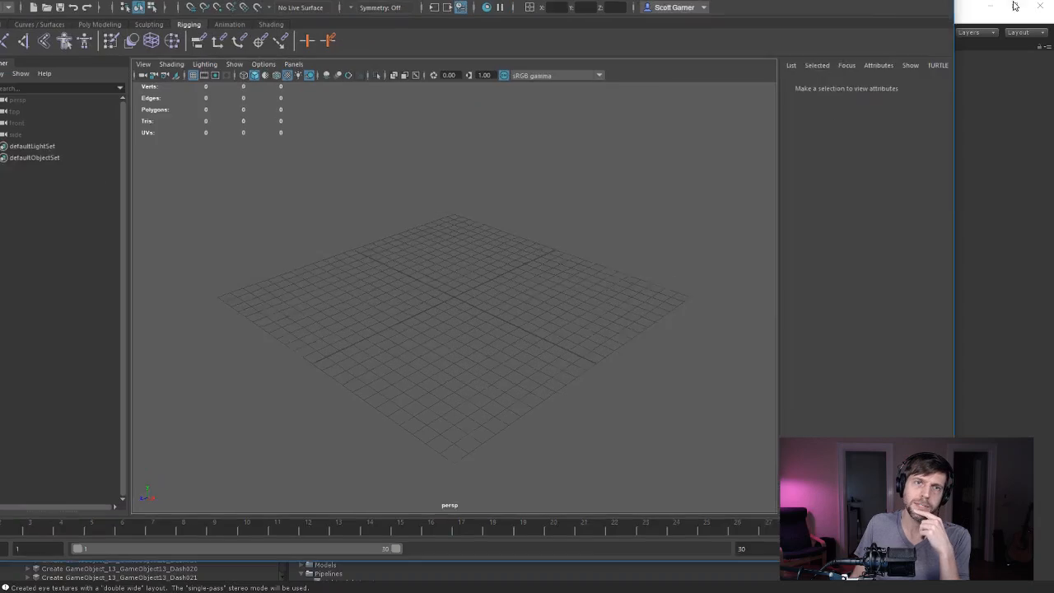
Switch to Maya LT and make the recent Hello\Maya folder the current project.
double_click(601, 11)
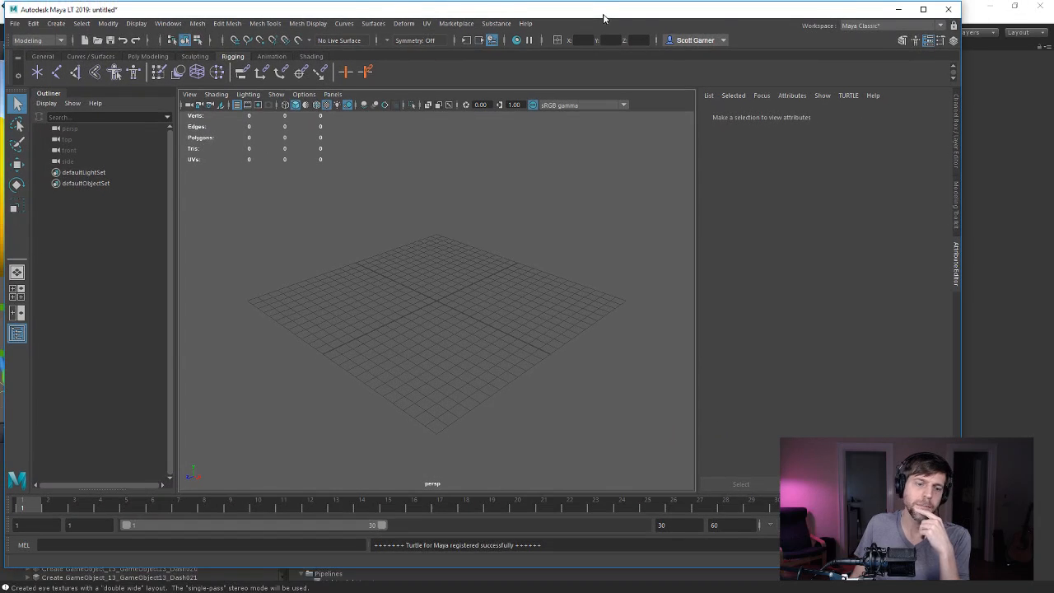
left_click(18, 29)
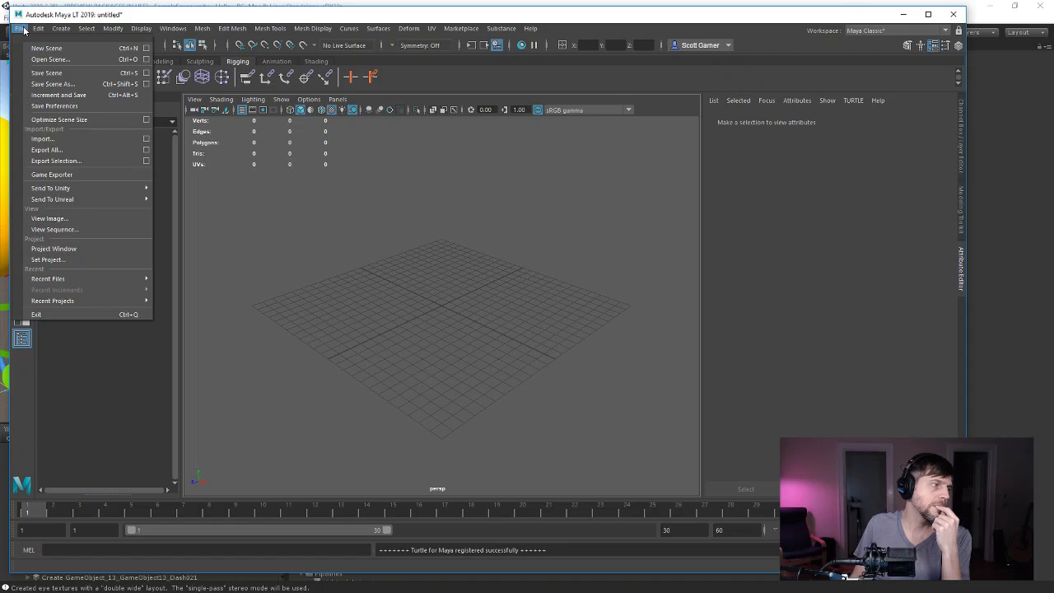
mouse_move(103, 302)
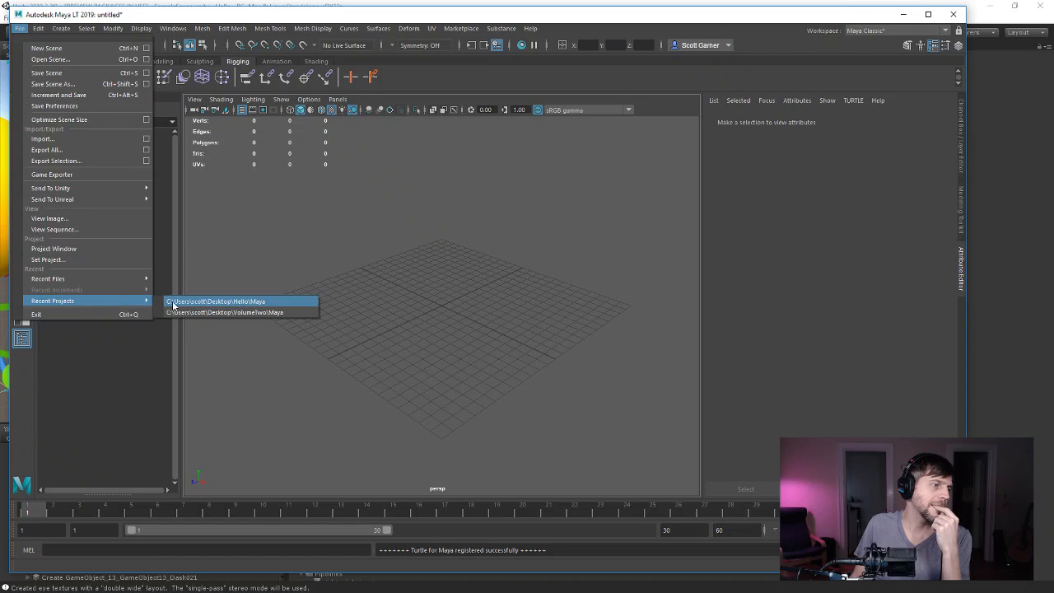
left_click(216, 301)
Open the recent scene Hello.mlt without saving the untitled scene.
left_click(19, 29)
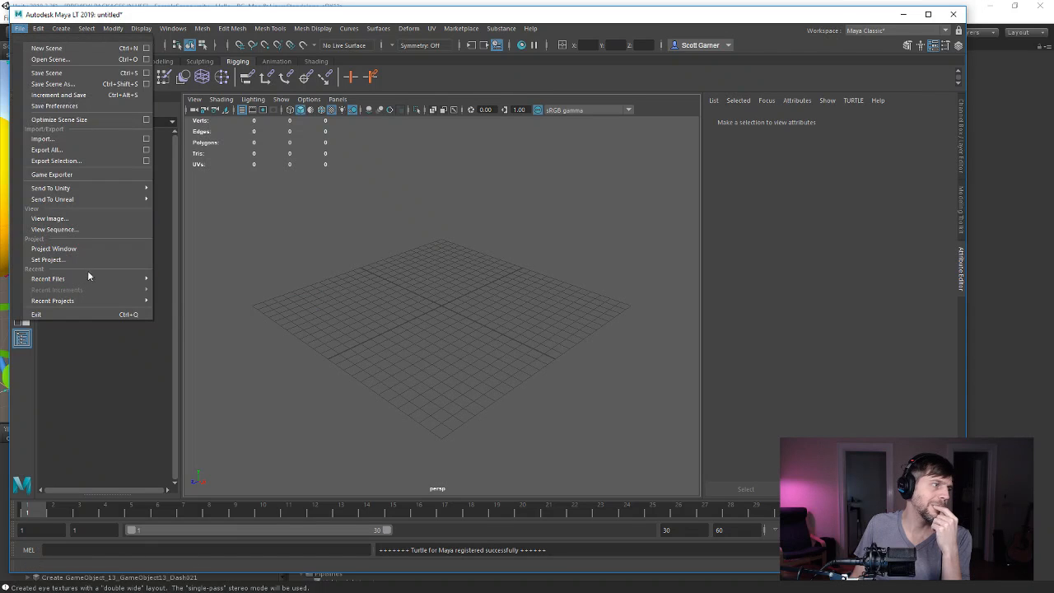
mouse_move(81, 191)
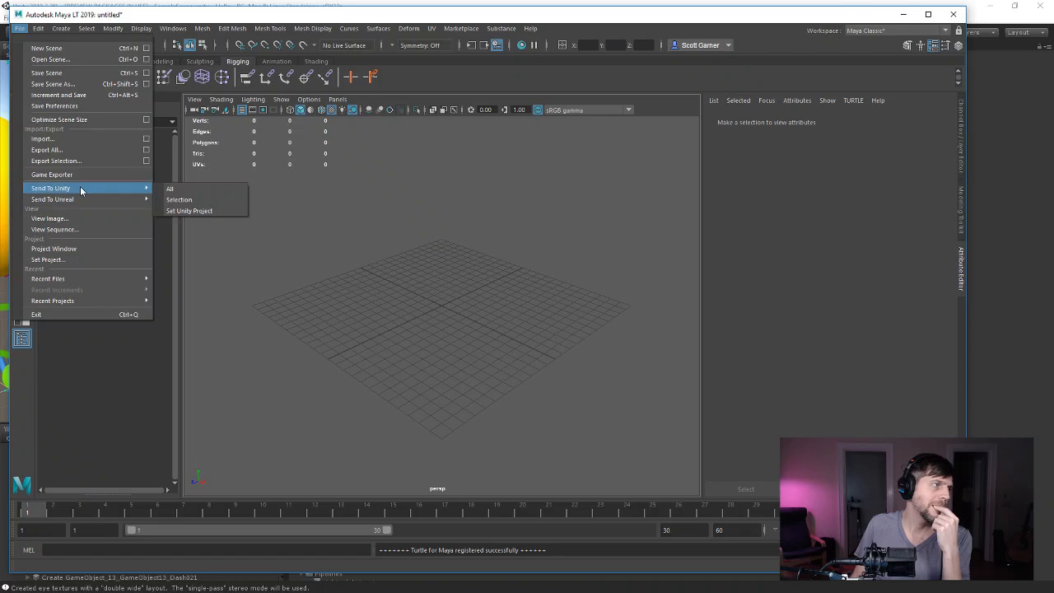
mouse_move(79, 280)
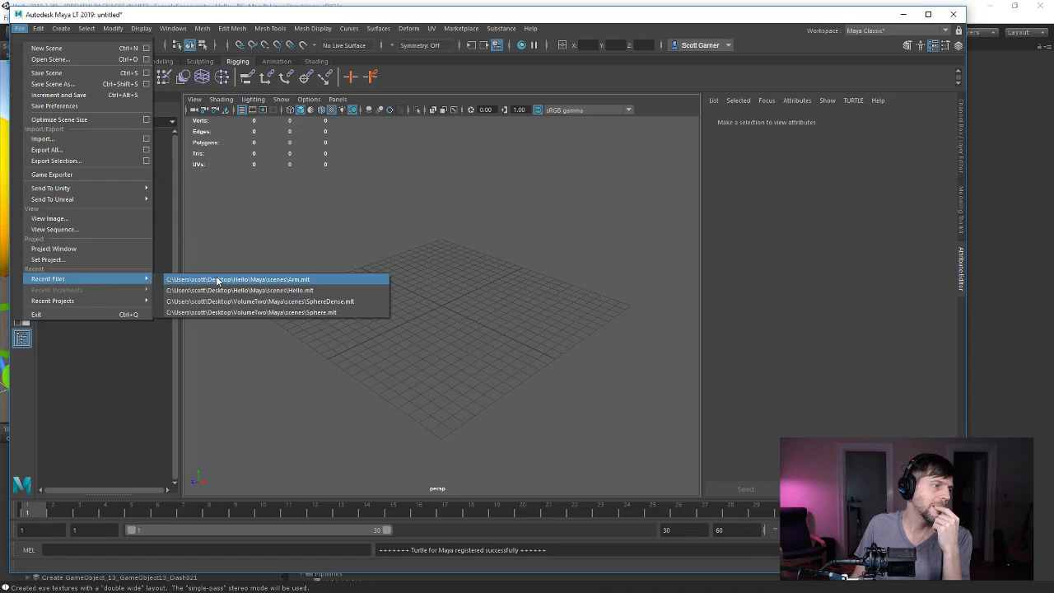
left_click(226, 291)
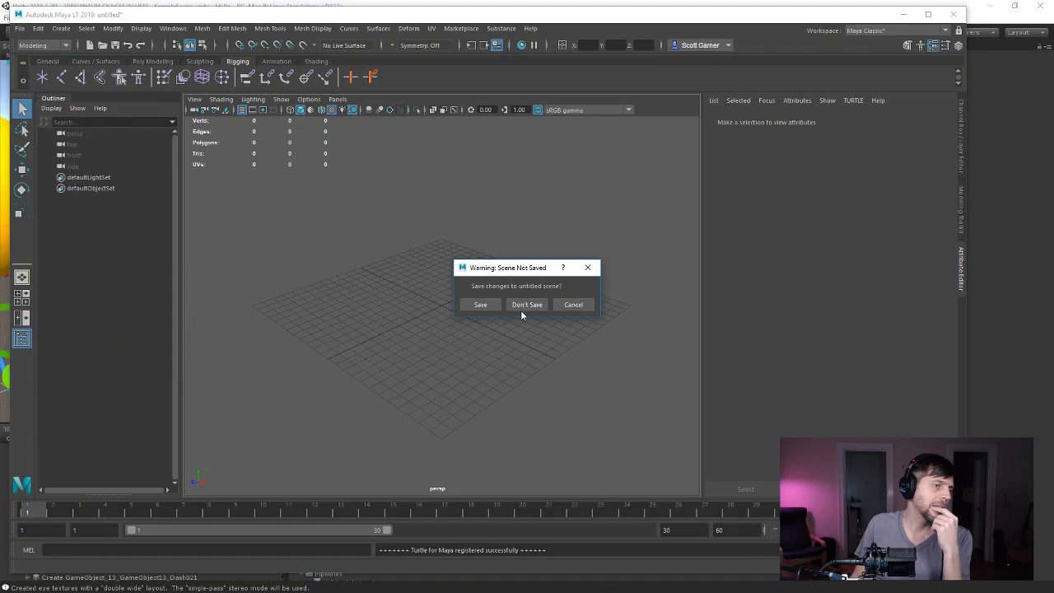
left_click(520, 309)
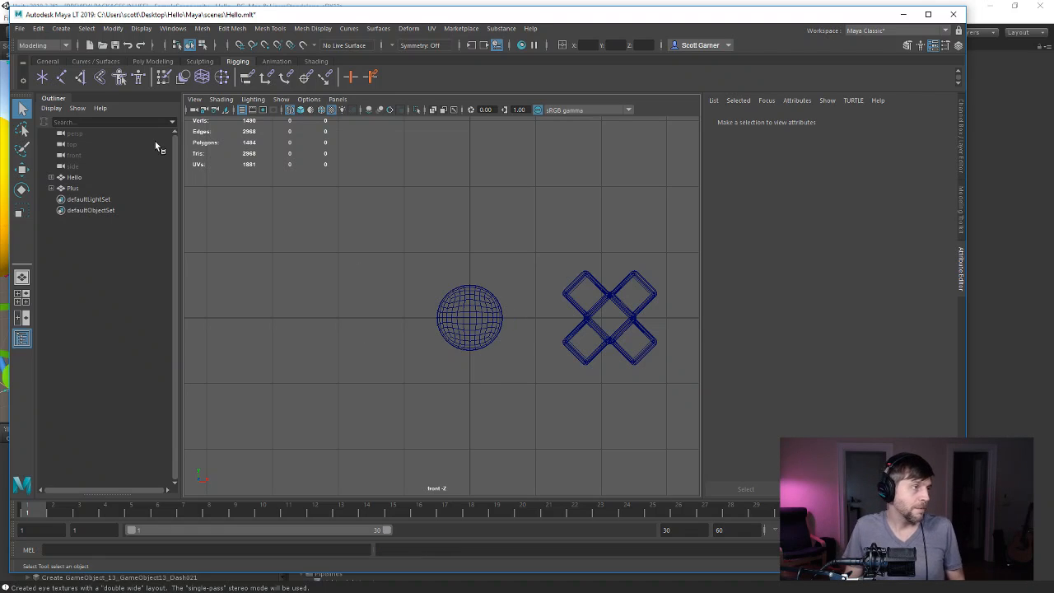
Delete the HelloOutline and PlusOutline meshes parented under the Hello and Plus objects.
key("space")
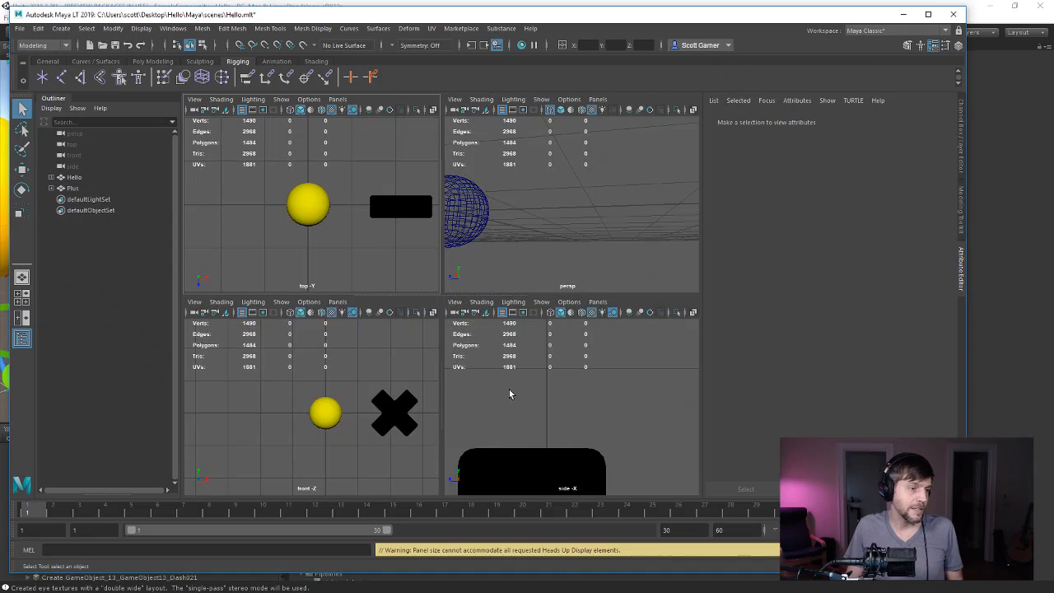
key("space")
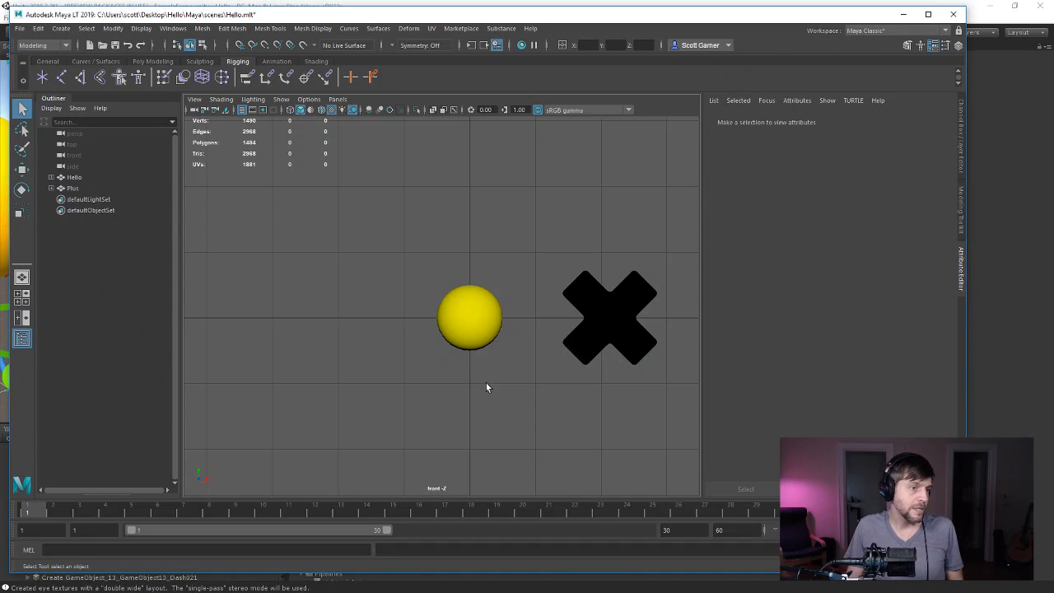
right_click_drag(486, 384, 524, 388, "alt")
middle_click_drag(554, 398, 434, 391, "alt")
left_click(563, 338)
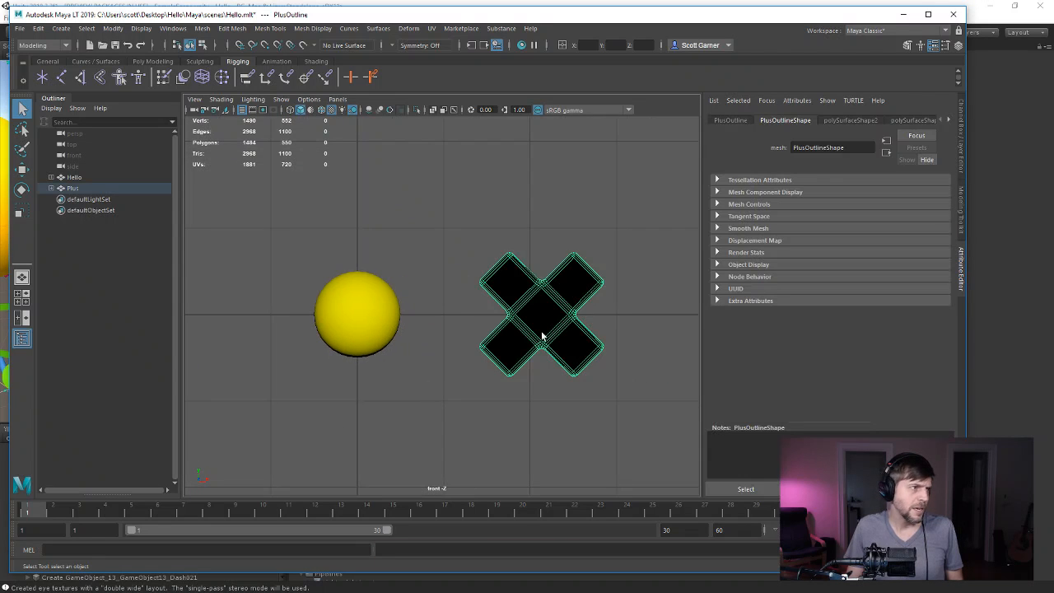
left_click(51, 186)
left_click(52, 177)
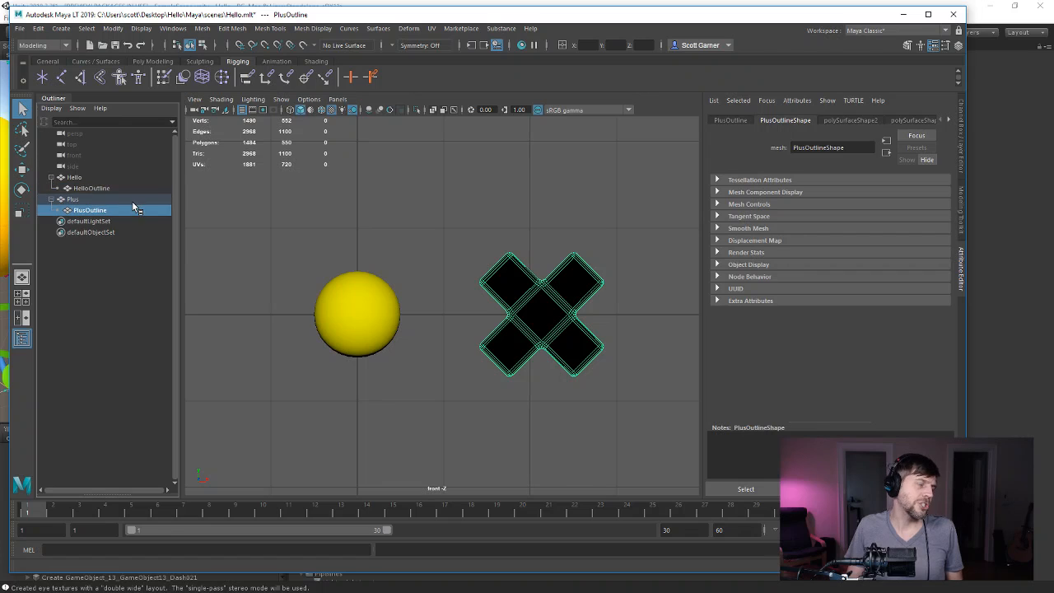
left_click(92, 189)
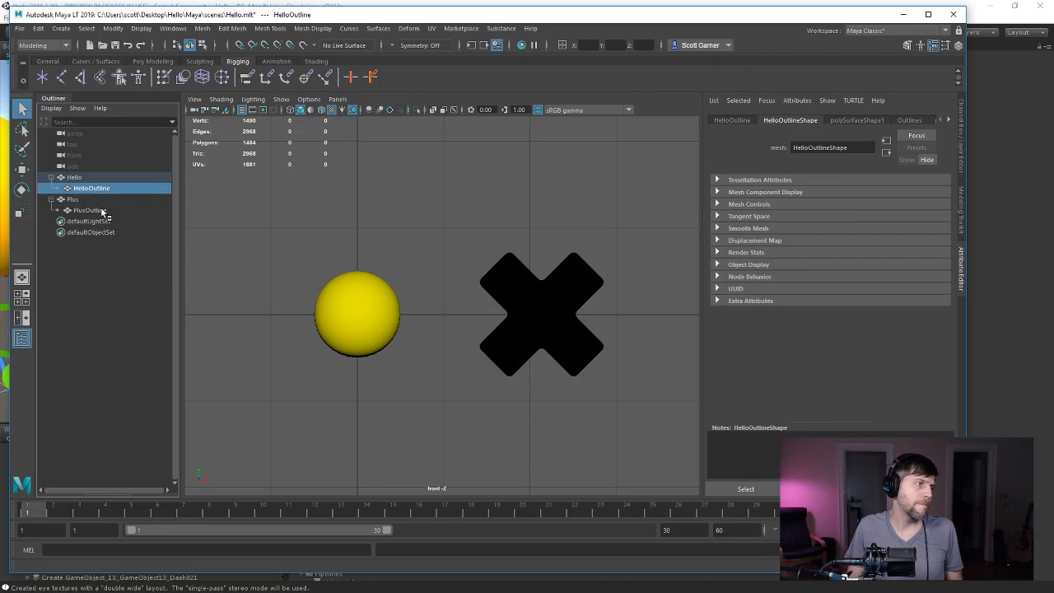
key("Delete")
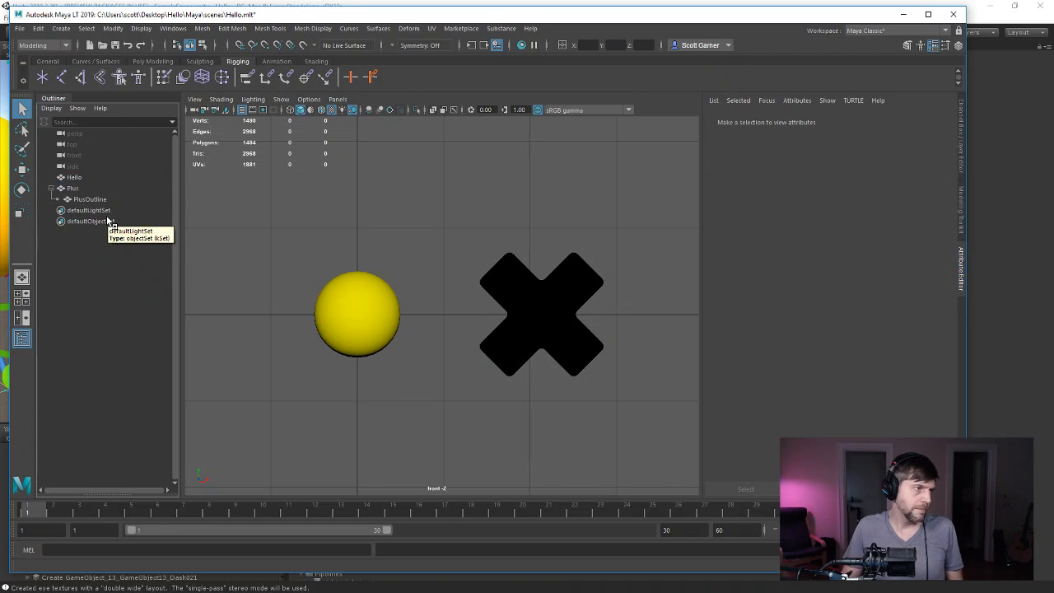
left_click(108, 200)
key("Delete")
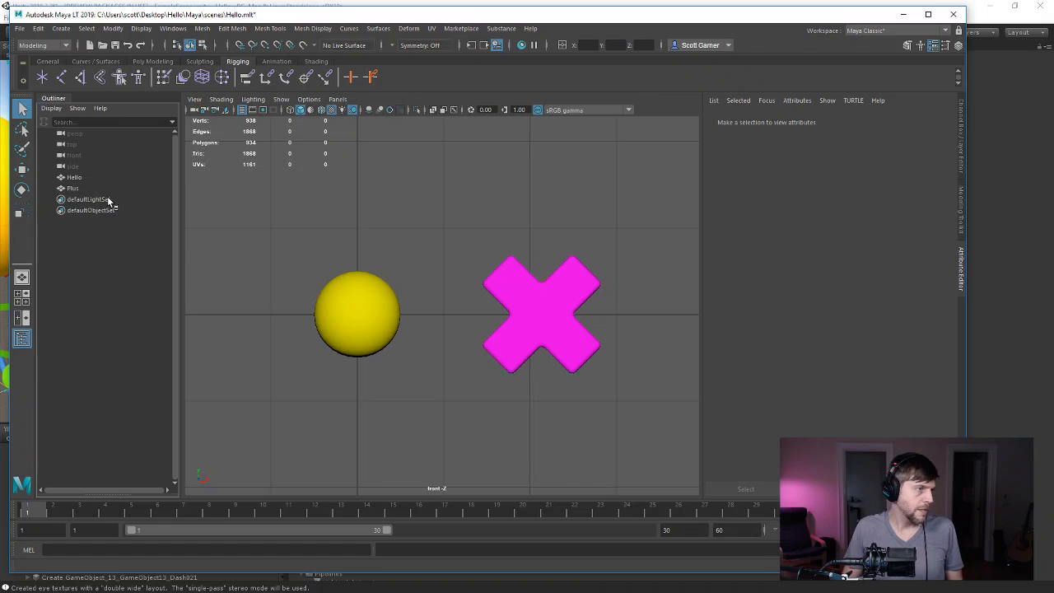
Select the remaining Hello and Plus meshes in turn and open the Hypershade material editor.
left_click(73, 187)
left_click(77, 179)
left_click(79, 189)
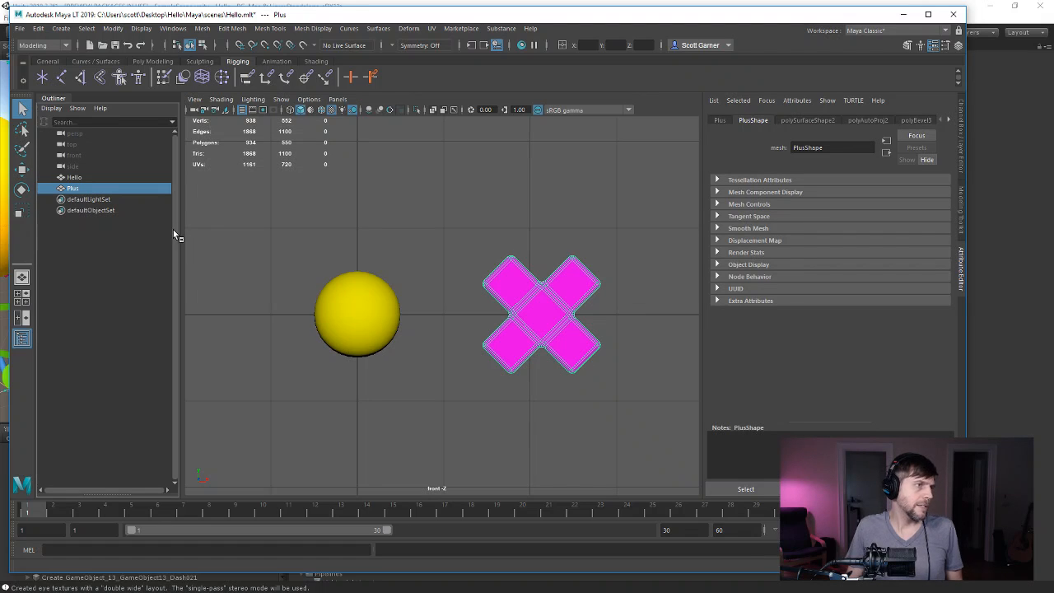
left_click(451, 29)
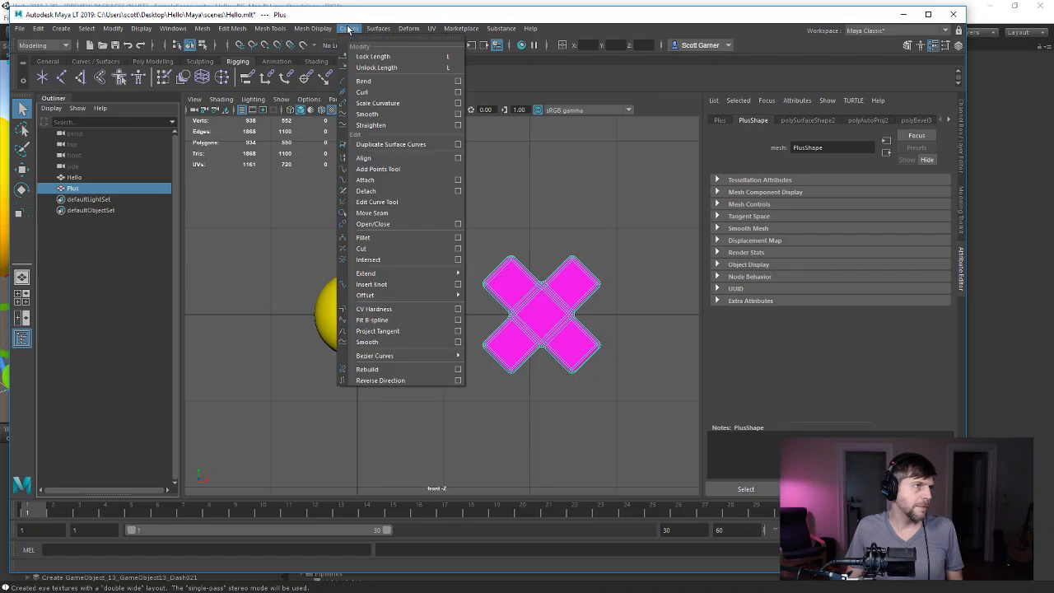
mouse_move(298, 31)
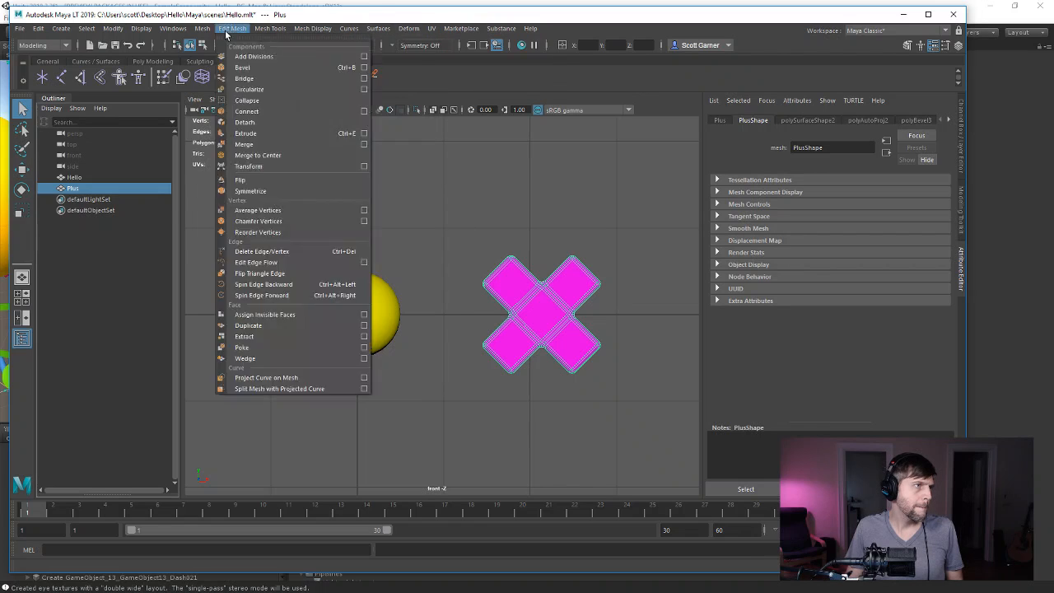
mouse_move(169, 31)
mouse_move(206, 110)
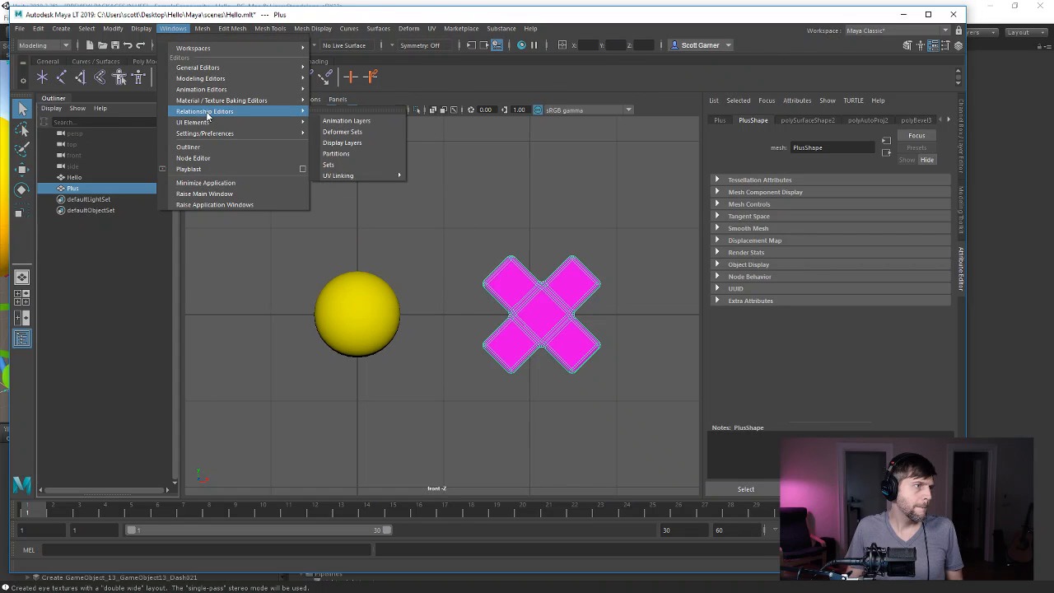
mouse_move(207, 80)
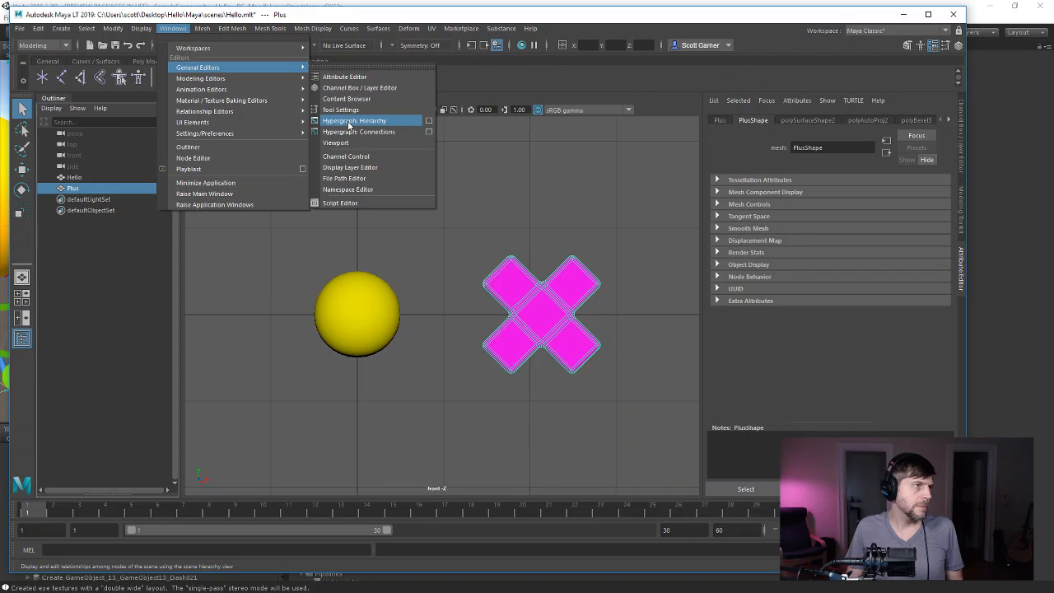
mouse_move(293, 101)
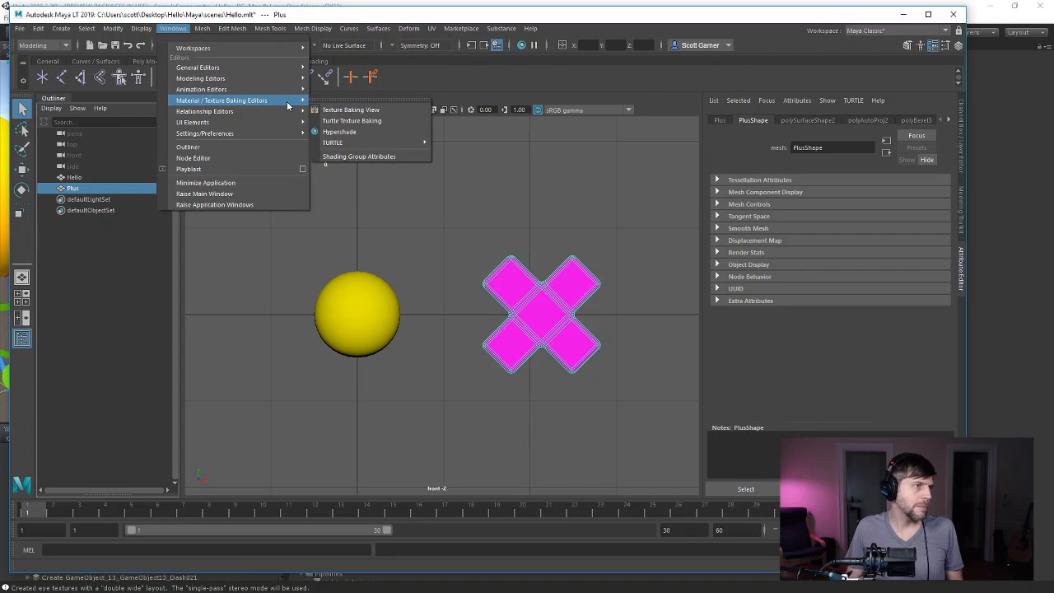
left_click(346, 132)
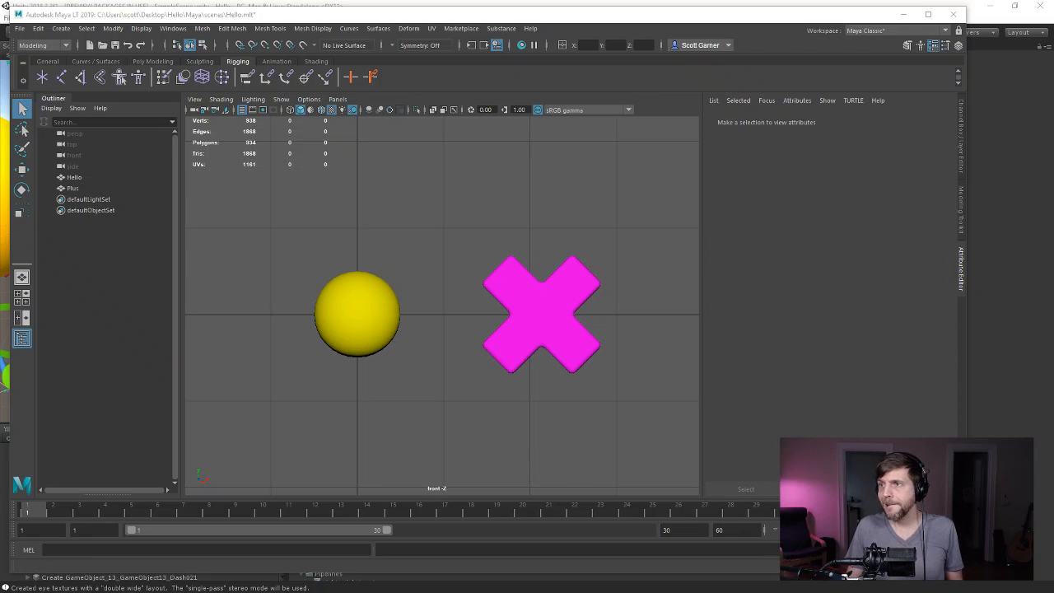
left_click(257, 232)
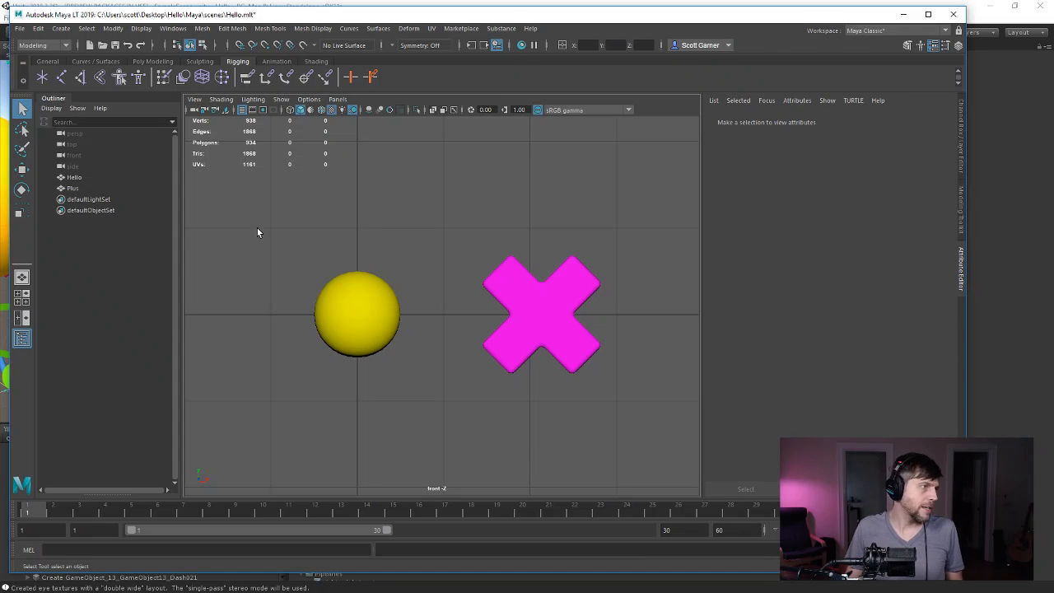
Create a polygon cube and move it about 1.3 units along negative X, clear of the yellow sphere.
left_click(152, 61)
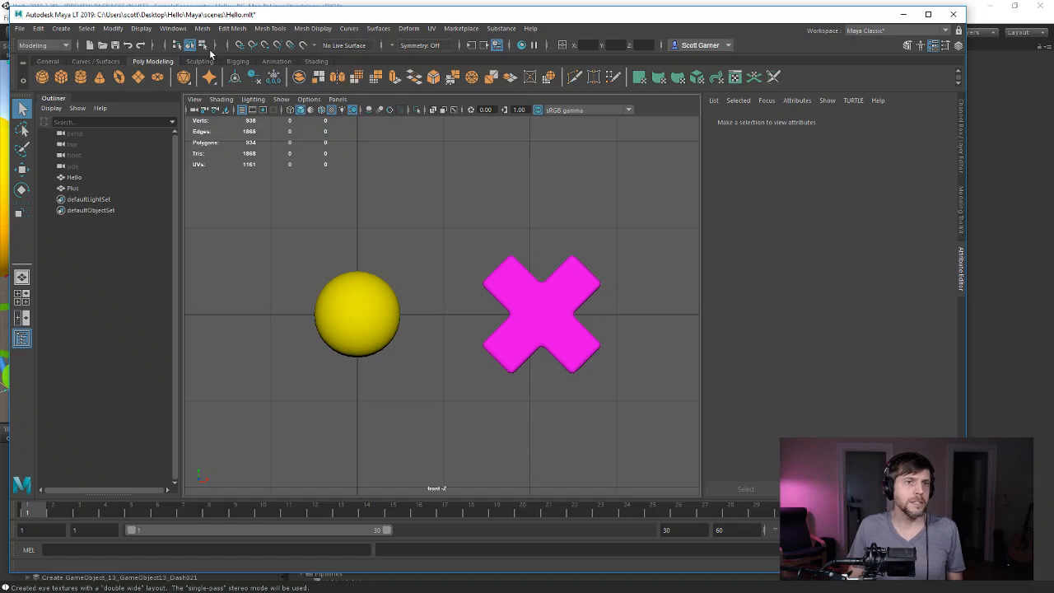
double_click(792, 22)
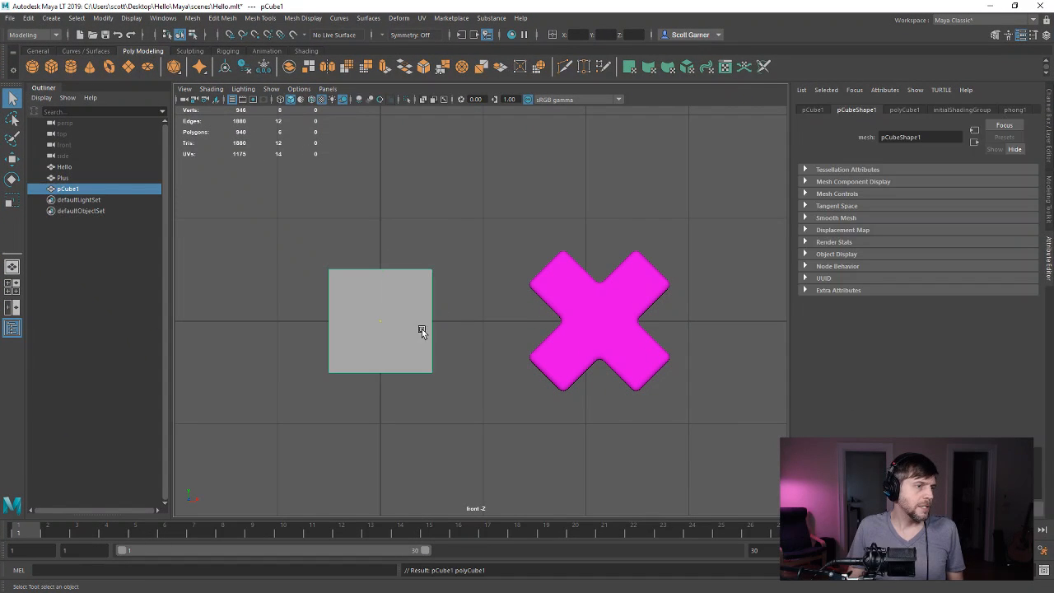
key("w")
left_click_drag(434, 321, 297, 322)
Rename the new cube as Dash.
left_click_drag(933, 137, 805, 130)
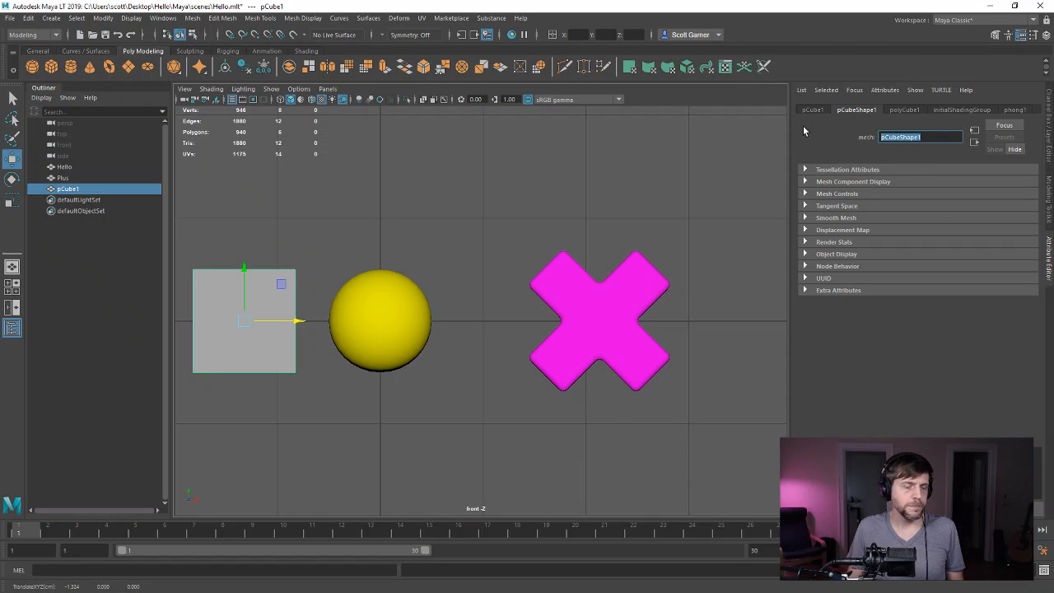
left_click(72, 189)
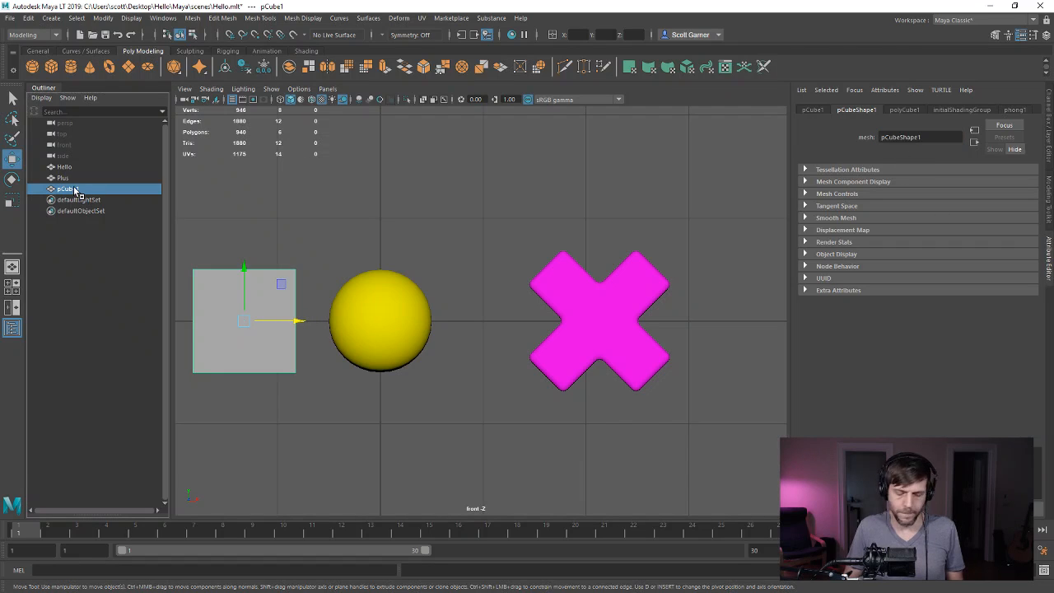
double_click(72, 189)
type("Dash")
key("Return")
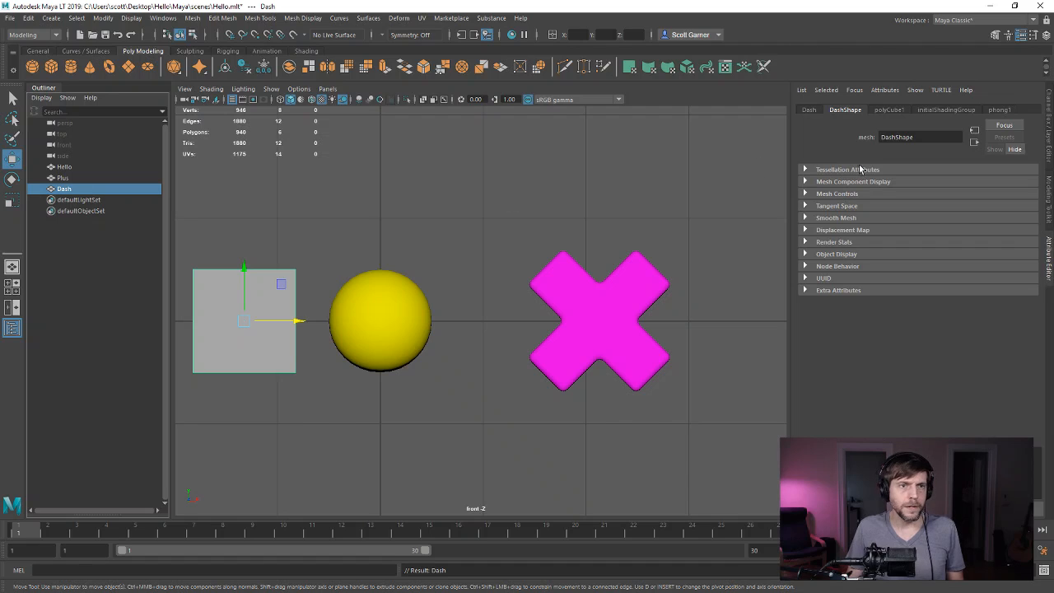
Switch to Unity and open the Dash prefab to check the scale of its DashBody cube.
left_click(889, 110)
left_click_drag(908, 182, 828, 181)
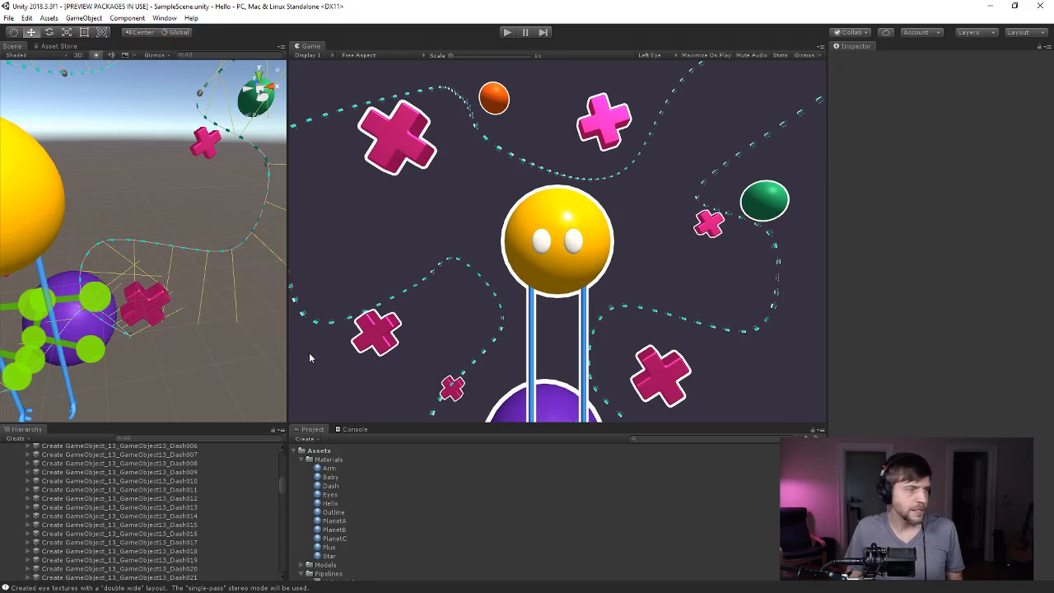
scroll(126, 490, "up", 8)
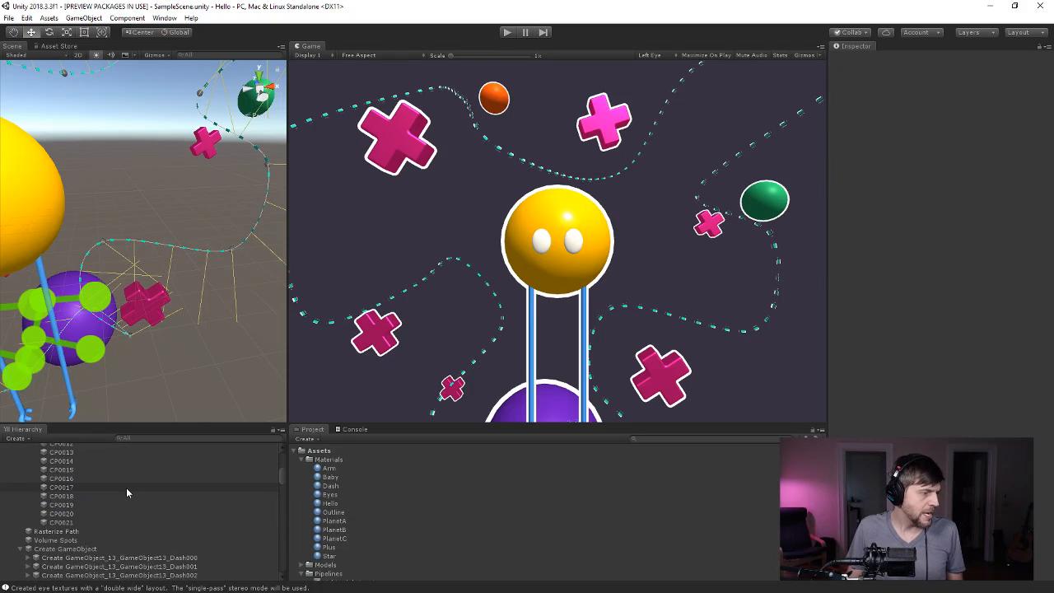
scroll(345, 535, "down", 4)
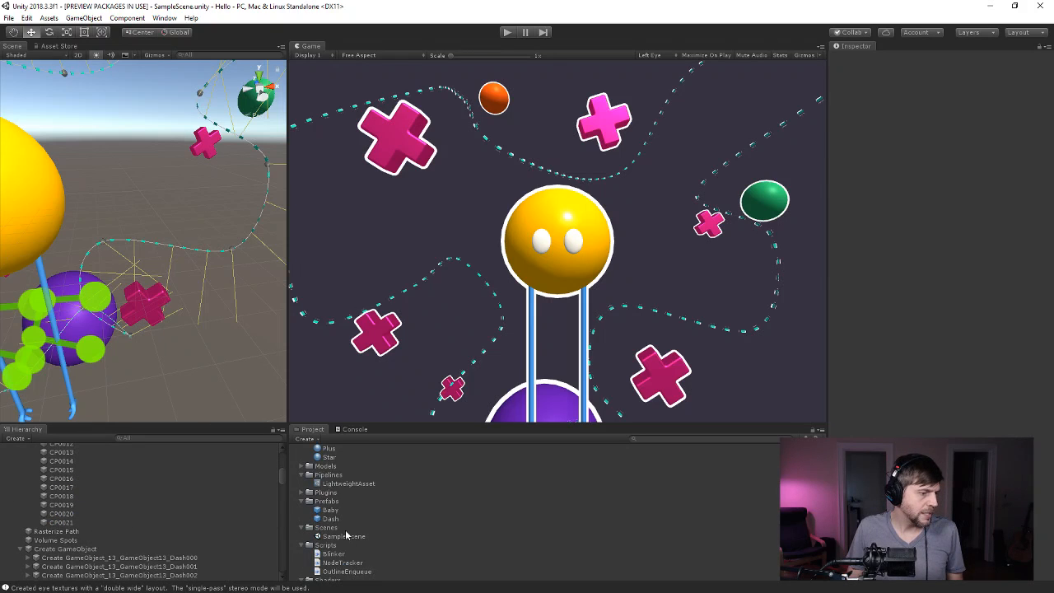
left_click(334, 510)
left_click(335, 521)
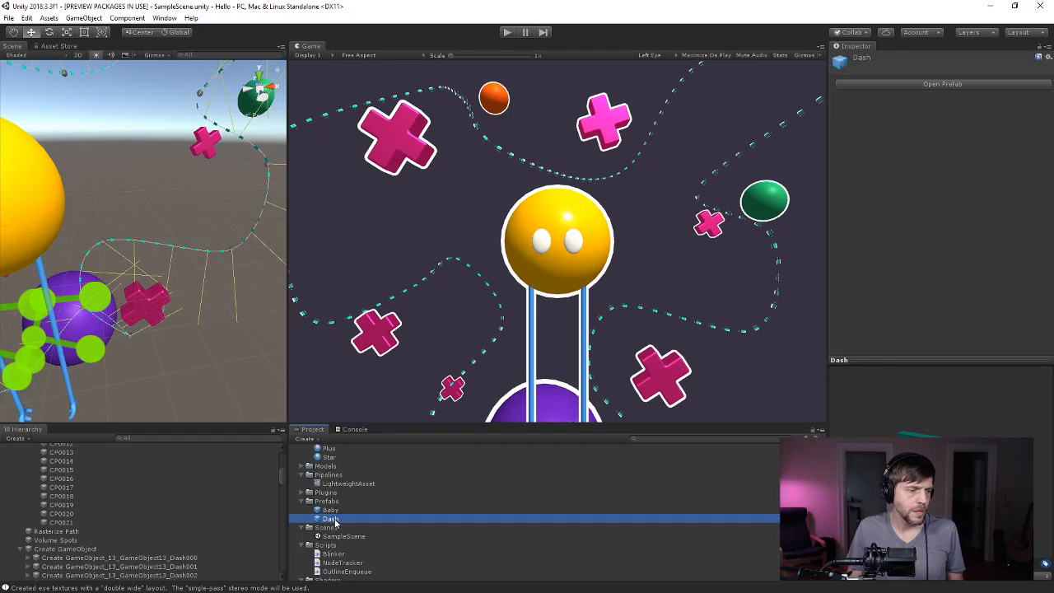
left_click(904, 84)
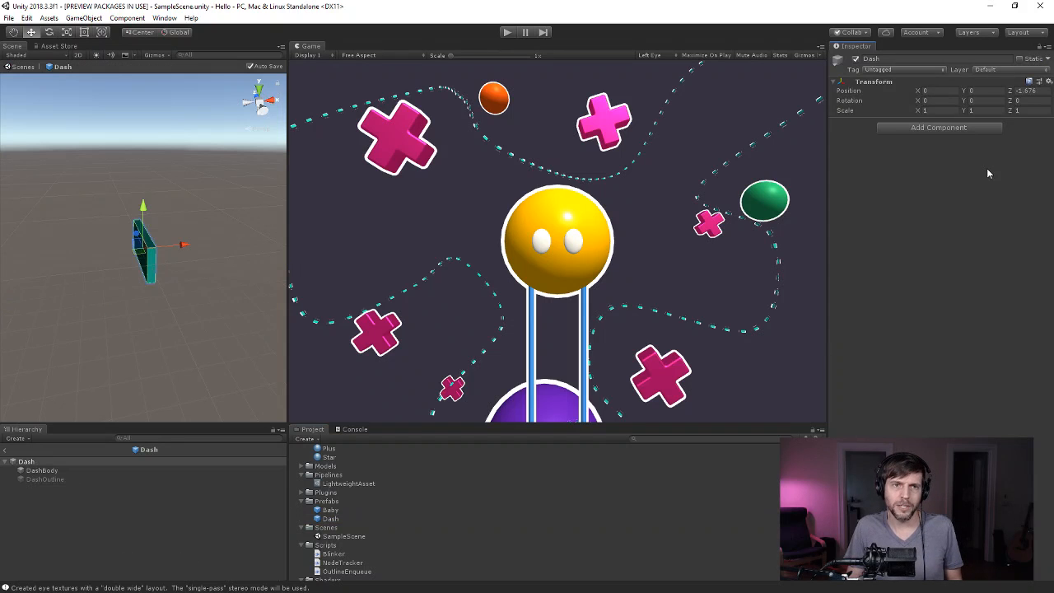
left_click(38, 470)
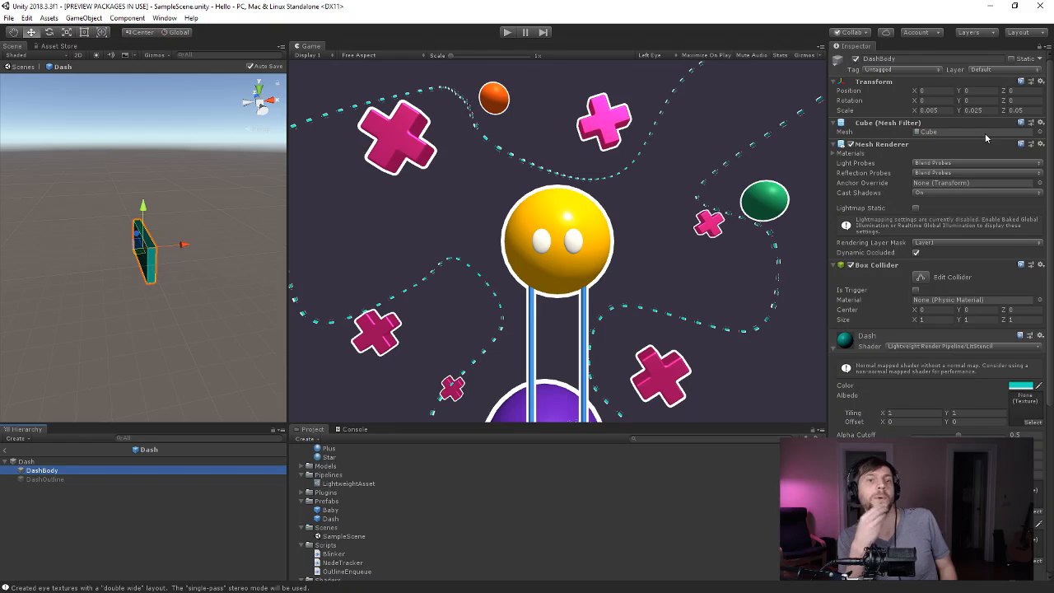
Switch back to Maya LT and set the Dash cube's width and height to 0.025 and its depth to 0.05.
key("alt+Tab")
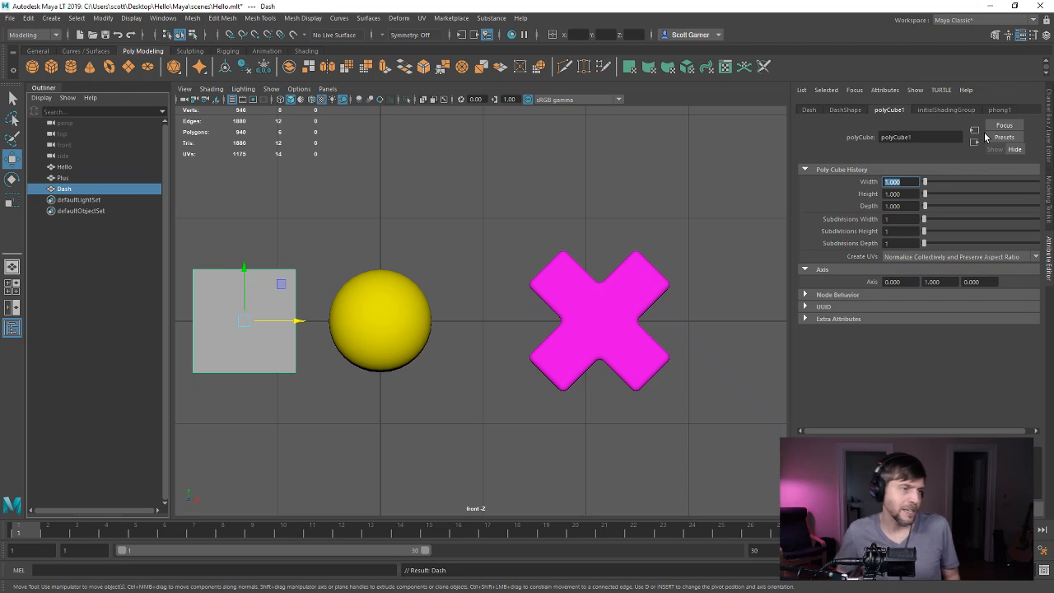
left_click(906, 206)
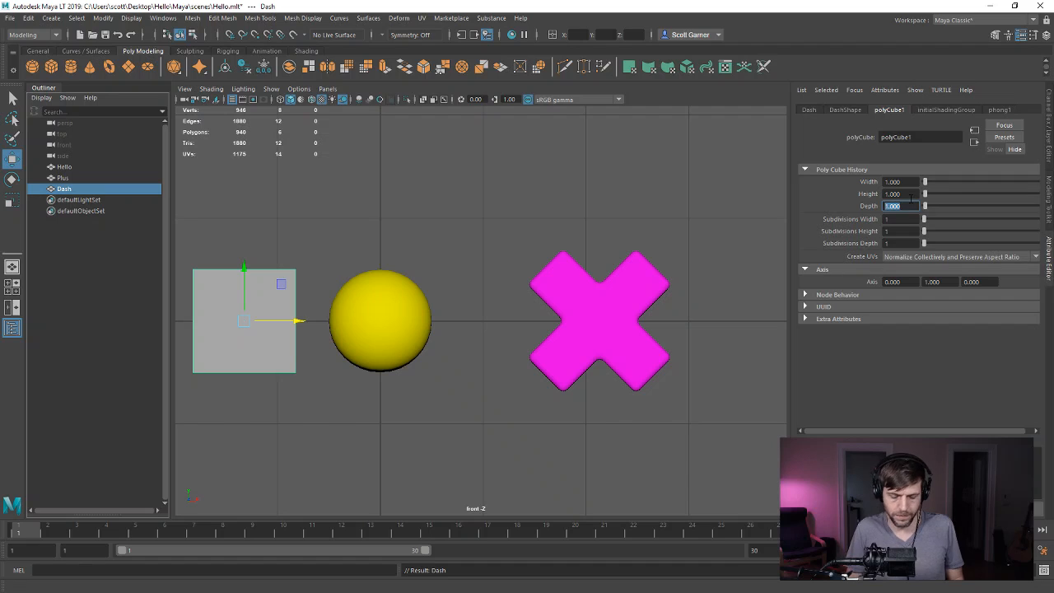
type(".05")
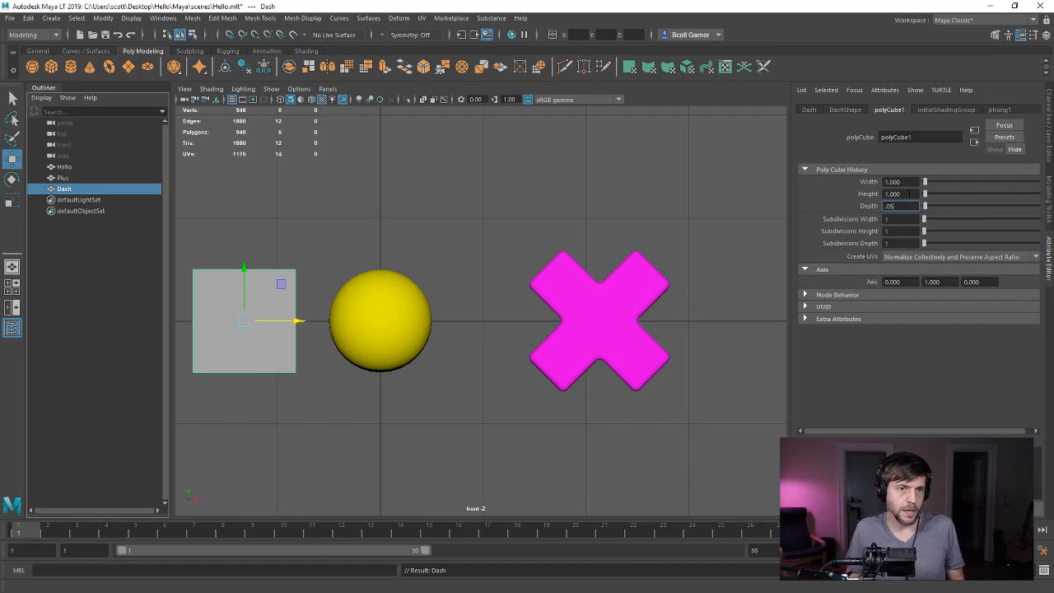
key("alt+Tab")
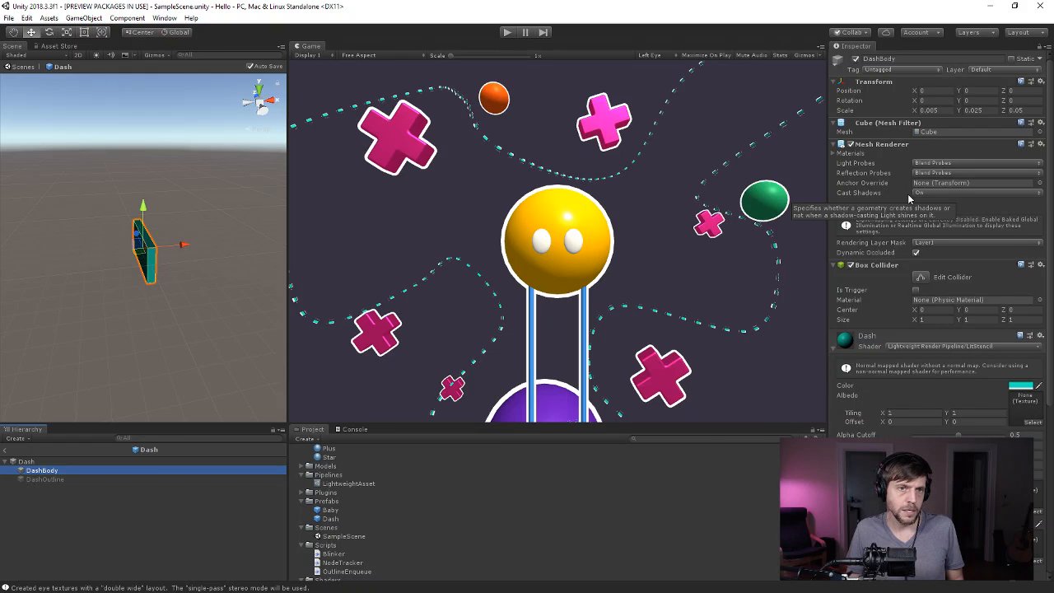
key("alt+Tab")
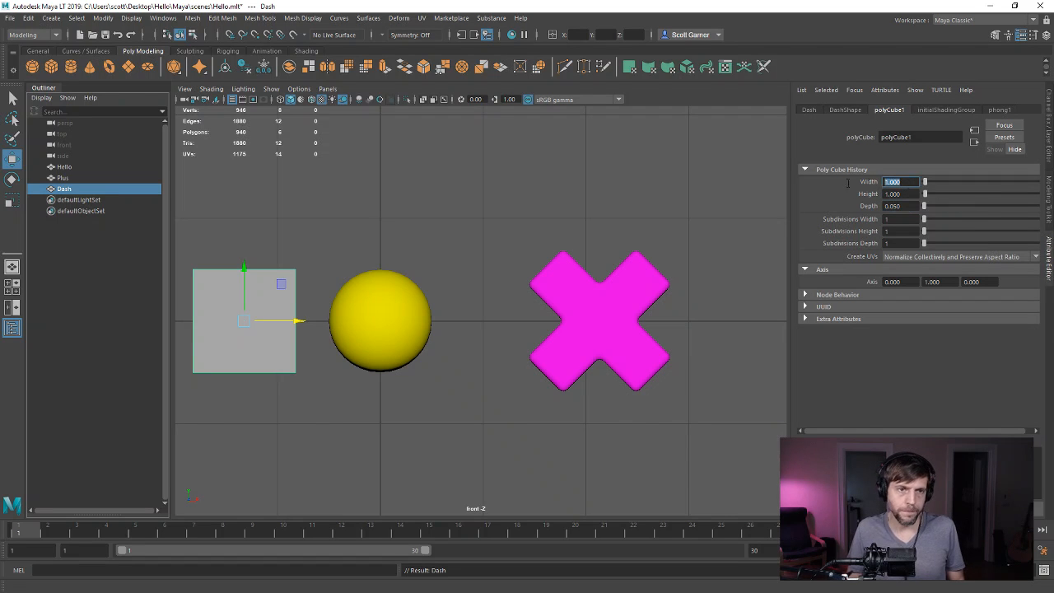
type(".025")
key("Tab")
type(".025")
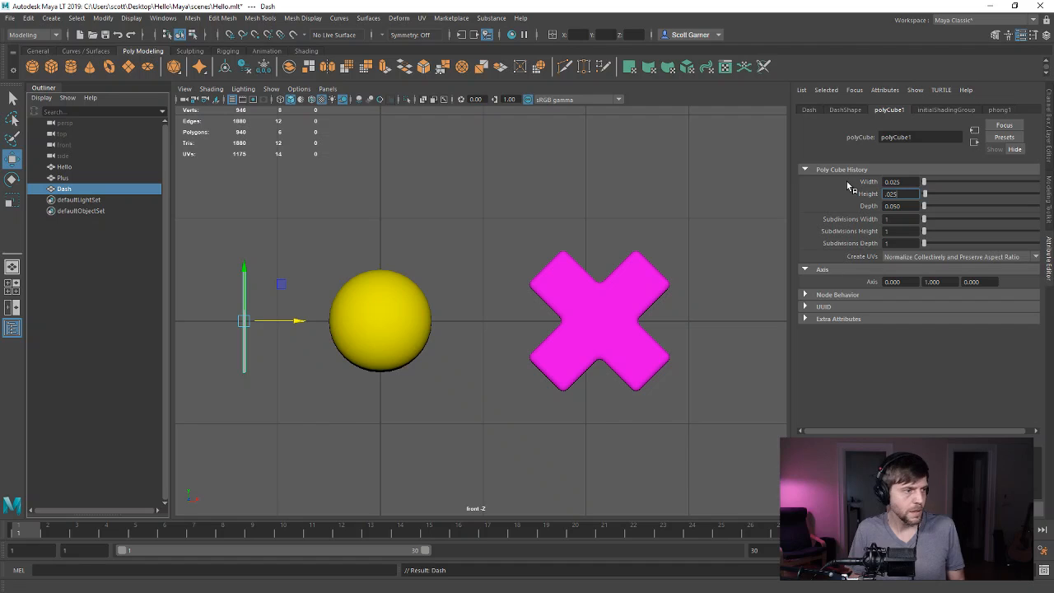
key("Tab")
left_click(188, 308)
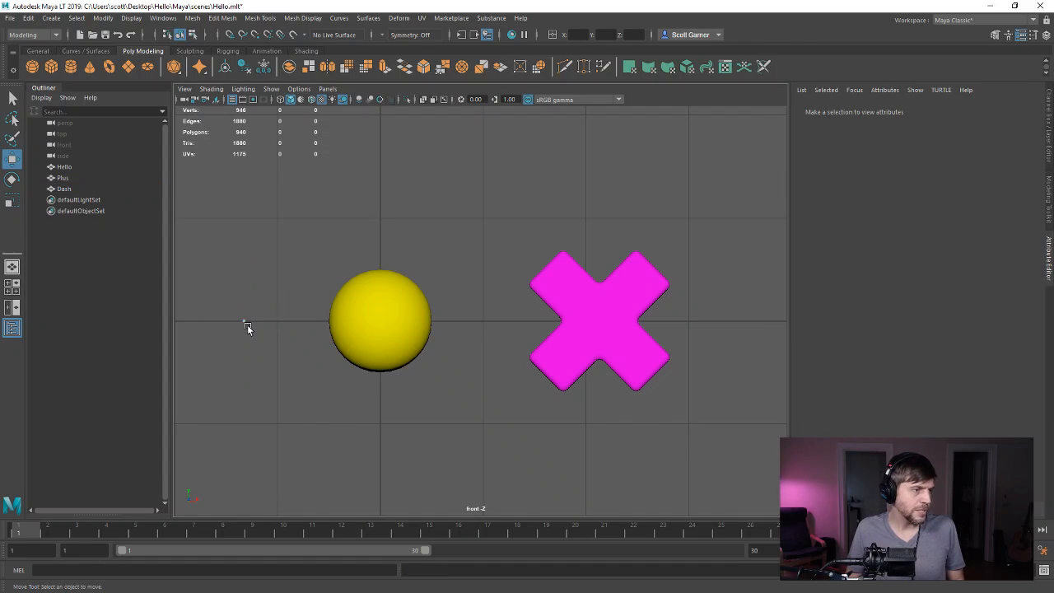
Assign a new Phong material to the Dash cube and name it DashMaterial.
left_click(244, 323)
key("f")
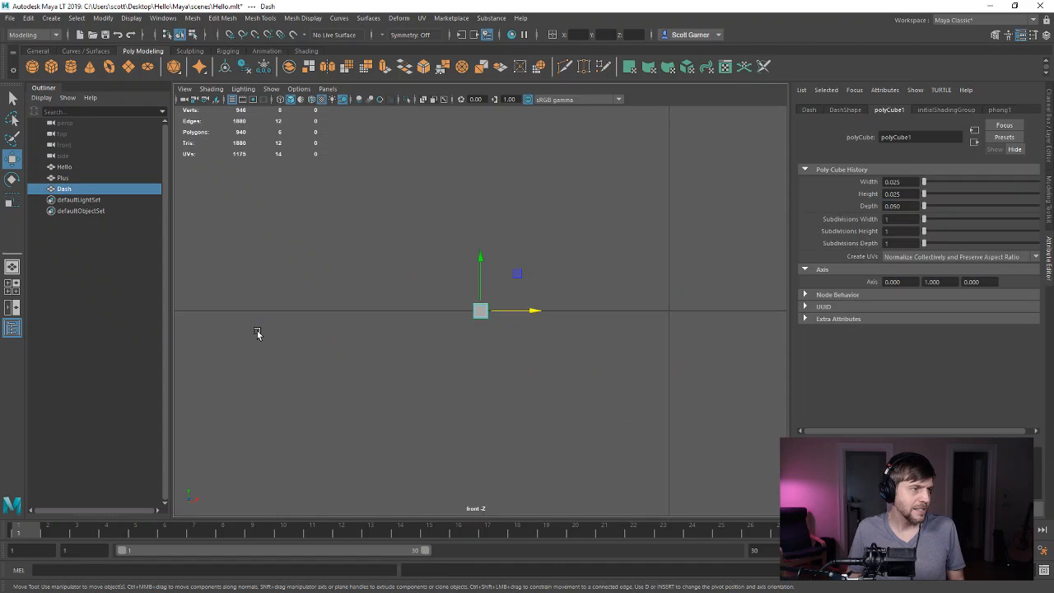
scroll(386, 326, "up", 5)
scroll(388, 325, "down", 15)
scroll(388, 325, "up", 8)
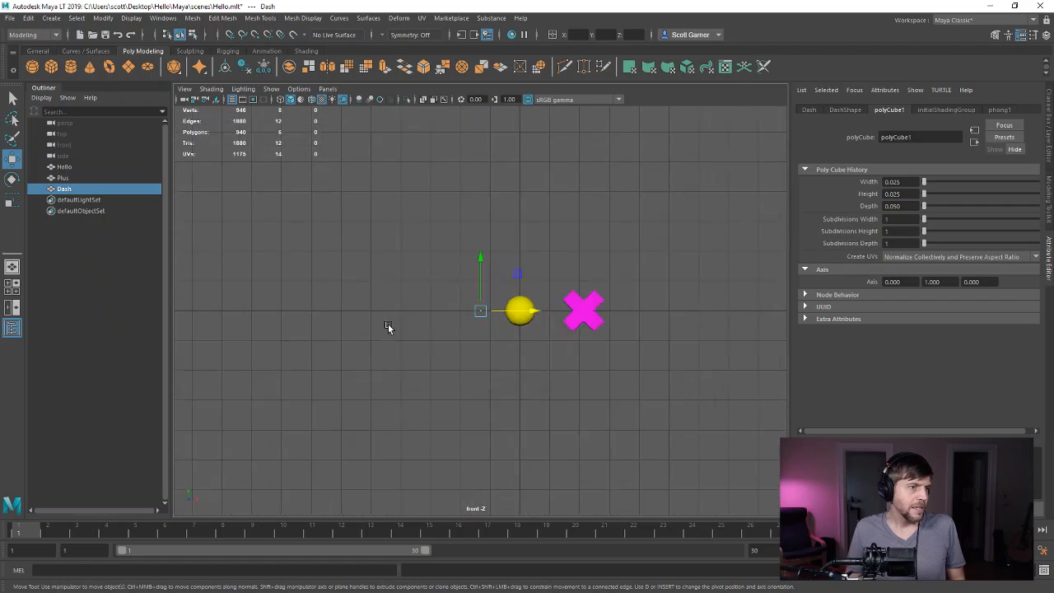
scroll(389, 324, "up", 5)
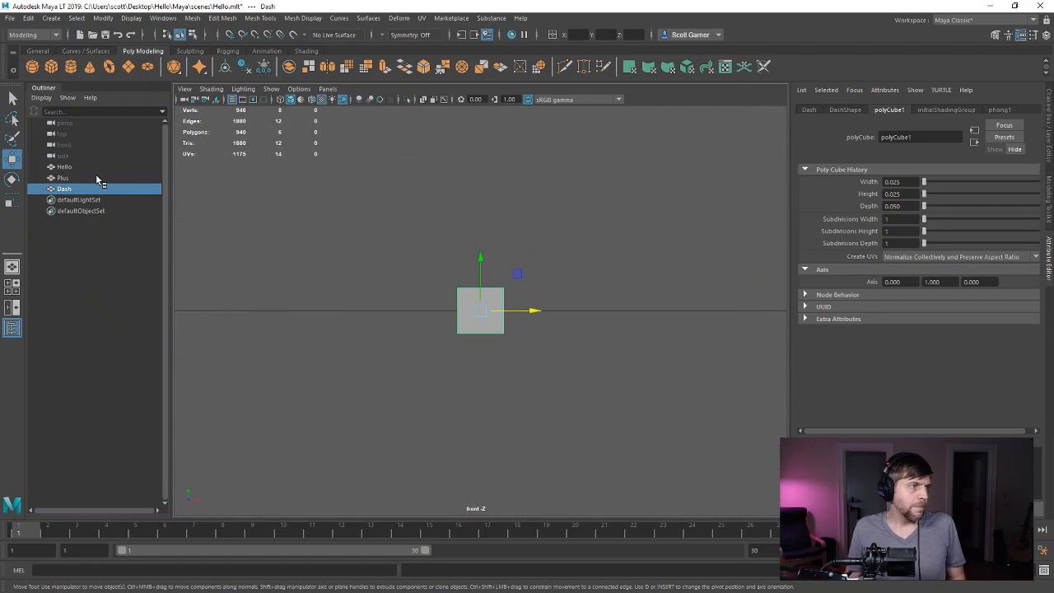
right_click(487, 328)
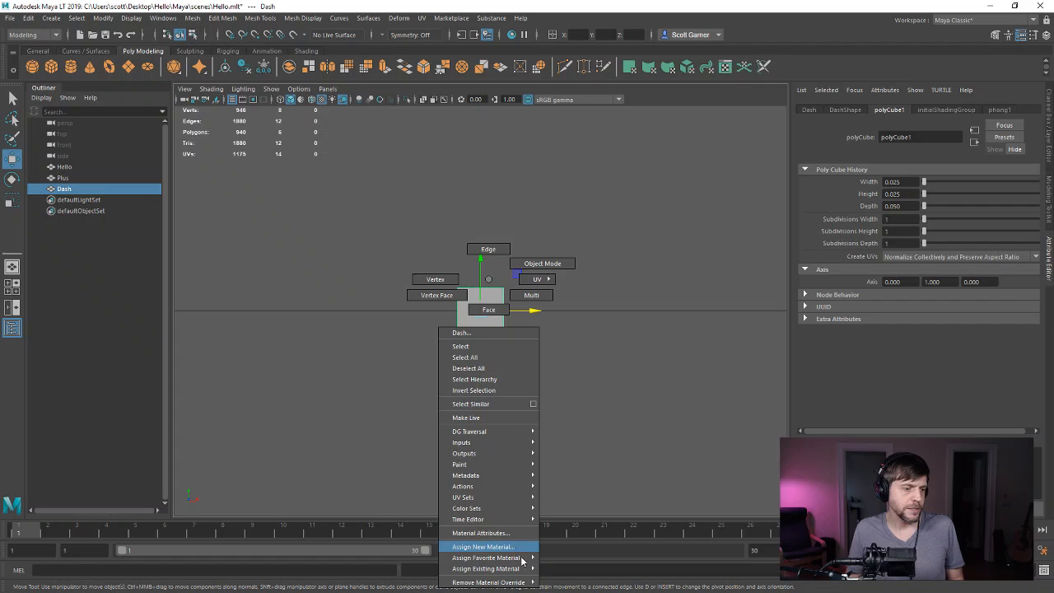
mouse_move(518, 546)
left_click(573, 573)
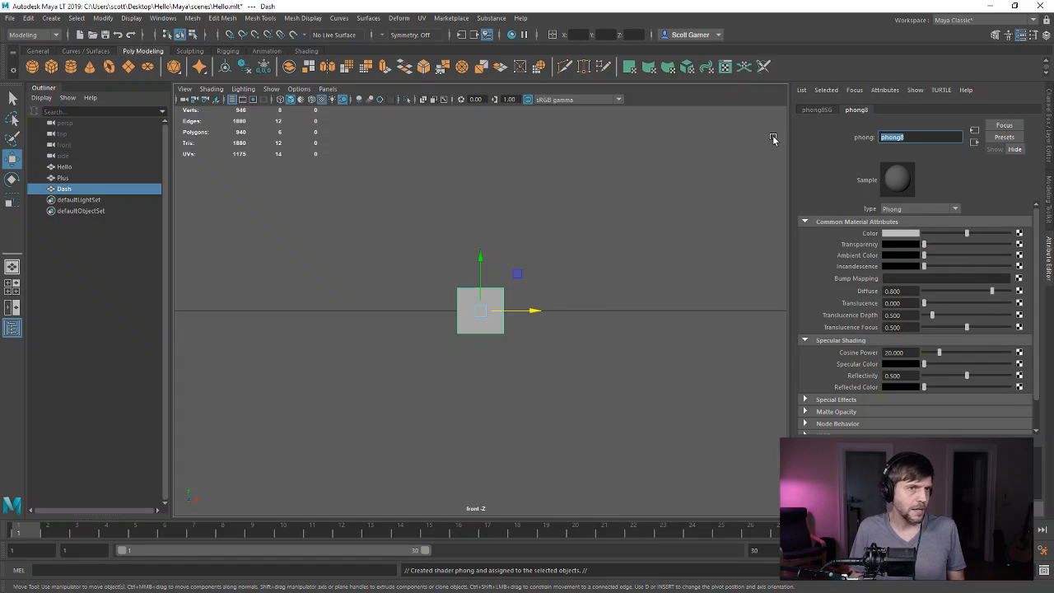
type("DashMaterial")
key("Return")
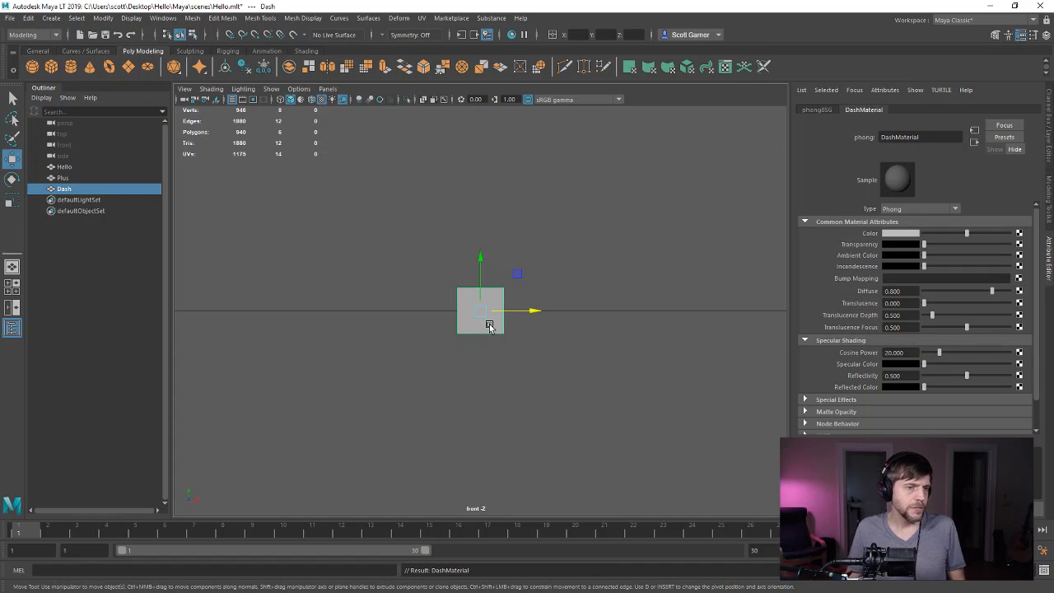
Give DashMaterial a saturated teal color and deselect the Dash cube.
left_click(902, 234)
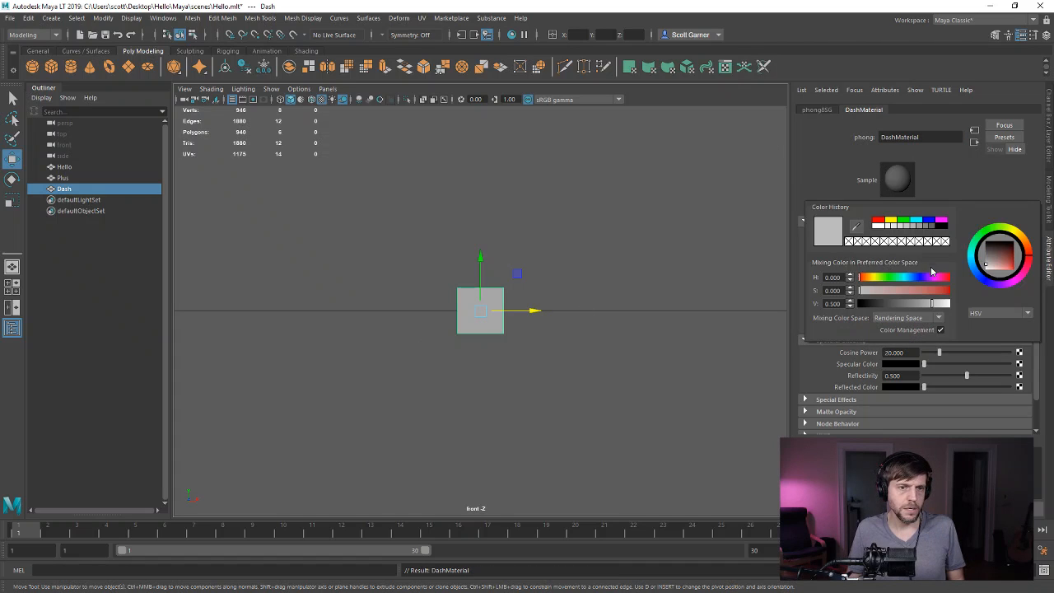
left_click(902, 277)
left_click_drag(939, 293, 993, 296)
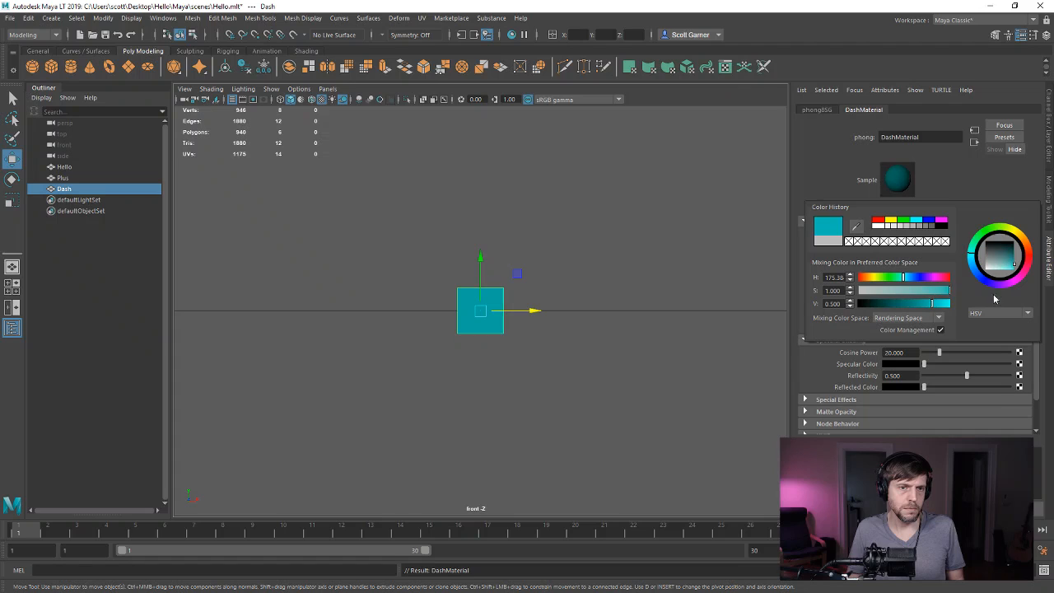
left_click_drag(903, 278, 893, 275)
left_click_drag(1011, 265, 1020, 283)
left_click(678, 266)
scroll(557, 299, "down", 12)
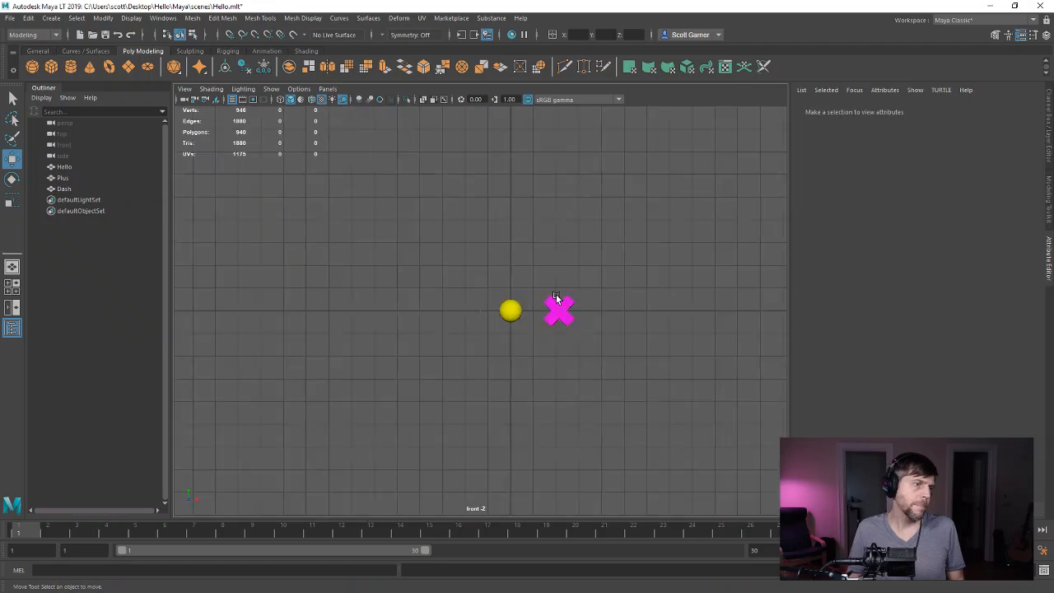
Switch to the perspective view, bring all three models into sight and select the tiny Dash cube beside the sphere.
key("space")
key("space")
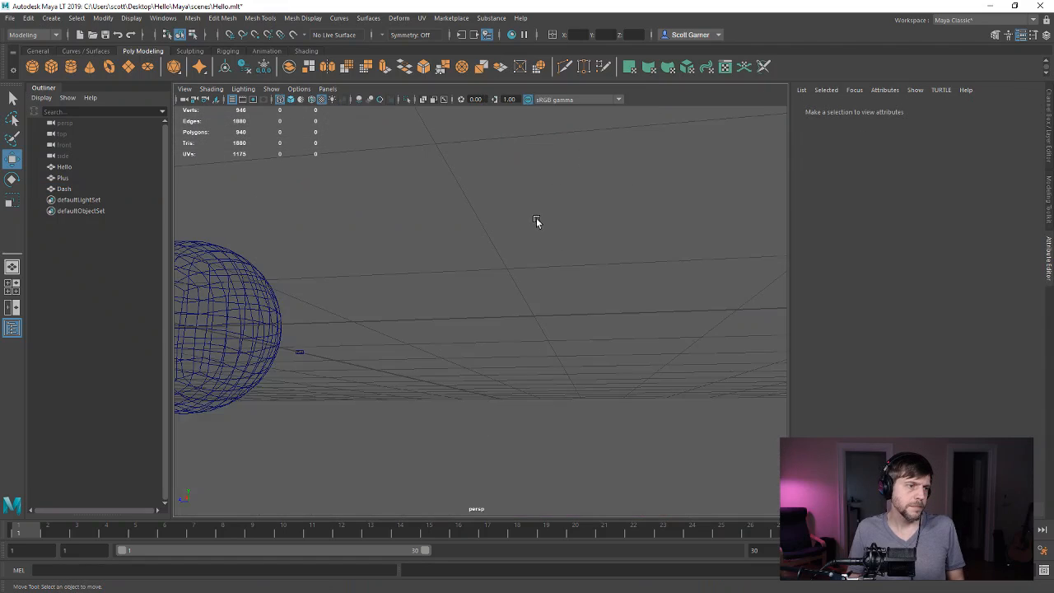
left_click_drag(537, 222, 560, 294, "alt")
scroll(527, 293, "down", 12)
middle_click_drag(492, 359, 441, 291, "alt")
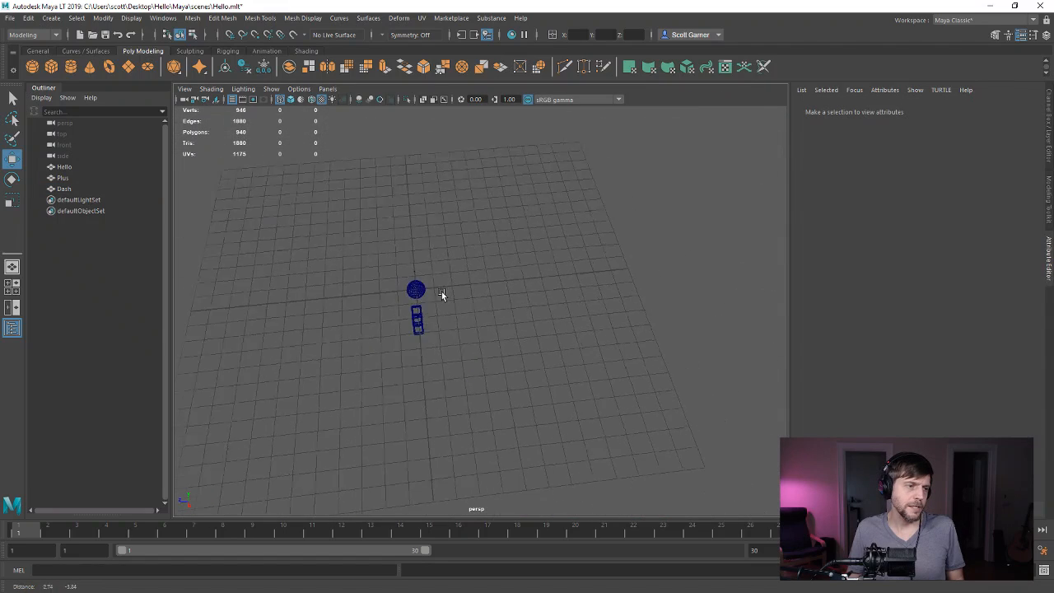
left_click_drag(442, 292, 602, 288, "alt")
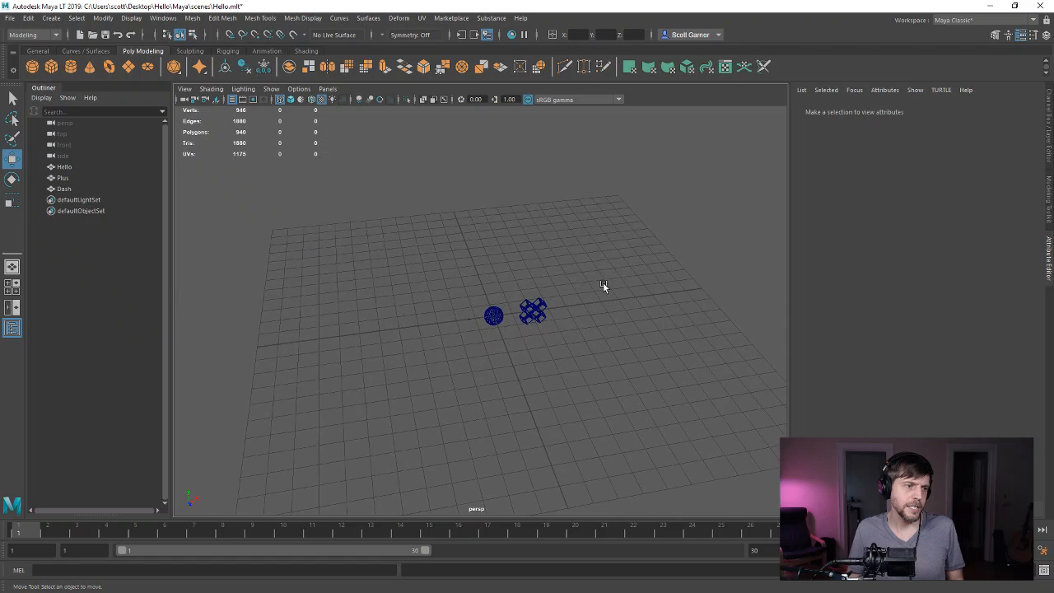
scroll(473, 350, "up", 5)
scroll(473, 350, "up", 4)
scroll(474, 350, "down", 8)
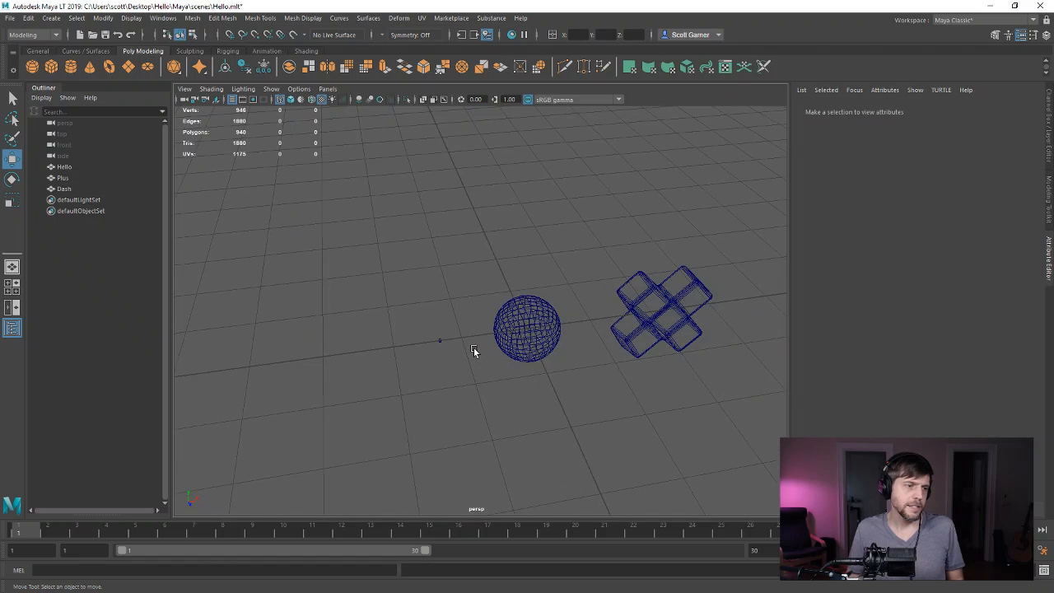
middle_click_drag(474, 350, 430, 329, "alt")
left_click_drag(399, 294, 372, 343)
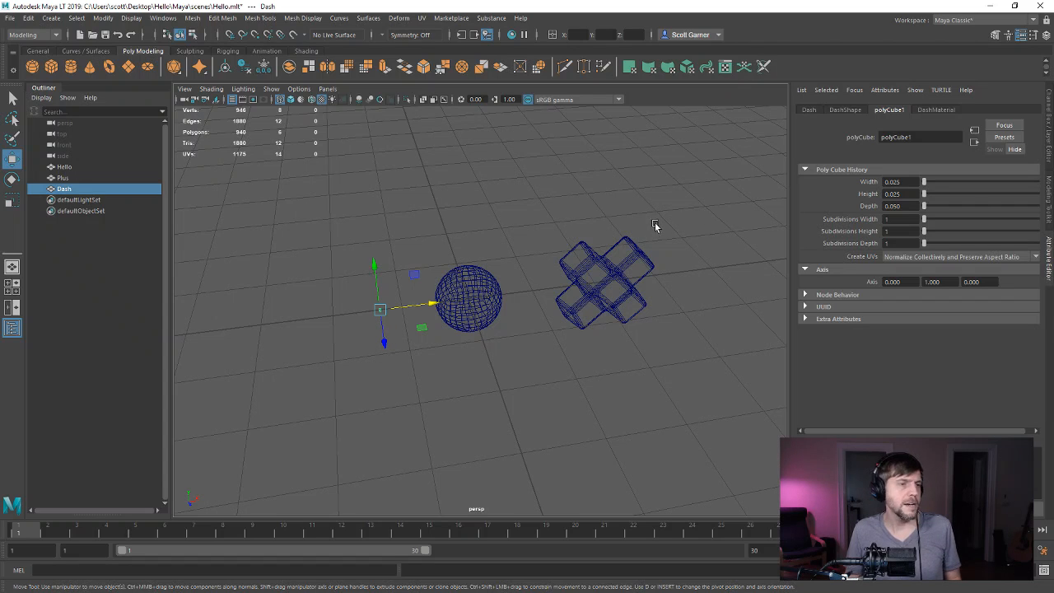
Examine the Dash cube's size and proportions up close against the Hello sphere and deselect it.
scroll(388, 328, "up", 5)
scroll(388, 327, "down", 4)
scroll(387, 327, "up", 3)
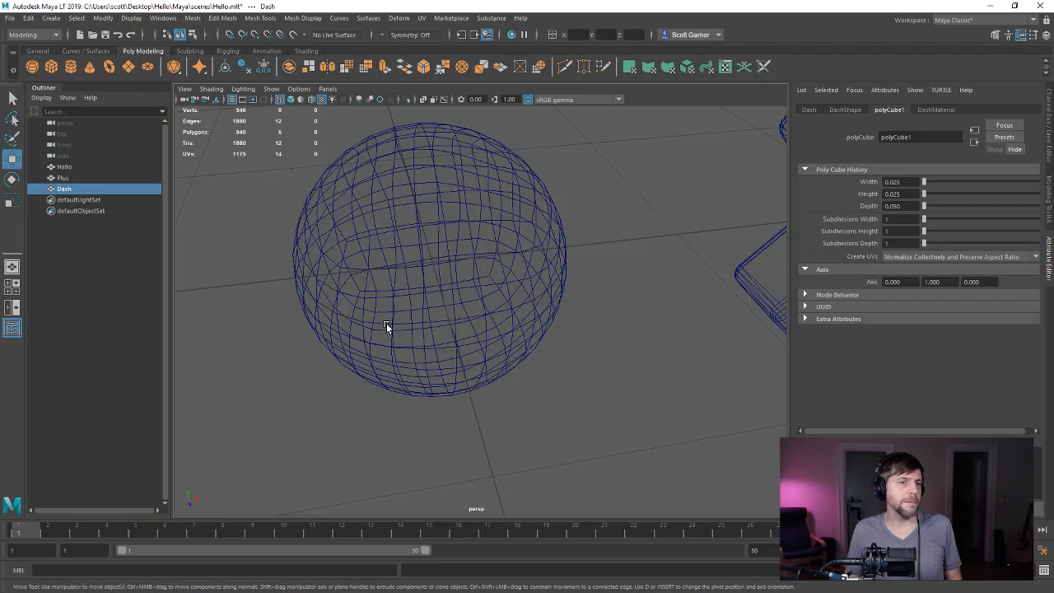
scroll(387, 326, "down", 3)
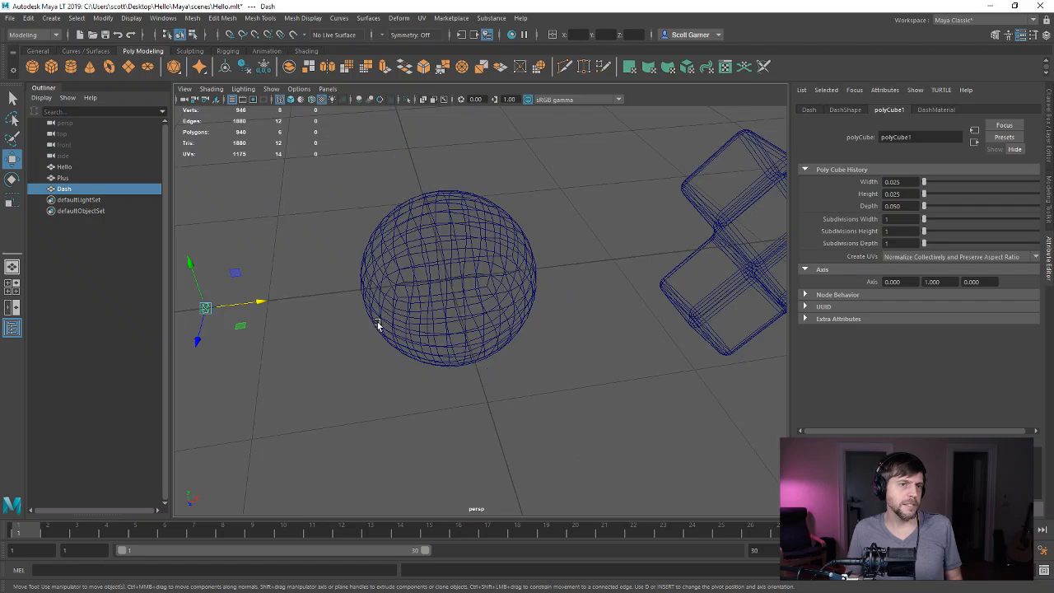
left_click_drag(322, 306, 325, 309, "alt")
middle_click_drag(326, 309, 416, 322, "alt")
scroll(414, 307, "up", 5)
scroll(414, 308, "down", 2)
scroll(346, 311, "up", 4)
scroll(369, 312, "down", 4)
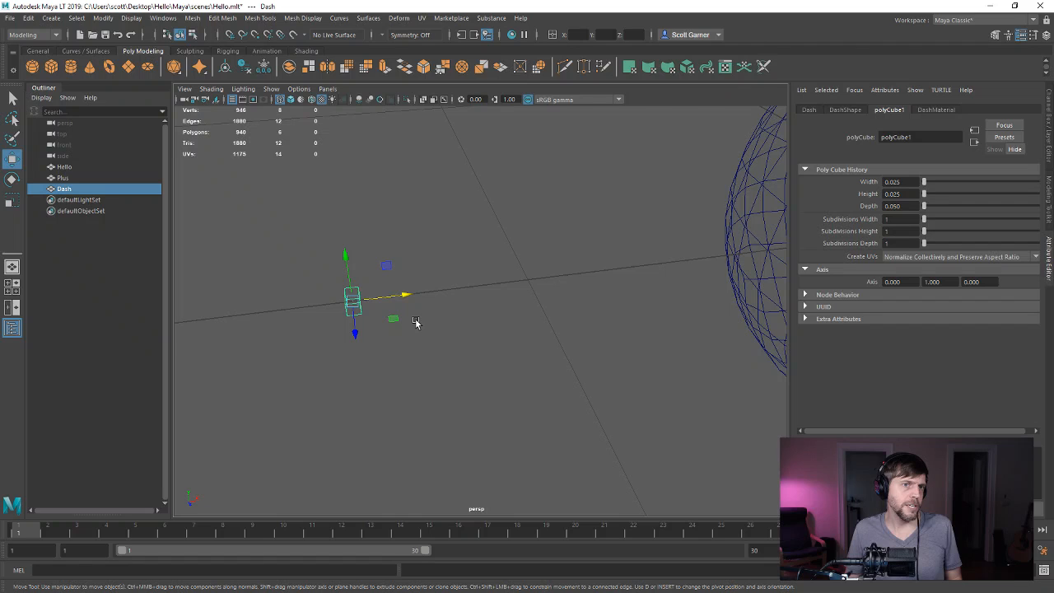
left_click(407, 341)
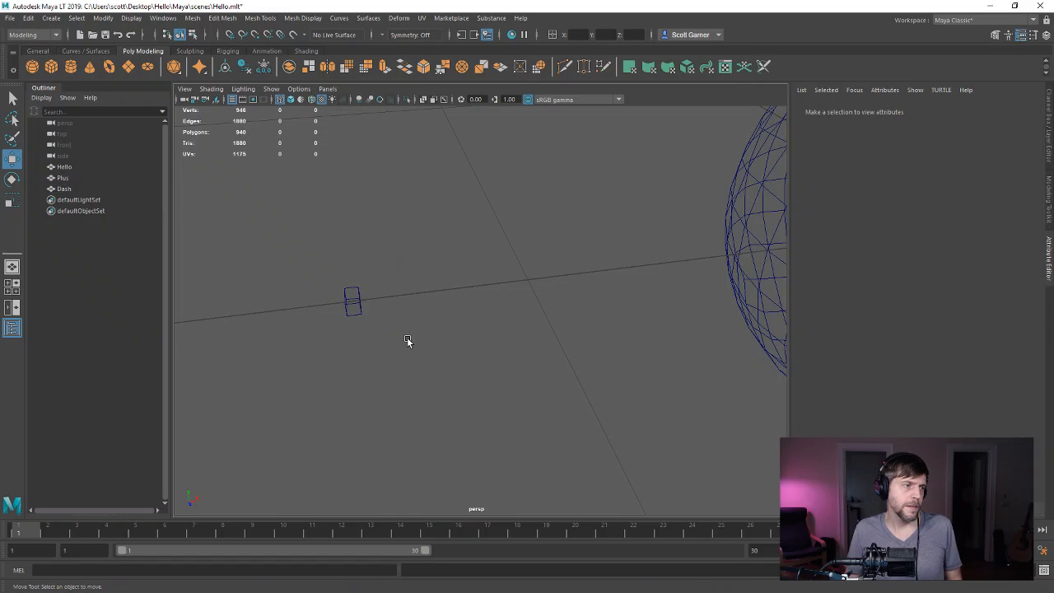
Smooth shade all objects in the perspective view and frame the three models together.
key("space")
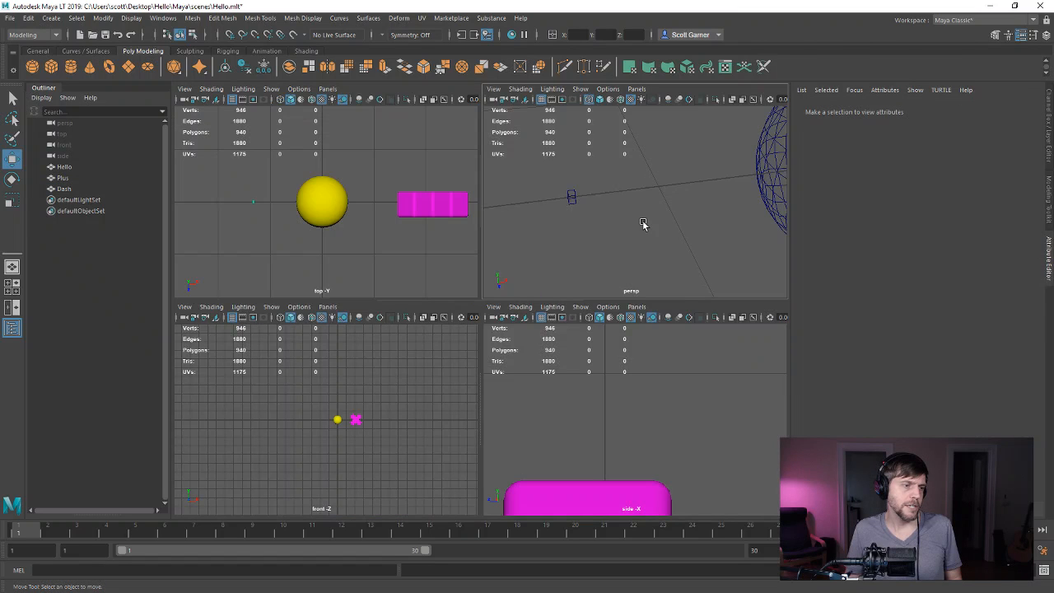
key("space")
left_click(210, 88)
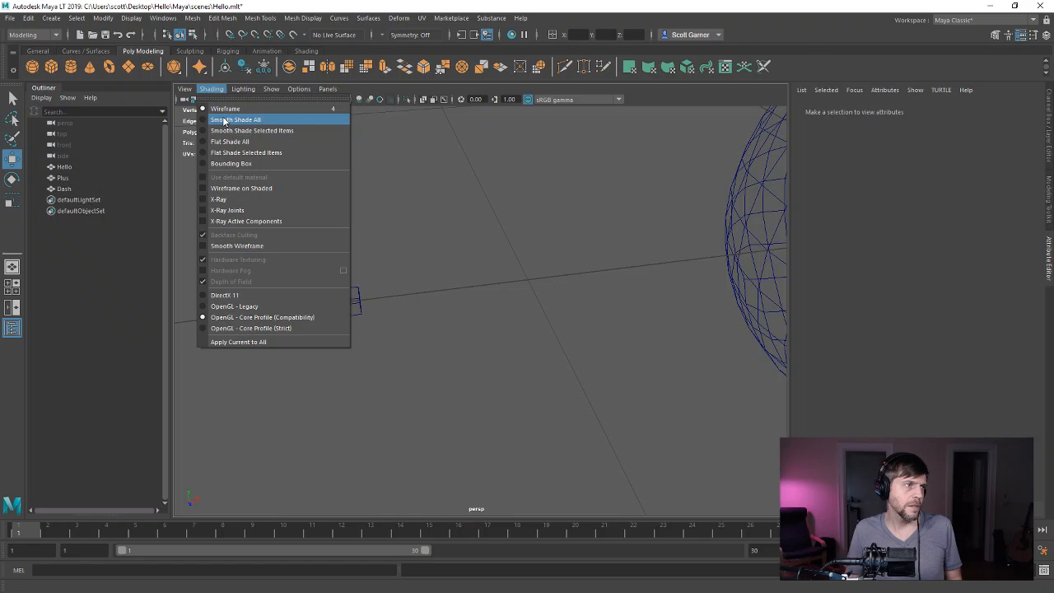
left_click(224, 121)
key("a")
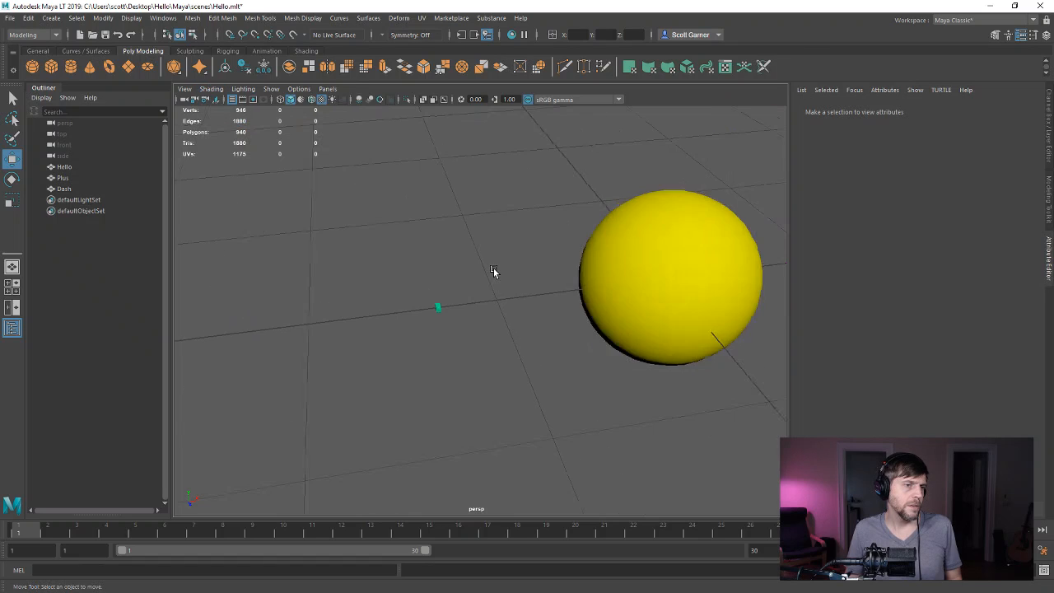
left_click_drag(588, 277, 476, 295, "alt")
left_click(475, 294)
left_click(320, 238)
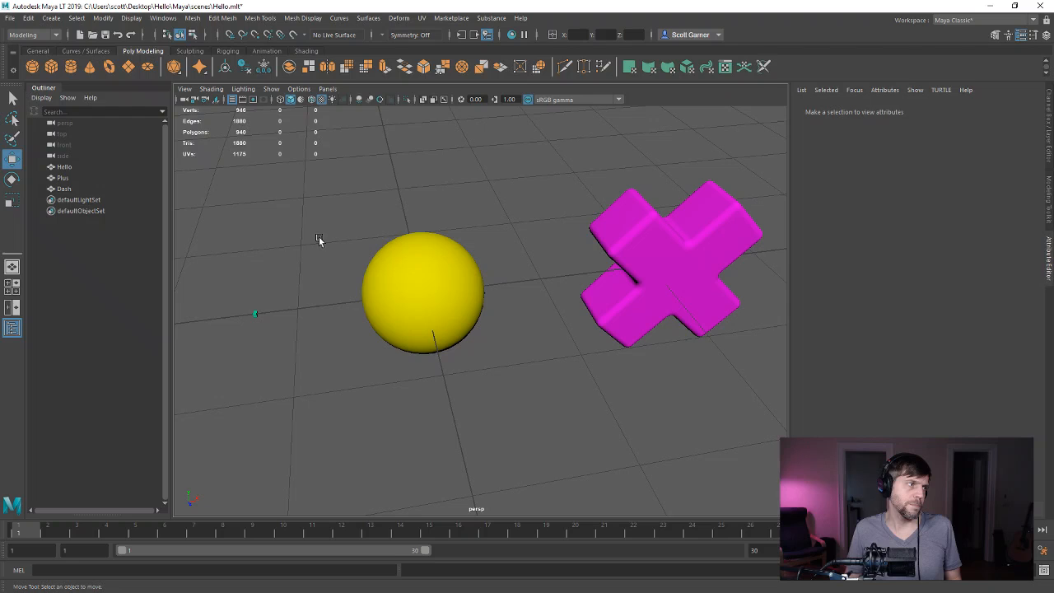
Select the Plus mesh and send only that selection to the Unity project's Models folder as Plus.fbx.
left_click(654, 279)
right_click(654, 279)
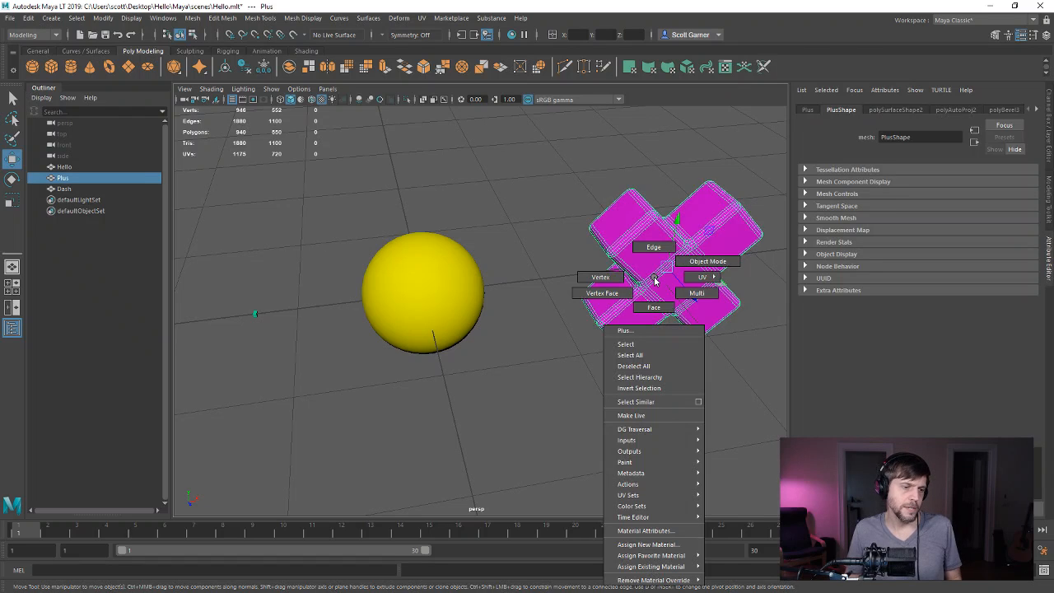
left_click(631, 247)
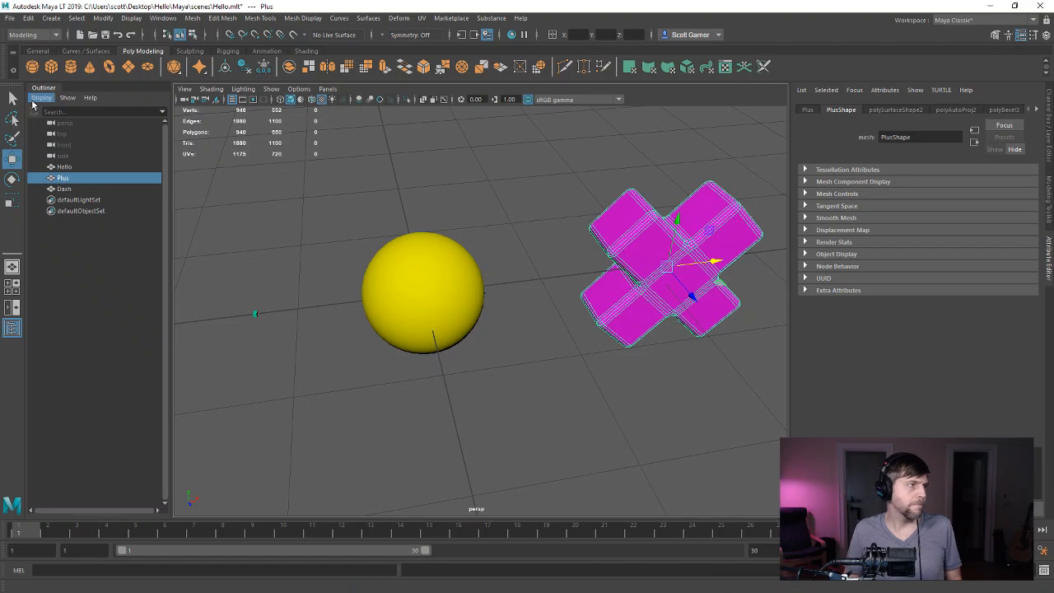
right_click(633, 254)
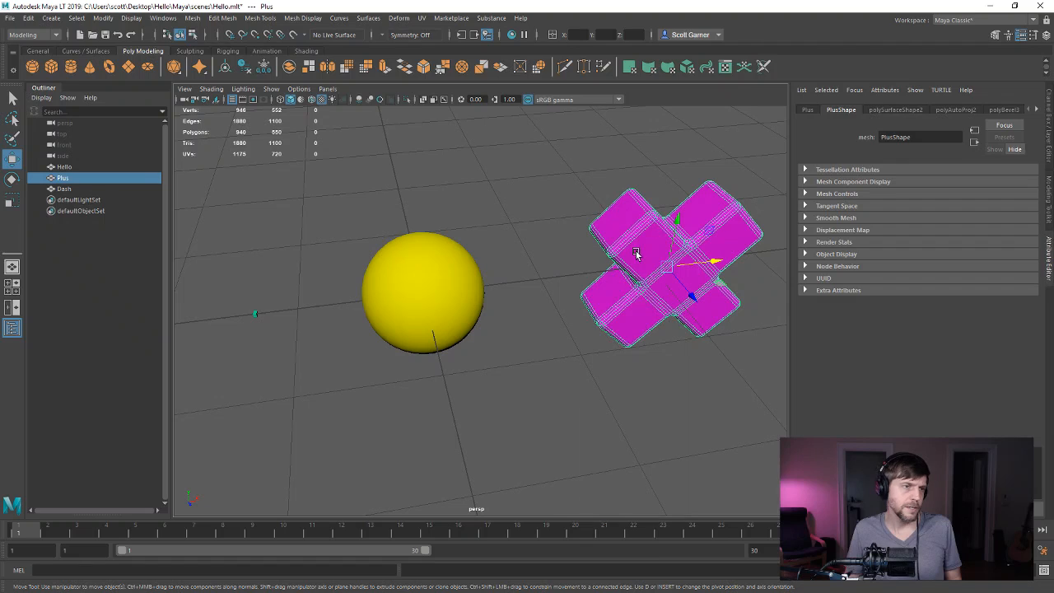
left_click(9, 17)
mouse_move(74, 178)
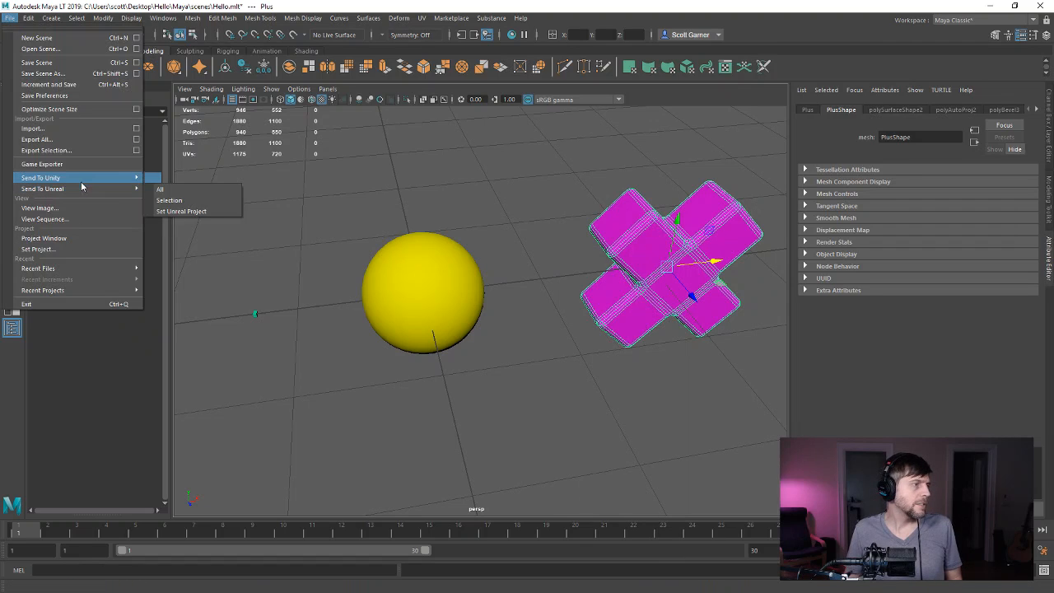
left_click(184, 187)
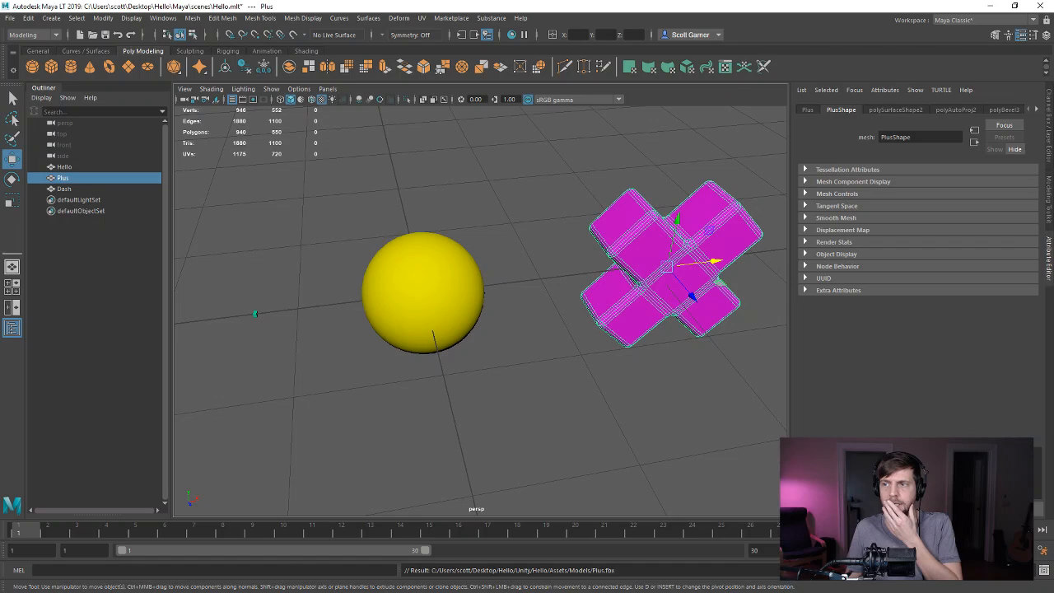
Select the Hello sphere and send only that selection to the Unity project's Models folder as Hello.fbx.
left_click(66, 167)
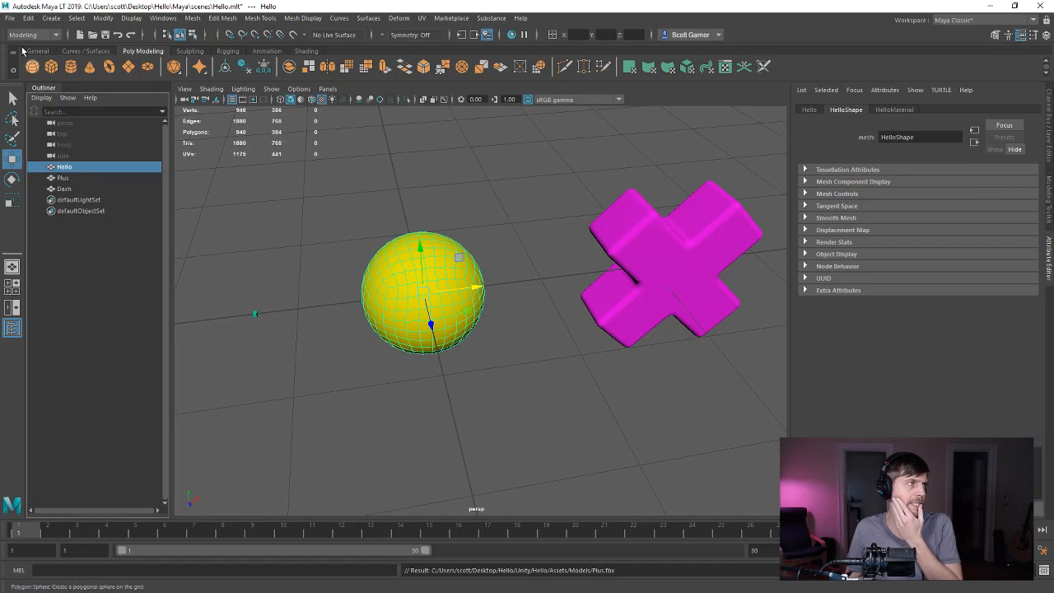
left_click(9, 17)
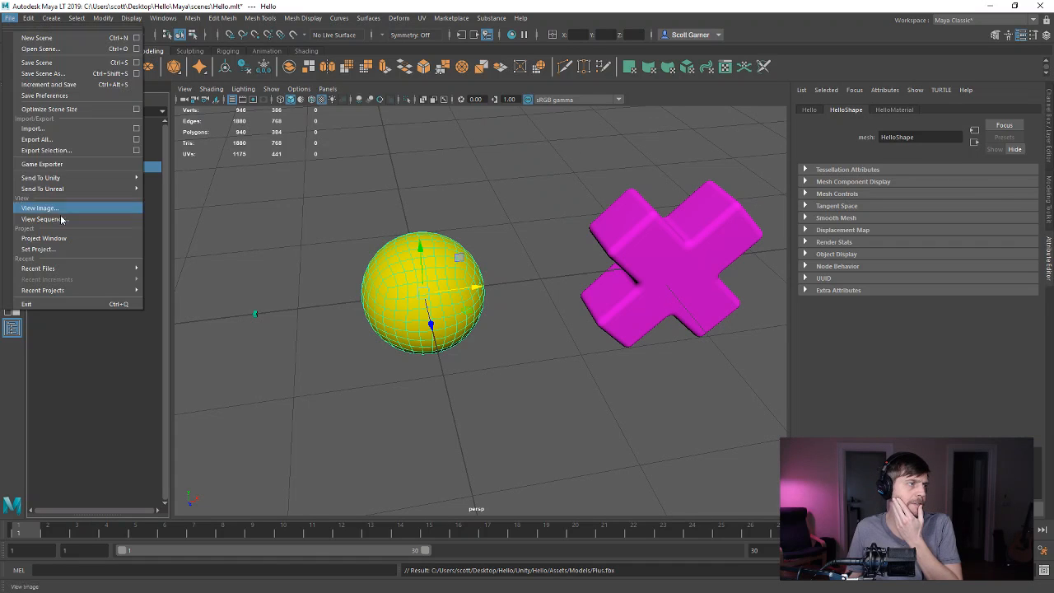
left_click(88, 150)
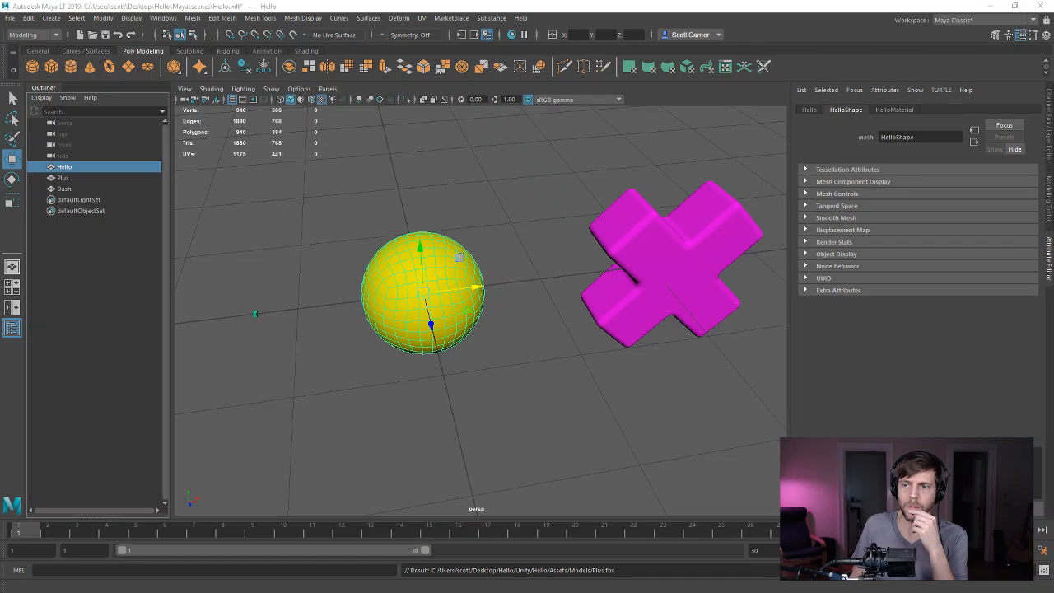
left_click(11, 19)
mouse_move(66, 178)
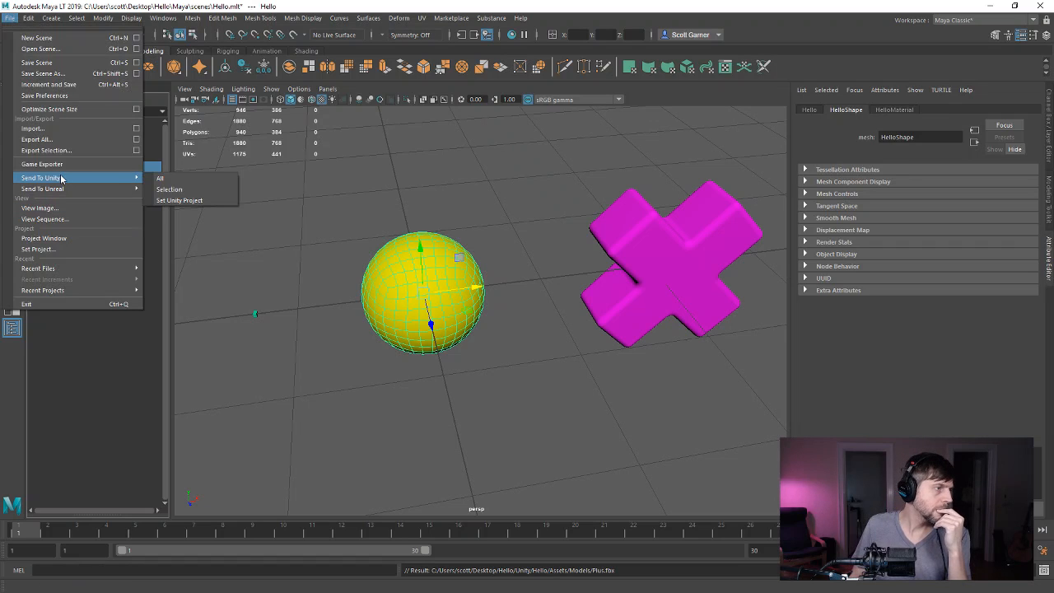
left_click(210, 190)
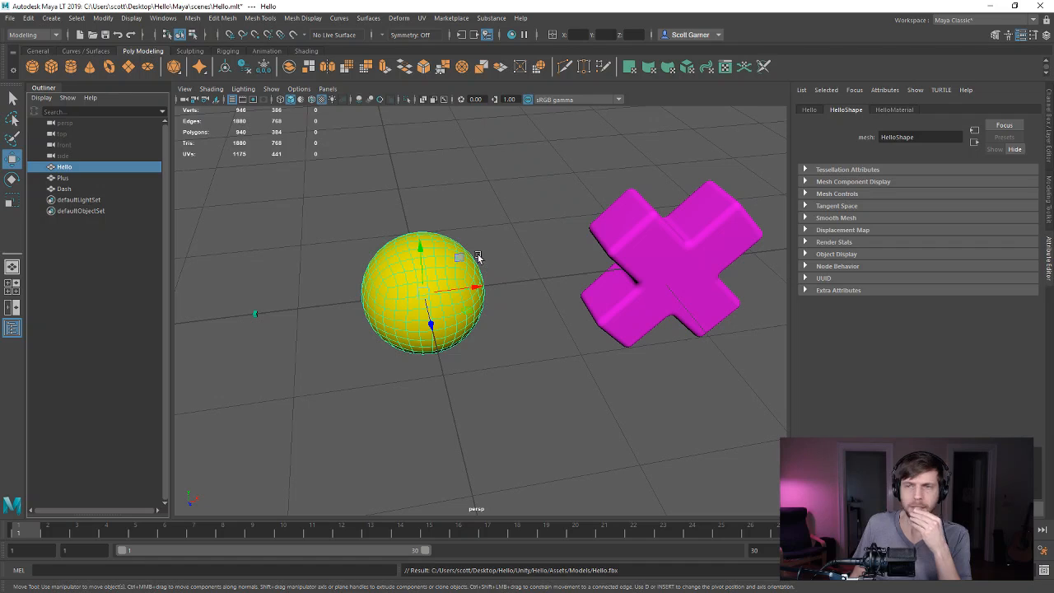
Select the Dash cube and send only that selection to the Unity project.
left_click(251, 311)
left_click(10, 18)
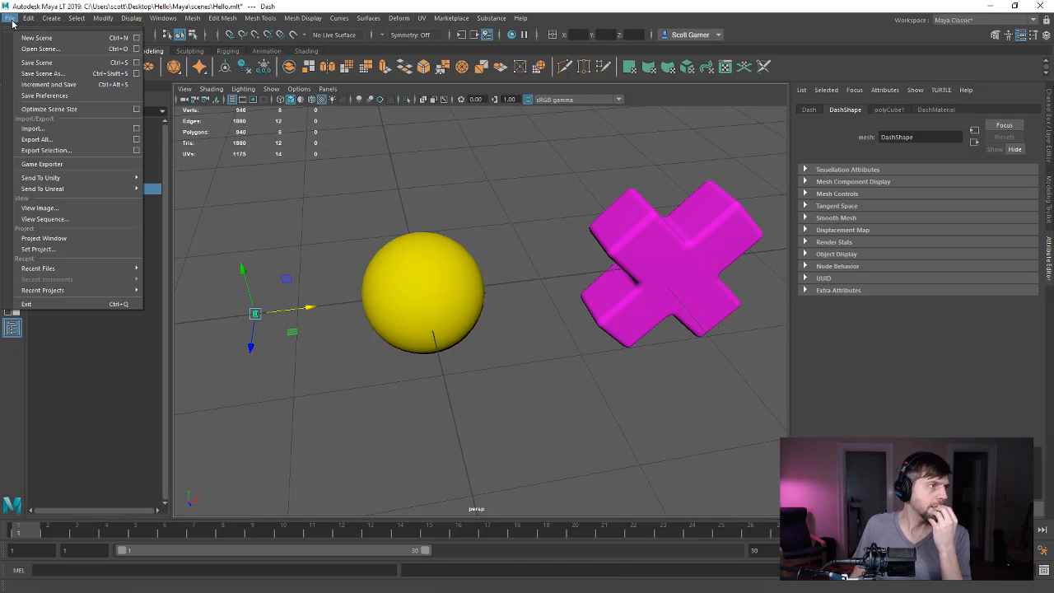
mouse_move(72, 178)
left_click(170, 189)
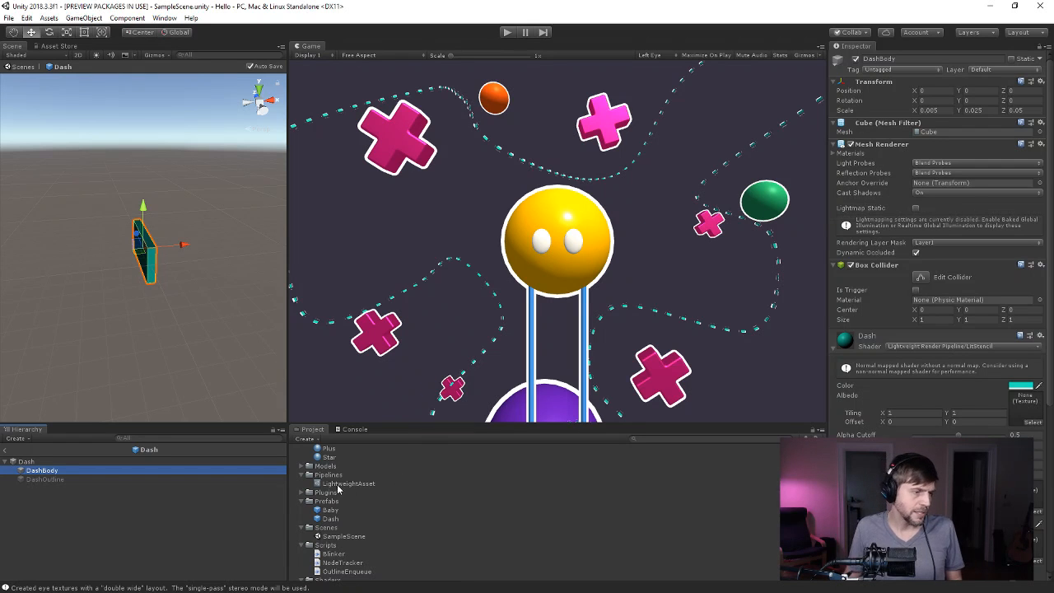
Switch to Unity, leave the Dash prefab for SampleScene and inspect the Hello object under the Sun's Head.
left_click(5, 449)
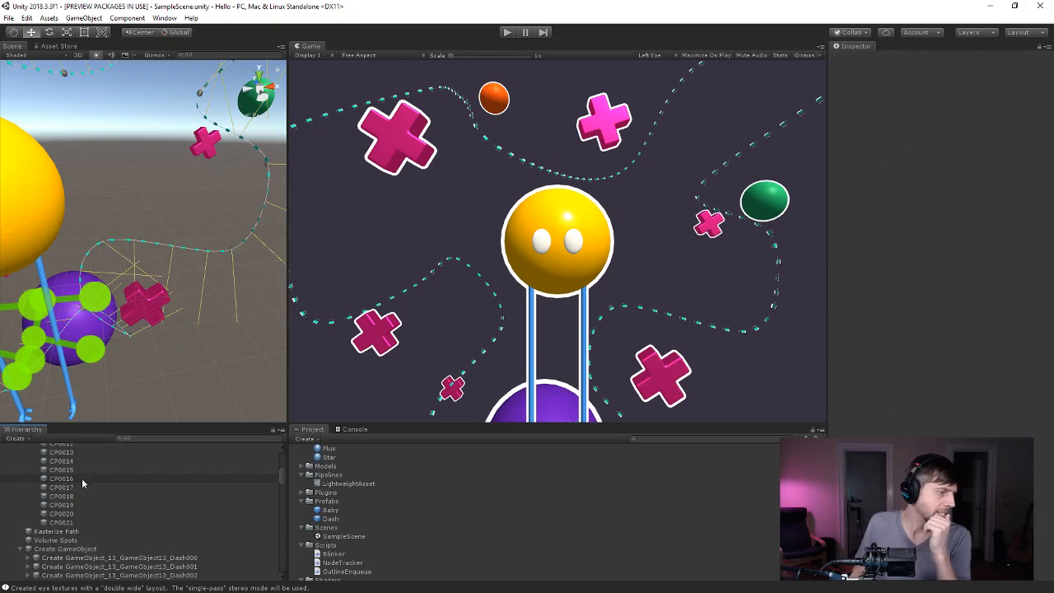
scroll(82, 477, "up", 10)
left_click(41, 510)
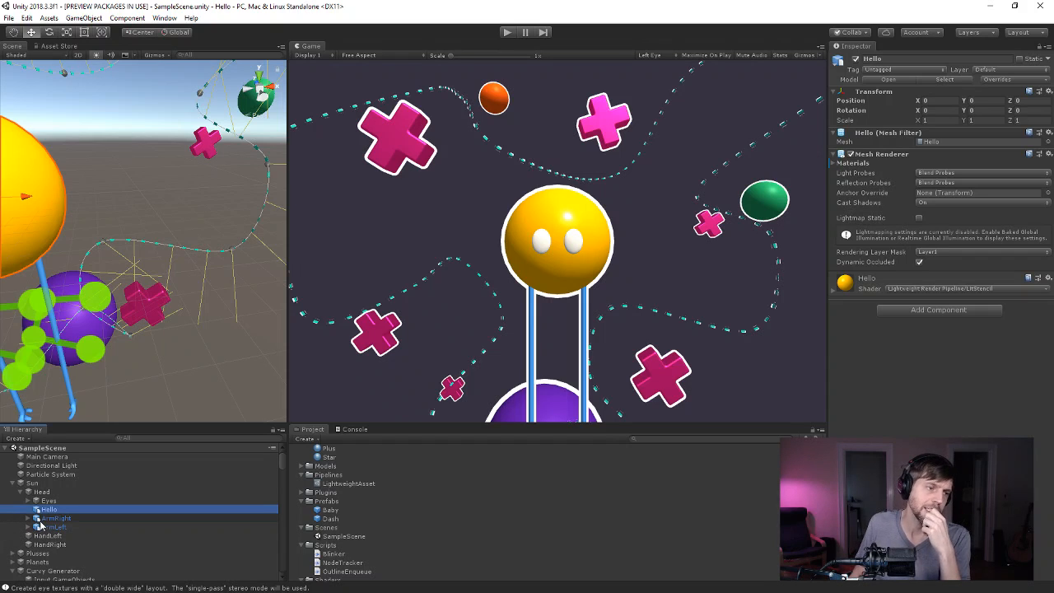
scroll(146, 489, "down", 6)
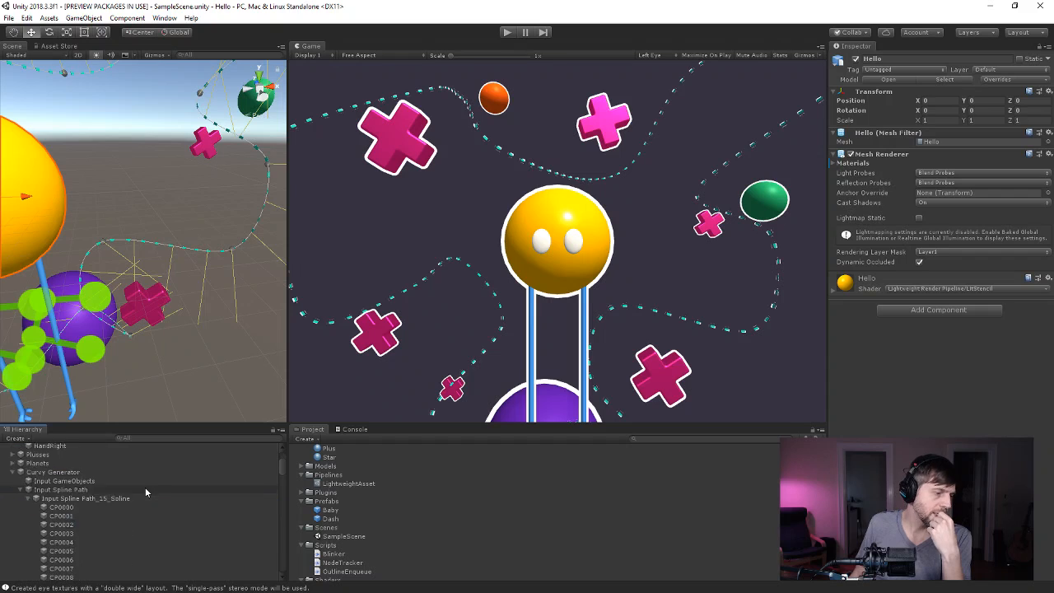
scroll(146, 488, "up", 4)
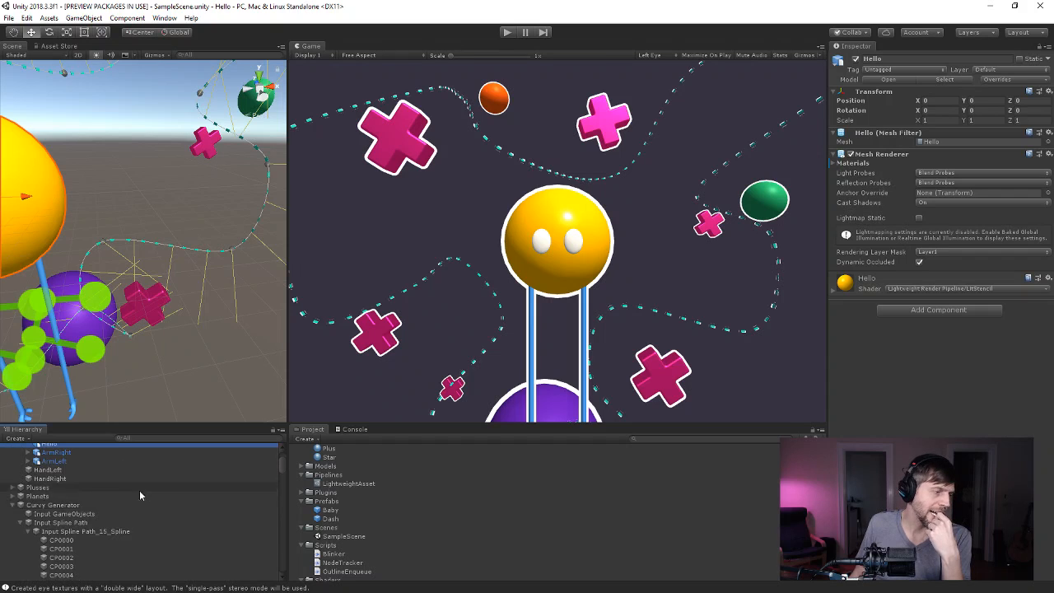
Collapse the Curvy Generator and Sun groups and move Curvy Generator below _CurvyGlobal_ in the scene hierarchy.
left_click(12, 505)
left_click(12, 473)
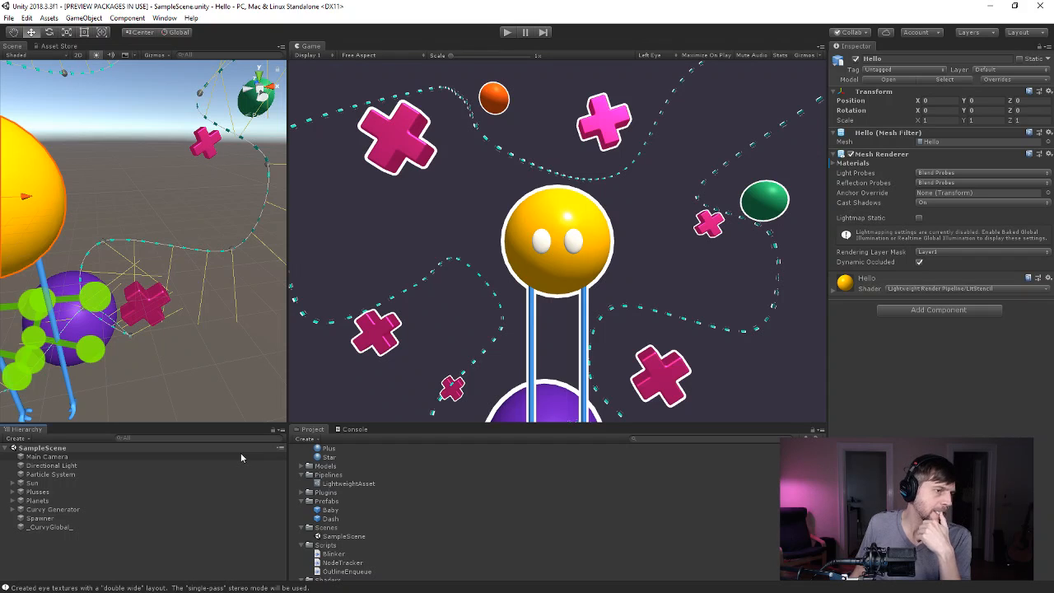
left_click(45, 510)
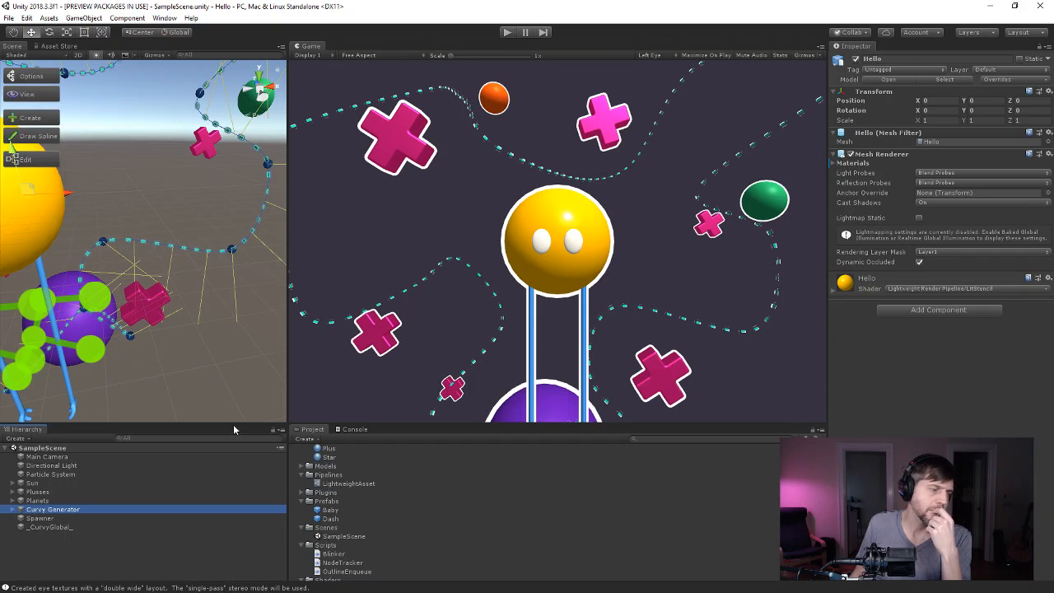
left_click_drag(29, 511, 37, 549)
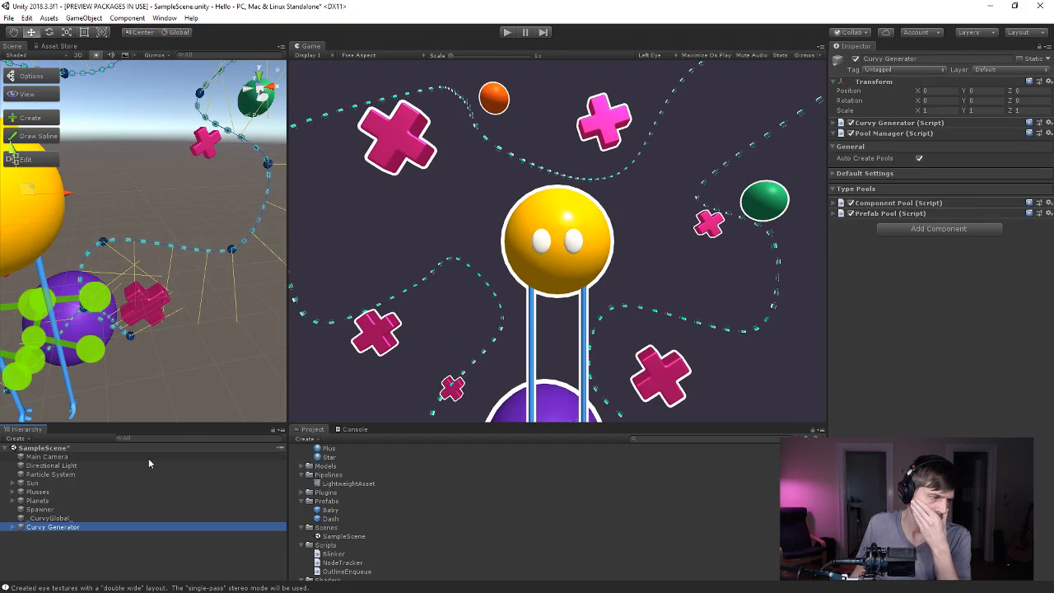
Inspect the components of Curvy Generator and _CurvyGlobal_, including the Curvy Generator's Pool Manager default settings.
left_click(36, 518)
left_click(40, 528)
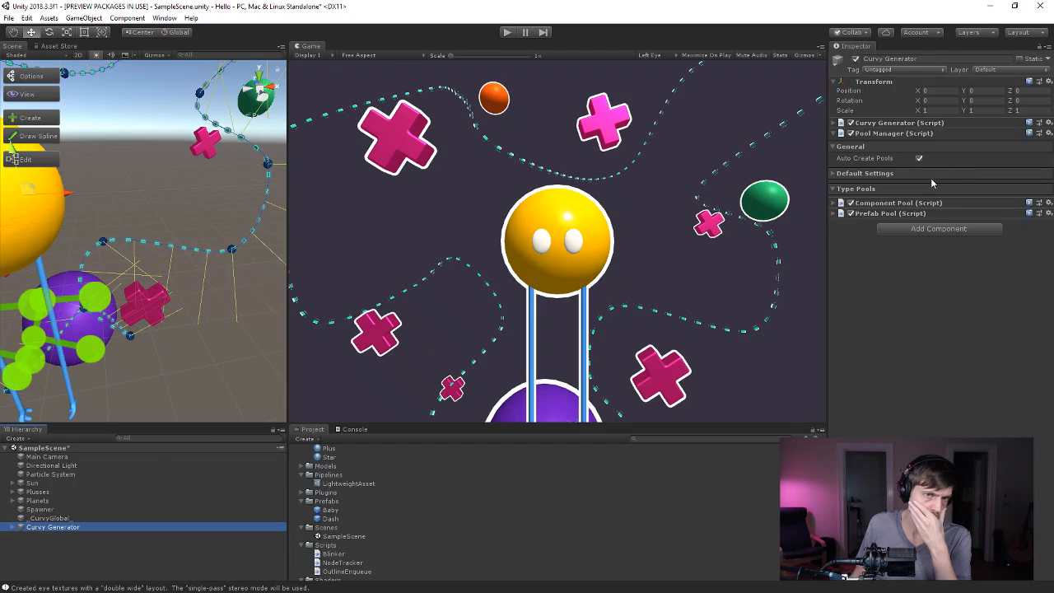
left_click(861, 173)
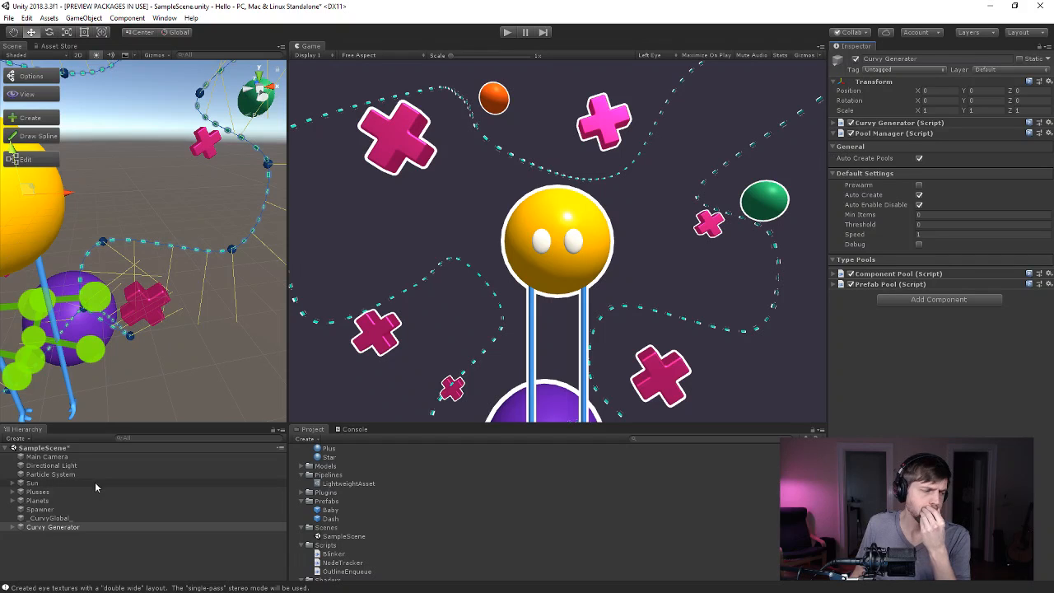
left_click(43, 519)
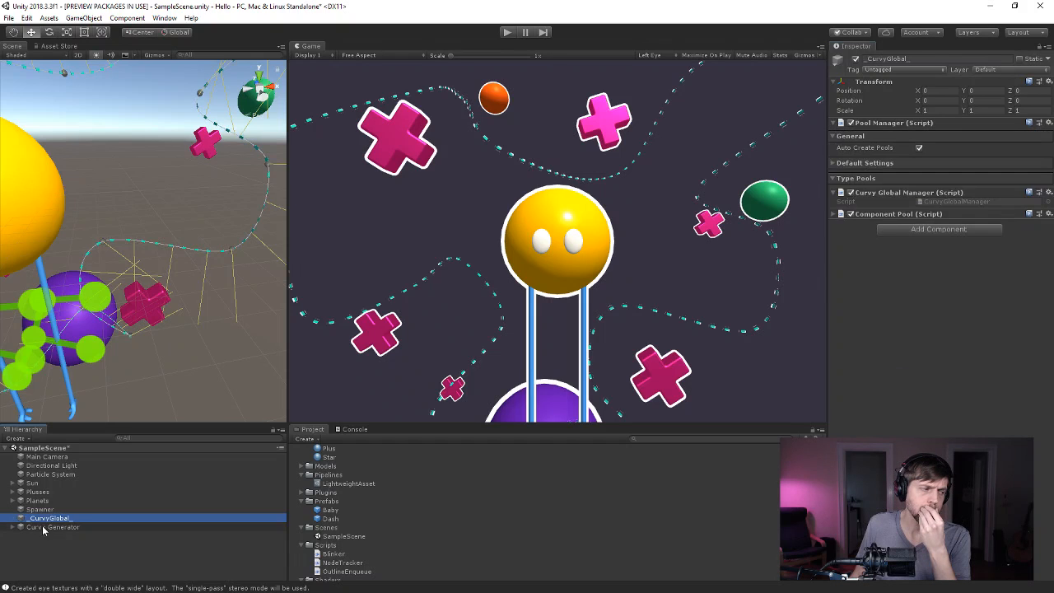
Examine the child objects of Curvy Generator in the scene hierarchy, including the generated Dash instances under Create GameObject.
left_click(41, 527)
left_click(13, 527)
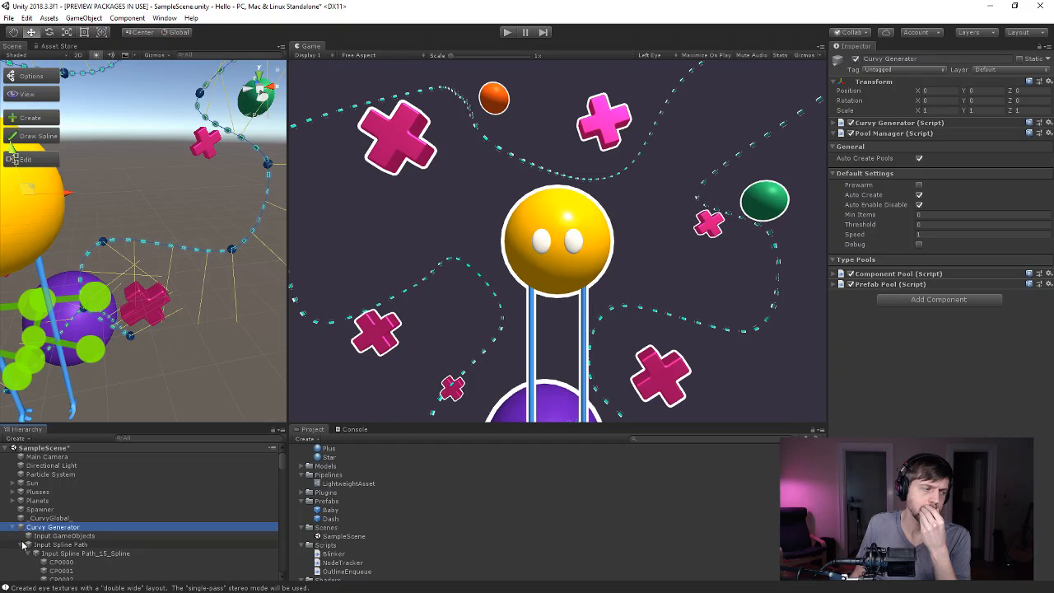
left_click(22, 545)
scroll(23, 547, "down", 5)
scroll(23, 547, "up", 4)
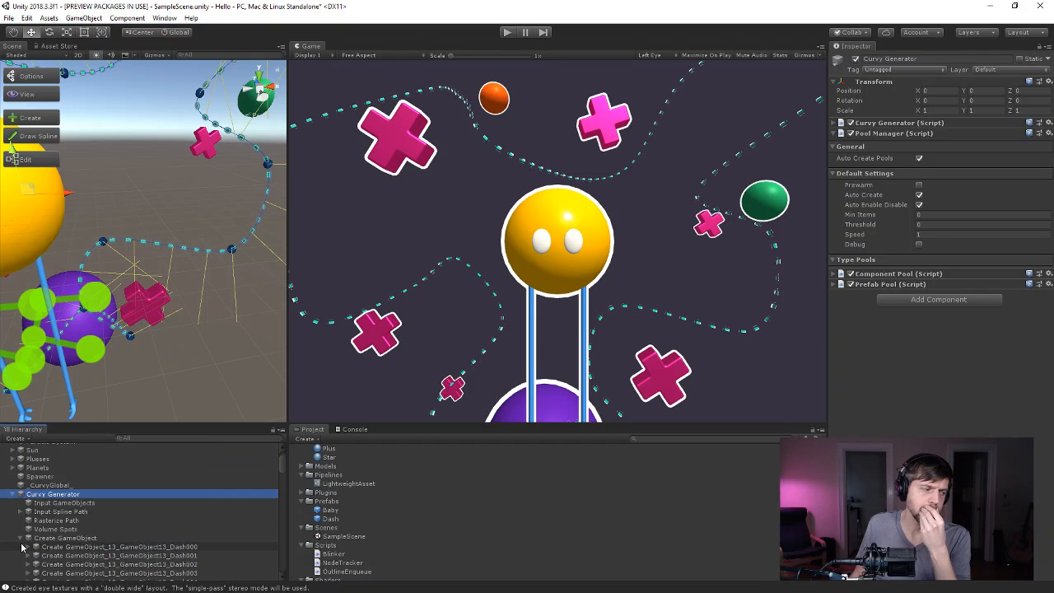
left_click(20, 539)
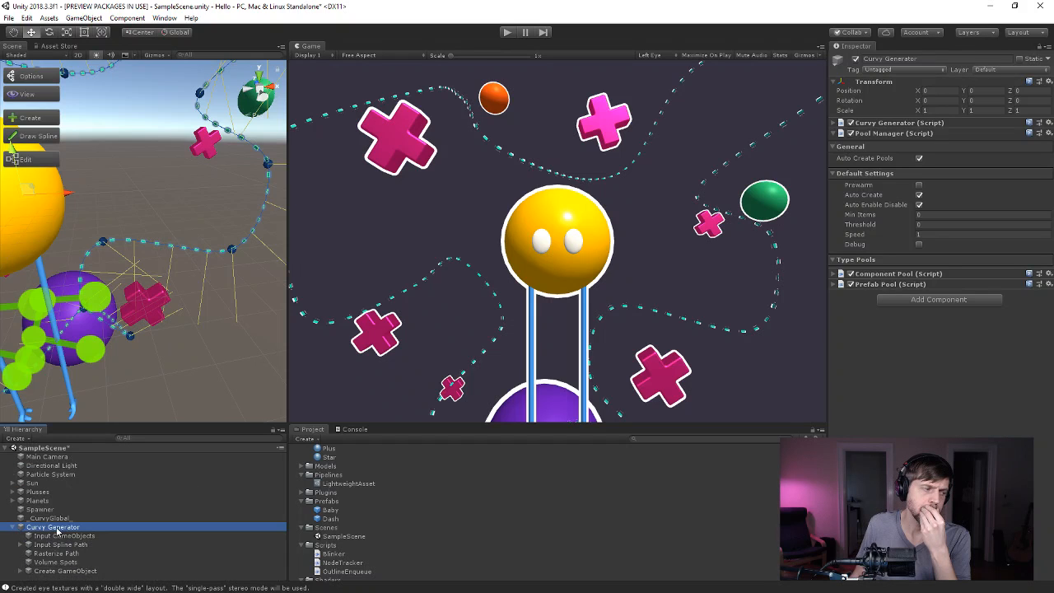
left_click(51, 518)
left_click(51, 528)
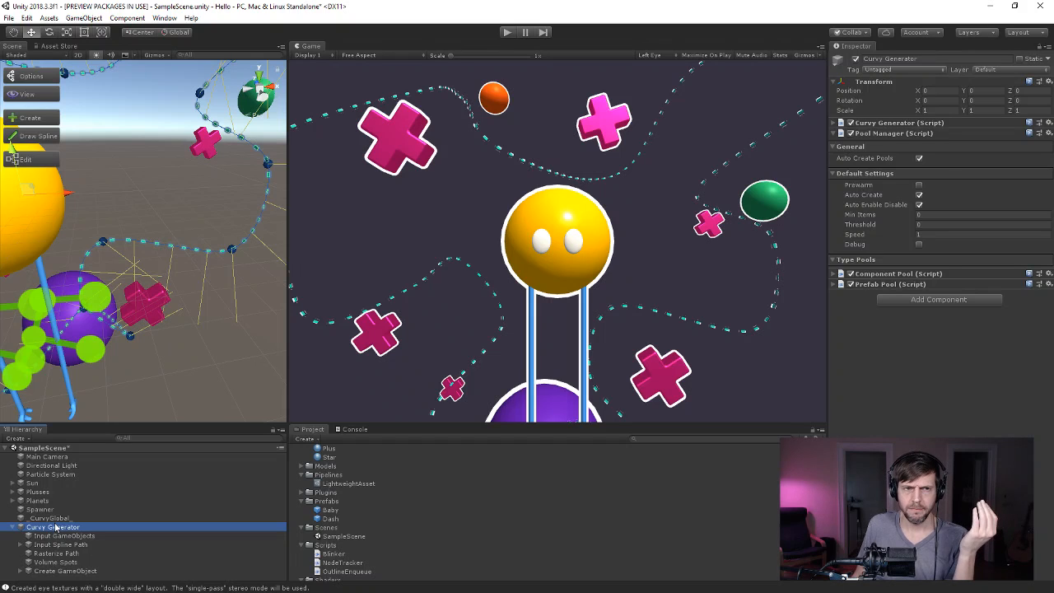
Expand the Curvy Generator script settings, open its module graph and reposition the graph window beside the inspector.
left_click(834, 127)
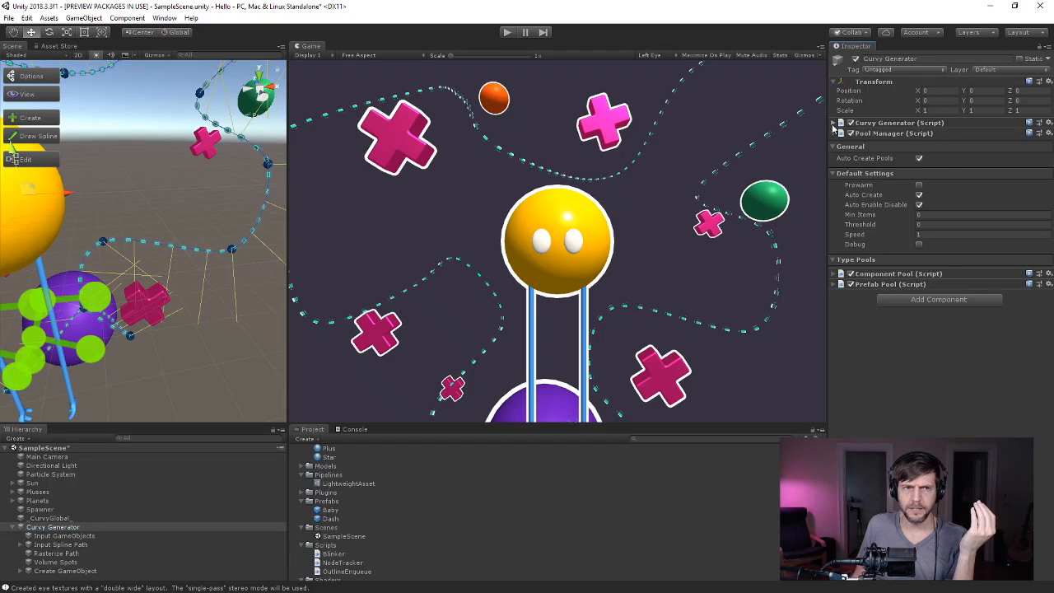
left_click(835, 123)
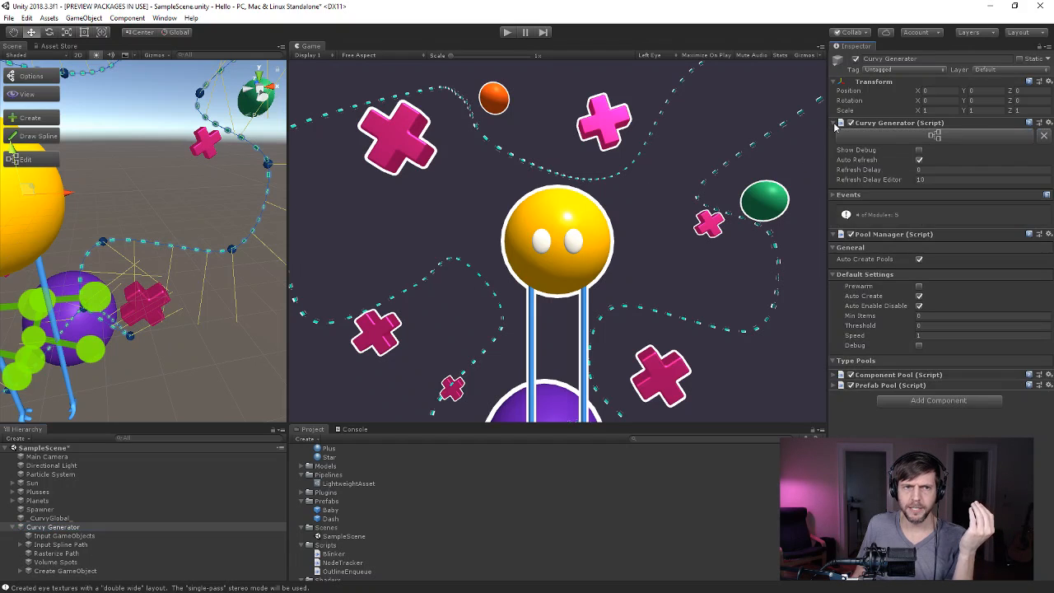
left_click(919, 136)
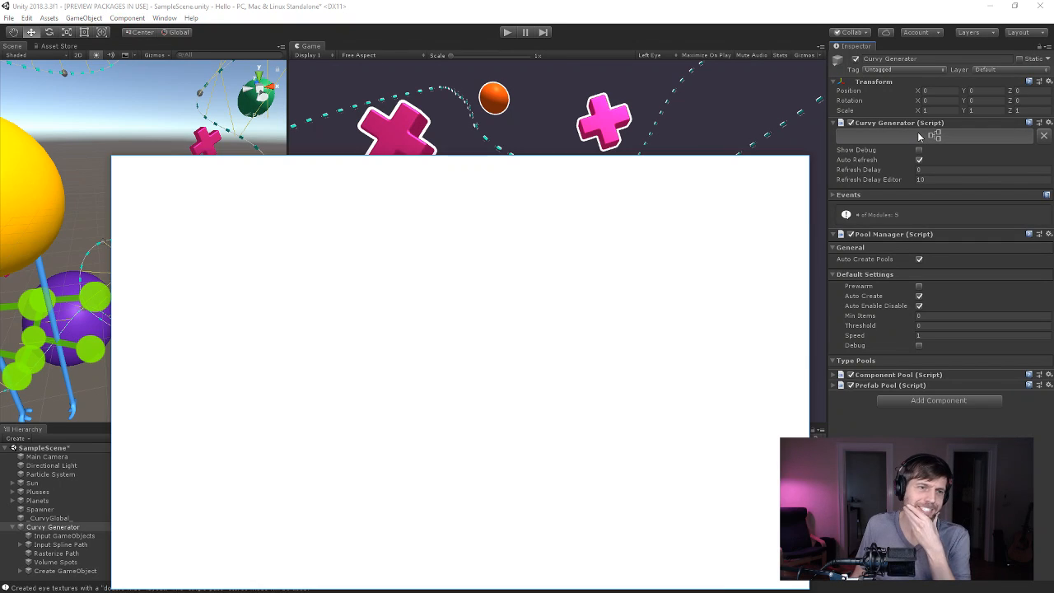
left_click_drag(642, 163, 779, 150)
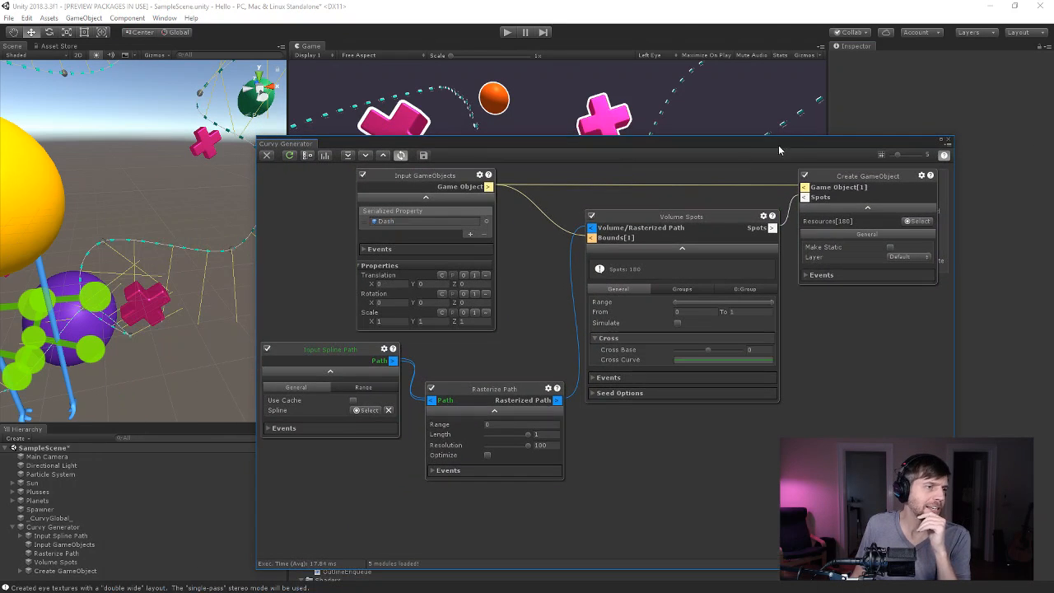
Disable and move the Input GameObjects module, and add an Input Meshes module to the graph.
left_click(363, 176)
left_click_drag(387, 178, 434, 188)
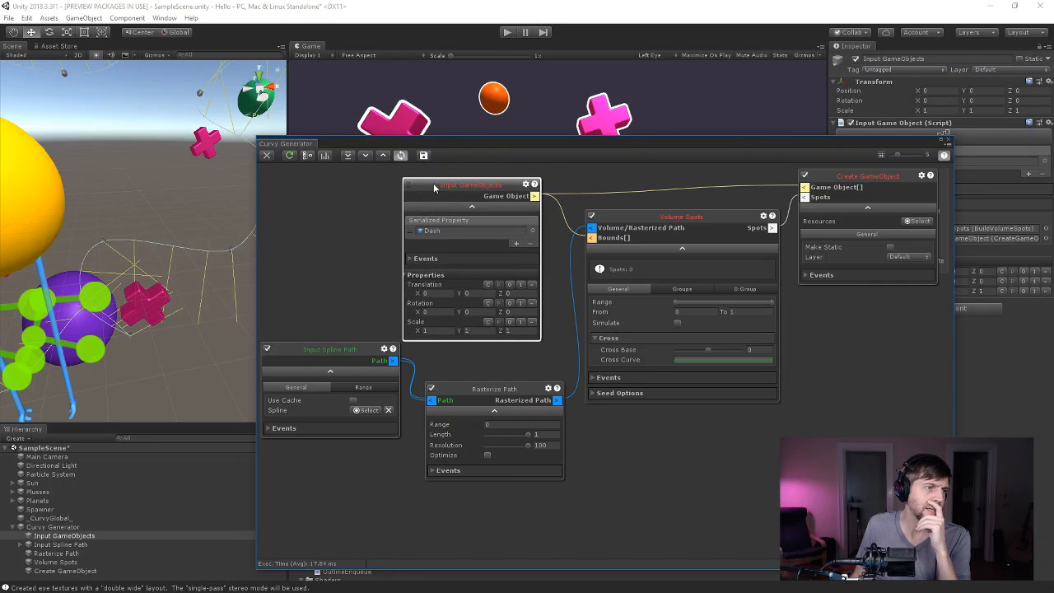
right_click(336, 191)
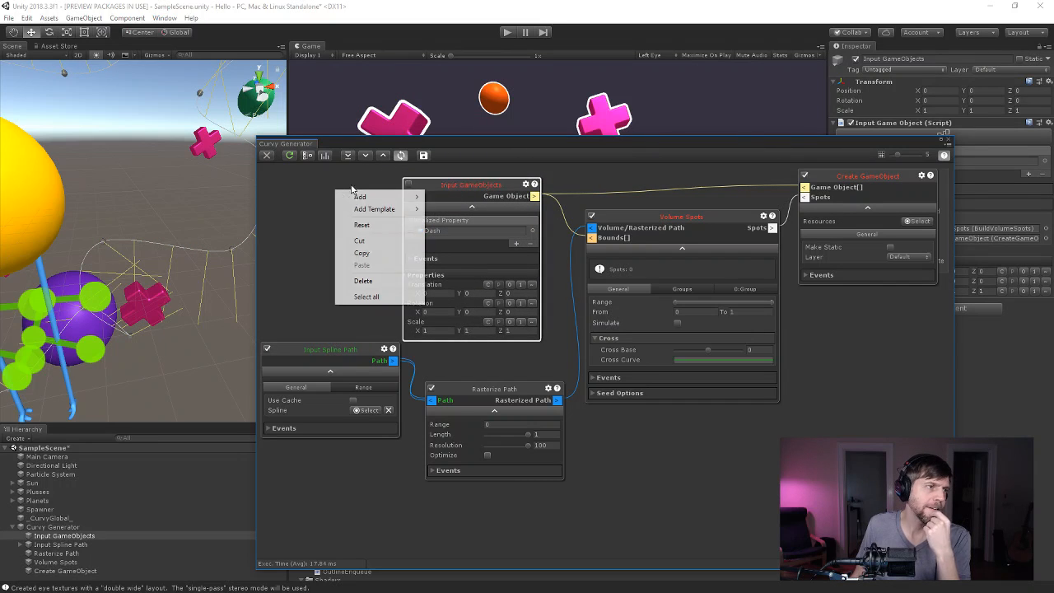
mouse_move(362, 199)
mouse_move(455, 234)
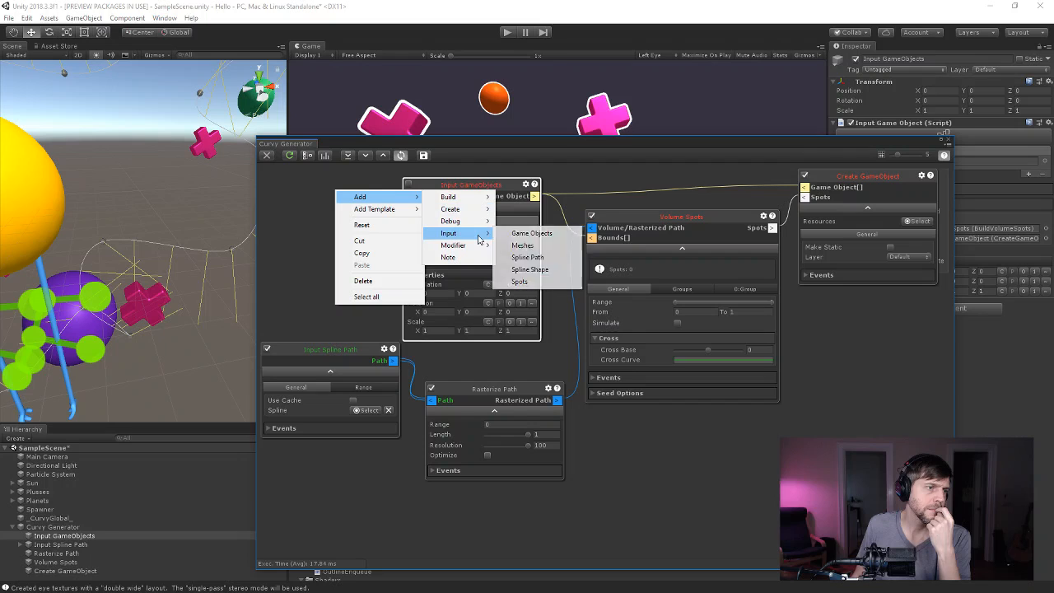
left_click(544, 247)
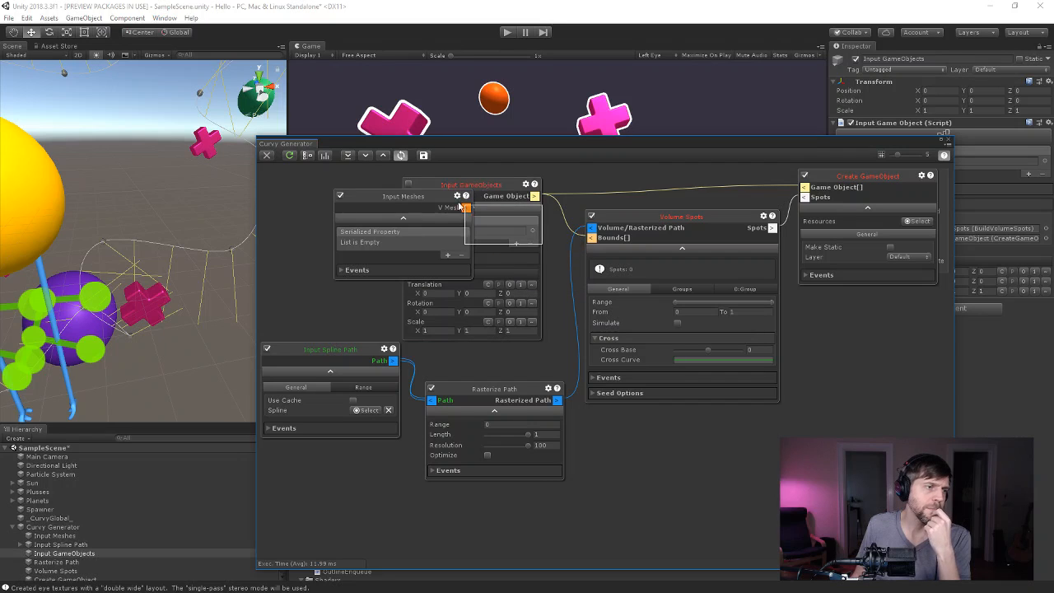
Add a mesh entry to the Input Meshes module and assign the Dash mesh to it.
left_click(429, 203)
left_click_drag(429, 204, 578, 190)
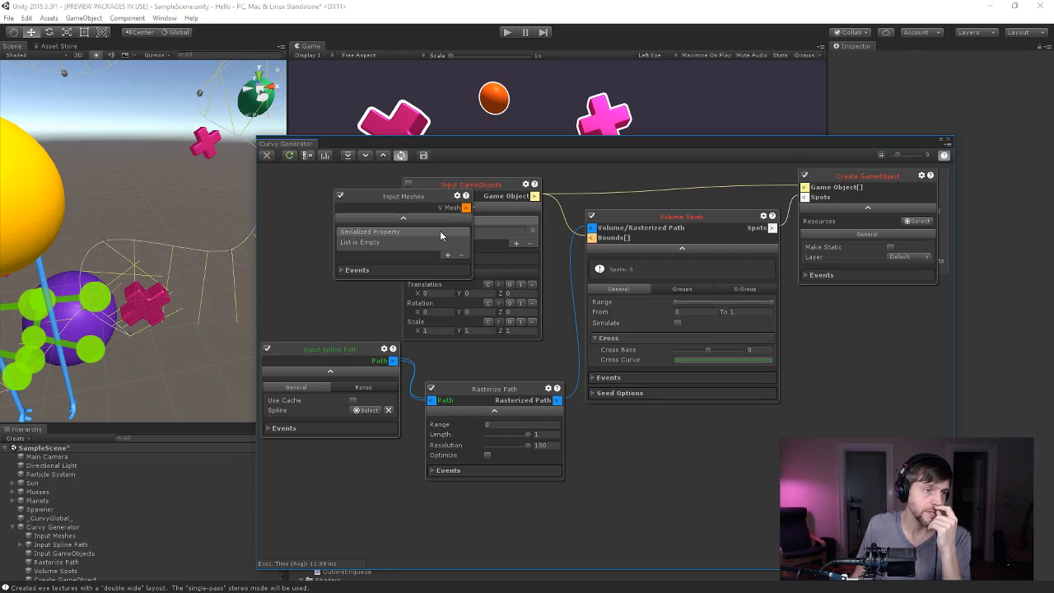
left_click(447, 254)
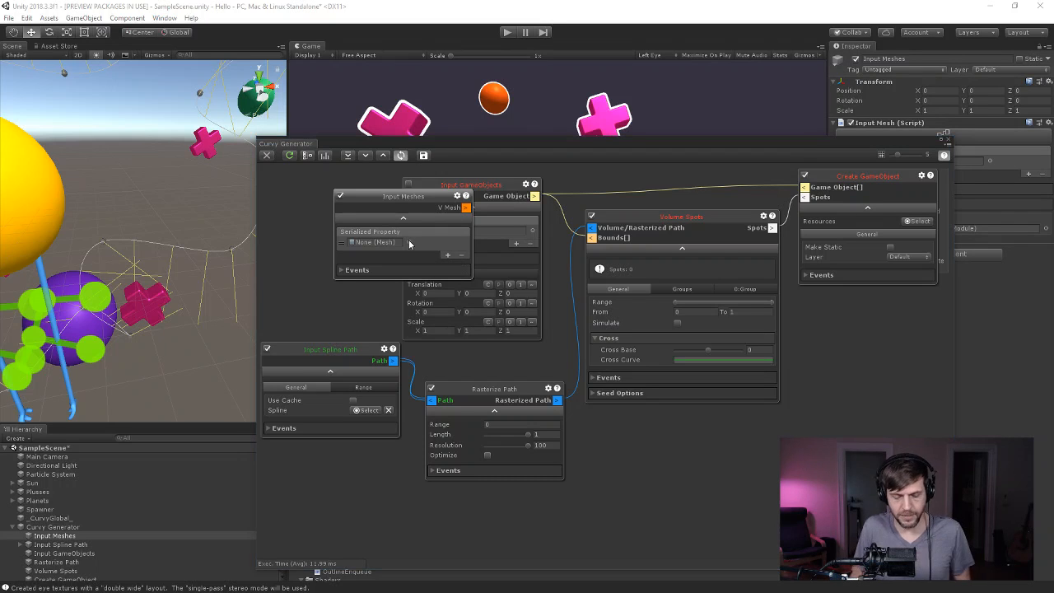
double_click(392, 345)
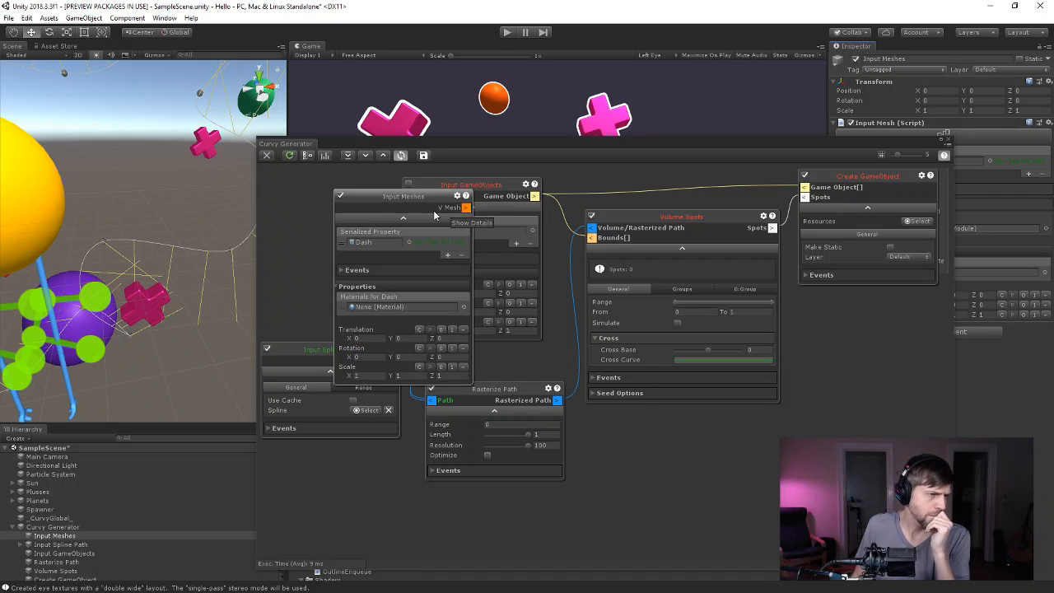
Move Rasterize Path and Input Spline Path below Input Meshes, and link its V Mesh output to Volume Spots' Bounds.
left_click_drag(498, 392, 553, 453)
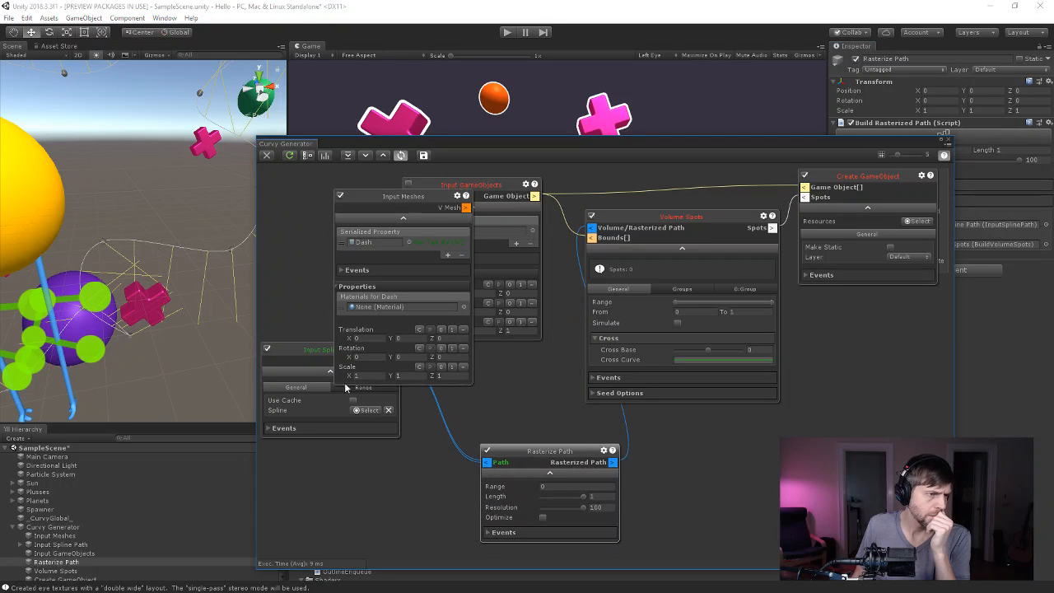
left_click_drag(306, 352, 326, 451)
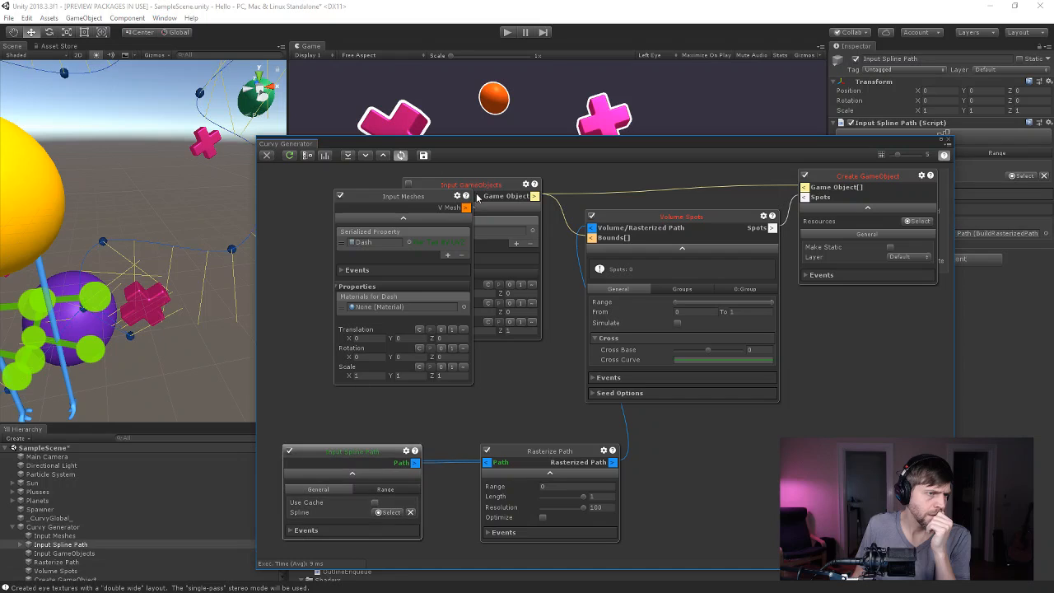
left_click_drag(466, 209, 590, 237)
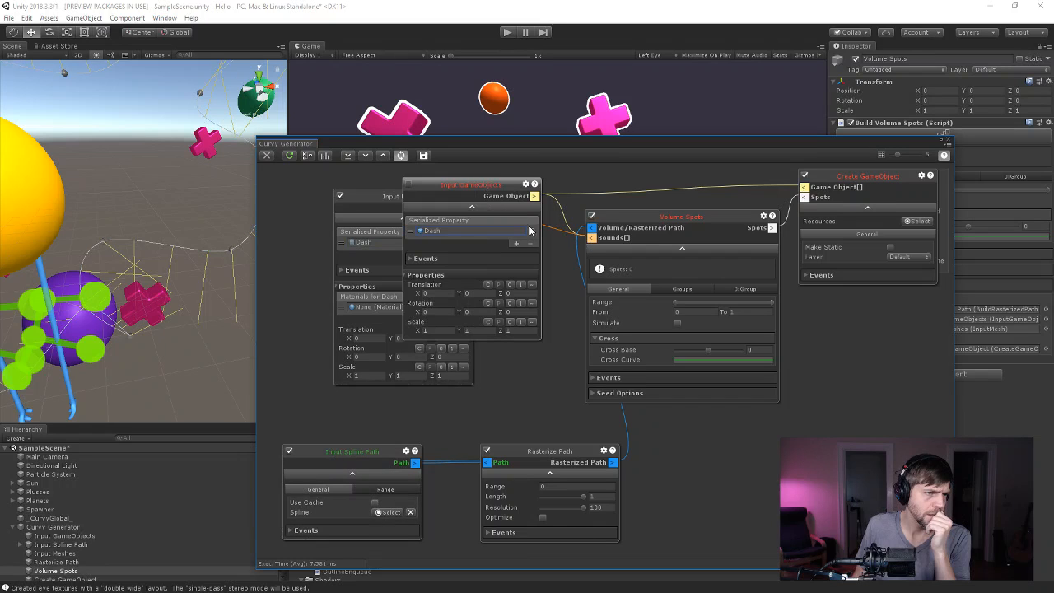
Delete the Input GameObjects module and try to link Input Meshes' V Mesh output to Create GameObject's Game Object input.
left_click(483, 188)
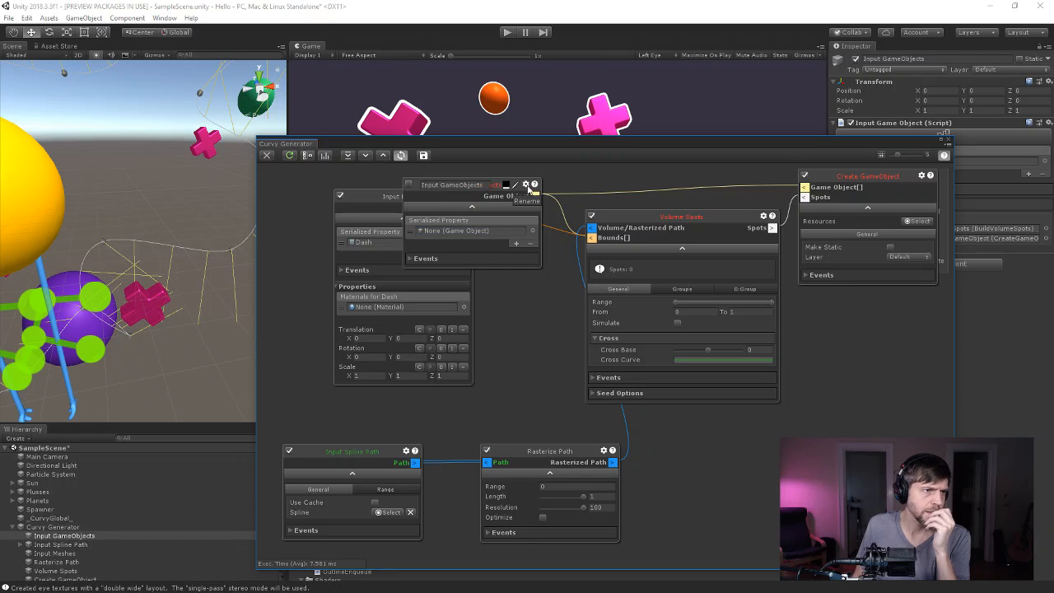
right_click(442, 181)
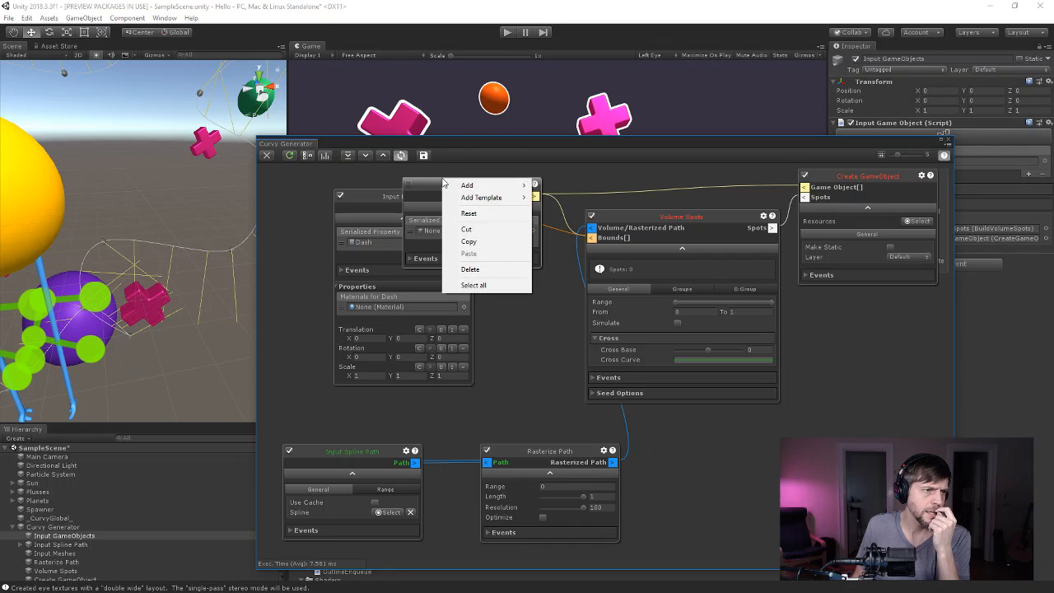
left_click(470, 269)
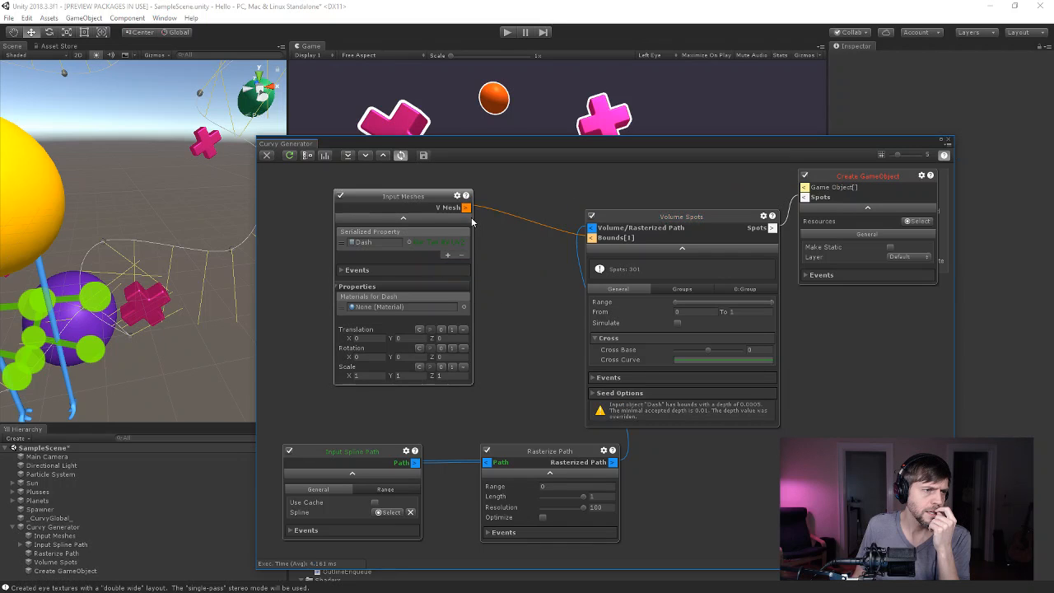
left_click_drag(466, 206, 804, 191)
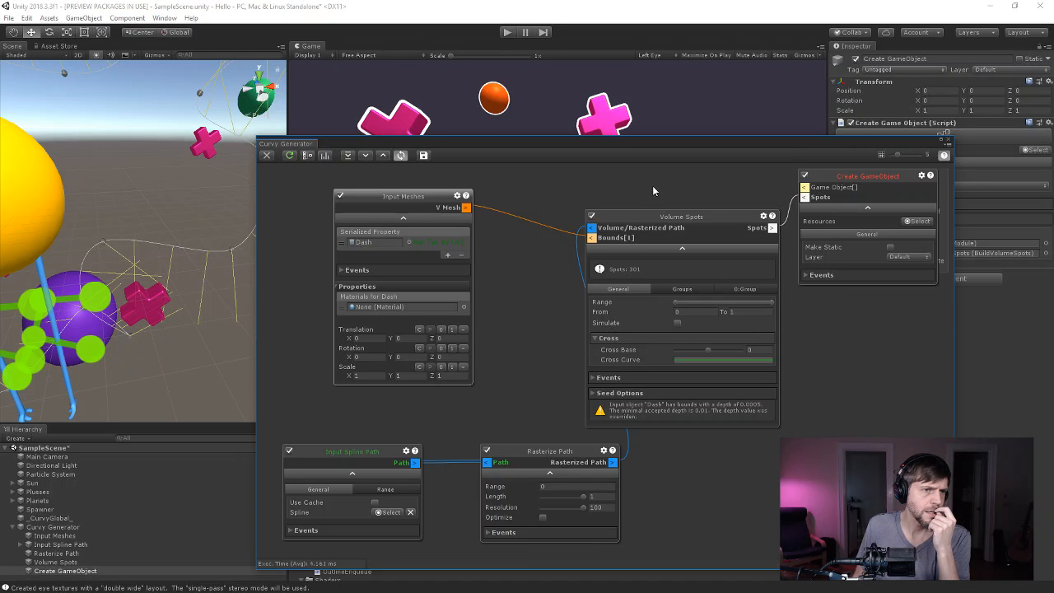
Rearrange the graph by lowering Volume Spots, repositioning the window and bringing Create GameObject directly above Volume Spots.
left_click_drag(677, 220, 740, 332)
right_click(565, 207)
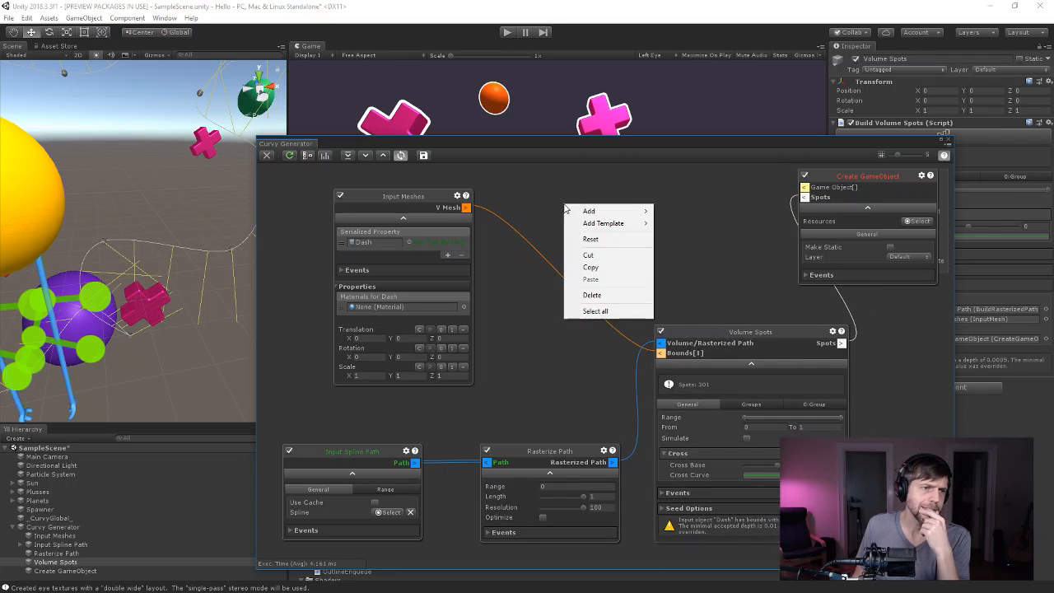
mouse_move(605, 225)
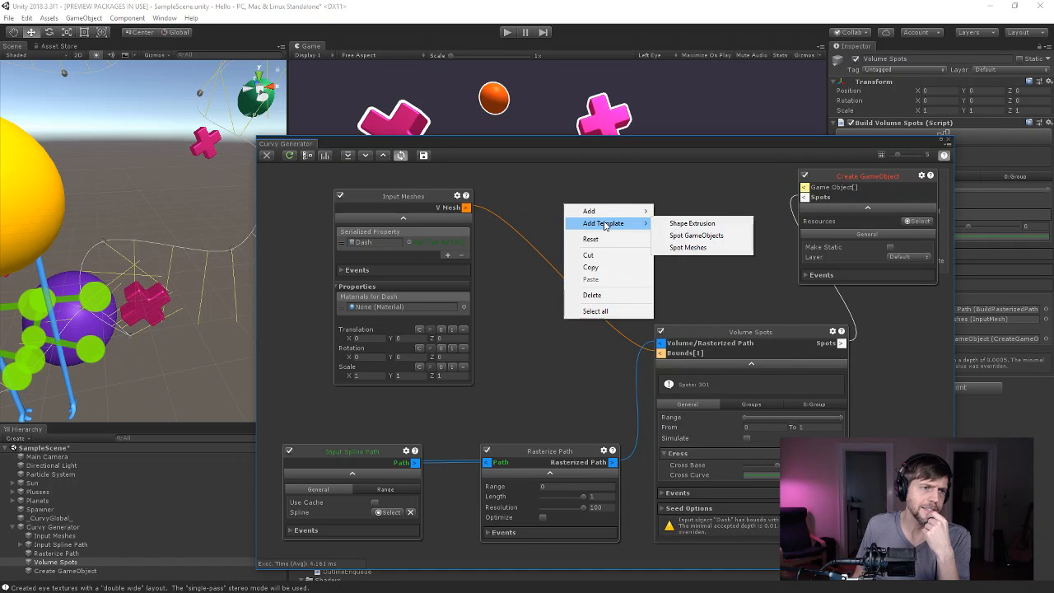
left_click(697, 236)
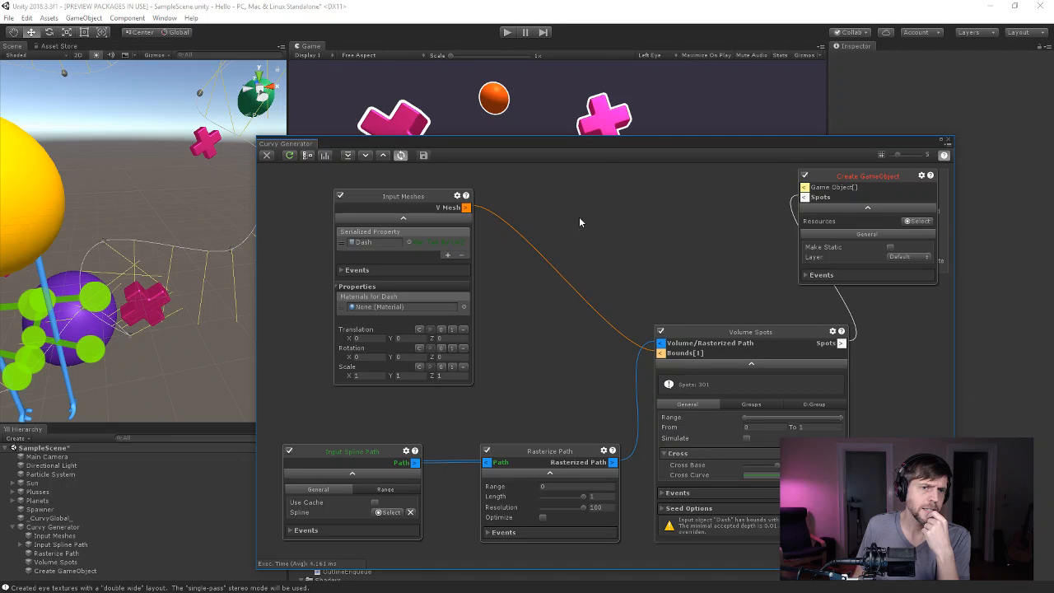
left_click_drag(595, 146, 466, 97)
left_click_drag(630, 283, 625, 283)
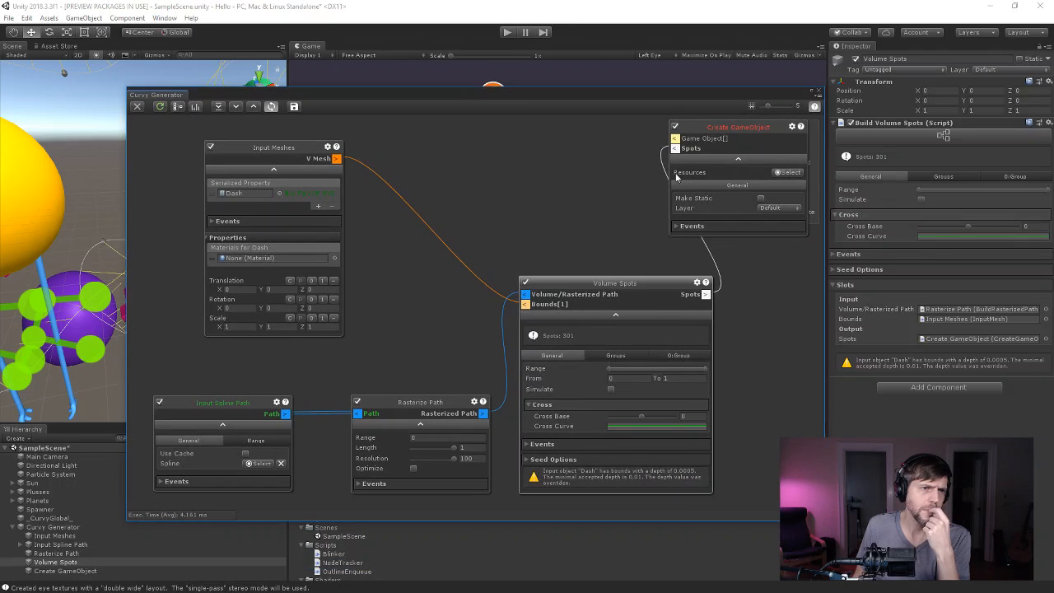
left_click_drag(703, 126, 592, 130)
Add a Create Mesh module beside Input Meshes and delete the Create GameObject module.
right_click(466, 165)
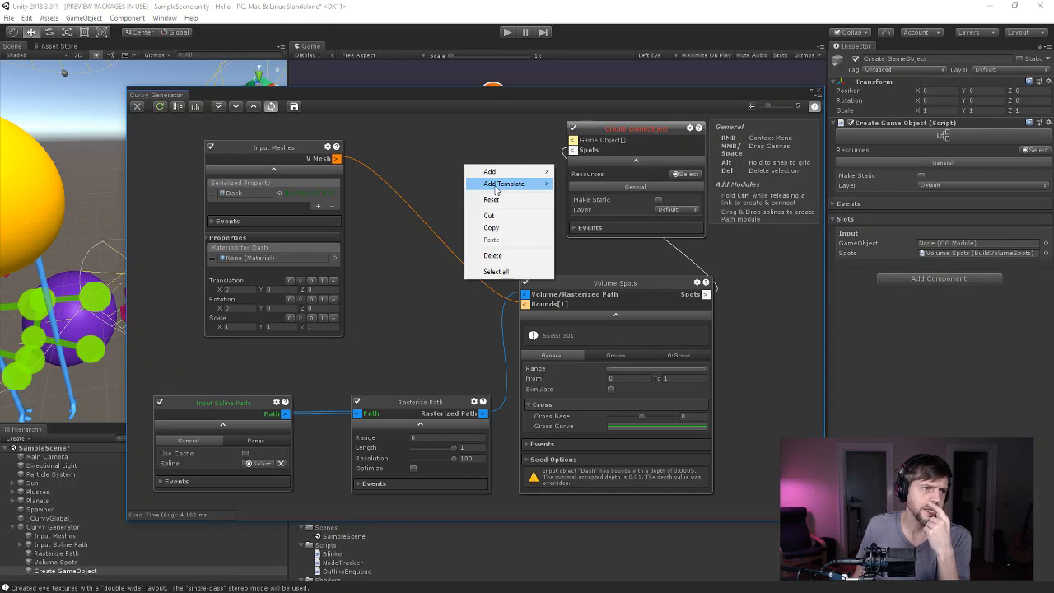
mouse_move(508, 173)
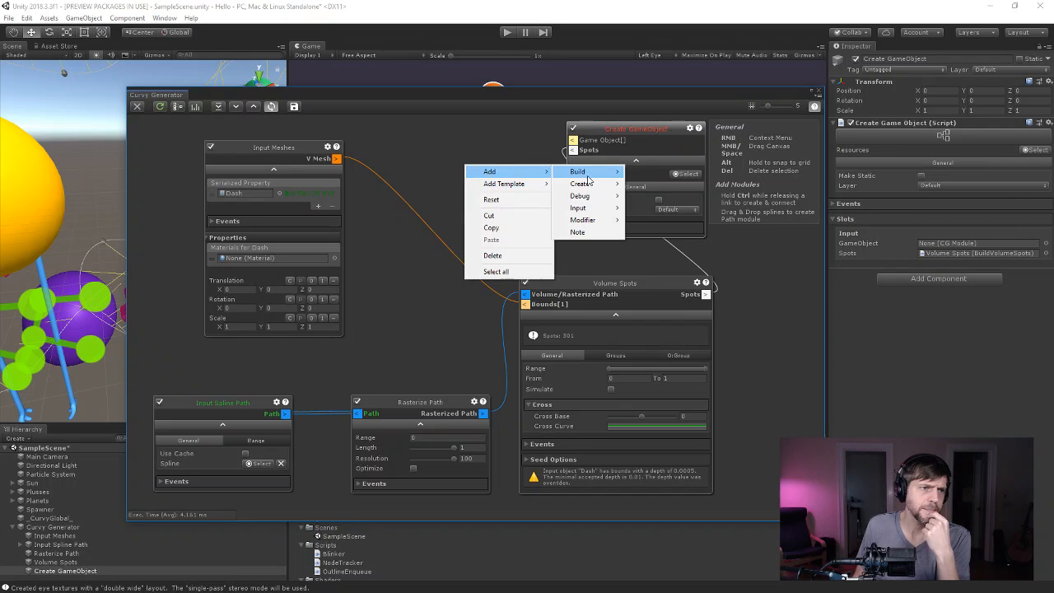
mouse_move(592, 186)
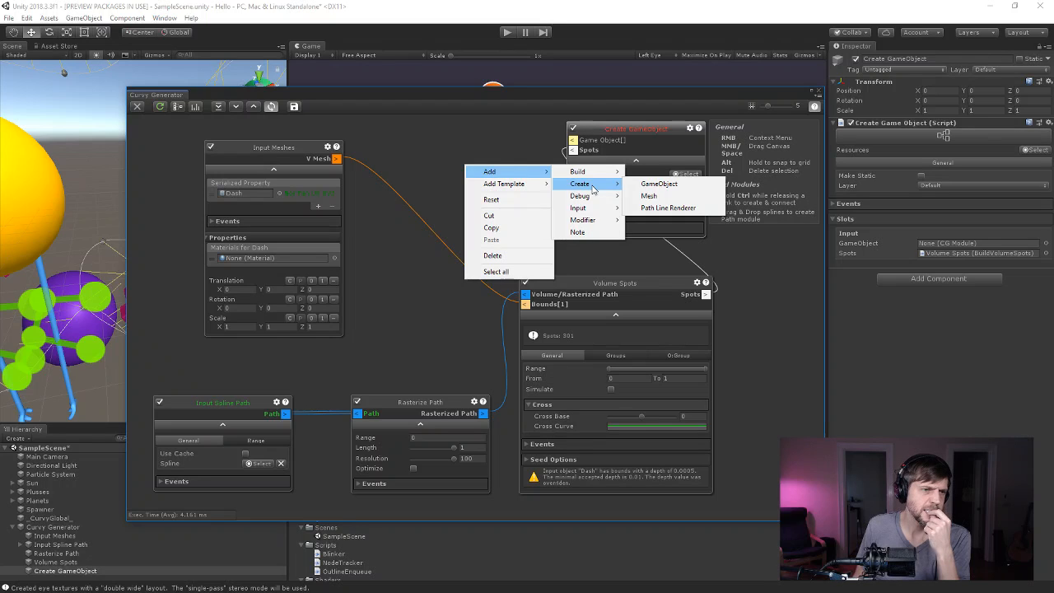
left_click(662, 196)
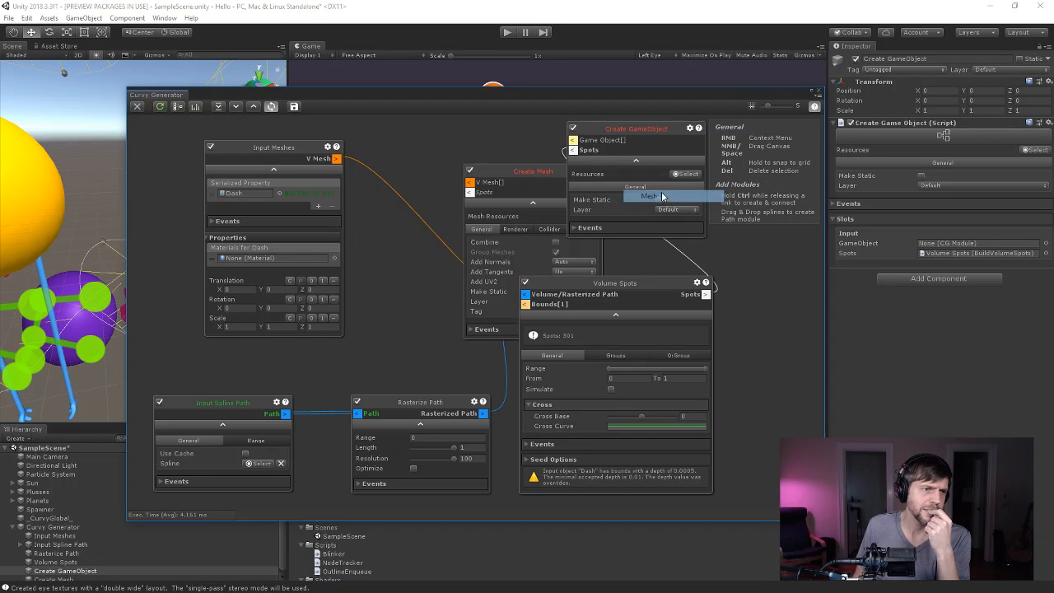
left_click_drag(555, 174, 478, 135)
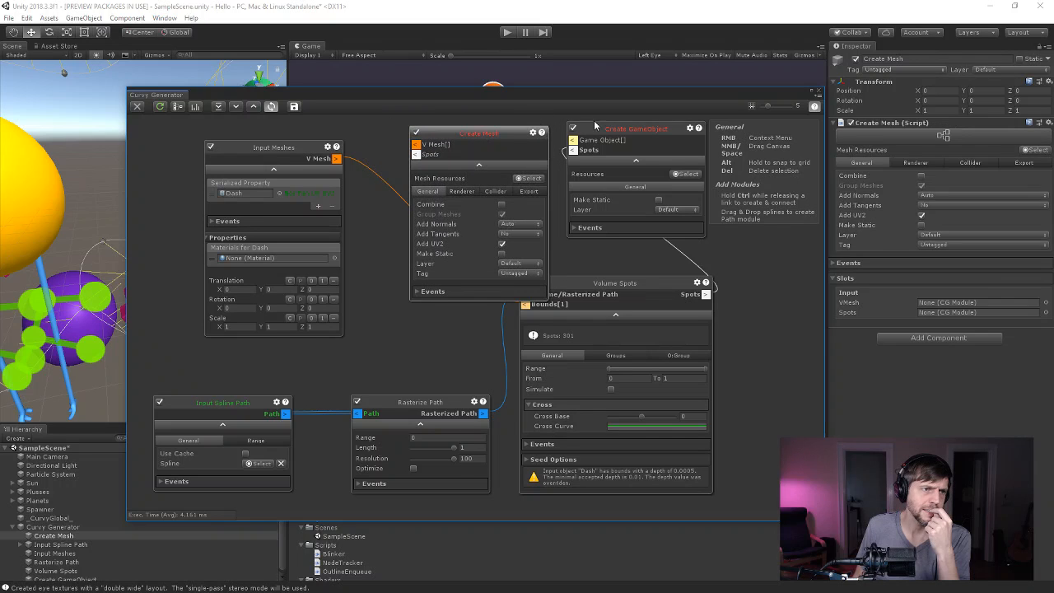
key("Delete")
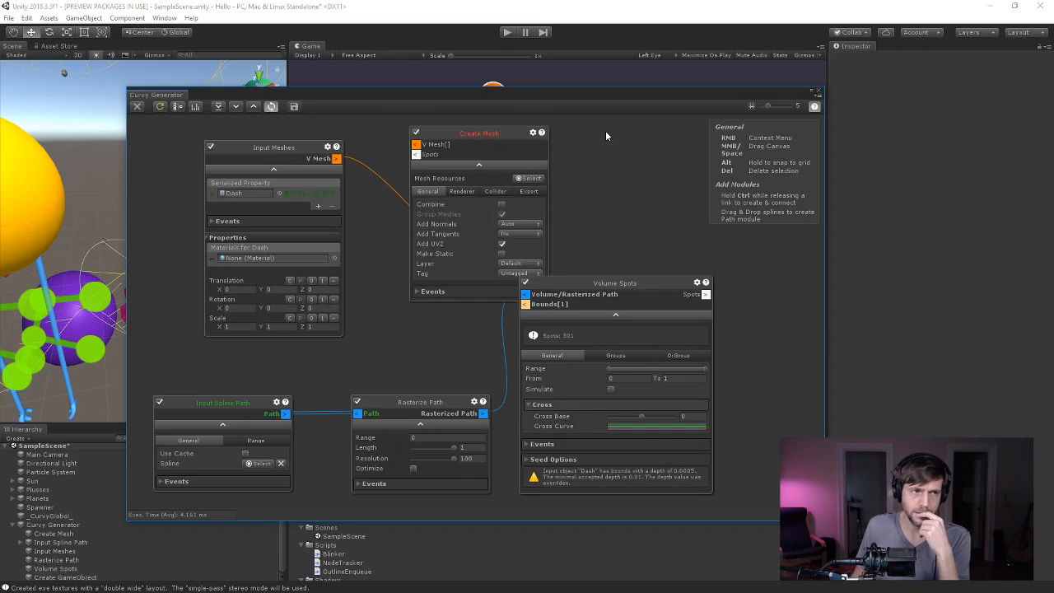
Move Create Mesh aside and link it to Volume Spots' Spots output and Input Meshes' V Mesh output.
left_click_drag(458, 143, 589, 119)
left_click_drag(706, 303, 541, 142)
left_click_drag(336, 167, 760, 141)
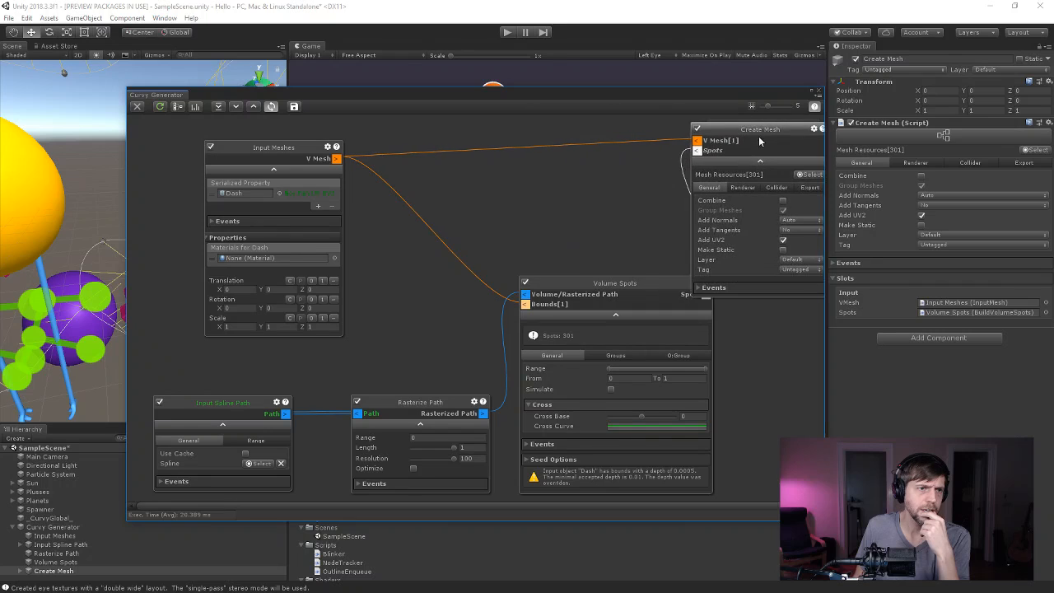
Widen the graph window and arrange Input Meshes above Rasterize Path and Create Mesh beside Volume Spots.
left_click_drag(270, 157, 419, 146)
left_click_drag(824, 189, 936, 185)
left_click_drag(742, 136, 794, 257)
left_click_drag(448, 139, 404, 160)
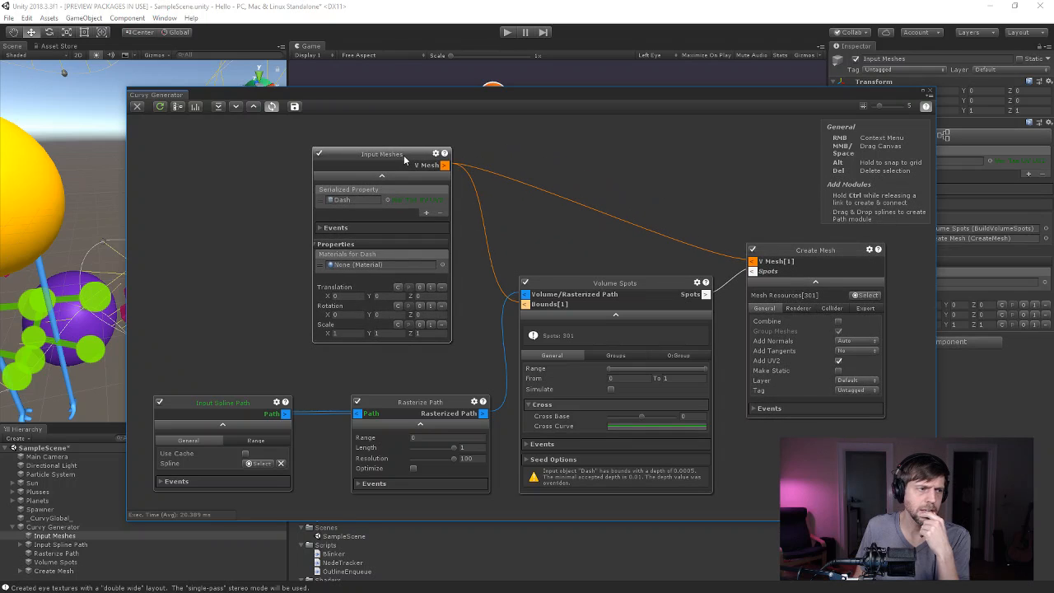
left_click_drag(482, 91, 506, 85)
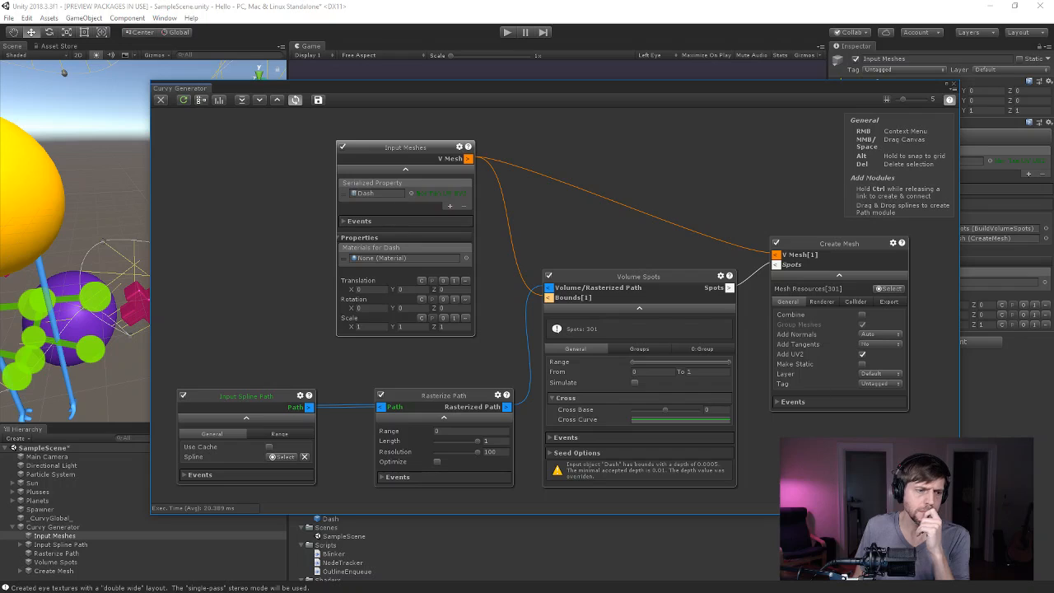
Close the open generator graph and add a second Curvy generator object to the scene.
left_click_drag(834, 462, 226, 212)
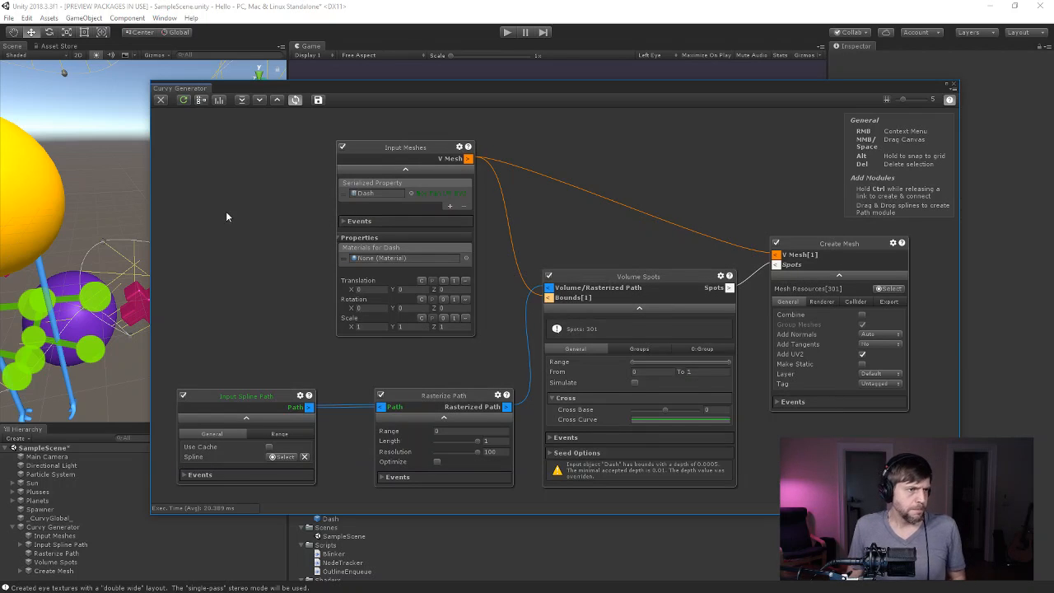
left_click(282, 179)
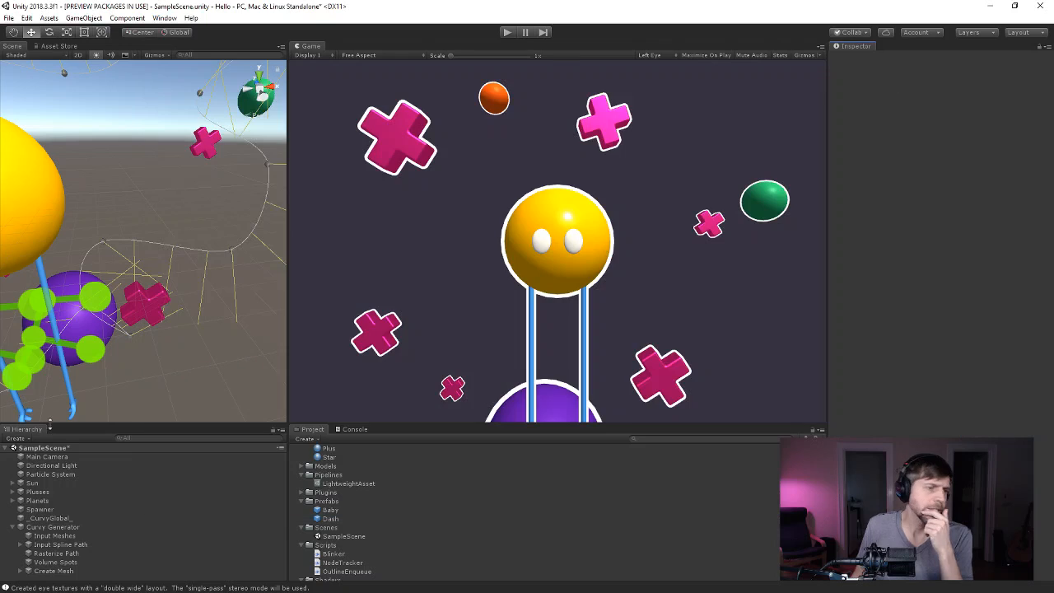
left_click(955, 85)
left_click(12, 527)
right_click(39, 559)
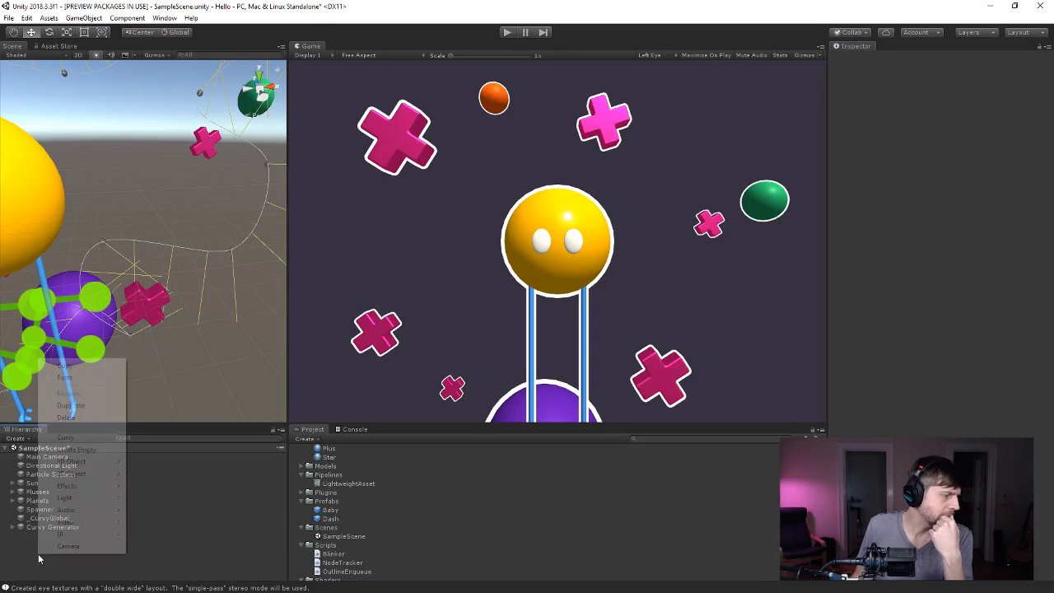
mouse_move(82, 437)
left_click(160, 463)
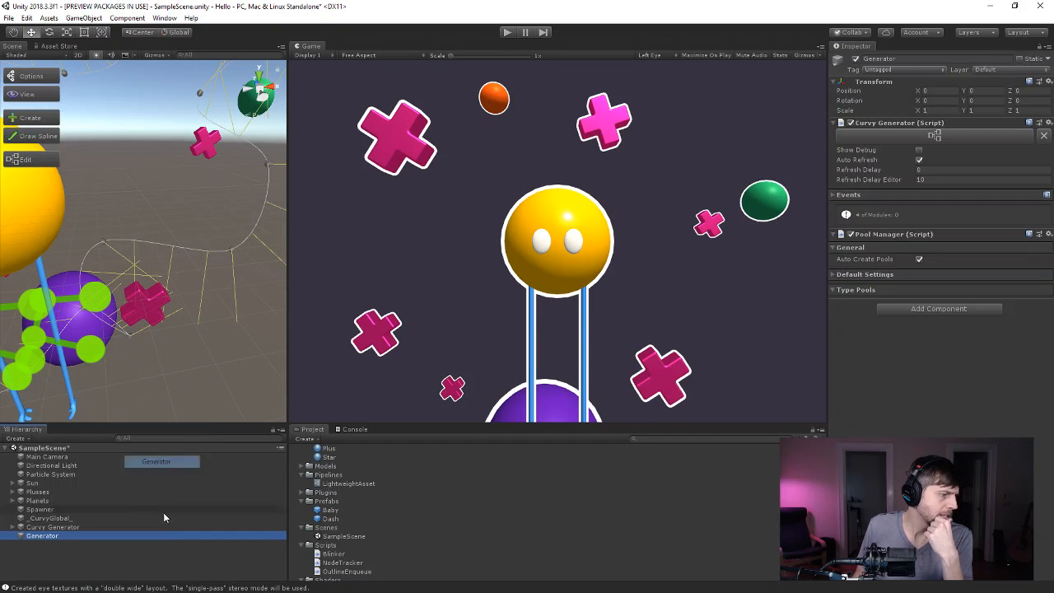
Open the new generator's graph and insert the Spot Meshes template.
left_click(939, 136)
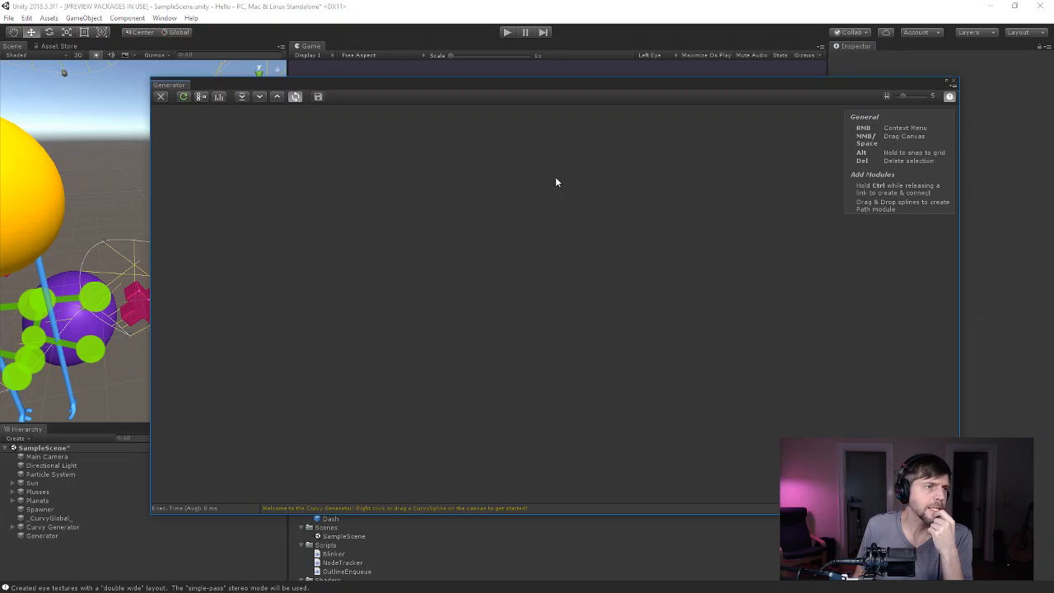
right_click(548, 186)
mouse_move(593, 197)
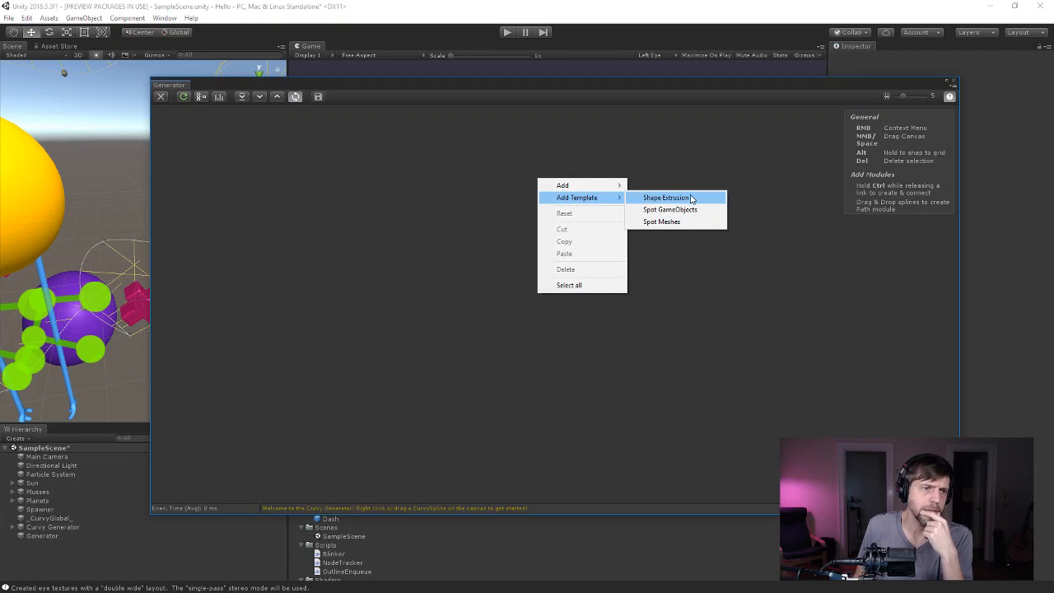
left_click(663, 221)
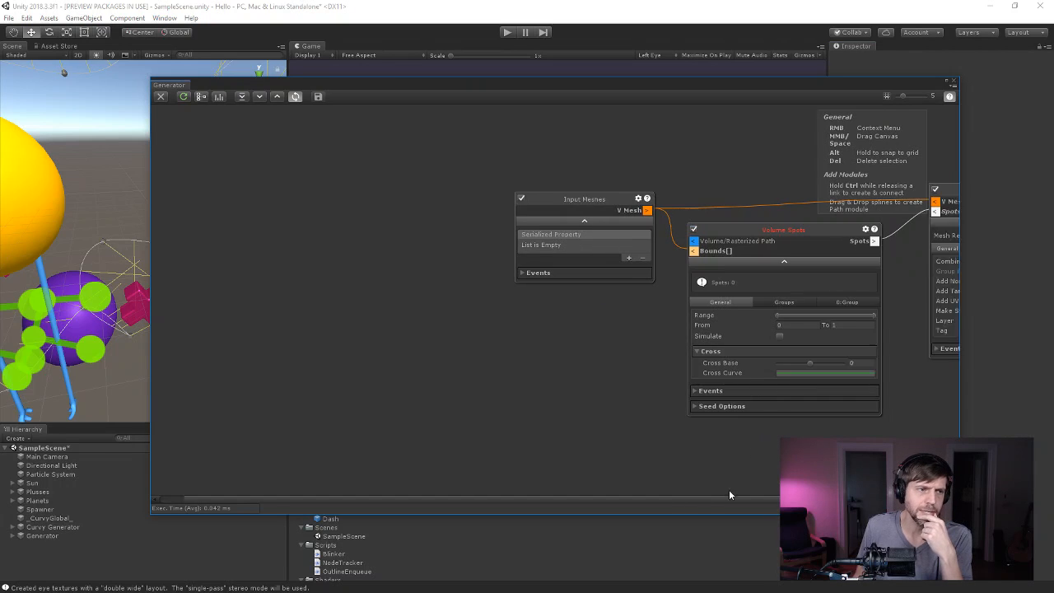
Spread out the template modules, with Volume Spots below Input Meshes and Create Mesh beside them.
left_click_drag(639, 228, 562, 309)
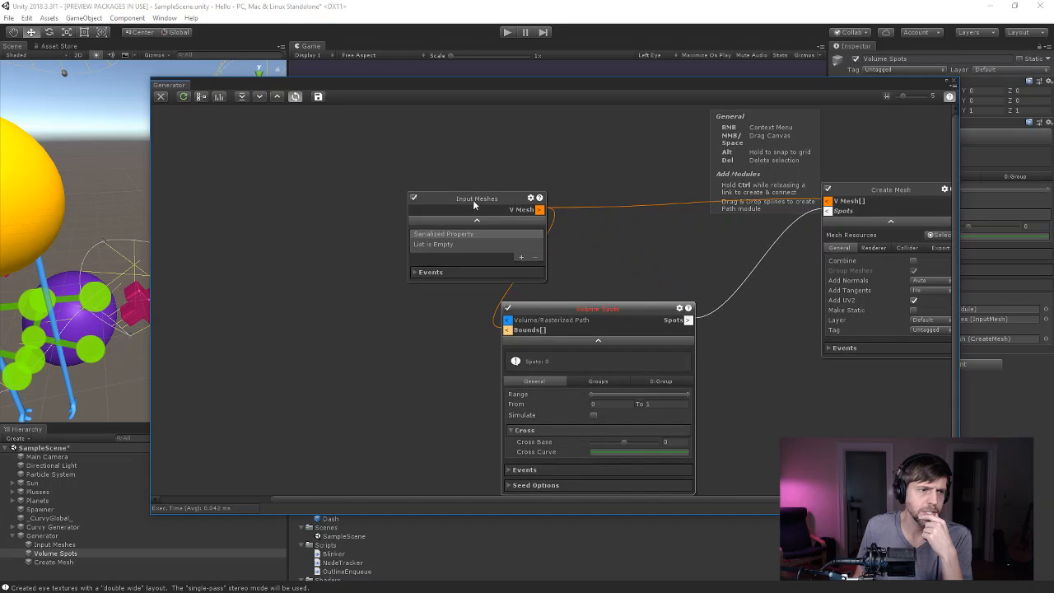
left_click_drag(473, 202, 383, 173)
left_click_drag(570, 312, 445, 278)
left_click_drag(897, 192, 685, 163)
Examine the template's Create Mesh settings across General, Renderer, Collider and Export, along with its links from Input Meshes and Volume Spots.
left_click(780, 189)
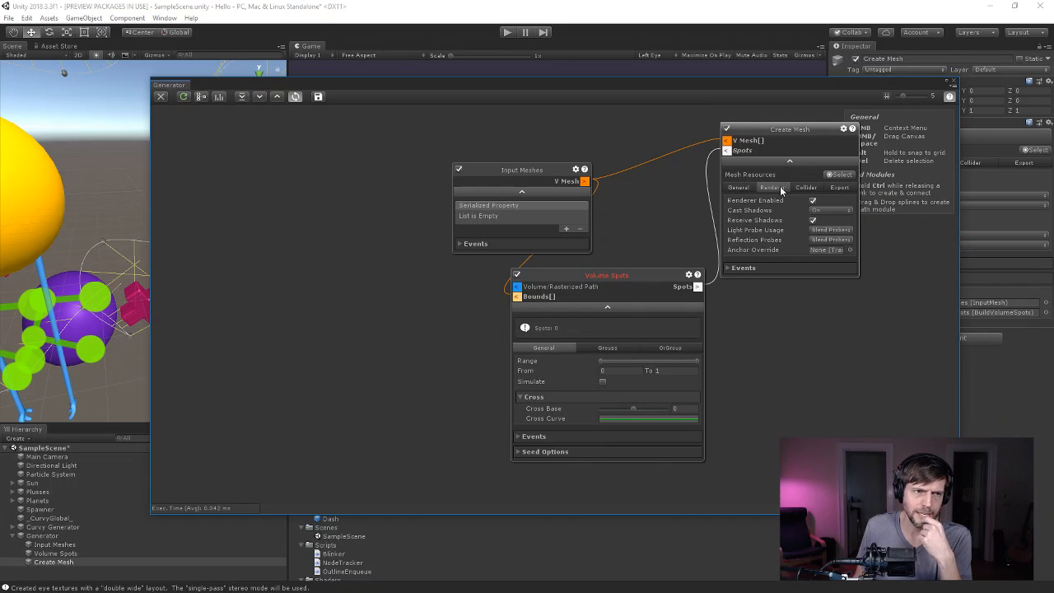
left_click(807, 189)
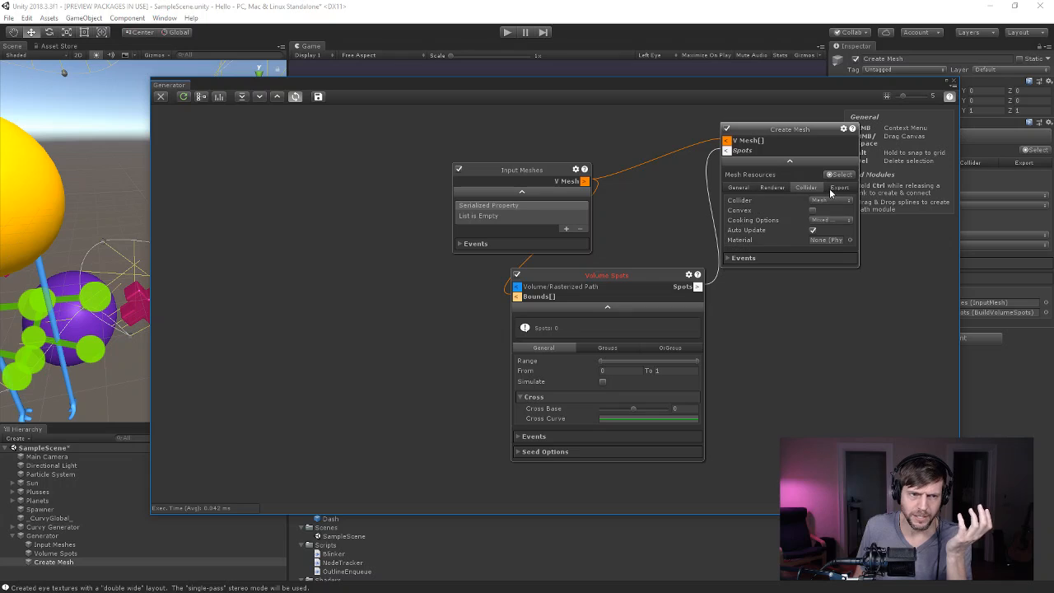
left_click(763, 188)
left_click(752, 187)
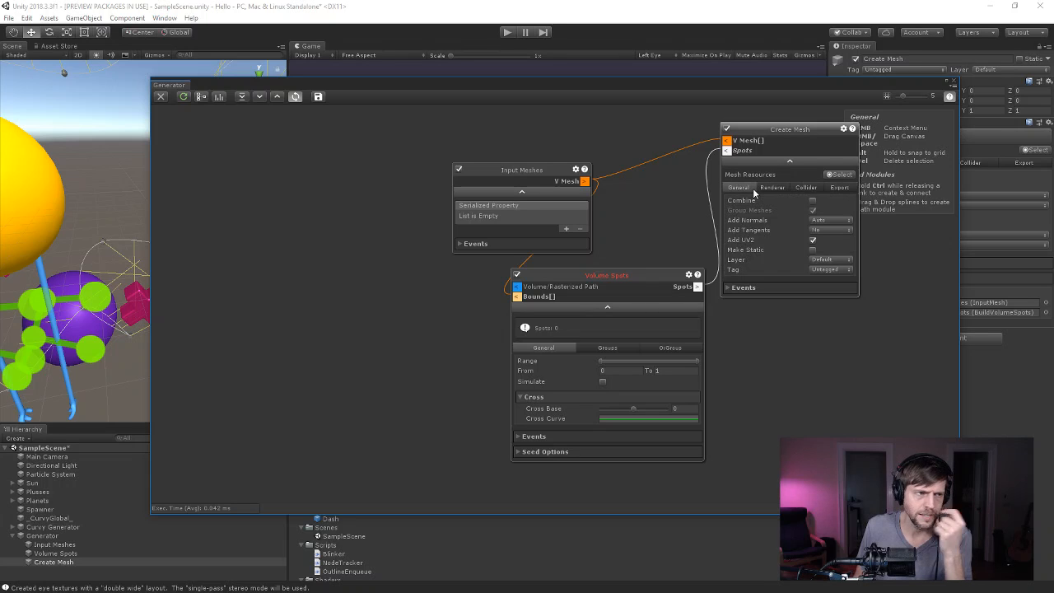
left_click_drag(523, 169, 407, 123)
left_click_drag(599, 275, 524, 260)
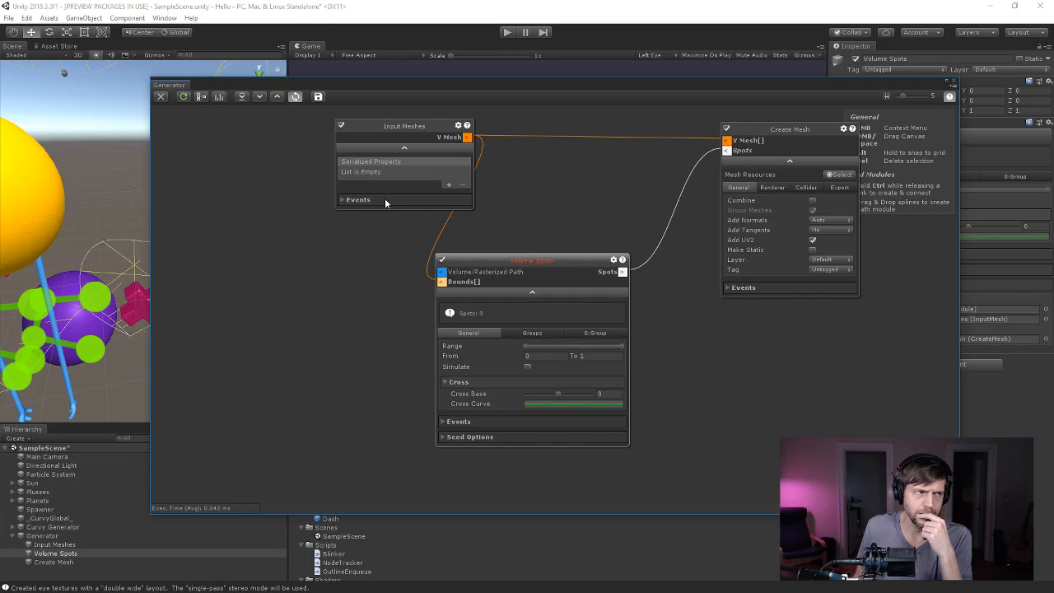
left_click(771, 188)
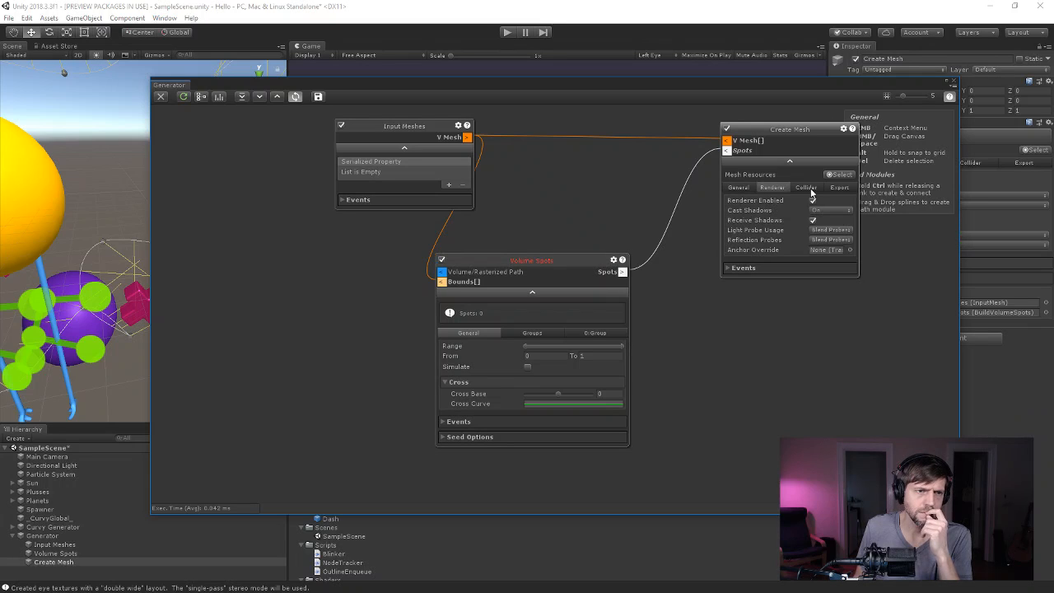
left_click(807, 187)
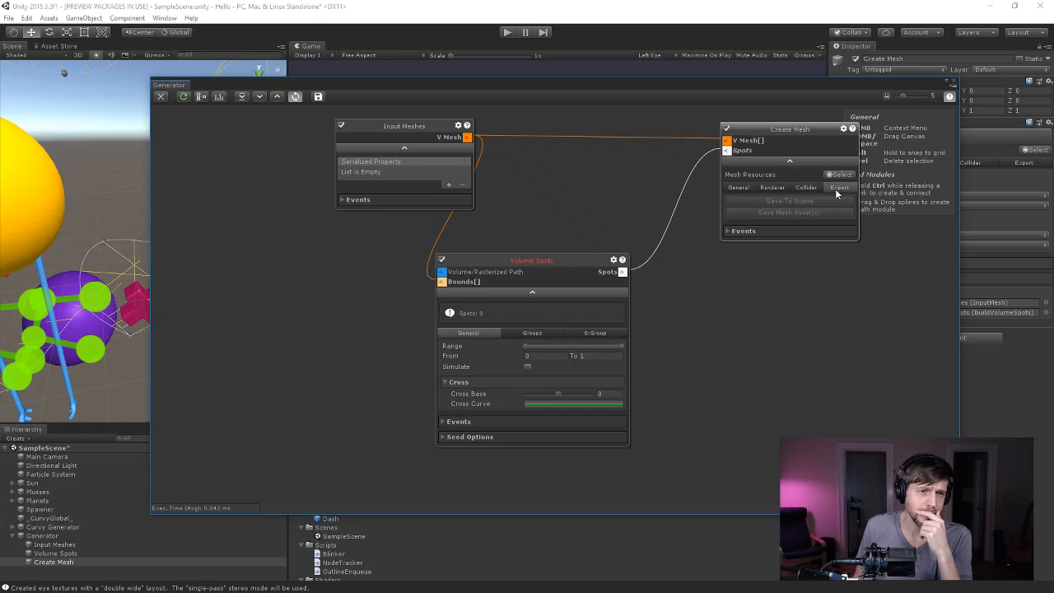
left_click(735, 188)
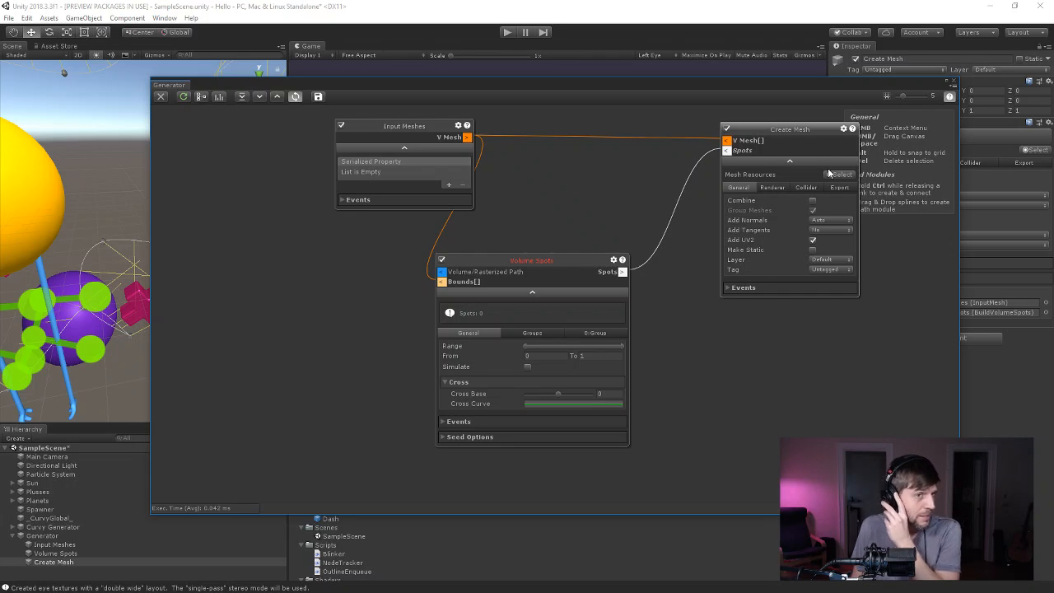
Move the template's Create Mesh closer to Volume Spots and shift Input Meshes farther away from it.
left_click_drag(815, 130, 748, 118)
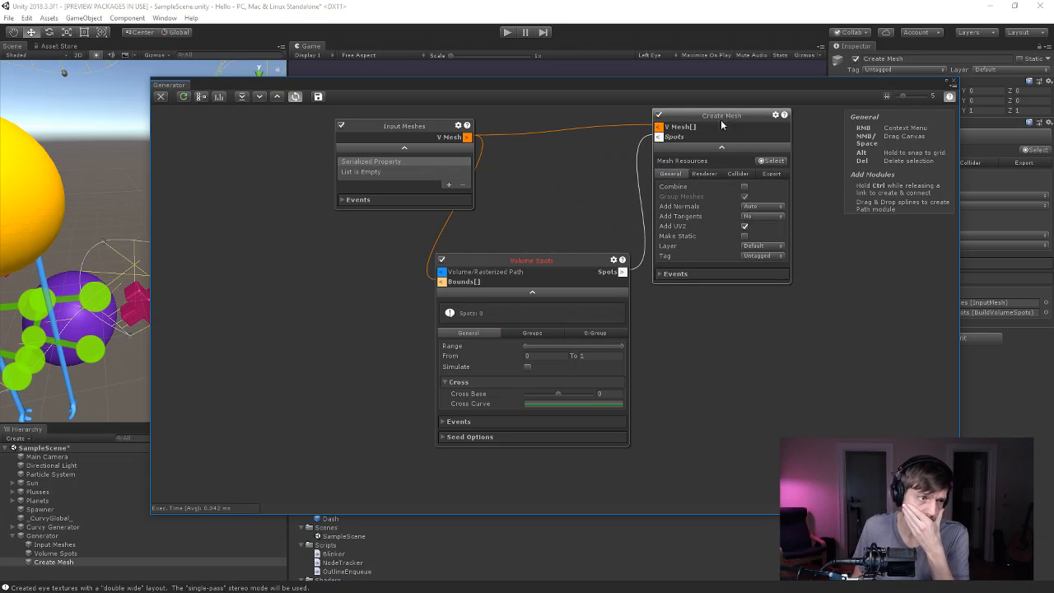
left_click_drag(396, 137, 307, 144)
left_click_drag(345, 87, 308, 84)
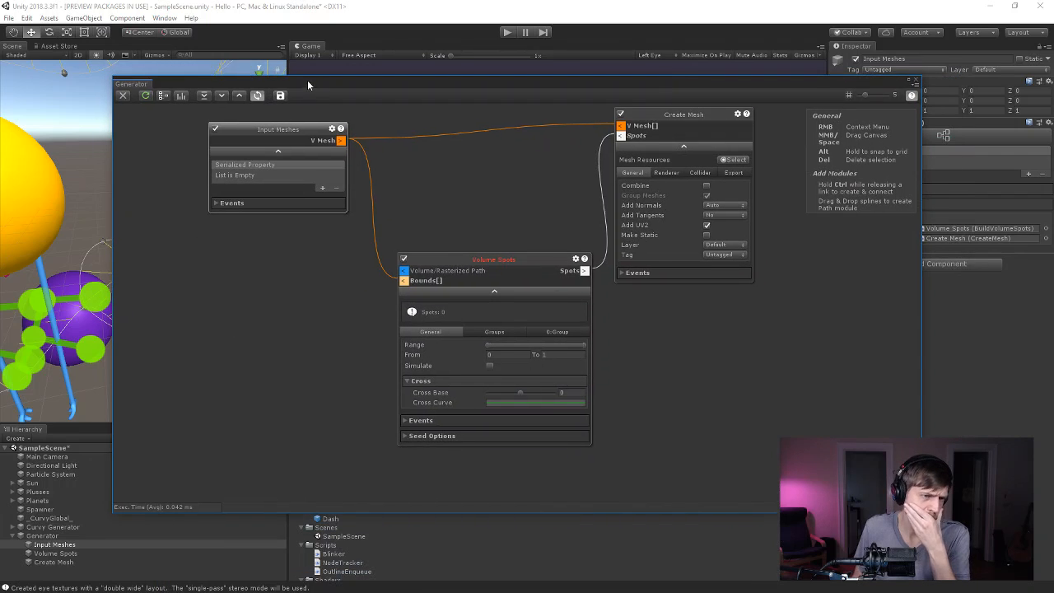
Close the template's graph and delete the Generator object from the hierarchy.
left_click(915, 82)
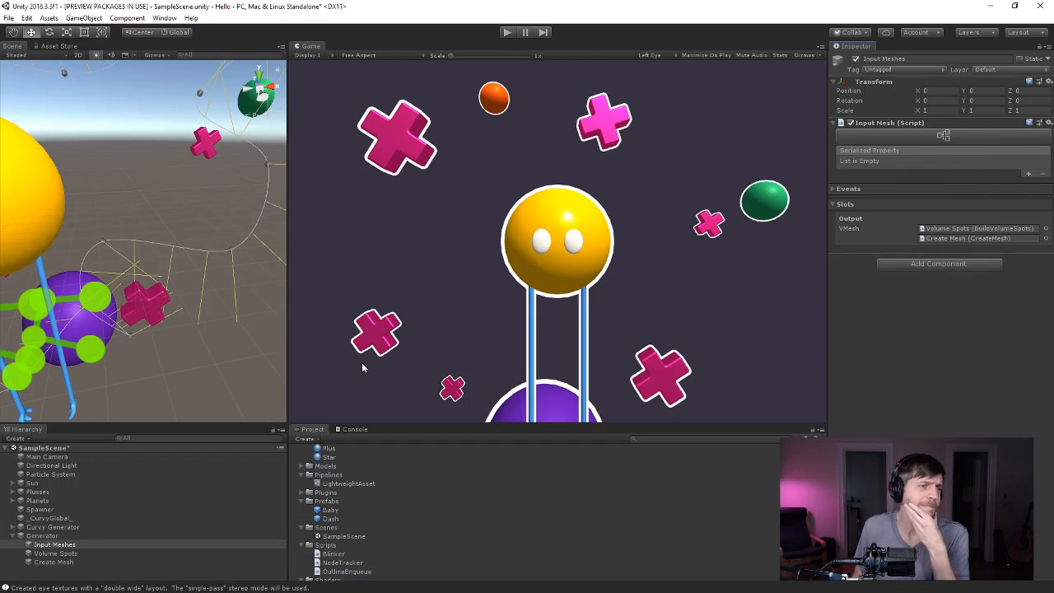
left_click(43, 536)
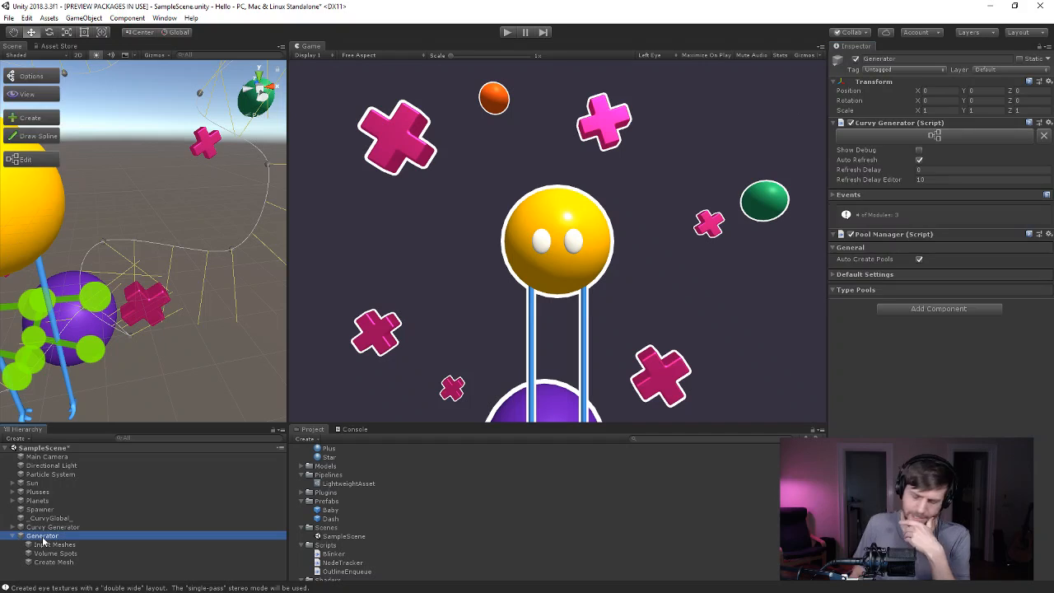
key("Delete")
Reopen the Curvy Generator's graph and bring Input Spline Path and Rasterize Path closer together.
left_click(51, 527)
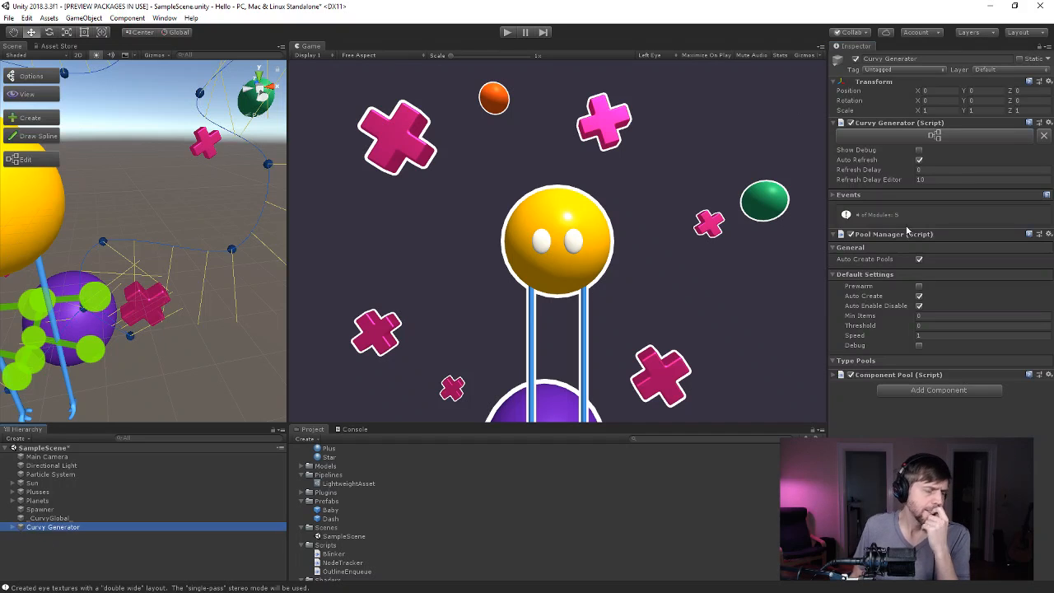
left_click(957, 138)
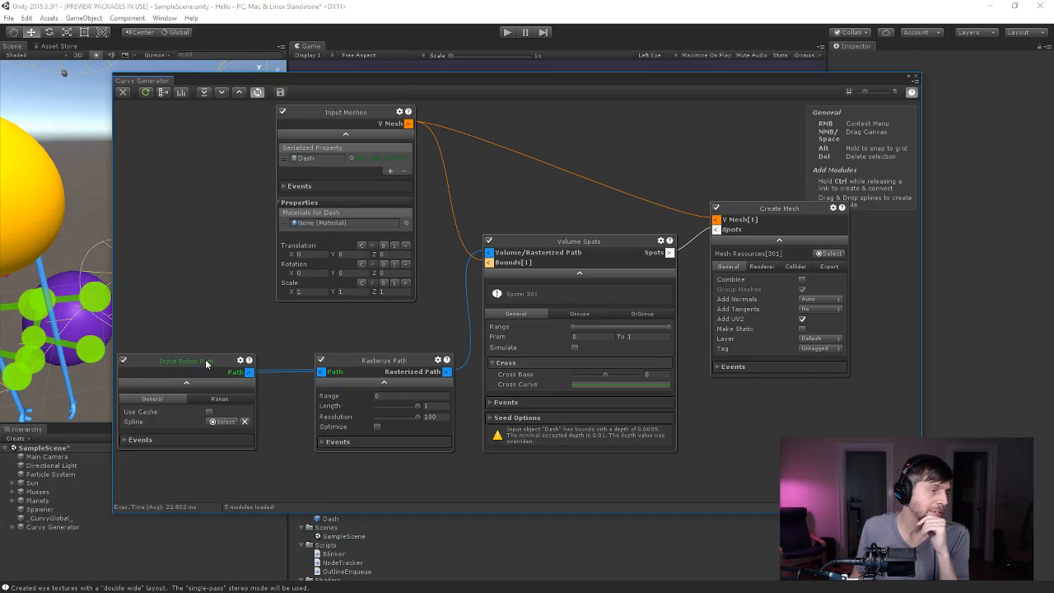
mouse_move(219, 364)
left_mouse_down()
mouse_move(247, 273)
mouse_move(233, 352)
left_mouse_up()
left_click_drag(362, 359, 337, 352)
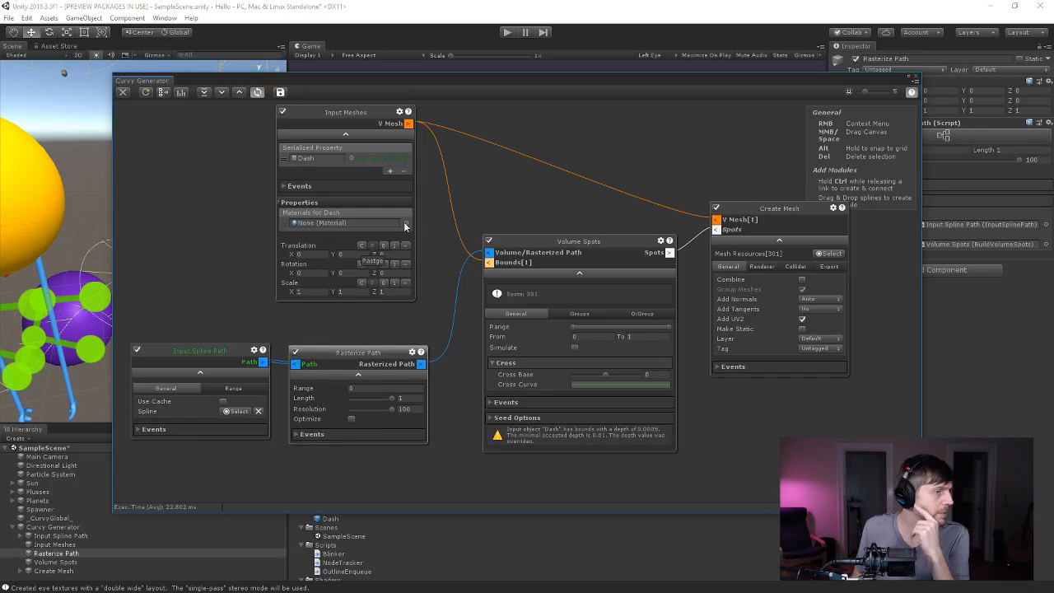
Assign the Dash material to the Dash mesh in the Input Meshes module.
left_click(403, 223)
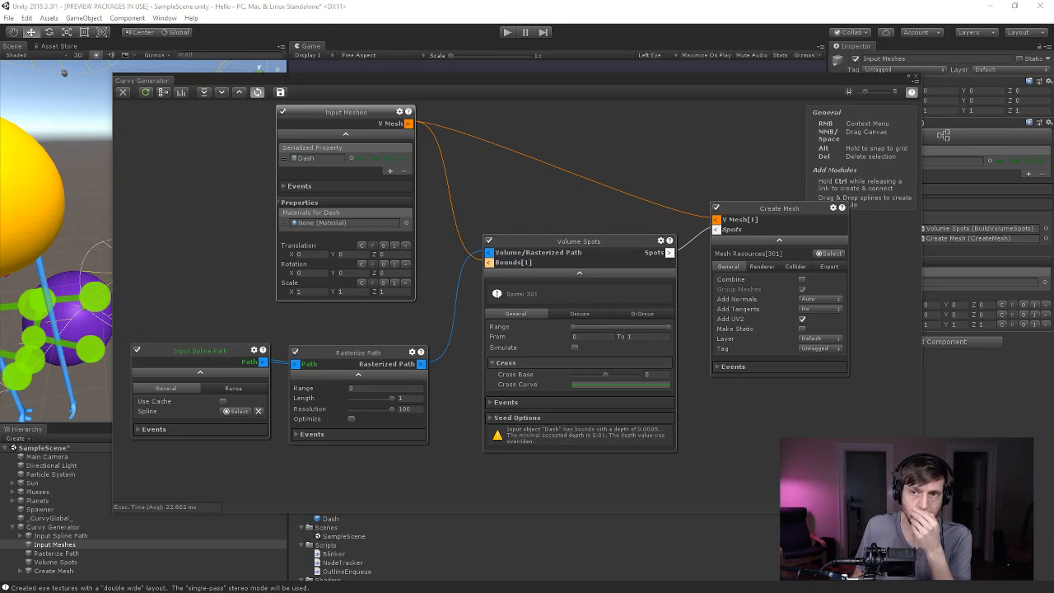
double_click(350, 223)
left_click_drag(560, 104, 598, 137)
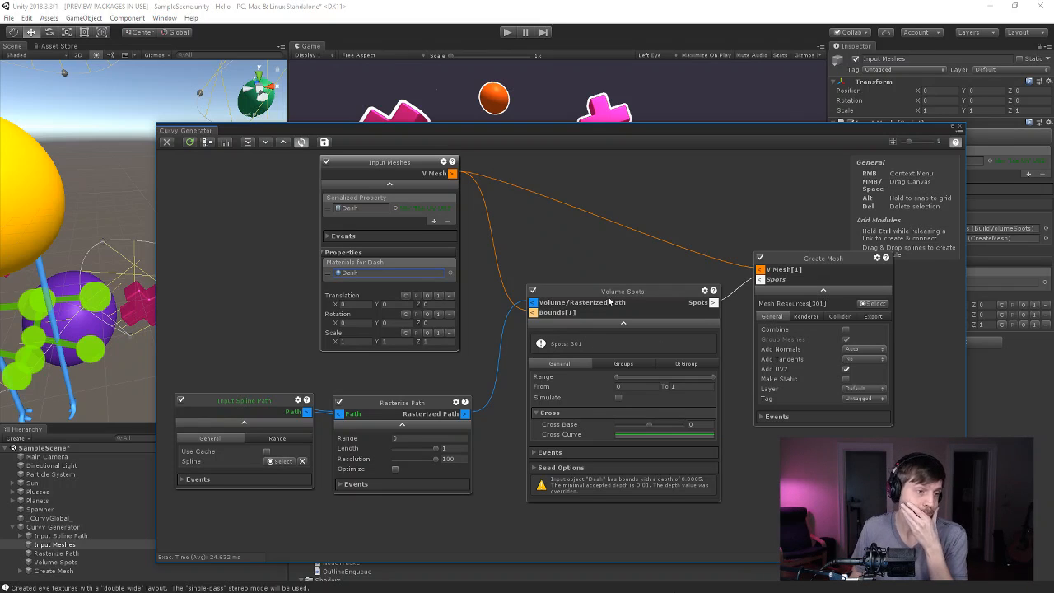
Lower Volume Spots, raise Create Mesh level with Input Meshes, and try the Simulate option on Volume Spots.
left_click_drag(611, 290, 607, 308)
left_click_drag(826, 251, 804, 187)
left_click_drag(817, 263, 824, 179)
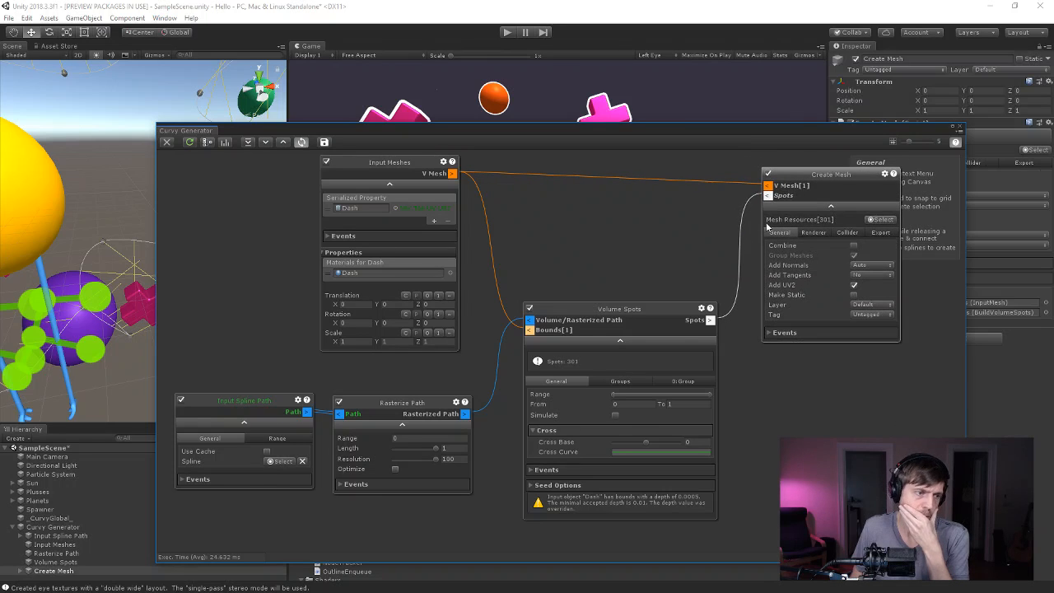
left_click(615, 416)
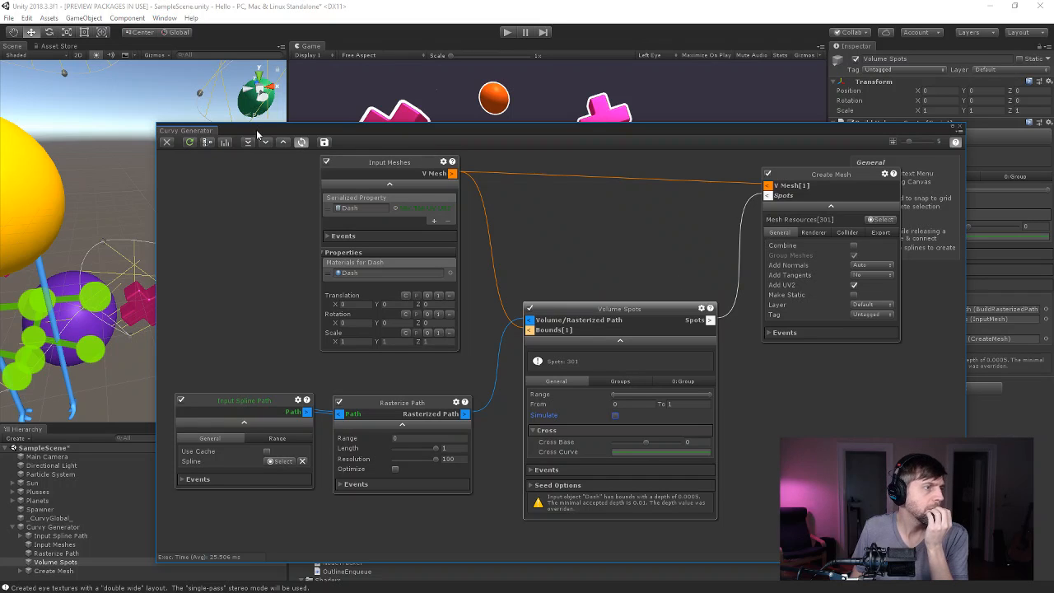
Move the graph window clear of the scene view and select Create Mesh_17_Mesh033 among Create Mesh's generated meshes.
left_click_drag(260, 132, 443, 326)
scroll(2, 210, "up", 6)
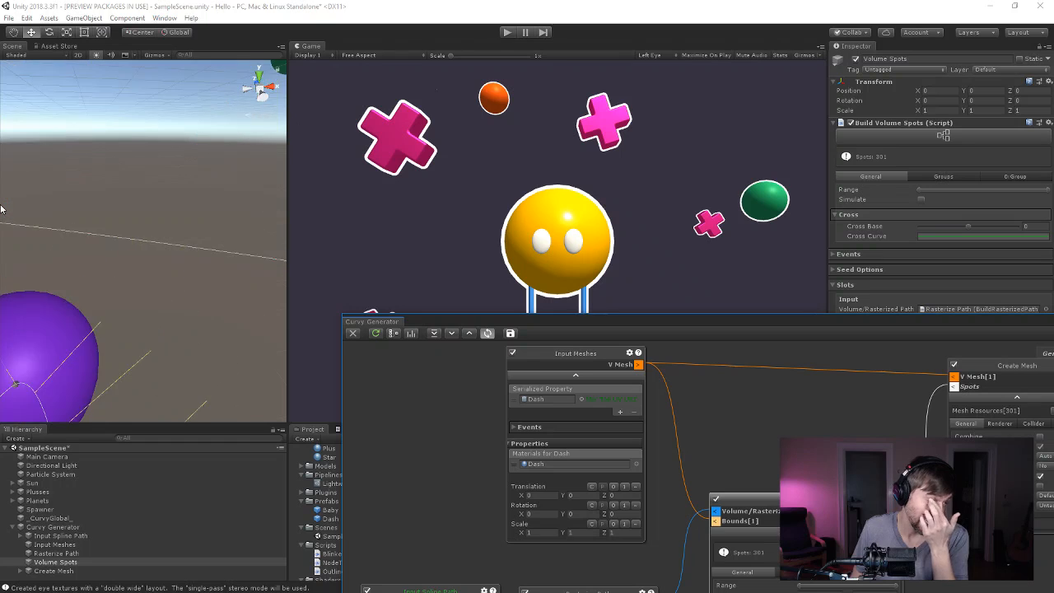
scroll(2, 209, "down", 5)
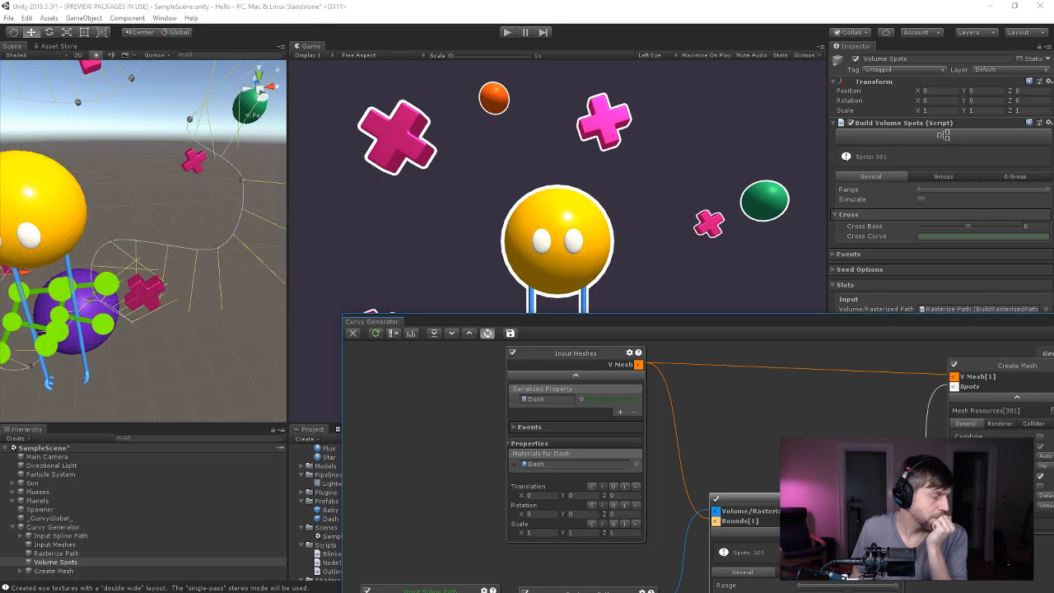
left_click(51, 561)
scroll(98, 544, "down", 10)
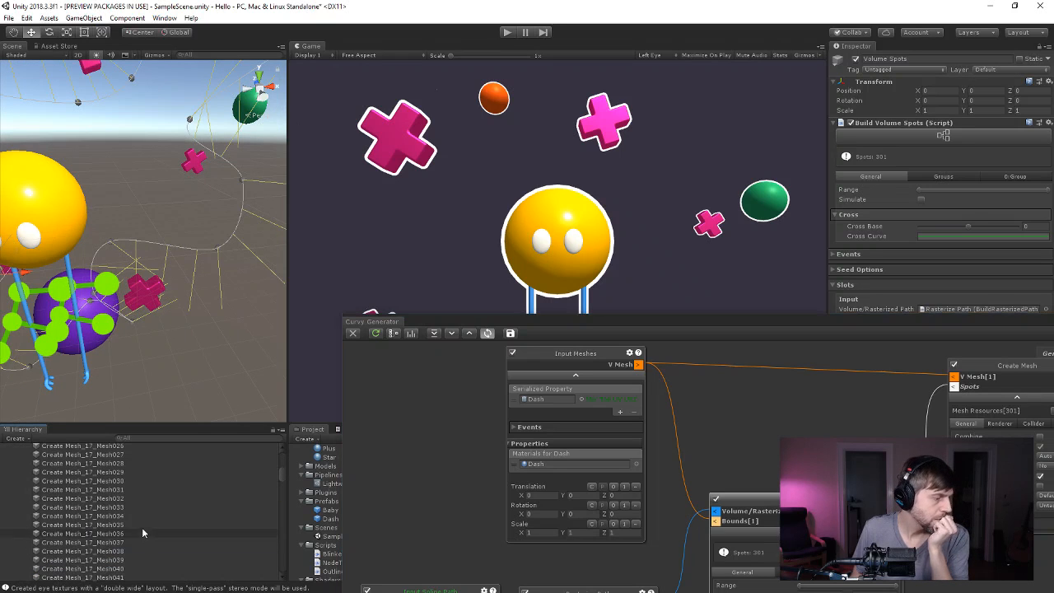
left_click(124, 507)
Examine the selected dash mesh along the spline in the scene view.
scroll(206, 270, "up", 6)
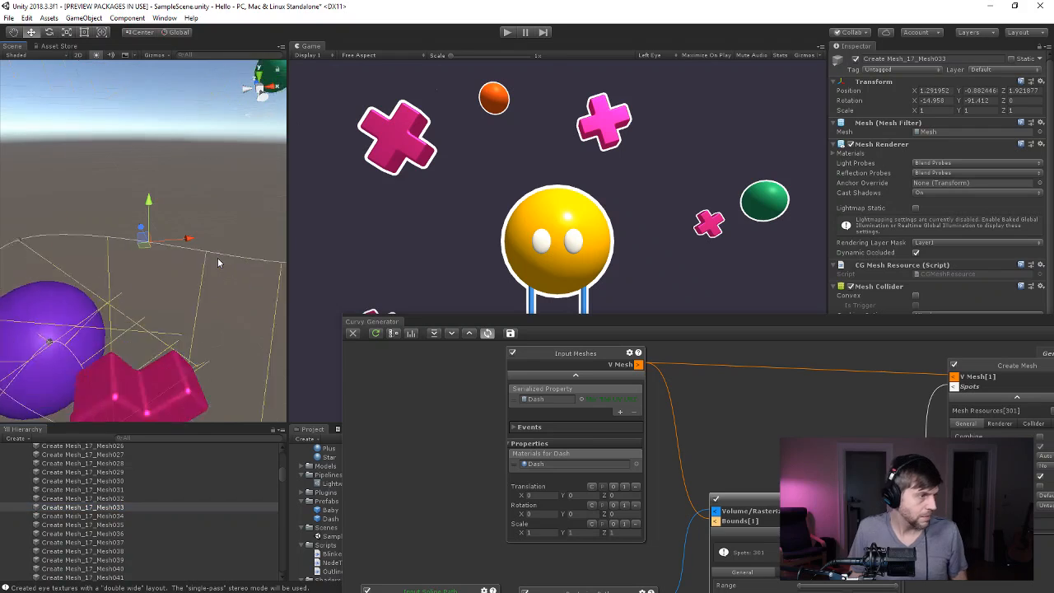
scroll(196, 275, "down", 4)
scroll(189, 280, "up", 4)
scroll(188, 284, "down", 4)
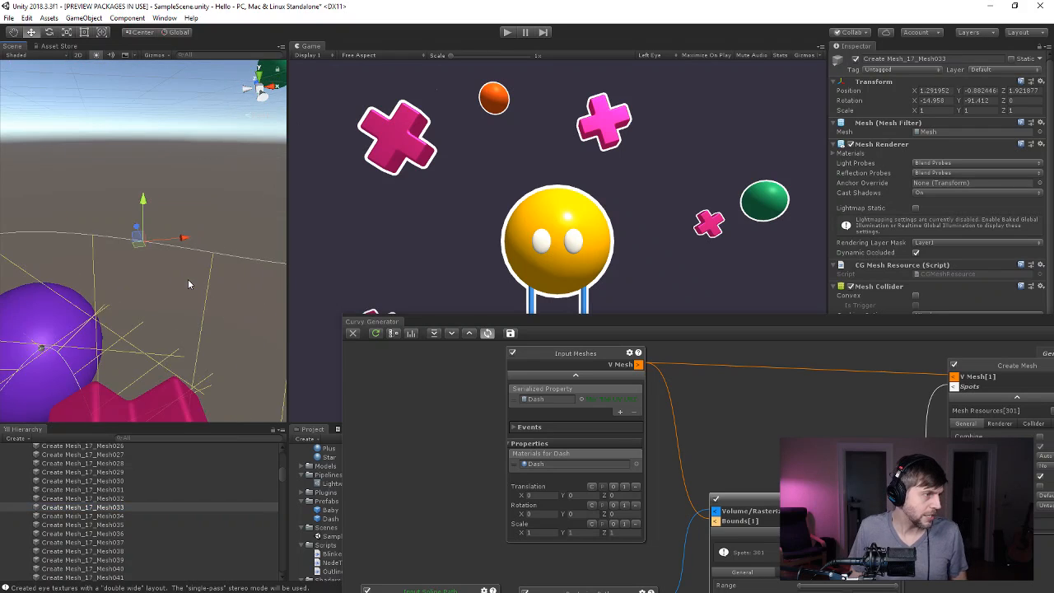
scroll(187, 284, "up", 4)
scroll(188, 284, "down", 4)
scroll(187, 284, "up", 2)
scroll(188, 284, "up", 2)
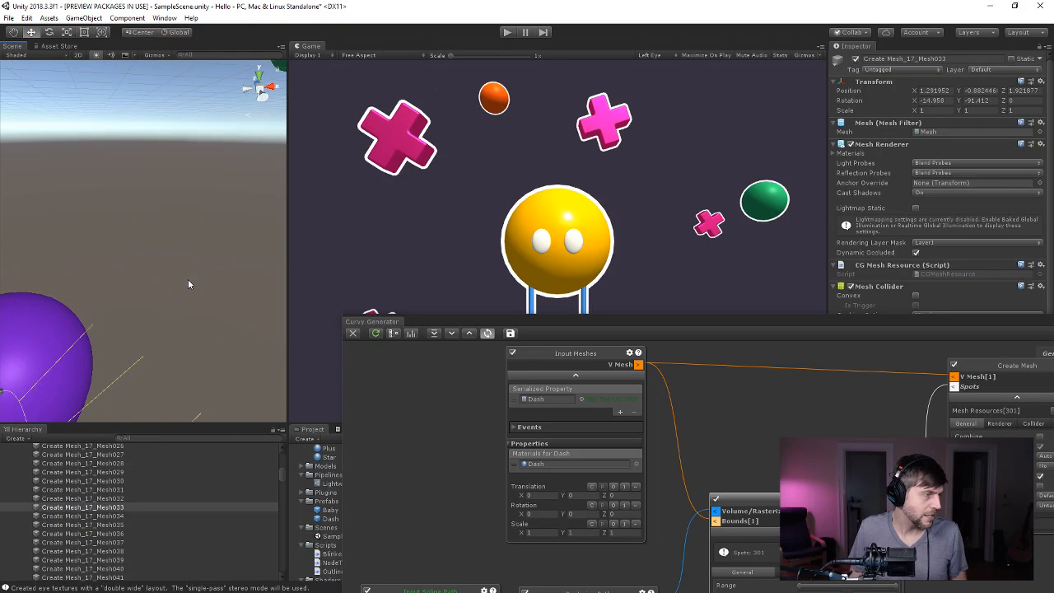
scroll(188, 284, "down", 2)
scroll(188, 284, "up", 2)
scroll(188, 281, "down", 2)
scroll(188, 281, "up", 2)
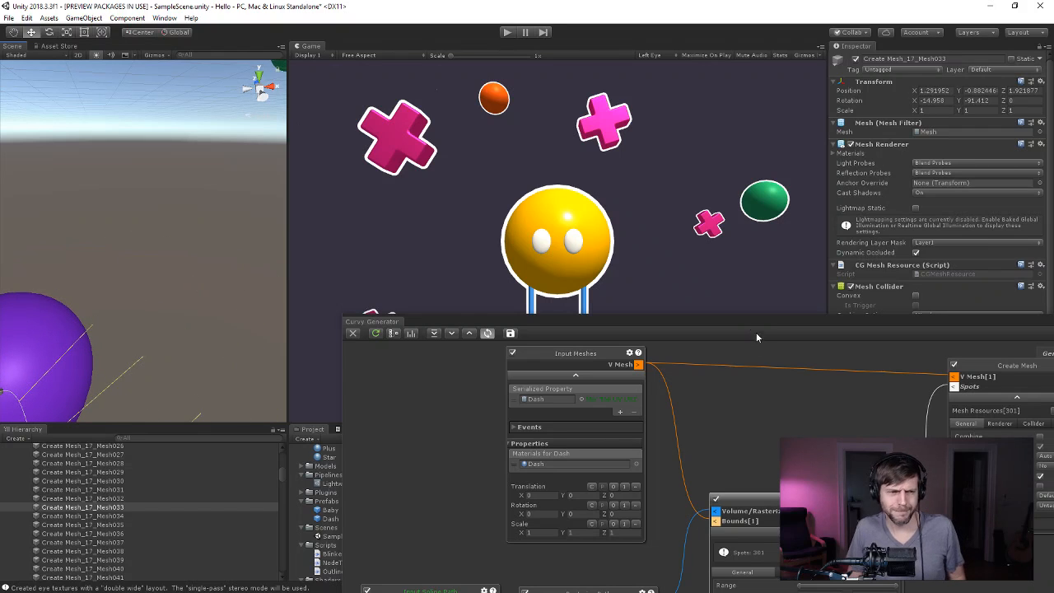
Bring the graph window back into view and review the Dash material settings on the selected mesh.
left_click_drag(756, 323, 398, 137)
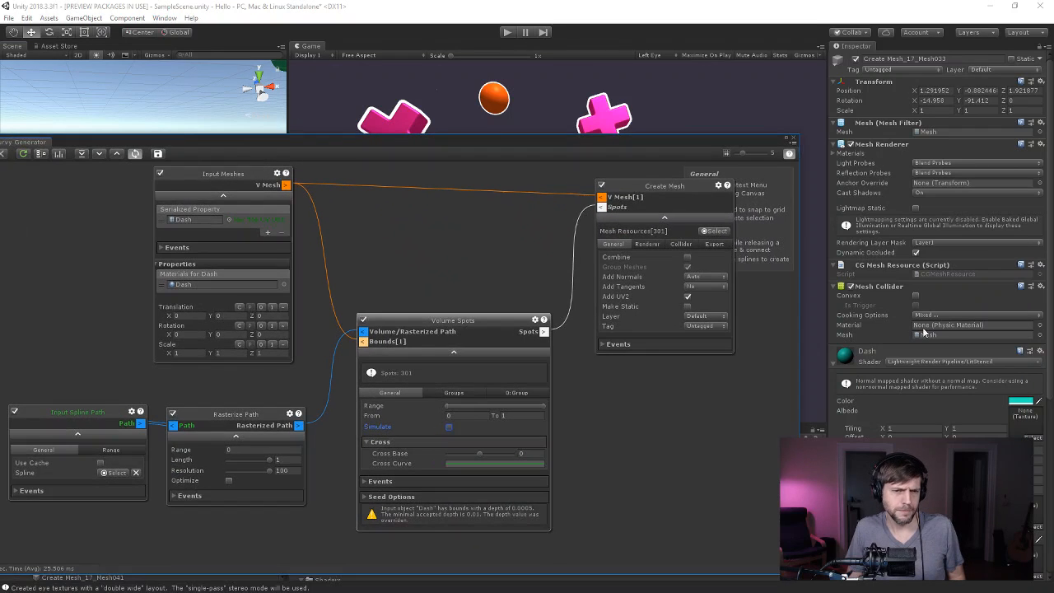
scroll(1049, 385, "down", 10)
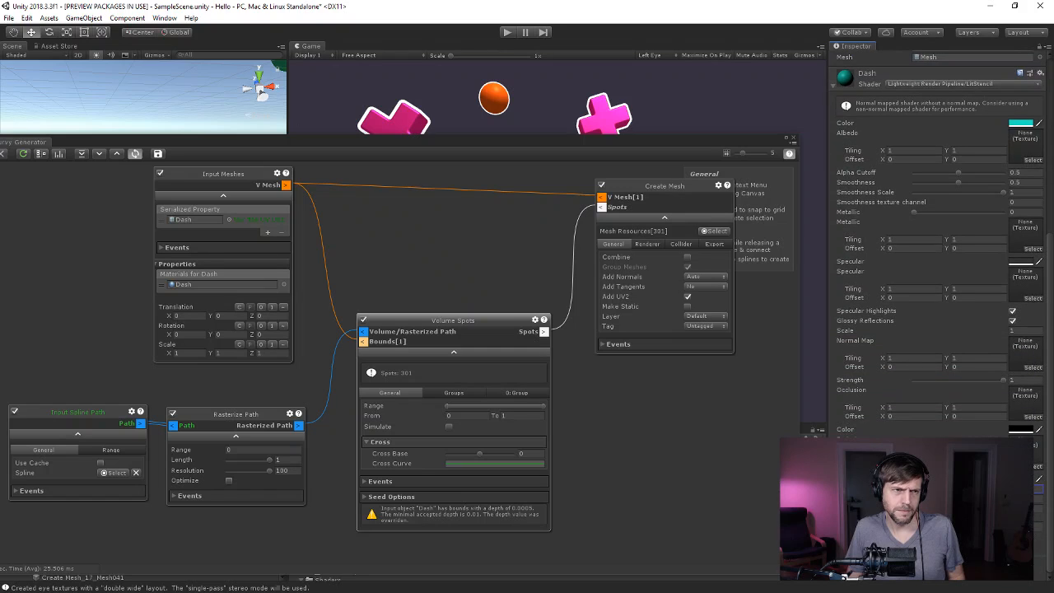
Switch to Maya LT and set the Dash cube's width and height to 0.25 and its depth to 0.5.
left_click_drag(693, 137, 616, 359)
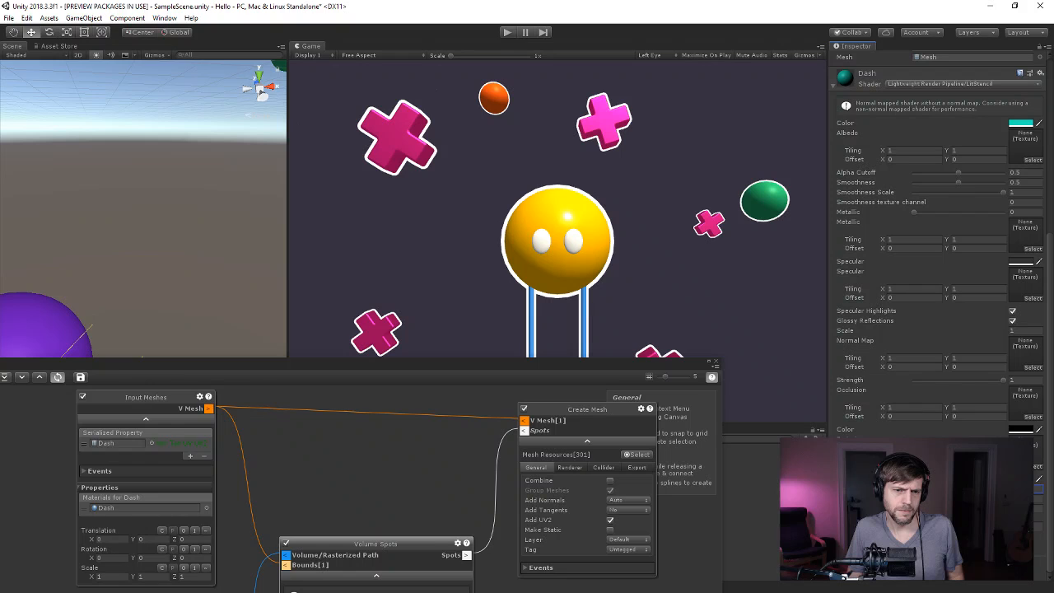
left_click_drag(578, 365, 740, 204)
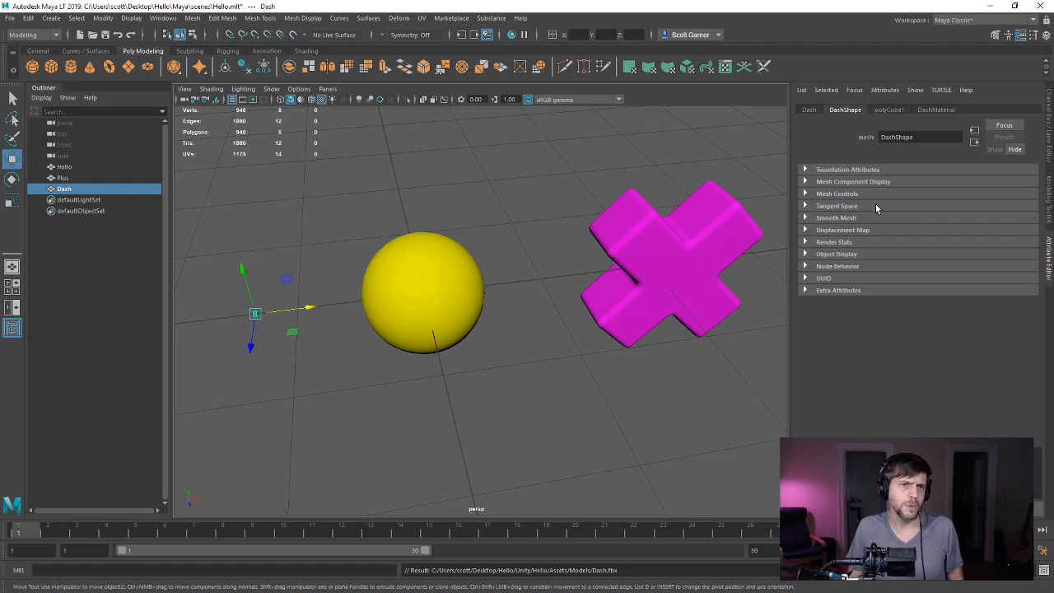
left_click(890, 110)
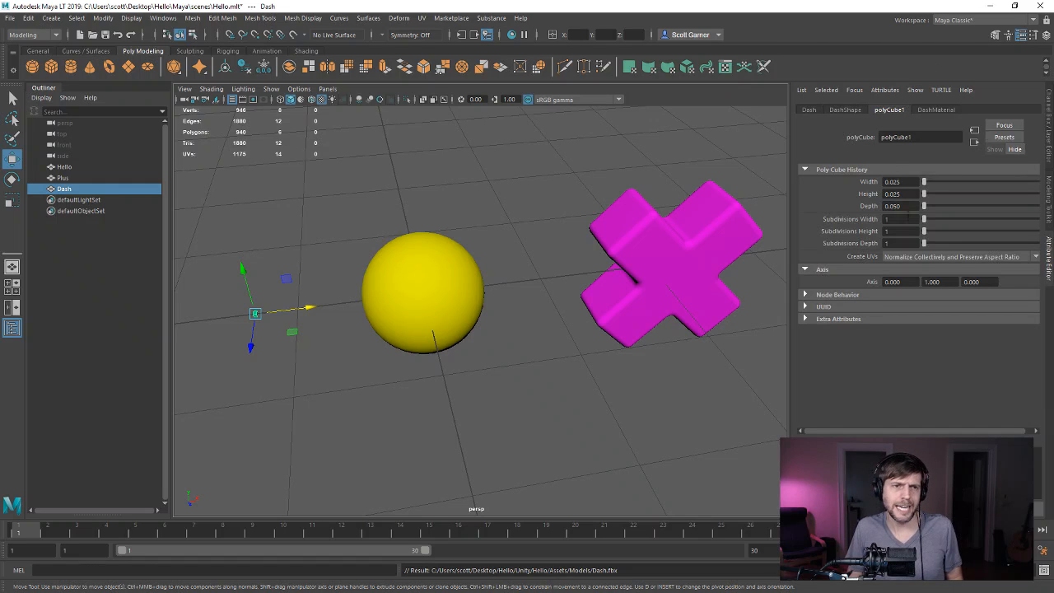
left_click(906, 183)
type("0.25")
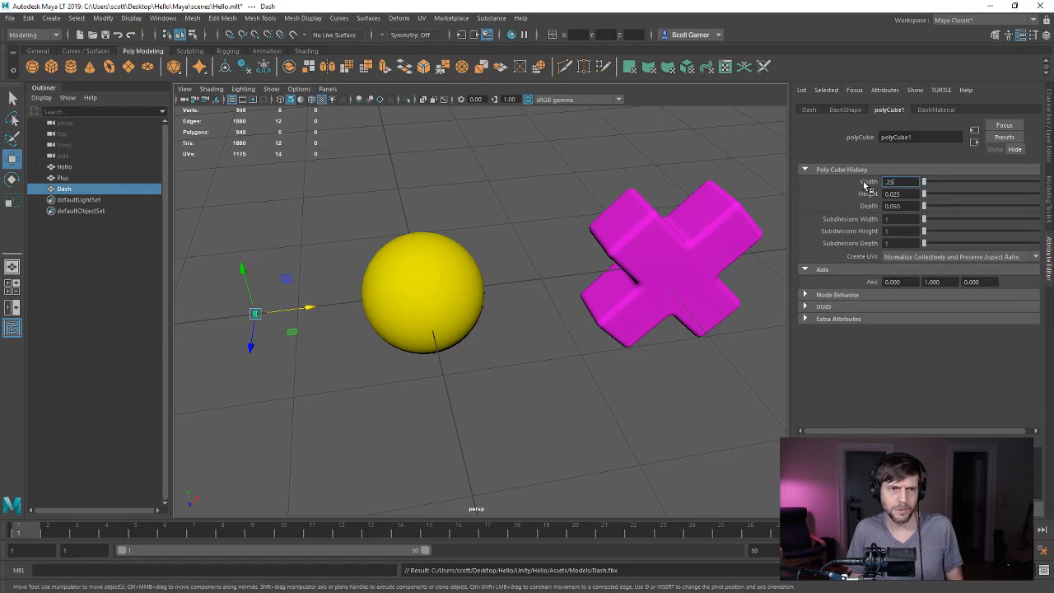
key("Tab")
type("0.25")
key("Tab")
type("0.5")
key("Tab")
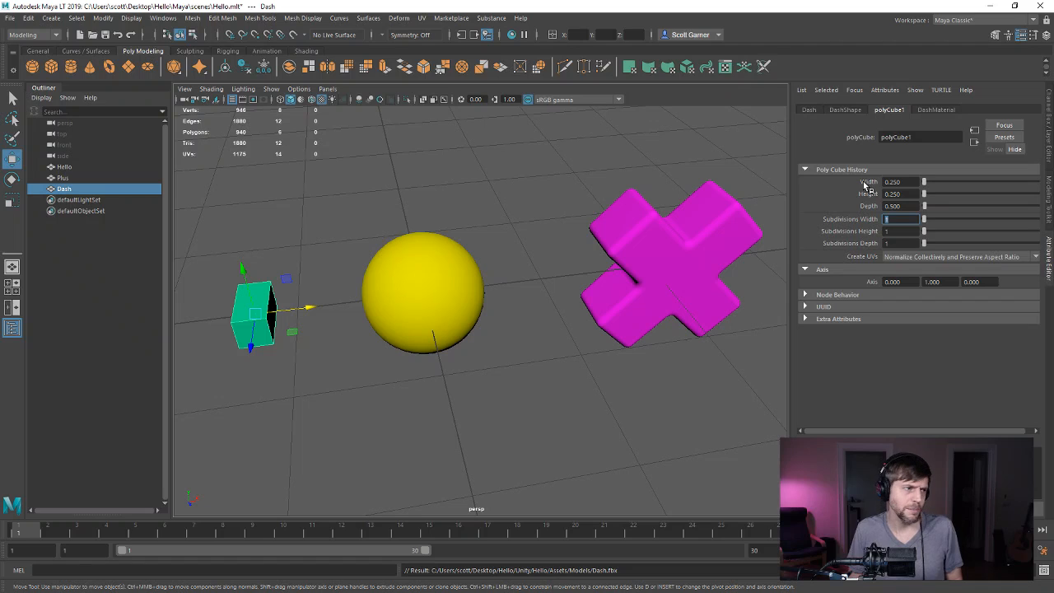
Send the enlarged Dash model to Unity, switch back there and refresh the Curvy Generator graph.
left_click(10, 18)
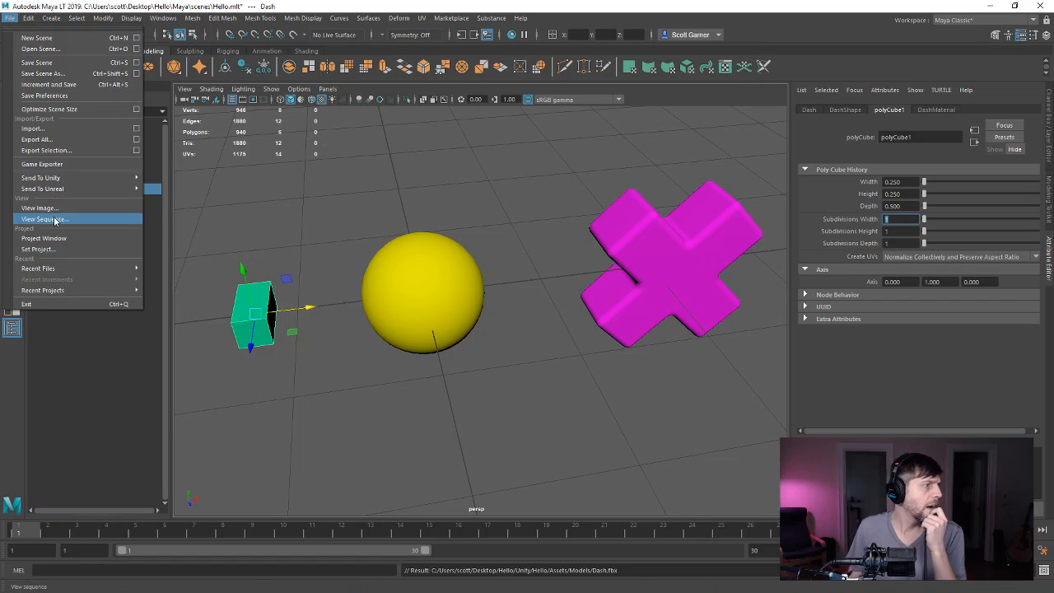
left_click(175, 191)
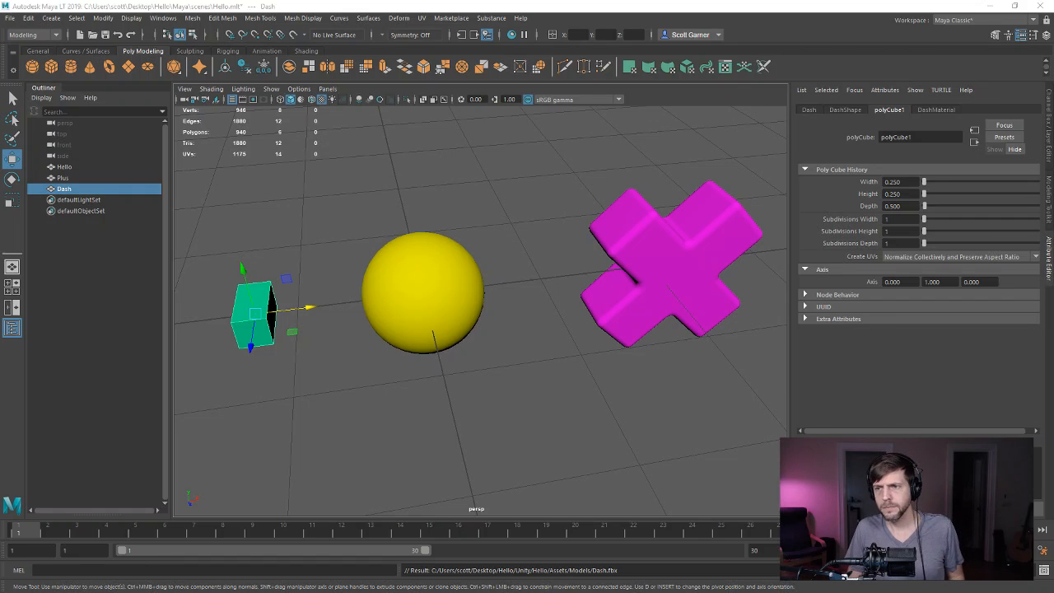
key("alt+Tab")
left_click_drag(616, 209, 694, 100)
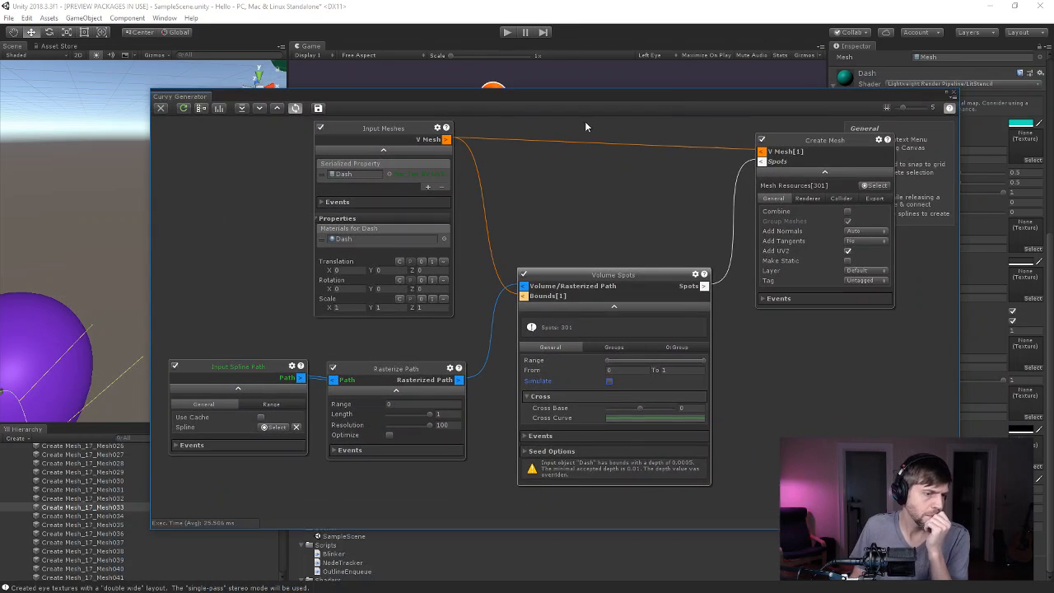
left_click(187, 110)
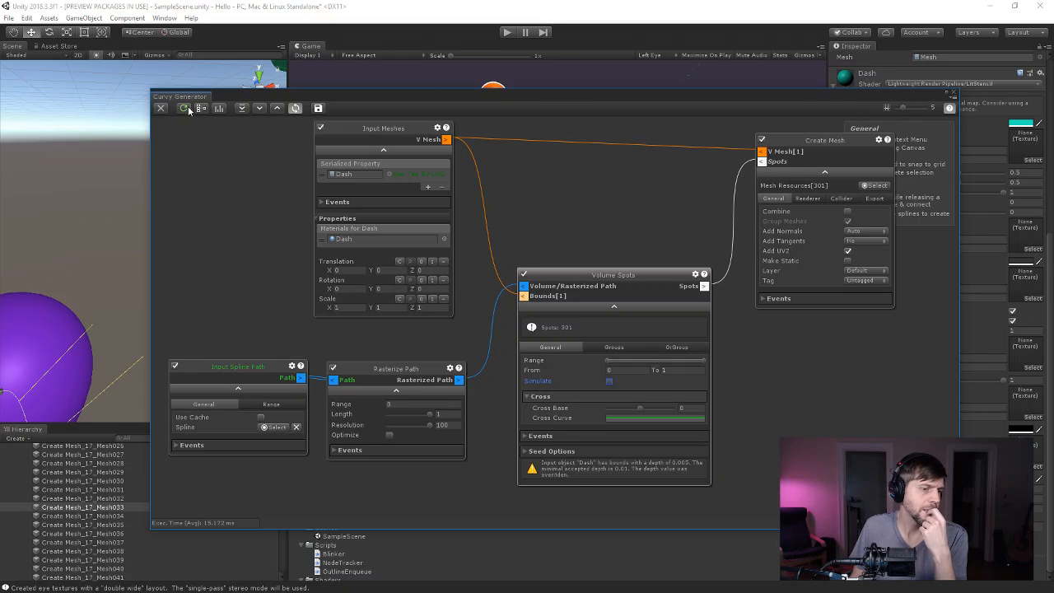
Select the Dash entry in Input Meshes, auto-arrange the graph's modules and make the Curvy Generator window taller.
left_click(387, 177)
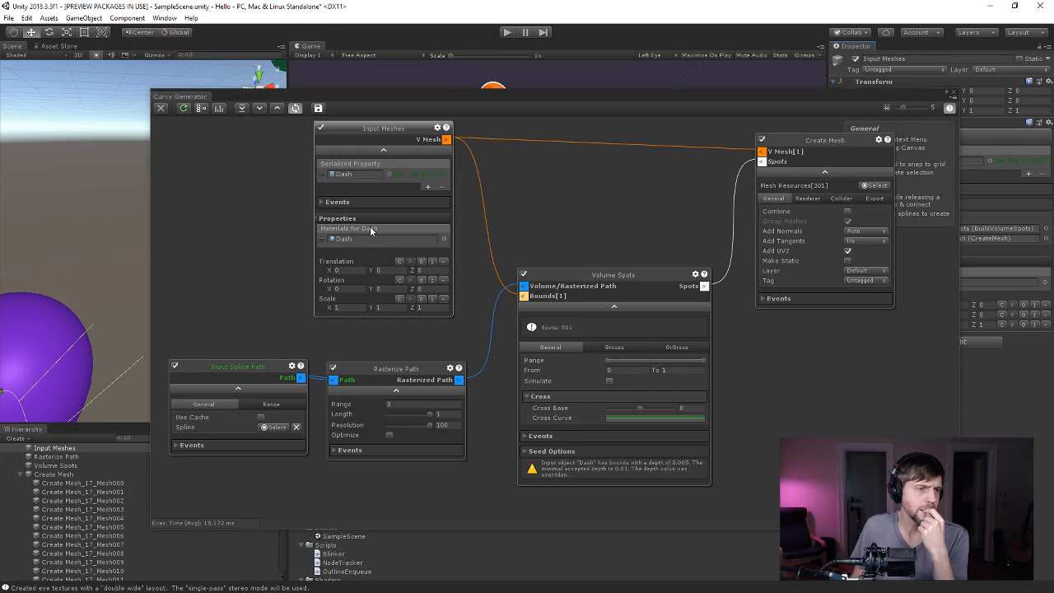
left_click(318, 108)
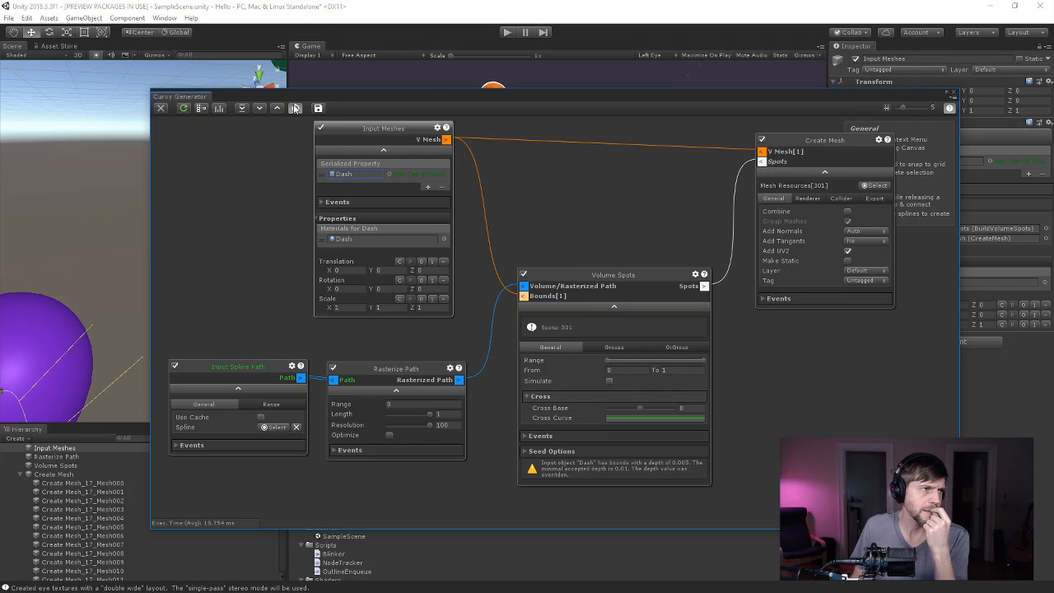
left_click(201, 108)
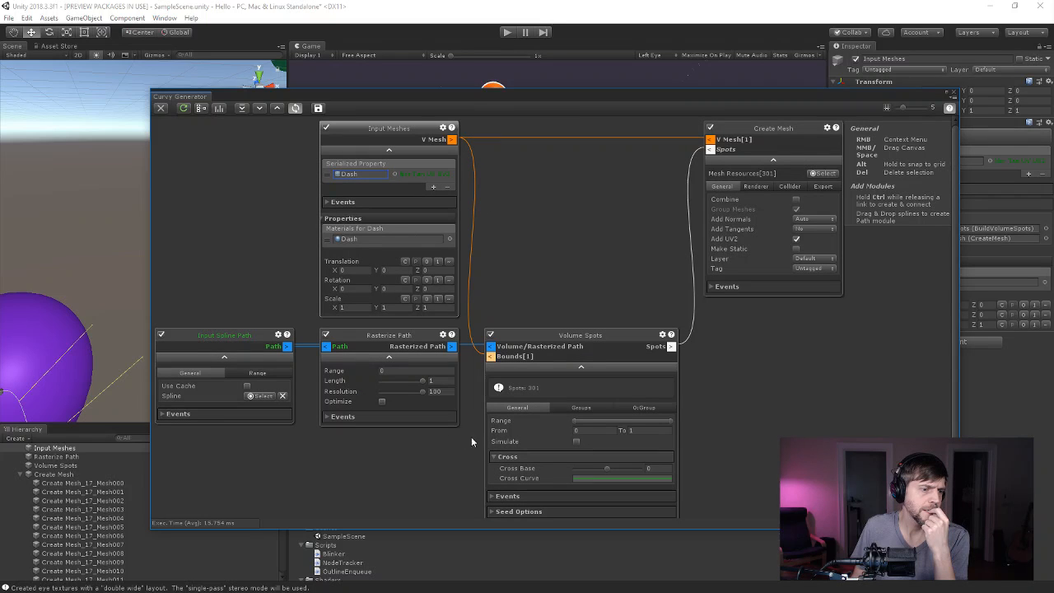
left_click_drag(706, 527, 706, 573)
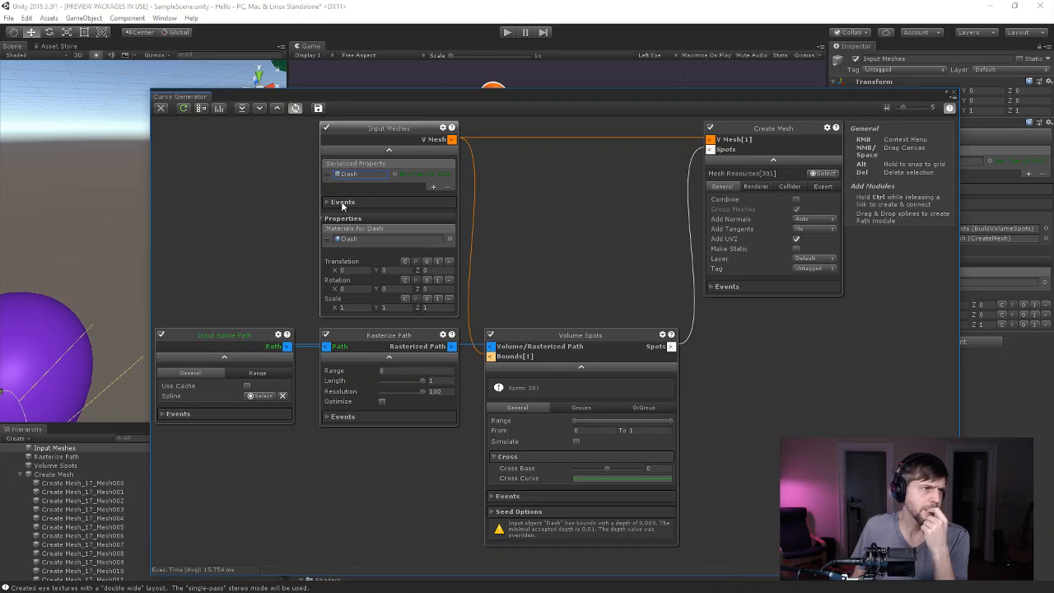
Move the graph window clear of the Game view and examine the generated dashes there at a larger scale.
left_click_drag(372, 99, 408, 74)
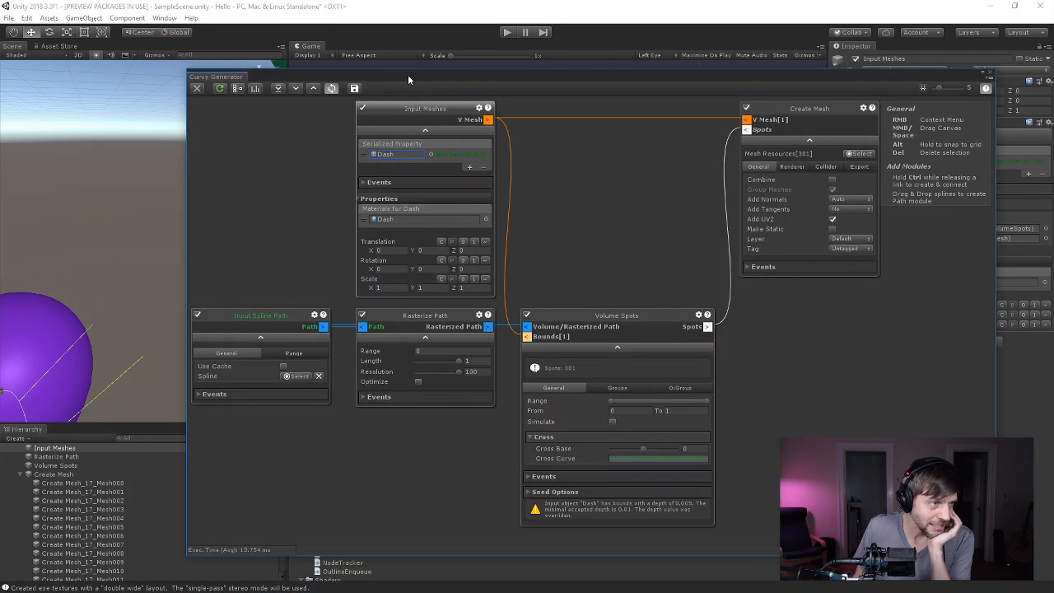
left_click_drag(408, 74, 426, 483)
scroll(379, 303, "up", 3)
scroll(379, 303, "up", 4)
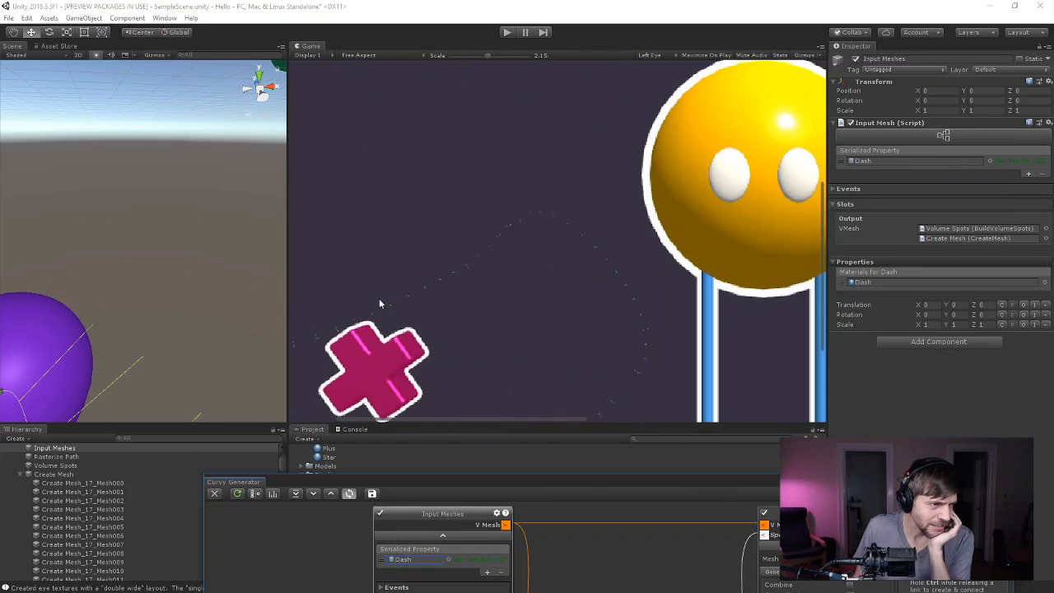
scroll(379, 301, "down", 6)
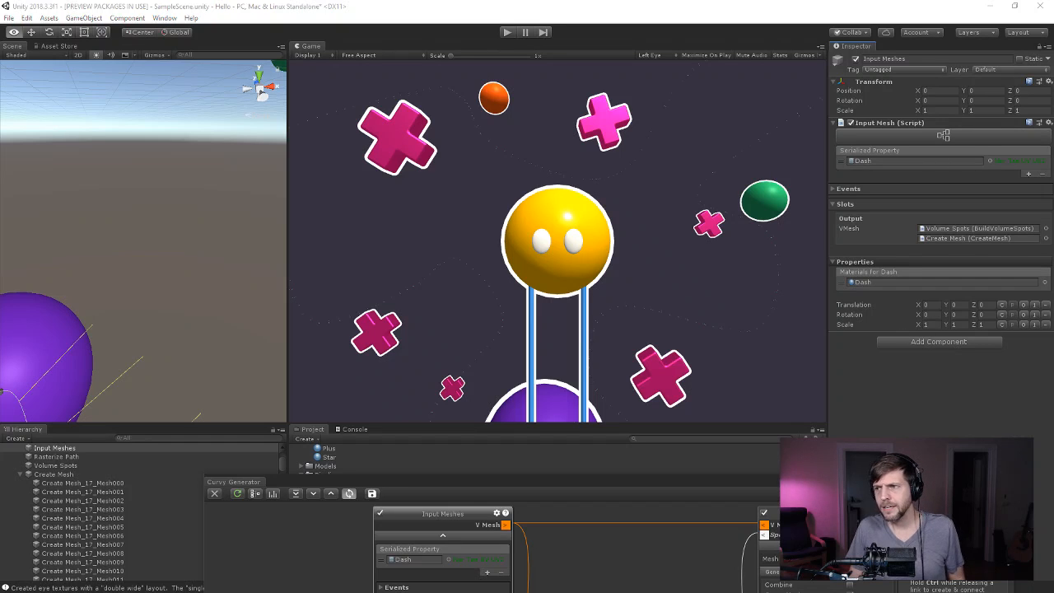
Turn off Convert Units in the import settings of the Dash model under Models, apply it and refresh the generator.
left_click_drag(388, 480, 669, 502)
left_click(331, 518)
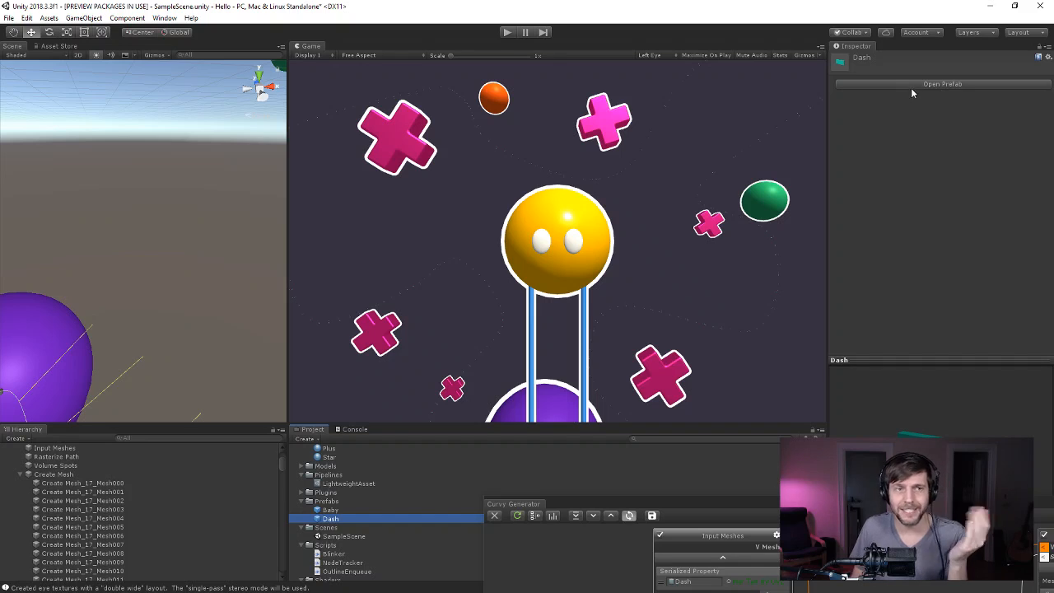
scroll(359, 484, "up", 4)
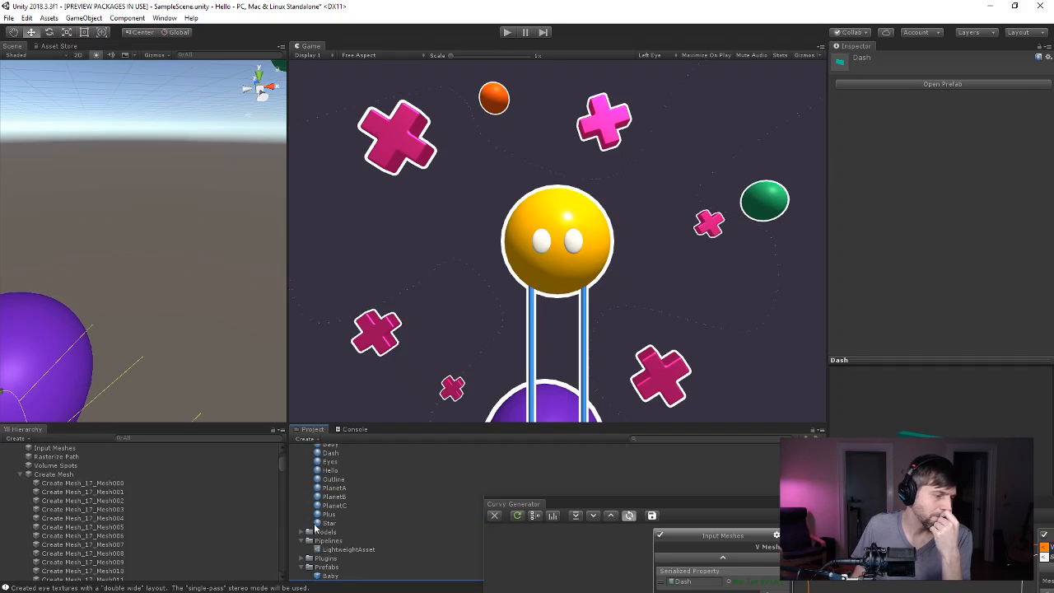
left_click(310, 532)
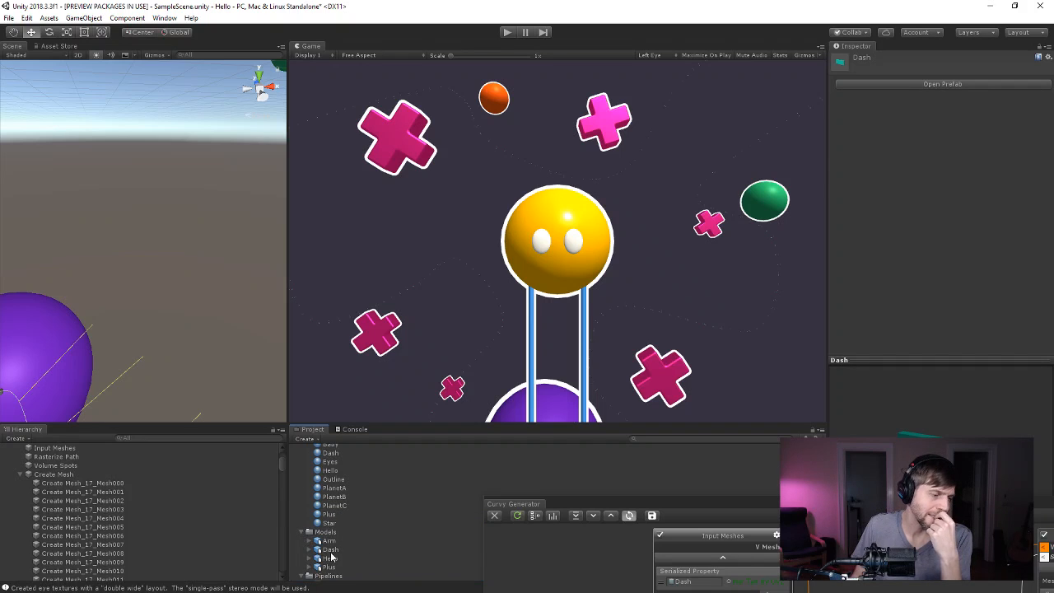
left_click(329, 549)
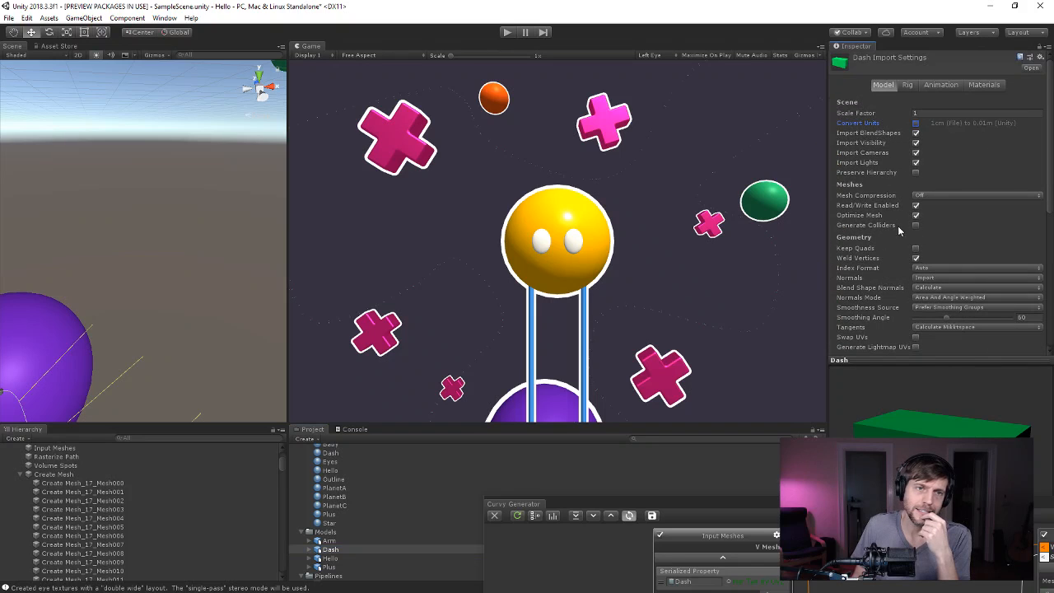
scroll(898, 228, "down", 5)
left_click(1031, 199)
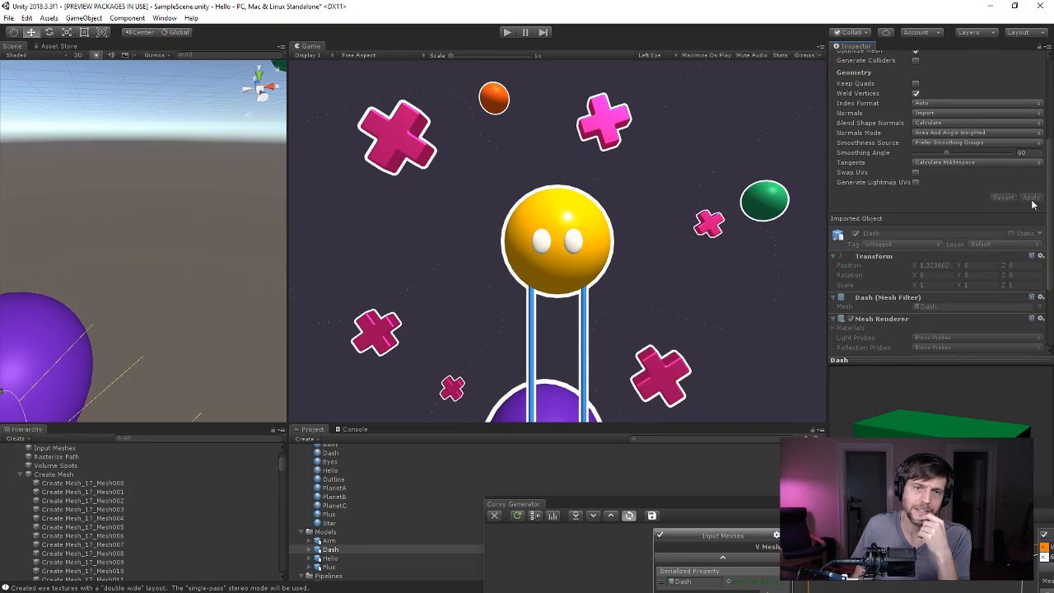
left_click(517, 516)
left_click_drag(593, 505, 274, 138)
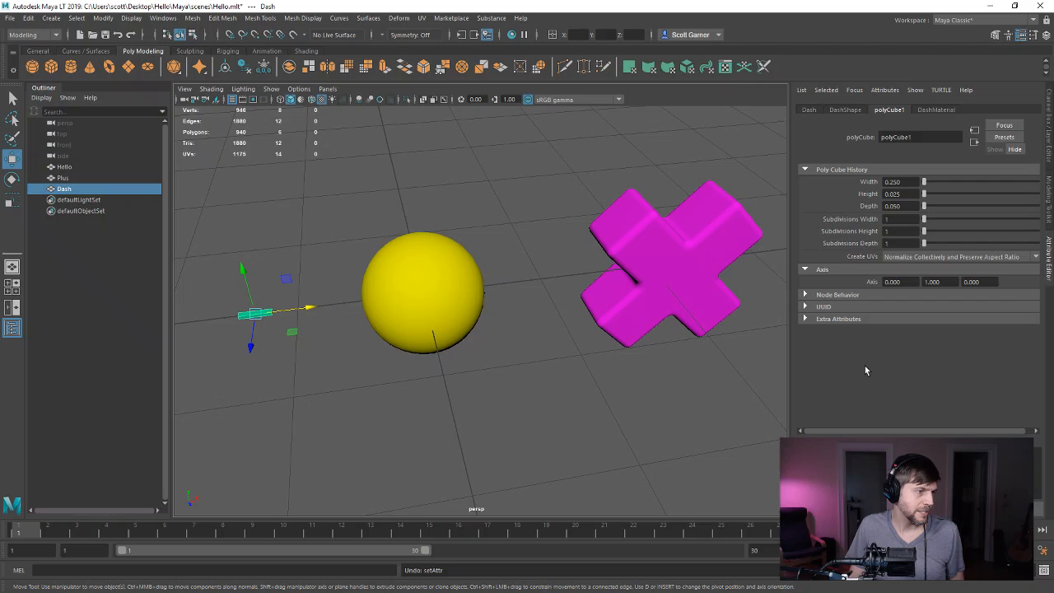
In Maya LT, undo the Dash cube's width, height and depth changes and send the model to Unity again.
key("ctrl+z")
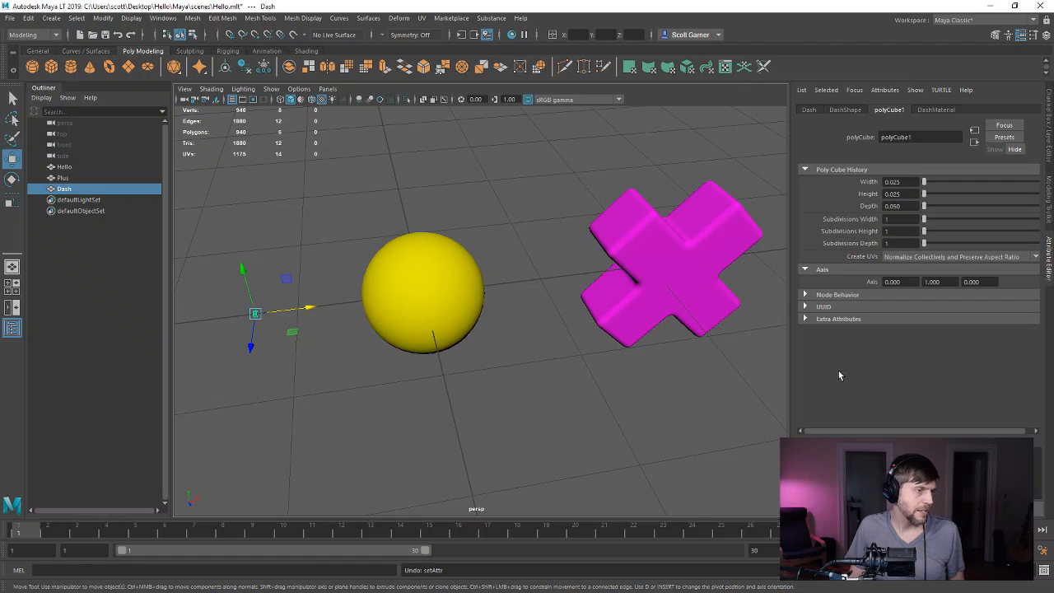
left_click(10, 19)
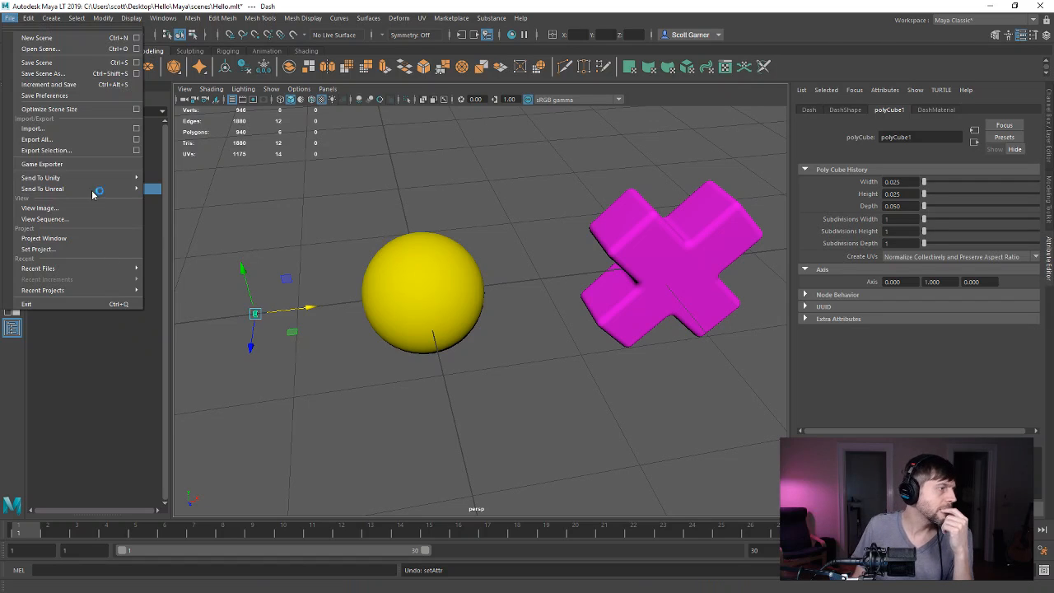
mouse_move(93, 182)
left_click(169, 190)
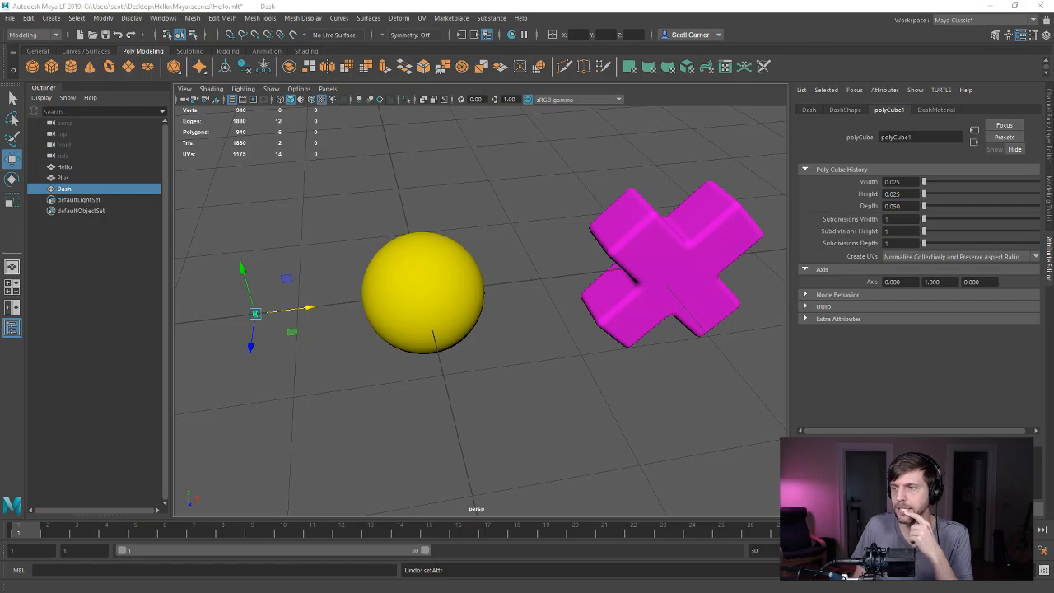
Switch back to Unity, refresh the Curvy Generator with the re-exported Dash, check the dashes in the Game view and close the graph window.
key("alt+Tab")
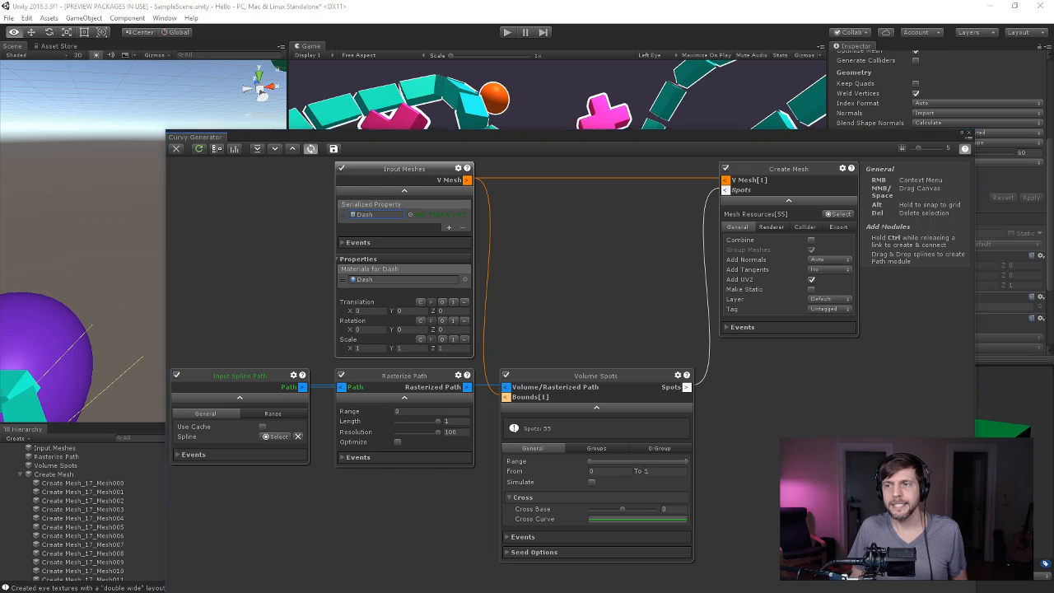
left_click_drag(611, 138, 660, 536)
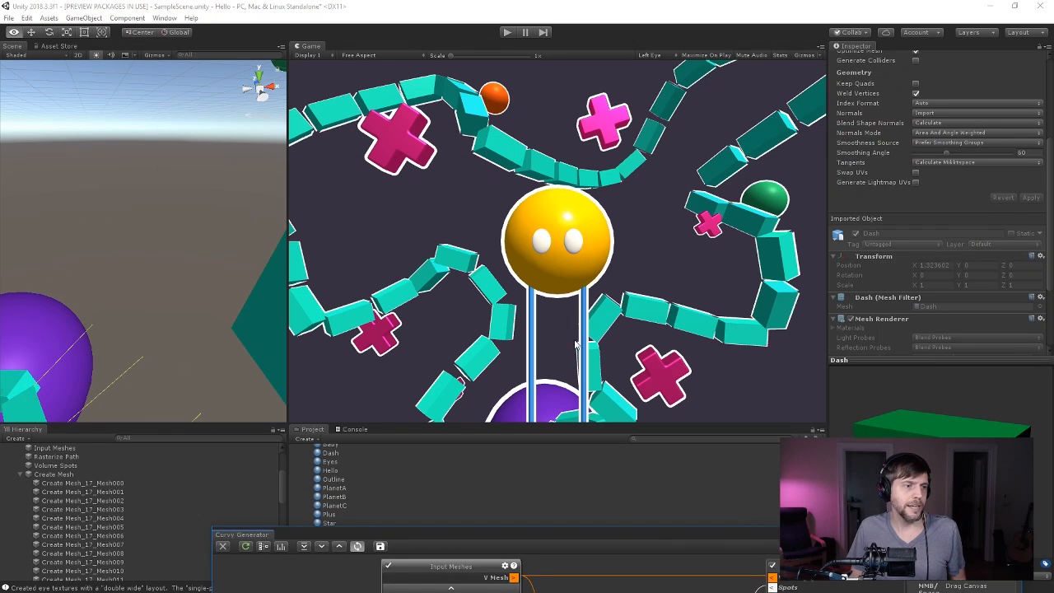
left_click(249, 549)
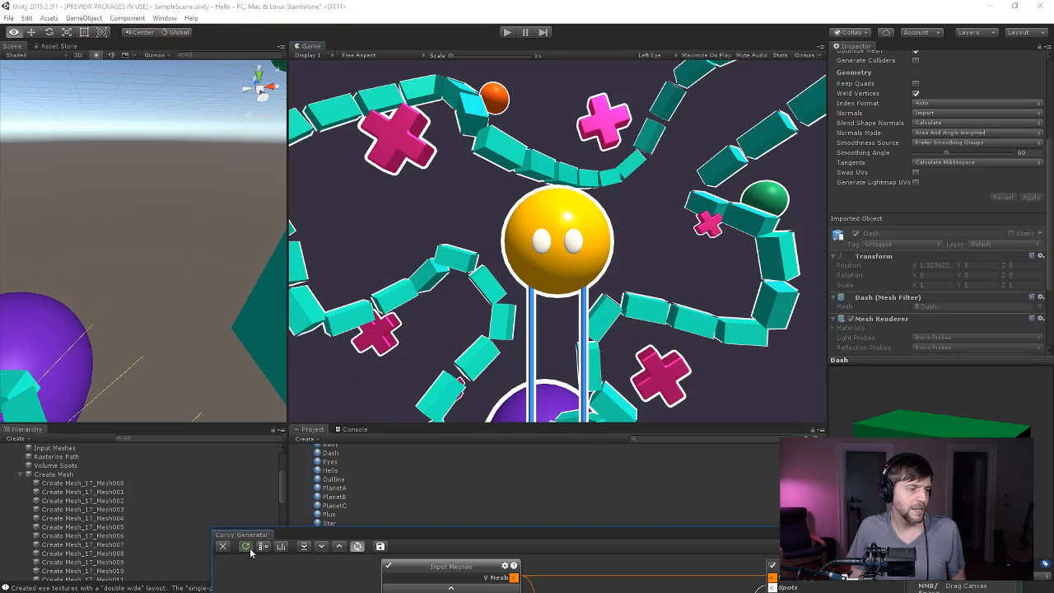
left_click_drag(309, 532, 261, 181)
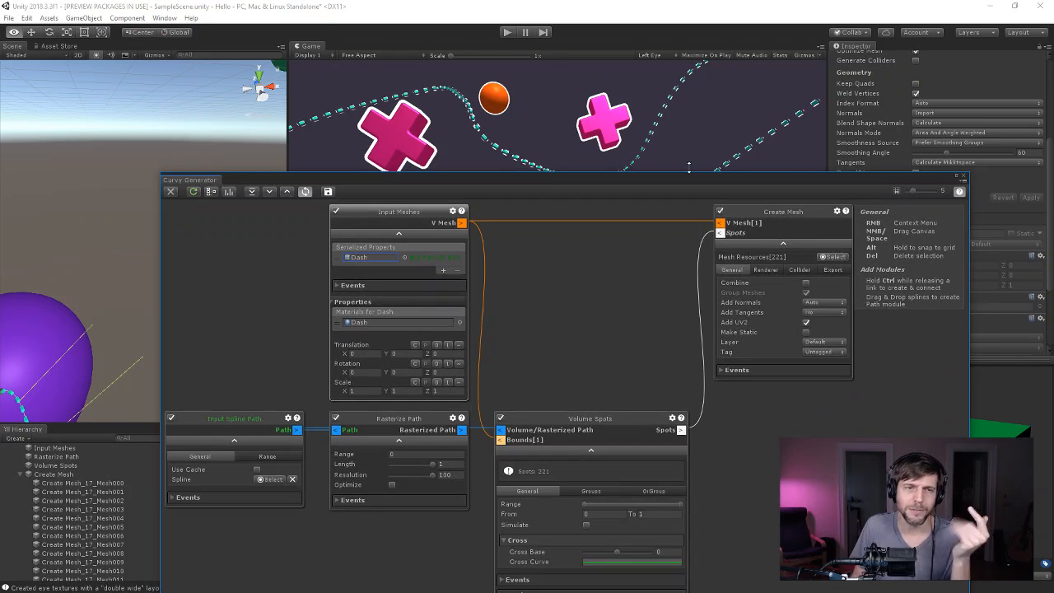
left_click(964, 176)
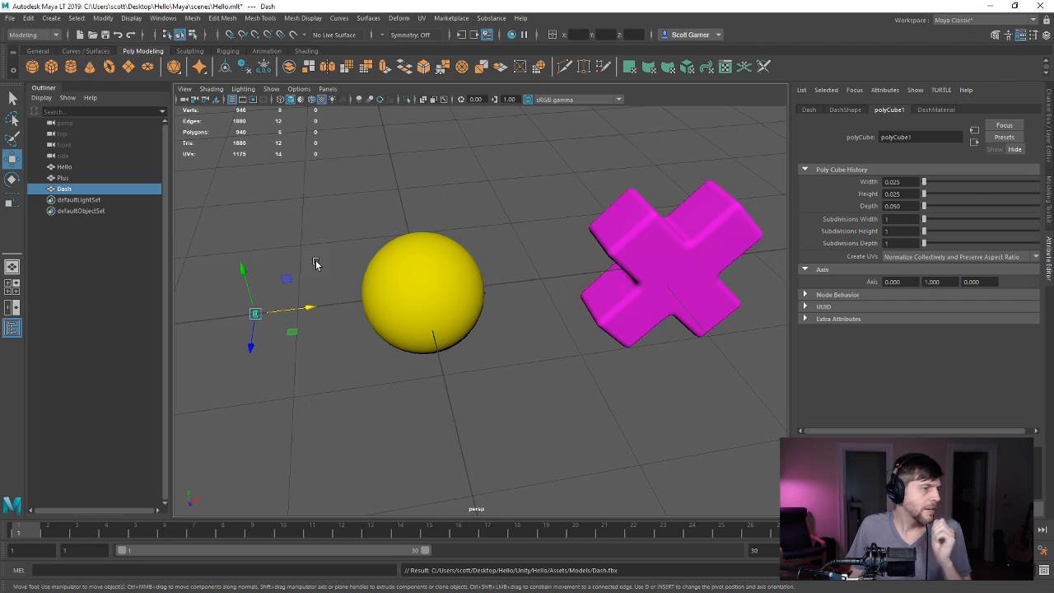
left_click(212, 89)
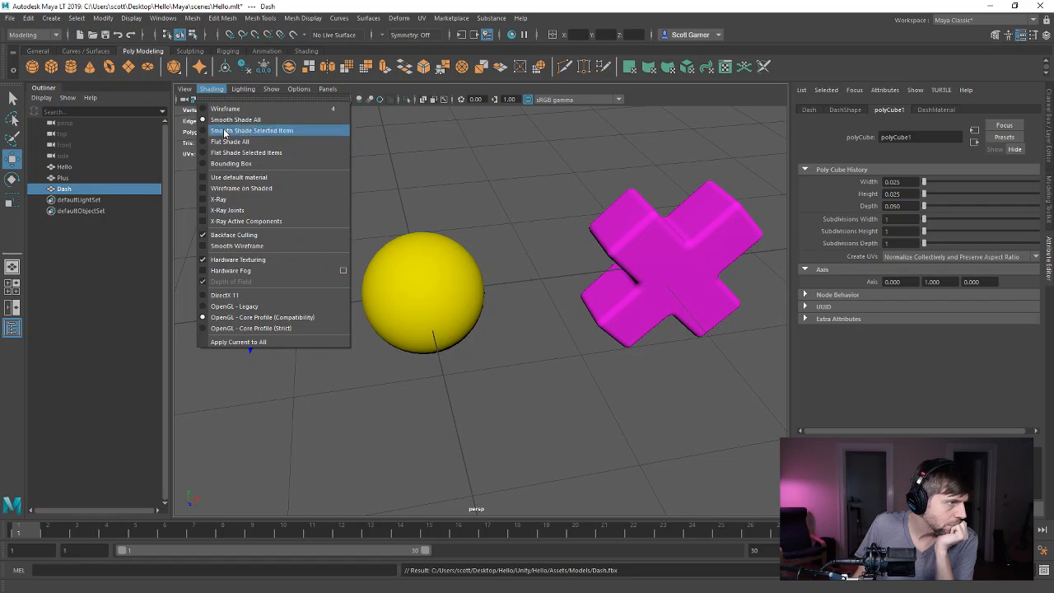
left_click(304, 18)
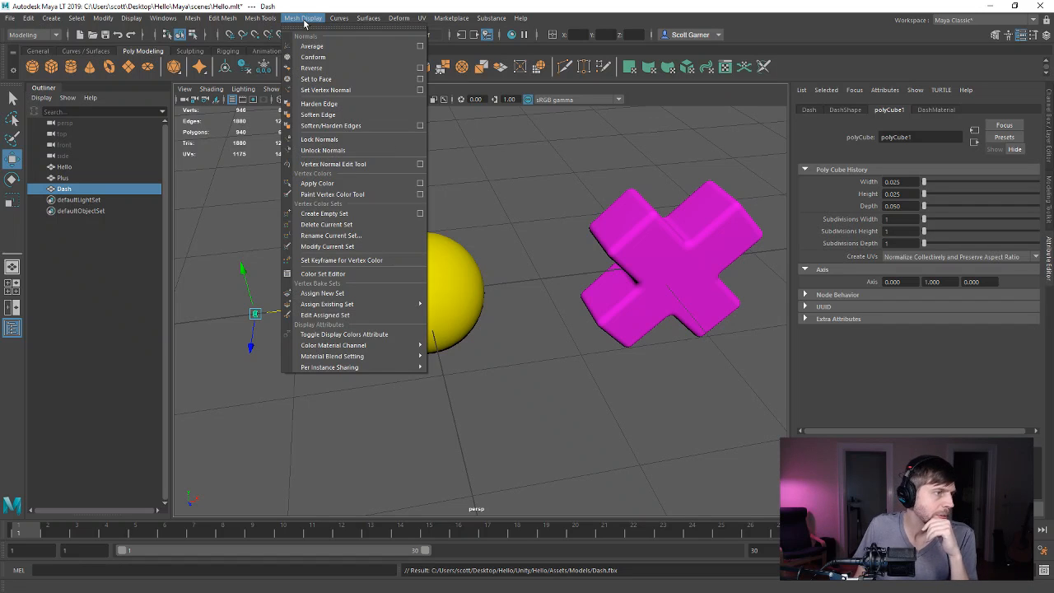
key("Escape")
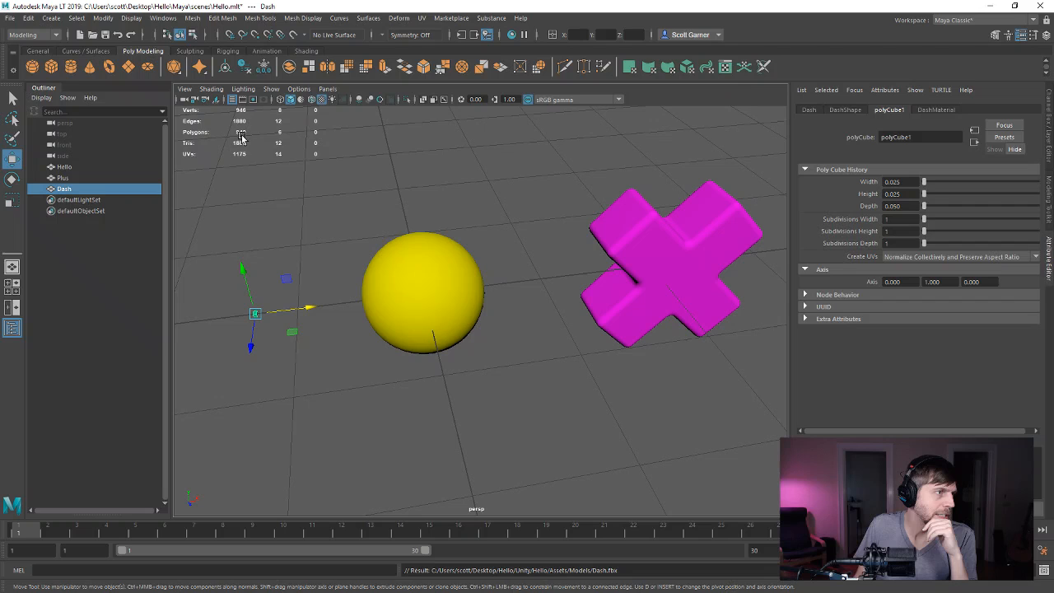
left_click(299, 89)
left_click(312, 108)
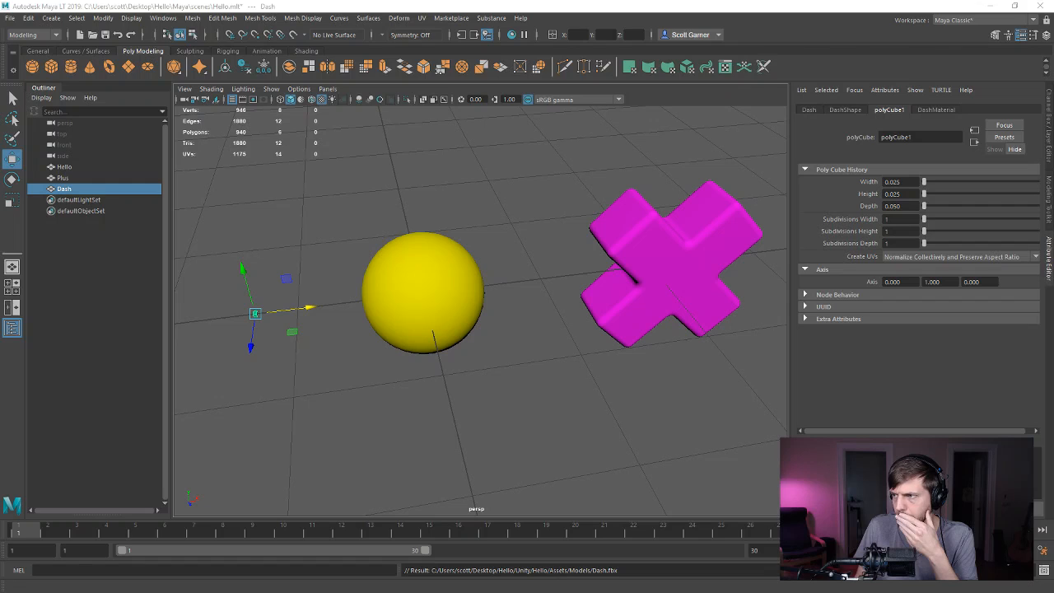
left_click(269, 90)
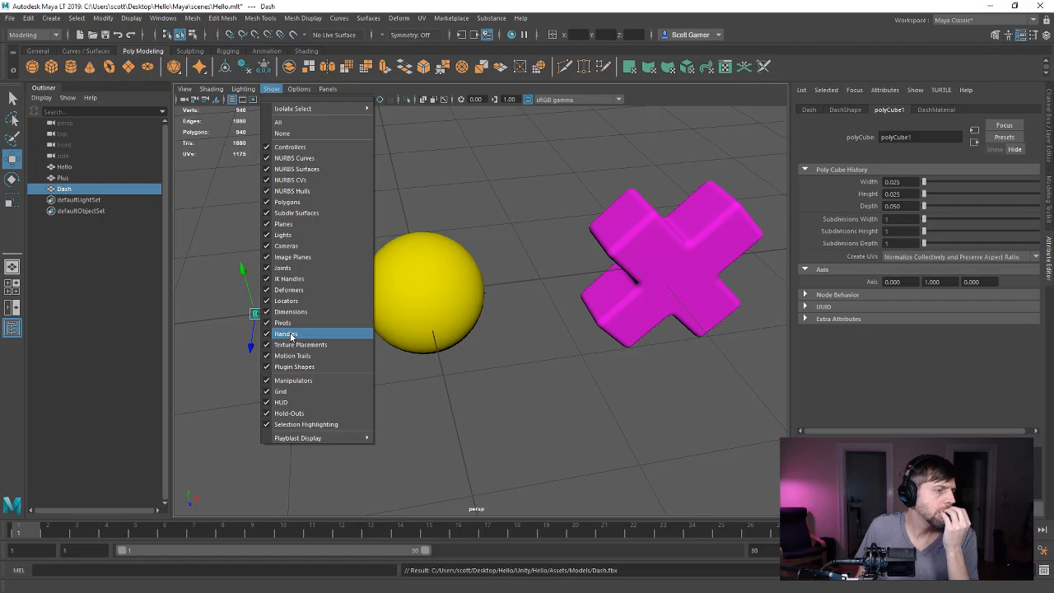
mouse_move(243, 90)
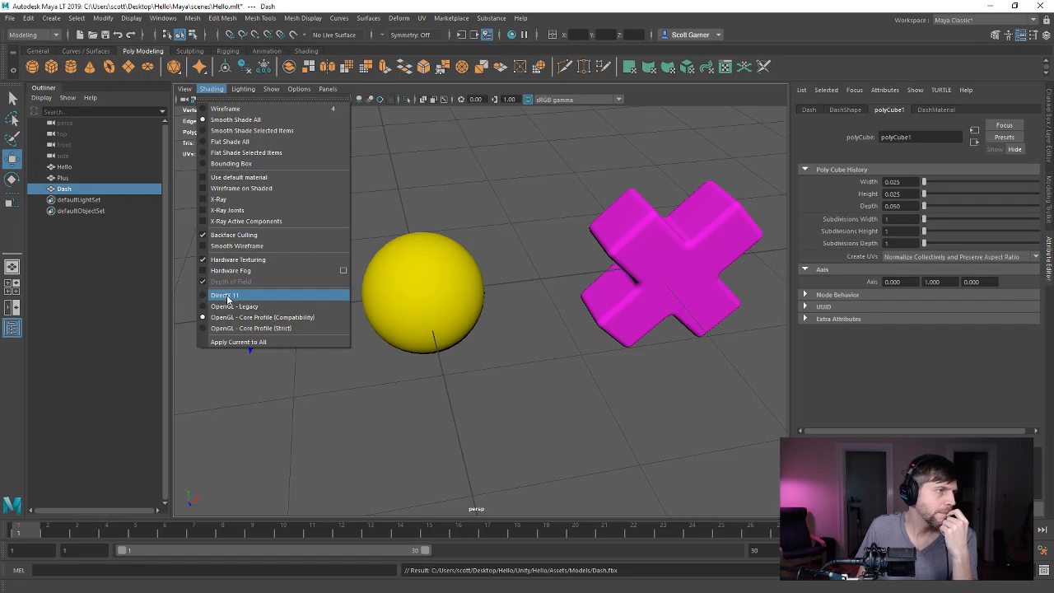
mouse_move(185, 89)
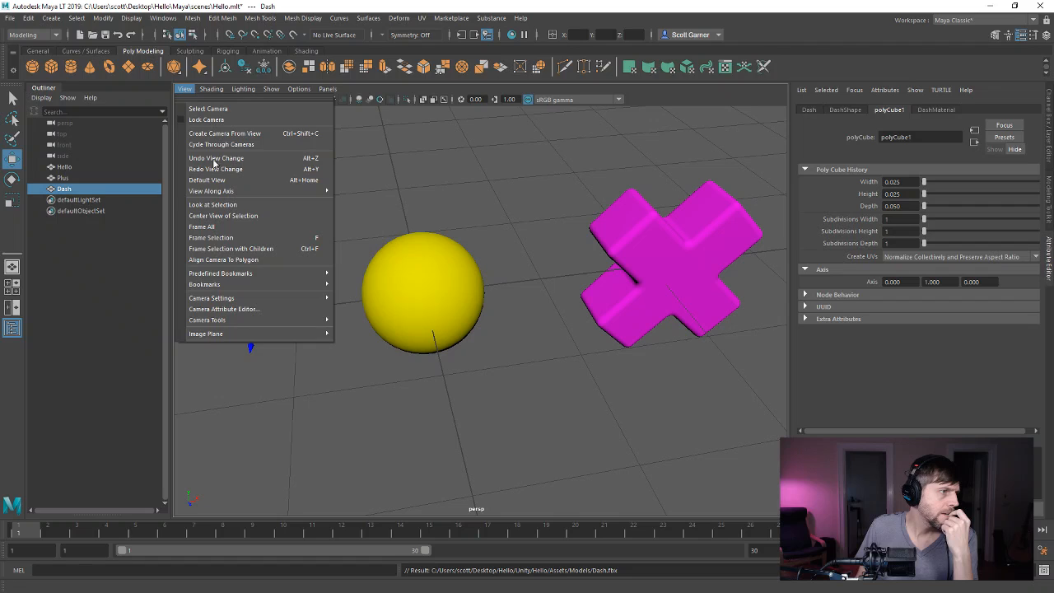
left_click(314, 485)
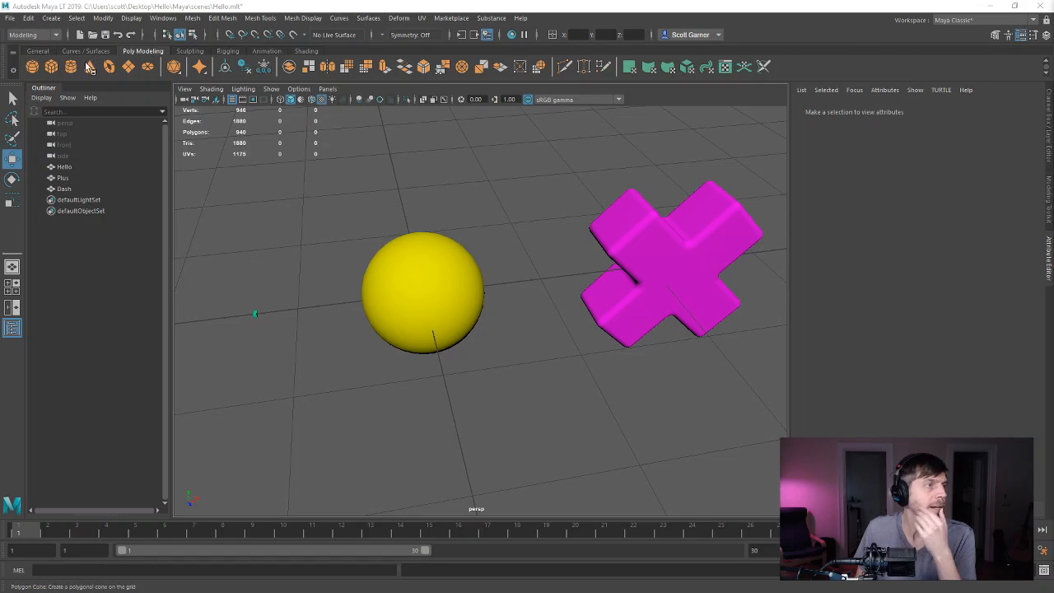
left_click(133, 20)
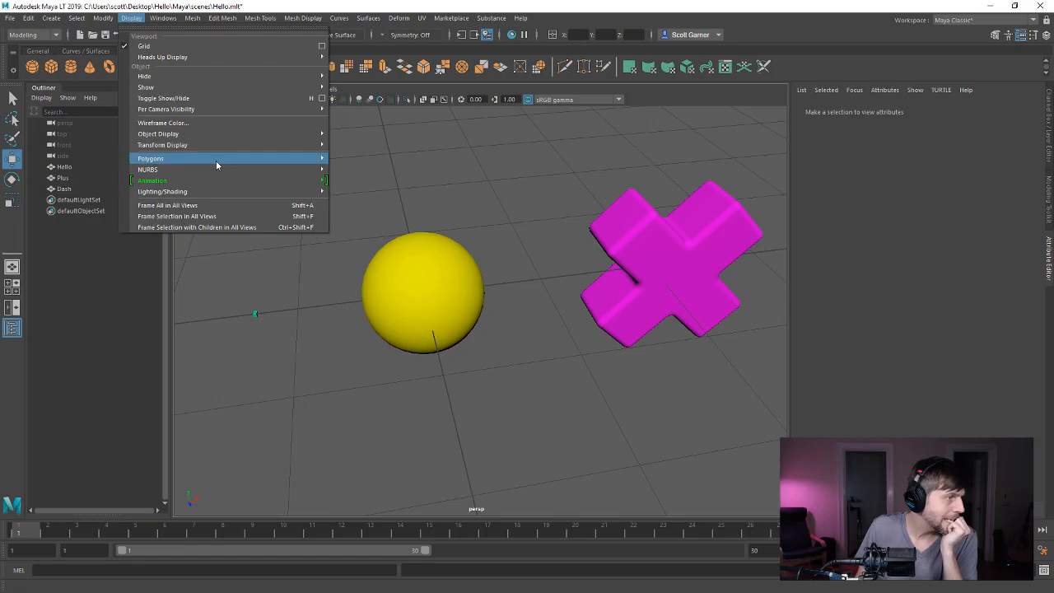
mouse_move(217, 160)
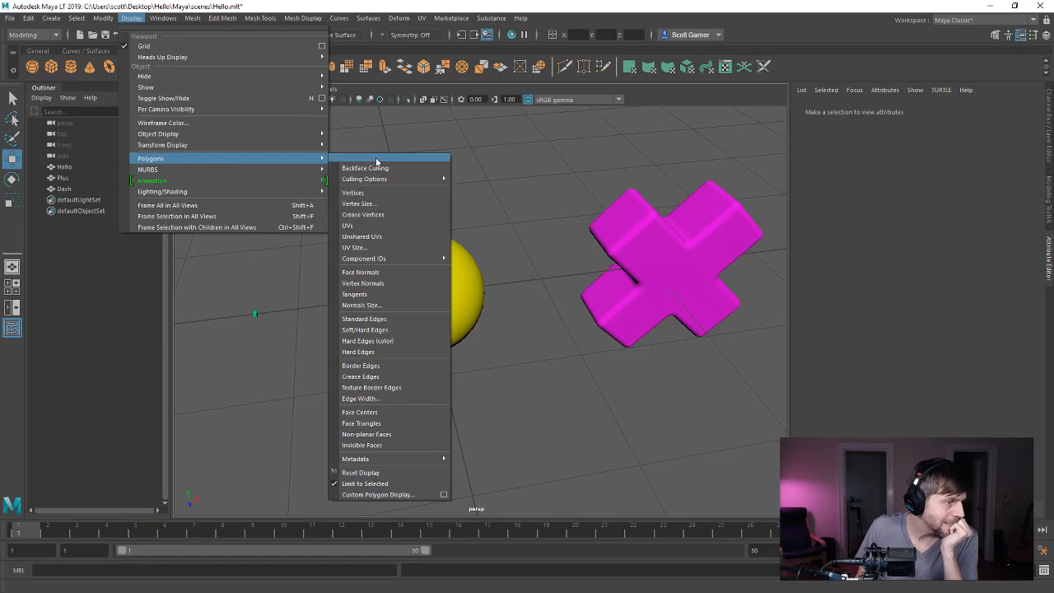
left_click(389, 272)
Select the small Dash cube, turn on its face normals display and frame the cube closely in the perspective view.
left_click_drag(235, 252, 274, 334)
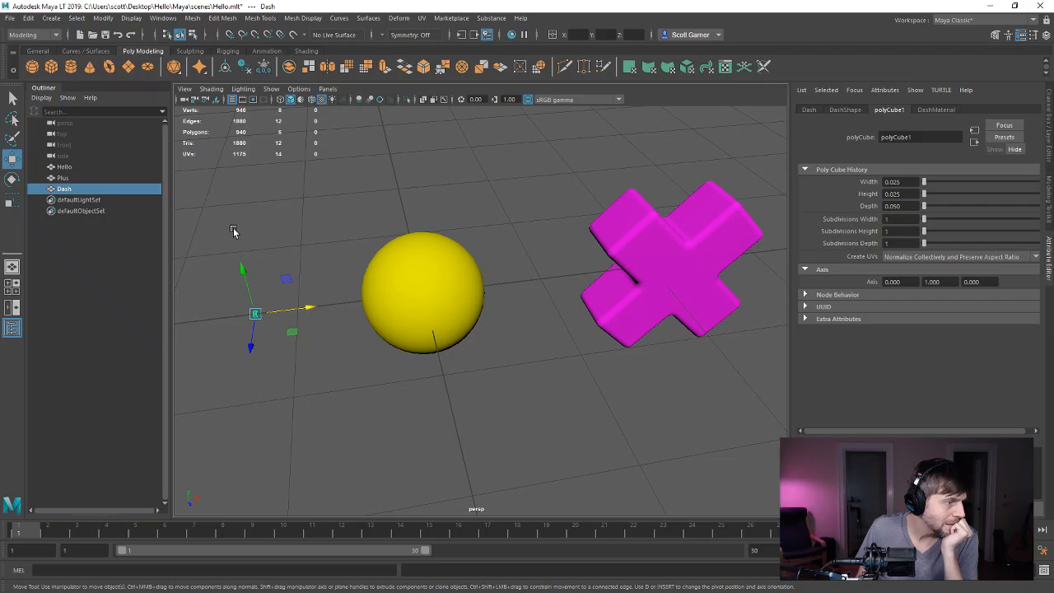
left_click(131, 17)
mouse_move(195, 160)
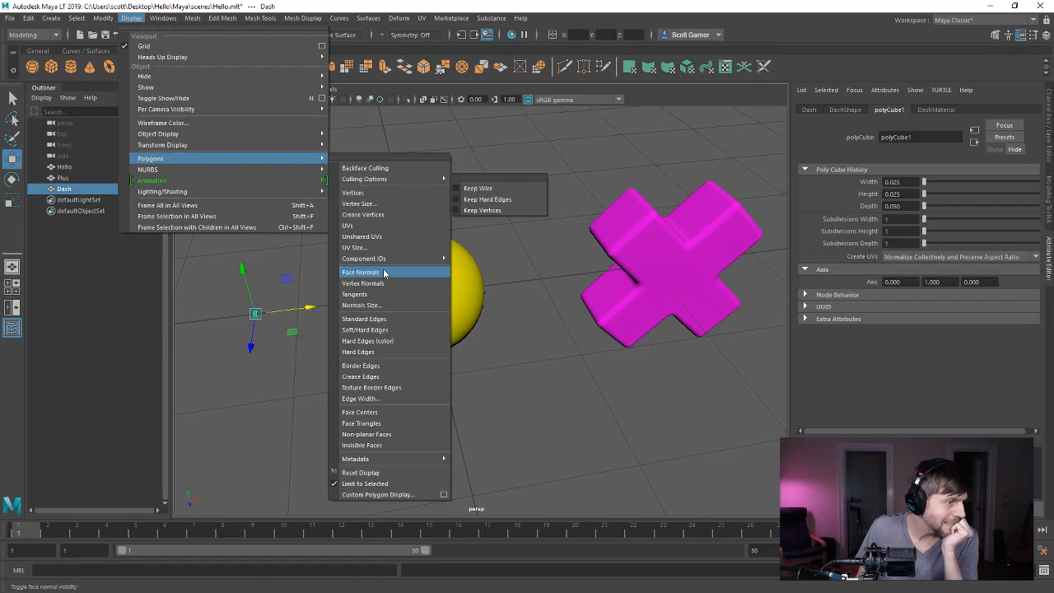
left_click(384, 273)
key("f")
scroll(272, 339, "down", 5)
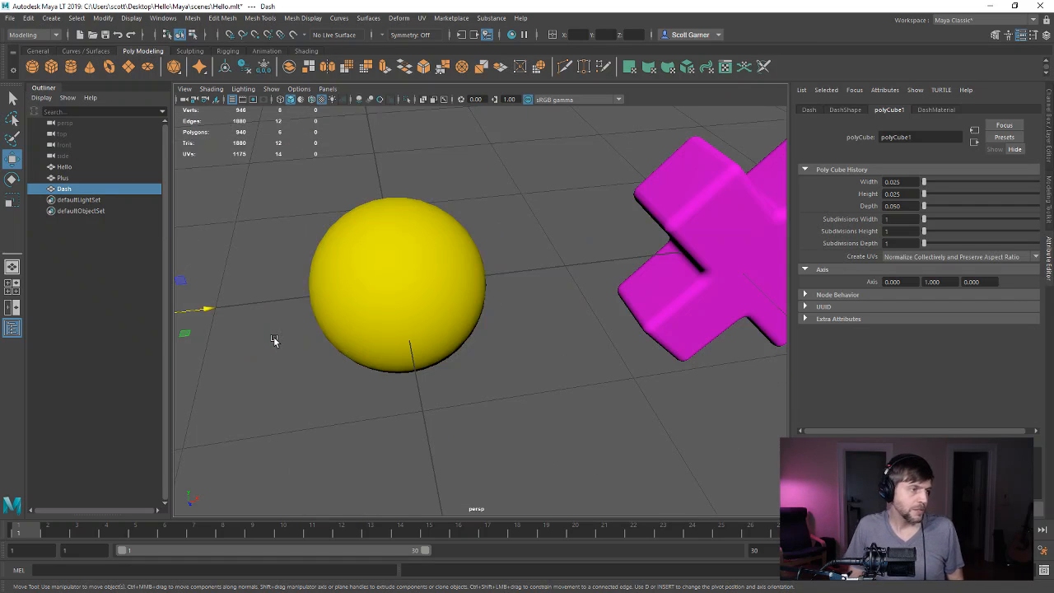
scroll(260, 342, "up", 5)
scroll(264, 339, "up", 5)
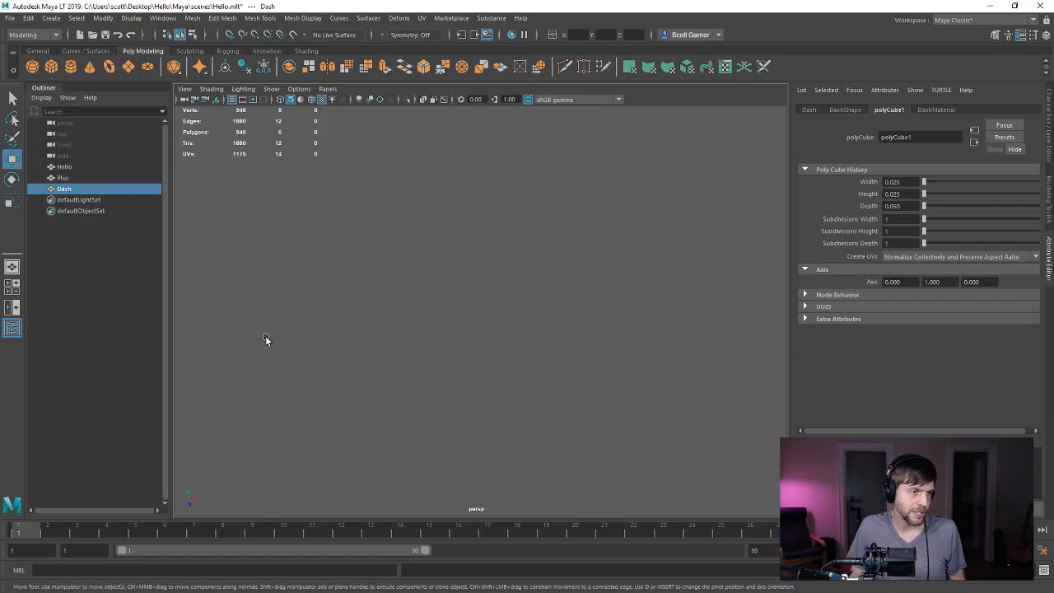
scroll(322, 371, "down", 4)
left_click_drag(447, 400, 371, 266, "alt")
Turn on the vertex normals display for the Dash cube as well and inspect the normals around it.
left_click(103, 18)
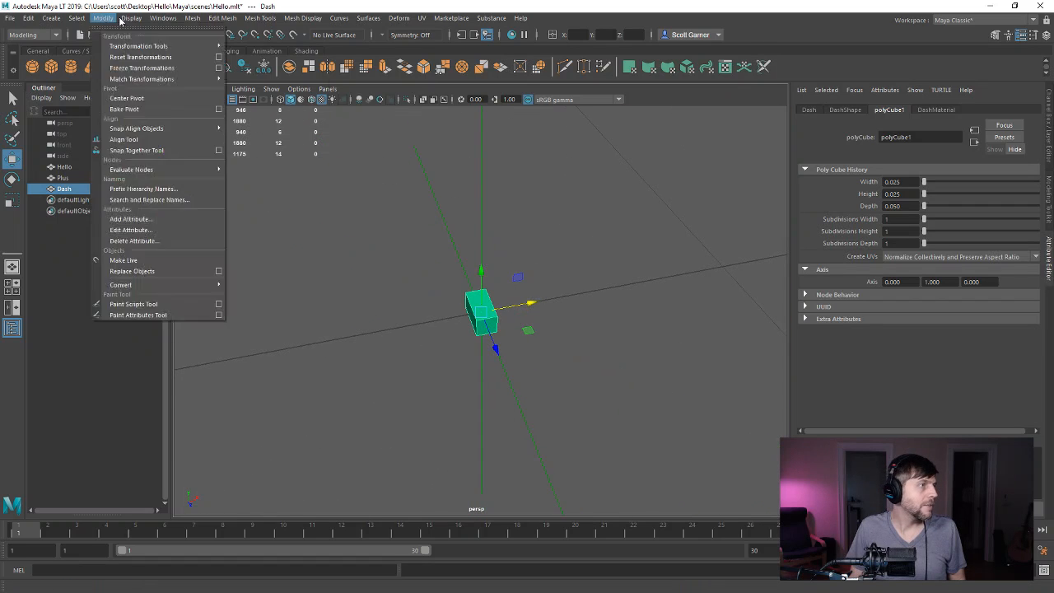
mouse_move(132, 17)
mouse_move(169, 161)
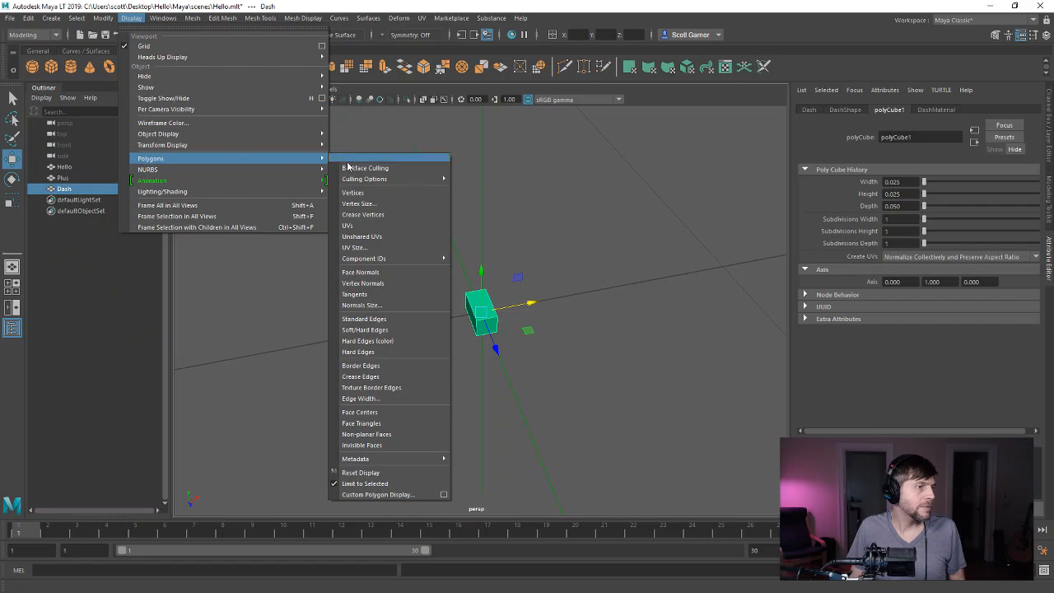
left_click(382, 282)
left_click_drag(514, 290, 529, 341, "alt")
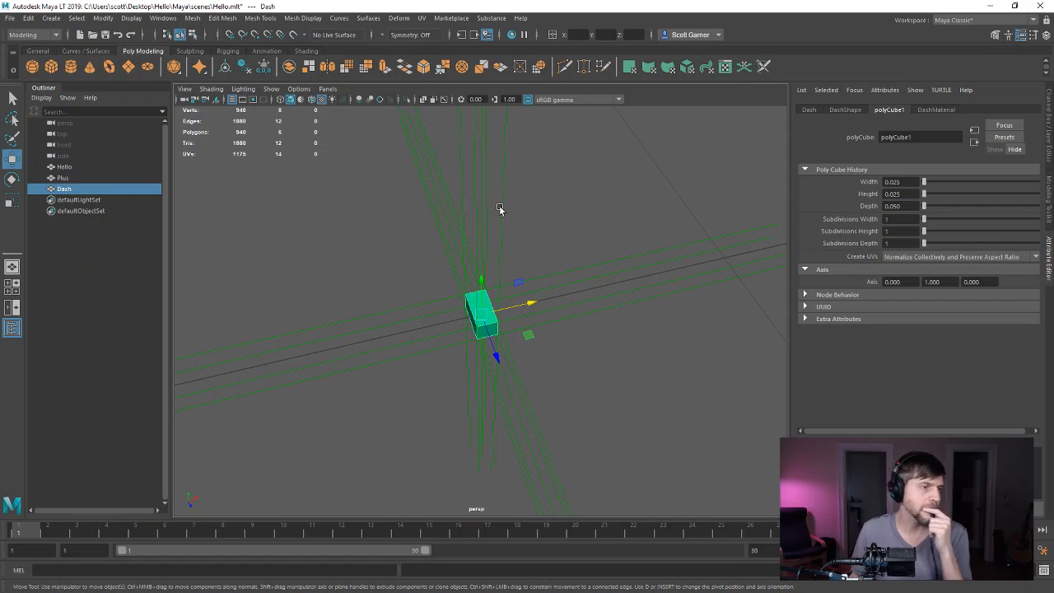
Switch the Dash cube to vertex mode and select all of its vertices.
right_click_drag(499, 279, 474, 281)
left_click_drag(558, 244, 428, 401)
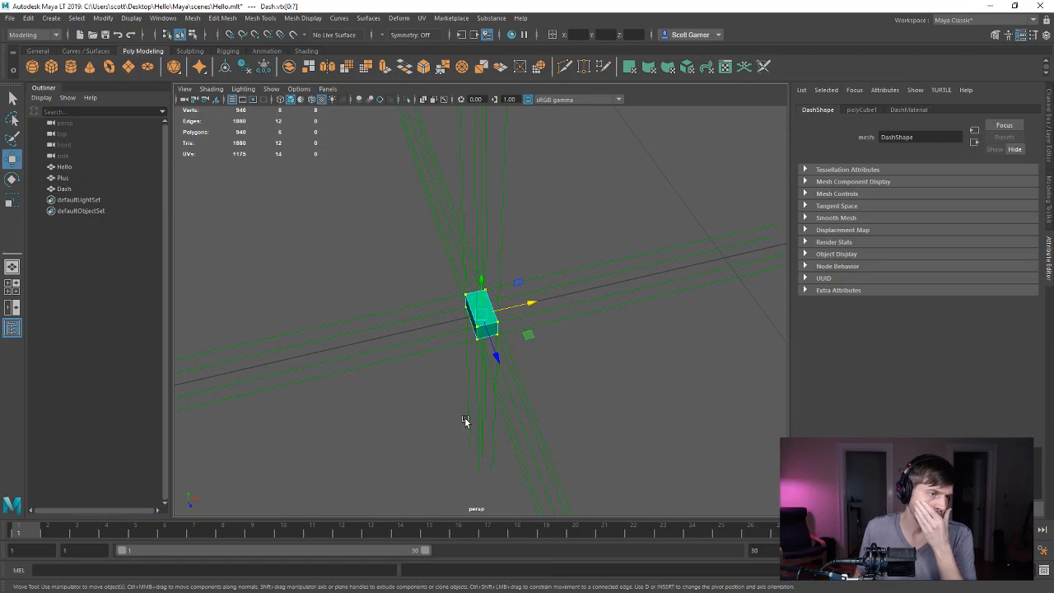
Try averaging the normals of the selected Dash vertices and undo the operation.
left_click(375, 19)
mouse_move(340, 23)
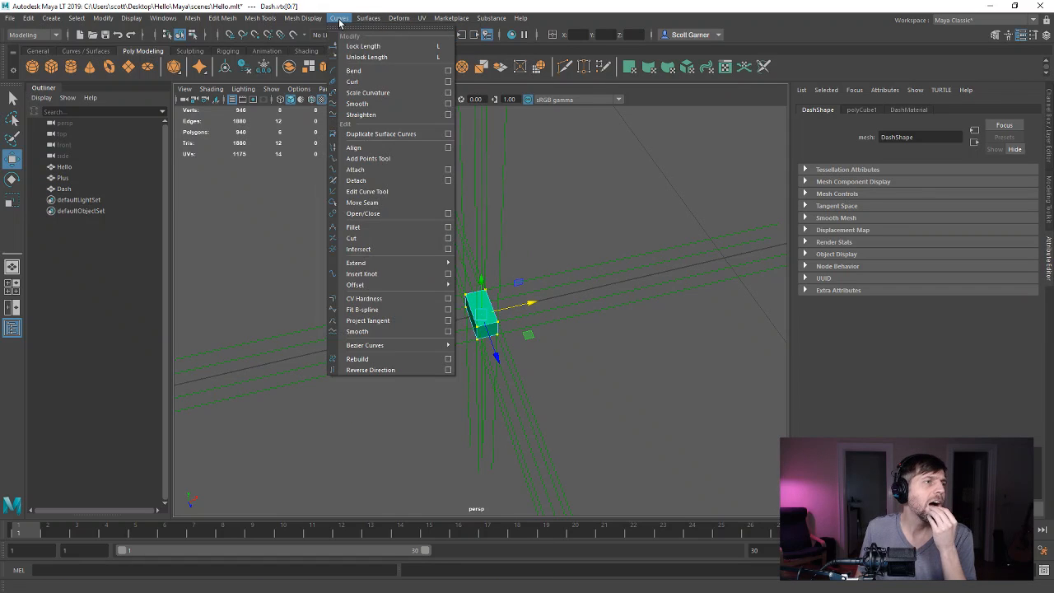
mouse_move(295, 19)
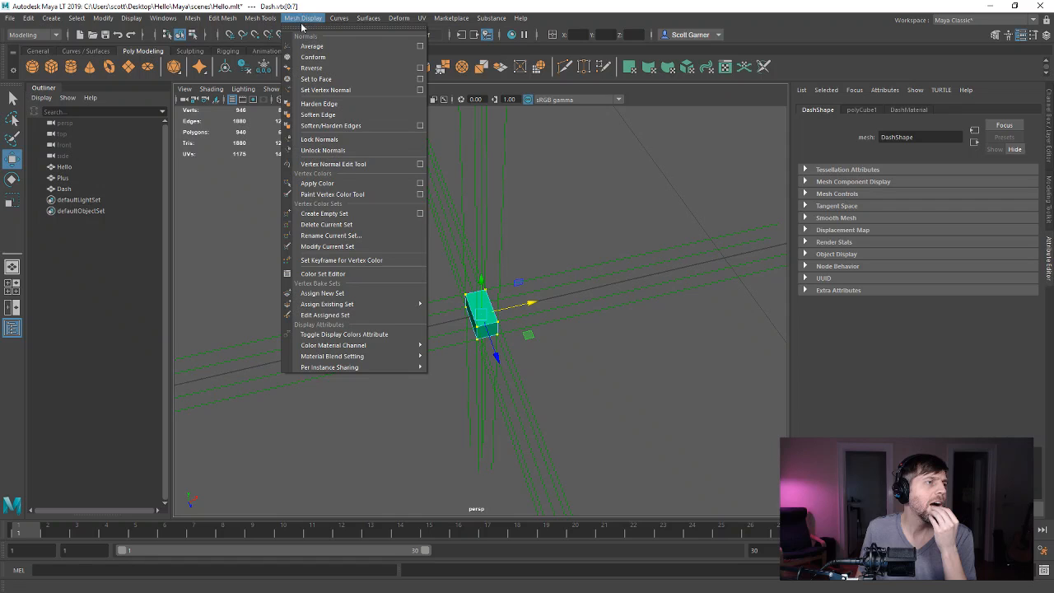
left_click(312, 47)
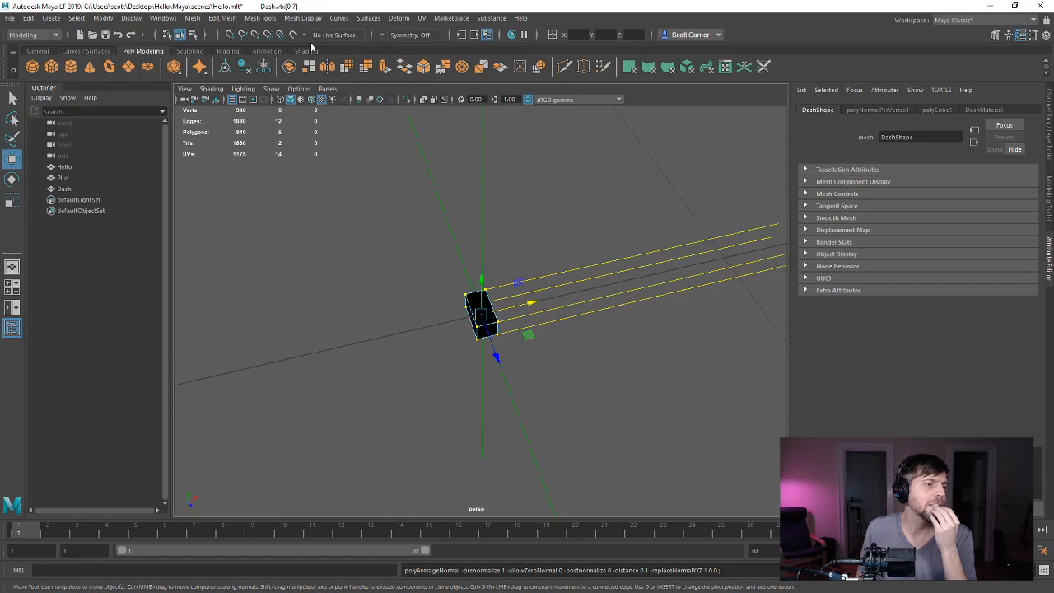
key("ctrl+z")
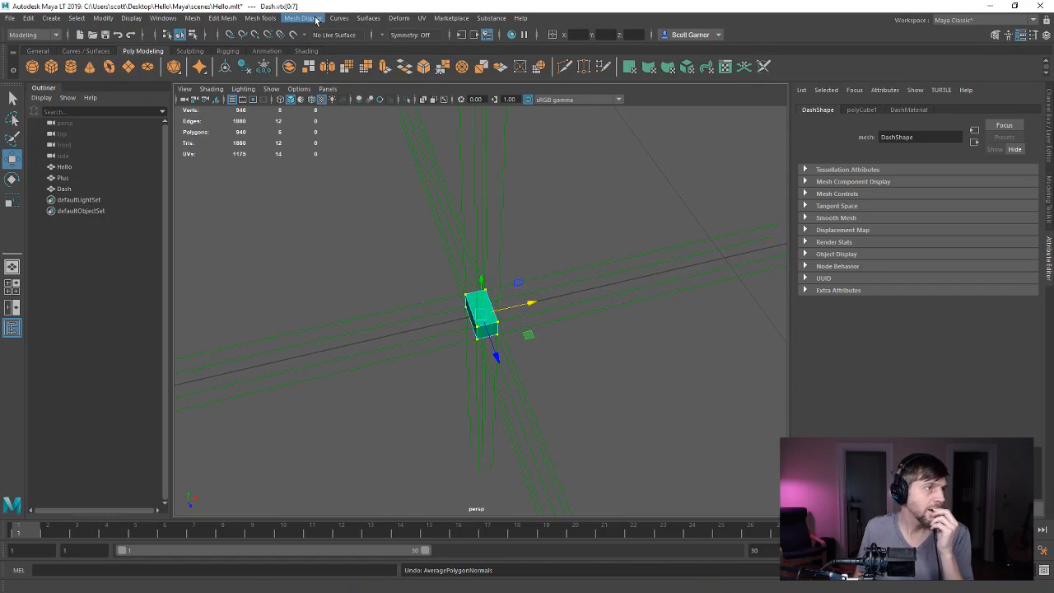
Try conforming the normals of the selected Dash vertices and undo the operation.
left_click(315, 19)
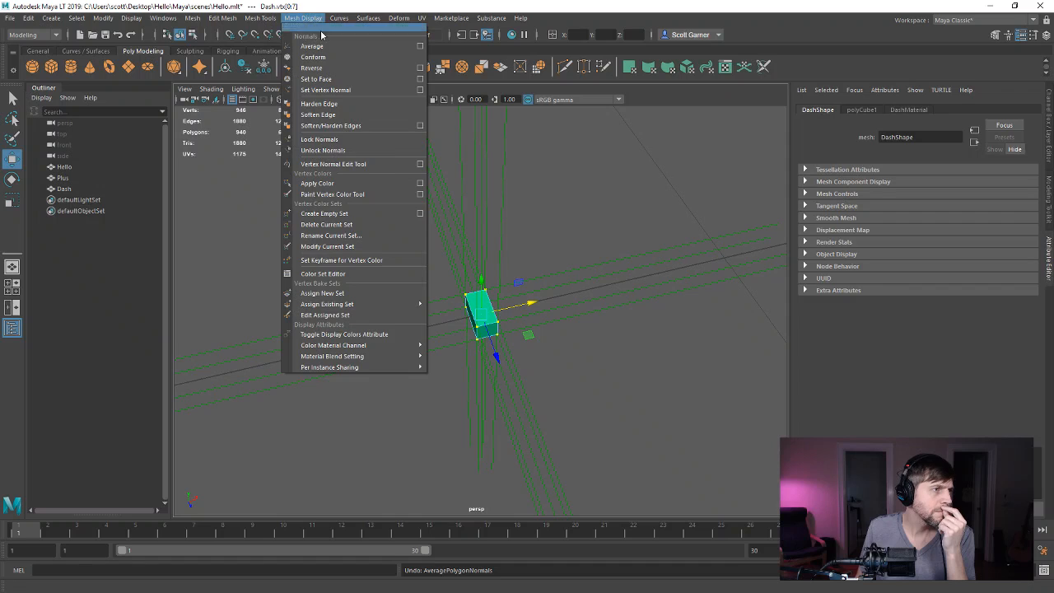
left_click(321, 57)
key("ctrl+z")
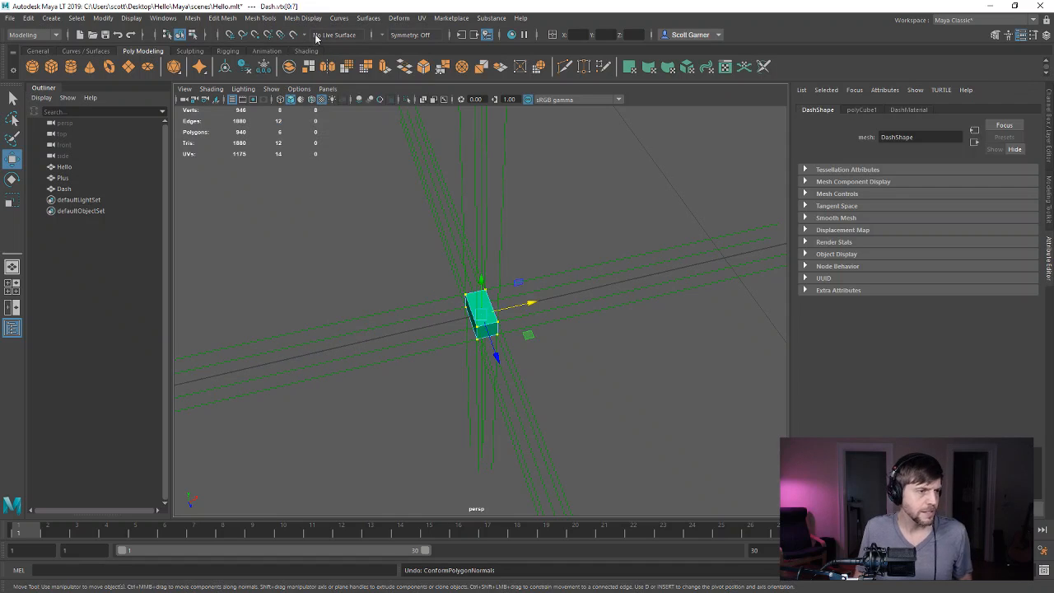
Try Set Vertex Normal on the selected Dash vertices, undo it, then review the command's options and close them without applying.
left_click(306, 18)
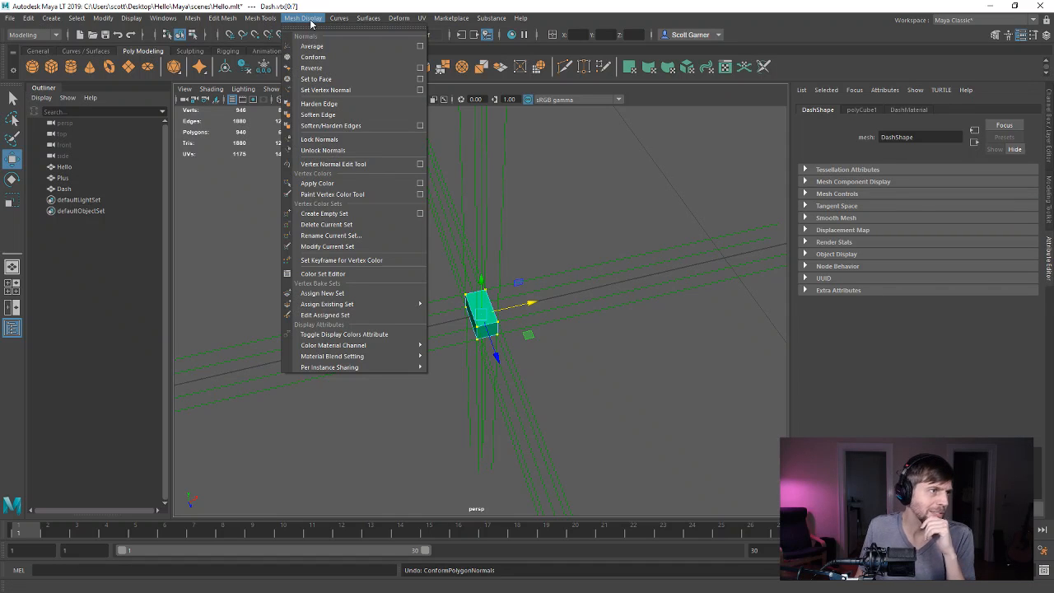
left_click(325, 90)
key("ctrl+z")
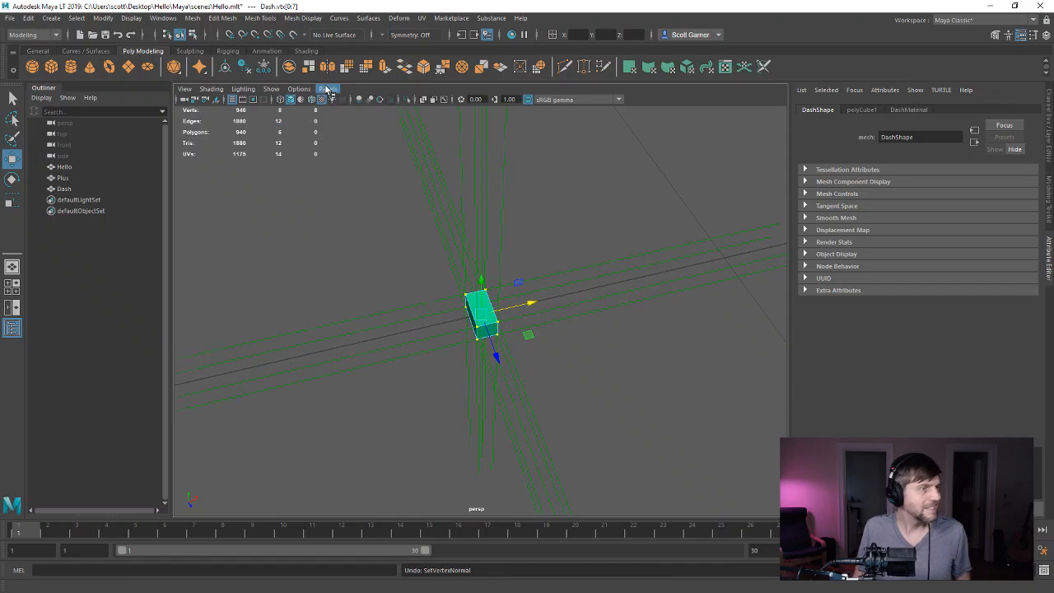
left_click(303, 18)
left_click(420, 89)
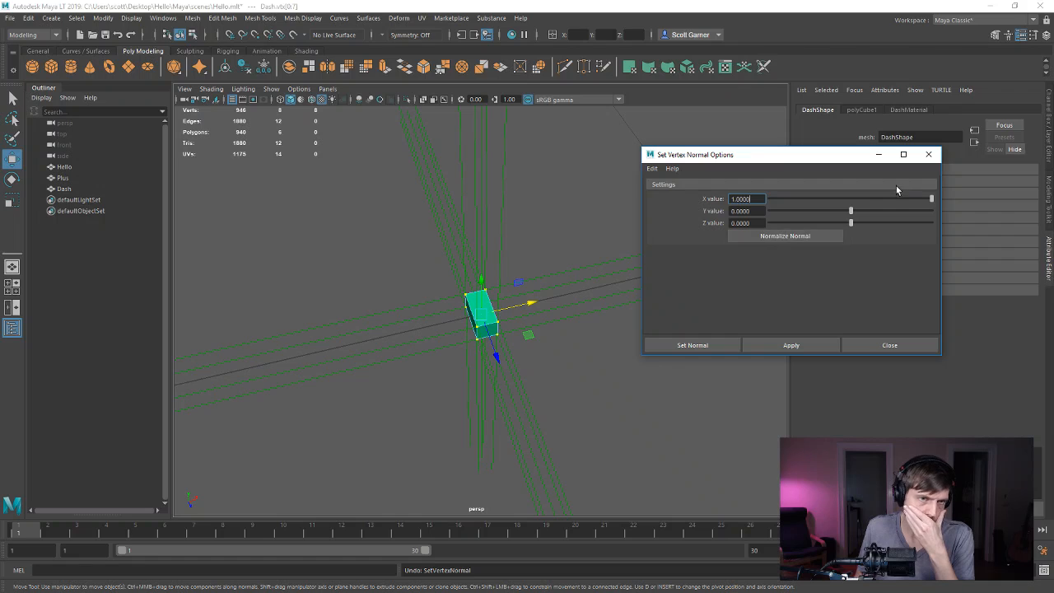
left_click(927, 154)
Apply Set to Face to the normals of the selected Dash vertices.
left_click(294, 19)
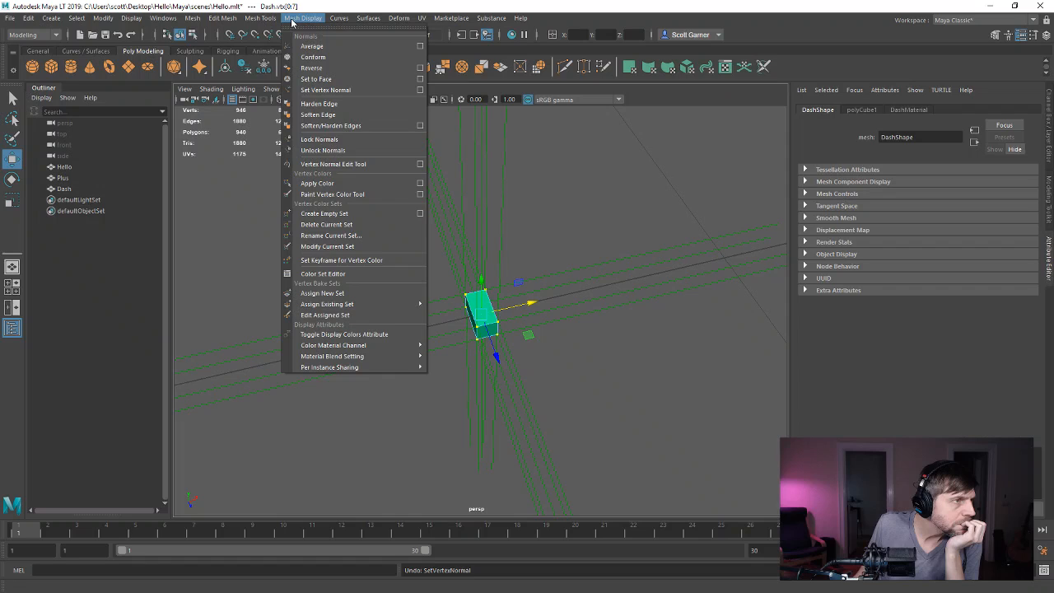
left_click(321, 79)
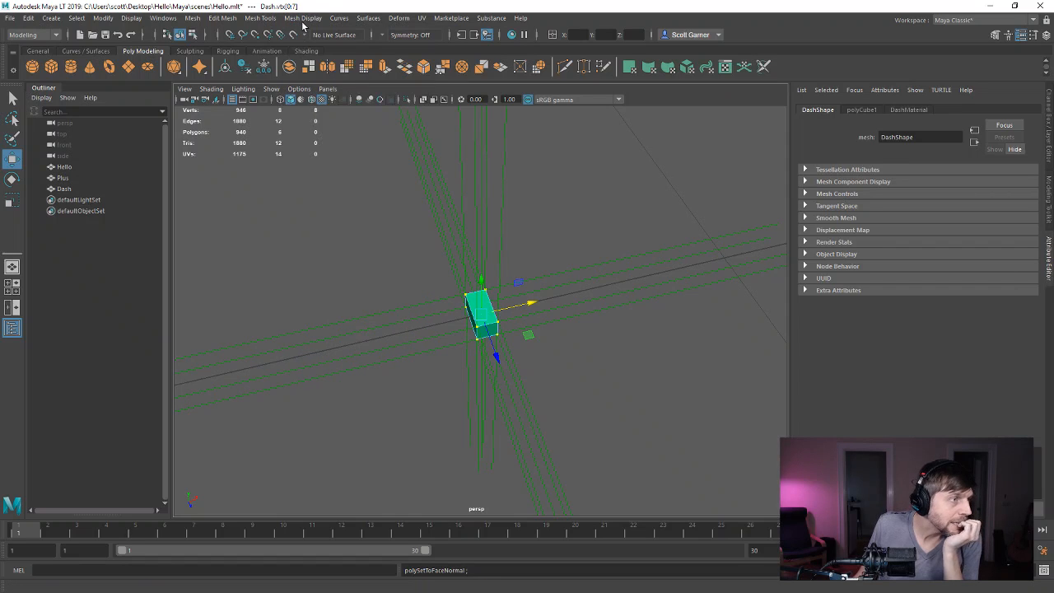
Activate the Vertex Normal Edit Tool on the selected Dash vertices, check its rotate axis settings and close them.
left_click(303, 20)
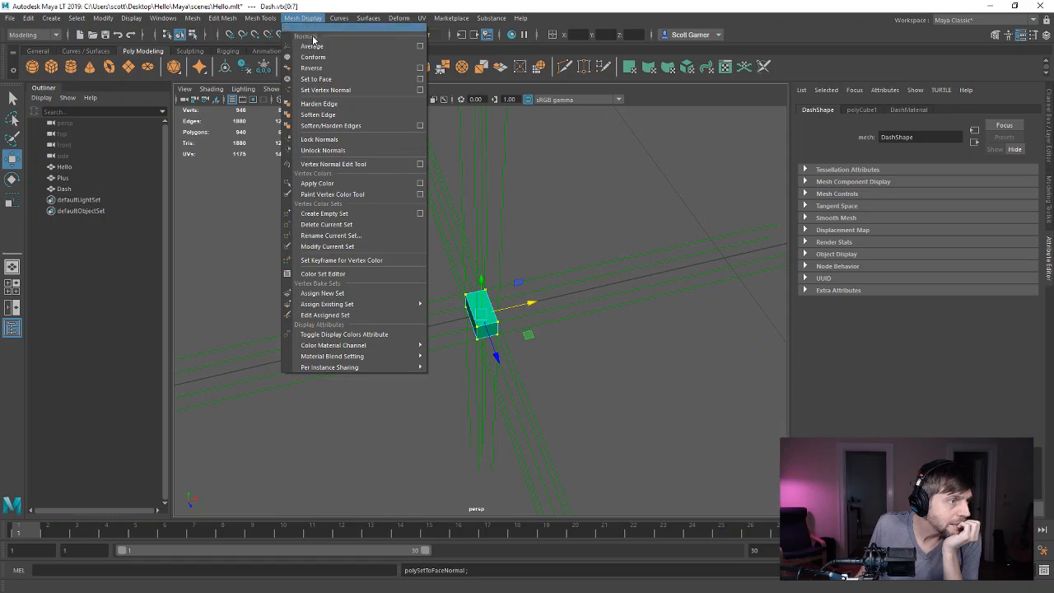
left_click(420, 165)
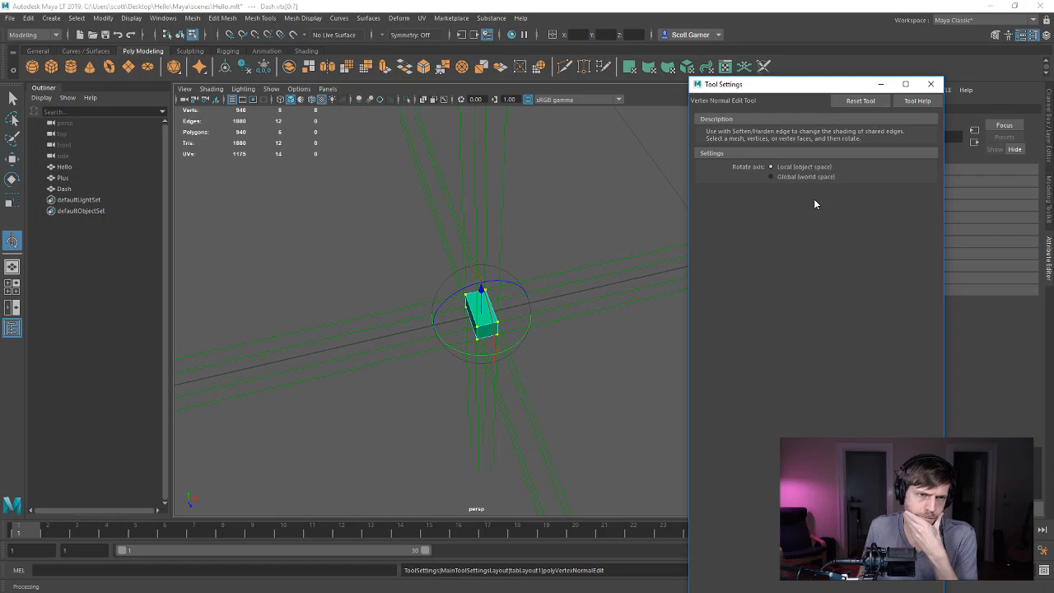
left_click(931, 83)
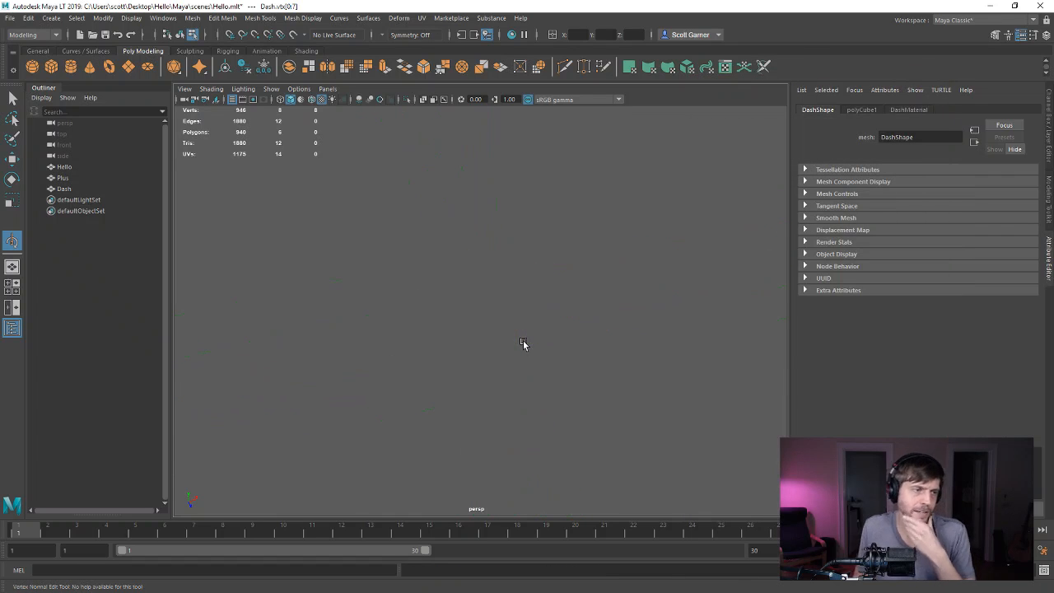
Inspect the normal manipulator on a single upper corner vertex of the Dash cube and reselect all of the cube's vertices.
mouse_move(529, 346)
left_mouse_down("alt")
mouse_move(558, 346)
mouse_move(540, 356)
left_mouse_up("alt")
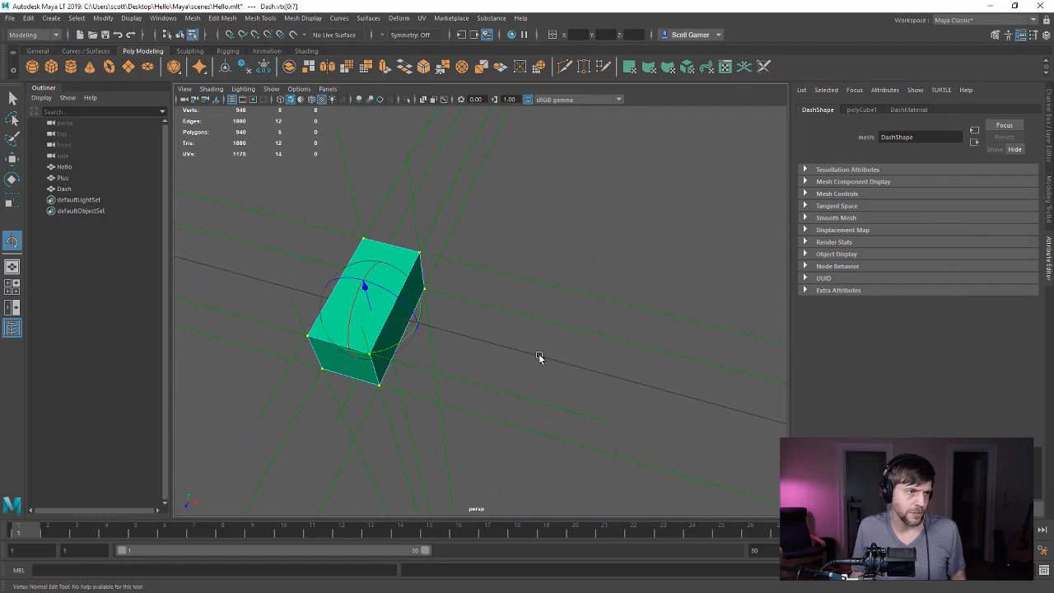
left_click(426, 263)
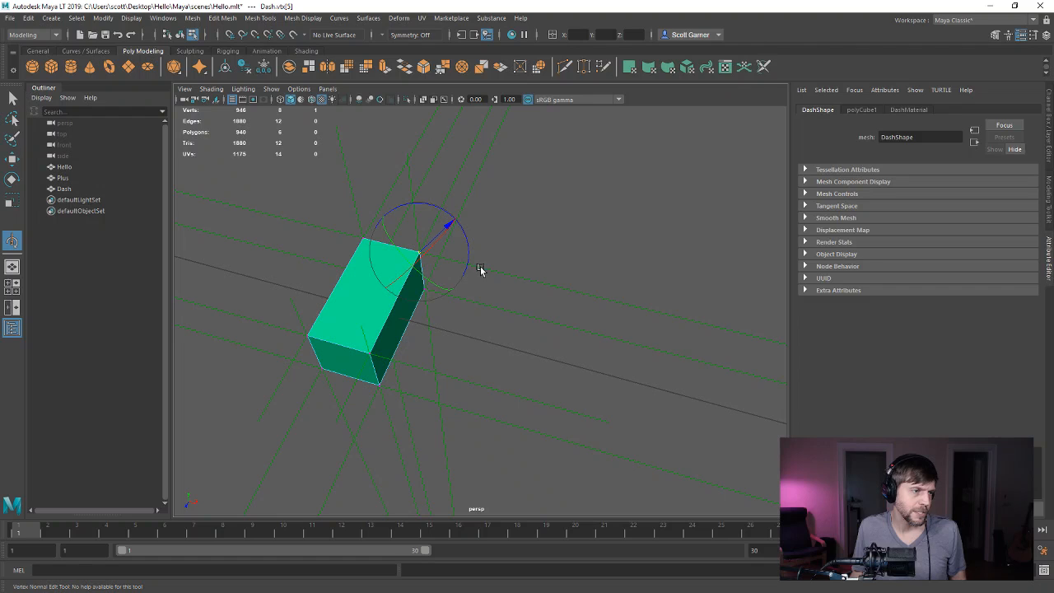
left_click_drag(536, 206, 253, 409)
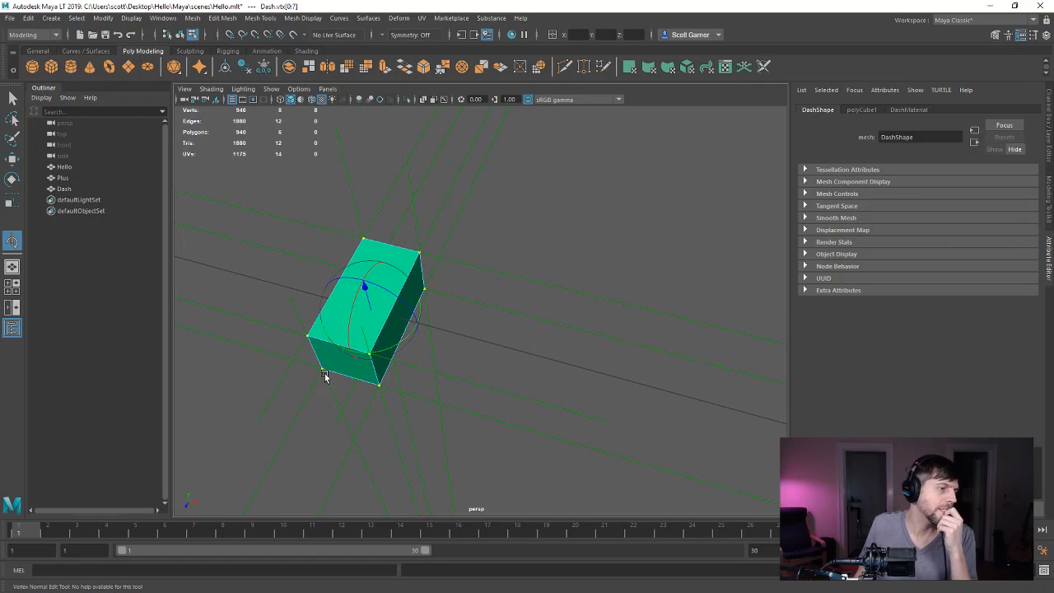
Try moving a single upper corner vertex of the Dash cube downward, undo the move and clear the selection.
left_click(419, 252)
key("w")
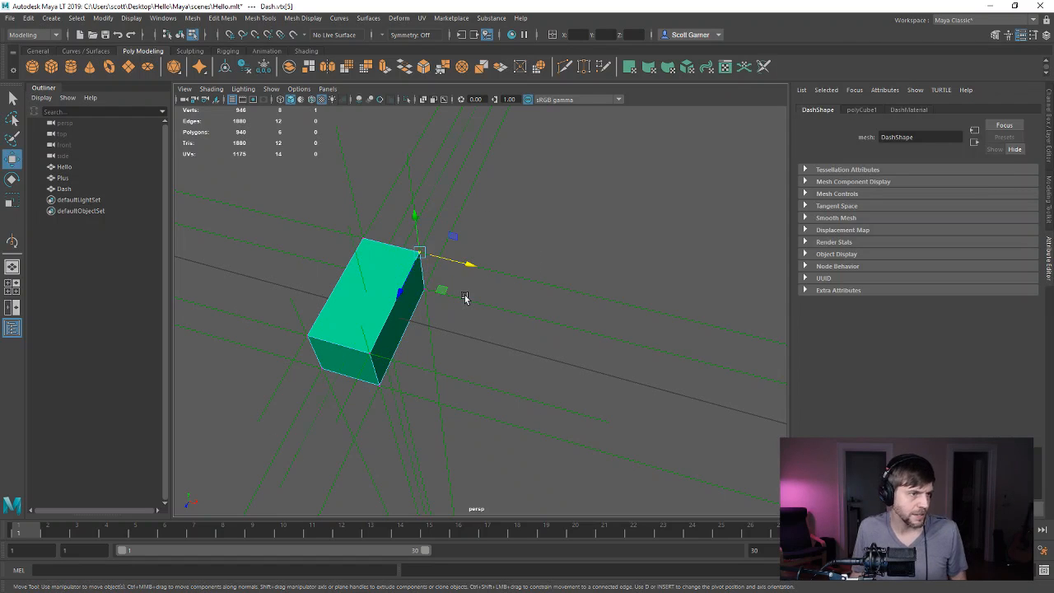
left_click_drag(416, 220, 422, 261)
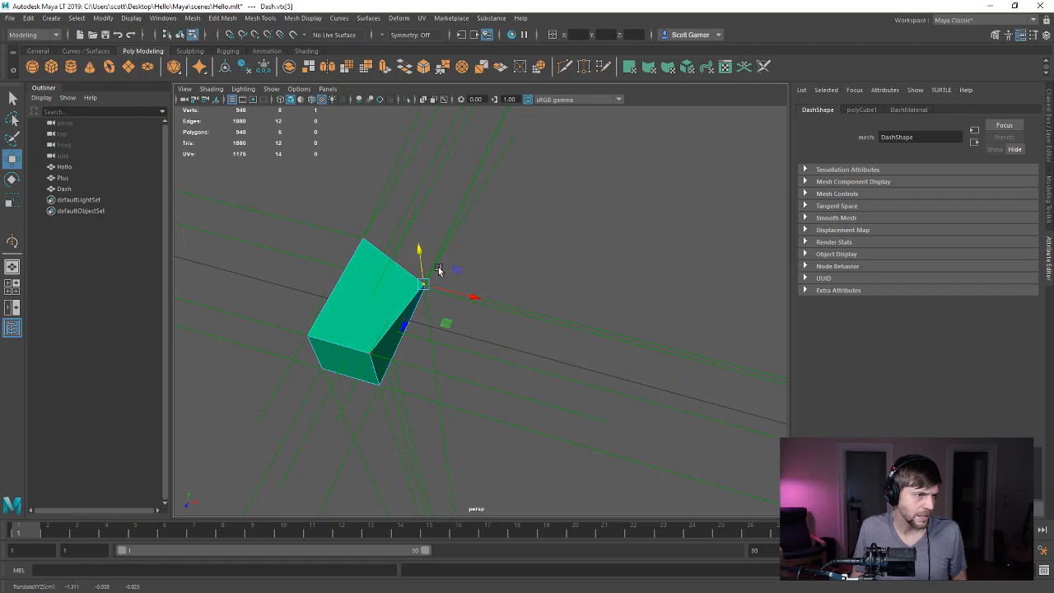
key("ctrl+z")
left_click(484, 234)
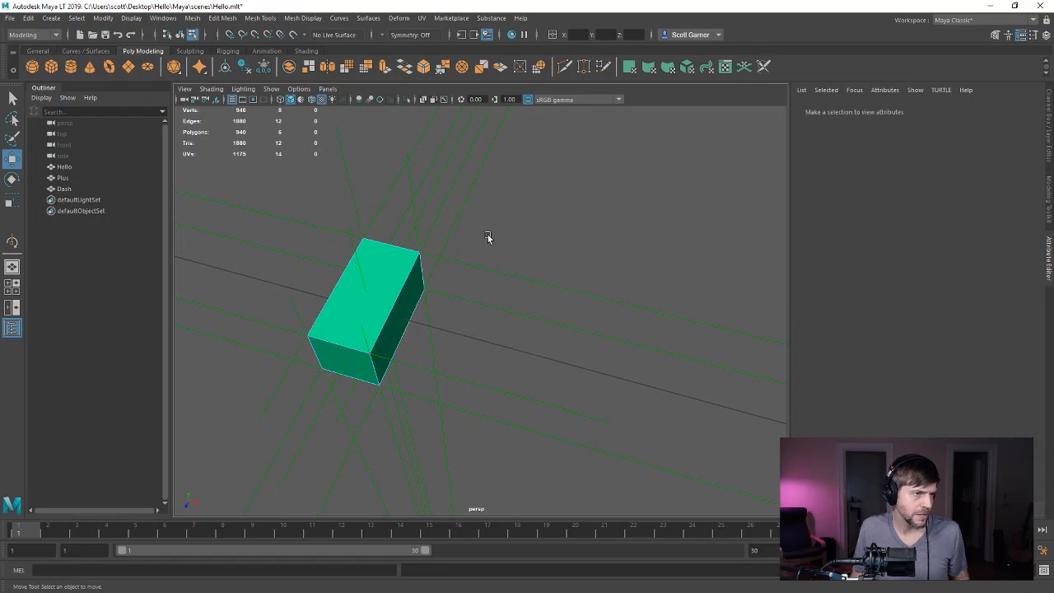
Average the normals of the two upper back corner vertices of the Dash cube, one vertex at a time.
left_click(410, 248)
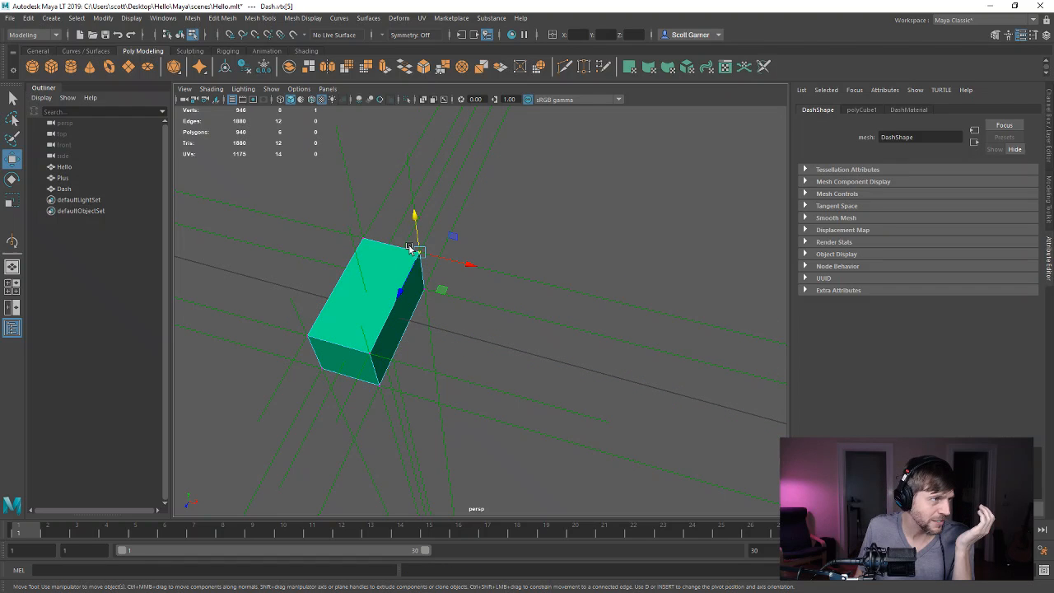
left_click(483, 238)
left_click_drag(441, 236, 412, 260)
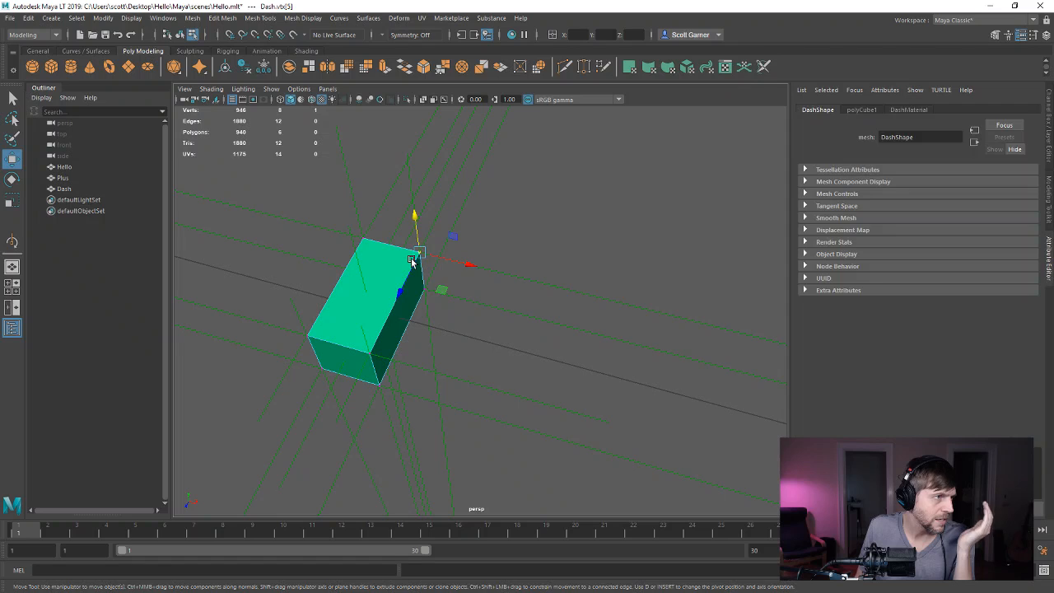
left_click(304, 18)
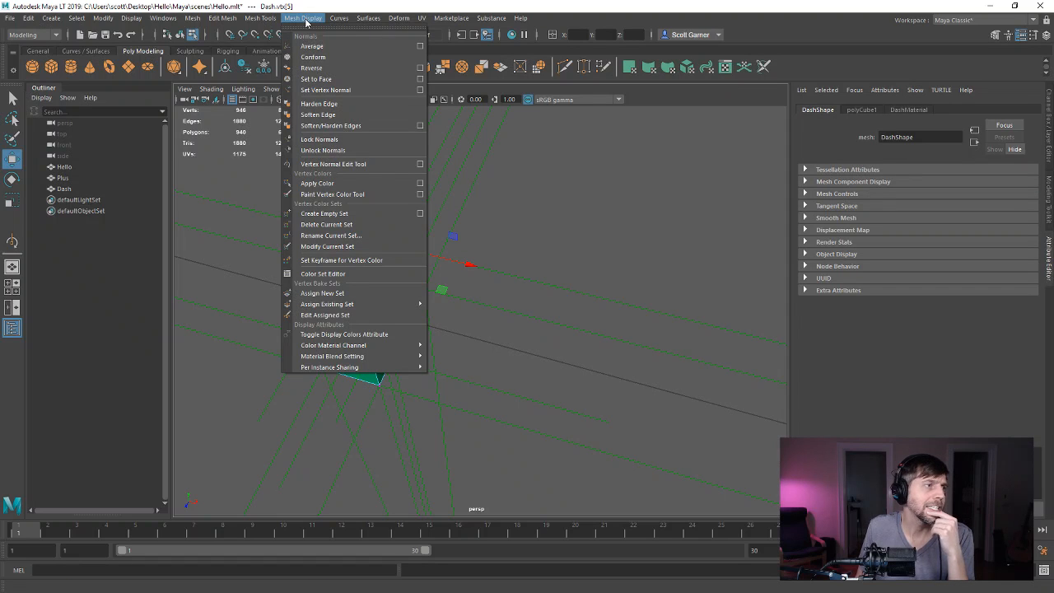
left_click(318, 47)
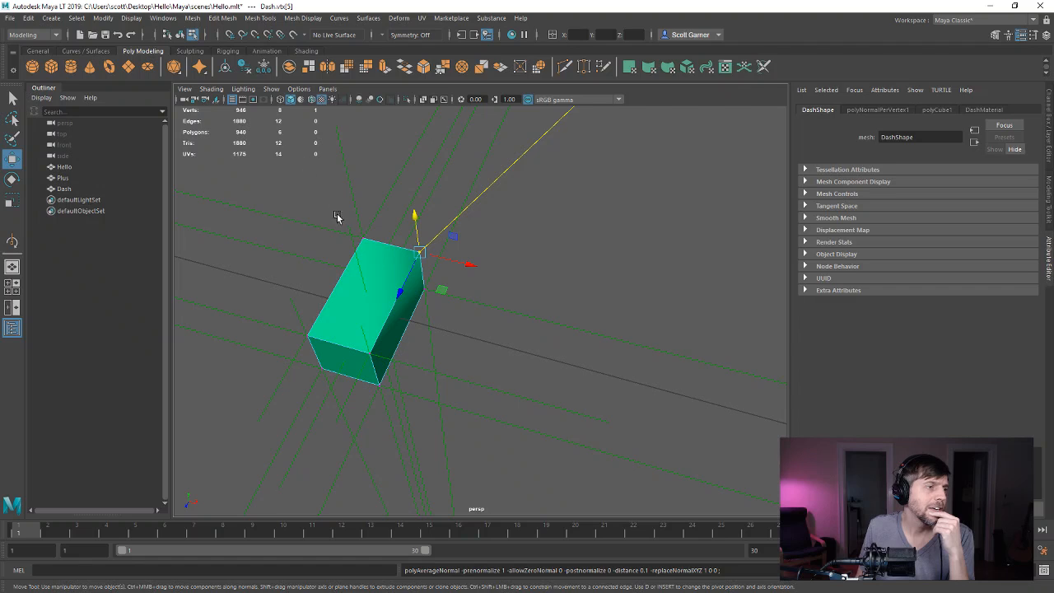
left_click(362, 239)
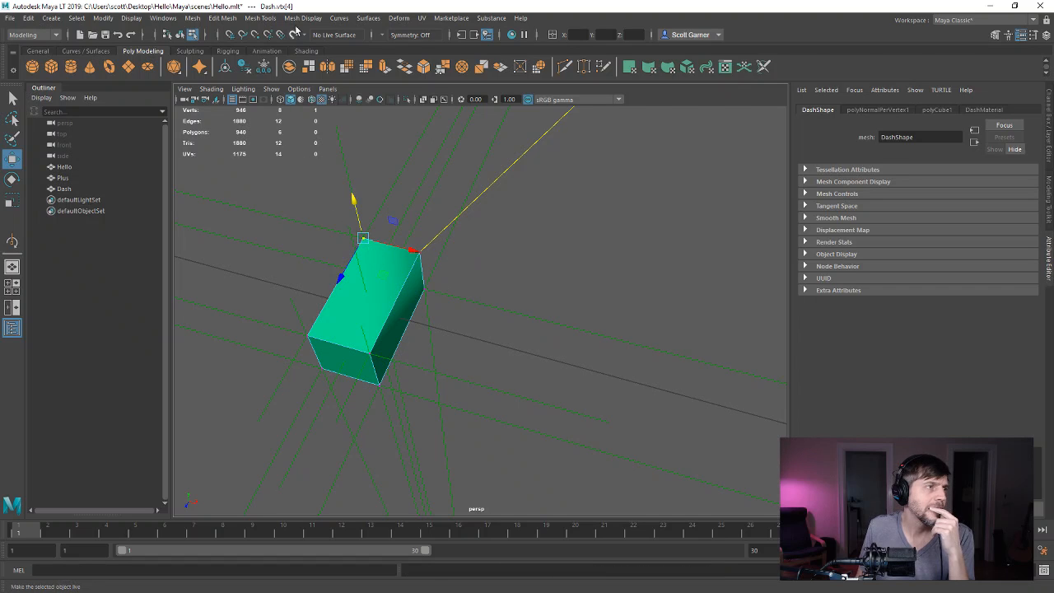
left_click(299, 20)
left_click(316, 47)
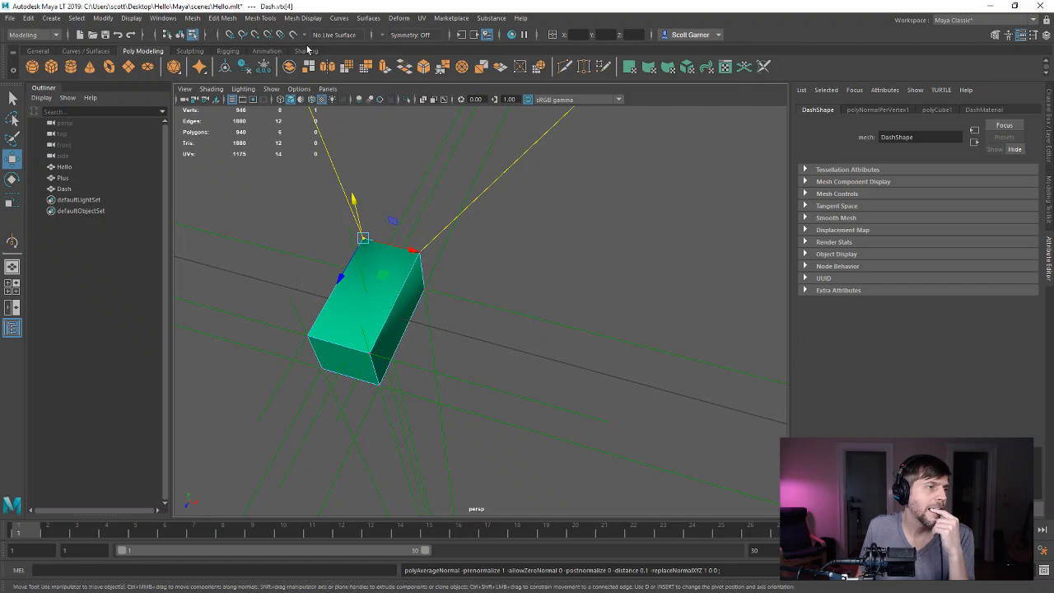
Average the normals of the two upper front corner vertices of the Dash cube, one vertex at a time.
left_click(271, 343)
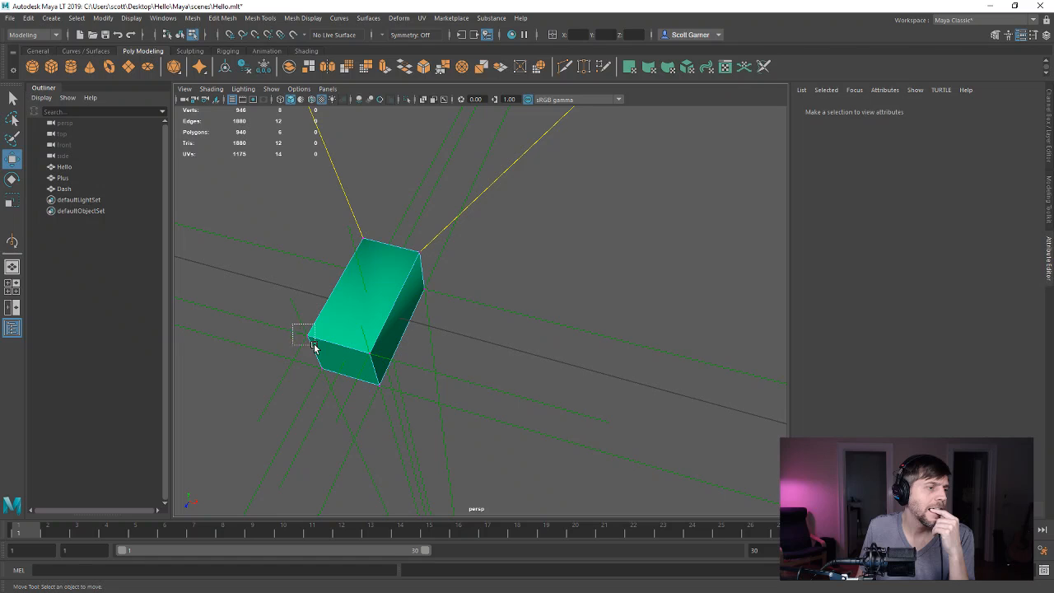
left_click(306, 335)
left_click(299, 18)
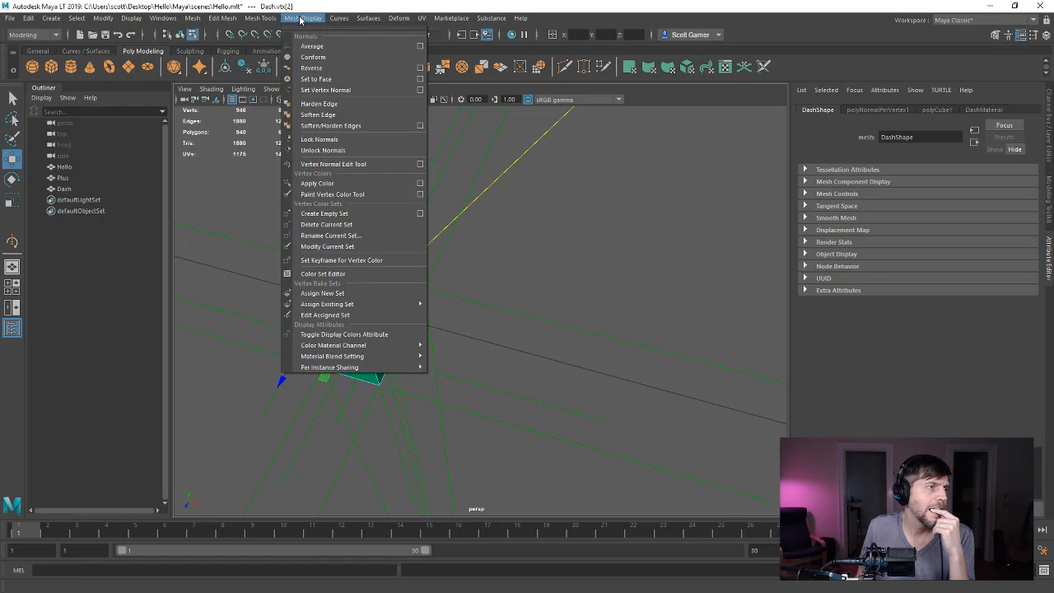
left_click(317, 69)
left_click(468, 232)
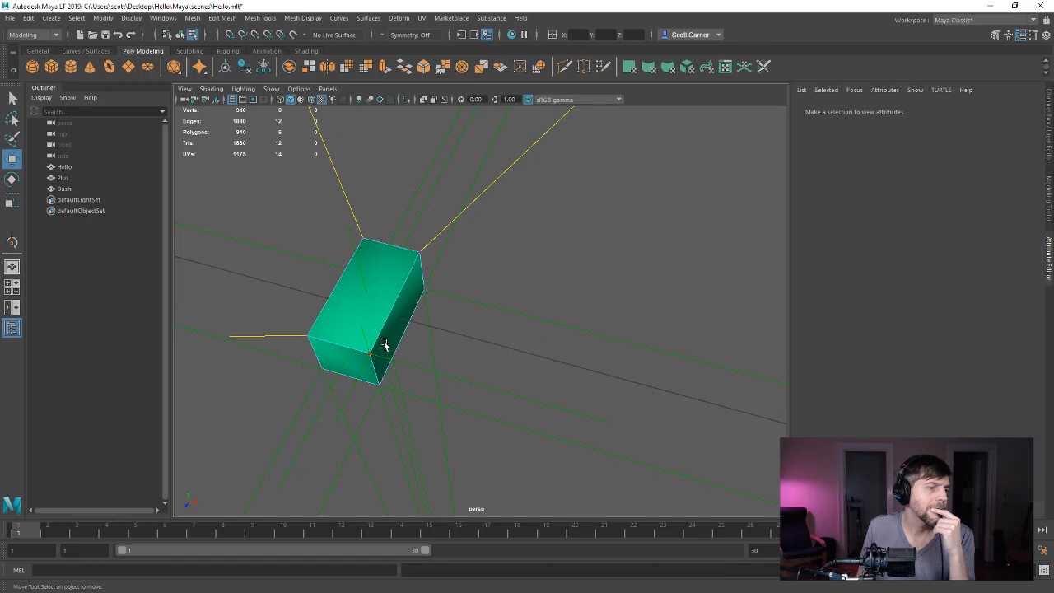
left_click_drag(382, 344, 363, 359)
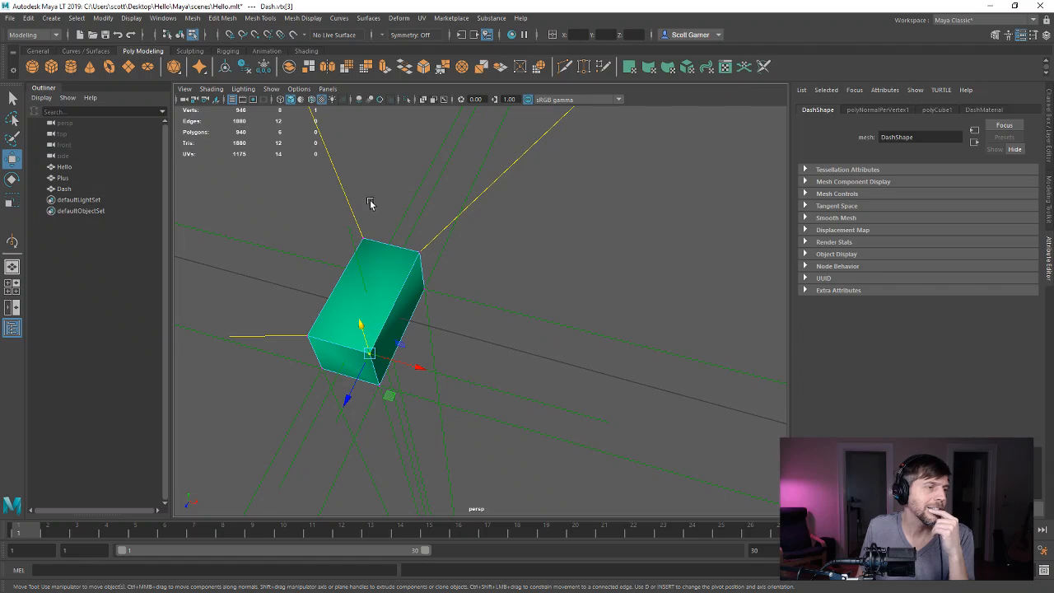
left_click(301, 18)
left_click(315, 69)
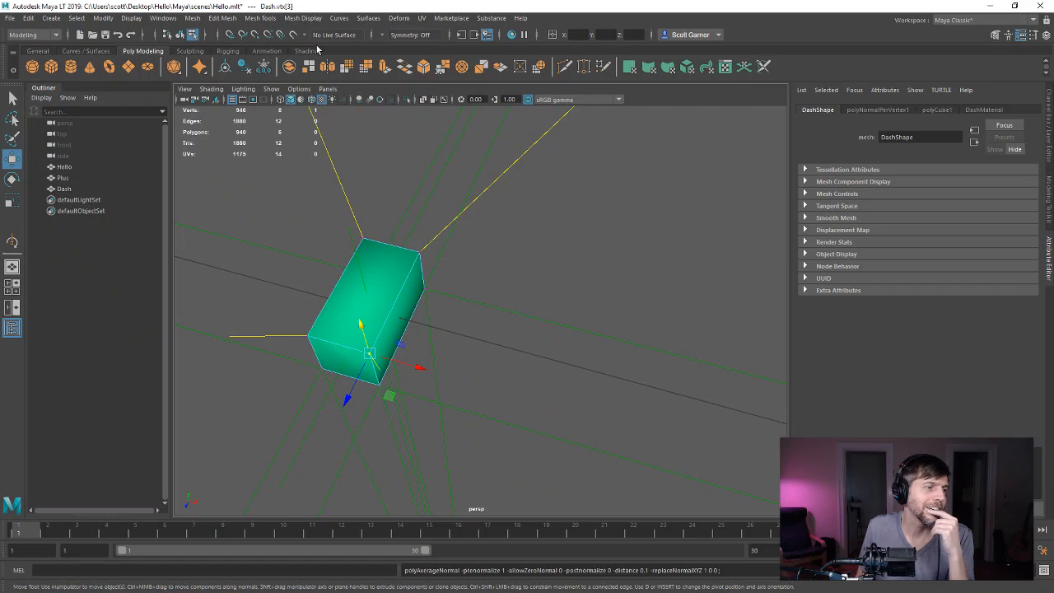
left_click(492, 281)
Average the normals of the Dash cube's lower corner vertices one by one, leaving the last corner unprocessed.
left_click_drag(478, 349, 452, 326, "alt")
left_click(389, 250)
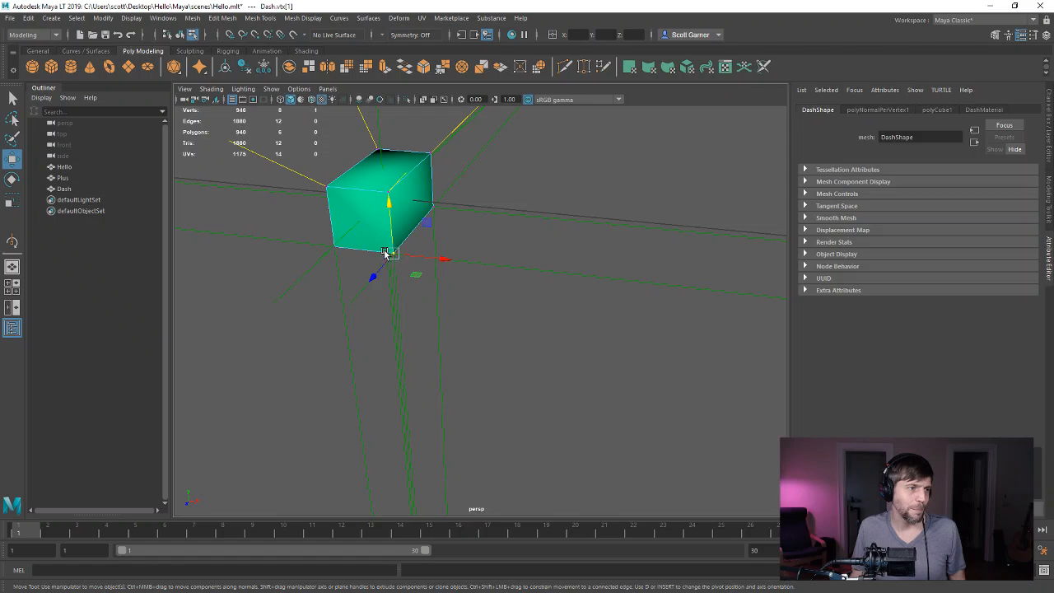
left_click(301, 18)
left_click(311, 46)
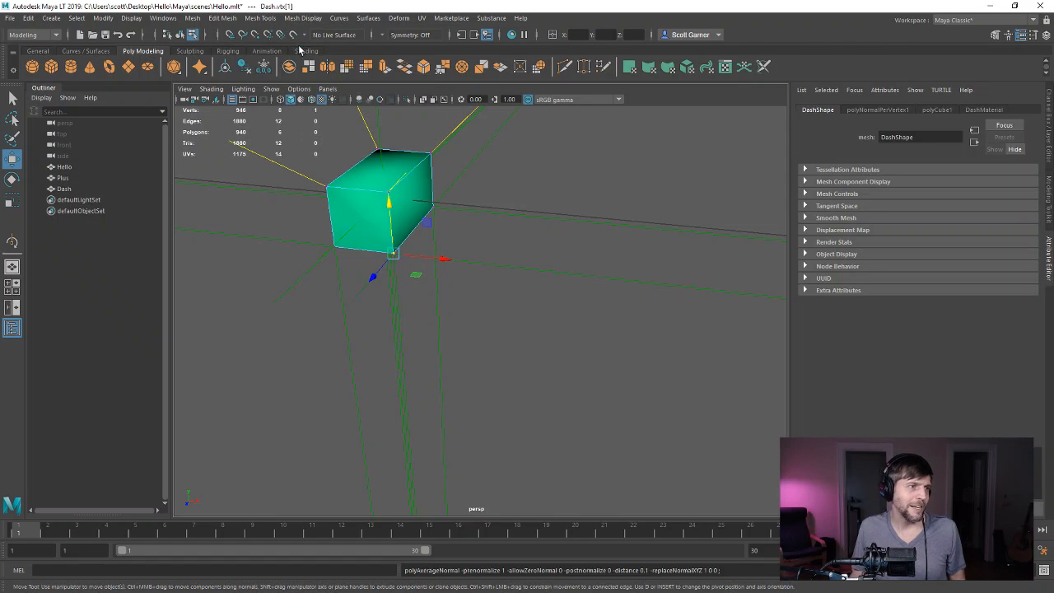
left_click_drag(301, 234, 487, 320)
left_click(301, 18)
left_click(307, 42)
left_click(394, 273)
left_click(293, 18)
left_click(312, 46)
left_click_drag(409, 269, 356, 231)
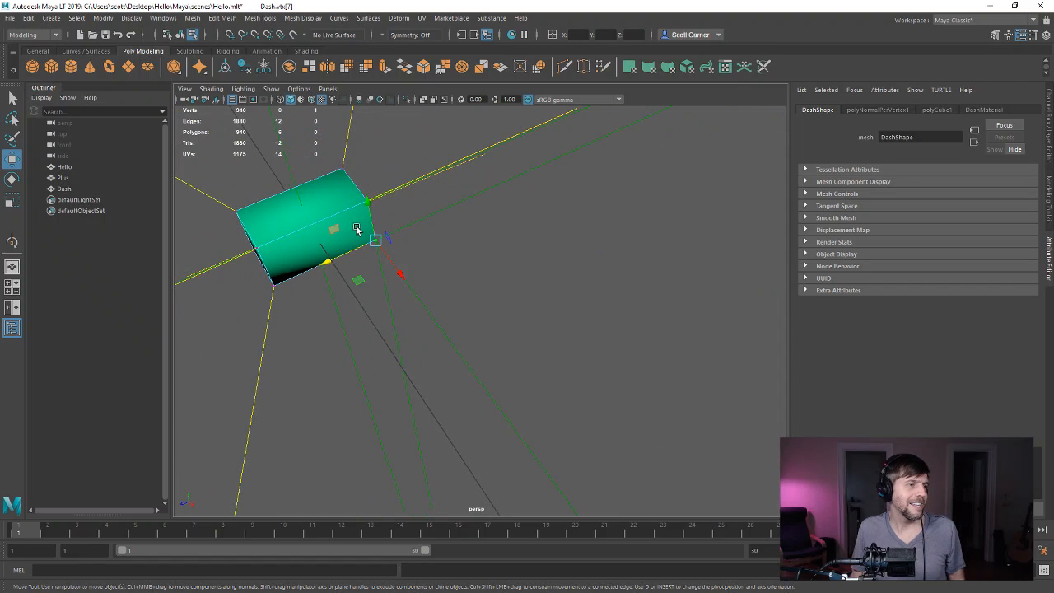
left_click(293, 19)
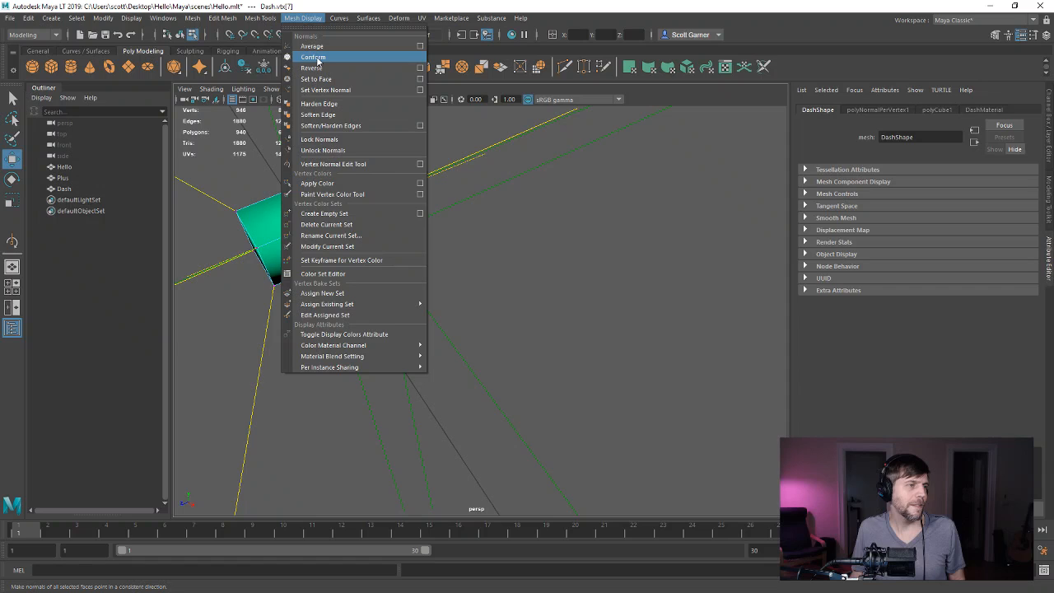
left_click(510, 247)
left_click(502, 242)
Undo all the normal averaging applied to the Dash cube's corner vertices.
key("ctrl+z")
key("ctrl+z")
key("ctrl+z")
key("ctrl+z")
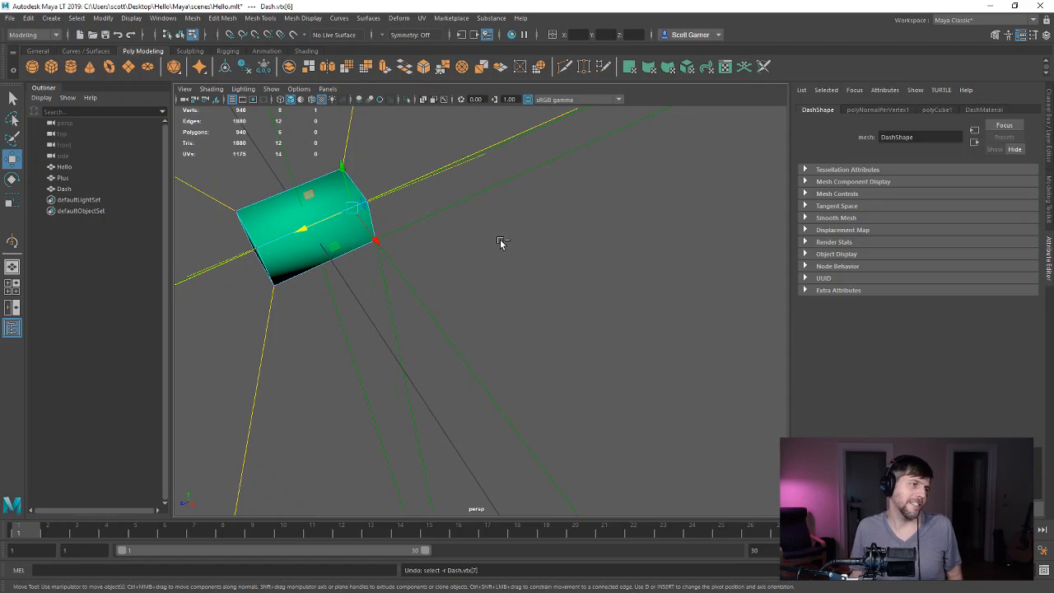
key("ctrl+z")
key("ctrl+z")
key("ctrl+z")
key("ctrl+z")
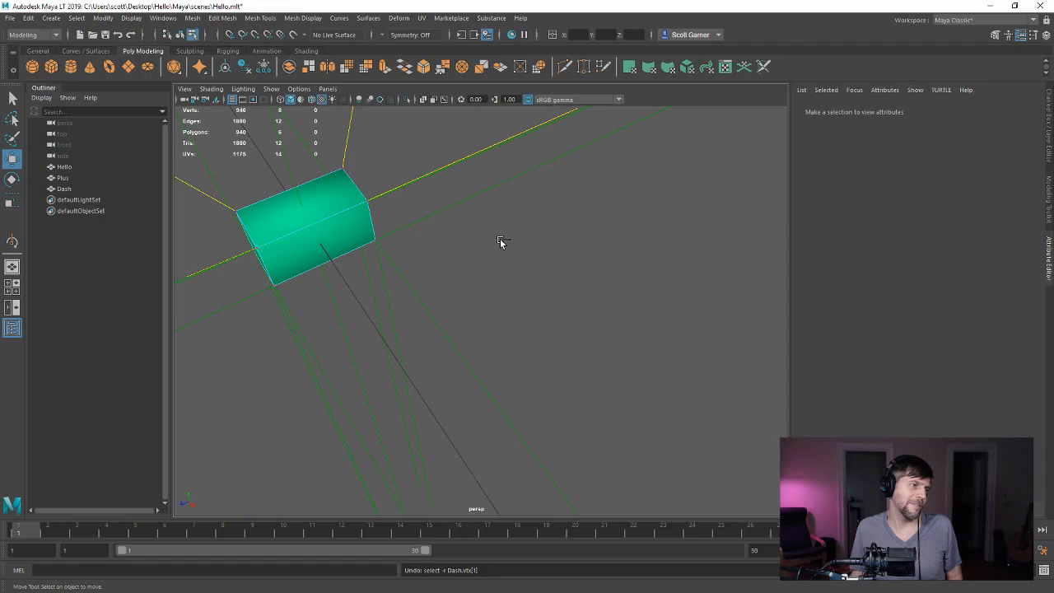
mouse_move(379, 241)
left_mouse_down("alt")
mouse_move(449, 219)
mouse_move(501, 255)
left_mouse_up("alt")
key("ctrl+z")
key("ctrl+z")
key("ctrl+z")
key("ctrl+z")
key("ctrl+z")
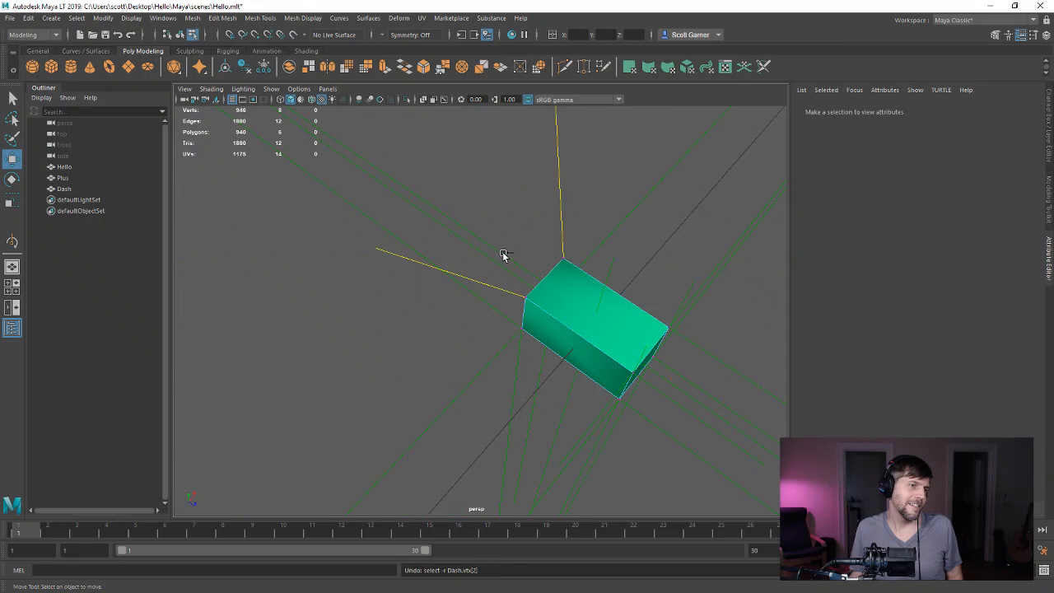
key("ctrl+z")
key("ctrl+z")
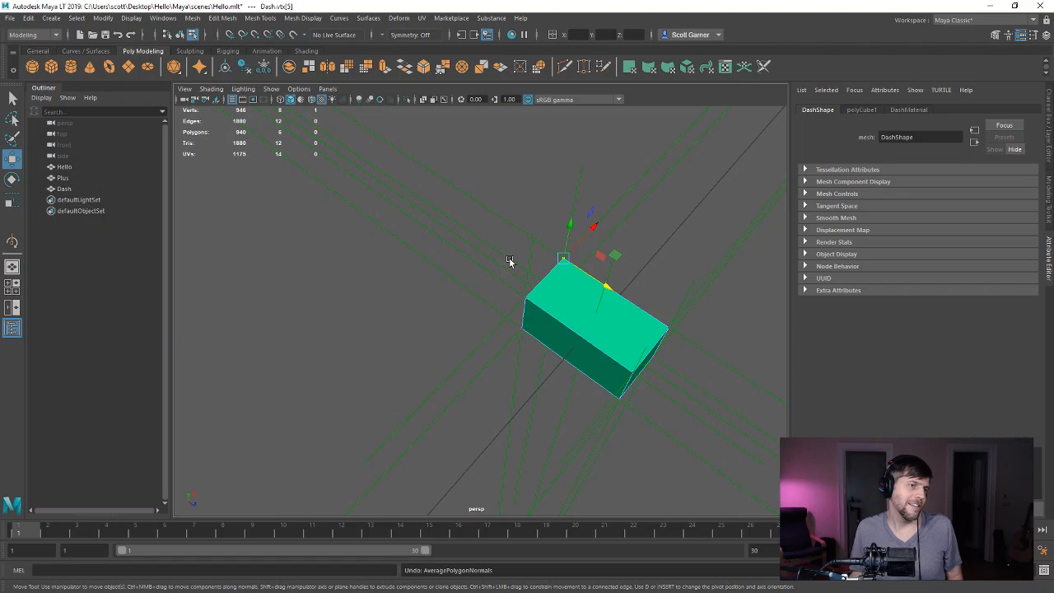
Bevel all edges of the Dash cube with a fraction of 0.1 and inspect the result from several angles.
left_click_drag(508, 264, 418, 253, "alt")
right_click_drag(412, 255, 403, 232)
left_click_drag(254, 360, 472, 254)
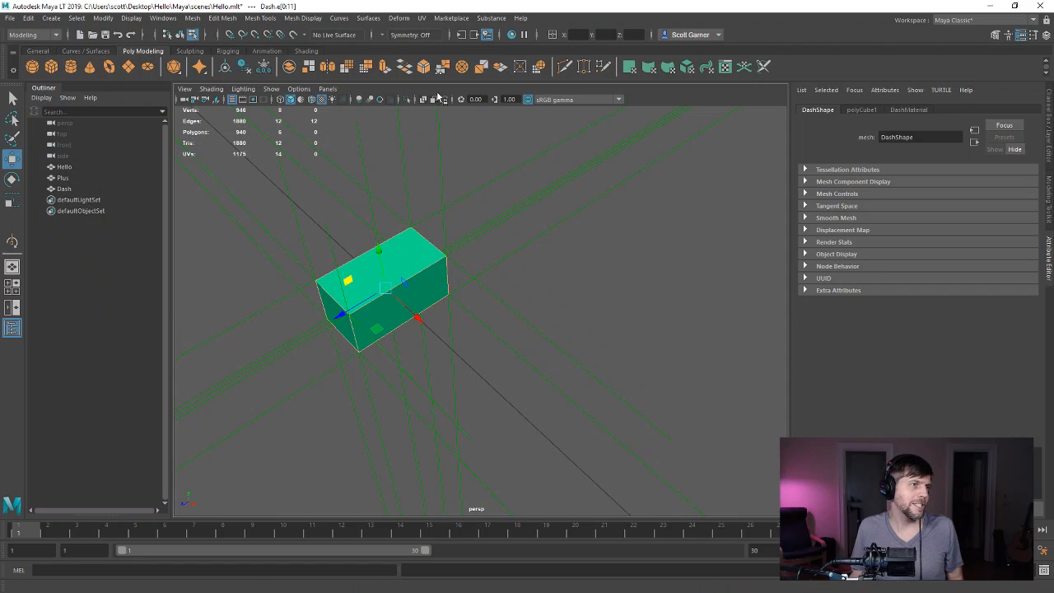
key("ctrl+b")
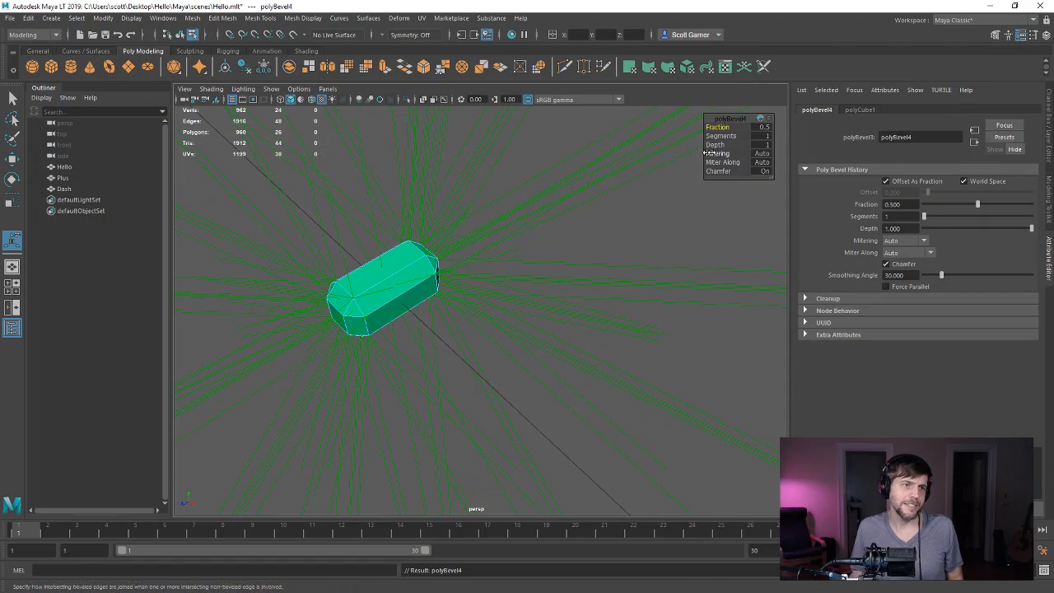
left_click_drag(723, 125, 717, 126)
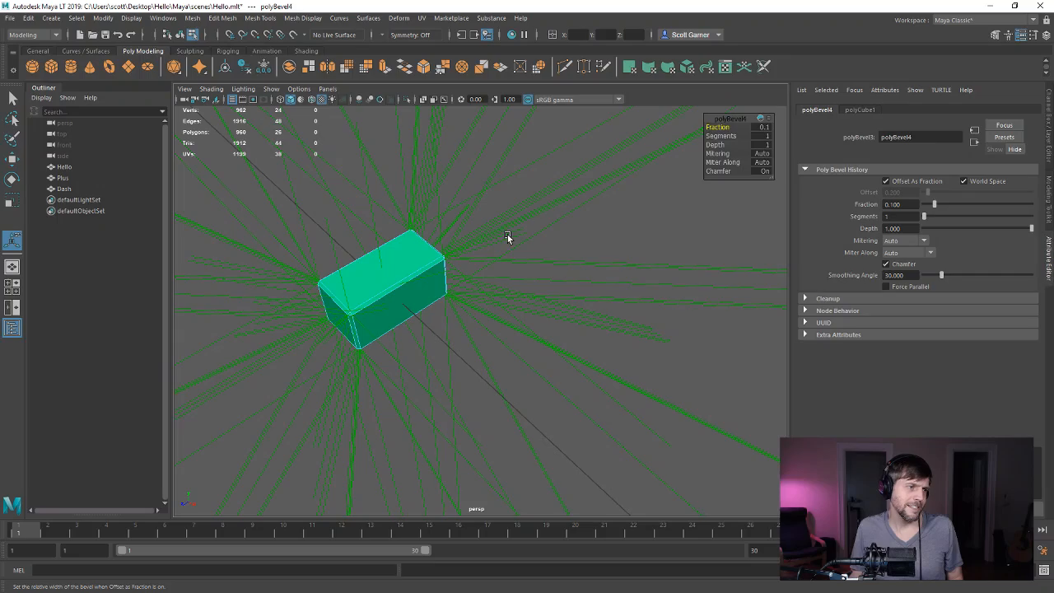
mouse_move(381, 245)
left_mouse_down("alt")
mouse_move(419, 217)
mouse_move(362, 228)
mouse_move(400, 252)
mouse_move(452, 240)
mouse_move(515, 195)
mouse_move(447, 158)
mouse_move(382, 207)
mouse_move(388, 258)
left_mouse_up("alt")
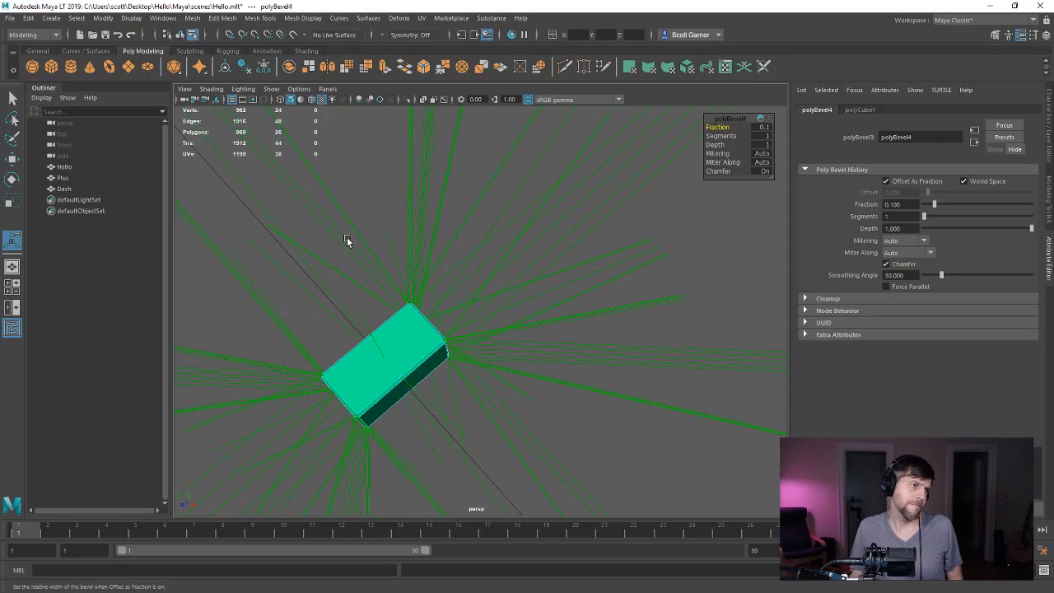
left_click_drag(376, 233, 414, 254, "alt")
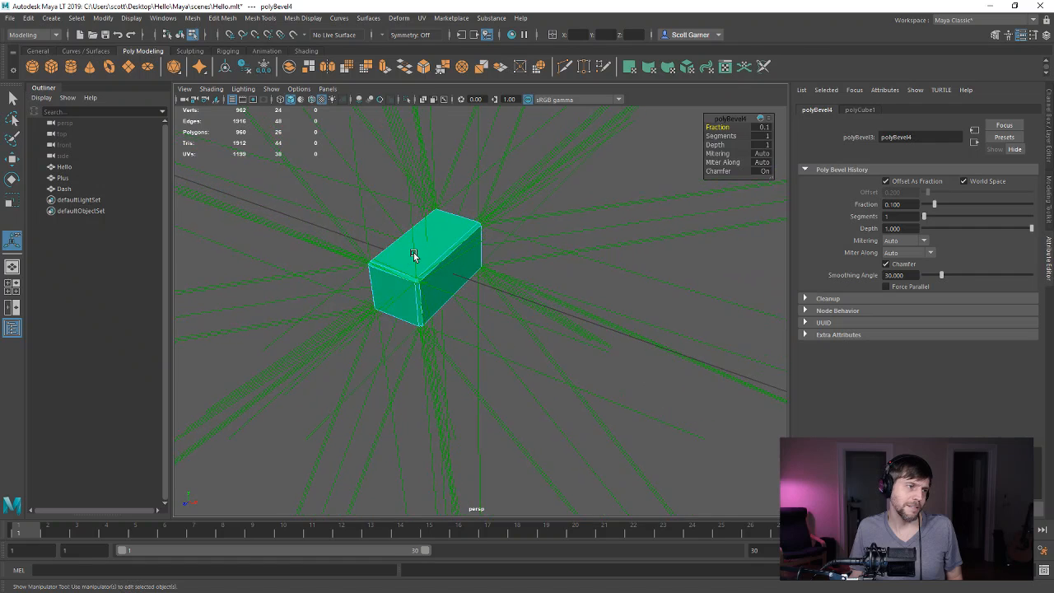
scroll(414, 255, "up", 5)
scroll(414, 255, "down", 8)
scroll(414, 254, "up", 3)
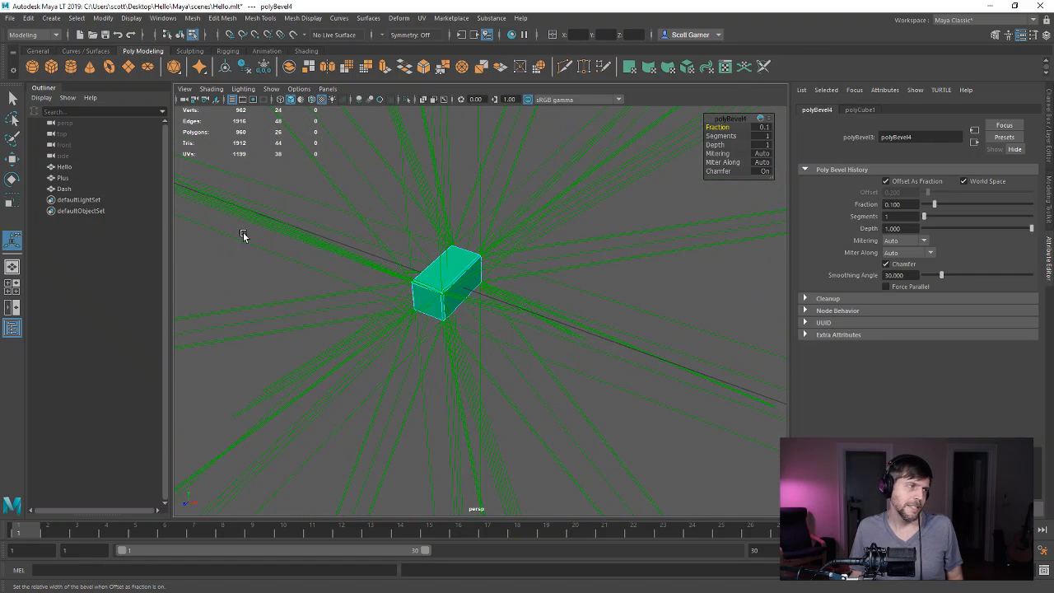
Select the whole Dash object and send only that selection to Unity.
left_click(13, 98)
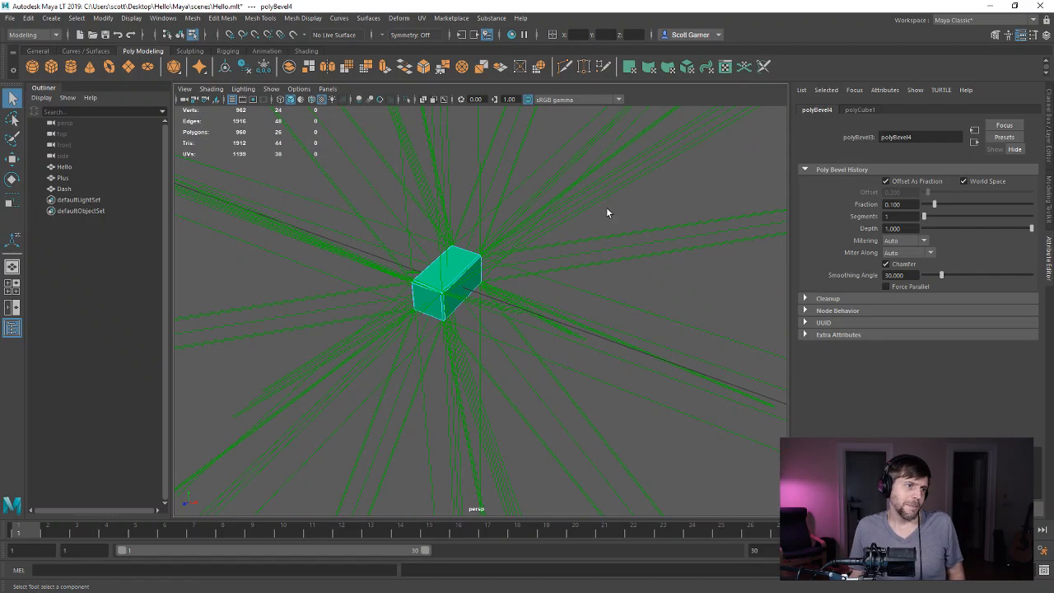
left_click_drag(606, 206, 397, 395)
left_click(66, 189)
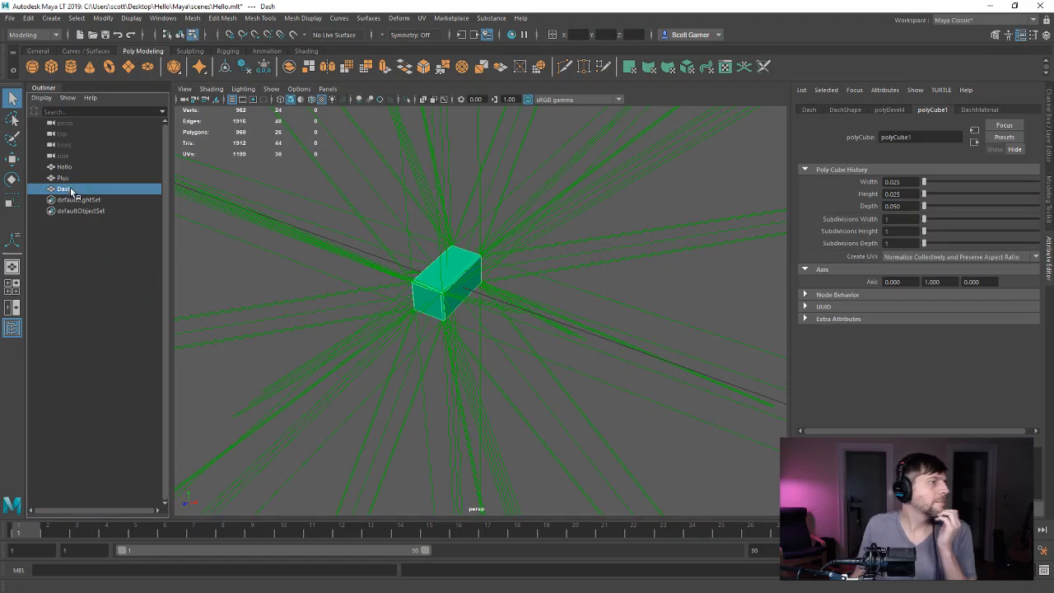
left_click(9, 17)
mouse_move(66, 180)
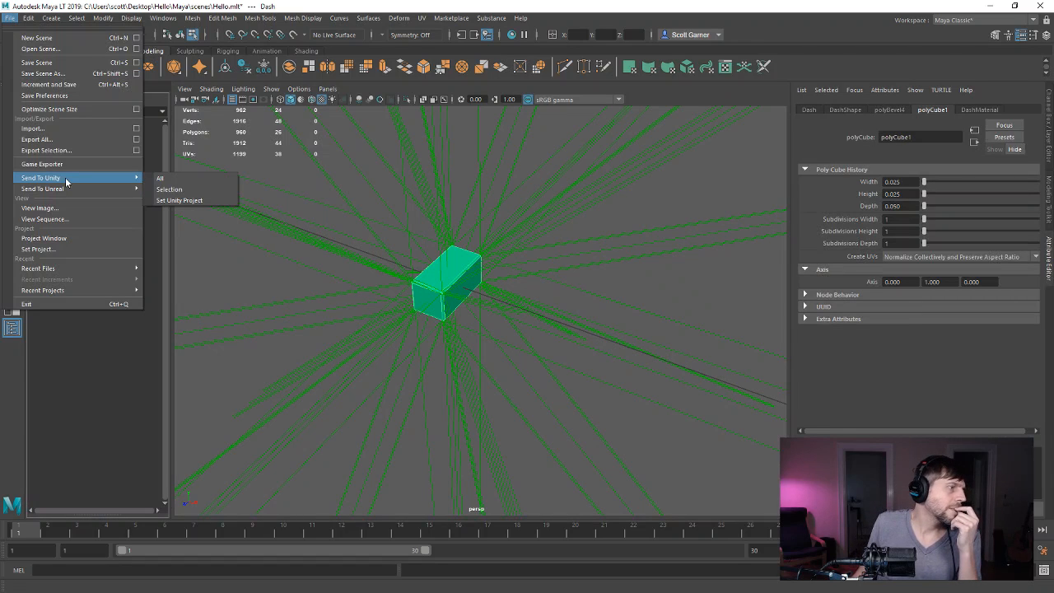
left_click(168, 189)
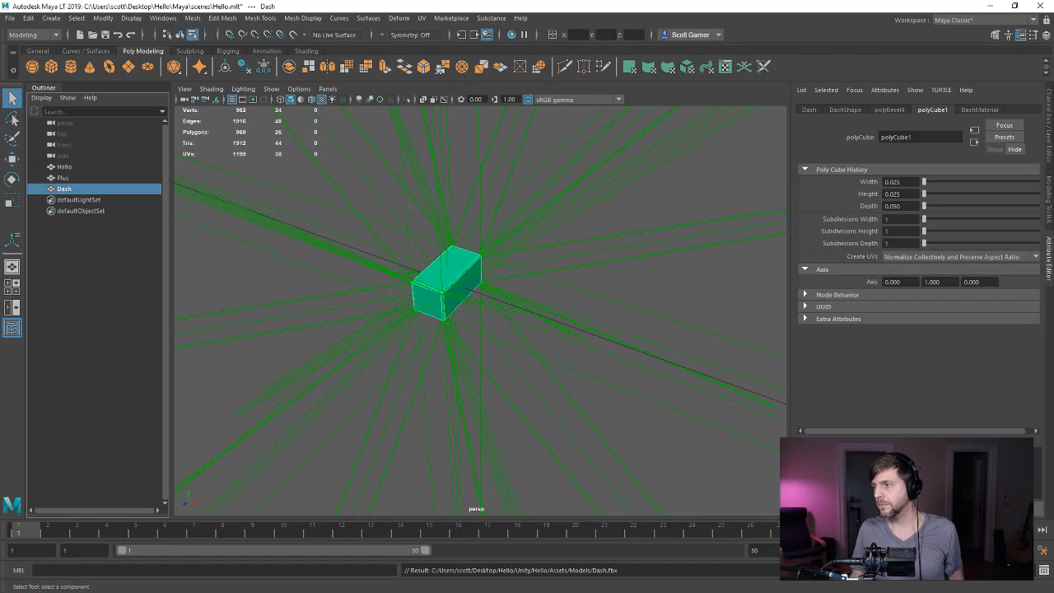
Switch to Unity, open the Curvy Generator's node graph, select its Create Mesh module and shrink the graph window to uncover the scene.
key("alt+Tab")
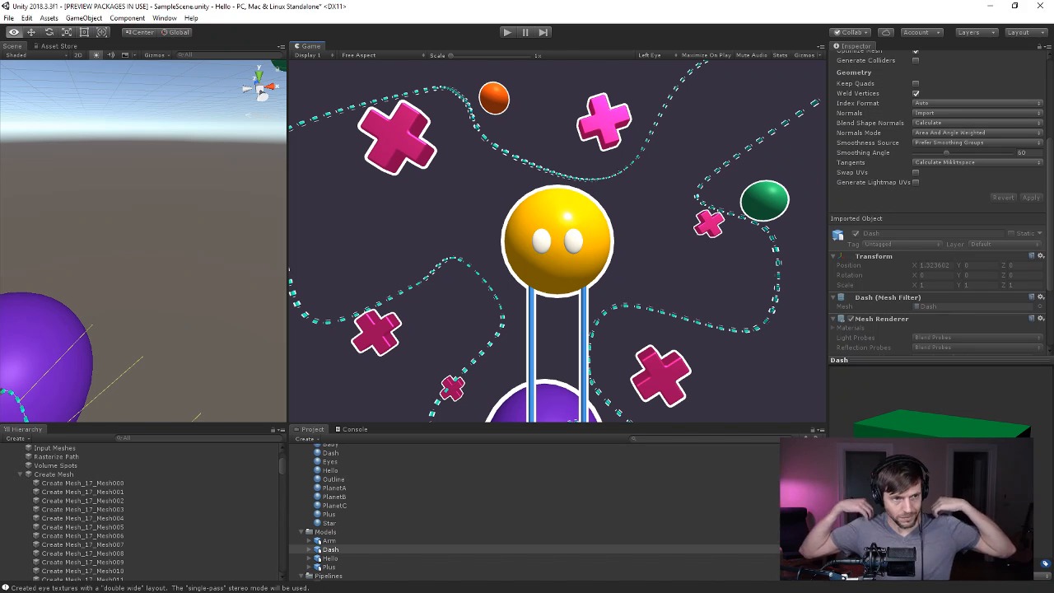
left_click(331, 548)
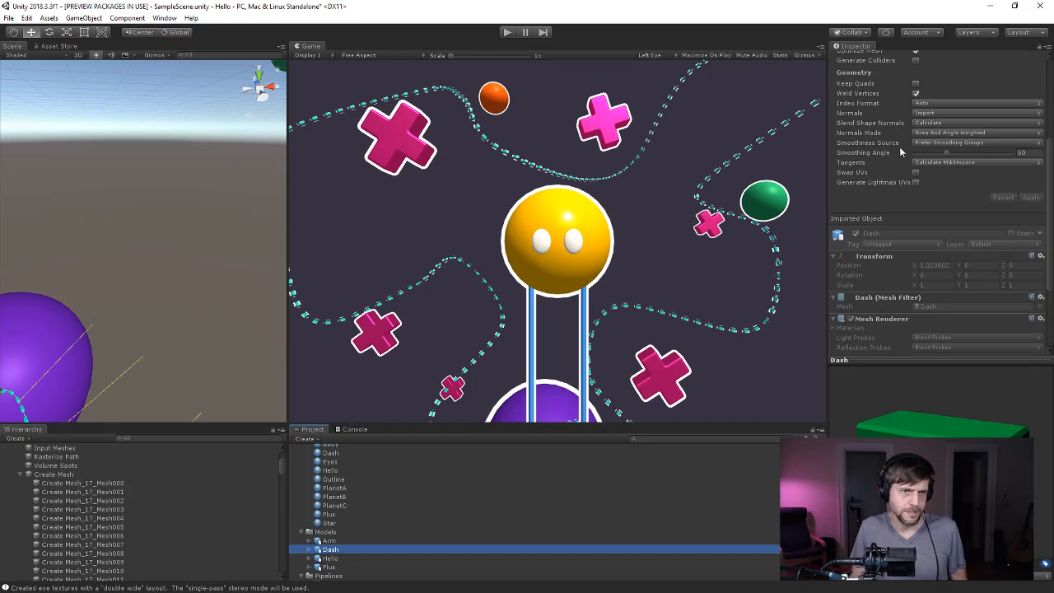
left_click(56, 474)
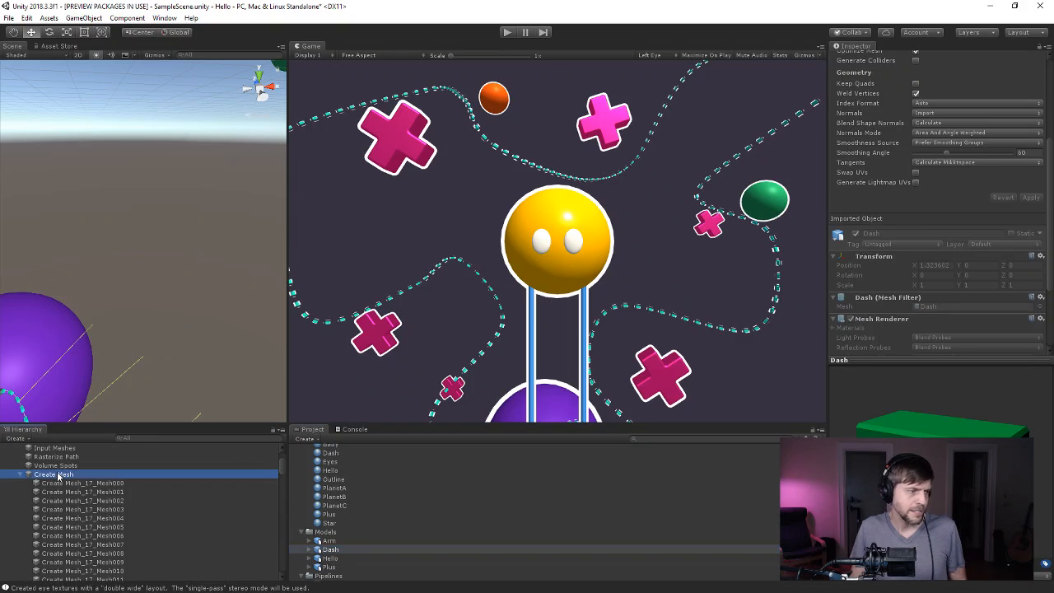
scroll(38, 515, "up", 4)
left_click(45, 524)
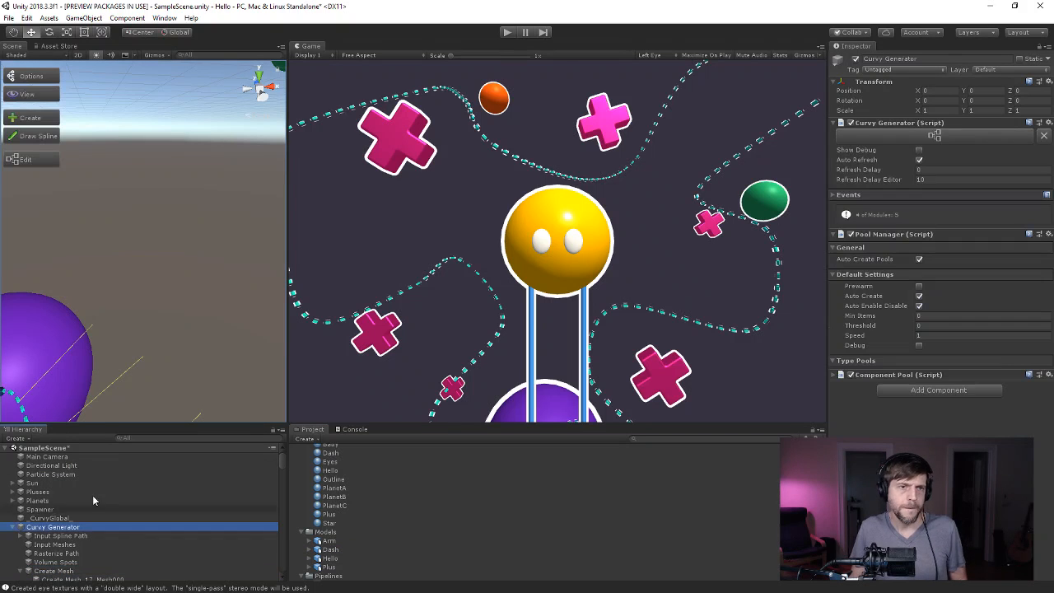
left_click(871, 148)
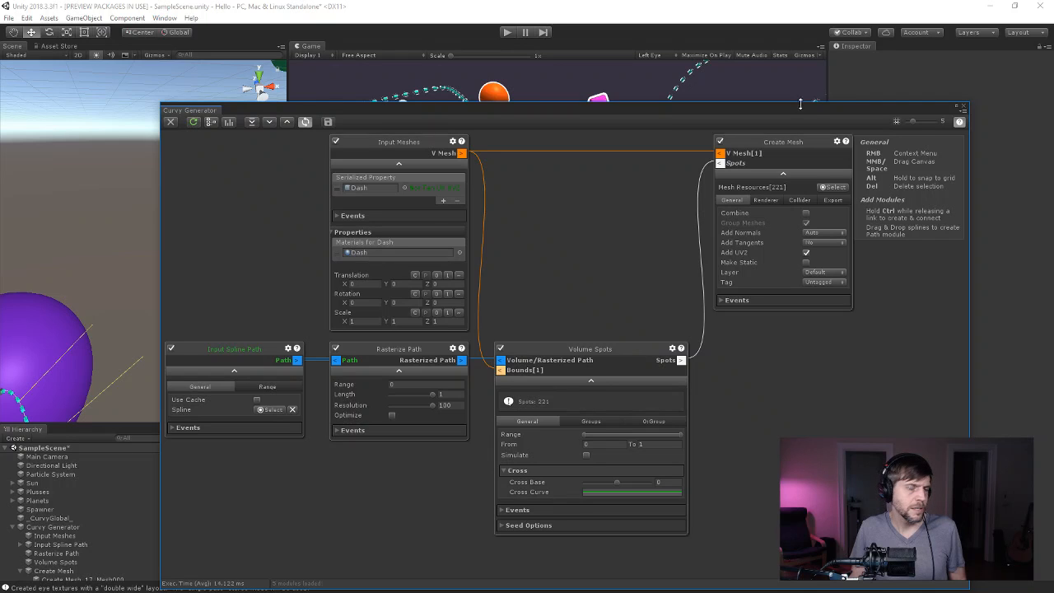
left_click(826, 265)
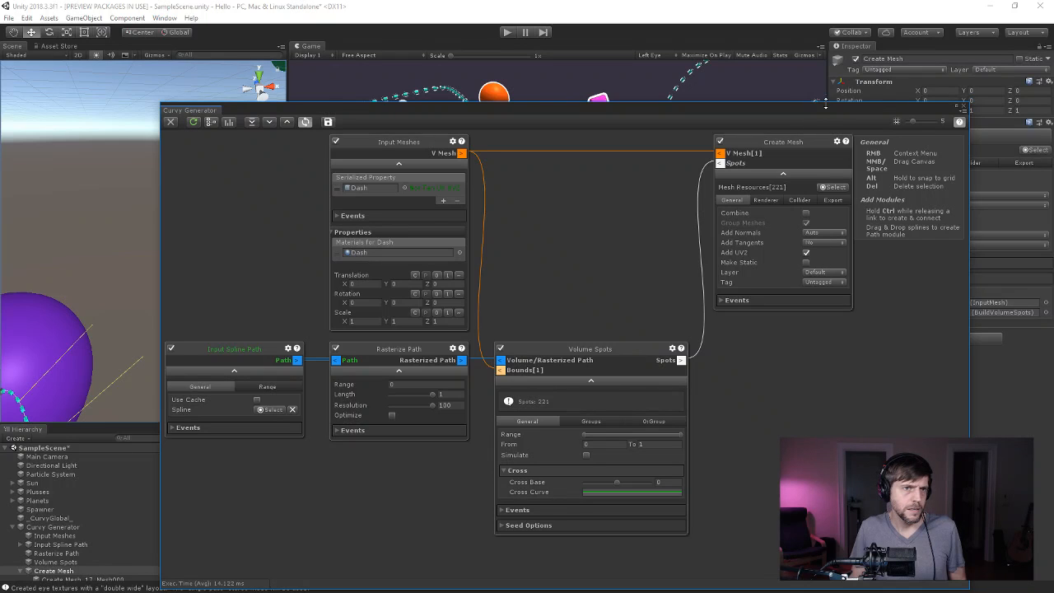
left_click_drag(826, 103, 844, 437)
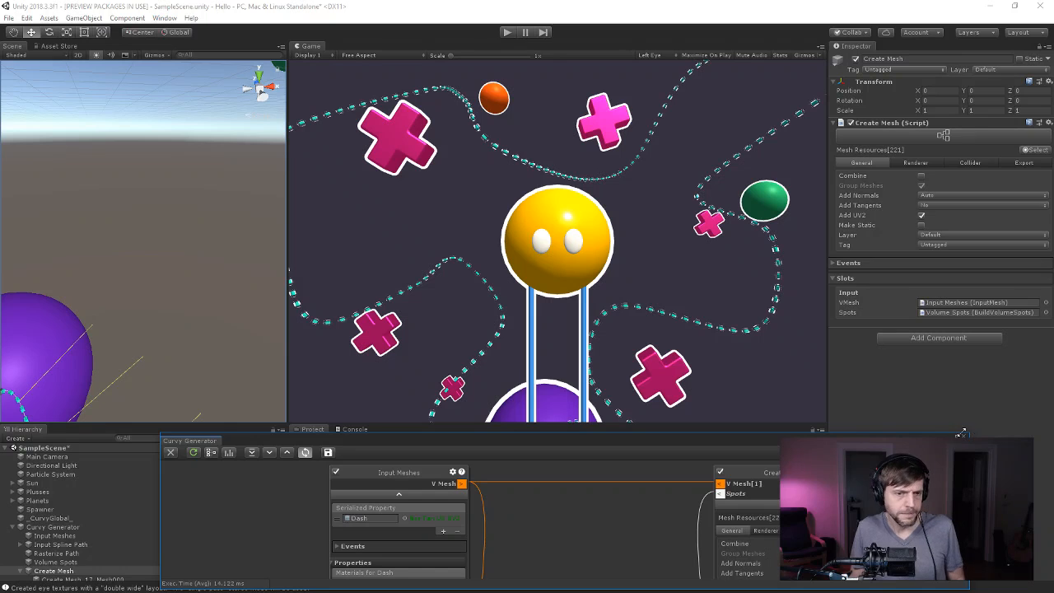
Frame one of the generated dash meshes in the scene and examine its beveled edges from another angle.
middle_click_drag(148, 326, 226, 278)
scroll(225, 278, "down", 3)
scroll(224, 278, "up", 2)
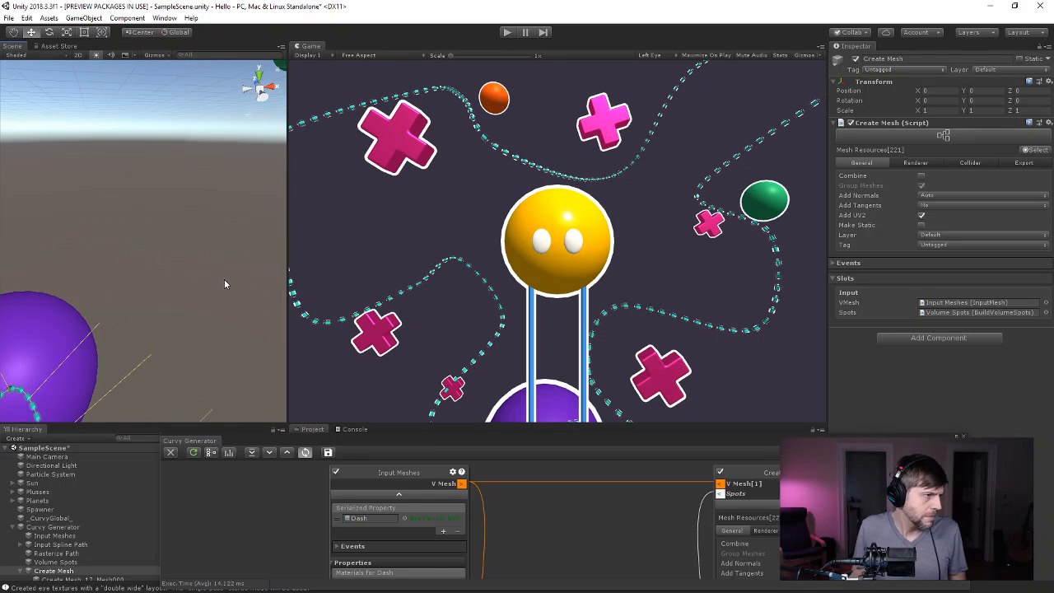
scroll(224, 278, "down", 1)
left_click(213, 233)
key("f")
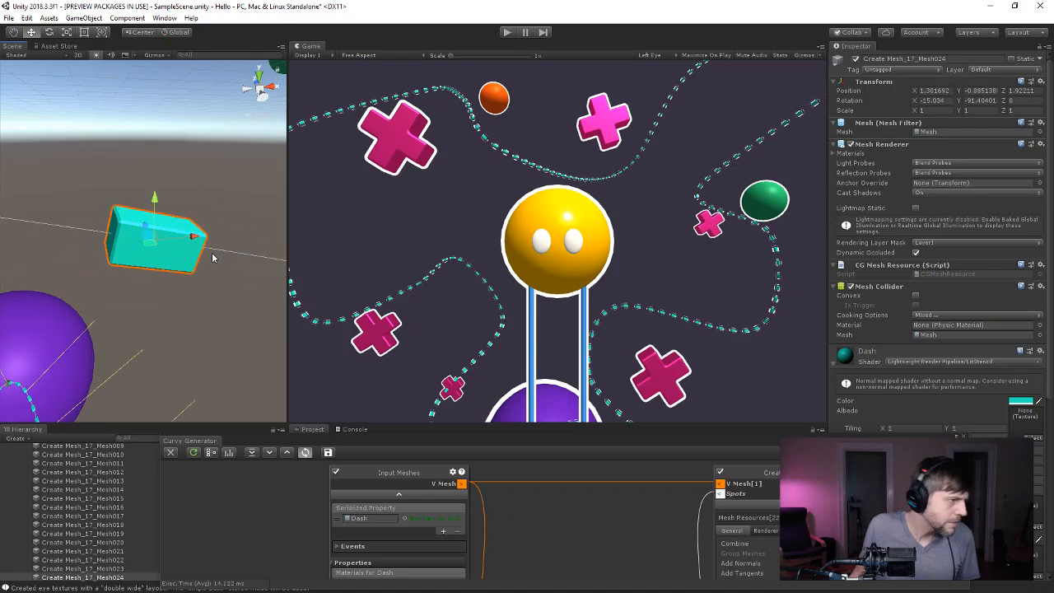
left_click_drag(258, 281, 204, 300, "alt")
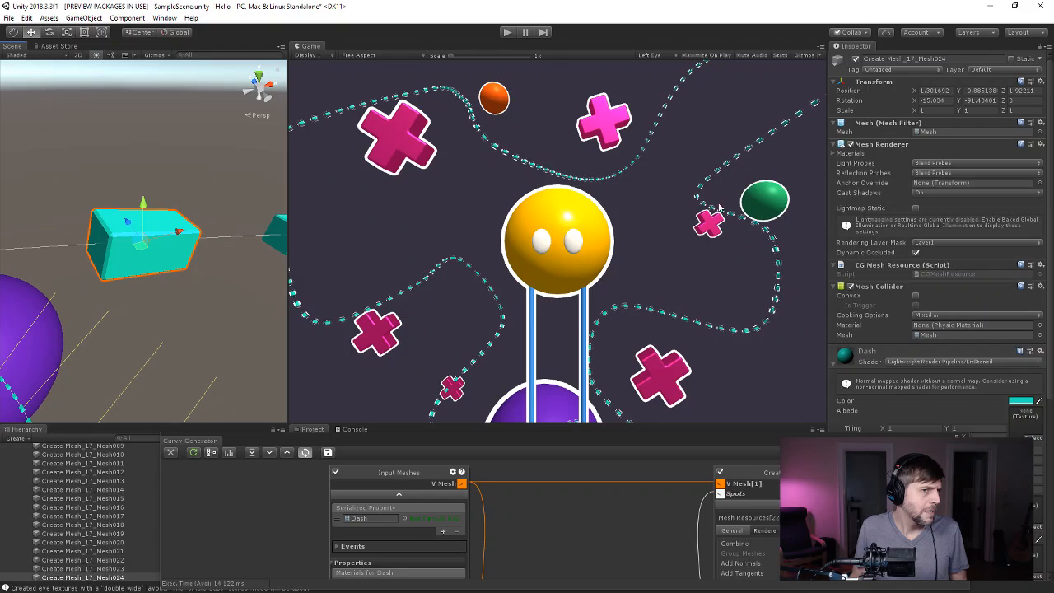
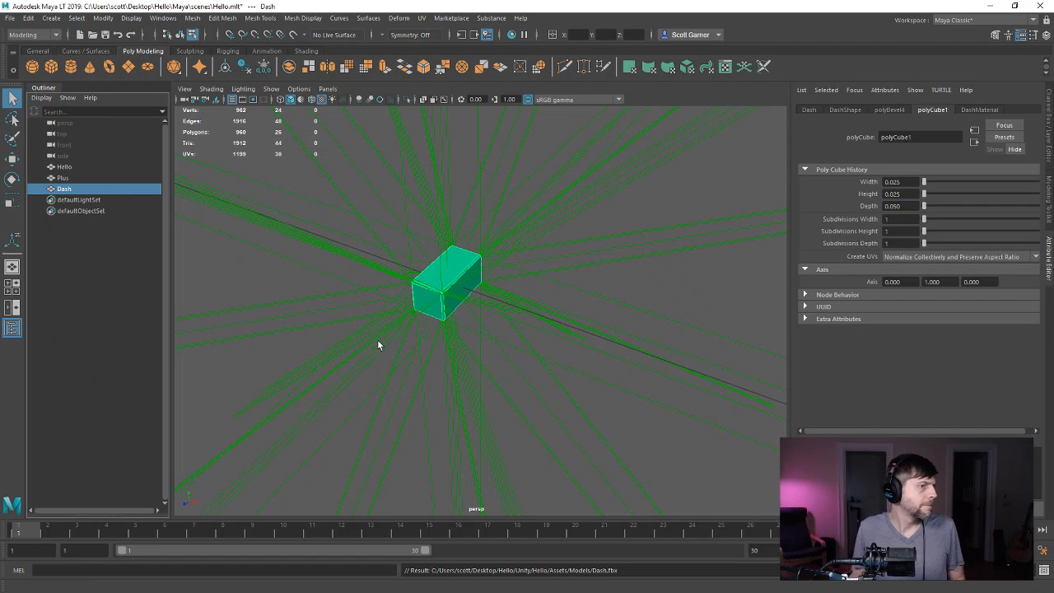
Switch to Maya LT, return the Dash cube to object selection and turn off its face normals display.
left_click(450, 283)
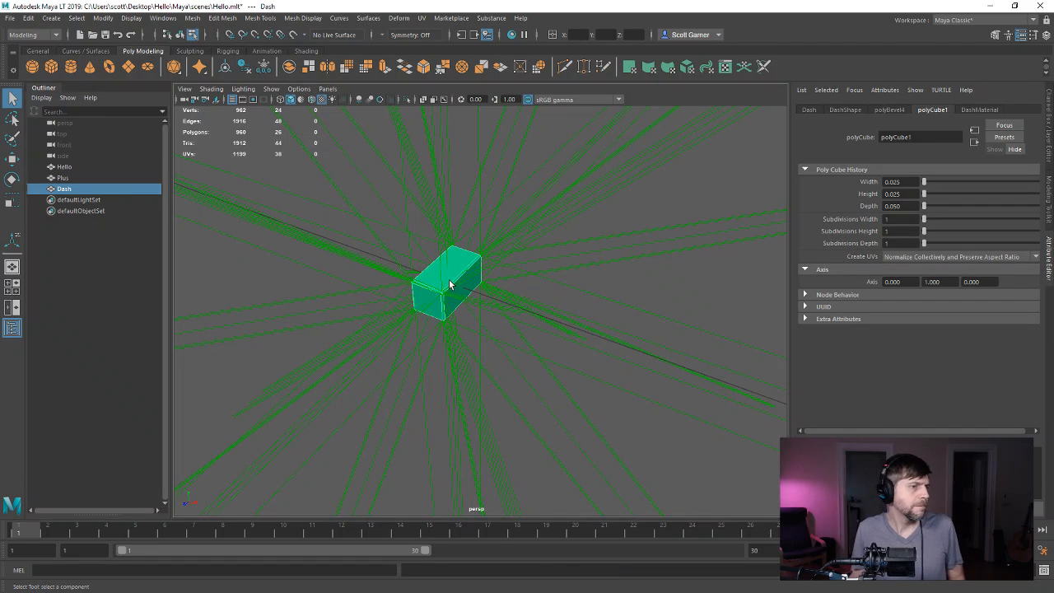
right_click_drag(451, 284, 508, 244)
left_click(596, 223)
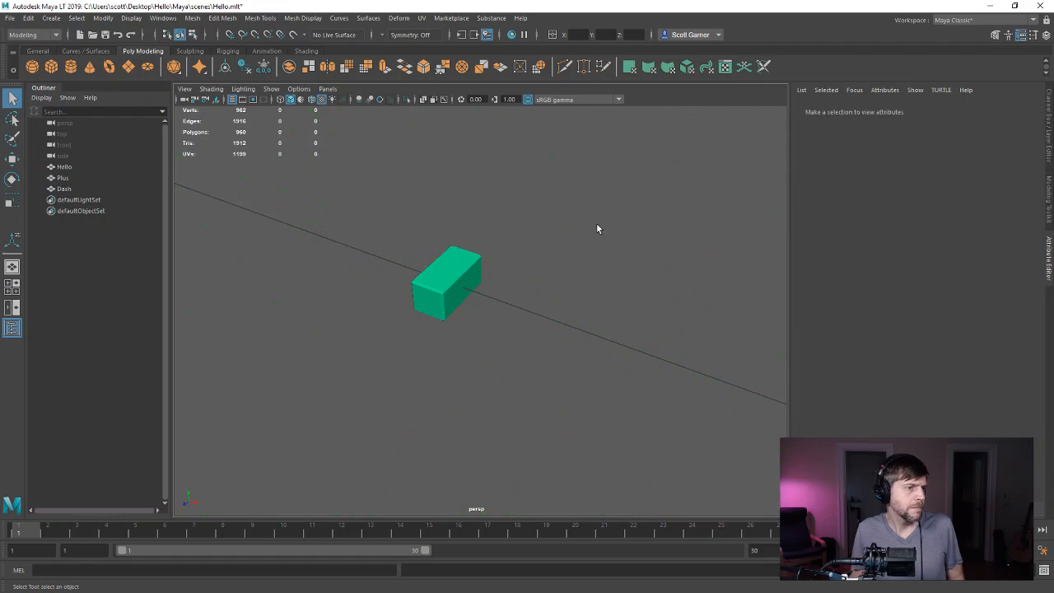
left_click(444, 283)
left_click(103, 18)
mouse_move(136, 20)
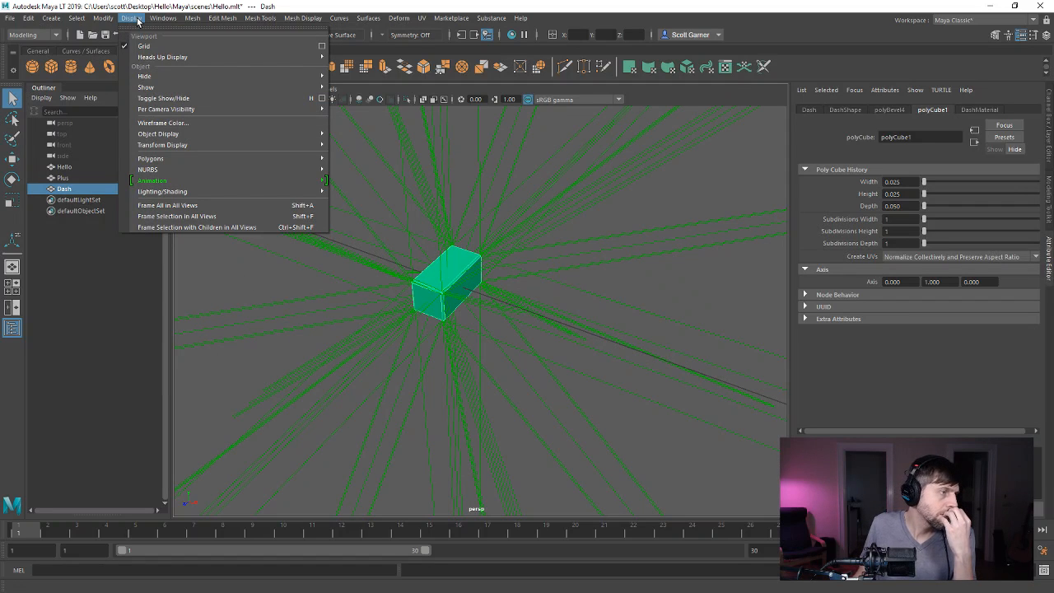
mouse_move(249, 159)
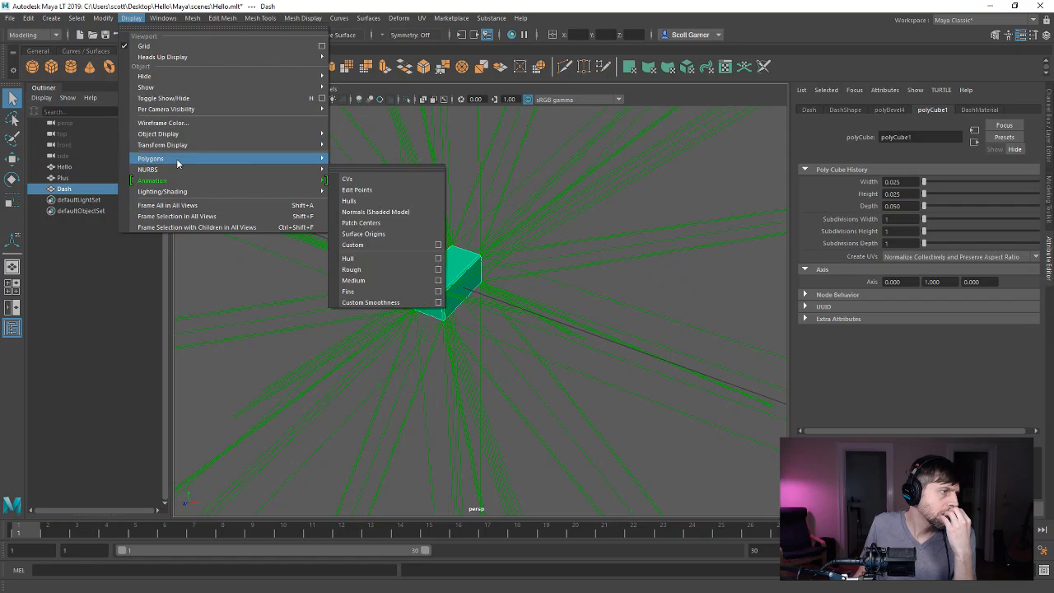
left_click(392, 273)
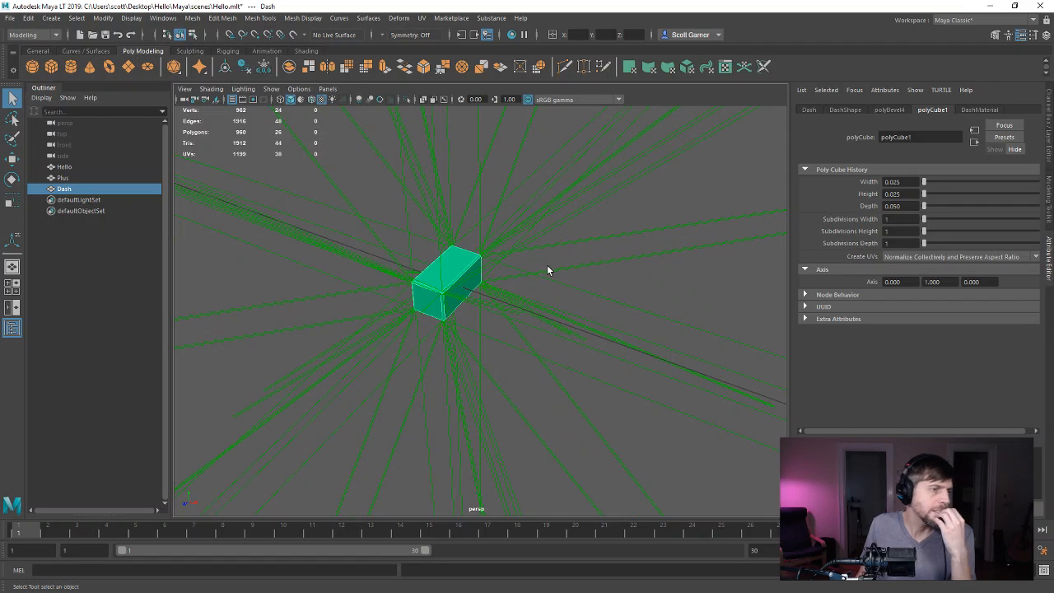
Examine the beveled Dash cube's vertex normals up close from several angles.
left_click(547, 264)
left_click(437, 278)
mouse_move(445, 277)
left_mouse_down("alt")
mouse_move(473, 266)
mouse_move(442, 289)
left_mouse_up("alt")
middle_click_drag(413, 320, 427, 288, "alt")
scroll(446, 275, "down", 5)
scroll(447, 276, "up", 2)
scroll(446, 279, "up", 4)
left_click_drag(426, 287, 476, 303, "alt")
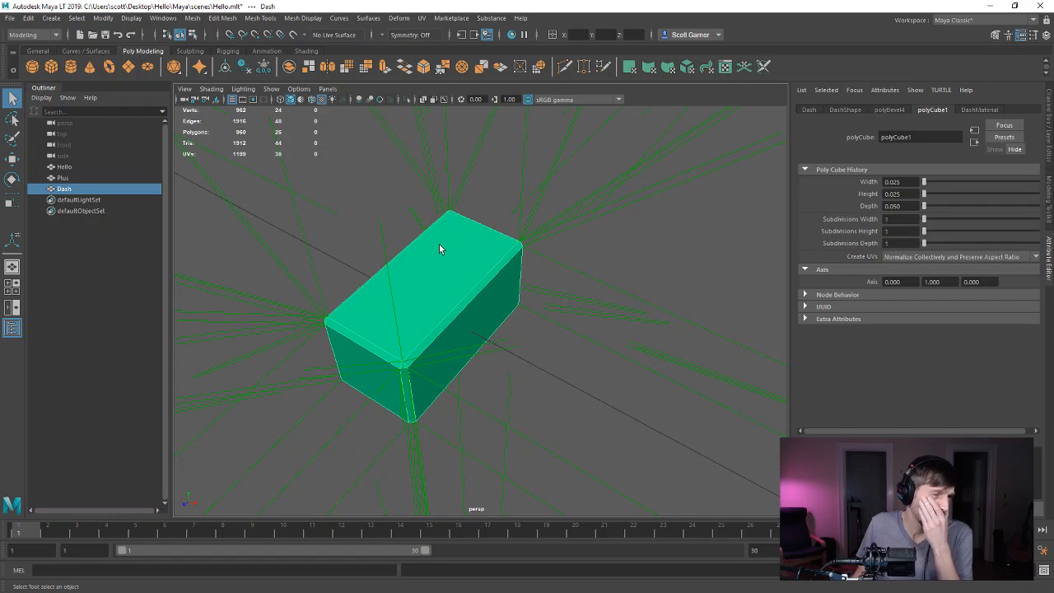
Soften all edges of the Dash cube and keep the cube selected.
left_click(379, 18)
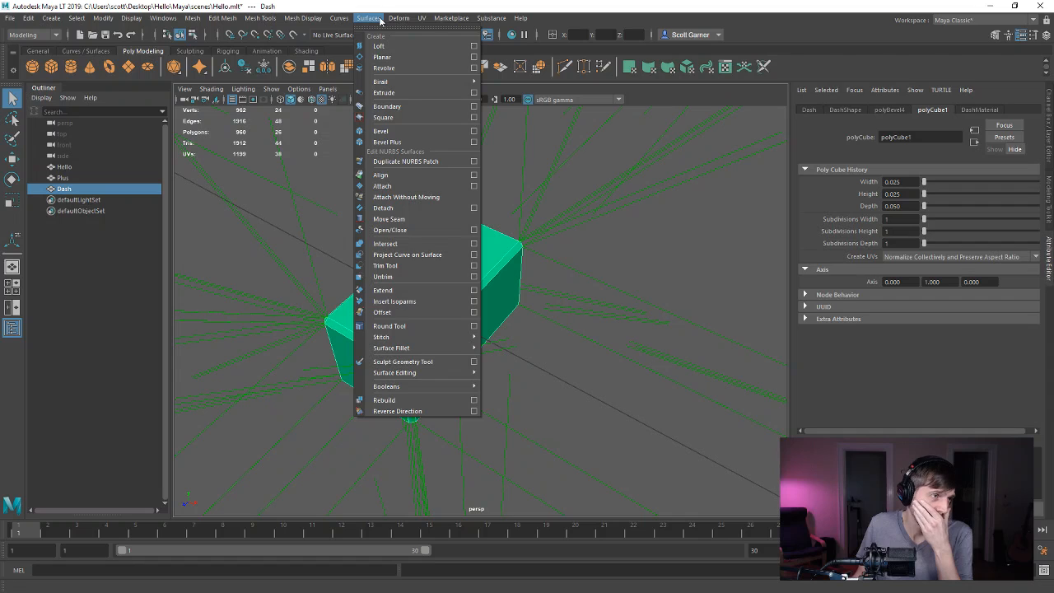
mouse_move(331, 16)
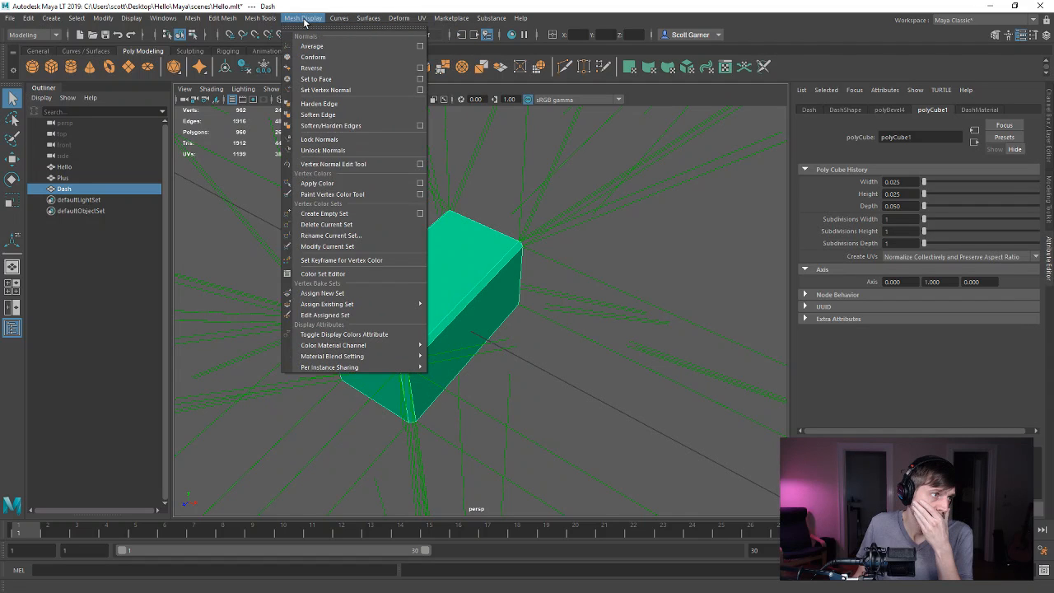
left_click(371, 116)
left_click(585, 254)
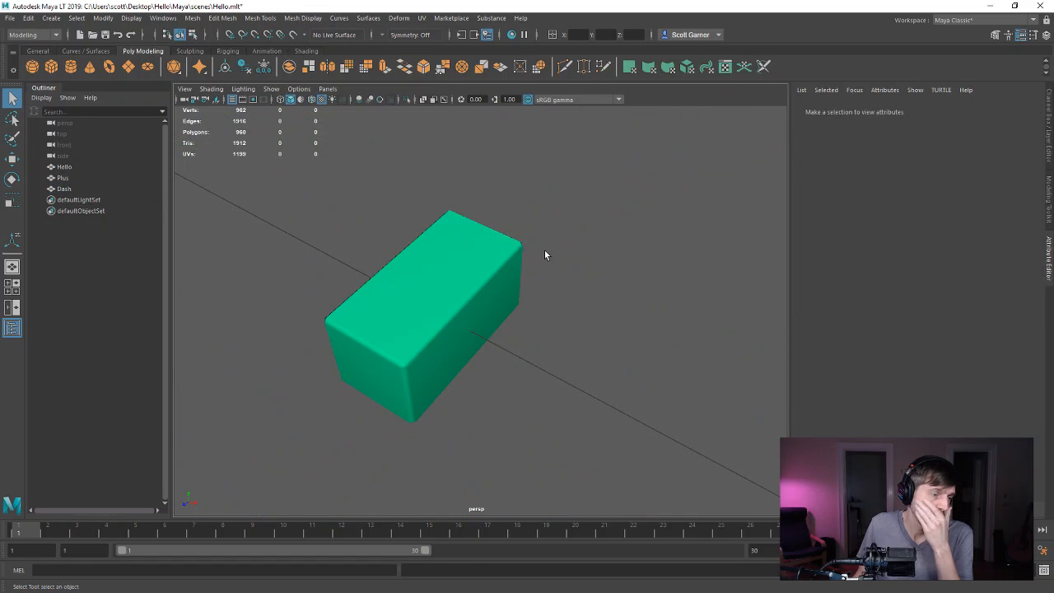
left_click(492, 262)
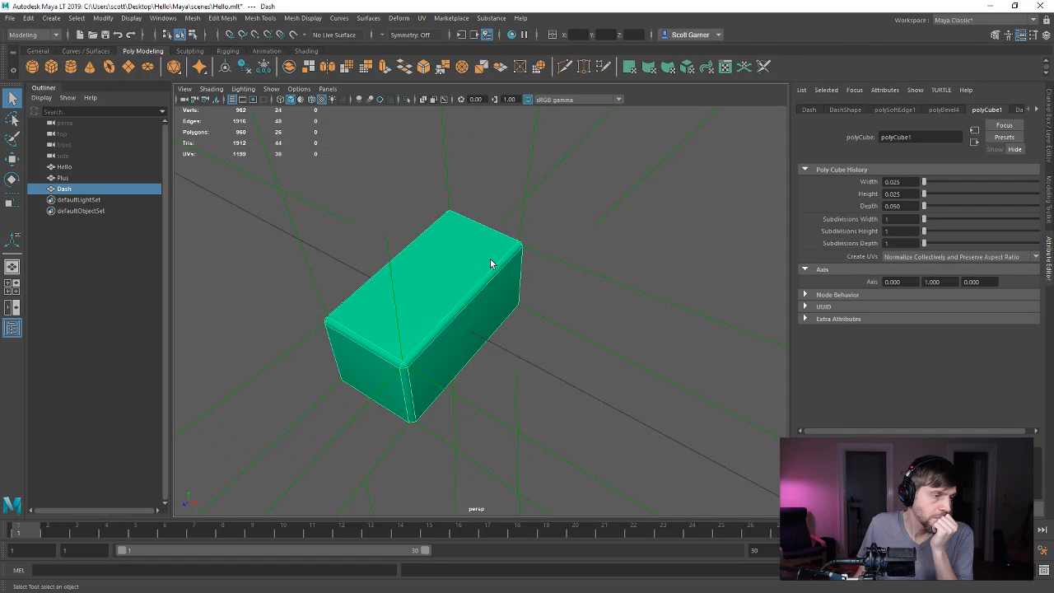
Send only the softened Dash selection to Unity and check the generated dash mesh there.
left_click(11, 18)
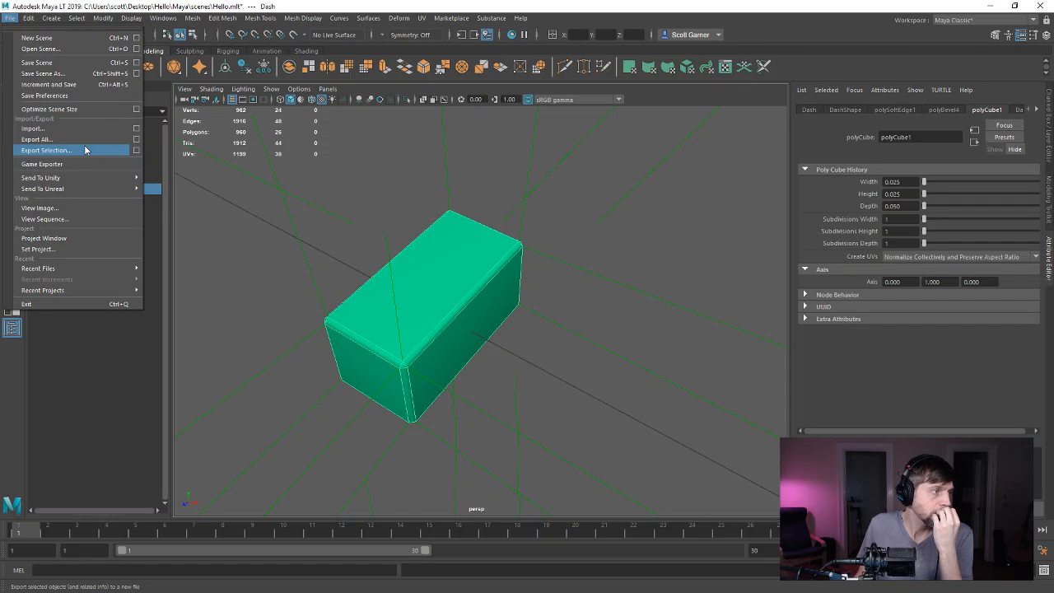
mouse_move(97, 183)
left_click(169, 189)
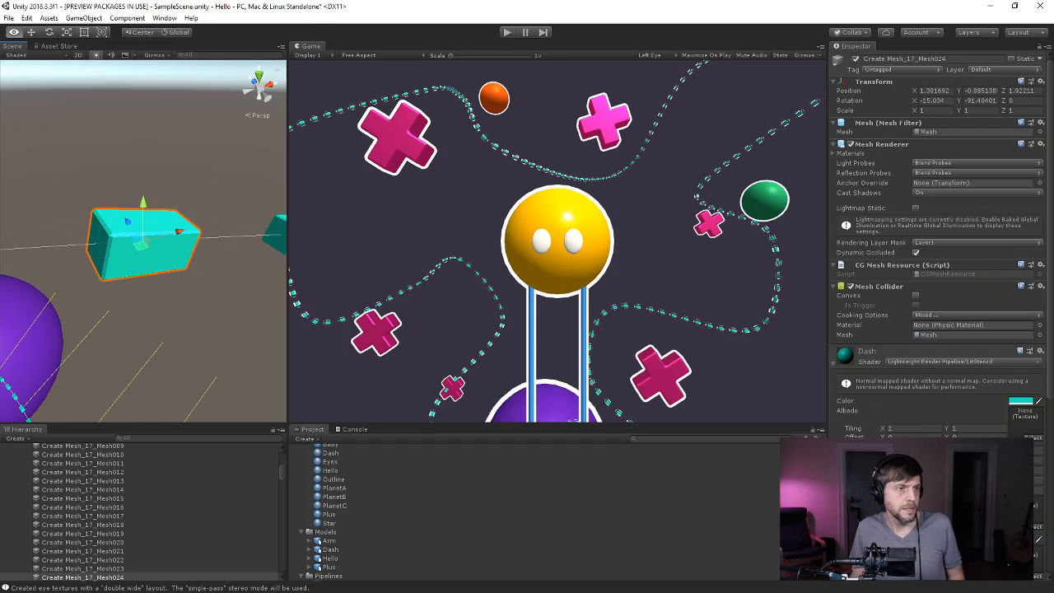
left_click(114, 216)
left_click(354, 181)
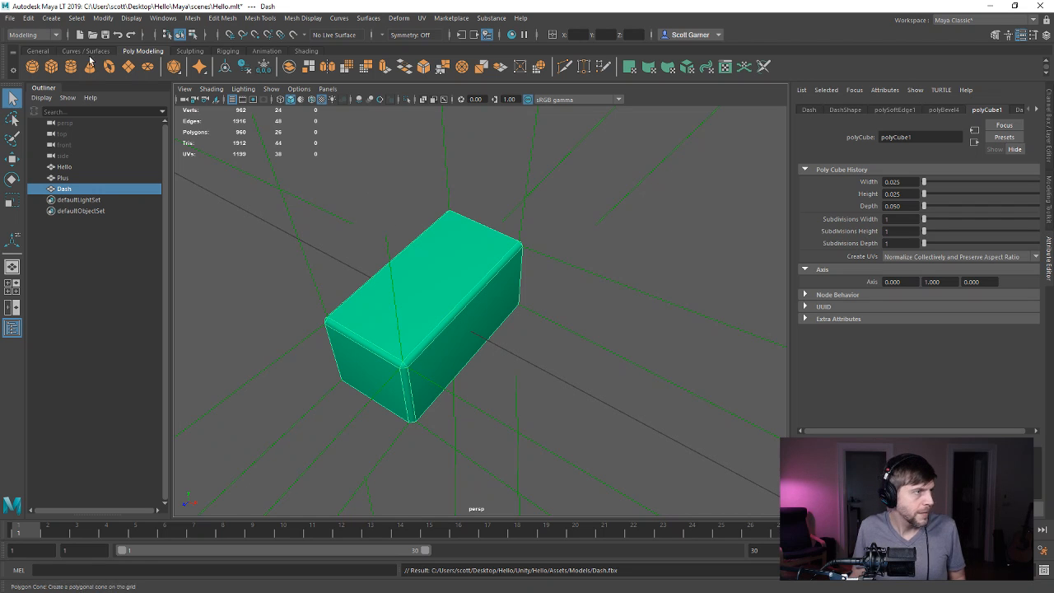
Send the Dash selection from Maya LT to Unity once more and check the generated dash in the scene.
left_click(10, 18)
mouse_move(59, 179)
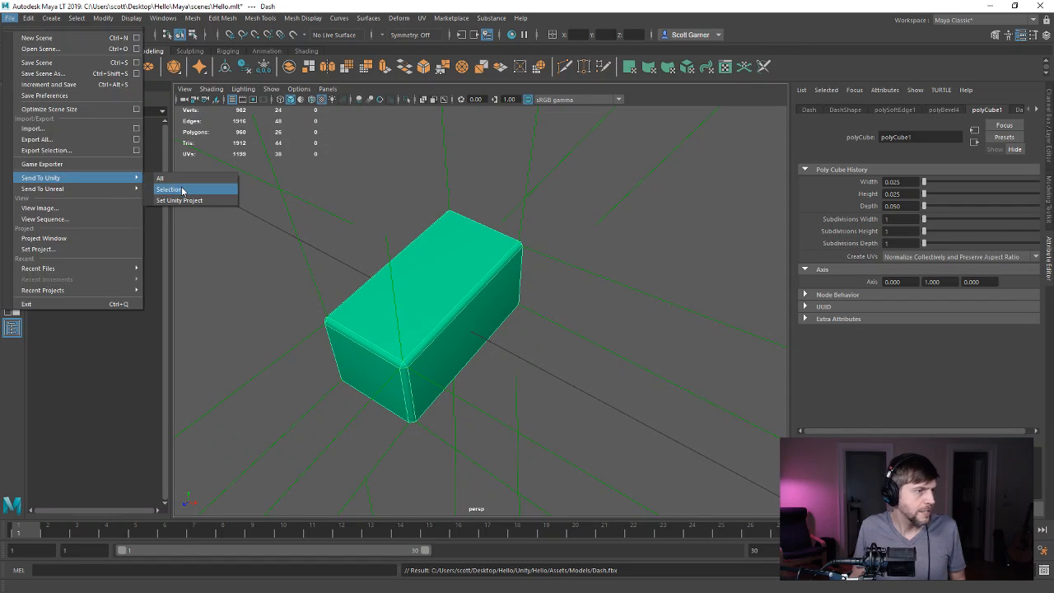
left_click(181, 189)
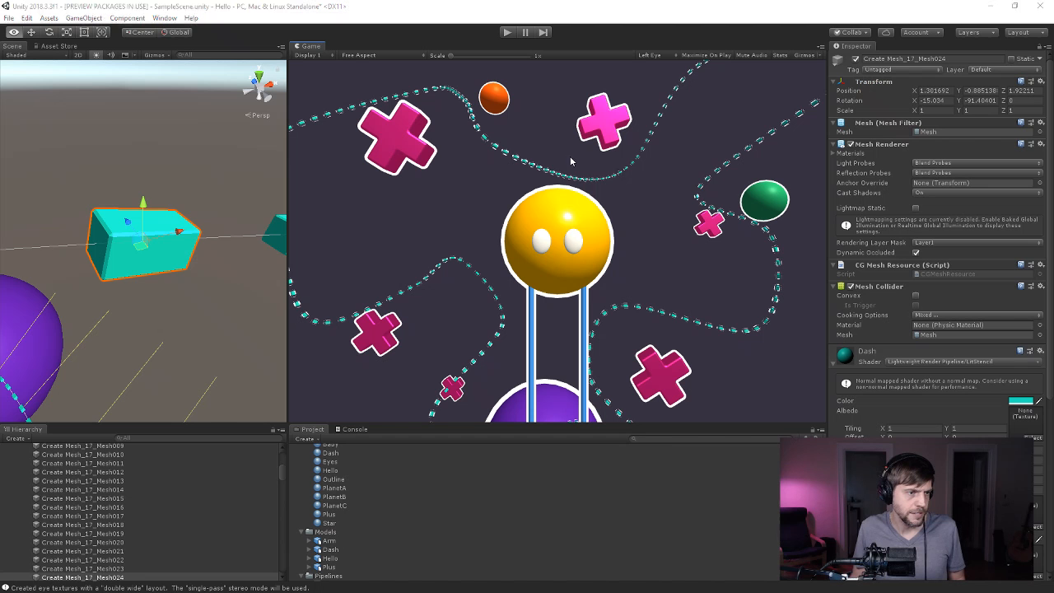
left_click(156, 299)
left_click(122, 242)
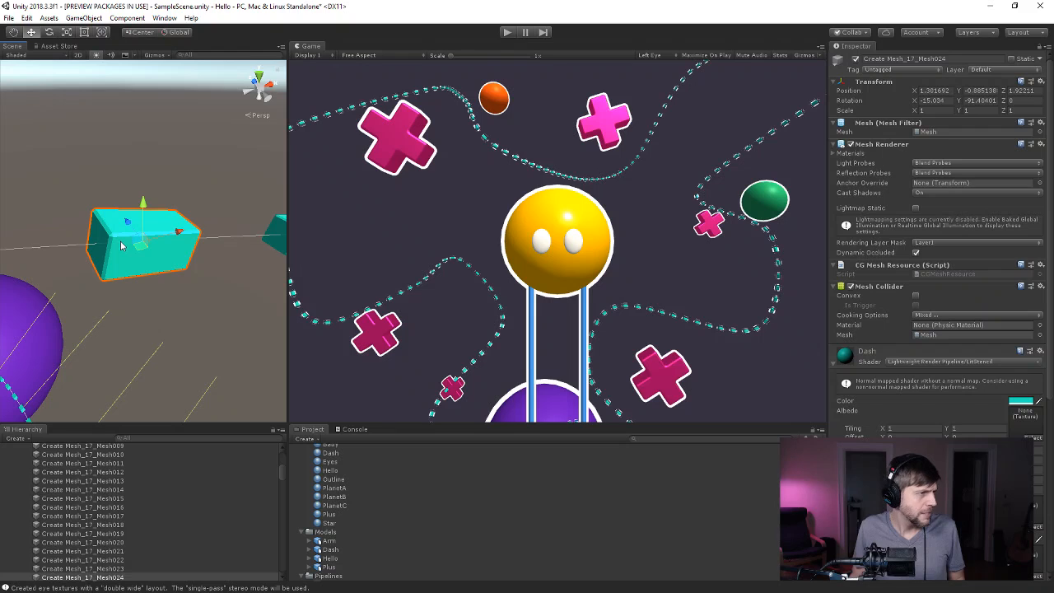
Switch to Maya LT, compare the Dash cube's smooth preview levels and return it to the unsmoothed display.
key("alt+Tab")
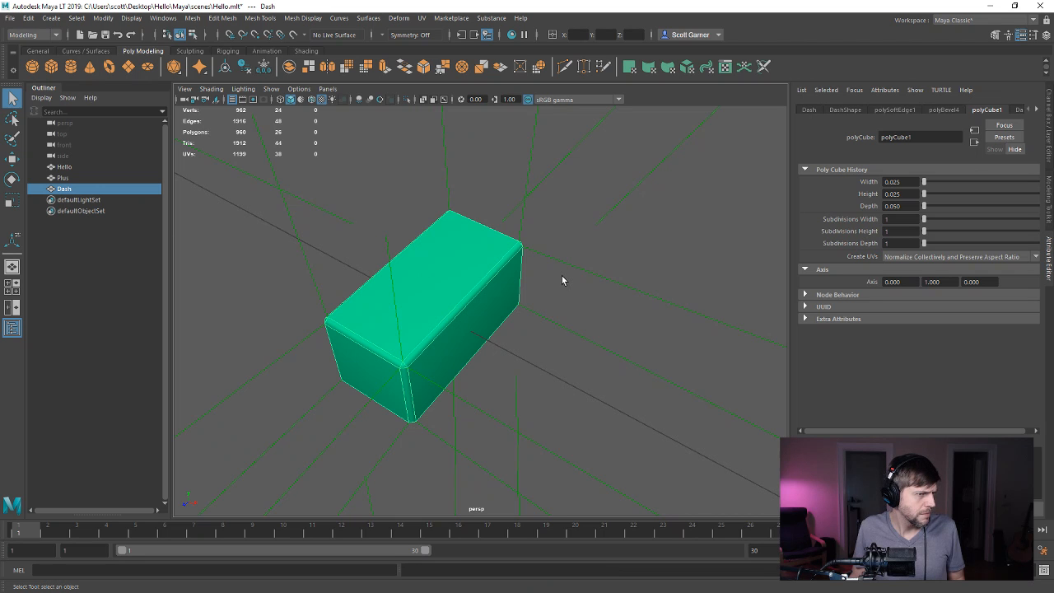
left_click(562, 276)
left_click(475, 273)
key("2")
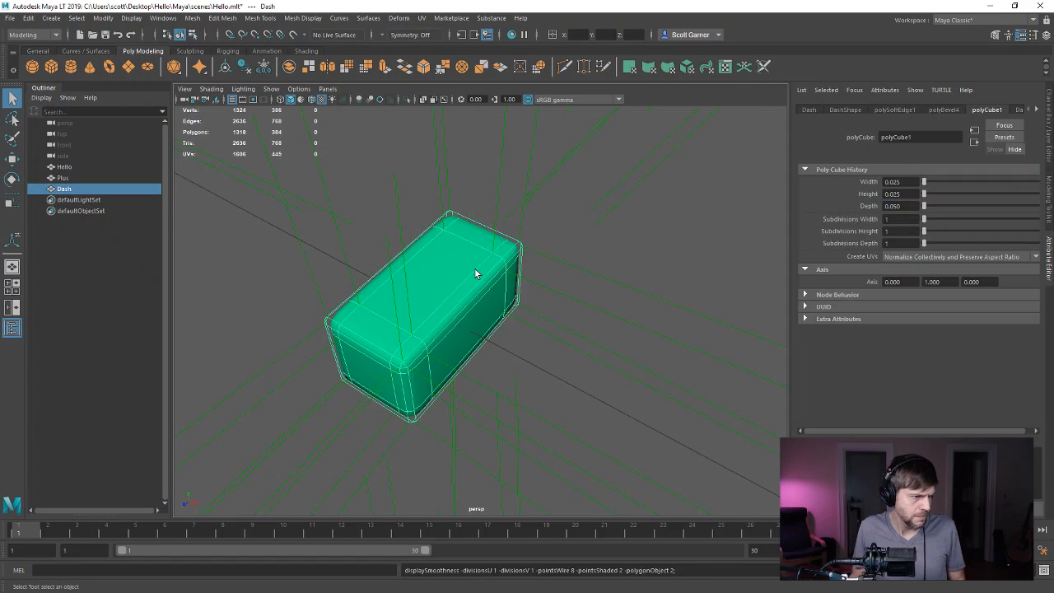
key("1")
key("3")
key("2")
key("1")
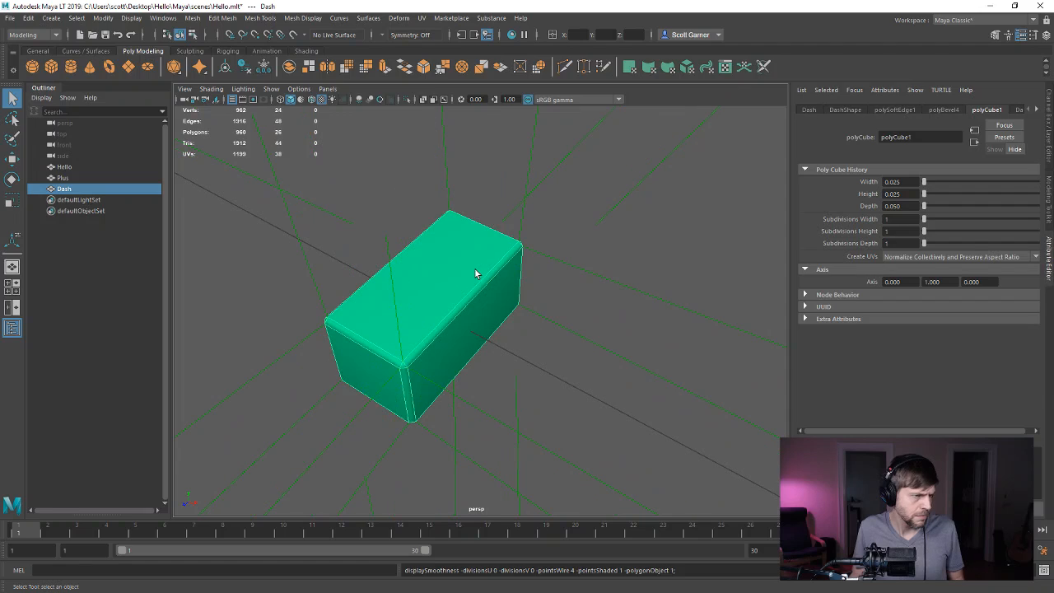
Switch to Unity, select the Dash model asset and rotate its preview to examine the shading of the imported mesh.
key("alt+Tab")
key("alt+Tab")
key("alt+Tab")
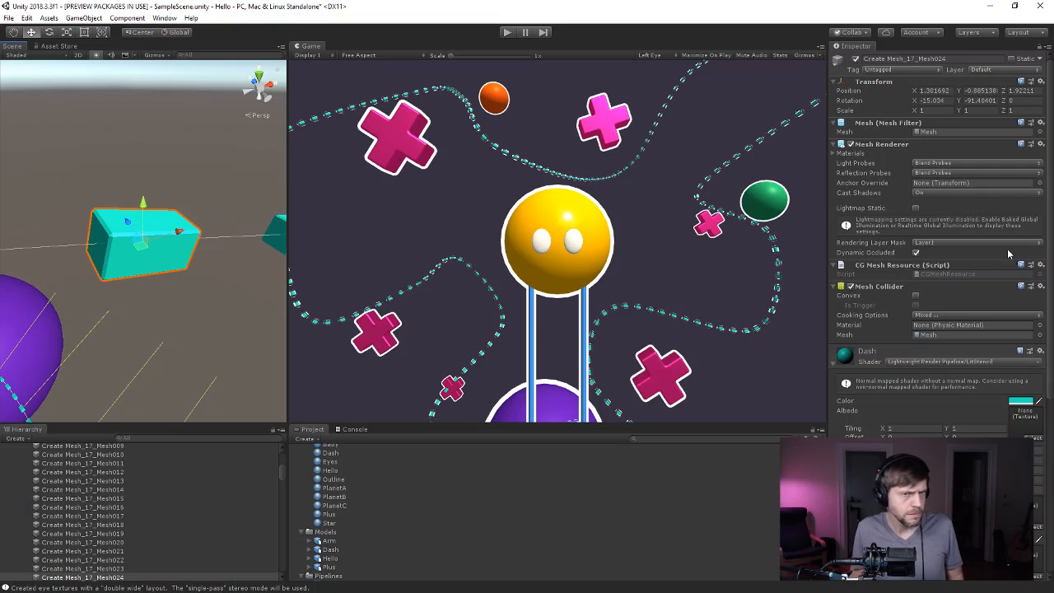
left_click(331, 486)
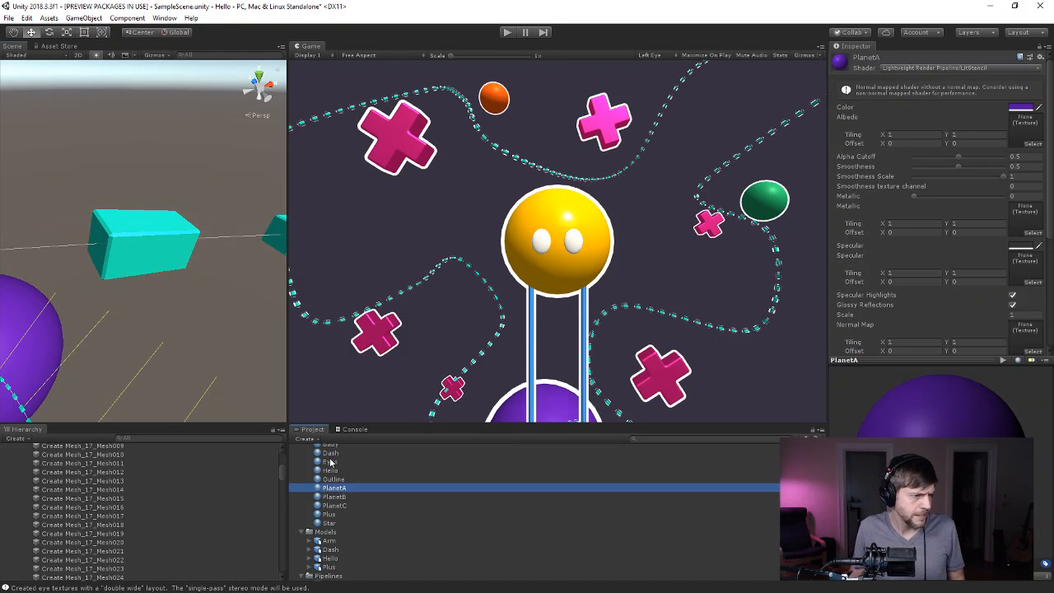
left_click(330, 455)
scroll(370, 514, "up", 2)
scroll(370, 514, "down", 3)
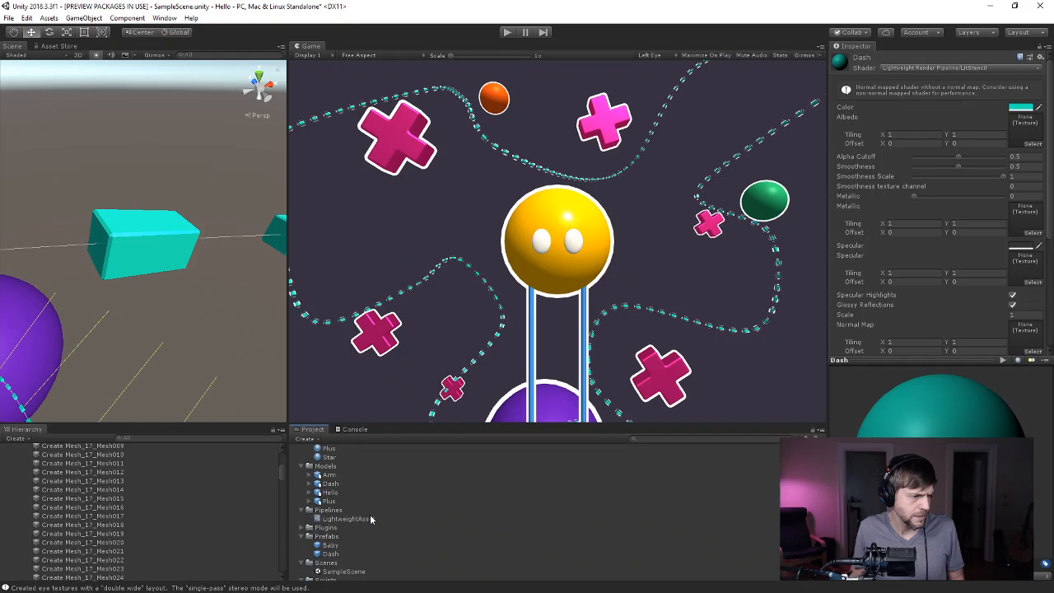
left_click(330, 484)
left_click(947, 437)
left_click_drag(946, 436, 889, 387)
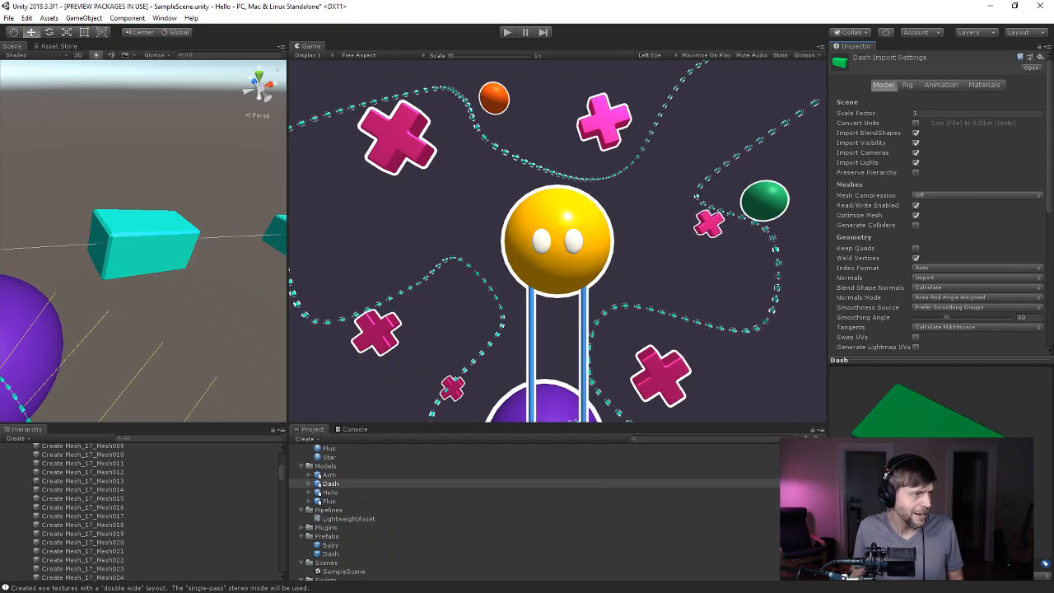
Open the Curvy Generator's node graph and enlarge its window so all the modules are in view.
scroll(59, 522, "up", 5)
left_click(58, 522)
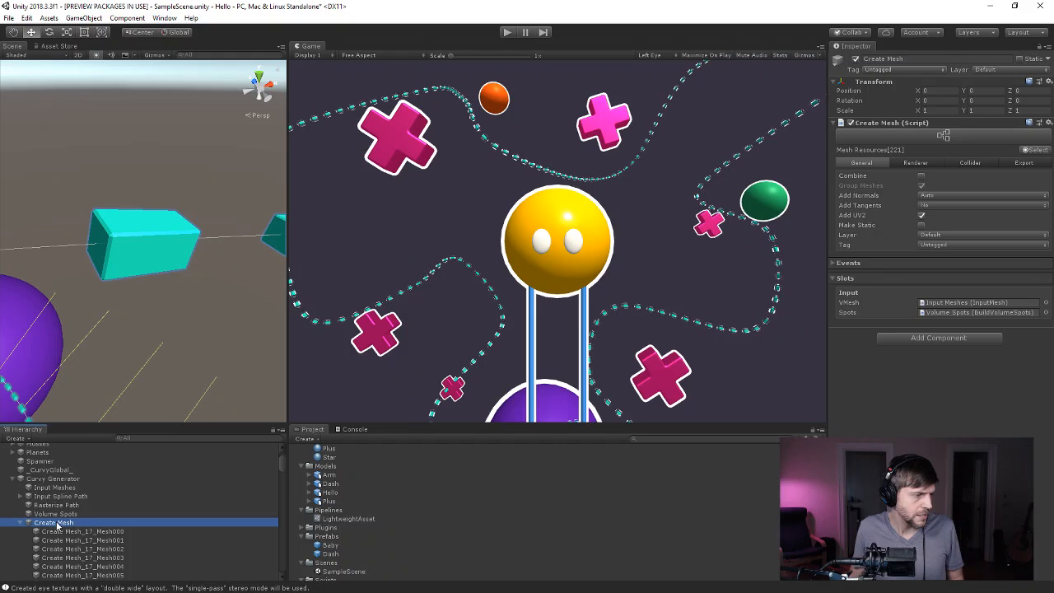
left_click(46, 478)
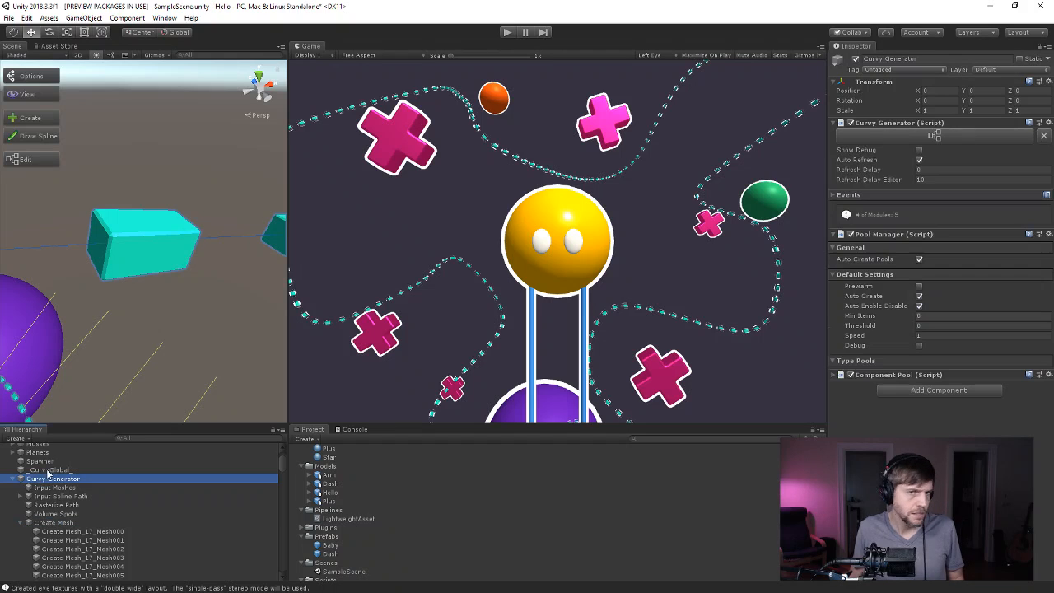
left_click(950, 138)
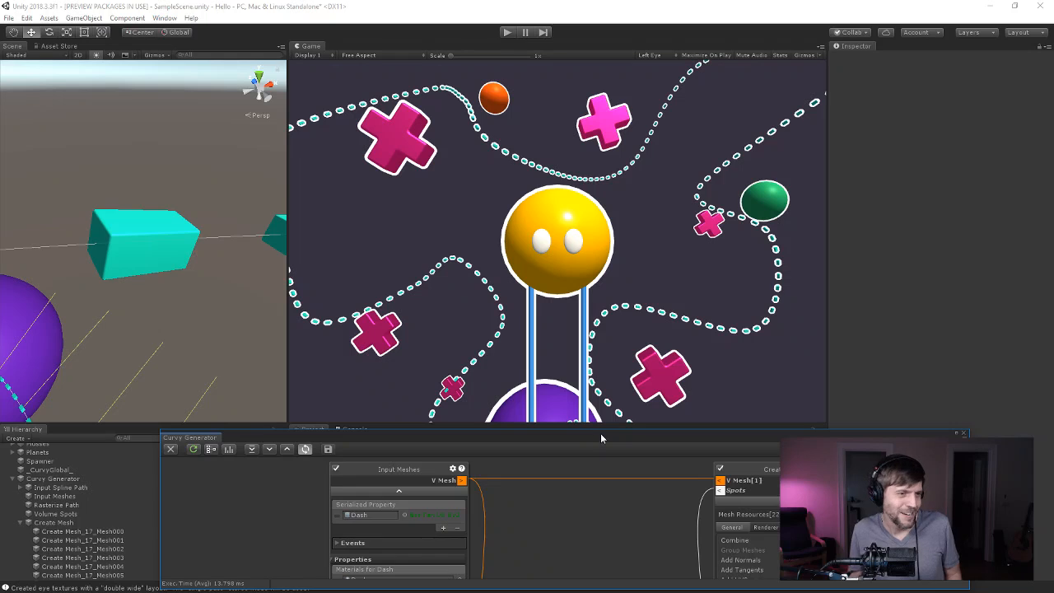
mouse_move(601, 434)
left_mouse_down()
mouse_move(601, 588)
mouse_move(586, 356)
mouse_move(593, 434)
mouse_move(604, 450)
mouse_move(585, 394)
mouse_move(614, 493)
mouse_move(591, 452)
left_mouse_up()
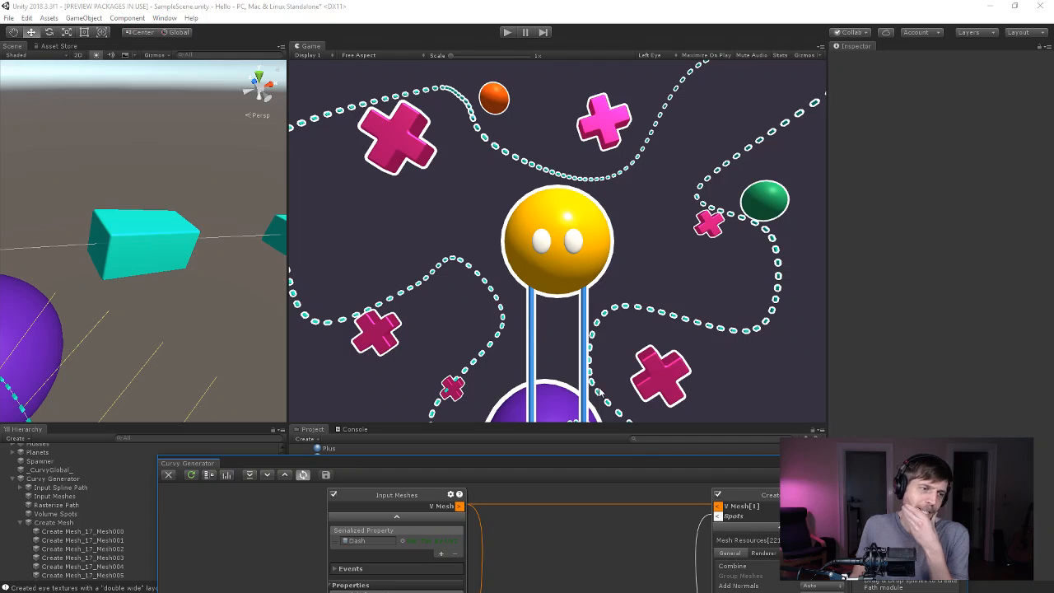
left_click_drag(646, 466, 650, 149)
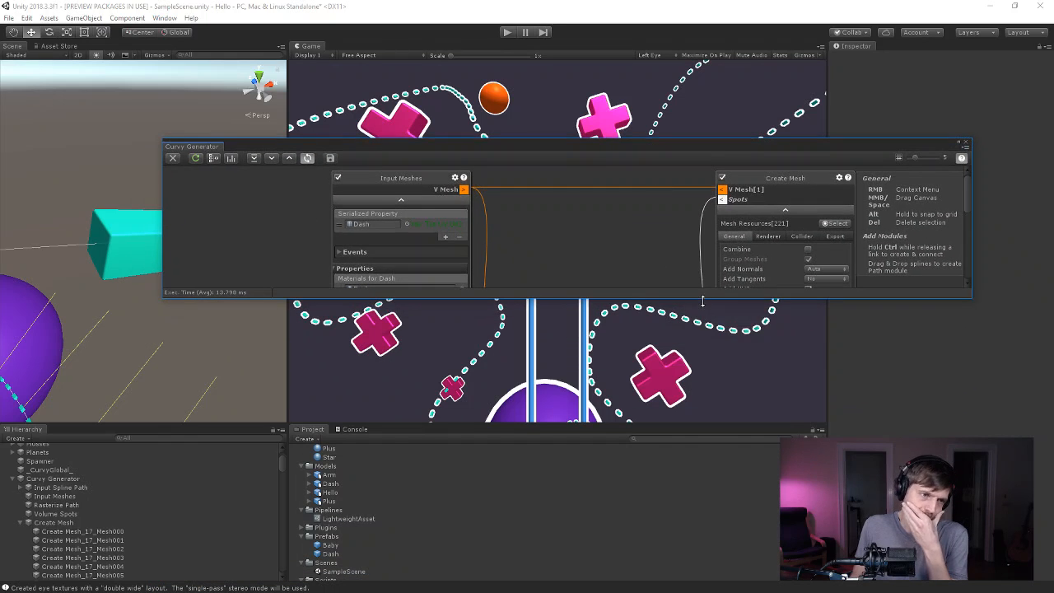
left_click_drag(706, 297, 708, 564)
left_click_drag(700, 142, 652, 159)
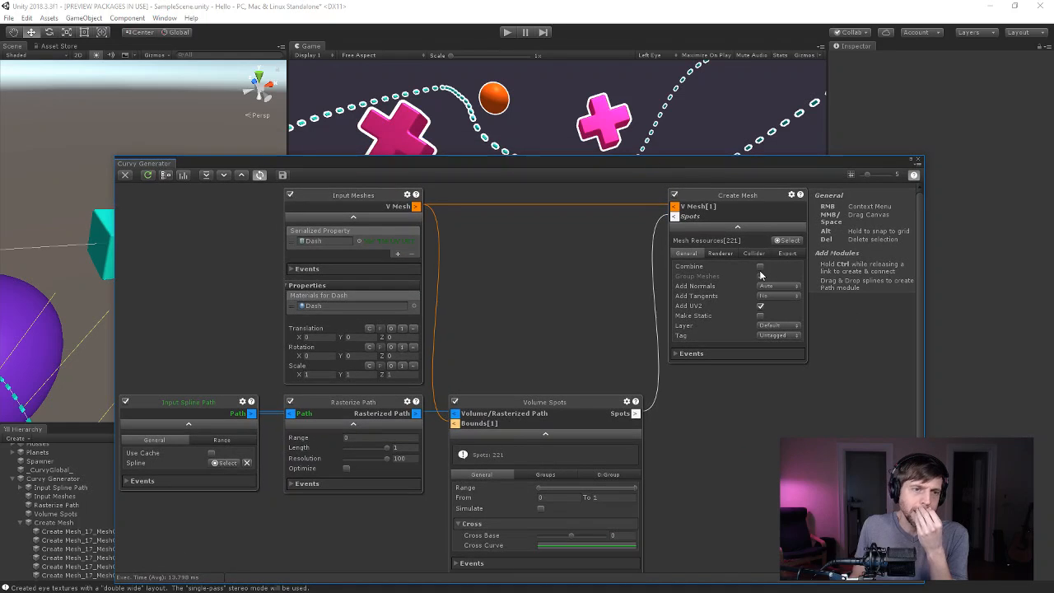
Try Combine on the Create Mesh module and compare the generated dashes in the game view with it on and off.
left_click(759, 267)
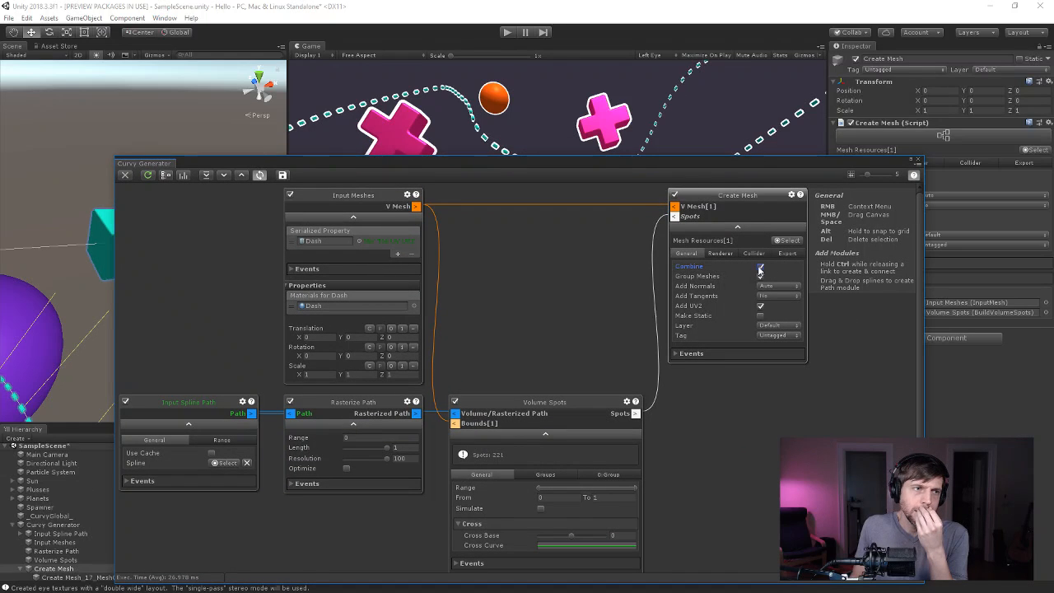
left_click_drag(722, 166, 298, 127)
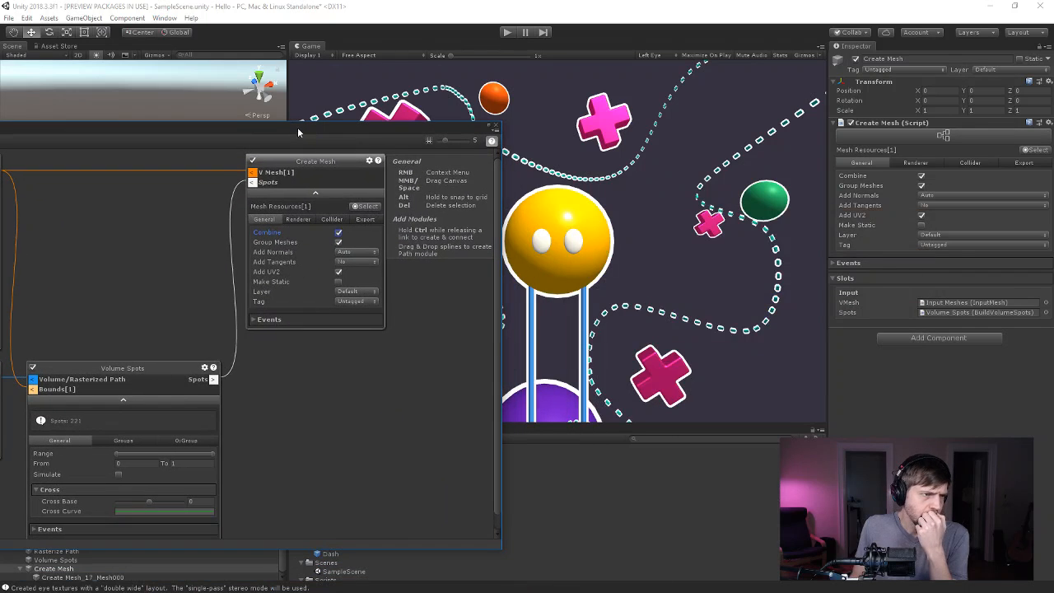
left_click(338, 235)
left_click(339, 235)
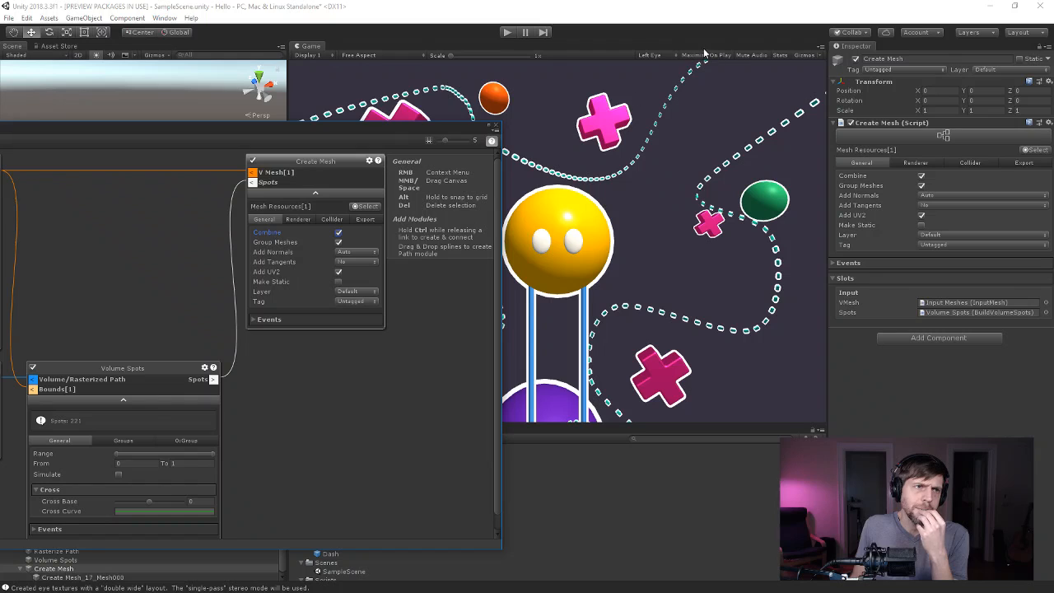
Show the game view's rendering statistics, compare them with Combine on and off, and leave Combine disabled on Create Mesh.
left_click(778, 55)
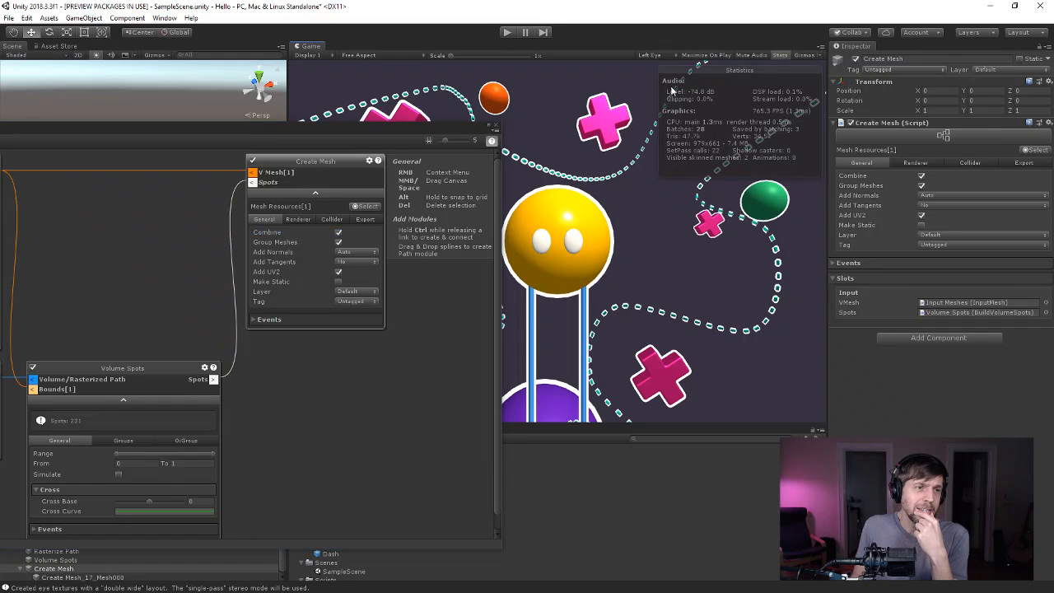
left_click(337, 234)
left_click(338, 234)
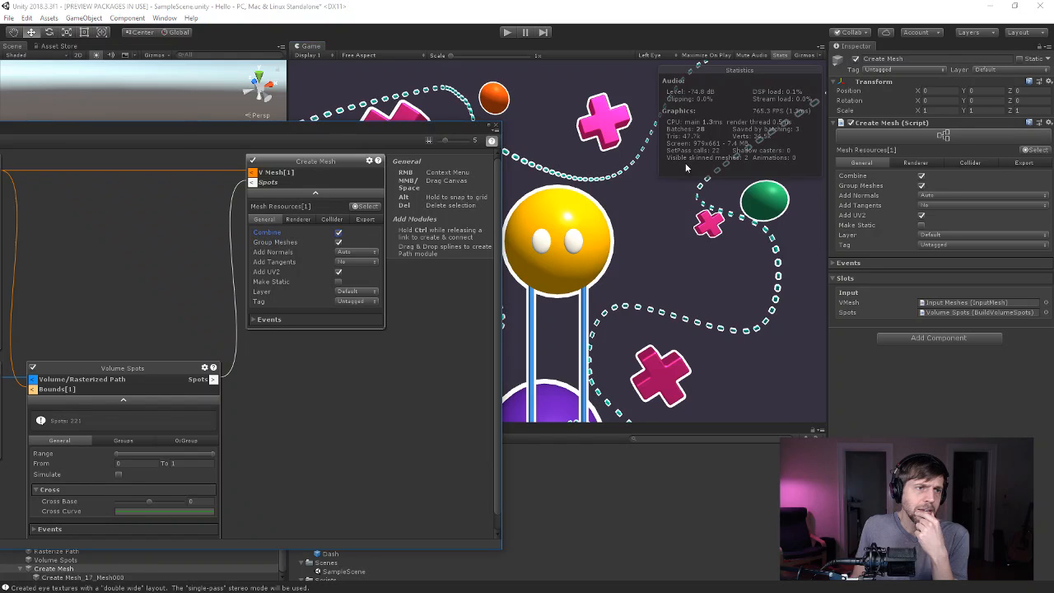
left_click(337, 234)
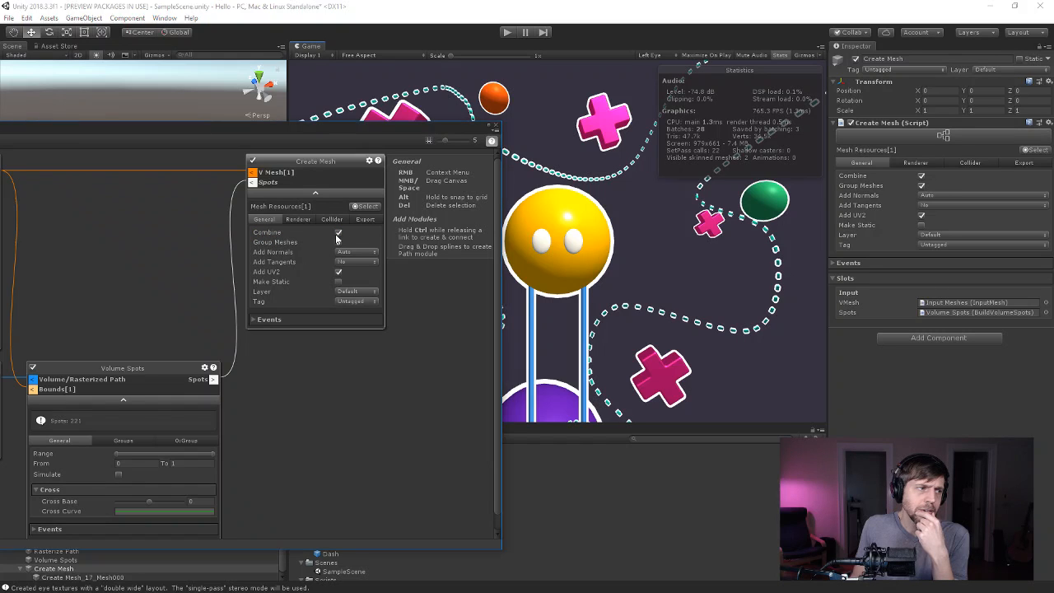
left_click(728, 123)
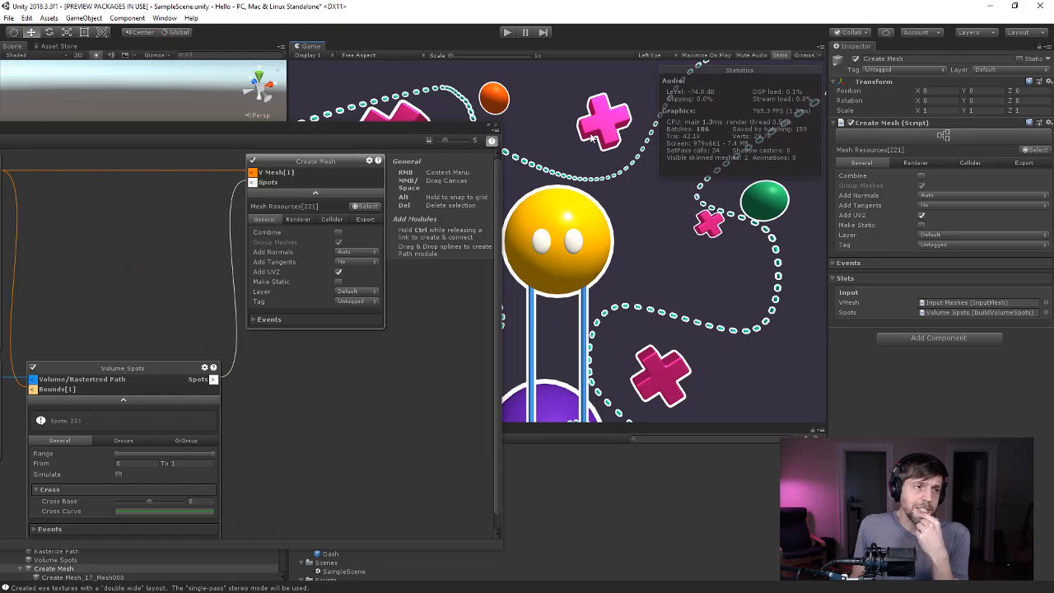
Select the Dash material and enable GPU instancing on it.
left_click_drag(340, 131, 321, 41)
scroll(354, 494, "up", 3)
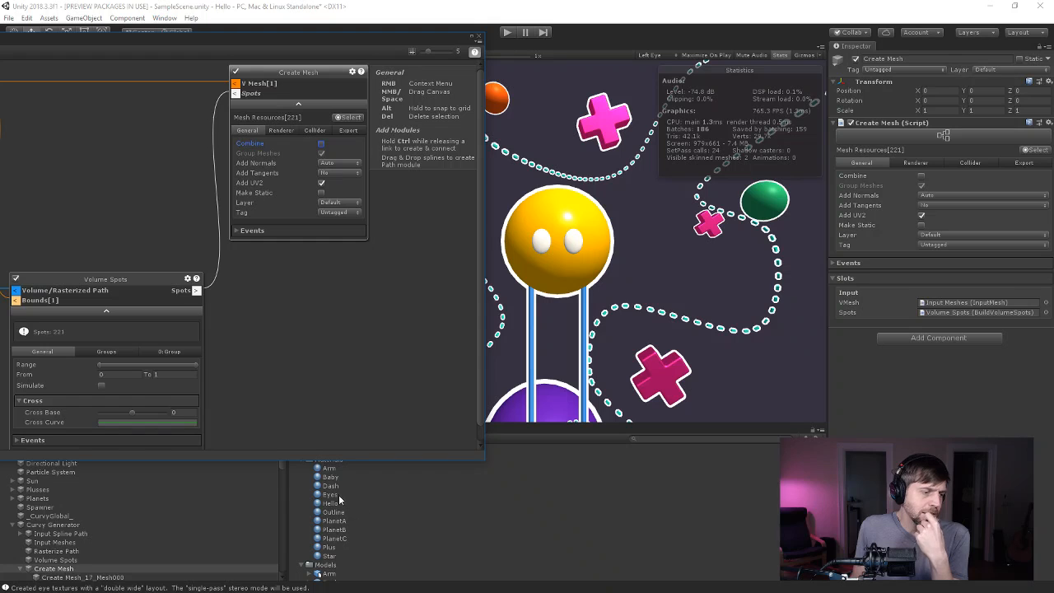
left_click(333, 486)
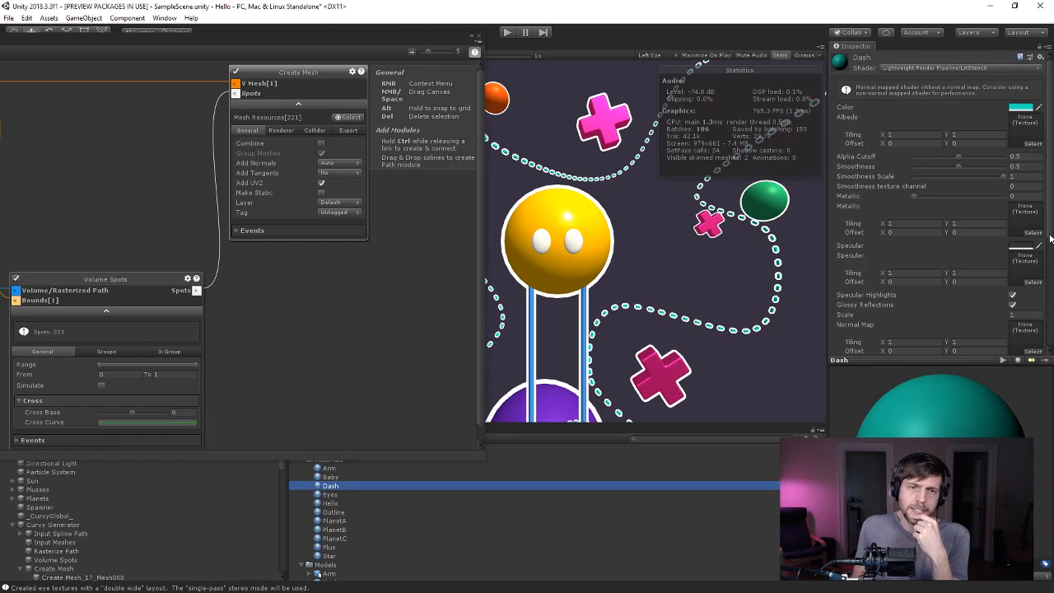
left_click_drag(1048, 236, 1051, 352)
left_click(1013, 331)
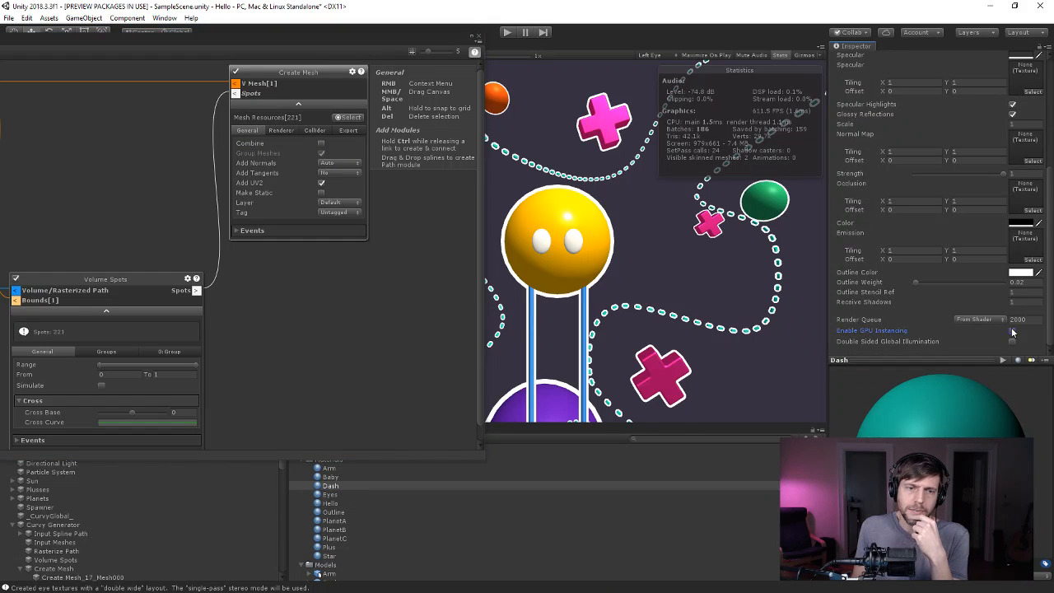
left_click(1012, 332)
left_click(1013, 333)
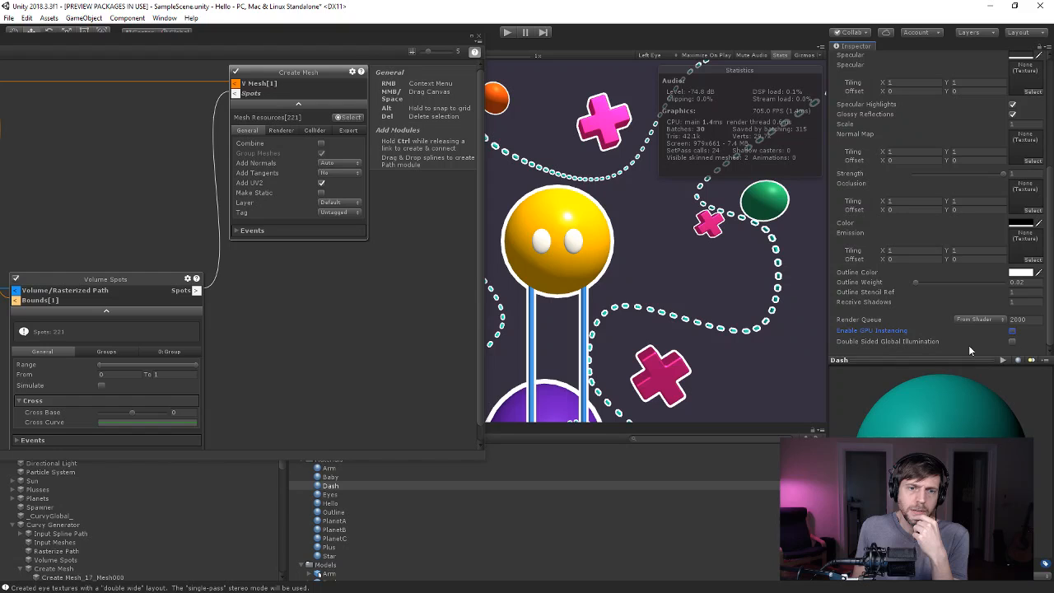
Compare the rendering statistics with the Dash material's GPU instancing off and on, leaving it enabled.
left_click(720, 152)
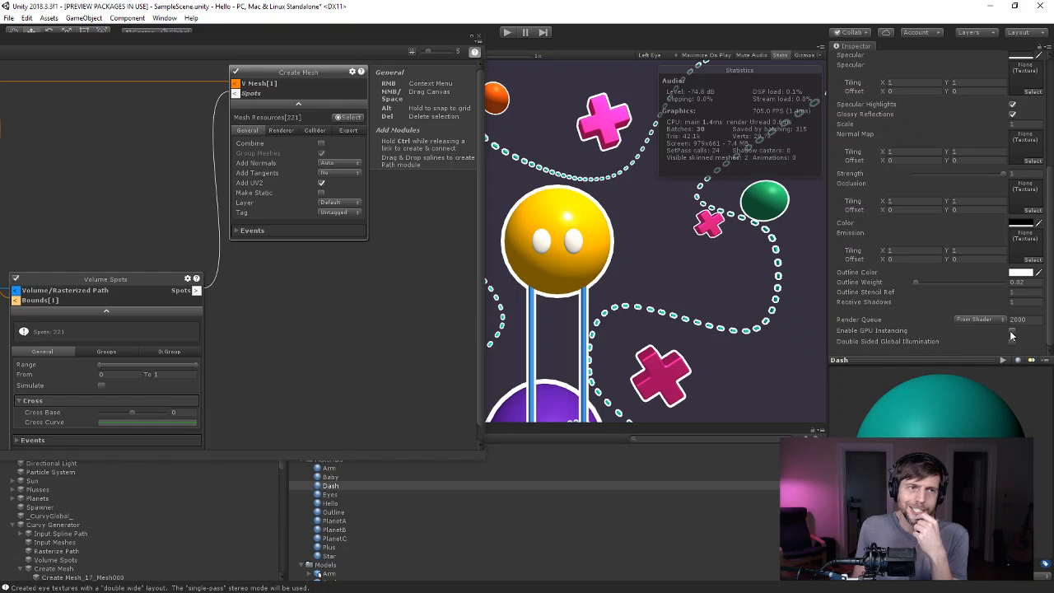
left_click(1012, 333)
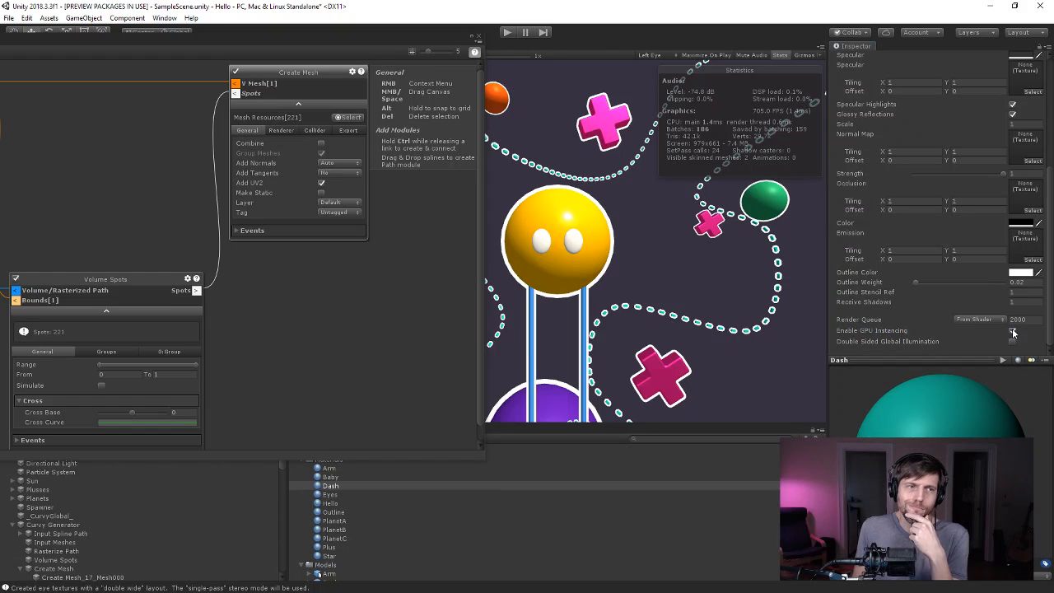
left_click(1012, 333)
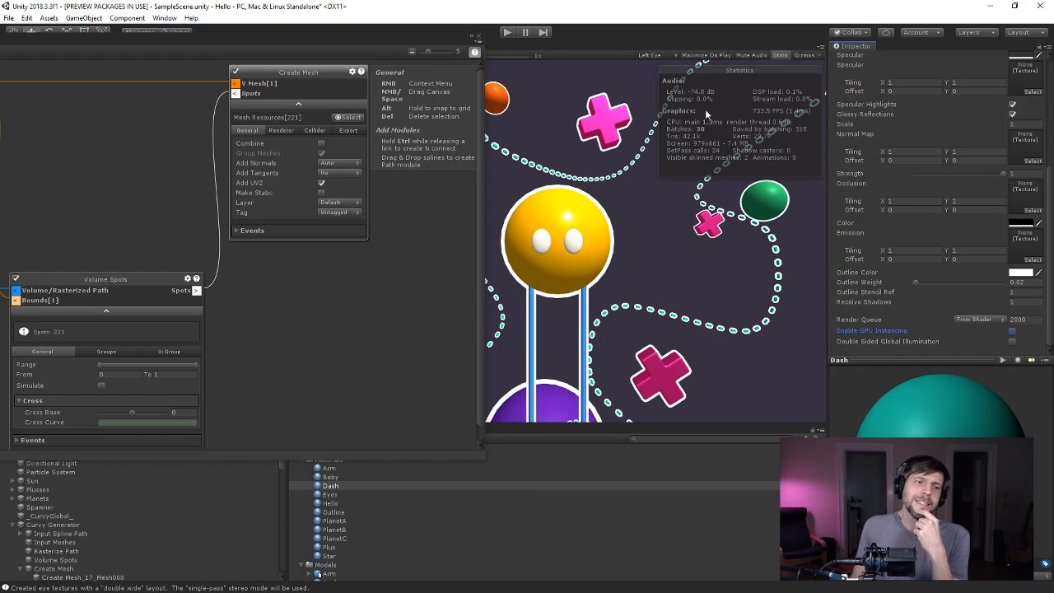
Compare the dashes and rendering statistics with Combine on and off, keeping the graph window clear of the statistics and leaving Combine off.
left_click(321, 144)
left_click(322, 145)
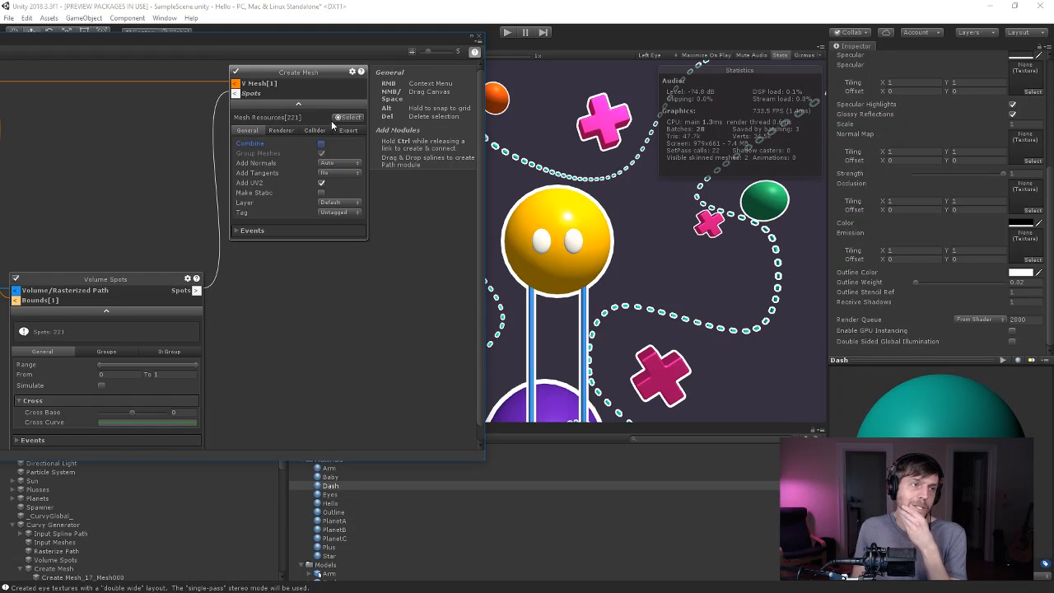
left_click_drag(305, 39, 799, 126)
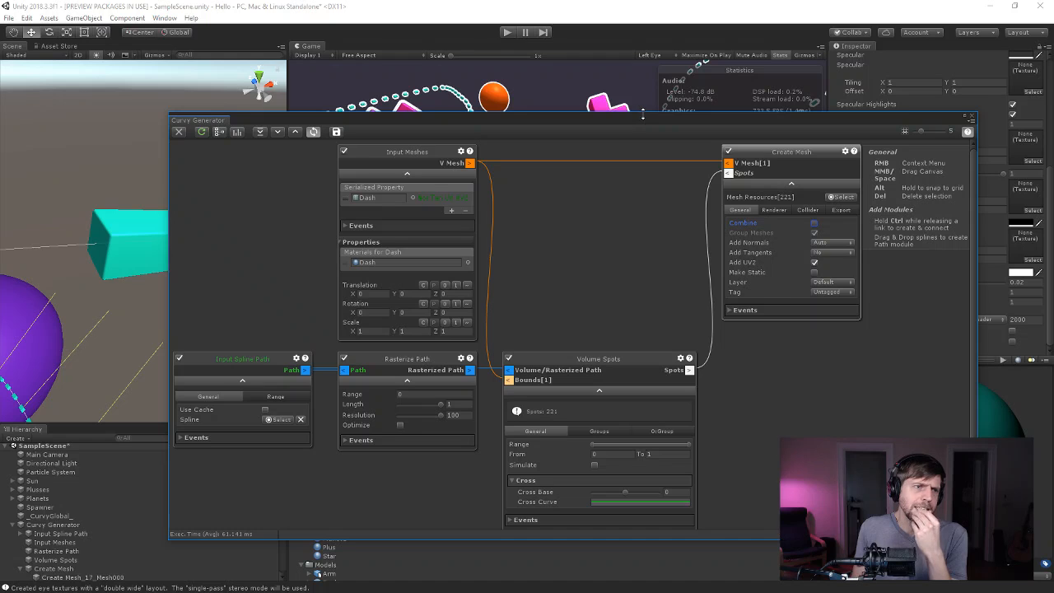
left_click_drag(651, 121, 485, 278)
left_click(646, 378)
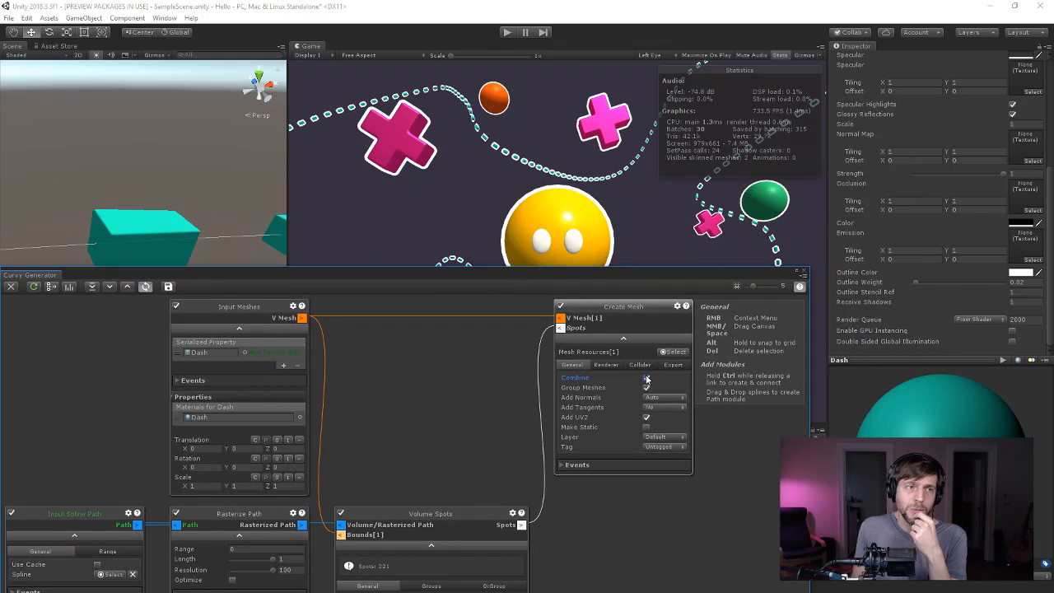
left_click(646, 378)
left_click(646, 378)
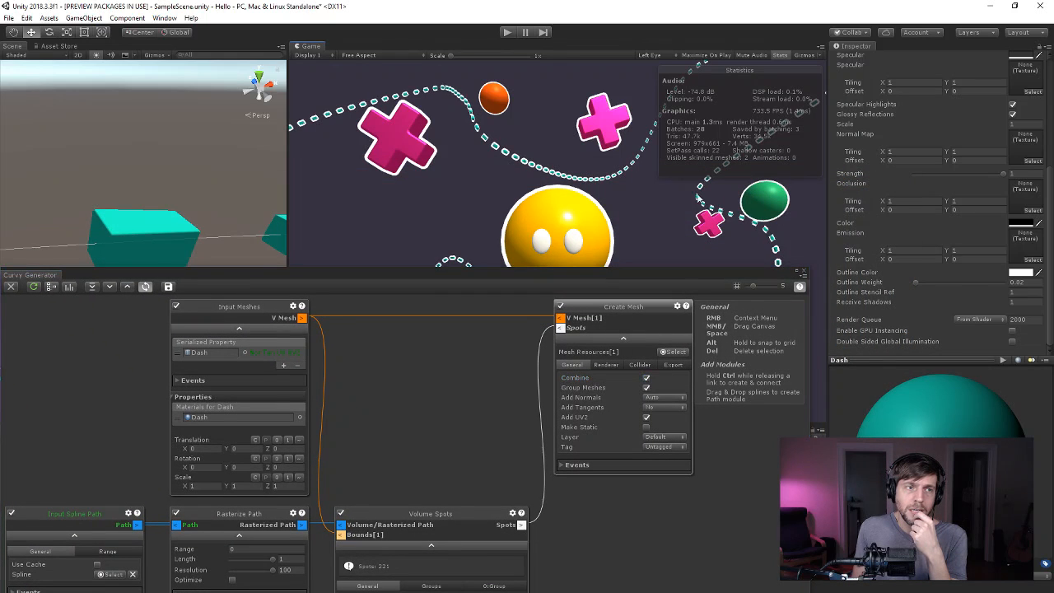
left_click(646, 378)
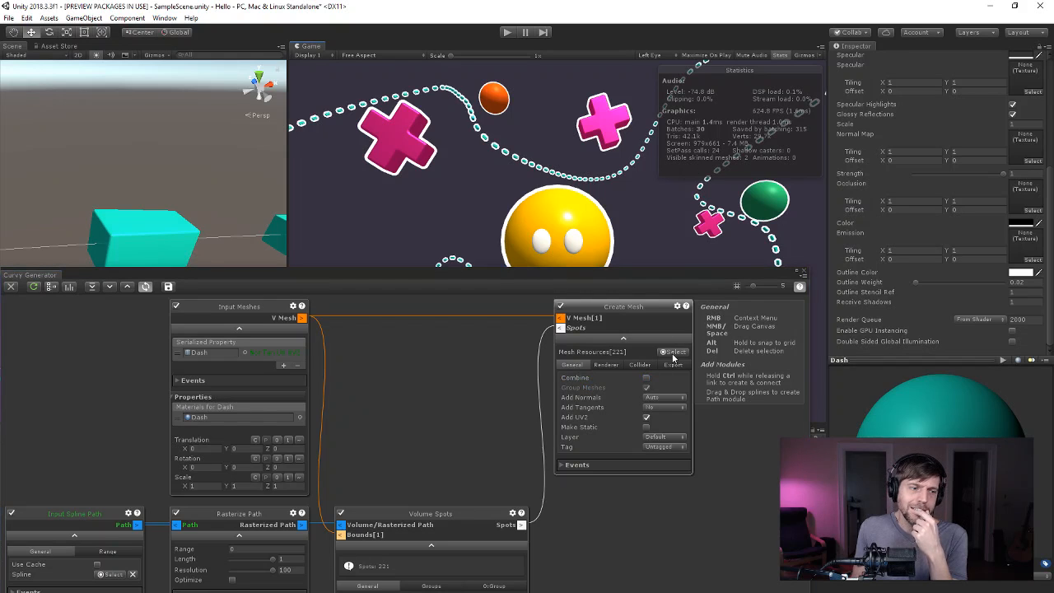
Try the Yes and Auto options for Add Tangents on the Create Mesh module and return it to No.
left_click(648, 408)
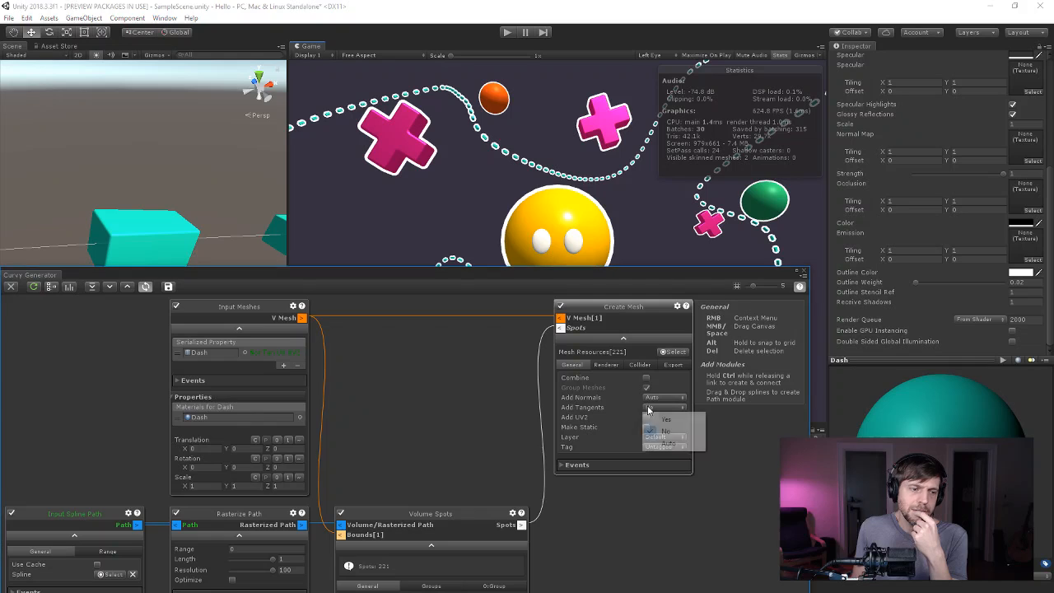
left_click(663, 419)
left_click(664, 408)
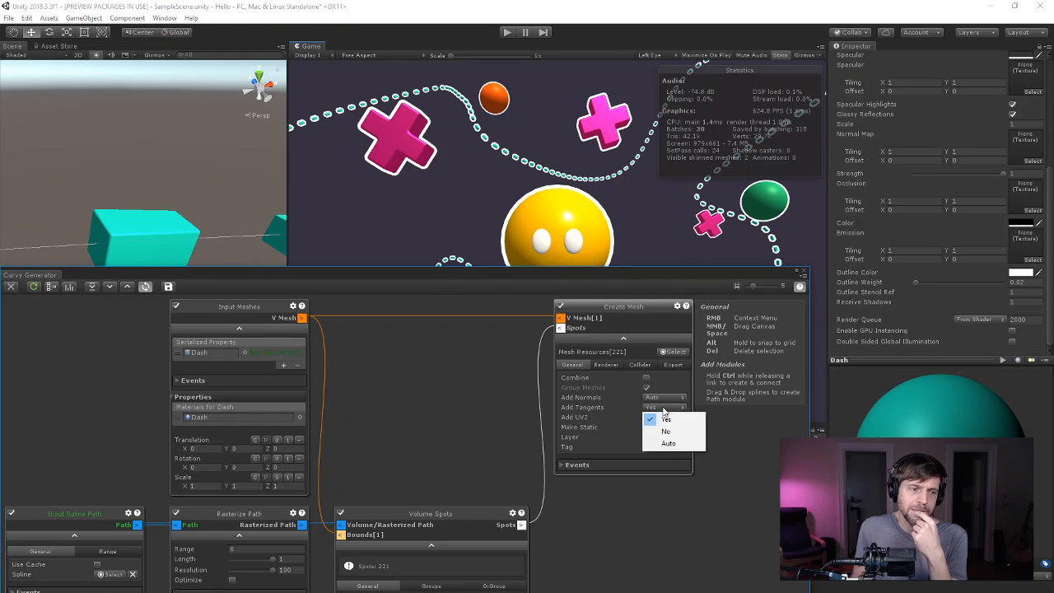
left_click(665, 430)
left_click(663, 408)
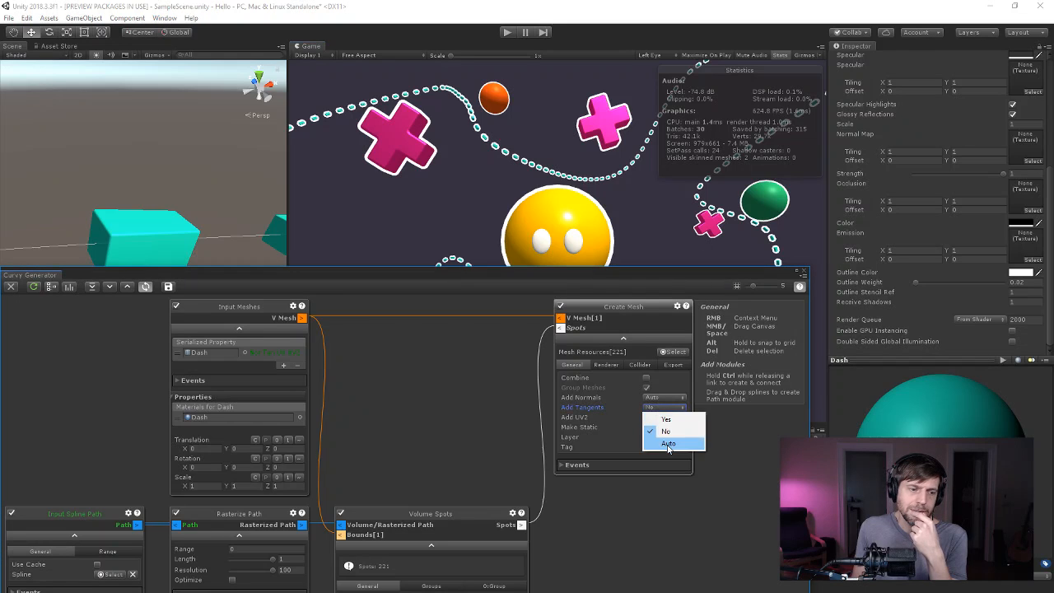
left_click(675, 445)
left_click(653, 407)
left_click(657, 429)
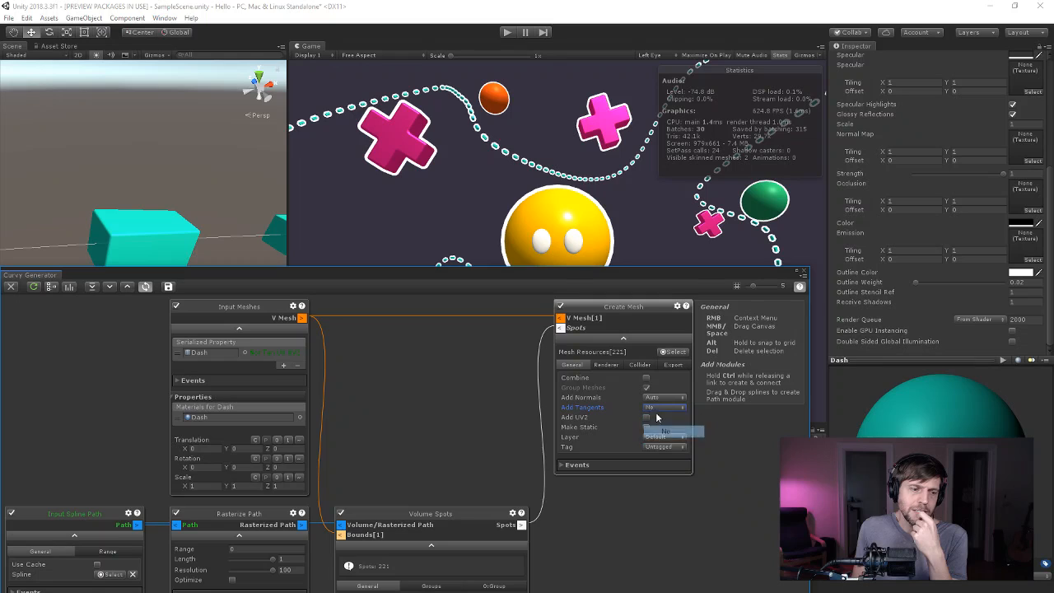
Set Add Normals to No on the Create Mesh module and reopen its options.
left_click(656, 408)
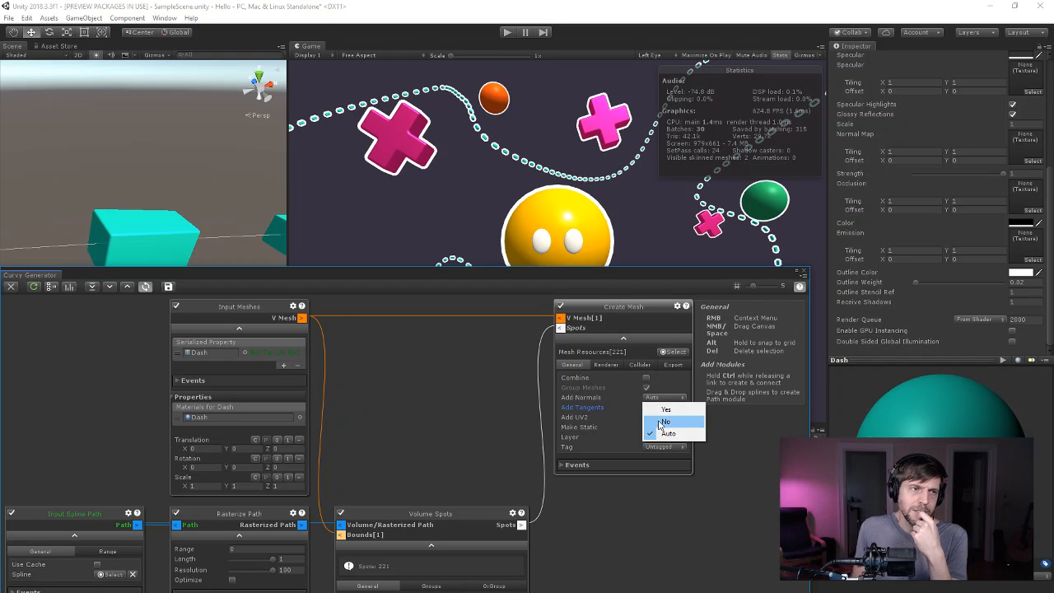
left_click(661, 424)
left_click(655, 400)
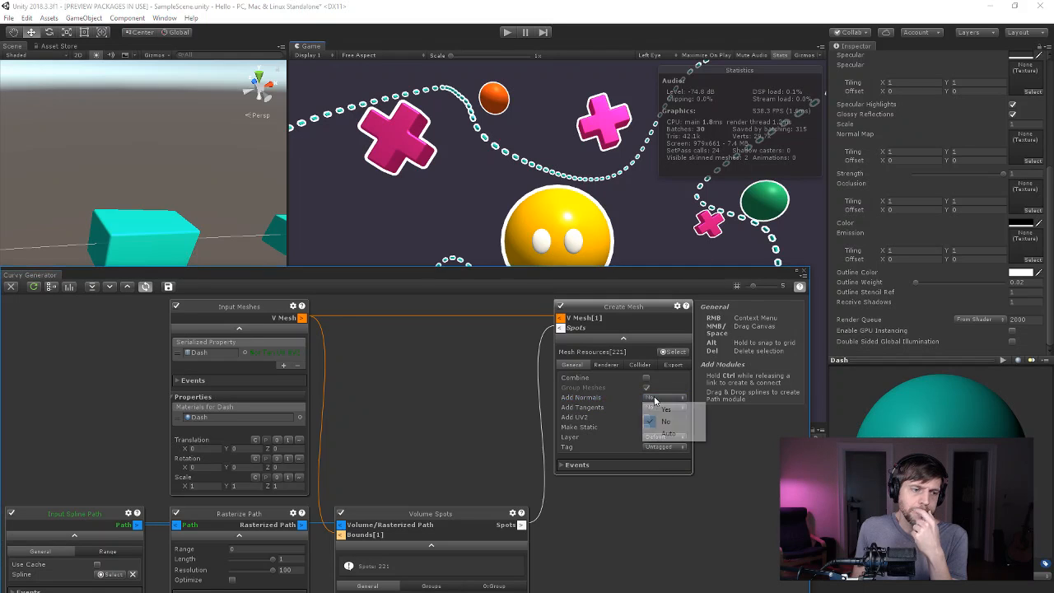
Set Add Normals to Auto on the Create Mesh module and toggle its Combine option to compare the results.
left_click(662, 433)
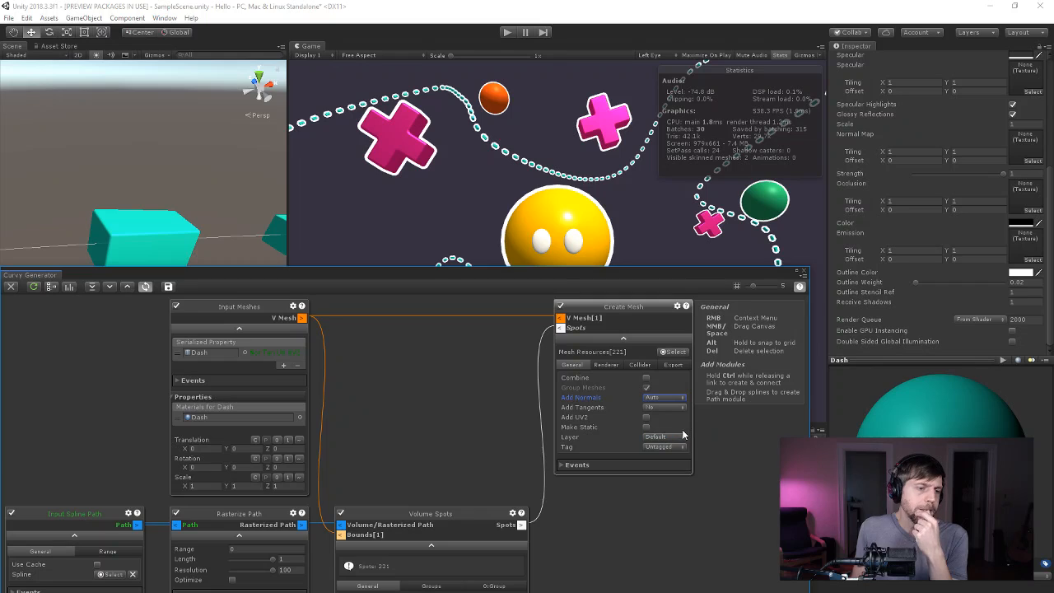
left_click(672, 366)
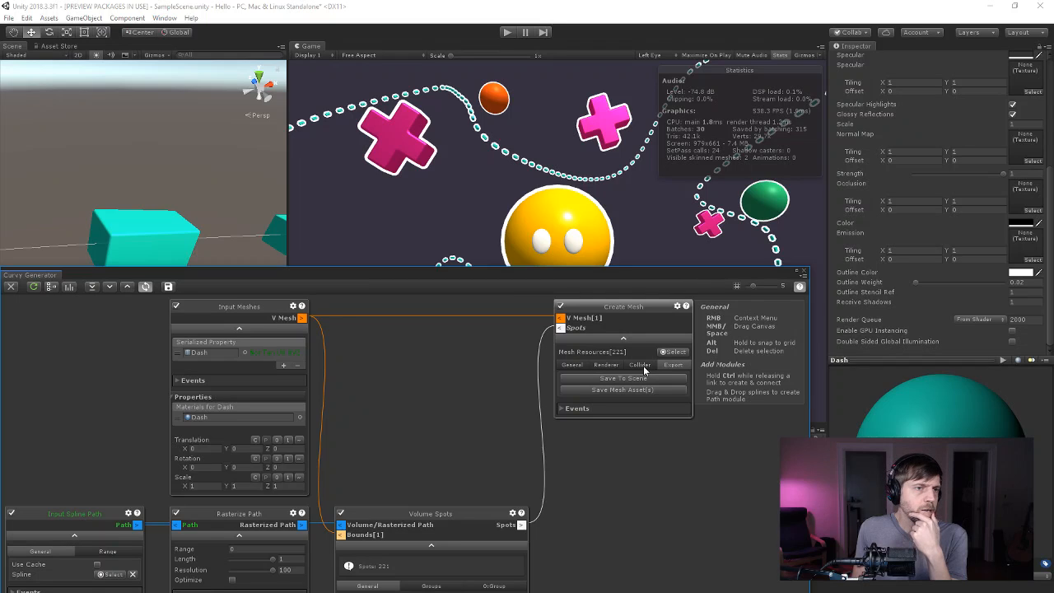
left_click(574, 368)
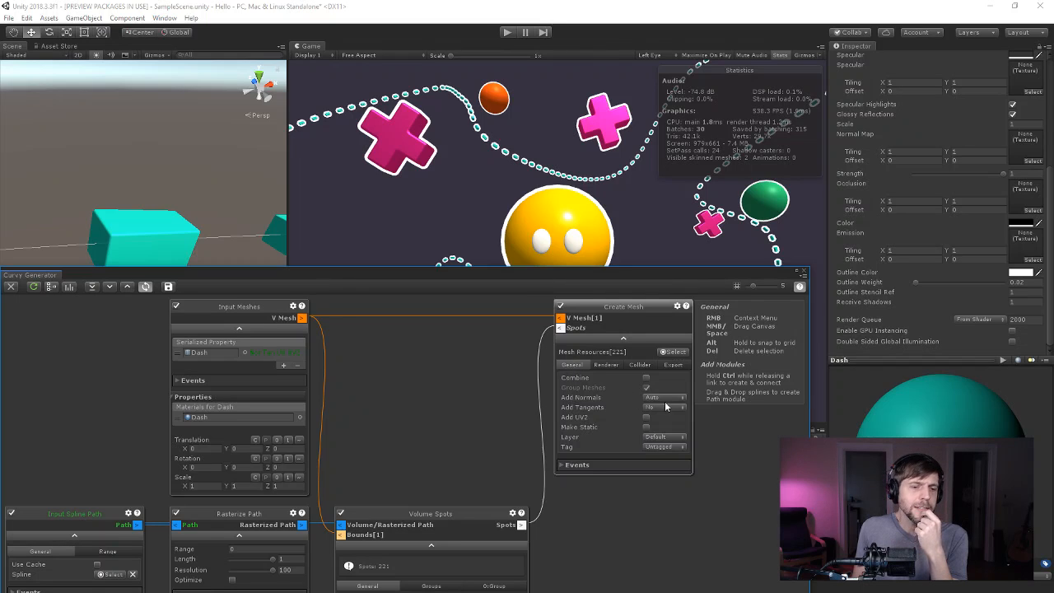
left_click(646, 378)
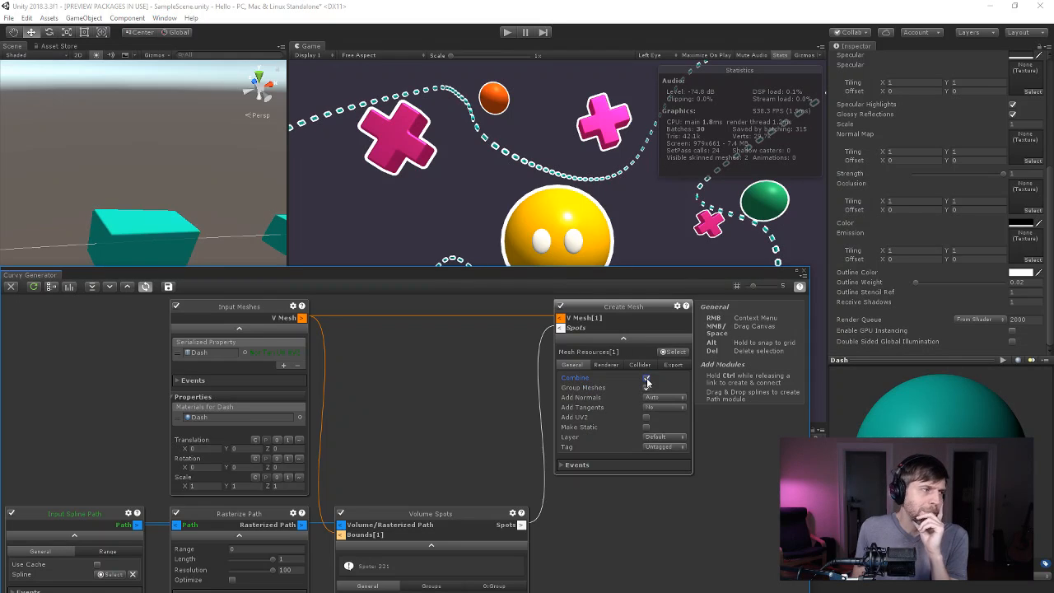
left_click(646, 379)
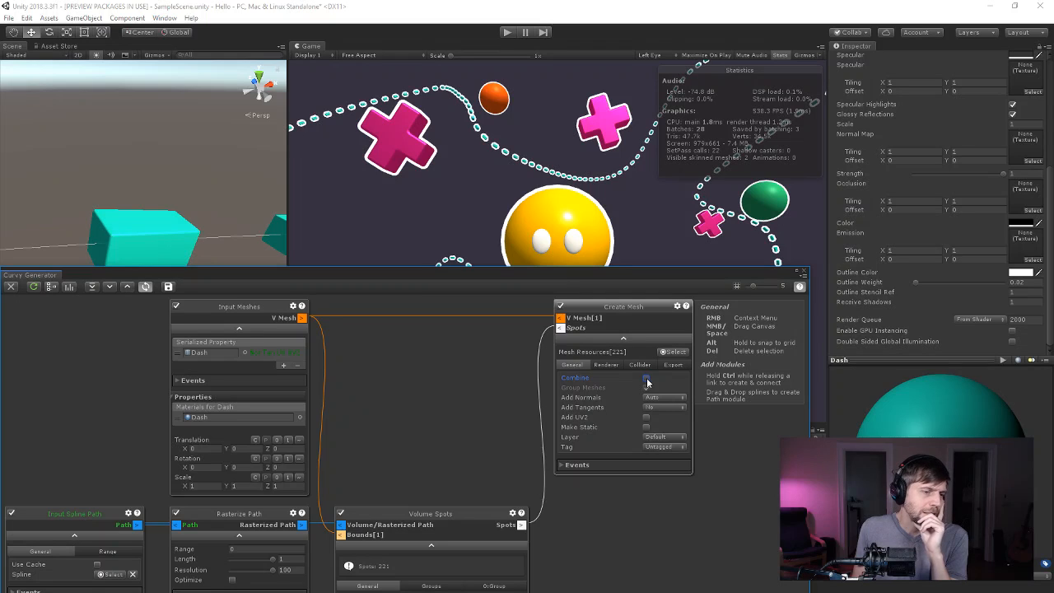
Try Add Tangents at Auto and at Yes on the Create Mesh module.
left_click(664, 407)
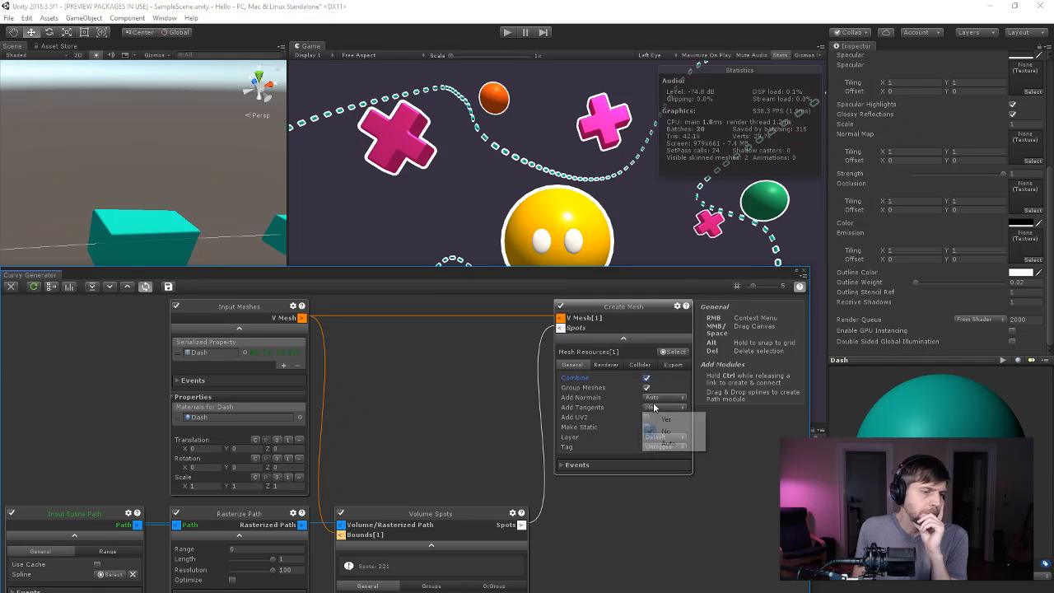
left_click(663, 443)
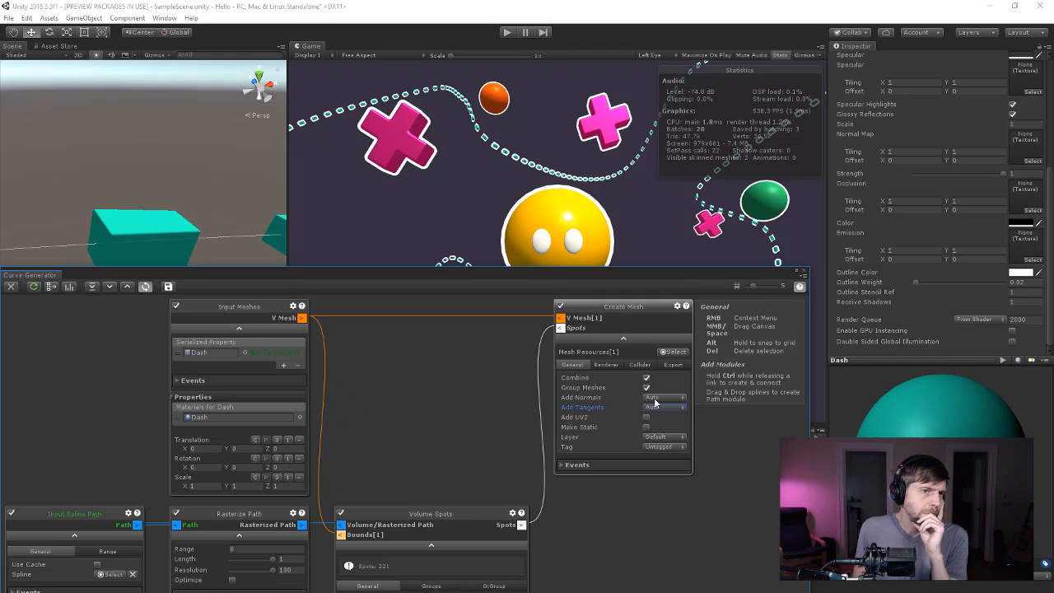
left_click(655, 409)
left_click(661, 419)
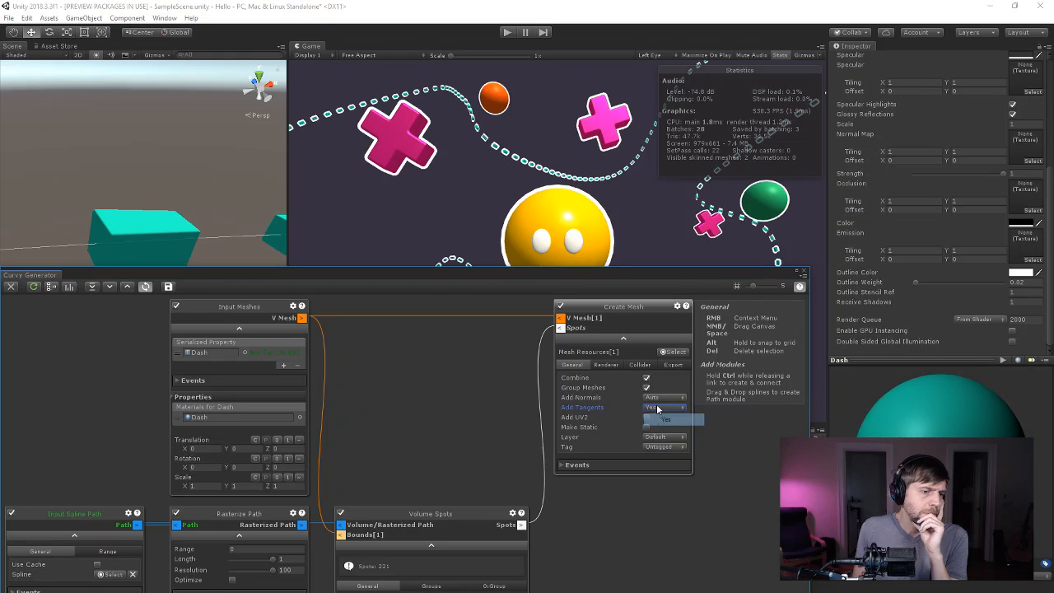
Try Add Normals at Yes and No on the Create Mesh module and return it to Auto.
left_click(657, 398)
left_click(659, 409)
left_click(657, 398)
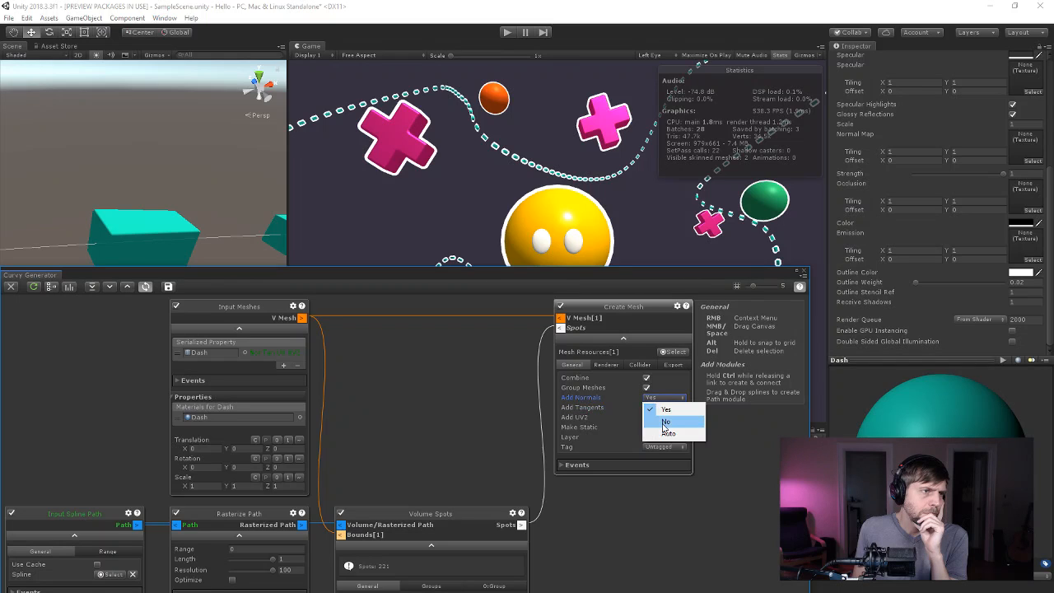
left_click(662, 420)
left_click(657, 399)
left_click(662, 432)
Set Add Tangents to Auto and turn off Combine on the Create Mesh module.
left_click(659, 407)
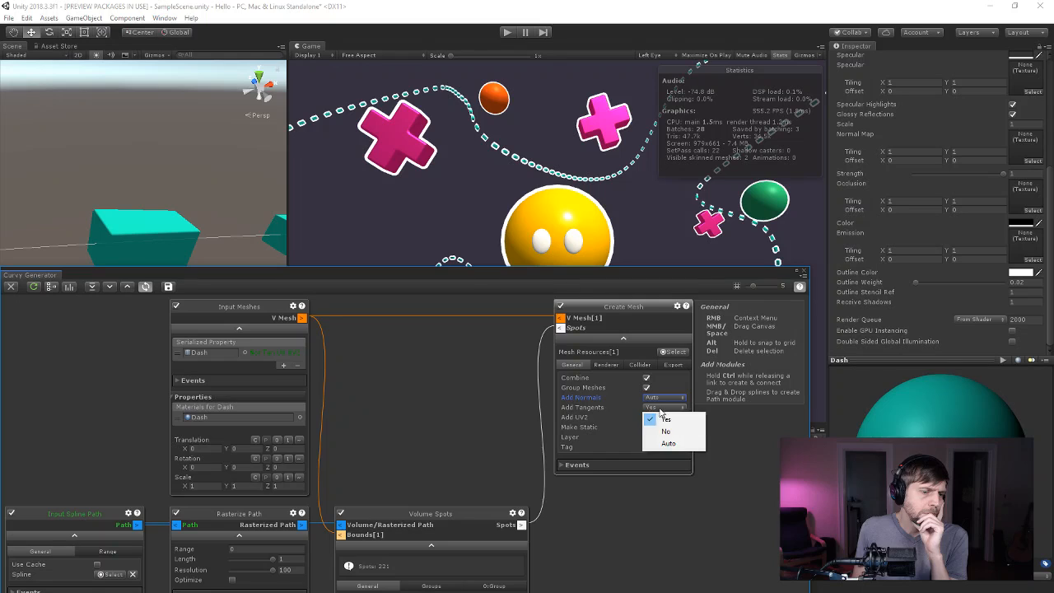
left_click(669, 444)
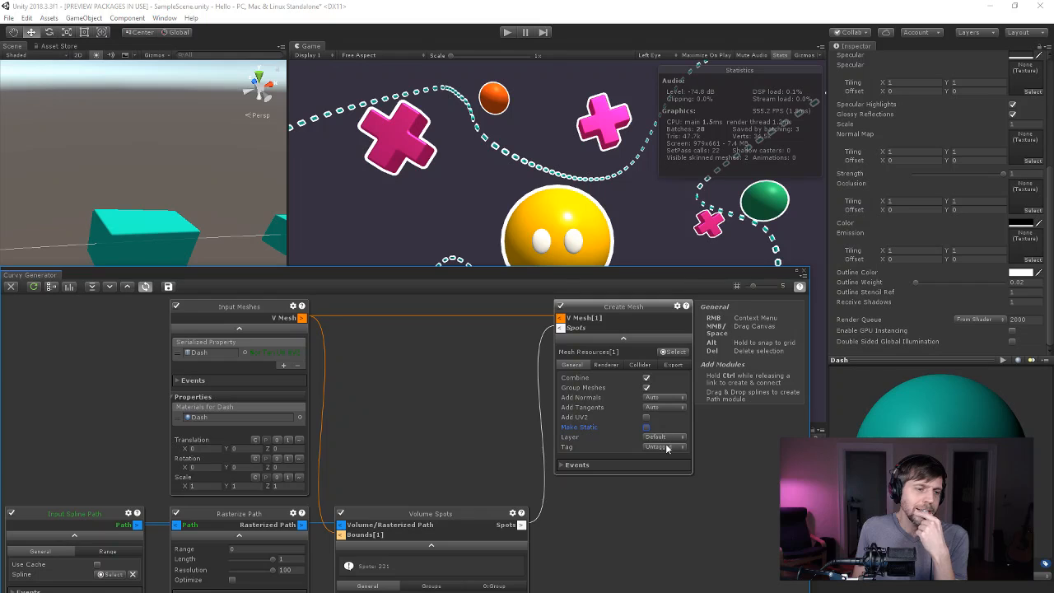
left_click(646, 377)
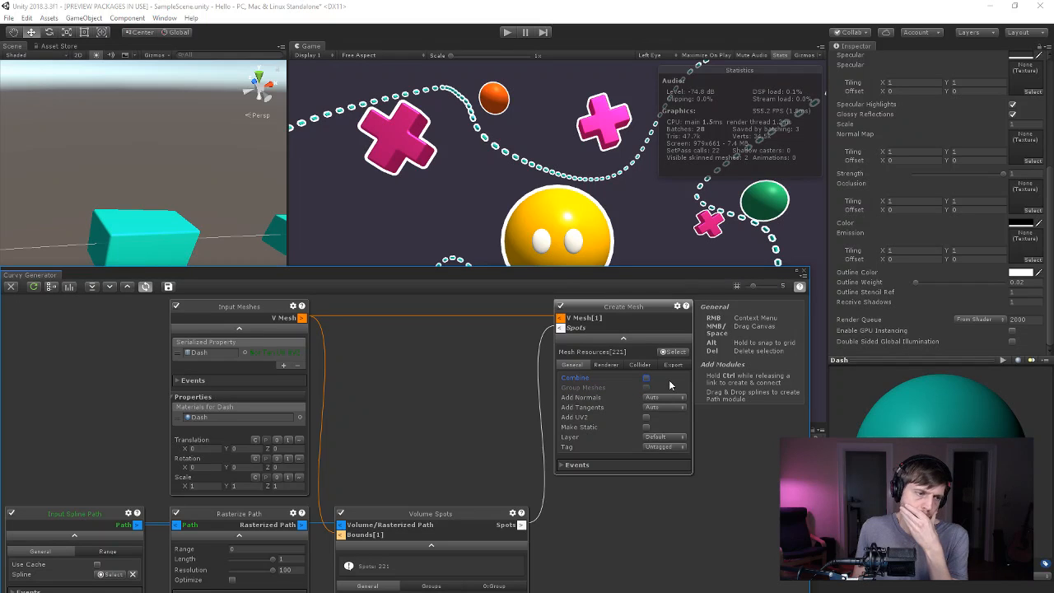
Set Cast Shadows to Off and disable Receive Shadows in the Create Mesh module's renderer settings.
left_click(616, 367)
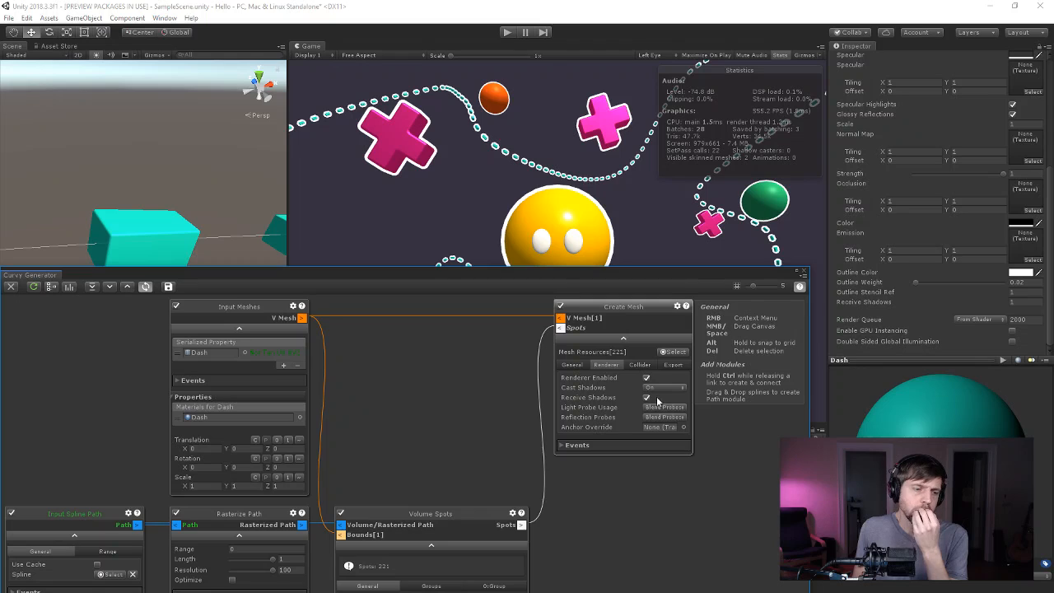
left_click(659, 387)
left_click(651, 394)
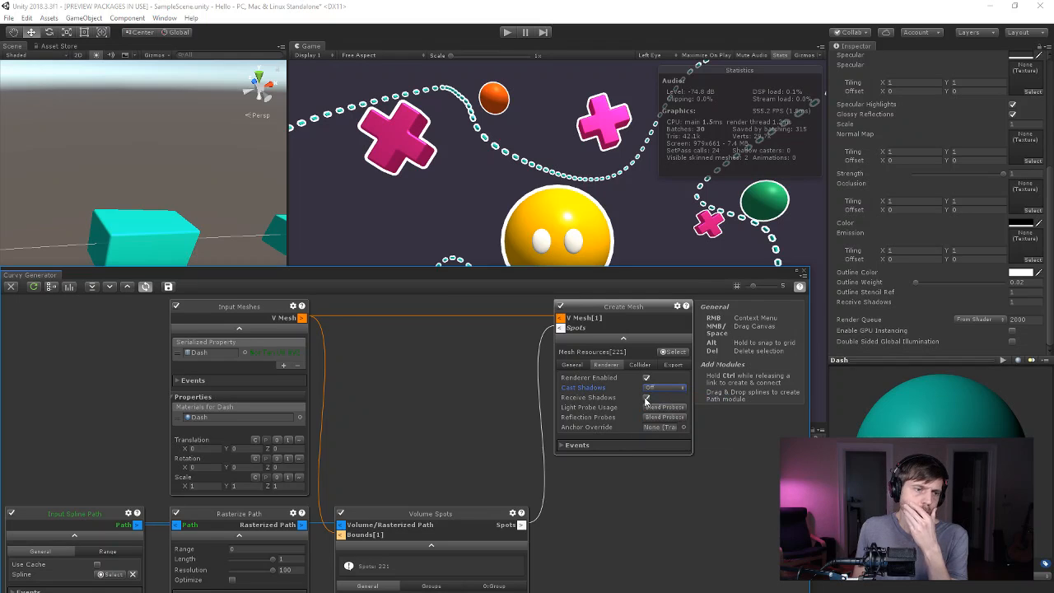
left_click(647, 399)
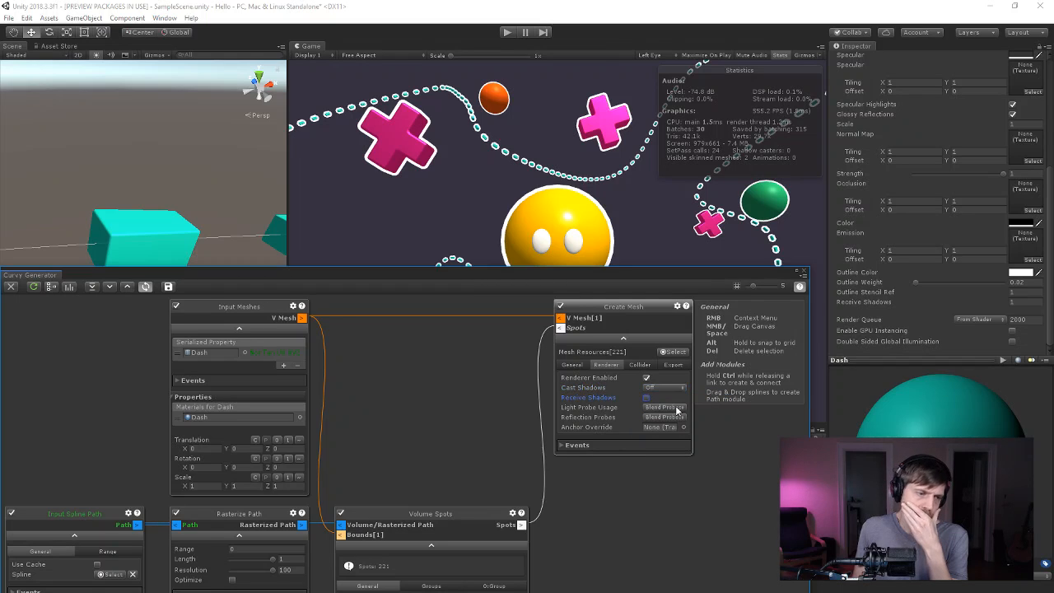
Set Light Probe Usage and Reflection Probes to Off for the Create Mesh module's renderer.
left_click(677, 407)
left_click(666, 419)
left_click(666, 416)
left_click(663, 424)
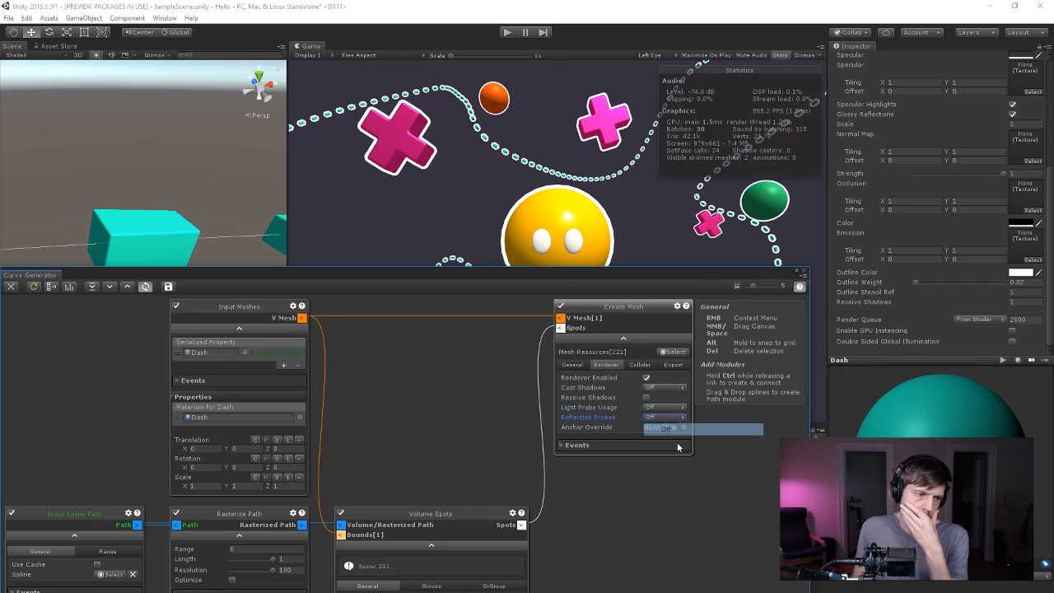
Set the Create Mesh module's Collider to None and close the Curvy Generator window.
left_click(639, 364)
left_click(664, 377)
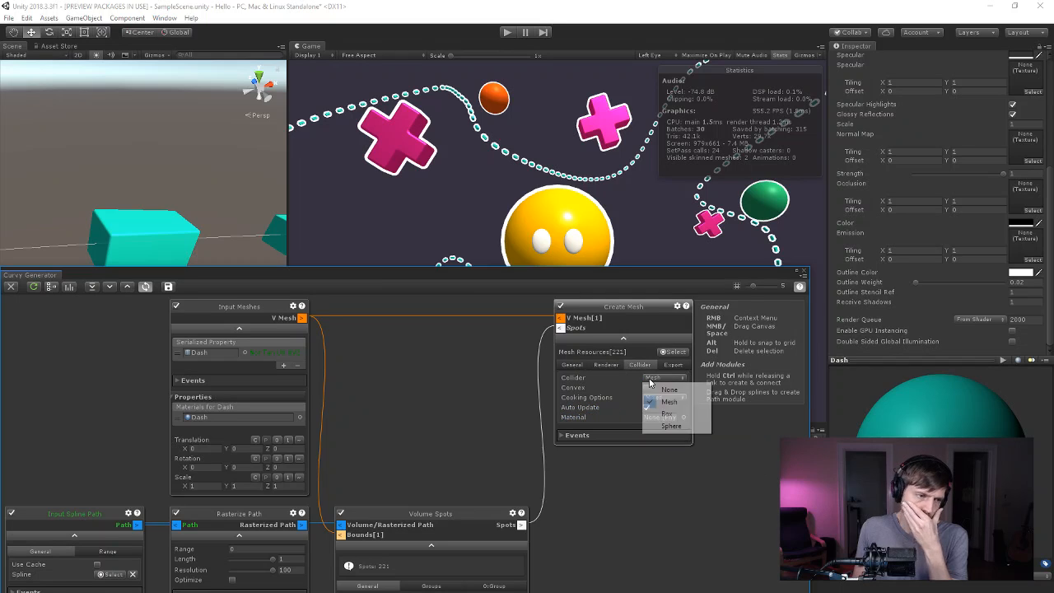
left_click(657, 391)
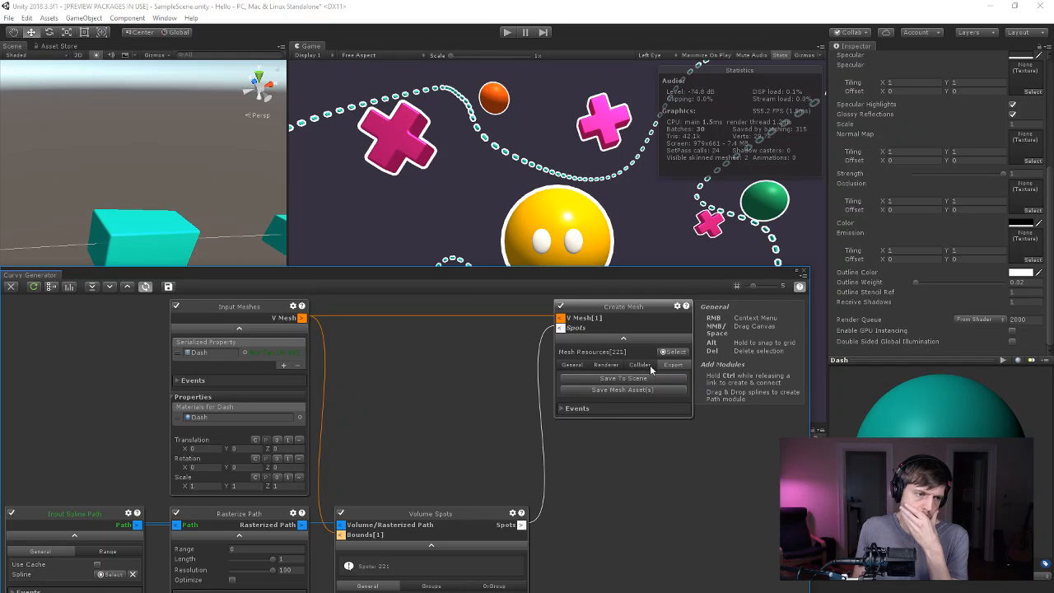
left_click(606, 364)
left_click(572, 364)
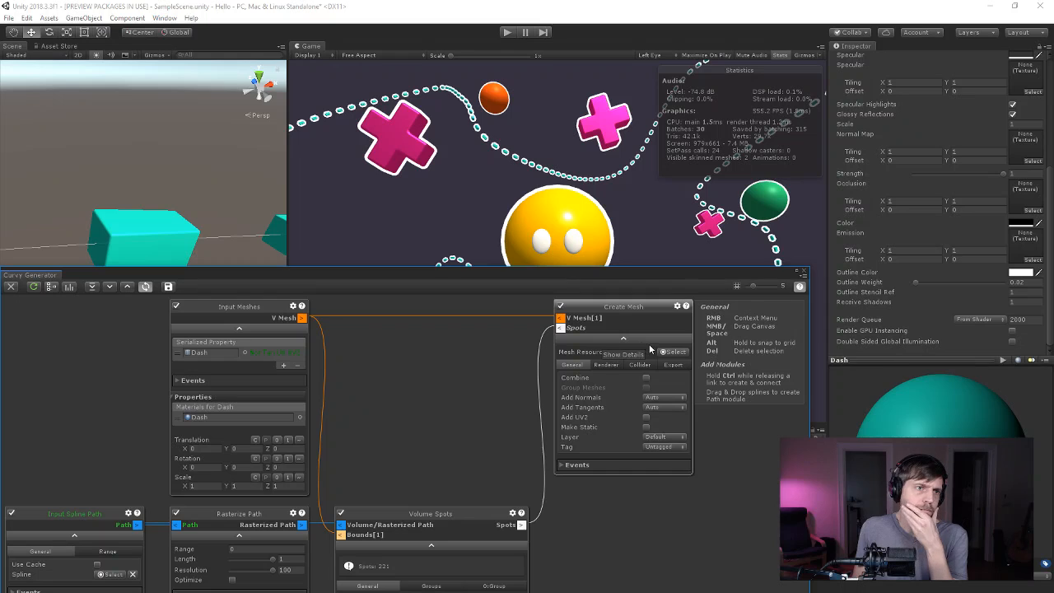
left_click(692, 173)
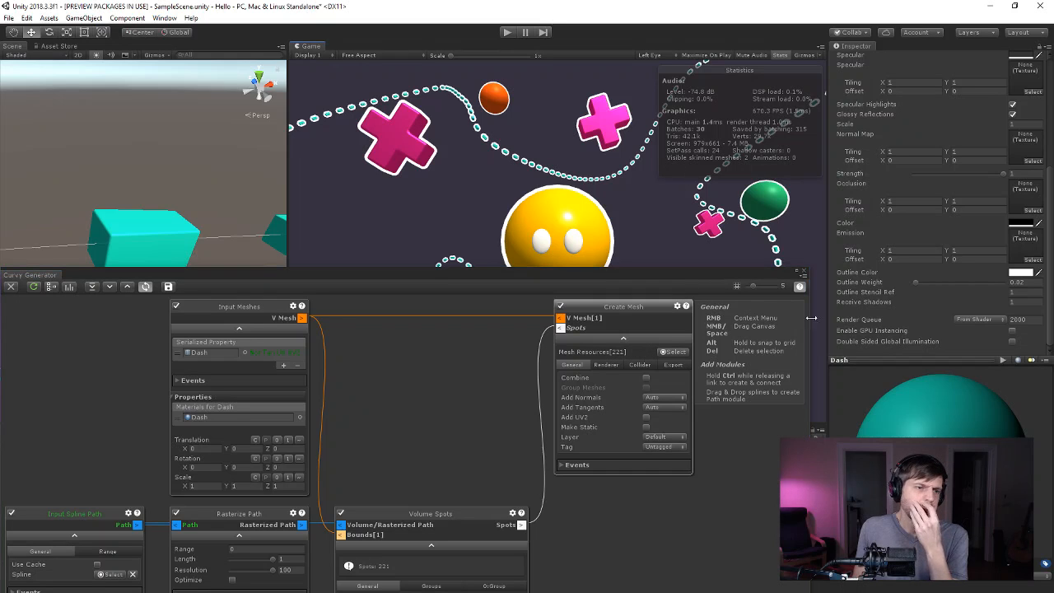
left_click(806, 270)
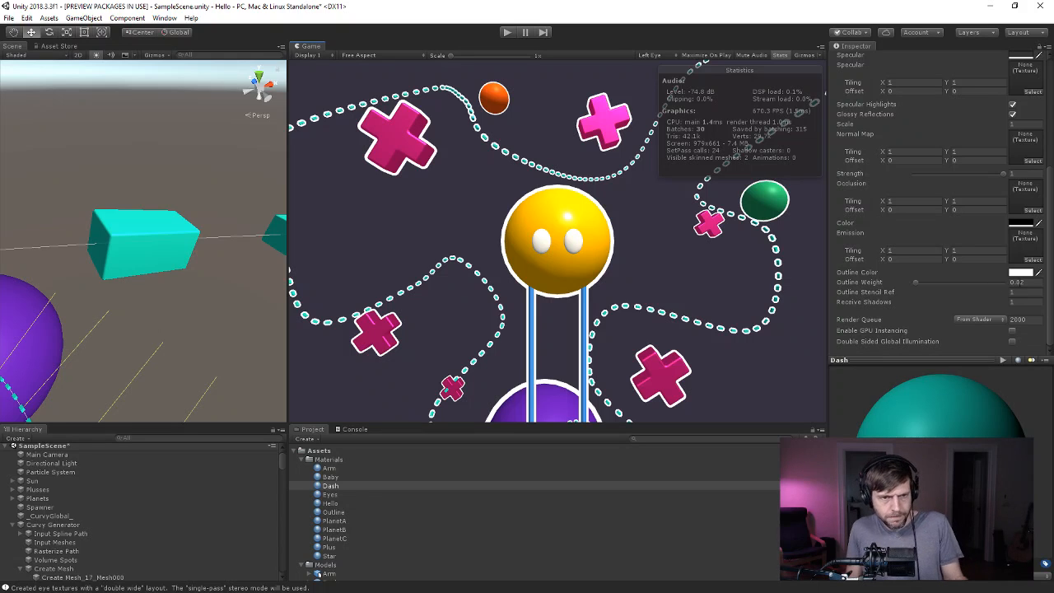
Try other Outline Weight values such as 0.03 on the Dash material and set it back to 0.02.
left_click(1025, 283)
type("0.0")
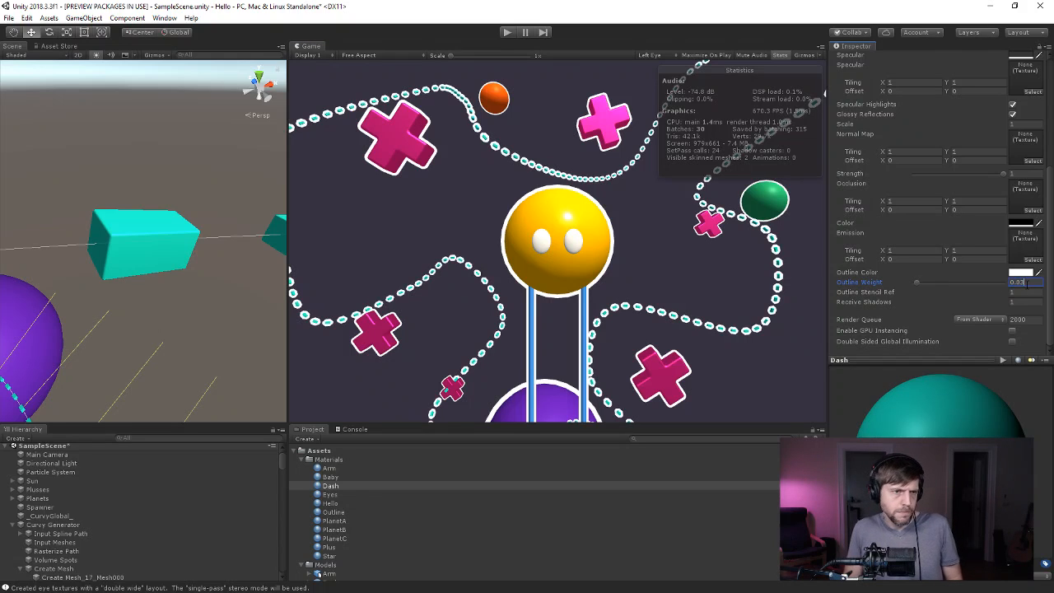
type("5")
key("BackSpace")
key("BackSpace")
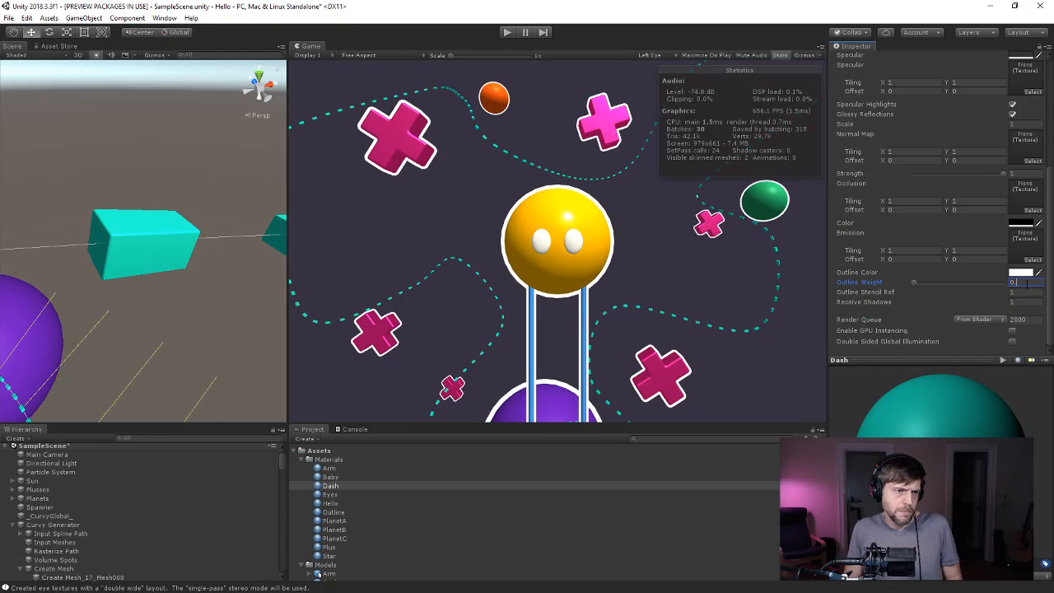
type("1")
key("BackSpace")
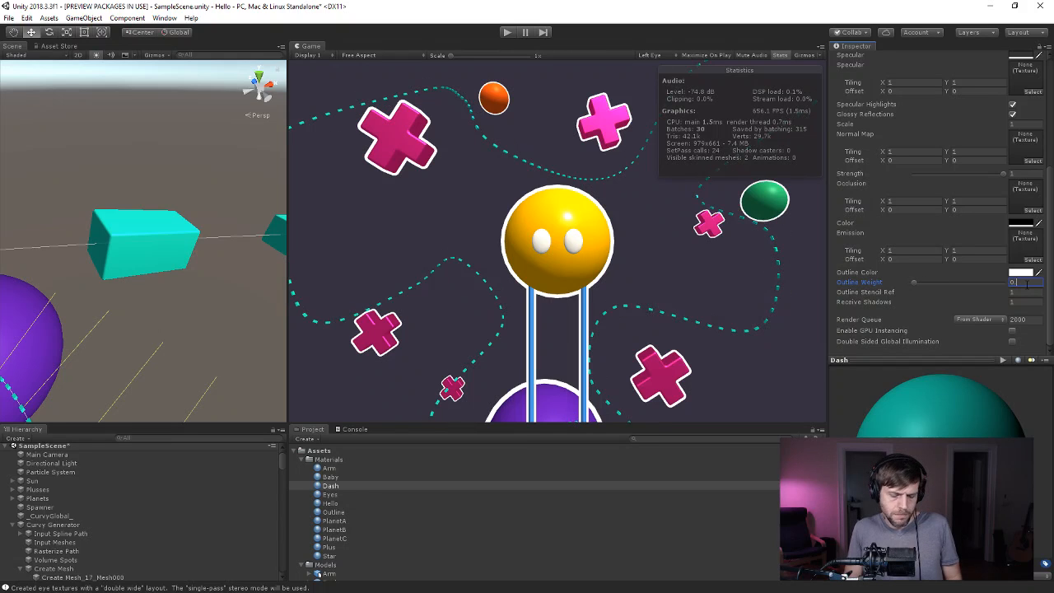
type("02")
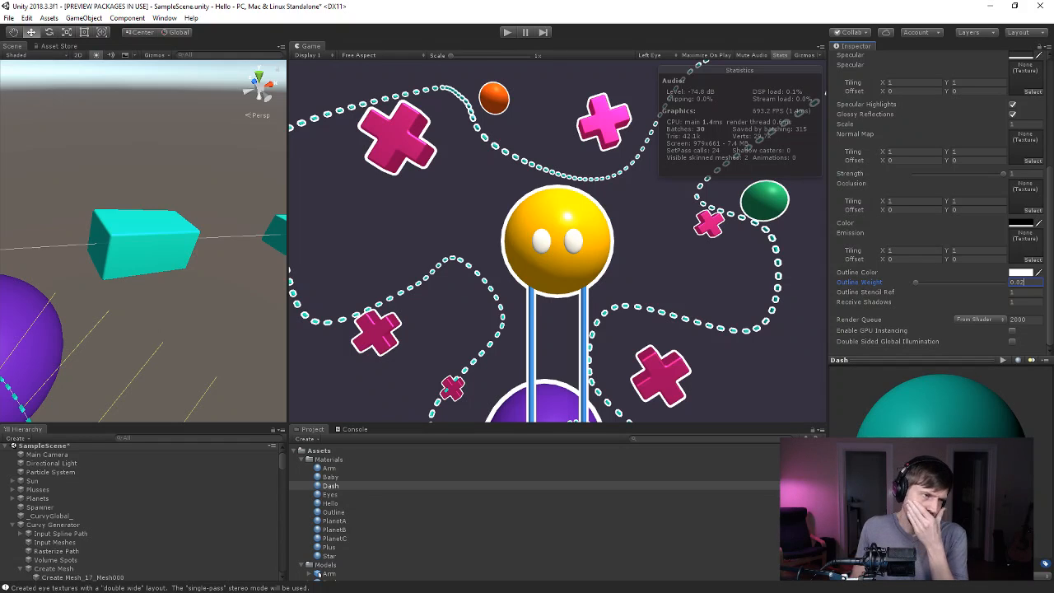
key("Return")
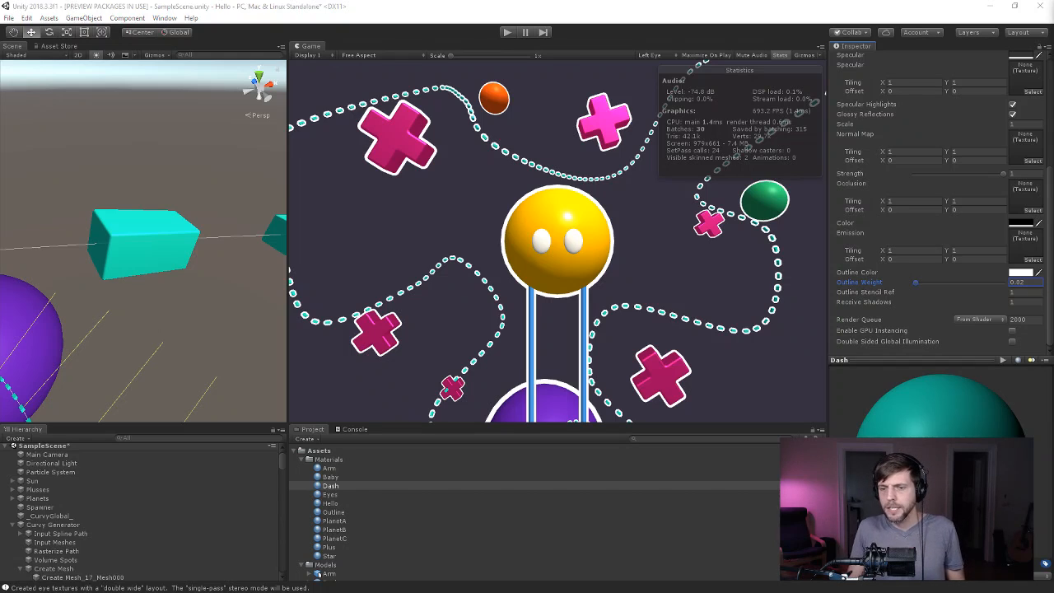
Switch to the Firefox browser and open the website scottmadethis.net.
key("alt+Tab")
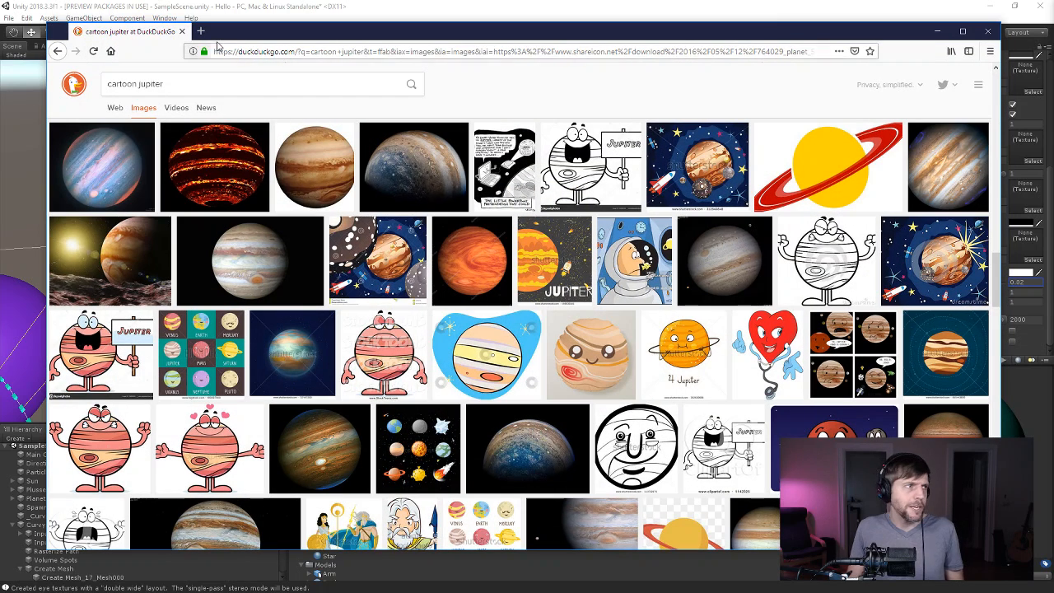
left_click(216, 51)
type("scottmadethis.net")
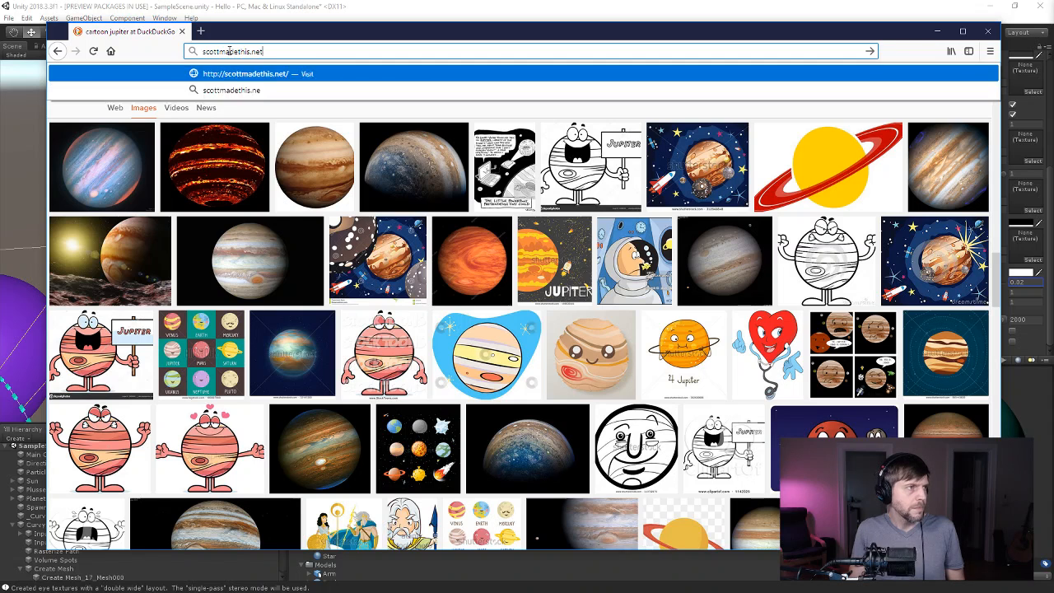
key("Return")
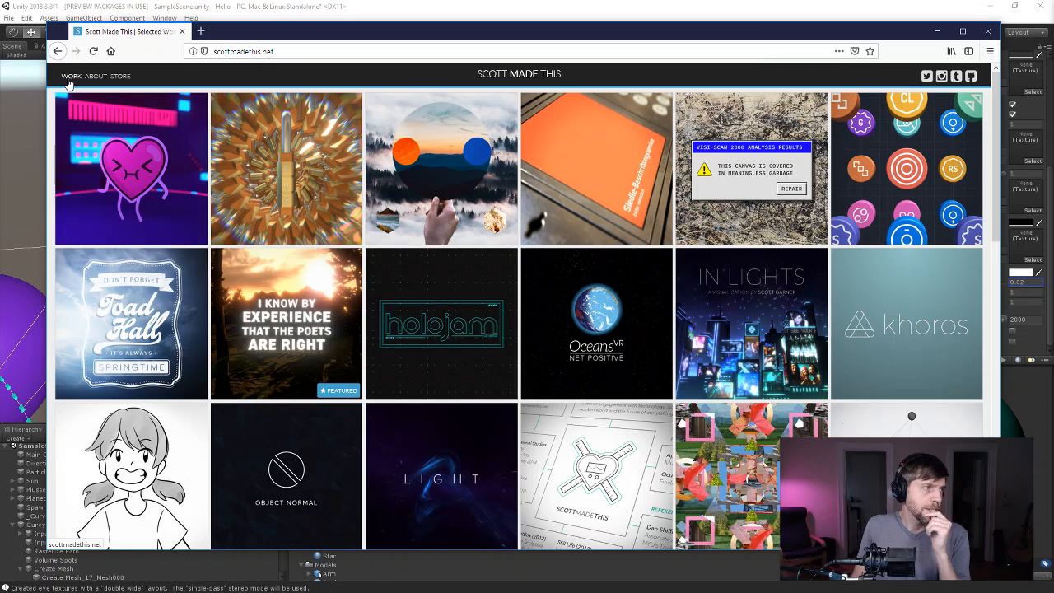
Open the Instagram profile at instagram.com/scottmadethis.
left_click(241, 51)
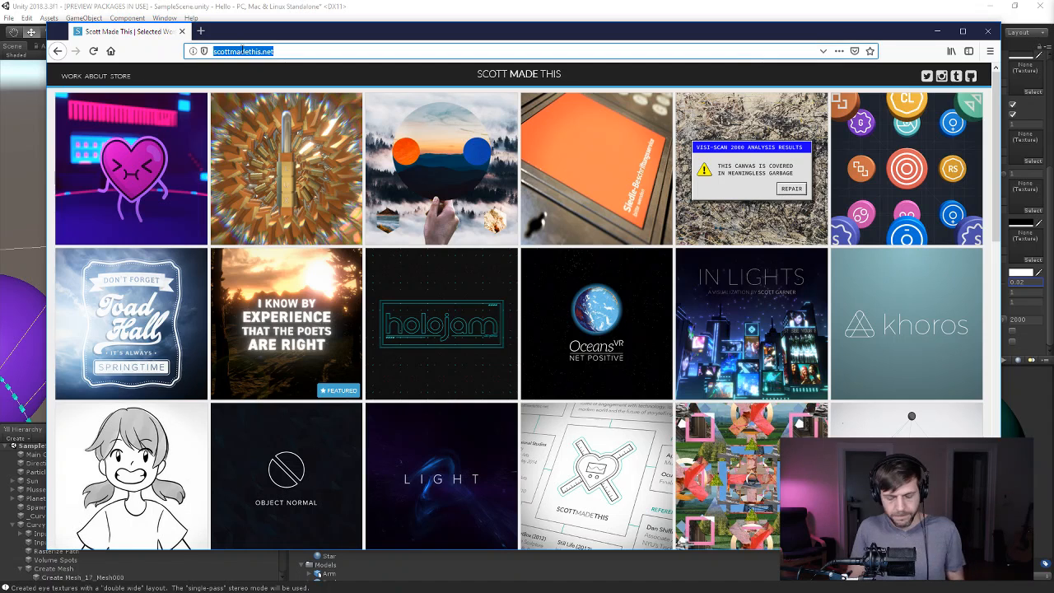
type("instagram.com/scottm")
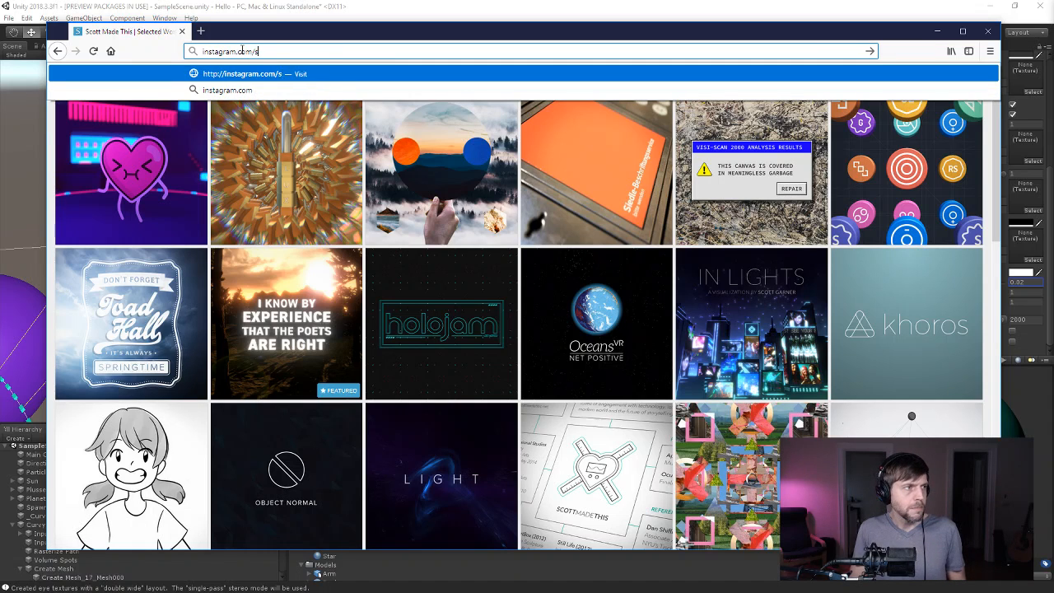
type("adethis")
key("Return")
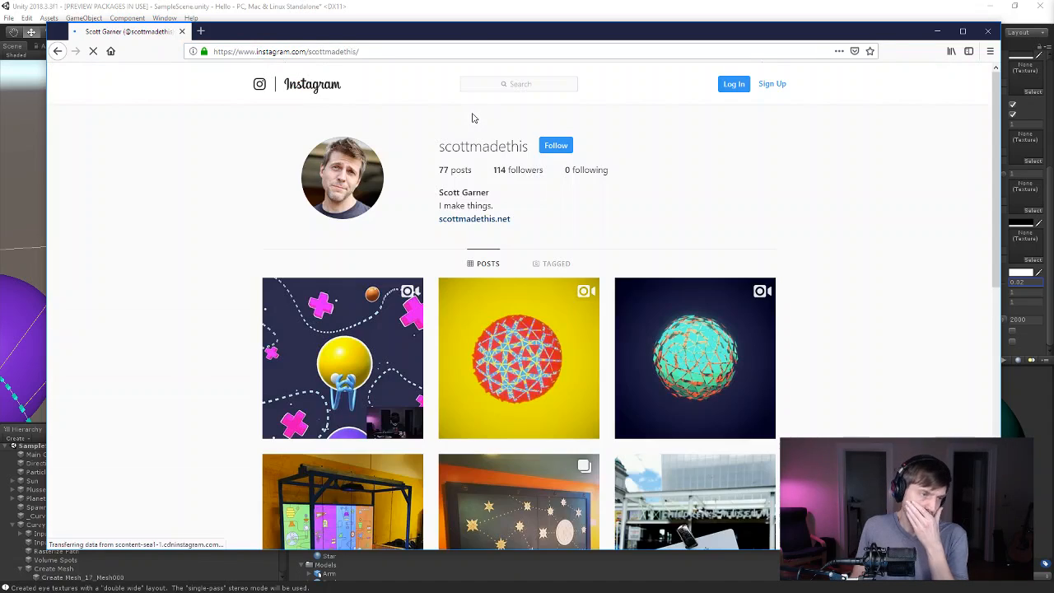
Open the profile's newest post, the Hello WIP video, and move the browser window down to compare it with the Game view.
scroll(472, 119, "down", 1)
scroll(473, 119, "down", 1)
scroll(388, 193, "up", 1)
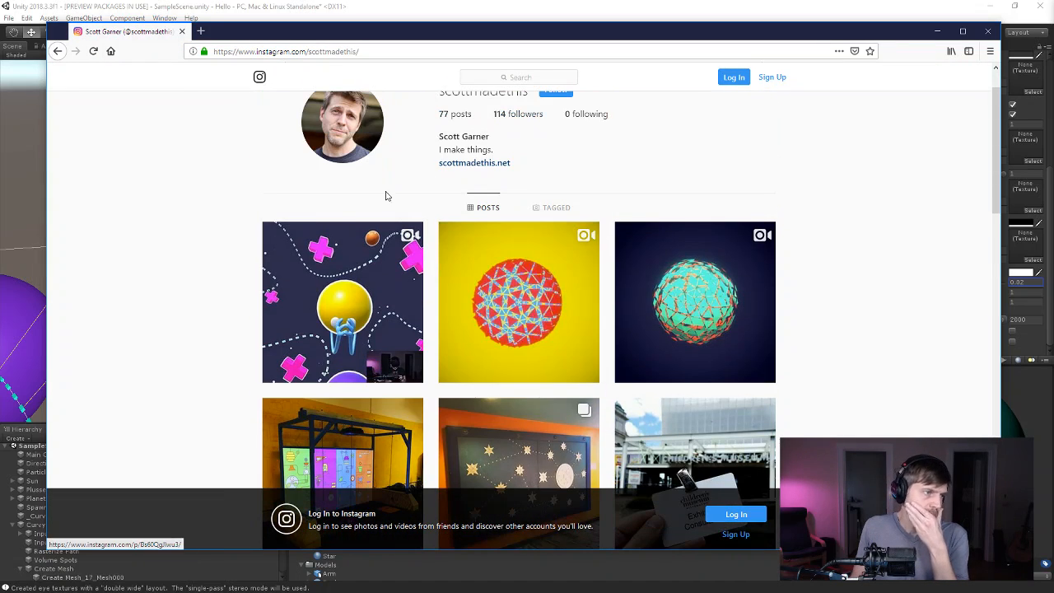
left_click(291, 258)
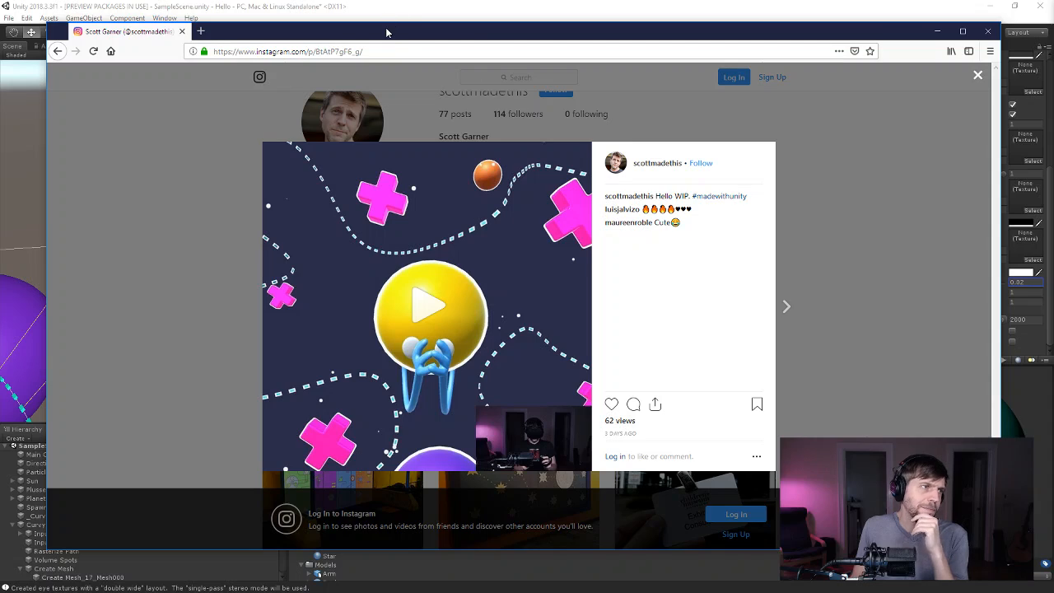
left_click_drag(397, 39, 426, 399)
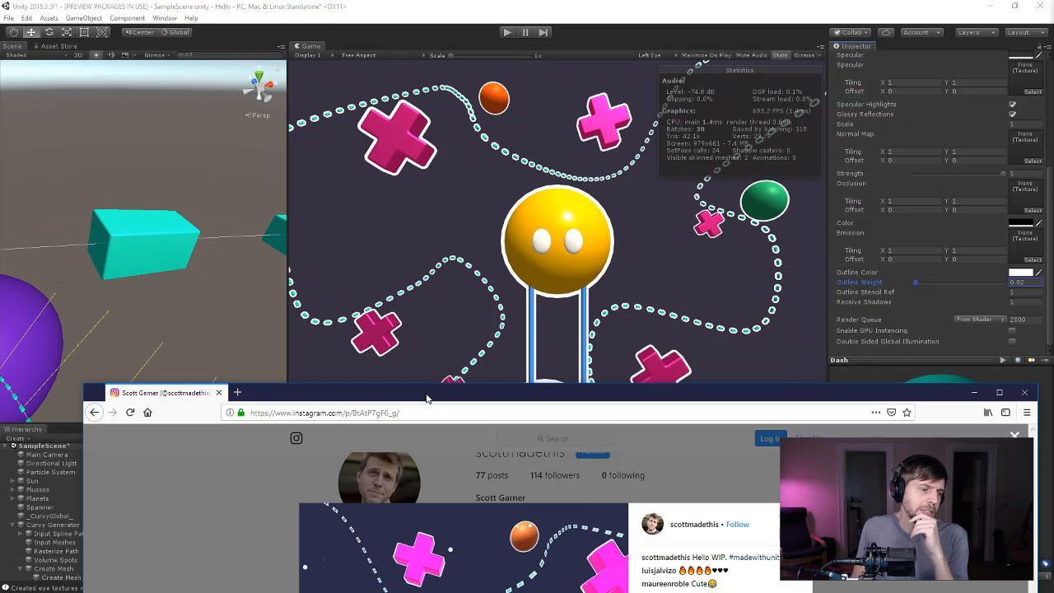
Compare the dashed trails in the posted Hello WIP video with the Game view behind the browser window.
left_click_drag(426, 399, 417, 97)
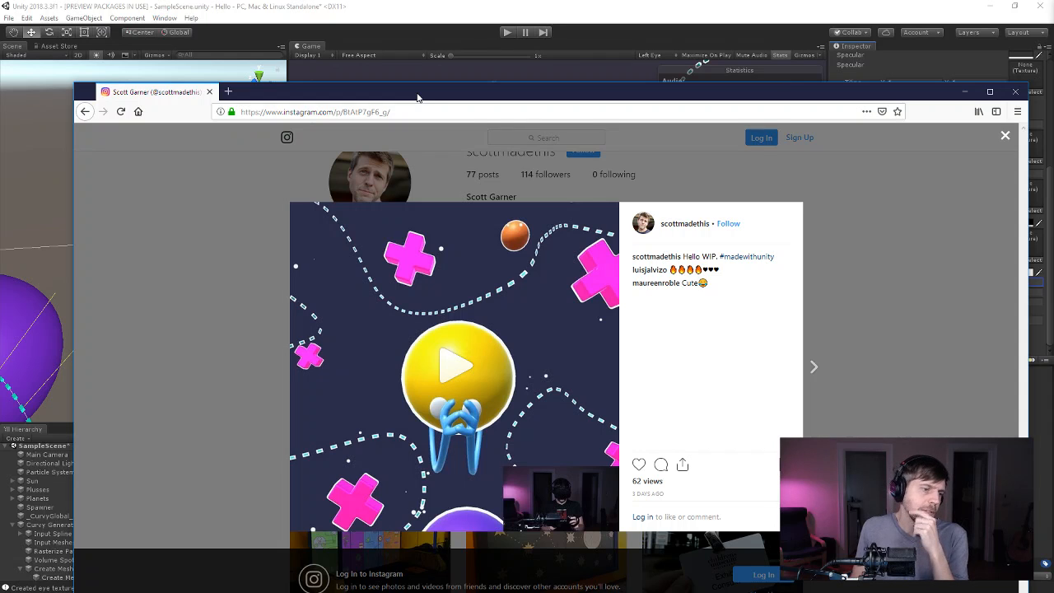
left_click_drag(416, 97, 474, 438)
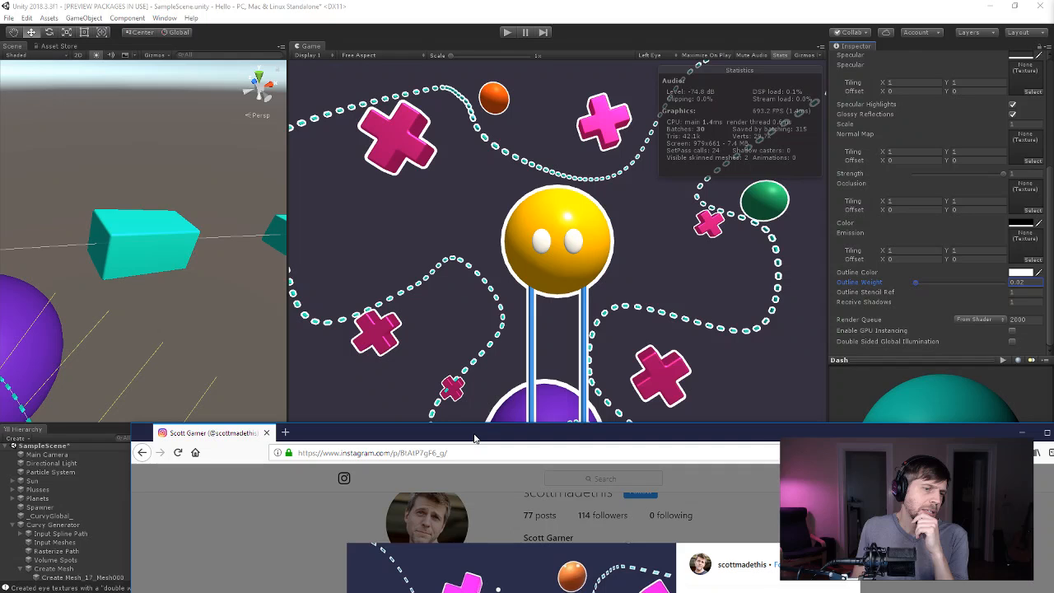
mouse_move(474, 438)
left_mouse_down()
mouse_move(422, 179)
mouse_move(481, 430)
mouse_move(485, 420)
left_mouse_up()
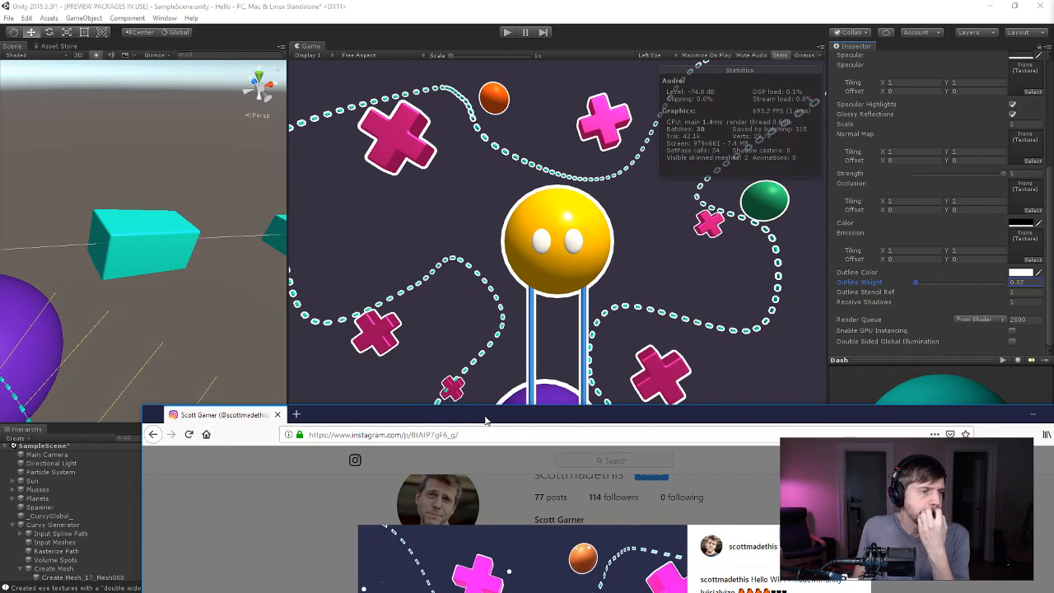
left_click_drag(485, 420, 485, 417)
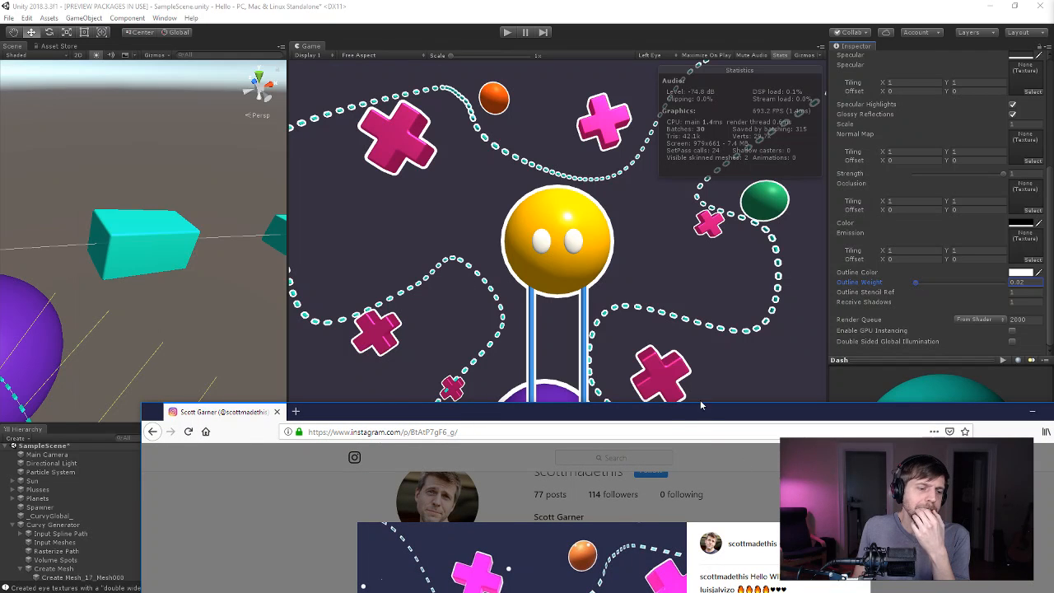
left_click_drag(704, 418, 634, 114)
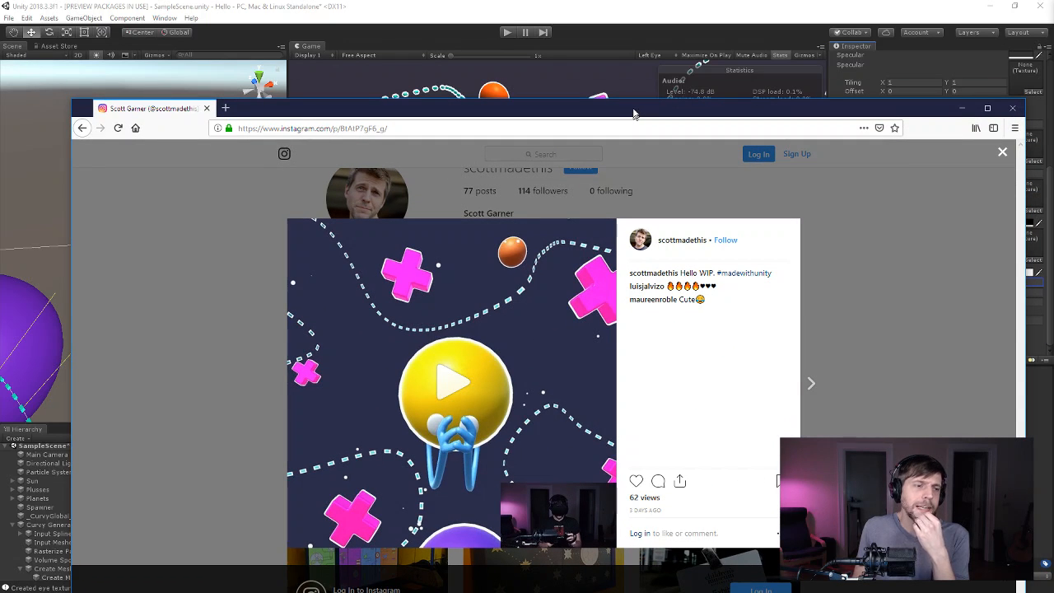
left_click_drag(628, 111, 606, 371)
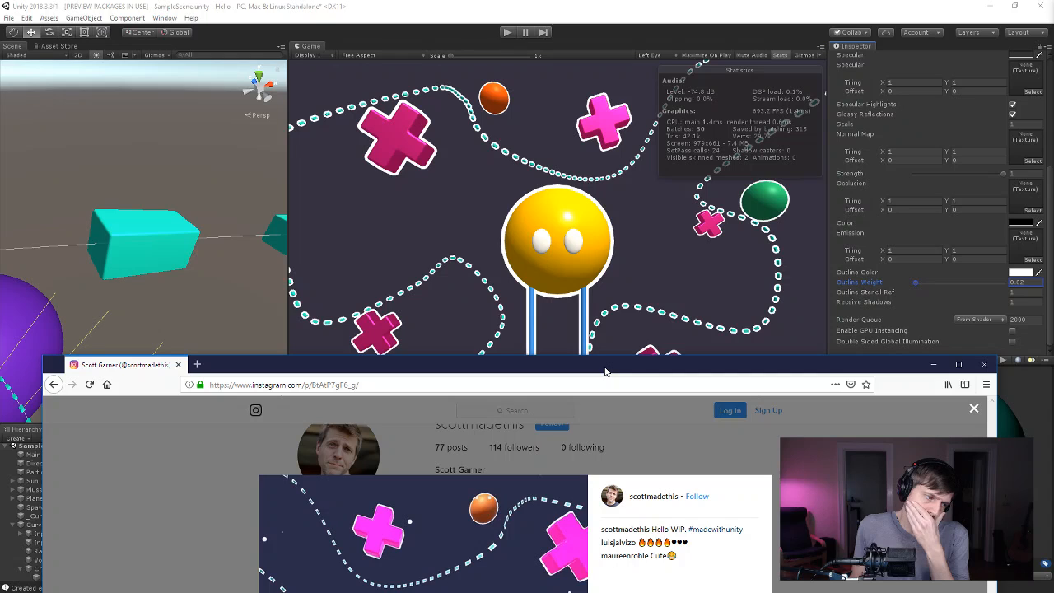
left_click_drag(605, 371, 632, 57)
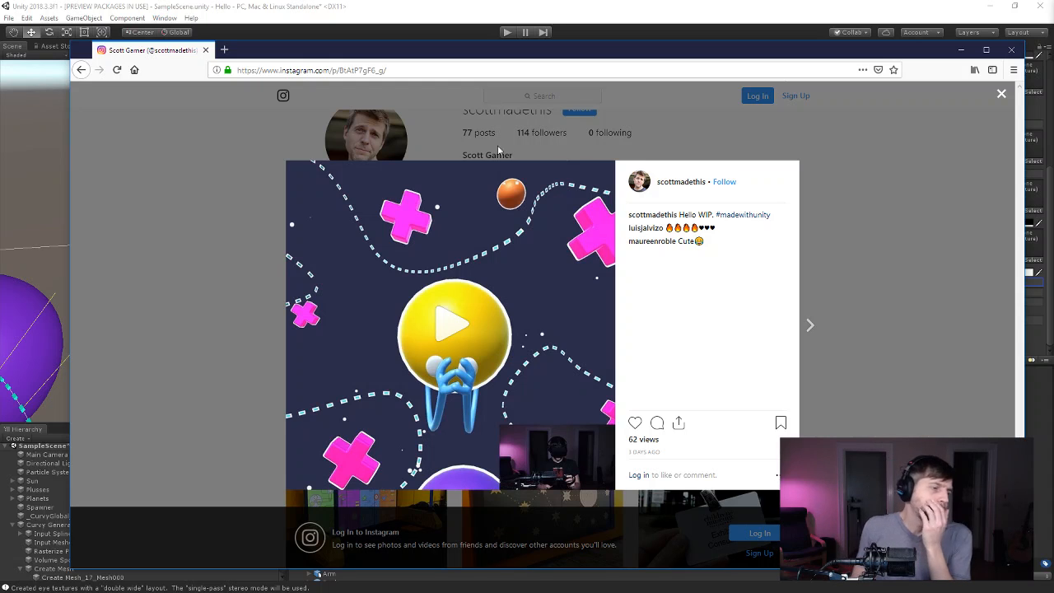
Switch back to Unity and examine the settings of the Create Mesh, Curvy Generator and Input Meshes objects.
left_click(598, 23)
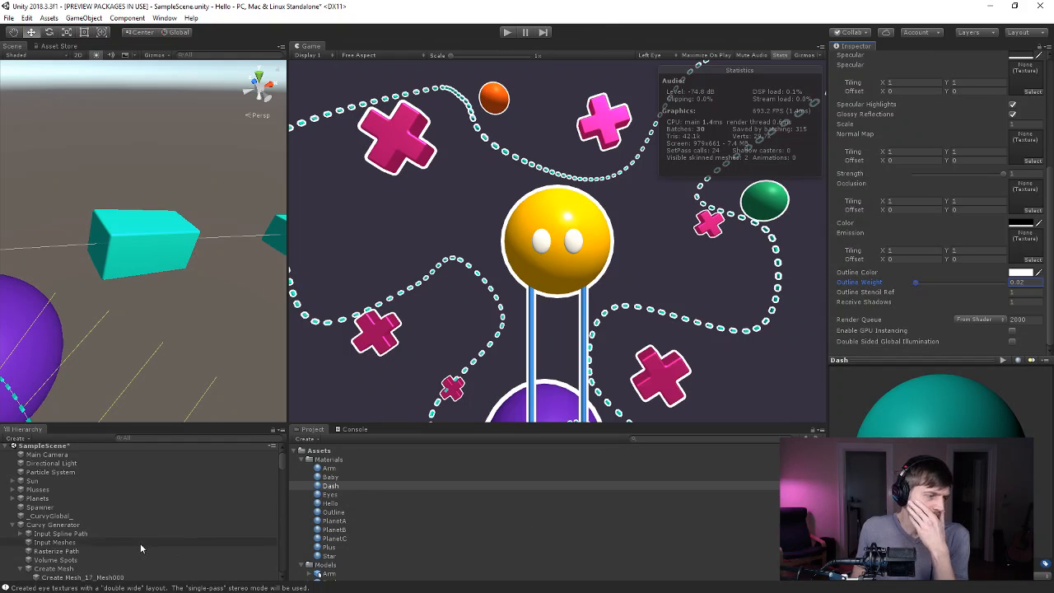
left_click(55, 569)
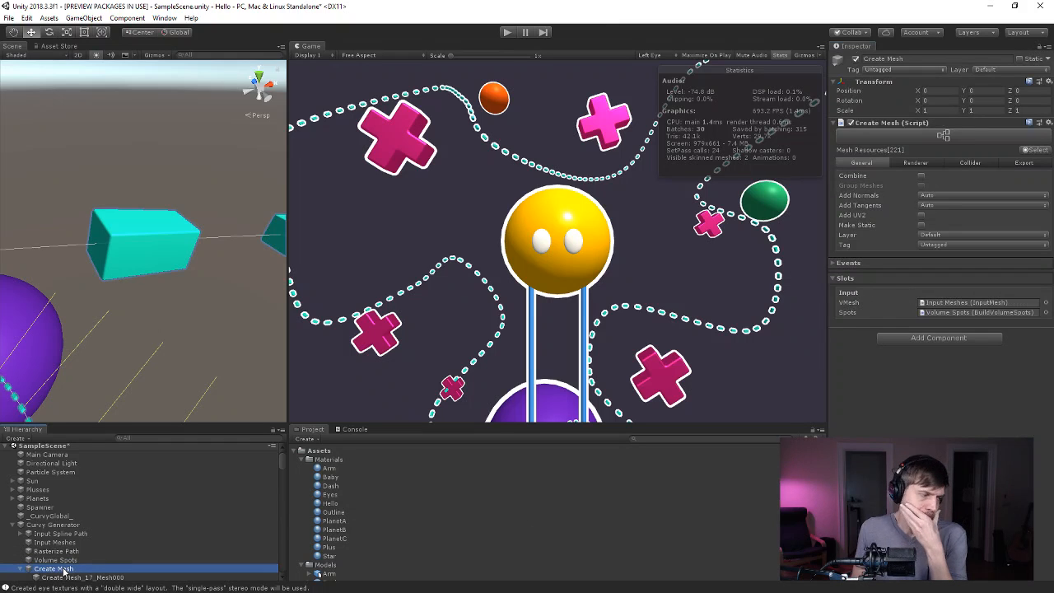
left_click(64, 525)
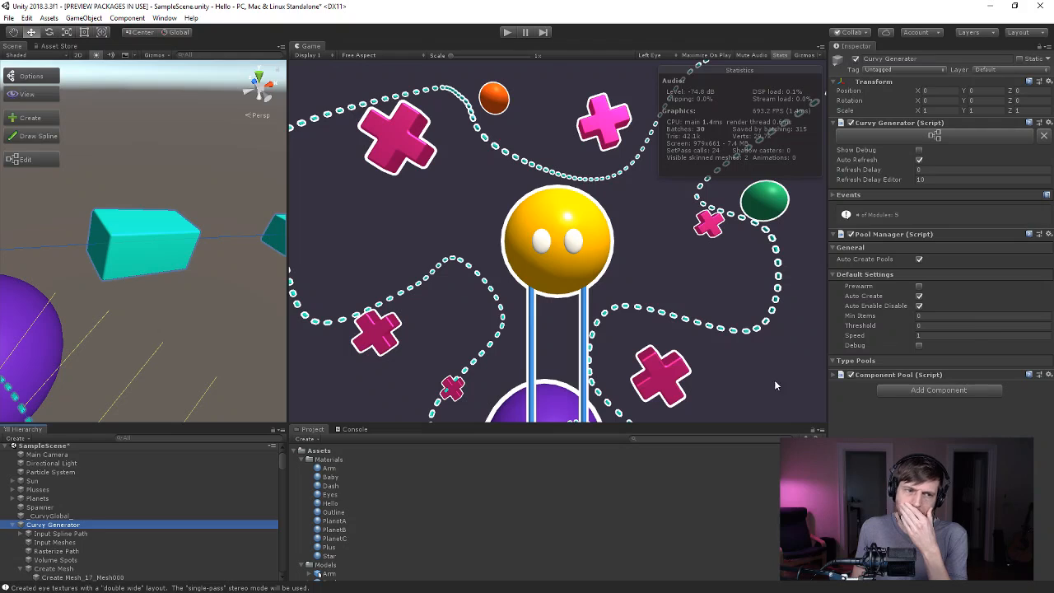
left_click(835, 362)
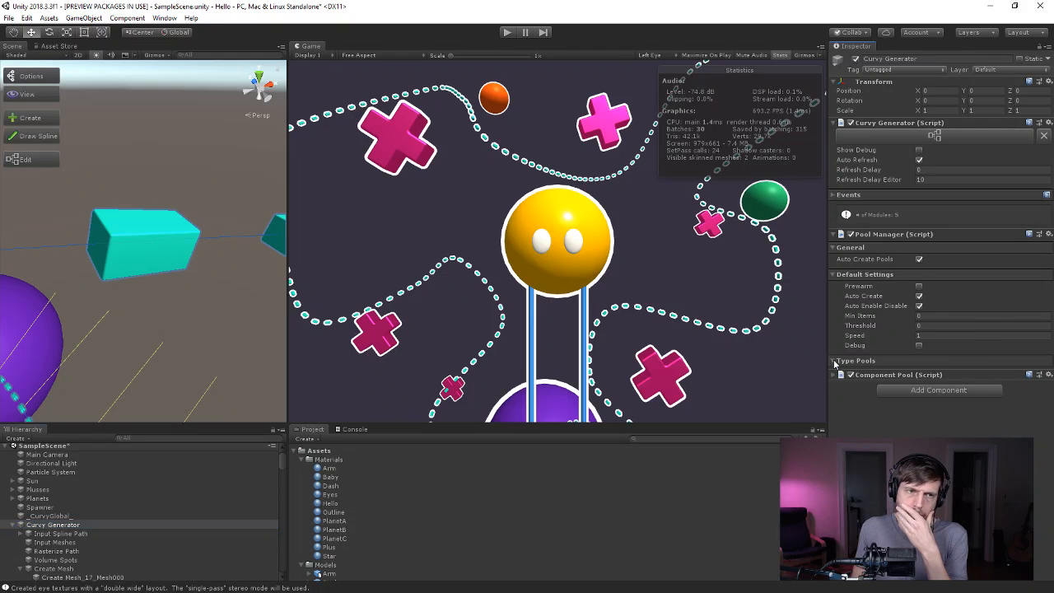
left_click(835, 376)
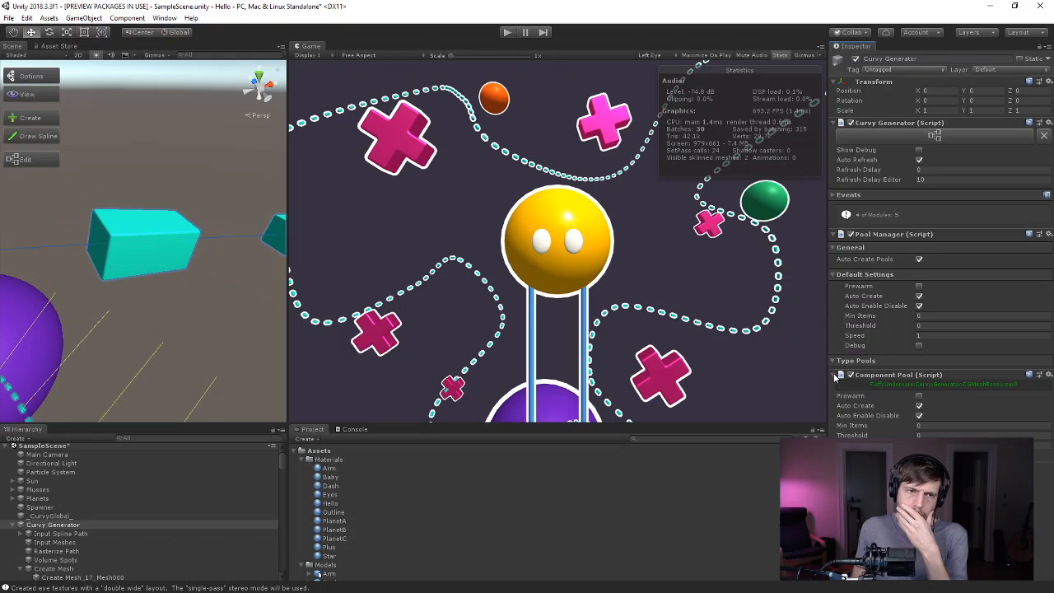
left_click(55, 569)
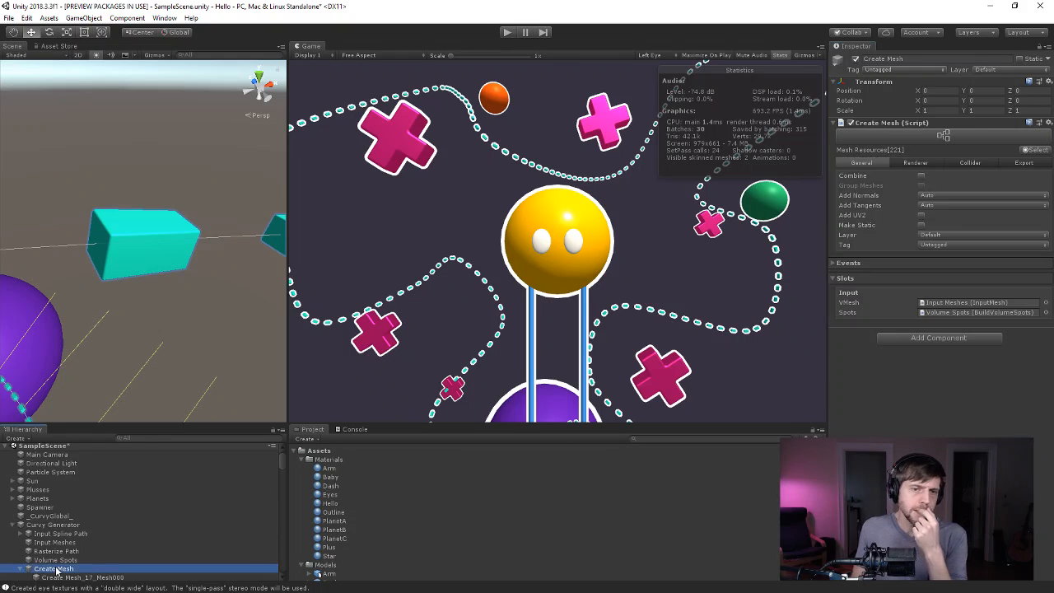
left_click(28, 569)
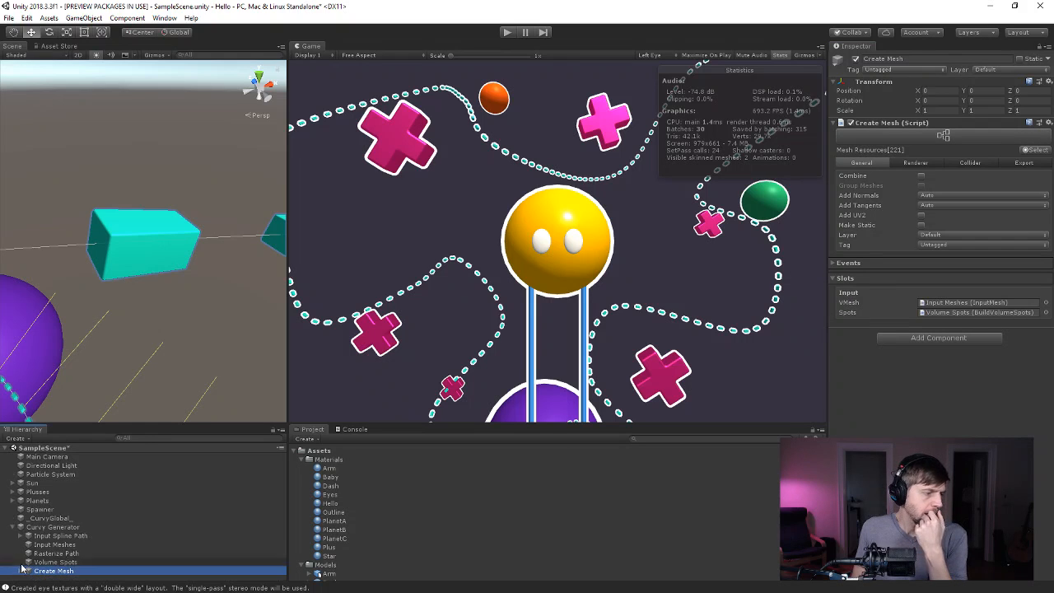
left_click(72, 545)
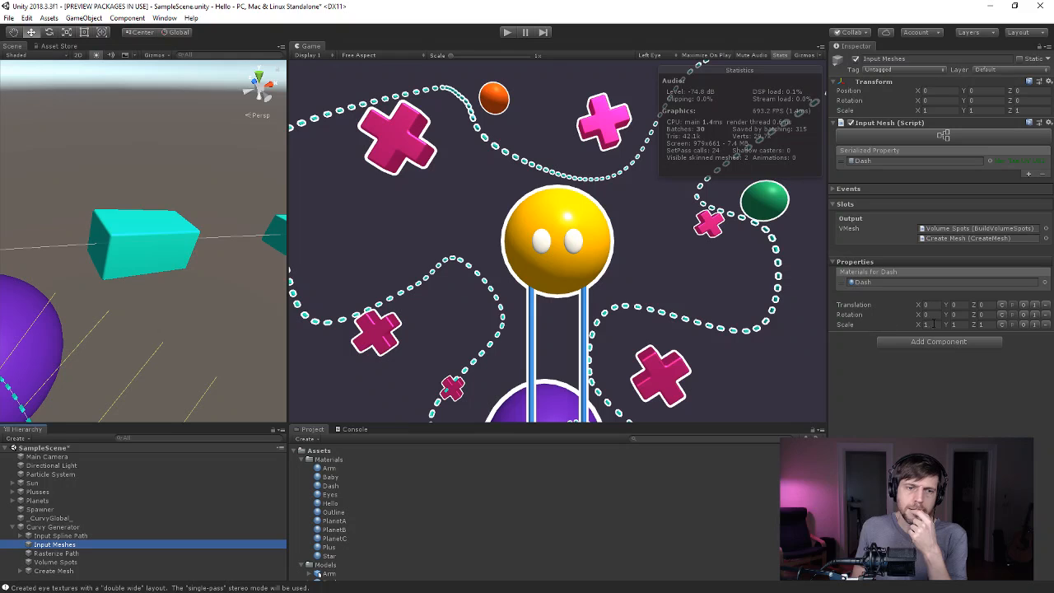
Try a Y scale of 2 for the Dash mesh in Input Meshes and undo it.
left_click(953, 324)
type("2")
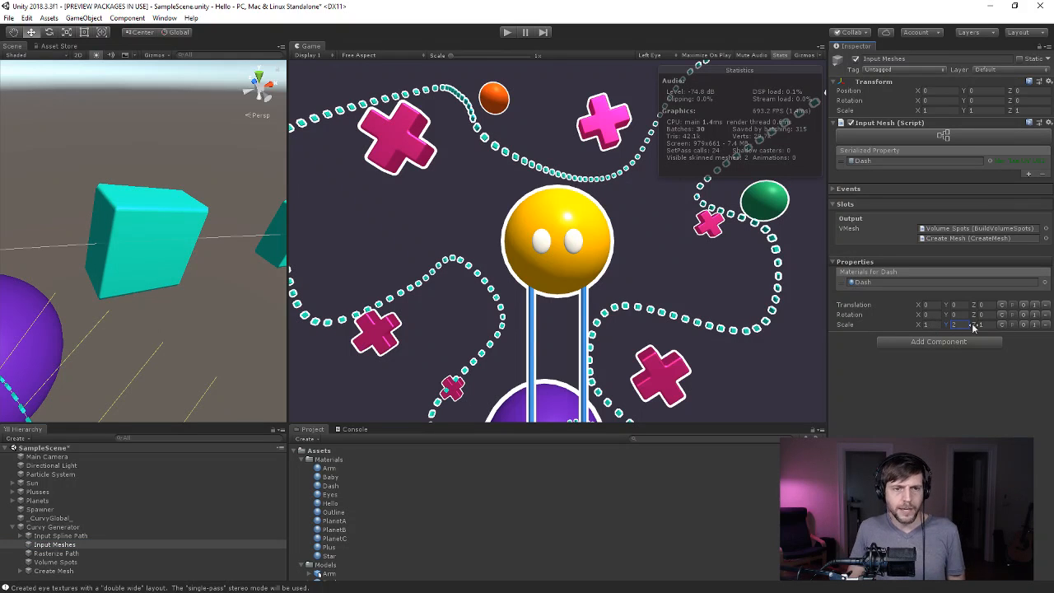
key("ctrl+z")
Flatten the Dash mesh in Input Meshes by trying an X scale of 0.5 and settling on 0.05.
left_click(926, 325)
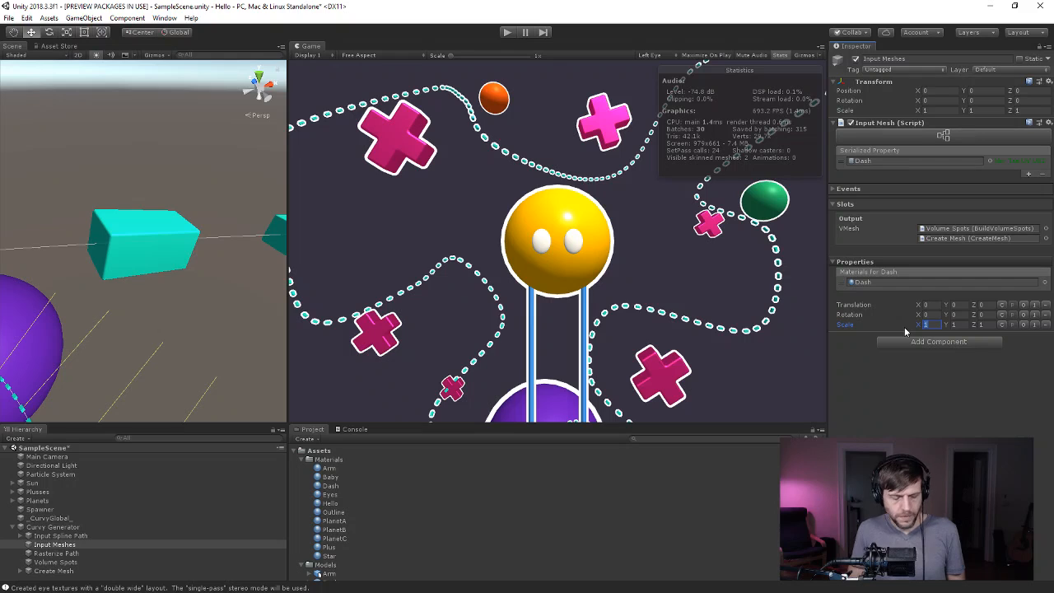
type("0.5")
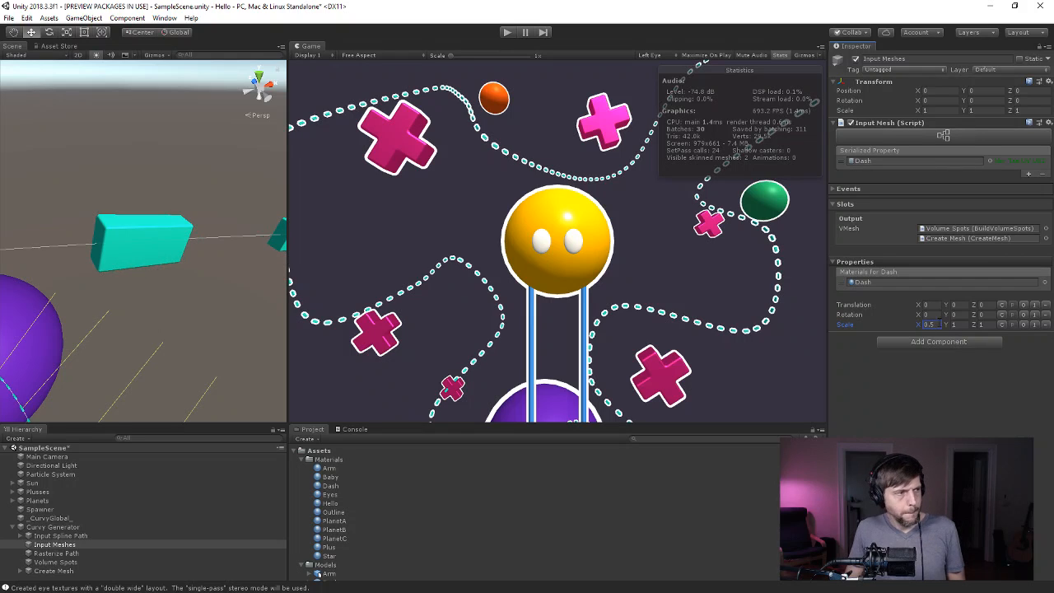
left_click_drag(937, 325, 877, 325)
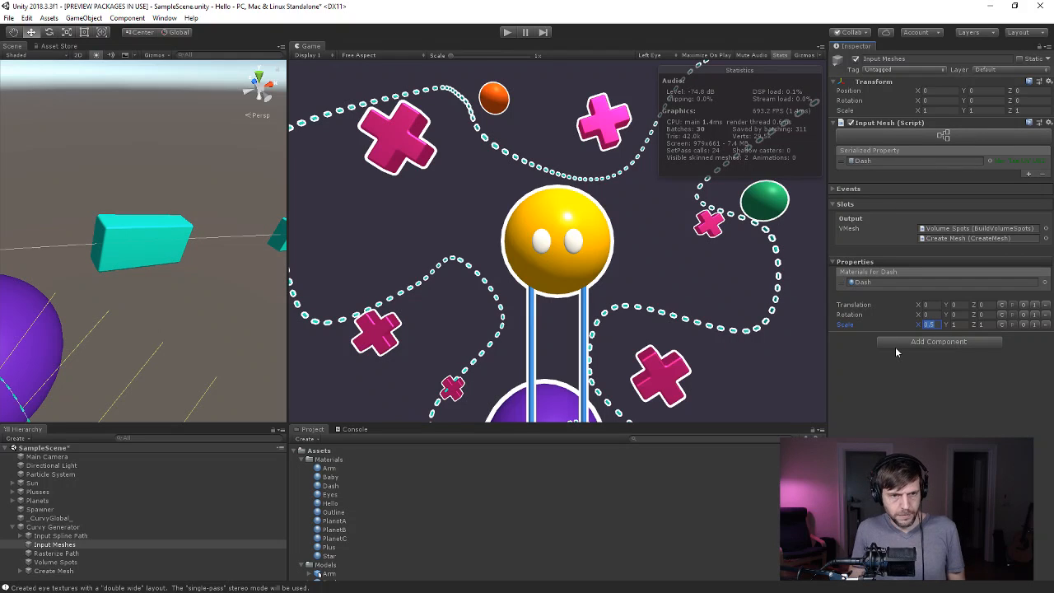
type(".05")
key("Return")
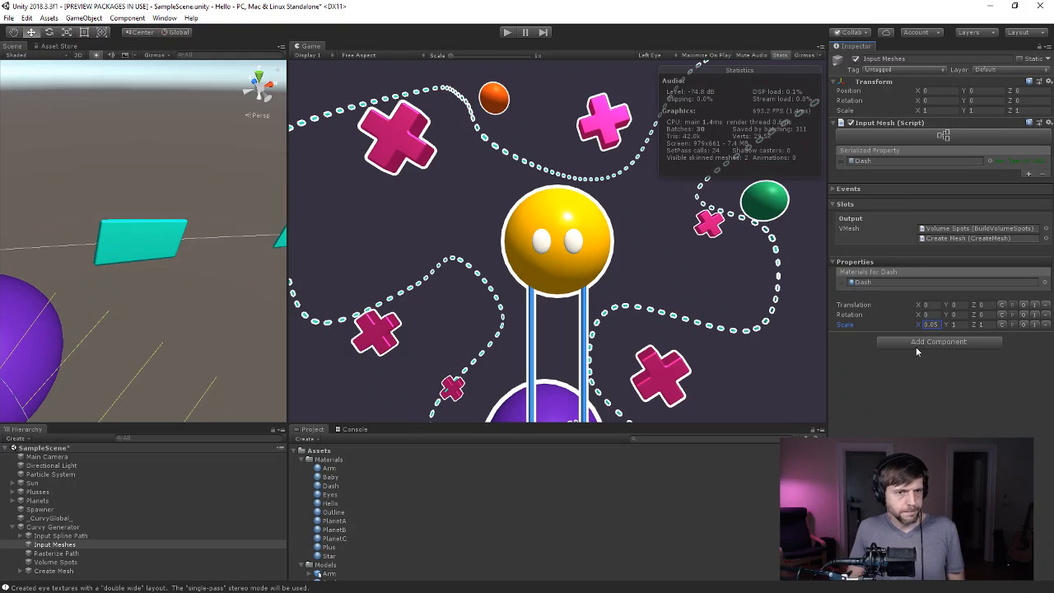
left_click(962, 324)
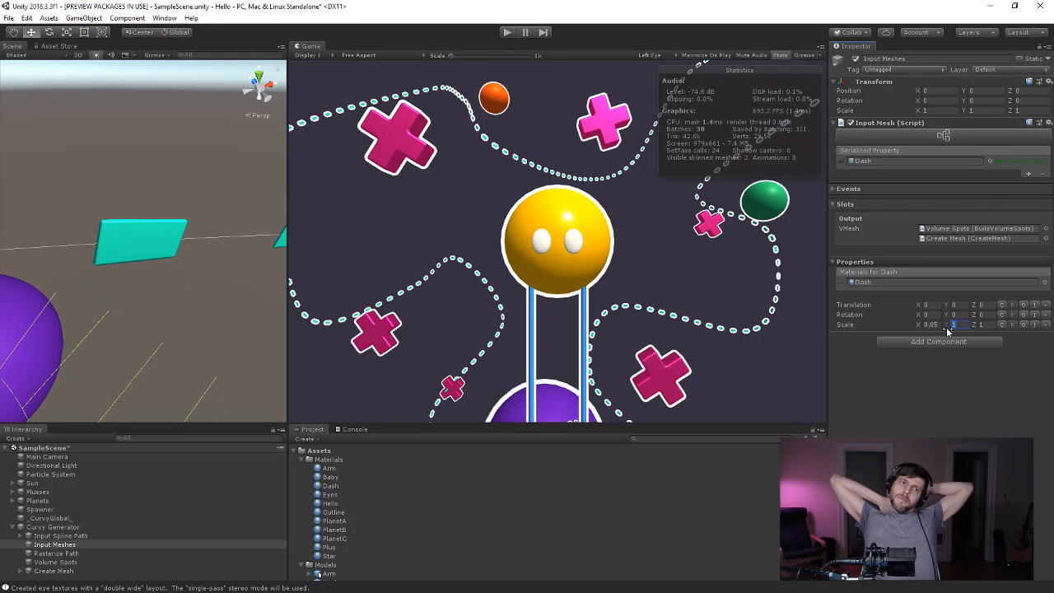
Add a 3D Quad to the scene and assign the Dash material to it to check its outline.
left_click(13, 447)
left_click(16, 438)
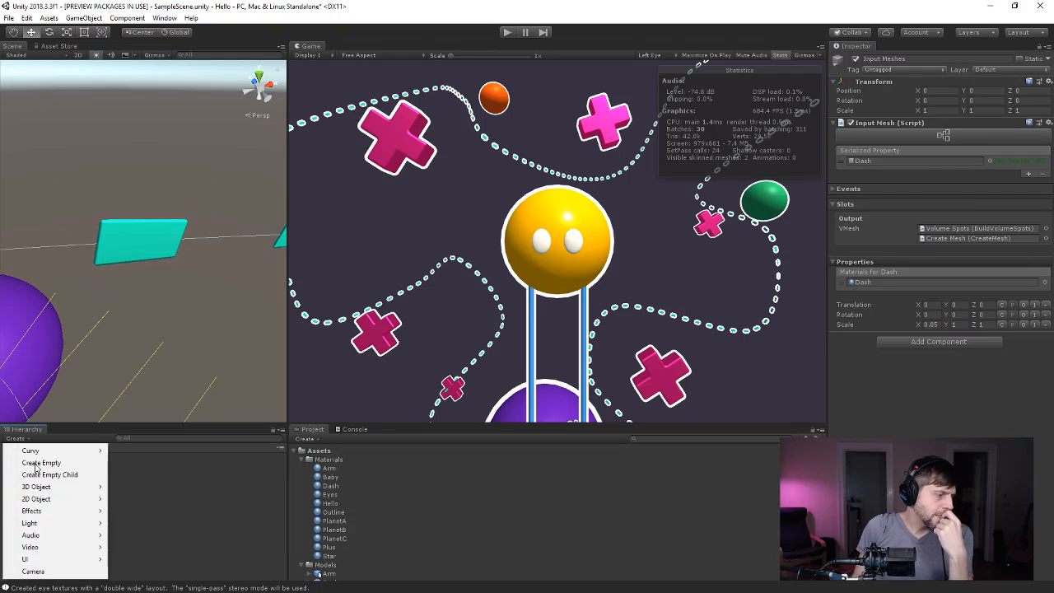
mouse_move(90, 486)
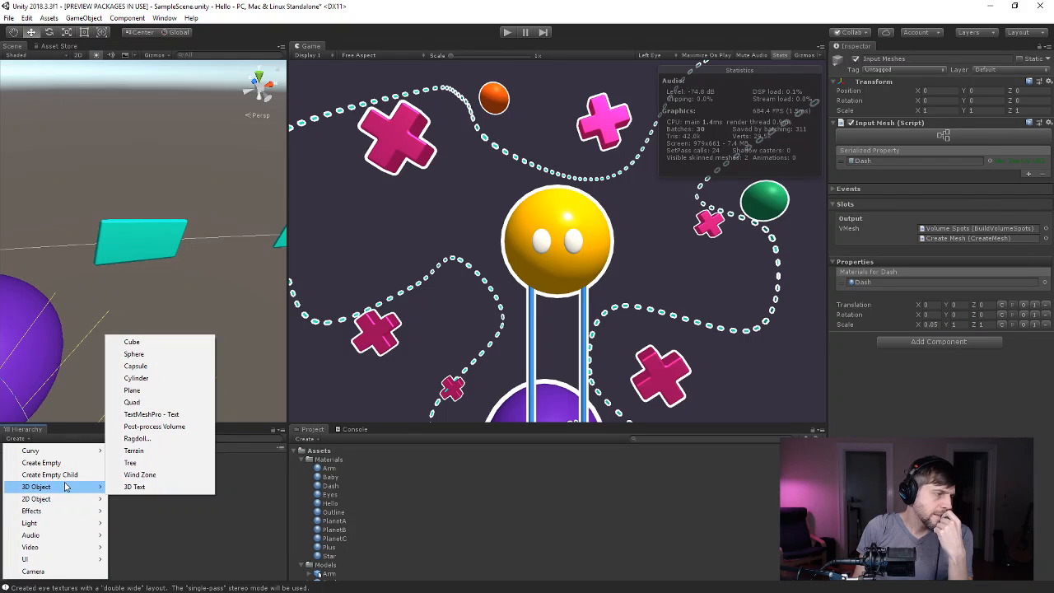
left_click(132, 402)
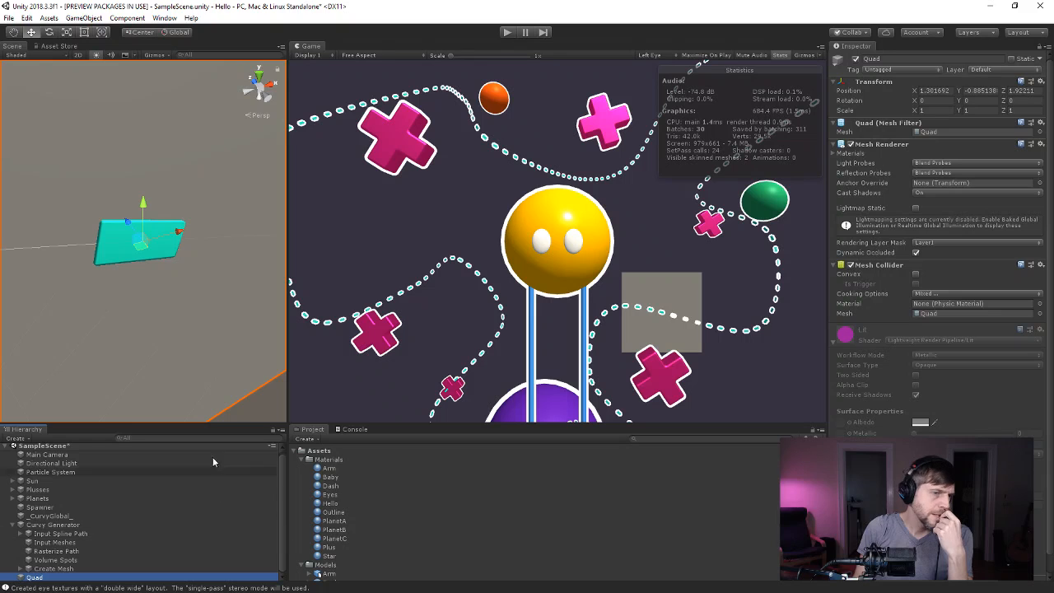
key("f")
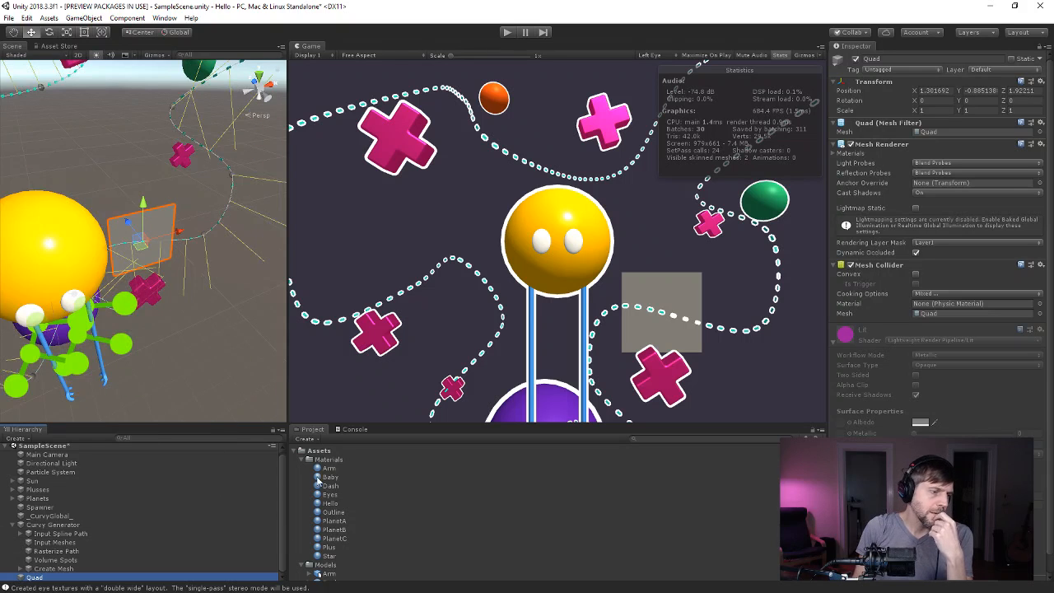
left_click_drag(320, 486, 69, 581)
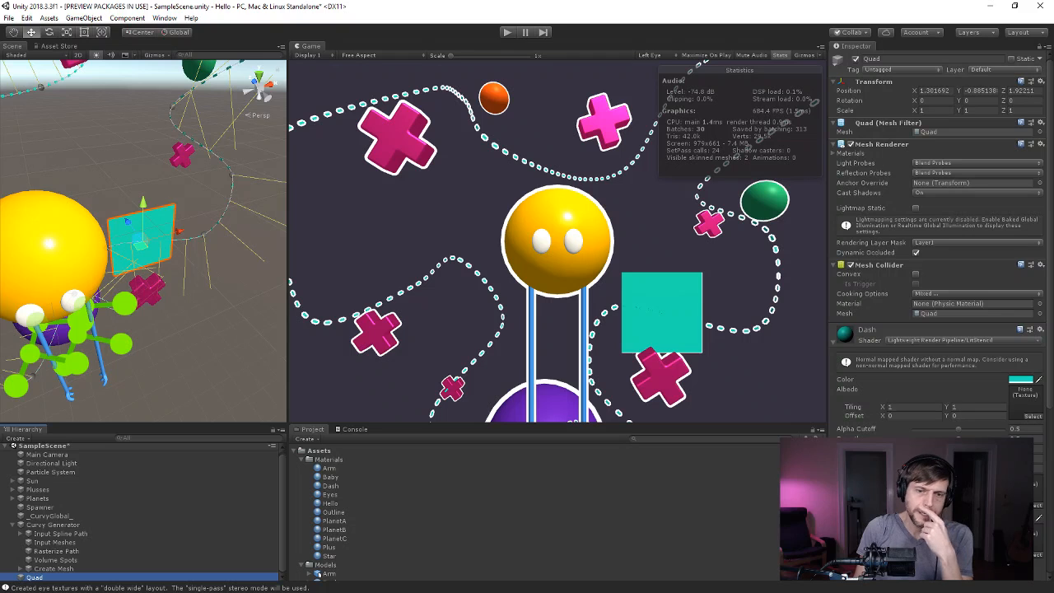
scroll(1040, 407, "down", 6)
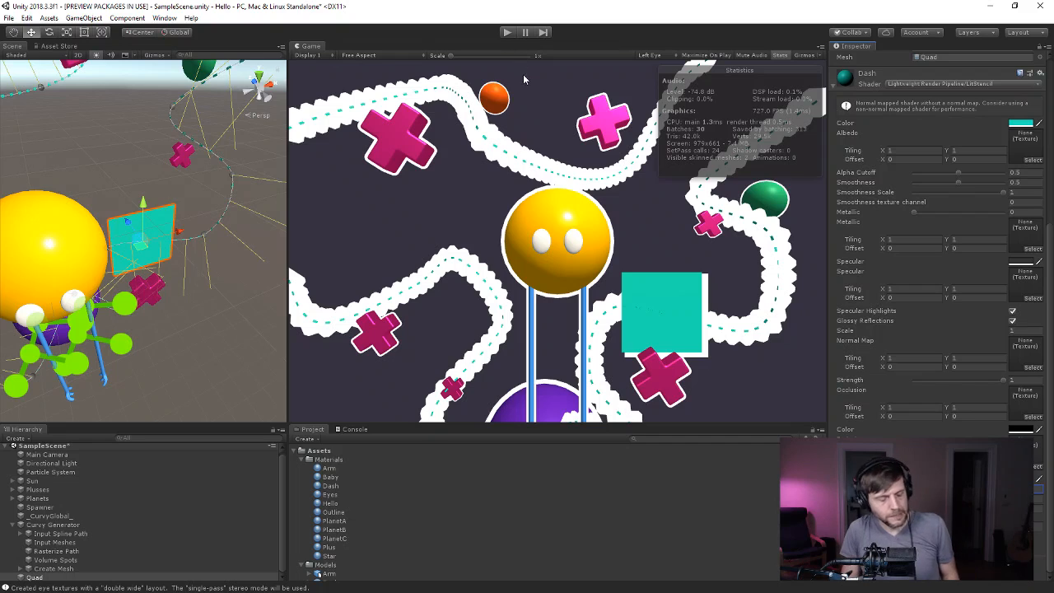
Switch to Maya LT and create a polygon plane in the Hello scene.
key("alt+Tab")
key("alt+Tab")
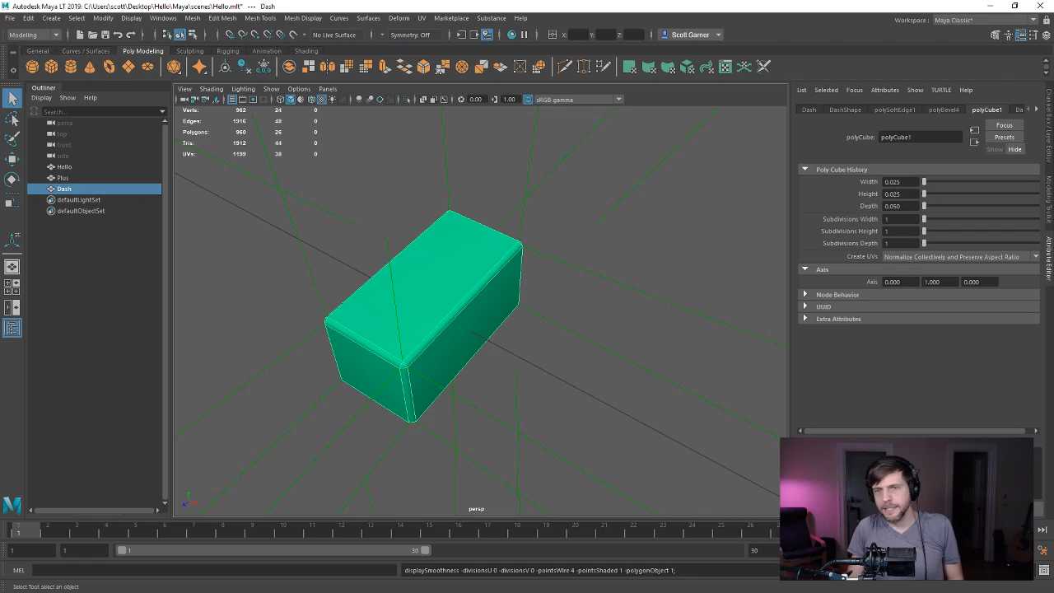
scroll(484, 303, "down", 10)
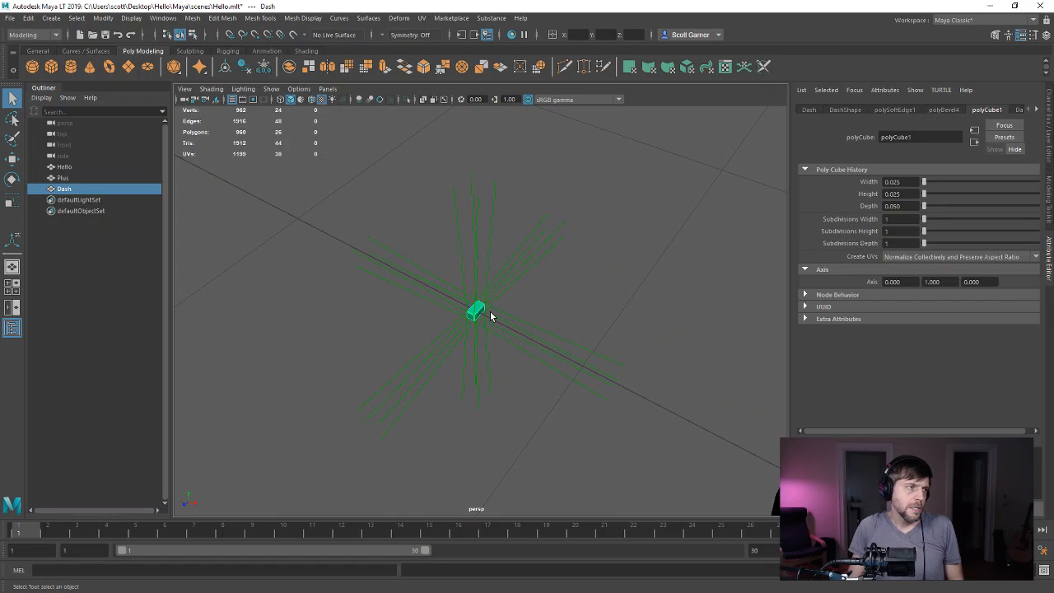
left_click(128, 67)
scroll(610, 255, "up", 5)
scroll(611, 255, "up", 3)
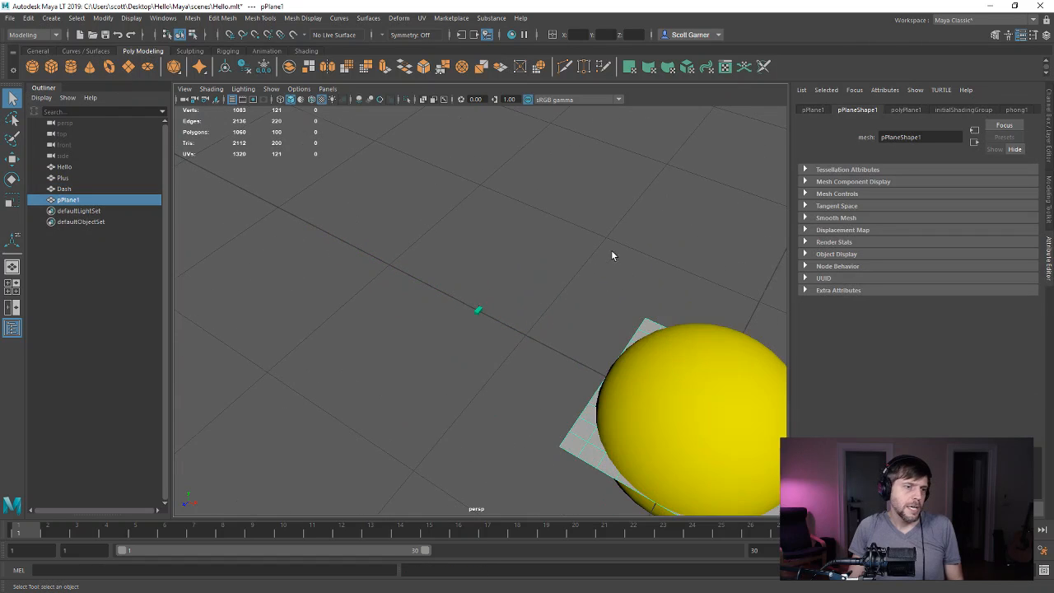
middle_click_drag(645, 292, 475, 235, "alt")
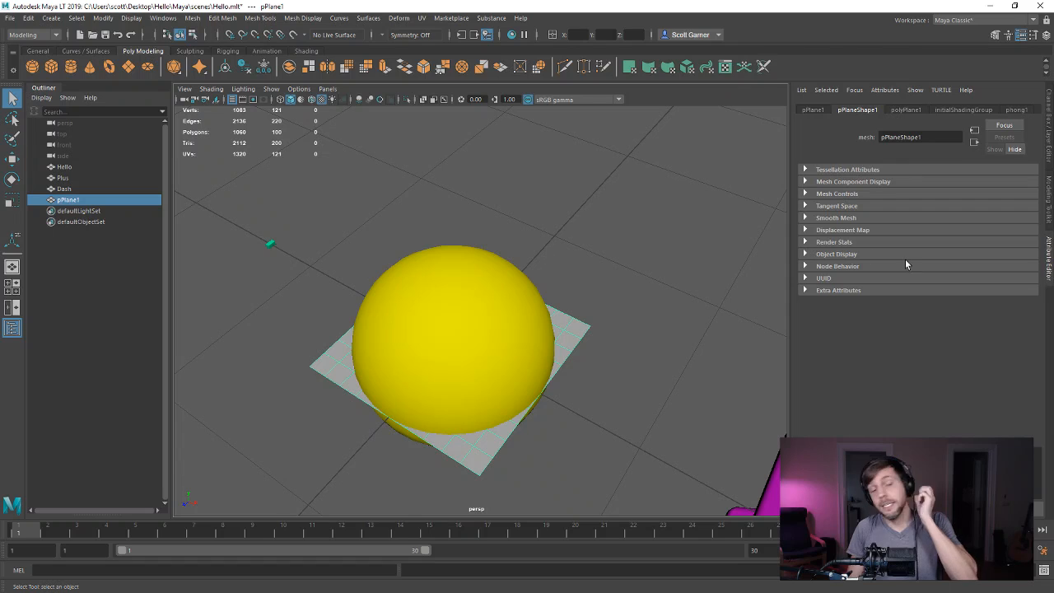
Set the new plane's creation axis to 1, 0, 0 so that it faces along X.
left_click(909, 109)
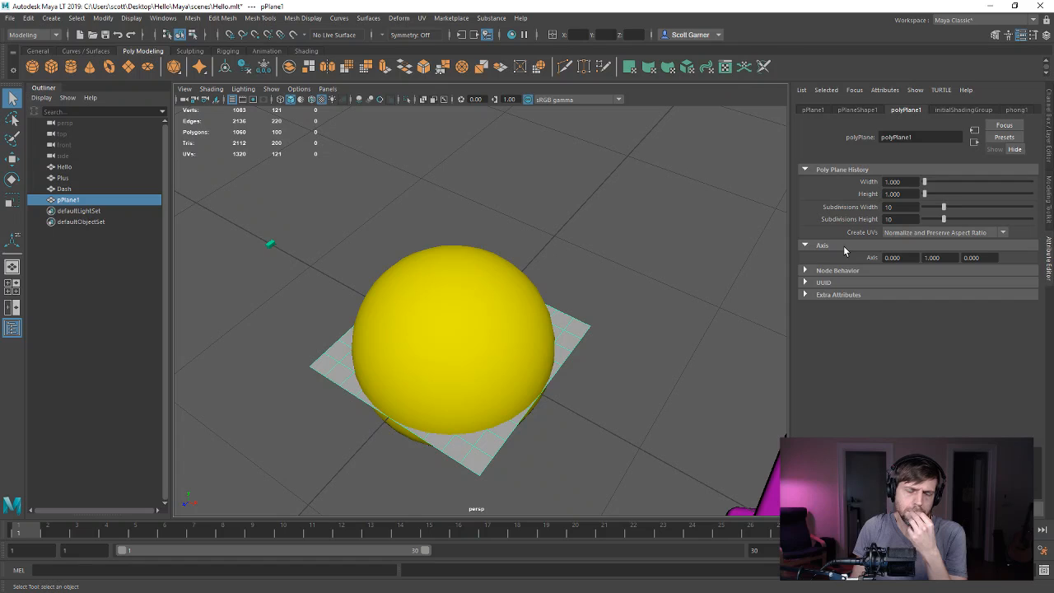
double_click(932, 257)
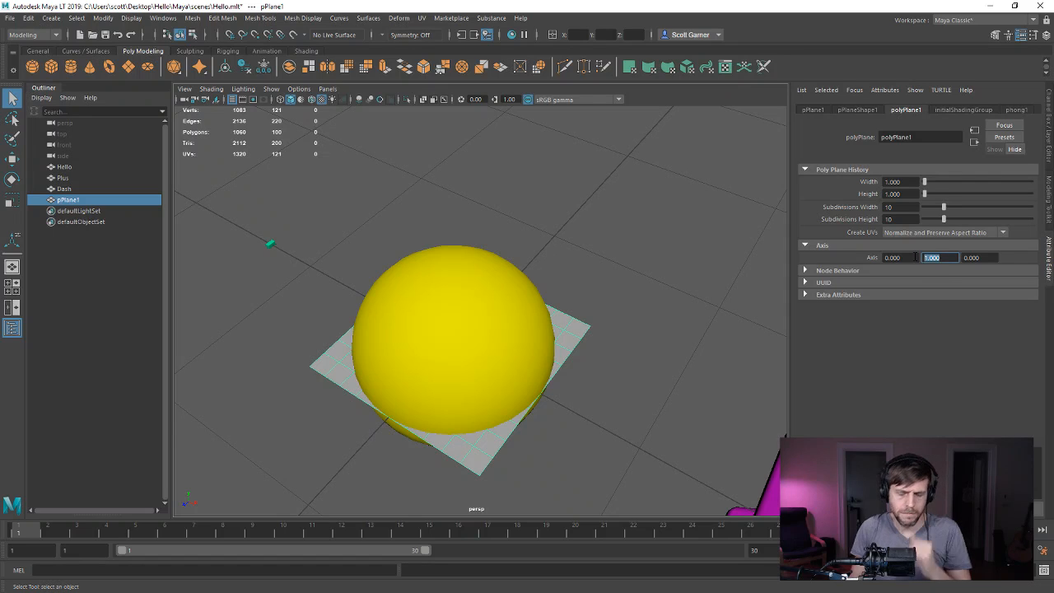
type("0")
left_click_drag(907, 259, 822, 257)
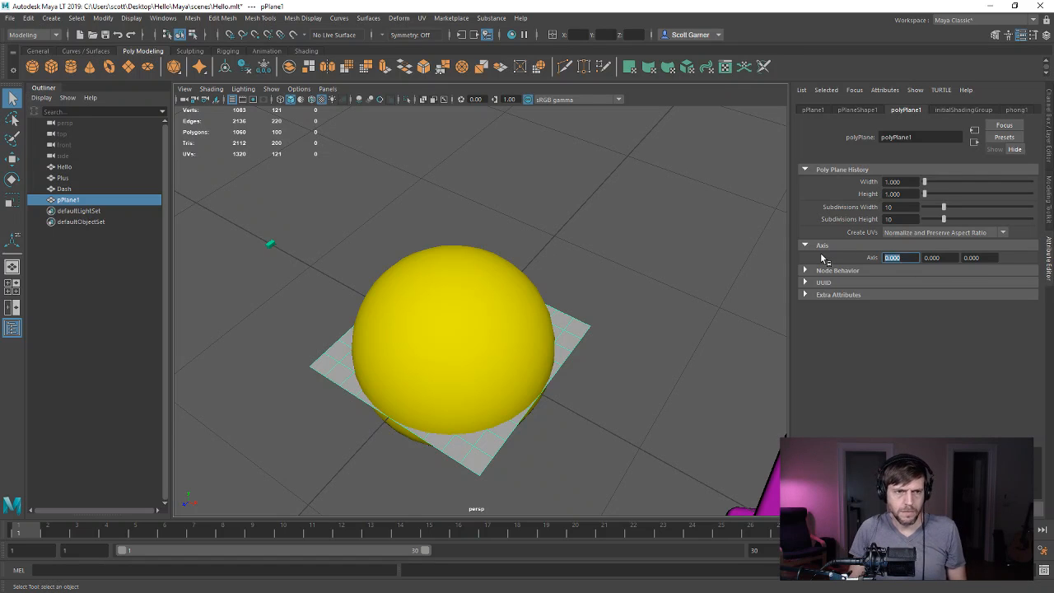
type("1")
key("Return")
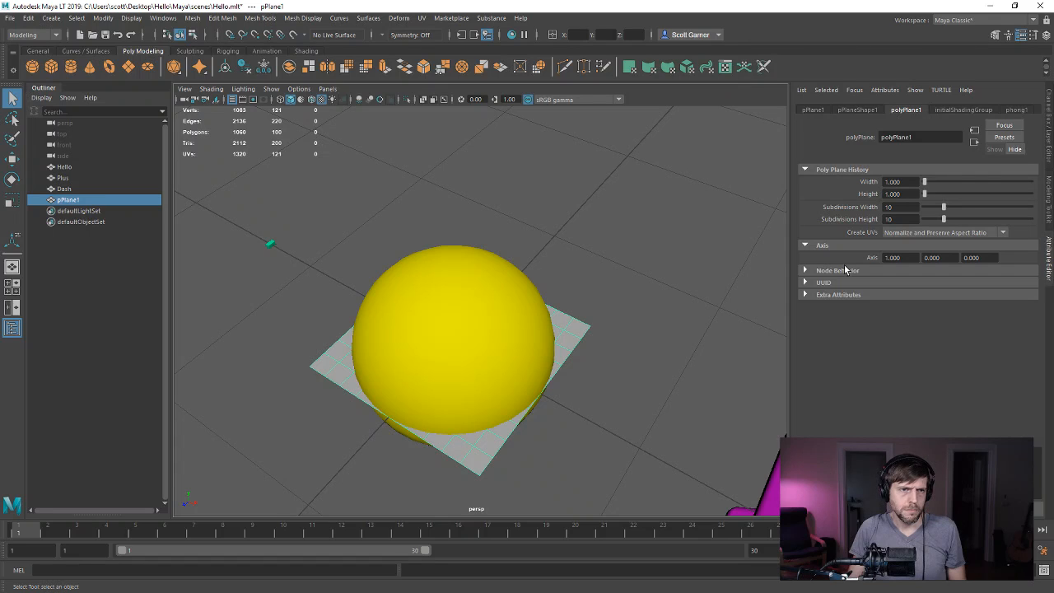
Set the polygon plane's width and height subdivisions to 1.
type("1")
left_click_drag(904, 209, 847, 220)
type("1")
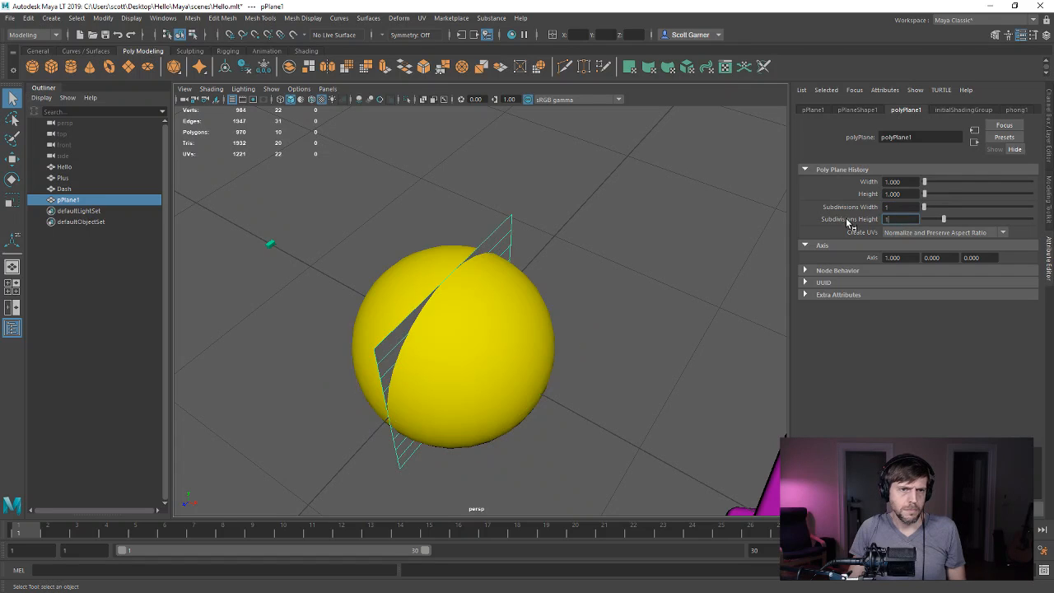
key("Return")
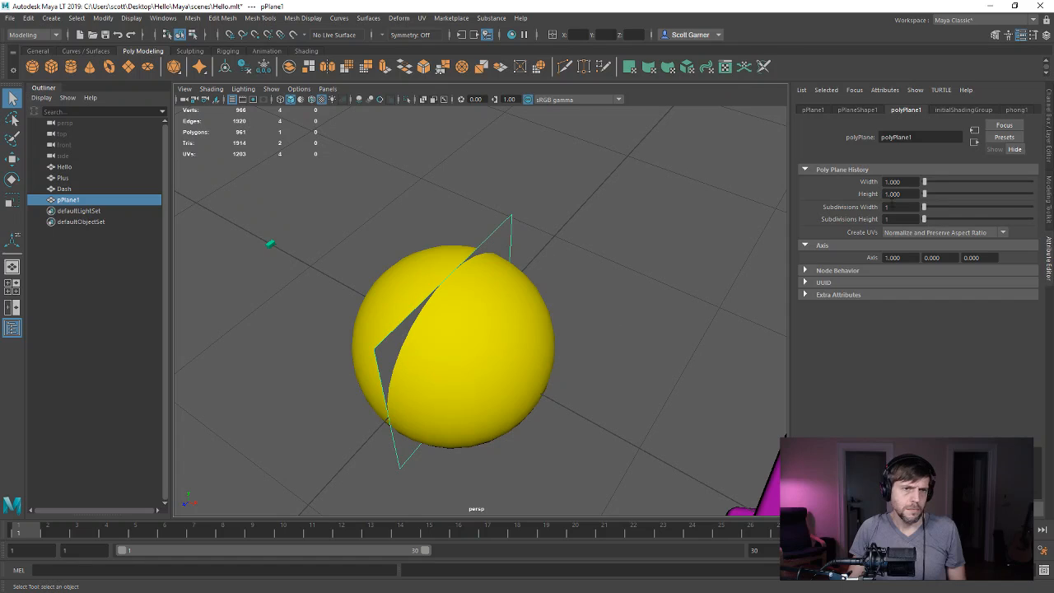
Set the plane's height to 0.05 and its width to 0.025.
left_click(858, 110)
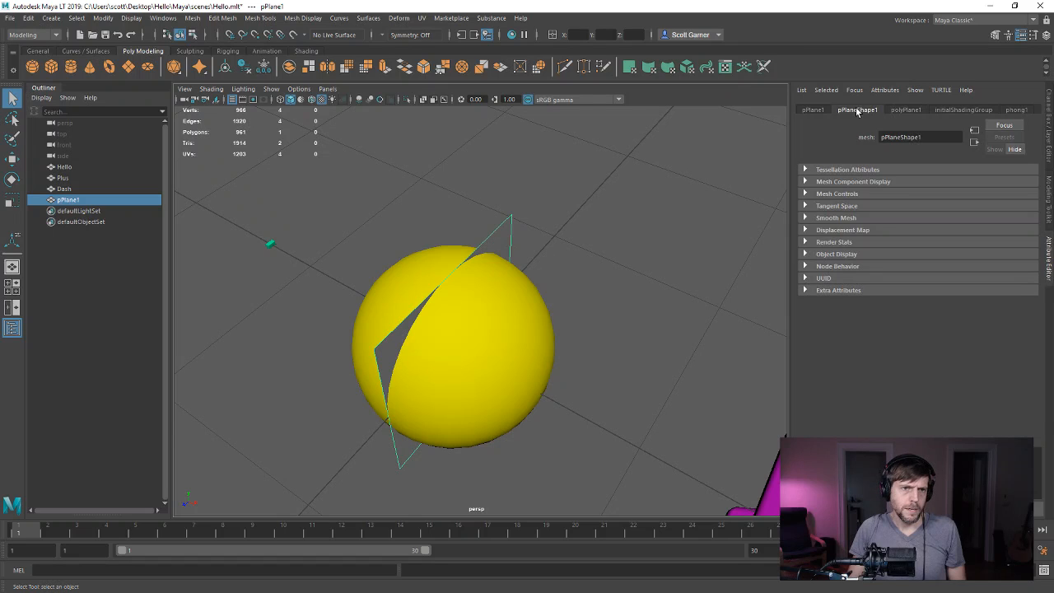
left_click(900, 111)
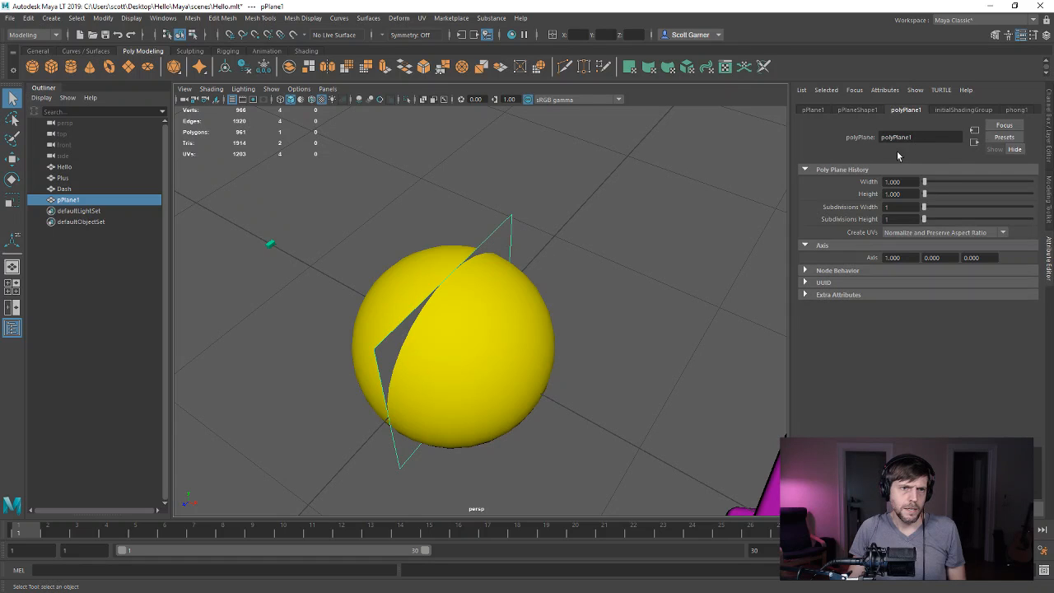
left_click(896, 194)
type(".05")
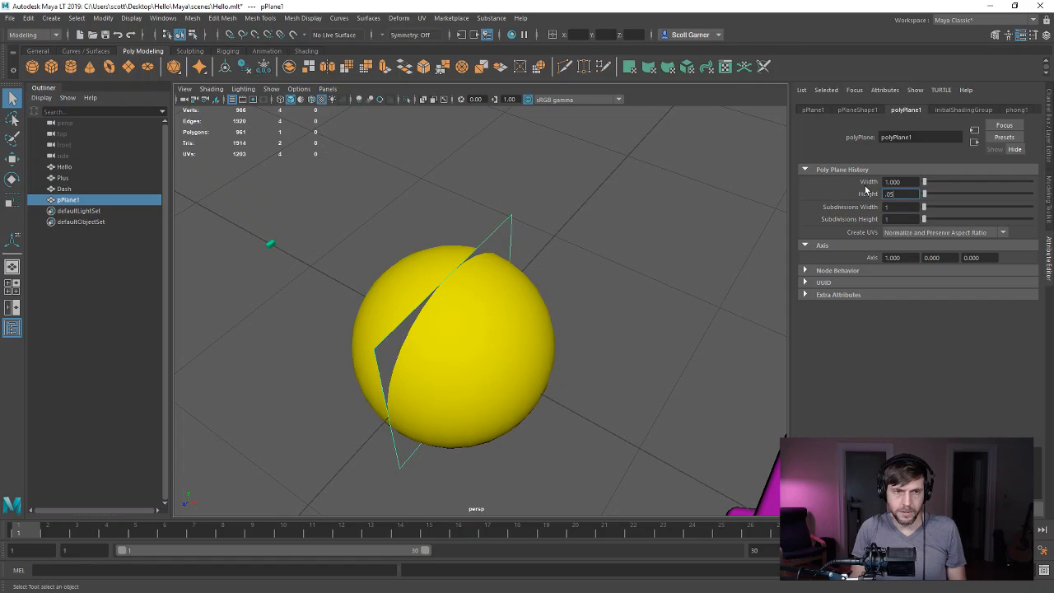
key("Tab")
key("shift+Tab")
key("shift+Tab")
type(".")
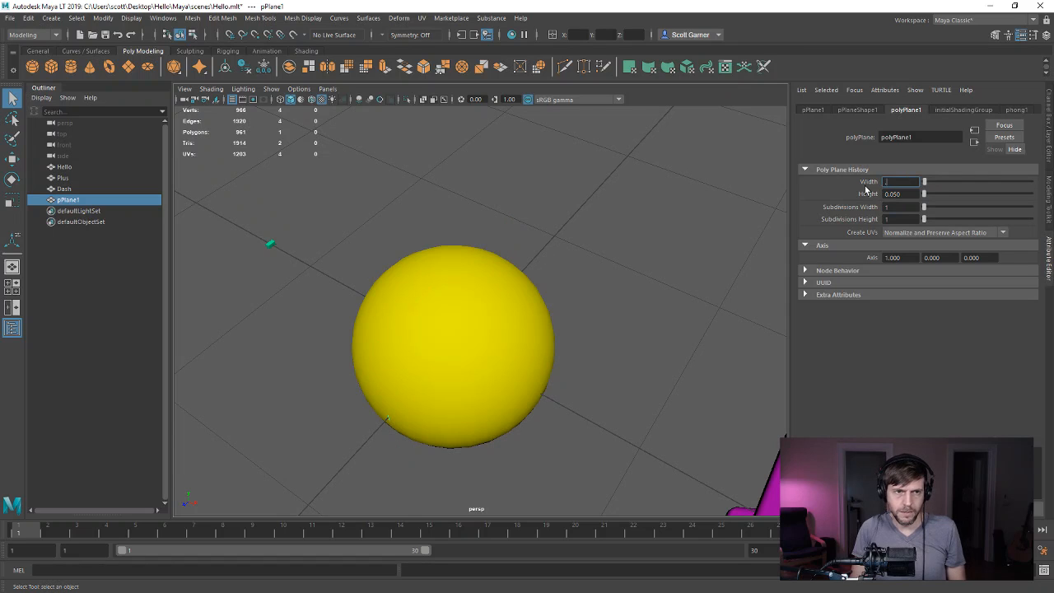
type("025")
key("Return")
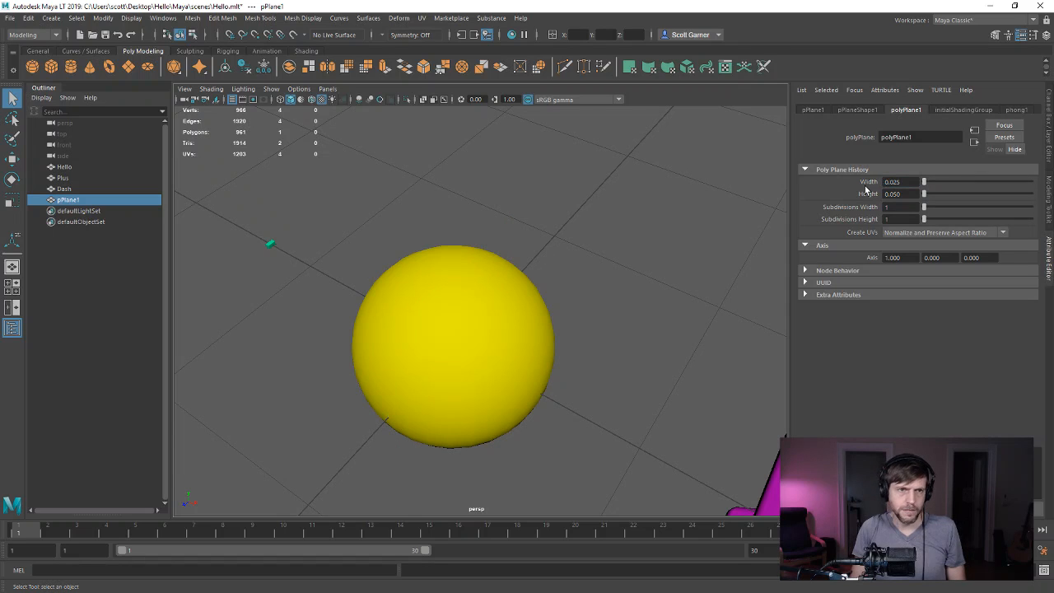
Set the plane's width to 0.05 and its height to 0.25.
key("w")
left_click_drag(398, 332, 305, 283)
scroll(290, 298, "up", 3)
scroll(288, 296, "down", 1)
key("f")
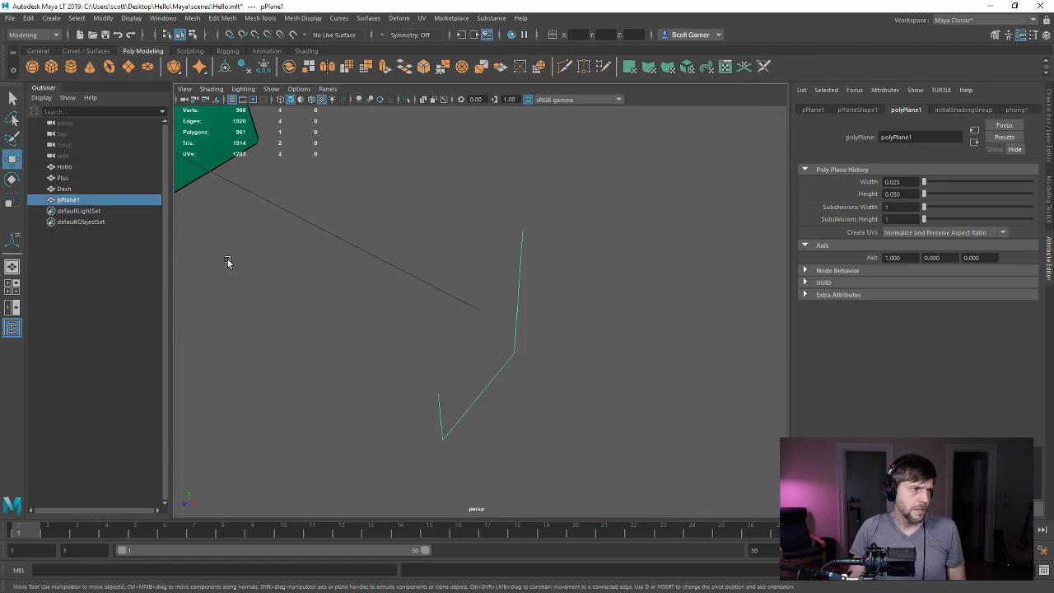
mouse_move(302, 248)
middle_mouse_down("alt")
mouse_move(364, 294)
mouse_move(319, 260)
middle_mouse_up("alt")
scroll(378, 290, "down", 6)
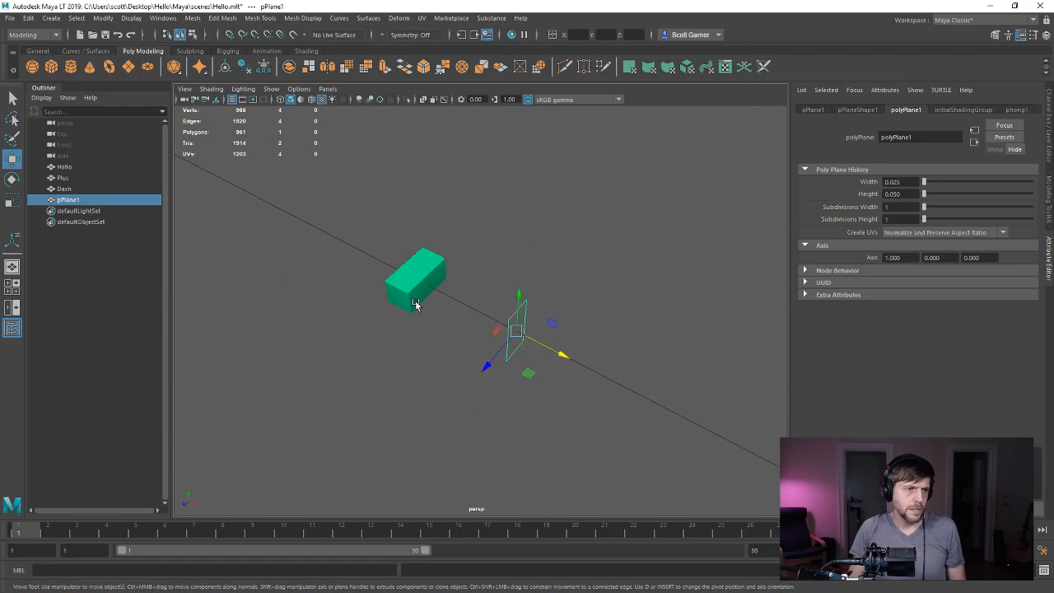
left_click_drag(468, 324, 509, 322, "alt")
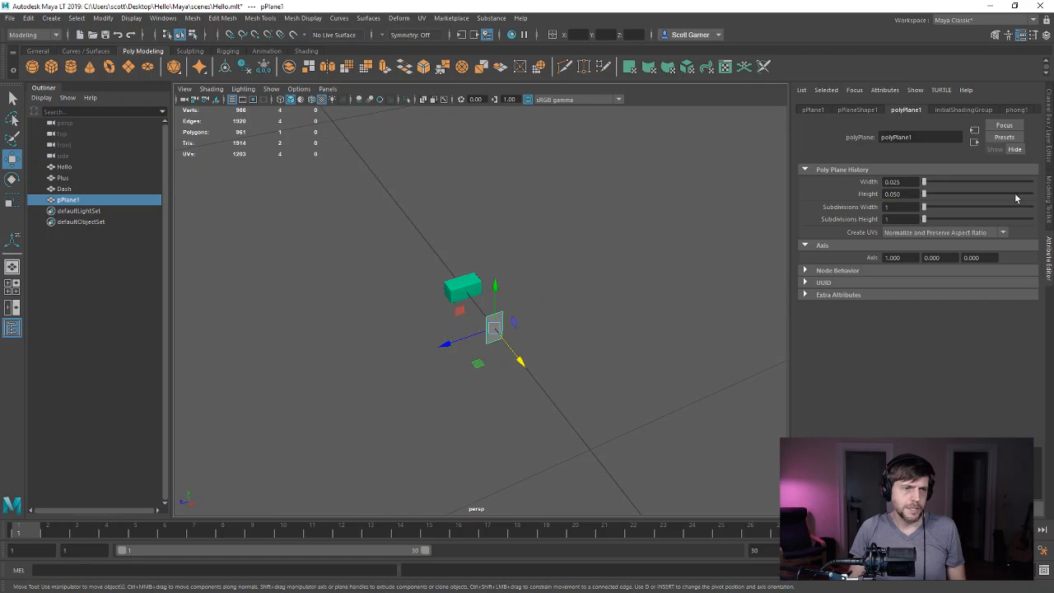
left_click_drag(911, 182, 810, 179)
type("0.05")
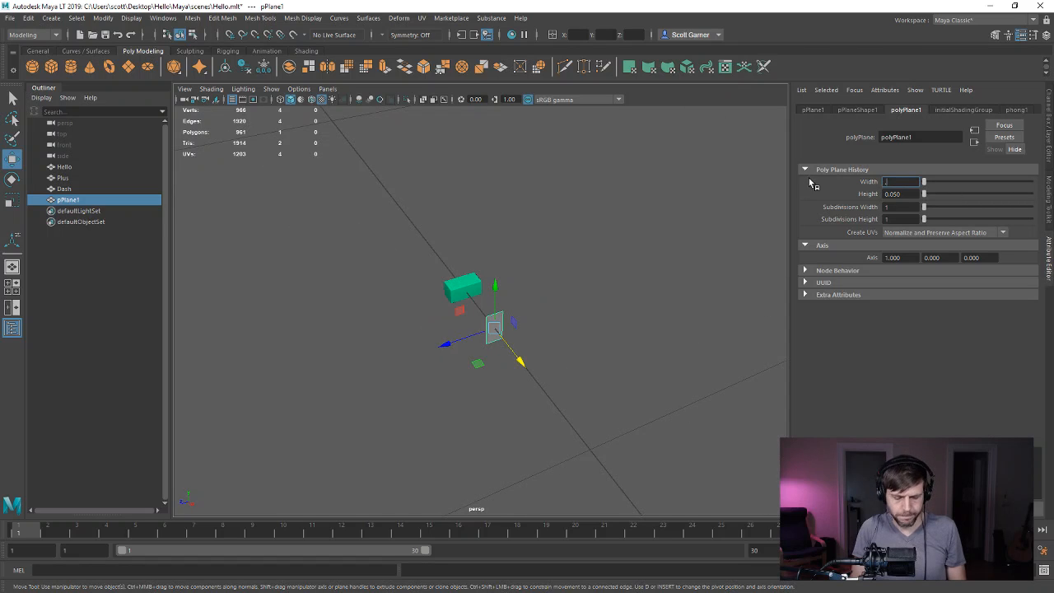
key("Tab")
type("0.25")
key("Return")
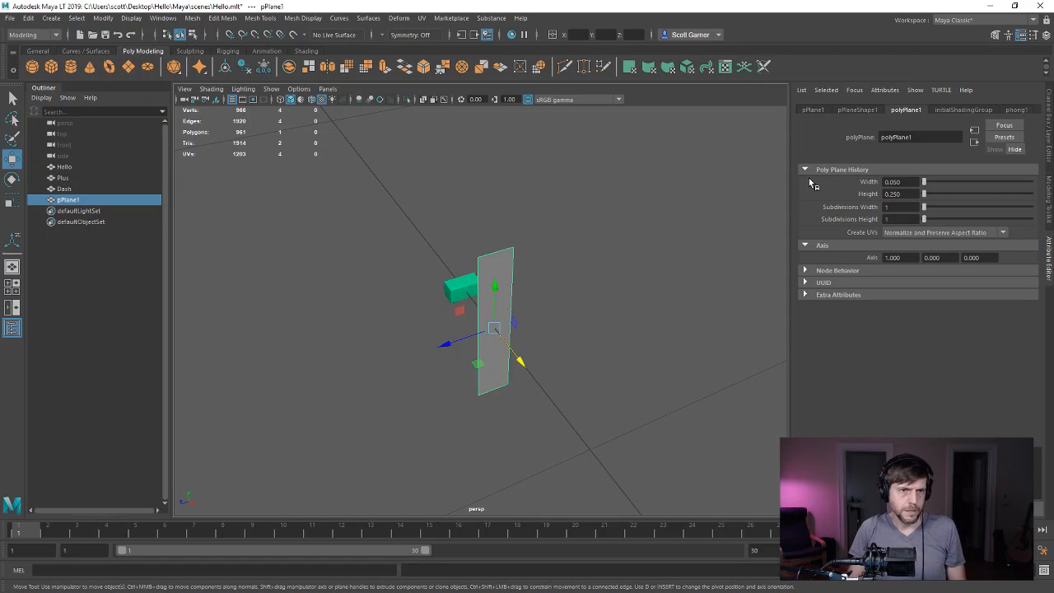
Set the plane's height to 0.025 to suit the nearby Dash block.
left_click_drag(906, 193, 791, 190)
type("0.025")
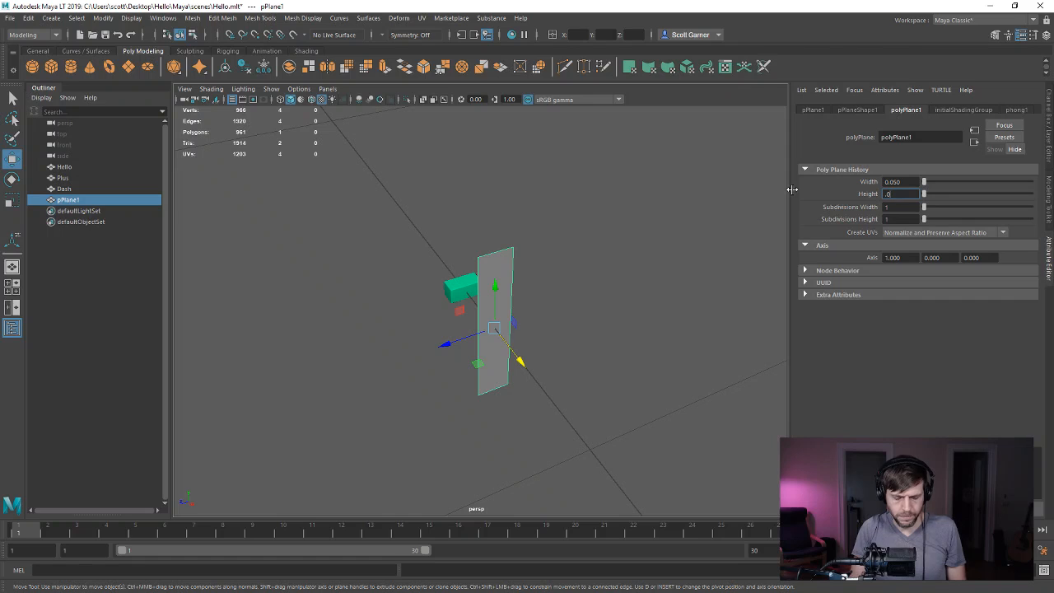
key("Return")
scroll(494, 332, "up", 2)
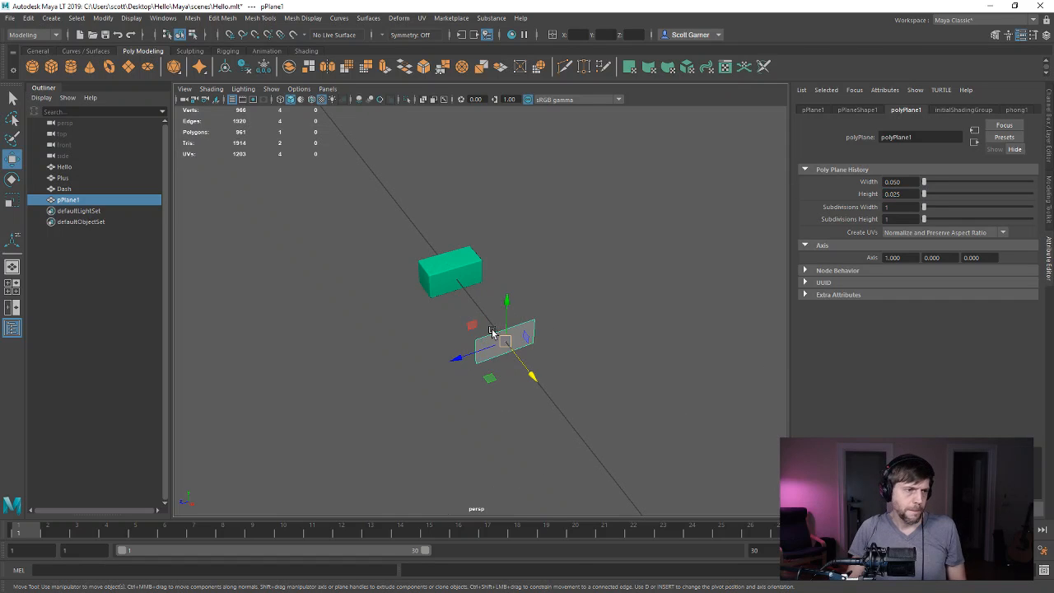
Select all of the plane's vertices and toggle the display of their vertex normals.
right_click_drag(530, 344, 656, 315)
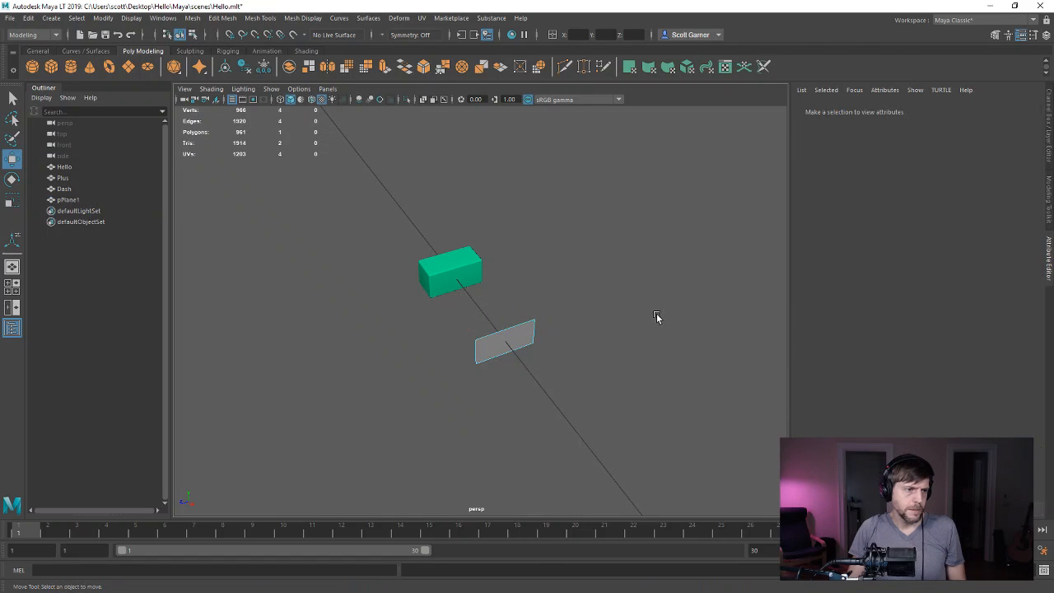
left_click_drag(576, 329, 489, 404)
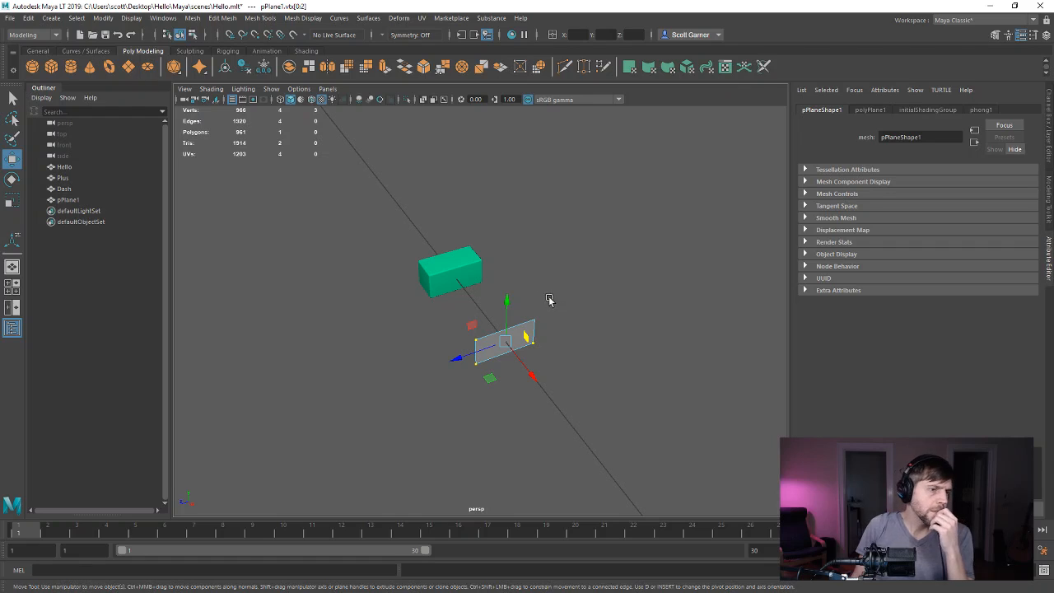
left_click_drag(550, 298, 469, 383)
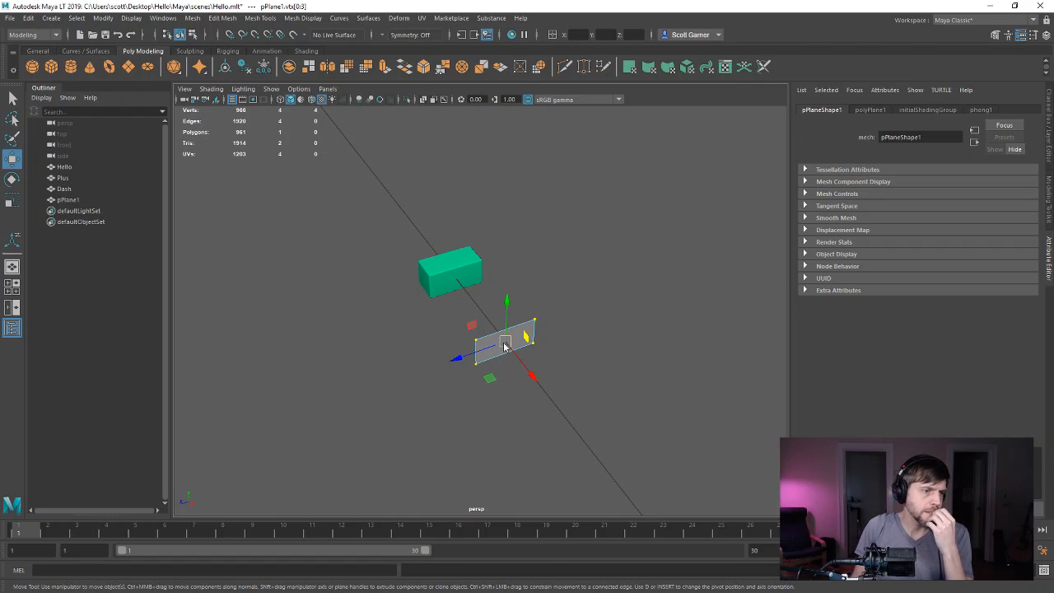
right_click_drag(504, 344, 466, 273)
left_click(552, 313)
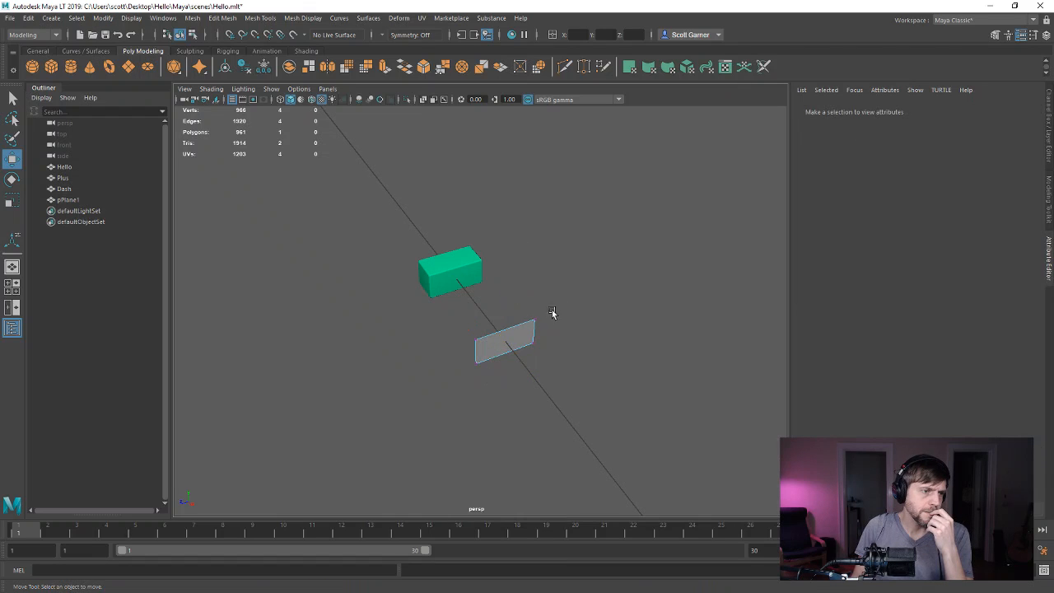
left_click_drag(552, 313, 418, 388)
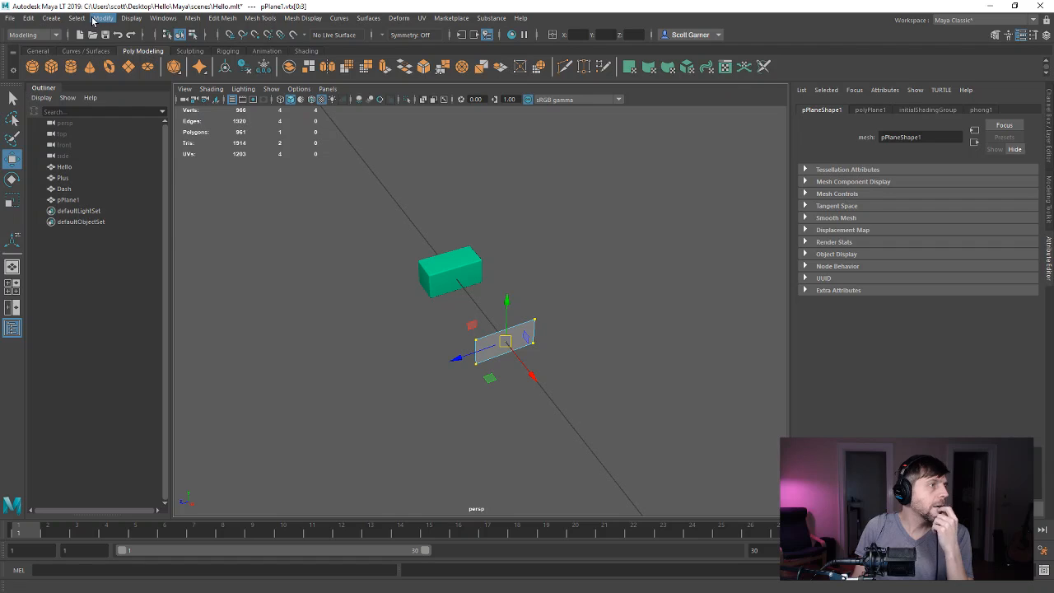
left_click(131, 17)
mouse_move(192, 169)
mouse_move(230, 158)
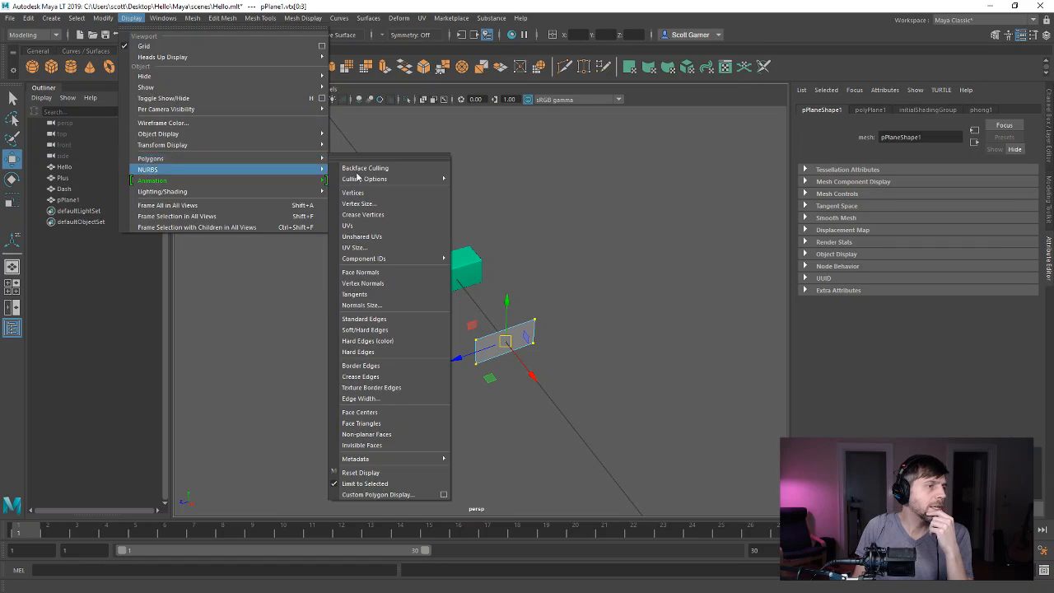
left_click(401, 283)
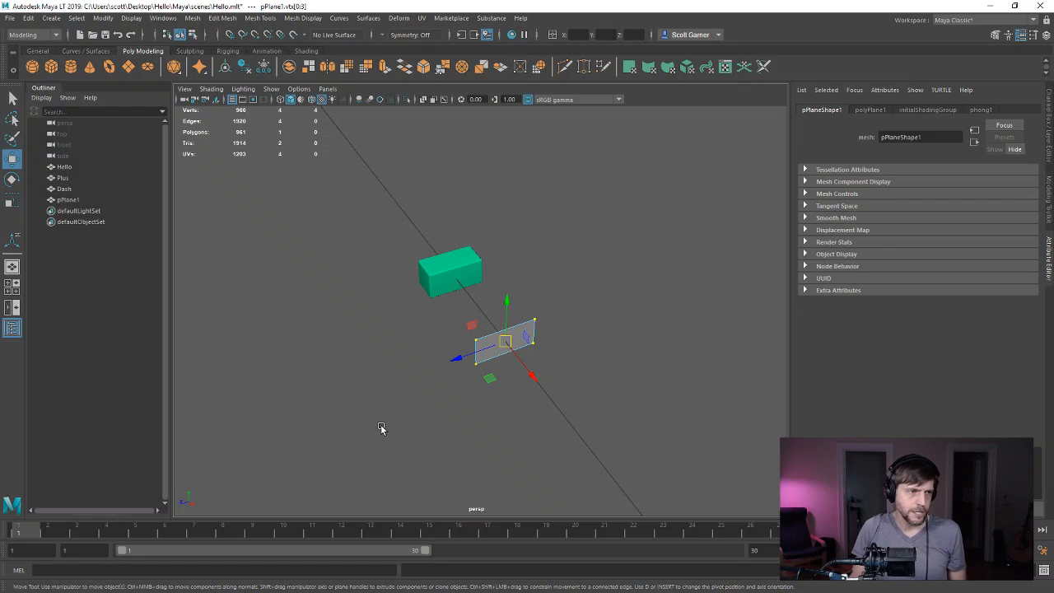
Reselect the plane's vertices and toggle the polygon face normals display.
left_click(458, 284)
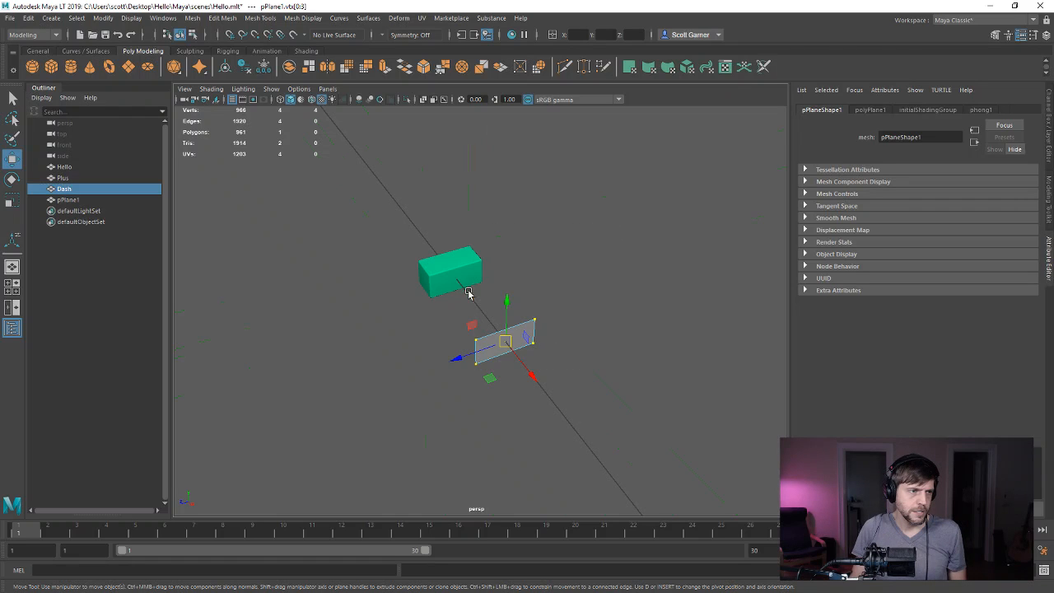
left_click(647, 330)
left_click(529, 336)
key("f")
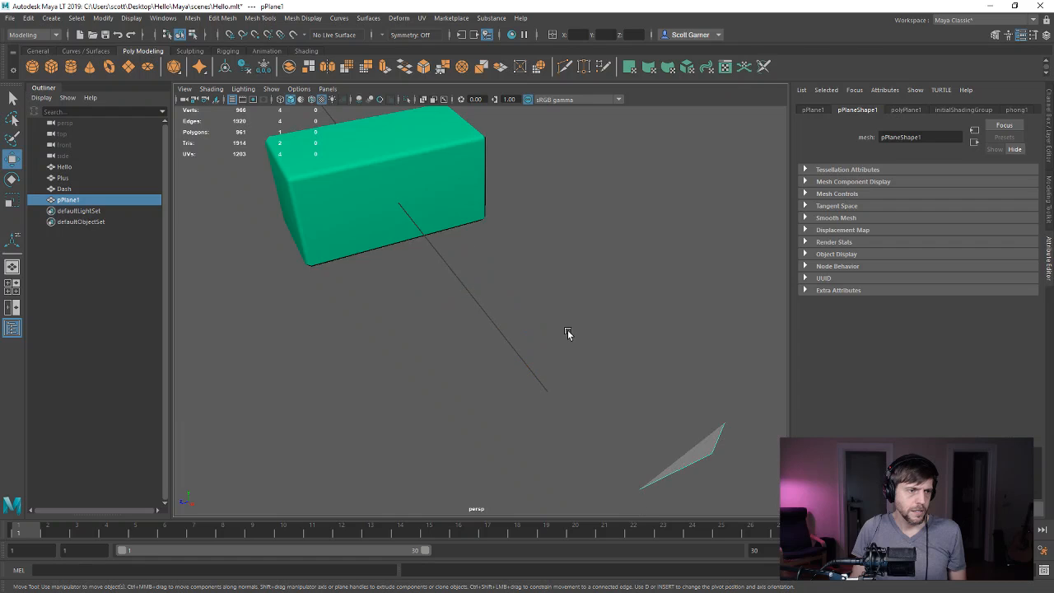
right_click_drag(544, 280, 501, 280)
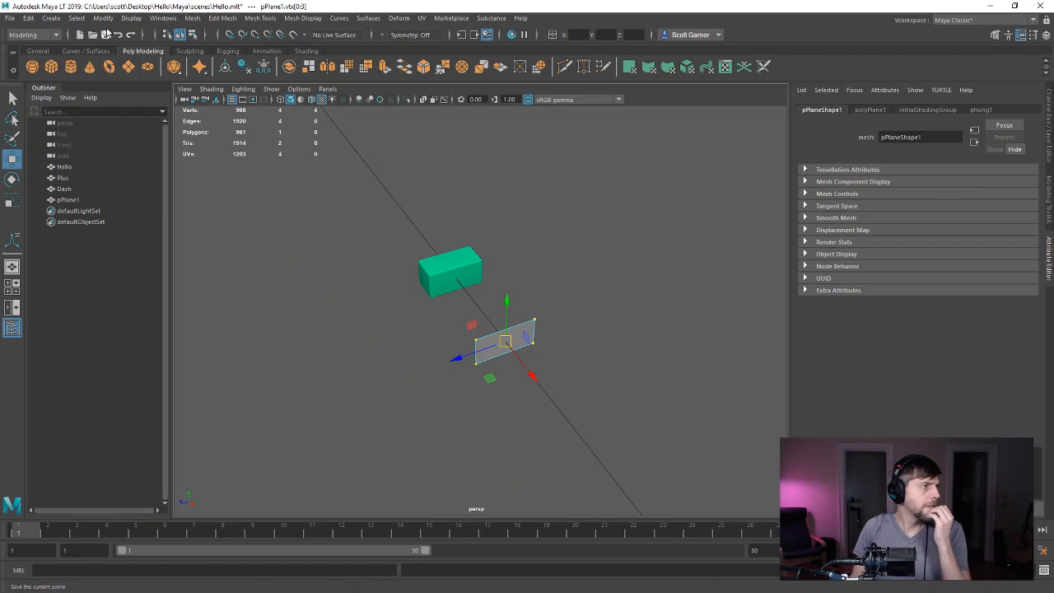
left_click(131, 18)
mouse_move(175, 164)
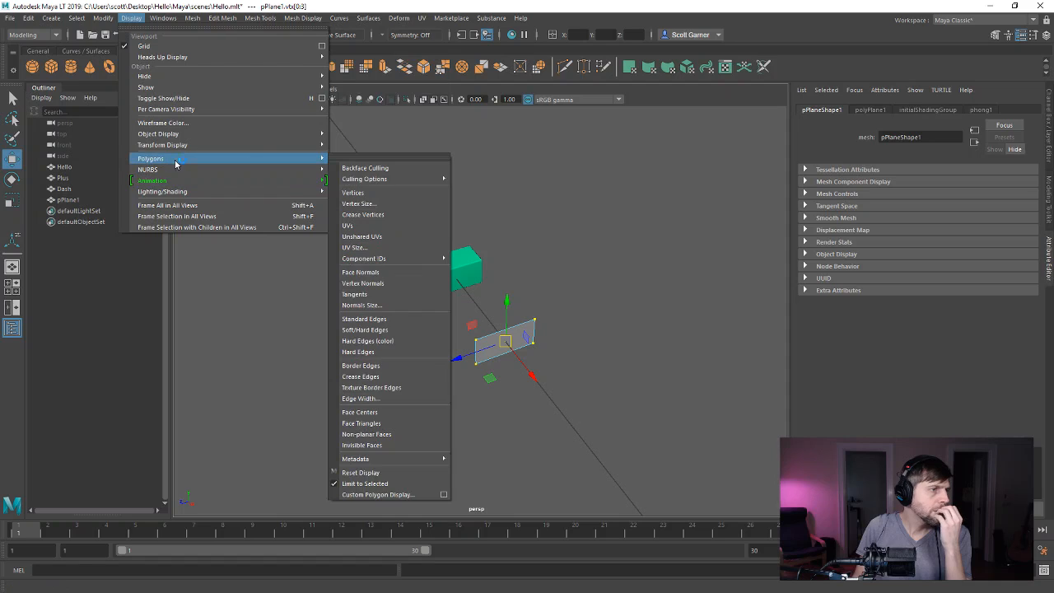
left_click(385, 272)
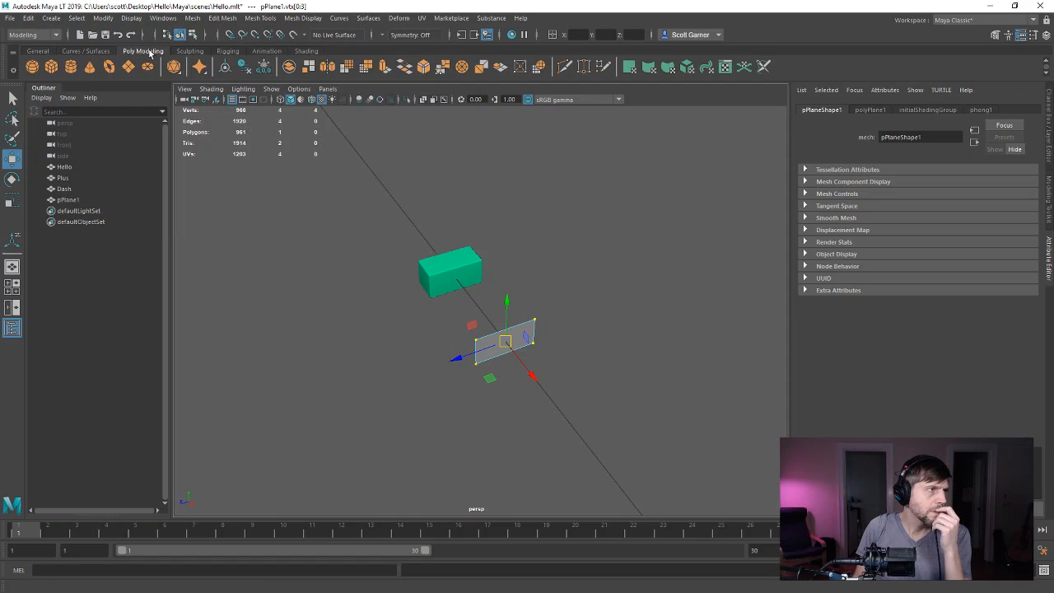
Examine the polygon display options for normals with the plane selected as an object.
left_click(132, 17)
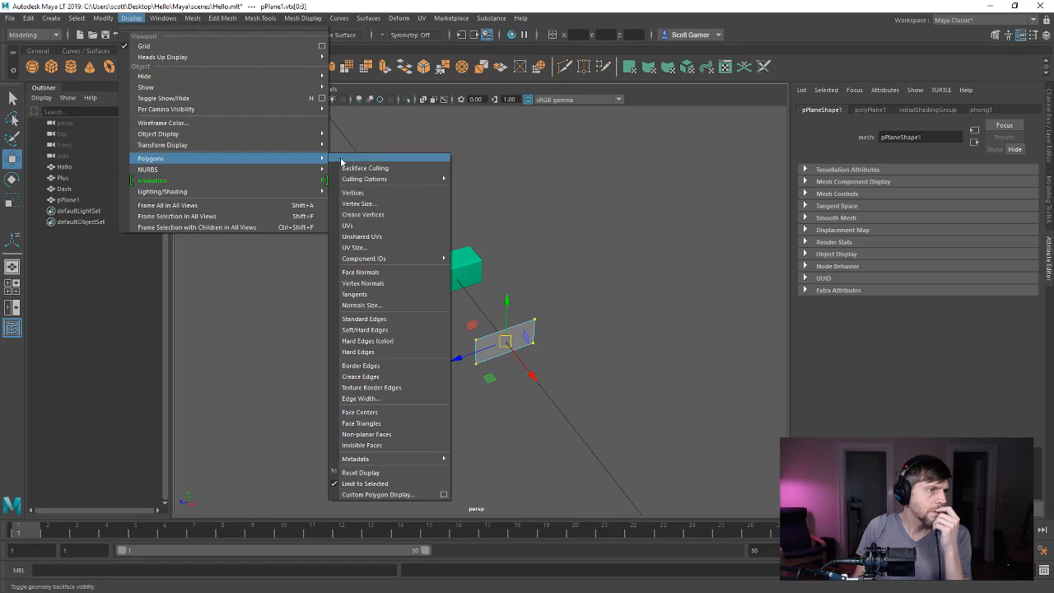
left_click(576, 237)
right_click_drag(509, 347, 556, 265)
left_click(550, 316)
left_click(505, 350)
left_click_drag(506, 365, 529, 371, "alt")
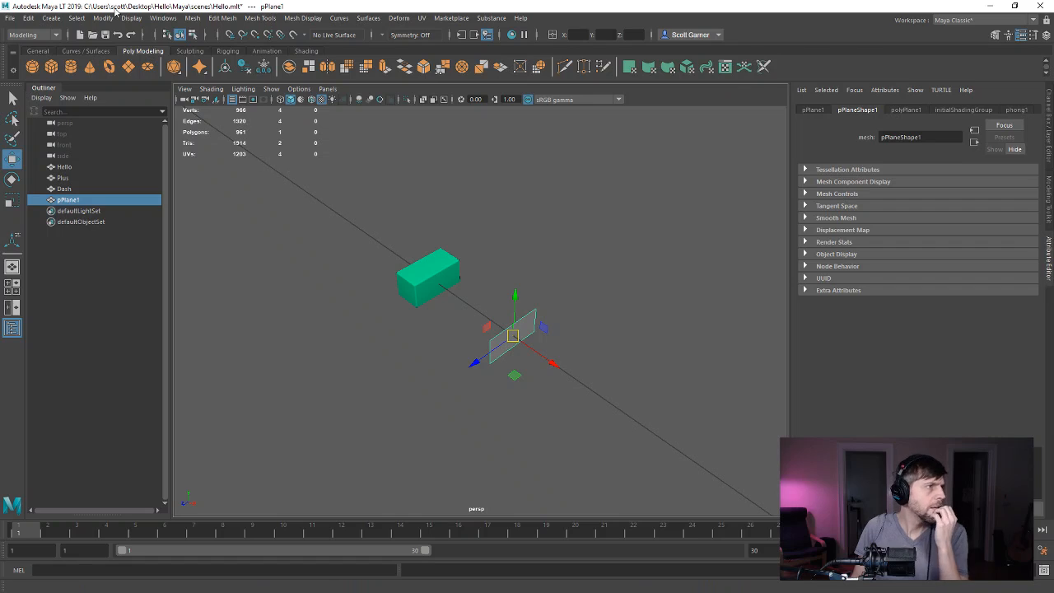
left_click(130, 18)
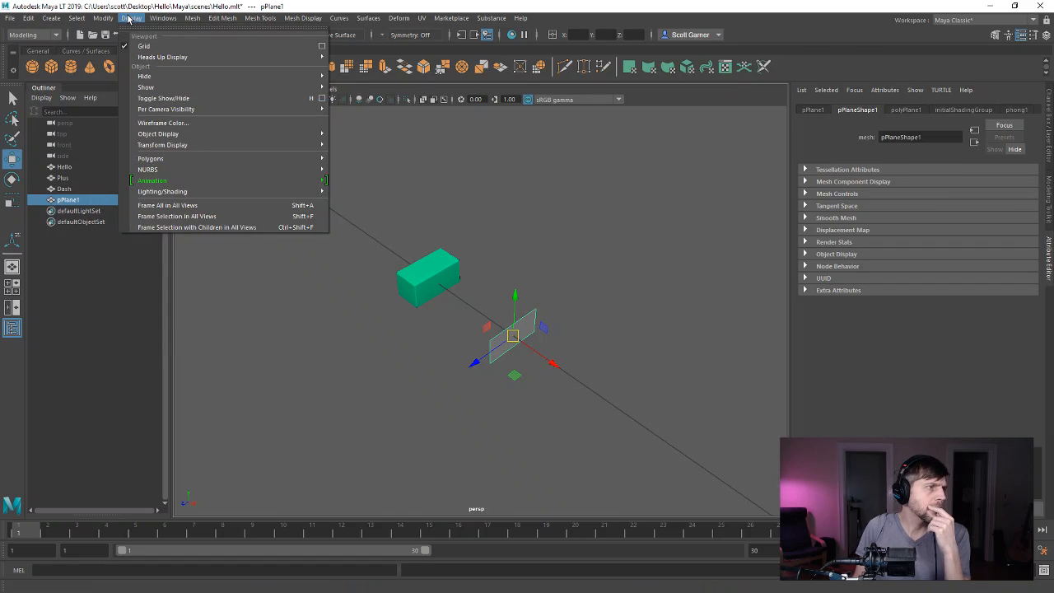
mouse_move(169, 161)
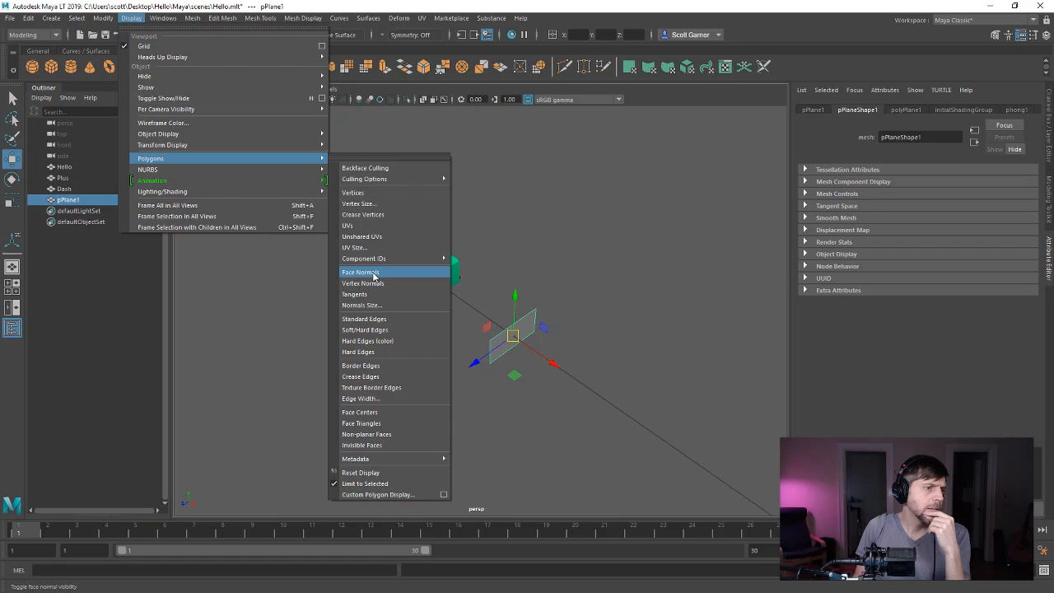
left_click(559, 307)
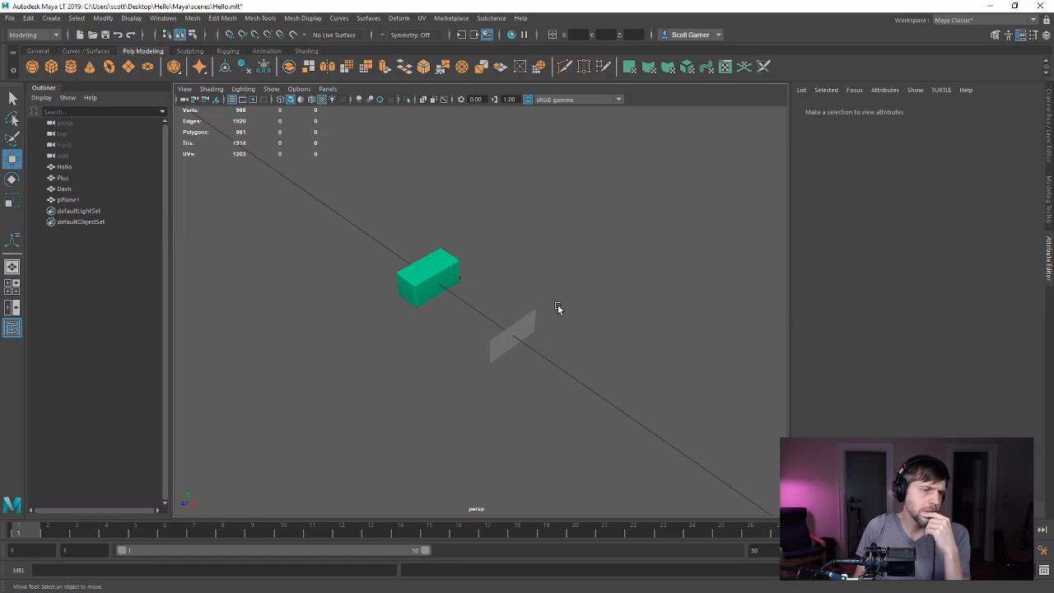
Select the plane and average its vertex normals.
left_click_drag(558, 307, 463, 397)
left_click(347, 22)
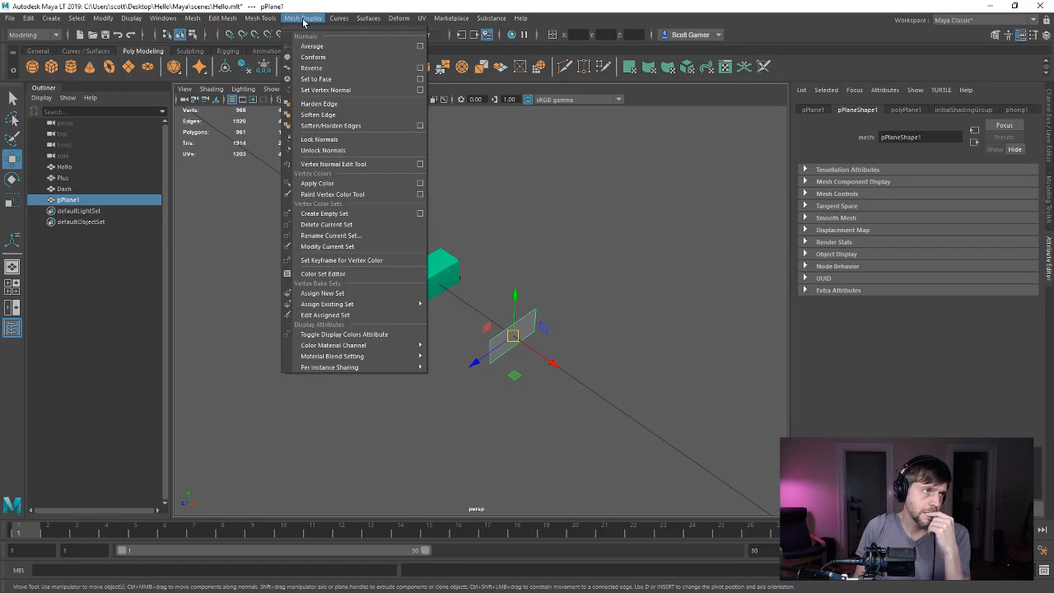
left_click(323, 47)
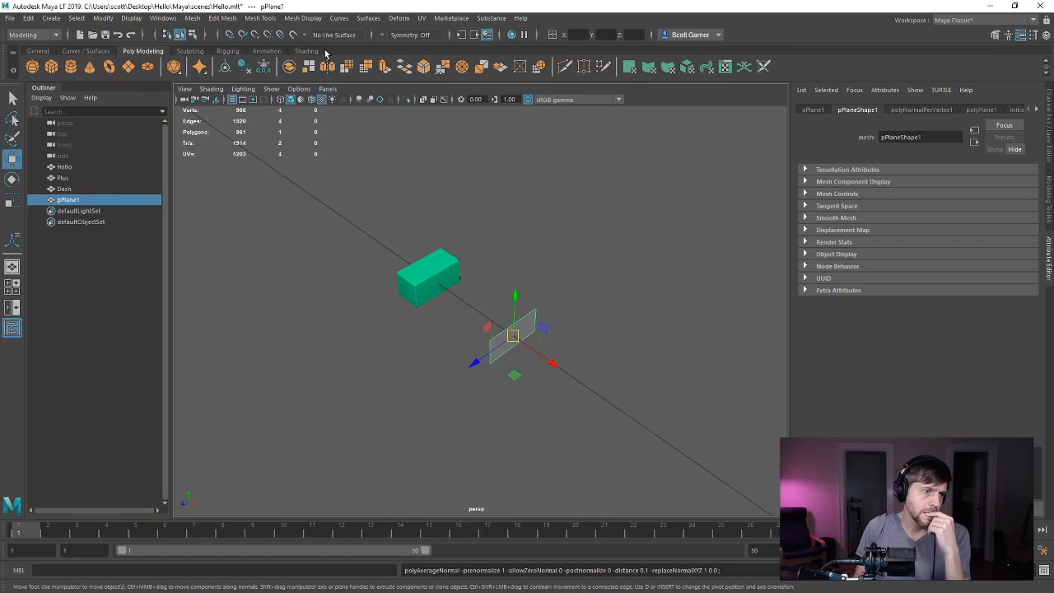
Switch the plane to vertex editing and select all of its vertices.
left_click(548, 300)
right_click_drag(532, 280, 518, 329)
left_click(515, 329)
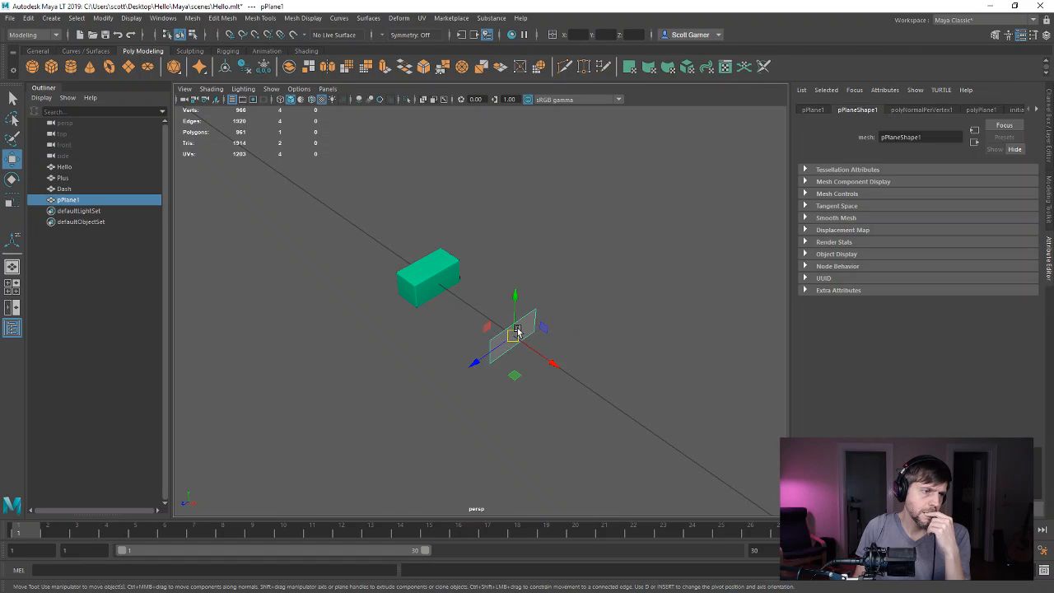
right_click_drag(517, 279, 479, 280)
left_click_drag(552, 374, 483, 305)
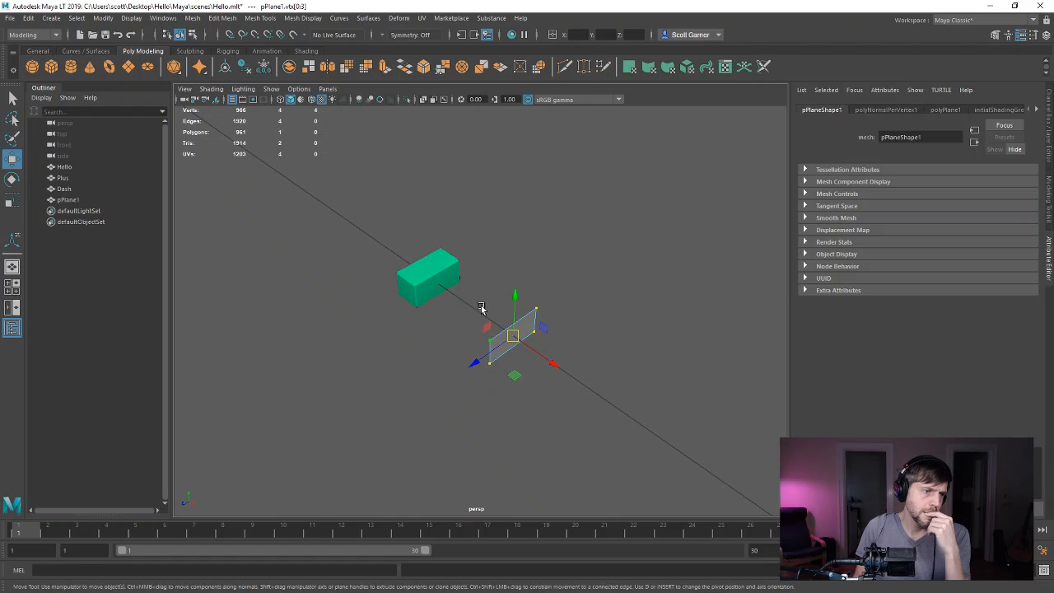
Set the plane's selected vertex normals to the face and average them.
left_click(304, 18)
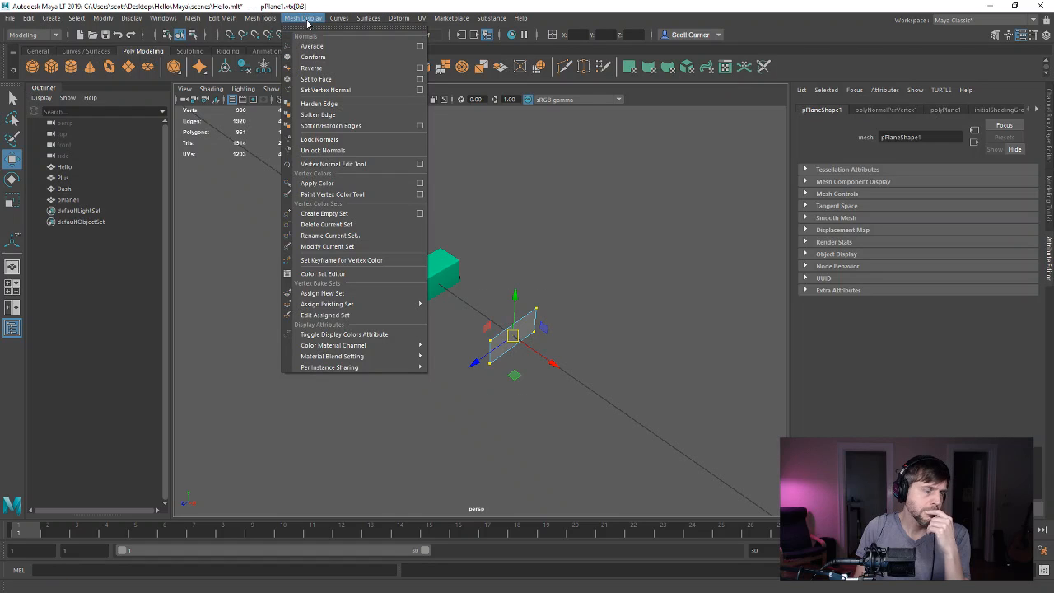
left_click(337, 79)
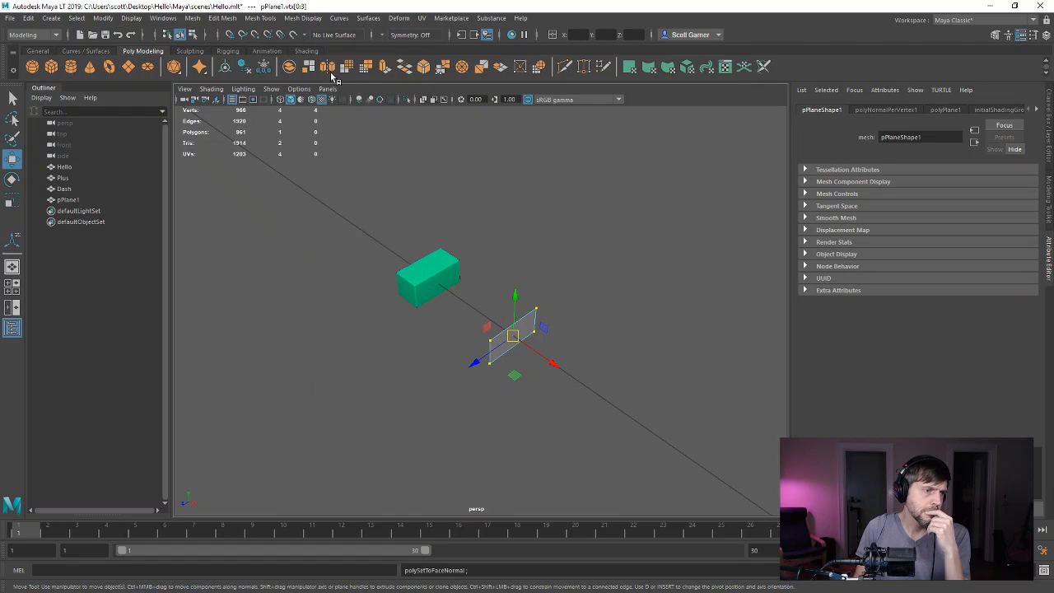
left_click(303, 18)
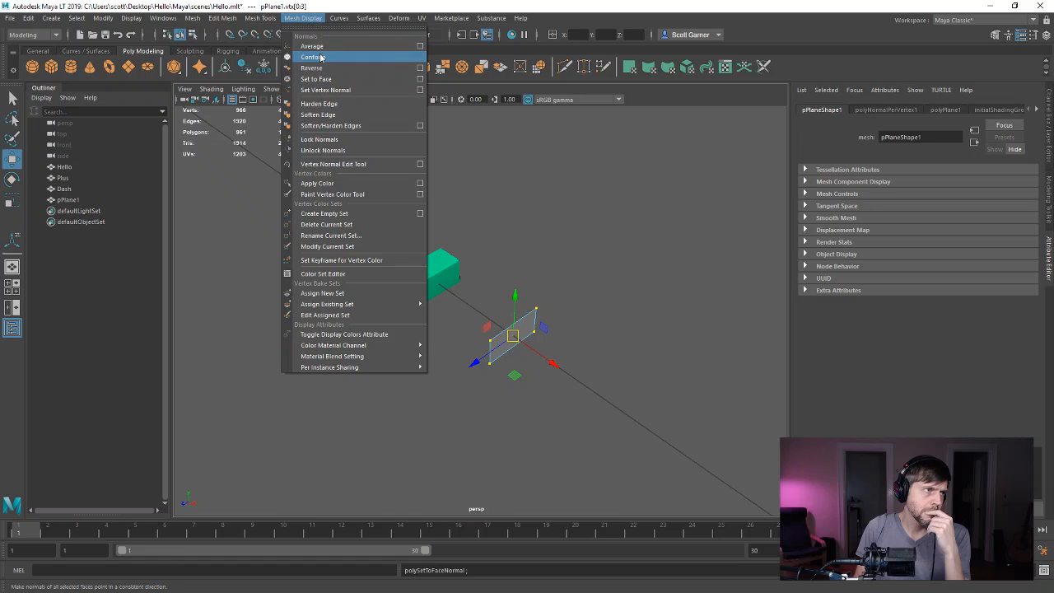
left_click(313, 47)
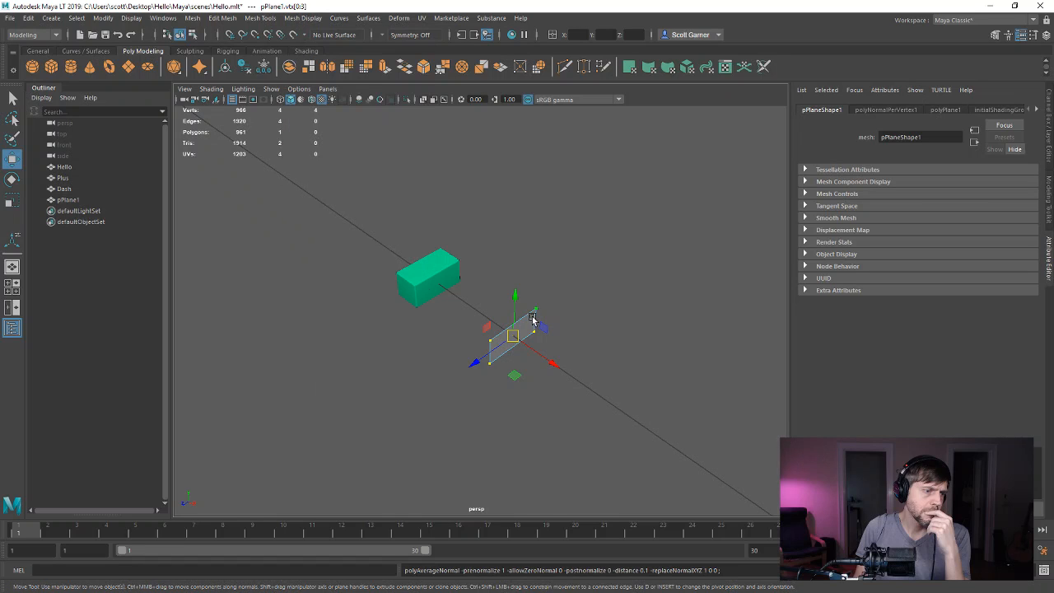
Check the normals displayed on the Dash box and reselect the plane as an object.
left_click(572, 297)
left_click(439, 263)
right_click(439, 264)
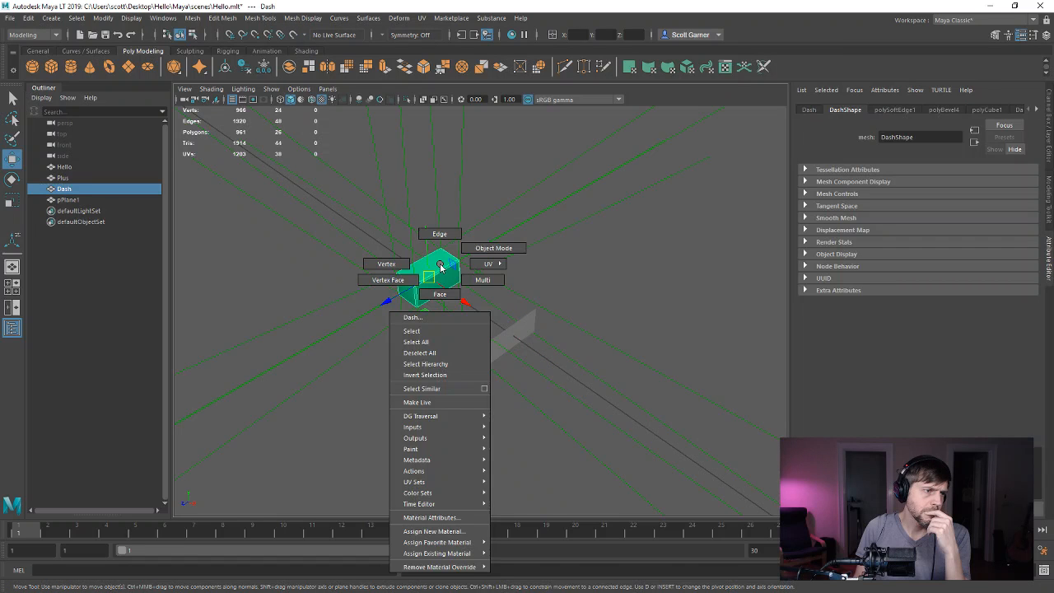
right_click_drag(439, 265, 452, 295)
left_click(521, 337)
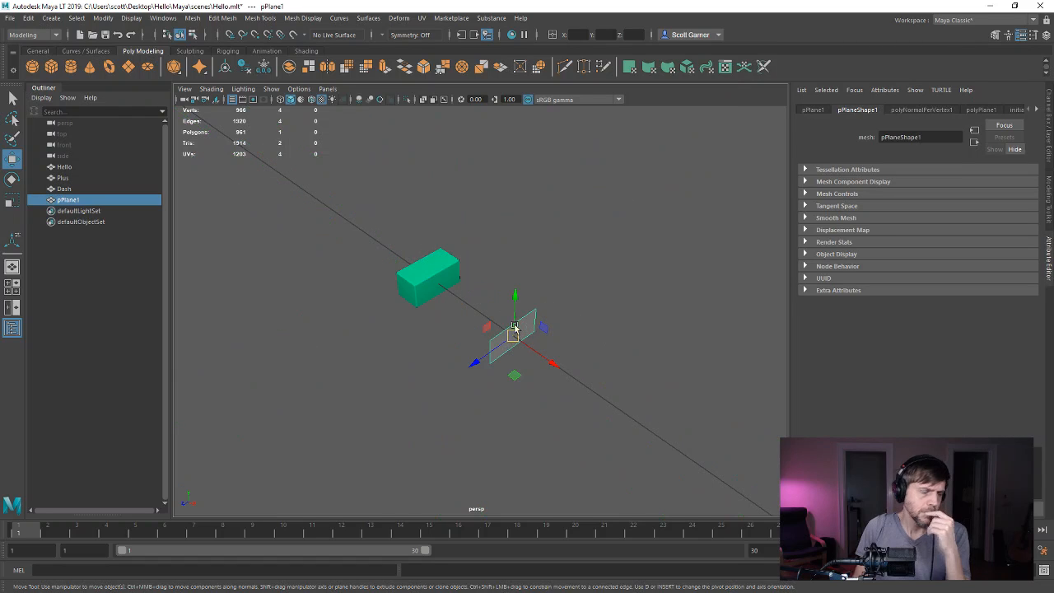
Examine the plane beside the Dash box from different angles and distances.
left_click_drag(499, 324, 467, 300, "alt")
scroll(582, 350, "up", 3)
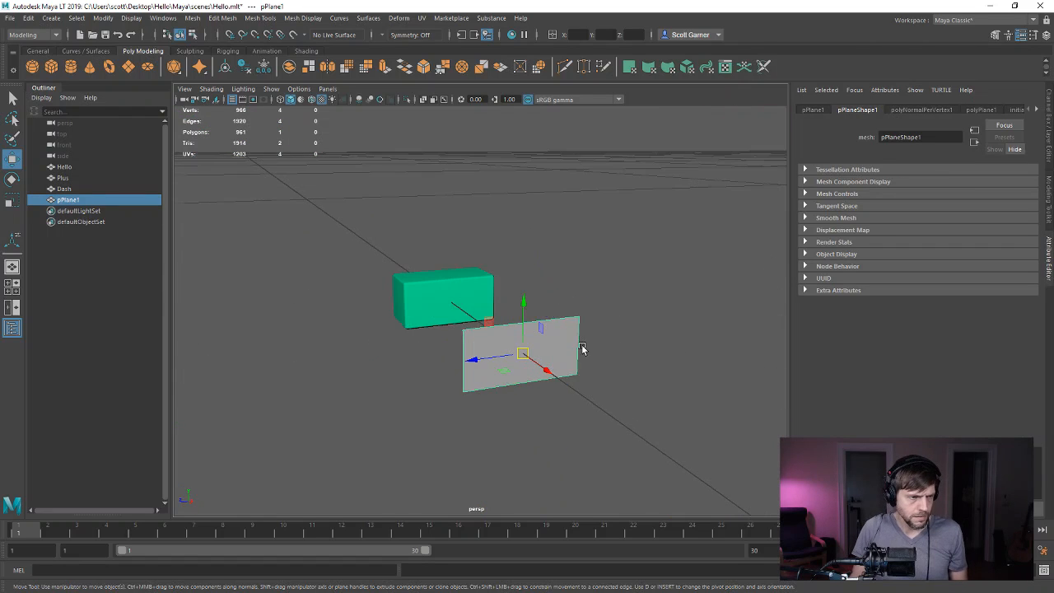
scroll(609, 354, "up", 4)
middle_click_drag(609, 354, 593, 330, "alt")
scroll(582, 322, "down", 10)
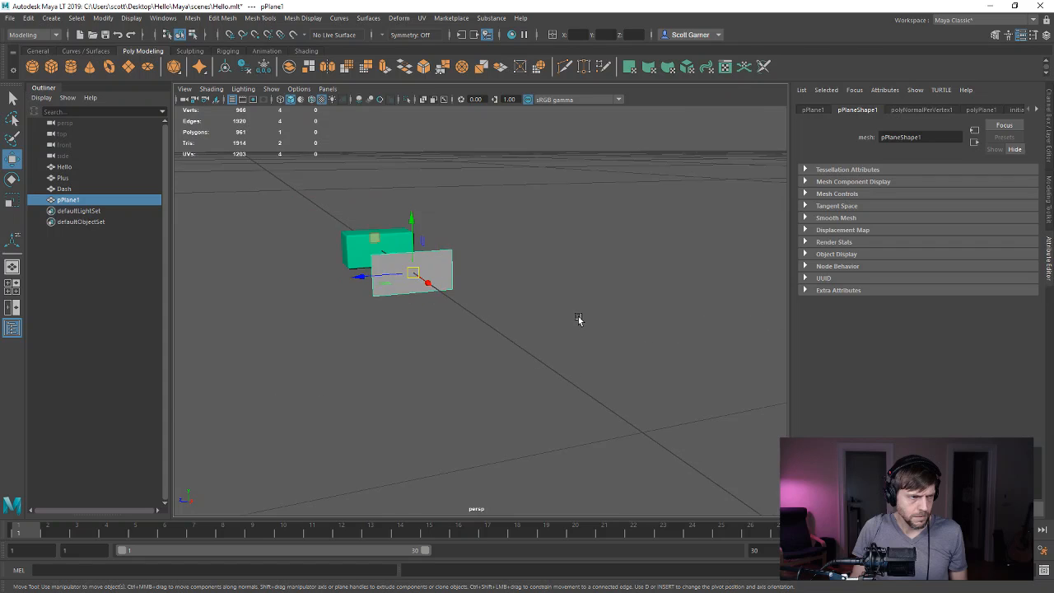
scroll(529, 304, "up", 10)
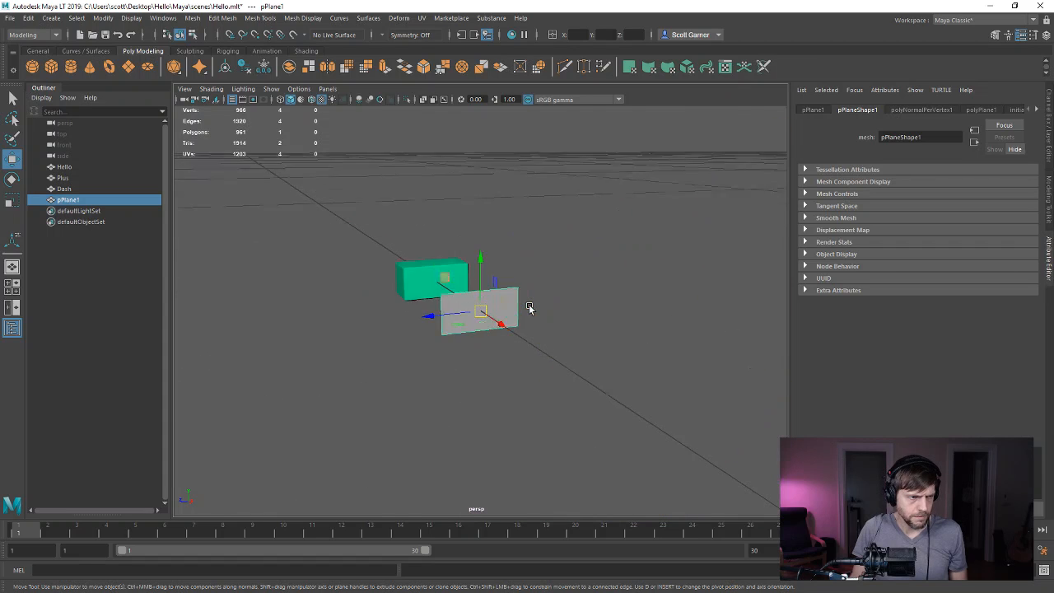
scroll(527, 303, "down", 6)
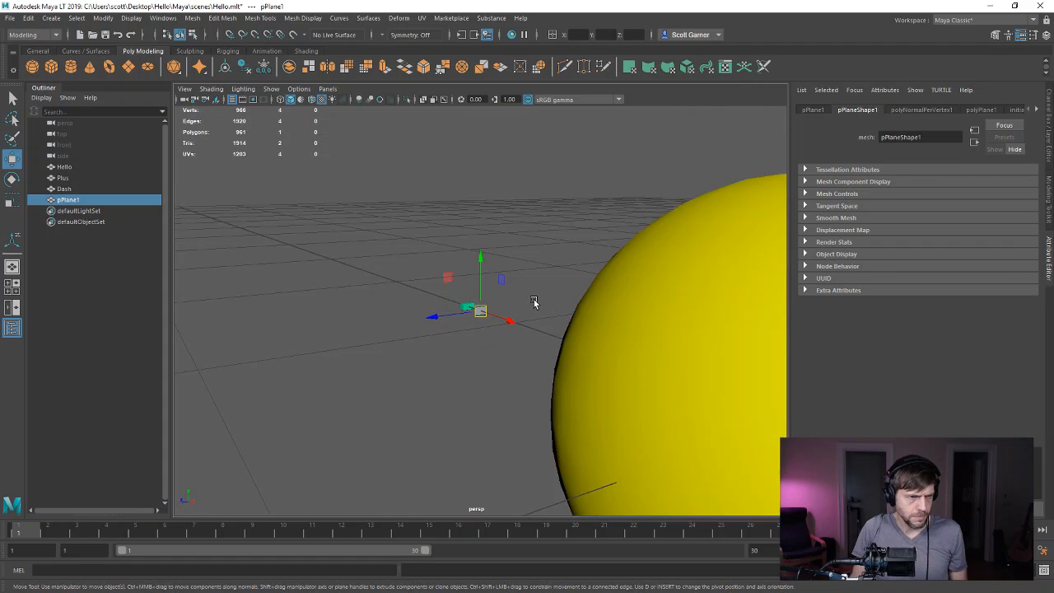
scroll(534, 303, "up", 6)
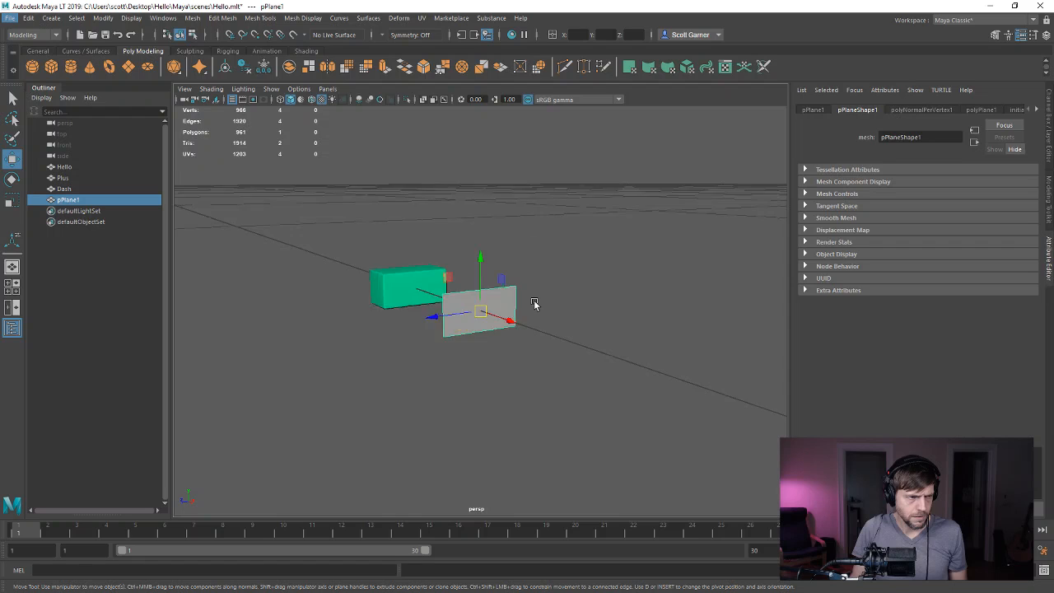
left_click_drag(534, 304, 484, 237, "alt")
Display the vertex normals of the selected plane.
left_click(130, 19)
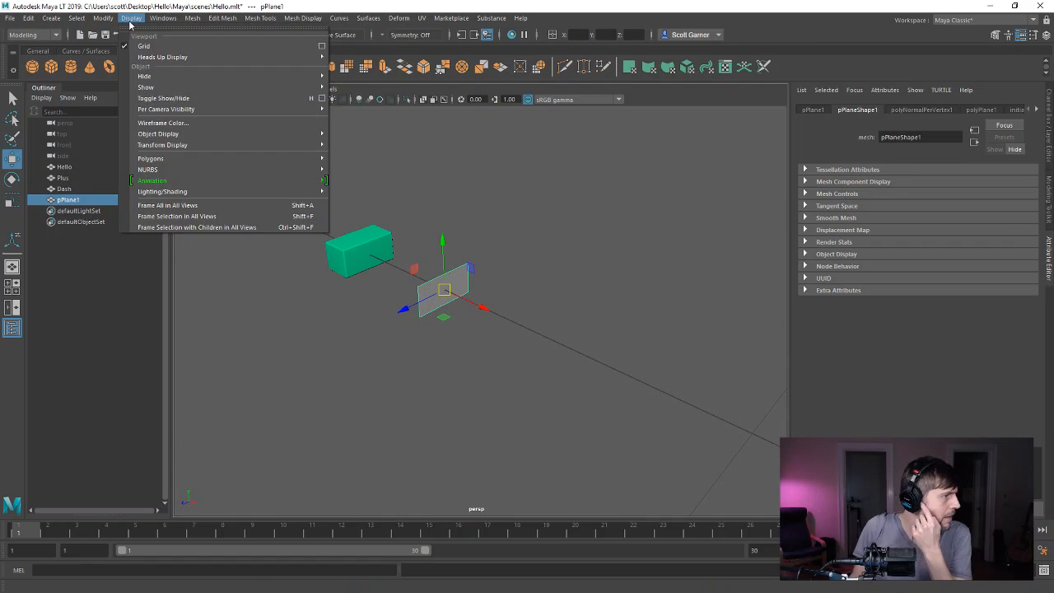
mouse_move(107, 22)
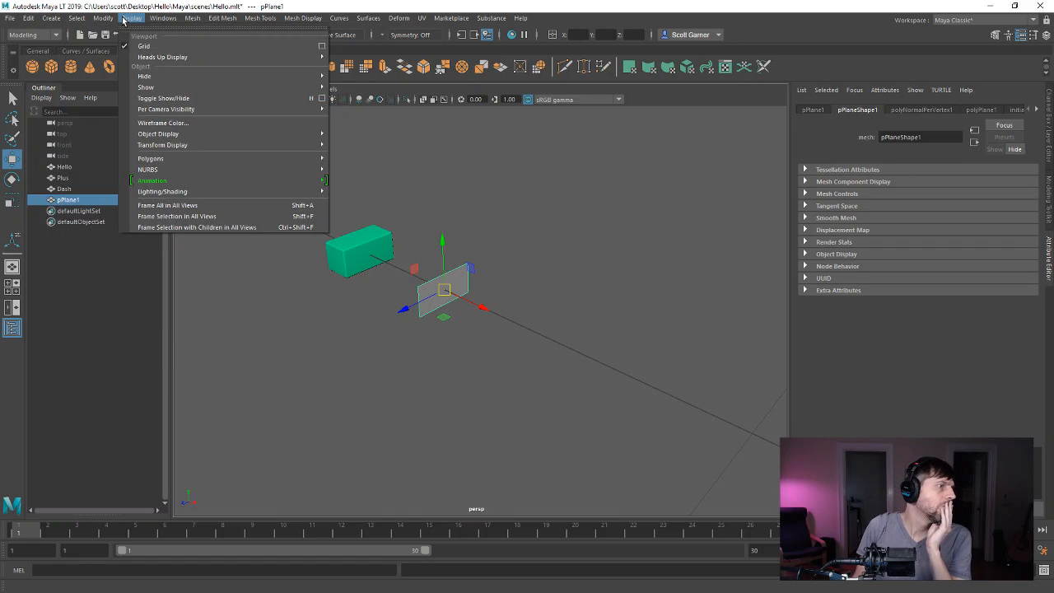
mouse_move(171, 164)
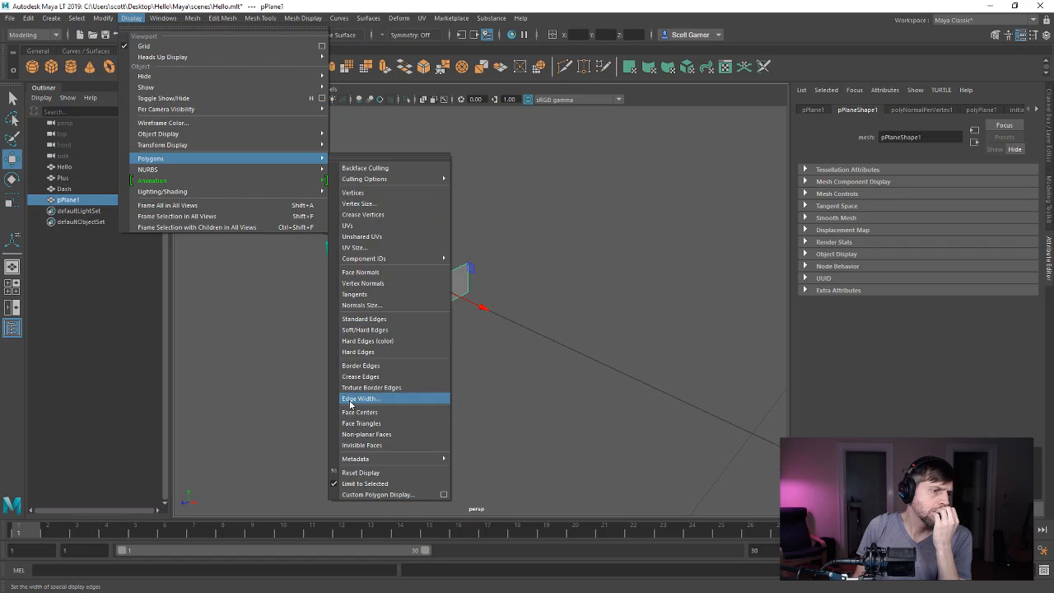
left_click(352, 284)
scroll(433, 306, "down", 5)
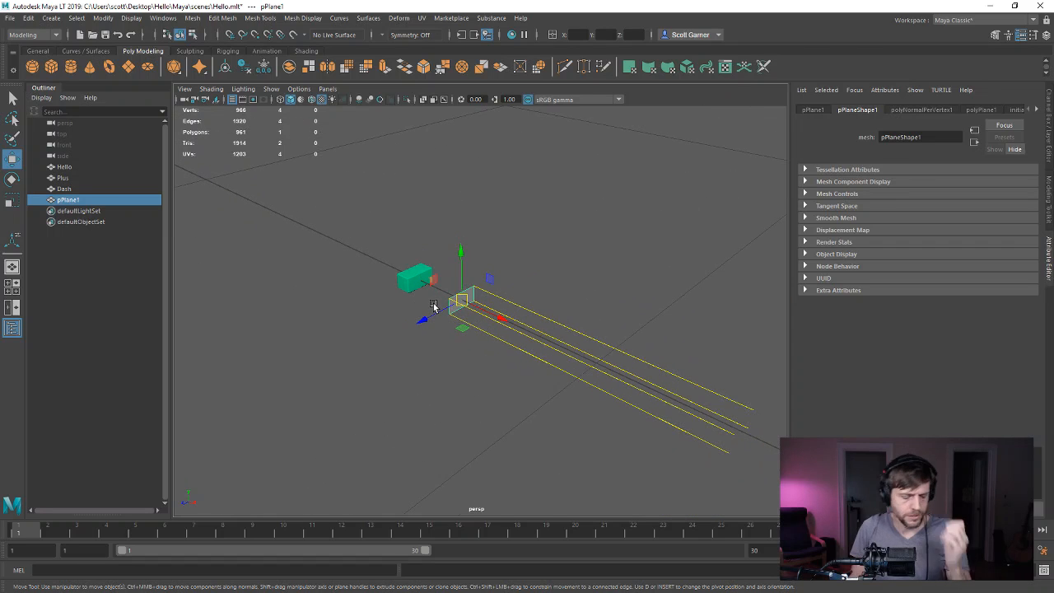
left_click(491, 288)
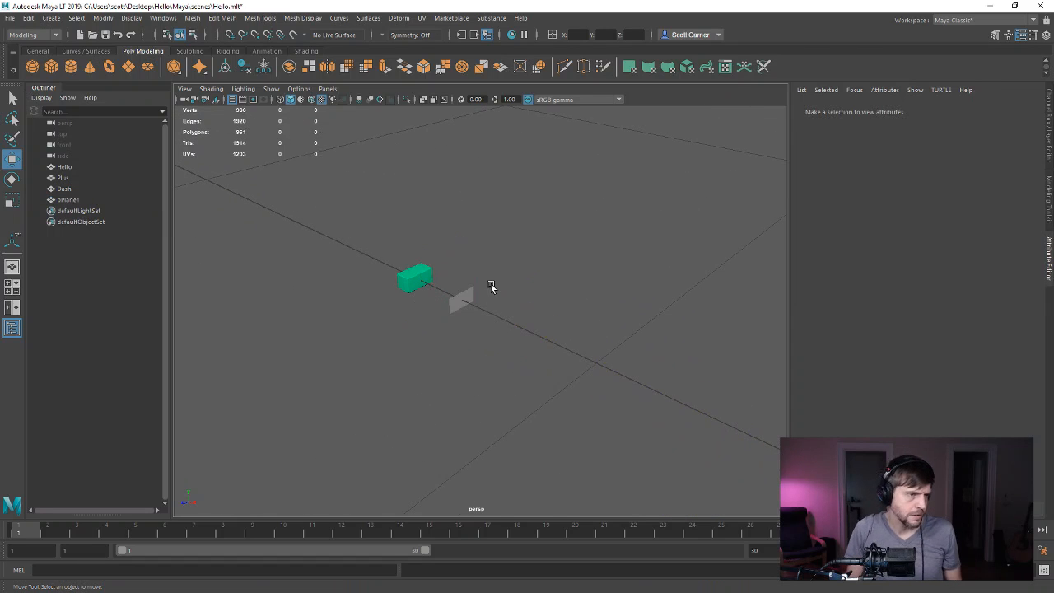
left_click(465, 295)
left_click_drag(550, 302, 470, 308, "alt")
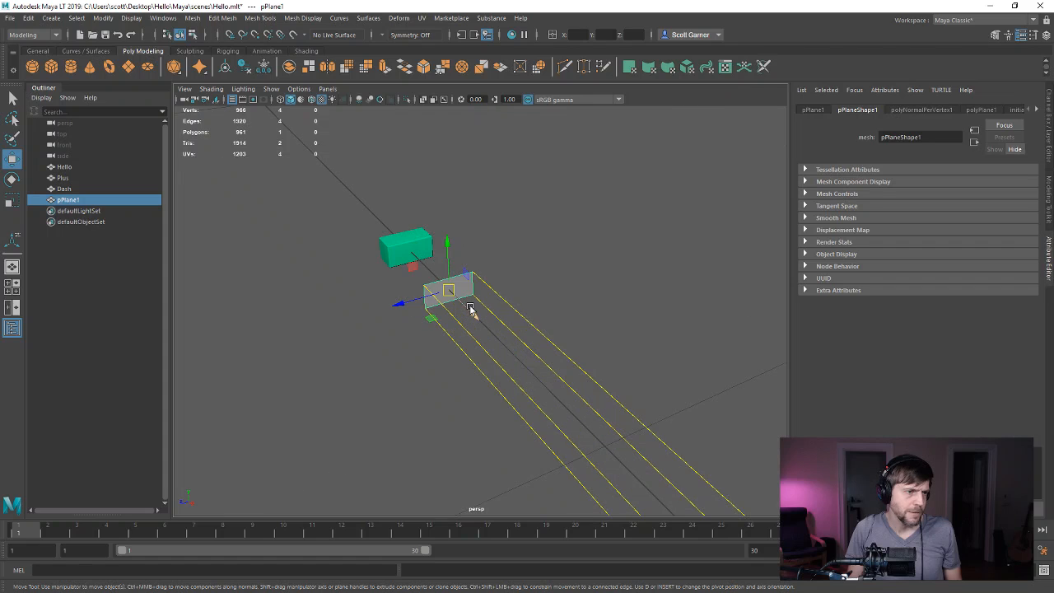
Switch the plane to vertex editing, select its four vertices and average their normals.
right_click(468, 294)
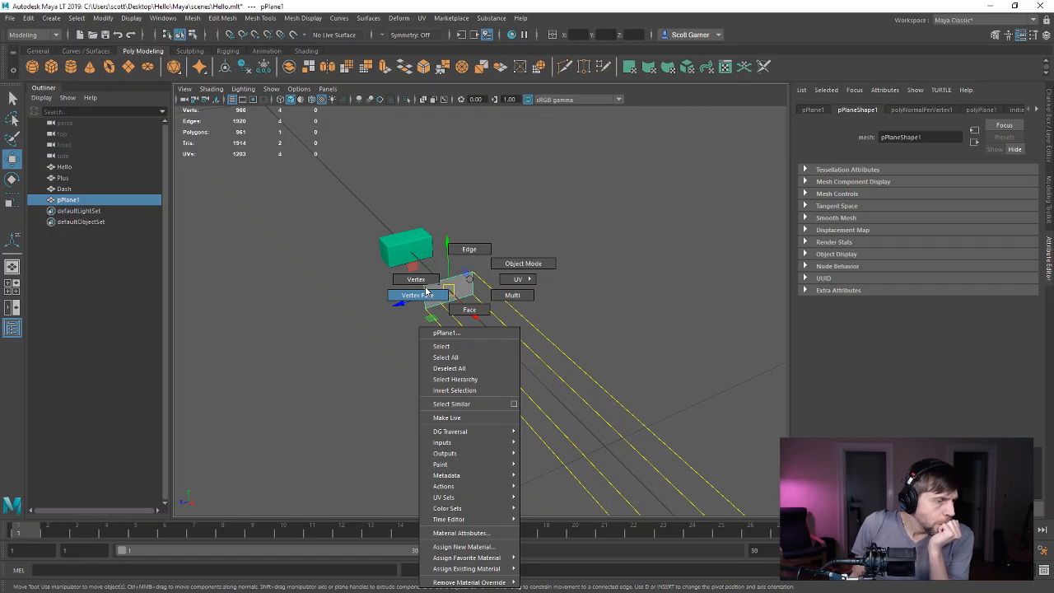
left_click(425, 281)
left_click(472, 272)
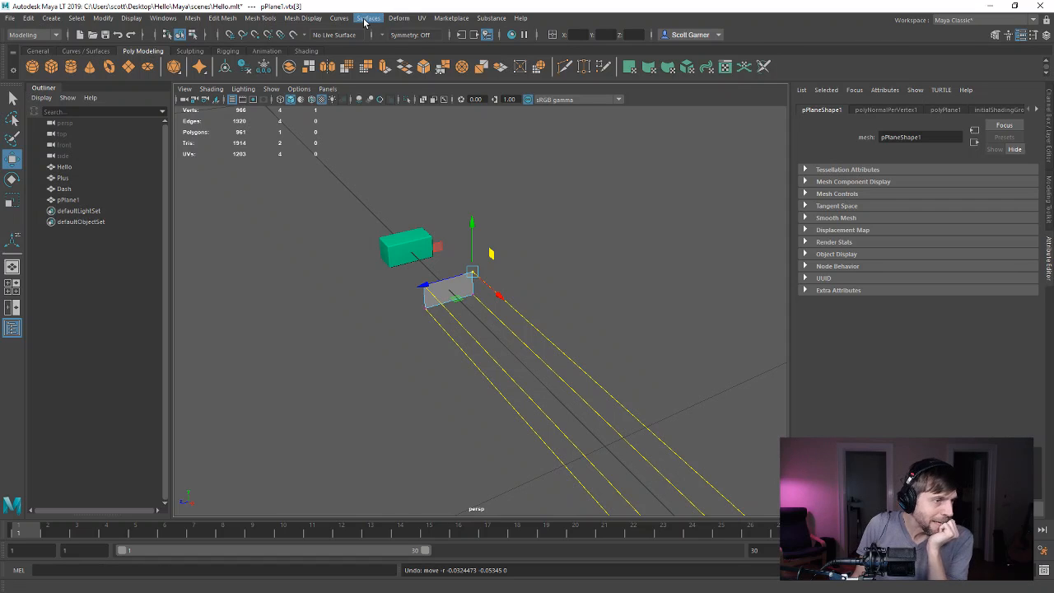
left_click_drag(517, 263, 390, 347)
left_click(338, 18)
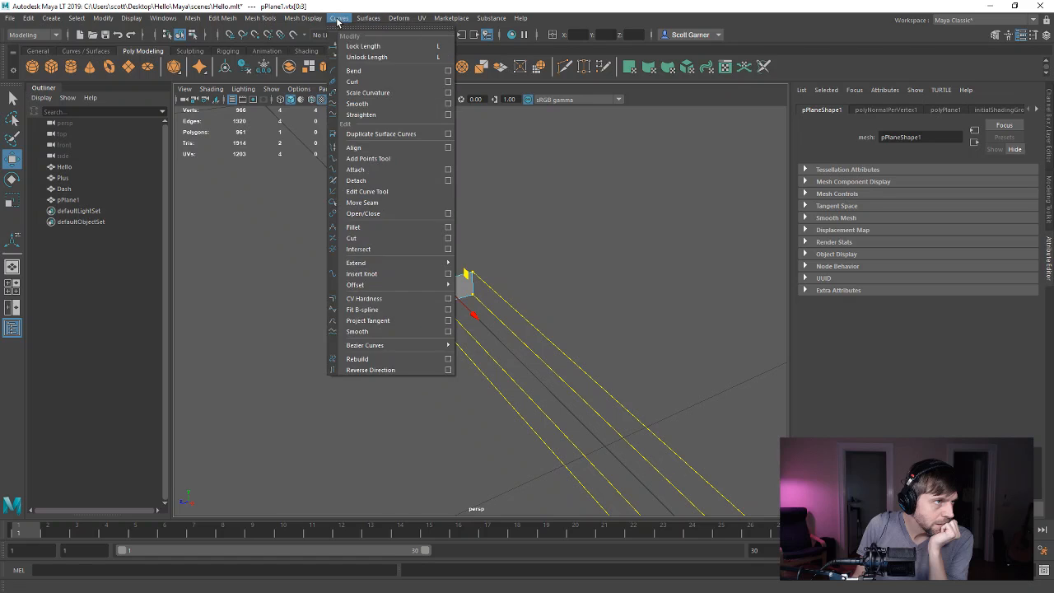
mouse_move(372, 28)
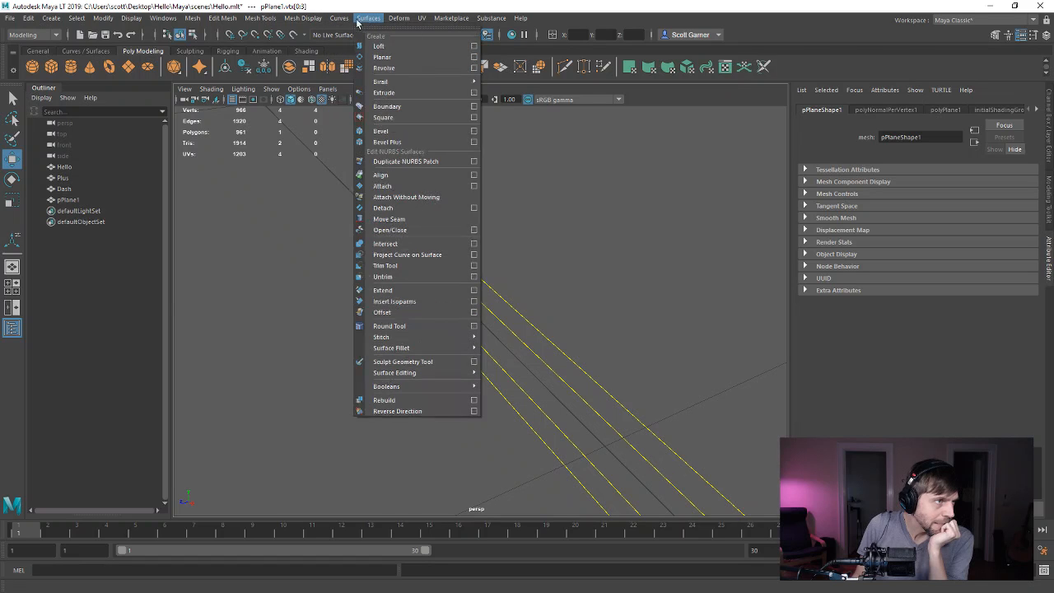
mouse_move(303, 22)
left_click(317, 44)
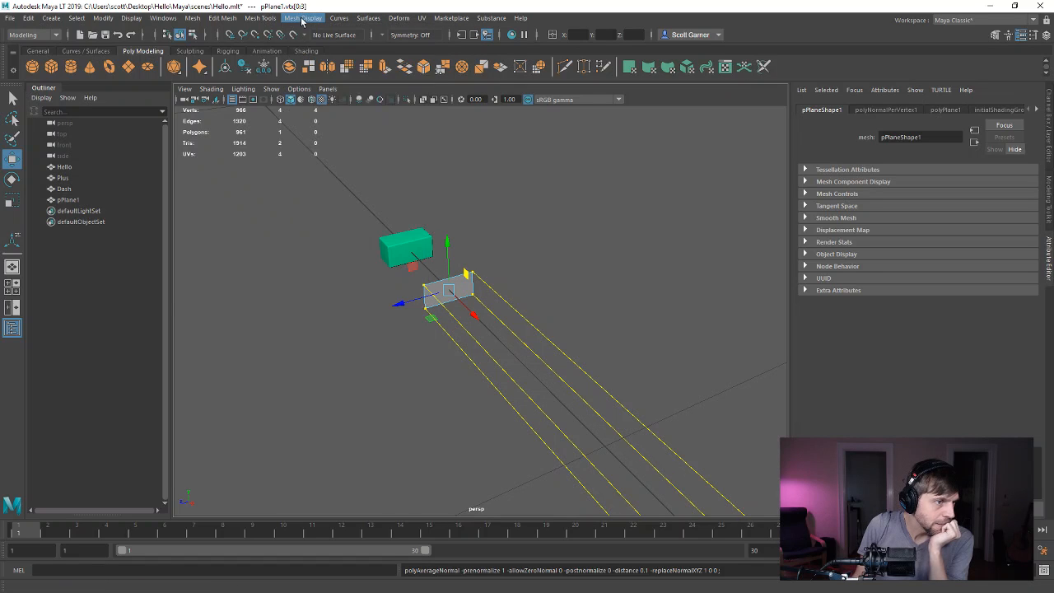
Try conforming and reversing the plane's normals.
left_click(303, 18)
left_click(313, 57)
left_click(303, 19)
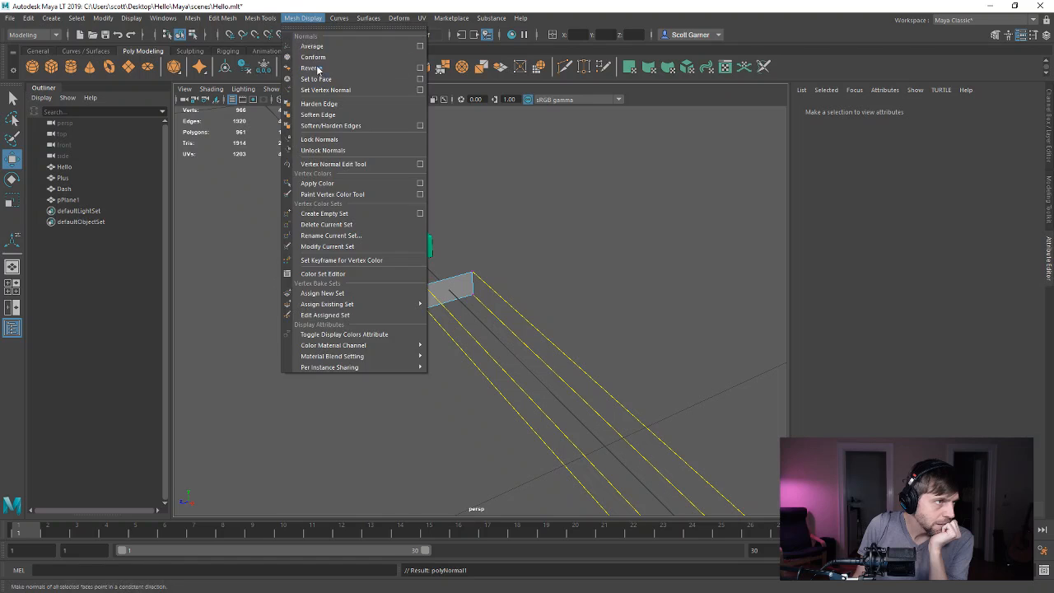
left_click(314, 67)
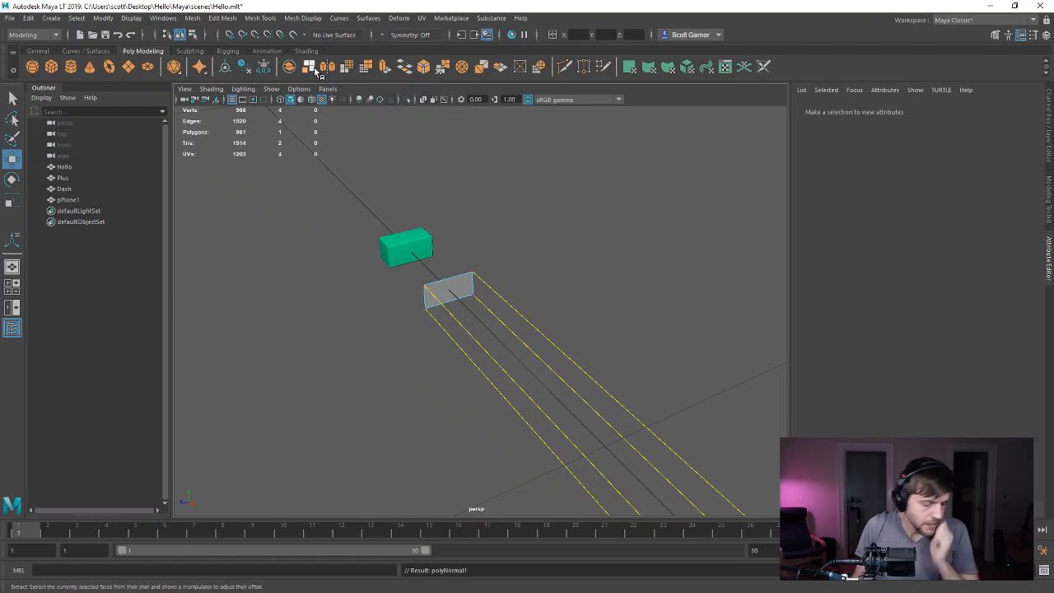
key("ctrl+z")
Set the normals of the plane's four vertices to the face and apply Set Vertex Normal to them.
left_click(303, 18)
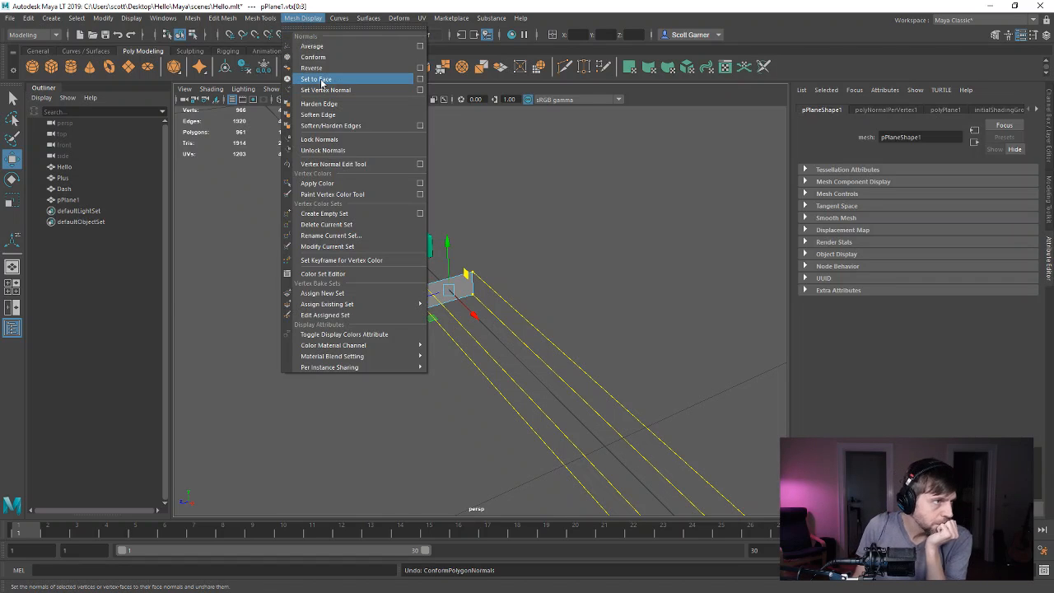
left_click(316, 79)
left_click(303, 18)
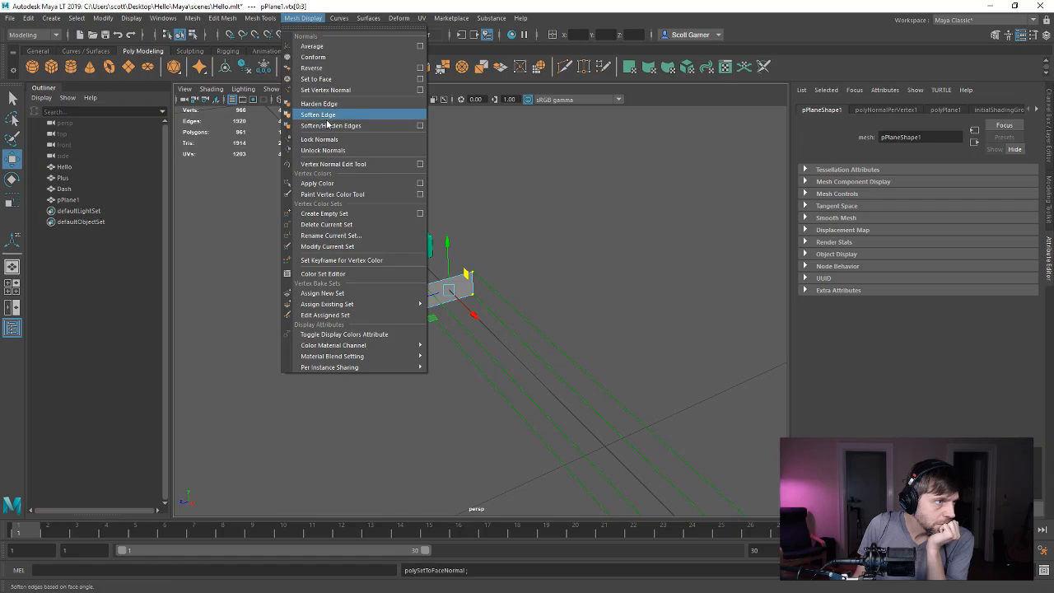
left_click(329, 90)
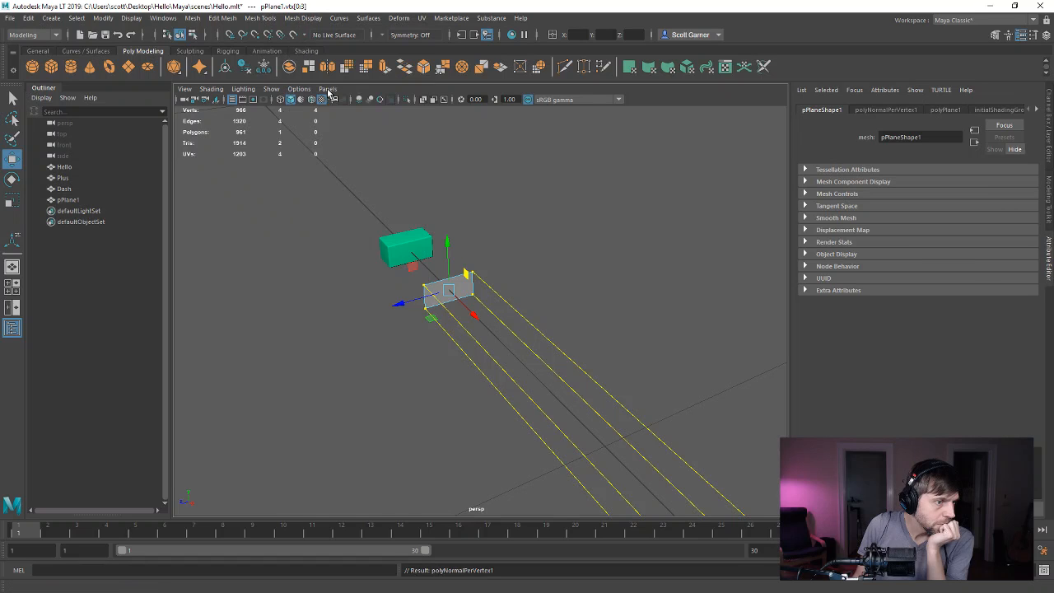
Activate the Vertex Normal Edit Tool and try rotating the normals of all four plane vertices together.
left_click(303, 18)
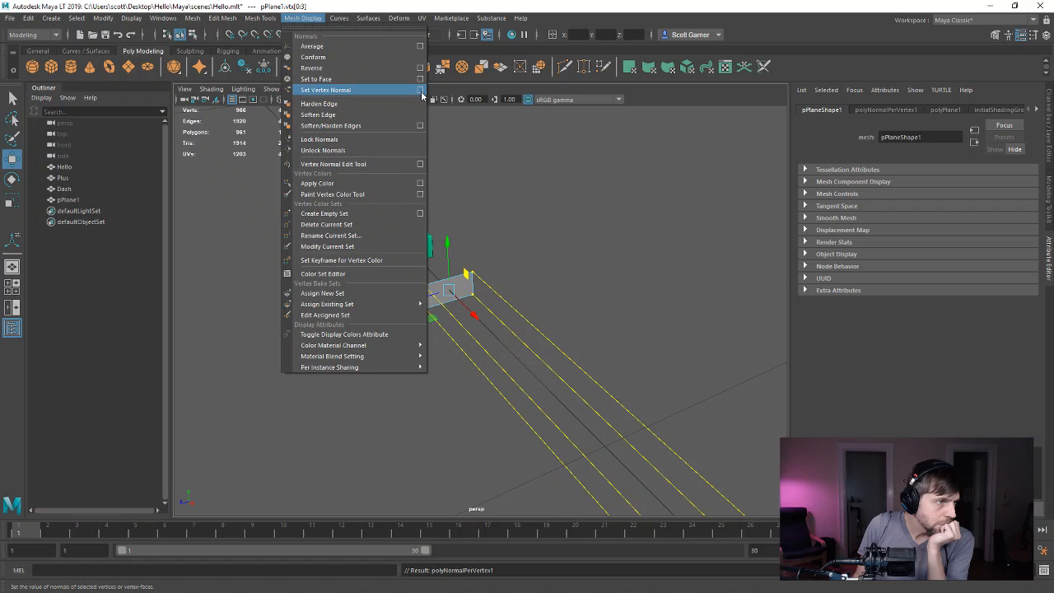
left_click(371, 165)
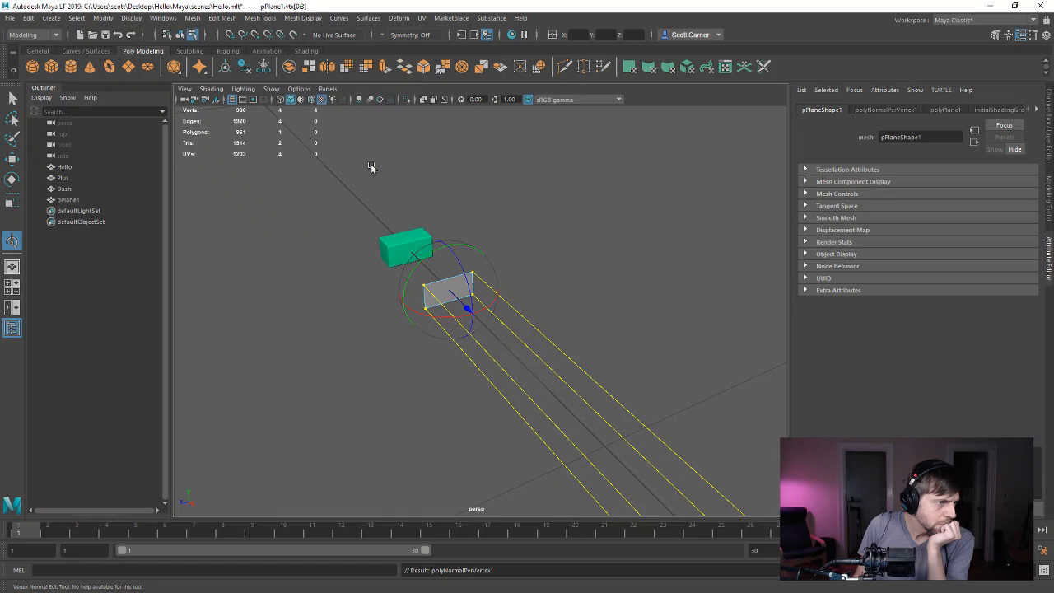
left_click_drag(466, 308, 466, 285)
key("ctrl+z")
Select only the plane's upper corner vertex farthest along the box's length and try rotating its normal upward.
left_click(514, 263)
left_click_drag(505, 255, 460, 201)
key("ctrl+z")
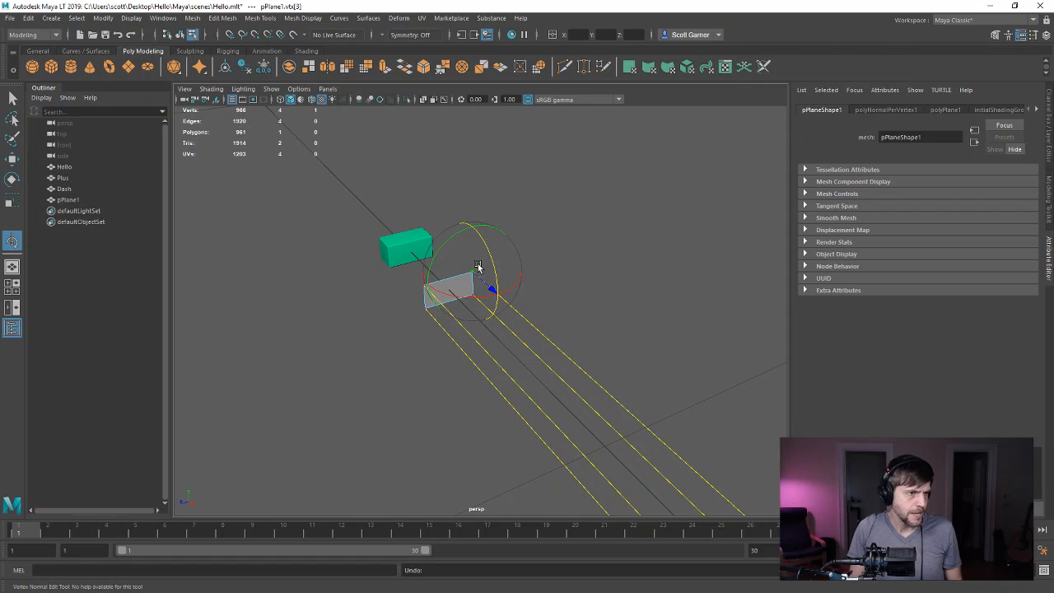
left_click_drag(493, 261, 469, 223)
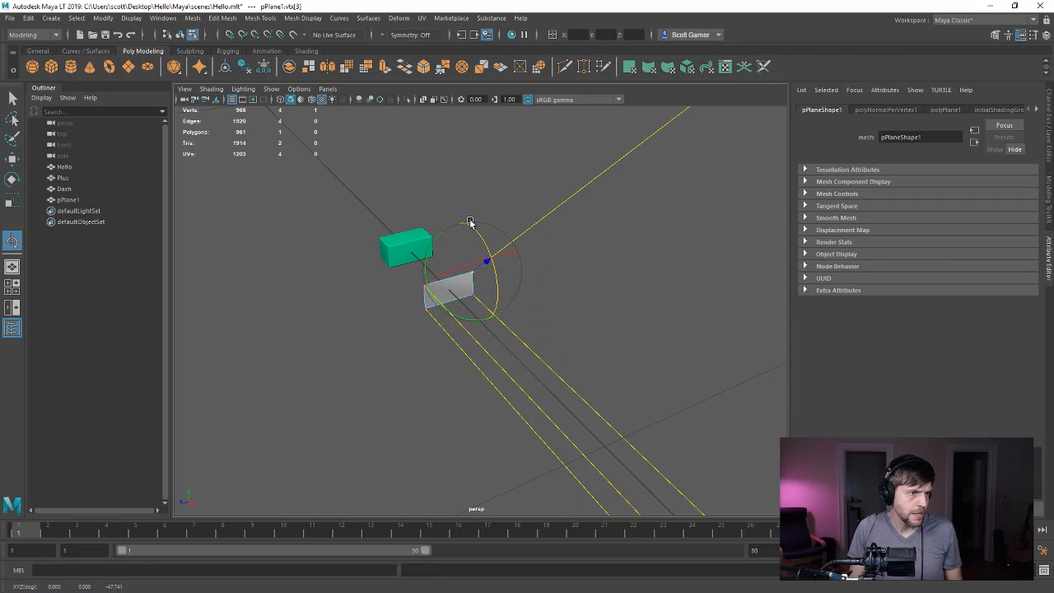
key("ctrl+z")
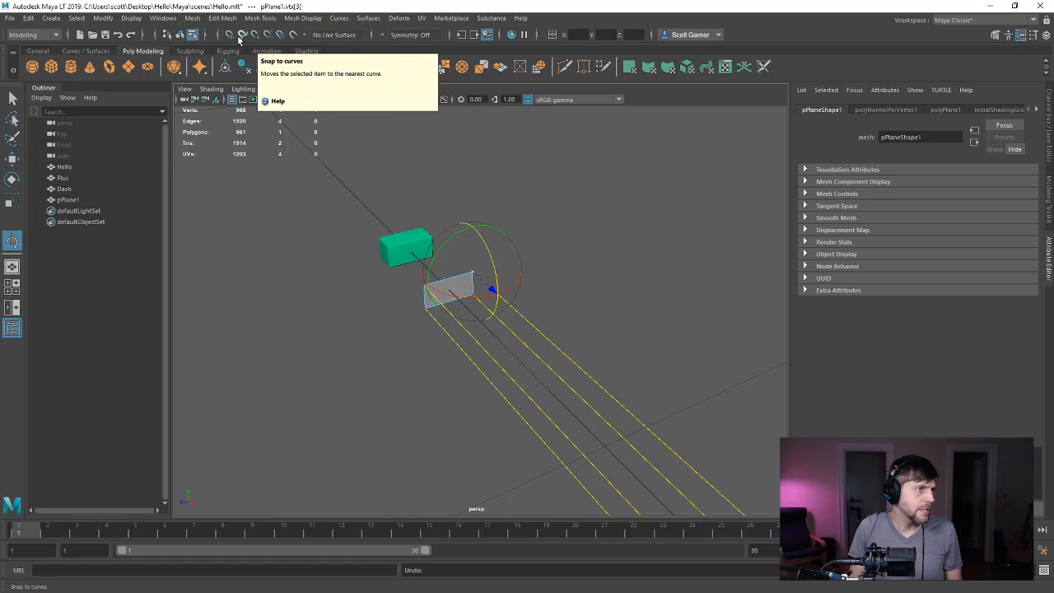
Open the Vertex Normal Edit Tool's settings and try rotating the upper corner vertex's normal freehand.
left_click(304, 38)
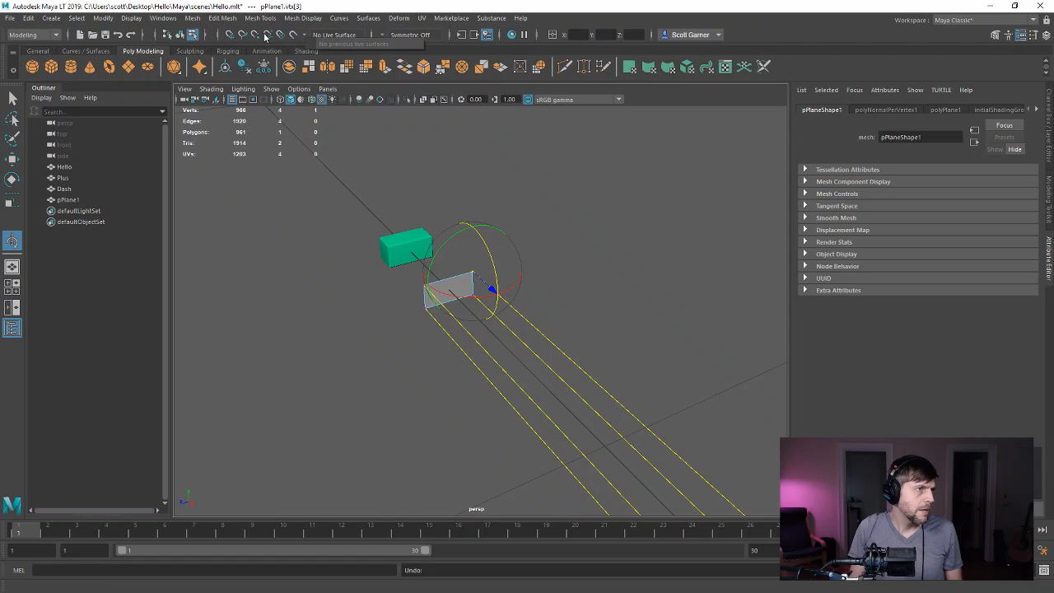
left_click_drag(488, 250, 476, 183)
key("ctrl+z")
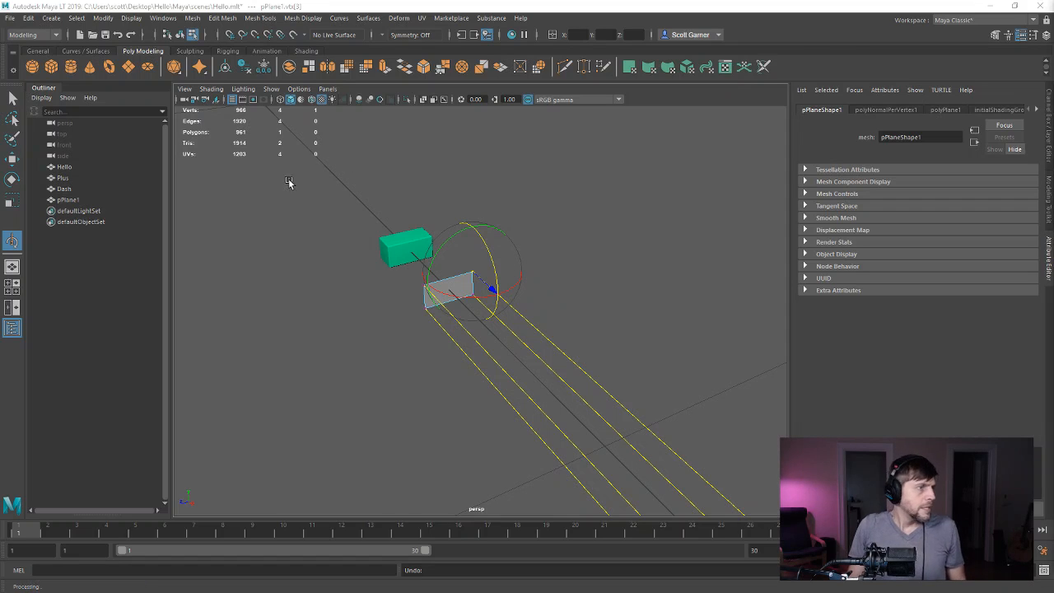
double_click(21, 240)
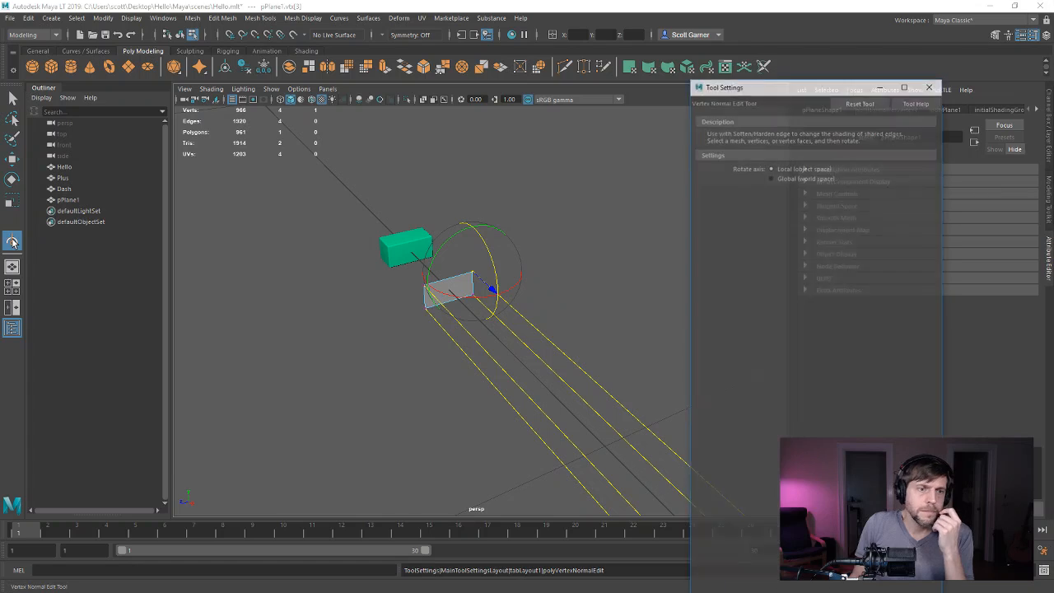
left_click_drag(811, 96, 881, 154)
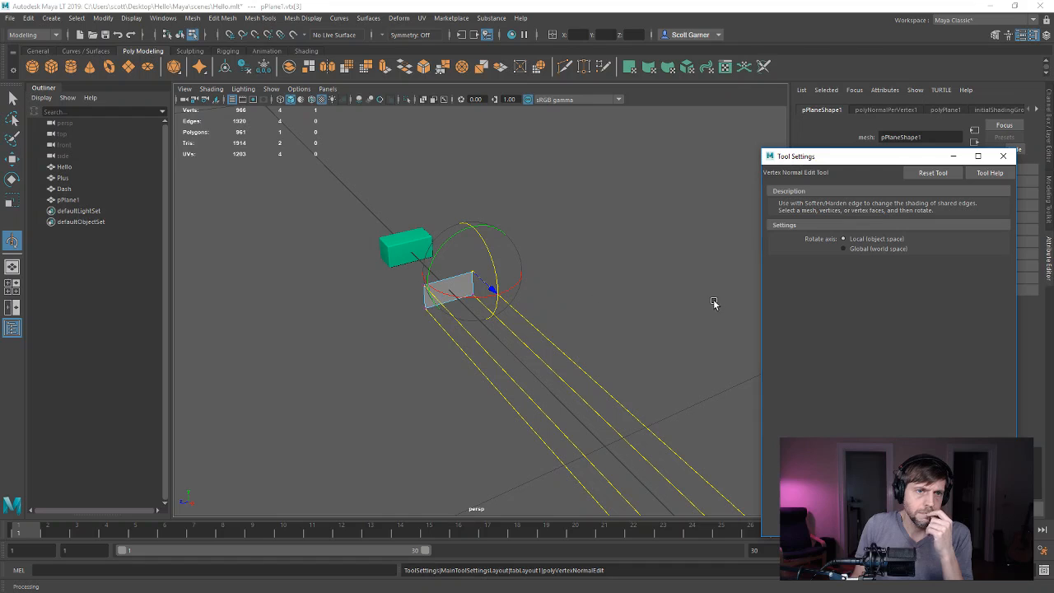
left_click_drag(496, 276, 519, 271)
key("ctrl+z")
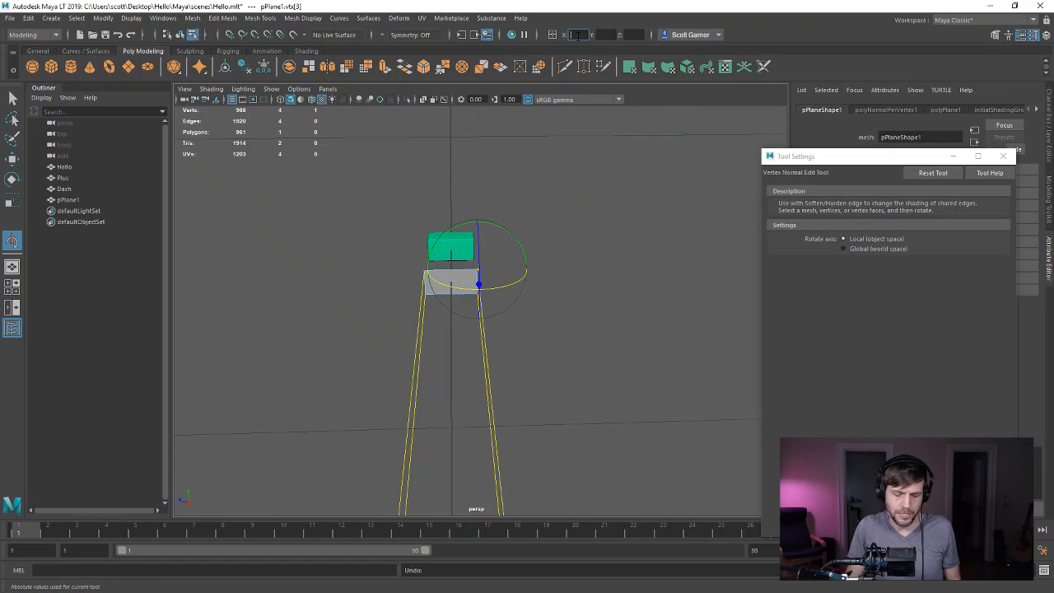
Try rotating the upper corner vertex's normal by absolute values about the X, Y and Z axes in turn.
key("Return")
key("ctrl+z")
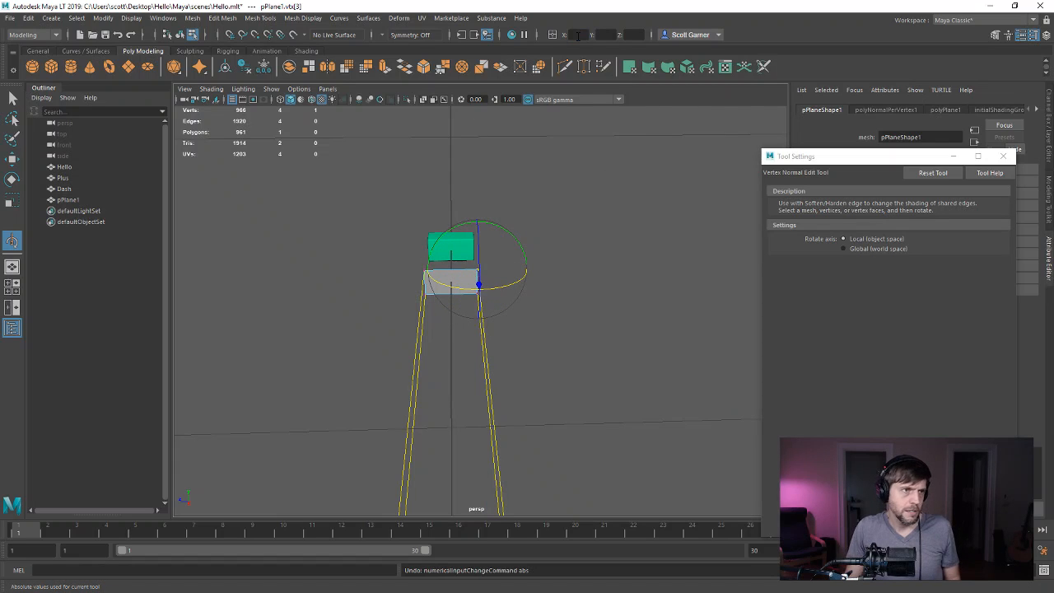
left_click_drag(493, 263, 502, 243, "alt")
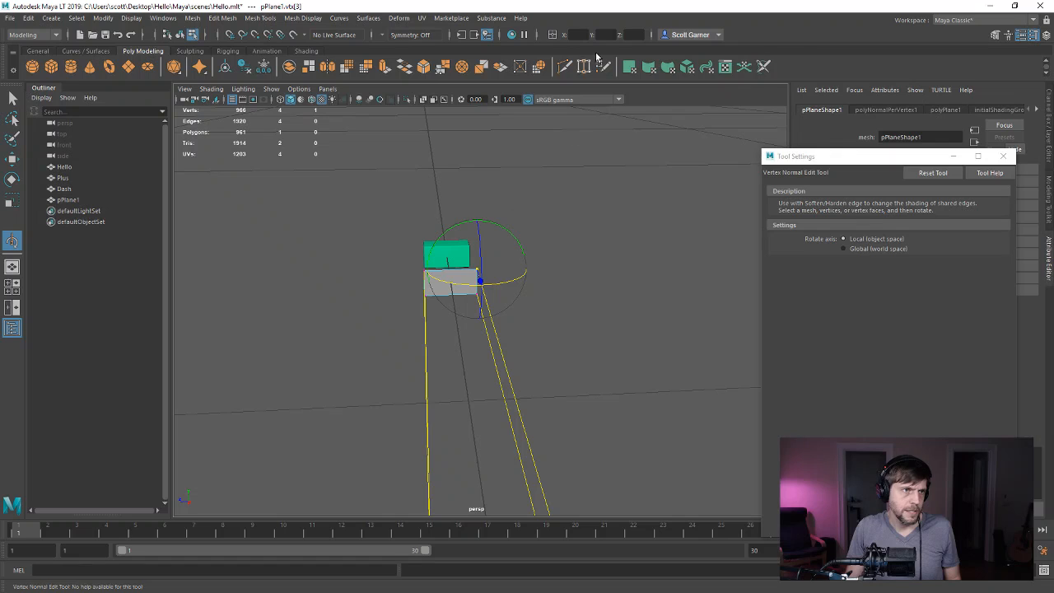
key("ctrl+z")
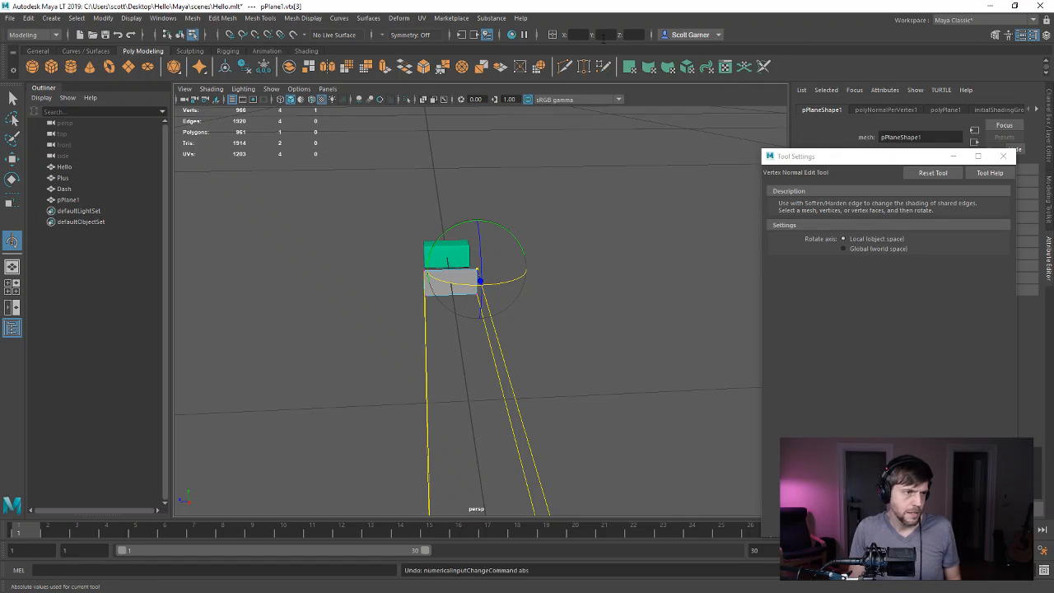
left_click(632, 35)
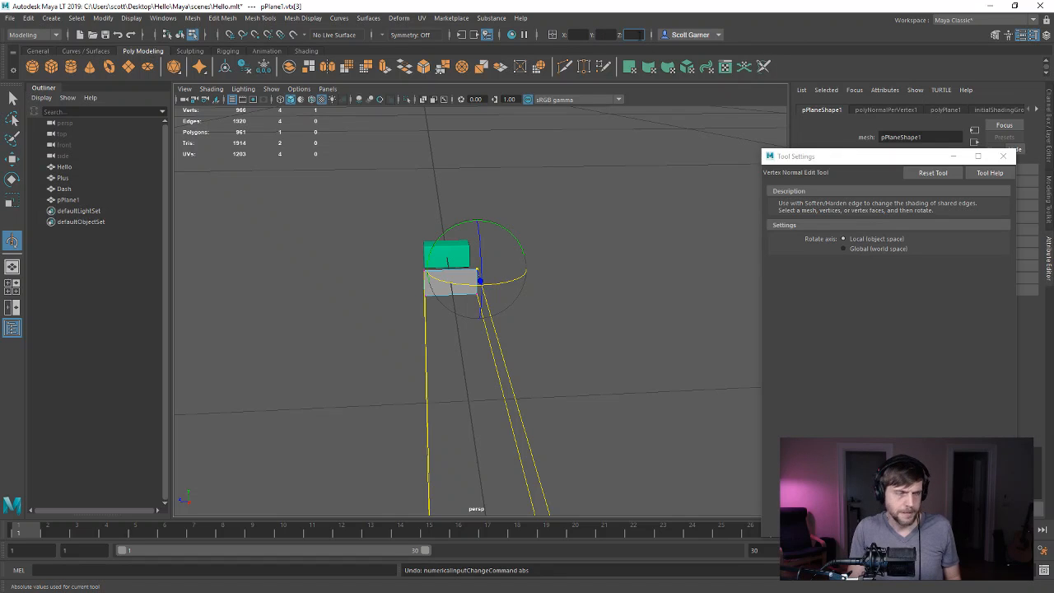
key("Return")
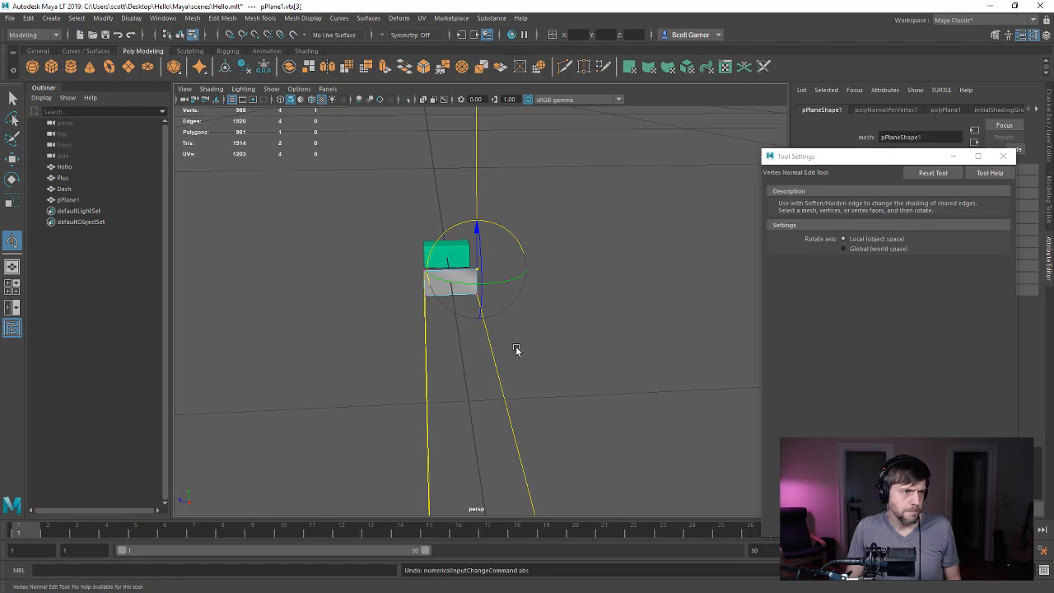
left_click_drag(524, 309, 502, 304, "alt")
key("ctrl+z")
key("ctrl+z")
Select the plane's two upper vertices and try rotating their normals 90 degrees about Z.
left_click_drag(404, 271, 503, 267)
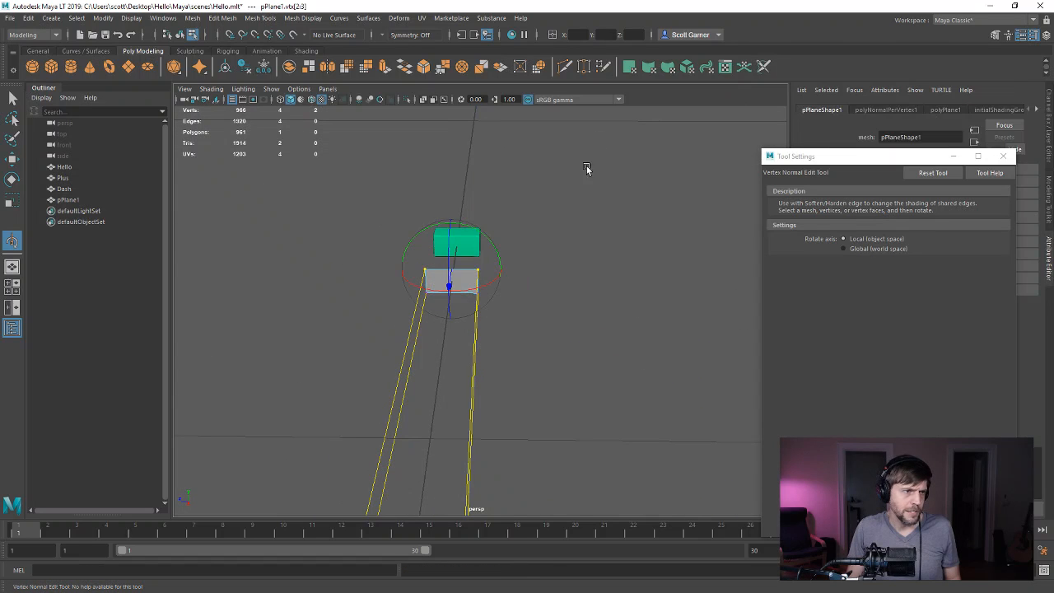
key("Return")
key("ctrl+z")
left_click(634, 34)
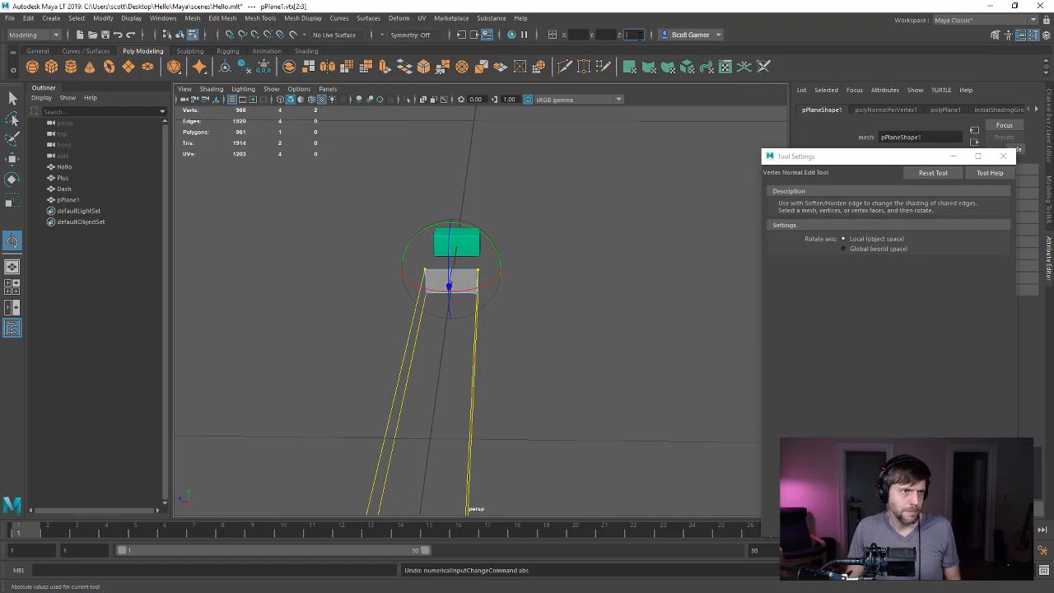
type("90")
key("Return")
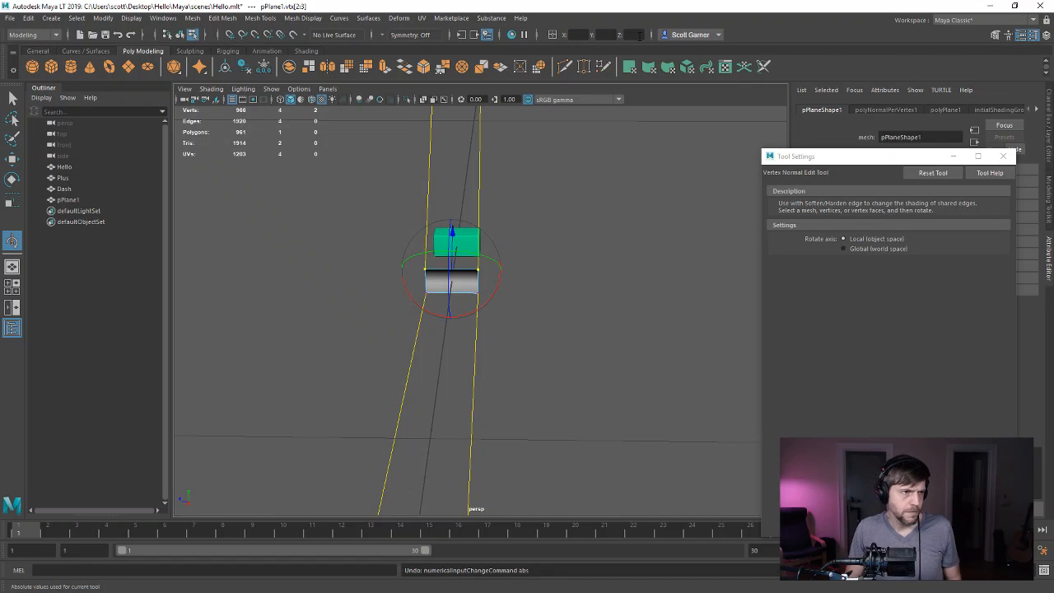
Undo the last normal rotation and rotate the two upper vertices' normals by 45 degrees about Z instead.
left_click_drag(569, 107, 486, 202, "alt")
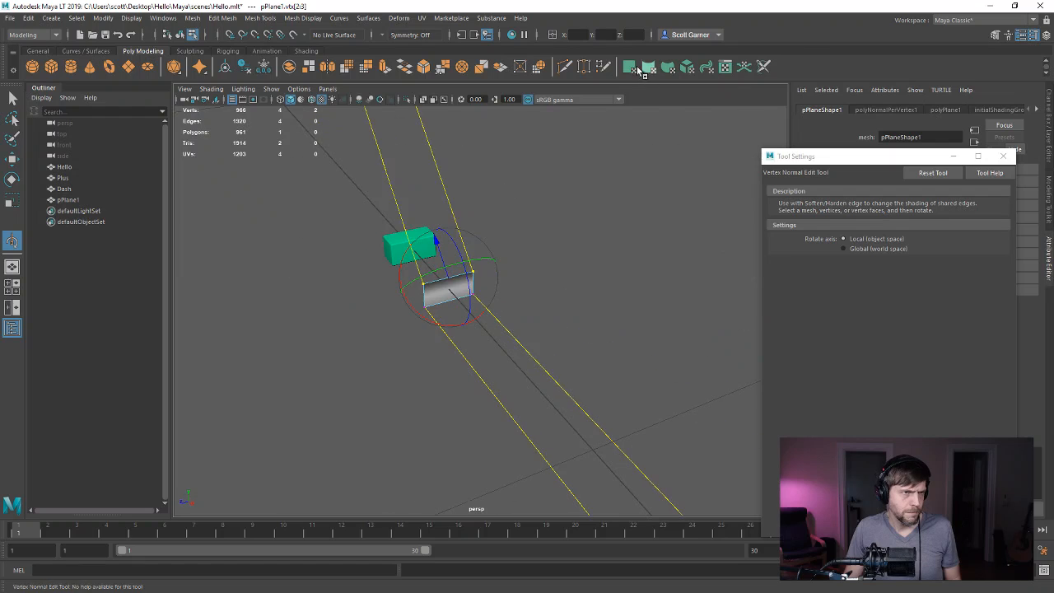
key("ctrl+z")
type("45")
key("Return")
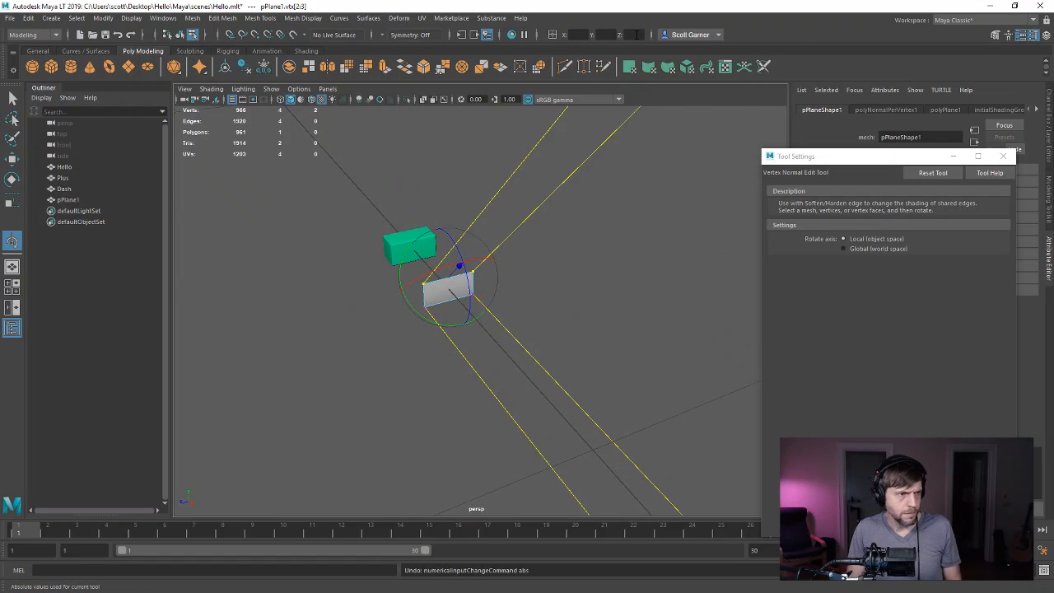
Select the plane's two lower vertices and try rotating their normals by -45 degrees about Z.
left_click_drag(518, 340, 480, 327, "alt")
left_click_drag(519, 288, 399, 325)
left_click(637, 35)
type("-45")
key("Return")
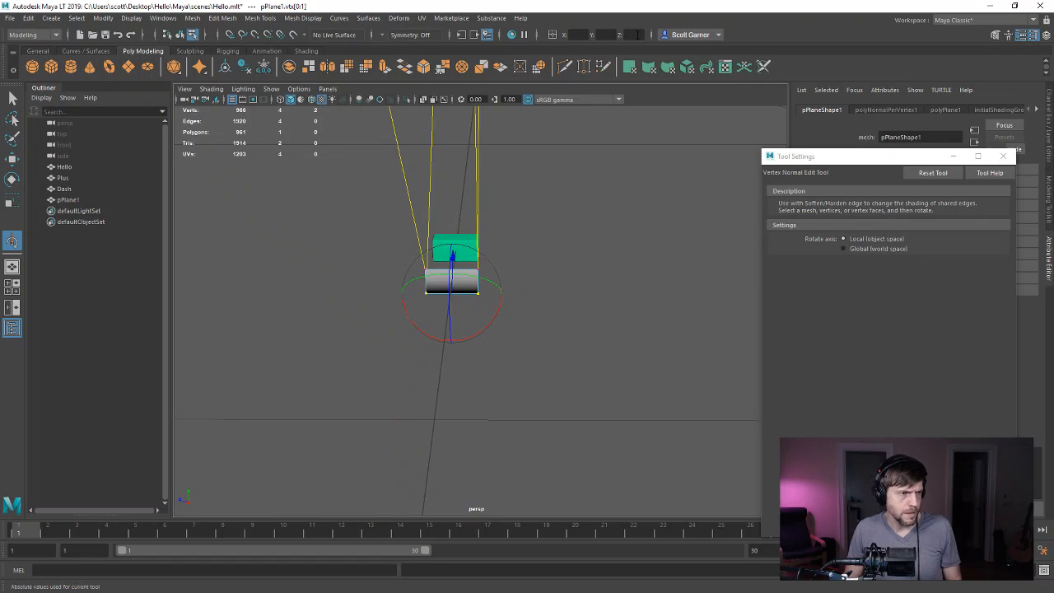
key("ctrl+z")
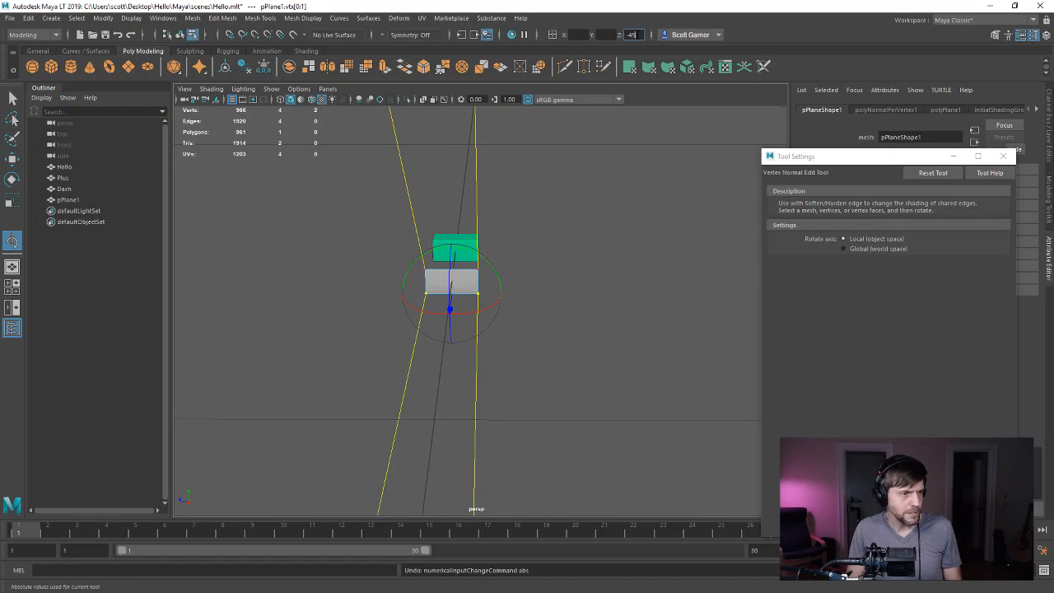
key("Return")
key("ctrl+z")
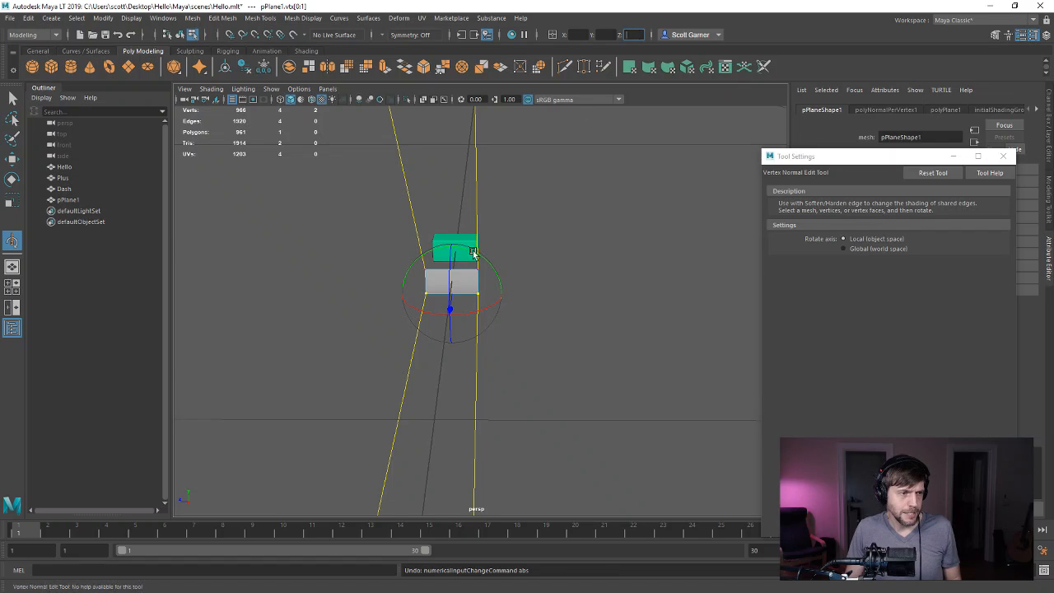
Try several other absolute Z rotations, positive and negative, on the two lower vertices' normals.
left_click_drag(470, 252, 539, 247, "alt")
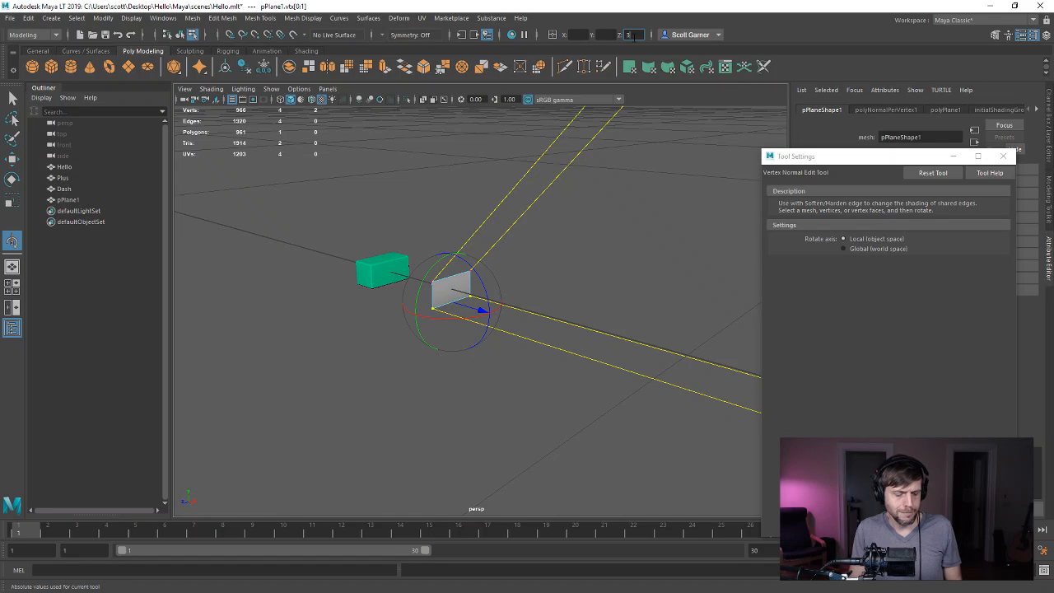
key("Return")
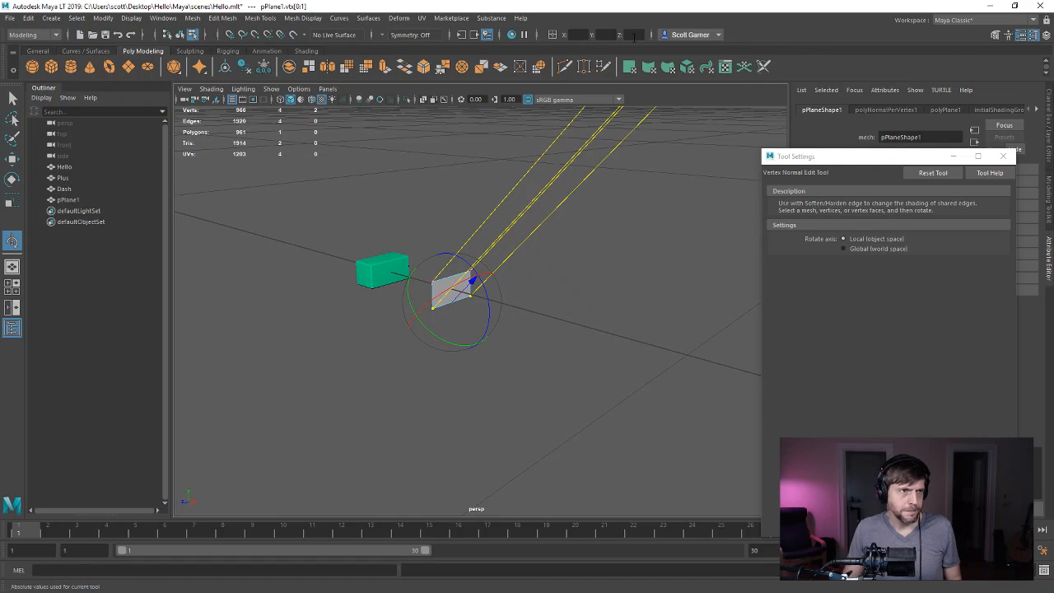
key("ctrl+z")
left_click(633, 37)
type("-3")
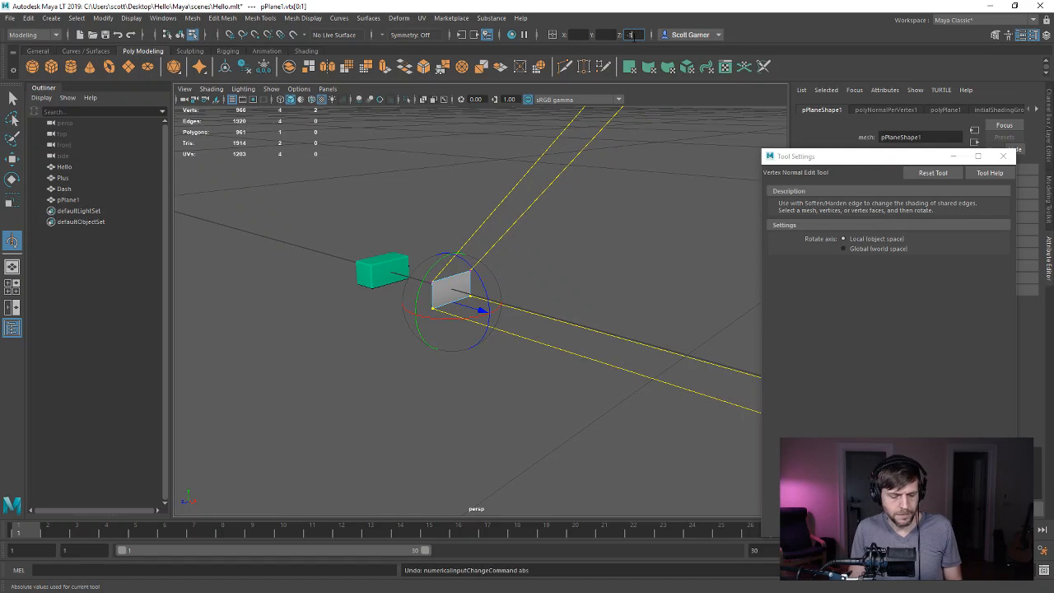
type("15")
key("Return")
key("ctrl+z")
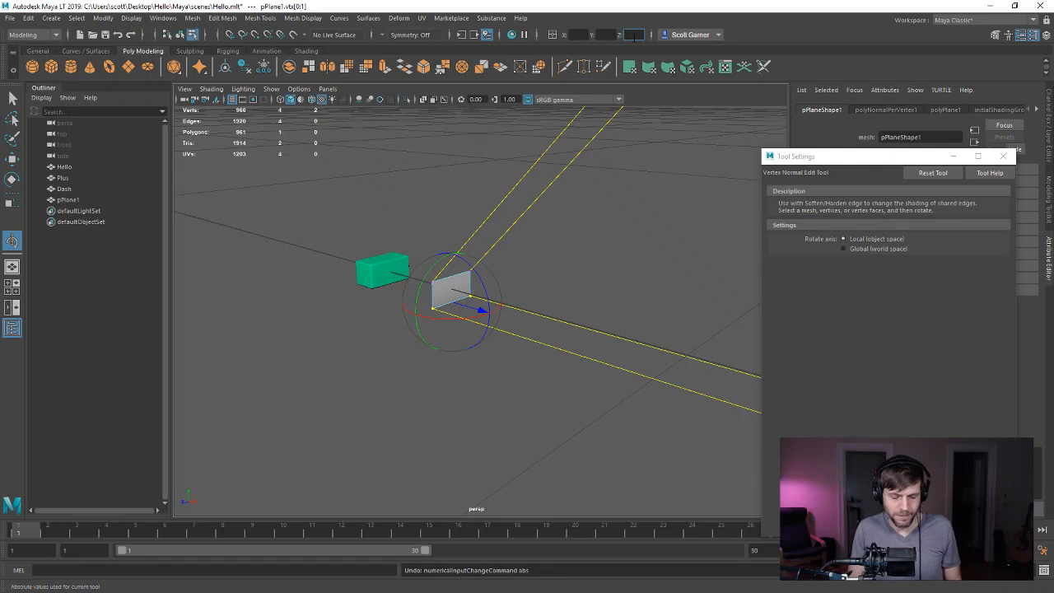
type("90")
key("Return")
key("ctrl+z")
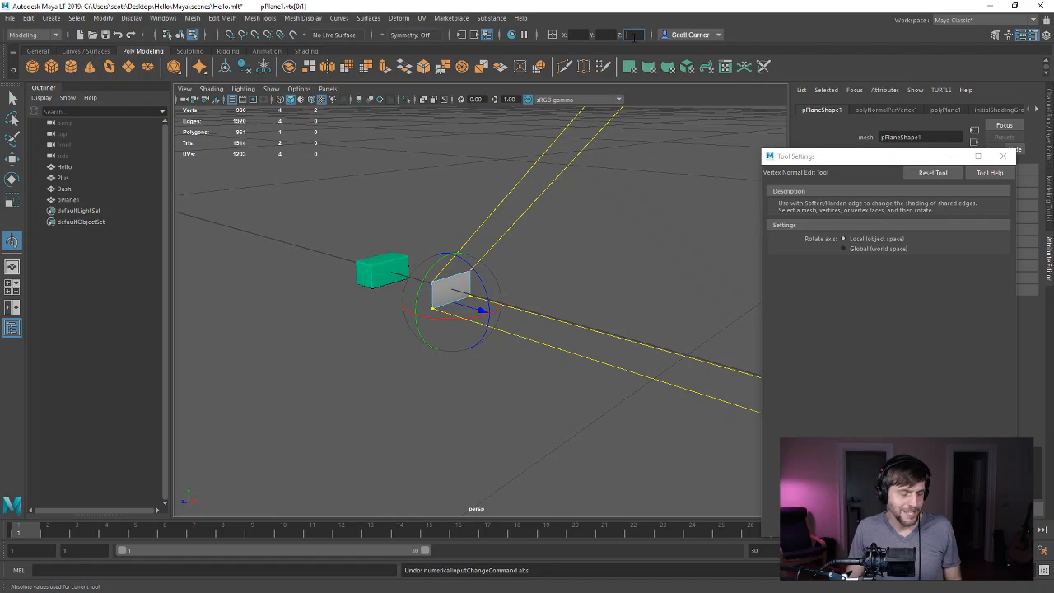
key("Return")
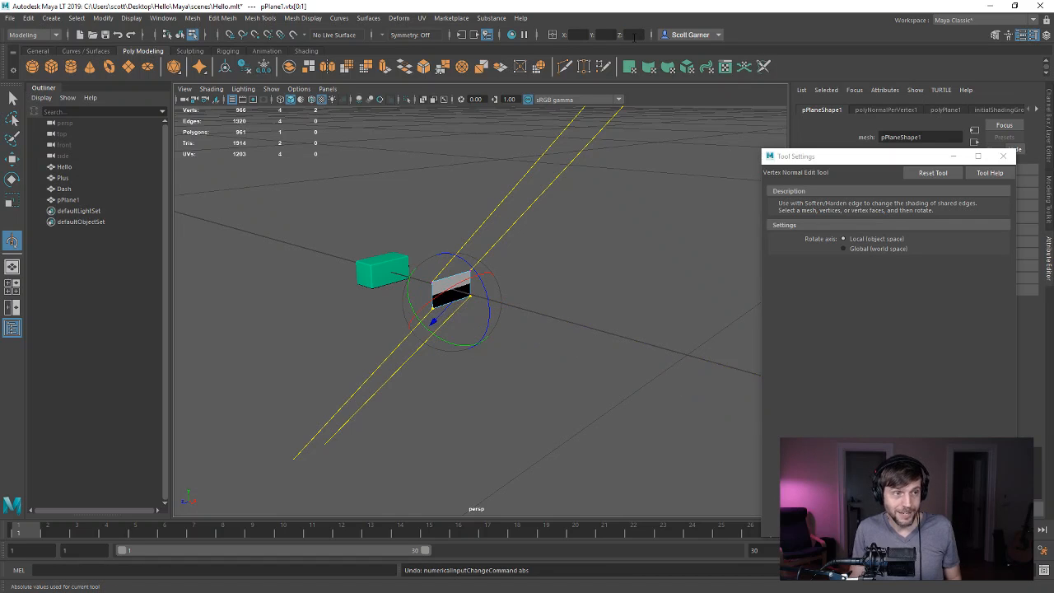
key("ctrl+z")
Enter a negative Z rotation that tilts the two lower vertices' normals diagonally downward and away from the face.
left_click(633, 35)
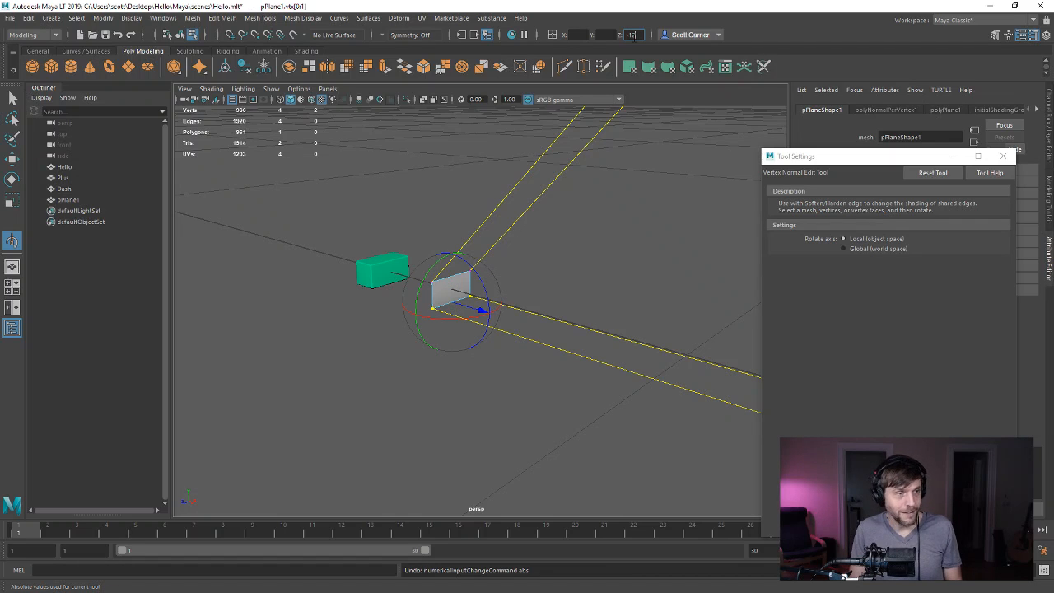
type("-90")
key("Return")
Select the two vertices of the plane's far vertical end edge and try 90-degree rotations of their normals, including about X.
left_click_drag(482, 327, 463, 350, "alt")
left_click_drag(511, 256, 467, 284)
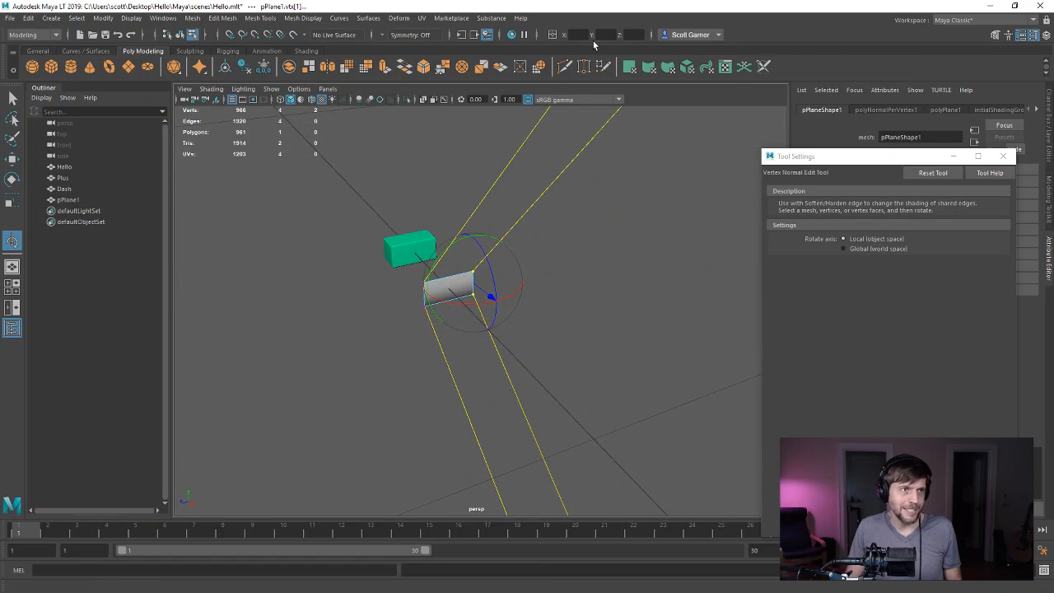
type("90")
key("Return")
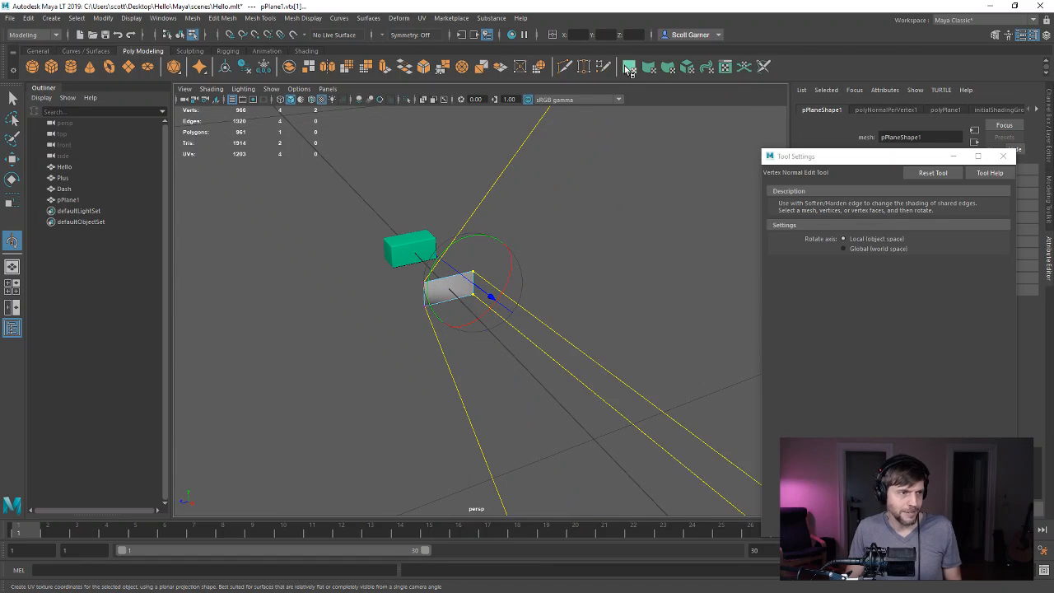
key("ctrl+z")
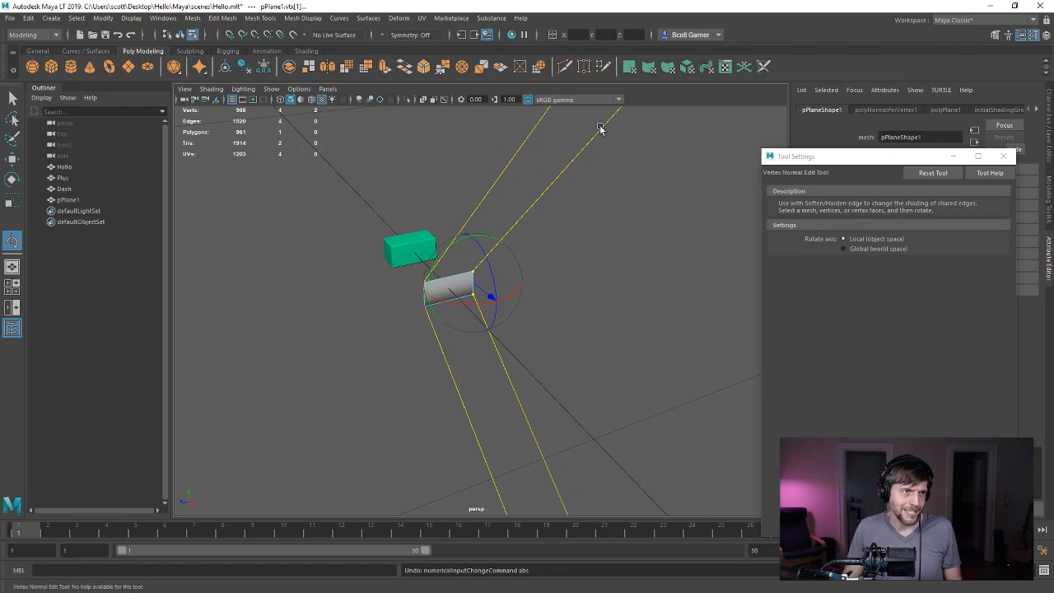
left_click(584, 35)
type("90")
key("Return")
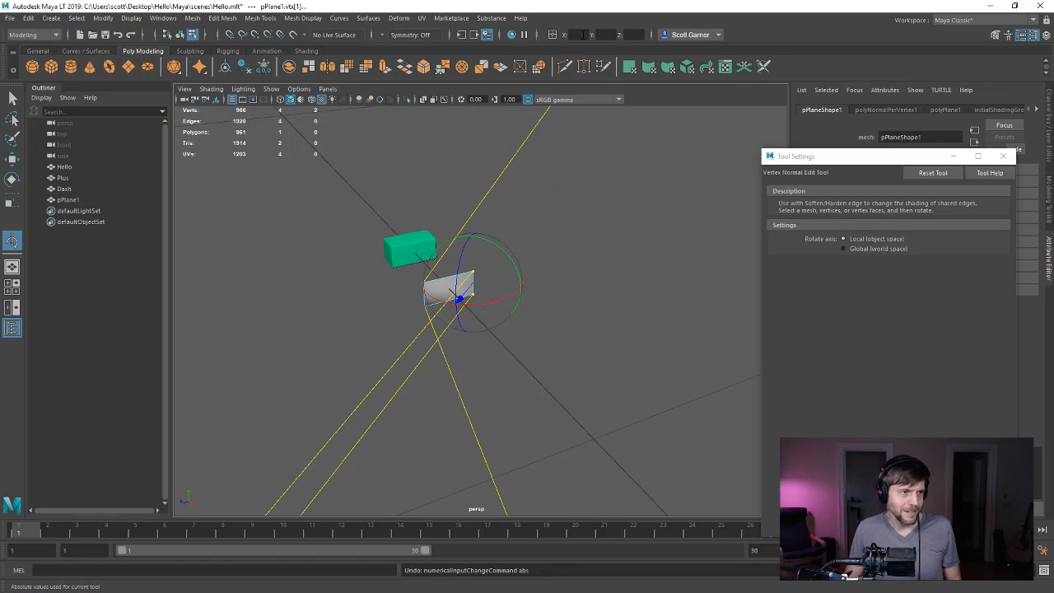
key("ctrl+z")
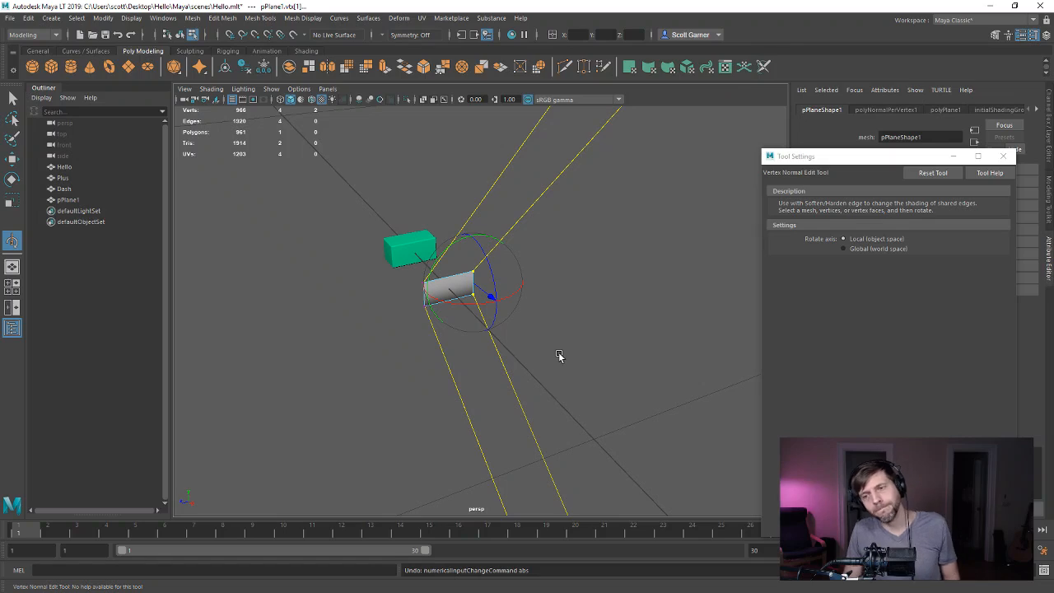
Select only the upper corner vertex of the far end edge and try absolute rotations of its normal about Y.
left_click_drag(559, 356, 560, 263, "alt")
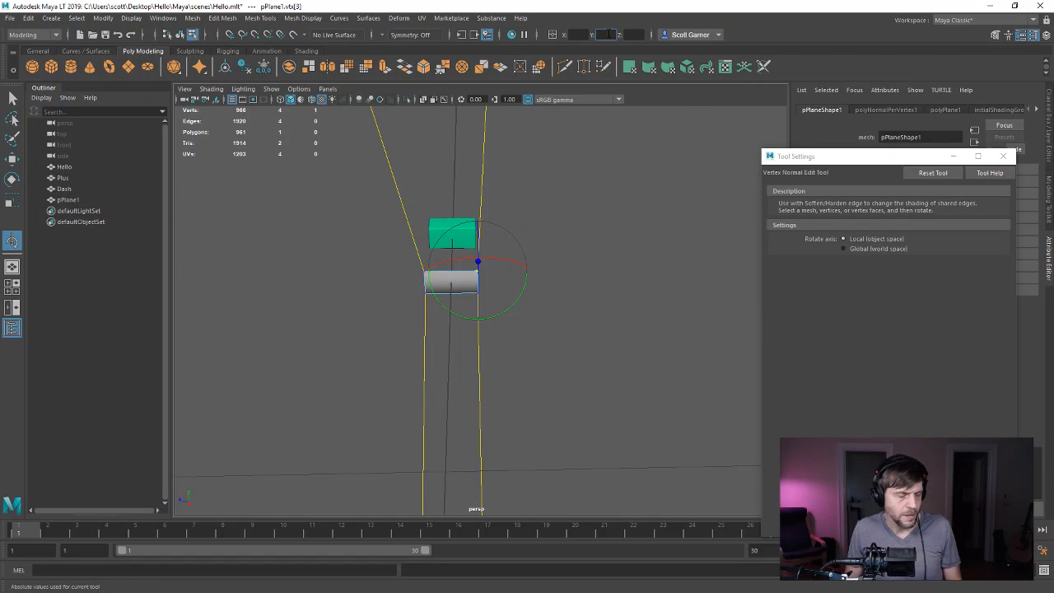
key("Return")
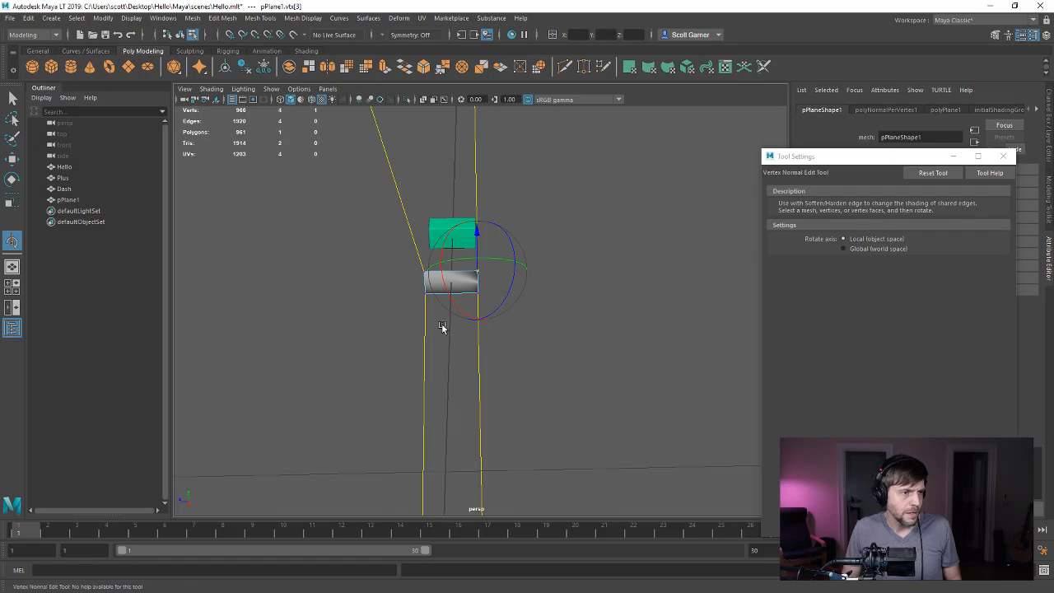
mouse_move(442, 324)
left_mouse_down("alt")
mouse_move(540, 294)
mouse_move(431, 318)
left_mouse_up("alt")
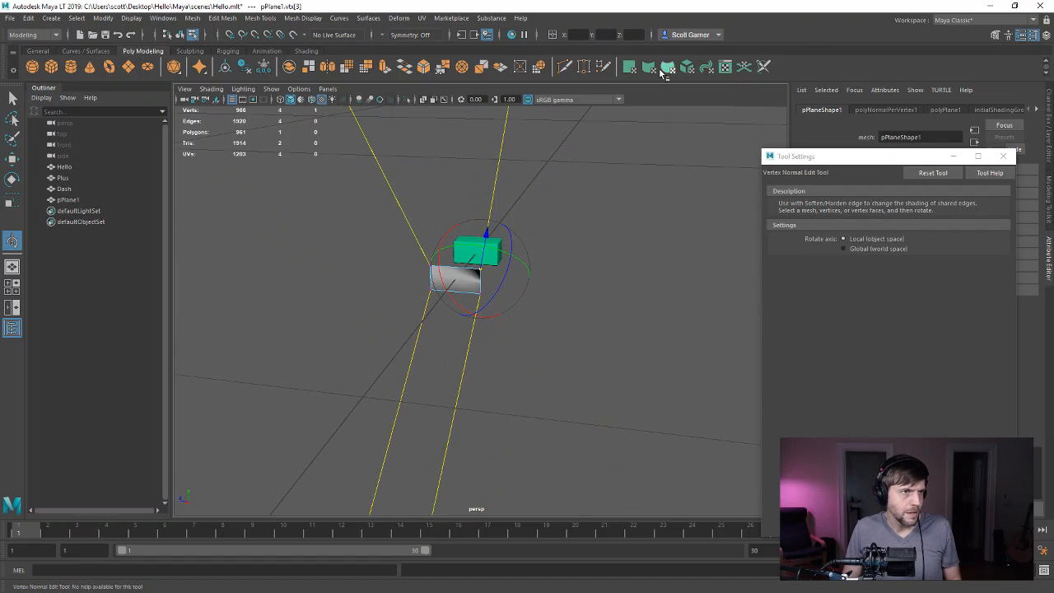
left_click(607, 36)
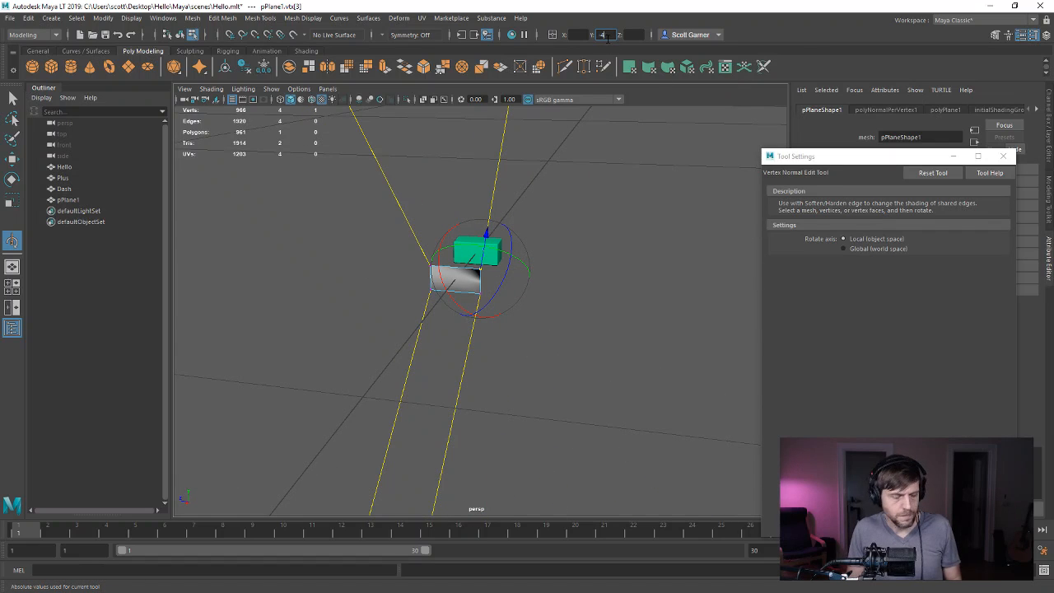
key("Tab")
type("45")
key("Return")
key("ctrl+z")
key("ctrl+z")
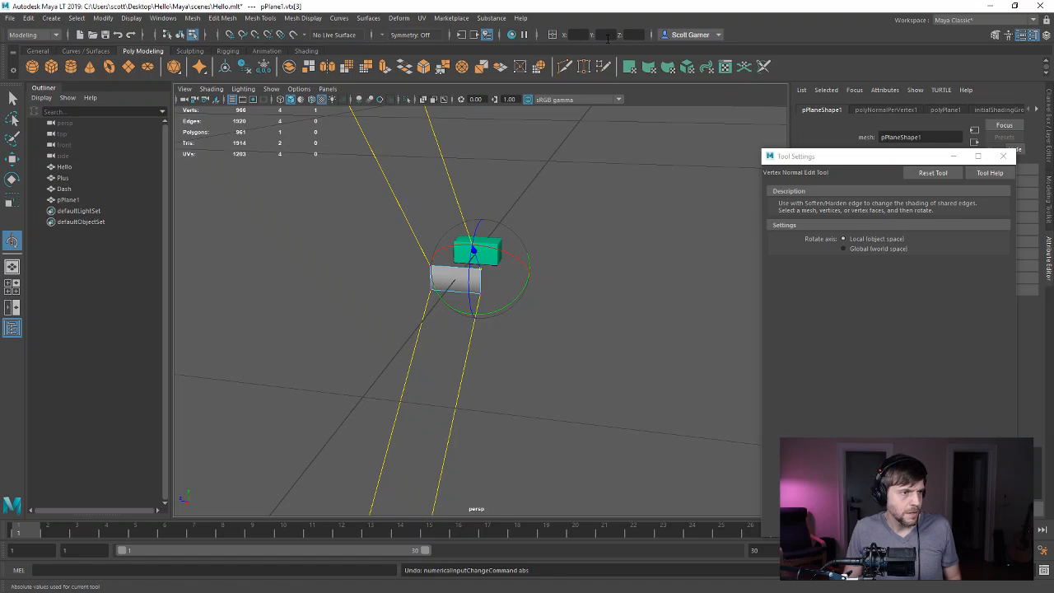
Undo the recent normal rotations on the plane's far end edge and reselect only its upper corner vertex.
key("ctrl+z")
key("ctrl+z")
key("ctrl+z")
key("ctrl+z")
key("ctrl+z")
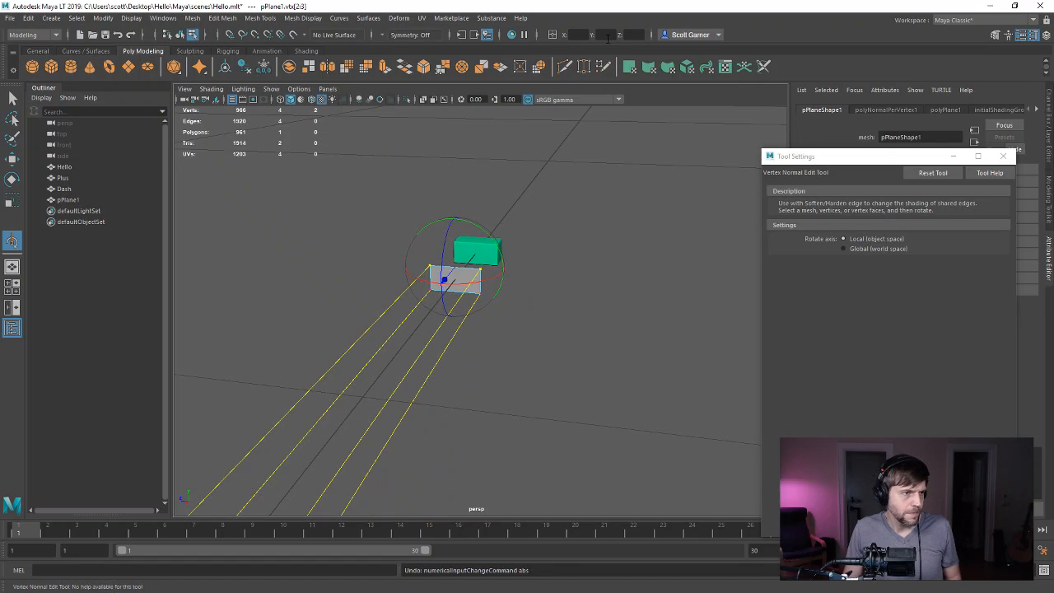
left_click(570, 280)
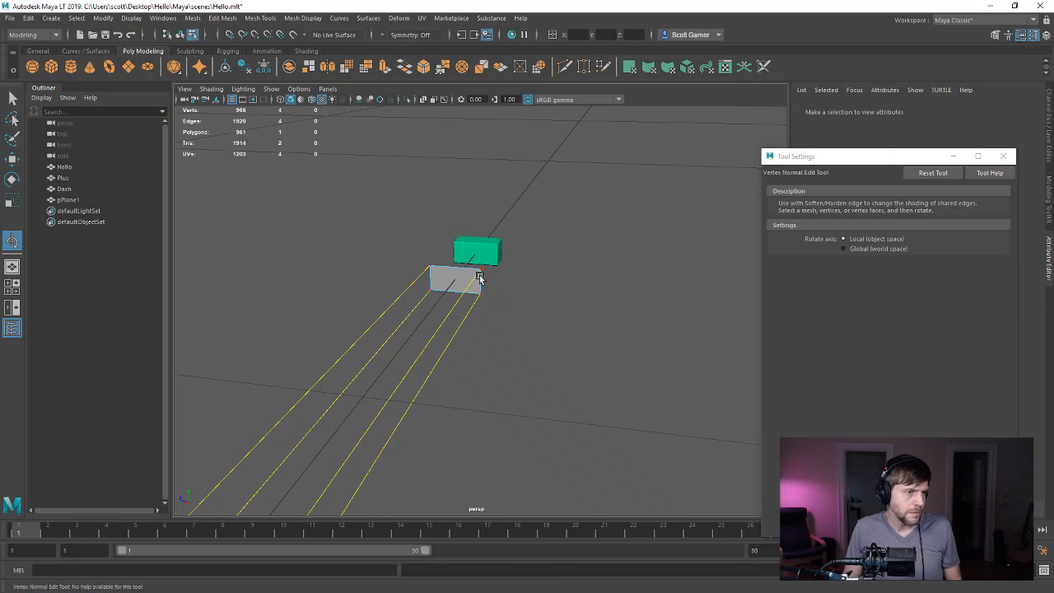
left_click(479, 269)
left_click(496, 273)
left_click(478, 270)
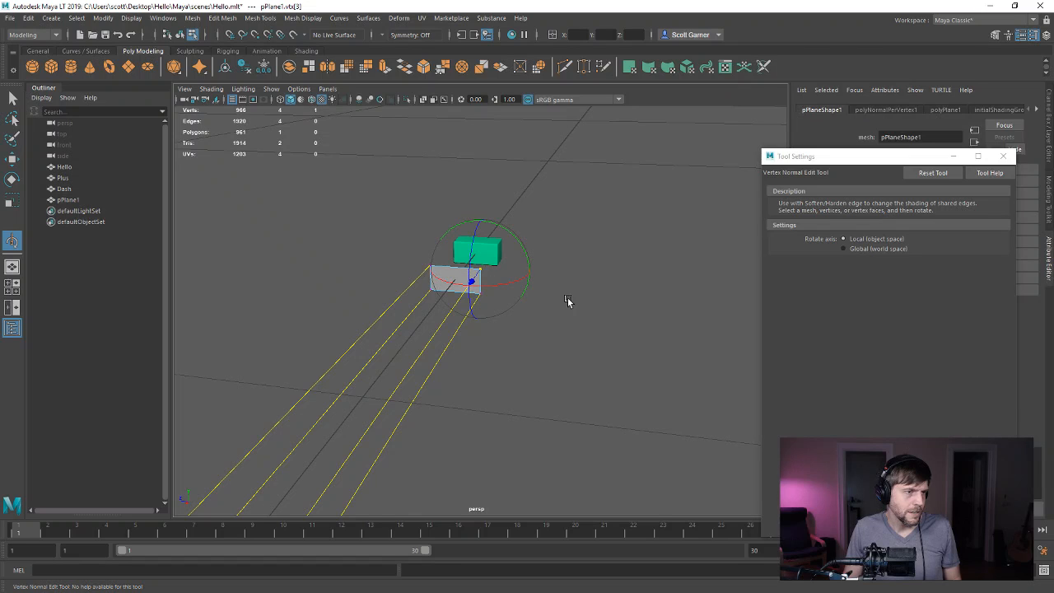
Try two absolute Y and Z rotations on the corner vertex's normal in local space, undoing each one.
type("1")
key("Tab")
type("0")
key("Return")
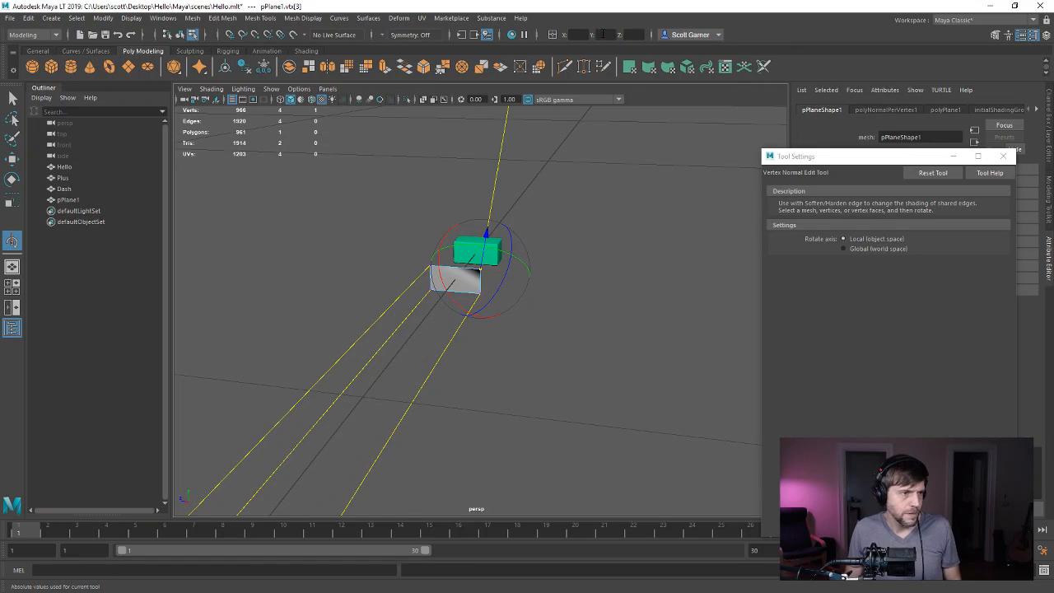
left_click_drag(576, 165, 646, 144, "alt")
key("ctrl+z")
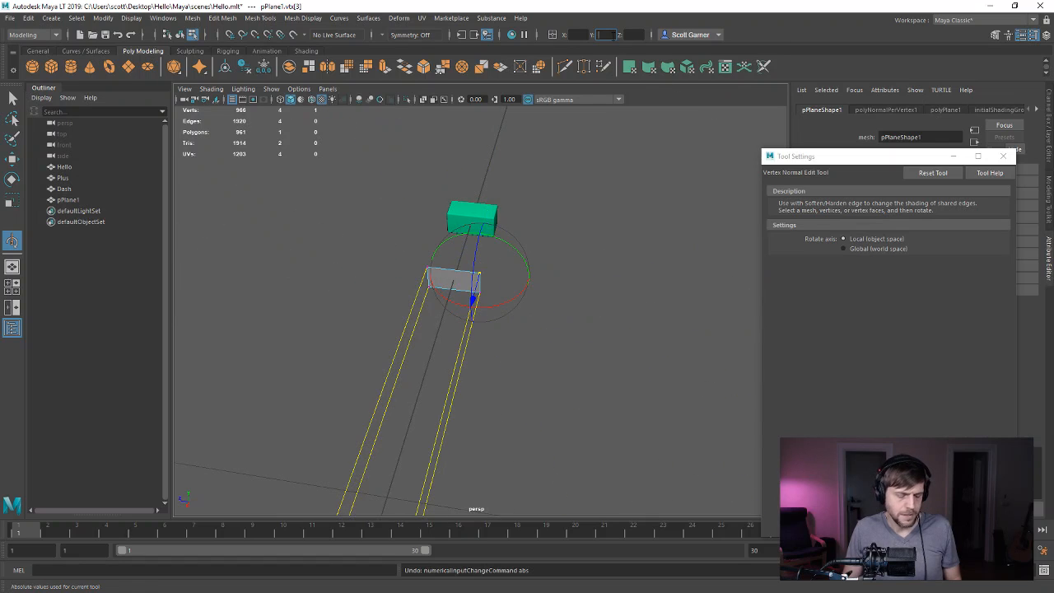
type("1")
key("Tab")
type("0")
key("Return")
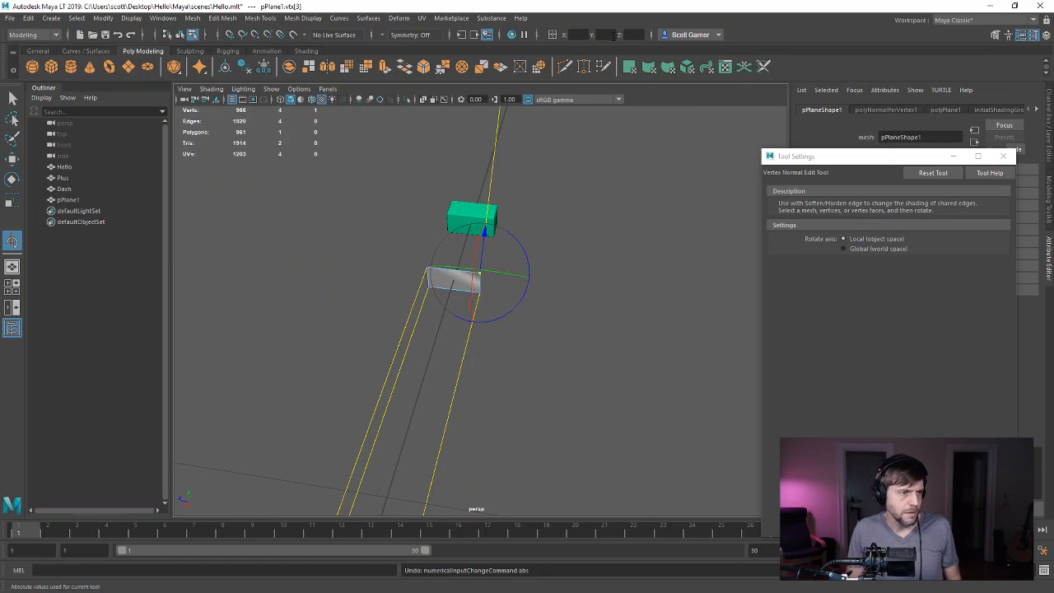
key("ctrl+z")
Try a different pair of absolute Y and Z values on the corner vertex's normal, inspect its direction and undo it.
left_click(613, 35)
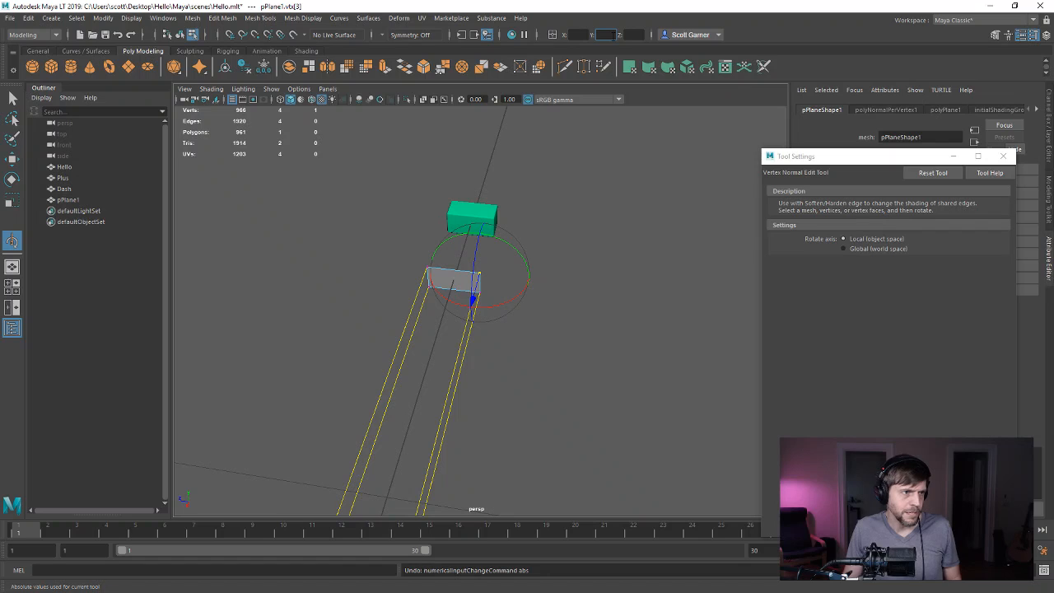
type("-1")
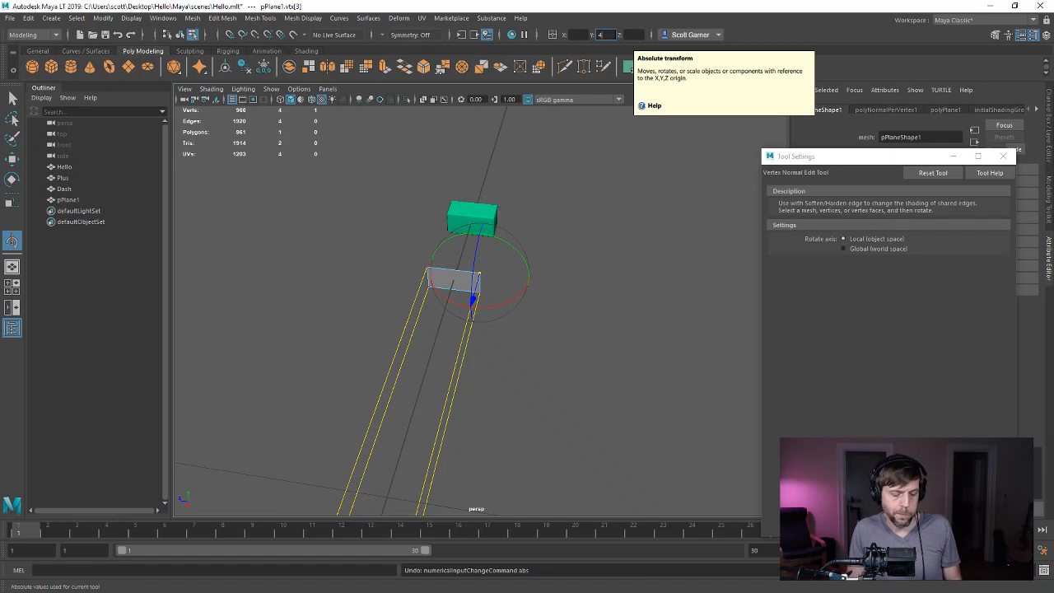
key("Tab")
type("0")
key("Return")
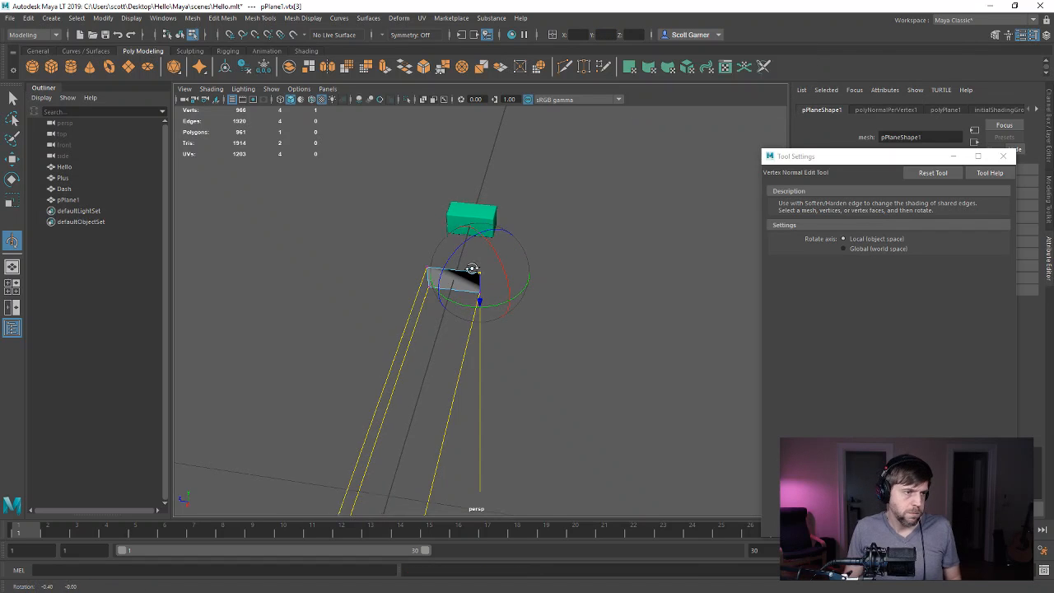
left_click_drag(510, 198, 458, 246, "alt")
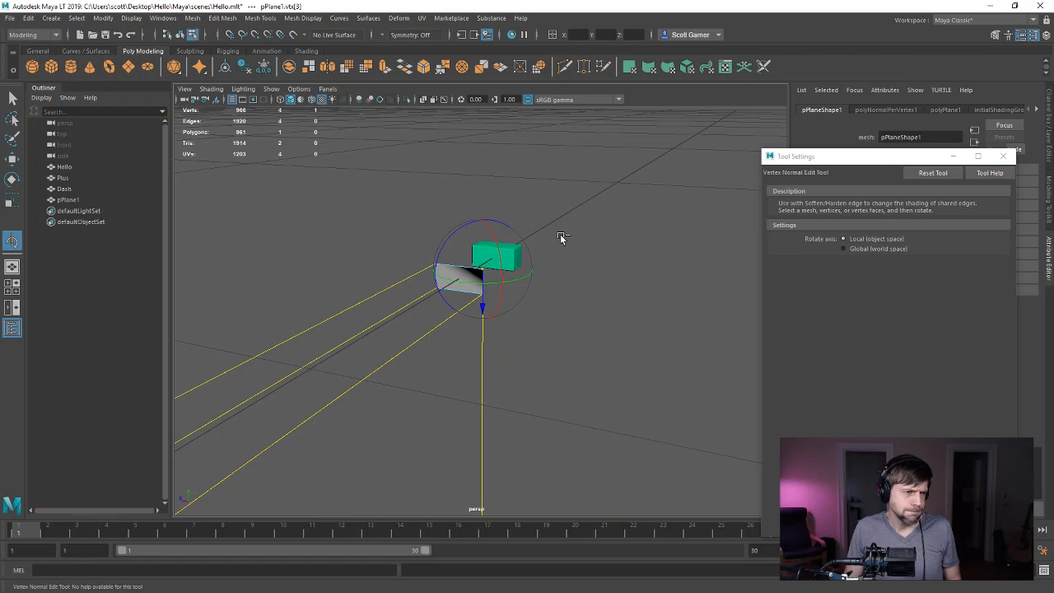
key("ctrl+z")
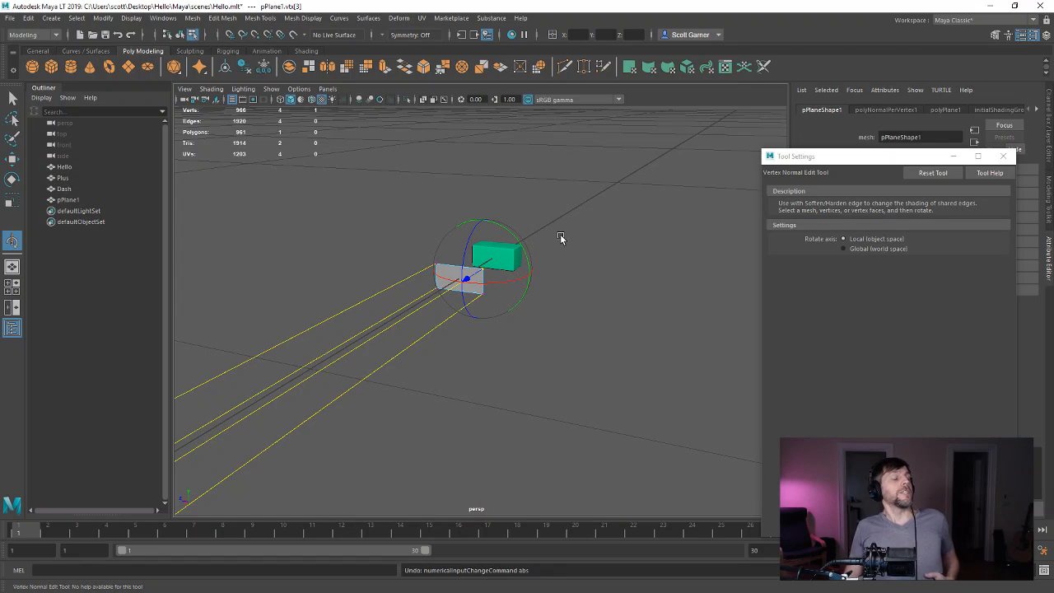
Set the normal tool's rotate axis to Global (world space), try a 90-degree Y rotation on the corner normal and undo it.
left_click(843, 248)
left_click(608, 36)
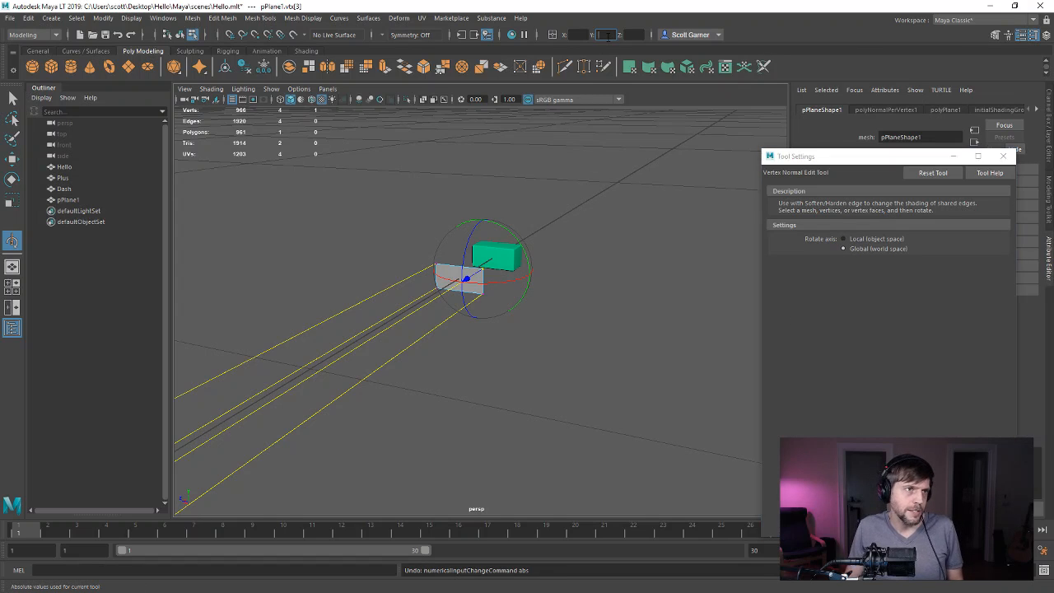
type("90")
key("Return")
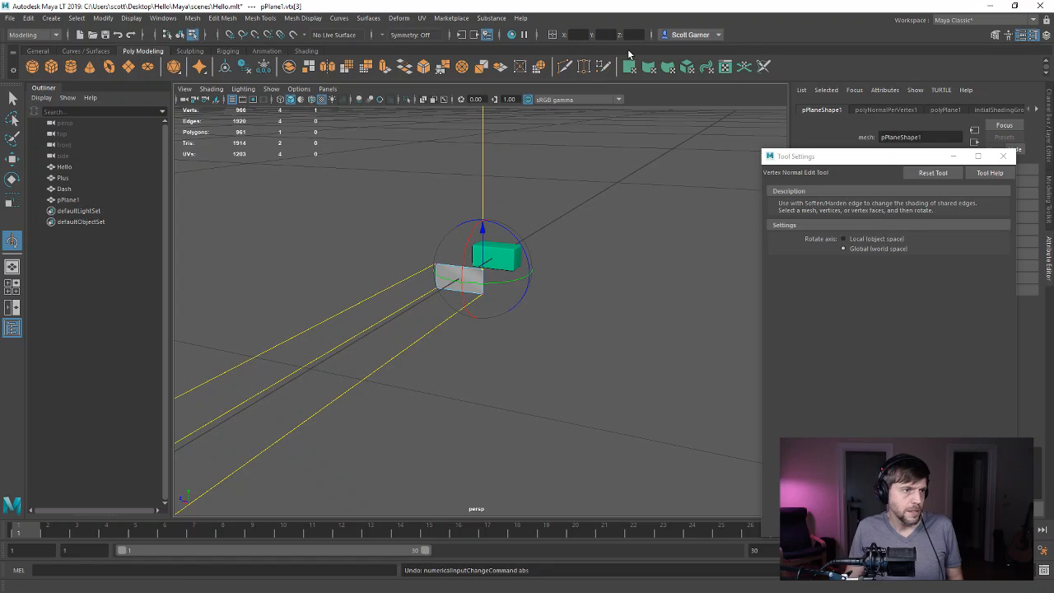
key("ctrl+z")
Try an absolute Z rotation of 90 degrees on the corner vertex's normal in world space and undo it.
left_click(636, 35)
type("90")
key("Return")
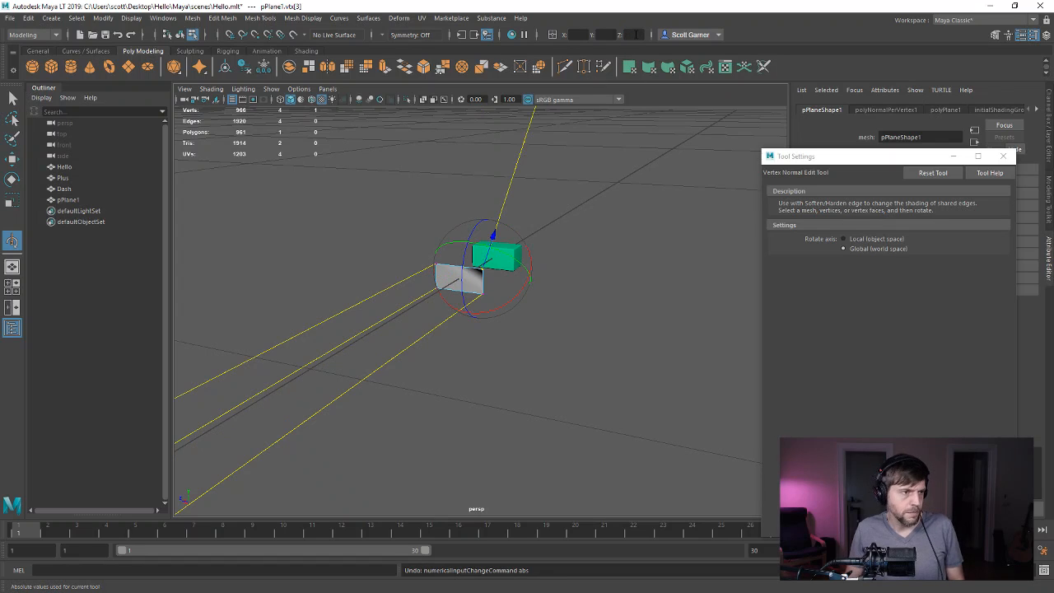
key("ctrl+z")
Try a -45-degree Z rotation on the corner vertex's normal, add trial Y rotations and inspect the direction.
left_click(634, 34)
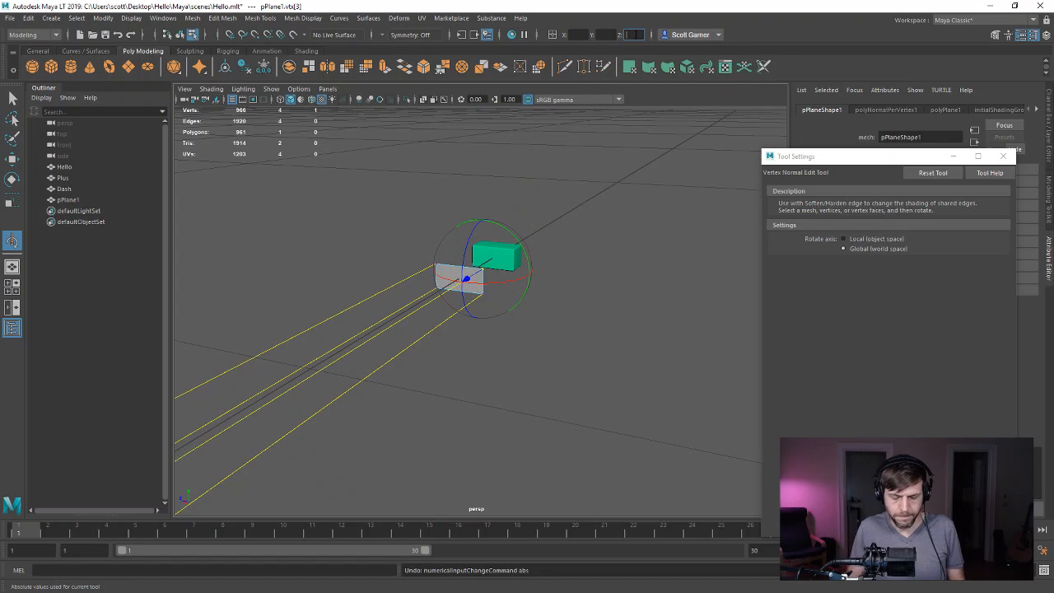
type("-45")
key("Return")
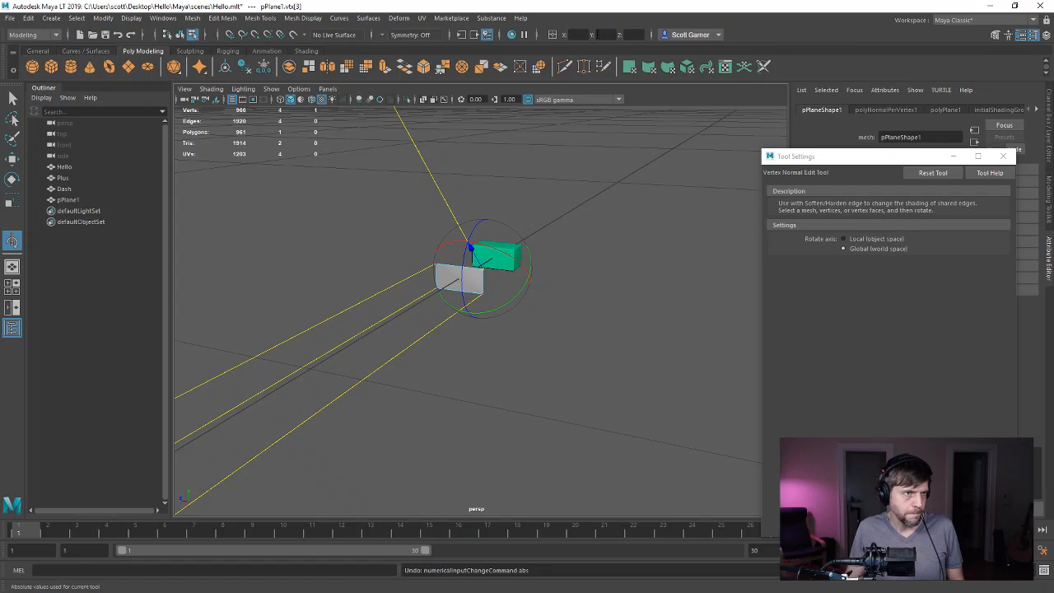
left_click(600, 35)
key("Return")
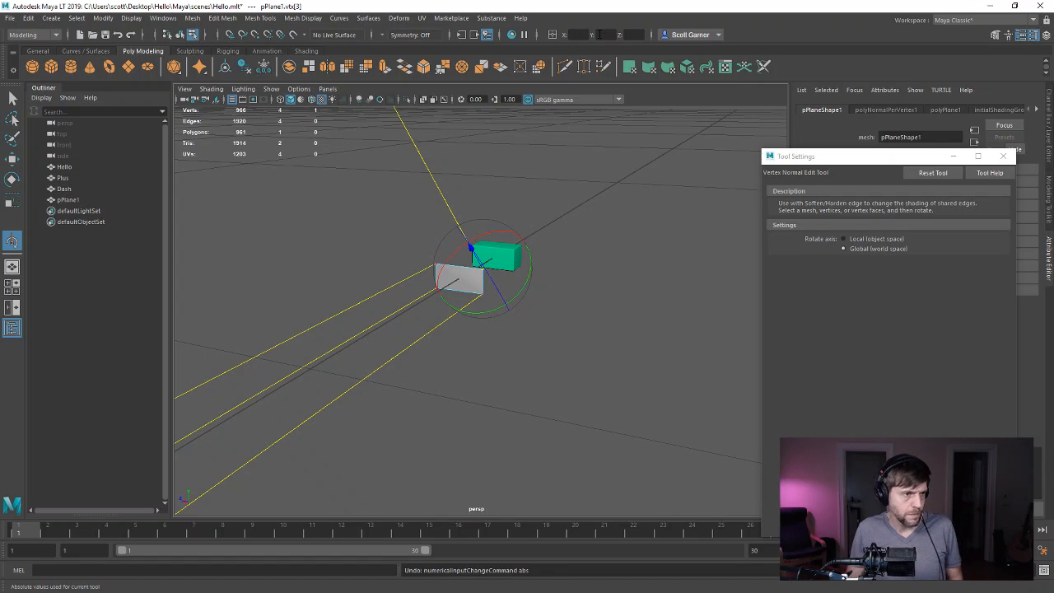
left_click(600, 35)
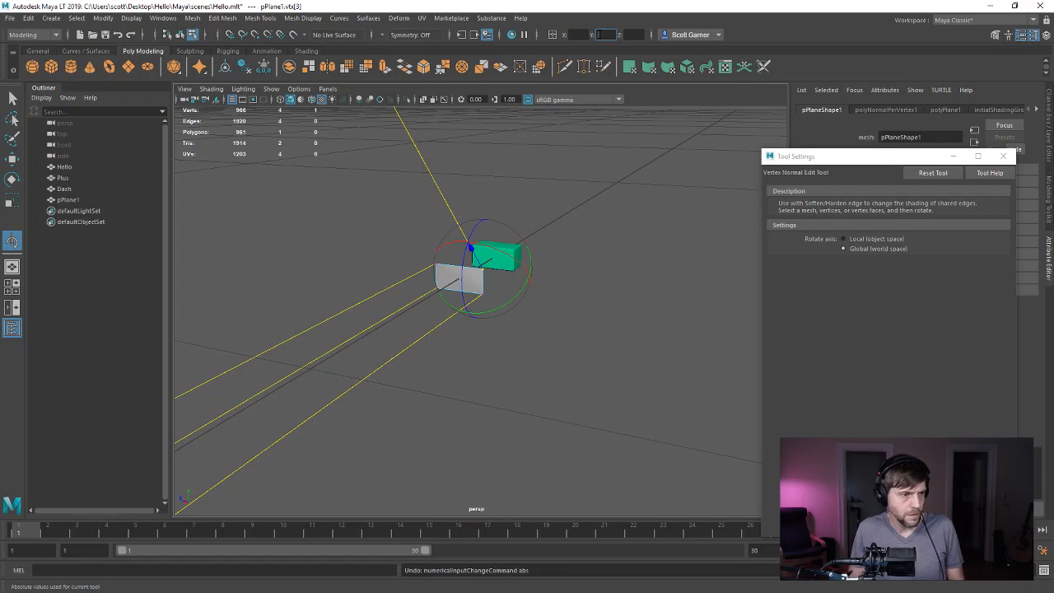
key("Return")
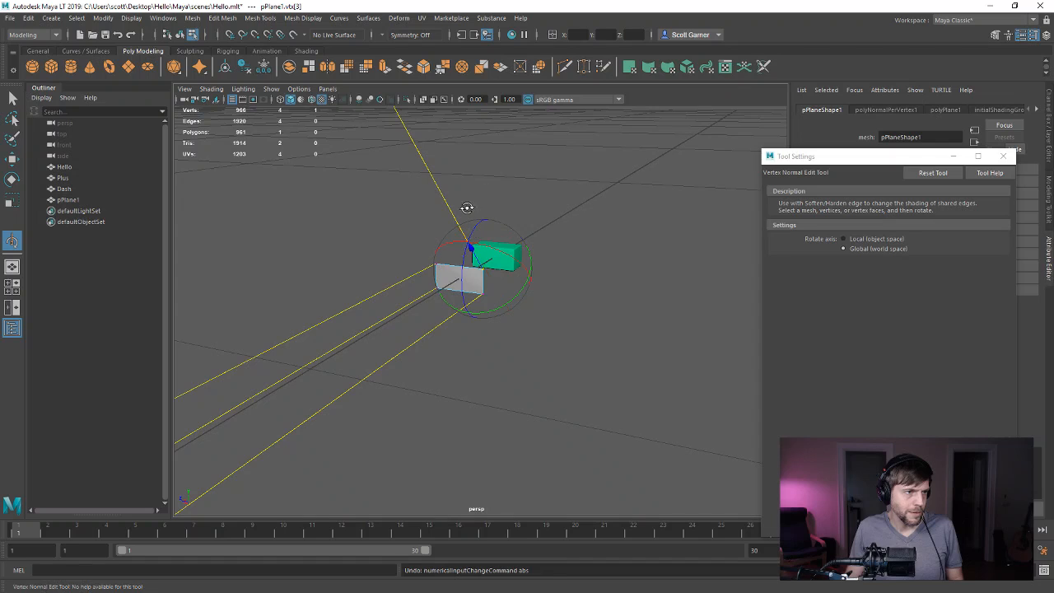
left_click_drag(469, 207, 576, 182, "alt")
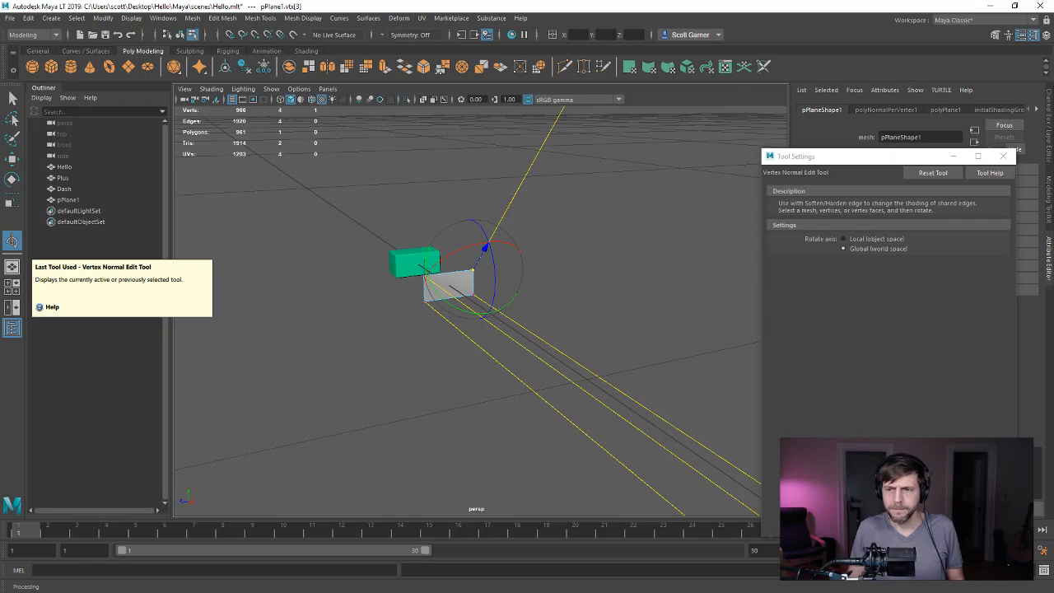
Reactivate the Vertex Normal Edit Tool, try another absolute Y rotation on the corner normal and undo it.
left_click(12, 241)
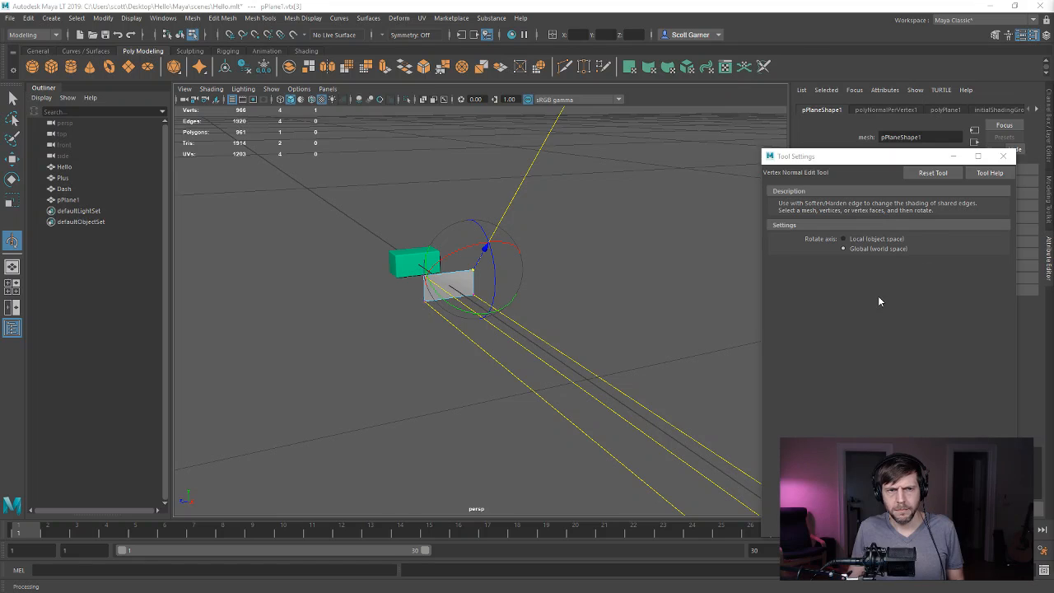
left_click(857, 254)
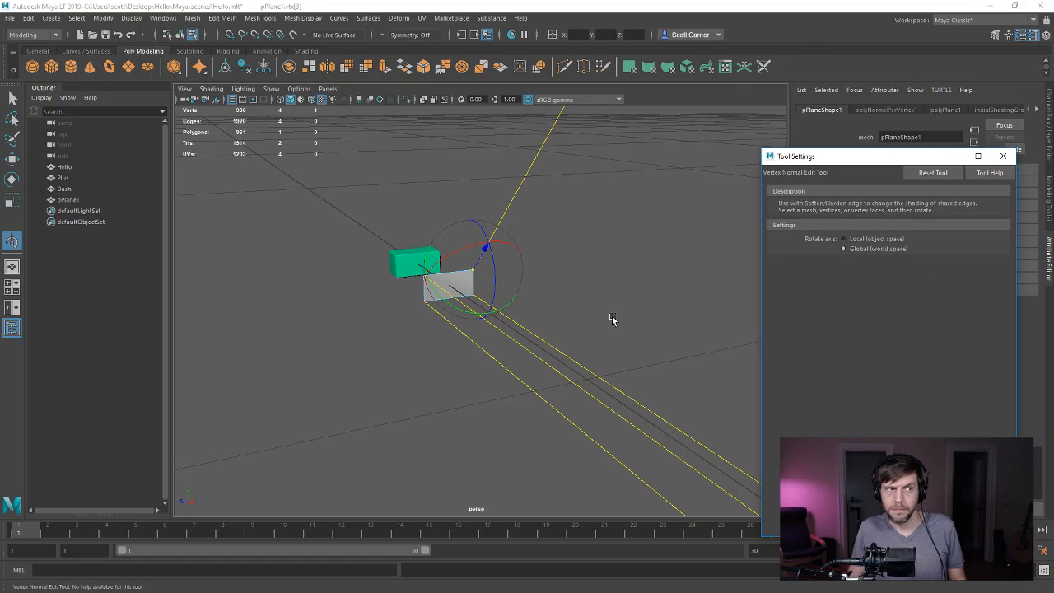
left_click_drag(585, 270, 565, 172, "alt")
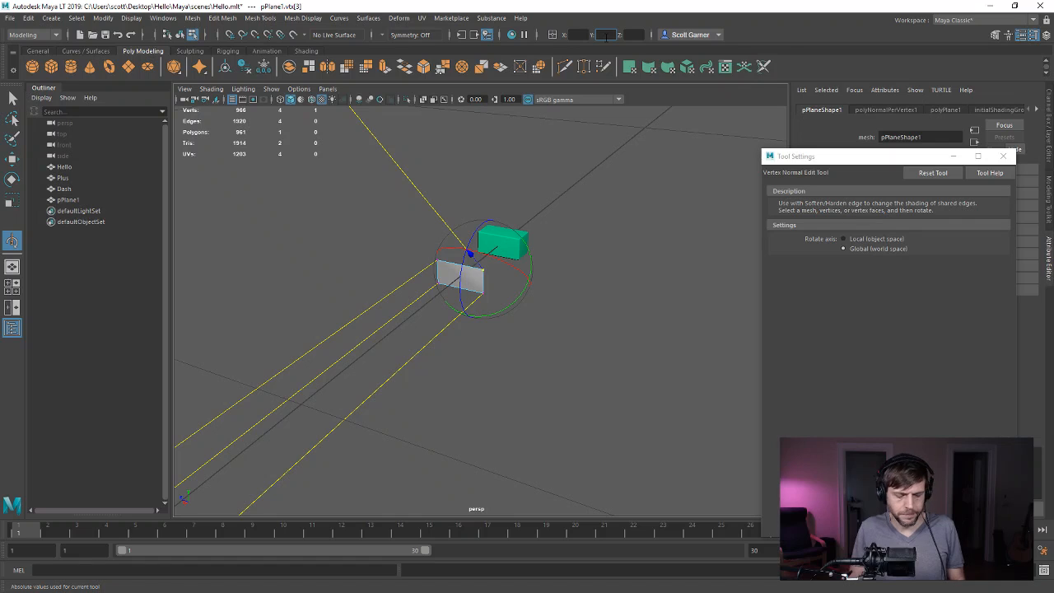
type("0")
key("Return")
key("ctrl+z")
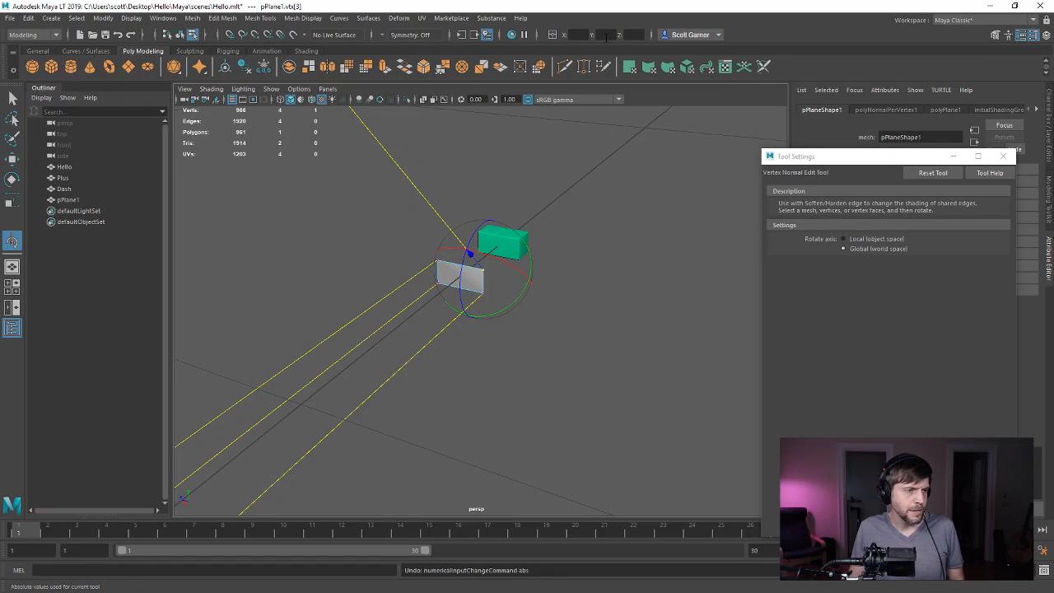
left_click_drag(494, 216, 462, 237, "alt")
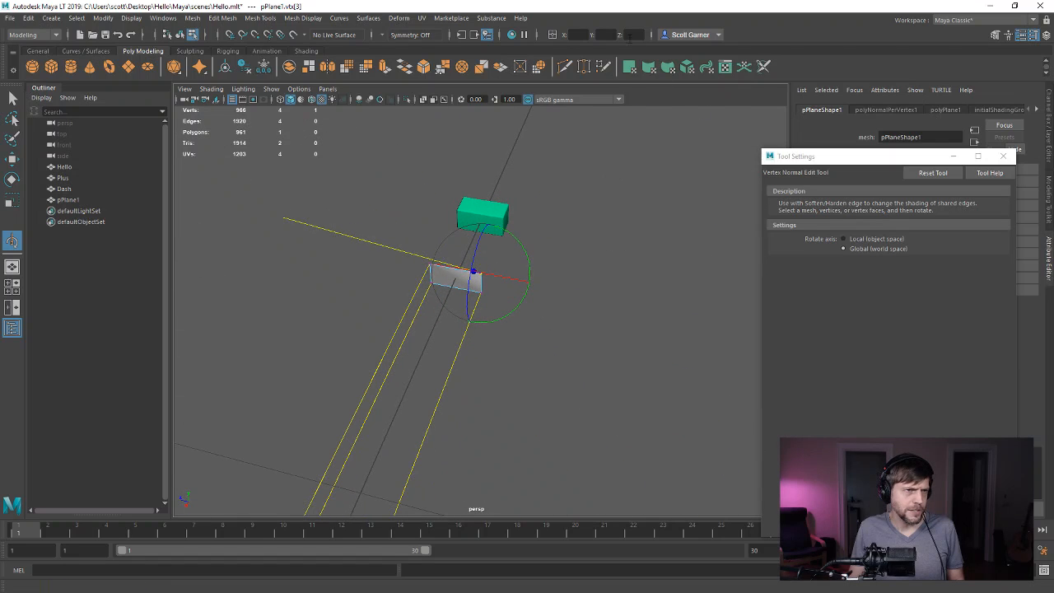
Try an absolute Z rotation of 45 degrees on the corner vertex's normal, check it and undo it.
left_click(634, 34)
type("45")
key("Return")
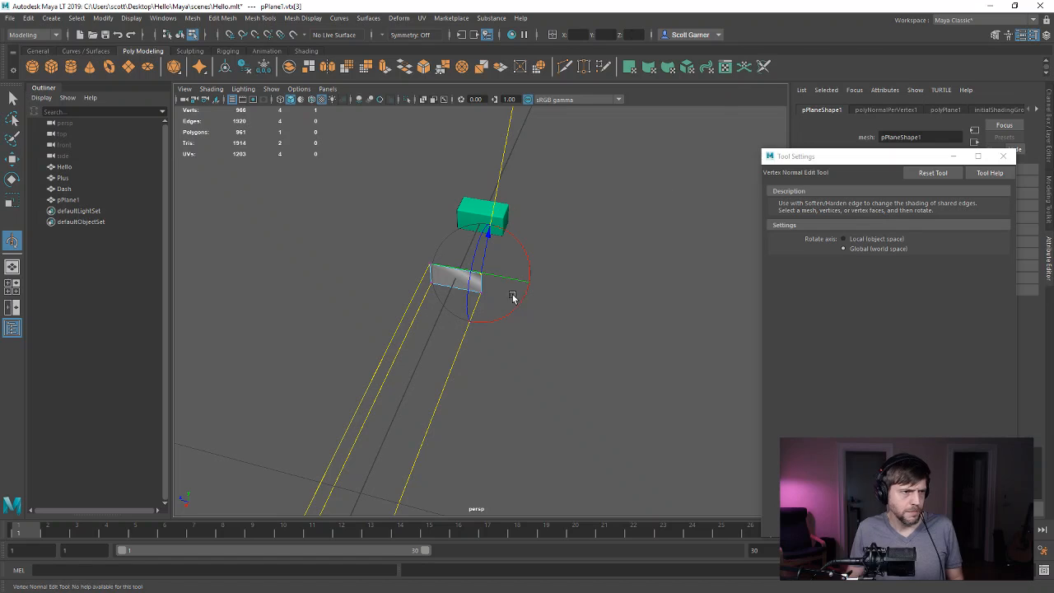
left_click_drag(512, 297, 521, 272, "alt")
key("ctrl+z")
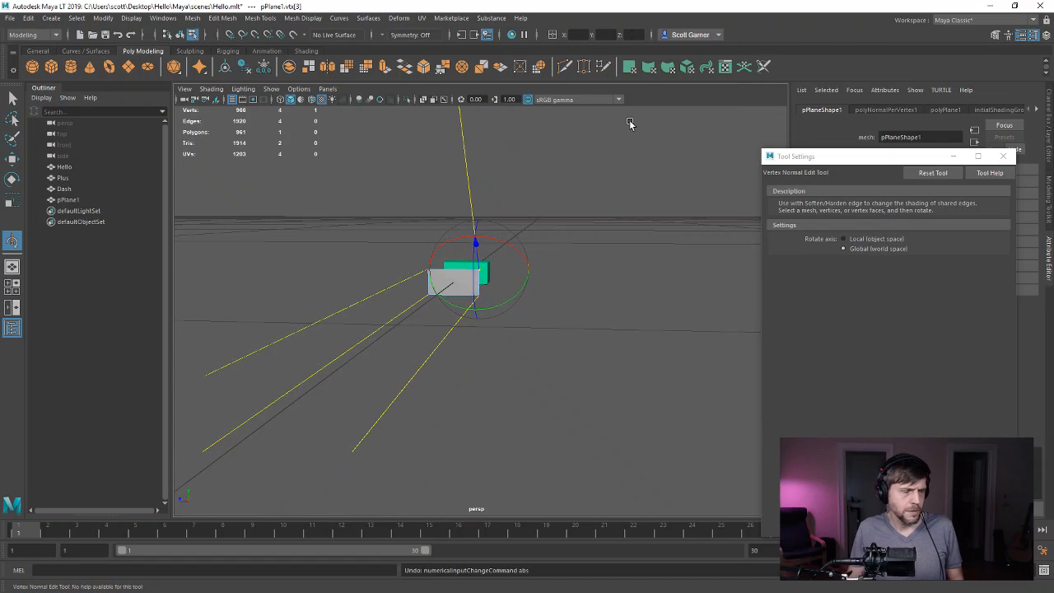
Try 45-degree rotations of the corner vertex's normal about the world X axis in both directions.
left_click(581, 35)
type("45")
key("Return")
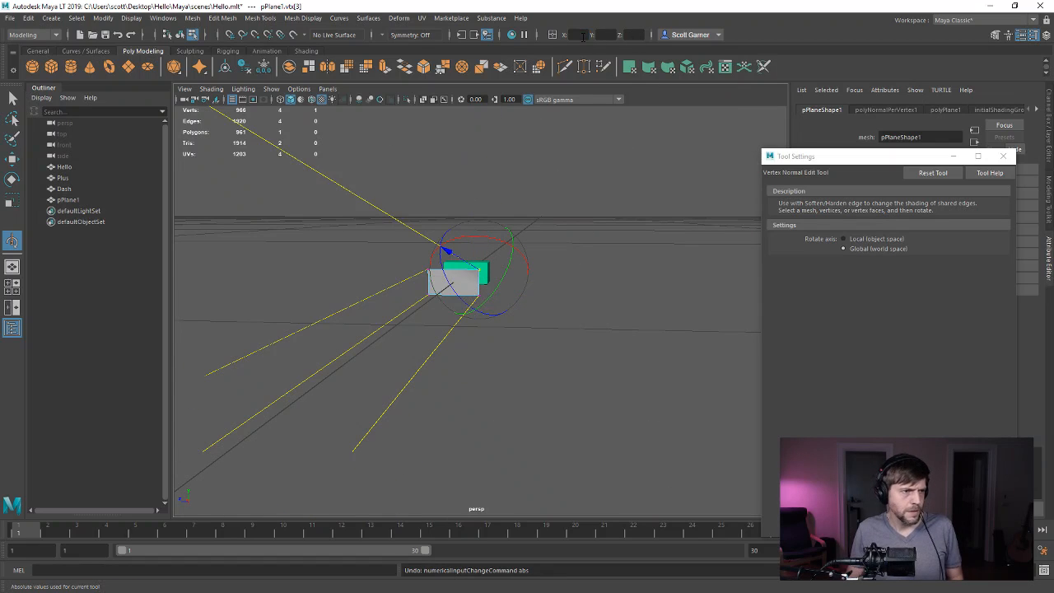
key("ctrl+z")
left_click(581, 36)
type("45")
key("Return")
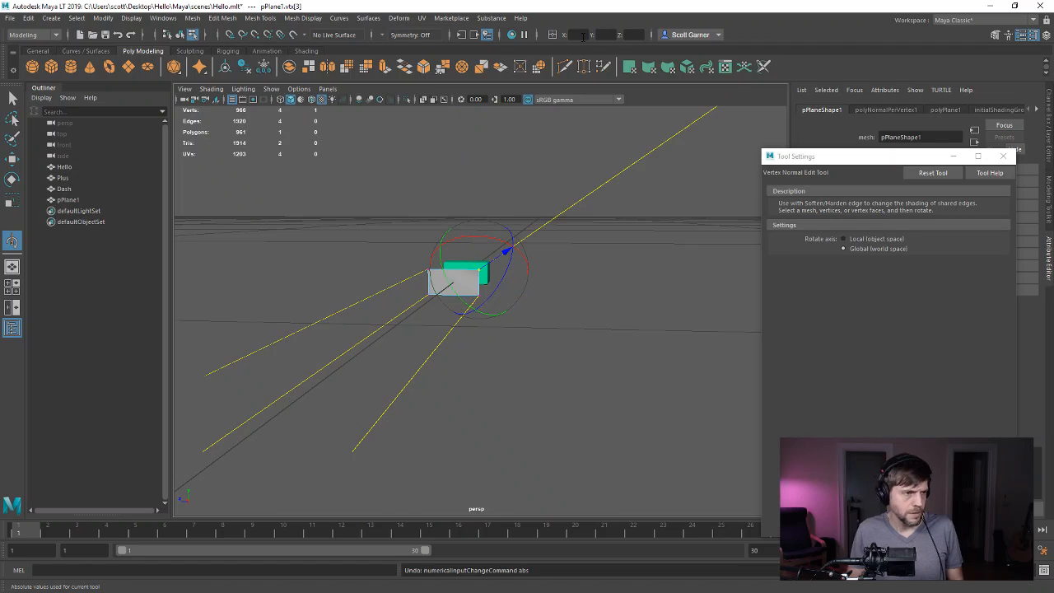
left_click_drag(568, 247, 589, 210, "alt")
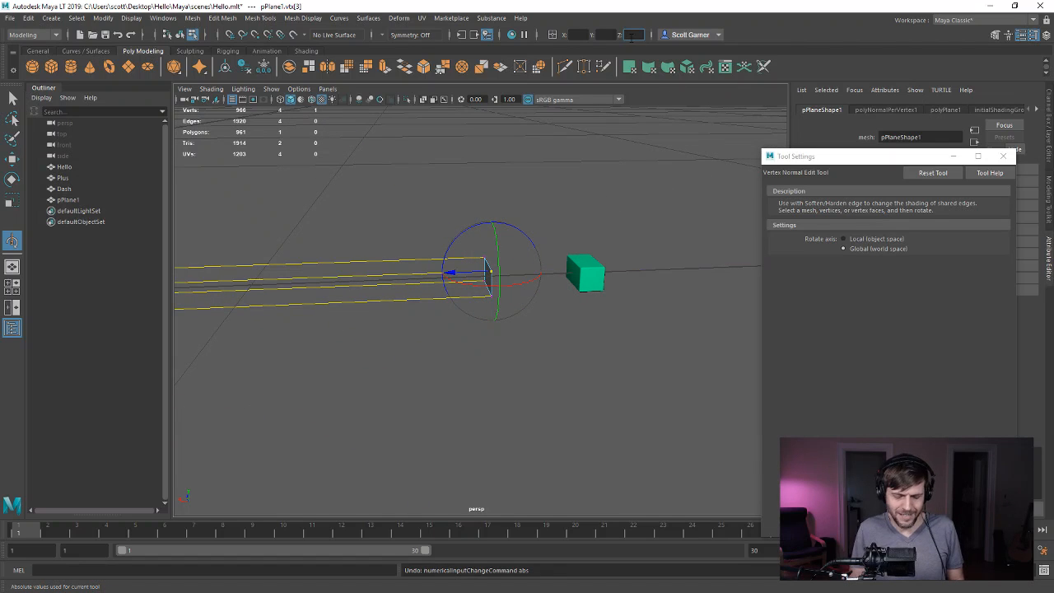
Try several absolute Z rotations on the corner vertex's normal while viewing the plane edge-on, undoing each one.
key("Return")
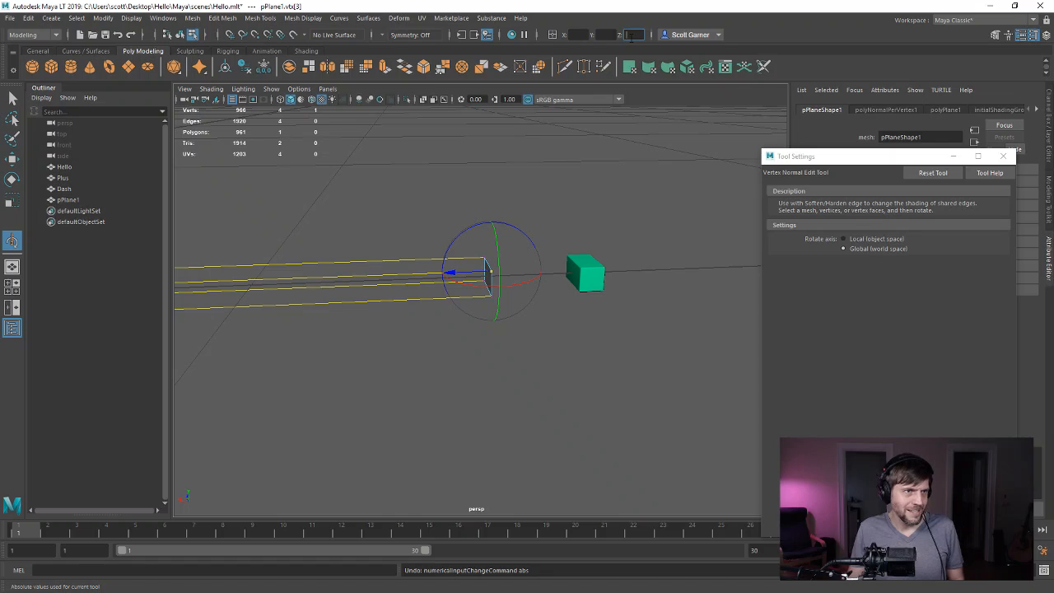
key("Return")
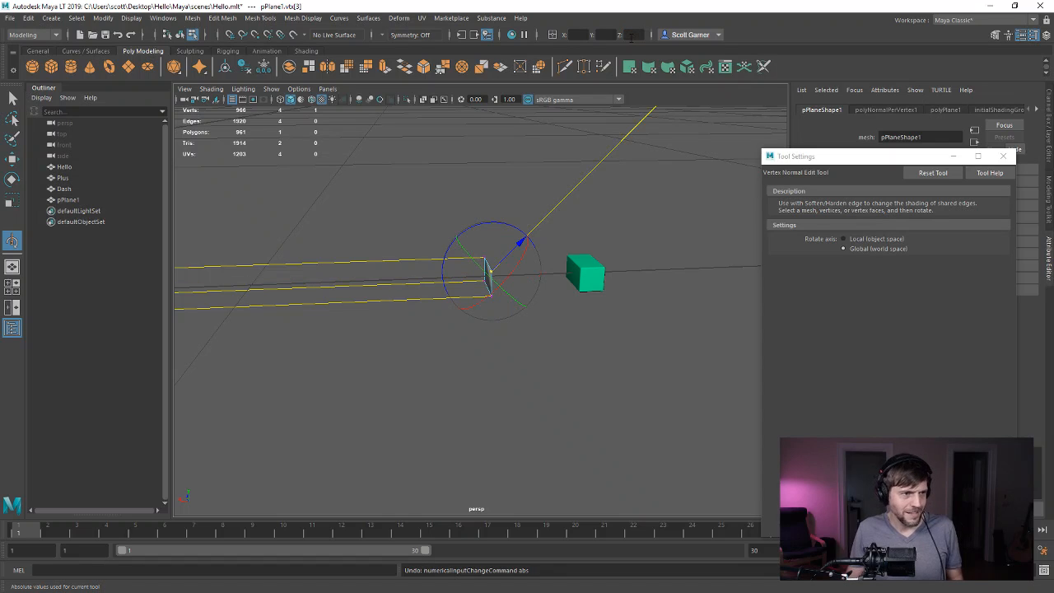
key("ctrl+z")
left_click(631, 36)
key("Return")
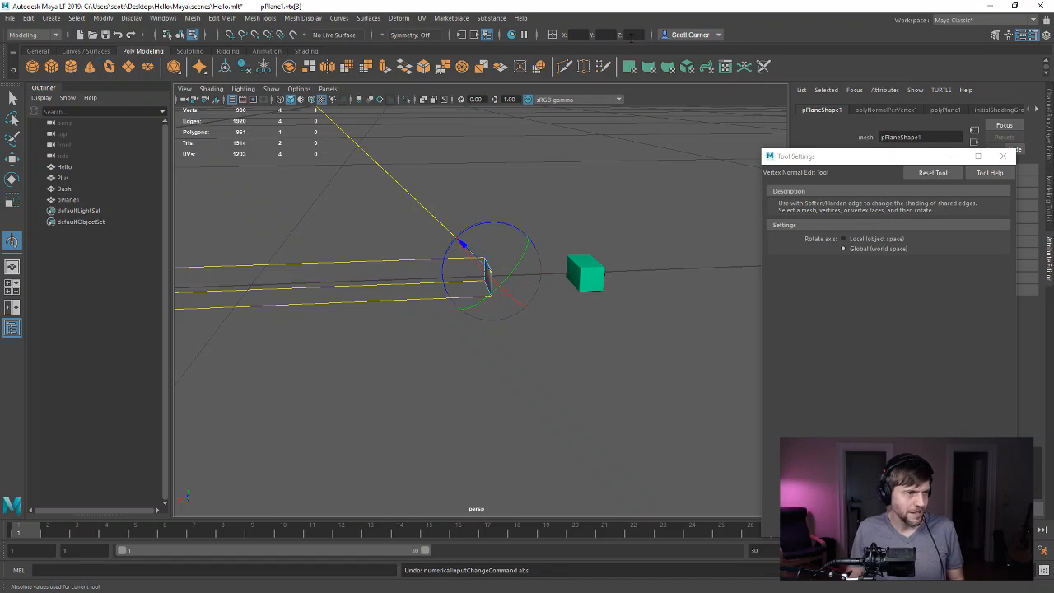
key("ctrl+z")
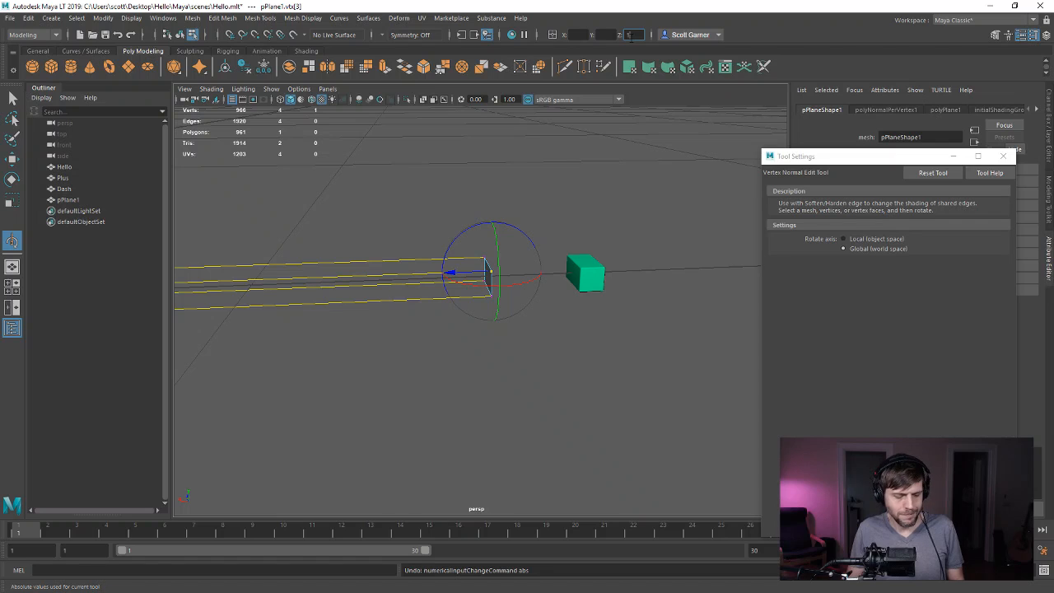
key("Return")
key("ctrl+z")
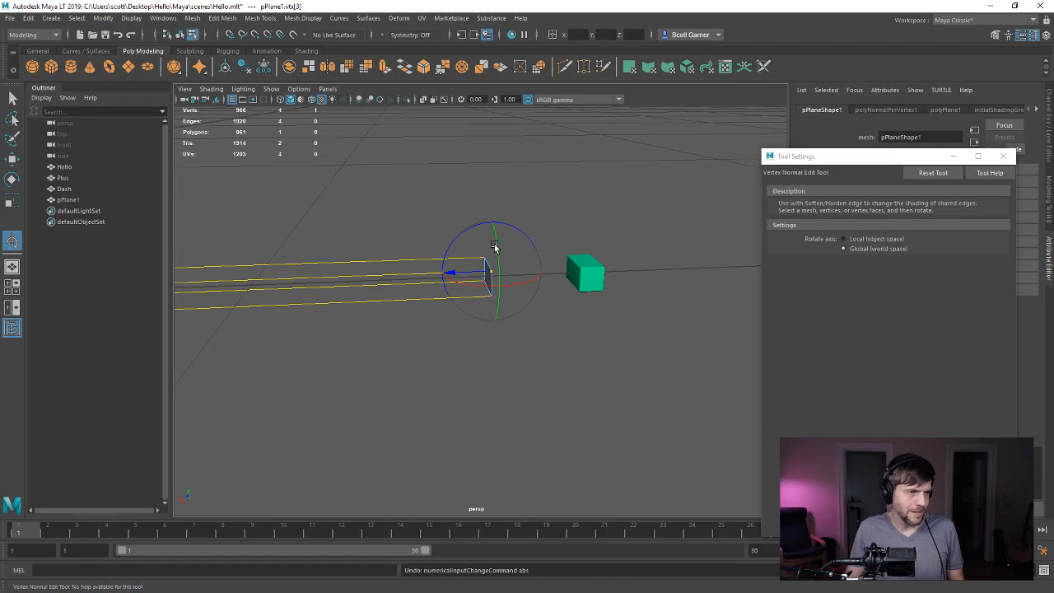
Open the Set Vertex Normal options for the selected corner vertex and keep the dialog clear of the plane.
left_click_drag(494, 247, 574, 249, "alt")
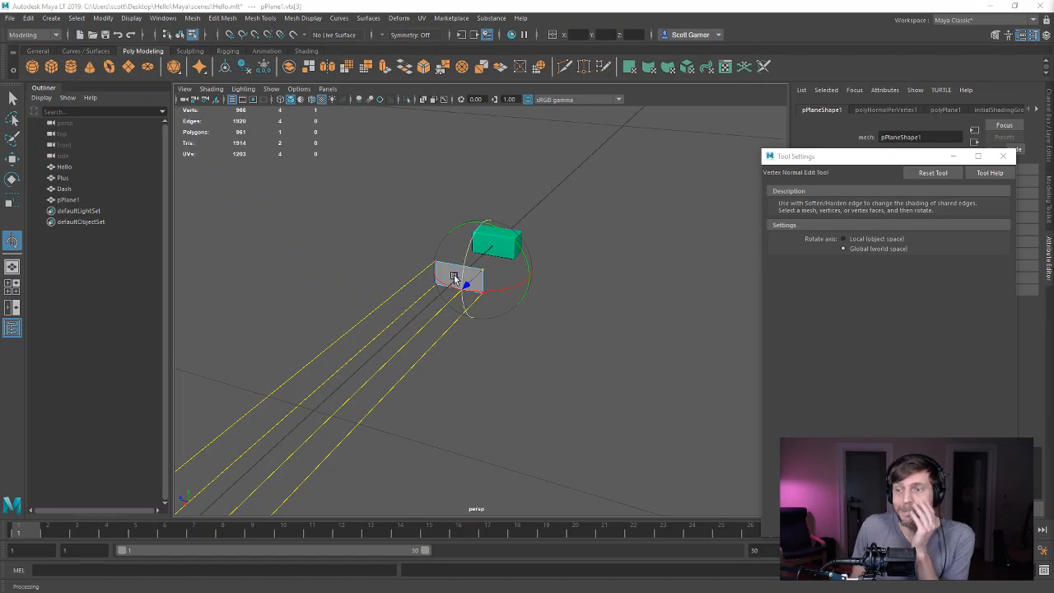
left_click(303, 18)
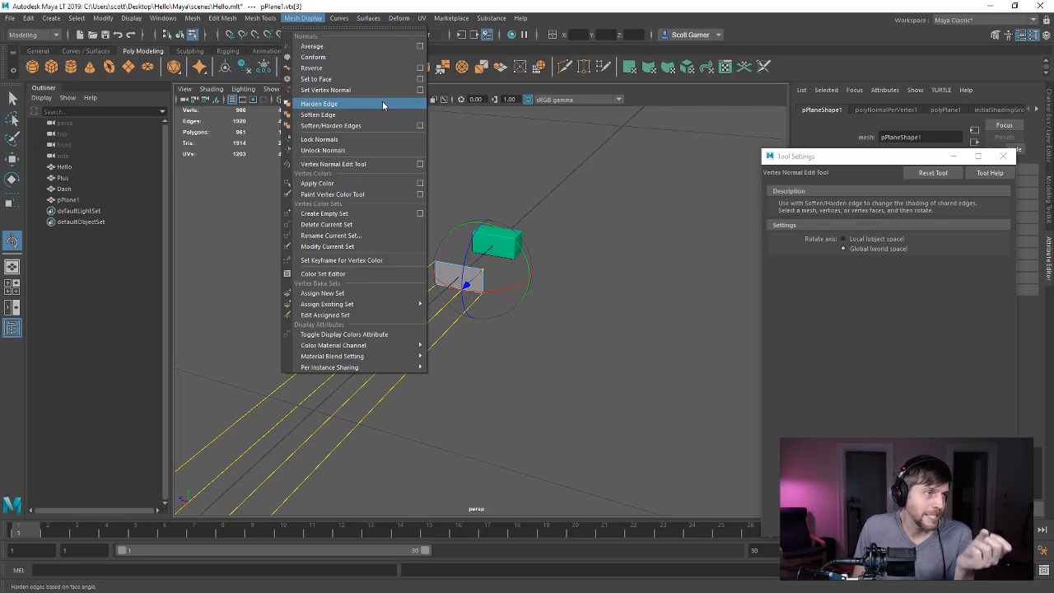
left_click(420, 90)
left_click_drag(815, 158, 747, 270)
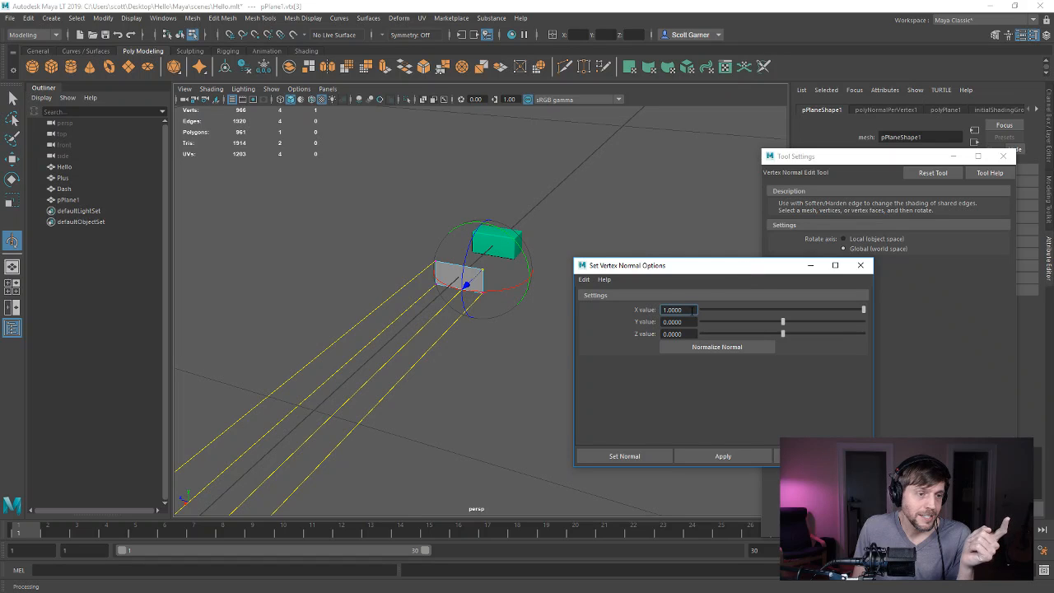
Enter a normal of X 0, Y 1, Z 1, normalize it and apply it to the selected corner vertex.
left_click_drag(695, 309, 646, 304)
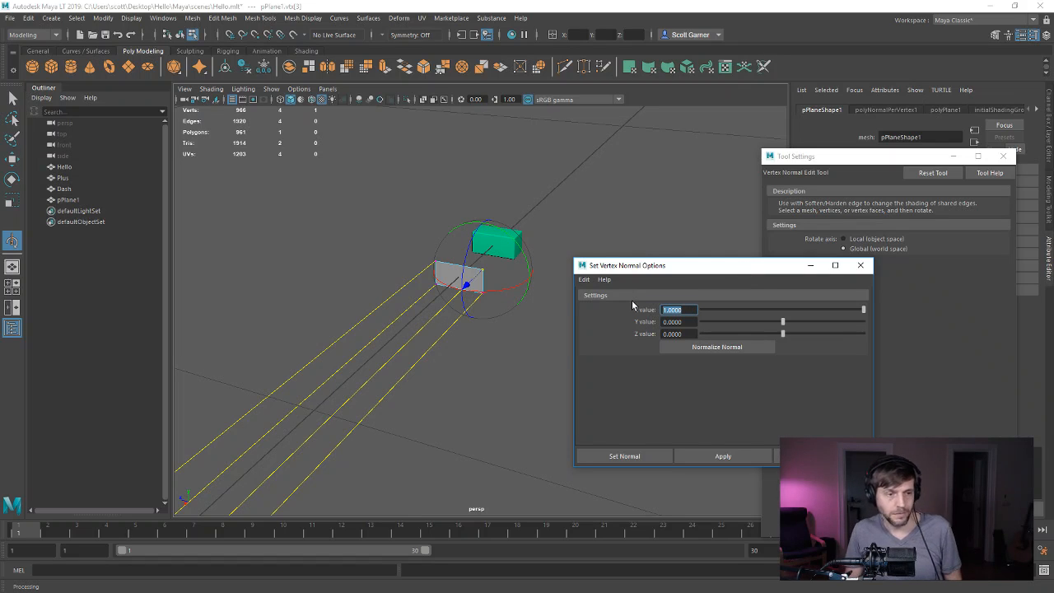
key("BackSpace")
type("0")
key("Tab")
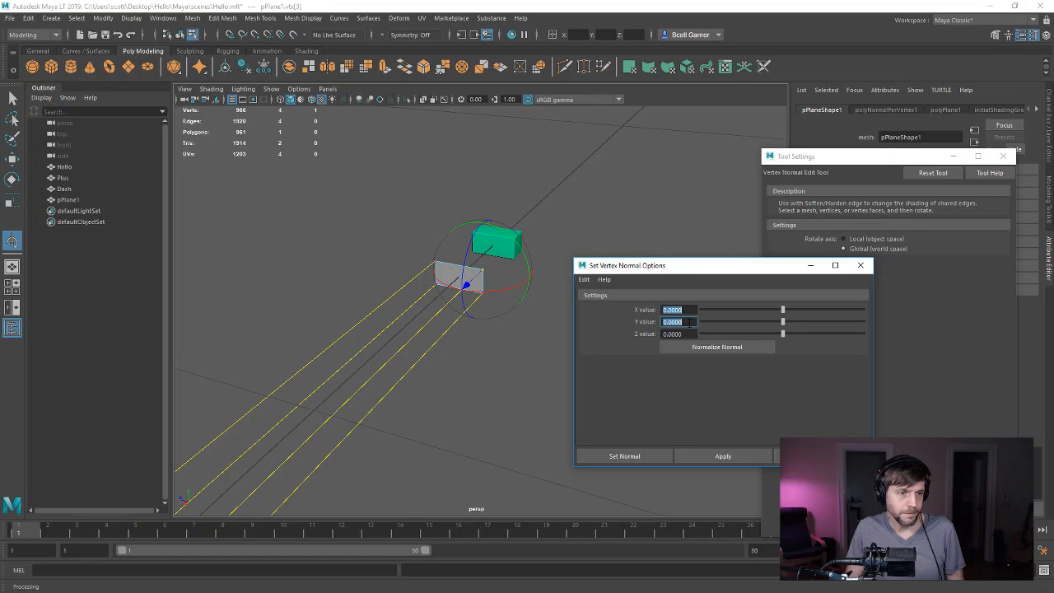
type("1")
key("Tab")
type("1")
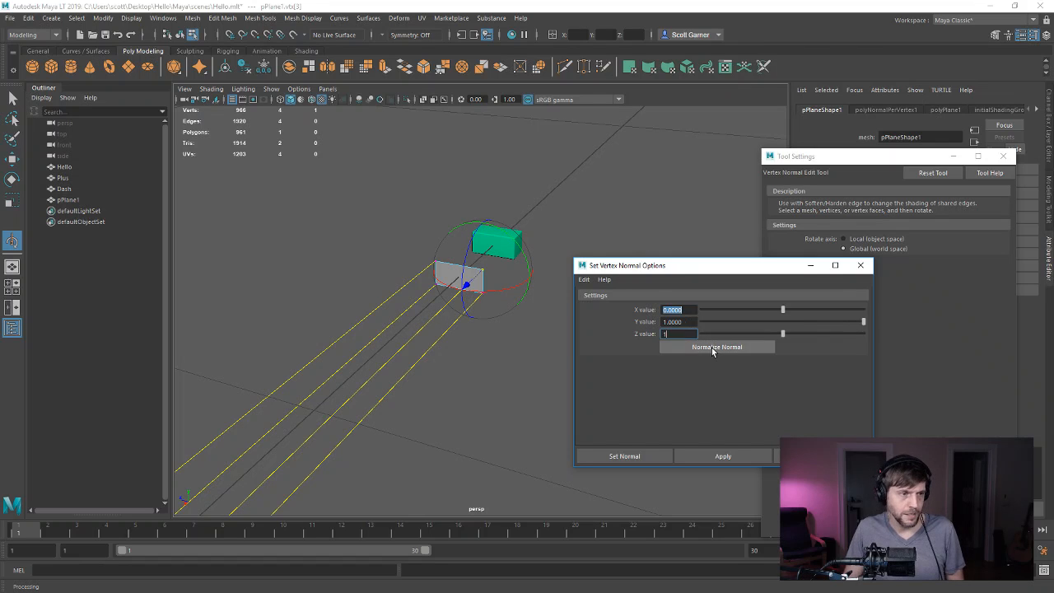
left_click(708, 346)
left_click(722, 455)
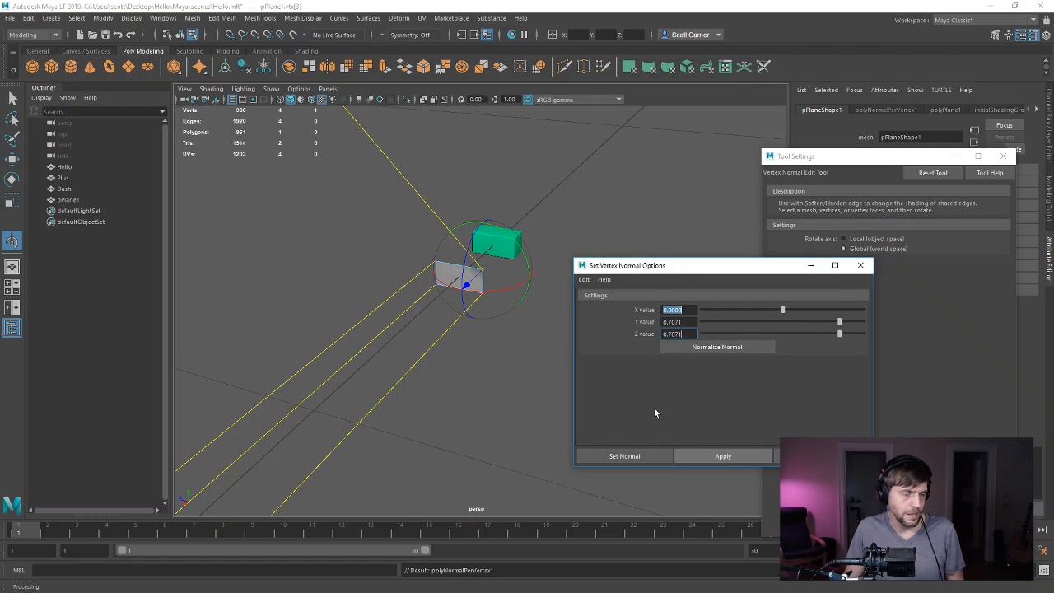
Undo the applied normal and try Y -0.7071 with Z 0.7071 on the same corner vertex.
left_click_drag(572, 349, 544, 346, "alt")
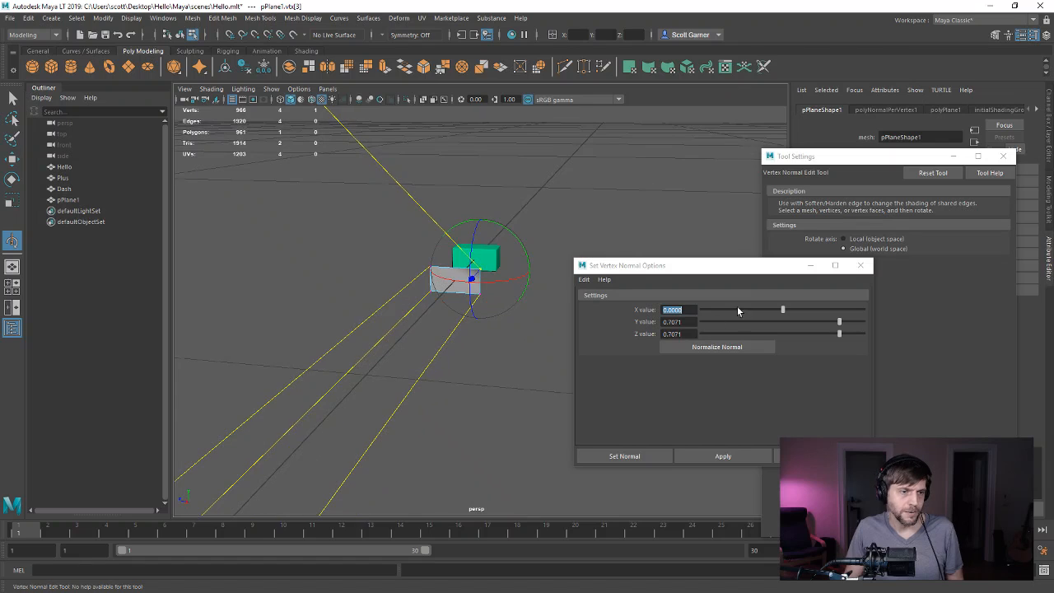
key("ctrl+z")
left_click_drag(692, 322, 652, 319)
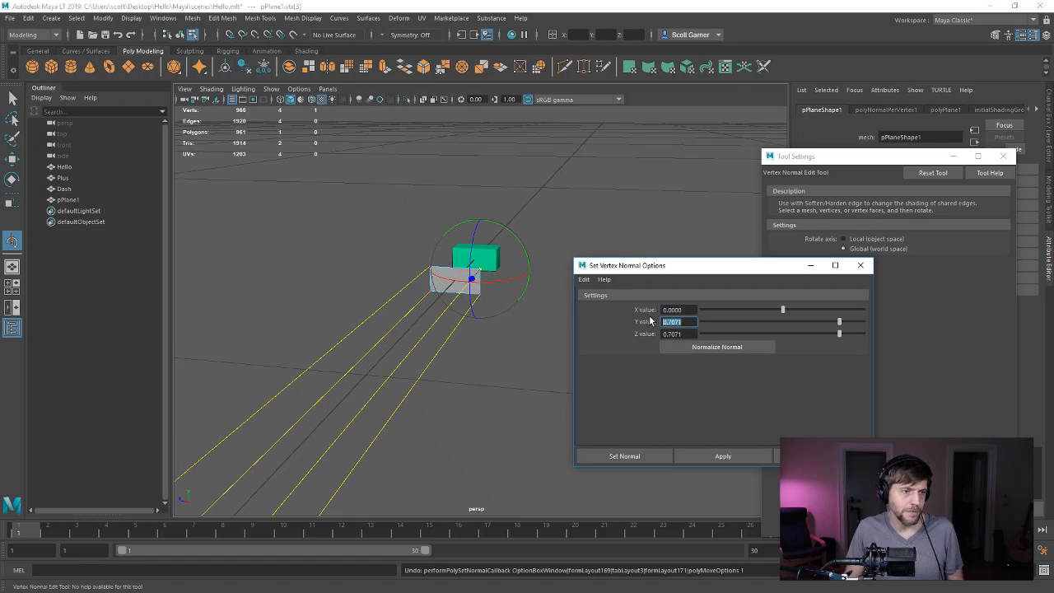
key("Home")
type("-")
key("BackSpace")
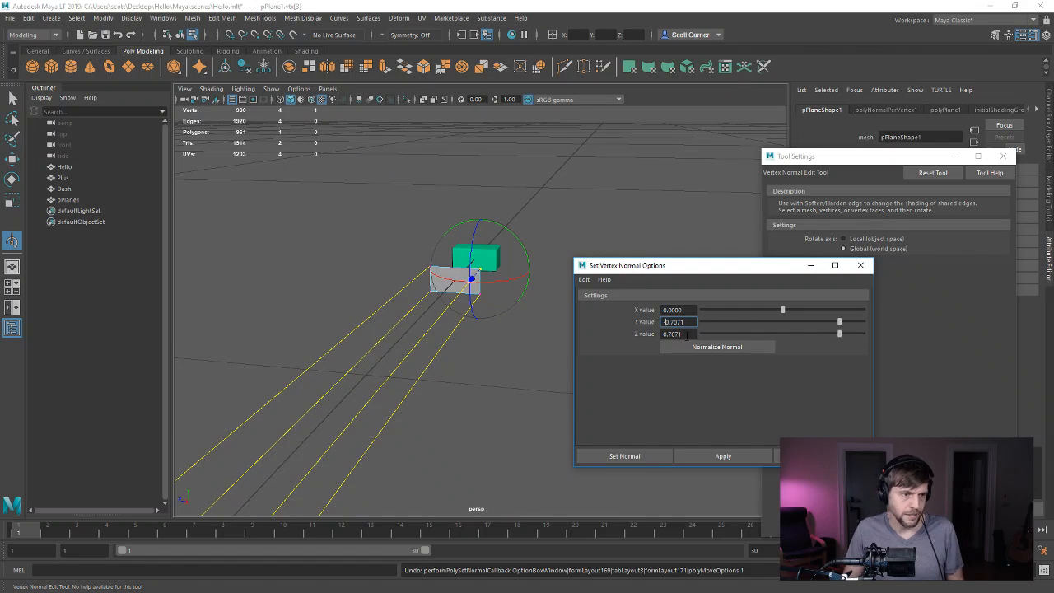
left_click(684, 456)
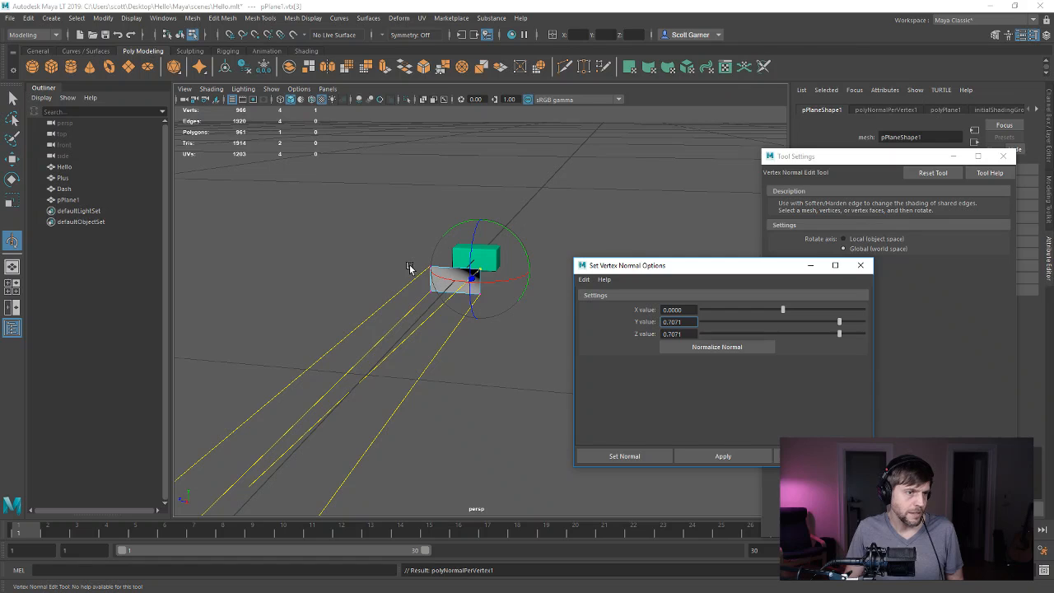
Undo the last normal change and apply the normal X 0, Y 0.7071, Z 0.7071 to the plane's other upper corner.
key("ctrl+z")
key("ctrl+z")
left_click_drag(410, 268, 438, 280)
left_click(703, 457)
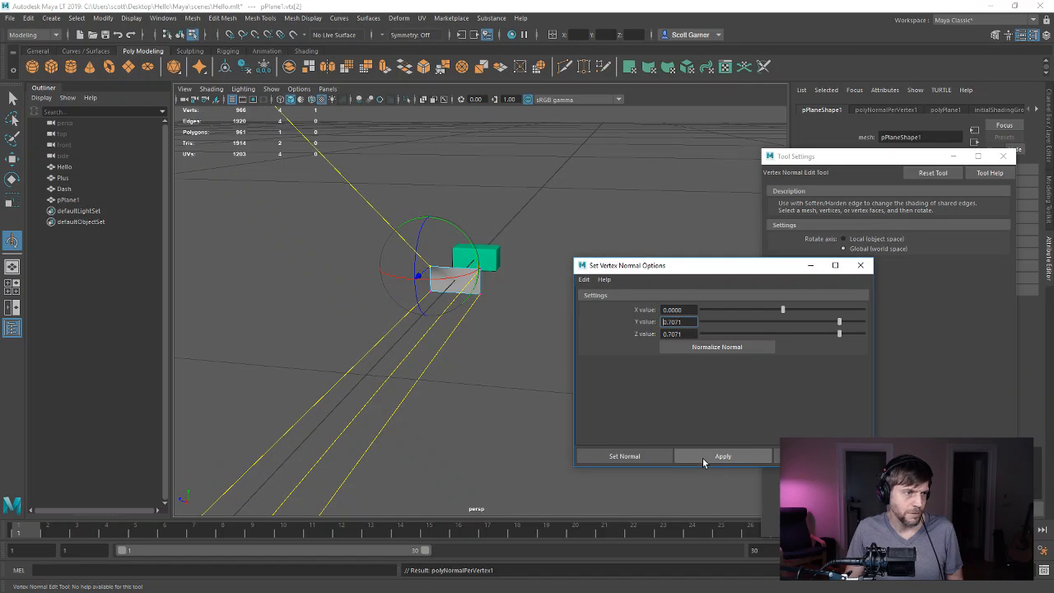
Set the normal of the plane's upper corner nearest the selected-first side to X 0, Y 0.7071, Z -0.7071.
left_click(494, 282)
left_click_drag(506, 310, 494, 276, "alt")
left_click(474, 284)
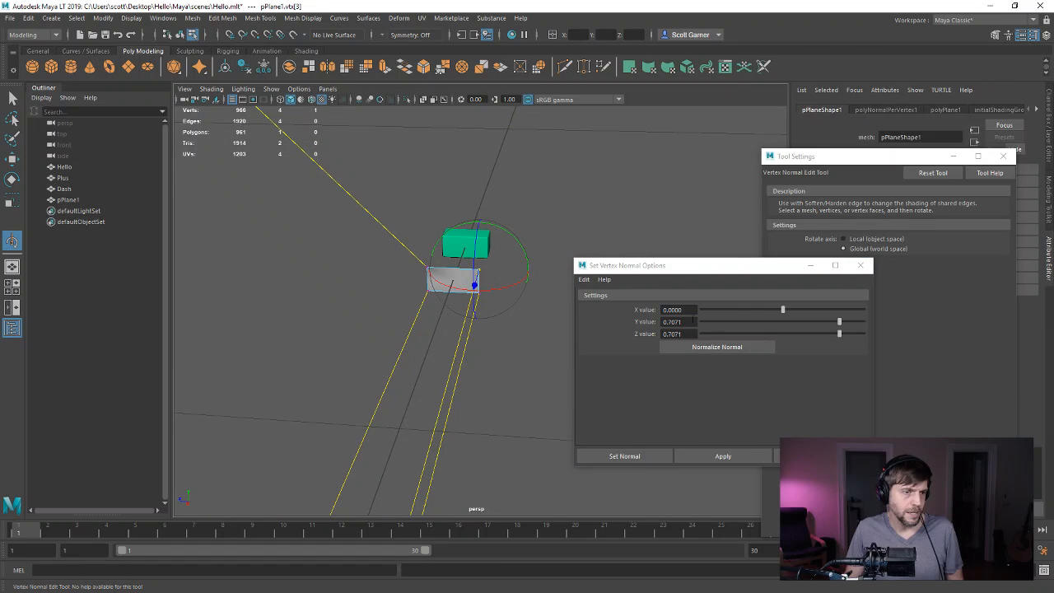
type("-")
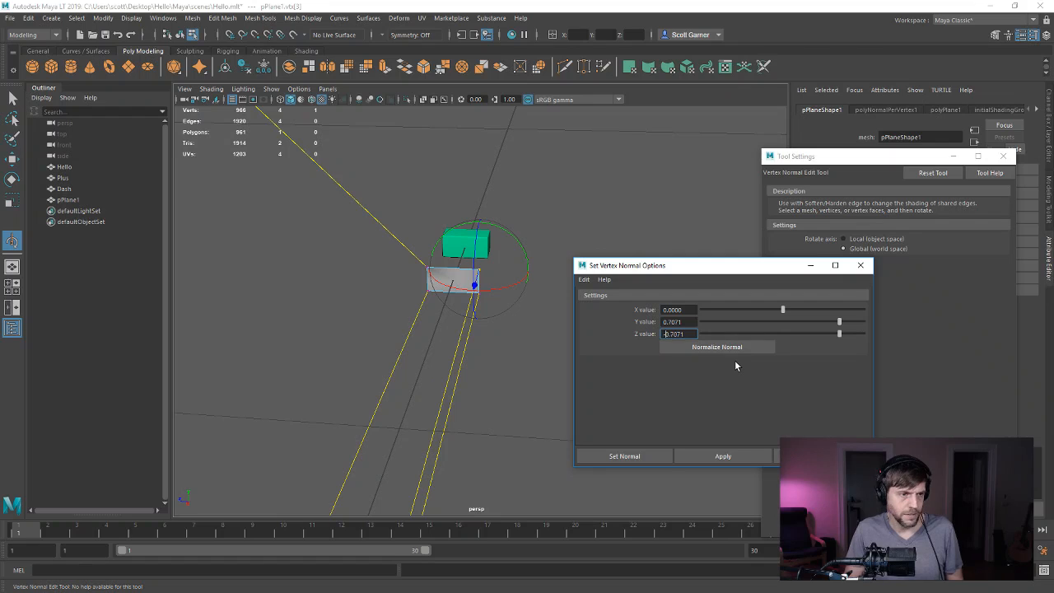
left_click(706, 457)
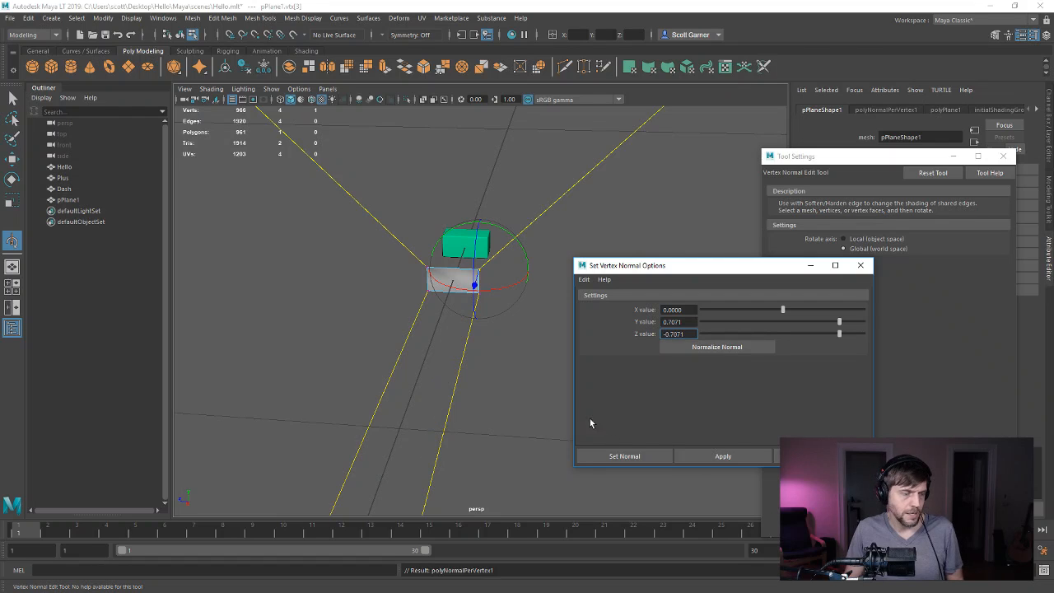
Set the normal of the lower corner directly beneath it to X 0, Y -0.7071, Z -0.7071.
left_click_drag(588, 423, 559, 374, "alt")
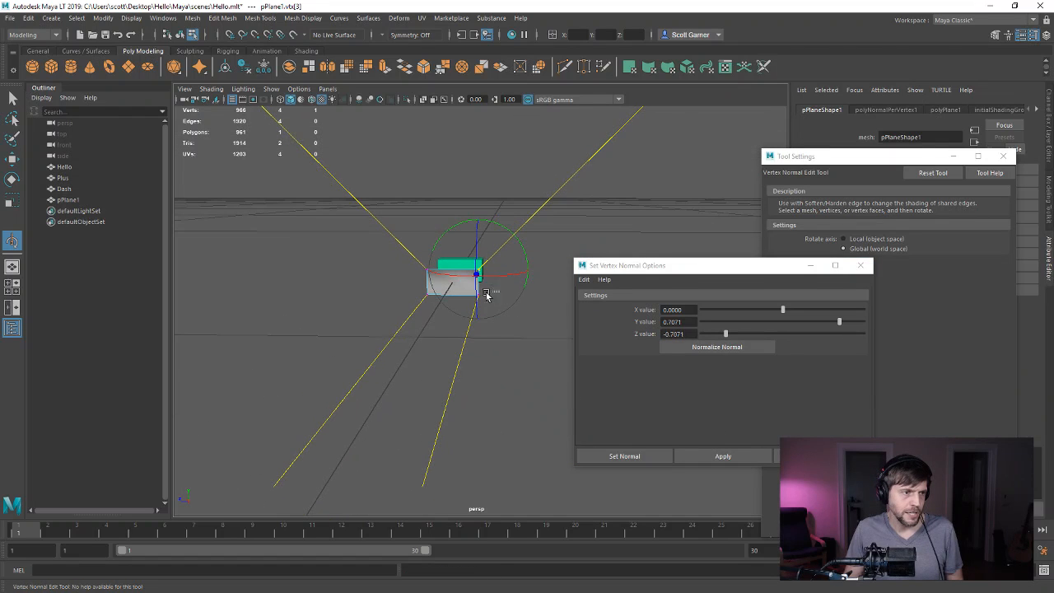
left_click_drag(454, 305, 491, 286)
left_click(664, 322)
type("-")
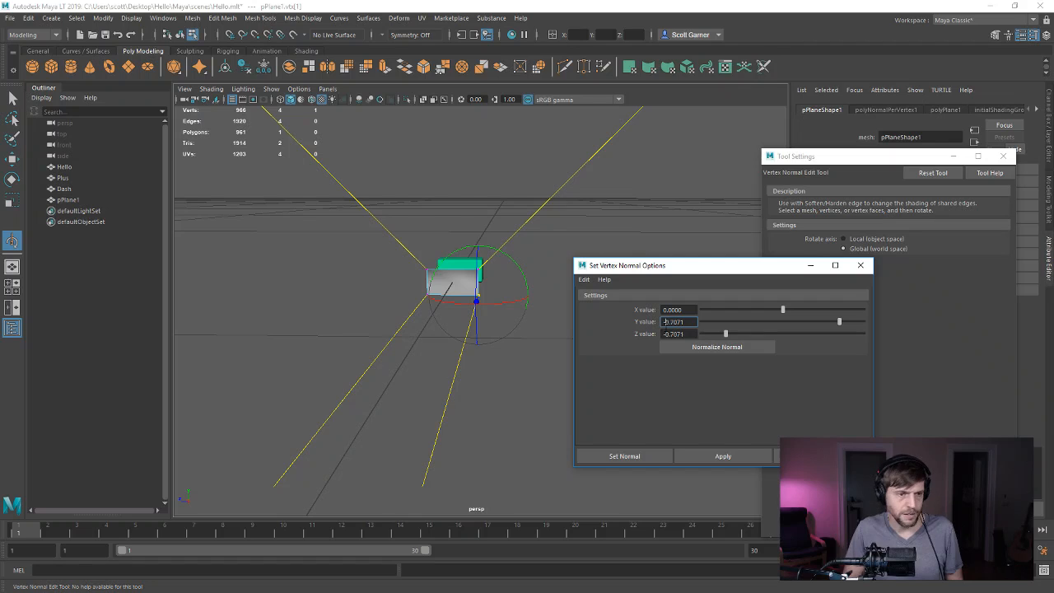
left_click(713, 457)
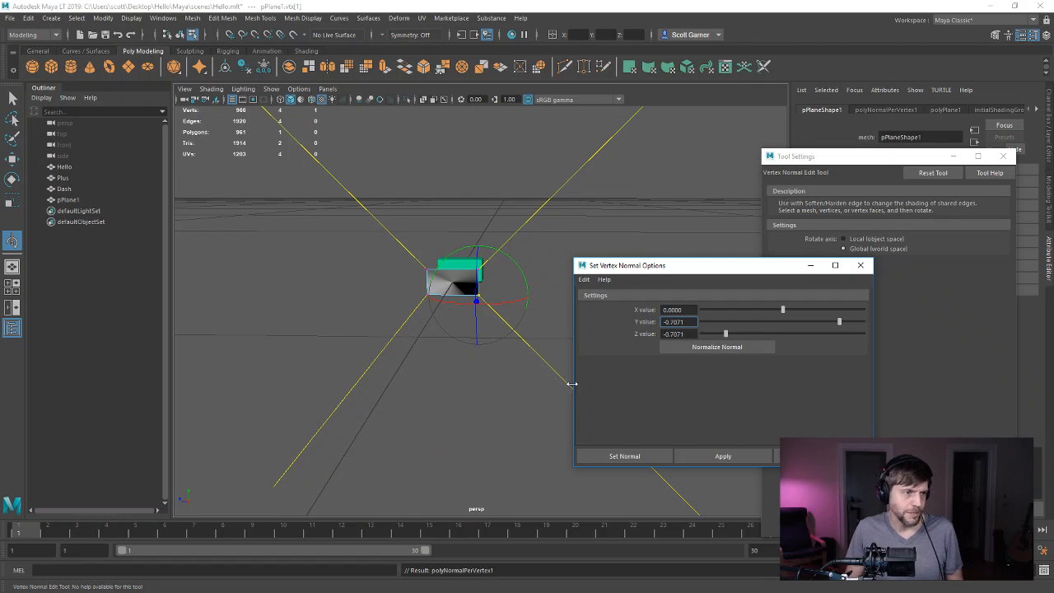
Try Y 0.7071, Z -0.7071 on the remaining lower corner's normal, correct it to Y -0.7071, Z 0.7071 and deselect the vertex.
left_click(429, 308)
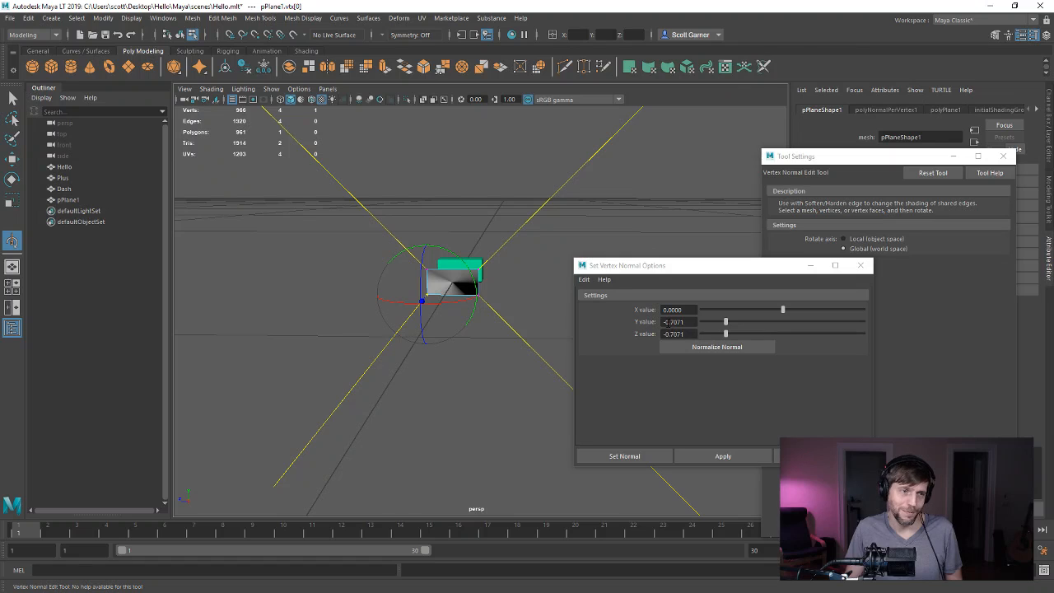
left_click(666, 322)
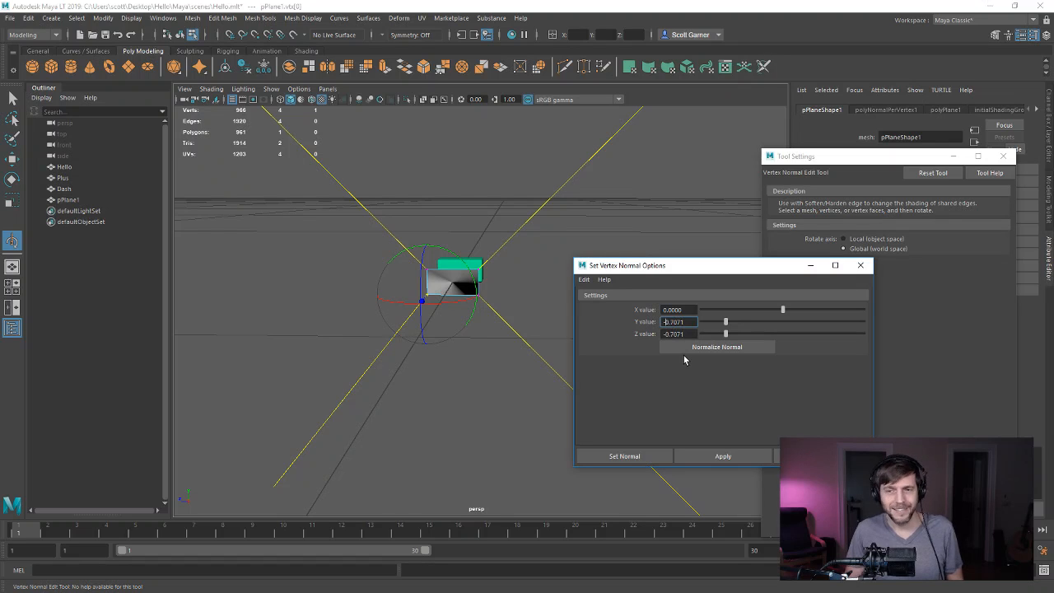
key("BackSpace")
left_click(704, 455)
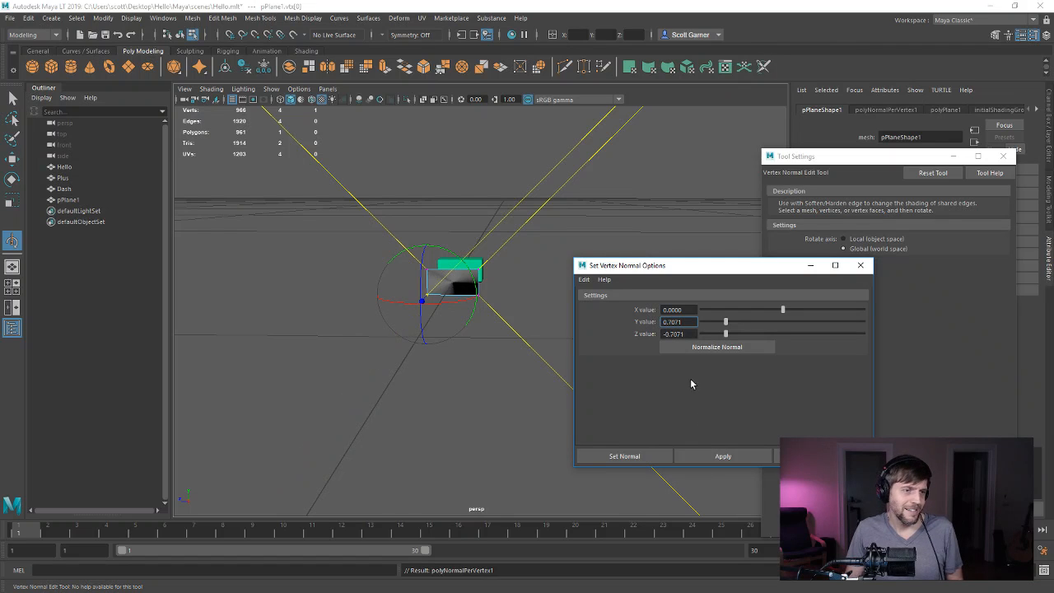
type("-")
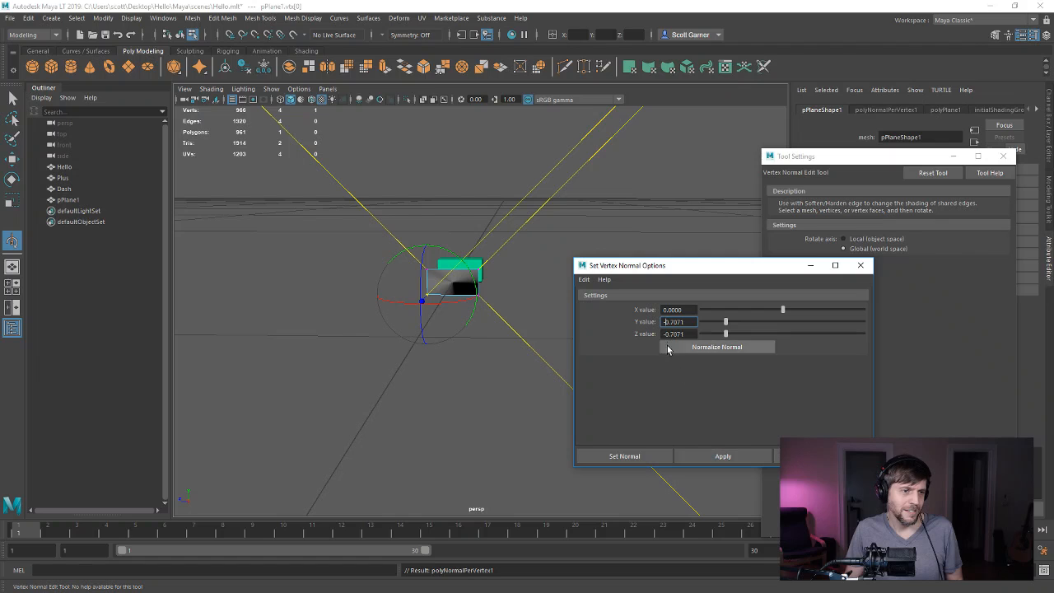
left_click(664, 334)
key("BackSpace")
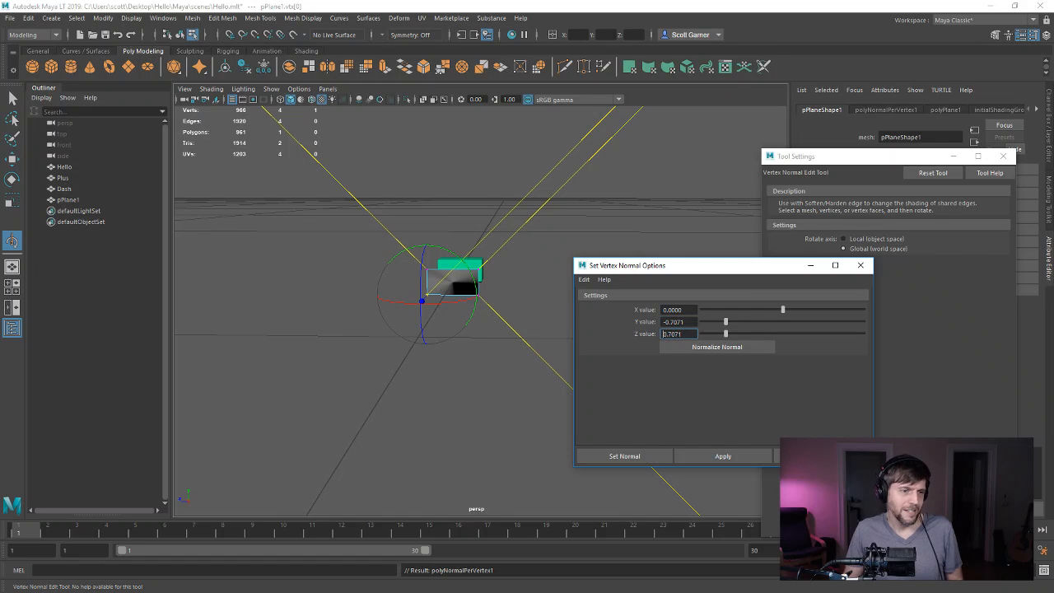
left_click(732, 457)
left_click(454, 409)
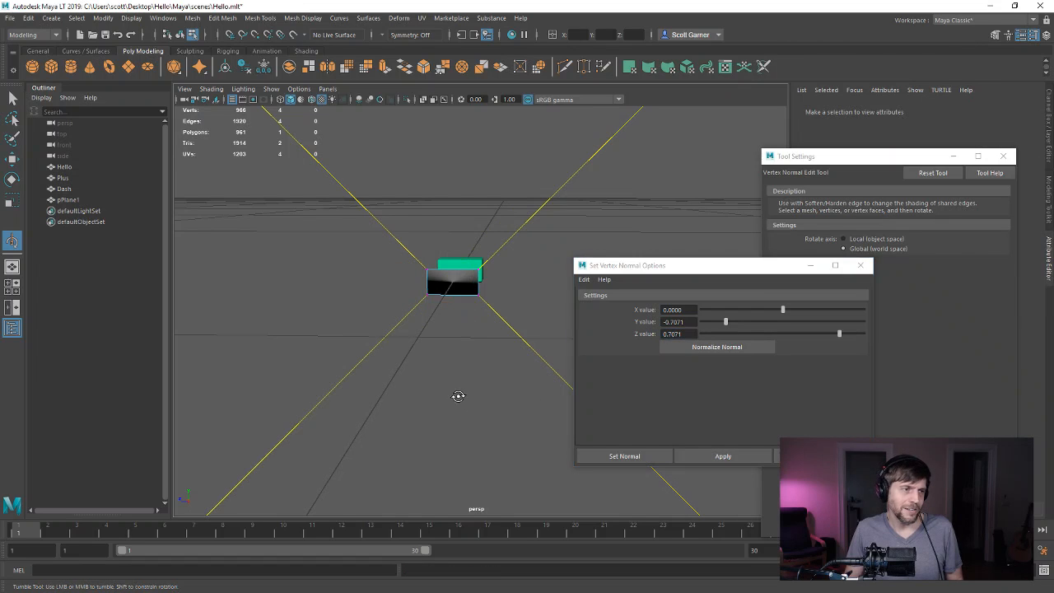
left_click_drag(458, 396, 505, 417, "alt")
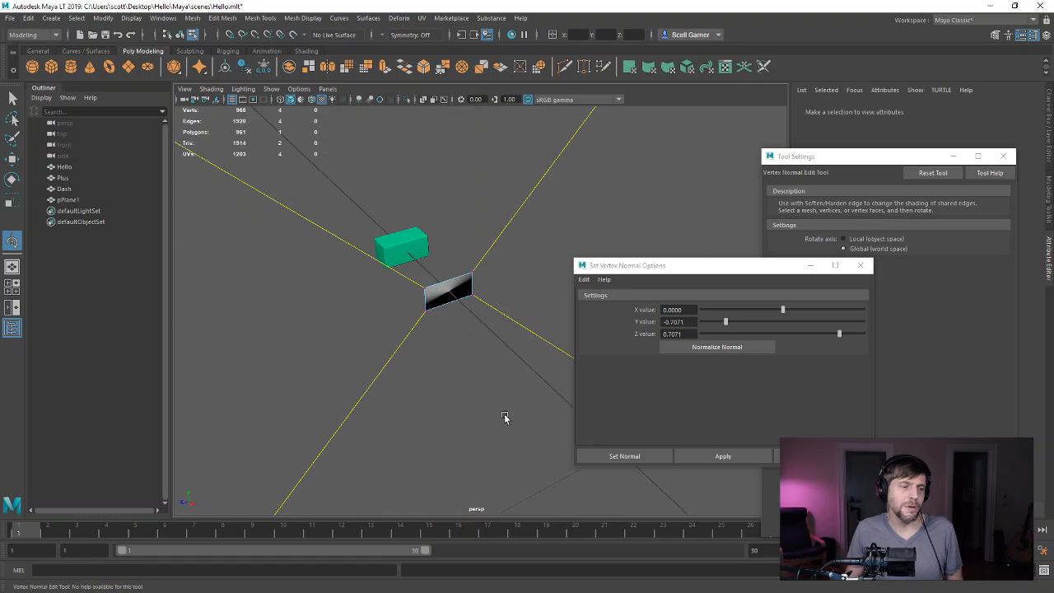
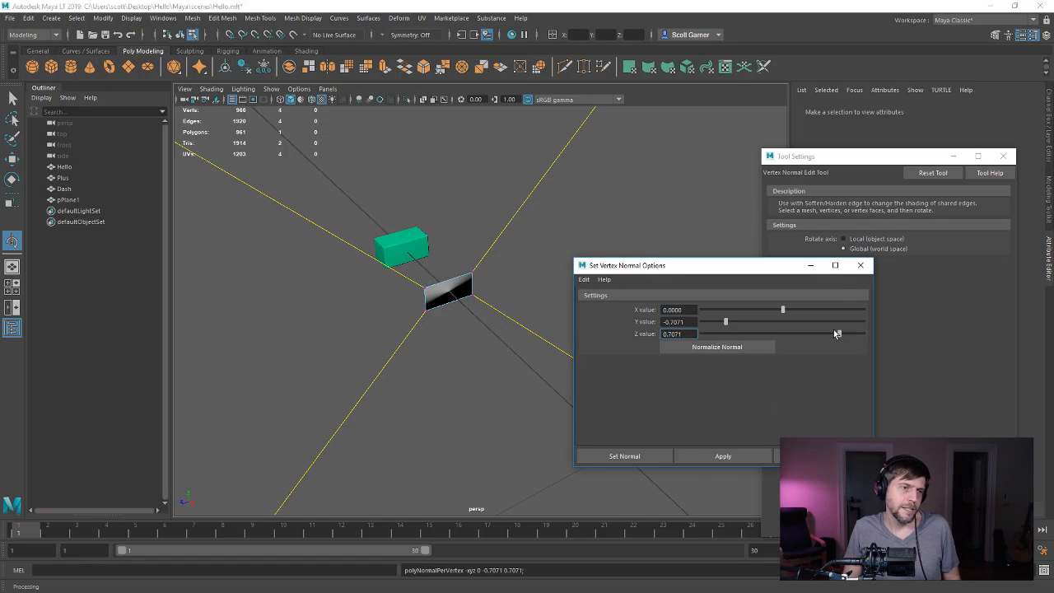
Close the Set Vertex Normal options, return the plane to object mode and select pPlane1.
left_click(860, 265)
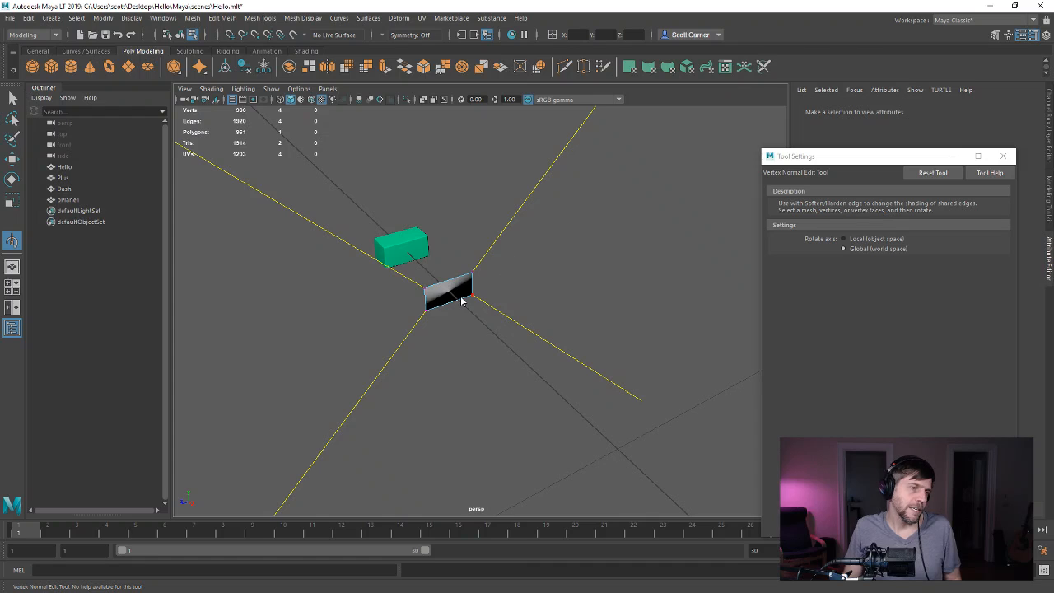
right_click_drag(461, 299, 485, 262)
left_click(132, 243)
left_click(69, 202)
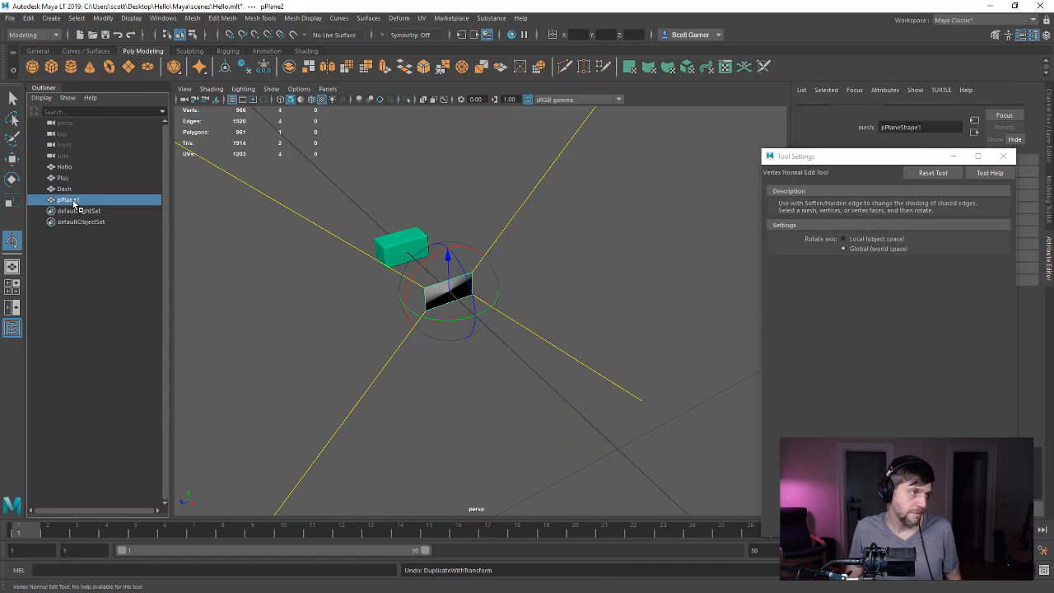
Rename the pPlane1 object as Dash.
double_click(73, 200)
type("Dash")
key("Return")
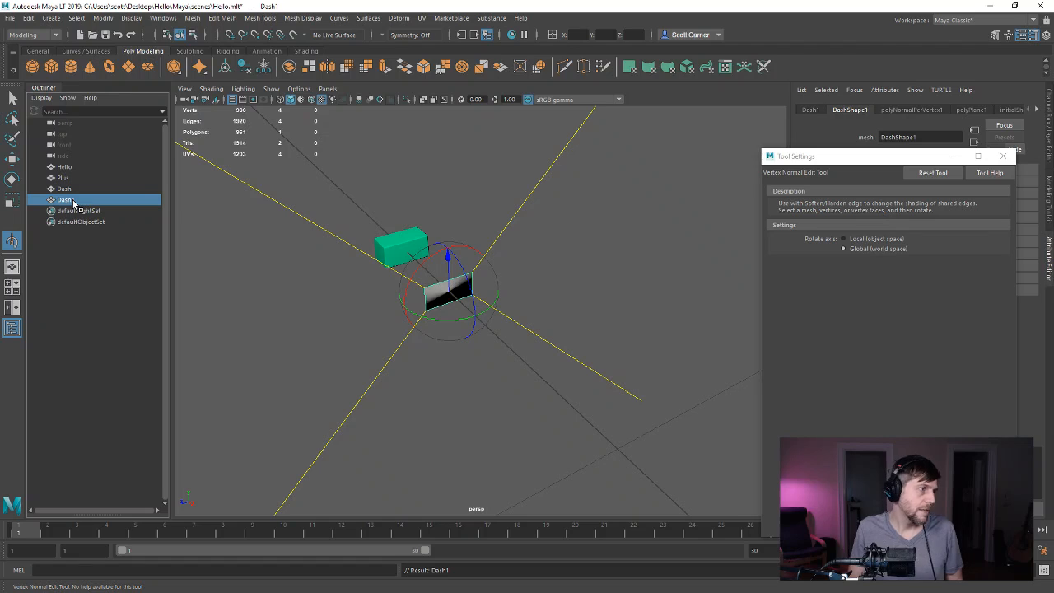
Rename the plane object as DashFlat, correcting the capitalization of the name.
double_click(72, 200)
type("DashFlat")
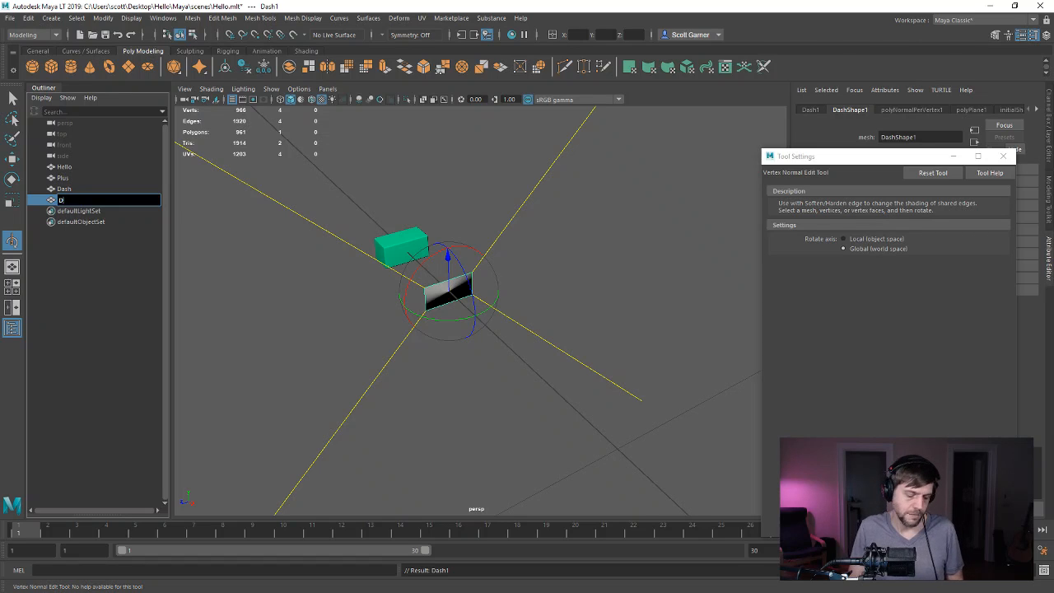
key("Return")
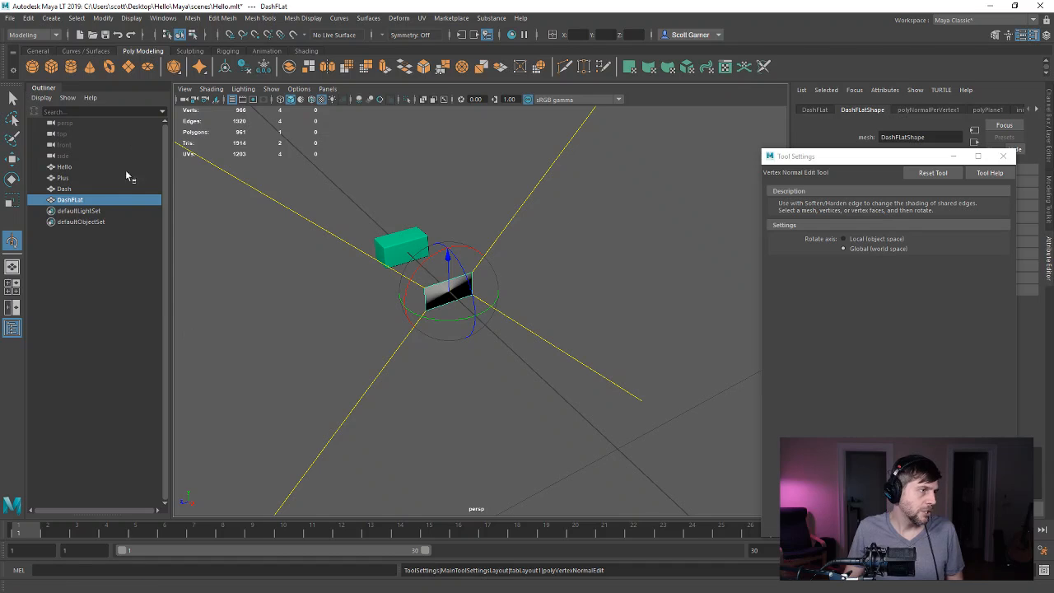
double_click(115, 199)
type("DashFl")
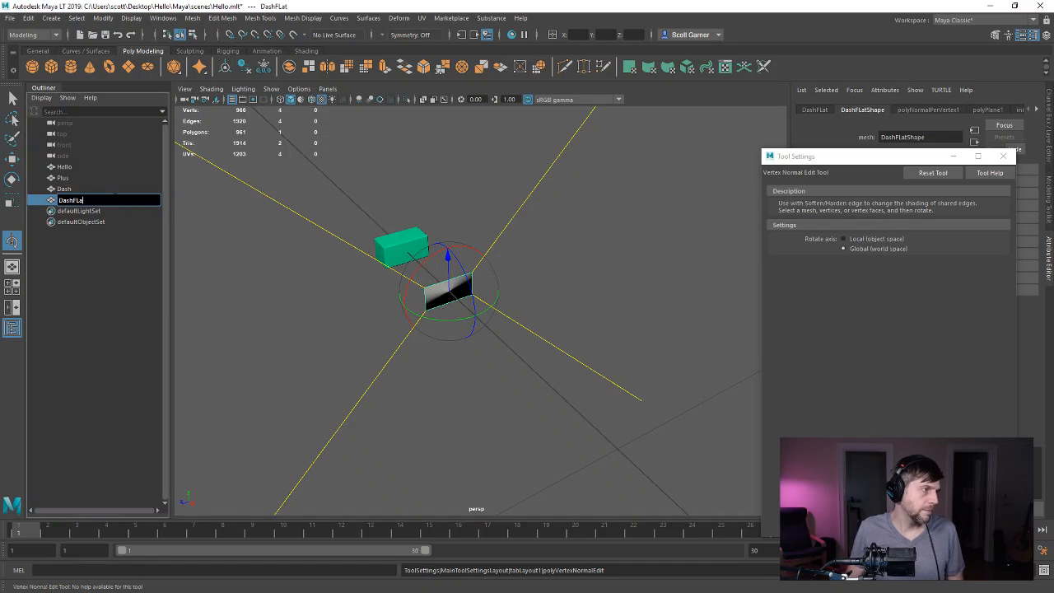
type("at")
key("Return")
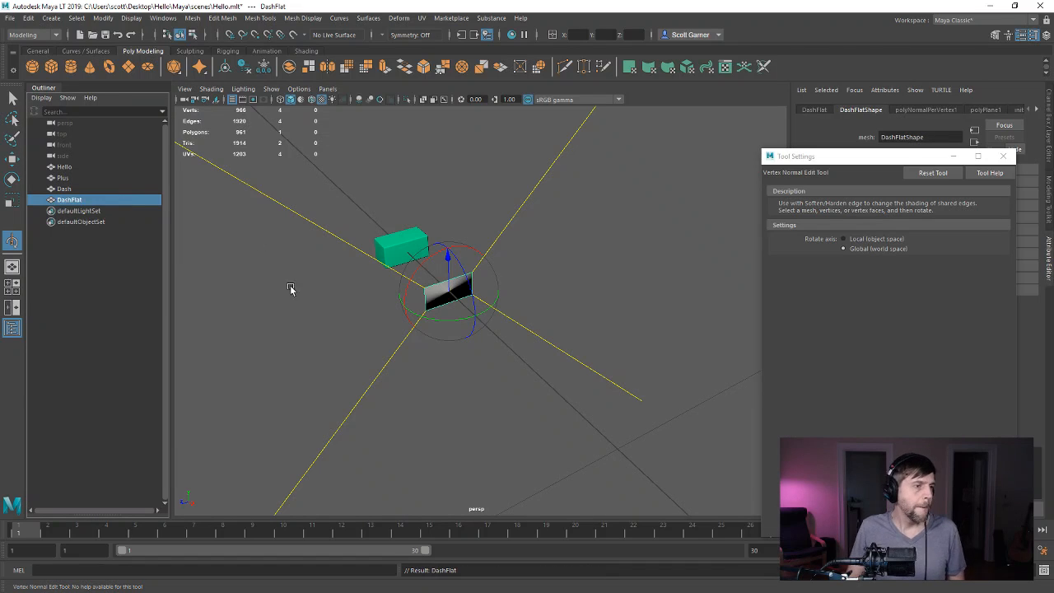
Assign the dash box's existing green material to the DashFlat plane and switch the plane to vertex mode to check its normals.
right_click_drag(419, 292, 520, 550)
left_click(515, 418)
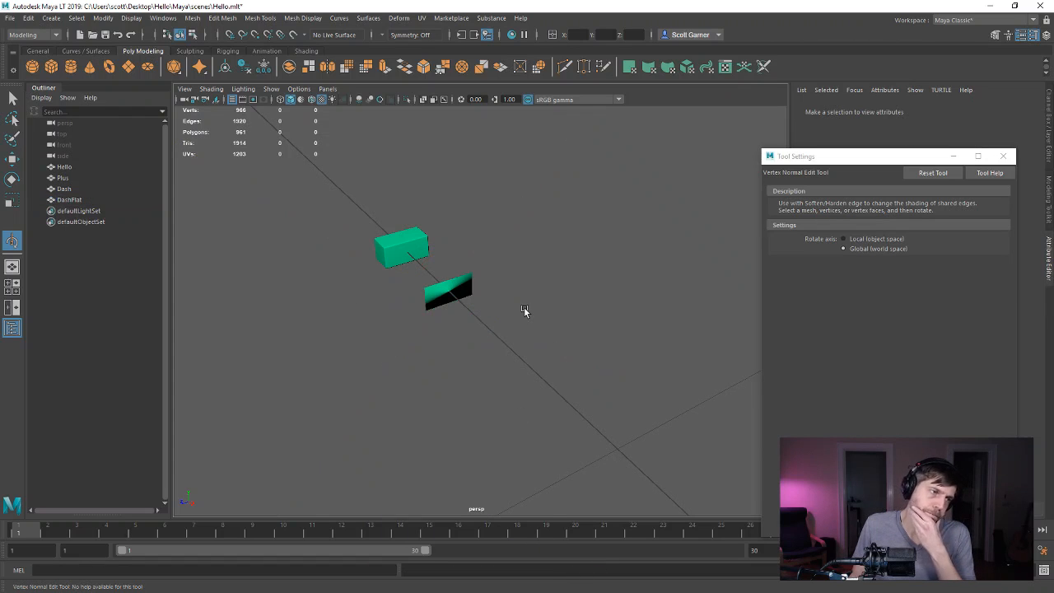
left_click(458, 293)
right_click_drag(458, 293, 458, 305)
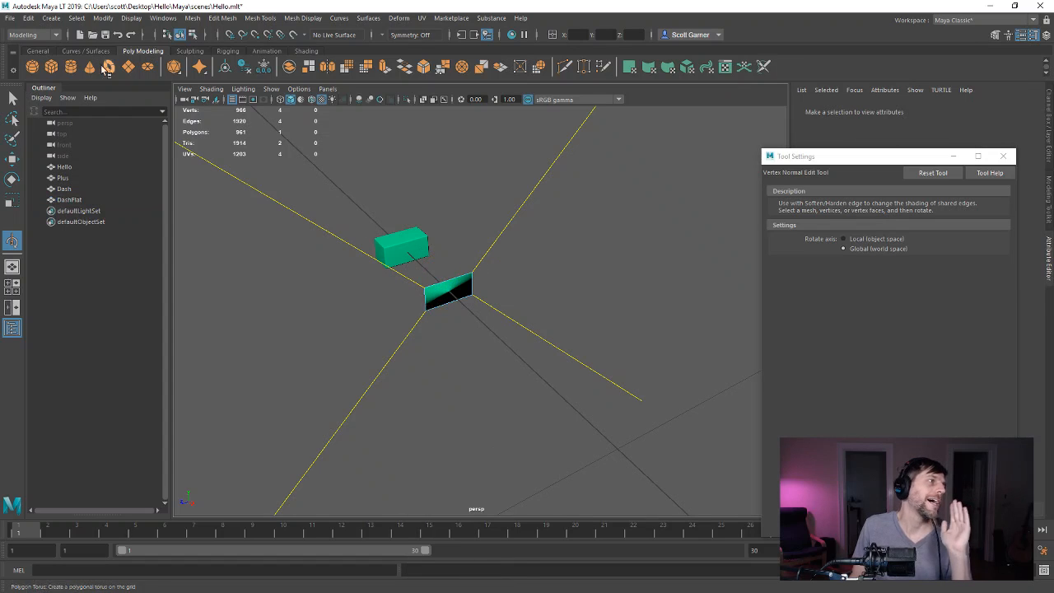
Select the DashFlat plane and send it to the Unity project.
left_click(8, 18)
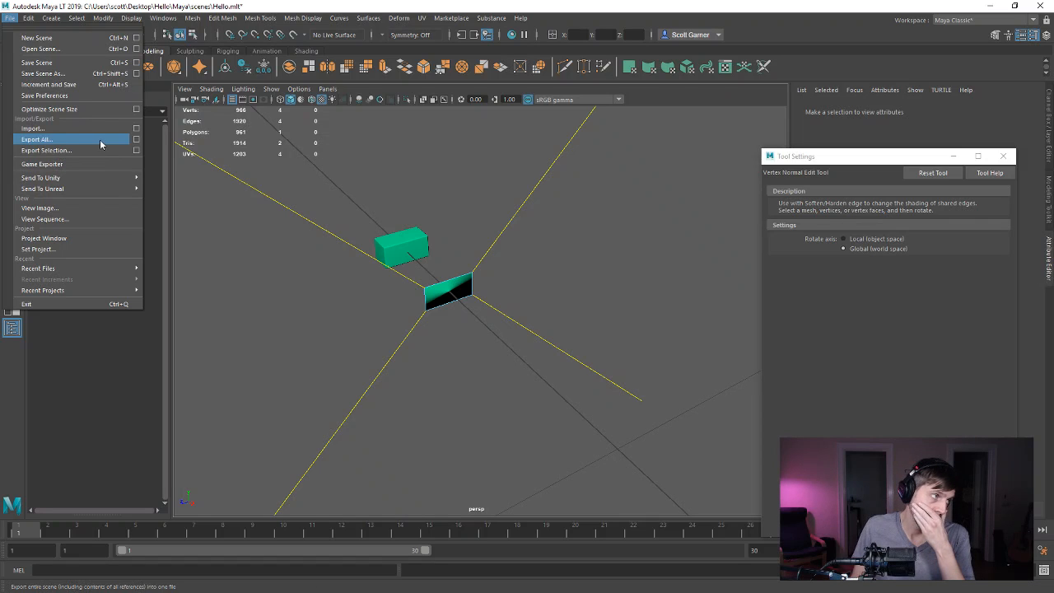
mouse_move(113, 180)
left_click(195, 189)
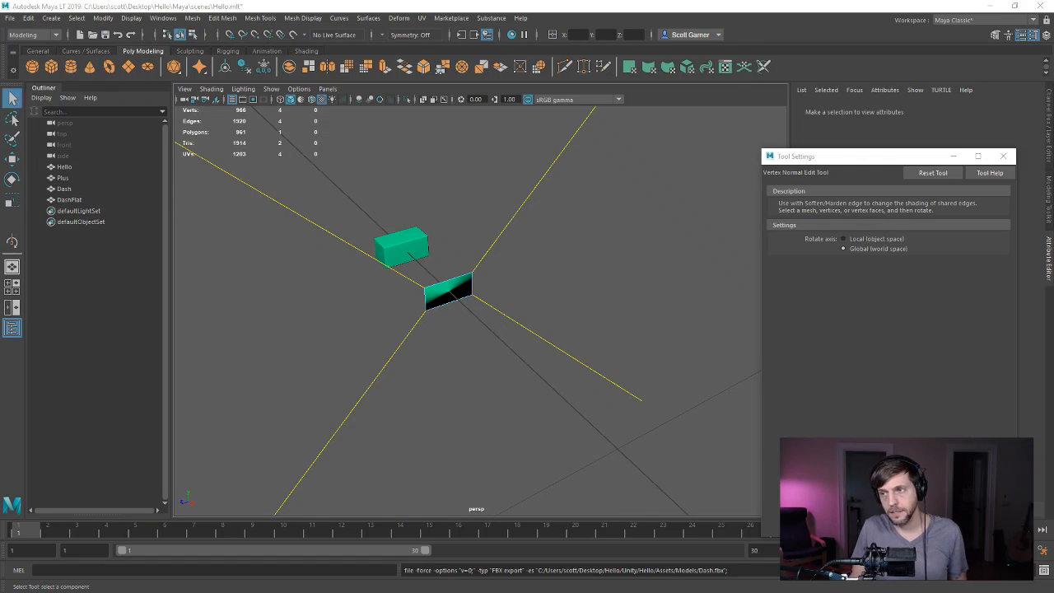
left_click(69, 199)
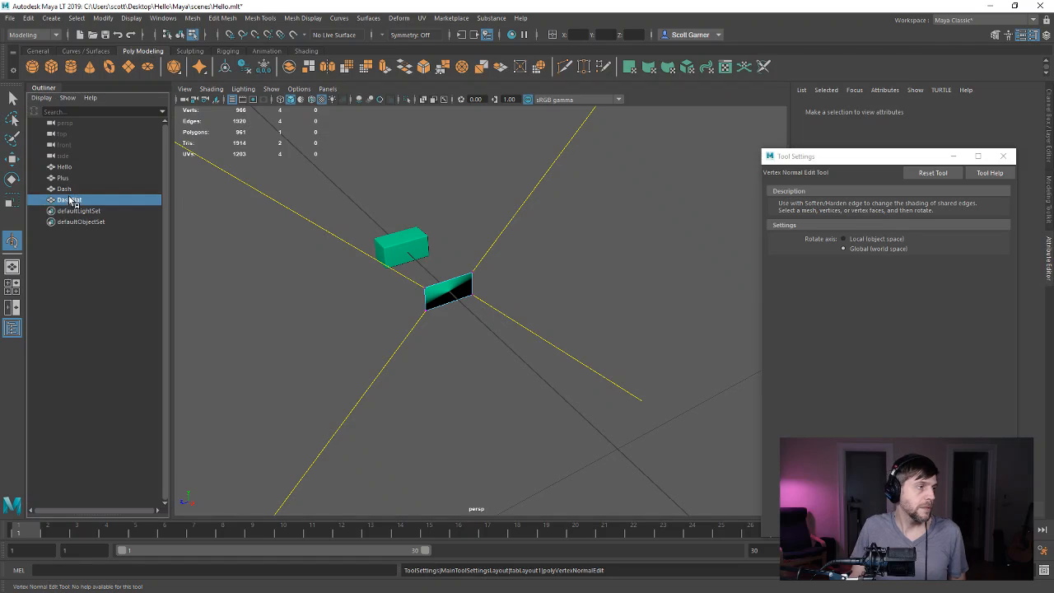
left_click(10, 18)
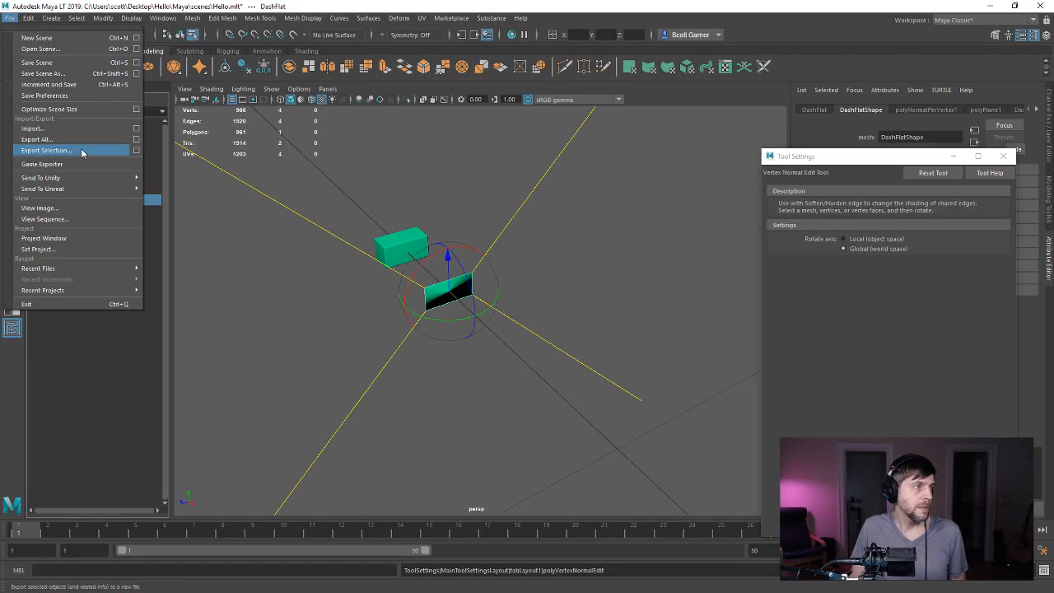
left_click(185, 190)
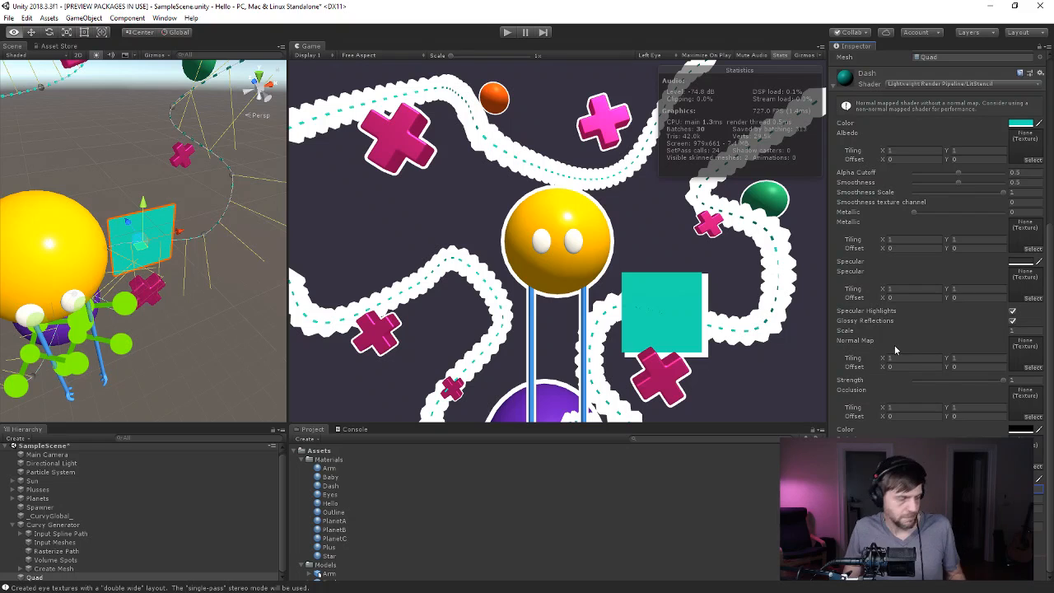
In Unity, delete the Quad and assign the DashFlat mesh to the Curvy Generator's Input Meshes module, closing the generator window.
left_click(47, 579)
key("Delete")
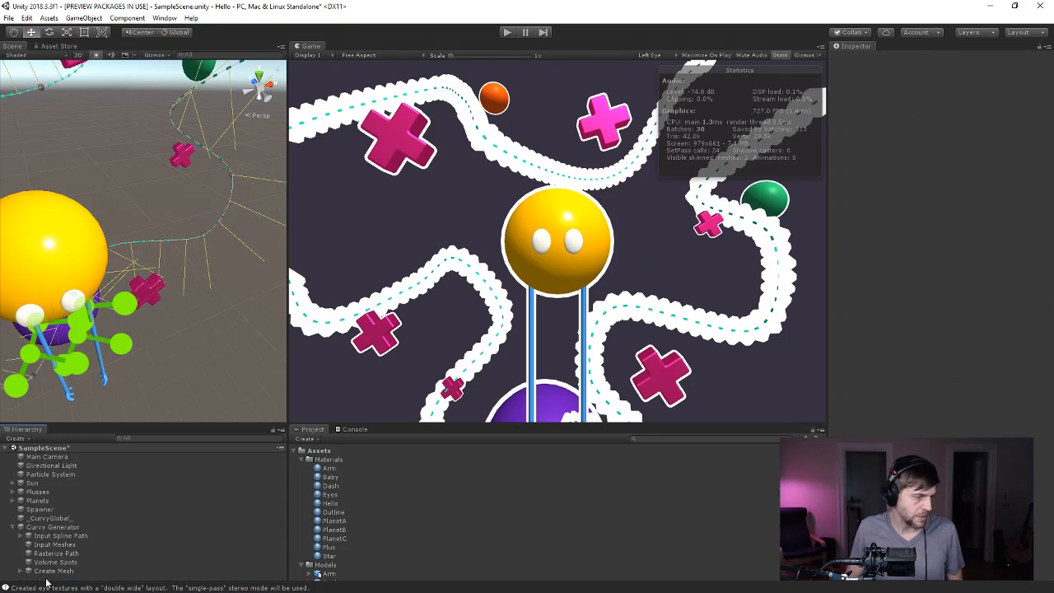
left_click(56, 527)
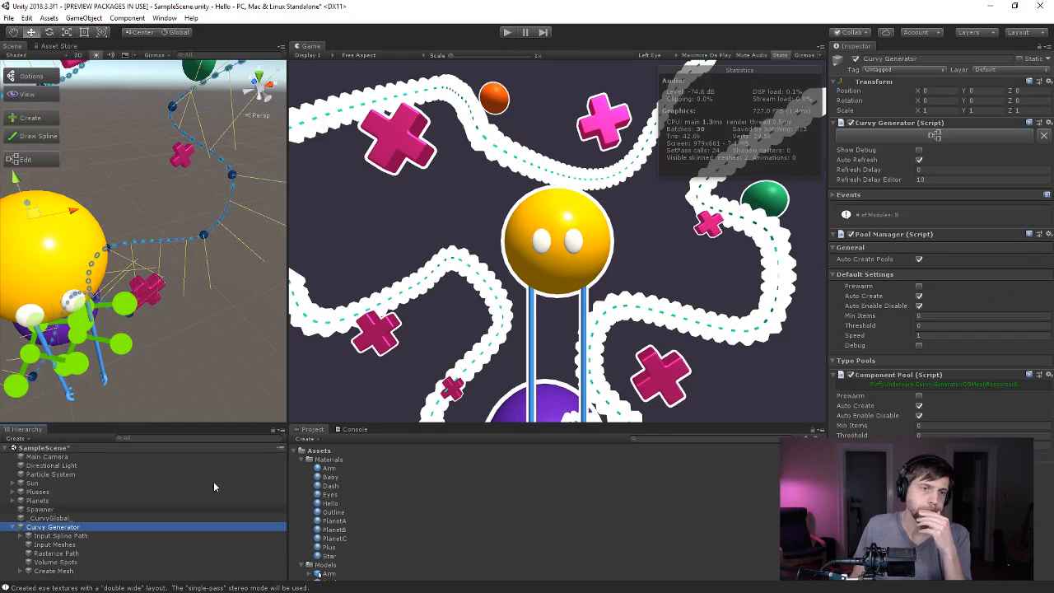
left_click(923, 141)
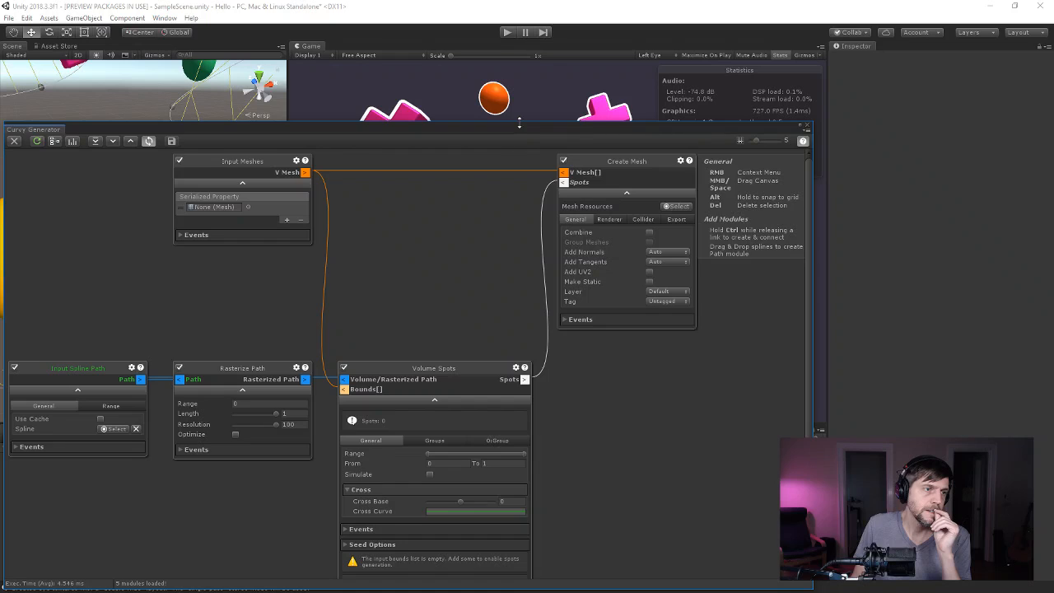
left_click_drag(519, 124, 604, 207)
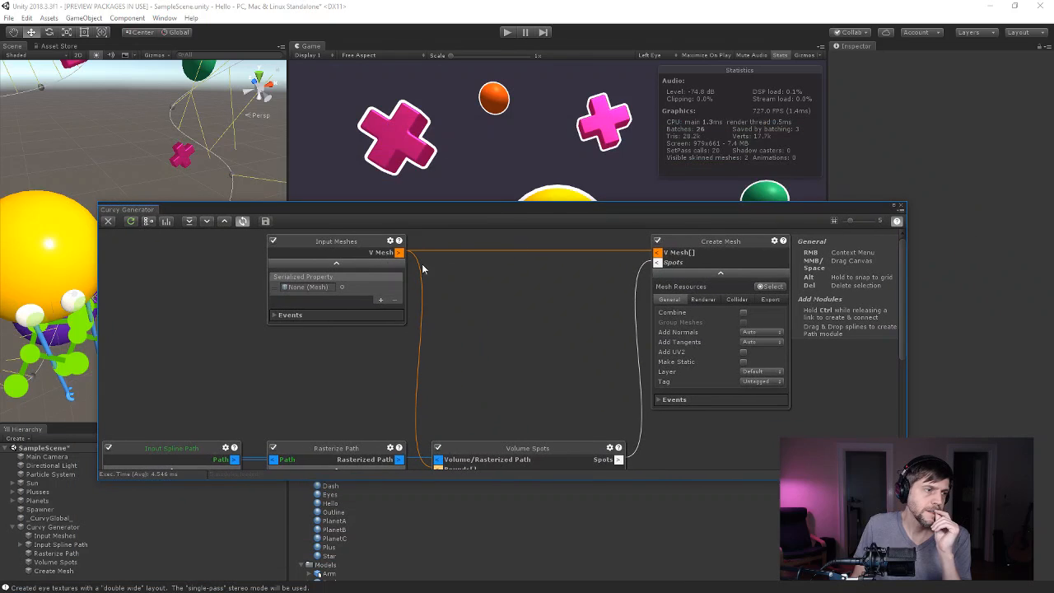
left_click(343, 288)
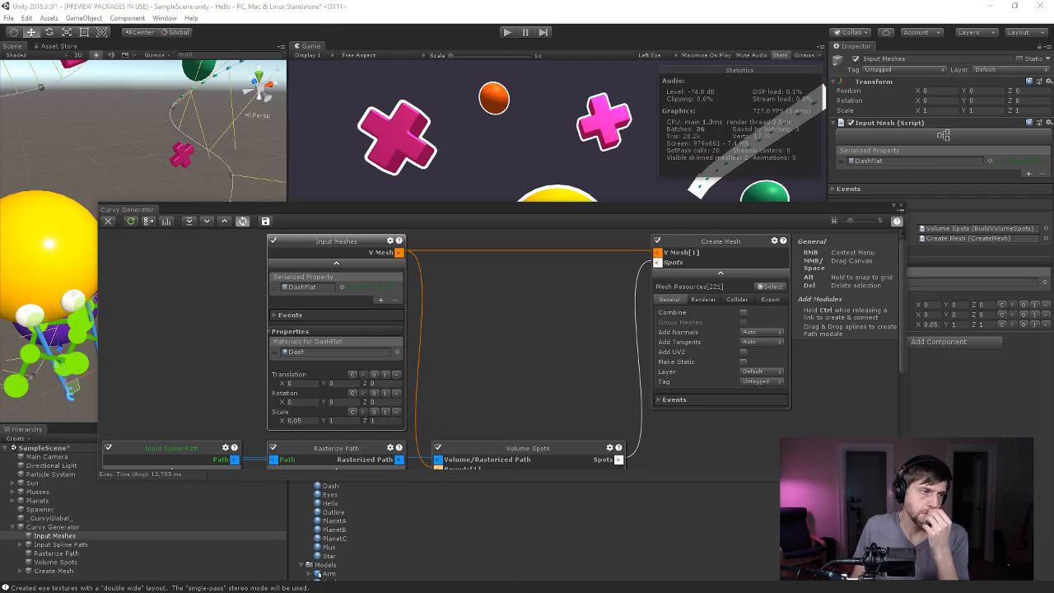
left_click_drag(645, 213, 692, 310)
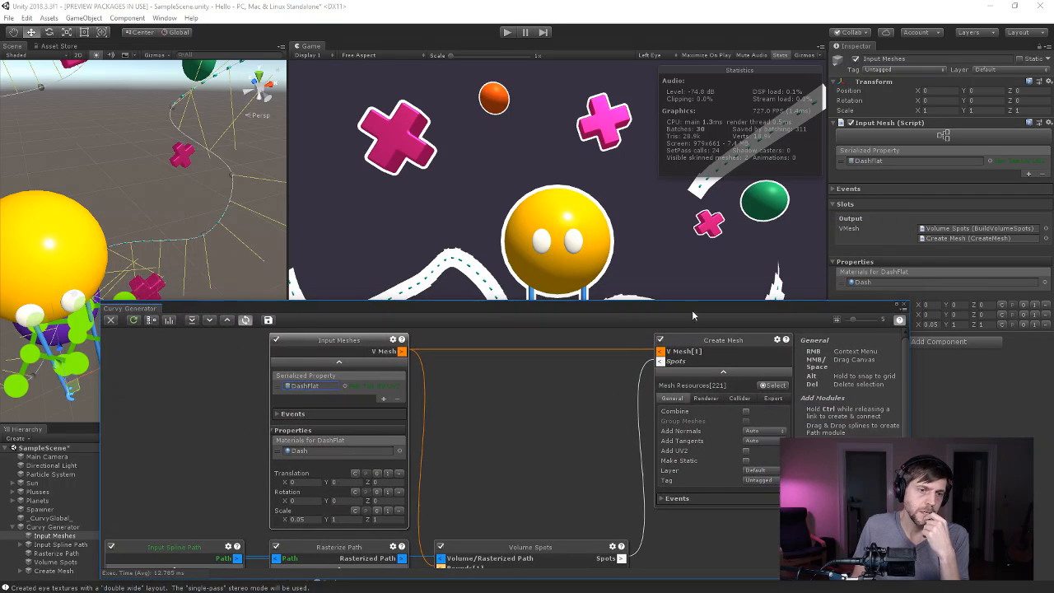
left_click(902, 305)
Set the Dash material's Outline Weight to 0.02.
left_click(387, 486)
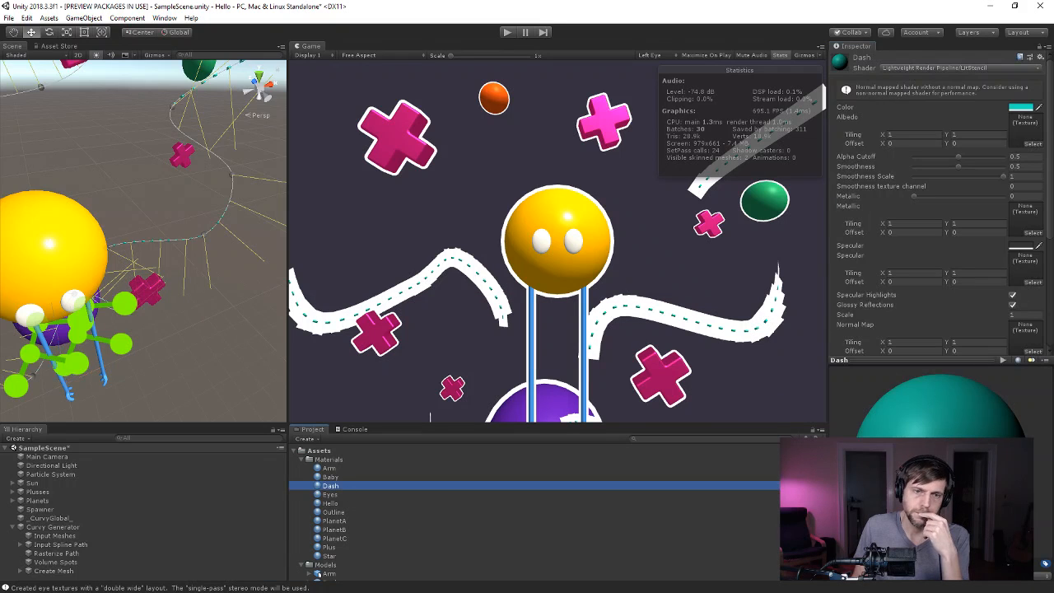
scroll(1049, 229, "down", 5)
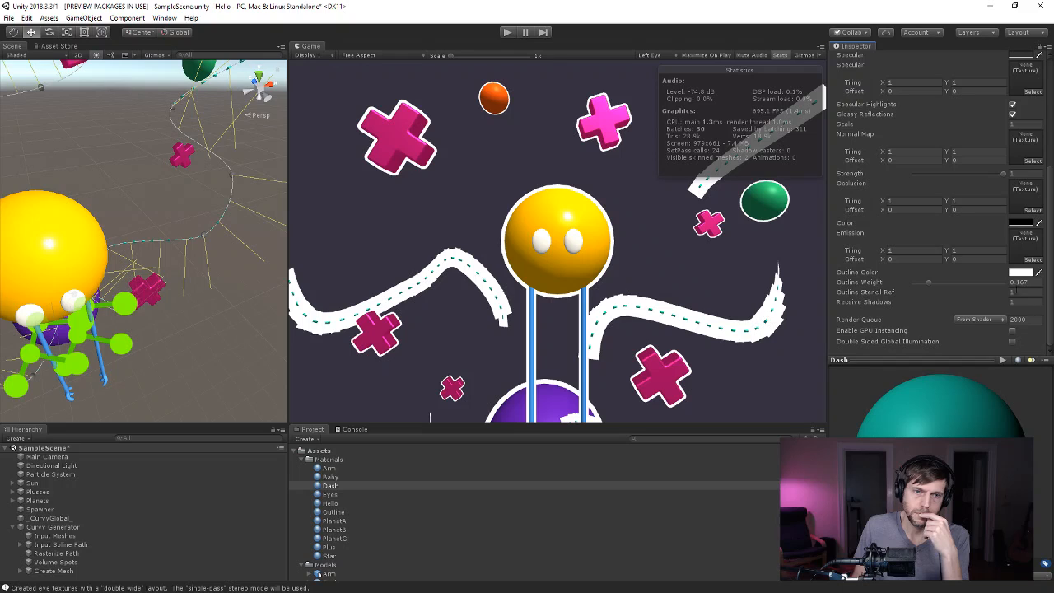
left_click(1033, 282)
type("0.02")
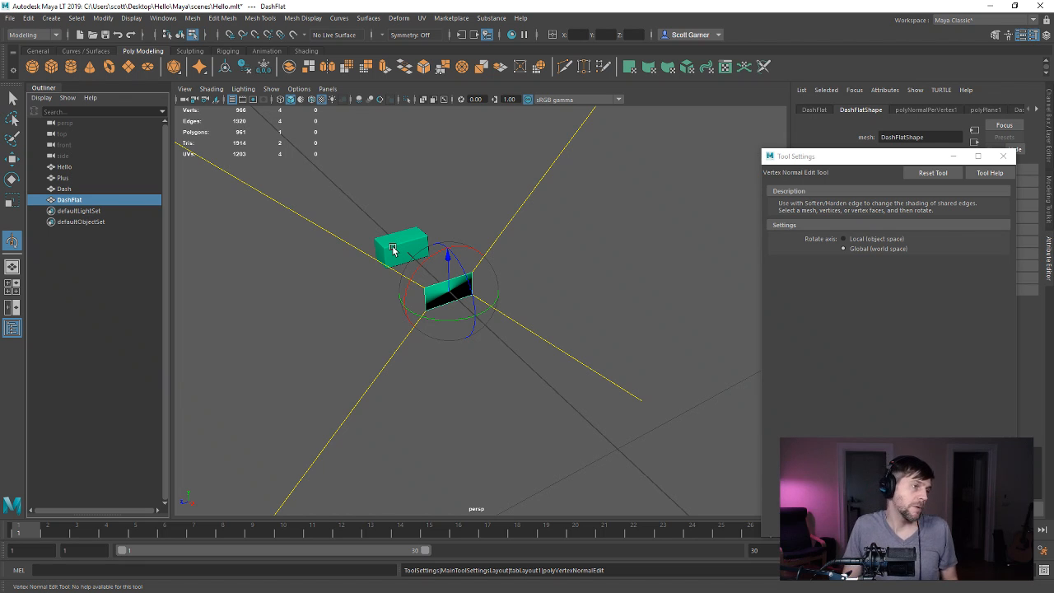
Switch to Maya LT and examine the Dash box's vertex normals alongside those of the DashFlat plane.
left_click(393, 248)
scroll(393, 248, "up", 4)
scroll(393, 248, "up", 3)
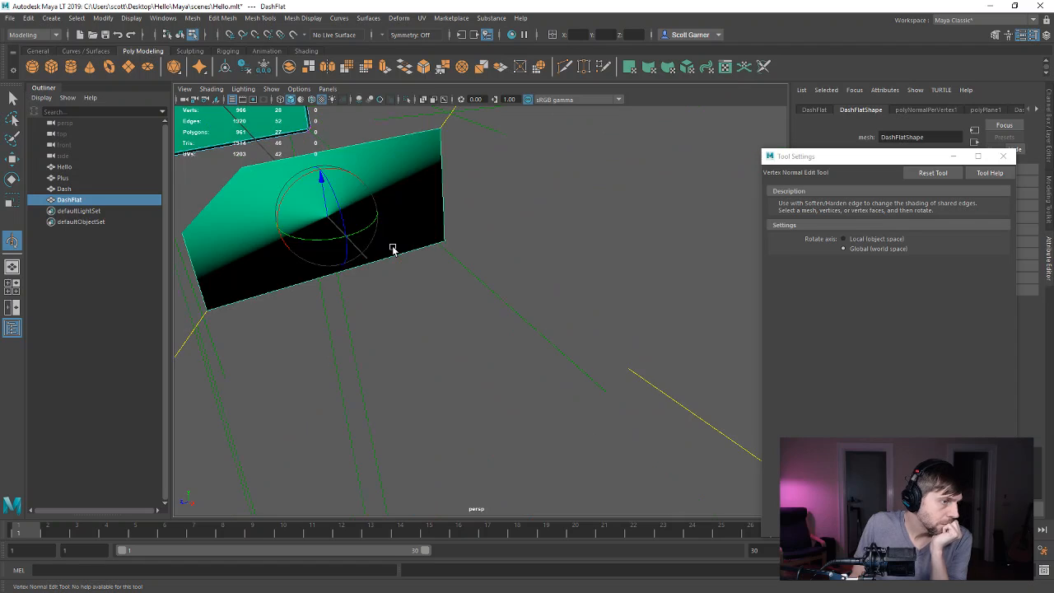
scroll(395, 245, "down", 5)
middle_click_drag(382, 219, 409, 254, "alt")
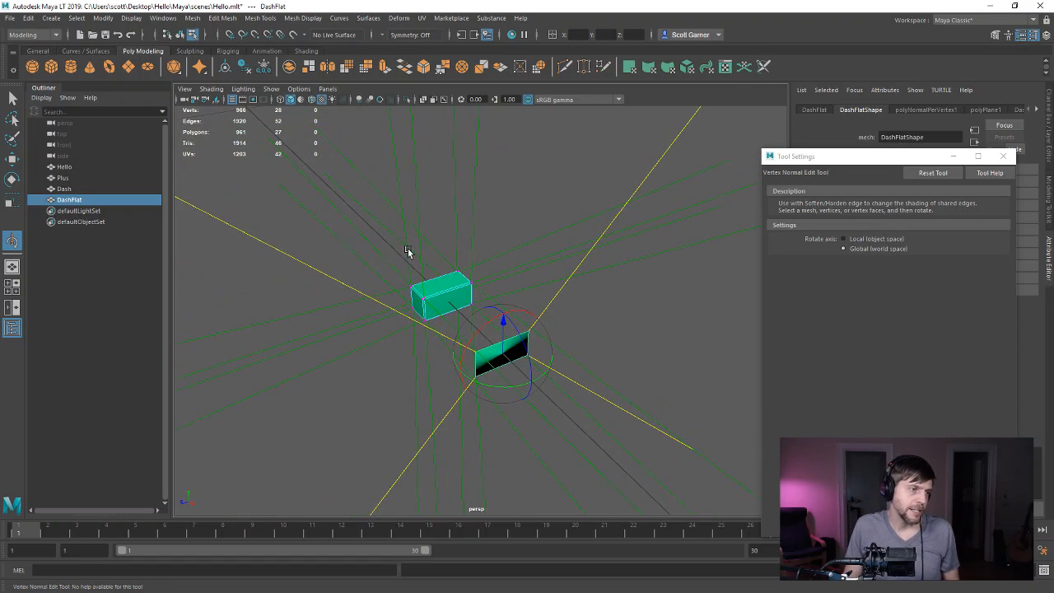
scroll(409, 253, "up", 4)
scroll(409, 253, "down", 3)
scroll(409, 254, "up", 3)
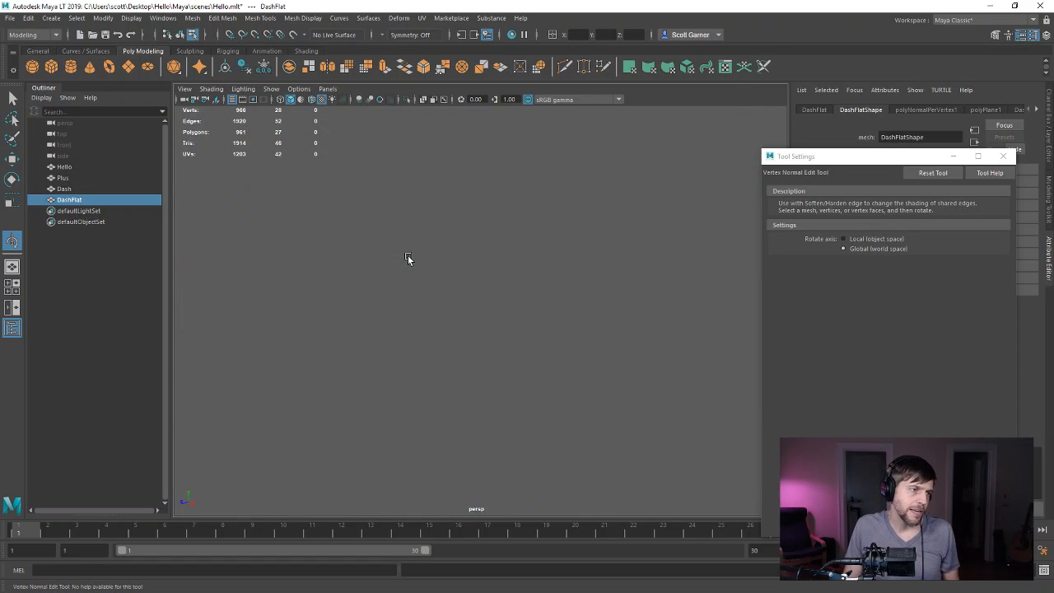
scroll(409, 255, "down", 3)
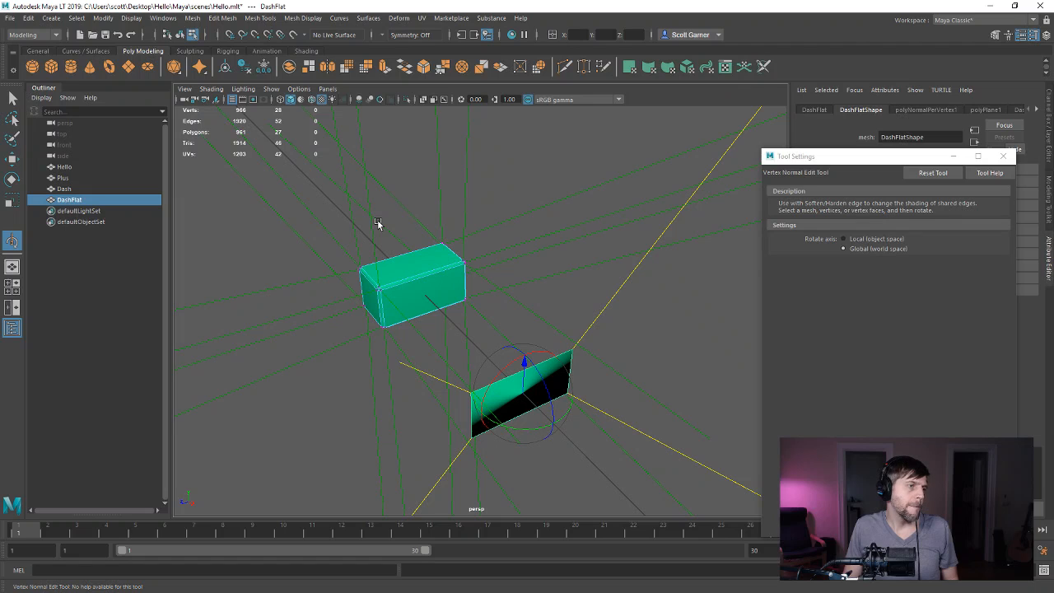
Delete the DashFlat plane and the Dash box from the scene.
key("Delete")
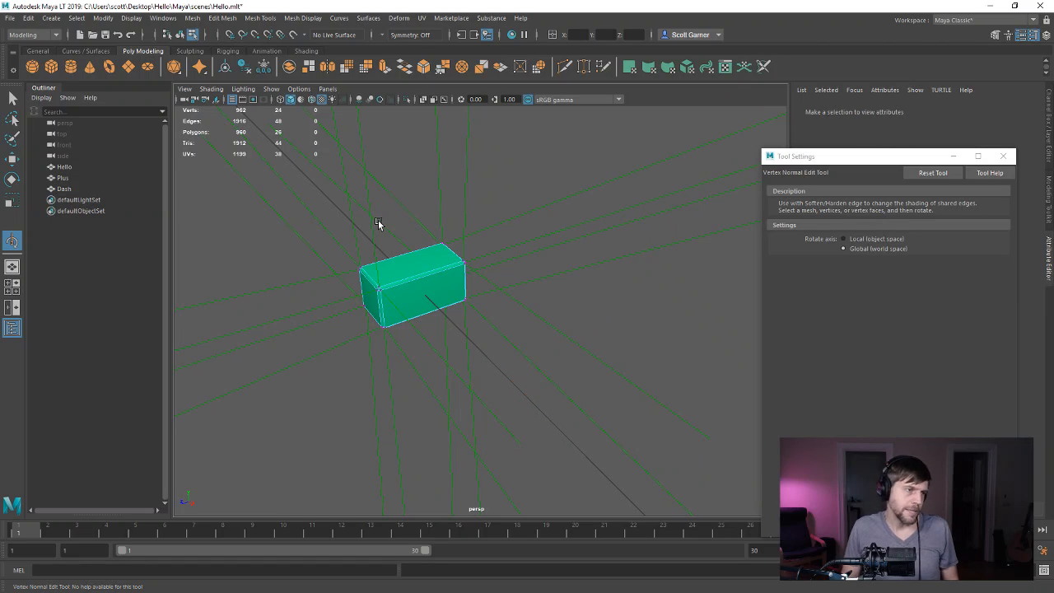
left_click(432, 284)
left_click(431, 282)
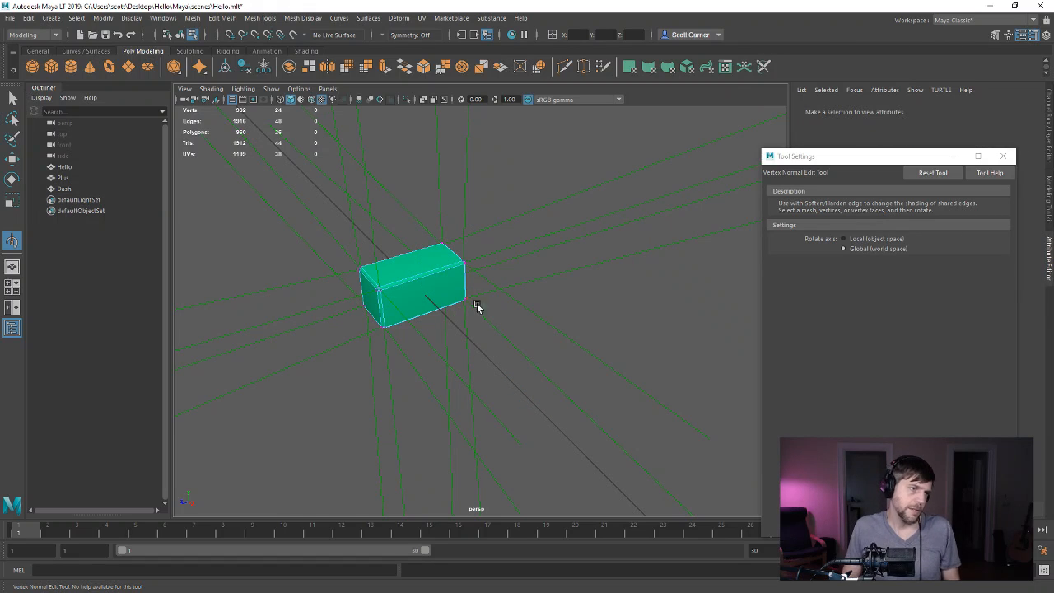
left_click_drag(489, 361, 380, 266)
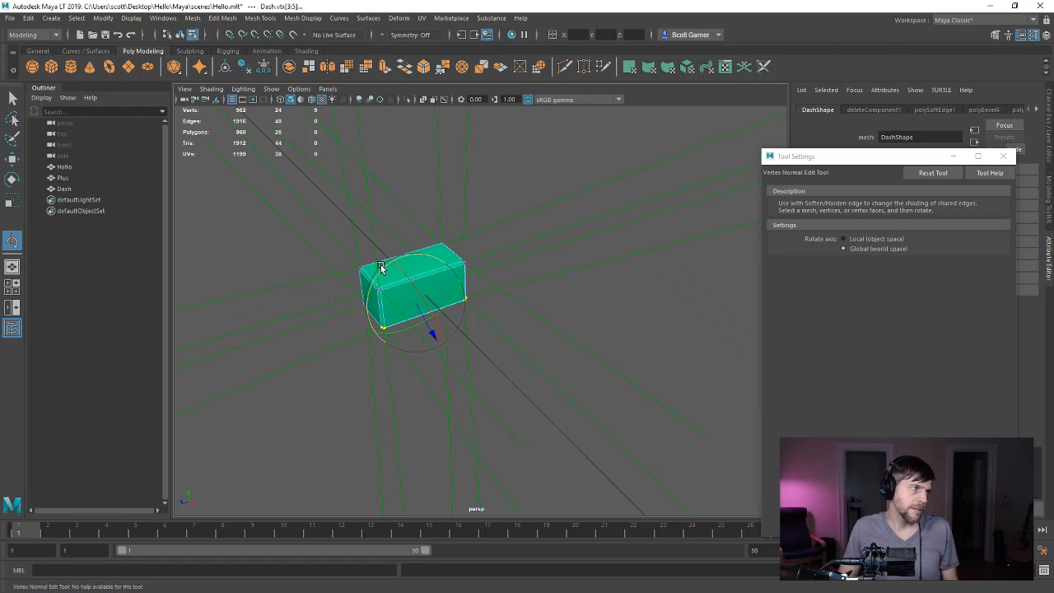
left_click(68, 179)
left_click(64, 188)
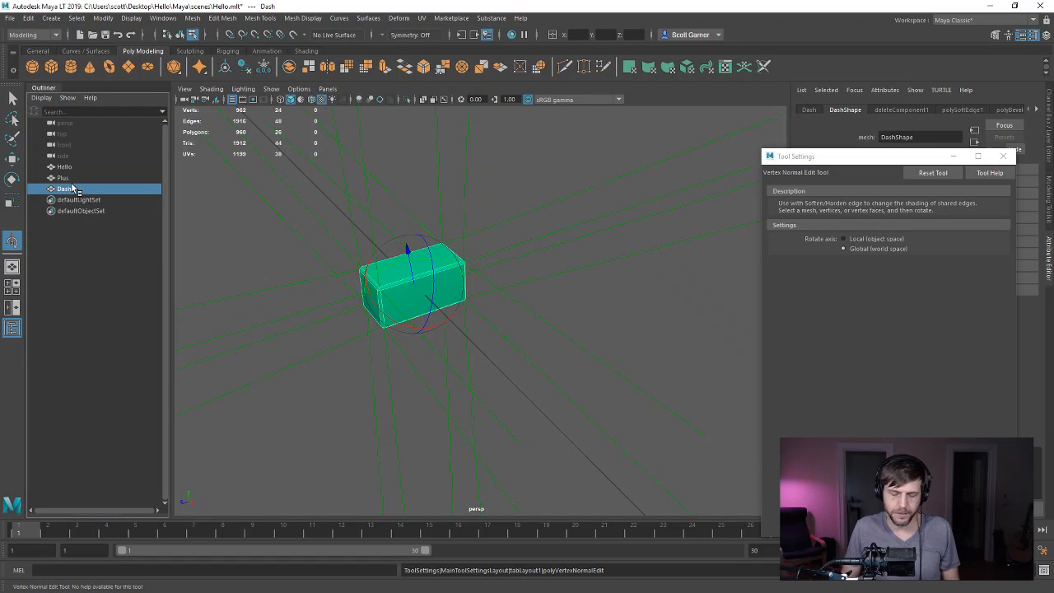
key("Delete")
Create a new polygon cube and close the Tool Settings window.
left_click(51, 67)
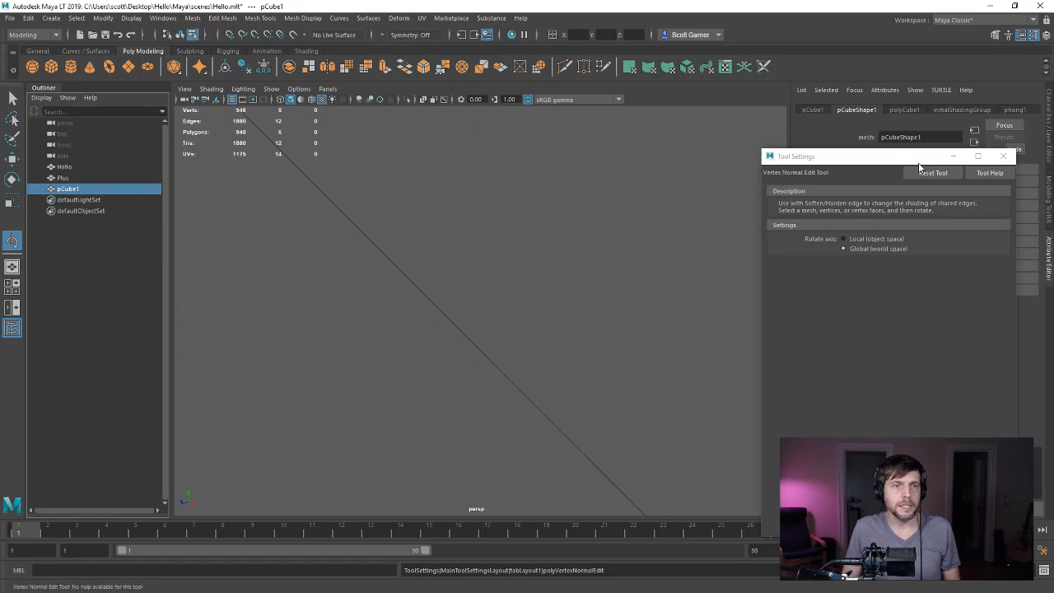
left_click_drag(914, 158, 660, 169)
left_click(751, 167)
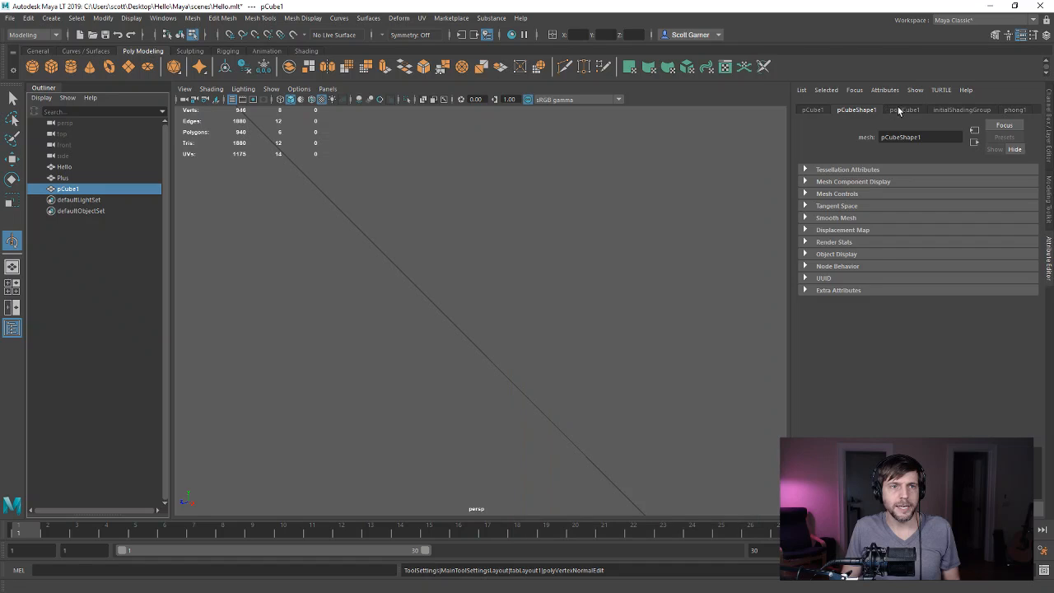
Set the new cube's width to 0.01, height to 0.025 and depth to 0.05.
left_click(897, 110)
double_click(893, 181)
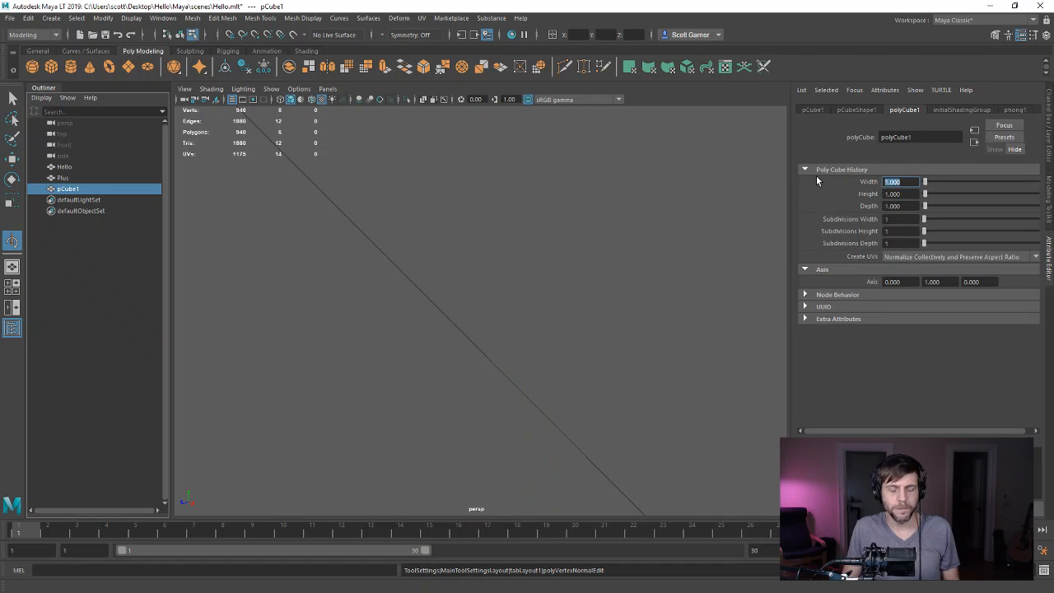
type(".025")
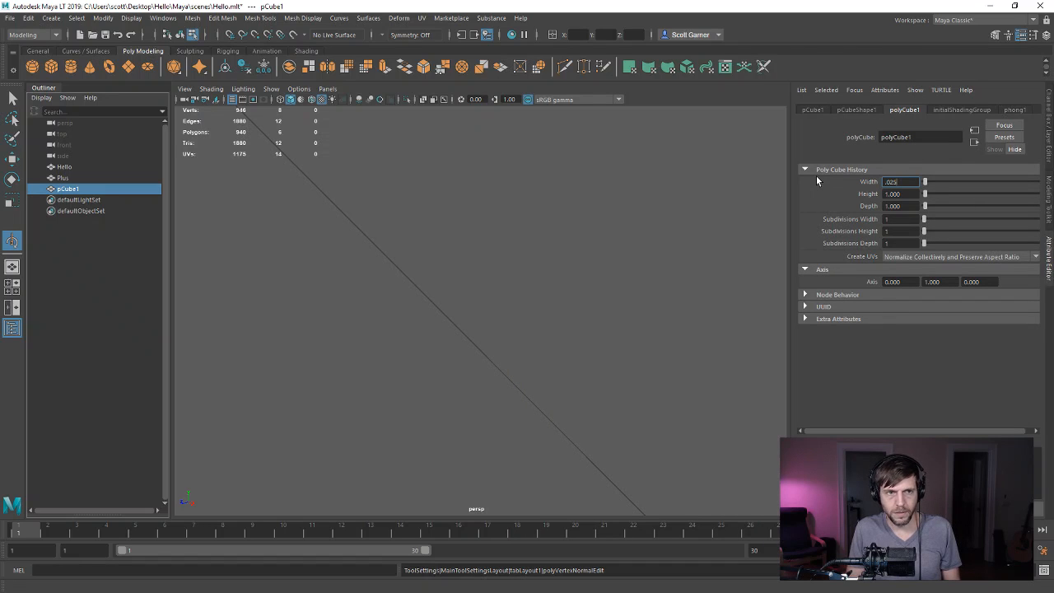
key("Tab")
type(".05")
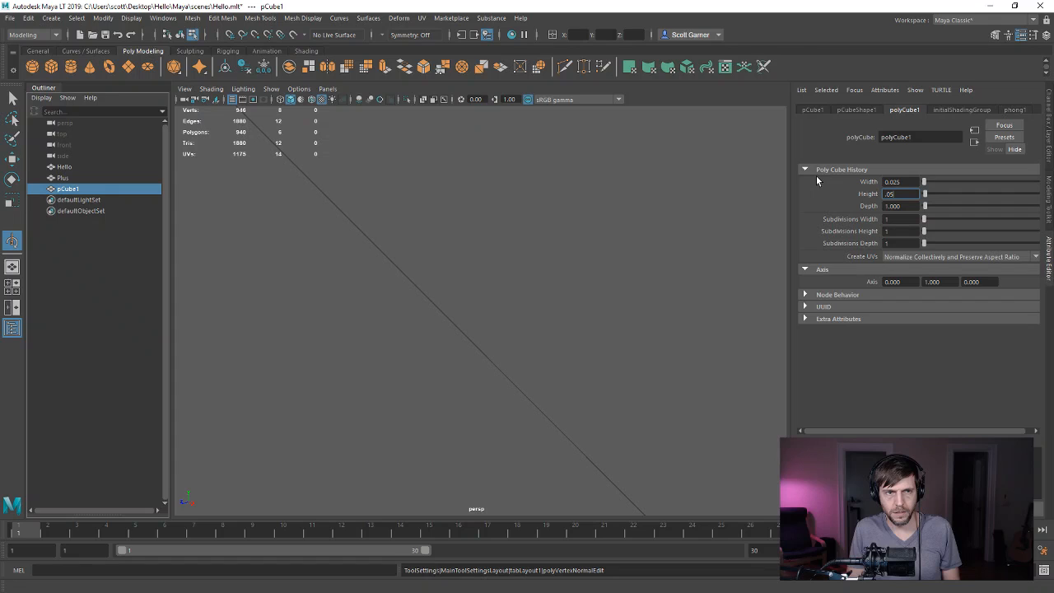
key("shift+Tab")
type(".01")
key("Tab")
type(".")
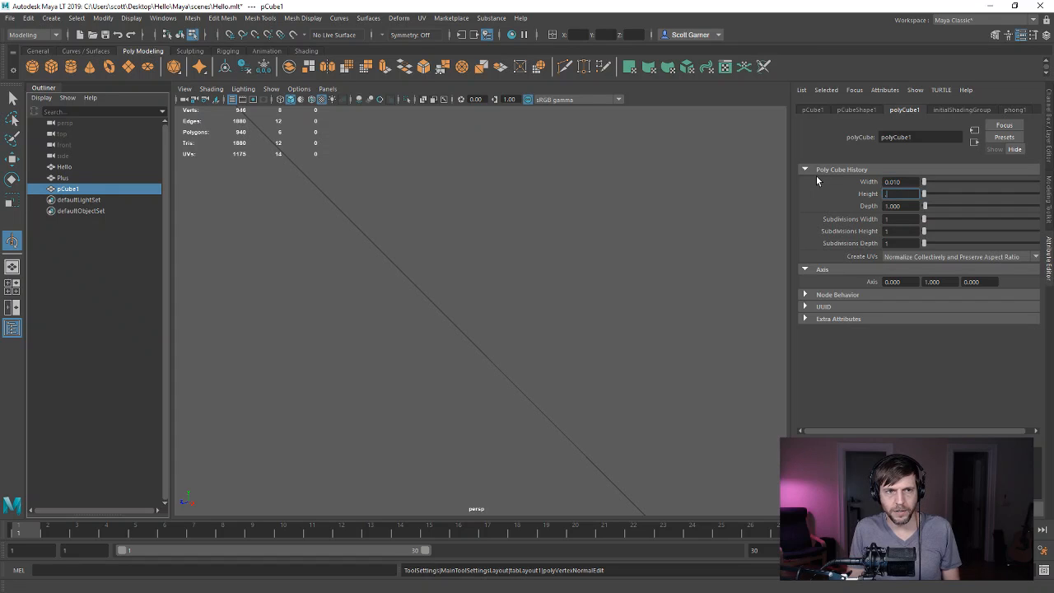
type("025")
key("Tab")
type(".04")
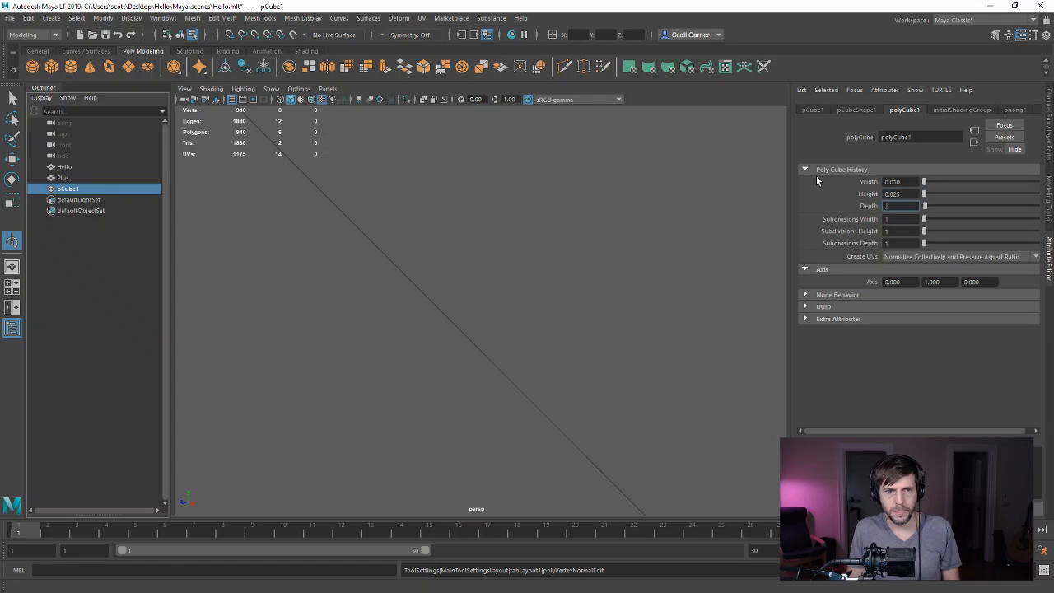
key("BackSpace")
type("5")
key("Return")
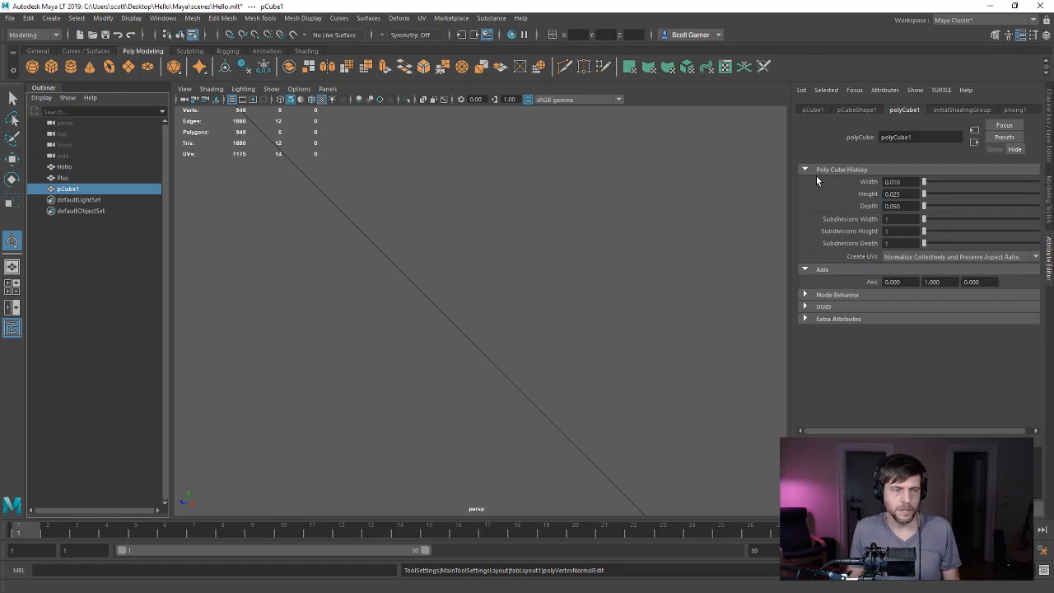
Frame the new cube in the perspective view and examine its proportions.
key("f")
key("w")
left_click_drag(499, 335, 376, 226)
key("f")
scroll(442, 291, "up", 4)
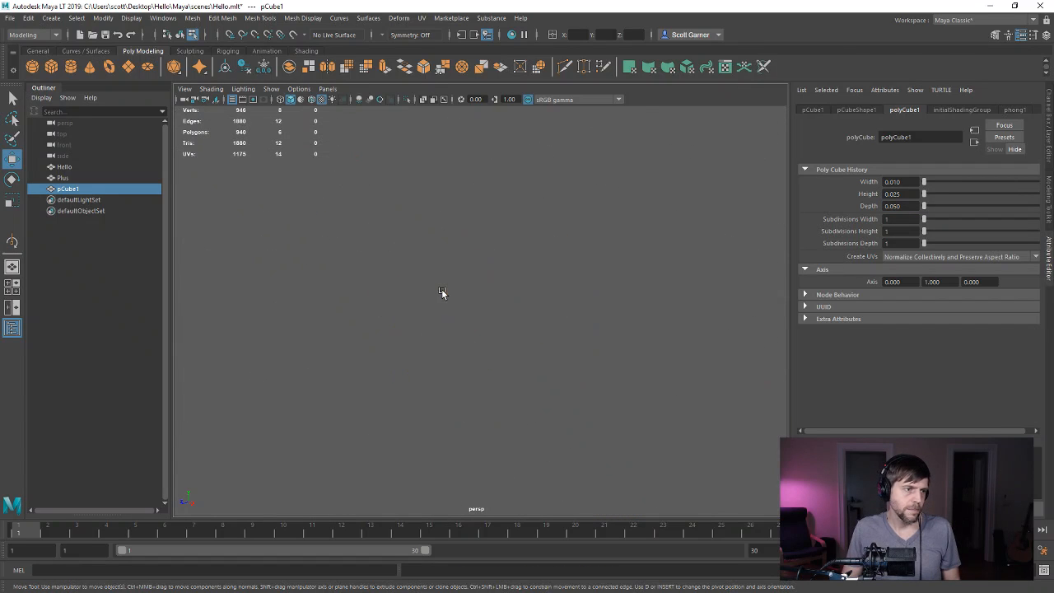
scroll(443, 291, "down", 2)
scroll(443, 291, "up", 1)
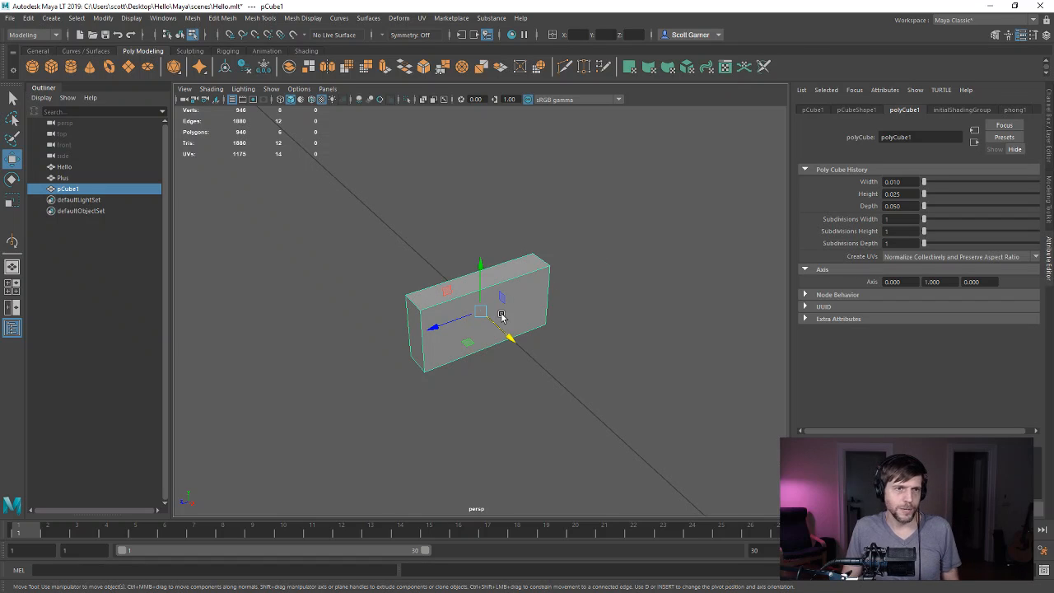
mouse_move(501, 316)
left_mouse_down("alt")
mouse_move(525, 300)
mouse_move(494, 326)
mouse_move(508, 312)
left_mouse_up("alt")
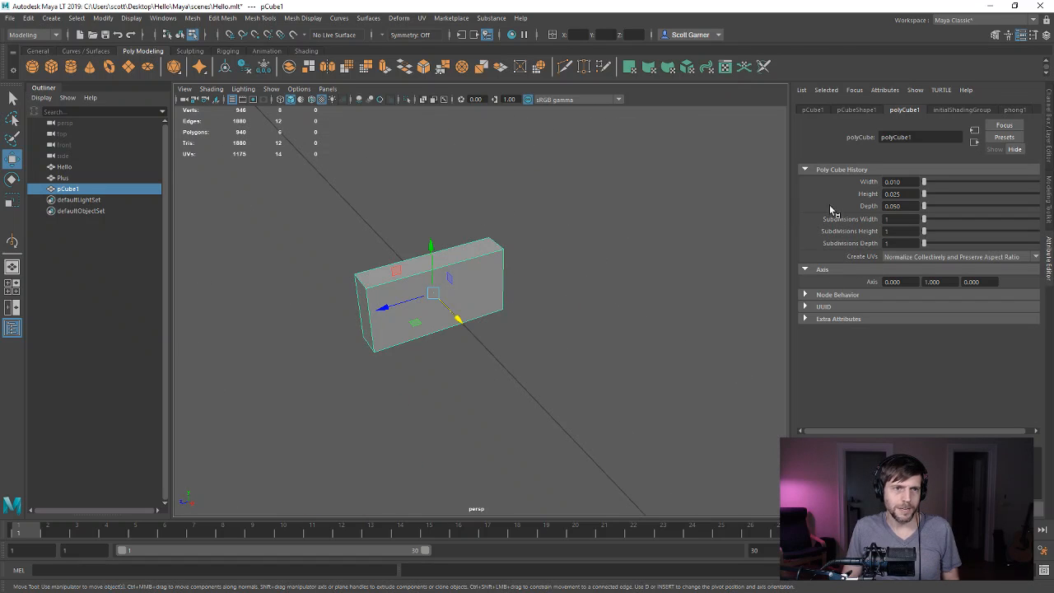
Try a width of 0.015 for the cube and undo the change.
left_click_drag(894, 182, 919, 186)
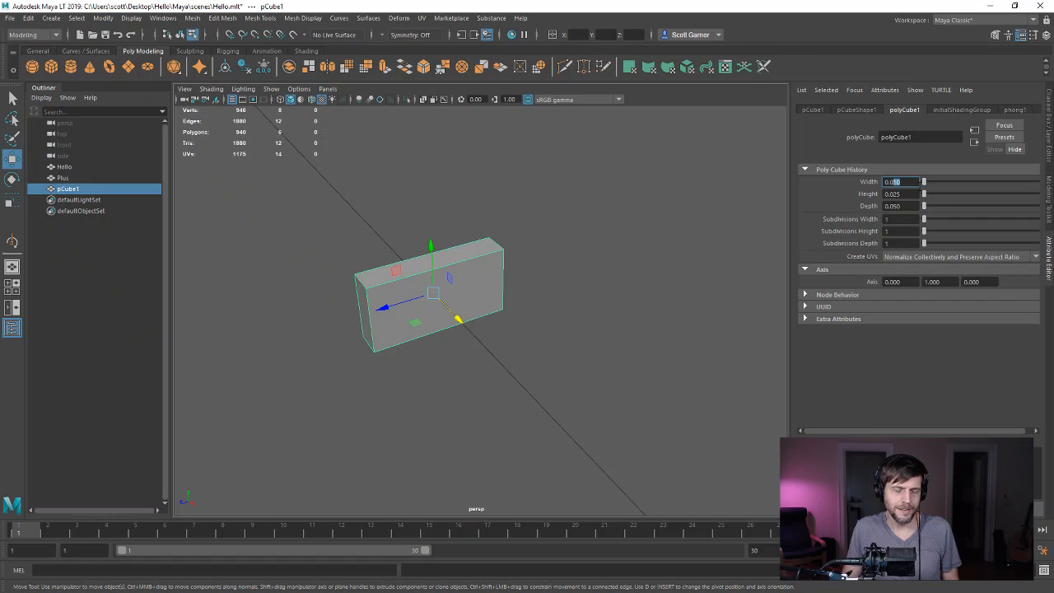
type("5")
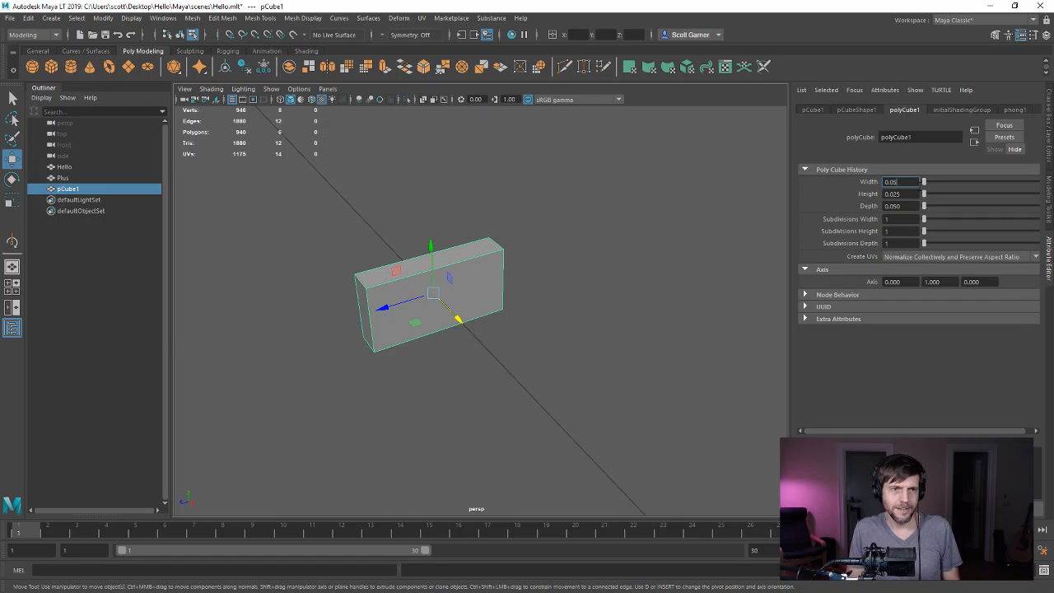
key("Escape")
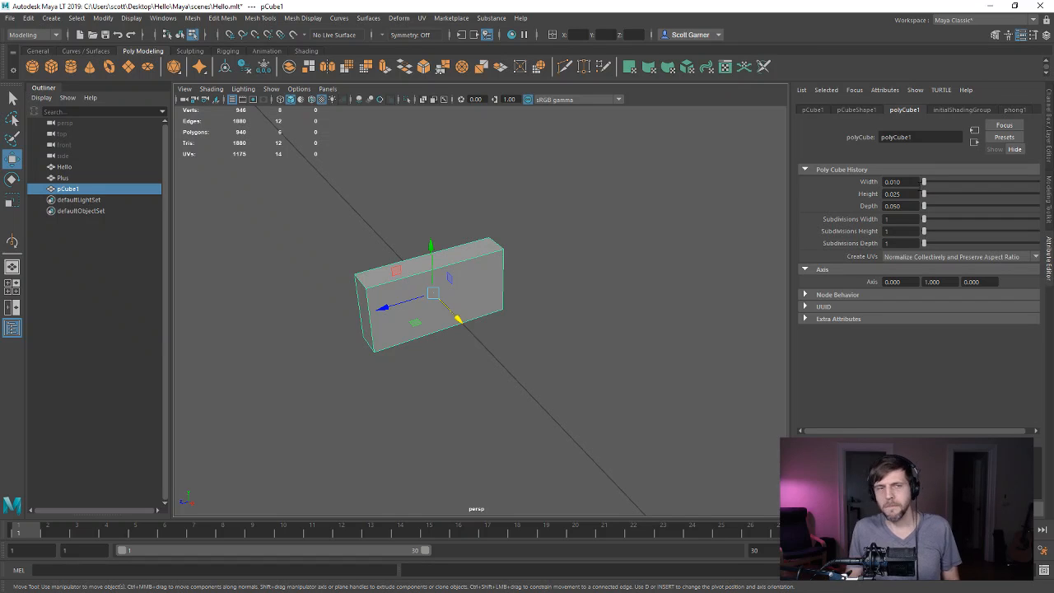
left_click_drag(894, 183, 923, 183)
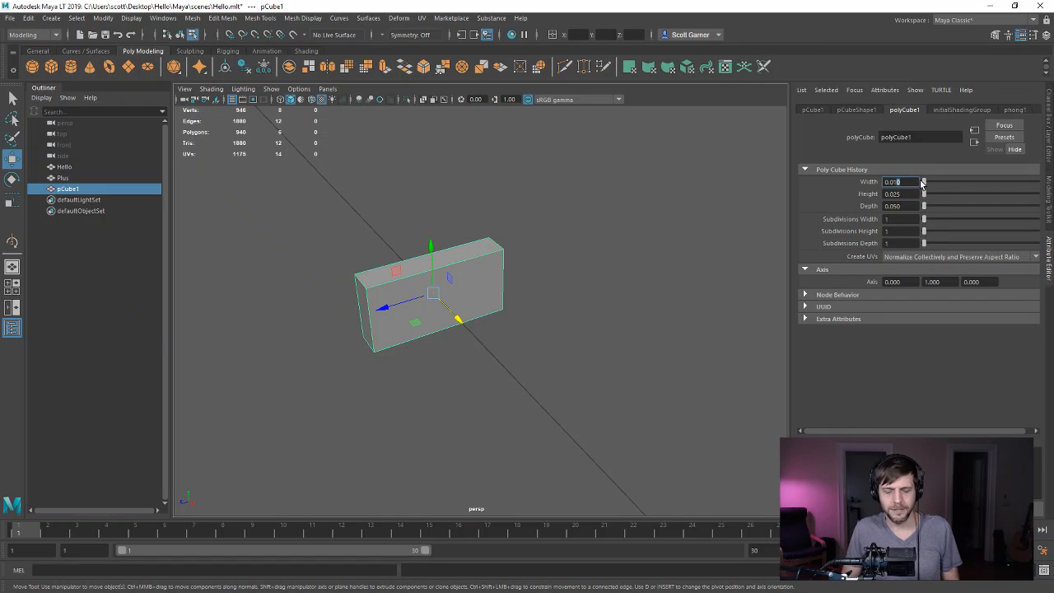
type("15")
key("Return")
key("ctrl+z")
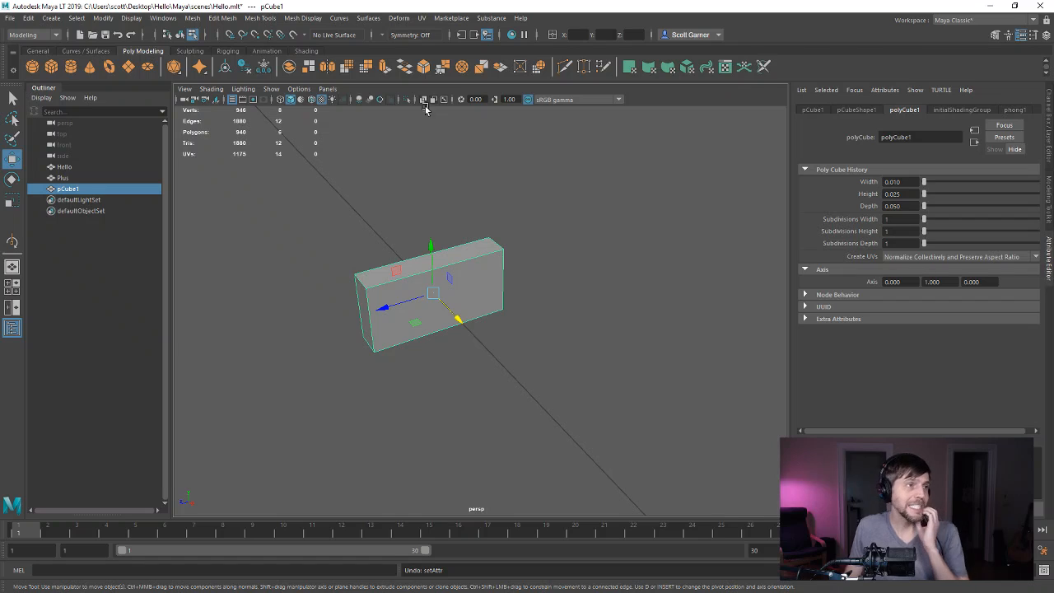
Bevel the cube with 2 segments and soften its edges.
left_click(423, 67)
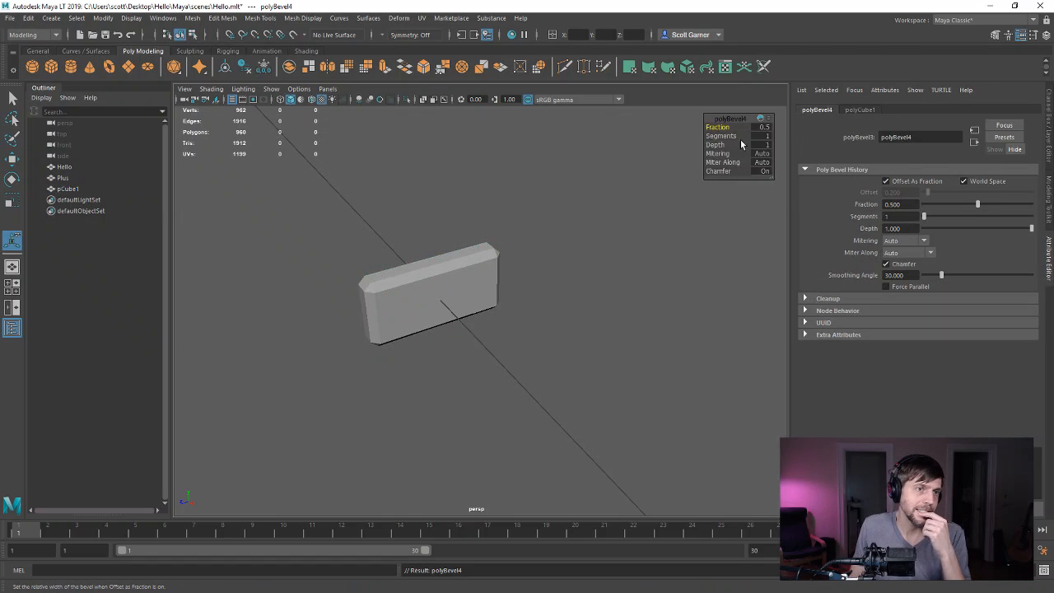
left_click_drag(729, 135, 737, 137)
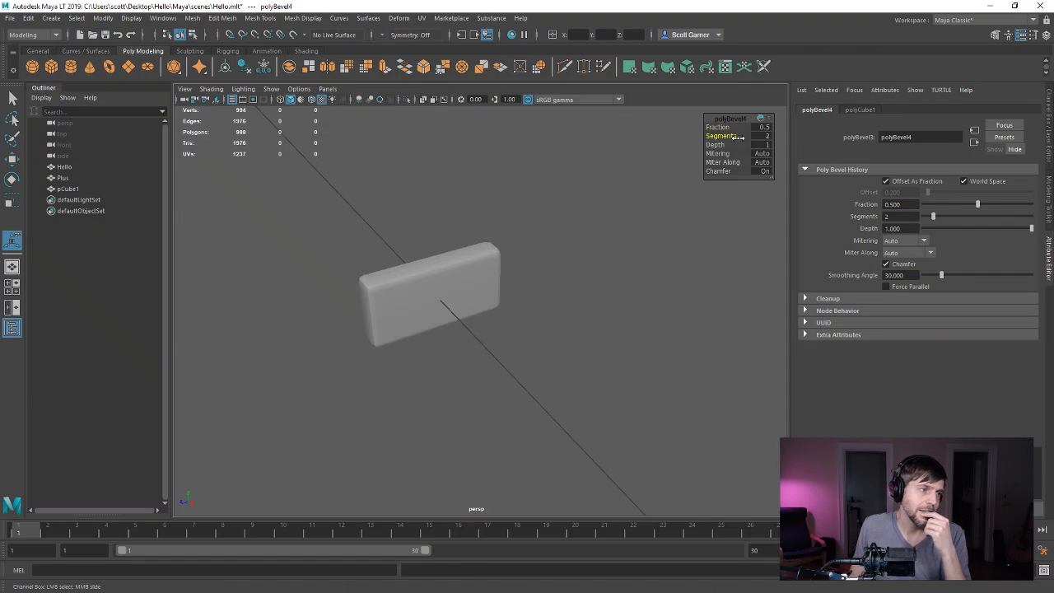
left_click_drag(484, 222, 549, 271)
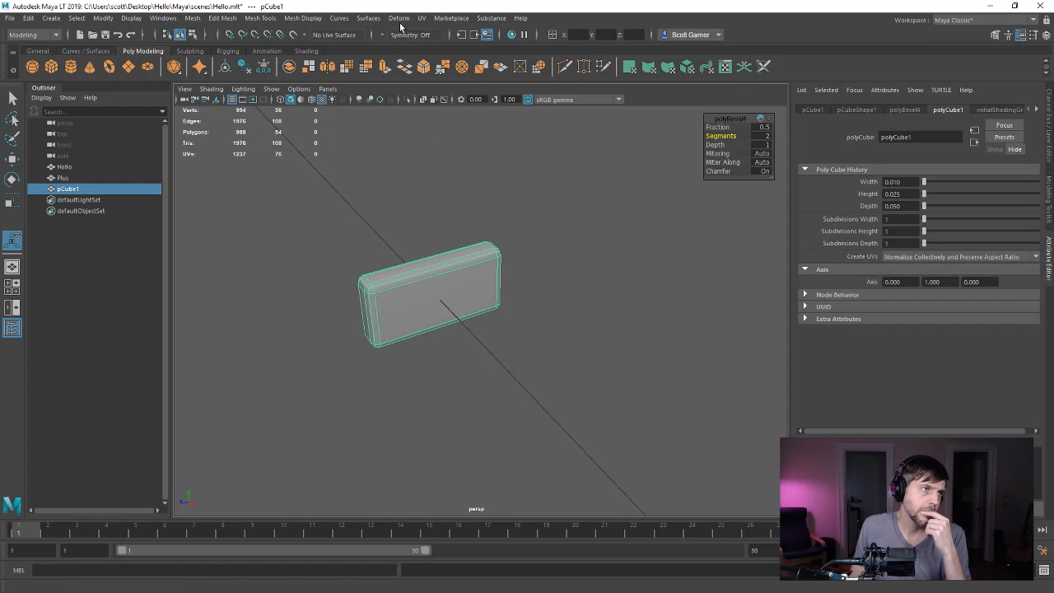
left_click(337, 18)
mouse_move(406, 20)
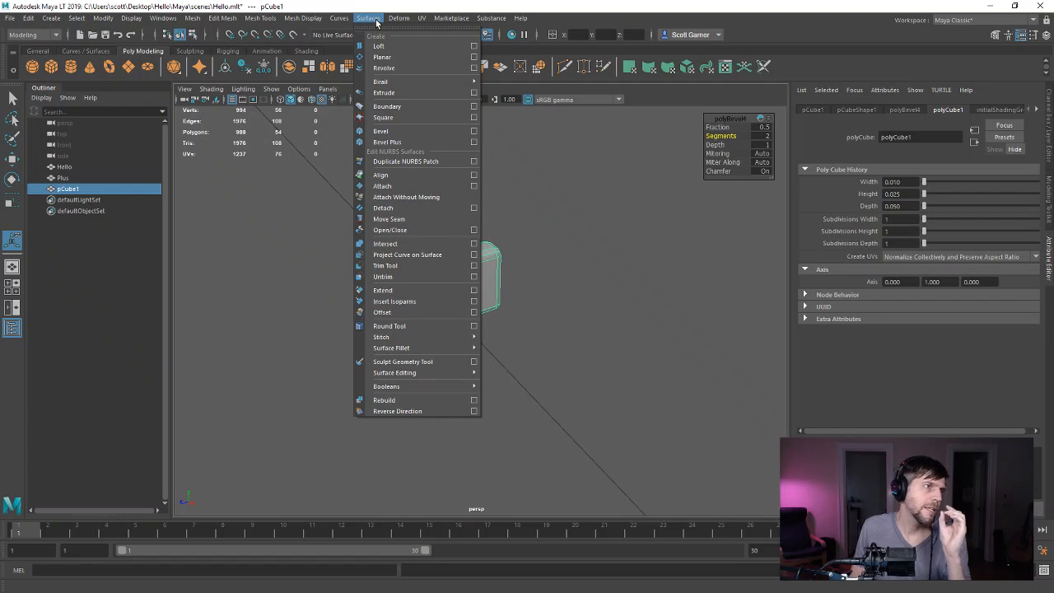
mouse_move(293, 20)
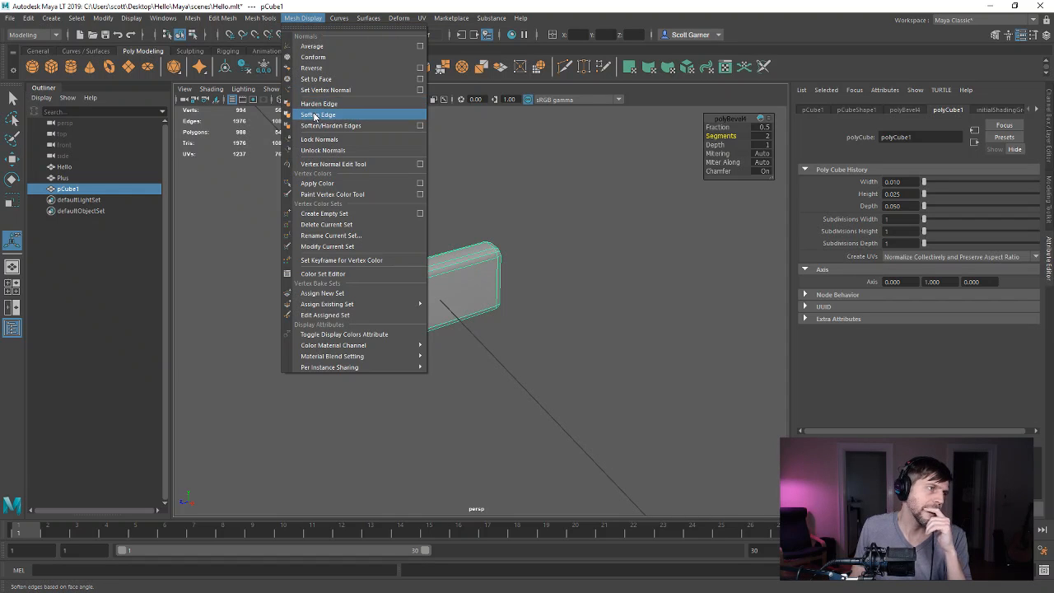
left_click(313, 105)
left_click(532, 230)
left_click(400, 287)
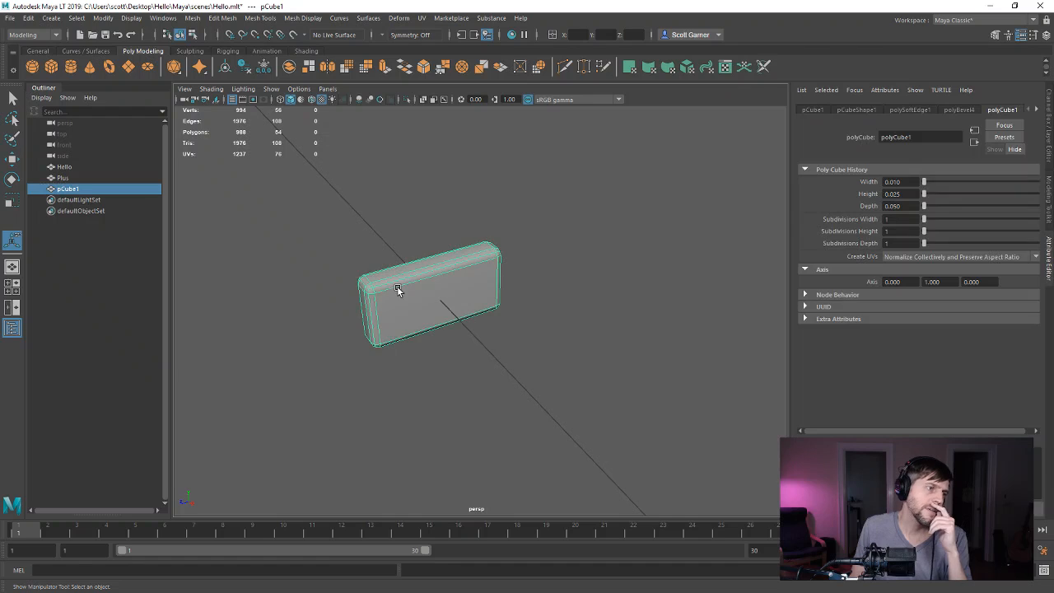
Assign the existing DashMaterial to the beveled cube and rename the object Dash.
right_click(399, 280)
mouse_move(435, 569)
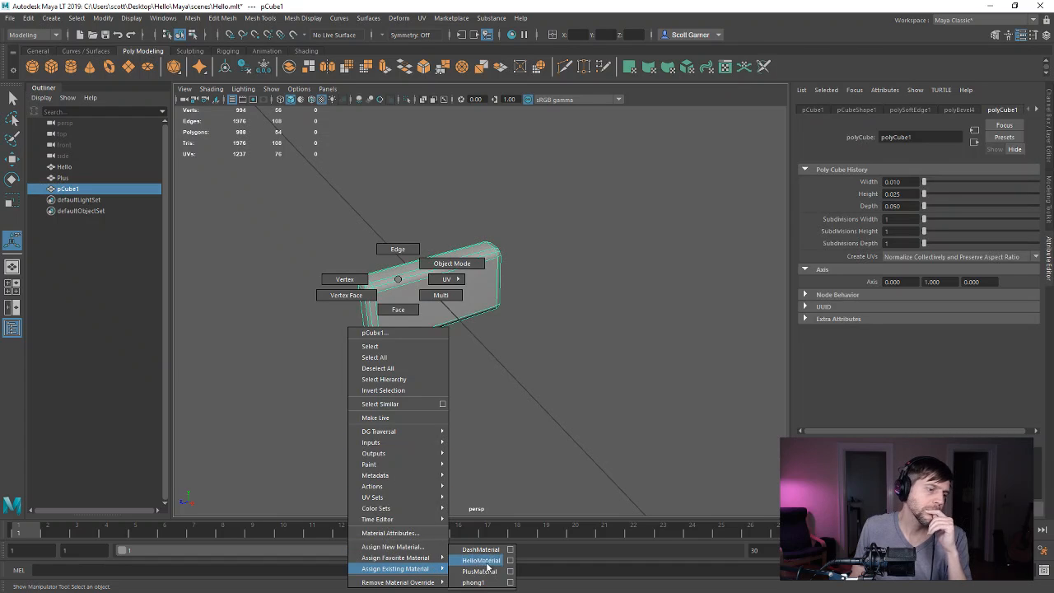
left_click(481, 549)
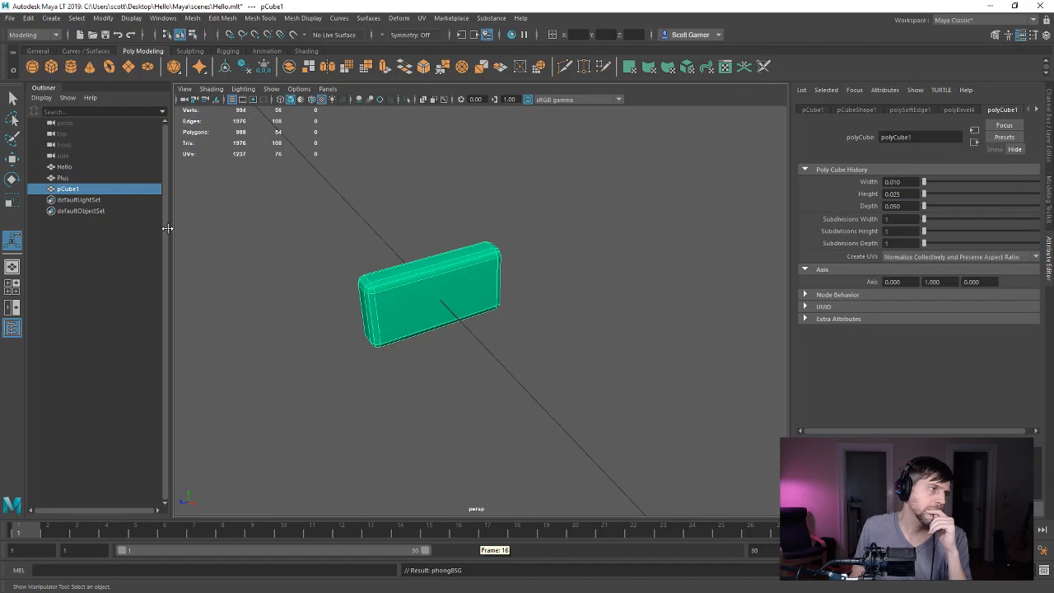
double_click(67, 188)
type("Dash")
key("Return")
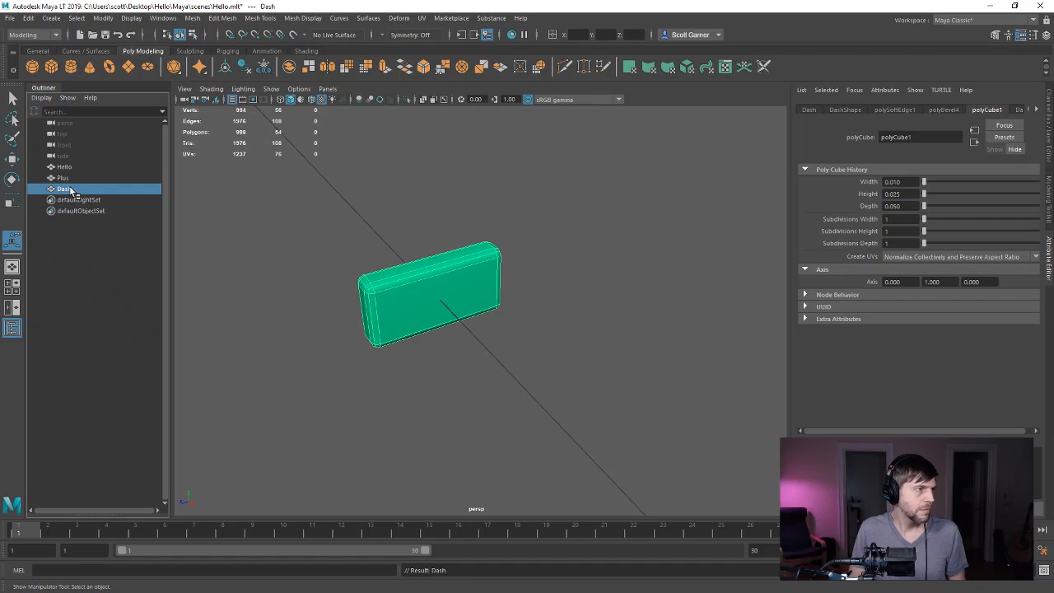
Send the Dash mesh to the Unity project as Dash.fbx in Assets/Models.
right_click(72, 190)
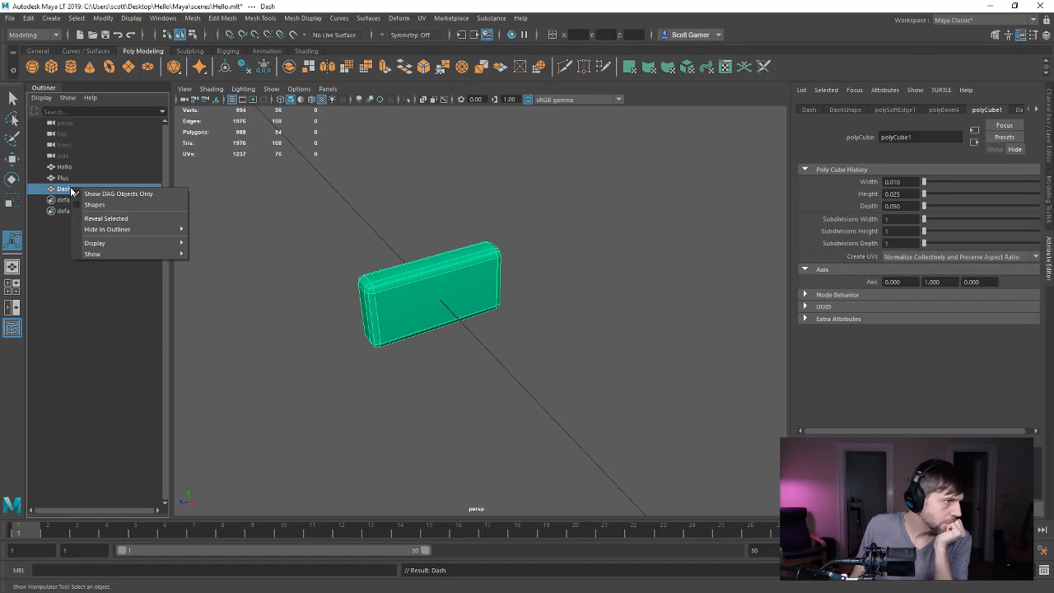
left_click(71, 191)
left_click(23, 17)
mouse_move(12, 19)
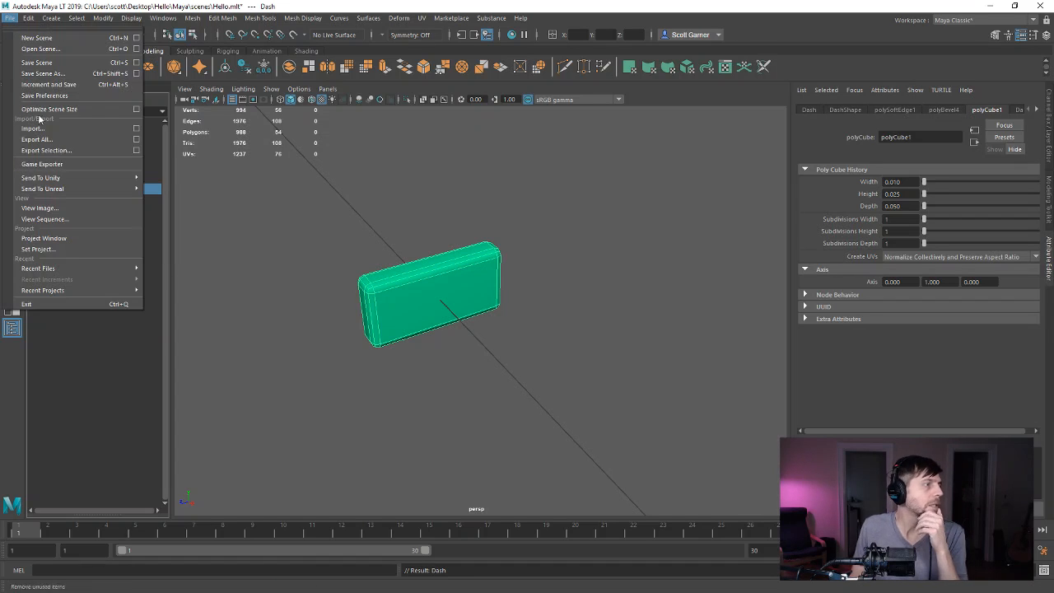
mouse_move(66, 178)
left_click(164, 190)
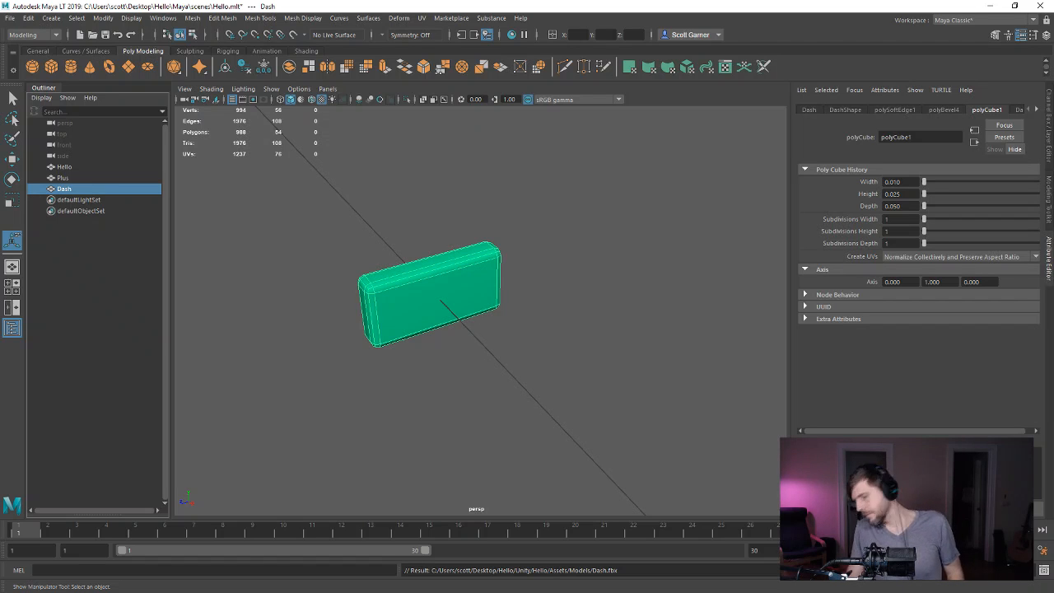
In Unity, assign the Dash mesh to the Curvy Generator's Input Meshes module and set its X scale to 1.
key("alt+Tab")
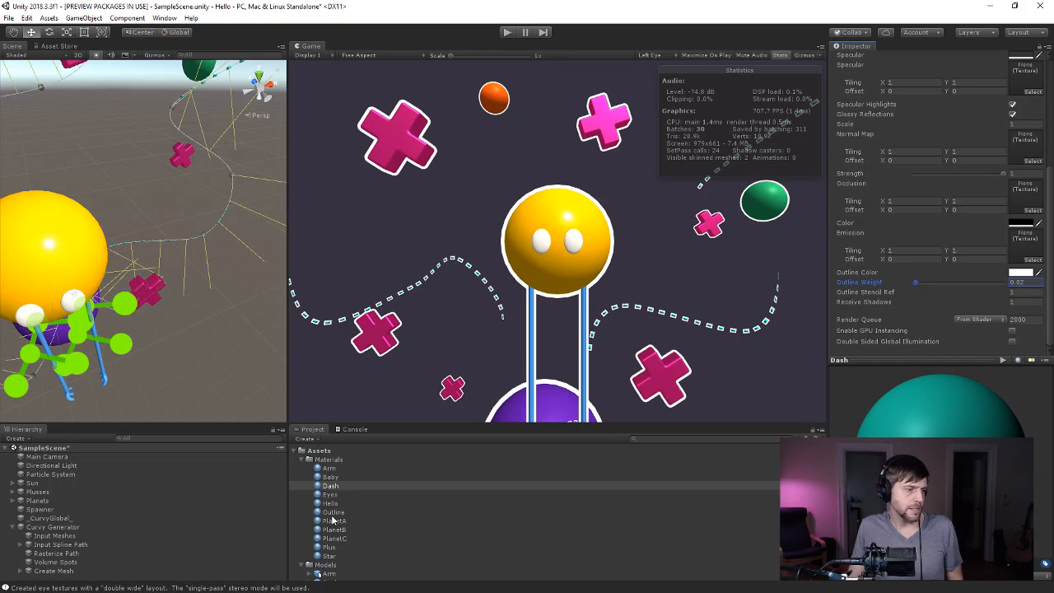
left_click(72, 526)
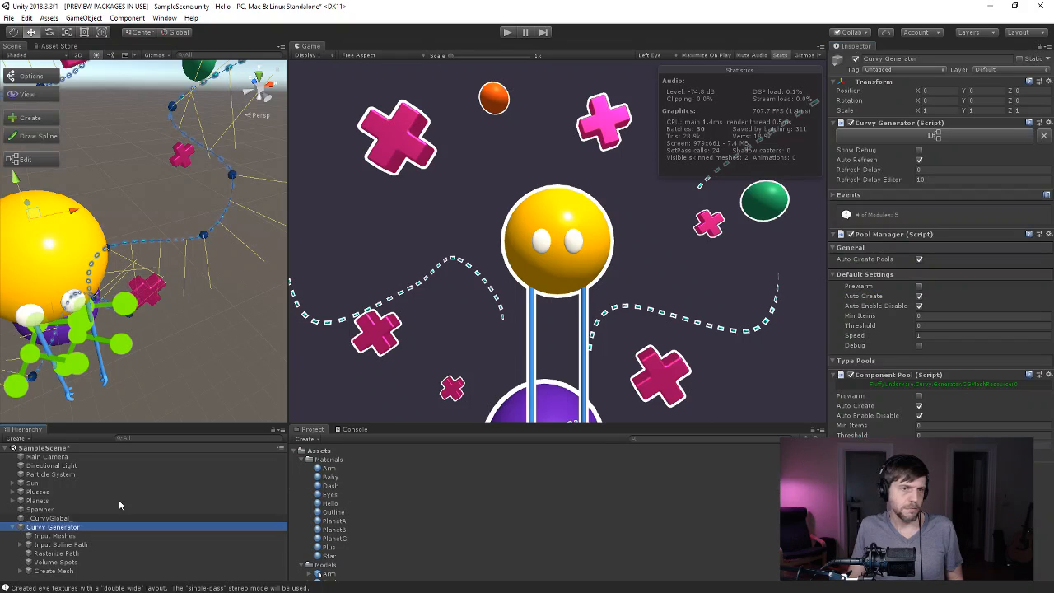
left_click(903, 136)
left_click(345, 383)
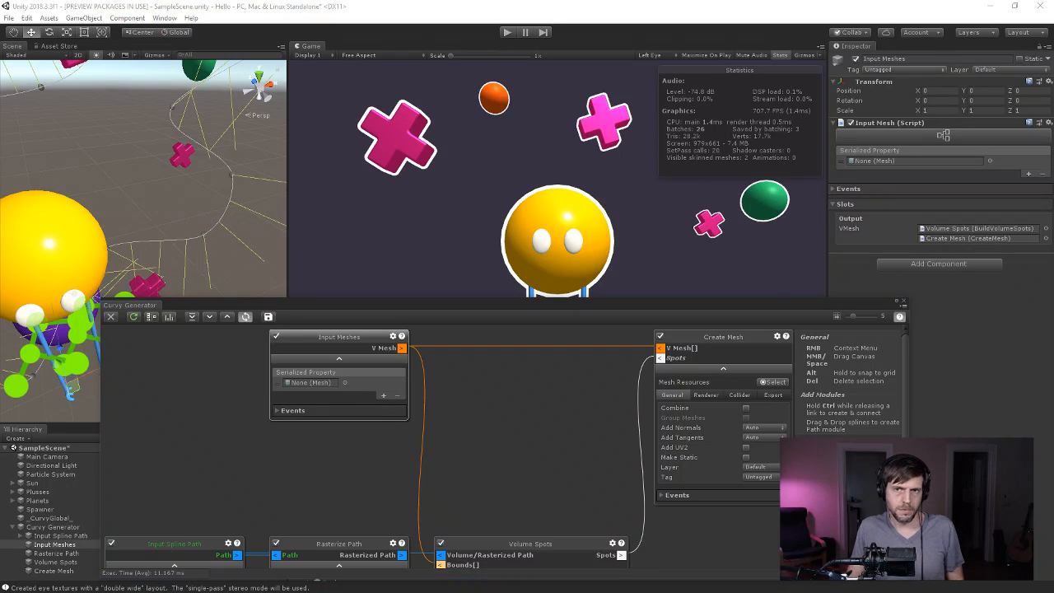
left_click(903, 302)
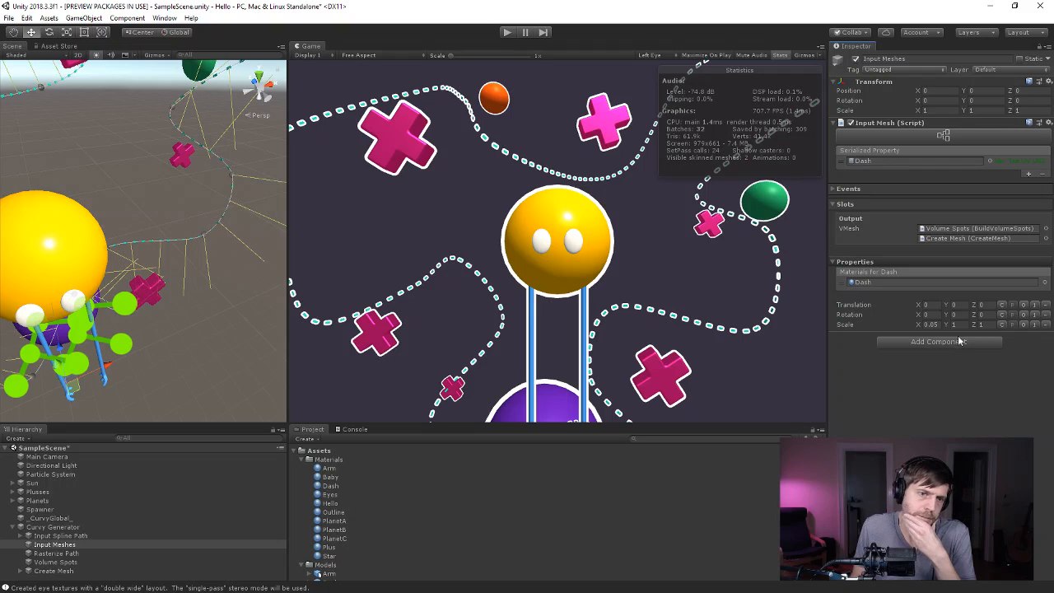
left_click(930, 325)
type("1")
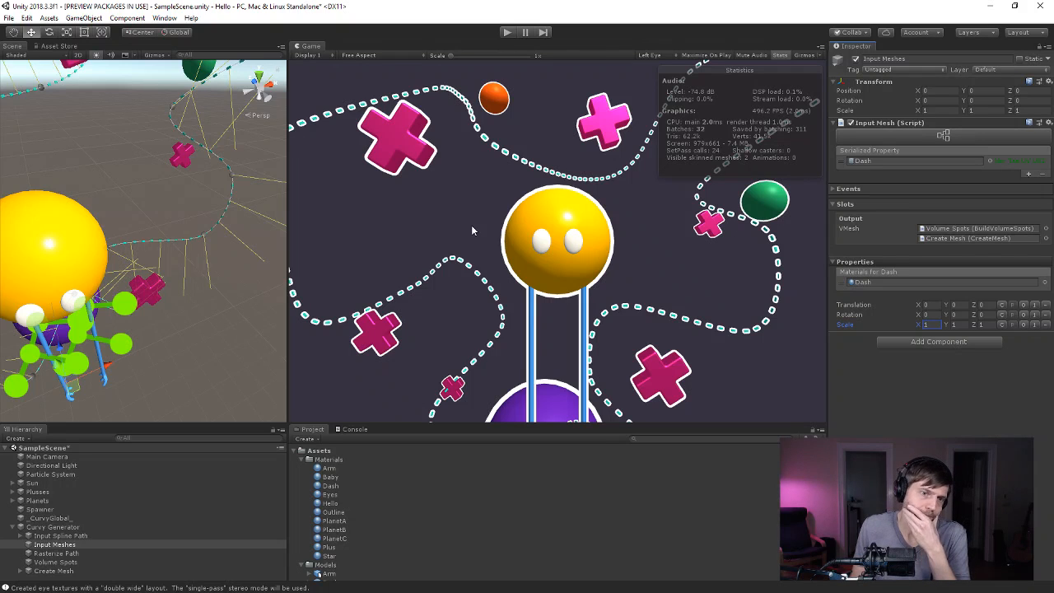
Examine the Curvy Generator's node graph and locate the assigned Dash mesh among the project assets.
left_click(906, 137)
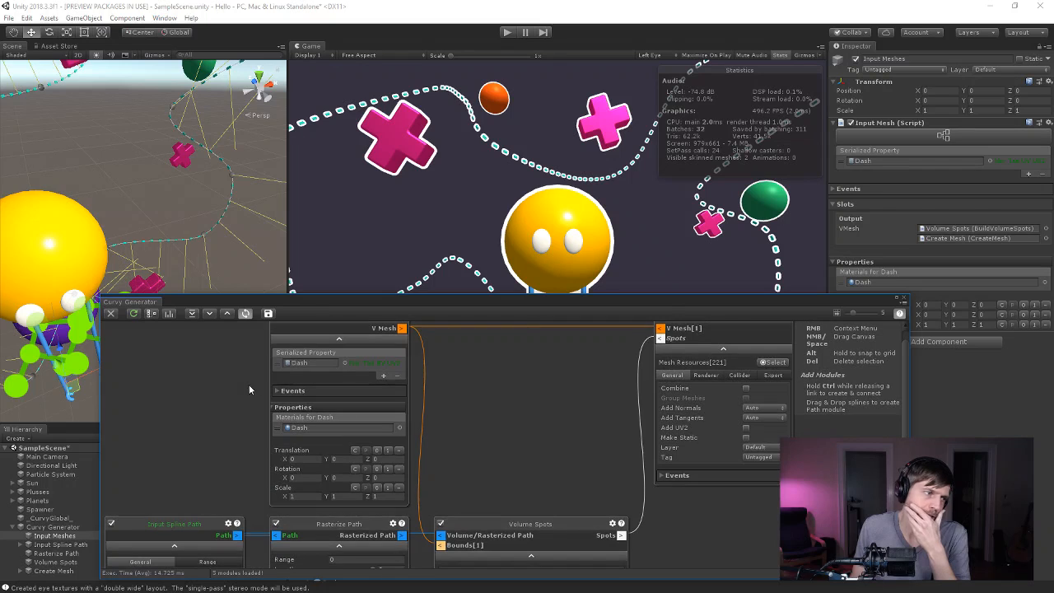
left_click_drag(297, 294, 295, 194)
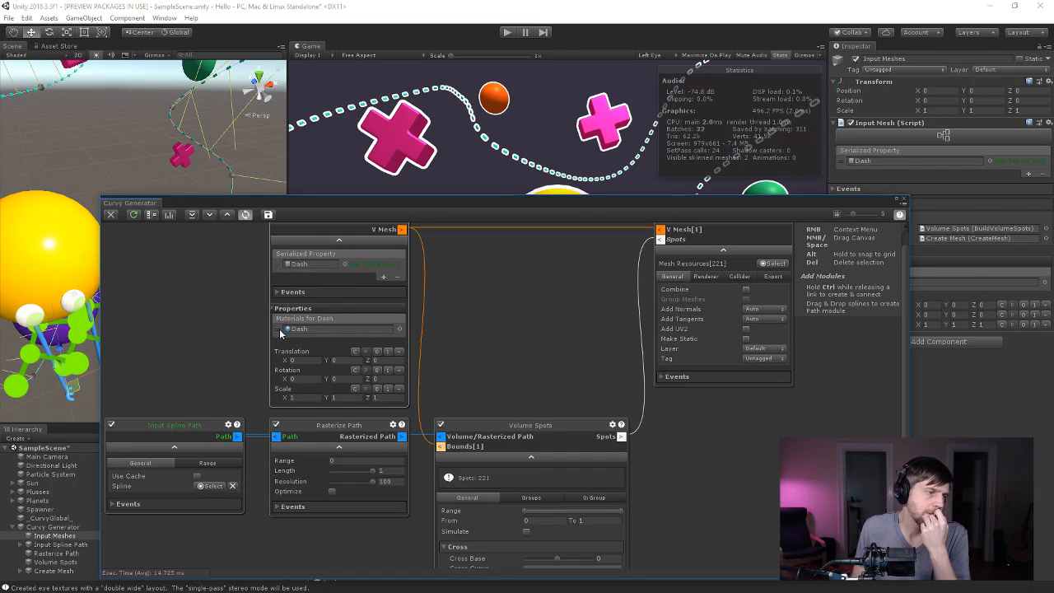
left_click(302, 265)
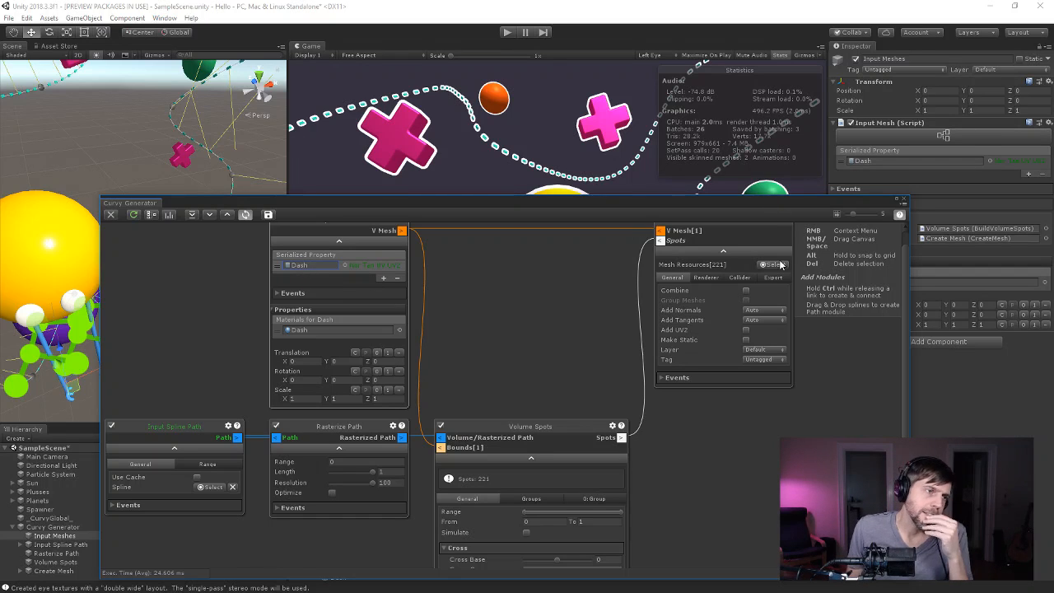
left_click(903, 200)
left_click(896, 342)
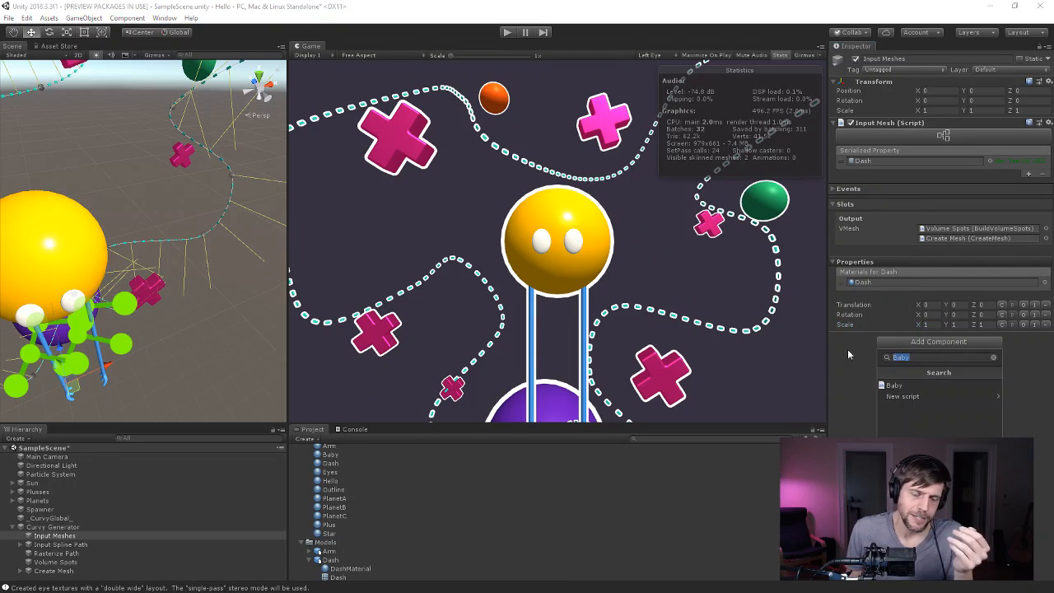
left_click(842, 380)
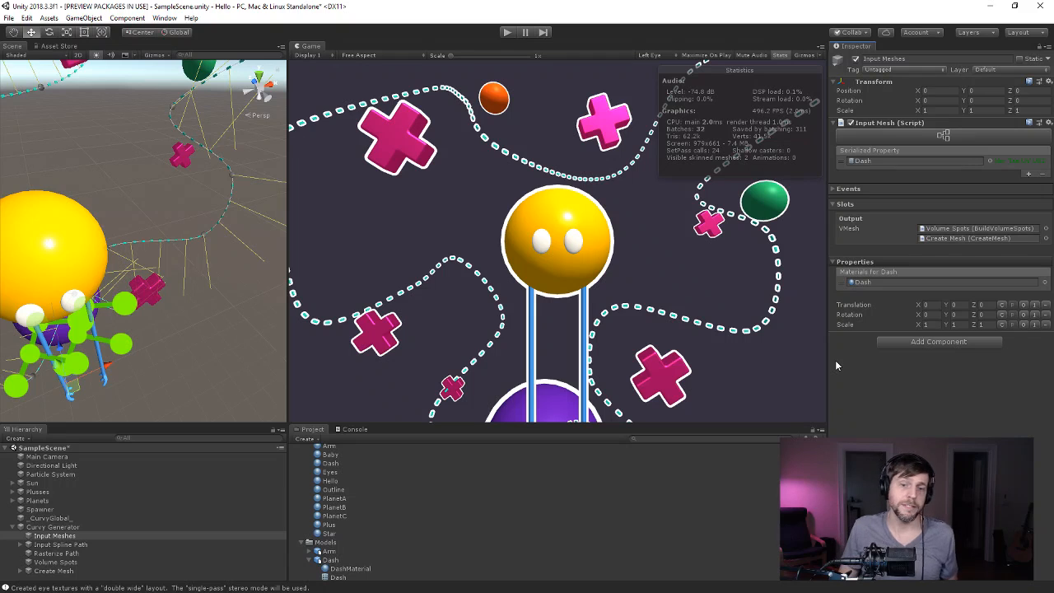
Run the scene to check the rebuilt dashed trails, select the Dash material and stop playback.
left_click(512, 34)
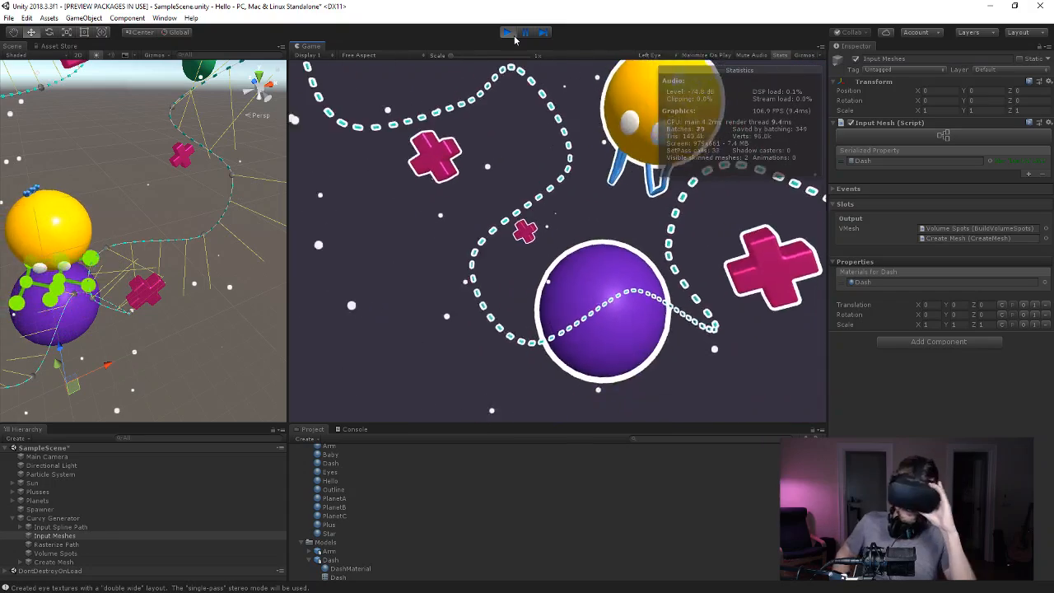
left_click(331, 463)
left_click(507, 33)
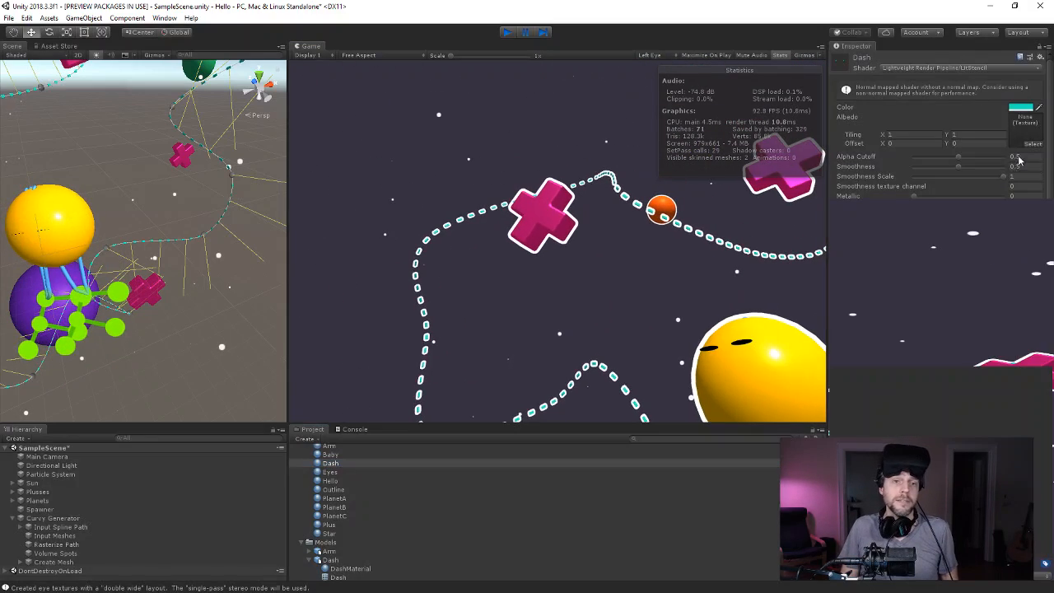
Set the Dash material's Outline Weight to 0.01.
scroll(939, 206, "down", 3)
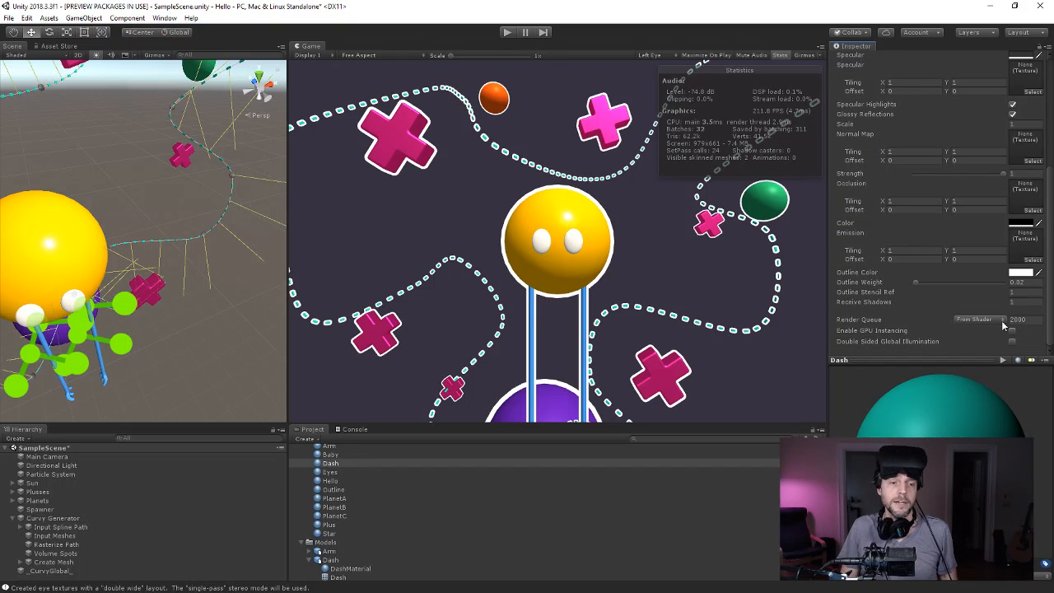
left_click(1018, 283)
type("0.01")
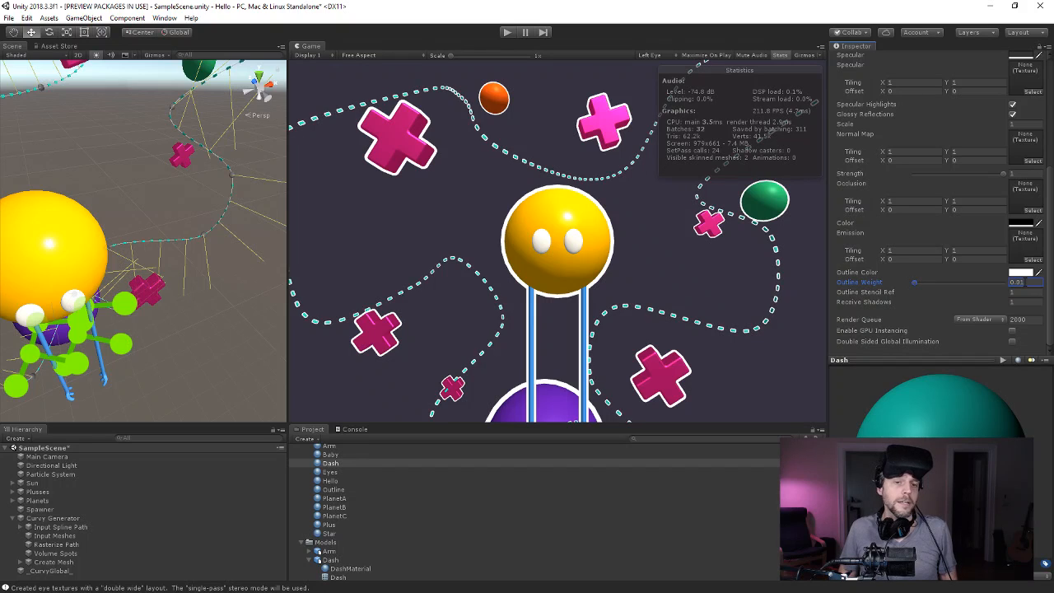
Set the Dash material's Outline Weight to 0.015.
scroll(1025, 285, "up", 4)
left_click(1029, 348)
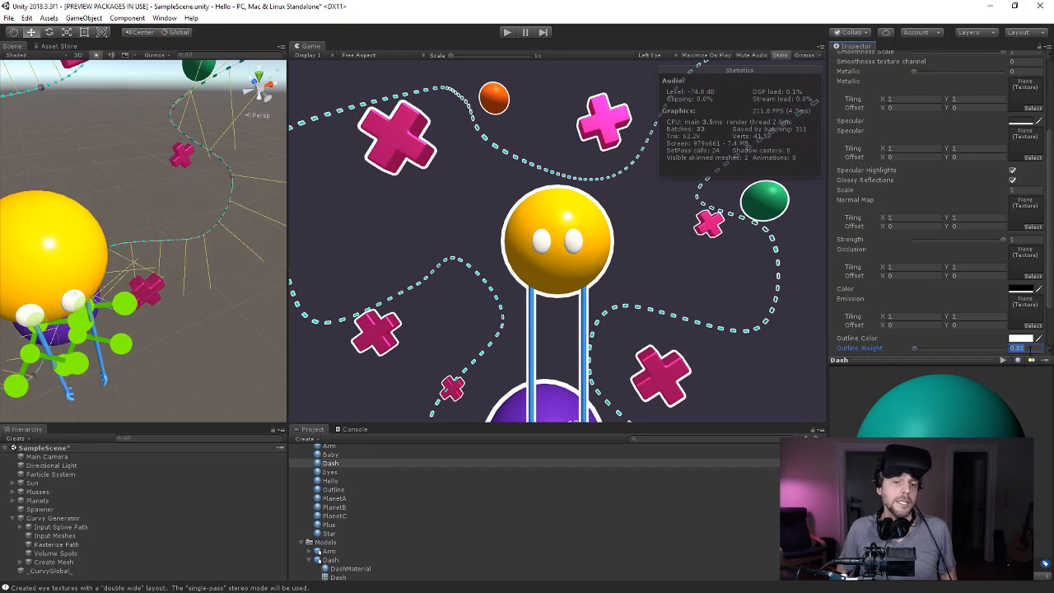
type("0.015")
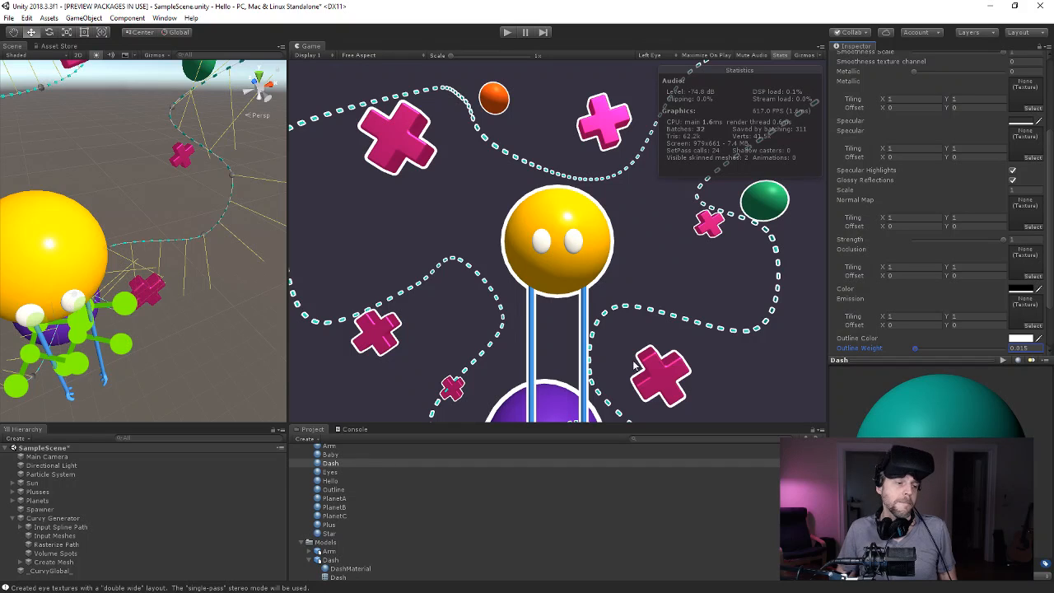
Try Outline Stencil Ref values such as 0 and 2 on the Dash material, and set it back to 1.
scroll(1051, 284, "down", 4)
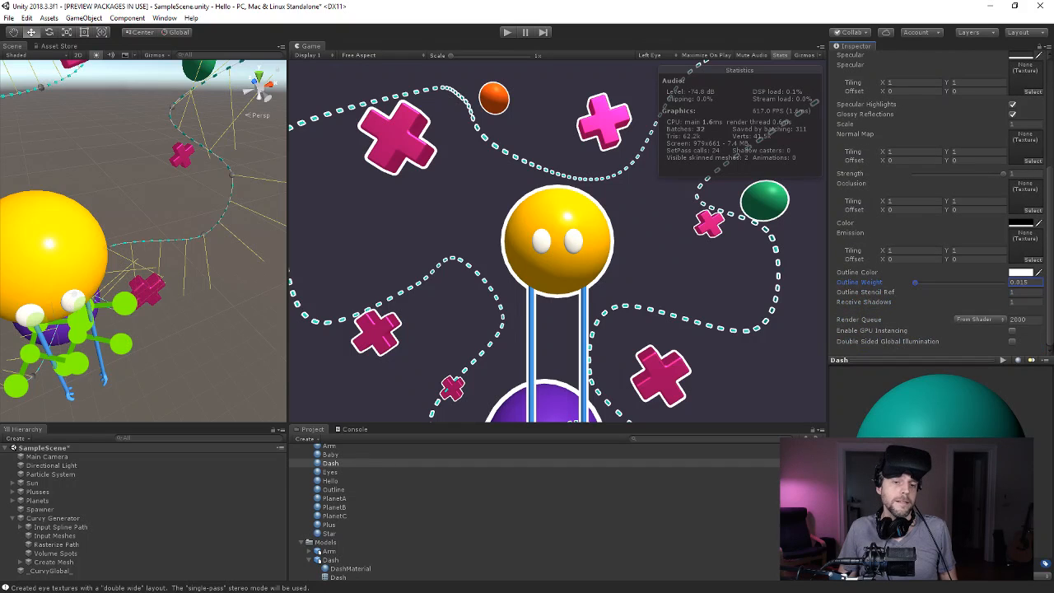
left_click(1021, 292)
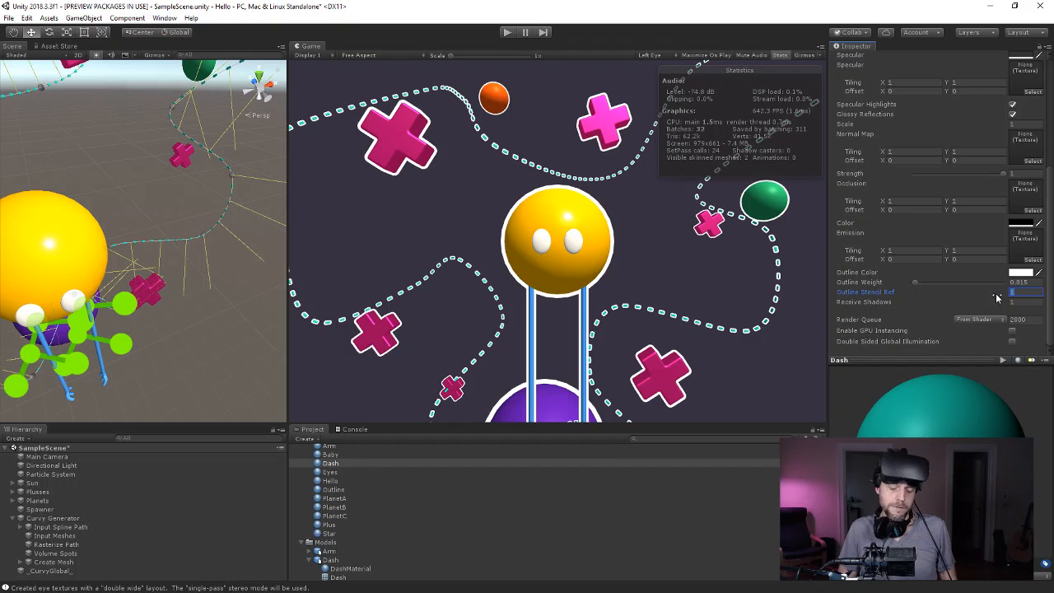
type("0")
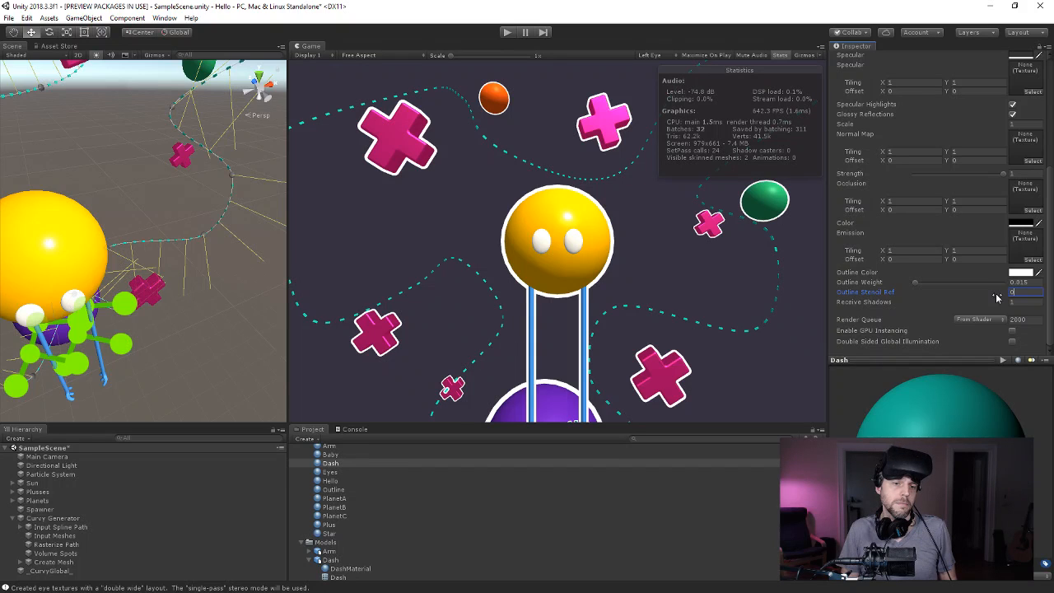
type("1")
key("BackSpace")
type("6")
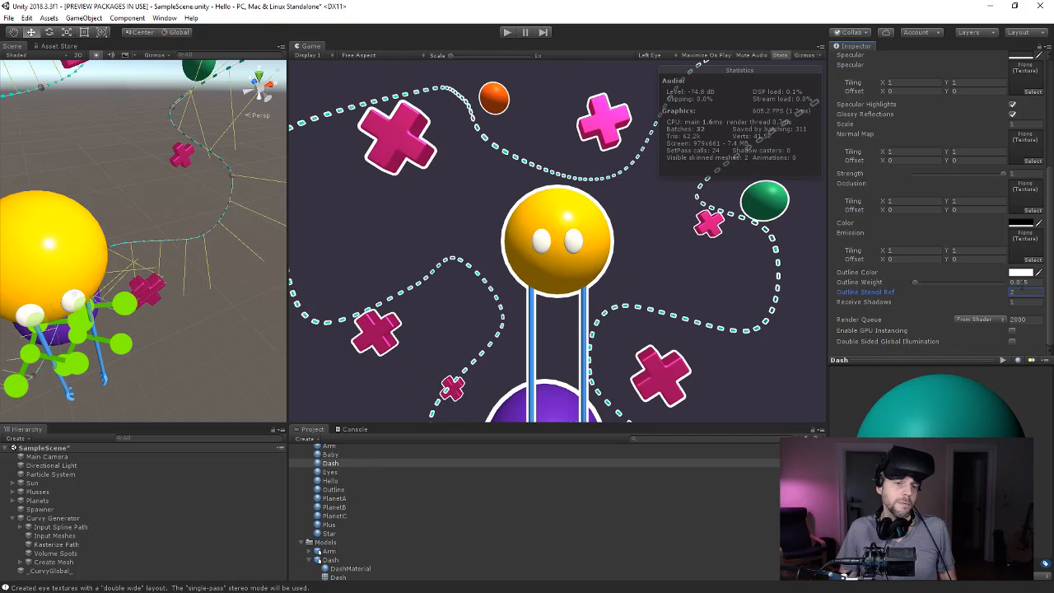
left_click_drag(1023, 292, 983, 294)
type("1")
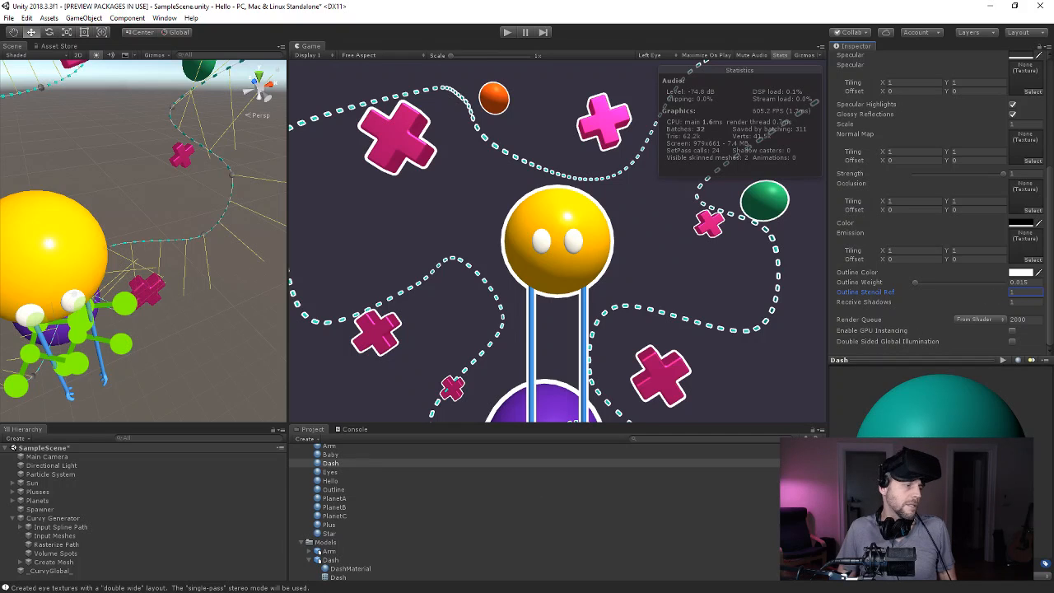
Check the Plus material's stencil setting, and set Outline Stencil Ref to 3 for the PlanetA, PlanetB and PlanetC materials together.
left_click(338, 525)
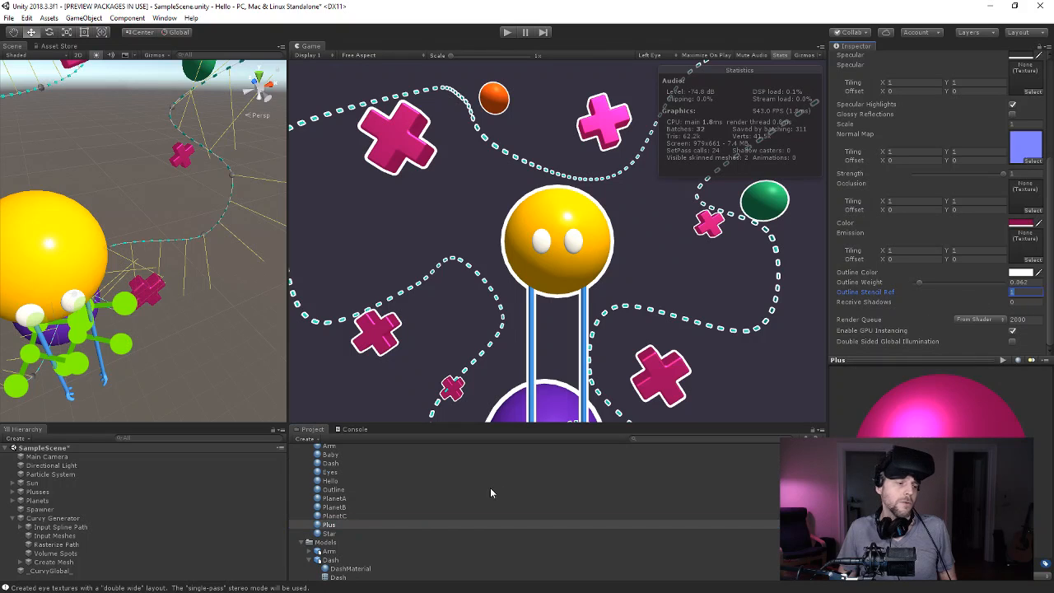
left_click(347, 499)
left_click(336, 515, "shift")
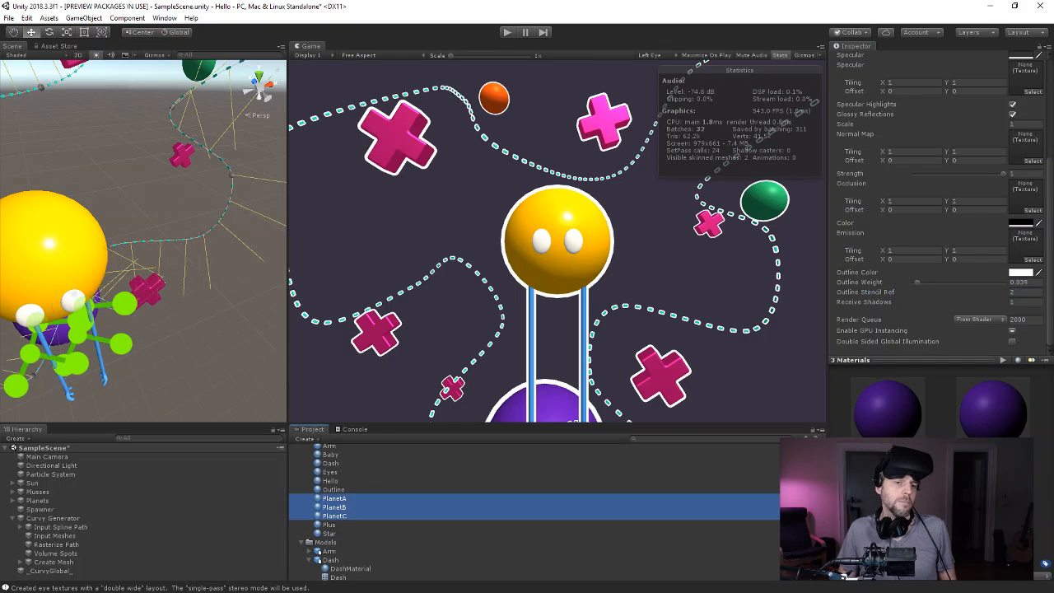
left_click(1028, 291)
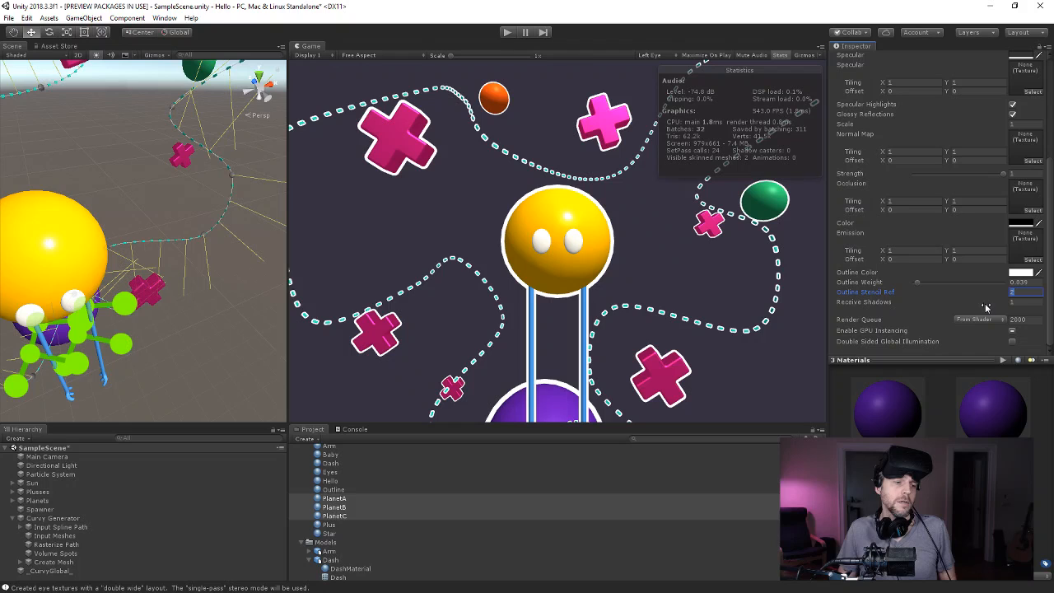
type("3")
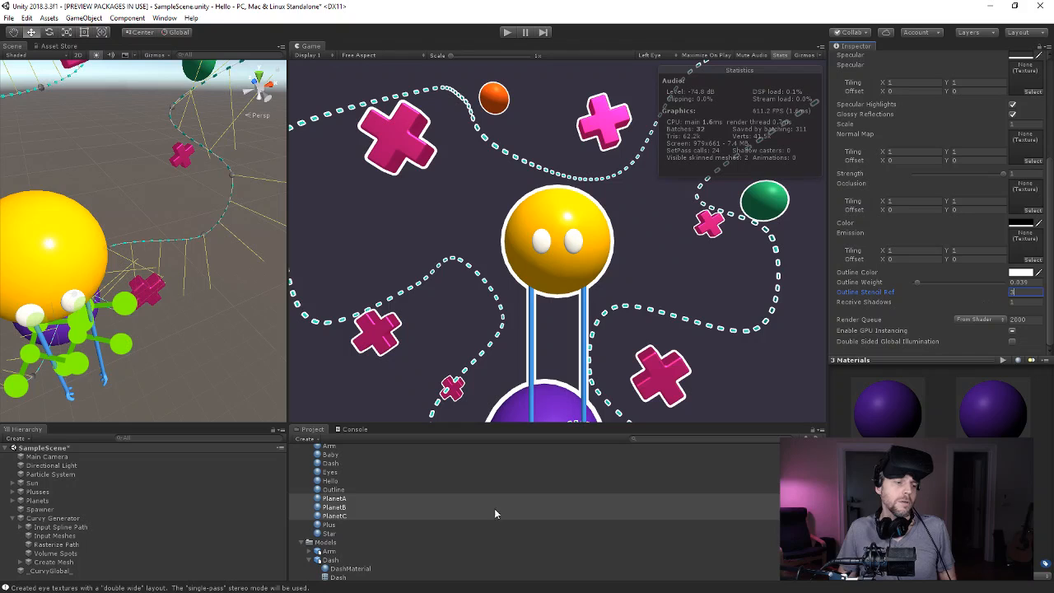
Set Outline Stencil Ref to 4 for the Hello and Eyes materials together.
left_click(333, 480)
left_click(946, 294)
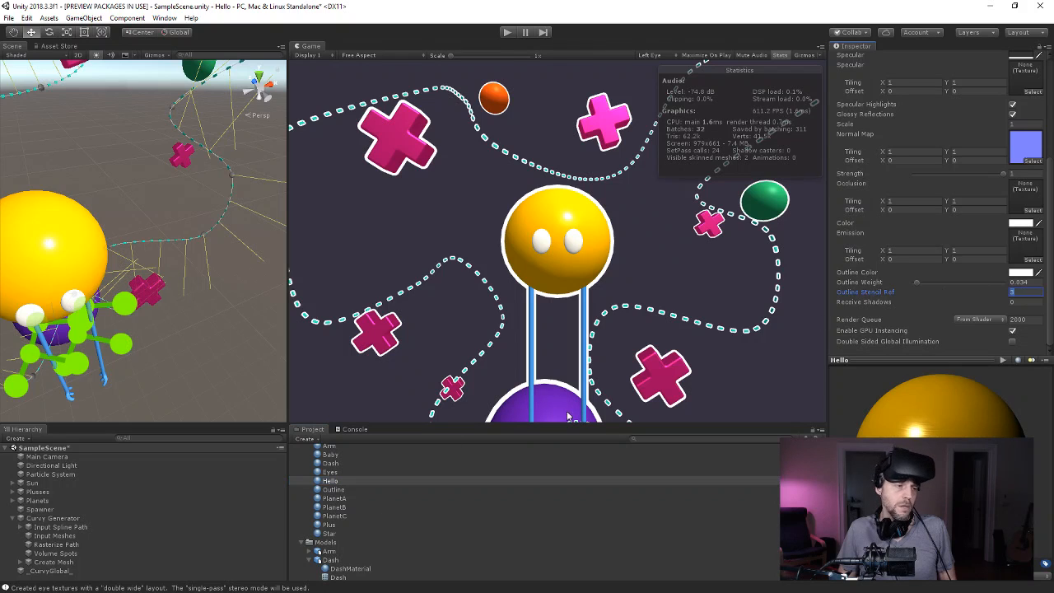
left_click(331, 472, "ctrl")
left_click(1021, 291)
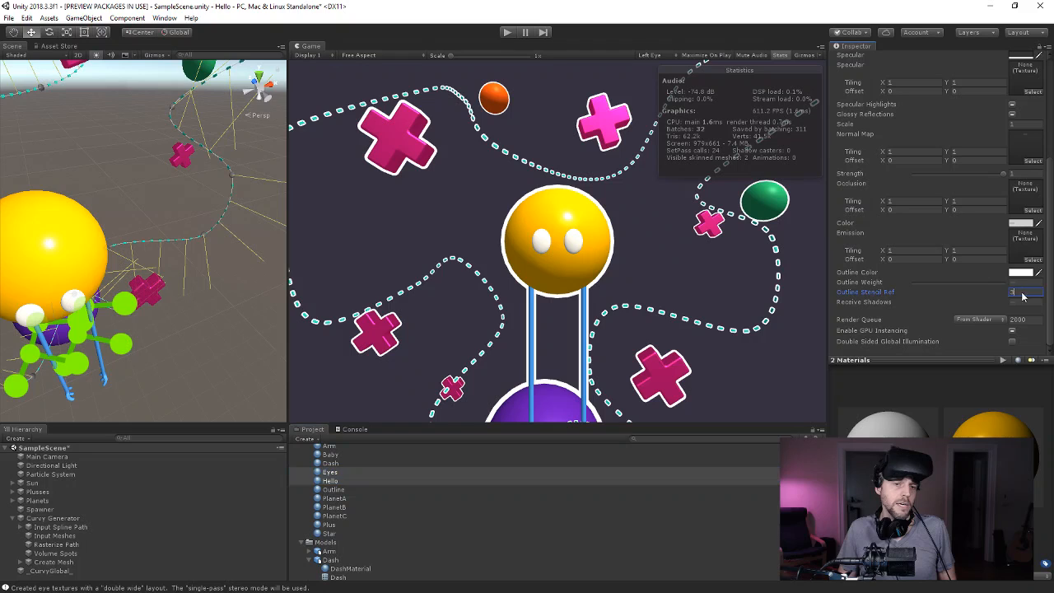
type("4")
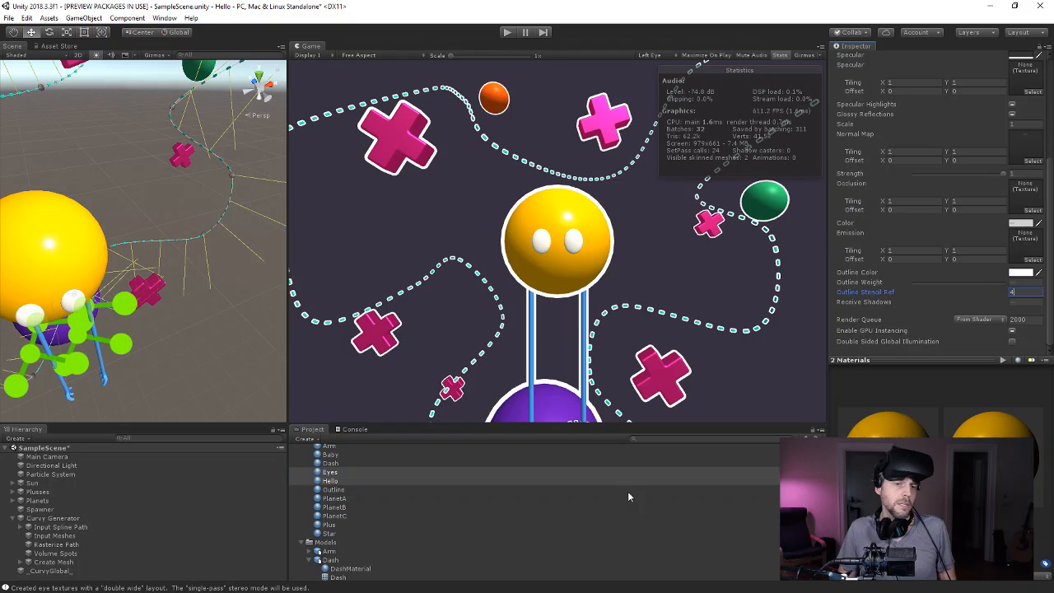
Set the Arm material's Outline Stencil Ref to 5.
left_click(329, 447)
left_click(1022, 316)
type("5")
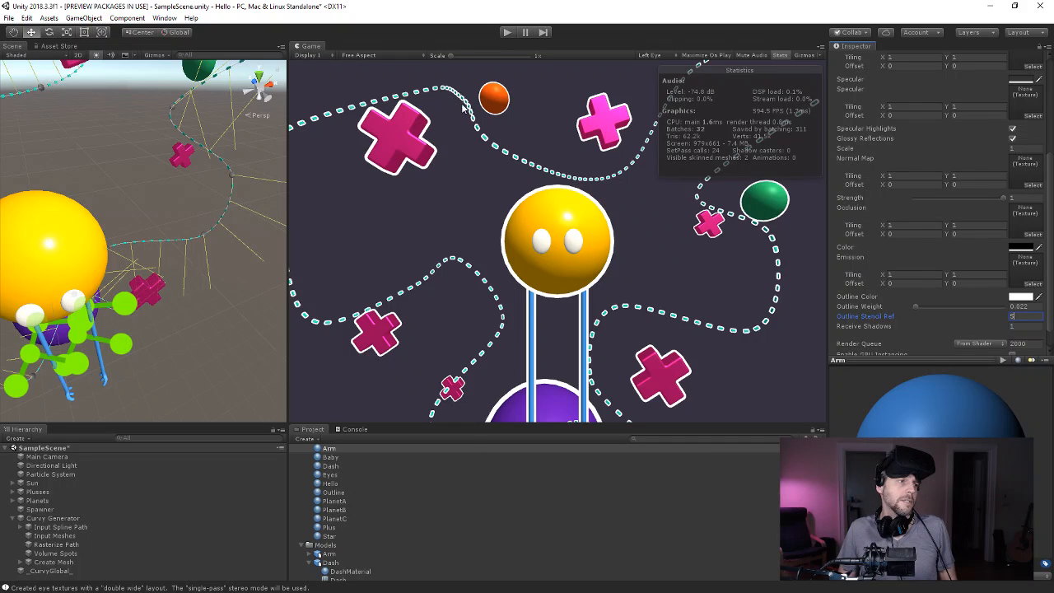
Delete the dashed trail's control point at the kink beside the orange planet and adjust the neighbouring point to smooth the curve.
scroll(134, 216, "down", 5)
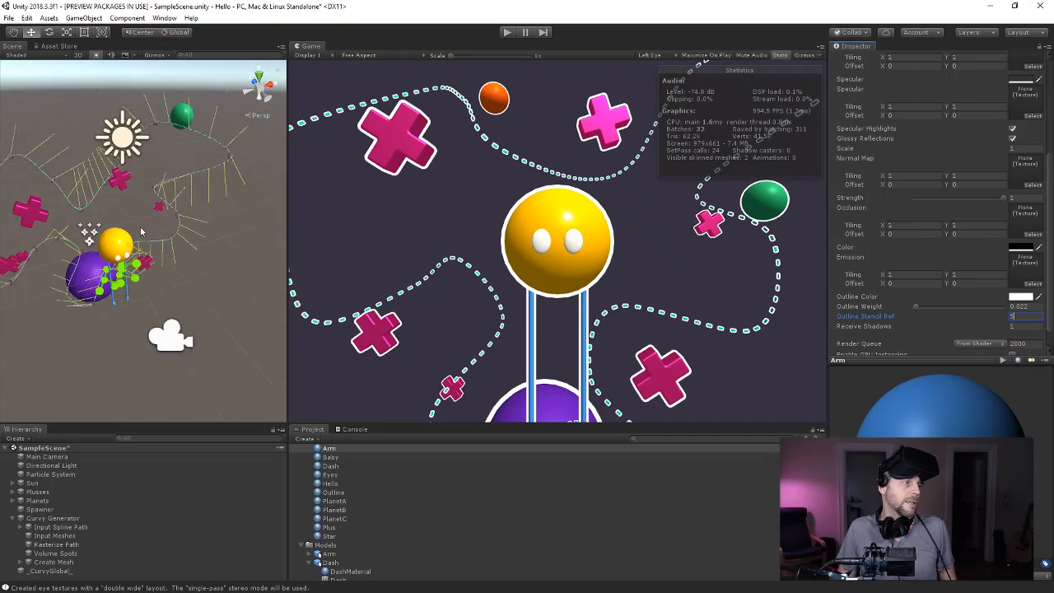
middle_click_drag(114, 191, 207, 213)
left_click_drag(207, 213, 151, 193, "alt")
left_click(173, 199)
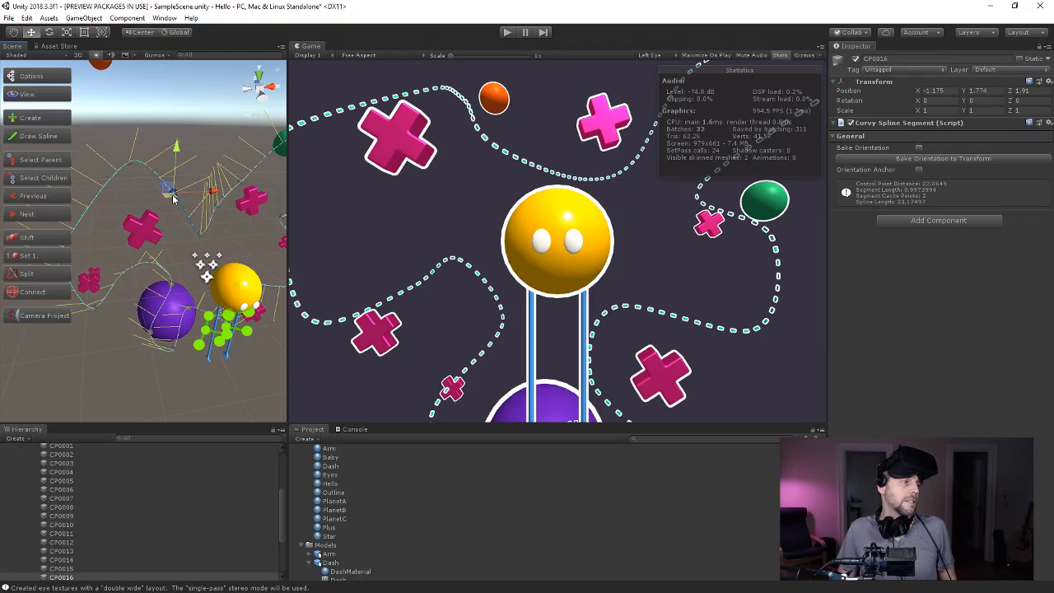
key("Delete")
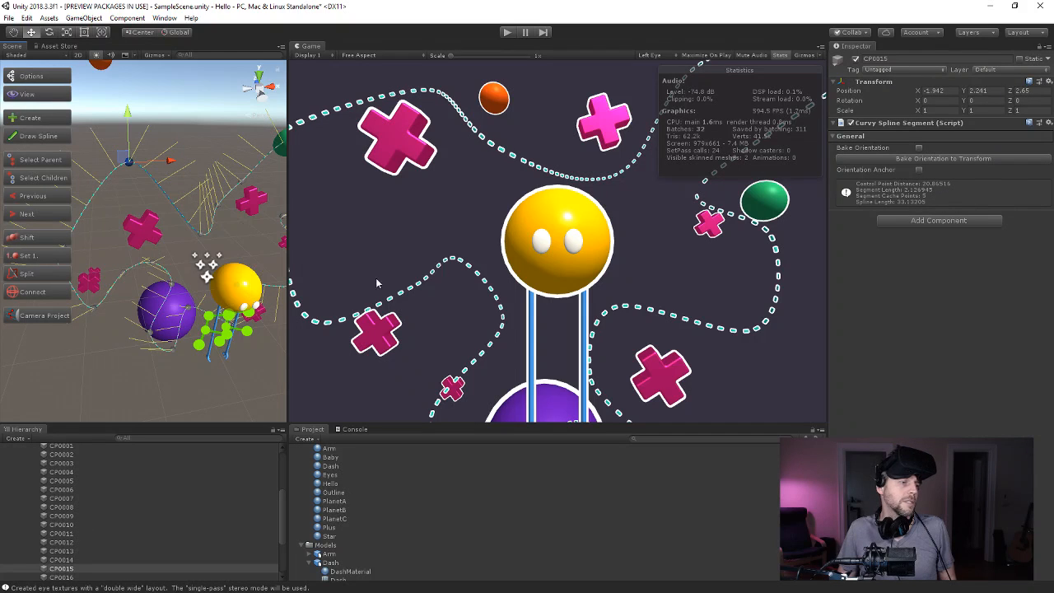
left_click_drag(171, 165, 209, 199, "alt")
left_click(219, 265)
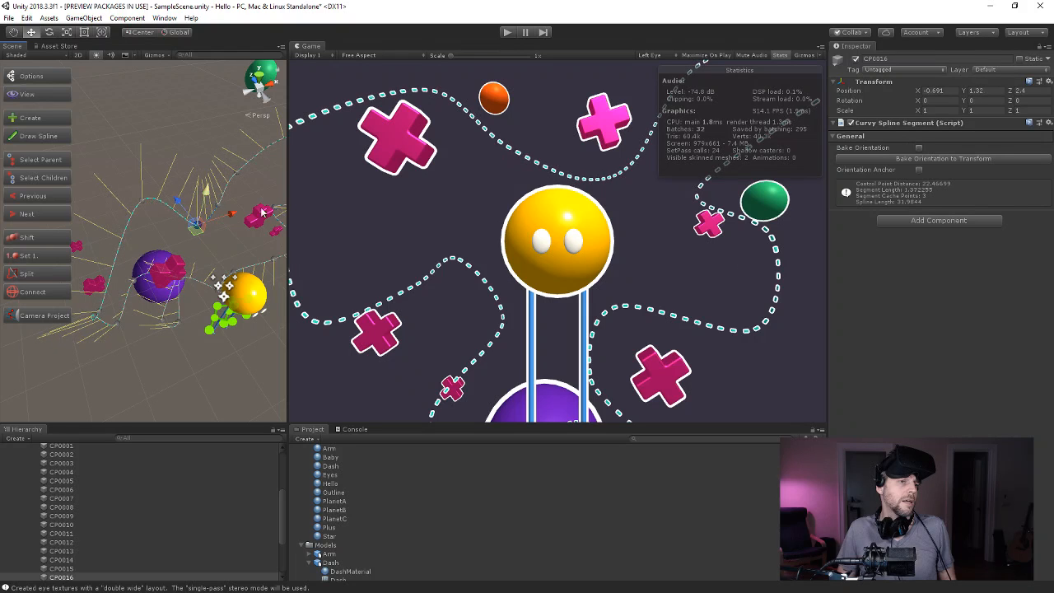
Reshape the dashed trail around the small plus near the green planet by moving its control points, placing CP0003 at about X 1.08.
left_click_drag(257, 249, 227, 275, "alt")
left_click(226, 257)
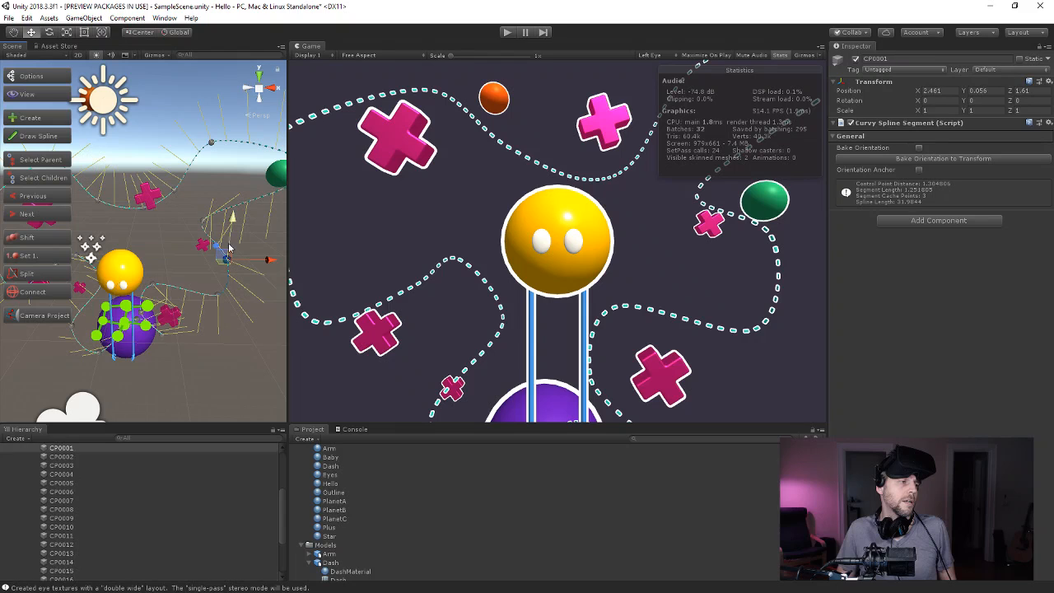
mouse_move(232, 231)
left_mouse_down()
mouse_move(229, 249)
mouse_move(217, 230)
left_mouse_up()
left_click(204, 224)
left_click_drag(187, 177, 184, 192)
left_click(154, 289)
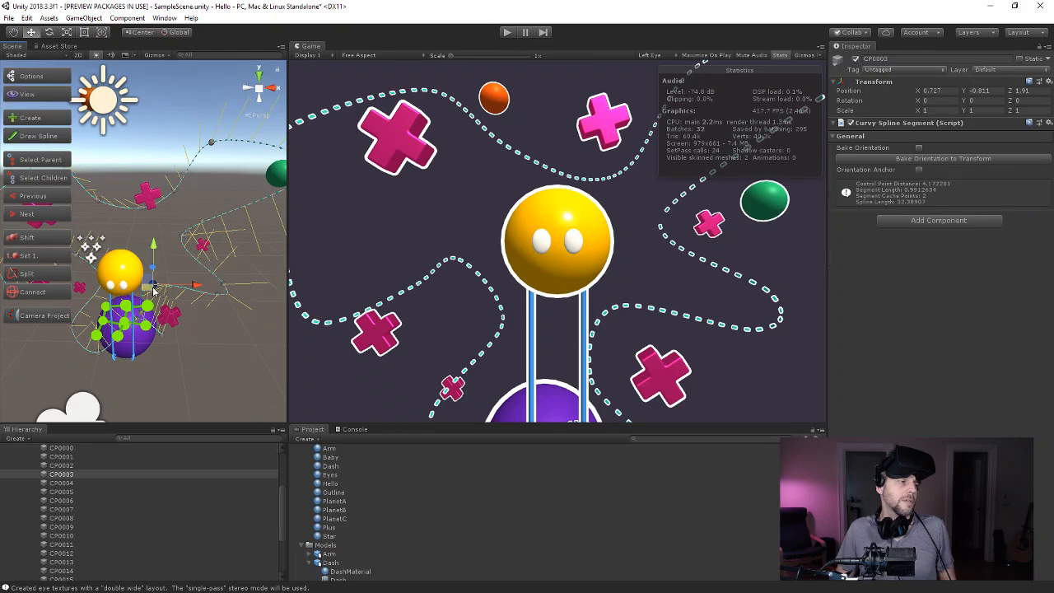
left_click_drag(189, 288, 246, 327)
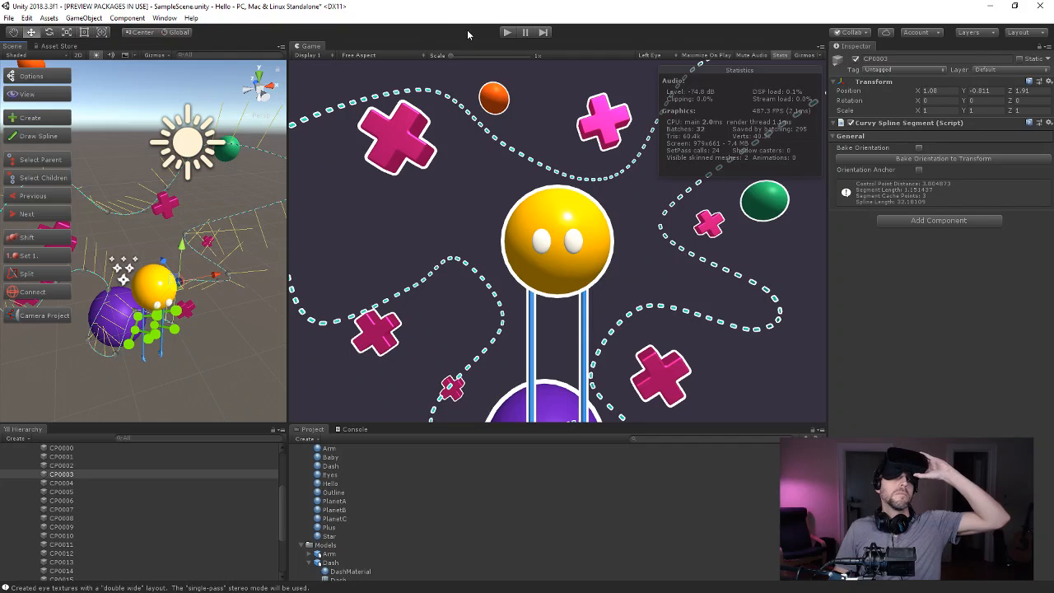
Run the scene to check the outlines and reshaped trails, and stop playback.
left_click(507, 32)
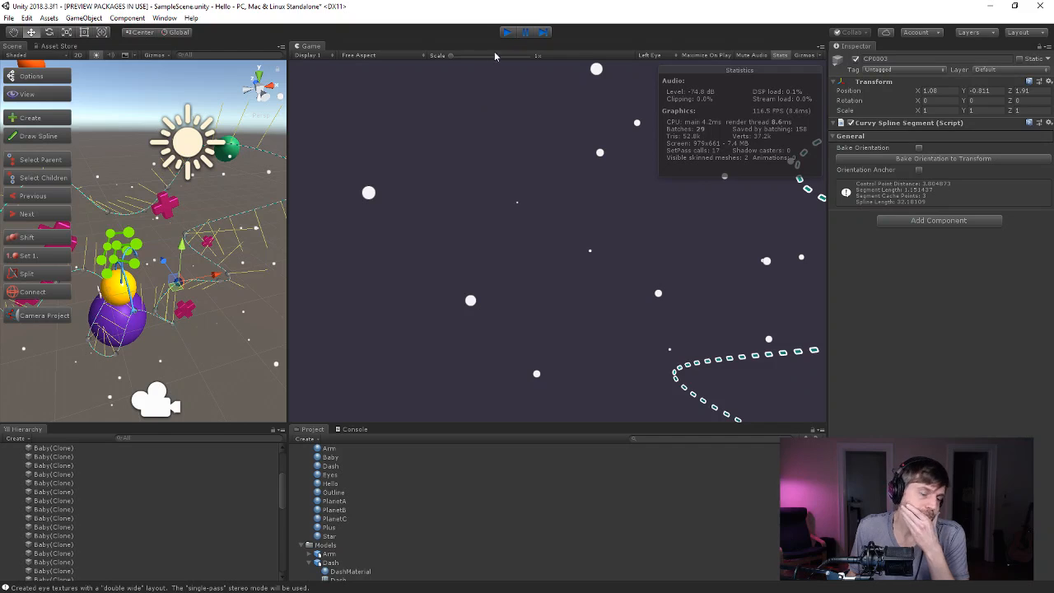
key("ctrl+p")
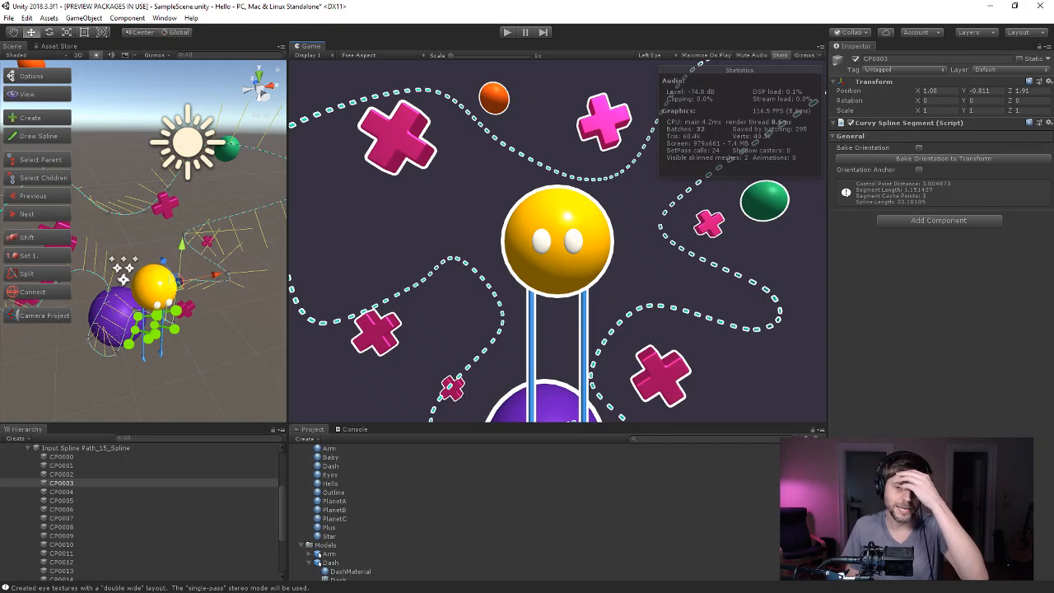
Switch to the browser, view the original "Hi" character drawing in the Instagram profile as reference, and return to Unity.
key("alt+Tab")
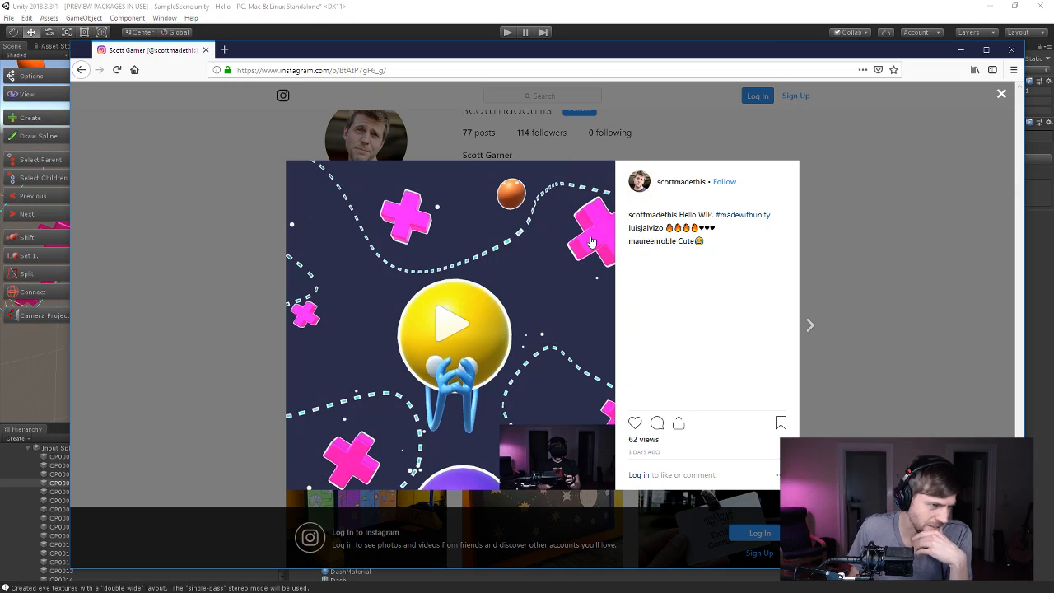
left_click(841, 196)
scroll(890, 317, "down", 10)
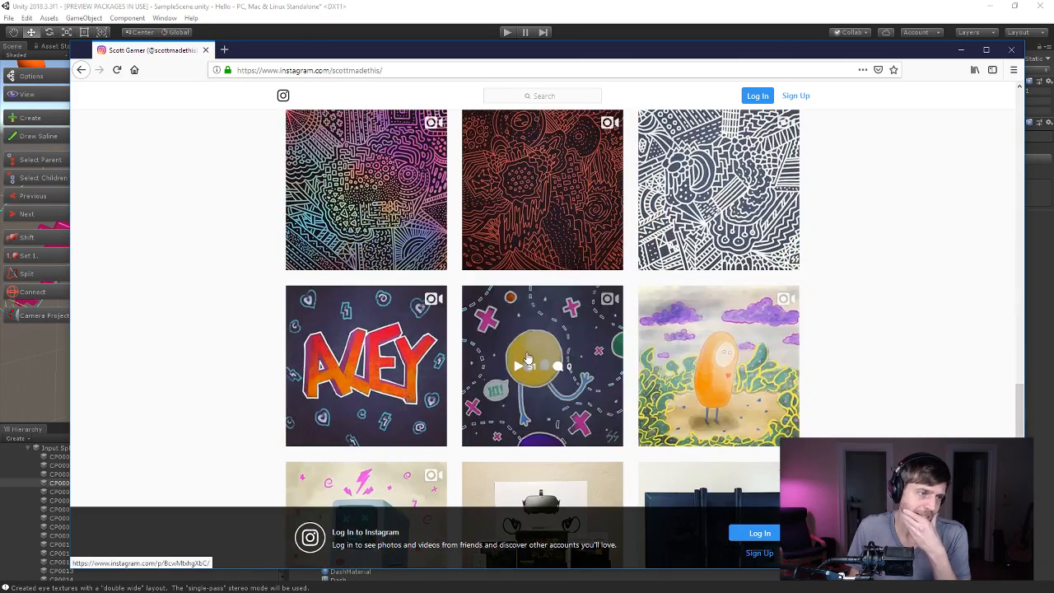
left_click(616, 333)
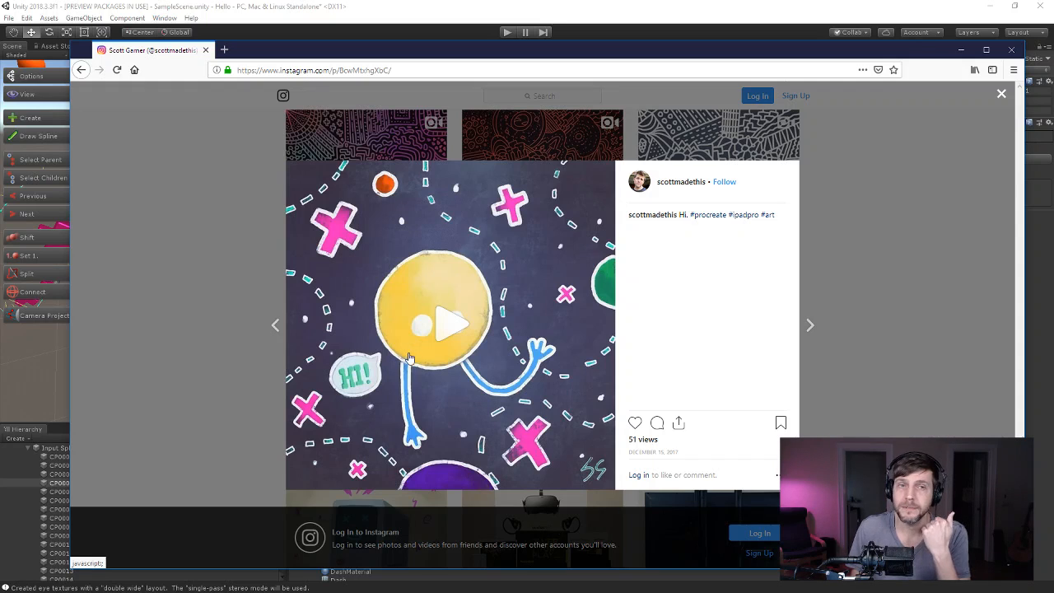
left_click(961, 51)
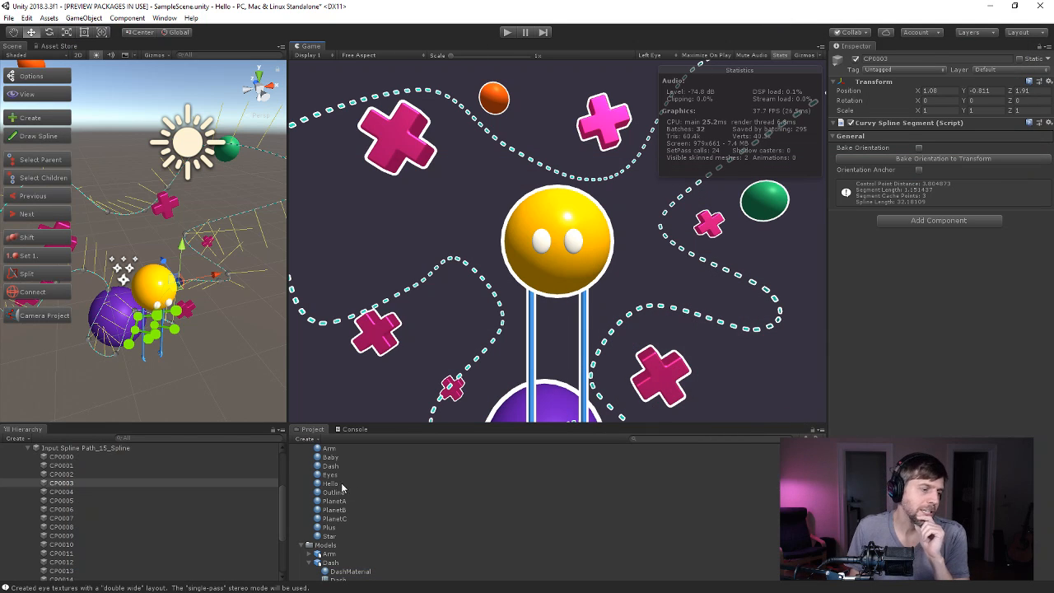
Find the LitStencil shader among the project assets and open its source in Visual Studio Code.
scroll(359, 568, "down", 10)
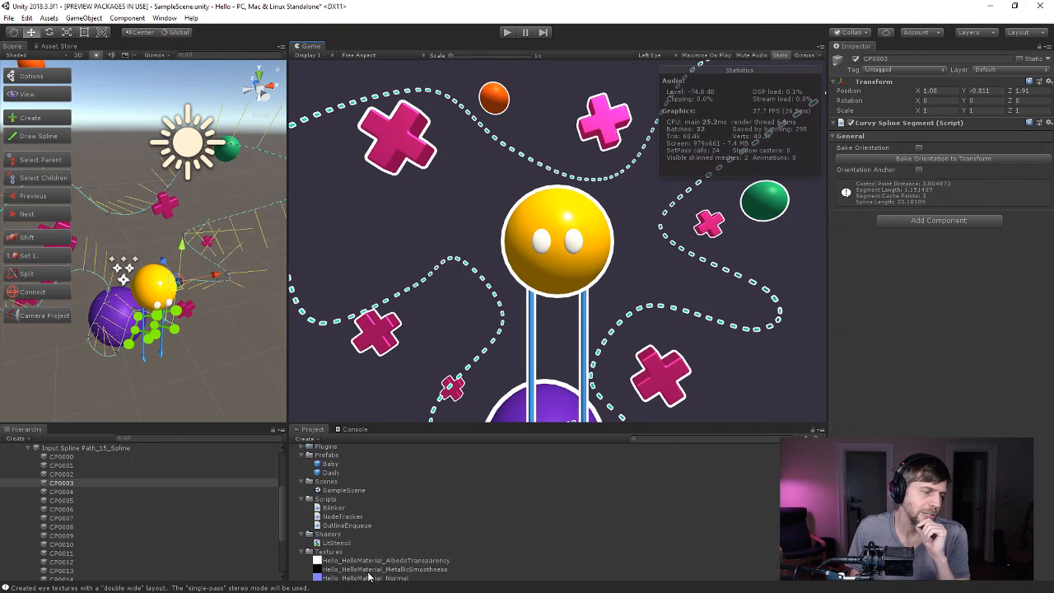
left_click(326, 544)
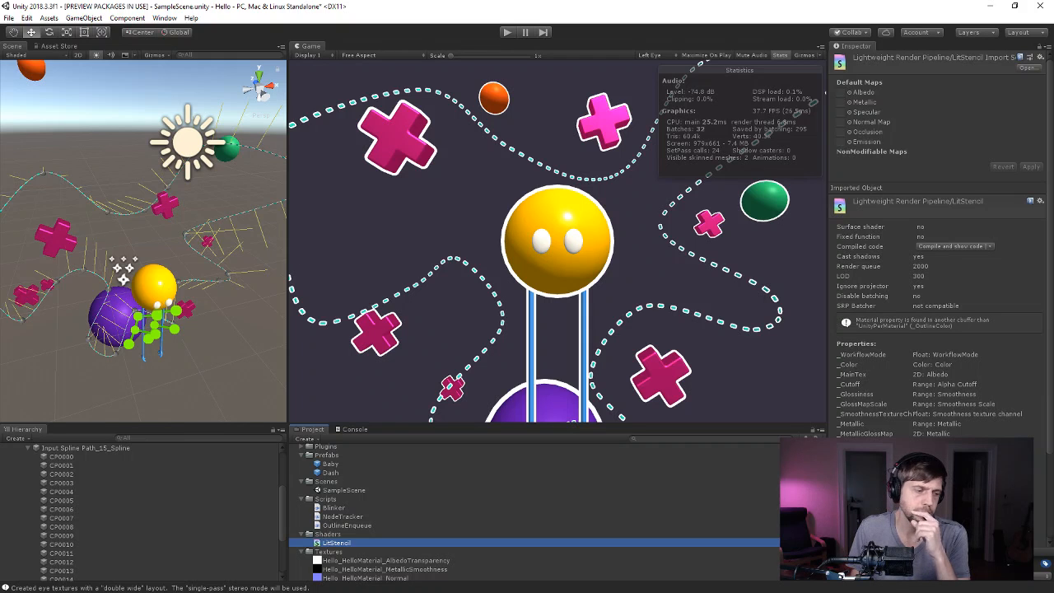
left_click(302, 553)
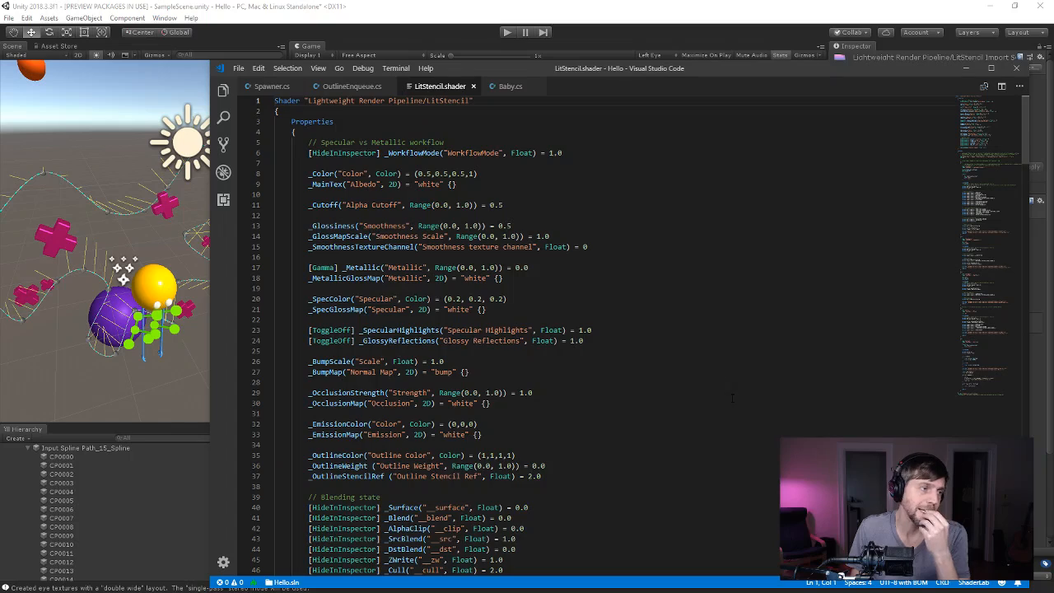
Delete the lightmap-baking Meta pass and its comment from LitStencil.shader.
scroll(732, 397, "down", 10)
scroll(740, 416, "down", 20)
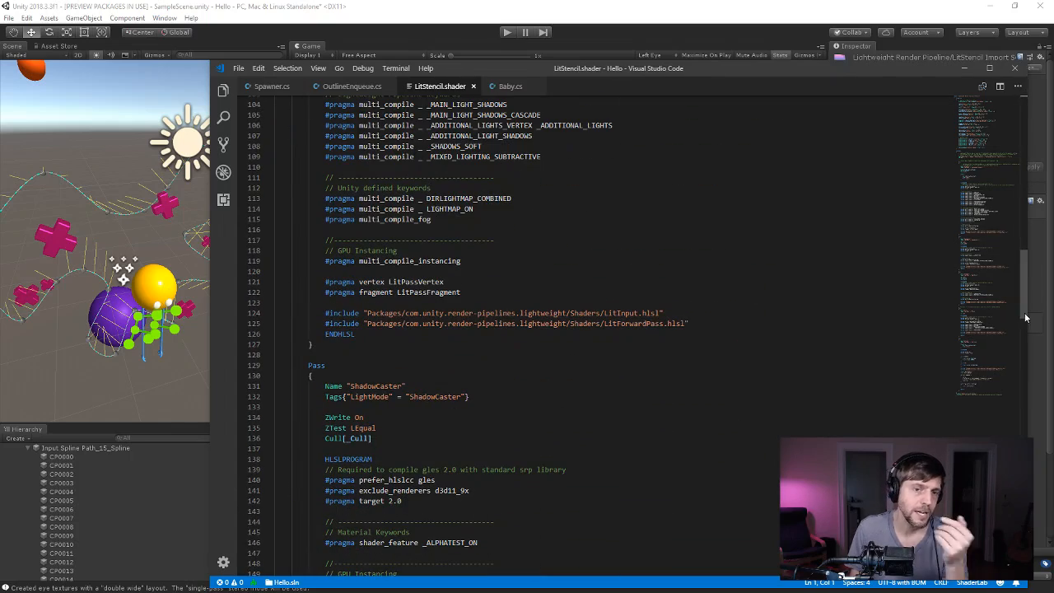
left_click_drag(1027, 306, 1024, 432)
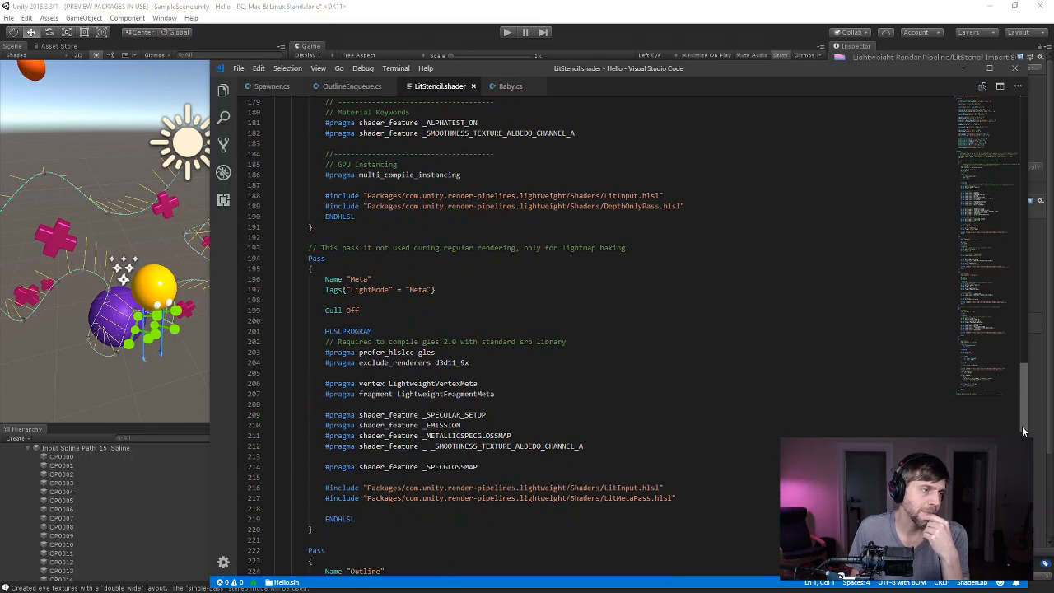
scroll(467, 501, "down", 2)
left_click_drag(336, 446, 284, 184)
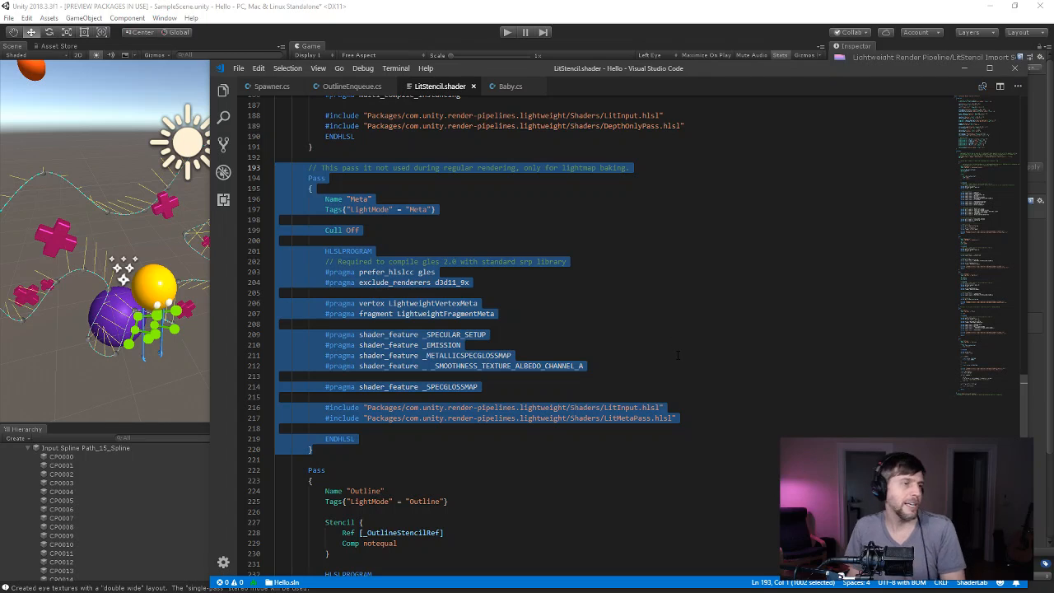
key("BackSpace")
Delete the DepthOnly pass and the surplus blank lines between the ShadowCaster and Outline passes.
scroll(321, 410, "up", 8)
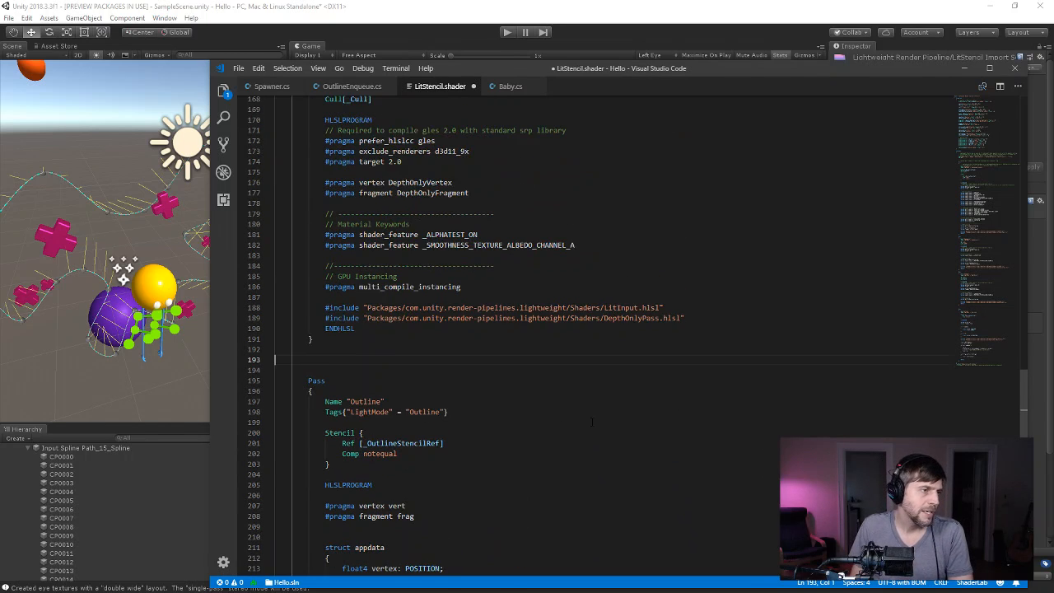
left_click_drag(321, 394, 234, 218)
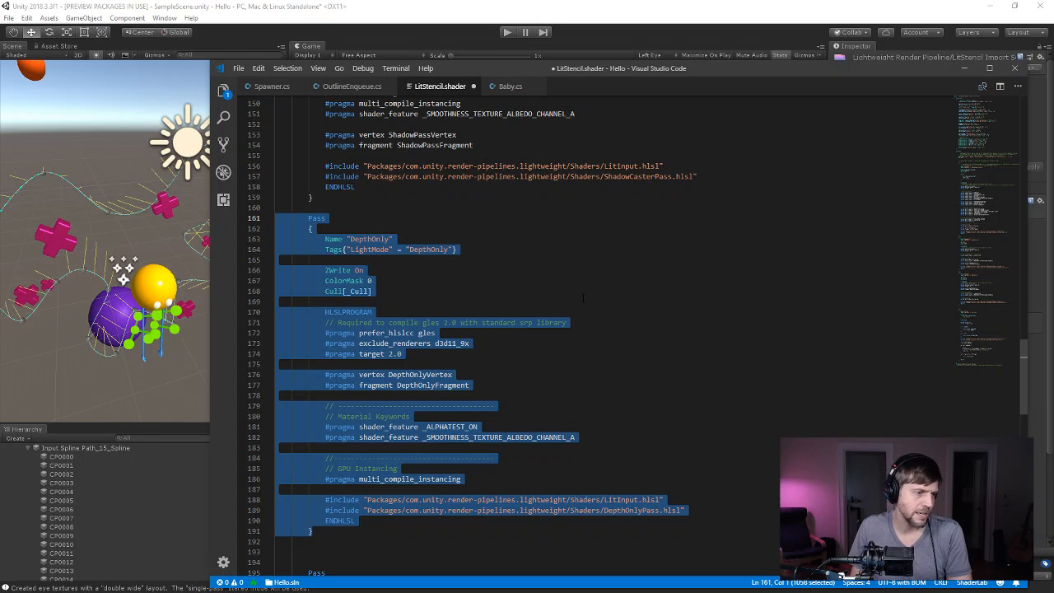
key("ctrl+v")
key("BackSpace")
key("BackSpace")
key("BackSpace")
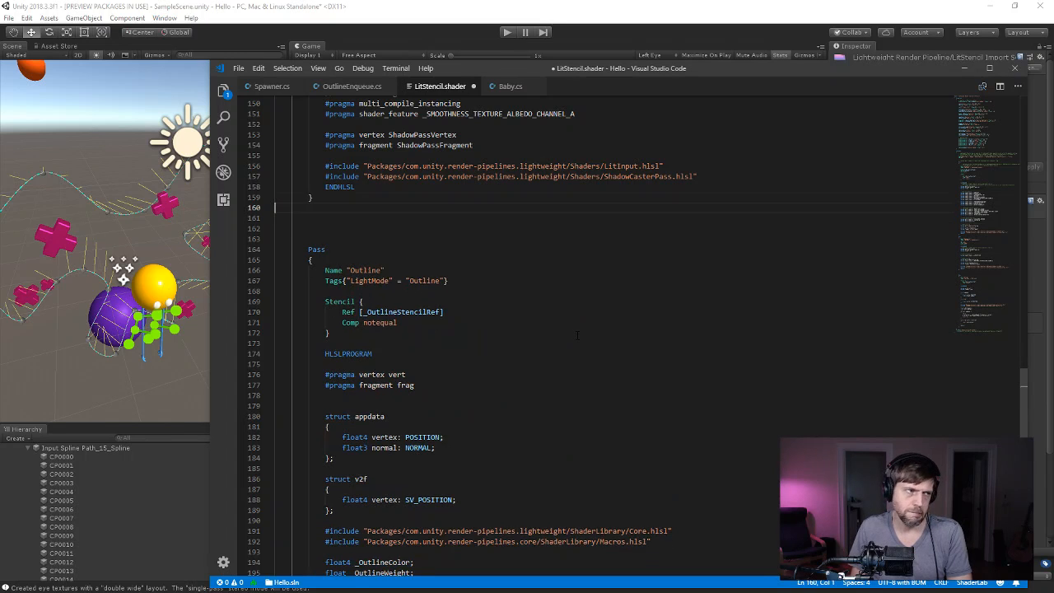
key("BackSpace")
Delete the ShadowCaster pass and the extra blank line before the Outline pass.
scroll(383, 238, "up", 10)
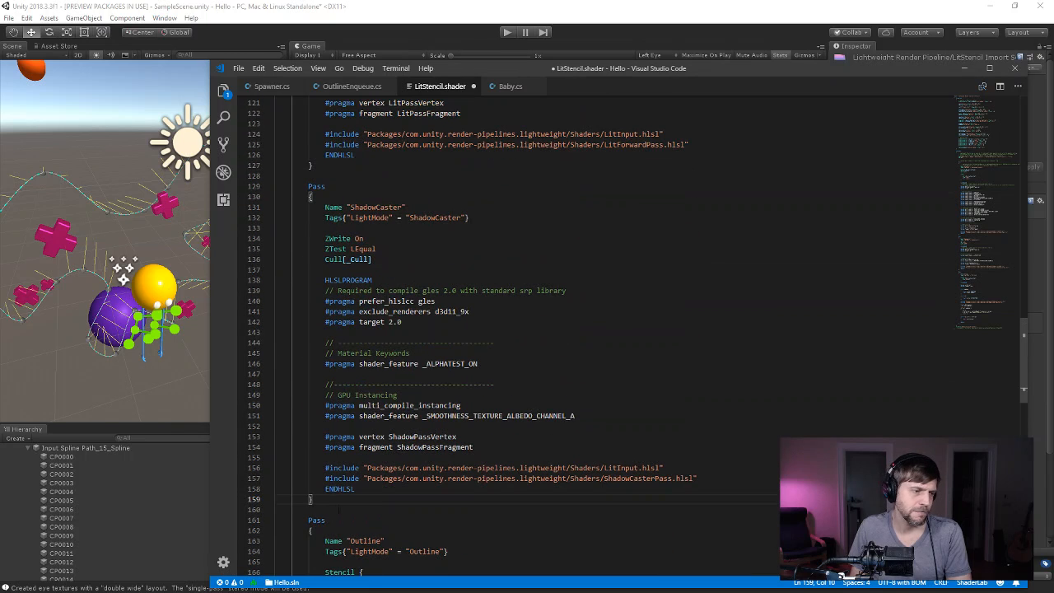
left_click_drag(338, 509, 249, 188)
key("BackSpace")
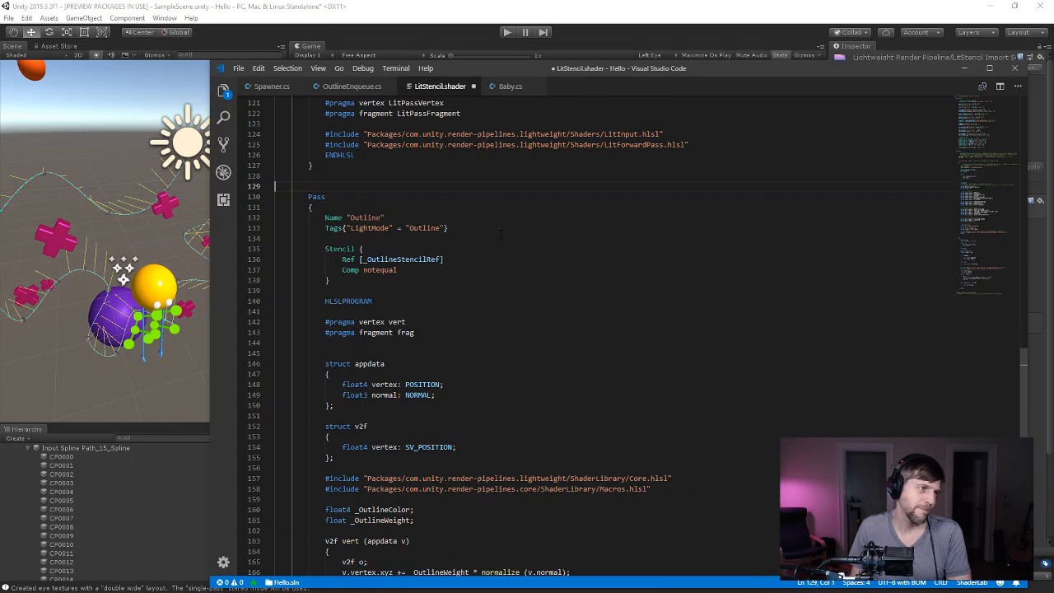
key("BackSpace")
Review the ForwardLit pass and highlight the SubShader comment about the required Lightweight Pipeline tag.
scroll(569, 259, "up", 10)
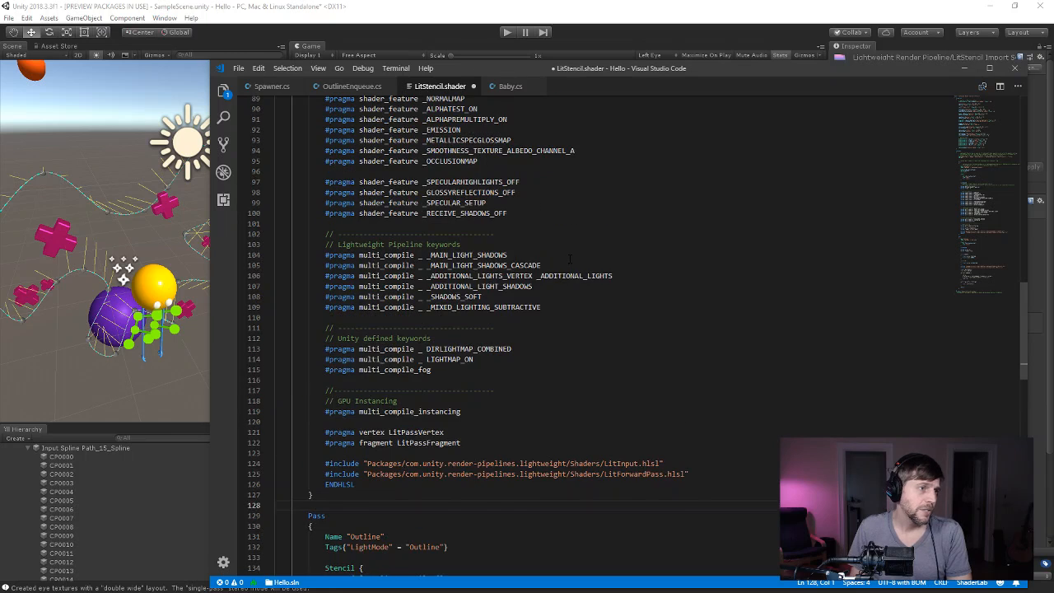
scroll(569, 259, "up", 1)
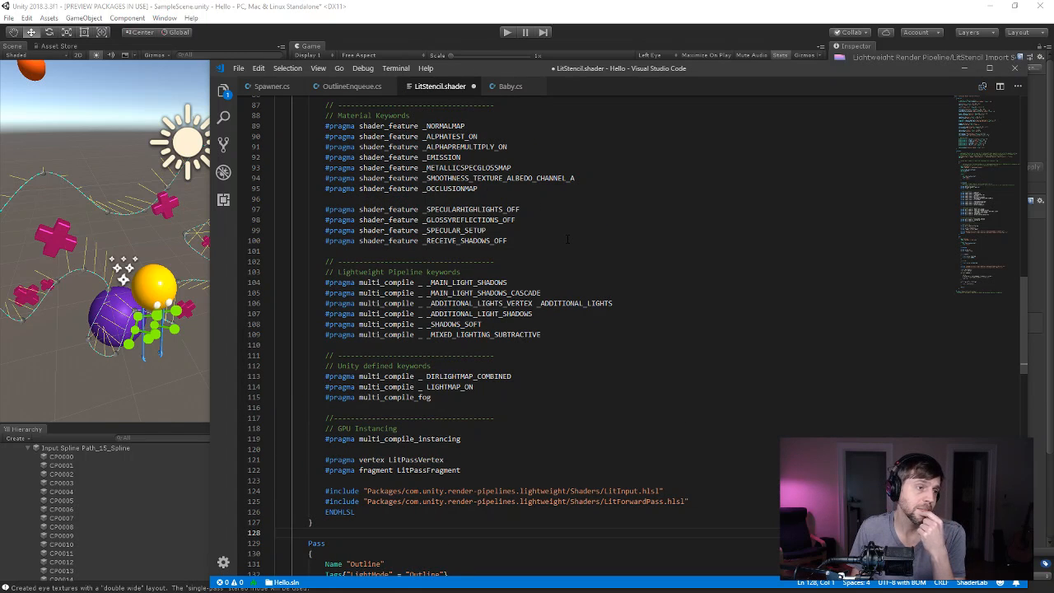
scroll(567, 239, "up", 11)
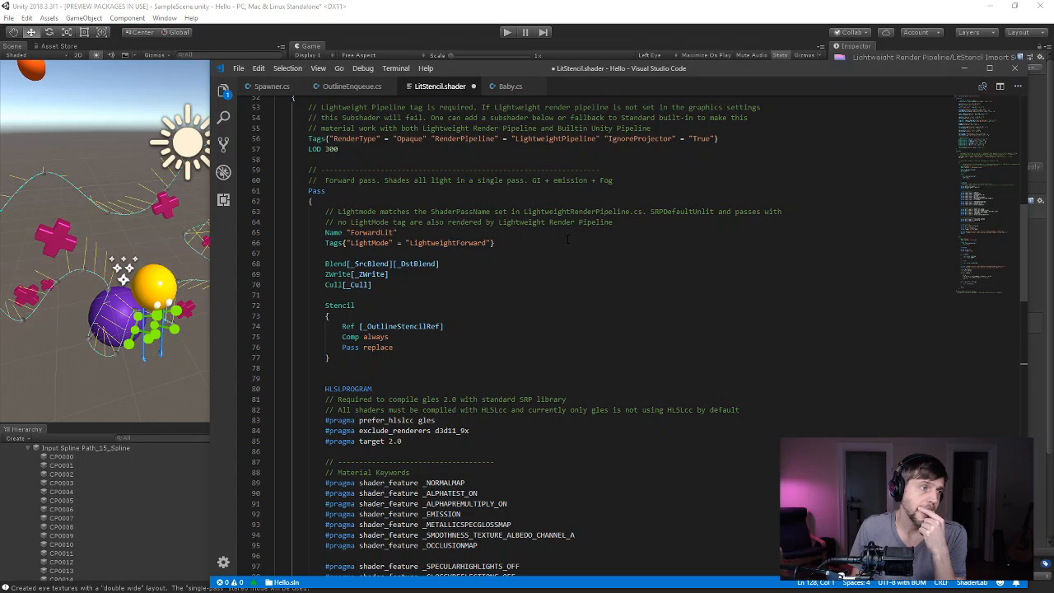
scroll(567, 240, "up", 4)
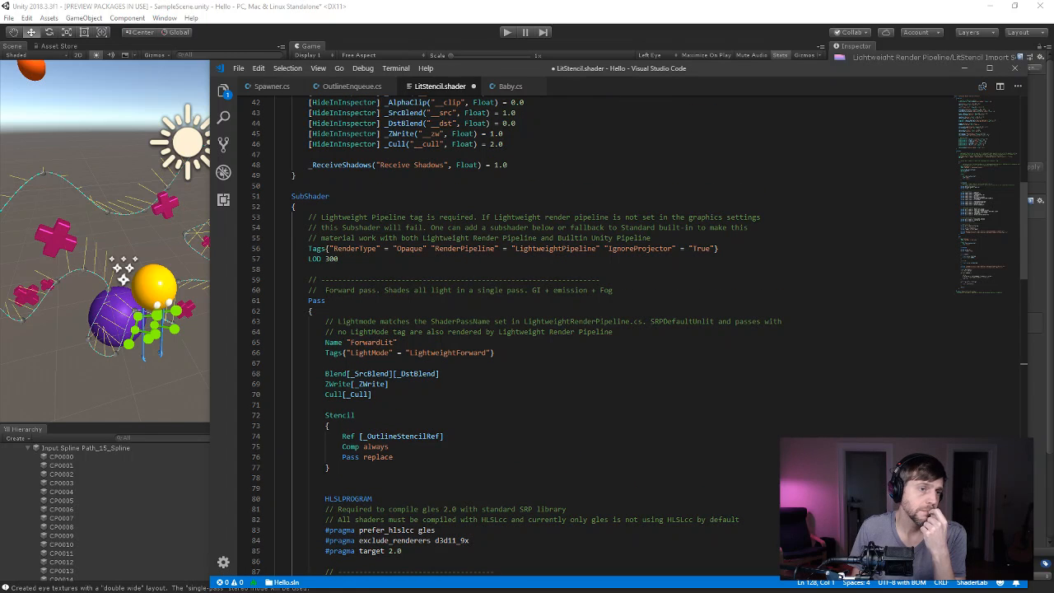
left_click_drag(710, 228, 751, 231)
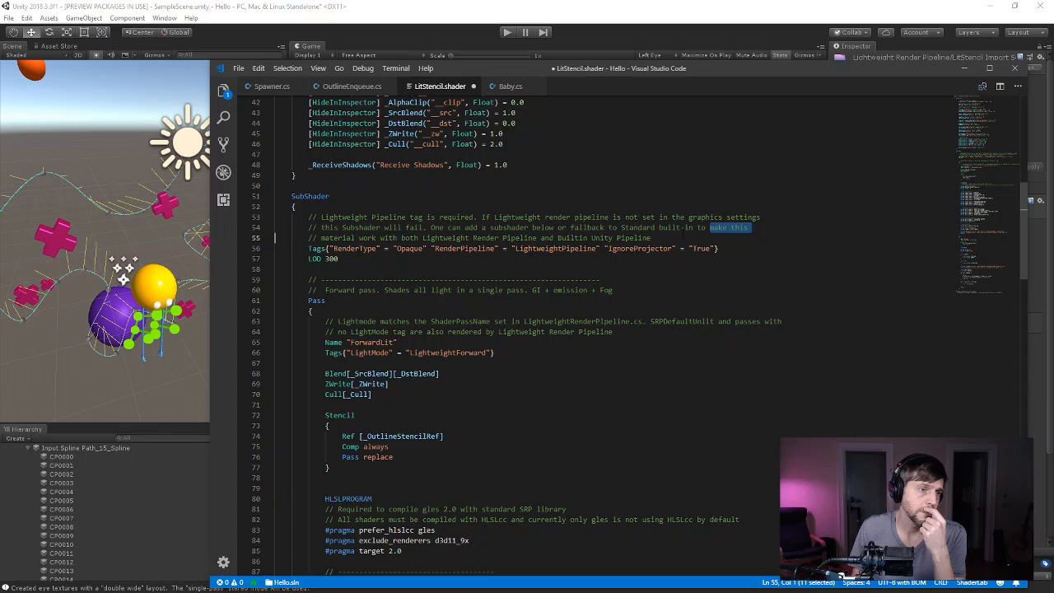
left_click_drag(654, 237, 229, 220)
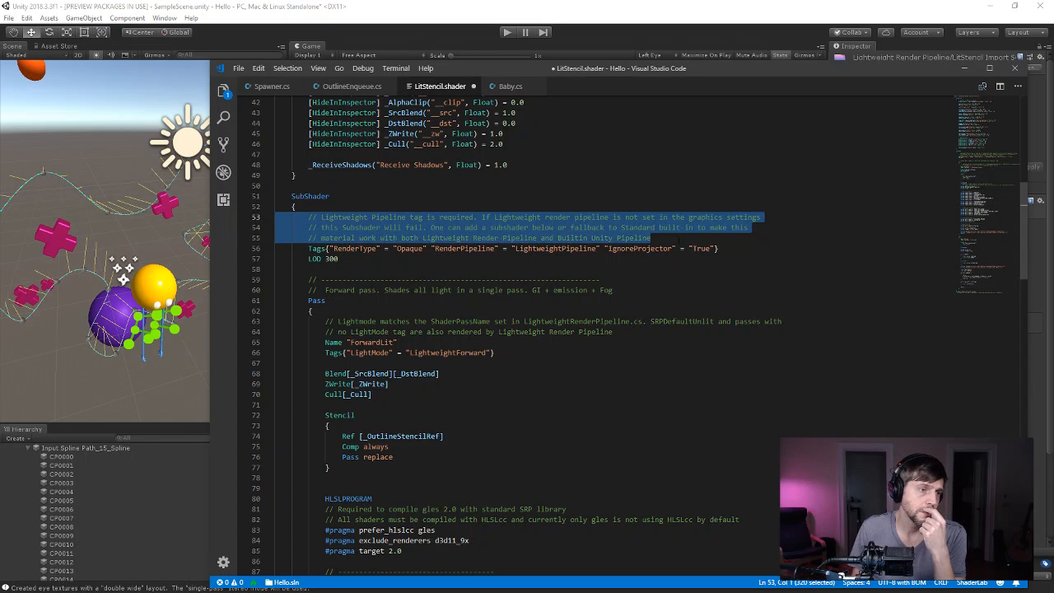
Examine the remaining shader code, from the properties through the ForwardLit pass to the Outline pass.
scroll(679, 241, "down", 2)
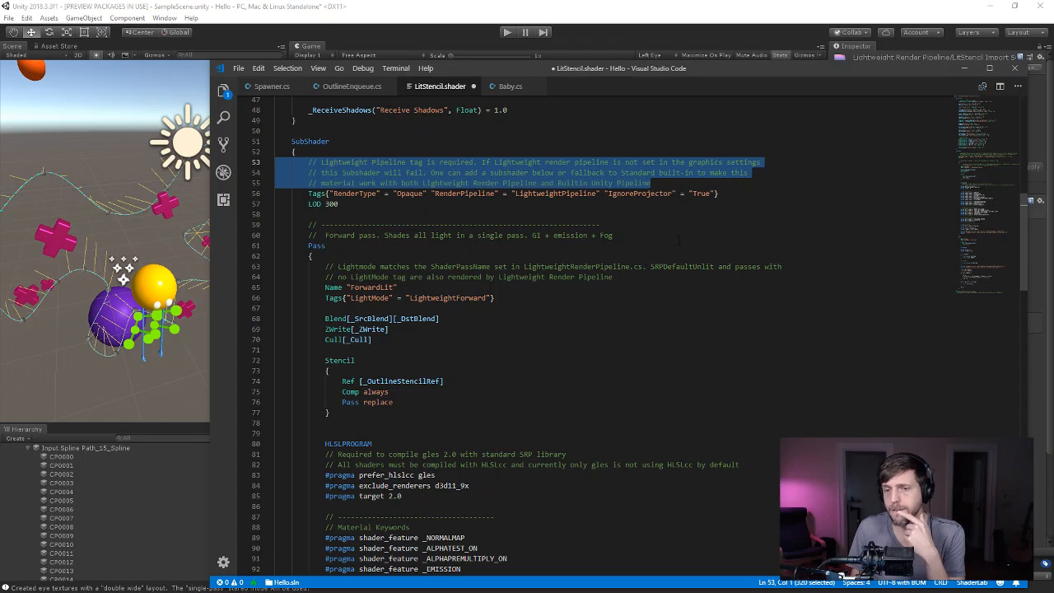
scroll(679, 241, "down", 3)
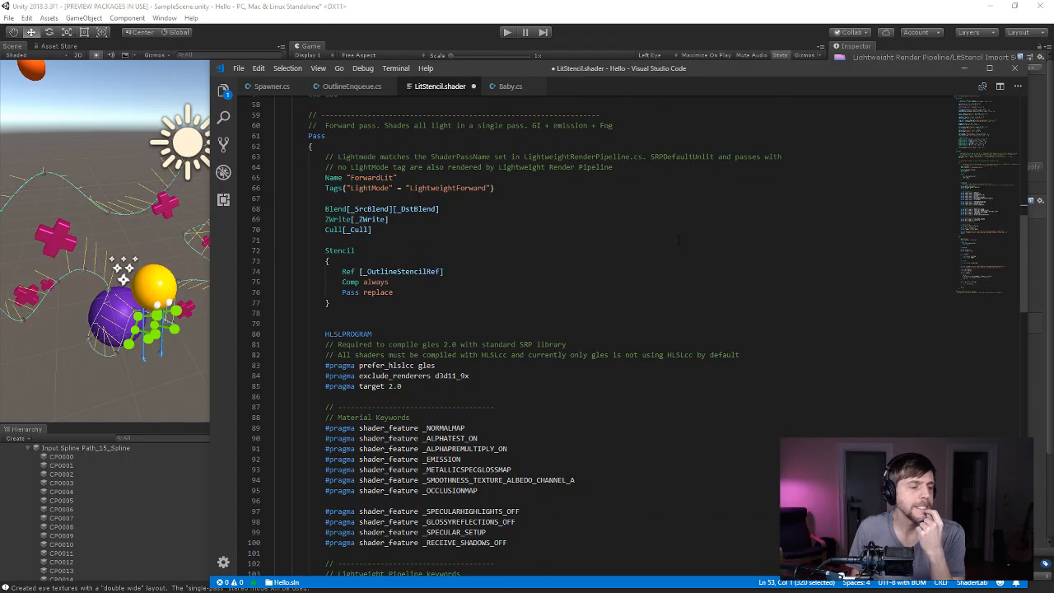
scroll(679, 241, "down", 2)
scroll(679, 240, "down", 3)
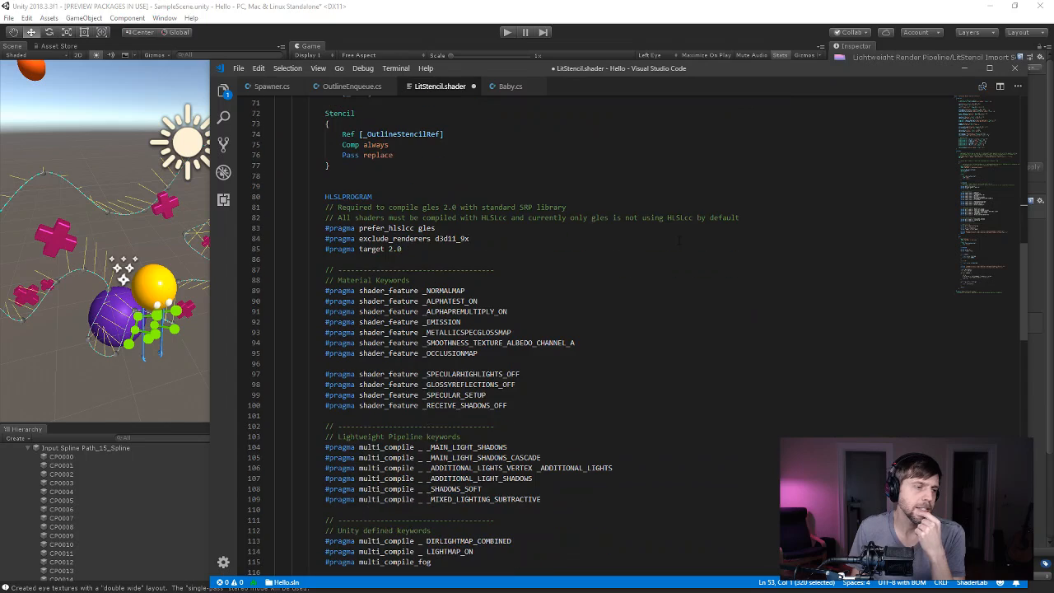
scroll(679, 241, "down", 7)
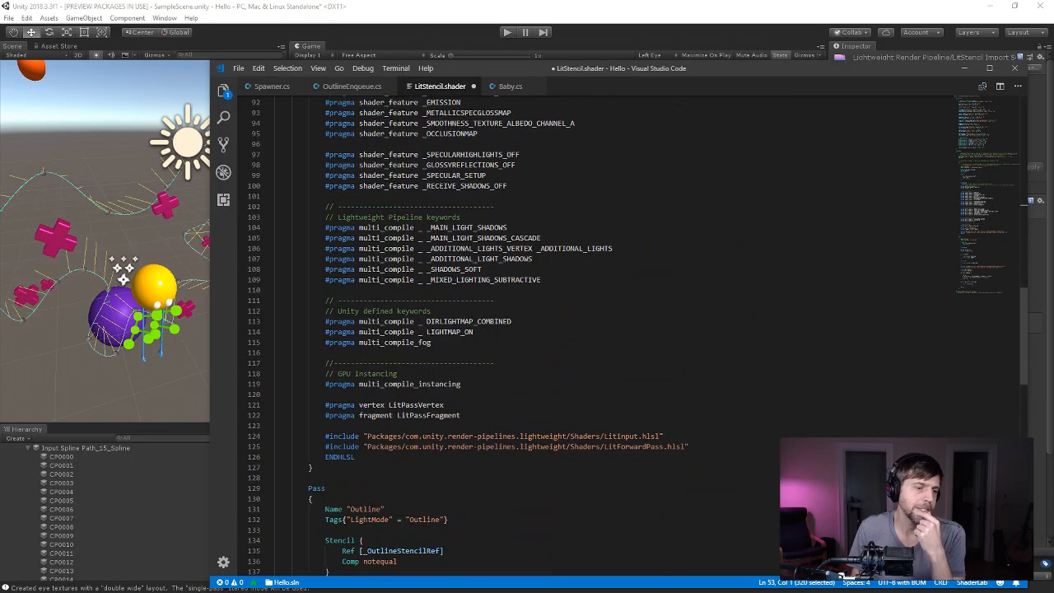
scroll(640, 403, "down", 1)
scroll(644, 410, "down", 15)
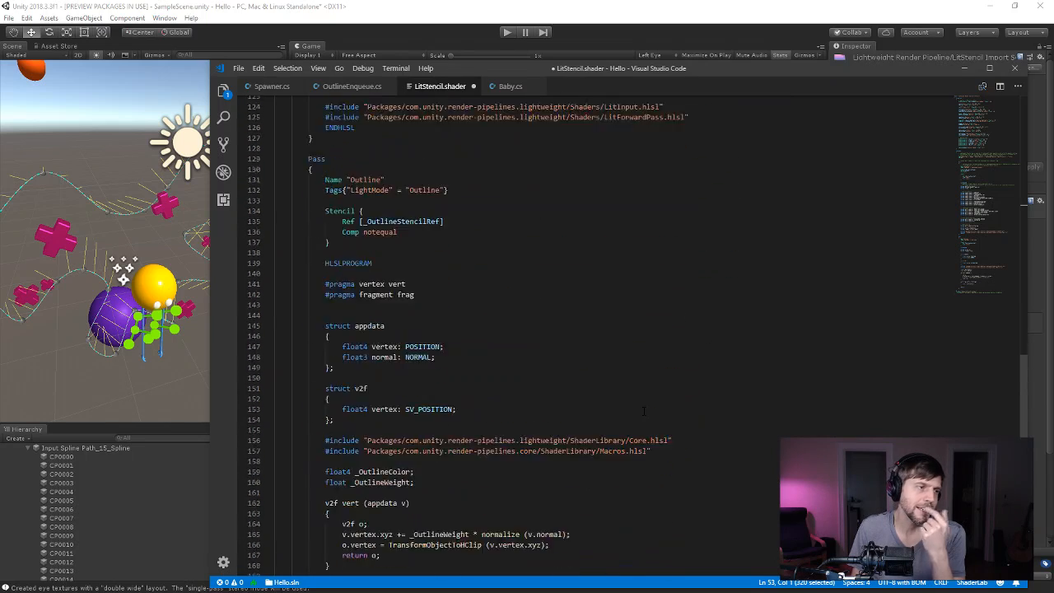
scroll(644, 410, "up", 20)
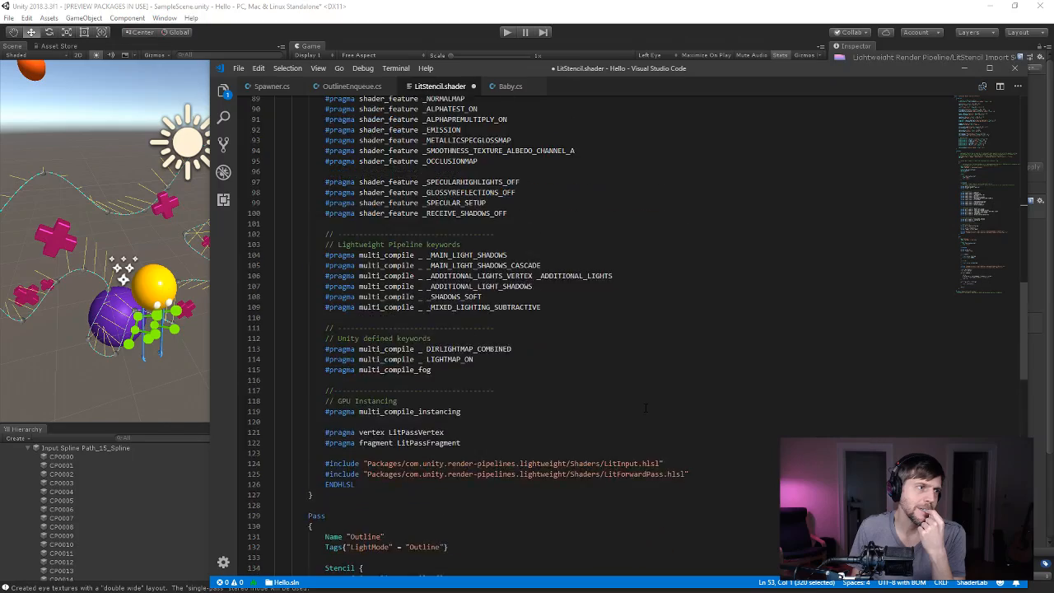
scroll(645, 403, "up", 20)
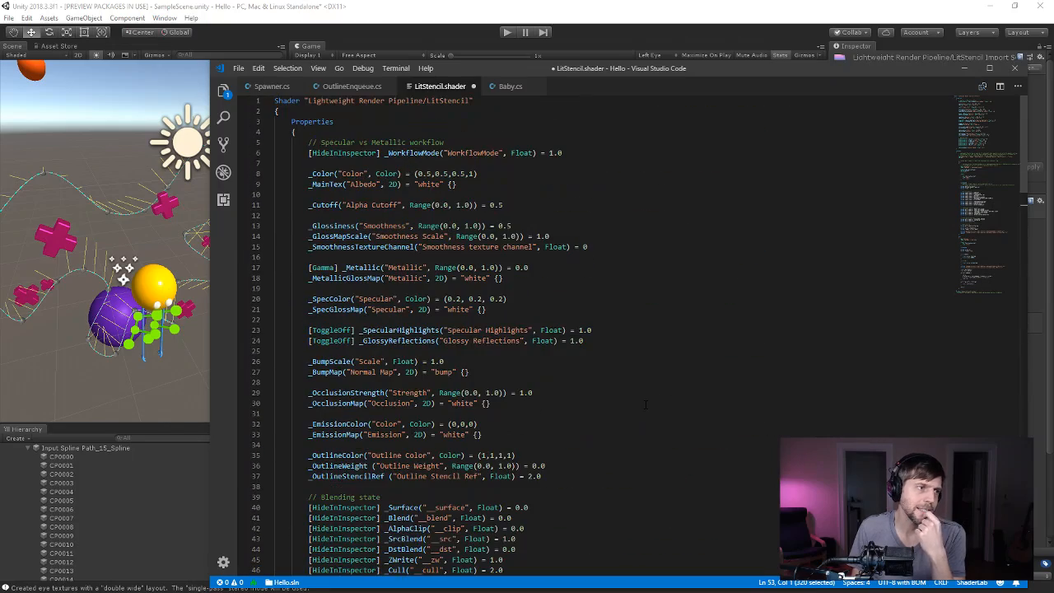
scroll(644, 404, "down", 20)
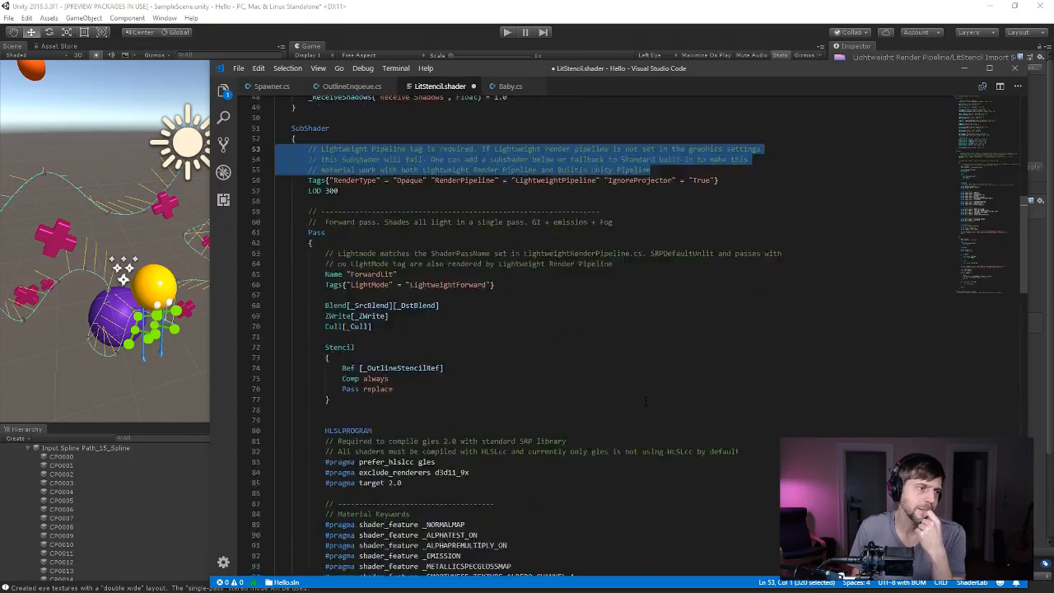
scroll(645, 401, "up", 17)
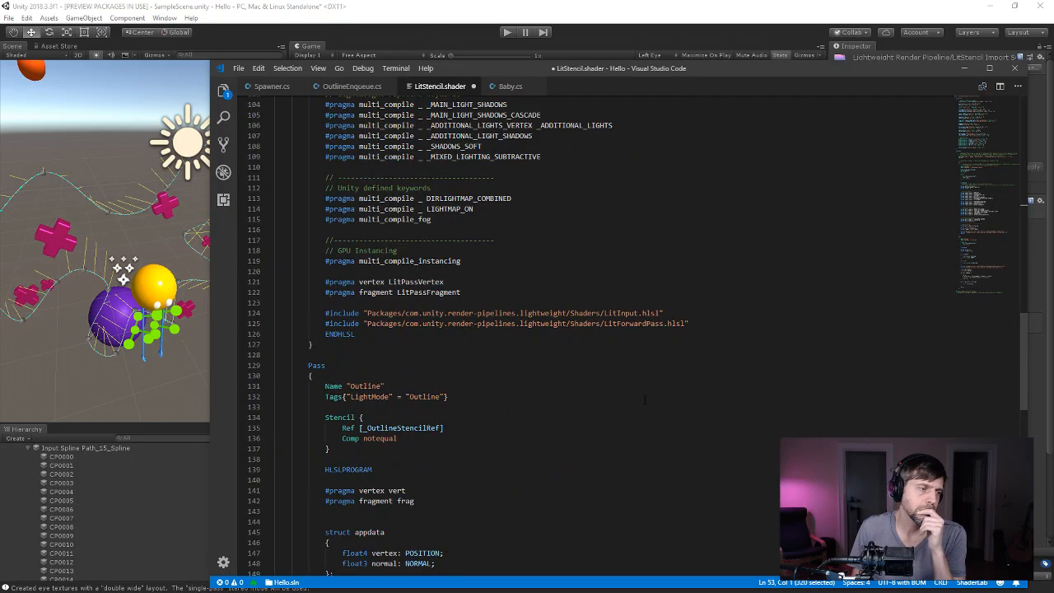
scroll(644, 401, "up", 20)
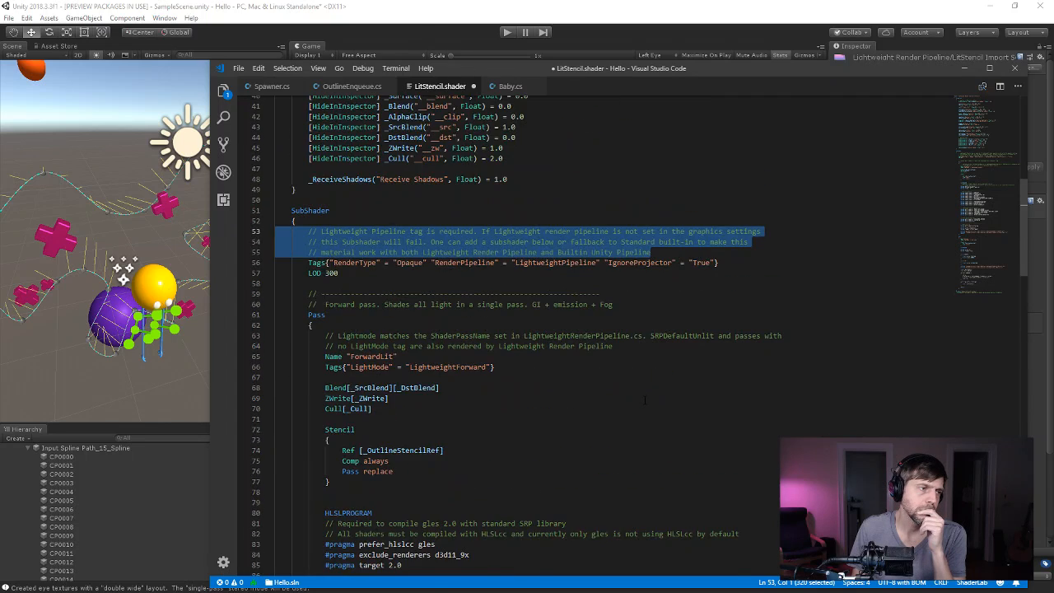
scroll(645, 401, "down", 17)
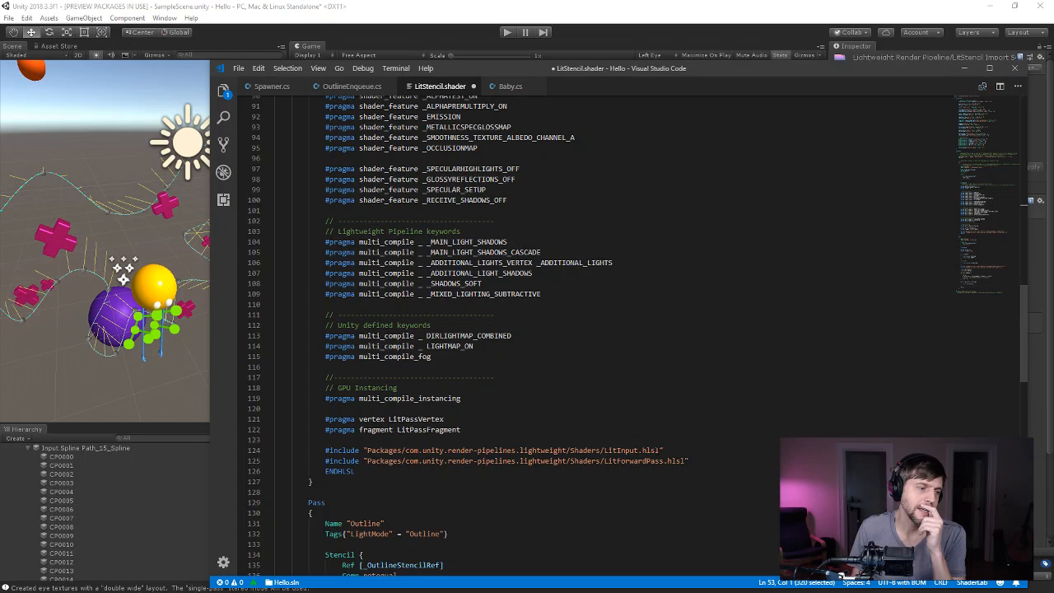
Highlight the ForwardLit pass's HLSL code between HLSLPROGRAM and ENDHLSL and compare it with the Outline pass.
left_click_drag(689, 460, 277, 303)
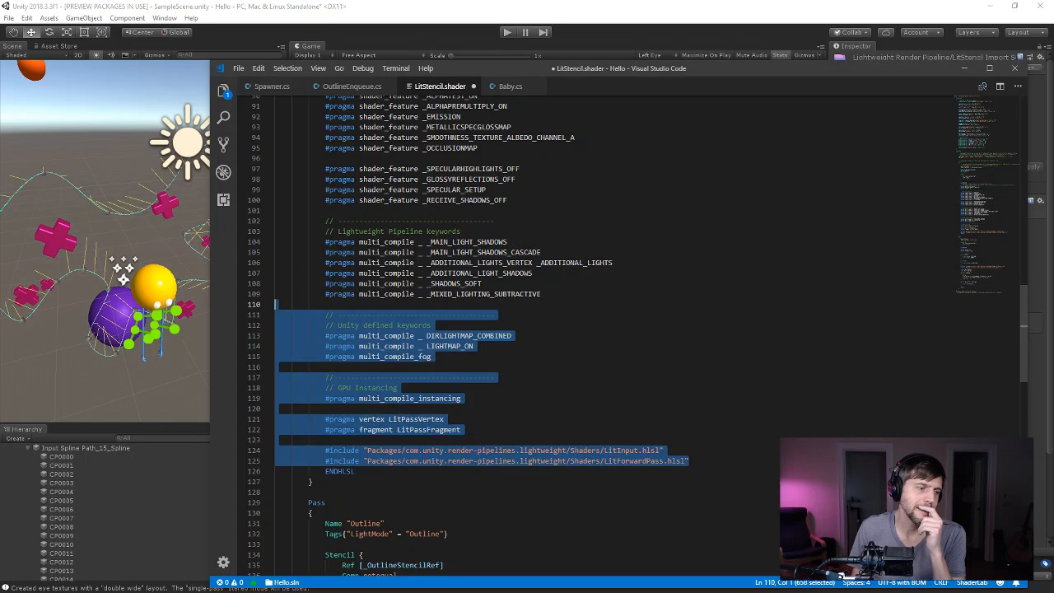
scroll(412, 306, "up", 4)
left_click(416, 306, "shift")
left_click_drag(419, 306, 255, 250)
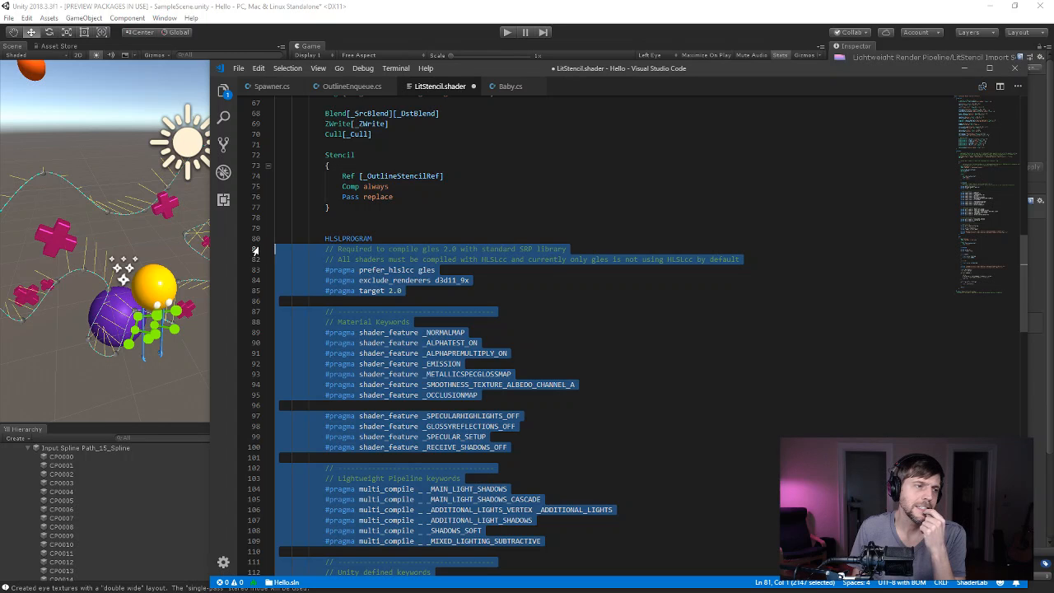
scroll(731, 360, "down", 20)
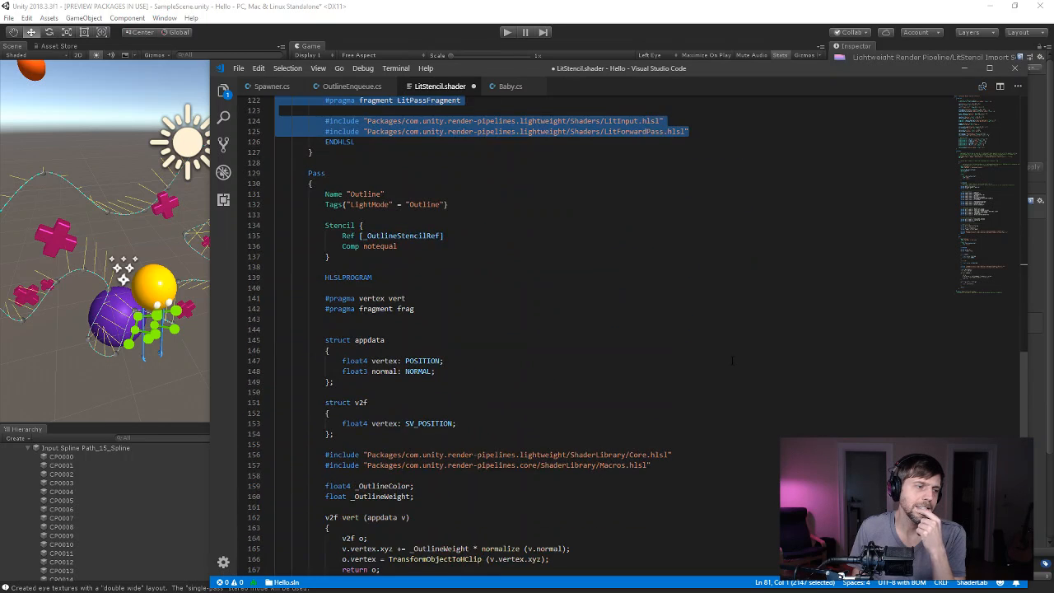
scroll(731, 359, "up", 12)
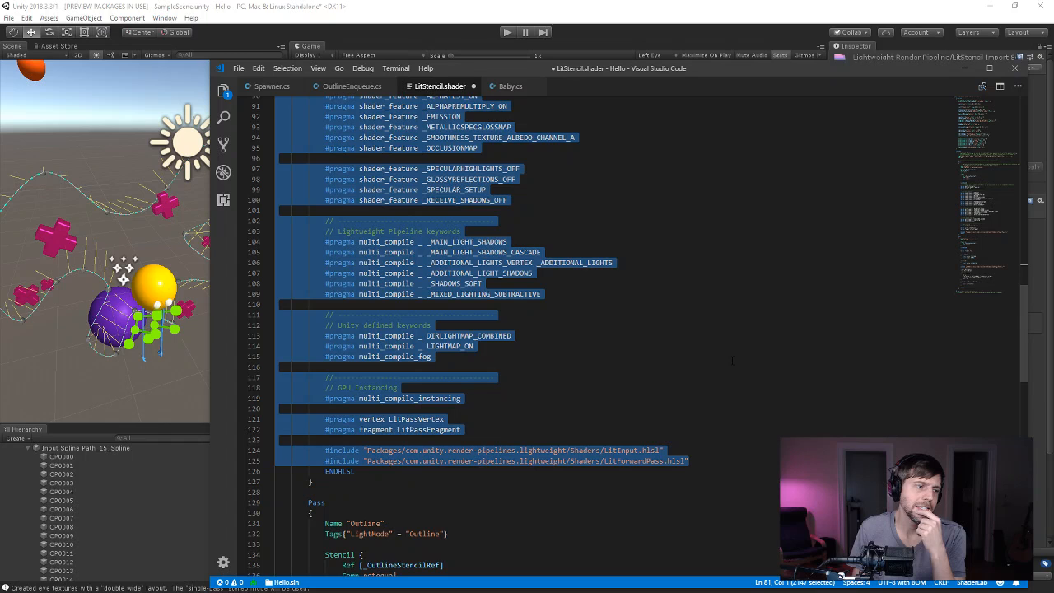
scroll(731, 359, "up", 15)
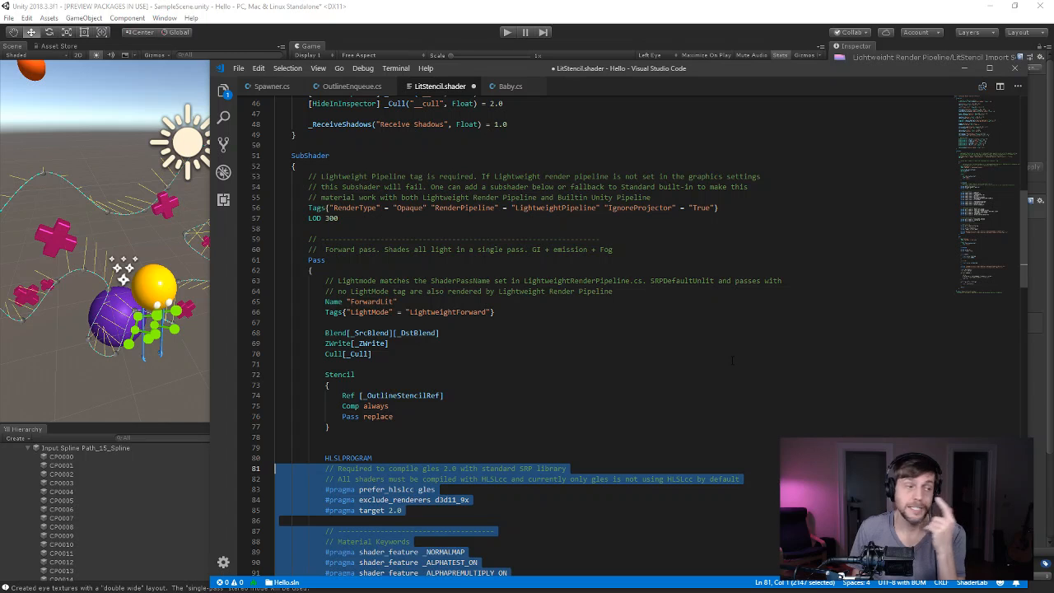
Delete the _ReceiveShadows property from the shader's Properties block.
scroll(732, 359, "up", 15)
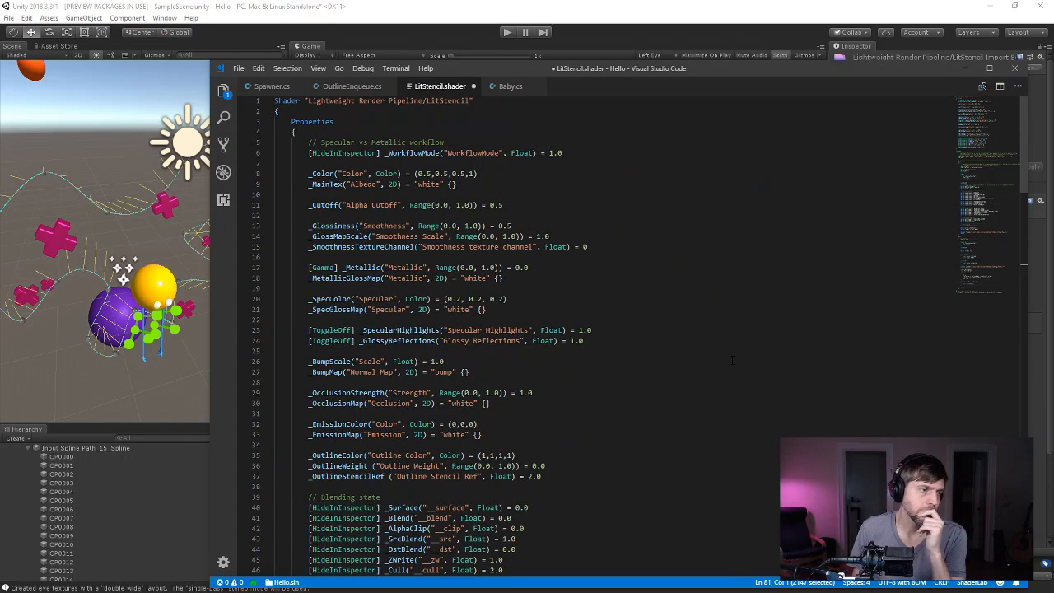
scroll(731, 360, "down", 4)
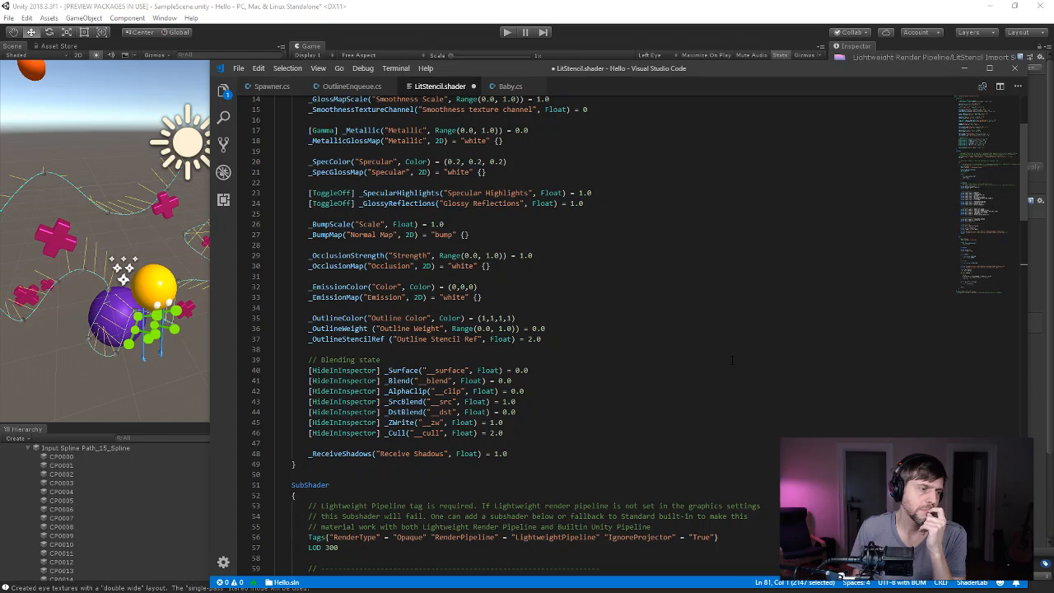
triple_click(409, 453)
key("BackSpace")
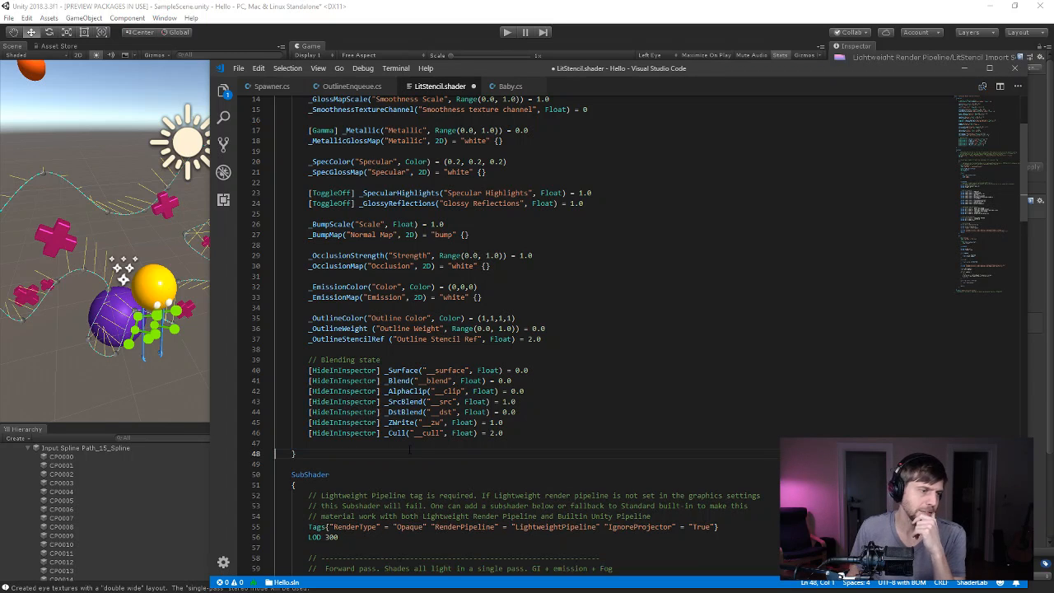
Delete the metallic, specular, highlight and reflection, bump, occlusion and emission properties from _Metallic through _EmissionMap.
left_click(483, 297)
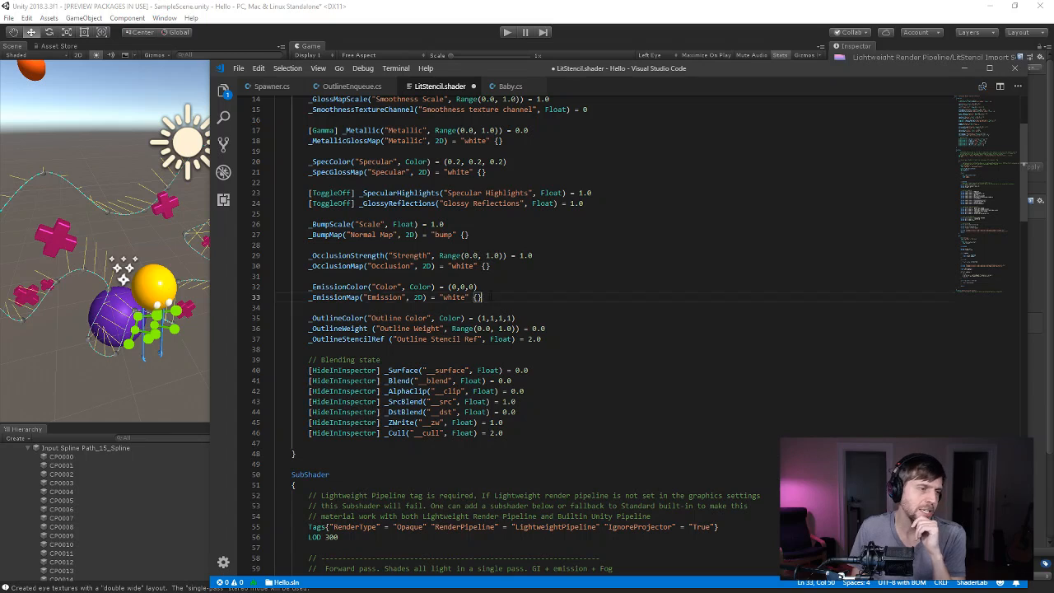
left_click_drag(482, 297, 236, 285)
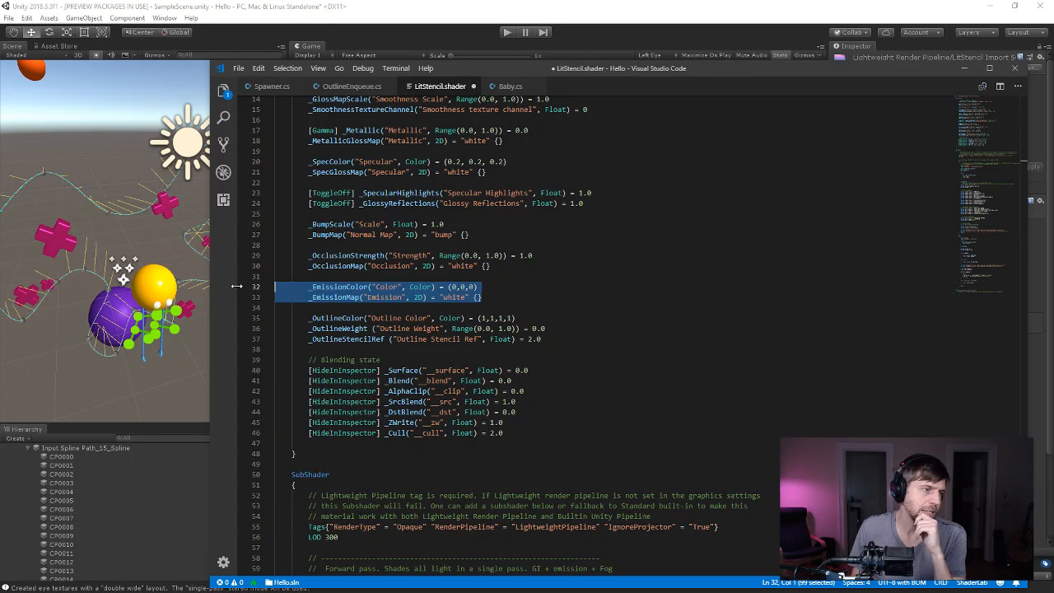
key("shift+Up")
key("shift+Up")
key("shift+Up")
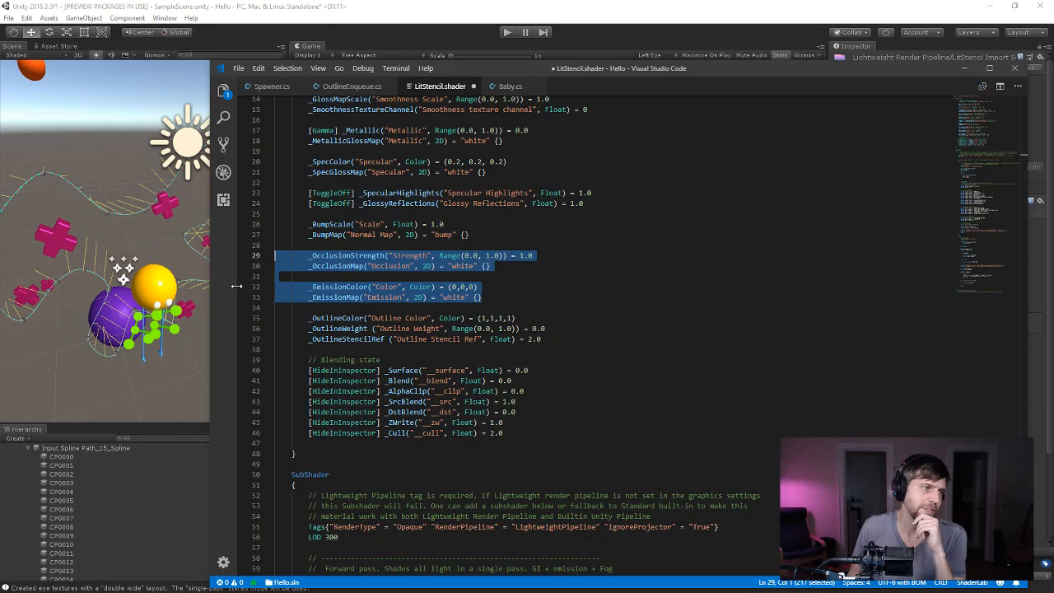
key("shift+Up")
key("shift+Up")
key("shift+Up")
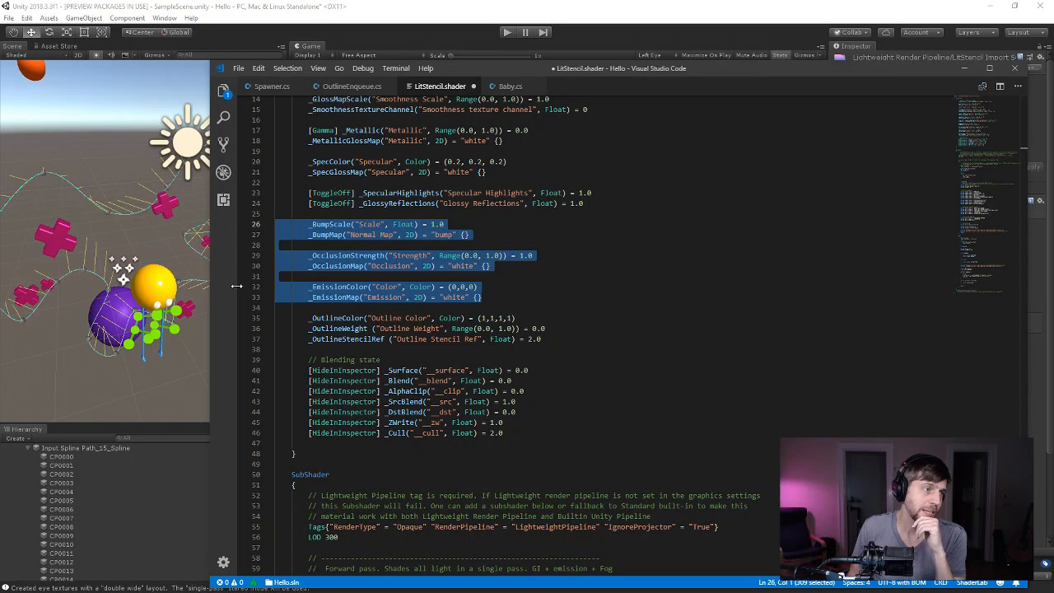
key("shift+Up")
key("shift+Up")
key("shift+Up")
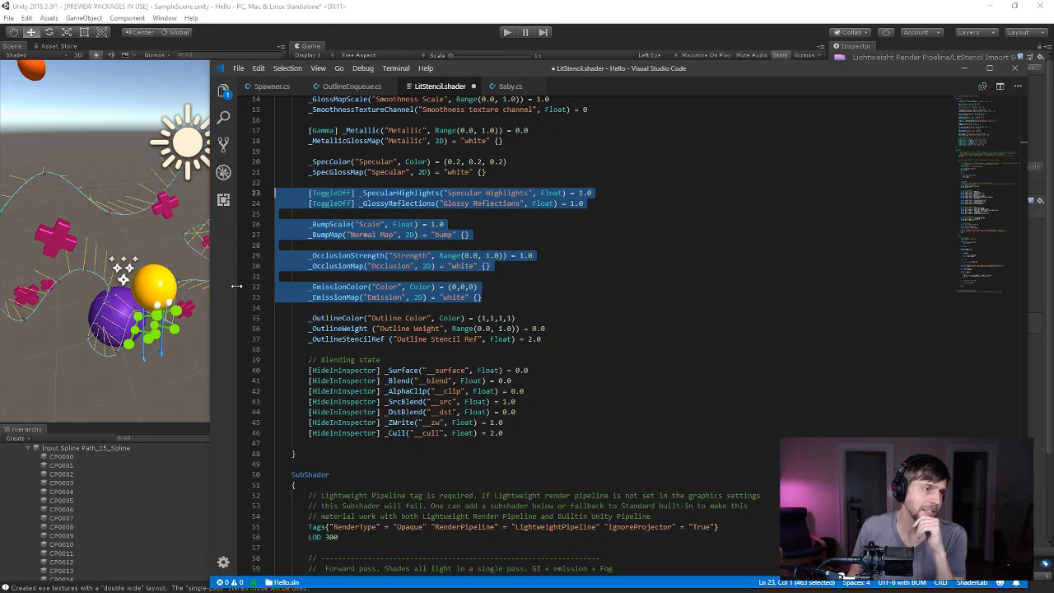
key("shift+Up")
key("shift+Up")
key("shift+Up")
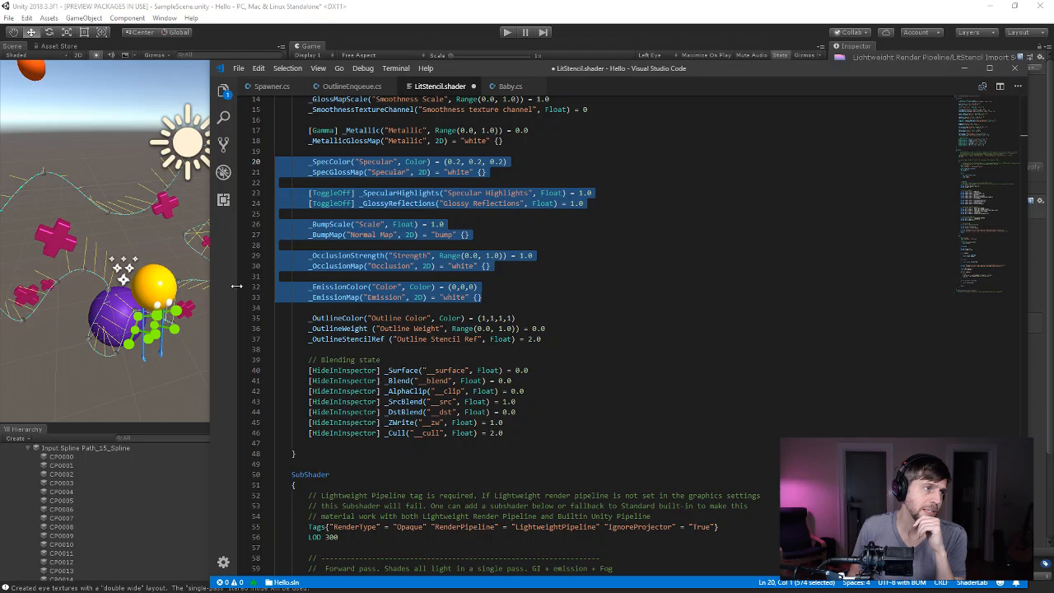
key("shift+Up")
key("shift+Up")
key("shift+Up")
key("Delete")
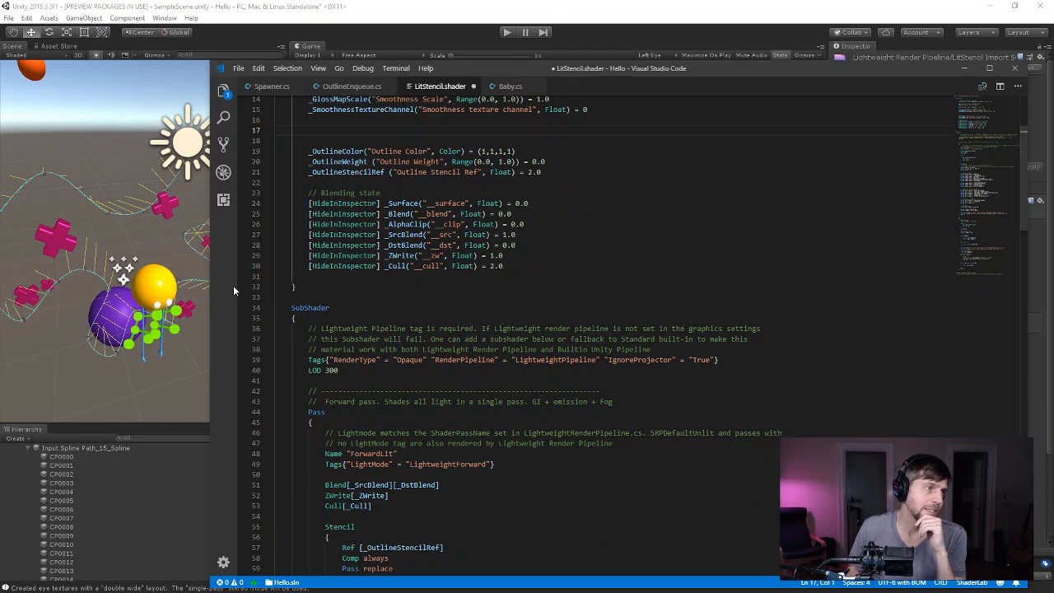
Delete the _MainTex, _Cutoff, _Glossiness, _GlossMapScale and _SmoothnessTextureChannel properties, keeping _Color.
scroll(445, 426, "up", 5)
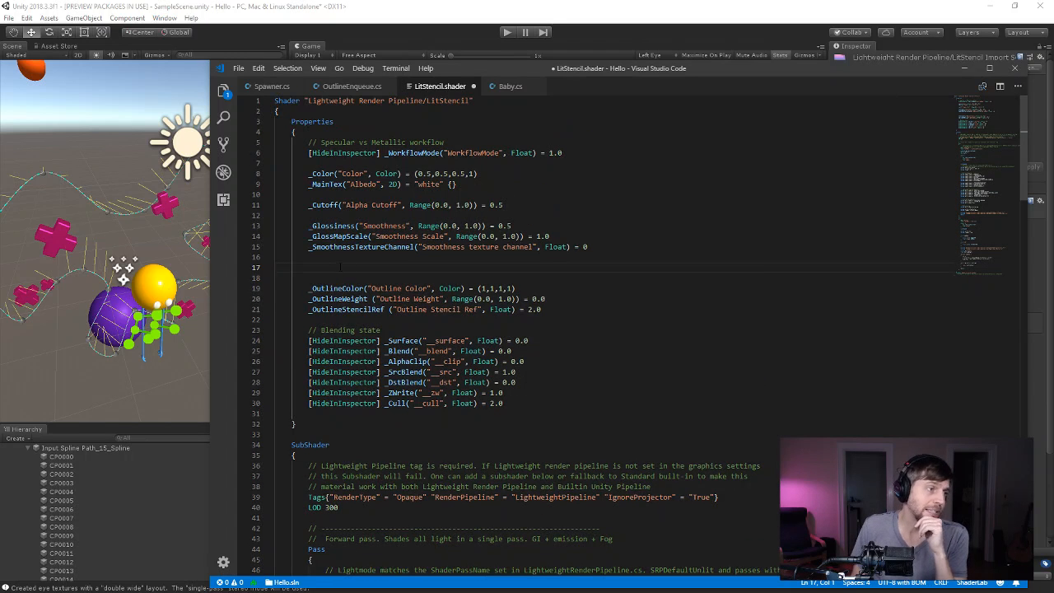
left_click_drag(340, 265, 242, 183)
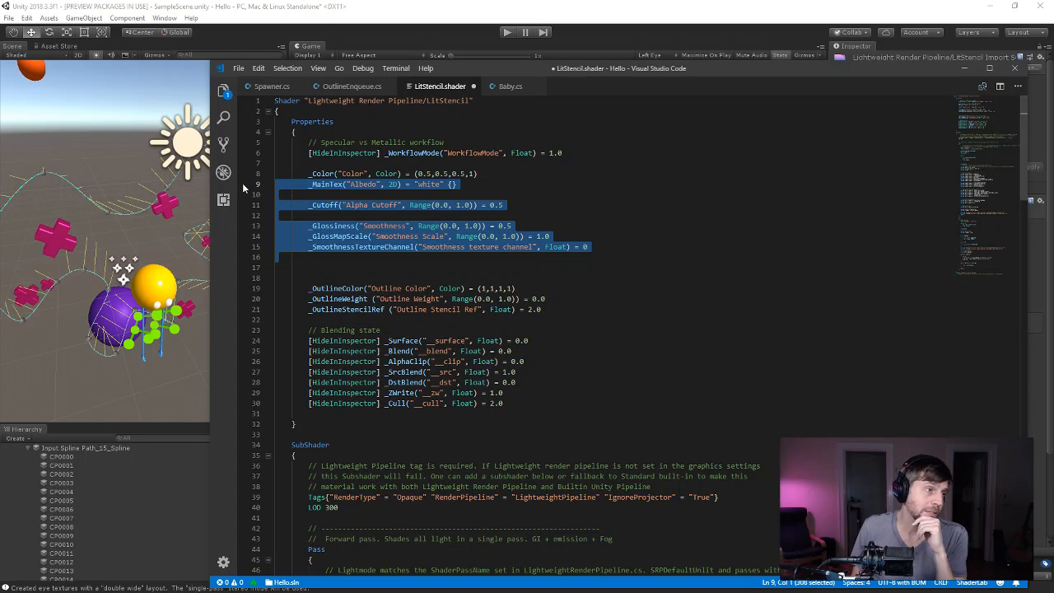
key("Delete")
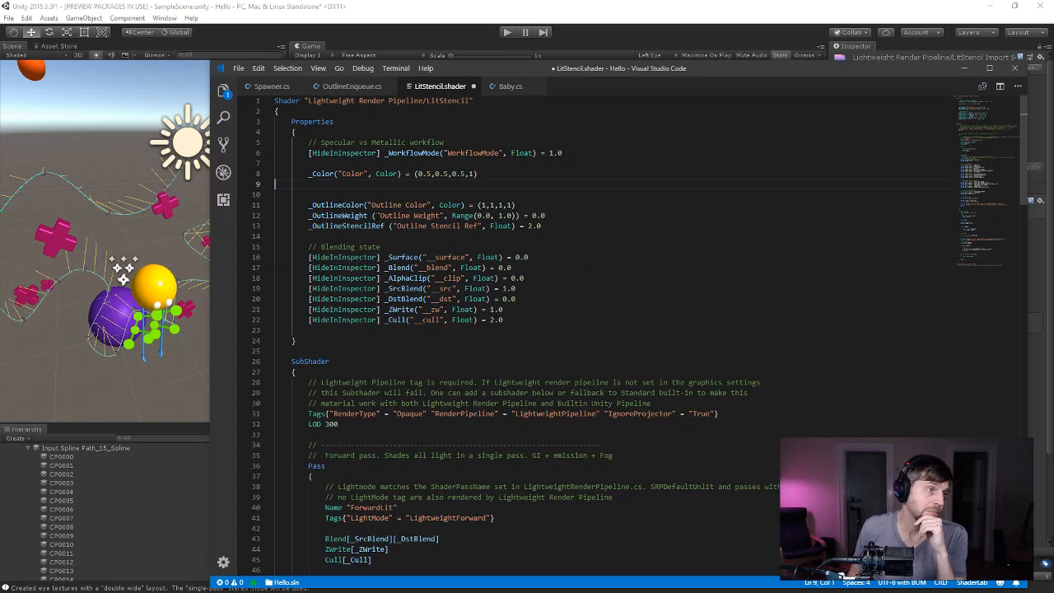
Delete the "Specular vs Metallic workflow" comment with its _WorkflowMode property and remove the spare blank line below _Color.
key("Up")
key("shift+Up")
key("shift+Up")
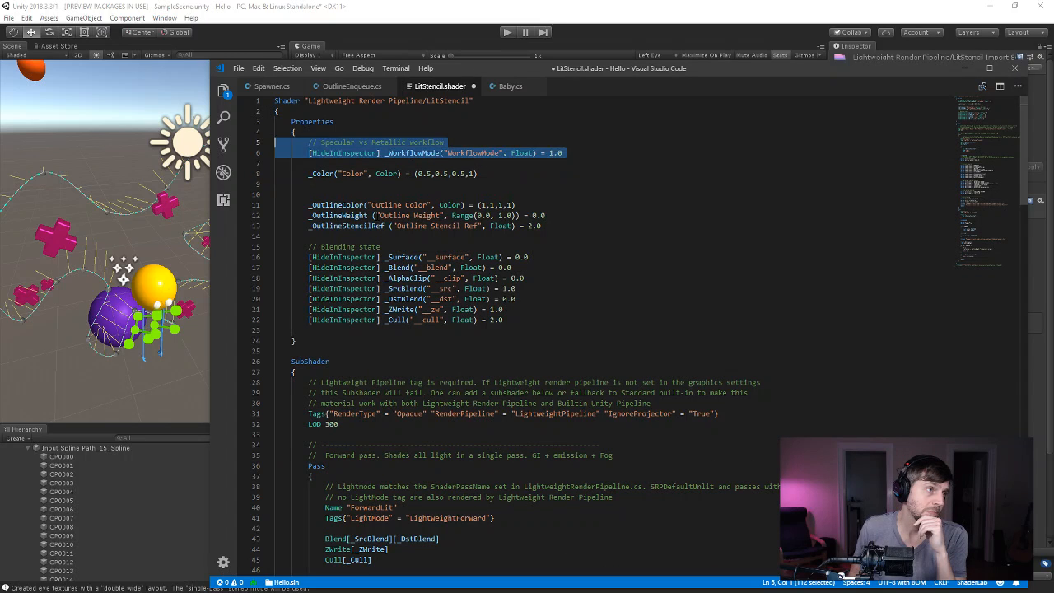
key("Delete")
key("Down")
key("Down")
key("Down")
key("BackSpace")
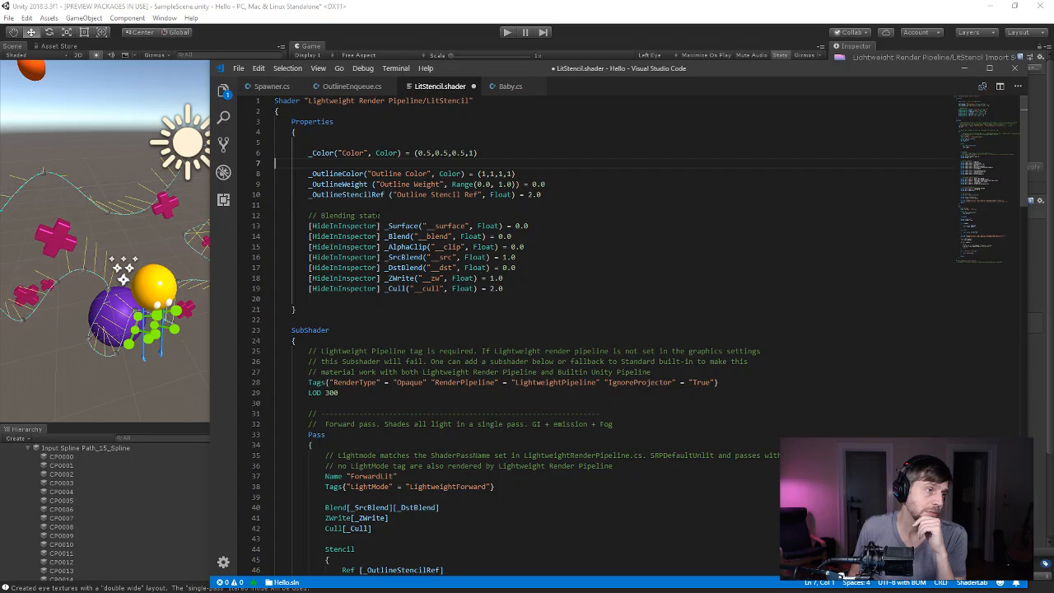
key("Down")
key("Down")
key("Down")
key("Down")
key("Down")
key("Down")
key("shift+Down")
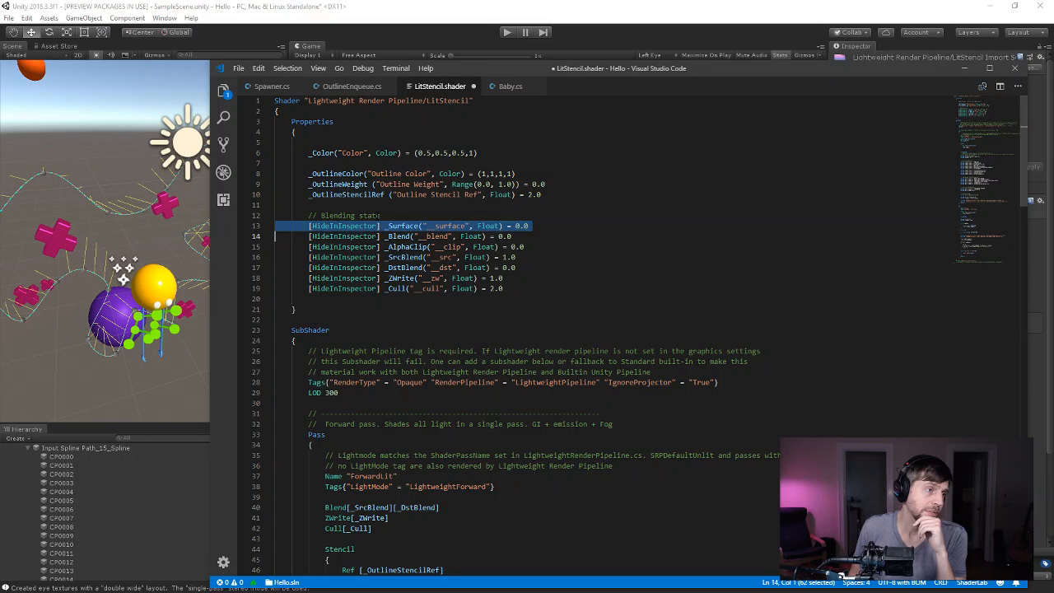
key("Up")
key("Up")
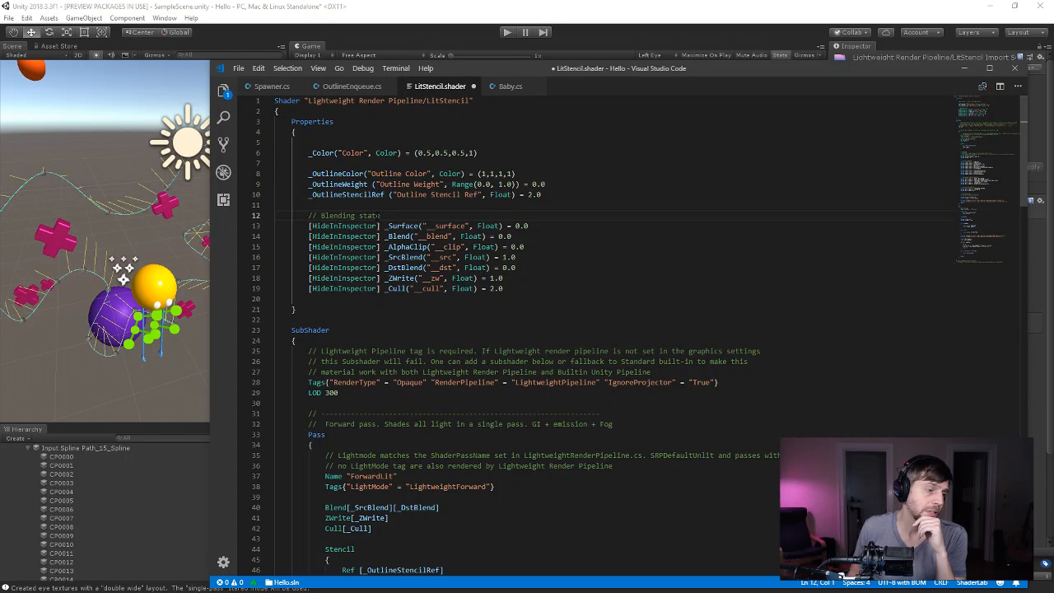
Delete the Blend, ZWrite and Cull lines from the ForwardLit pass.
scroll(527, 329, "down", 6)
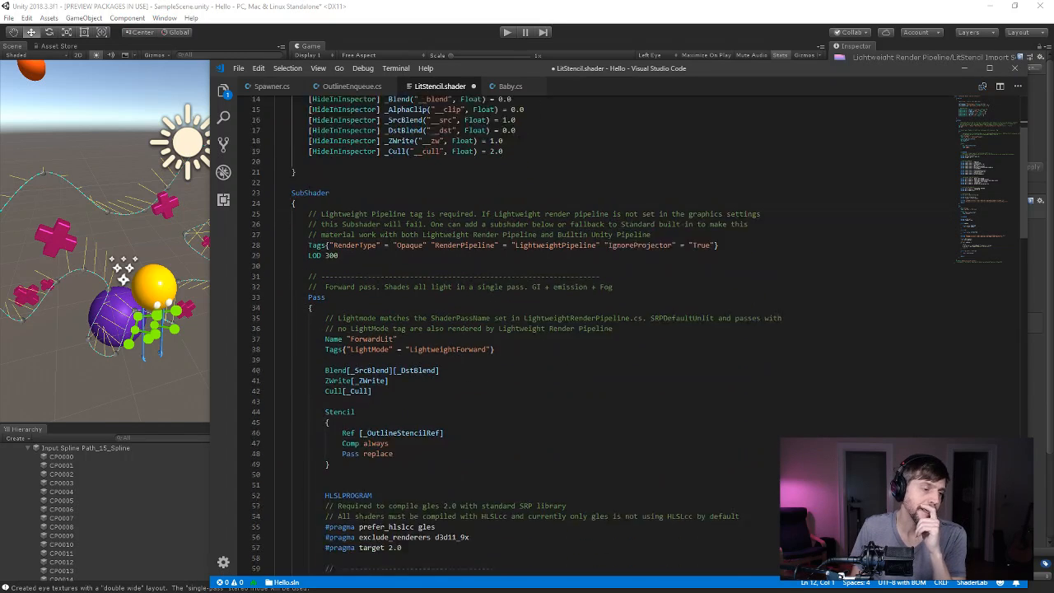
left_click_drag(375, 336, 250, 320)
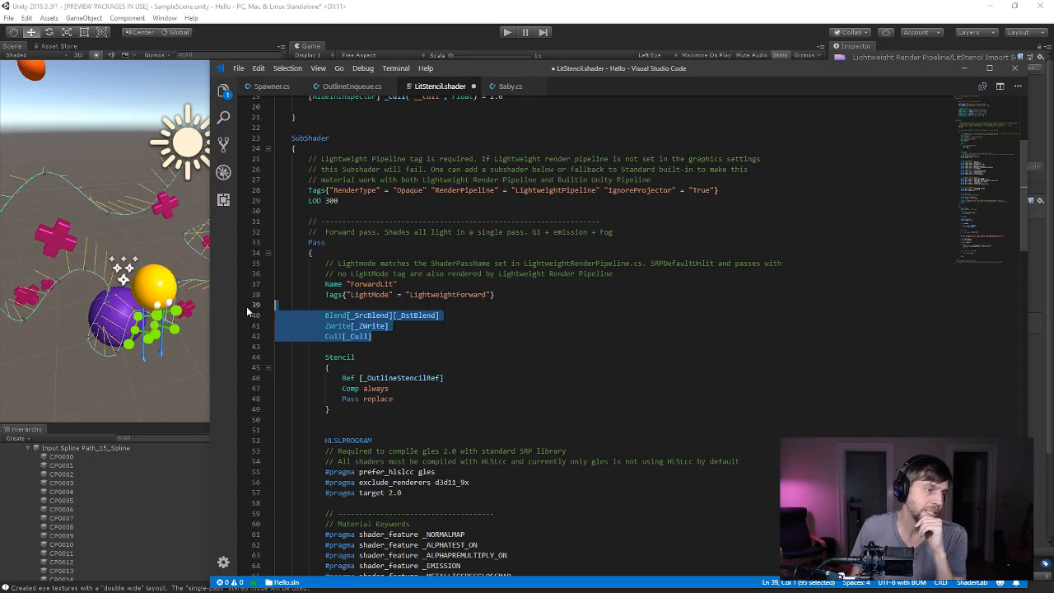
key("BackSpace")
key("BackSpace")
Delete the Blending state comment with its hidden properties from _Surface to _Cull and the leftover blank lines in the Properties block.
scroll(251, 307, "down", 11)
scroll(347, 404, "down", 11)
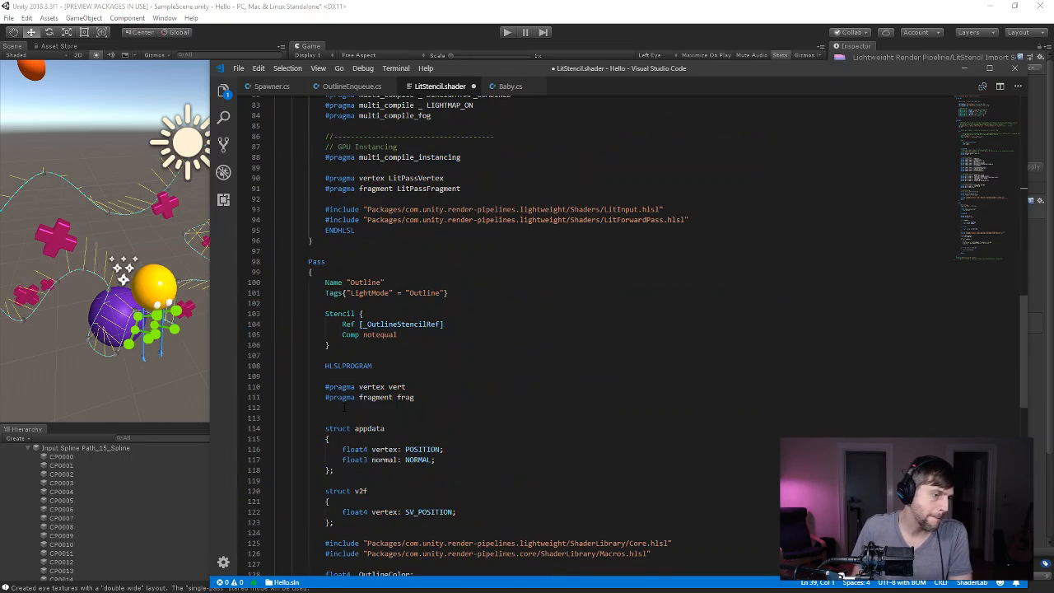
scroll(347, 404, "up", 10)
scroll(576, 329, "up", 17)
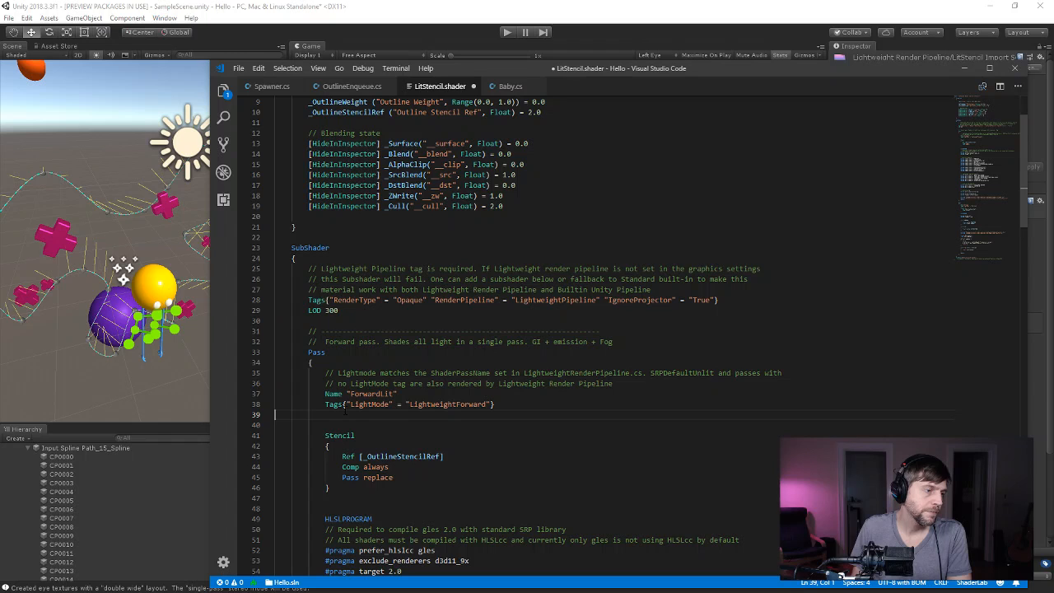
scroll(576, 329, "up", 2)
left_click_drag(517, 271, 277, 188)
key("BackSpace")
key("BackSpace")
key("BackSpace")
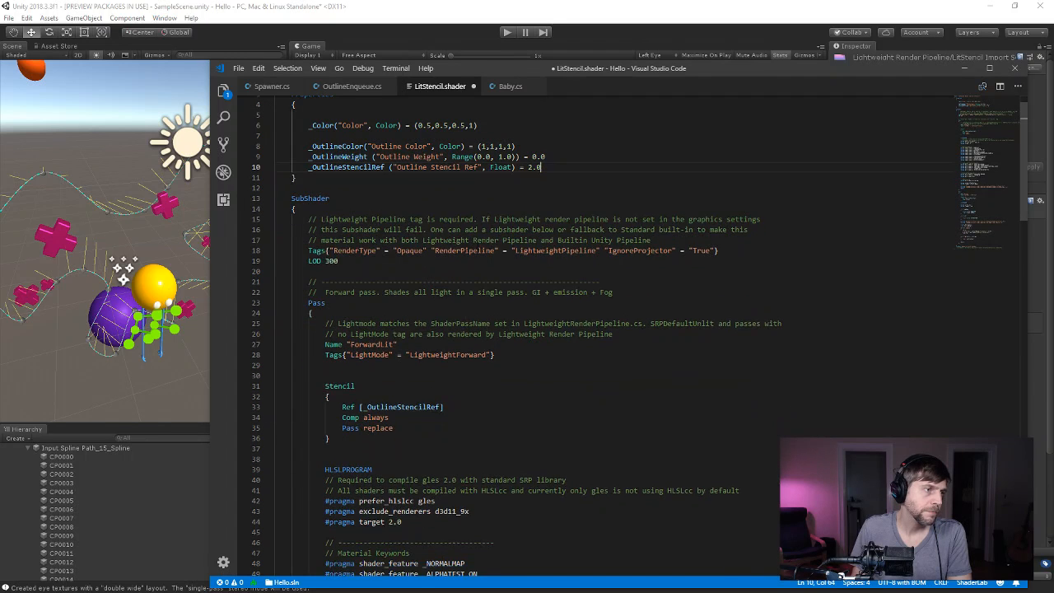
scroll(349, 145, "up", 1)
left_click(348, 145)
key("BackSpace")
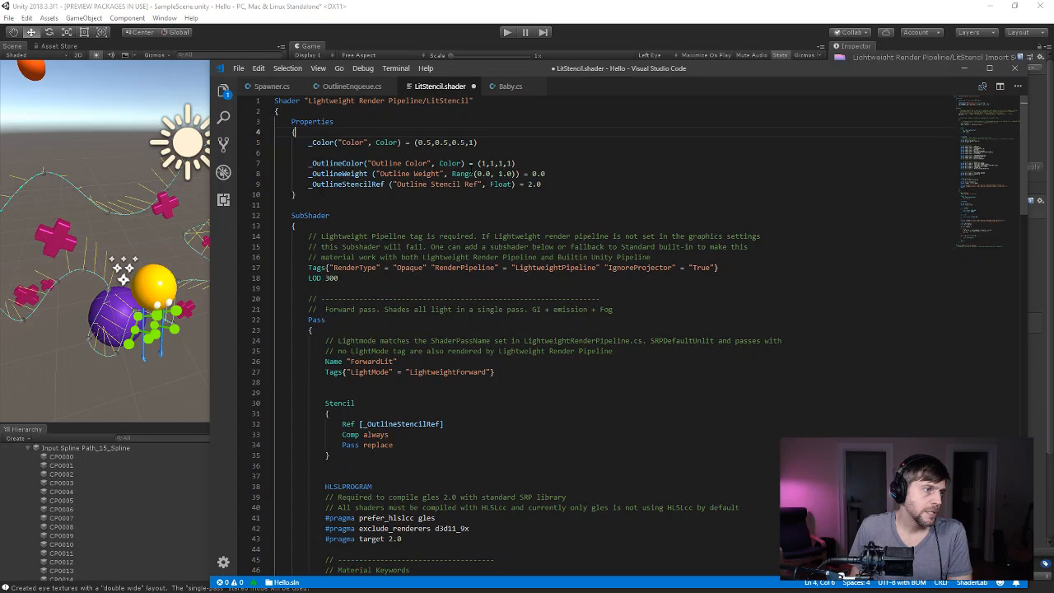
Delete the Lightweight Pipeline tag comment in the SubShader and the "Forward pass" comment header above the first pass.
left_click_drag(651, 257, 276, 236)
key("BackSpace")
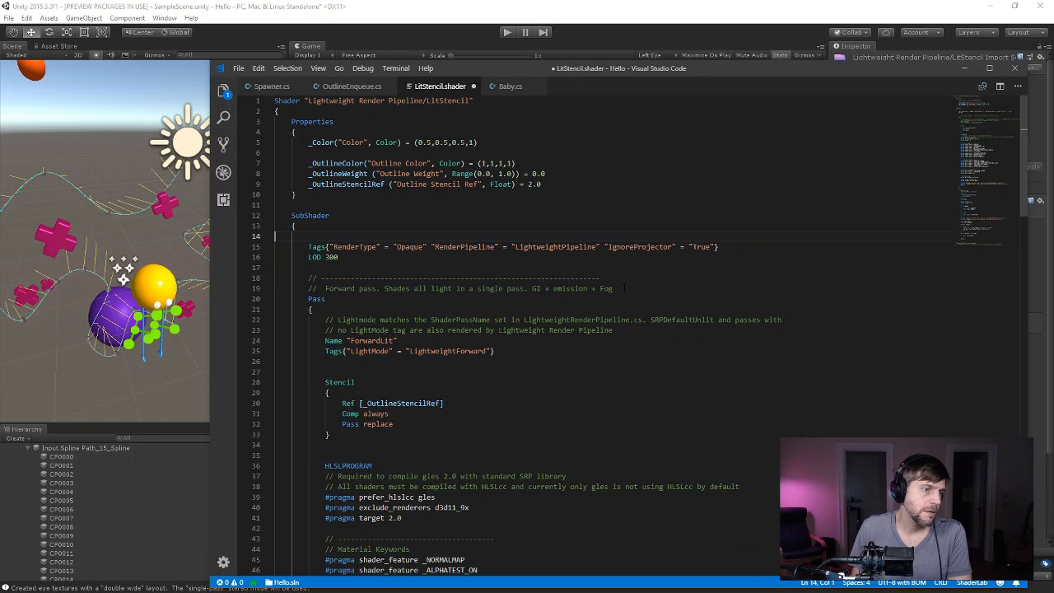
left_click_drag(613, 288, 276, 278)
key("BackSpace")
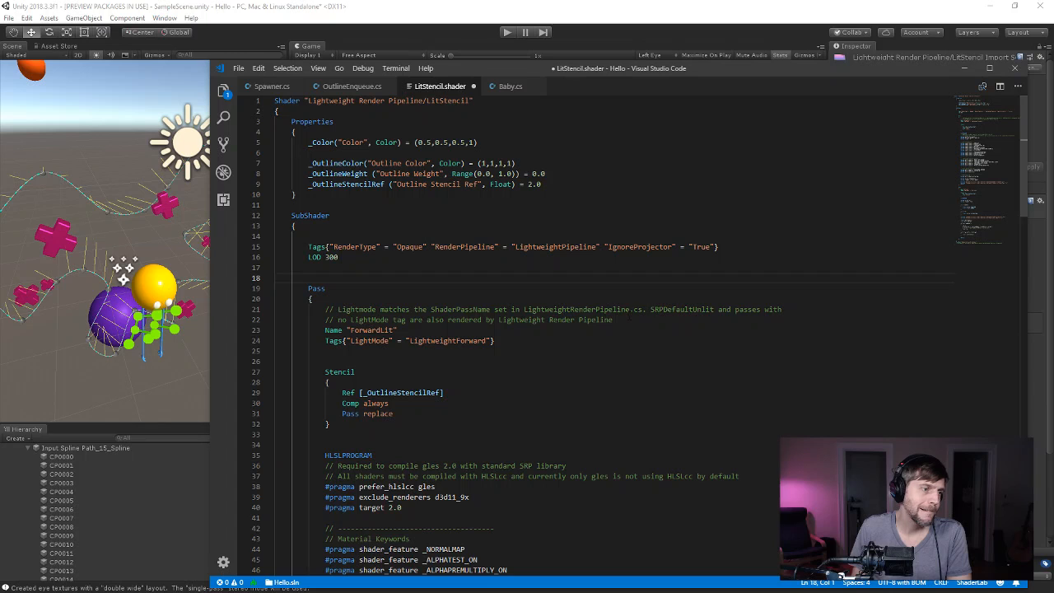
Delete the two-line Lightmode comment above the ForwardLit pass name.
left_click_drag(630, 317, 276, 300)
left_click(280, 301)
left_click(187, 309)
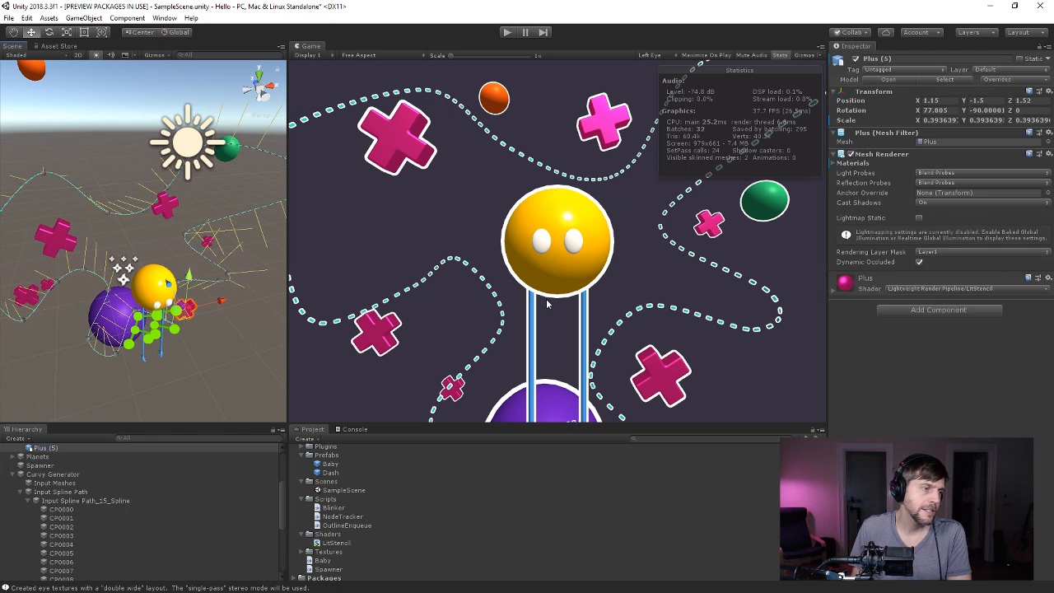
key("alt+Tab")
left_click(619, 312)
left_click_drag(618, 320, 208, 315)
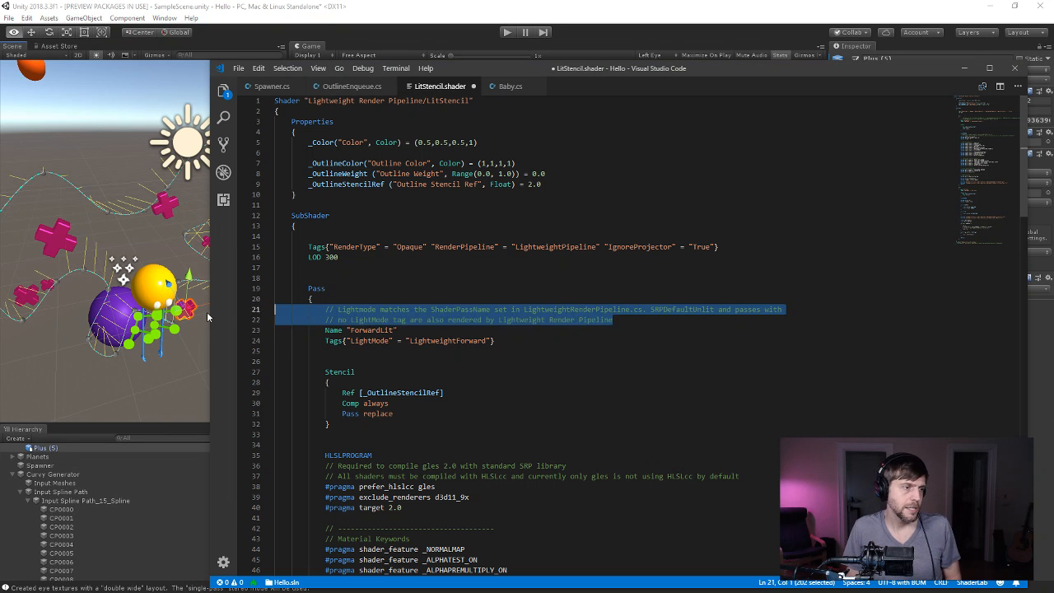
key("BackSpace")
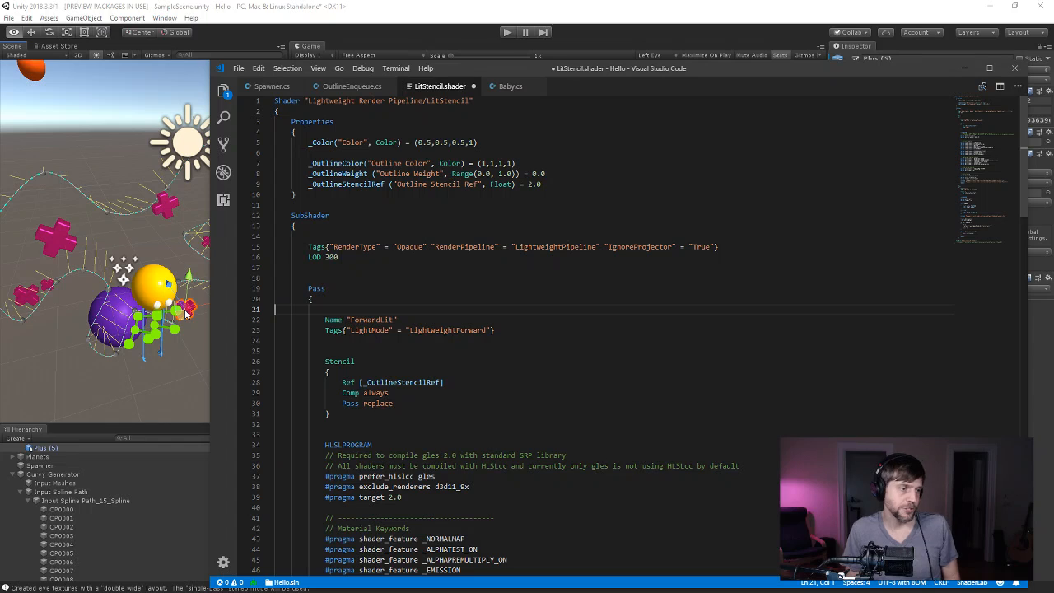
Save the shader, look over the remaining ForwardLit keywords and switch to Unity to check the scene's rendering.
key("ctrl+s")
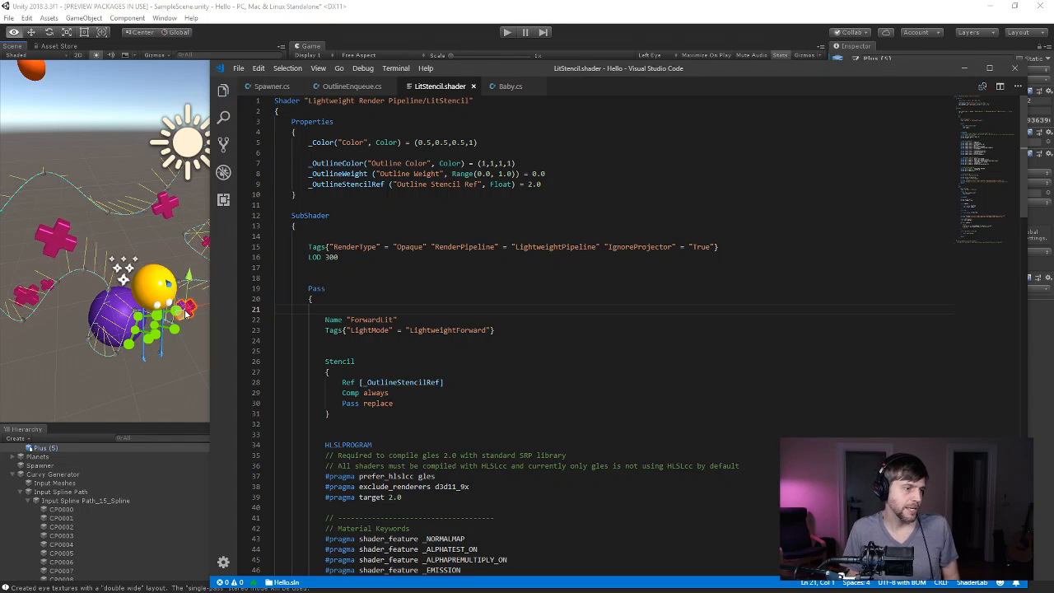
scroll(378, 354, "down", 15)
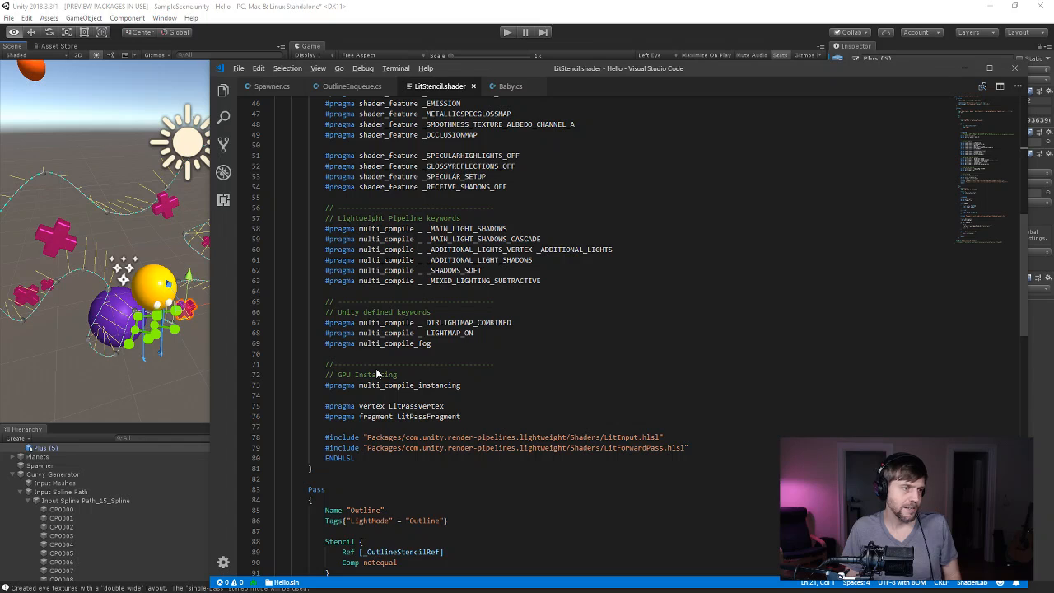
key("alt+Tab")
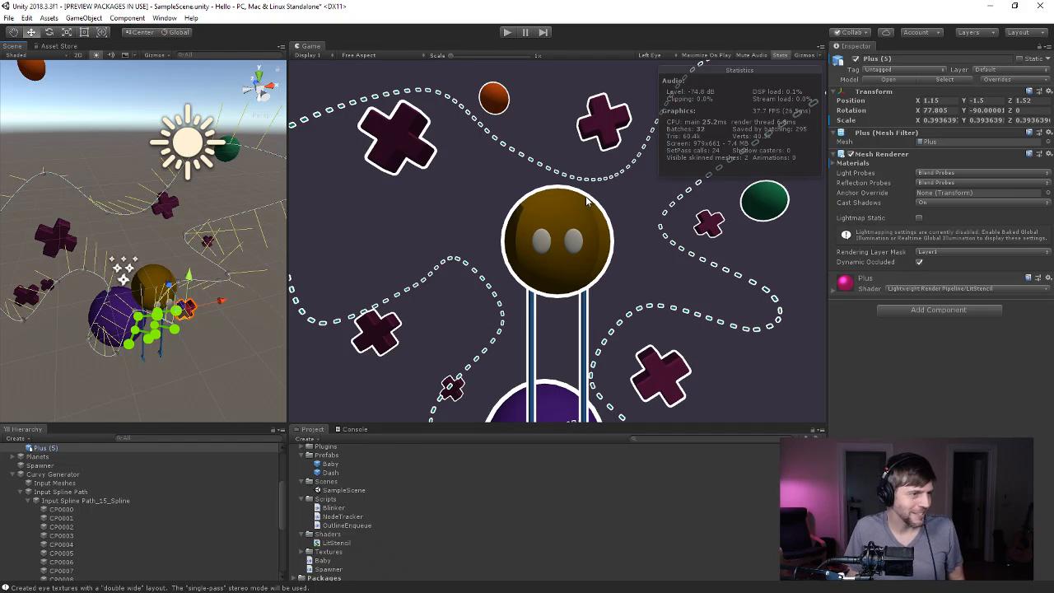
Return to Visual Studio Code and delete the Material, Lightweight Pipeline and Unity defined keyword sections from the ForwardLit pass.
key("alt+Tab")
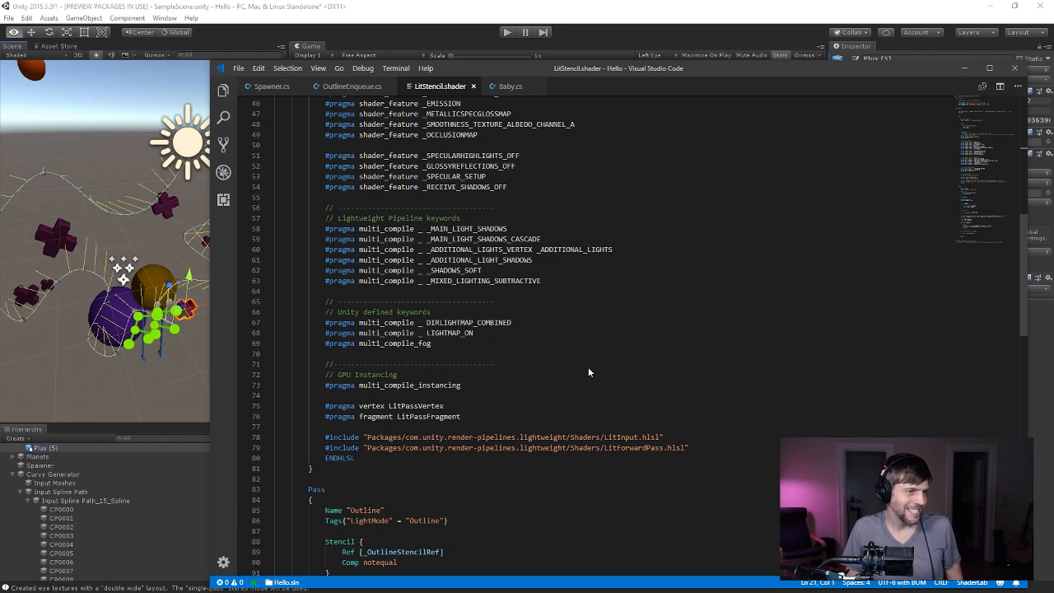
scroll(502, 378, "up", 3)
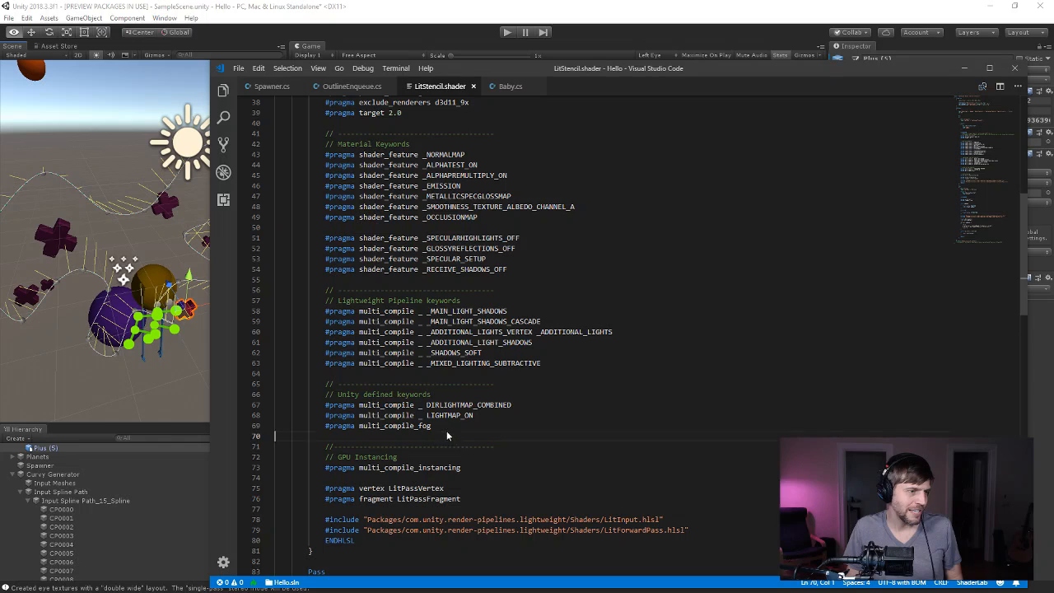
left_click_drag(447, 428, 210, 134)
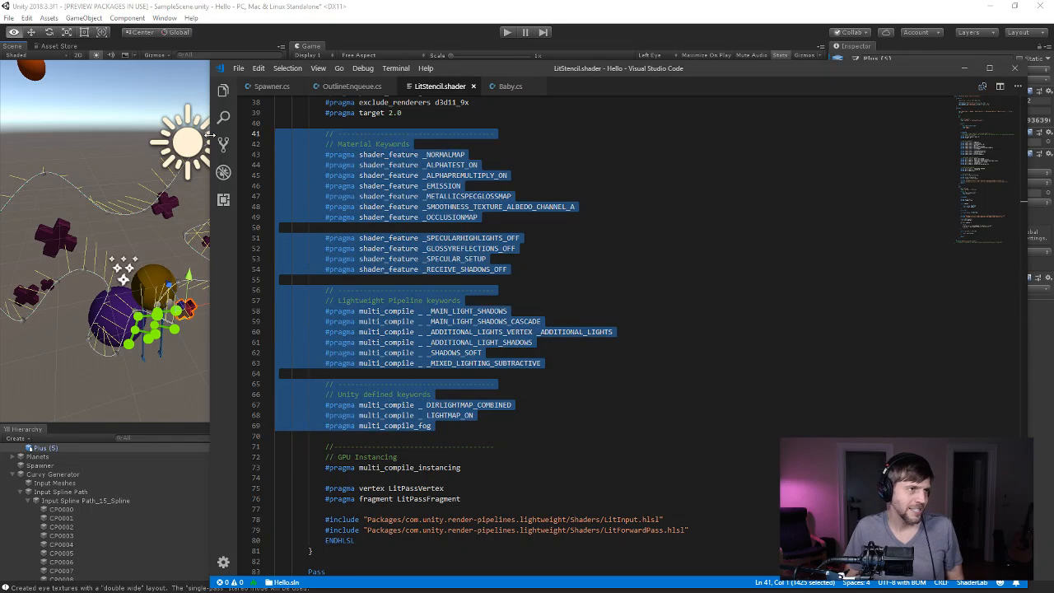
key("Delete")
Delete the gles compile comments and the prefer_hlslcc, exclude_renderers and target 2.0 pragmas from the ForwardLit HLSL program.
scroll(501, 294, "up", 4)
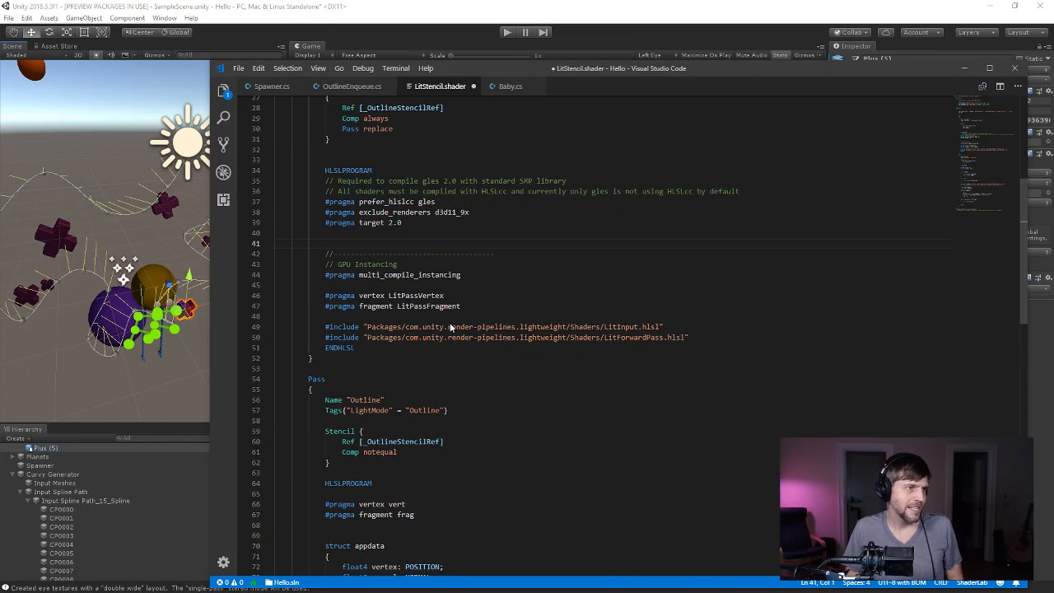
left_click_drag(415, 224, 247, 182)
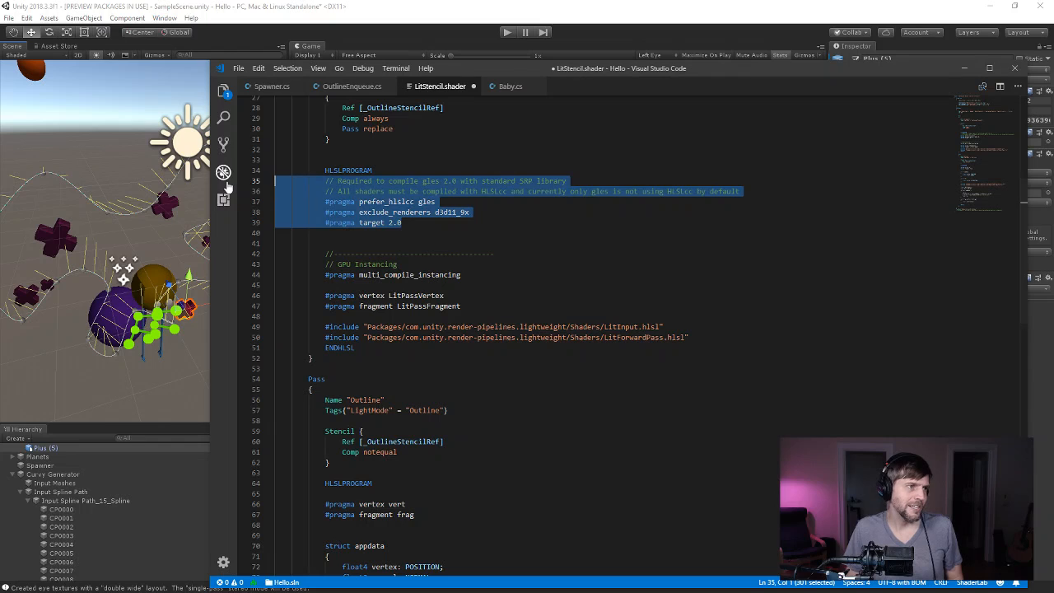
key("Delete")
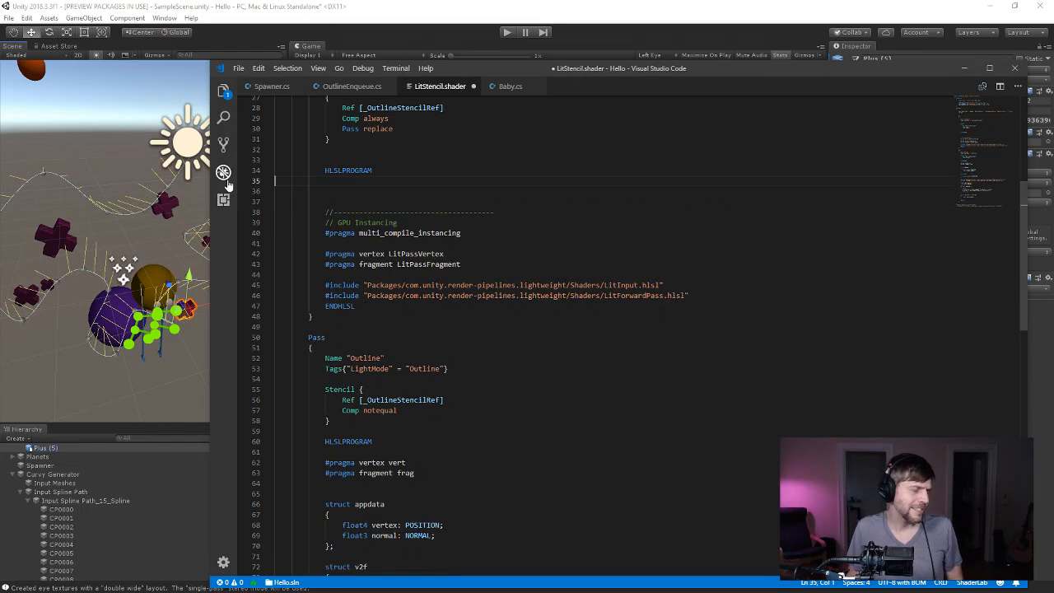
Delete the GPU Instancing comment above the multi_compile_instancing pragma, save the shader and check the scene in Unity.
key("shift+Down")
key("shift+Down")
key("shift+Down")
key("shift+Down")
key("shift+Down")
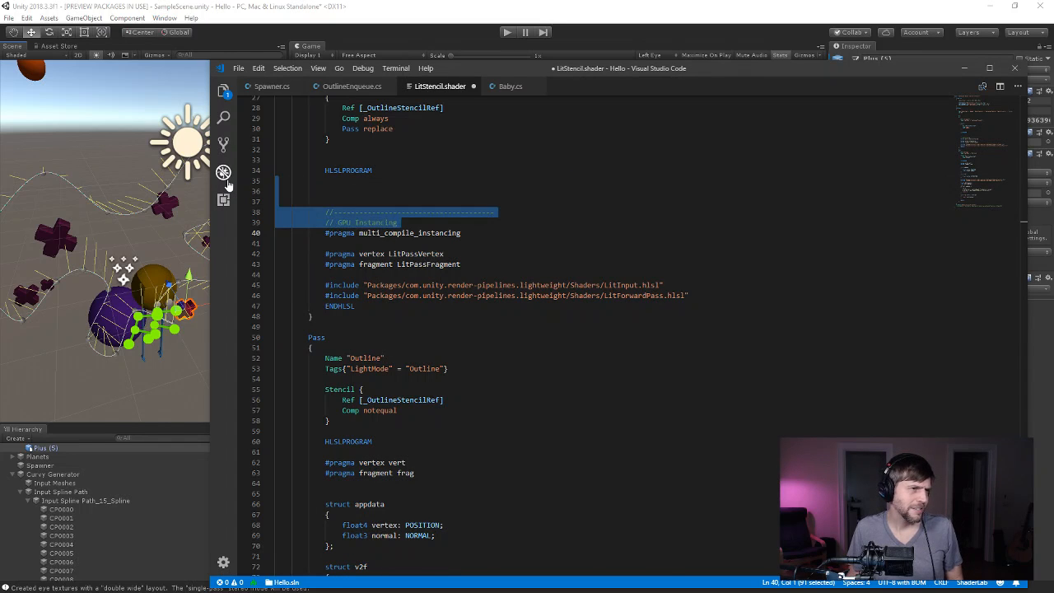
key("Delete")
key("Return")
key("ctrl+s")
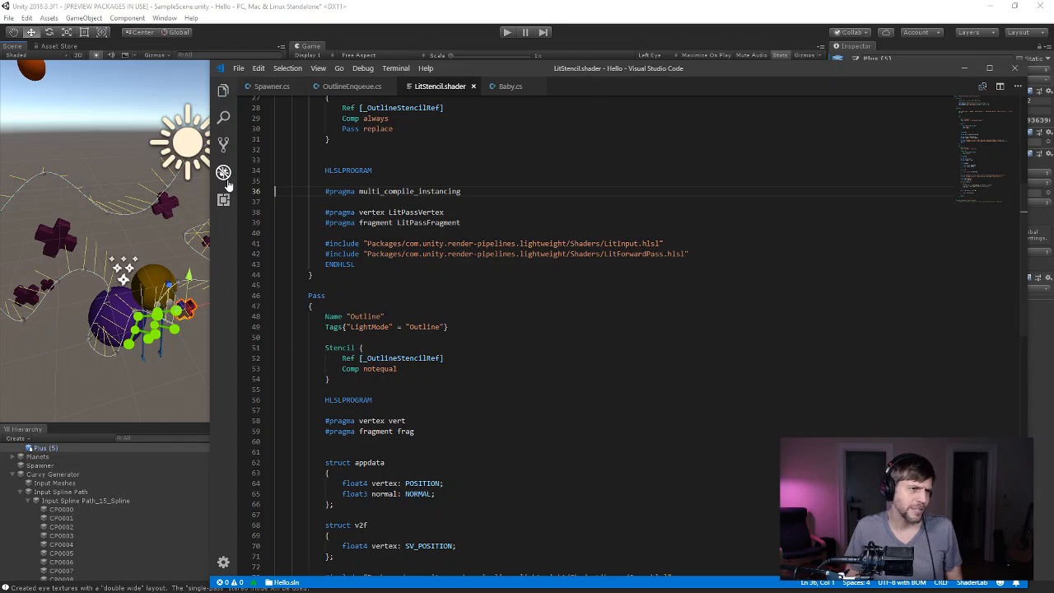
key("alt+Tab")
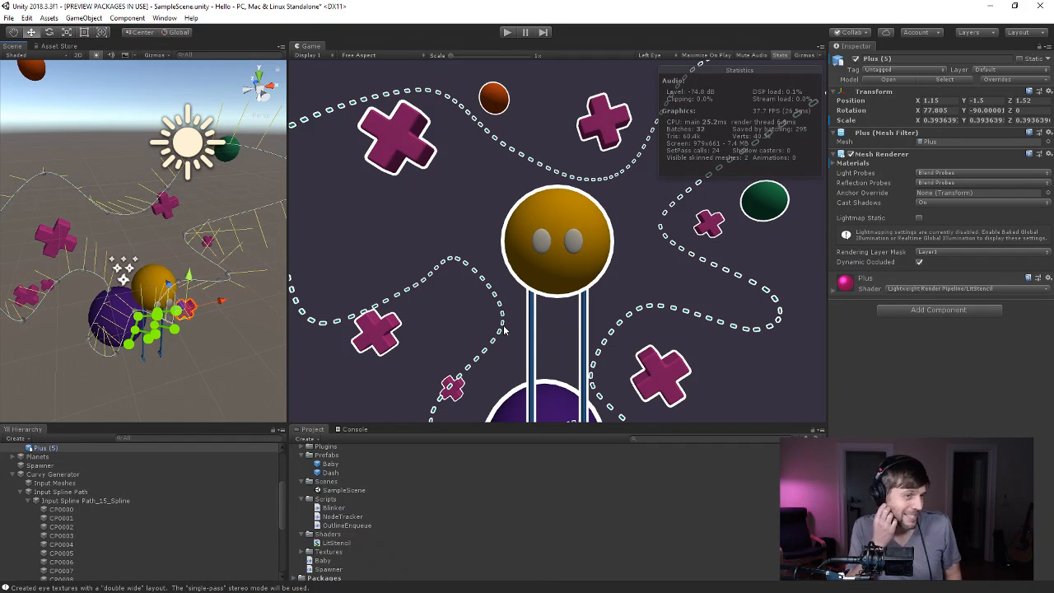
key("alt+Tab")
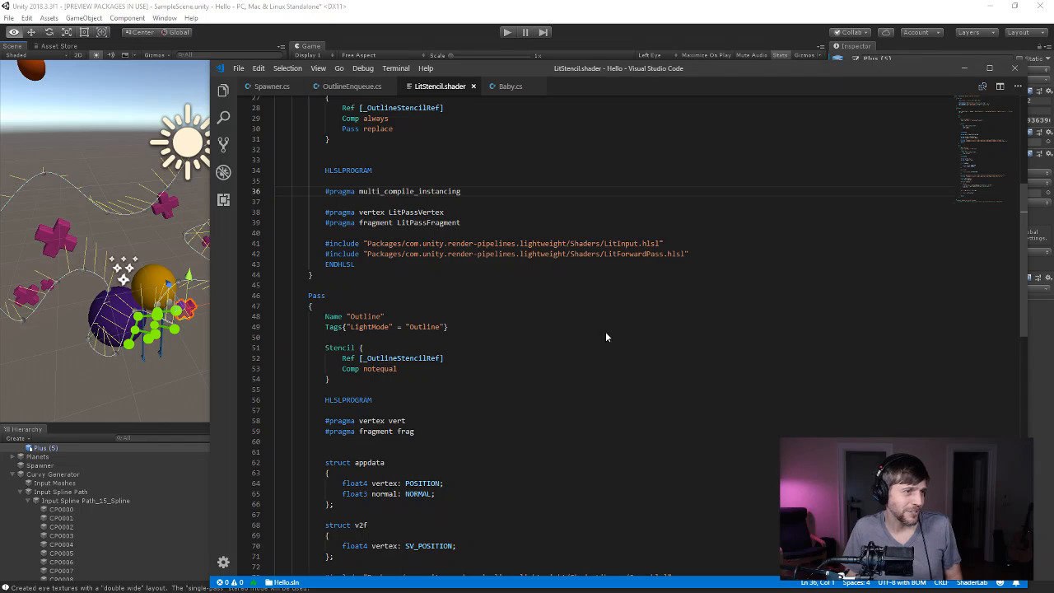
Delete the multi_compile_instancing pragma from the ForwardLit pass, save the shader and check the scene in Unity.
scroll(558, 325, "up", 2)
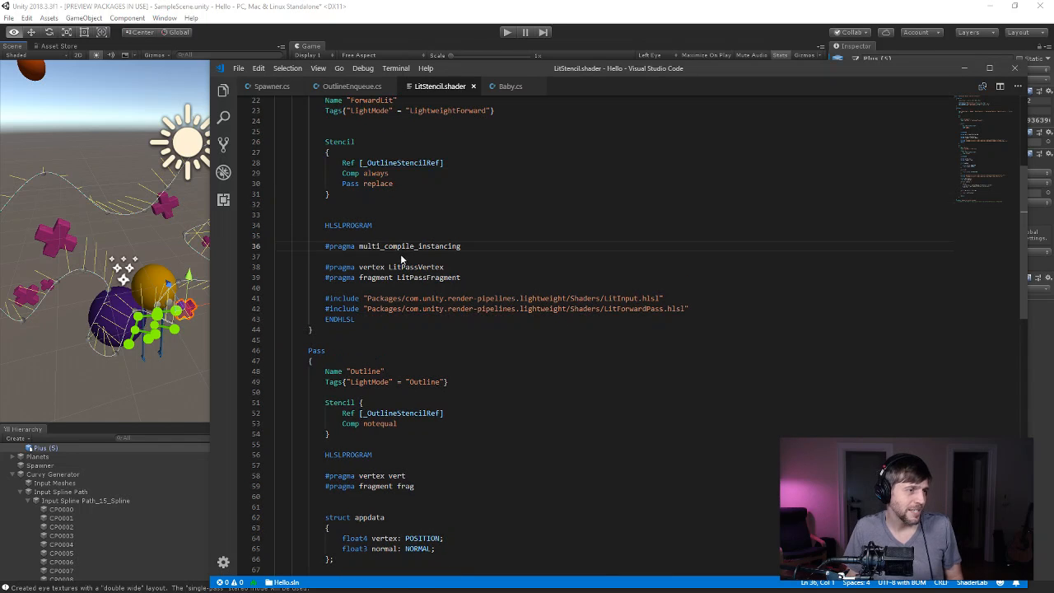
key("shift+Down")
key("Delete")
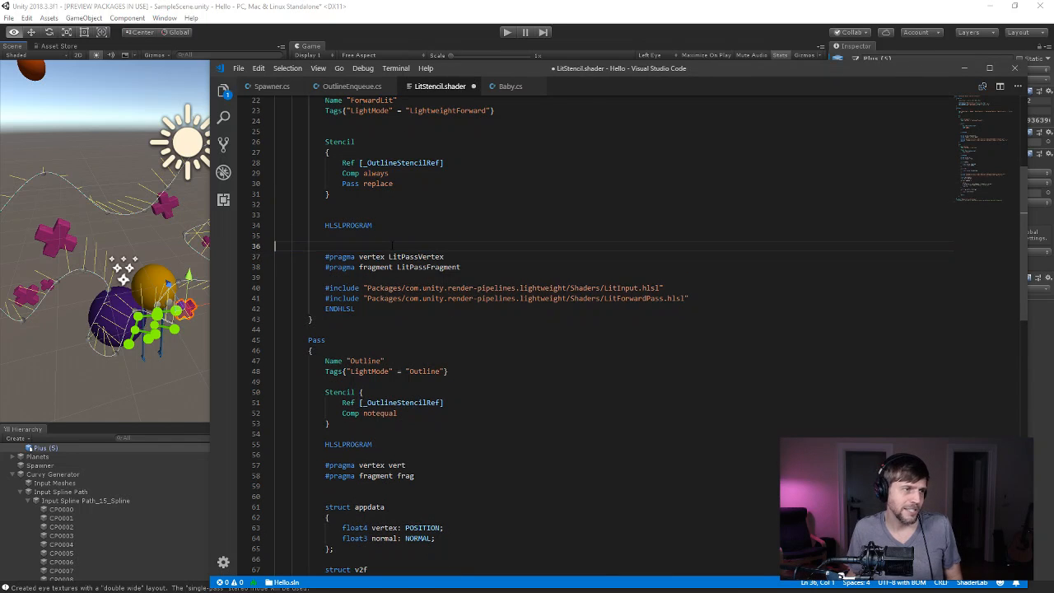
key("ctrl+s")
key("alt+Tab")
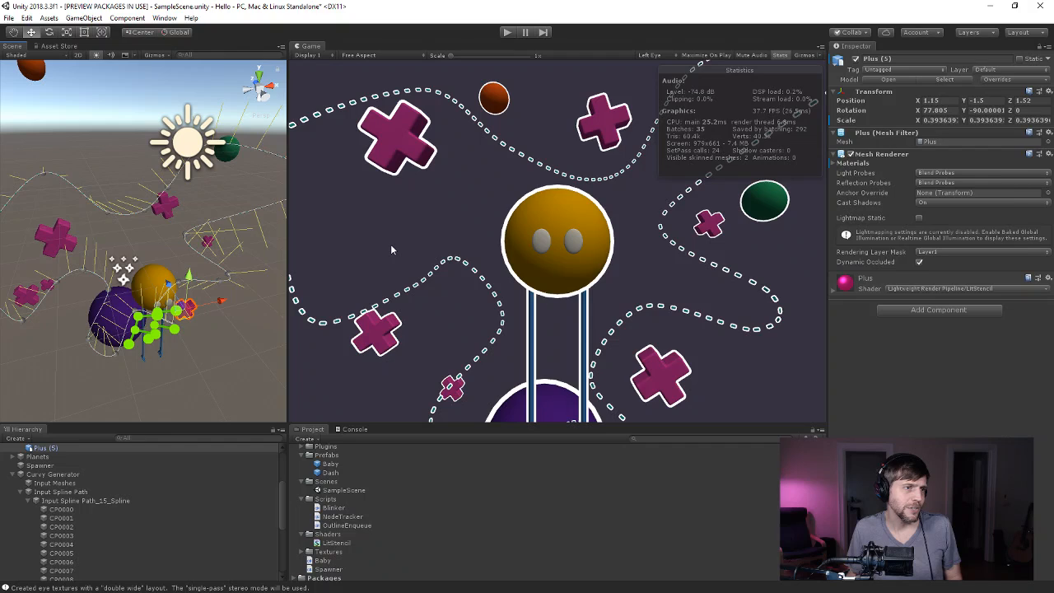
key("alt+Tab")
Try removing the Core.hlsl include from the Outline pass, check the scene in Unity and undo the deletion.
scroll(390, 243, "down", 8)
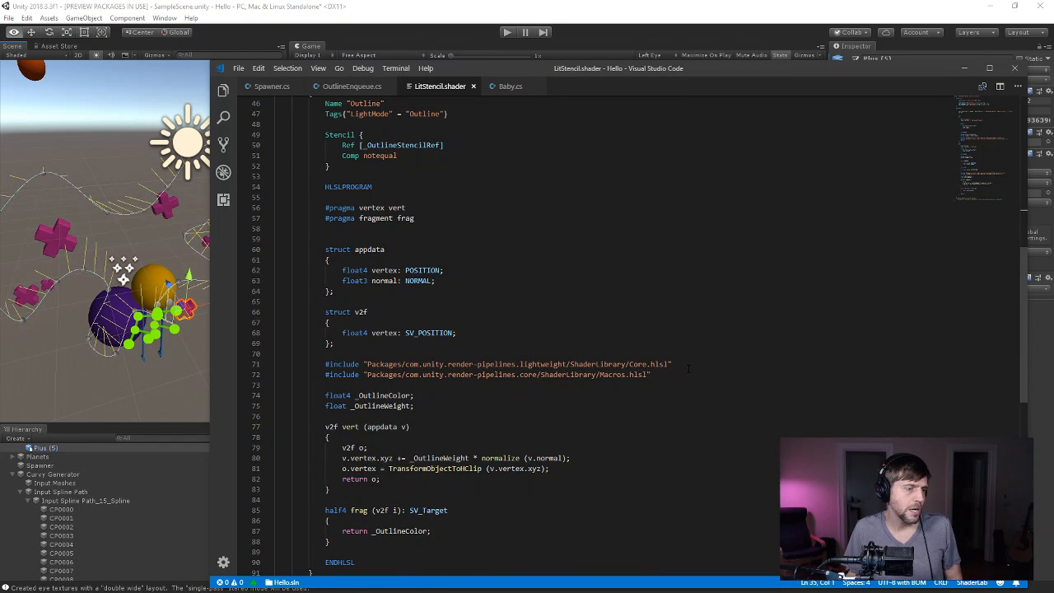
left_click_drag(688, 375, 190, 360)
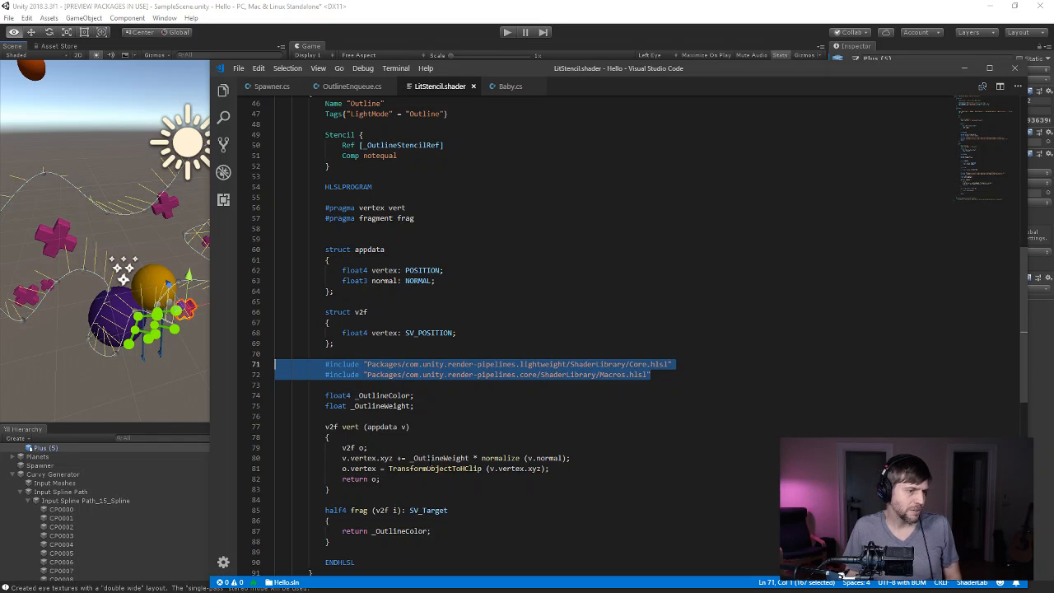
double_click(435, 469)
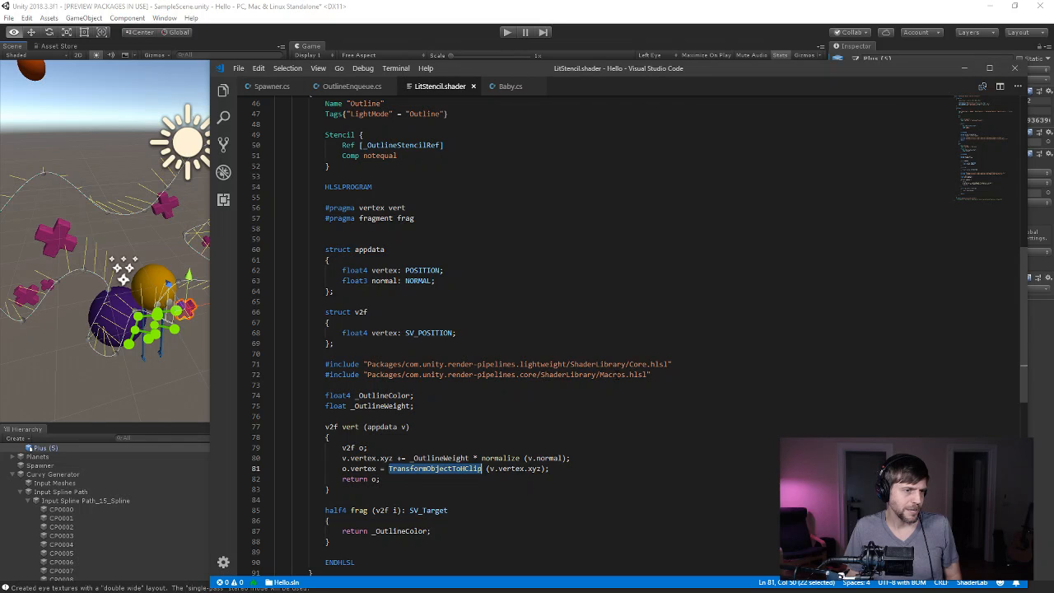
triple_click(594, 363)
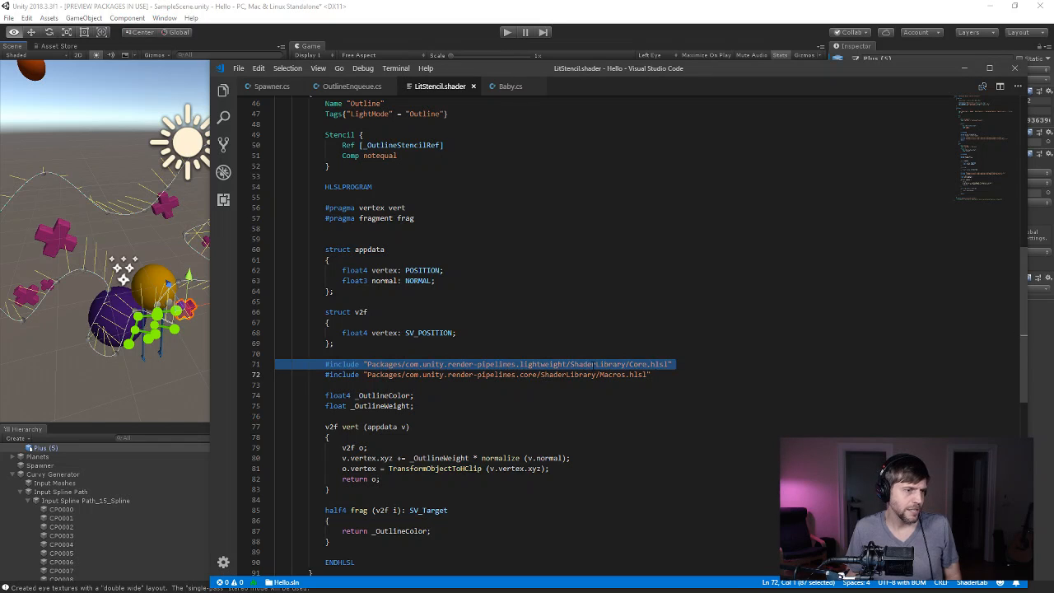
key("BackSpace")
key("ctrl+s")
key("alt+Tab")
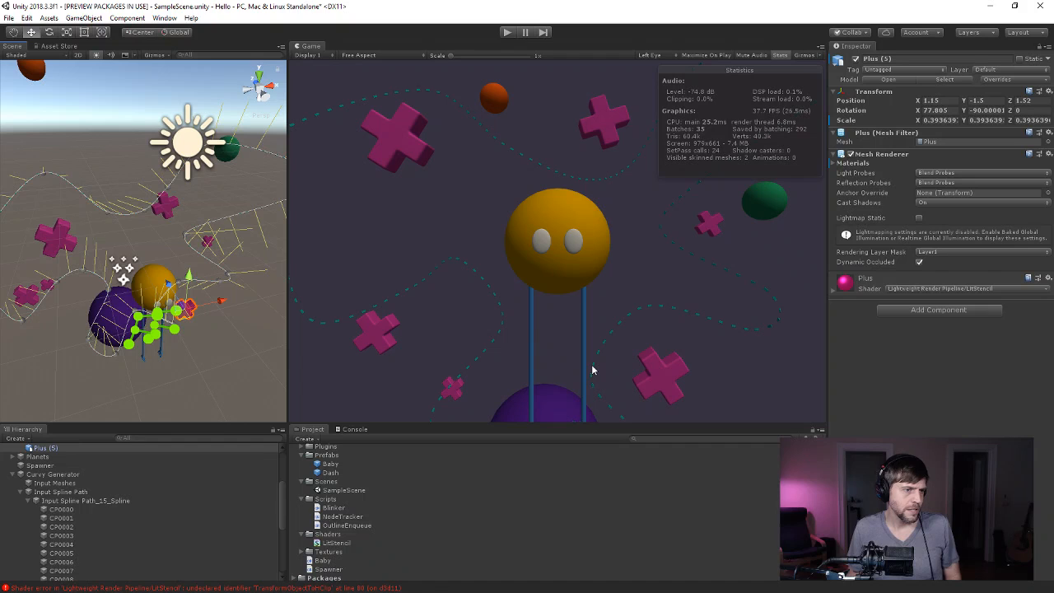
key("alt+Tab")
key("ctrl+z")
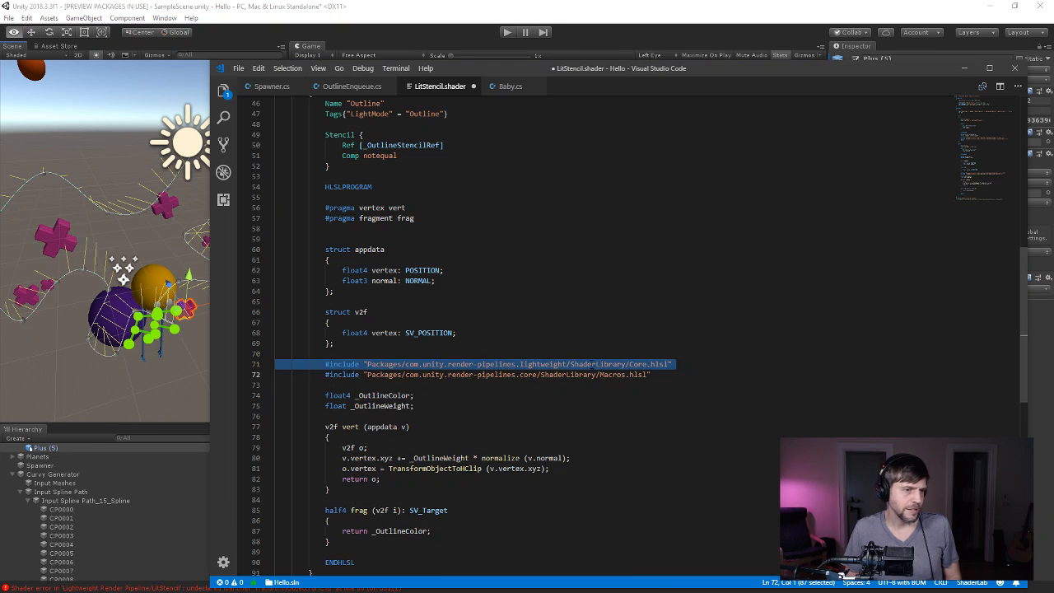
Delete the Macros.hlsl include from the Outline pass, save the shader and check the scene in Unity.
left_click(592, 374)
triple_click(593, 375)
key("BackSpace")
key("ctrl+s")
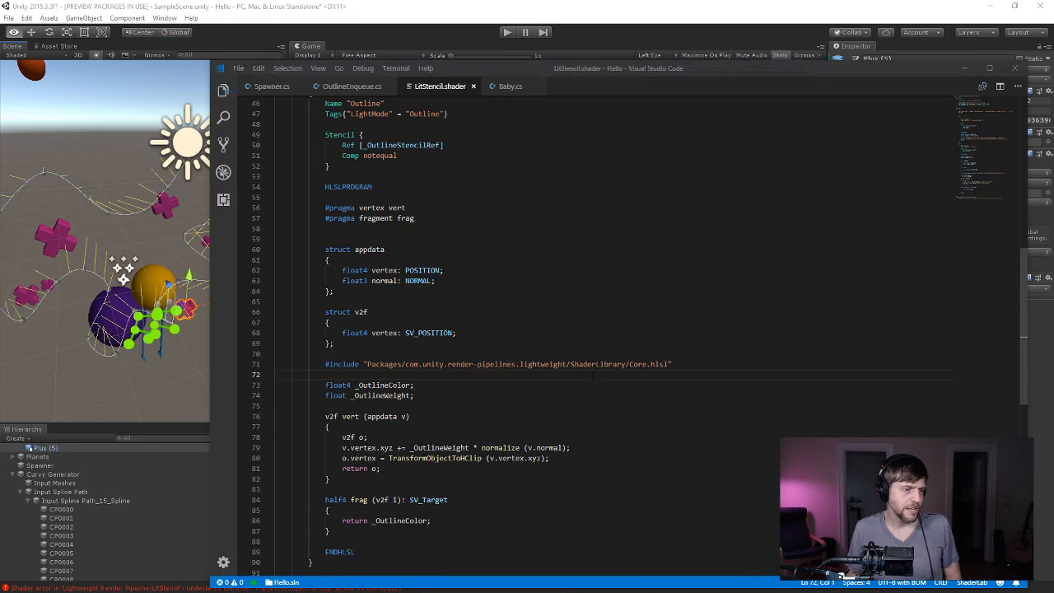
key("alt+Tab")
key("alt+Tab")
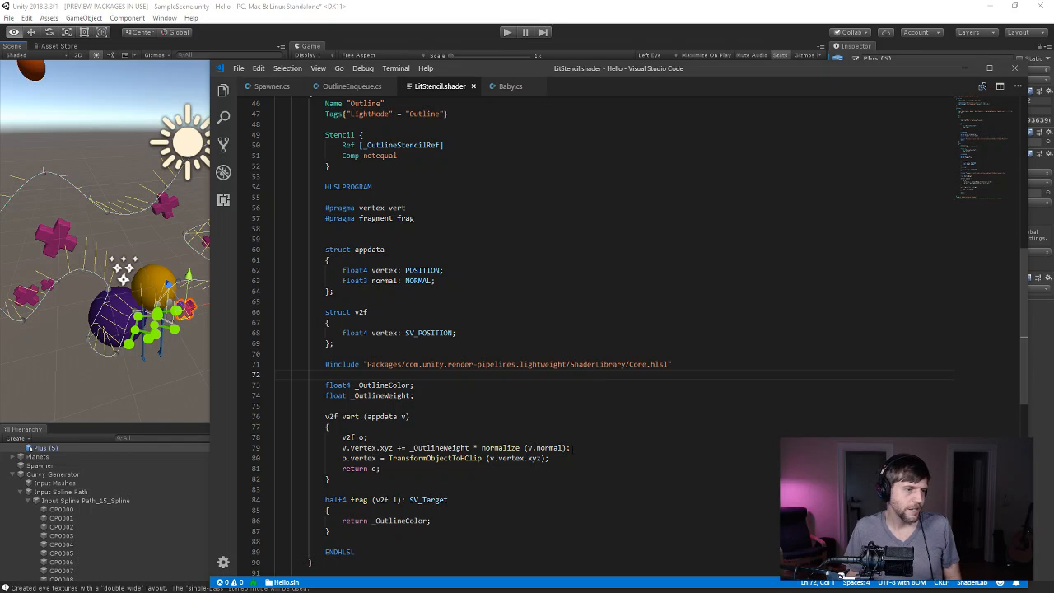
scroll(572, 449, "down", 3)
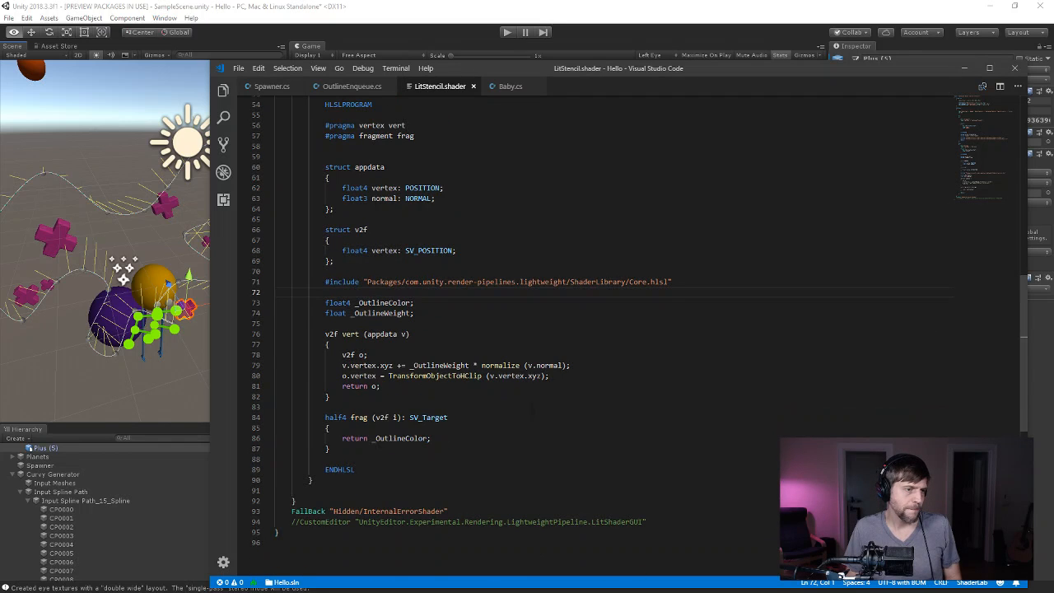
right_click(420, 380)
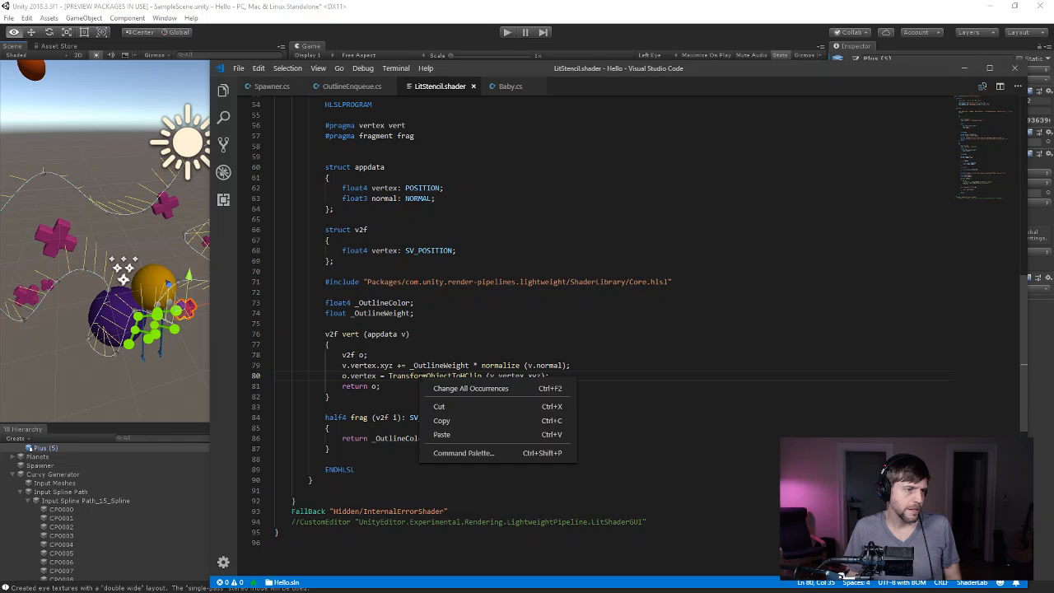
double_click(436, 375)
right_click(428, 377)
left_click(439, 400)
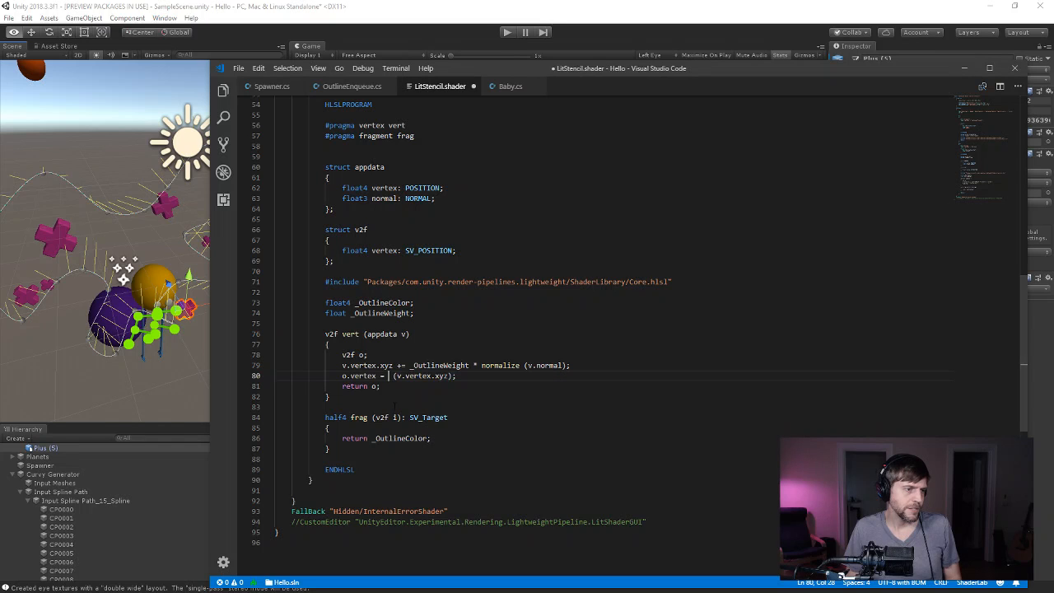
key("ctrl+z")
left_click(445, 303)
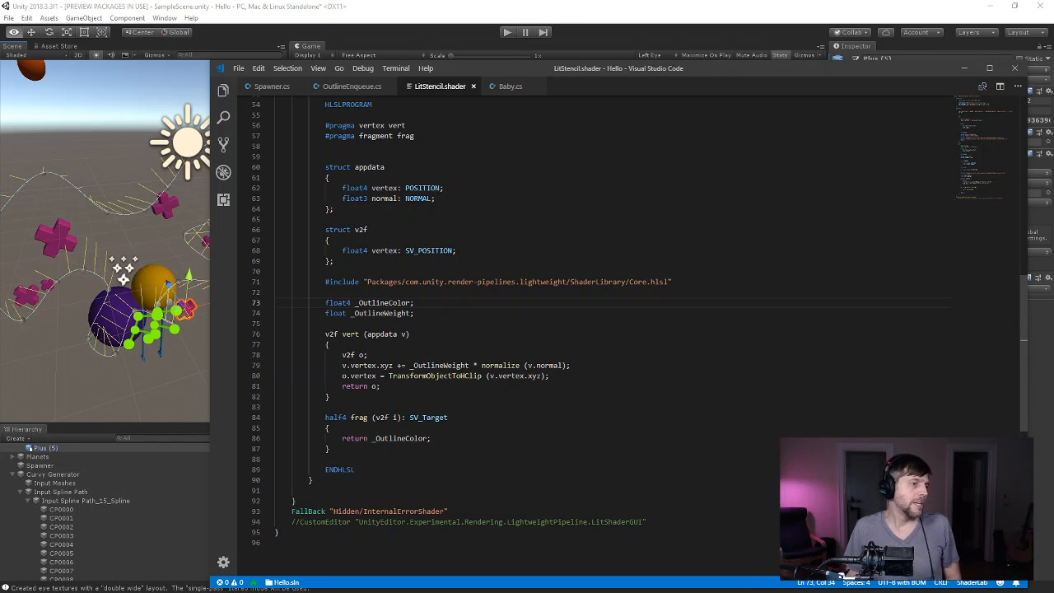
Move the Core.hlsl include to the start of the Outline pass's HLSL program, above the vertex and fragment pragmas.
scroll(577, 329, "up", 2)
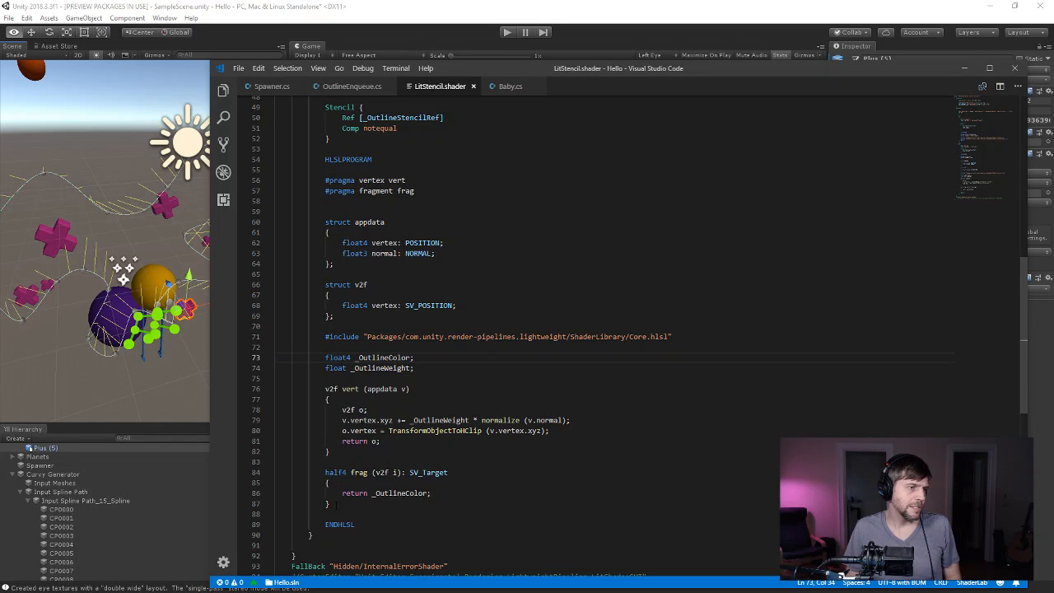
triple_click(381, 338)
key("ctrl+c")
key("BackSpace")
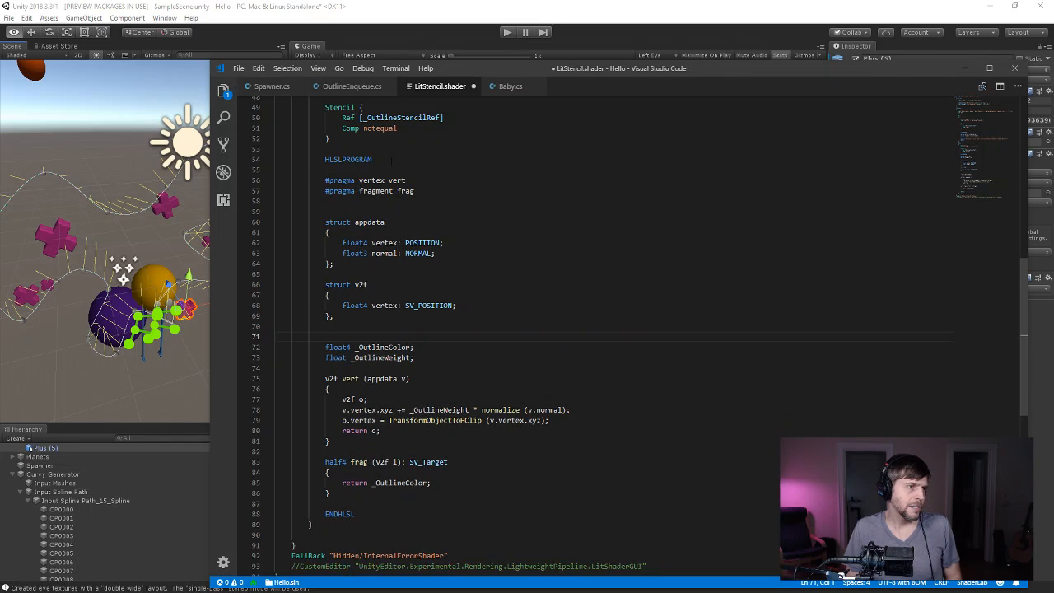
left_click(390, 169)
key("Return")
key("ctrl+v")
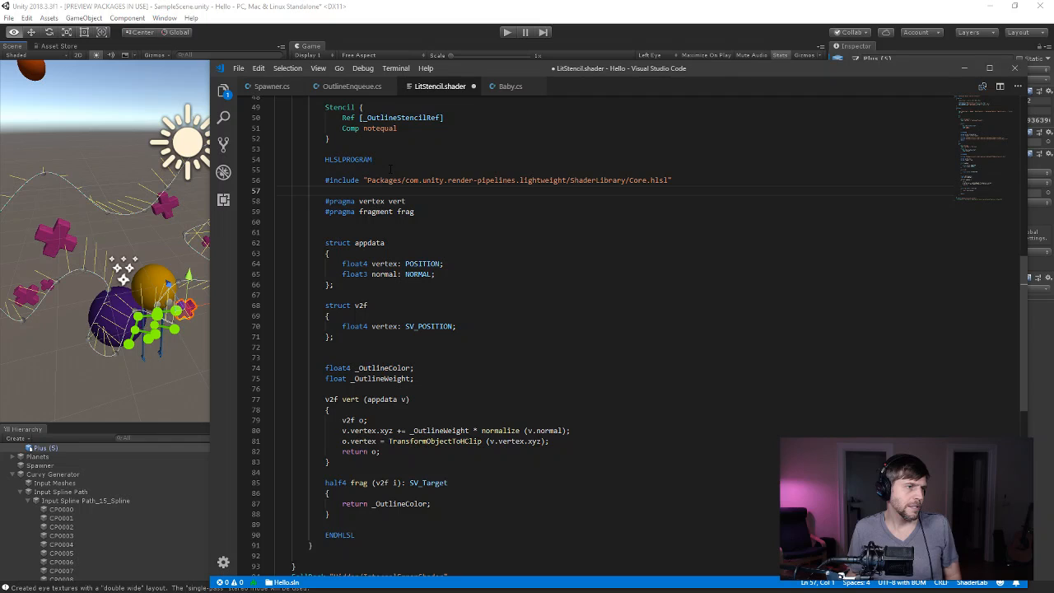
Remove the surplus blank lines above the appdata struct and above the _OutlineColor declaration in the Outline pass, saving the shader.
key("Down")
key("Down")
key("Down")
key("Down")
key("BackSpace")
key("ctrl+s")
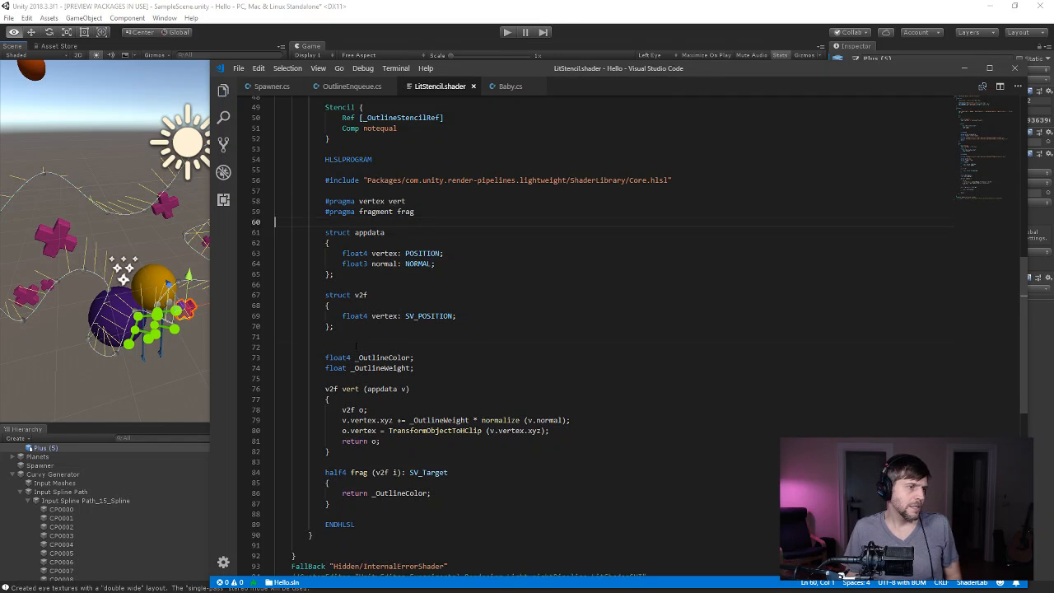
left_click(356, 347)
key("BackSpace")
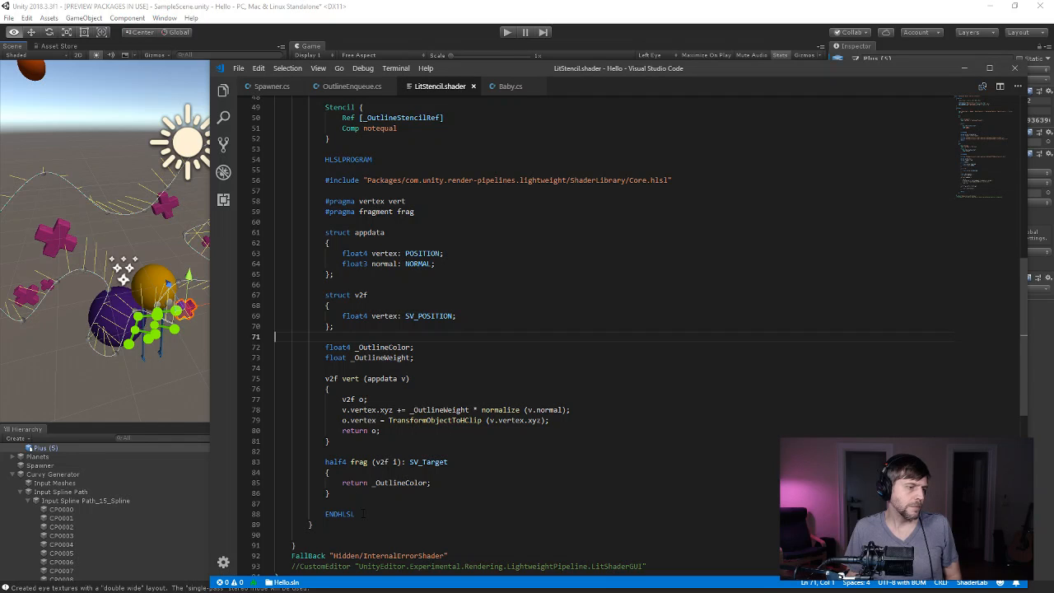
Replace the ForwardLit pass's HLSL program with a copy of the Outline pass's program and save the shader.
left_click_drag(362, 513, 239, 153)
key("ctrl+c")
scroll(499, 343, "up", 5)
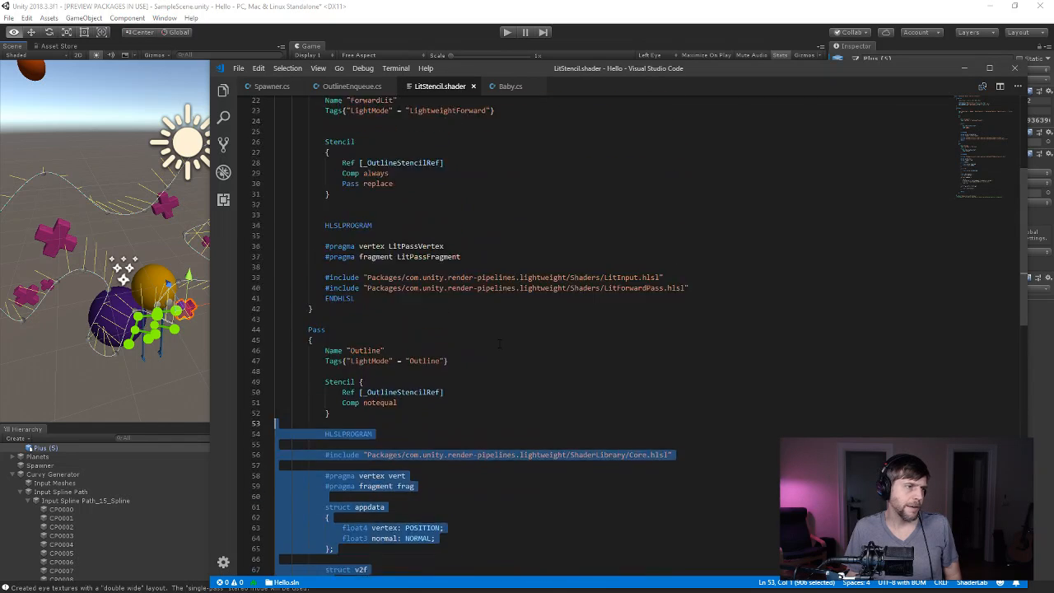
scroll(499, 343, "up", 2)
left_click_drag(308, 333, 264, 282)
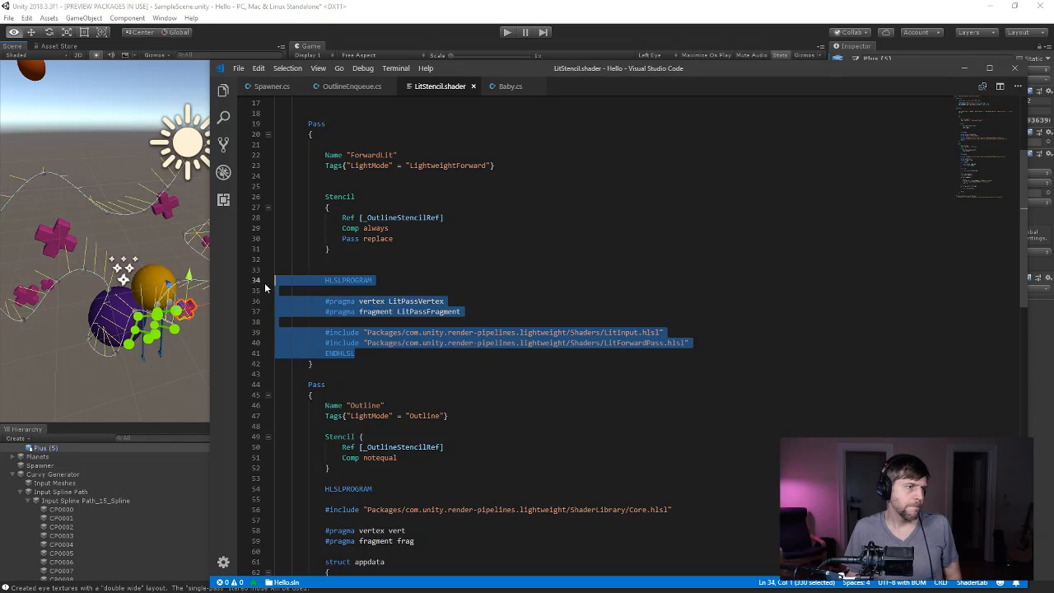
key("ctrl+v")
scroll(564, 359, "down", 3)
key("Return")
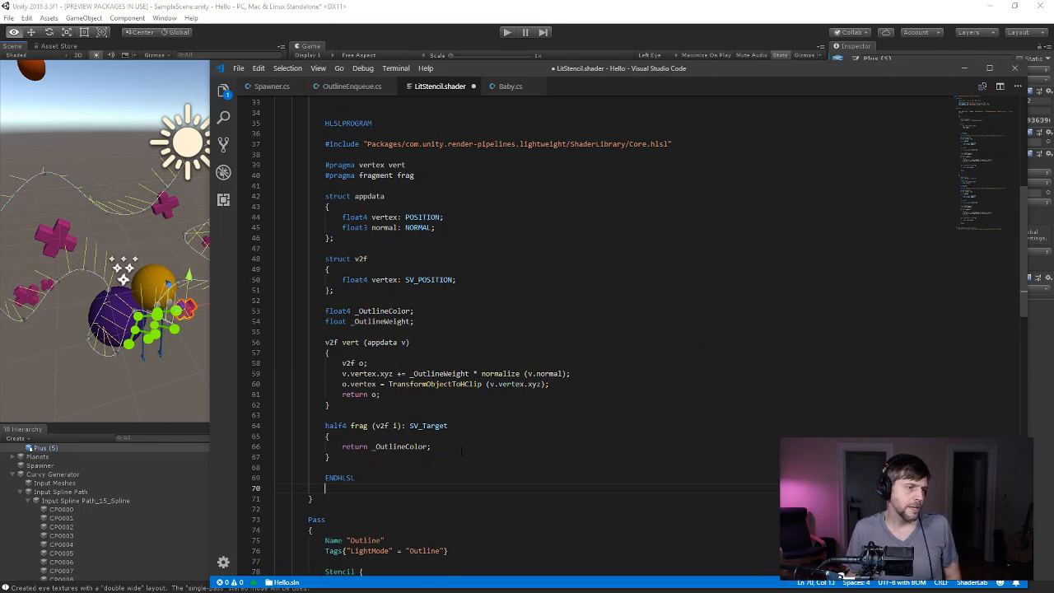
key("ctrl+s")
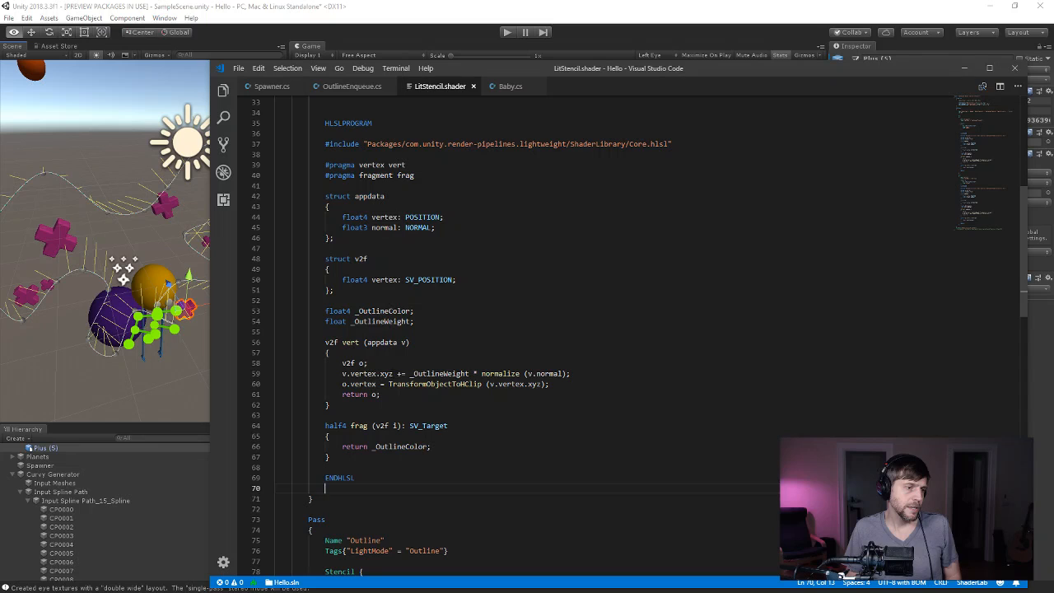
Delete the _OutlineWeight vertex offset line from the ForwardLit vert function, save and check the scene in Unity.
triple_click(396, 374)
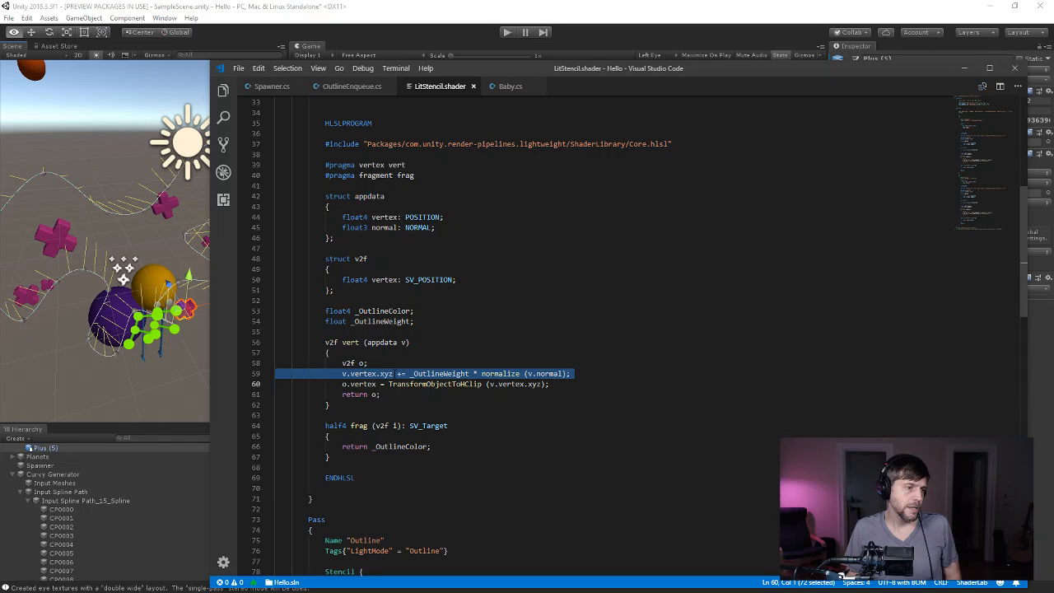
key("Delete")
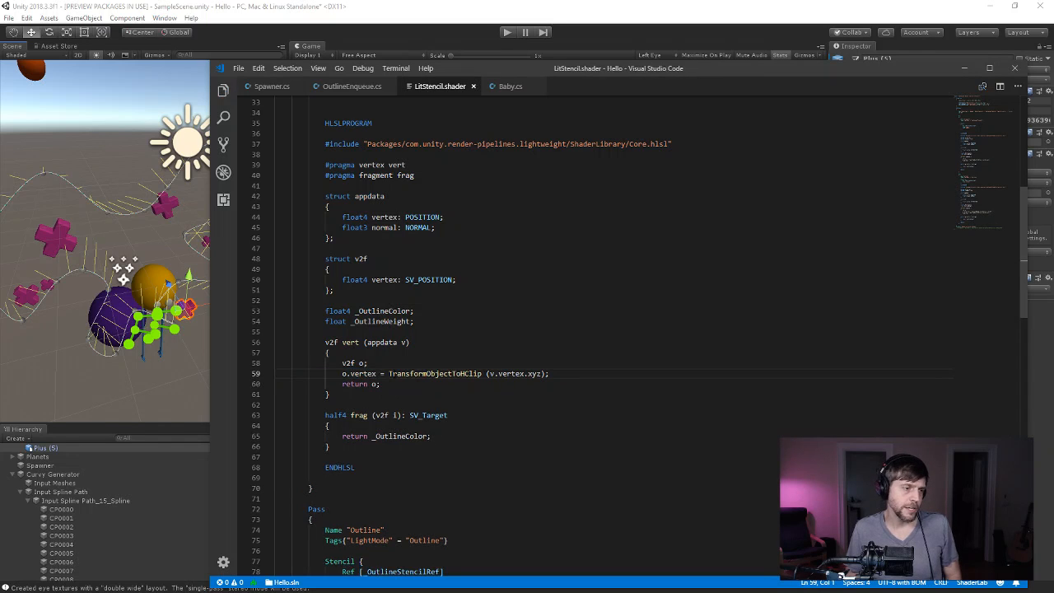
key("alt+Tab")
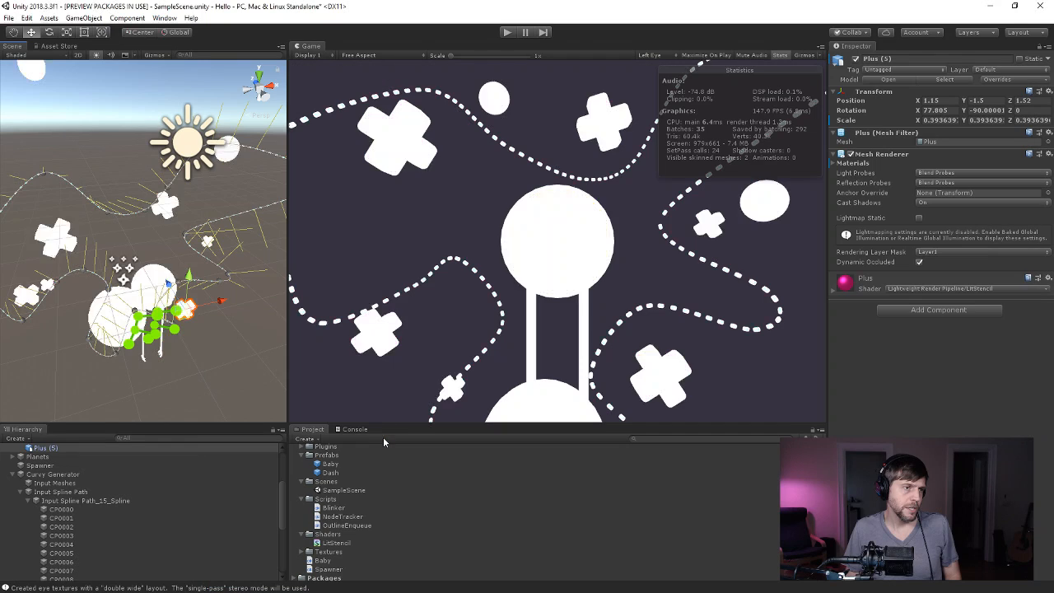
key("alt+Tab")
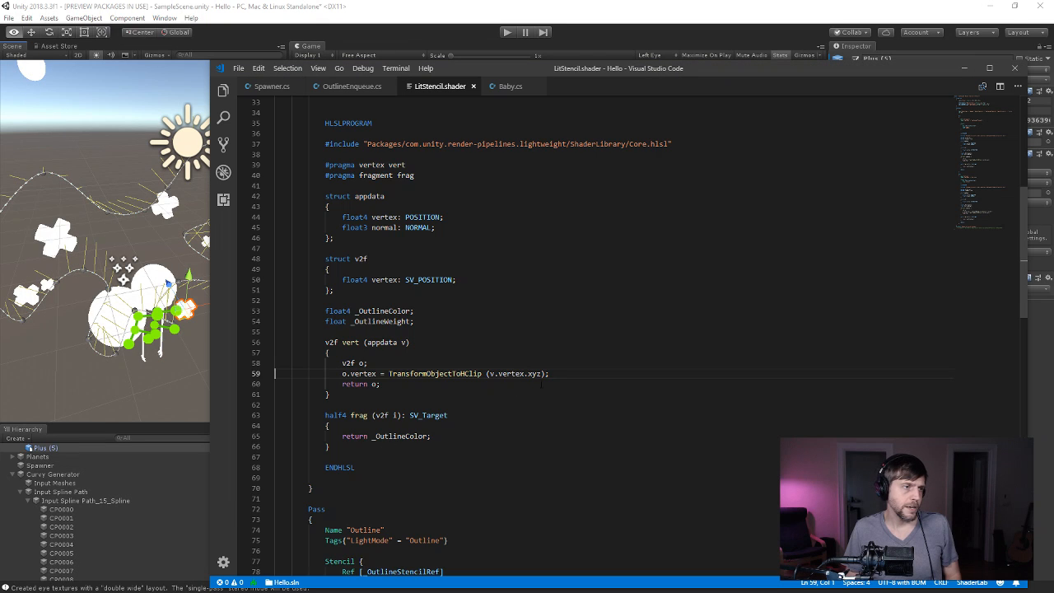
Make the ForwardLit frag function return _Color instead of _OutlineColor and save the shader.
scroll(543, 383, "up", 15)
scroll(543, 383, "down", 10)
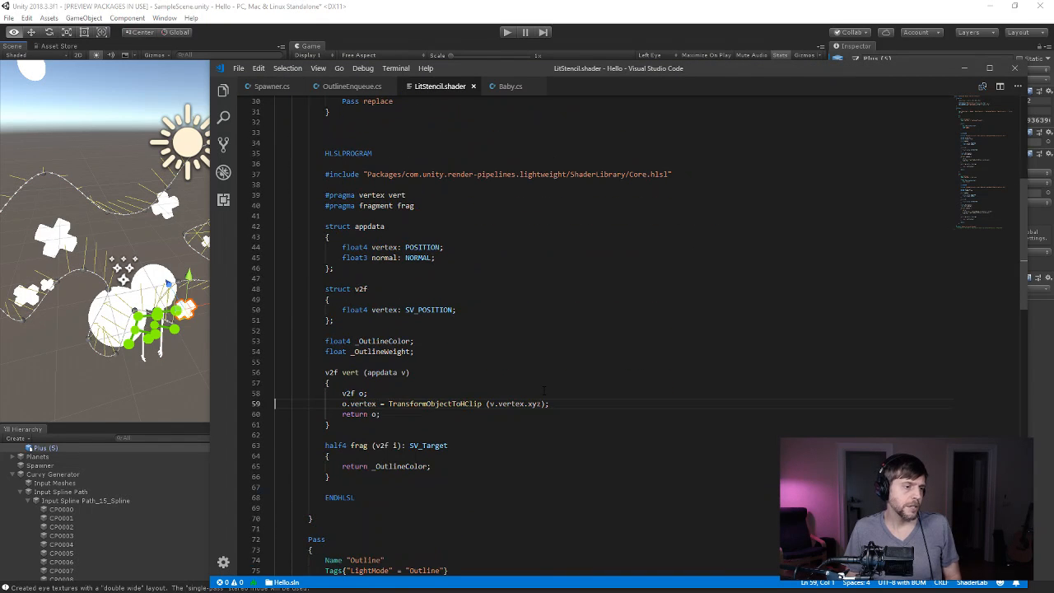
double_click(405, 466)
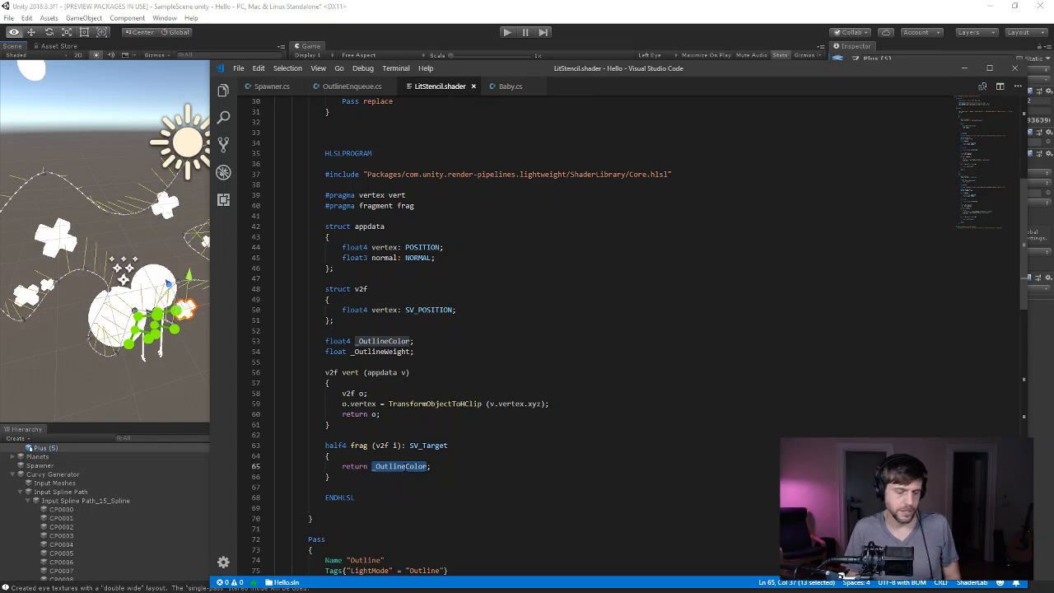
type("_Color")
key("ctrl+s")
left_click(565, 249)
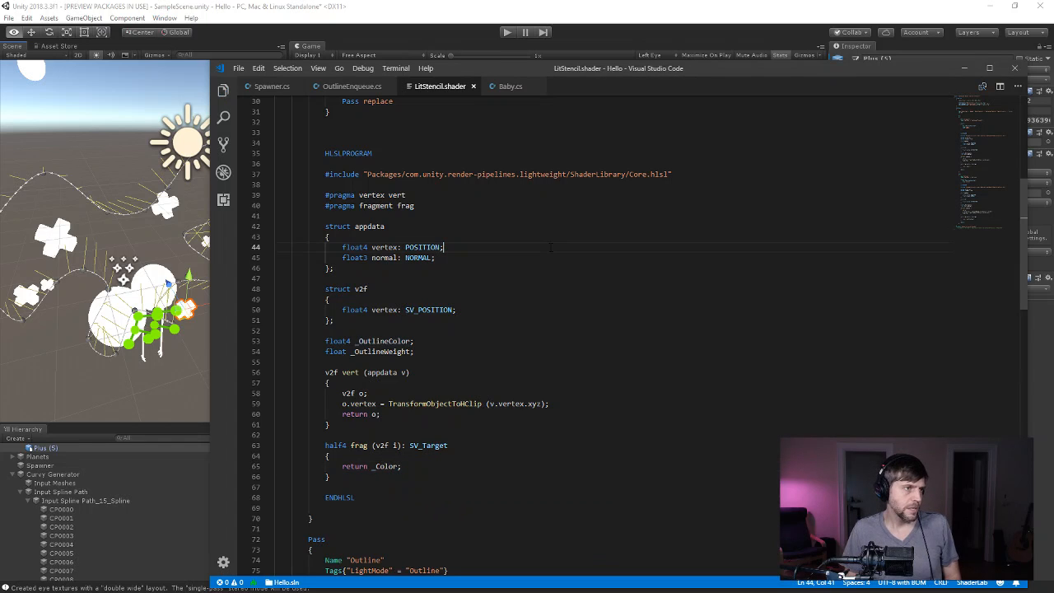
Rename the ForwardLit pass's _OutlineColor declaration to _Color, delete its _OutlineWeight declaration, save the shader and check it in Unity.
scroll(564, 267, "up", 9)
scroll(565, 266, "up", 2)
scroll(565, 267, "down", 20)
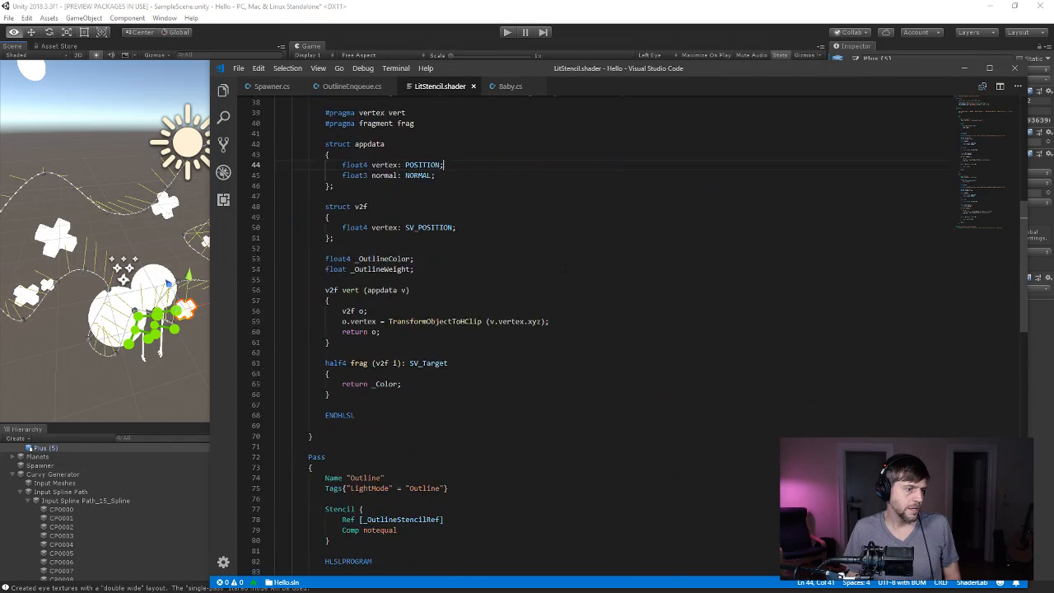
scroll(565, 267, "down", 7)
scroll(565, 267, "up", 14)
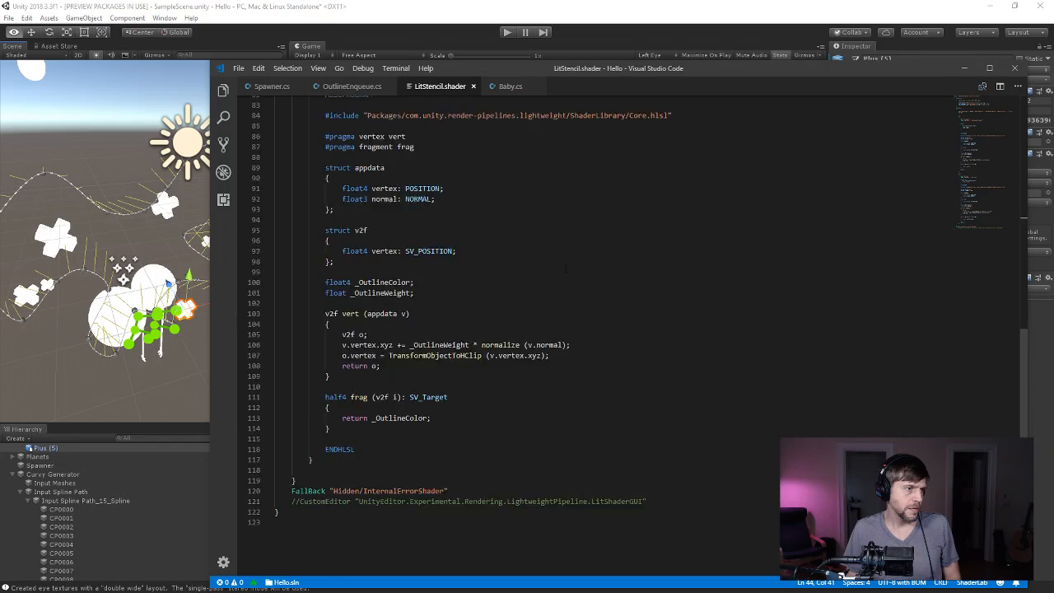
scroll(565, 266, "up", 3)
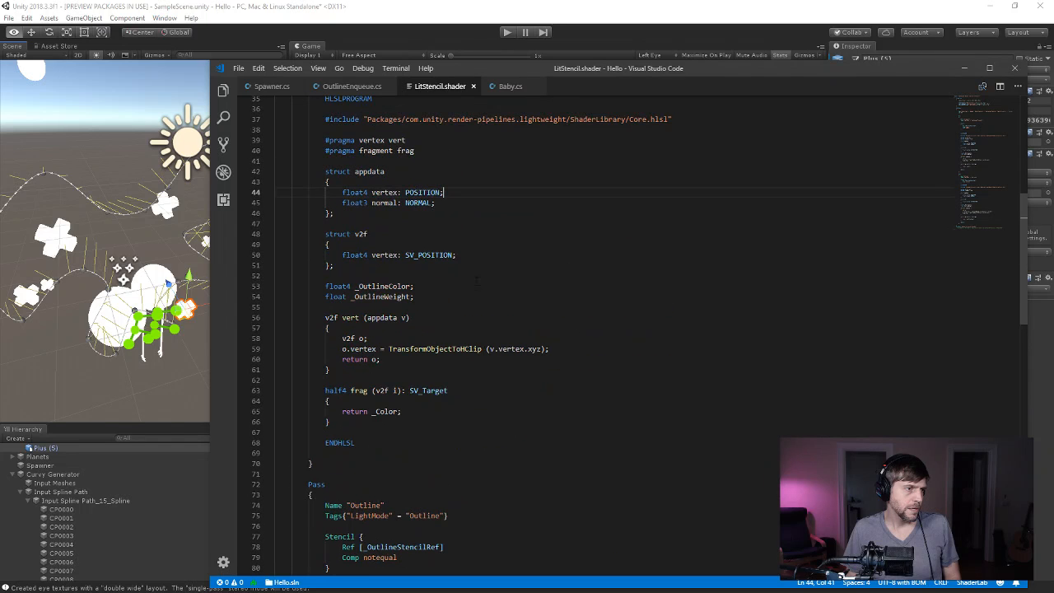
left_click_drag(391, 286, 359, 287)
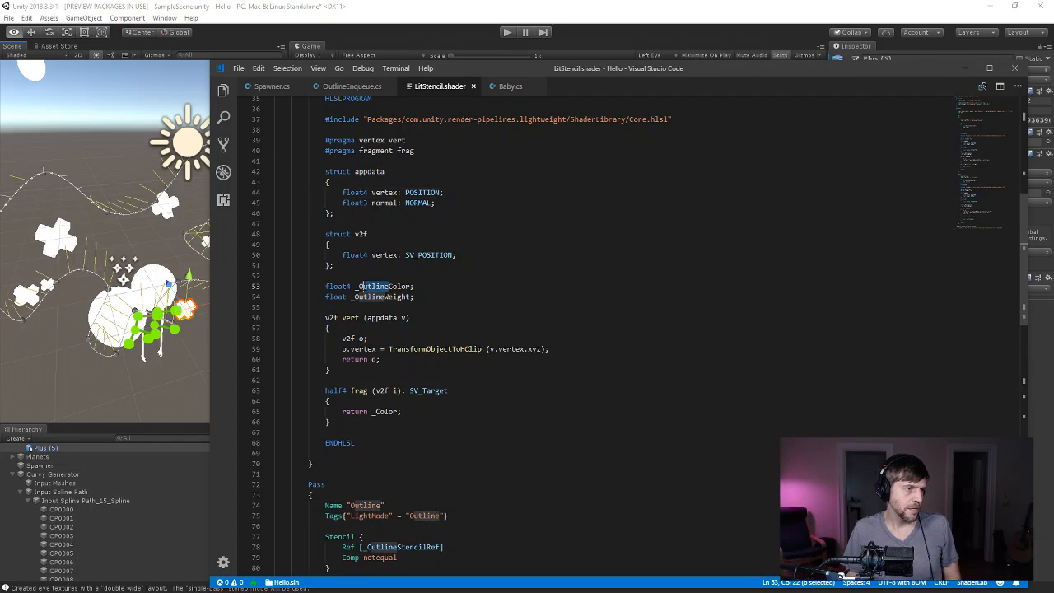
key("BackSpace")
triple_click(452, 295)
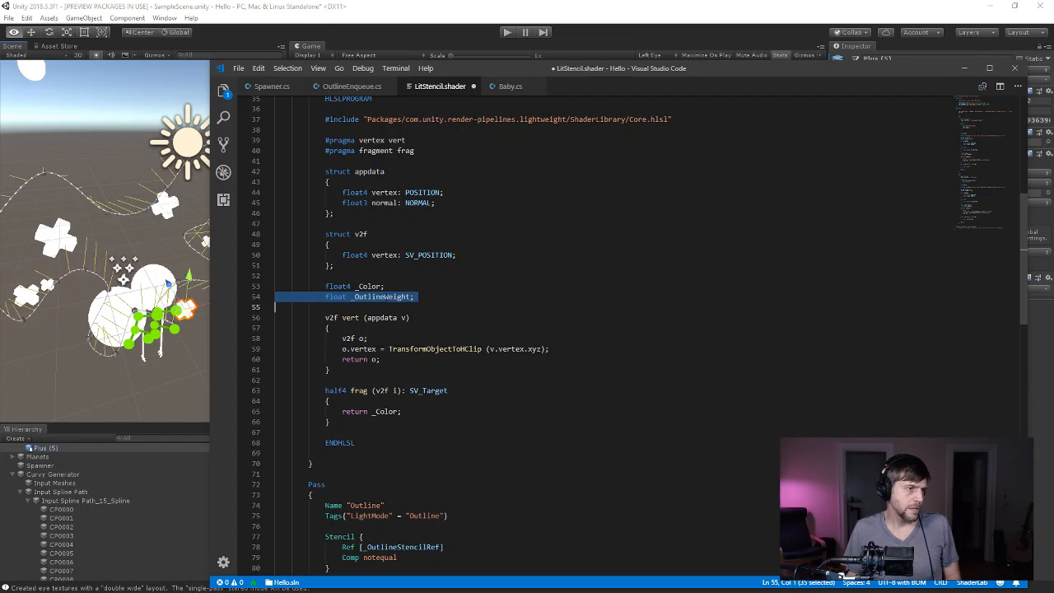
key("BackSpace")
key("ctrl+s")
key("alt+Tab")
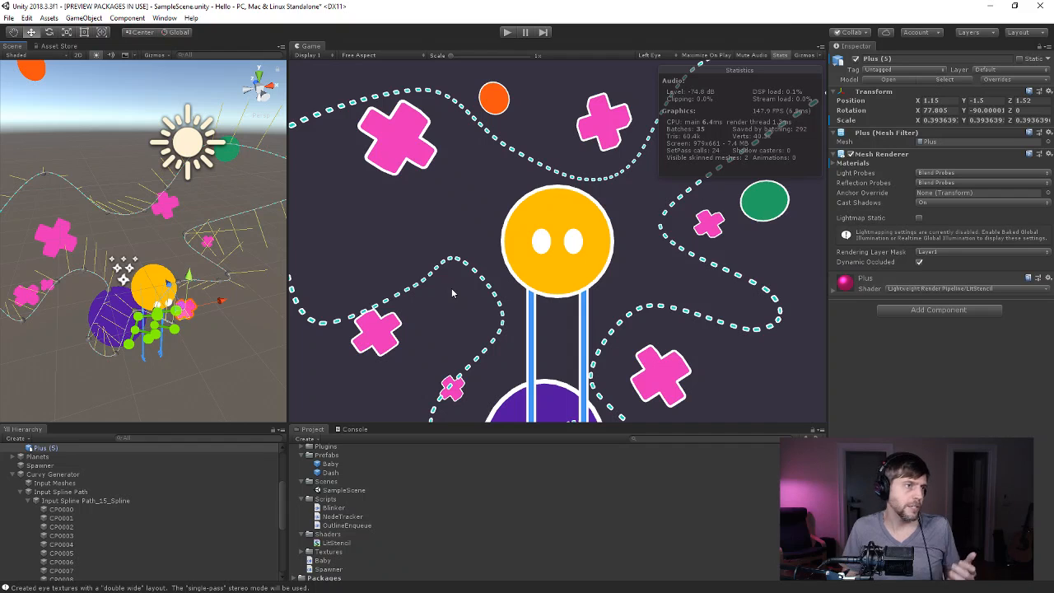
Test the scene in play mode, clearing the console and collapsing the Curvy Generator and Plusses hierarchy groups before stopping playback.
left_click(507, 33)
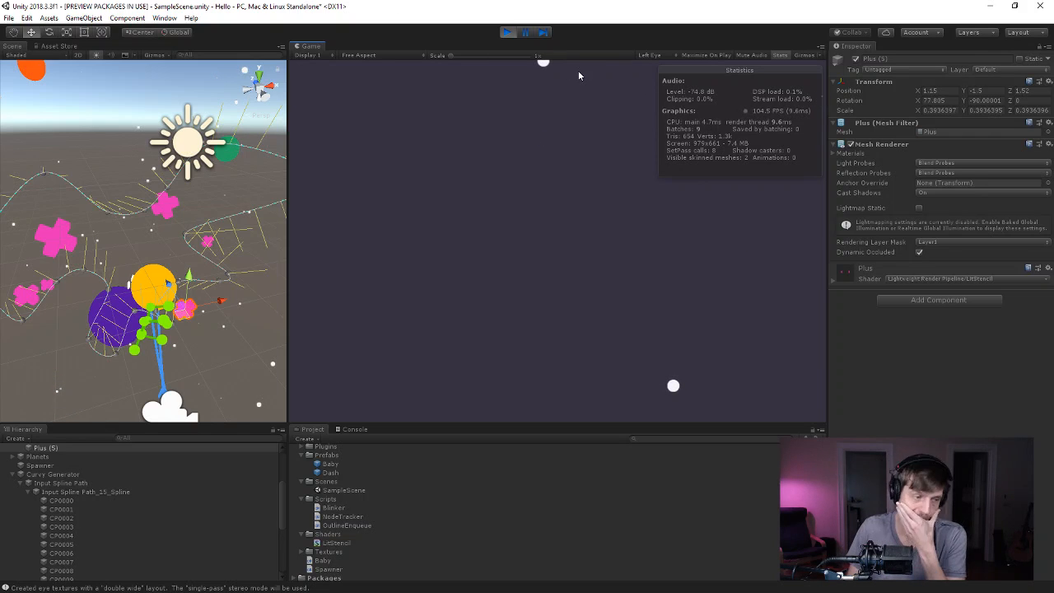
left_click(354, 429)
left_click(300, 438)
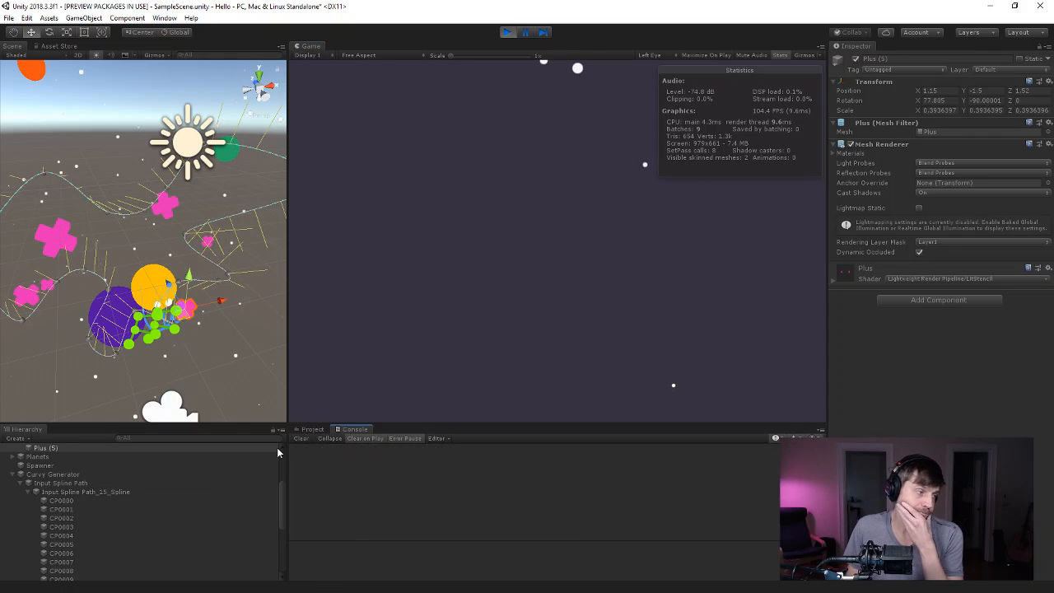
left_click(11, 475)
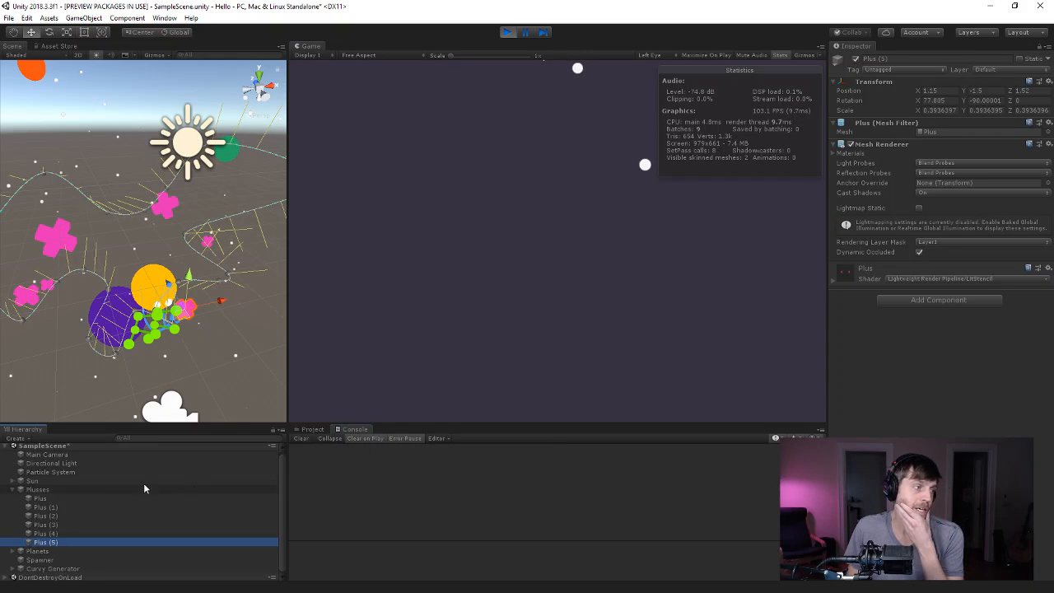
left_click(12, 491)
left_click(508, 34)
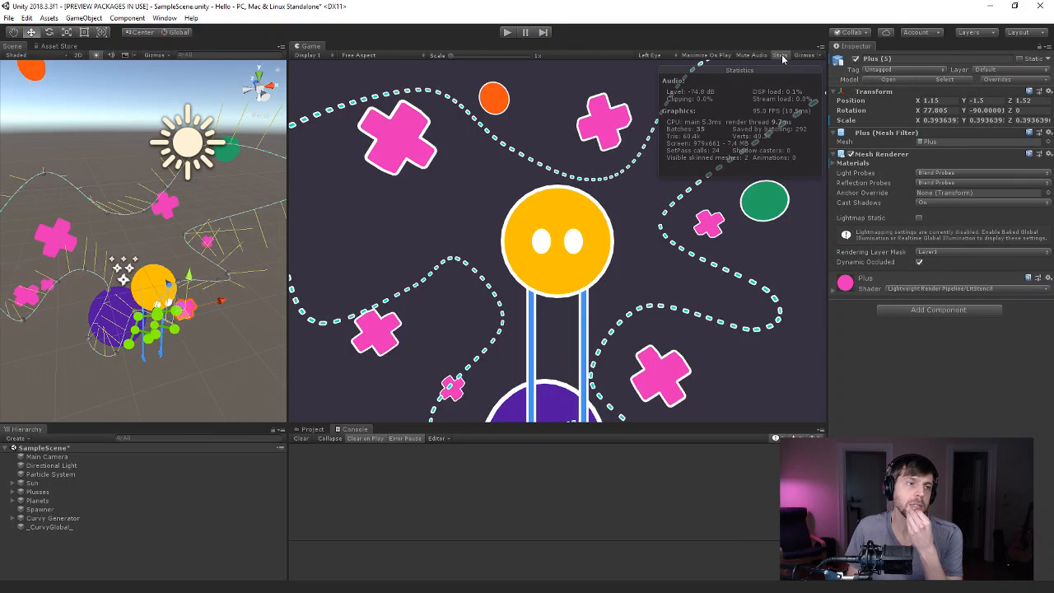
Switch to the web browser and search in a new tab for "unity shader examples".
key("alt+Tab")
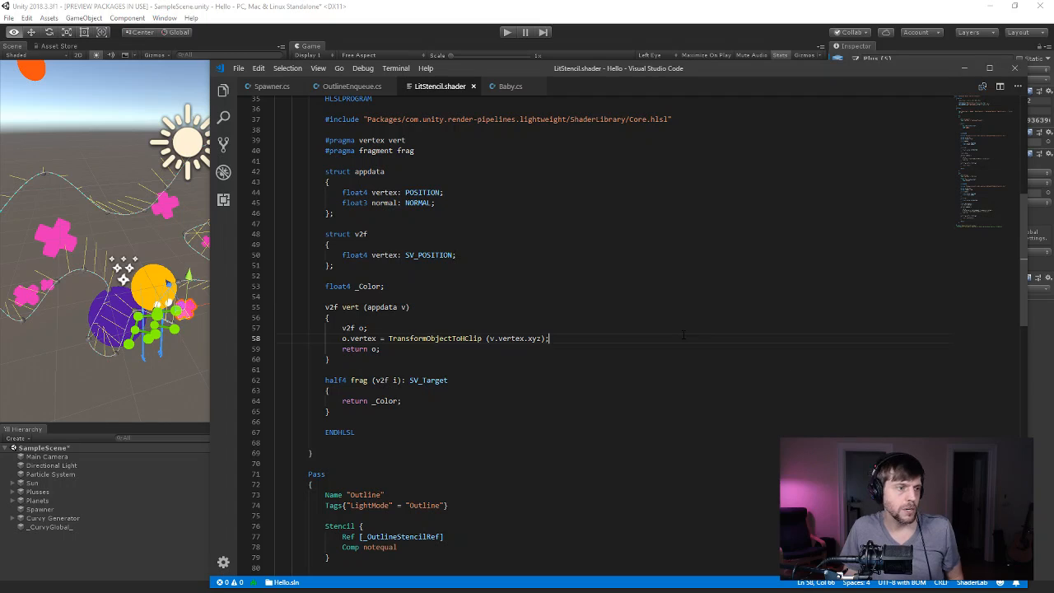
key("alt+Tab")
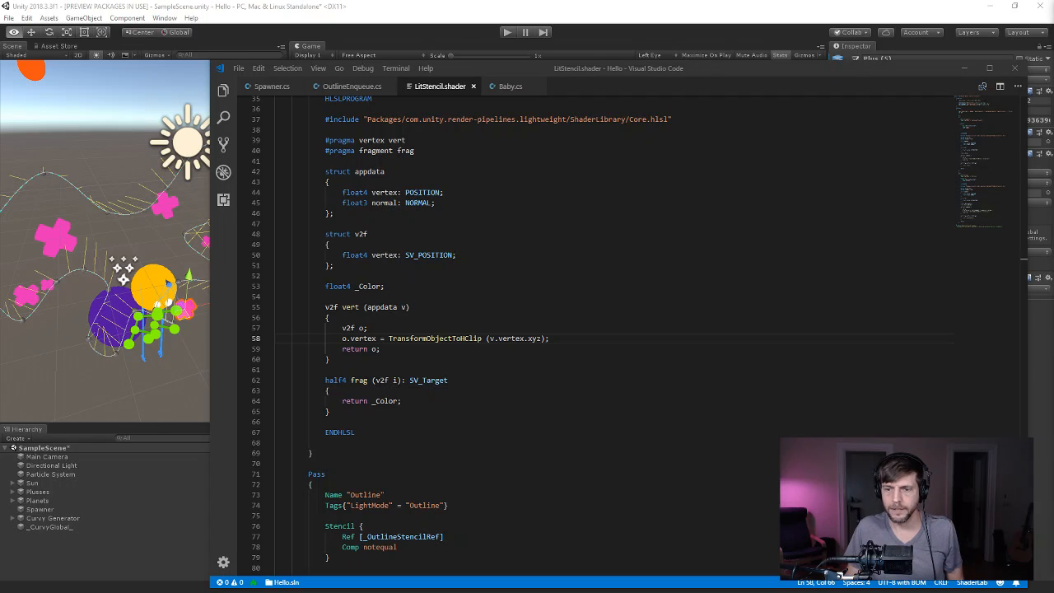
key("ctrl+t")
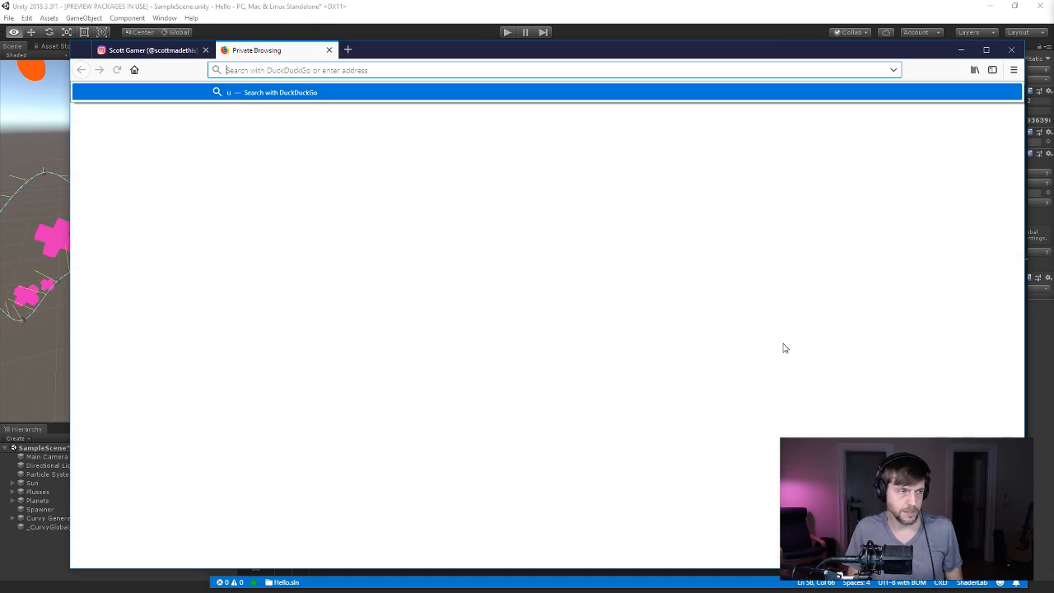
type("unity sh")
key("BackSpace")
key("BackSpace")
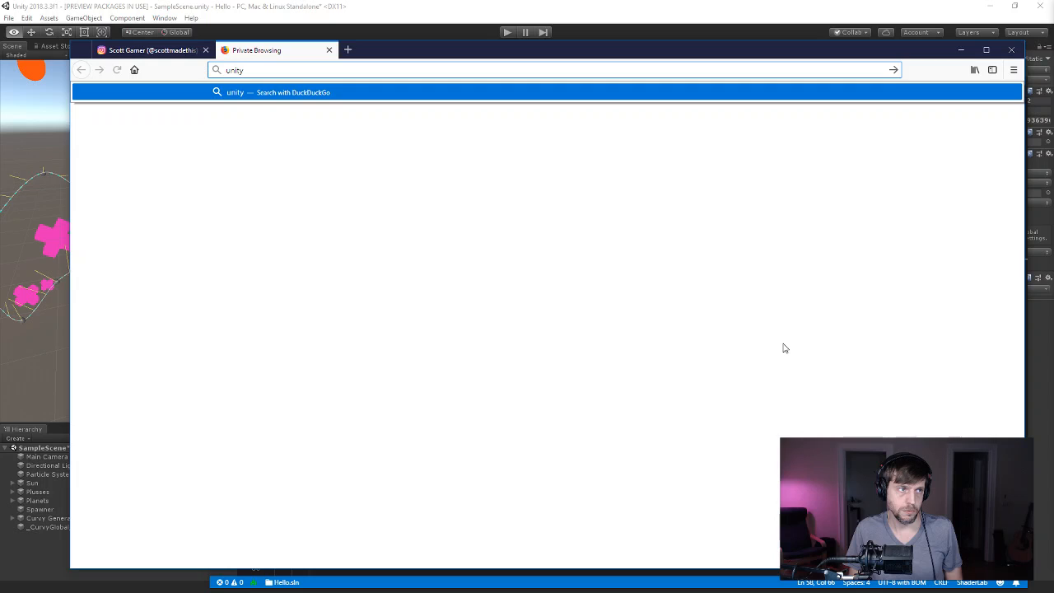
type("shader examples")
key("Return")
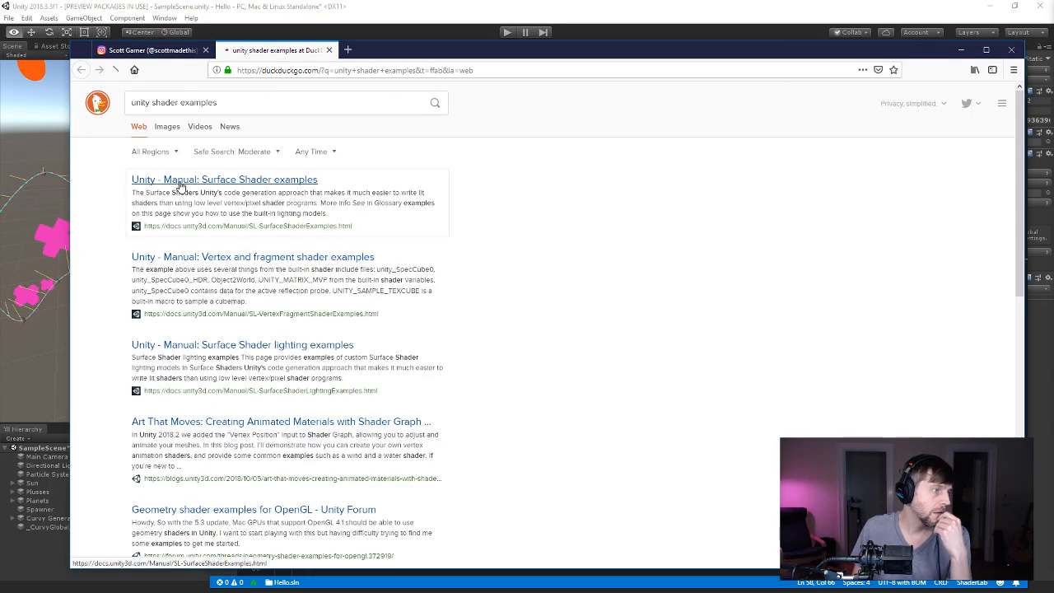
Open the Unity manual's Surface Shader examples and go from there to the Vertex and fragment shader examples page.
left_click(181, 183)
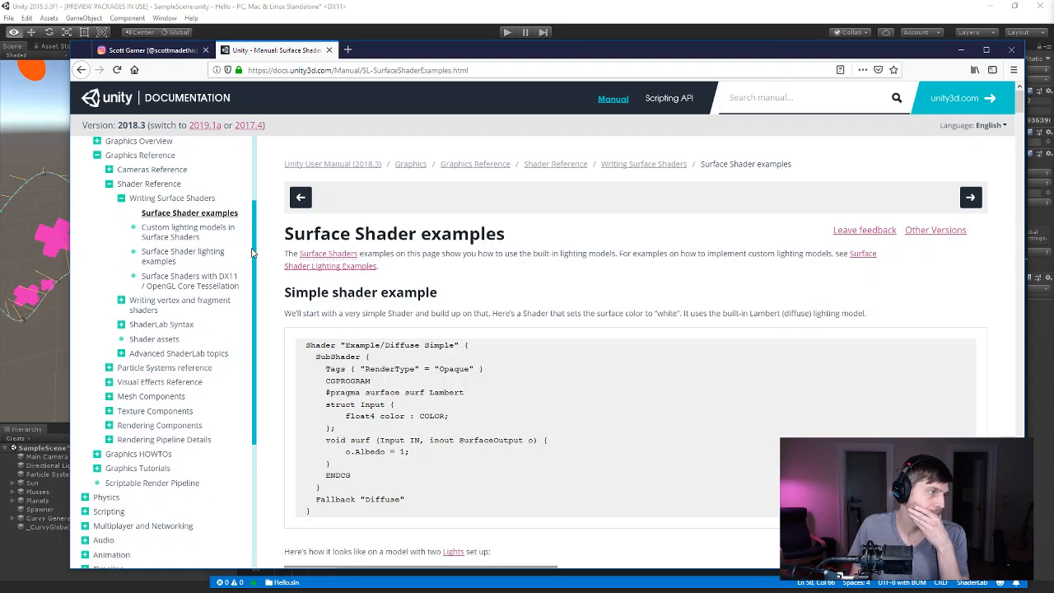
left_click(148, 310)
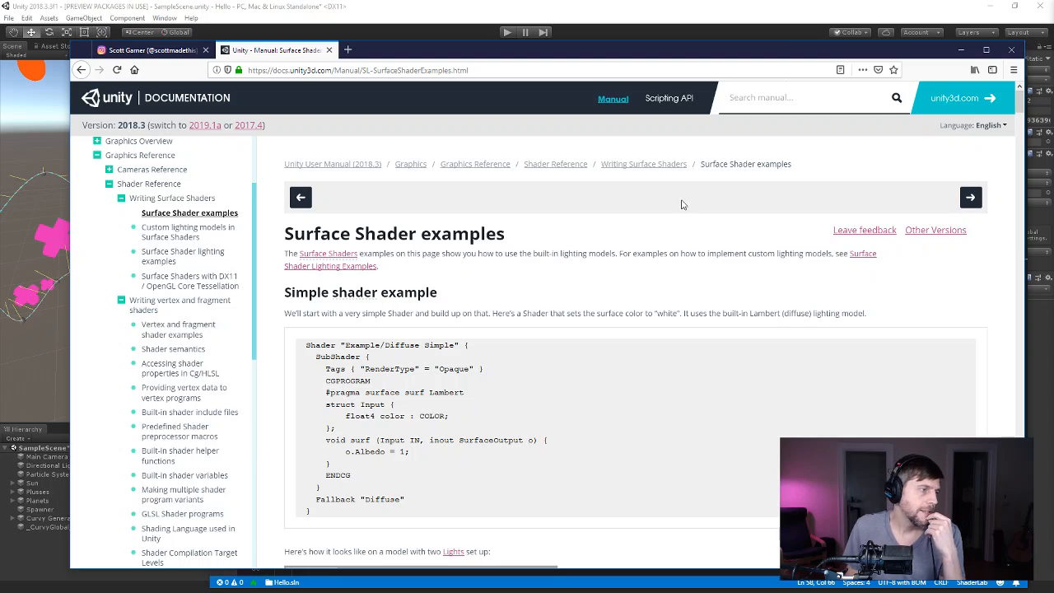
left_click(189, 338)
left_click(81, 70)
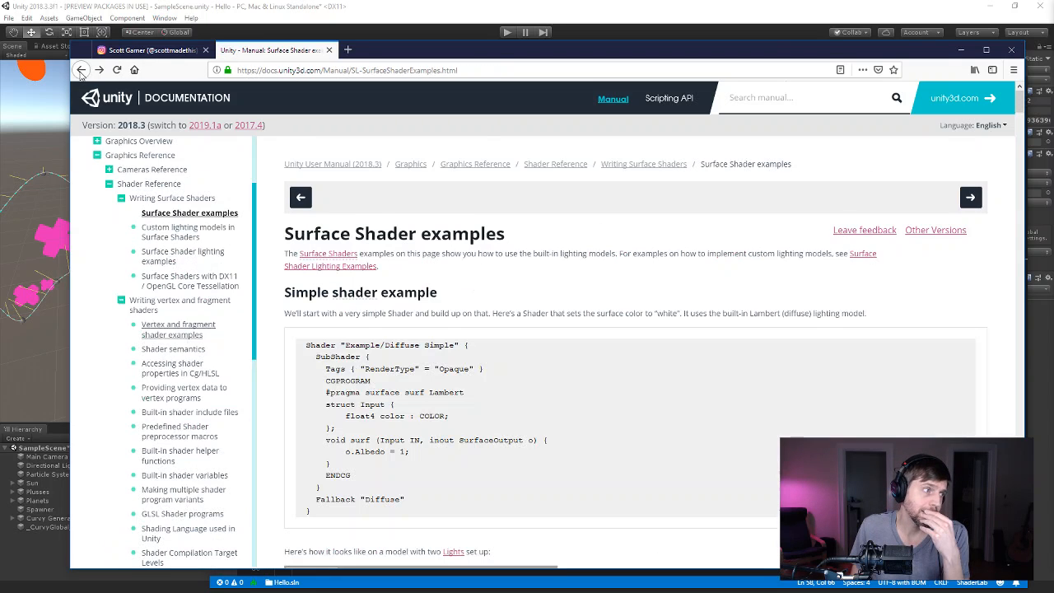
left_click(178, 331)
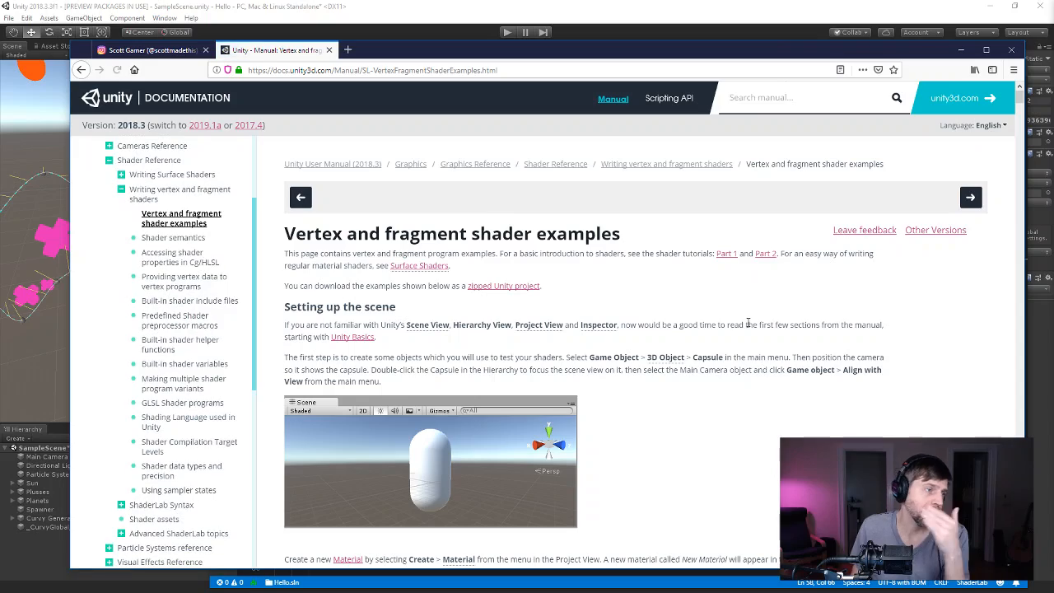
Examine the vertex and fragment shader examples for simple diffuse lighting, highlighting the vert lines that compute worldNormal, nl and o.diff.
scroll(748, 323, "down", 10)
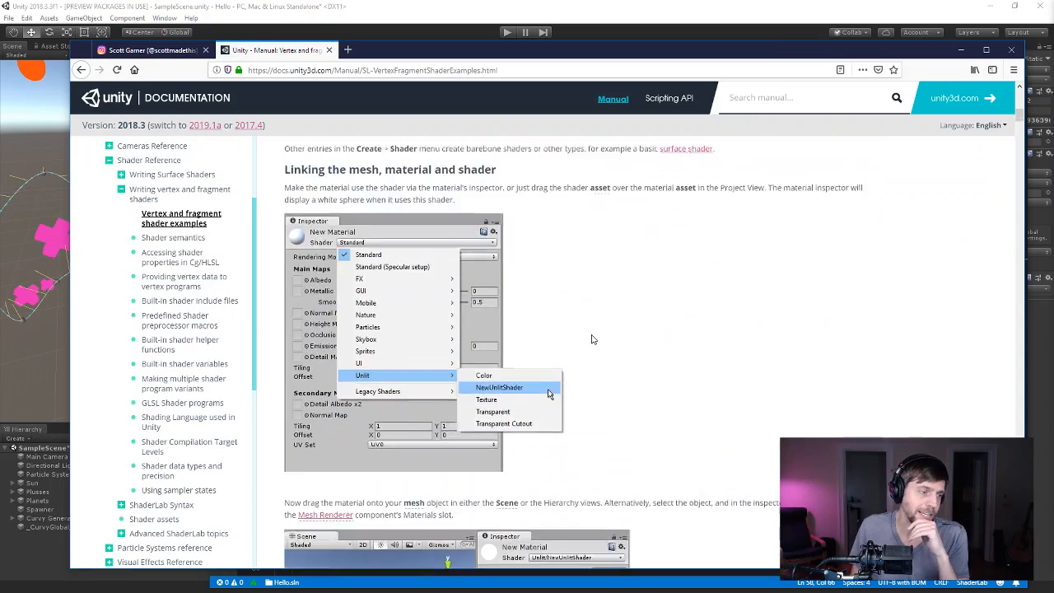
scroll(592, 329, "down", 15)
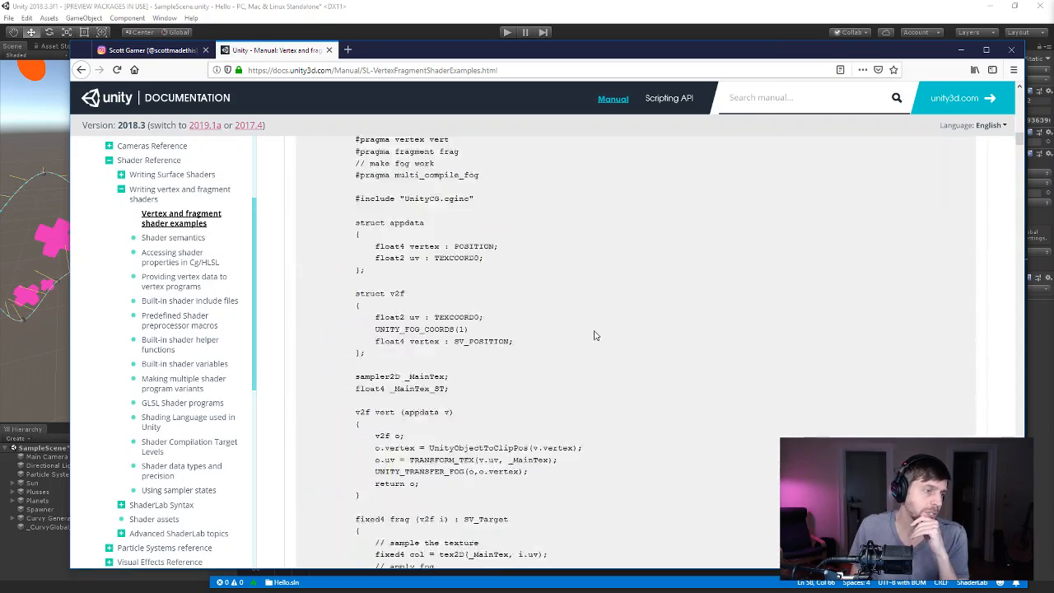
scroll(596, 333, "down", 20)
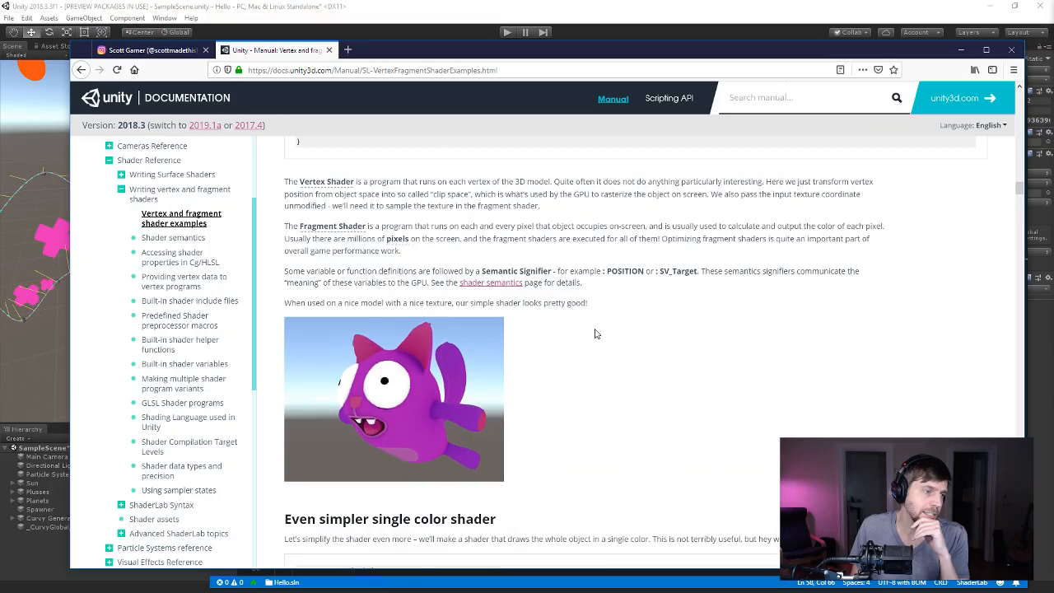
scroll(596, 334, "down", 20)
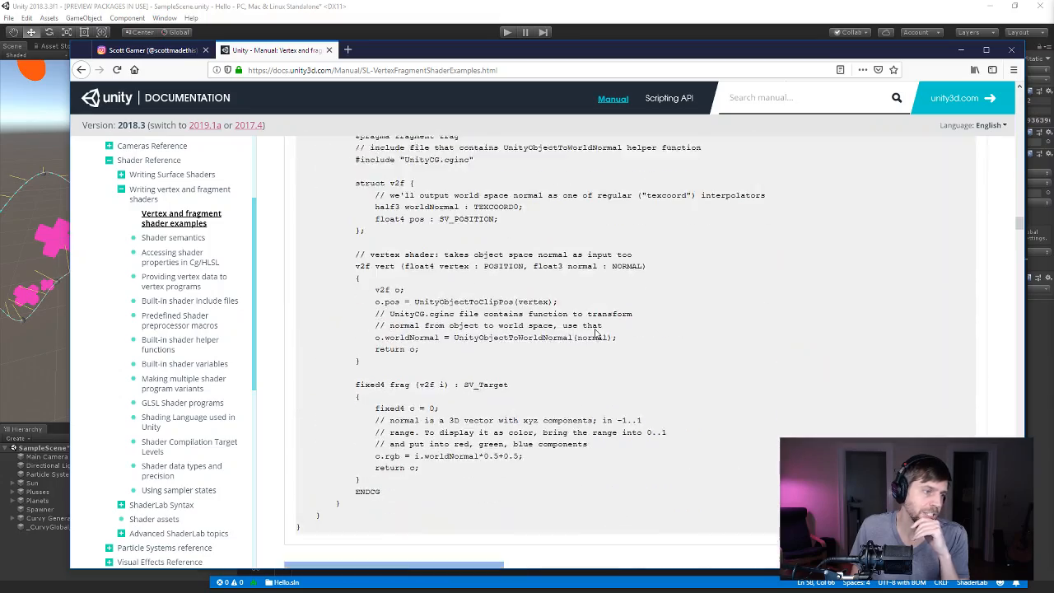
scroll(596, 330, "down", 20)
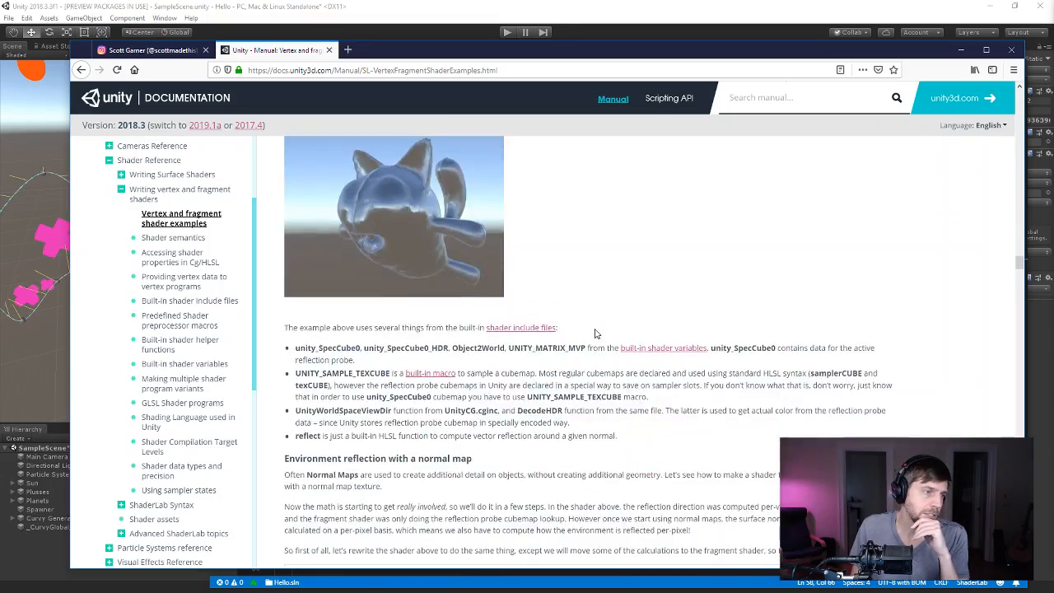
scroll(596, 333, "down", 20)
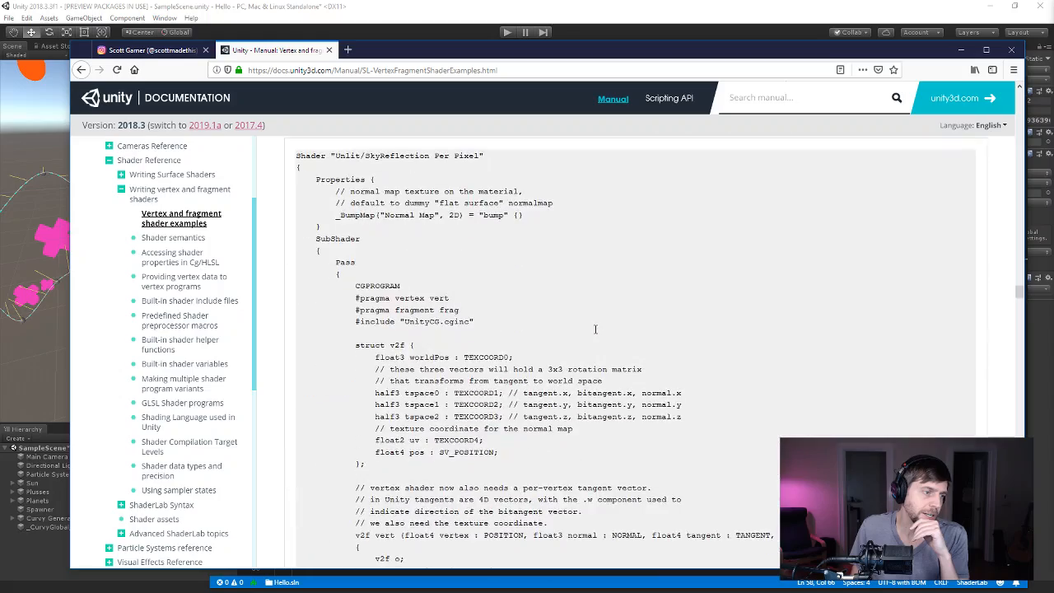
scroll(596, 333, "down", 20)
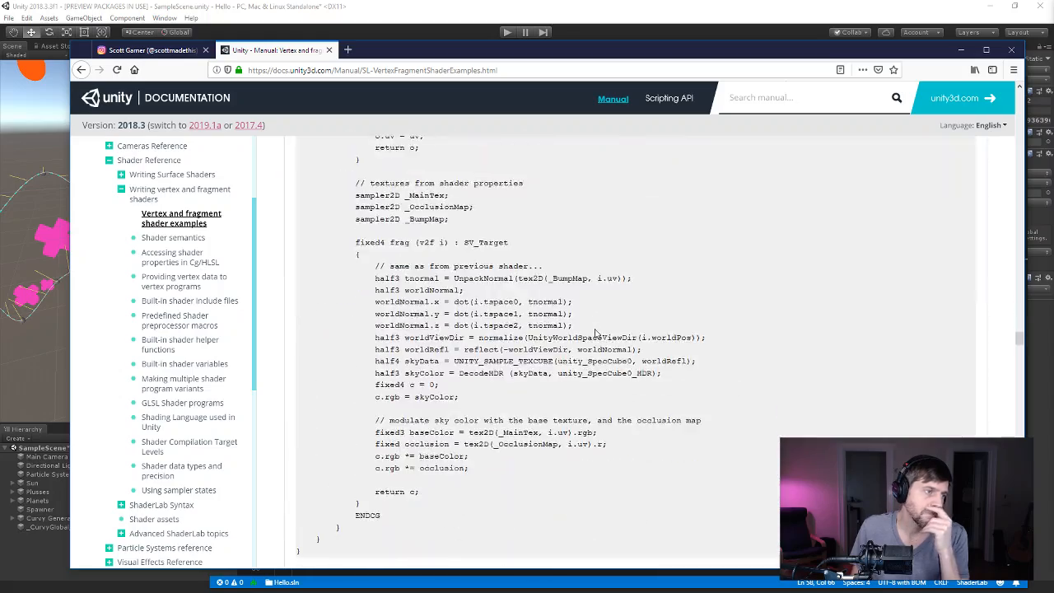
scroll(596, 333, "down", 20)
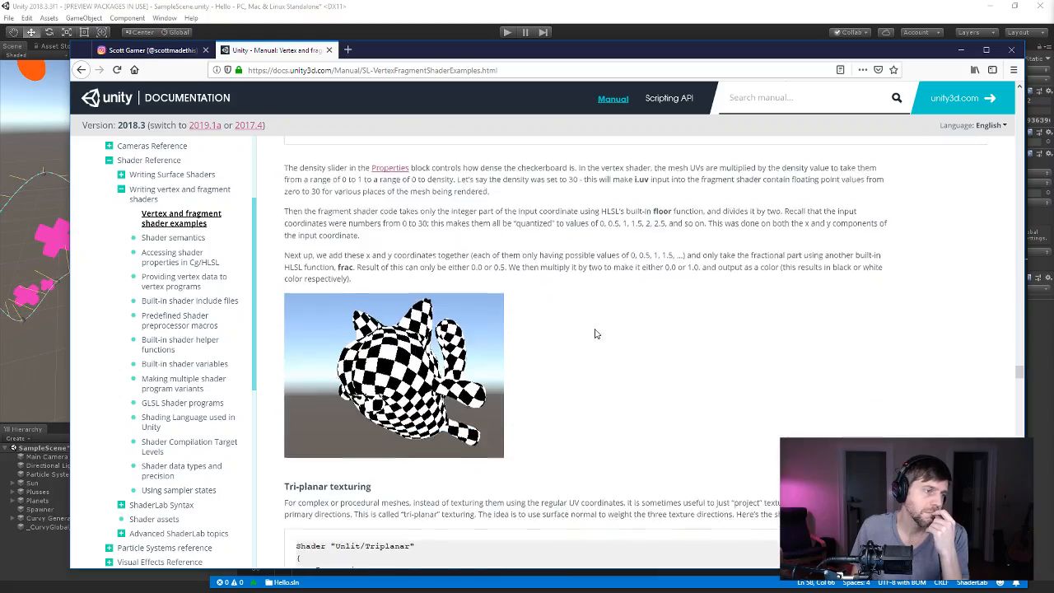
scroll(596, 333, "down", 10)
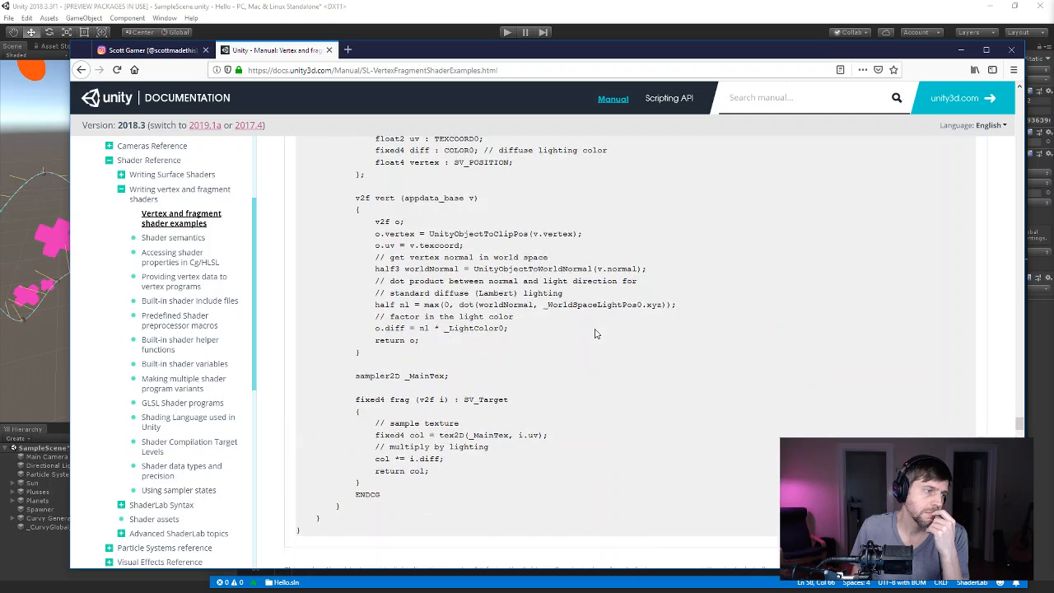
scroll(596, 334, "up", 1)
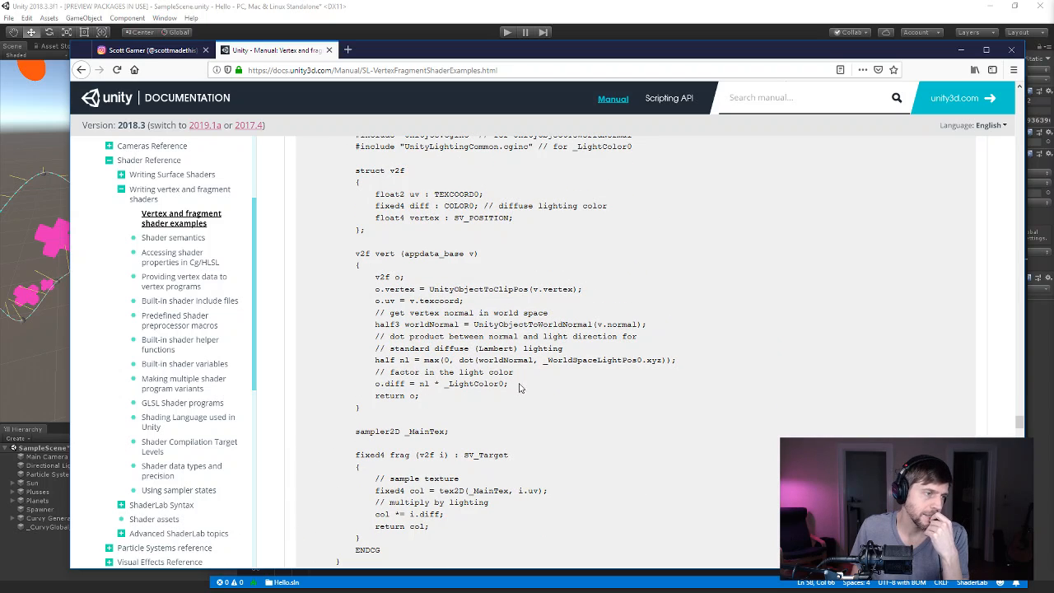
left_click_drag(519, 387, 298, 323)
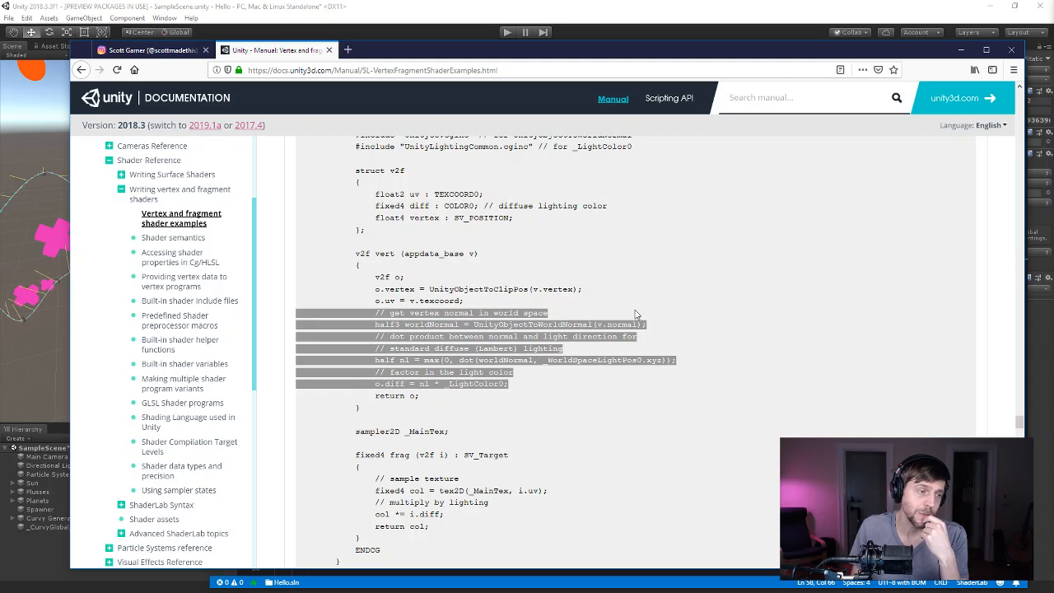
Return to Unity and expand the Lightweight RP package's Shaders folder in the project, collapsing its Passes and Runtime folders.
left_click(639, 23)
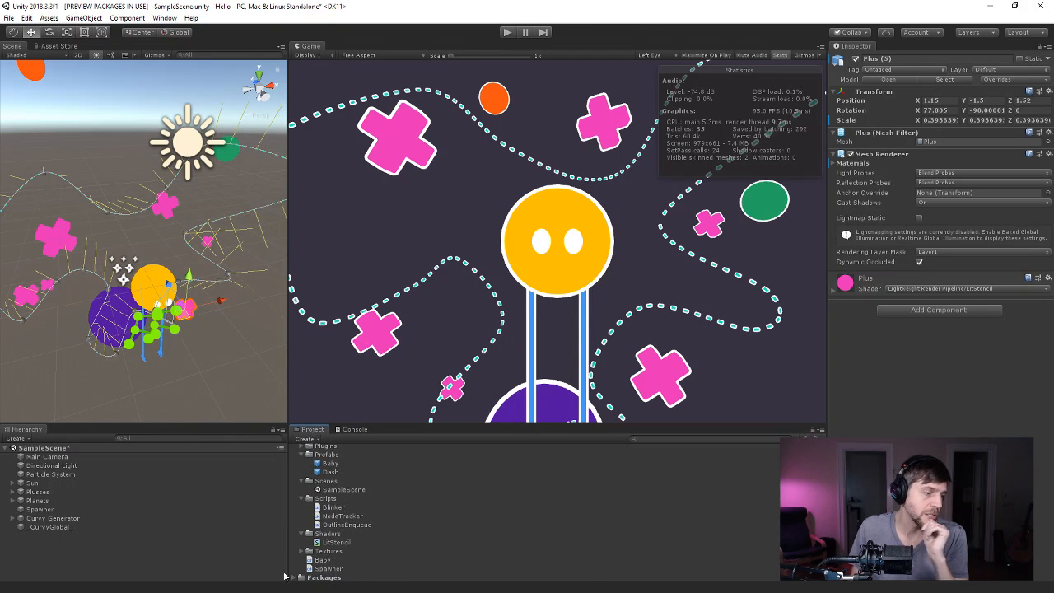
left_click(294, 577)
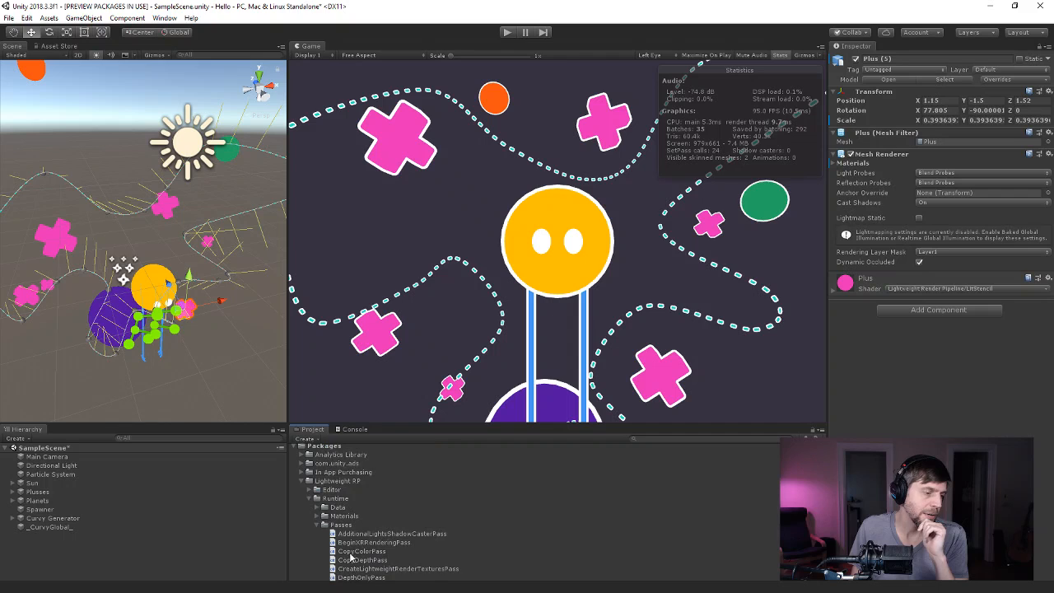
left_click(317, 526)
scroll(343, 528, "down", 2)
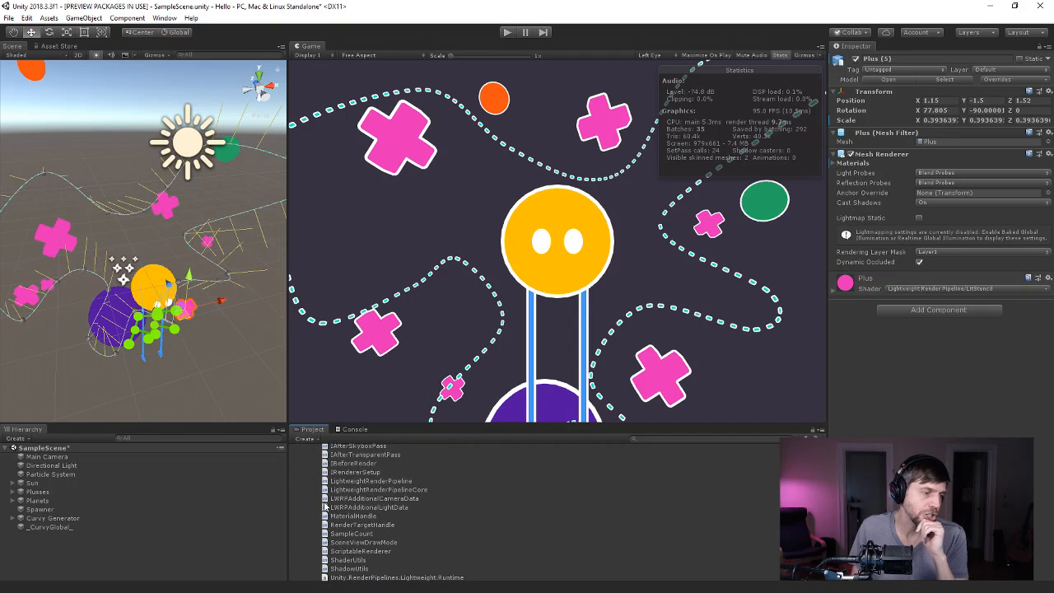
left_click(310, 467)
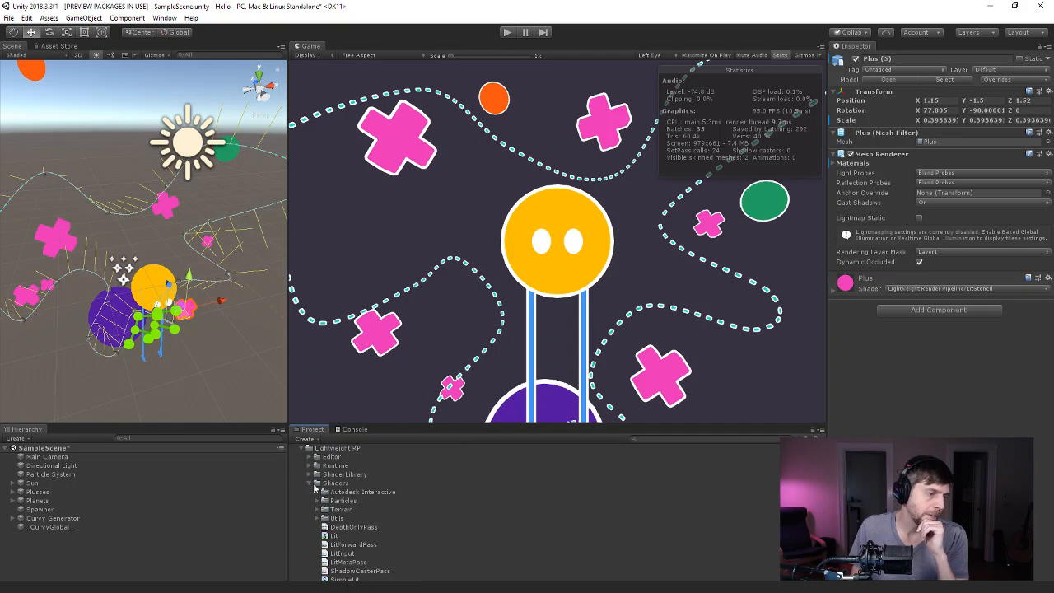
scroll(396, 515, "down", 4)
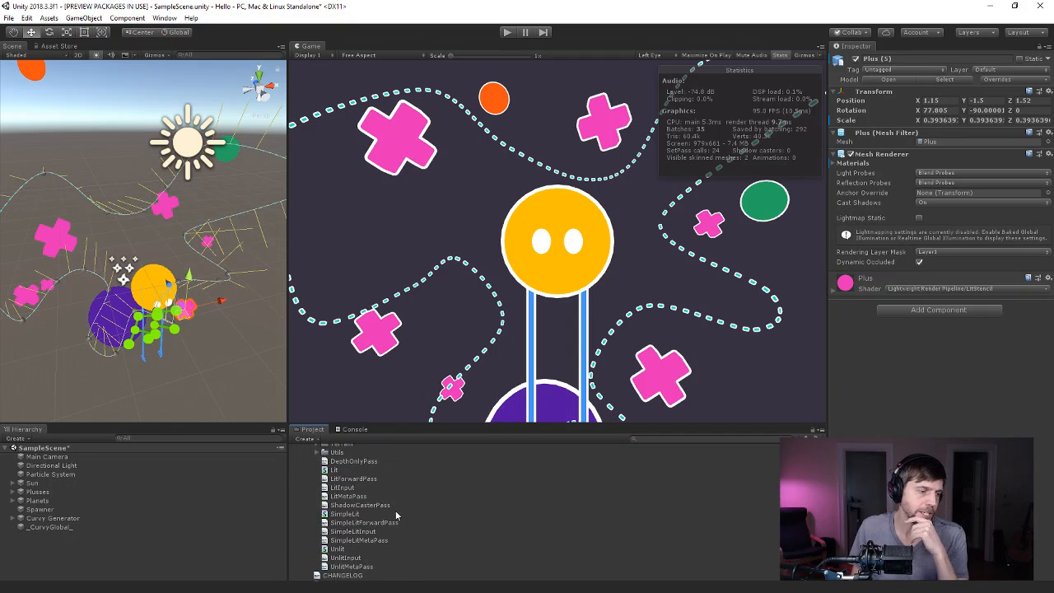
Open LitForwardPass from the Shaders folder in the code editor and search it for "normal".
left_click(356, 480)
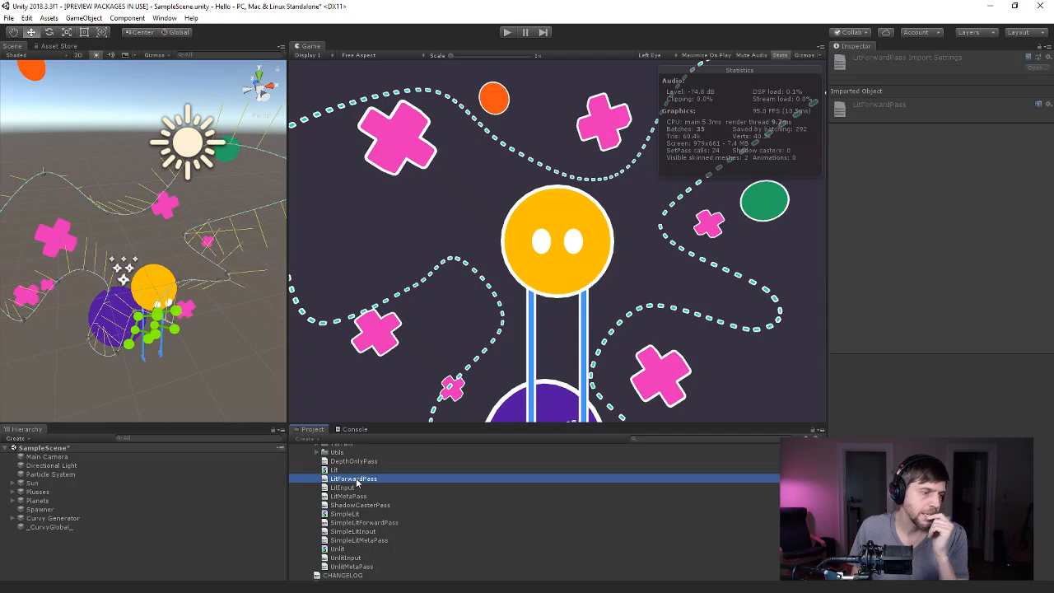
double_click(357, 482)
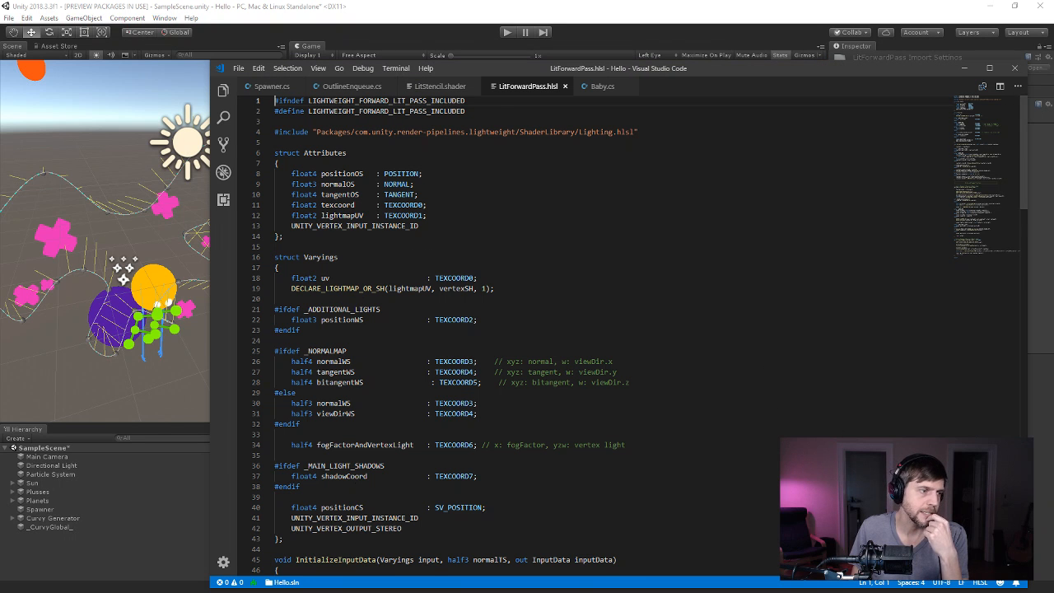
scroll(592, 330, "down", 14)
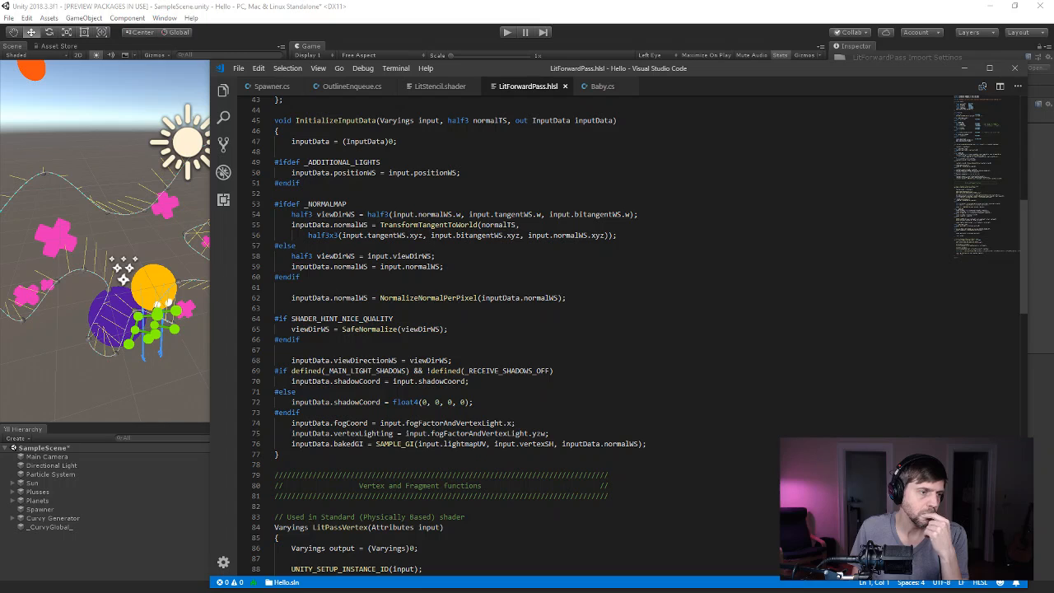
key("ctrl+f")
type("normal")
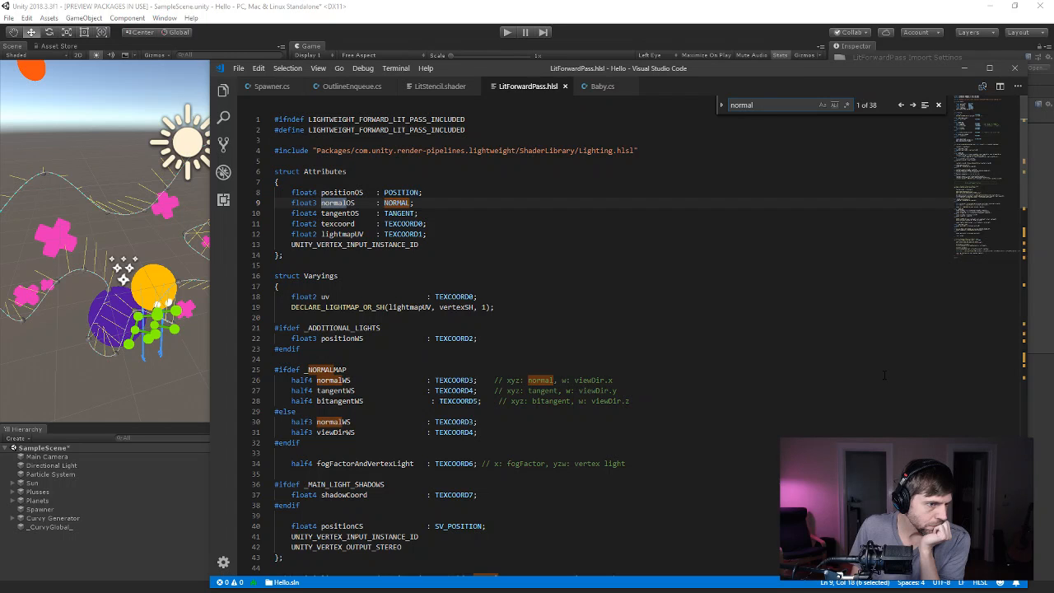
Examine how normals are declared and used in InitializeInputData, LitPassVertex and LitPassFragment of LitForwardPass.hlsl.
scroll(885, 376, "down", 8)
scroll(885, 375, "down", 2)
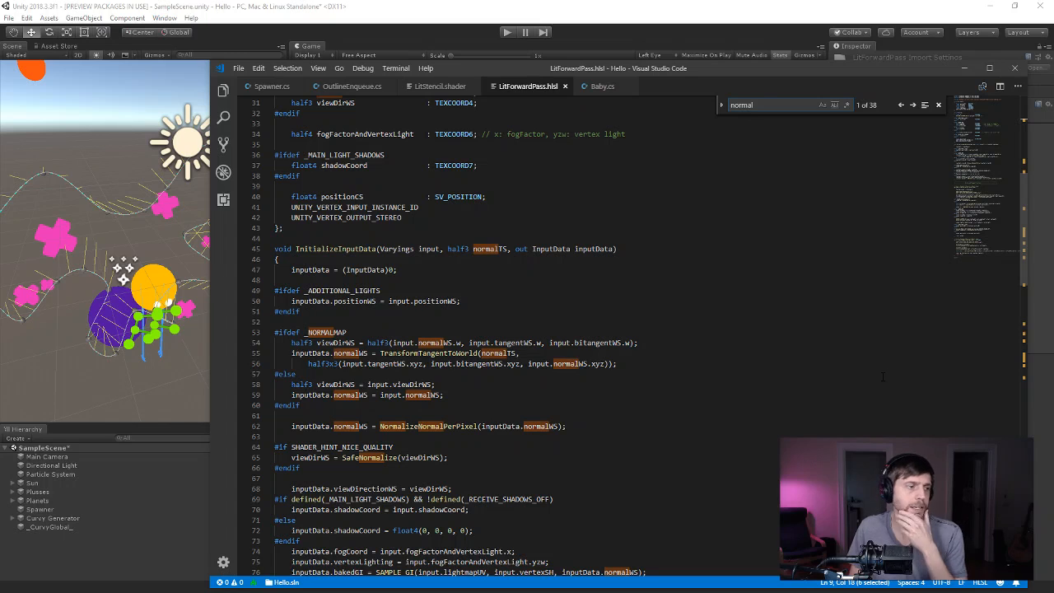
scroll(885, 373, "down", 2)
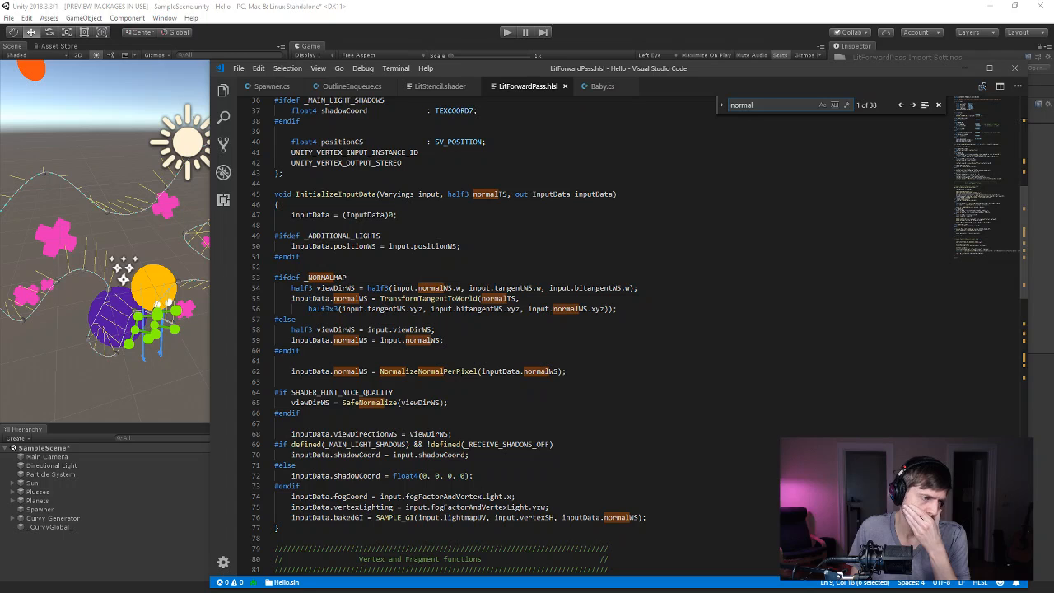
scroll(494, 330, "down", 4)
scroll(461, 372, "down", 5)
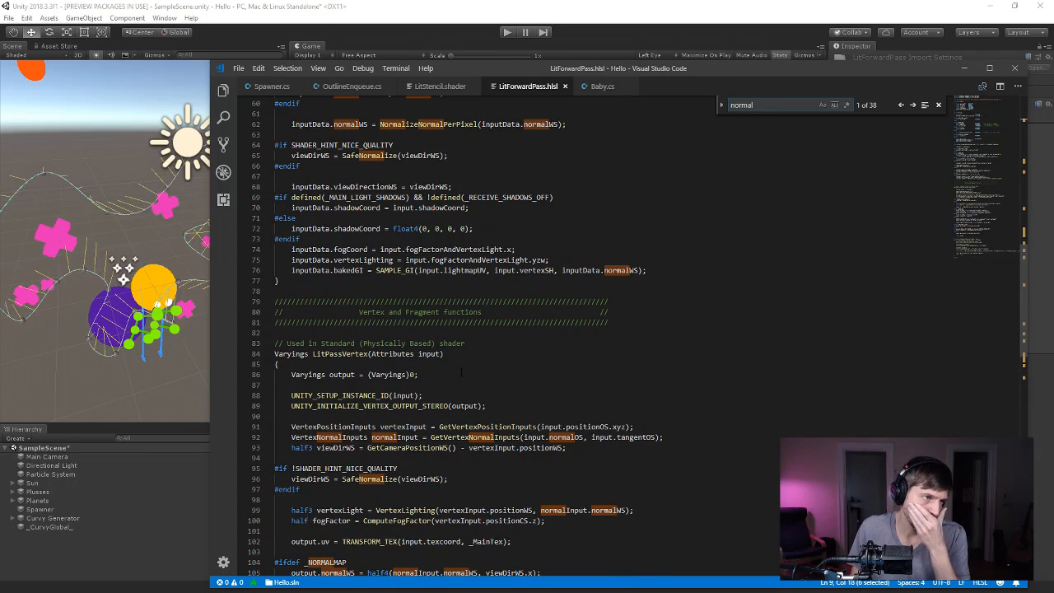
scroll(461, 372, "up", 4)
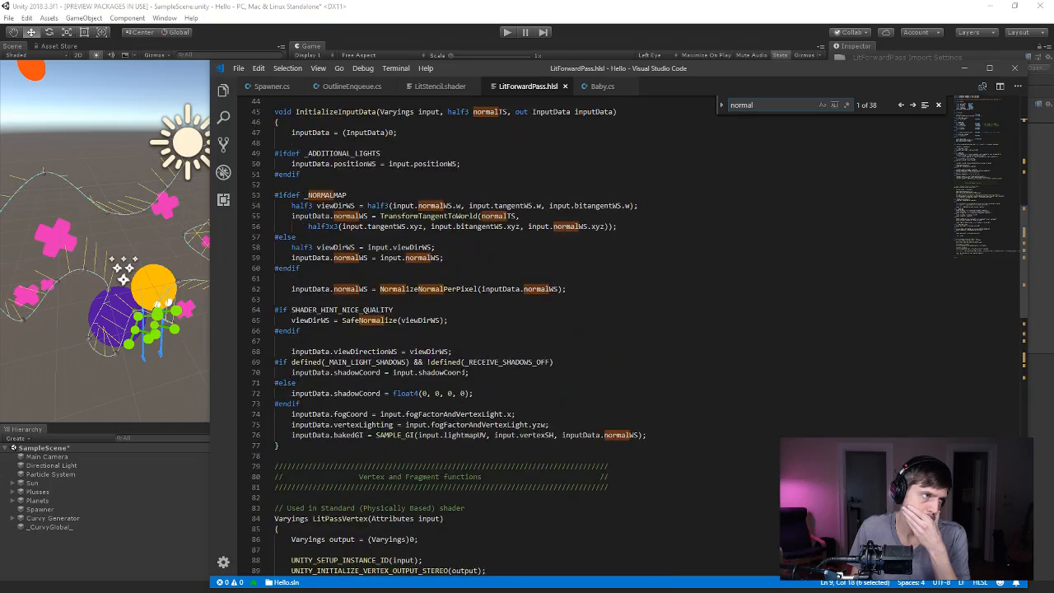
scroll(461, 372, "down", 18)
scroll(461, 372, "down", 2)
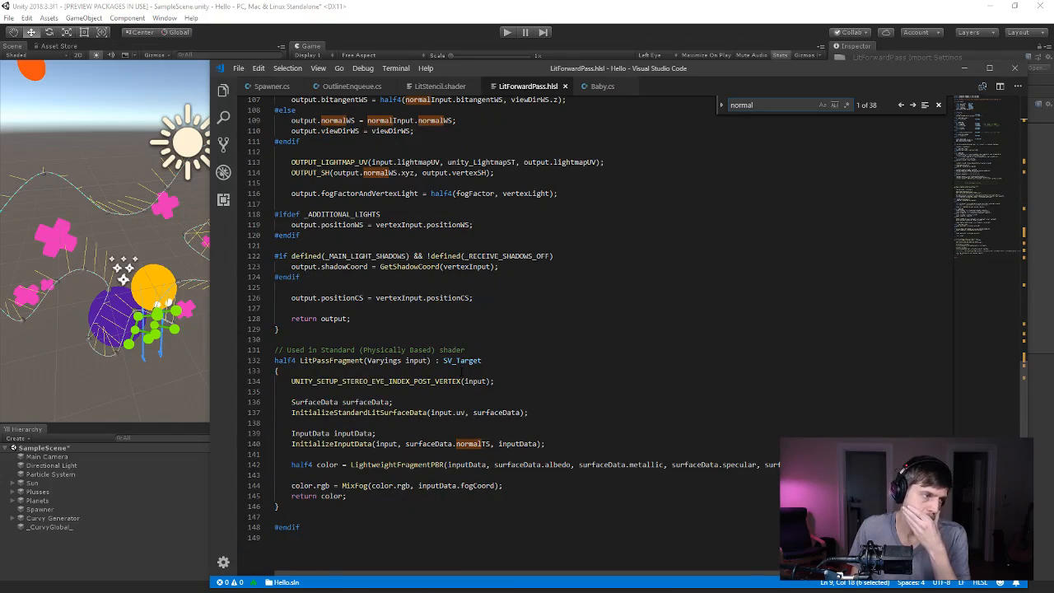
scroll(461, 373, "up", 15)
scroll(461, 371, "down", 3)
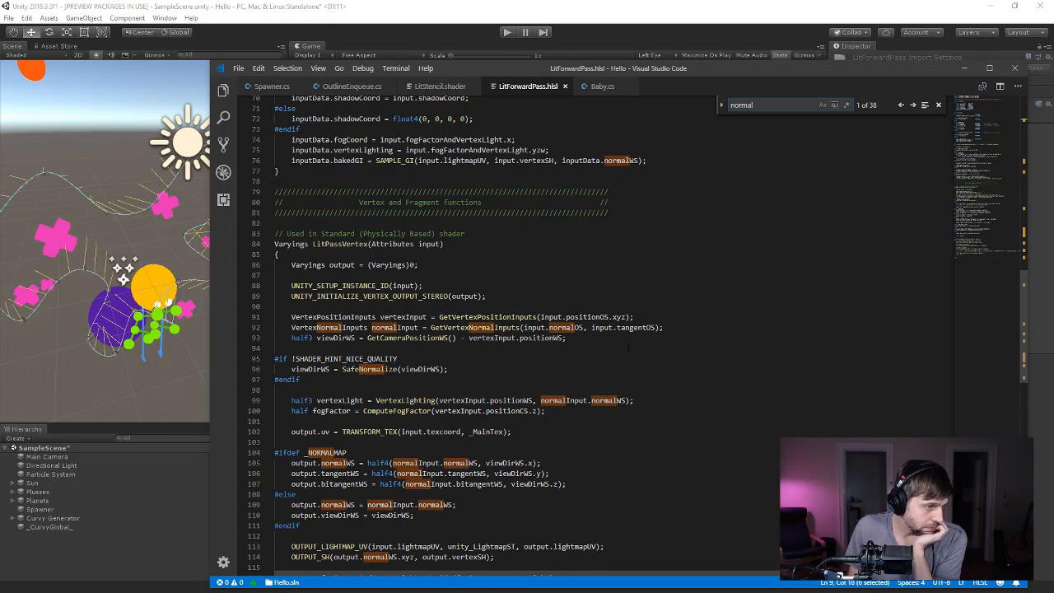
Read through LitPassVertex, highlighting the instance and stereo setup lines, the vertexInput line and the vertexLight line.
left_click_drag(486, 296, 235, 279)
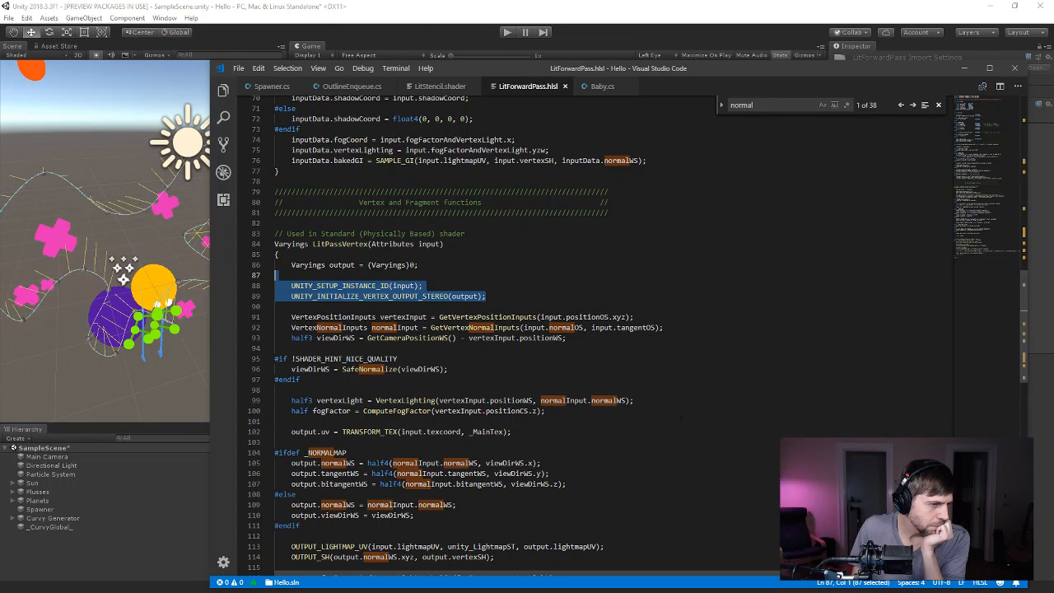
left_click(502, 317)
triple_click(502, 317)
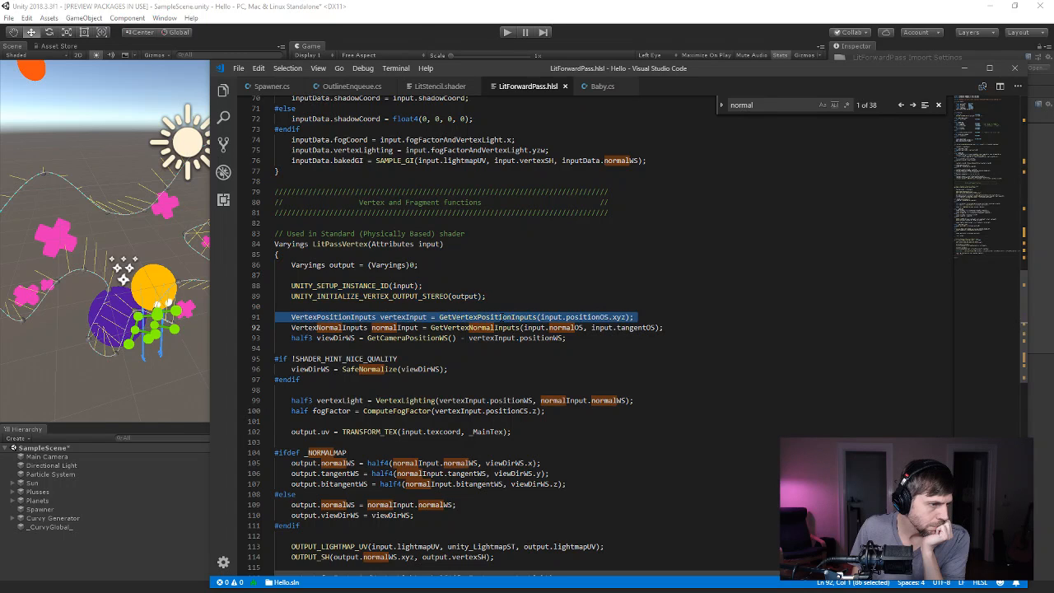
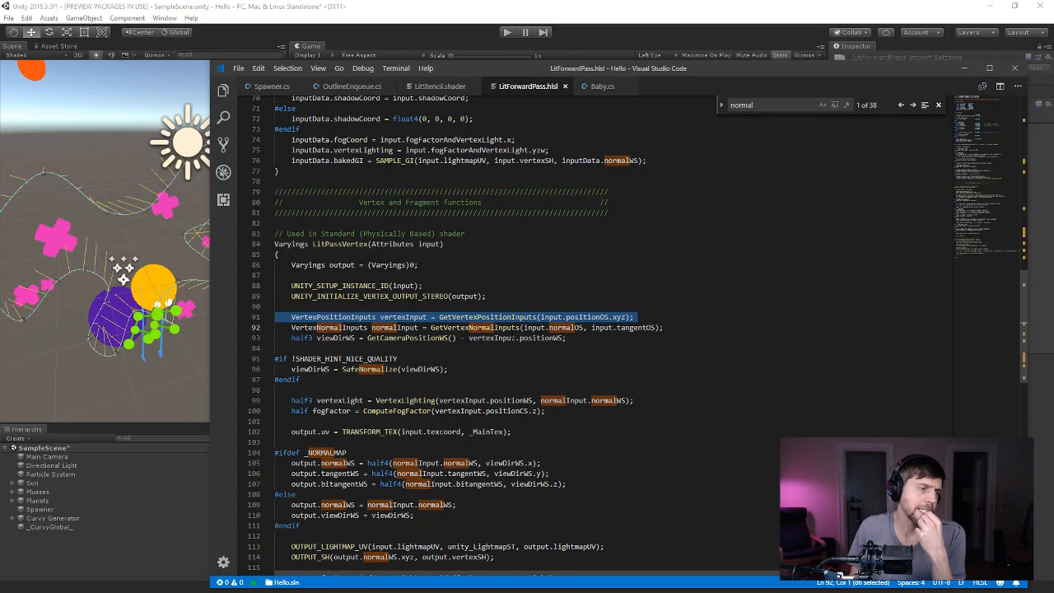
scroll(514, 337, "down", 1)
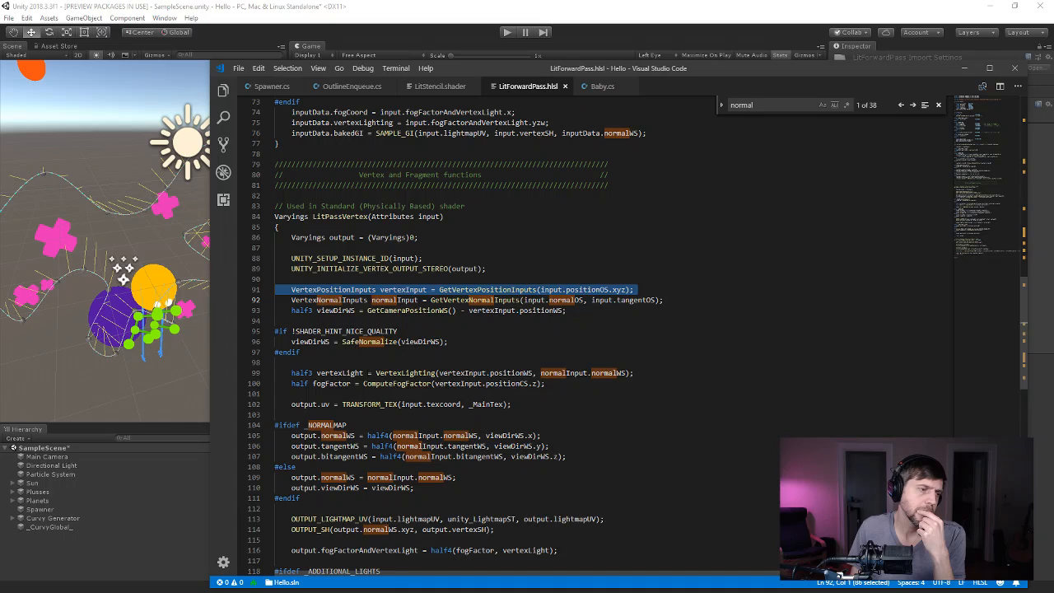
triple_click(370, 373)
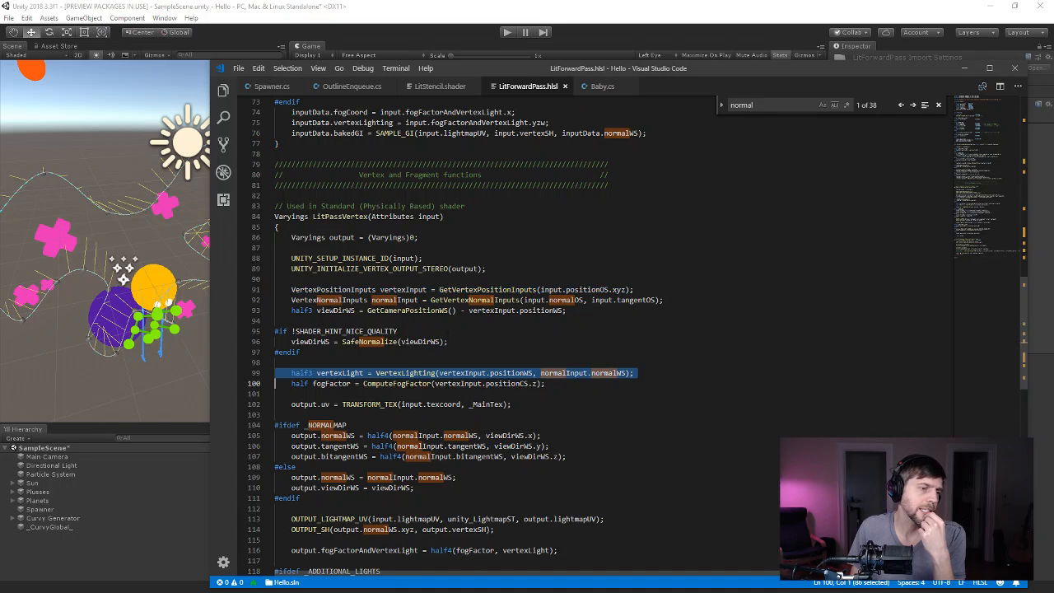
scroll(576, 337, "down", 1)
scroll(638, 336, "down", 1)
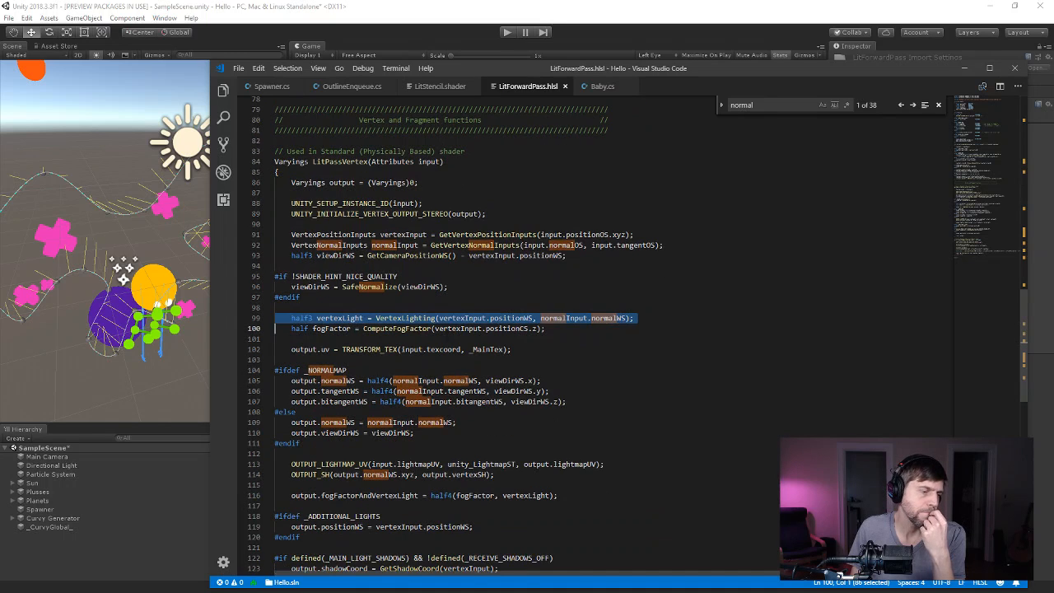
scroll(447, 336, "down", 1)
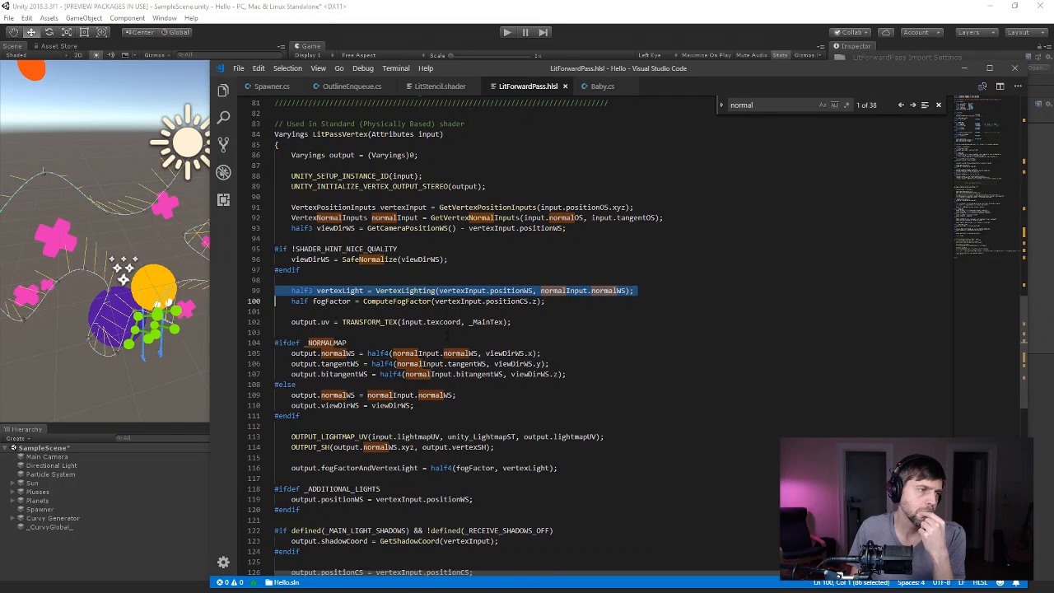
scroll(446, 336, "down", 2)
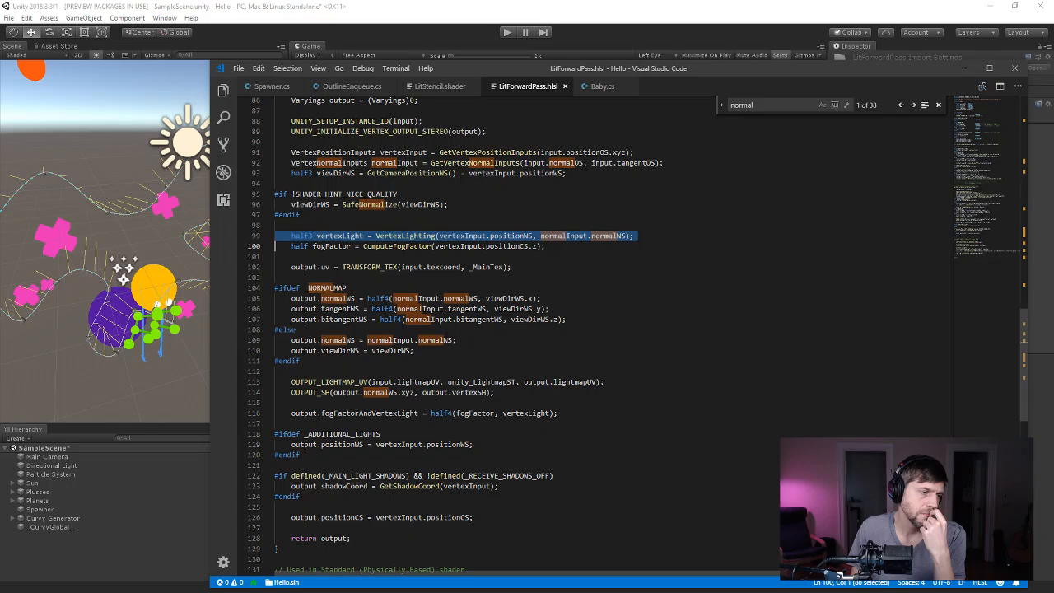
scroll(447, 334, "down", 1)
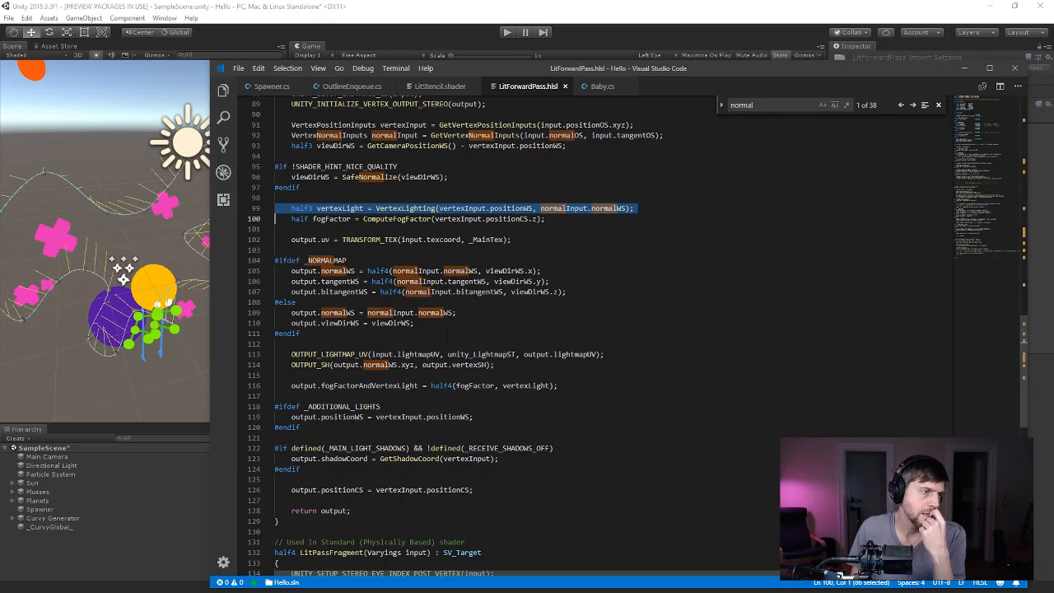
Search LitForwardPass.hlsl for the uses of normalOS from the Attributes struct, and for "world".
scroll(447, 335, "up", 20)
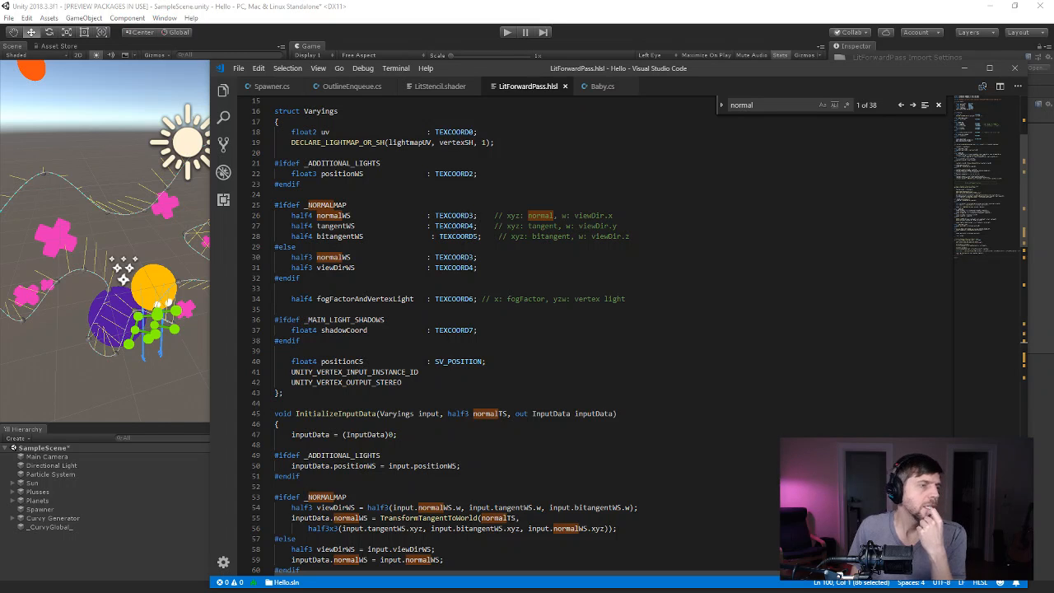
scroll(448, 335, "up", 5)
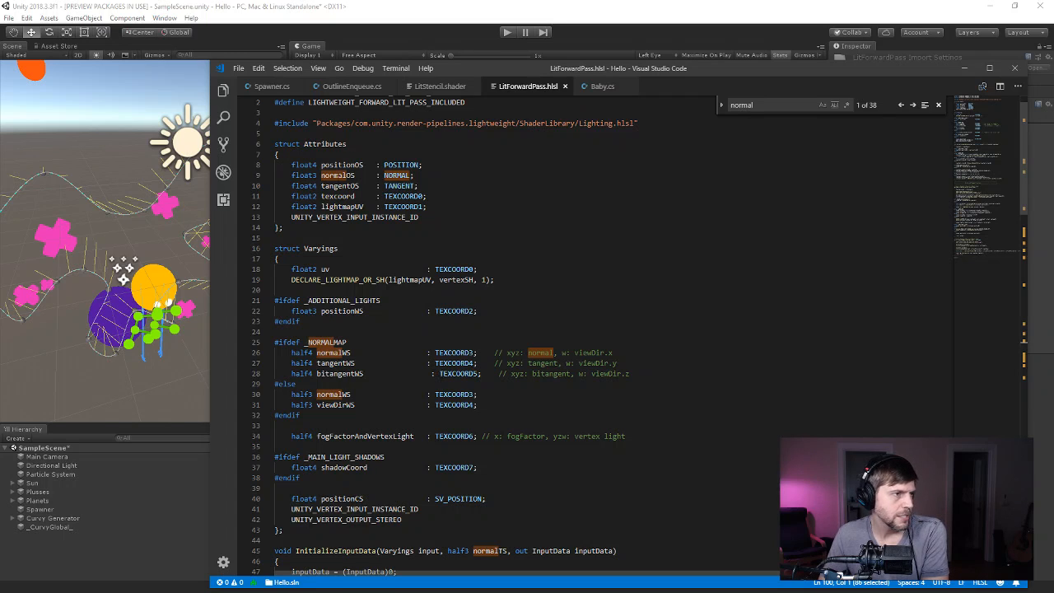
double_click(339, 175)
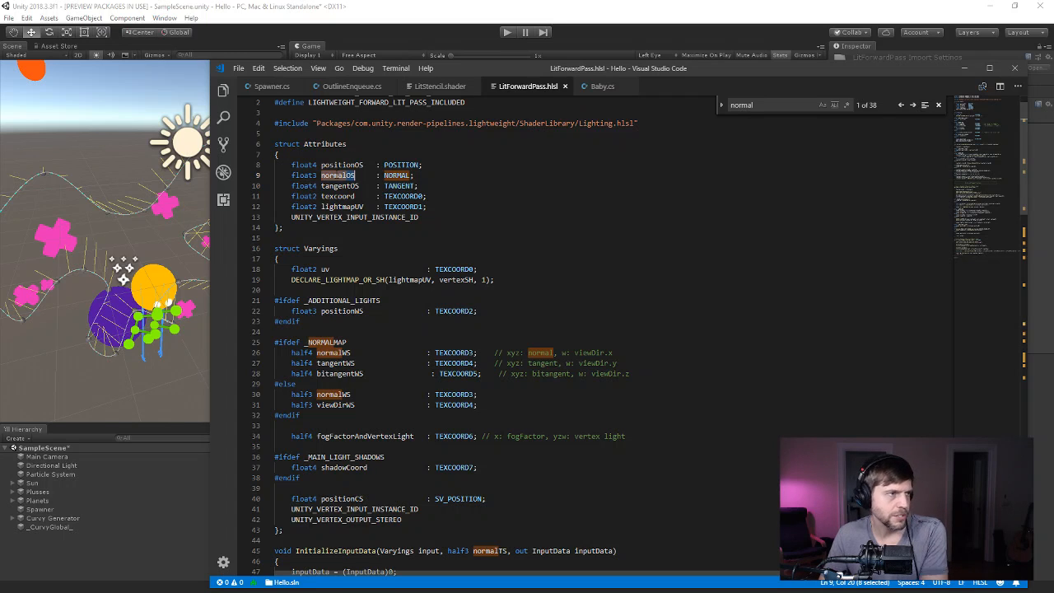
key("ctrl+f")
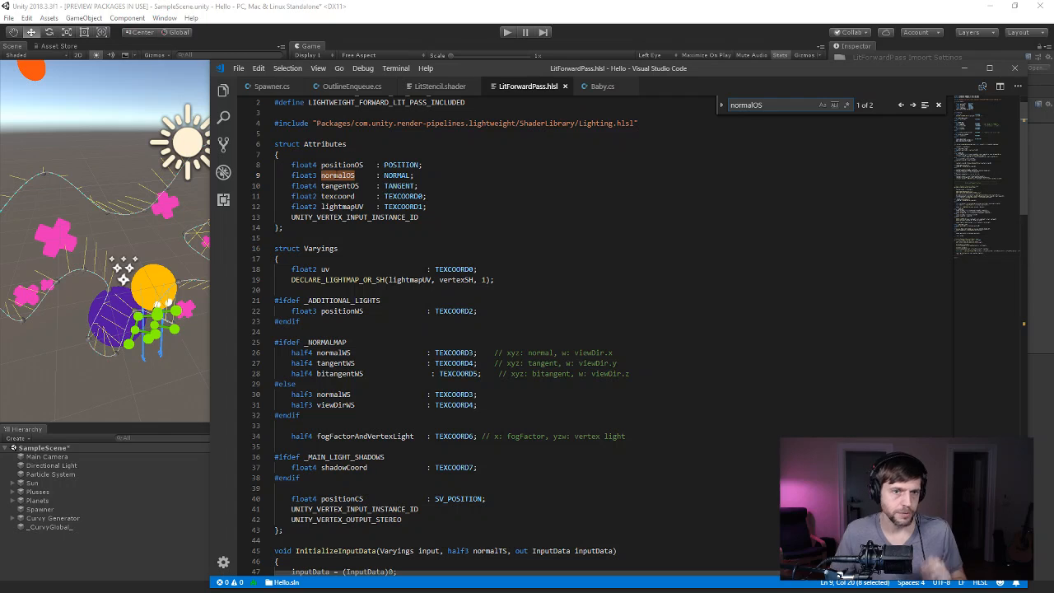
left_click(1021, 315)
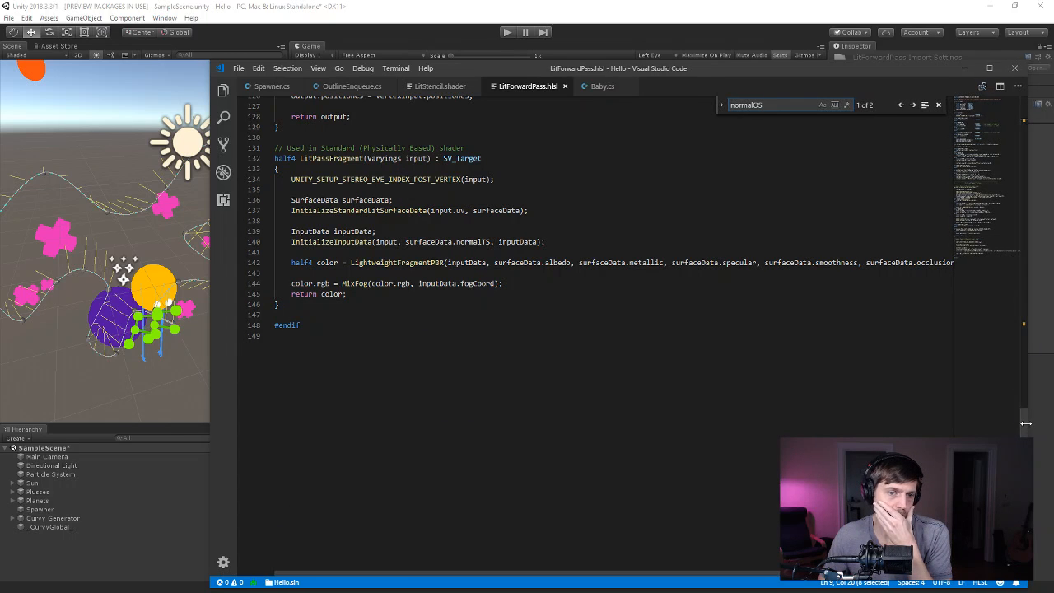
left_click_drag(1026, 423, 1035, 298)
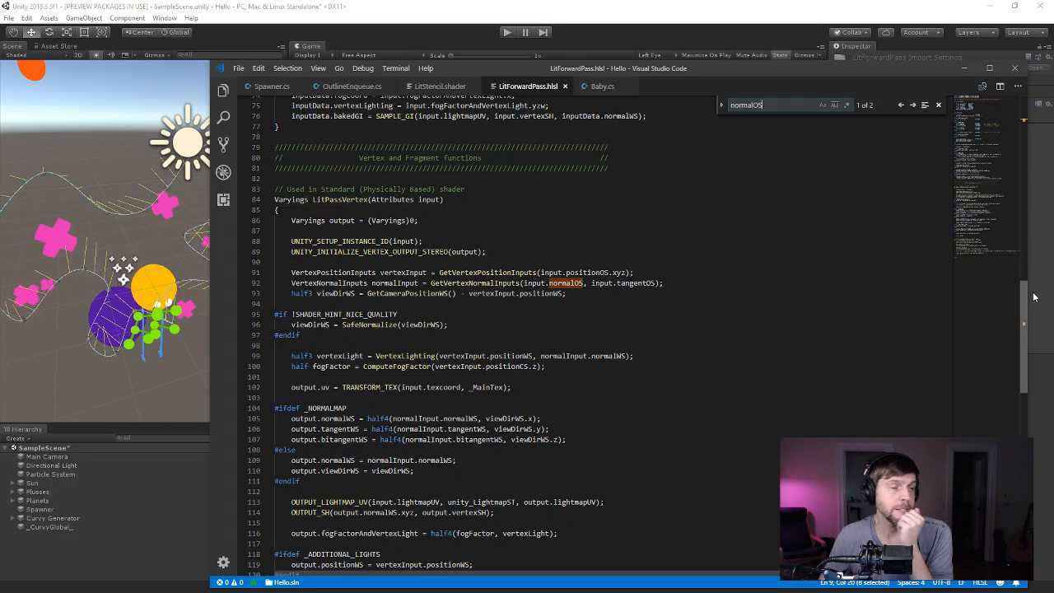
left_click_drag(1035, 296, 1018, 381)
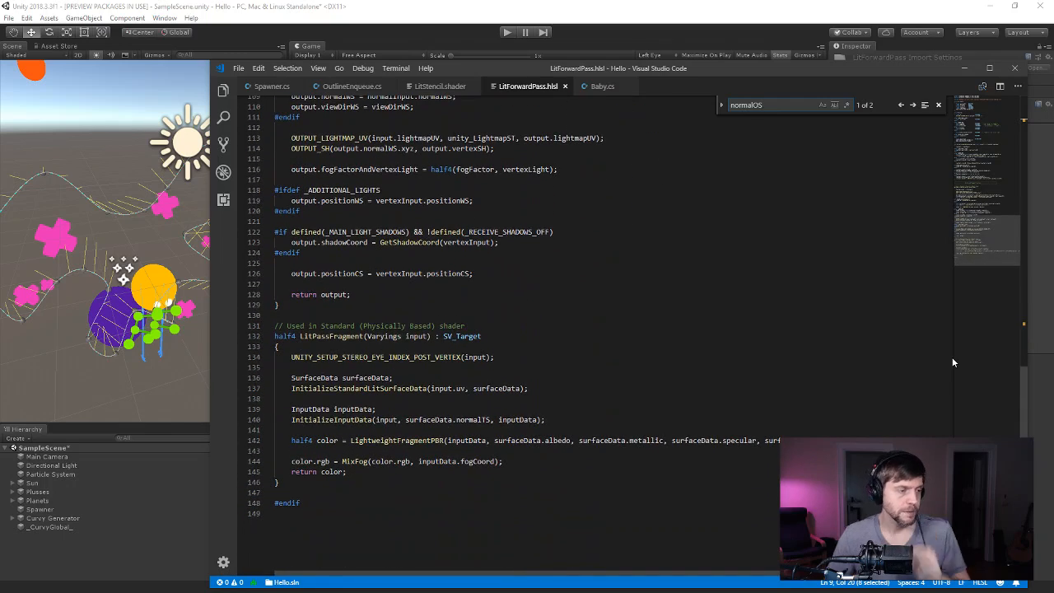
key("ctrl+a")
type("world")
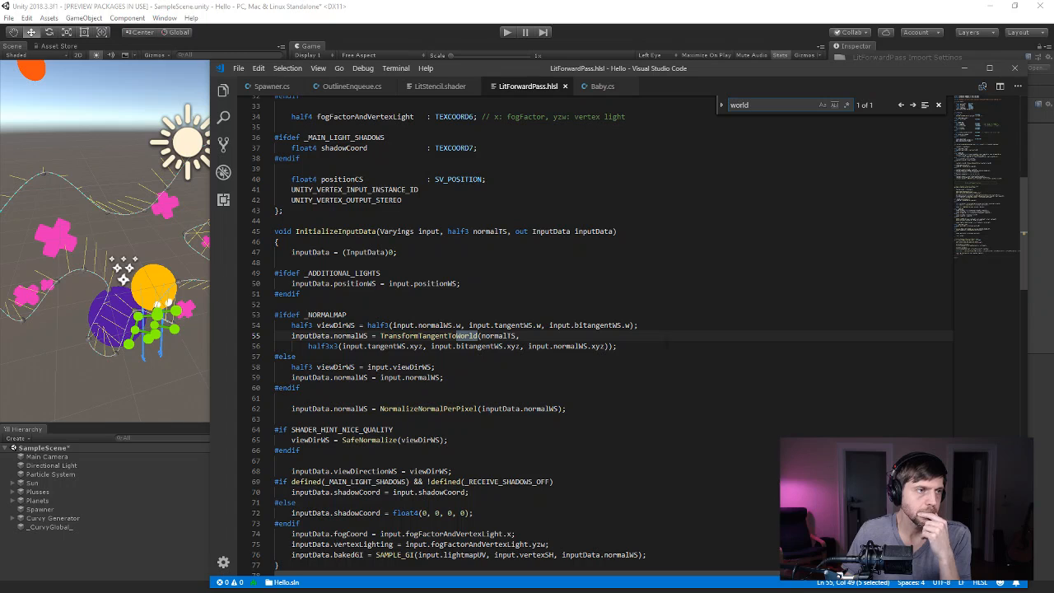
Return to Unity and open SimpleLitInput and SimpleLitForwardPass from the Shaders folder in the code editor.
left_click(575, 25)
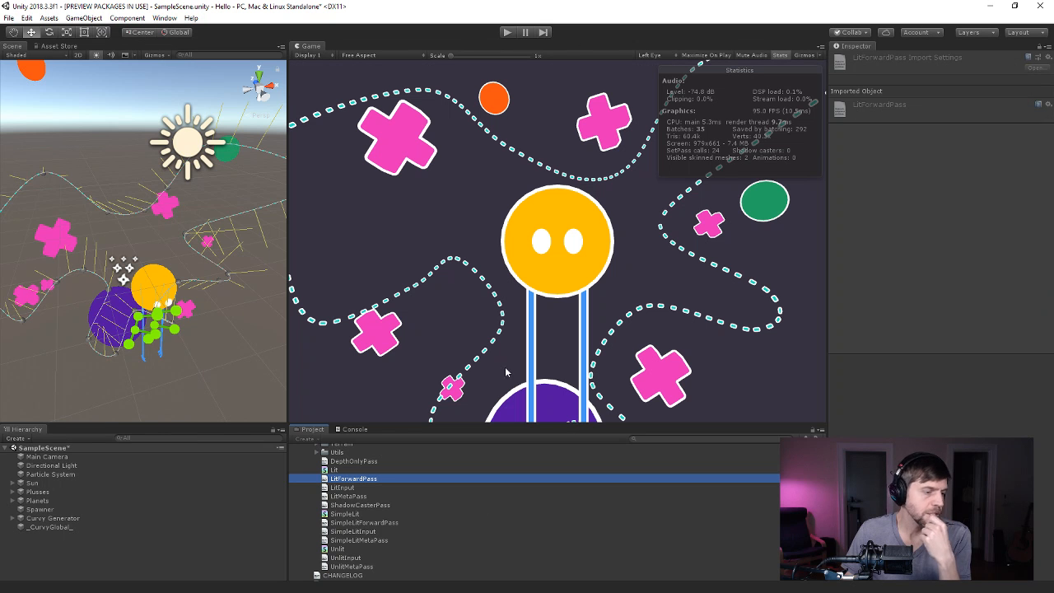
double_click(369, 532)
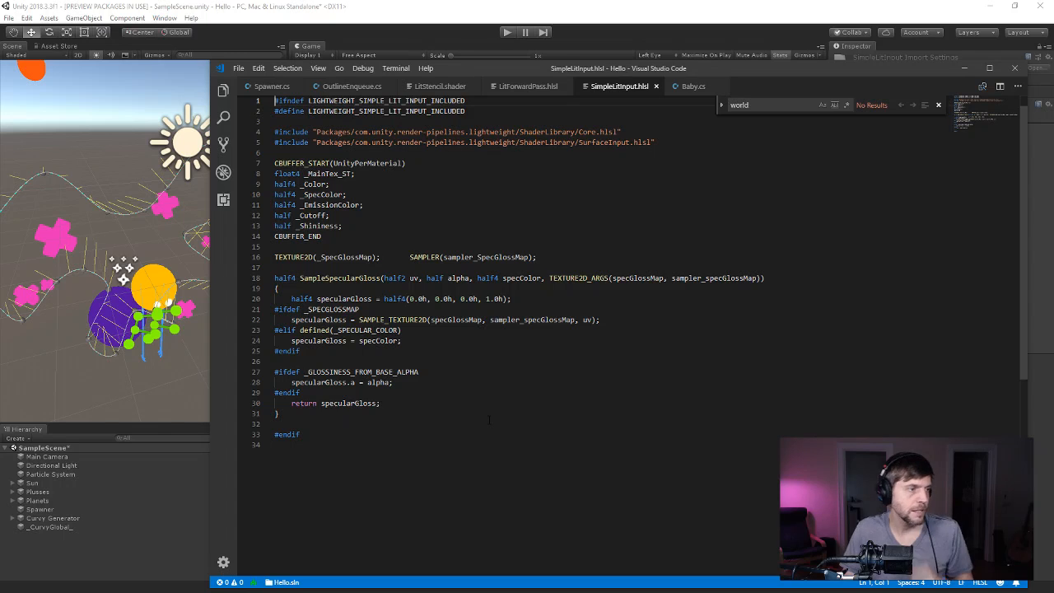
key("alt+Tab")
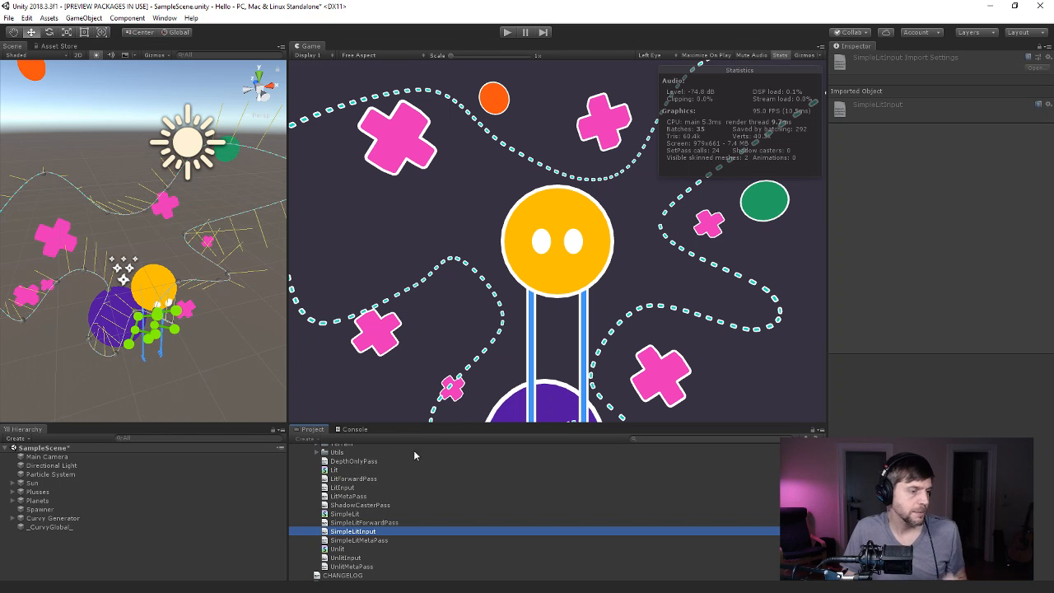
double_click(381, 523)
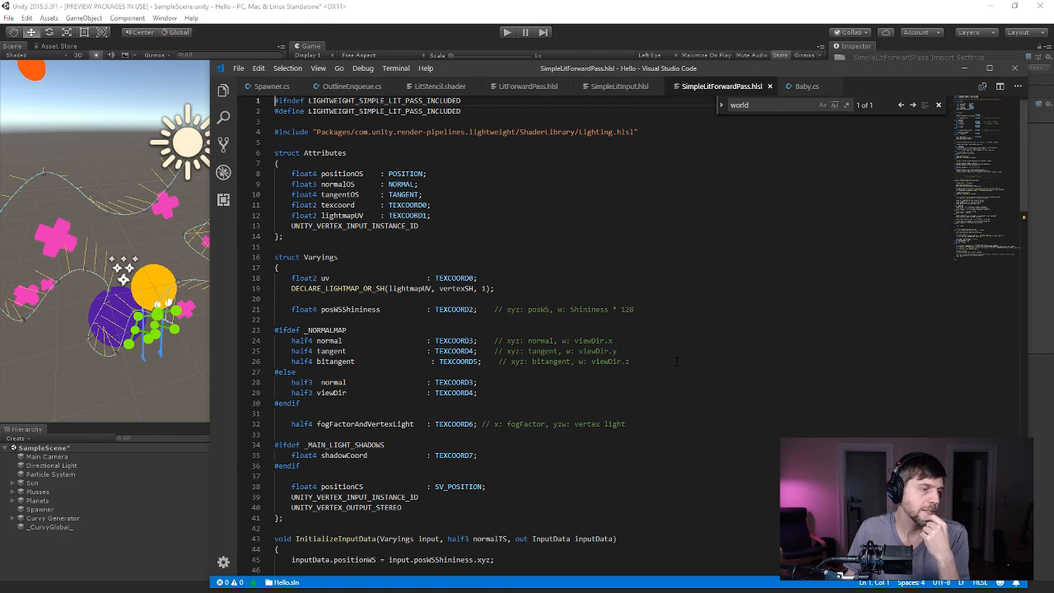
Examine the structs and the LitPassVertexSimple function in SimpleLitForwardPass.hlsl, and return to Unity's Shaders folder.
scroll(677, 362, "down", 5)
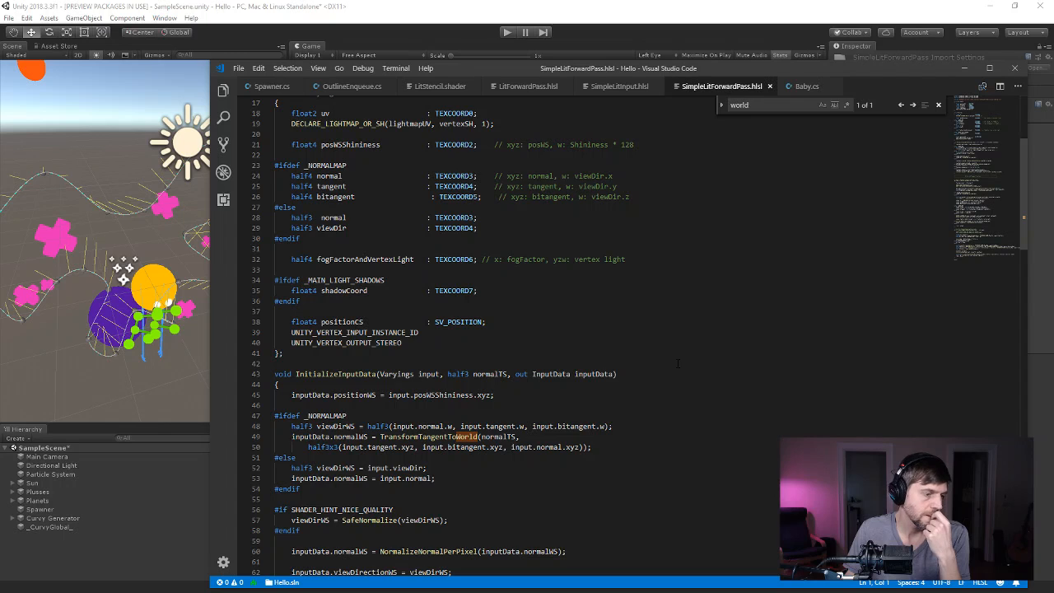
scroll(679, 362, "down", 6)
scroll(679, 362, "down", 11)
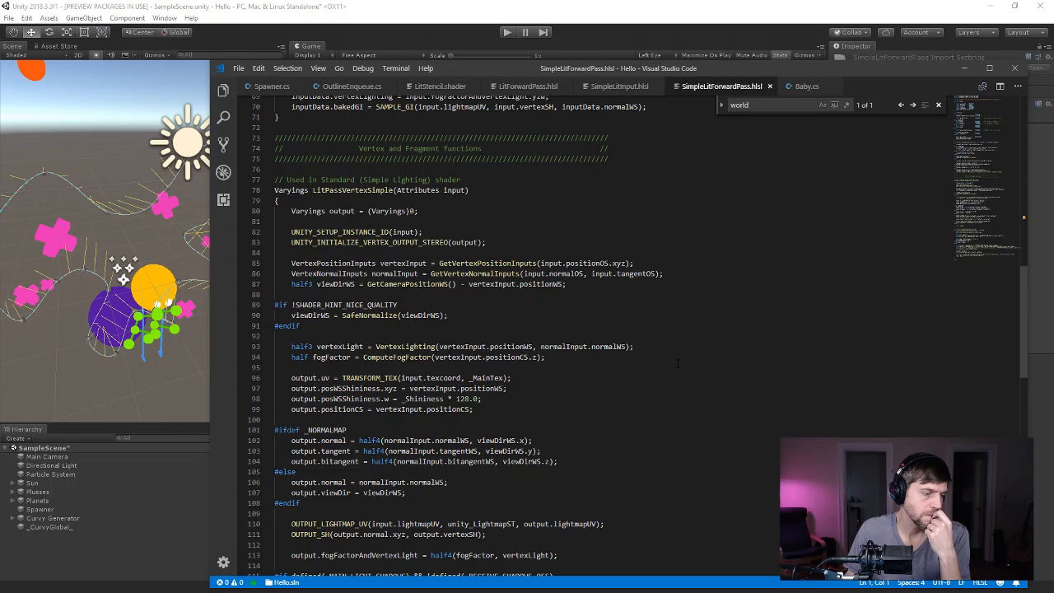
scroll(678, 362, "up", 20)
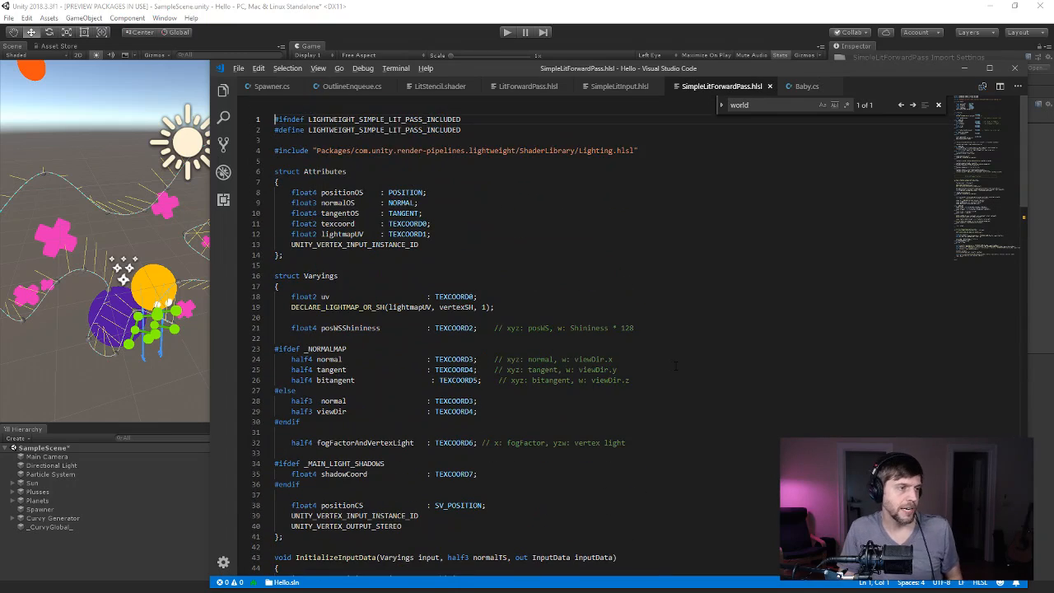
key("alt+Tab")
scroll(331, 534, "up", 1)
scroll(366, 509, "down", 1)
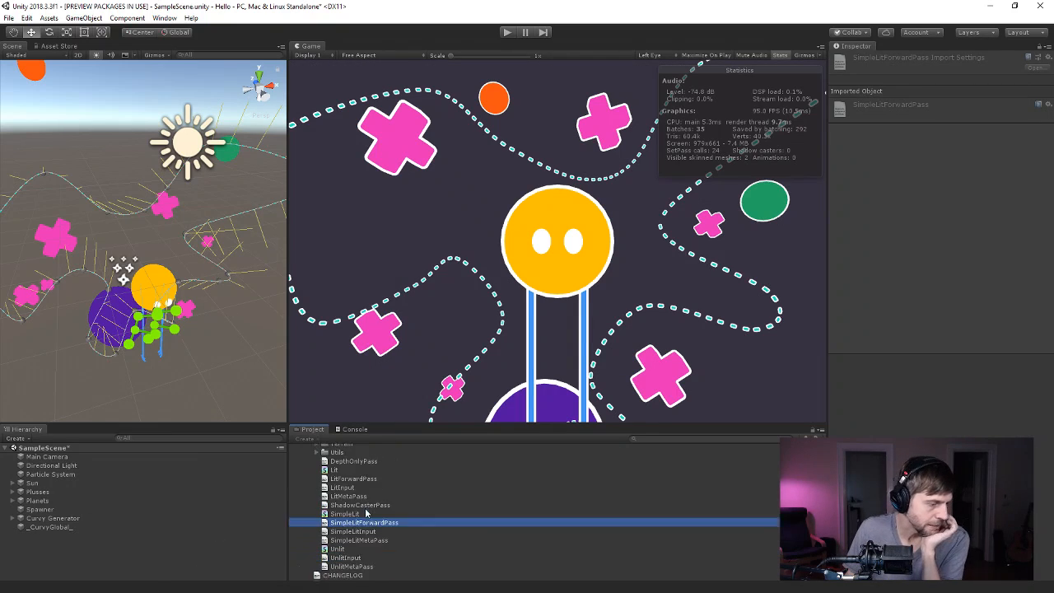
Expand the Lightweight RP ShaderLibrary folder and open its Core file in the code editor.
scroll(366, 513, "up", 3)
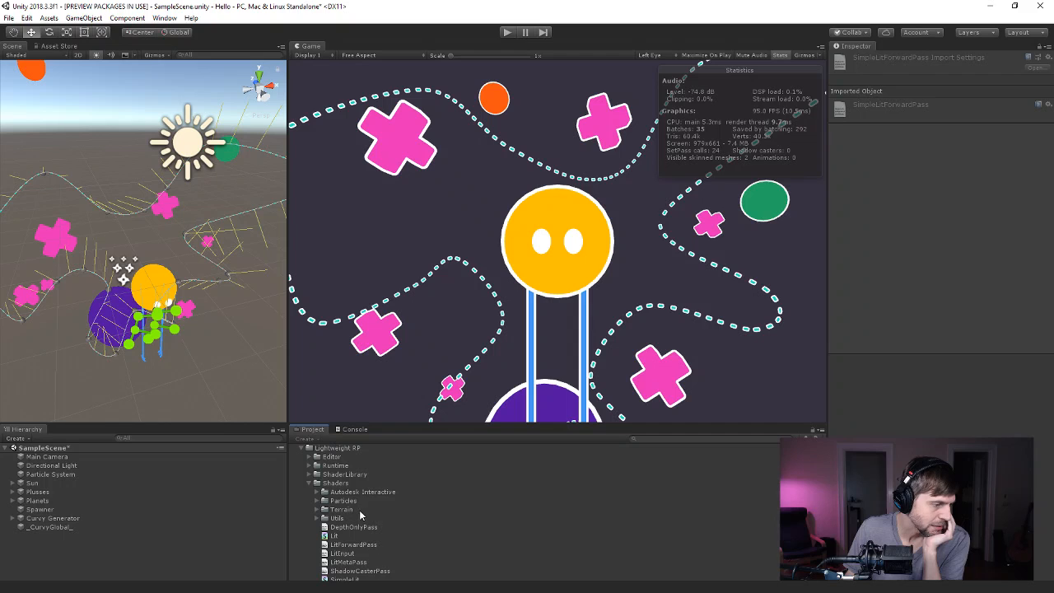
left_click(317, 475)
double_click(339, 483)
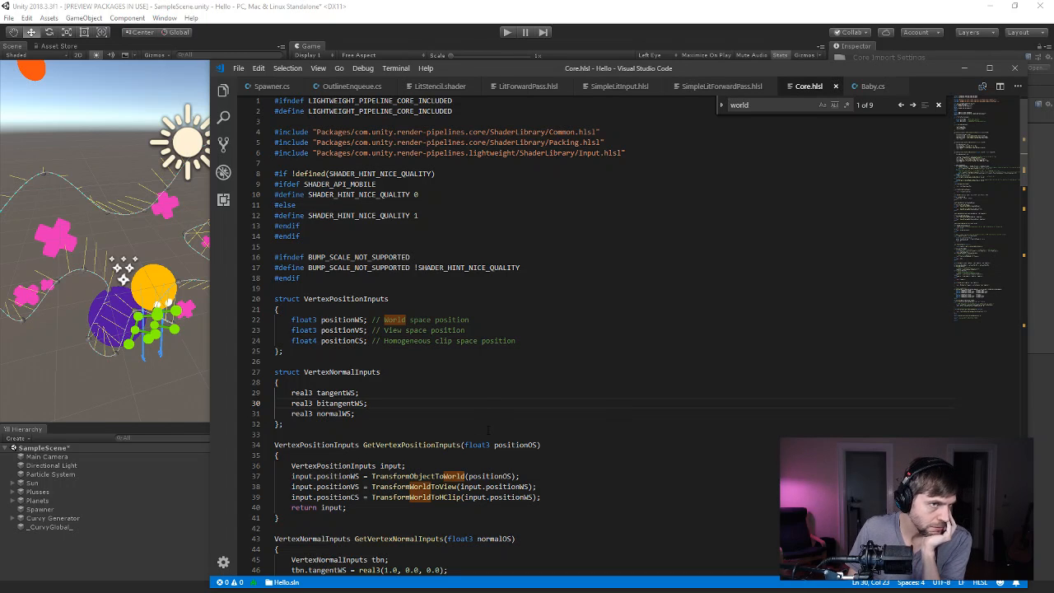
Highlight UnityObjectToWorldNormal in the documentation's diffuse example, move the browser window aside, and return to Core.hlsl in the code editor.
key("alt+Tab")
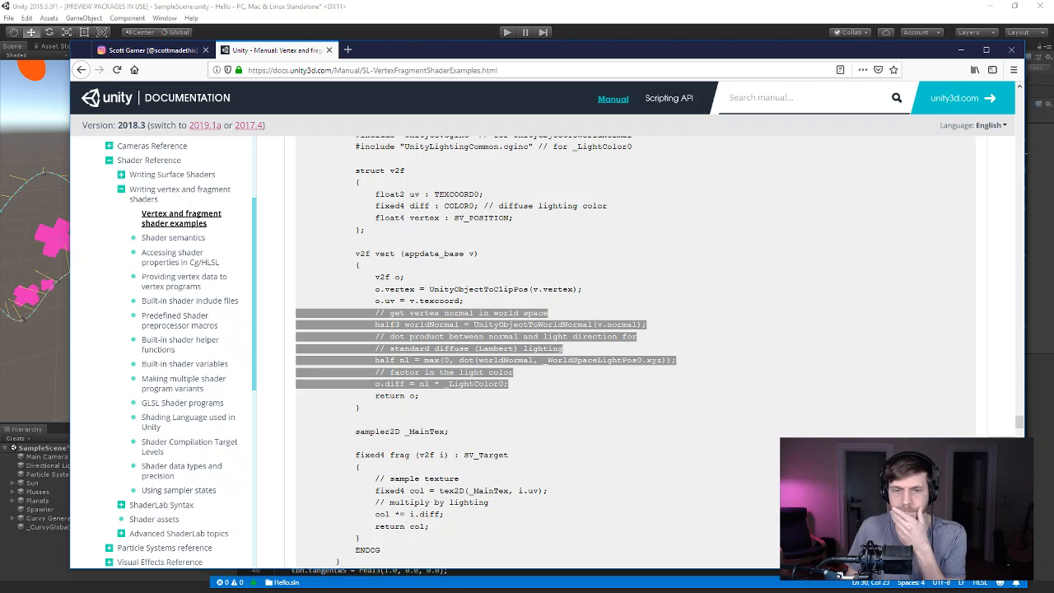
double_click(584, 326)
left_click_drag(669, 59, 608, 49)
left_click(671, 10)
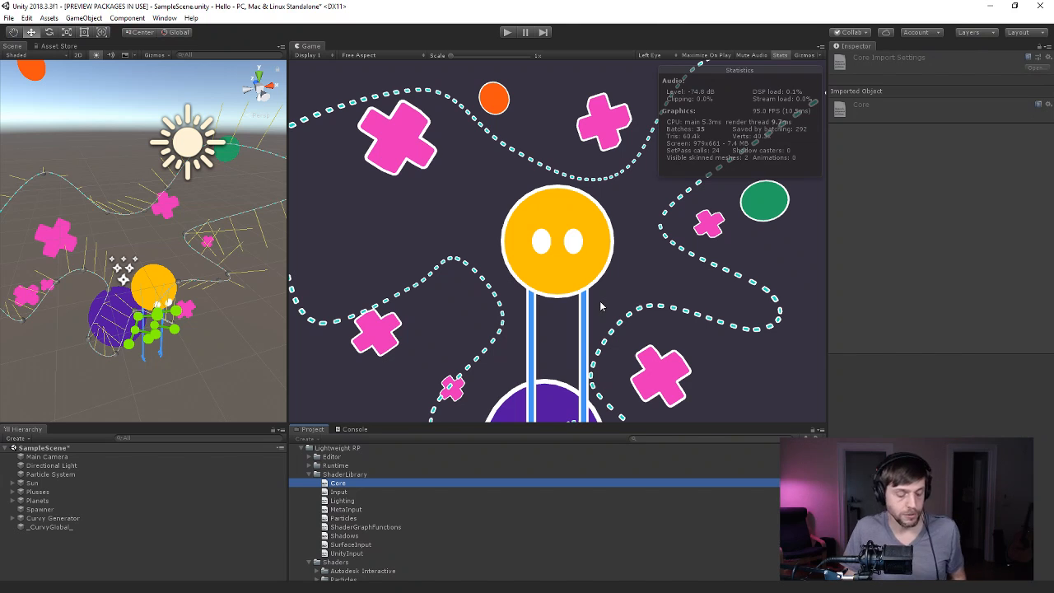
key("alt+Tab")
key("alt+Tab")
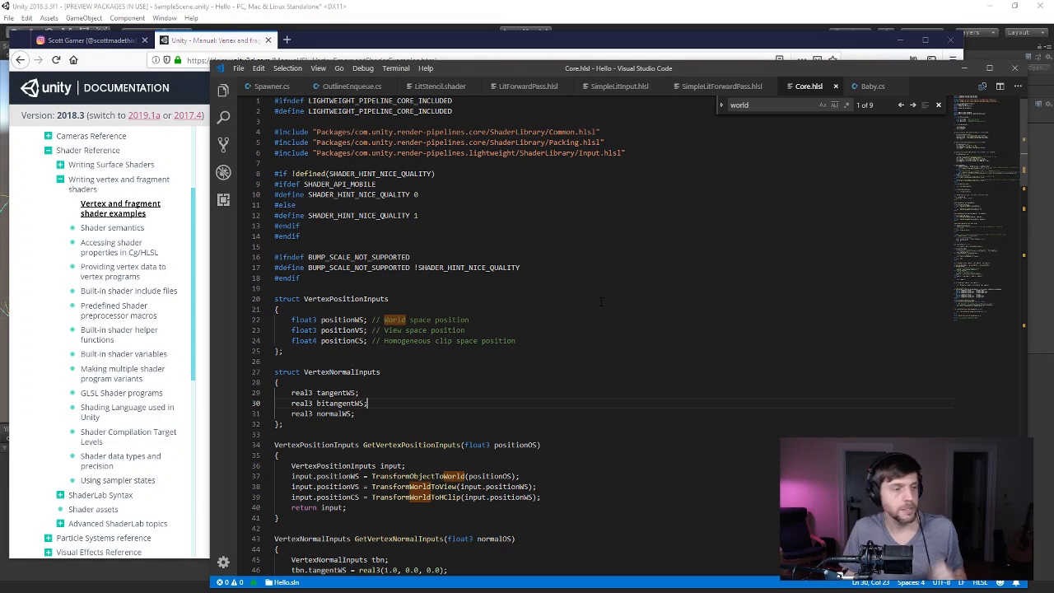
Examine GetVertexNormalInputs in Core.hlsl, highlighting TransformObjectToWorldNormal and the WS suffix, and compare it with the documentation's world normal line.
scroll(626, 362, "down", 1)
scroll(627, 363, "down", 1)
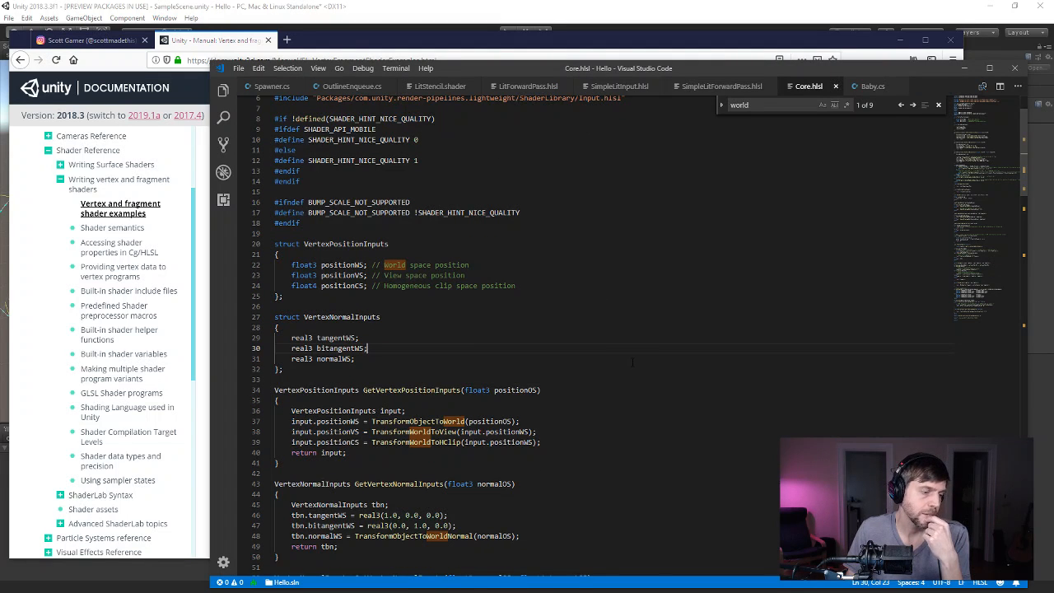
scroll(632, 361, "down", 6)
double_click(440, 344)
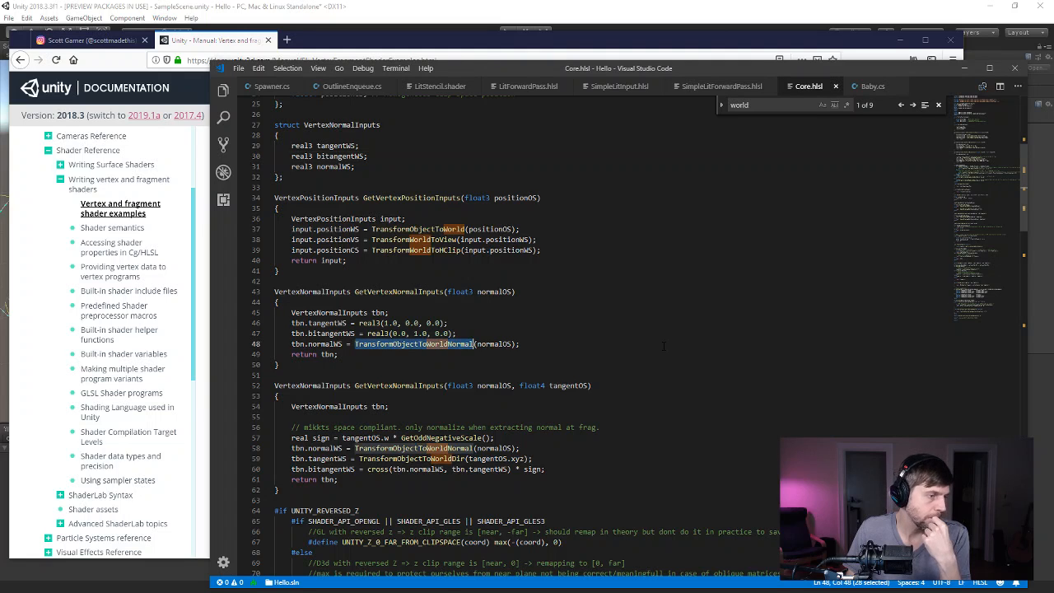
left_click_drag(334, 344, 342, 344)
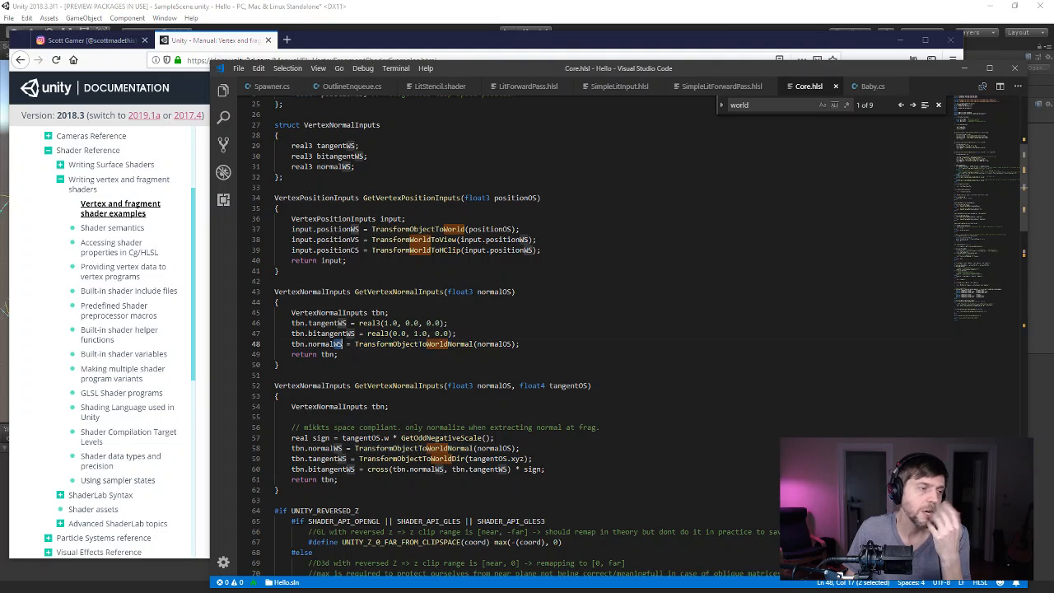
double_click(429, 344)
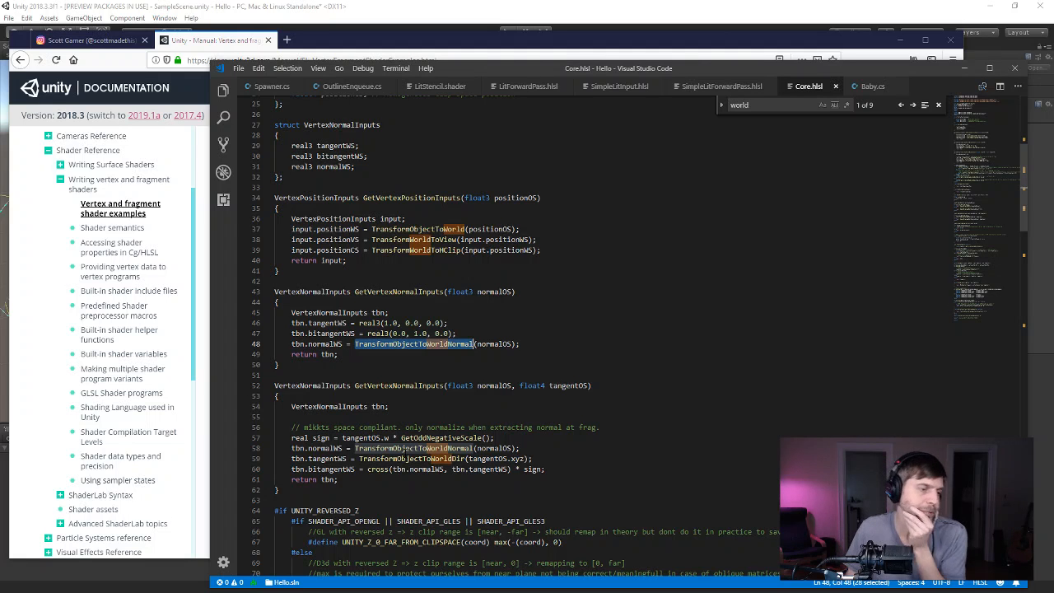
key("alt+Tab")
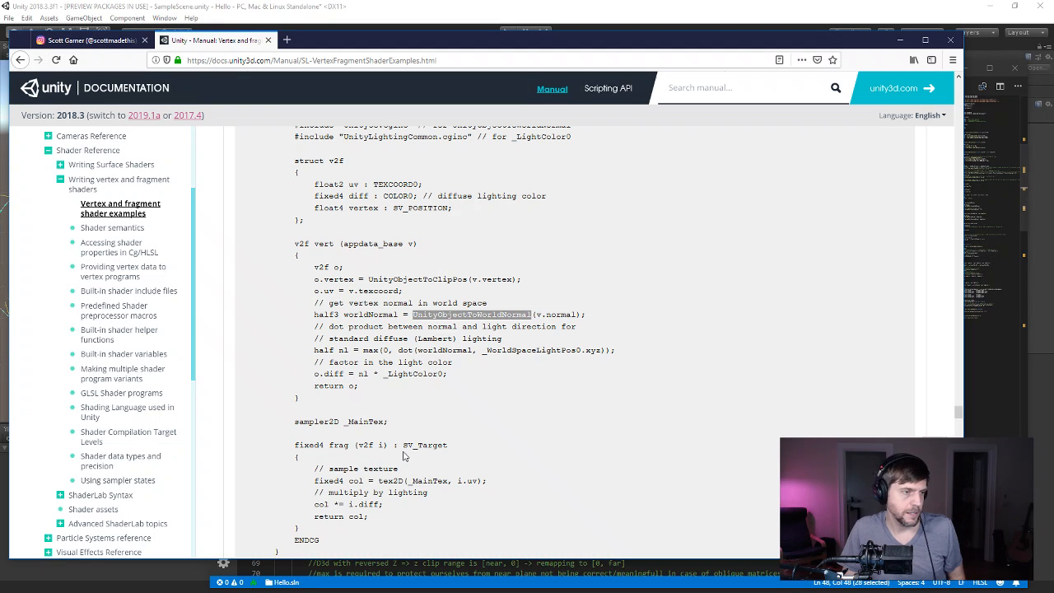
key("alt+Tab")
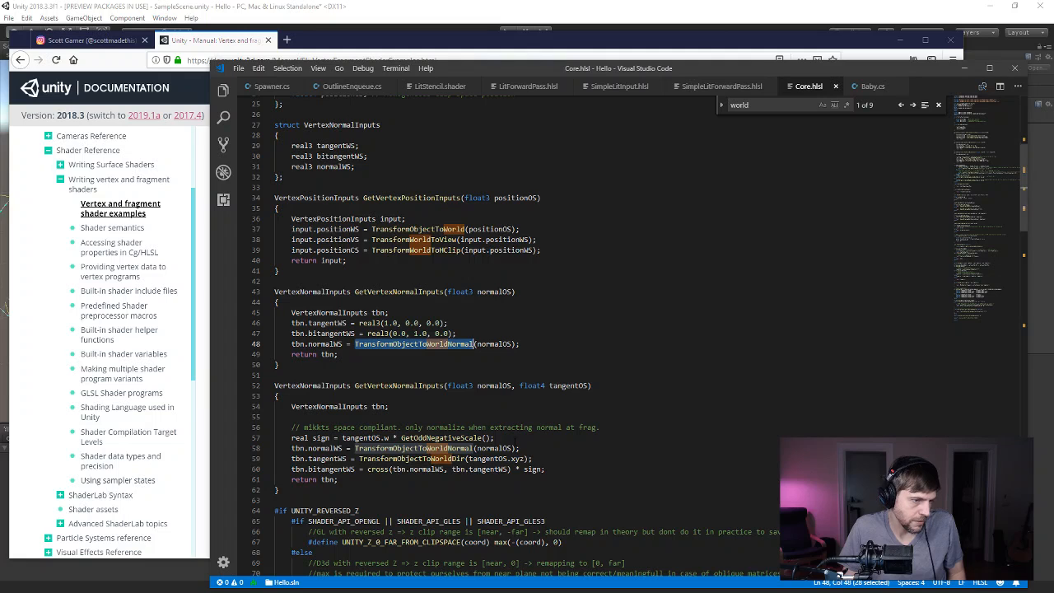
Search Core.hlsl for the uses of TransformObjectToWorldNormal.
right_click(427, 453)
left_click(435, 462)
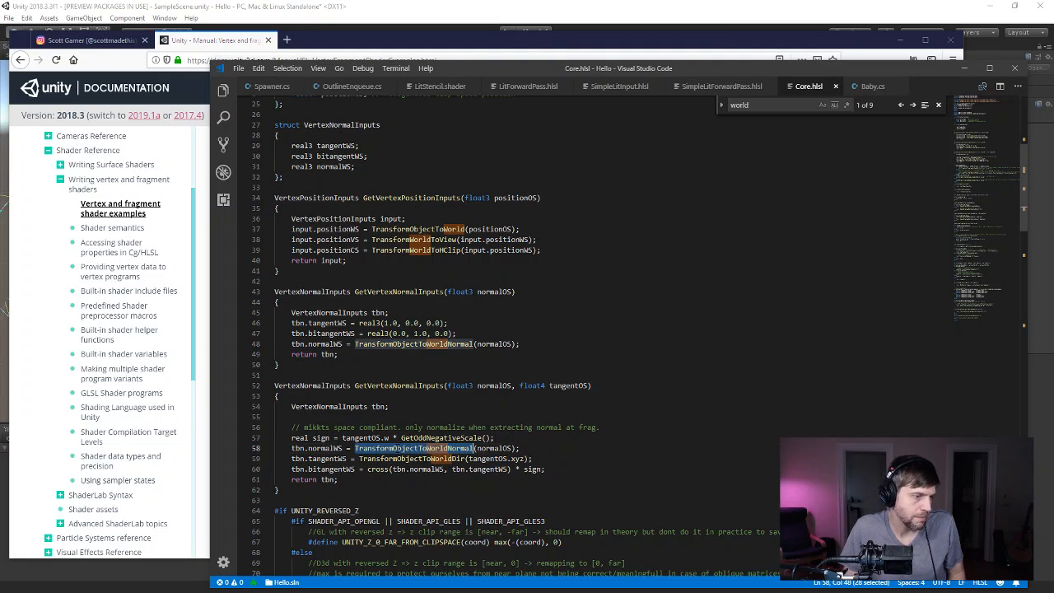
key("ctrl+f")
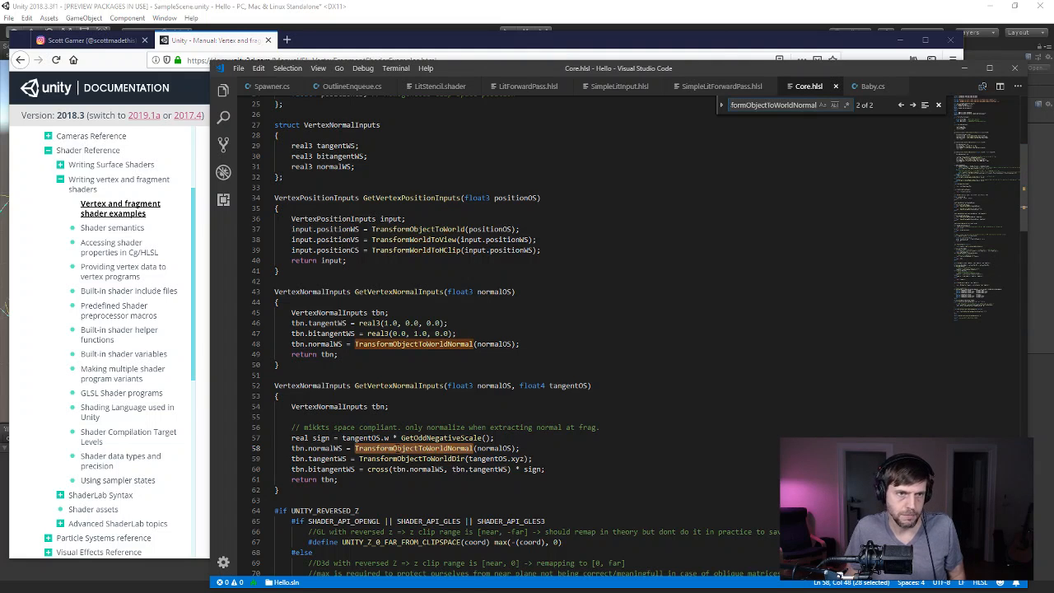
key("Return")
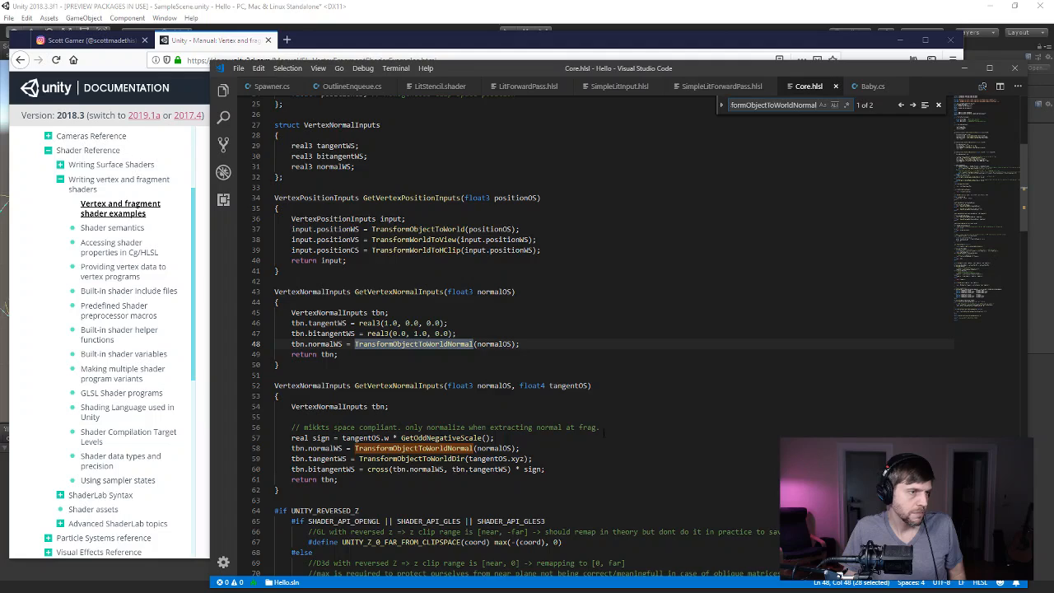
scroll(603, 431, "up", 1)
Check the documentation's Calculating lighting section against Core.hlsl, and highlight the tbn.normalWS assignment in the first GetVertexNormalInputs function.
key("alt+Tab")
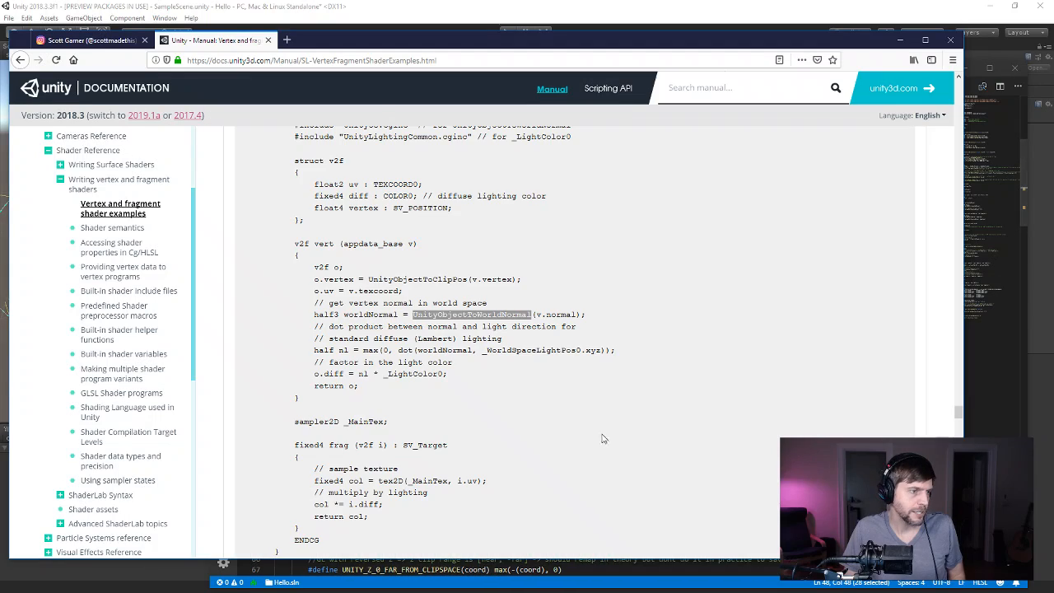
scroll(515, 450, "up", 5)
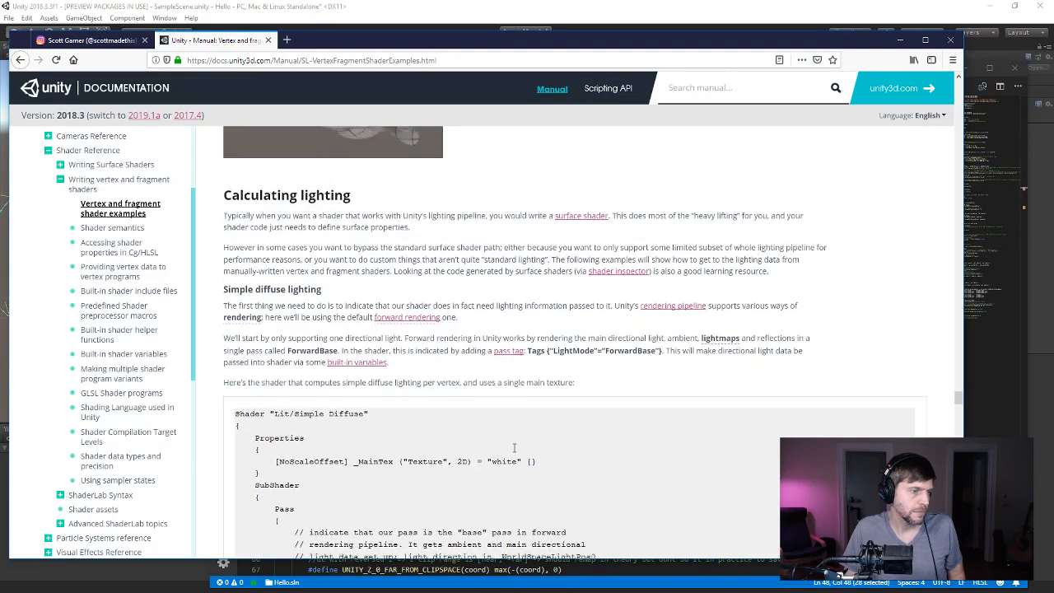
scroll(514, 449, "down", 1)
left_click(981, 364)
scroll(601, 363, "up", 20)
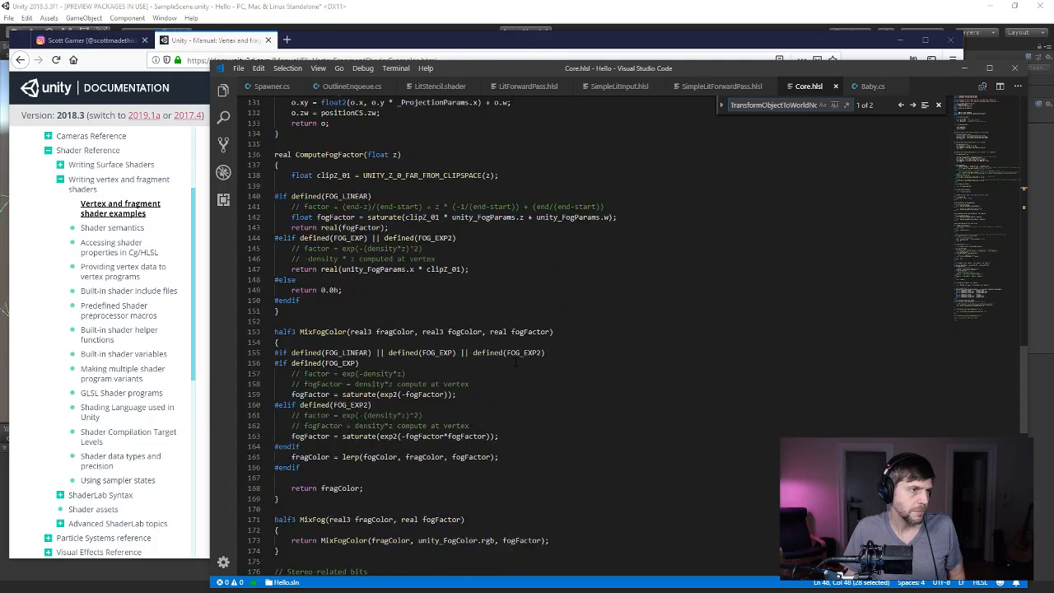
scroll(555, 220, "up", 20)
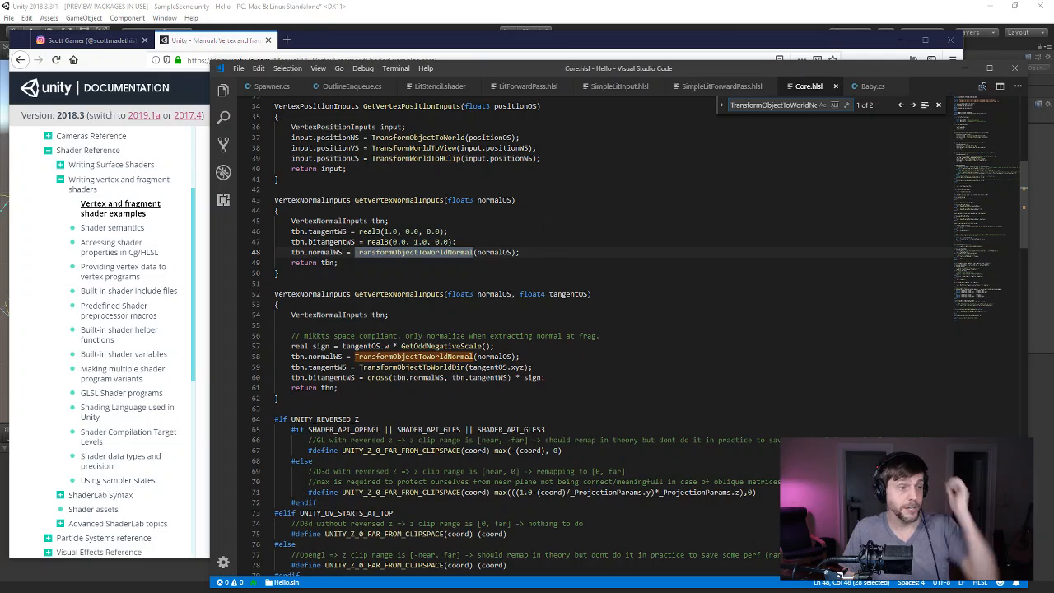
left_click_drag(524, 251, 291, 252)
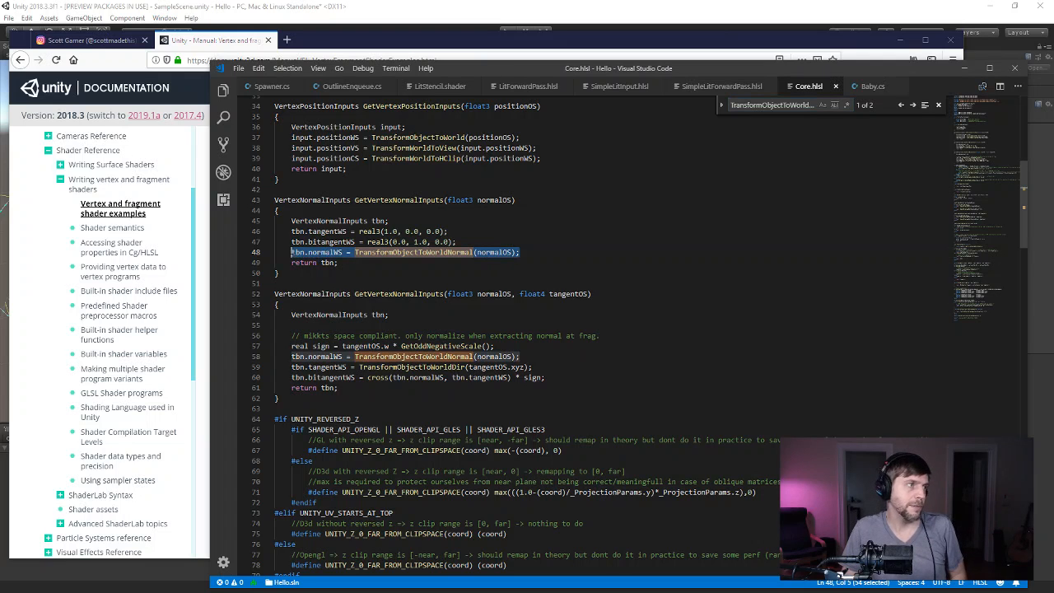
Read the documentation's simple diffuse shader and the Diffuse lighting with ambient example, highlighting the ShadeSH9 call.
left_click(304, 40)
scroll(610, 301, "down", 5)
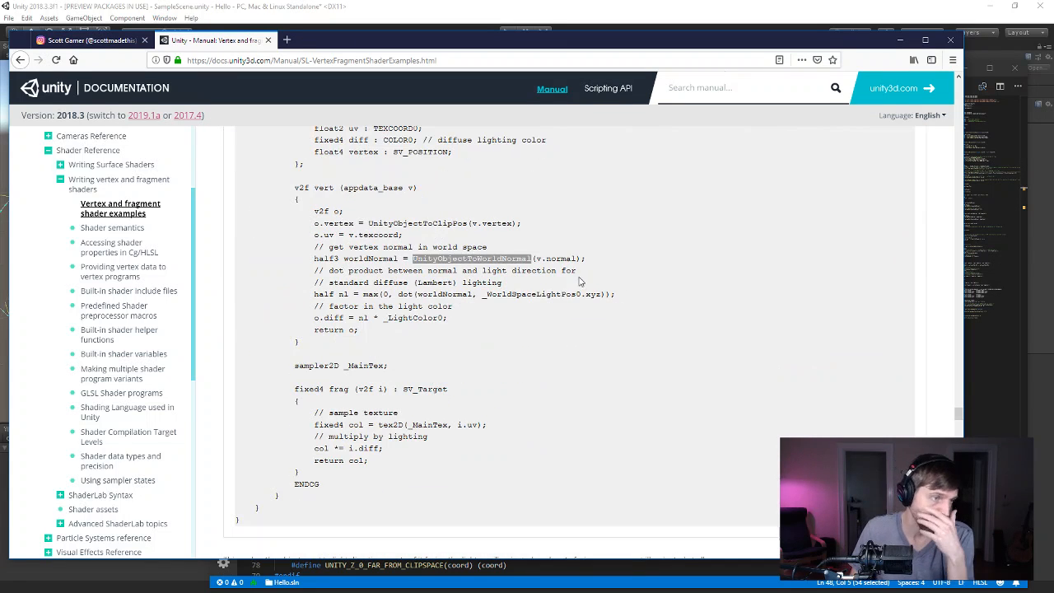
left_click(376, 288)
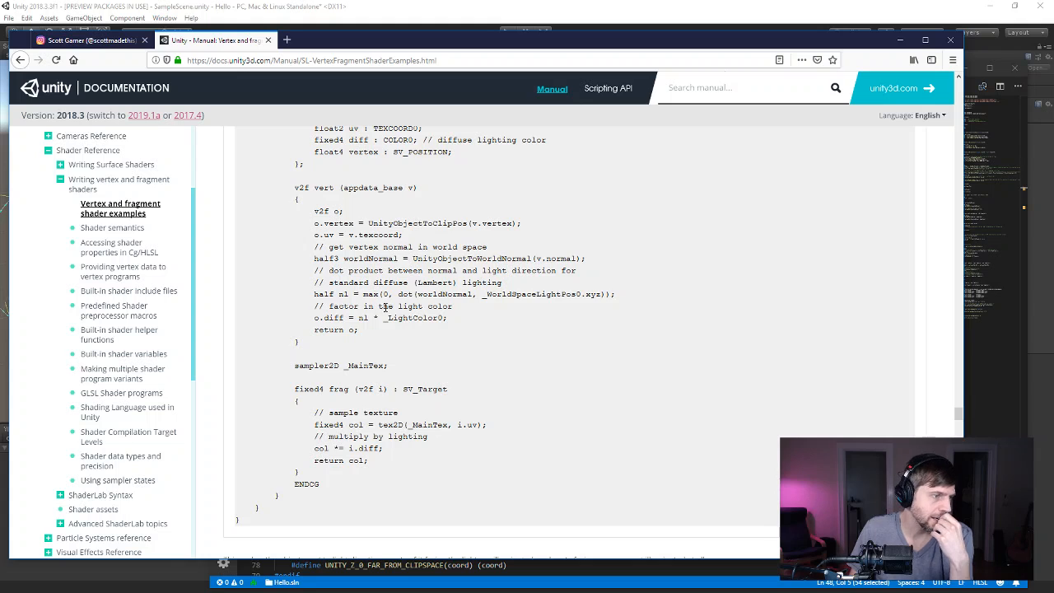
scroll(398, 304, "down", 1)
scroll(398, 305, "down", 4)
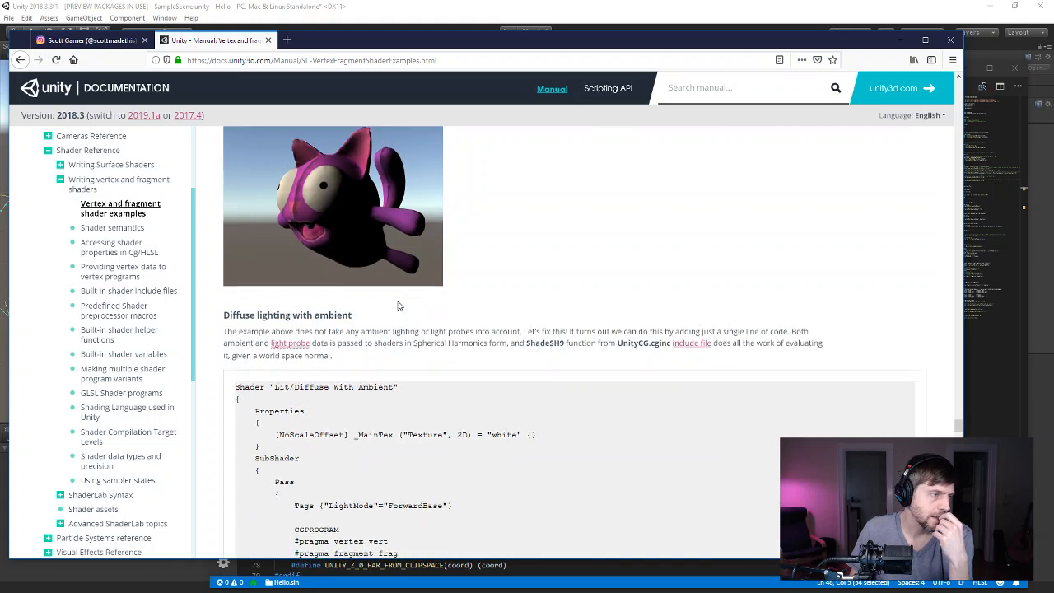
scroll(398, 305, "down", 6)
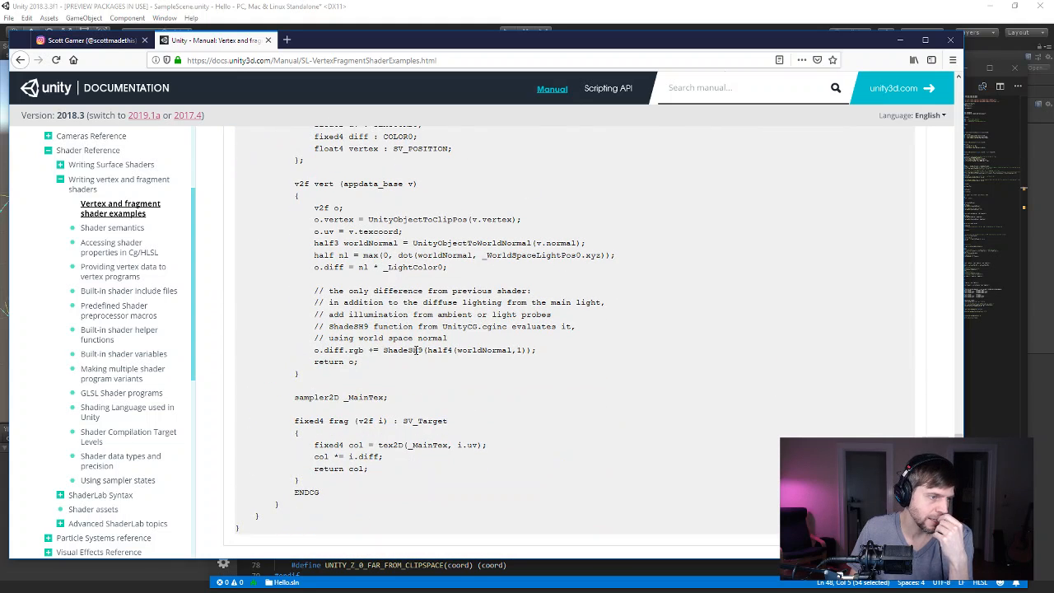
double_click(417, 350)
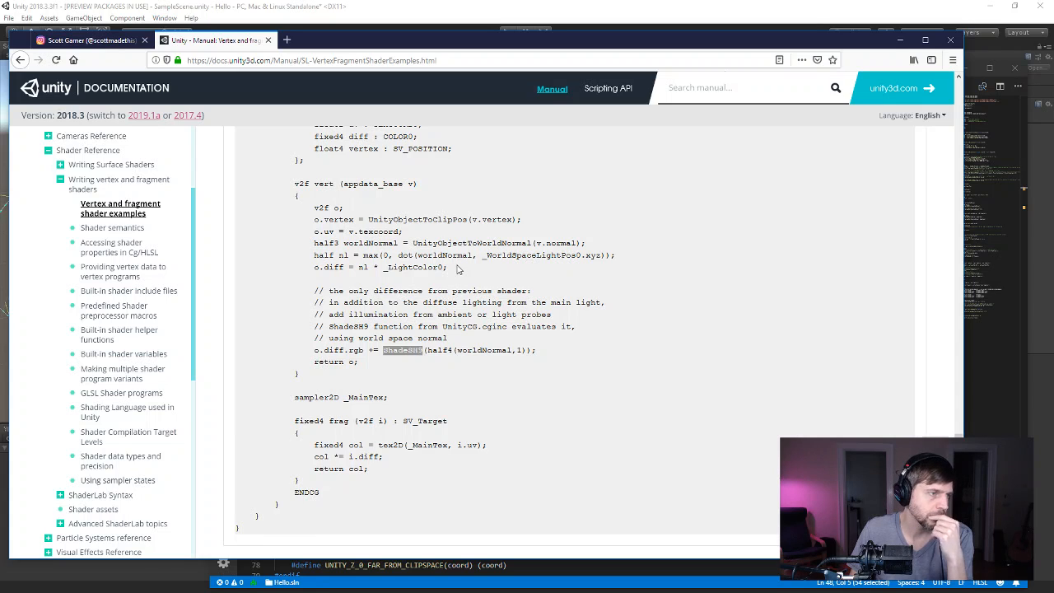
Copy the worldNormal, nl and o.diff lines from the ambient example into LitStencil.shader's vert function, below the o.vertex assignment with blank lines around them.
left_click_drag(459, 269, 294, 244)
key("ctrl+c")
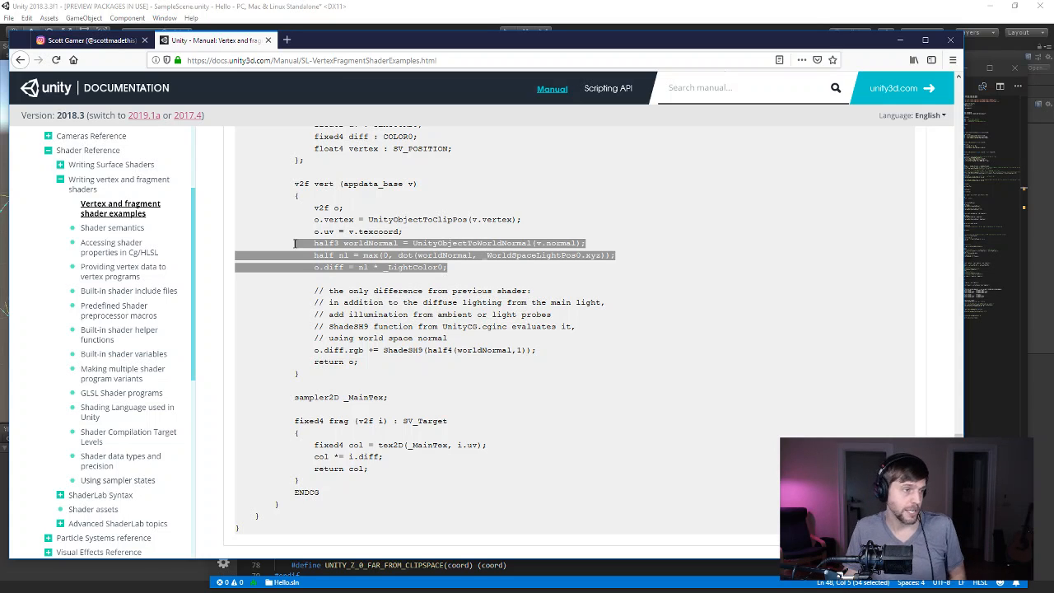
left_click(498, 18)
key("alt+Tab")
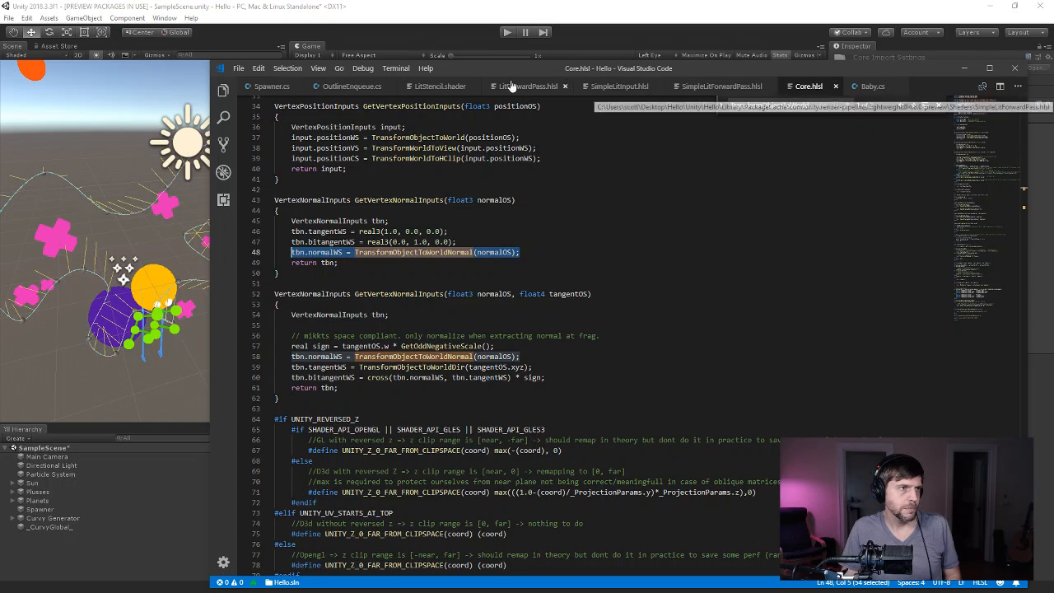
left_click(443, 86)
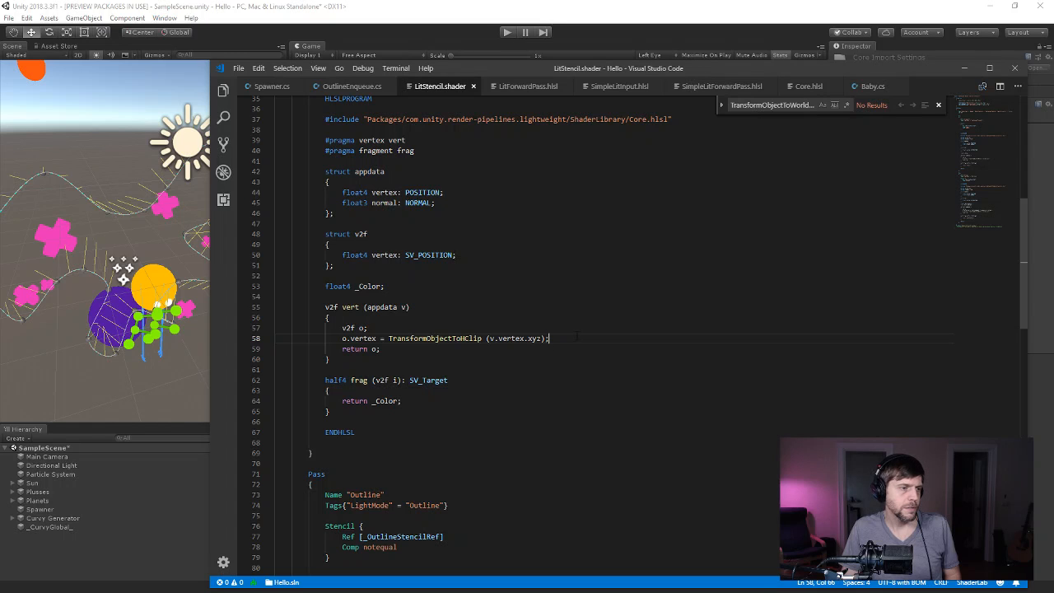
key("Return")
key("Return")
key("Return")
key("Return")
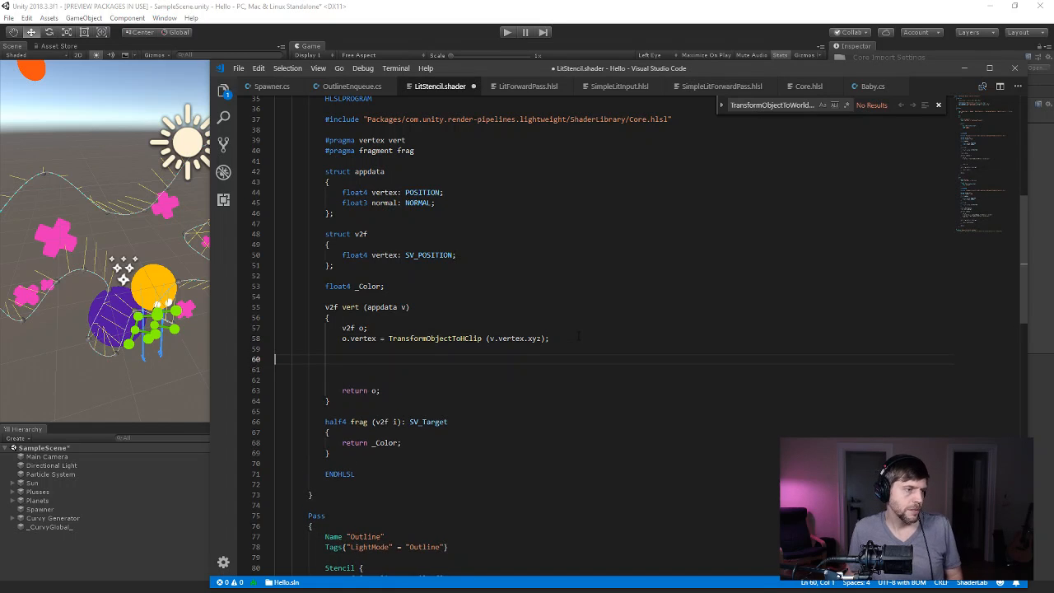
key("ctrl+v")
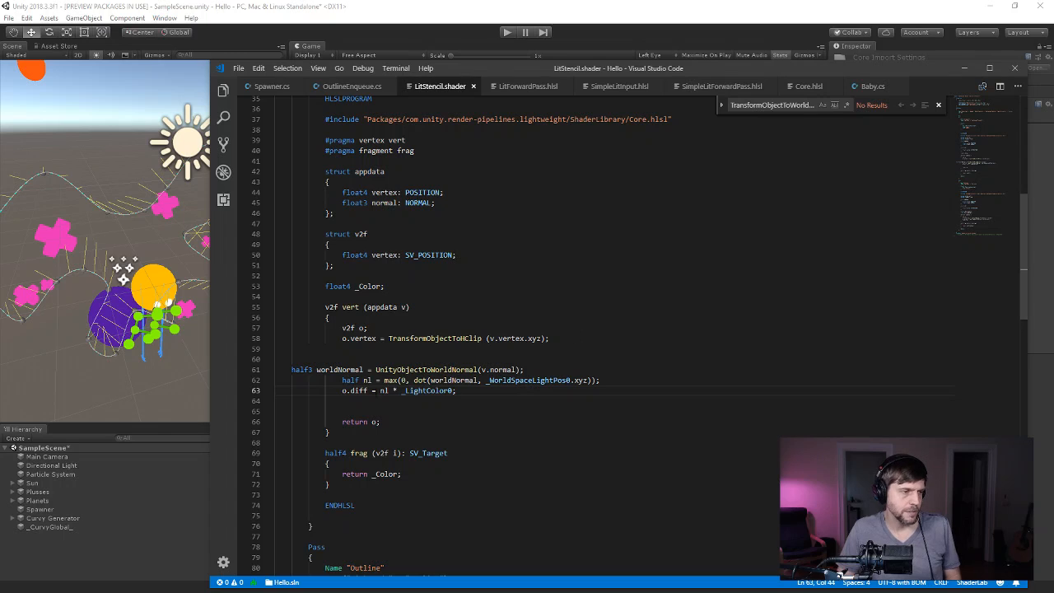
Indent the pasted worldNormal line to match the other lines of the vert function, and save LitStencil.shader.
left_click(292, 370)
key("Tab")
key("Tab")
key("Tab")
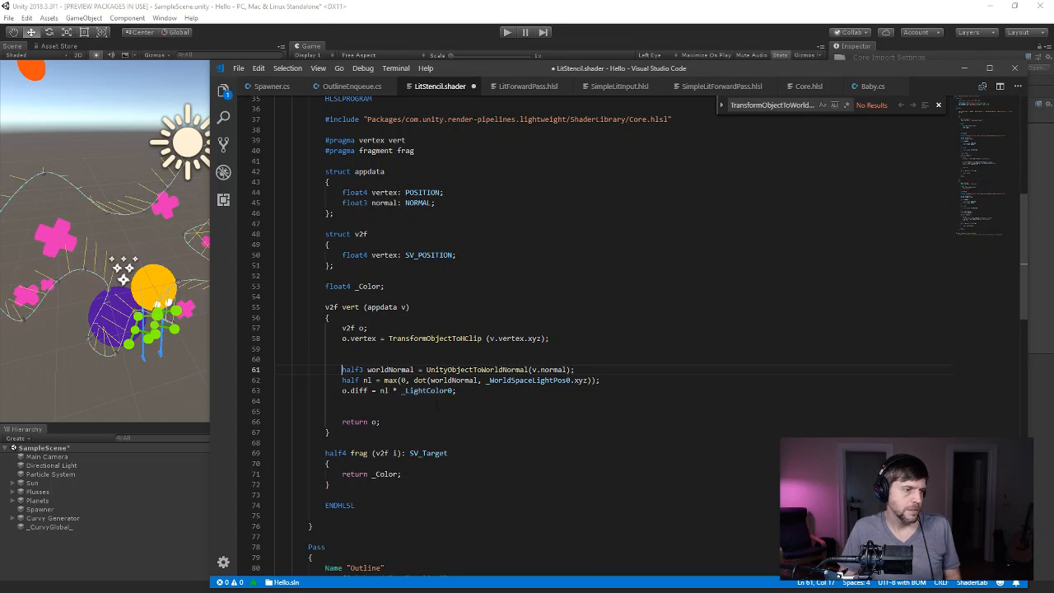
key("ctrl+s")
Return to the documentation's ambient example, review its v2f struct, and select the three lines inside the frag function.
key("alt+Tab")
key("alt+Tab")
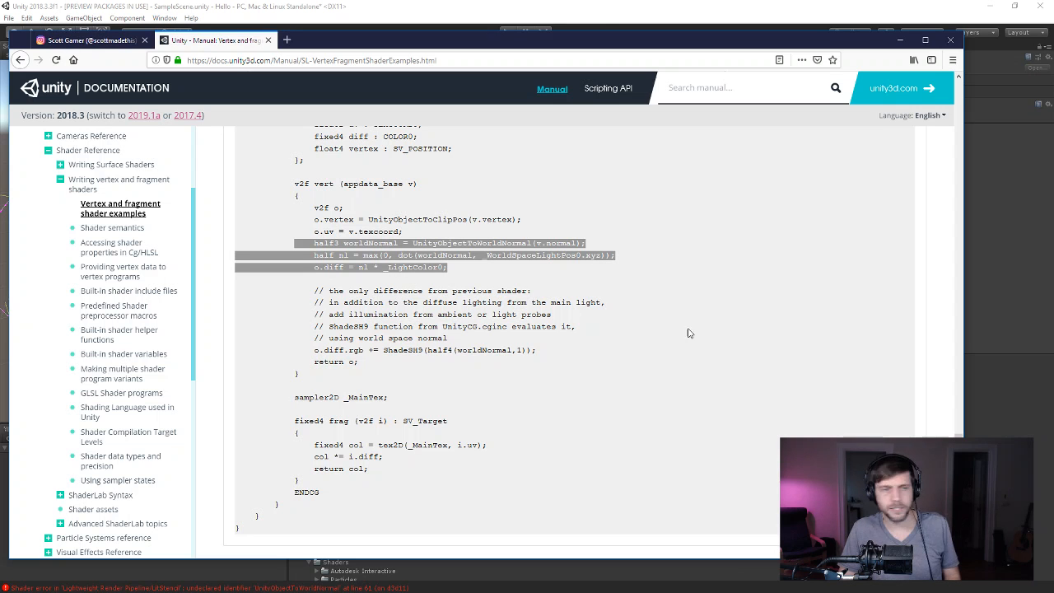
scroll(599, 370, "up", 5)
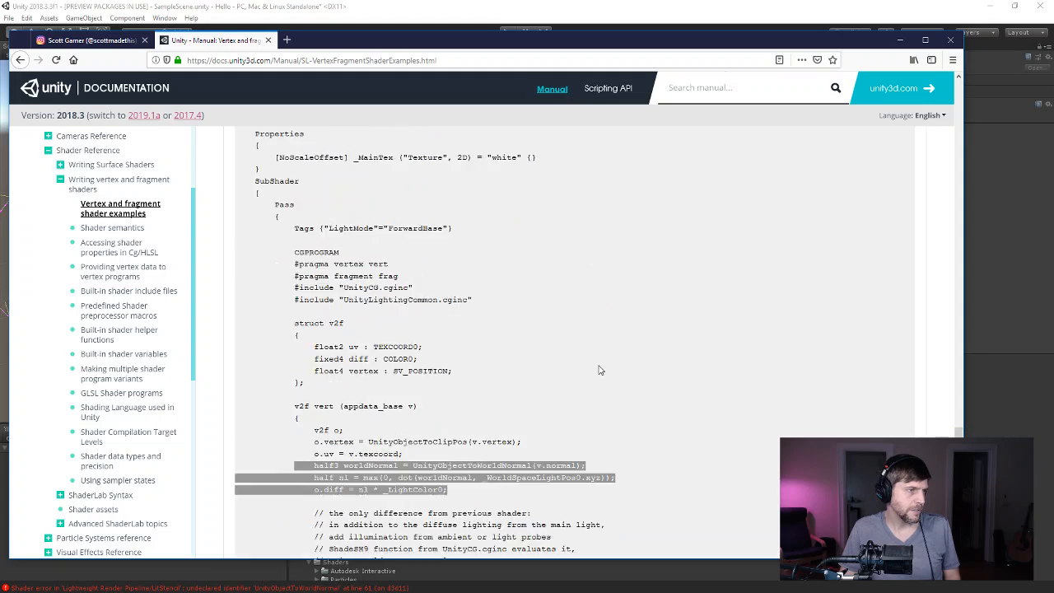
scroll(513, 360, "down", 3)
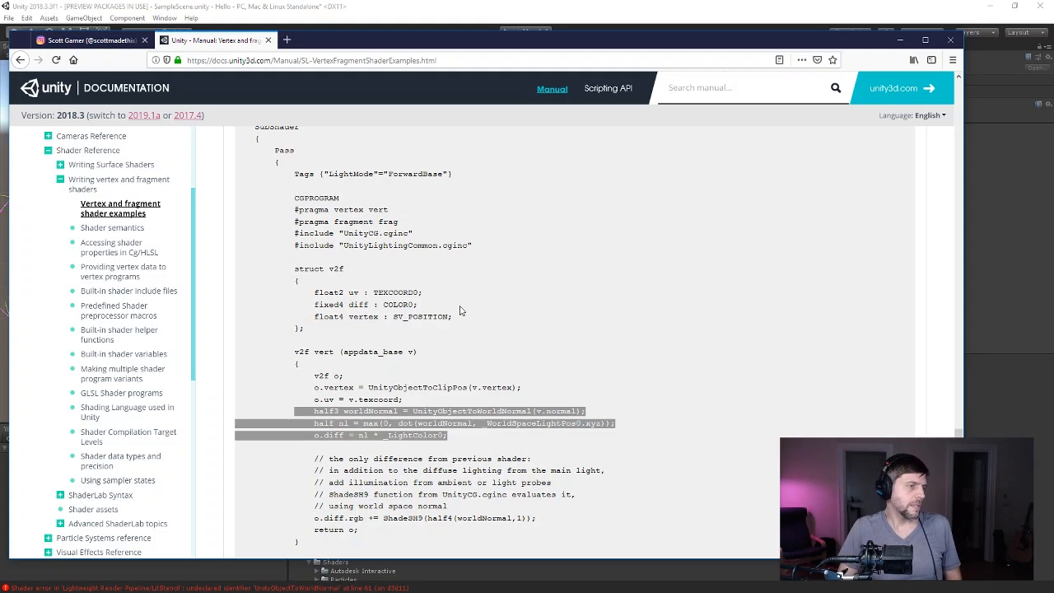
scroll(466, 355, "down", 5)
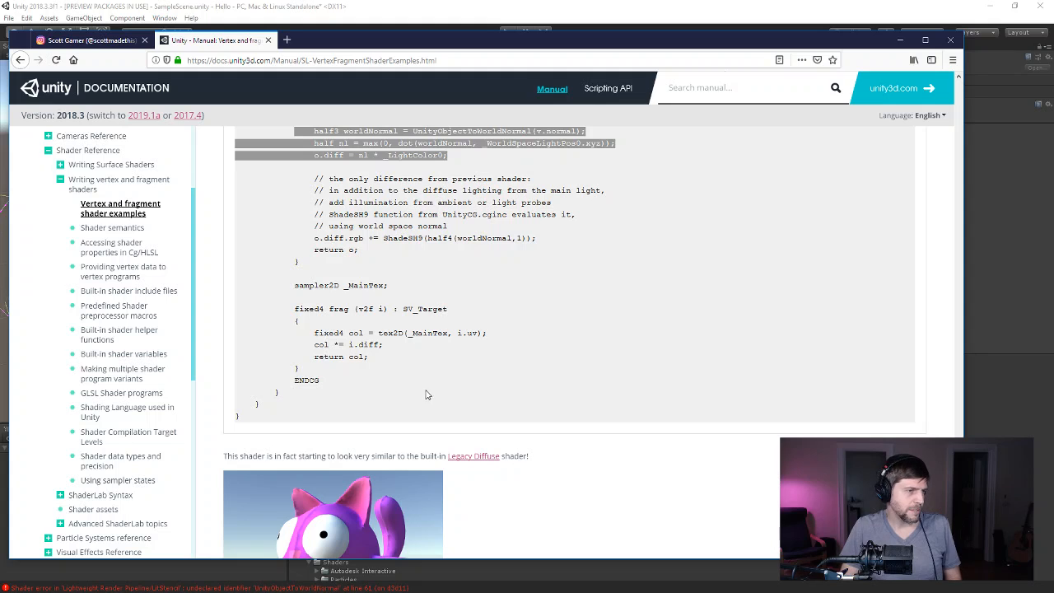
left_click_drag(368, 357, 316, 333)
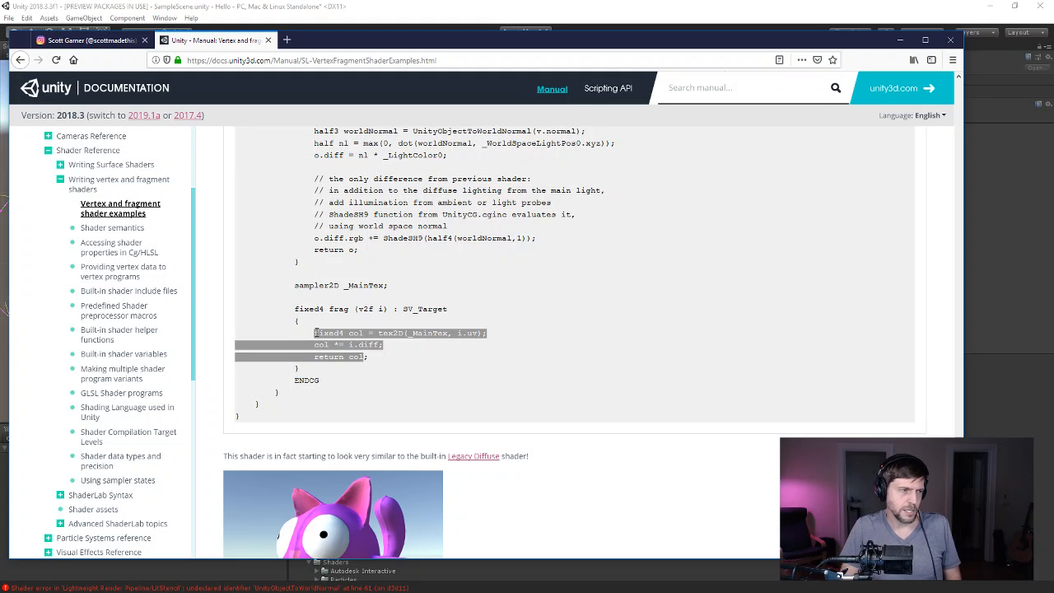
Review the vert and frag functions of the documentation's ambient example, and switch back to LitStencil.shader in Visual Studio Code.
scroll(483, 330, "up", 3)
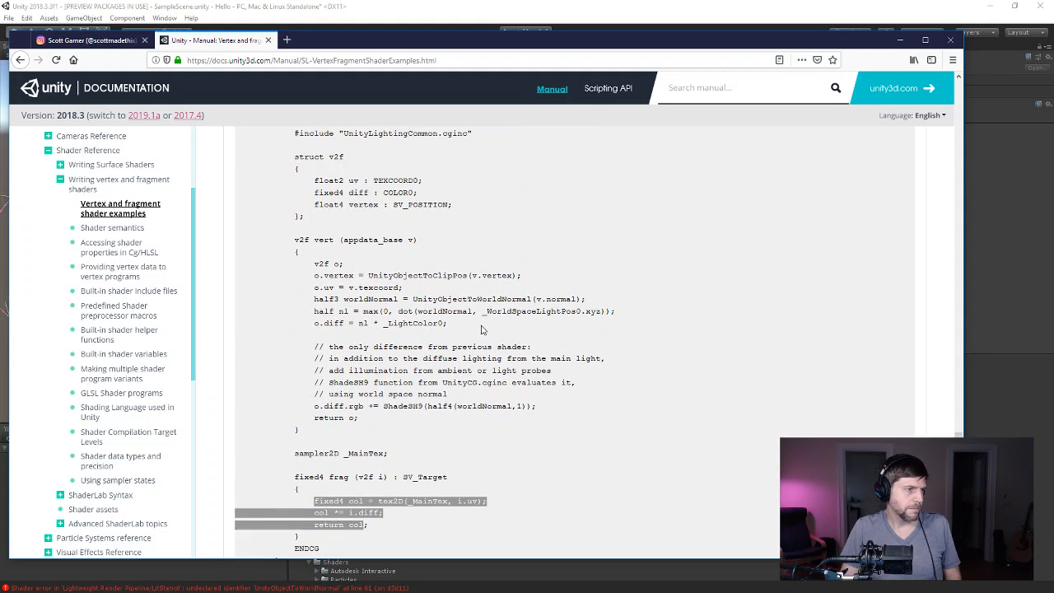
scroll(482, 329, "up", 1)
scroll(482, 329, "down", 2)
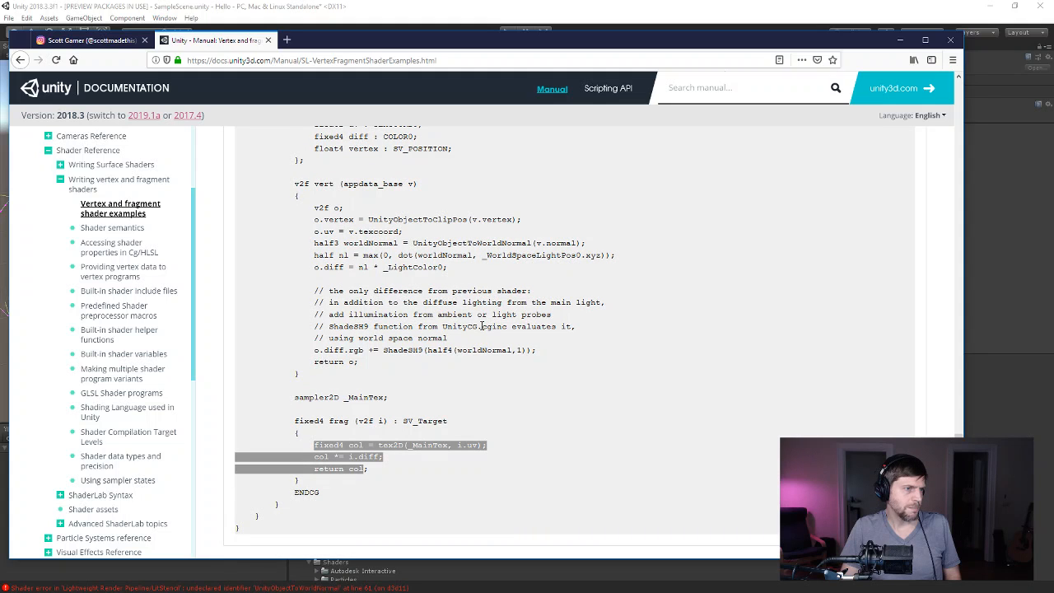
key("alt+Tab")
key("alt+Tab")
key("alt+Tab")
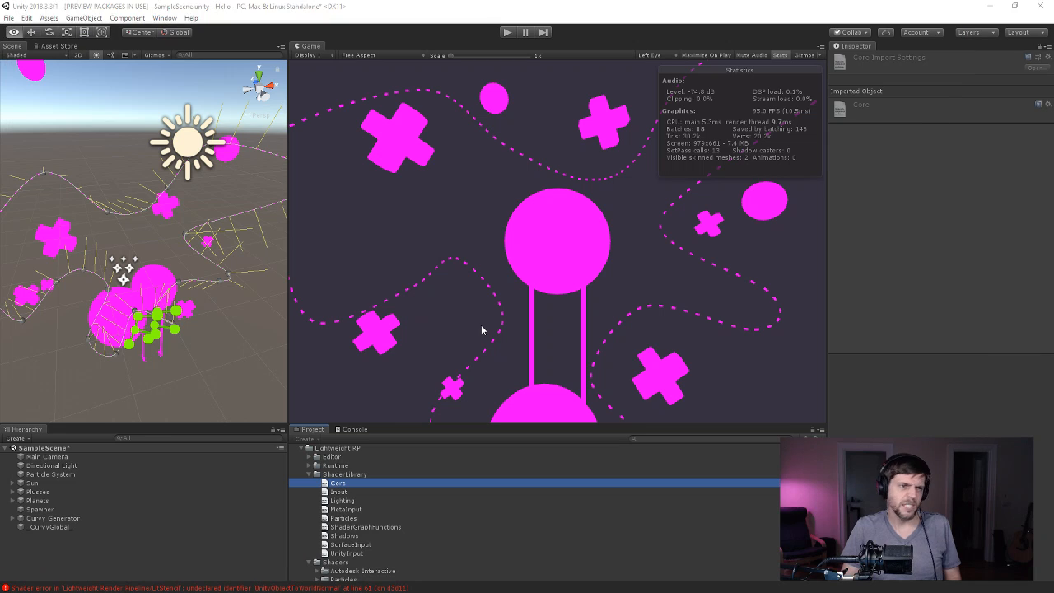
key("alt+Tab")
left_click(474, 339)
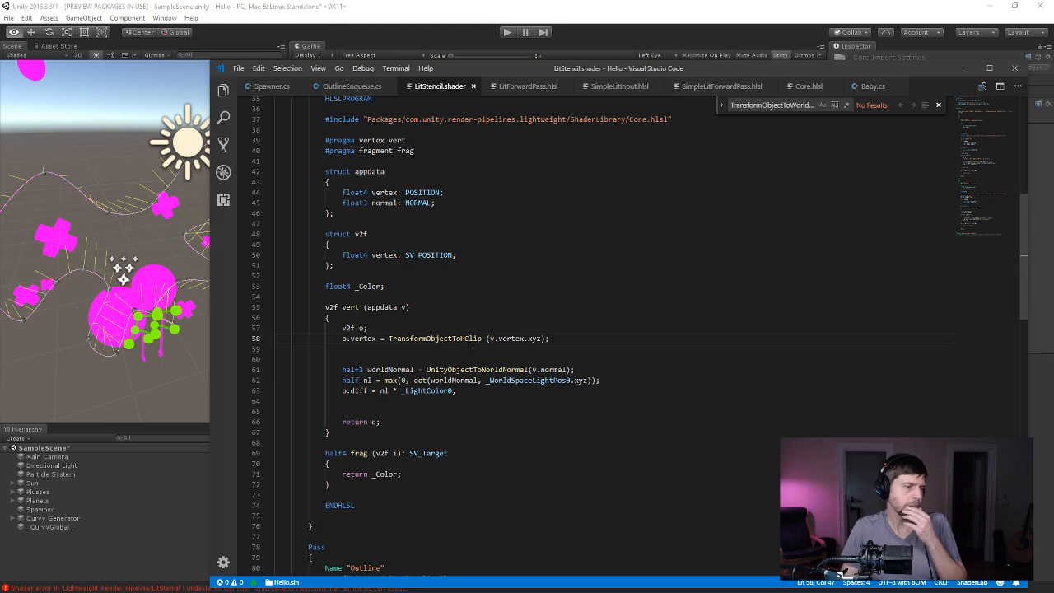
Replace UnityObjectToWorldNormal in the worldNormal line with TransformObjectToWorldNormal copied from Core.hlsl, save LitStencil.shader, and check the result in Unity.
scroll(474, 339, "down", 3)
scroll(474, 338, "up", 1)
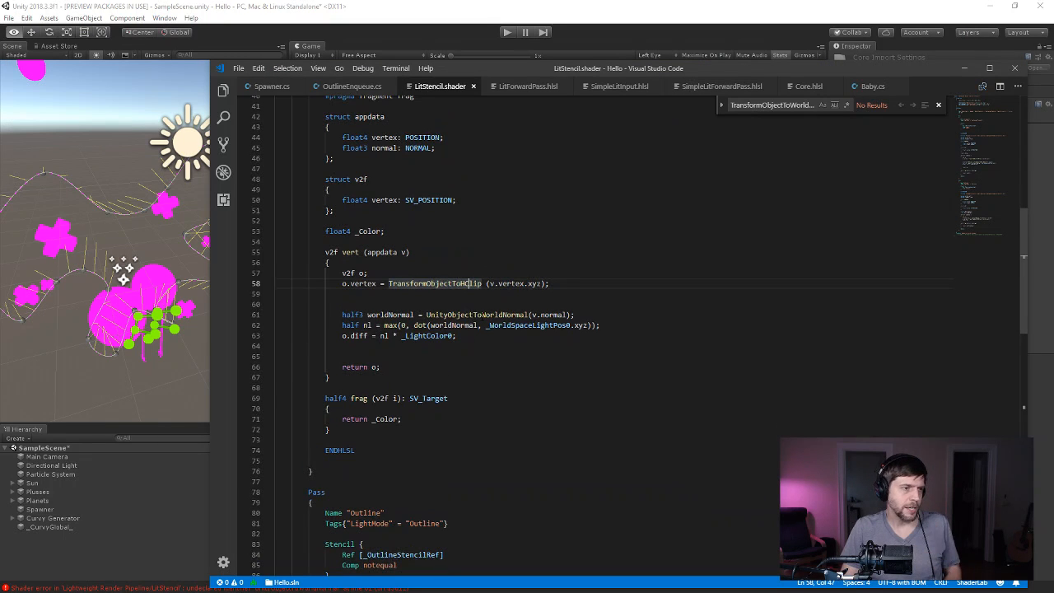
double_click(475, 315)
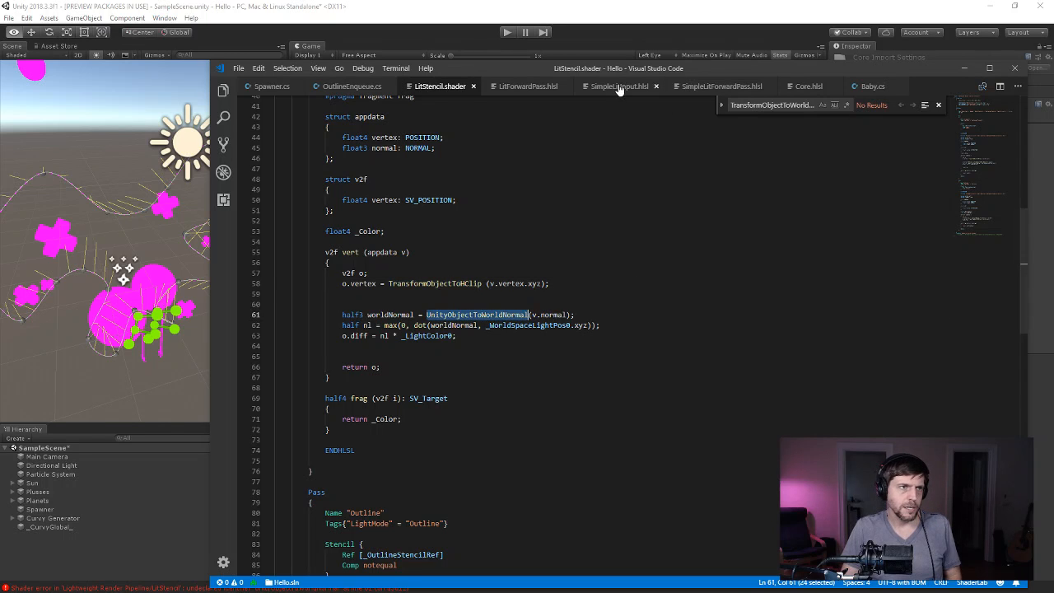
left_click(783, 86)
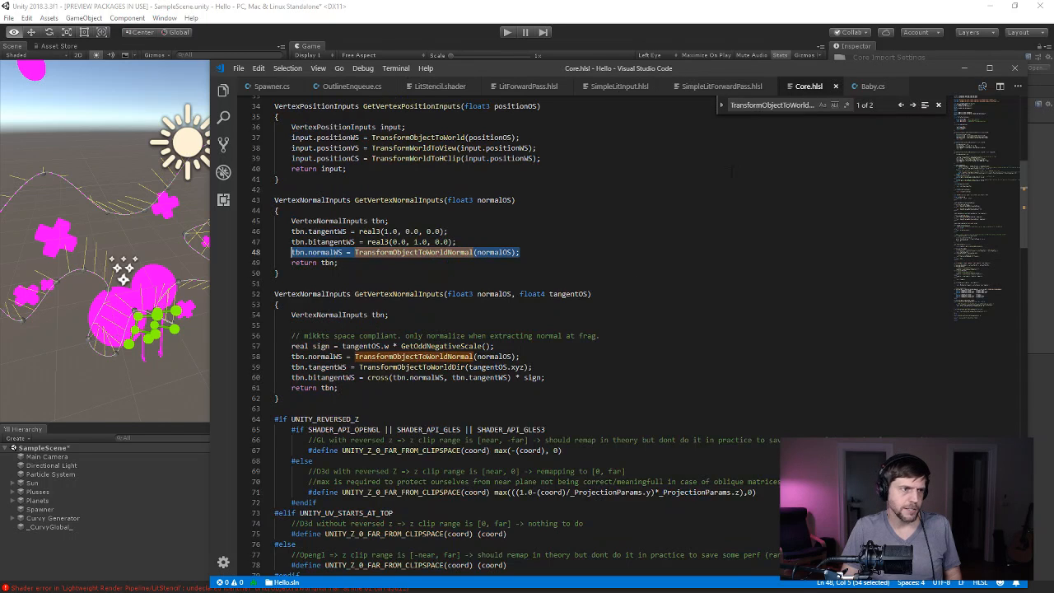
key("F3")
key("ctrl+c")
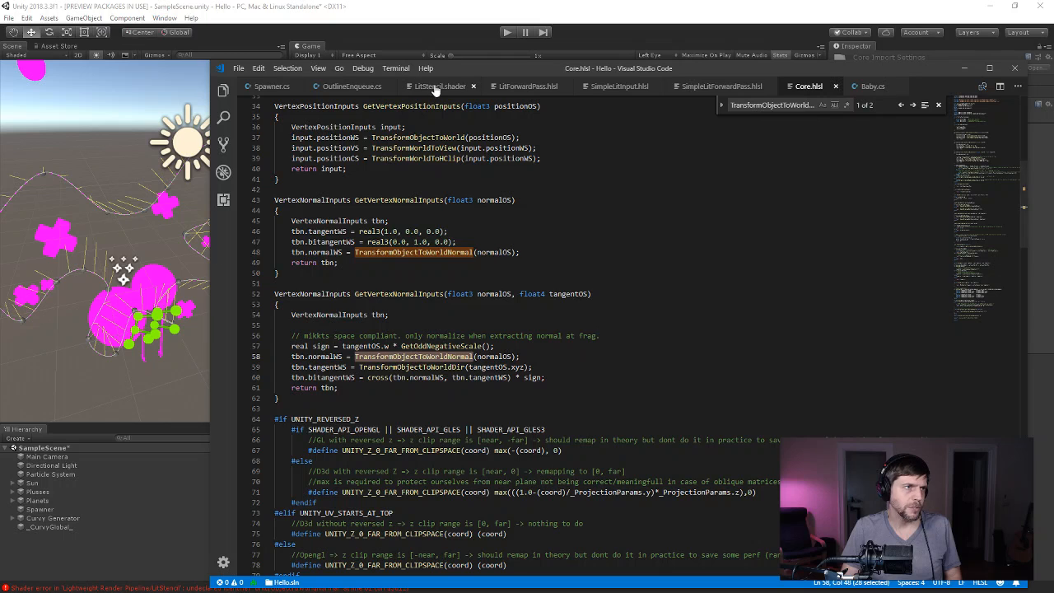
left_click(441, 87)
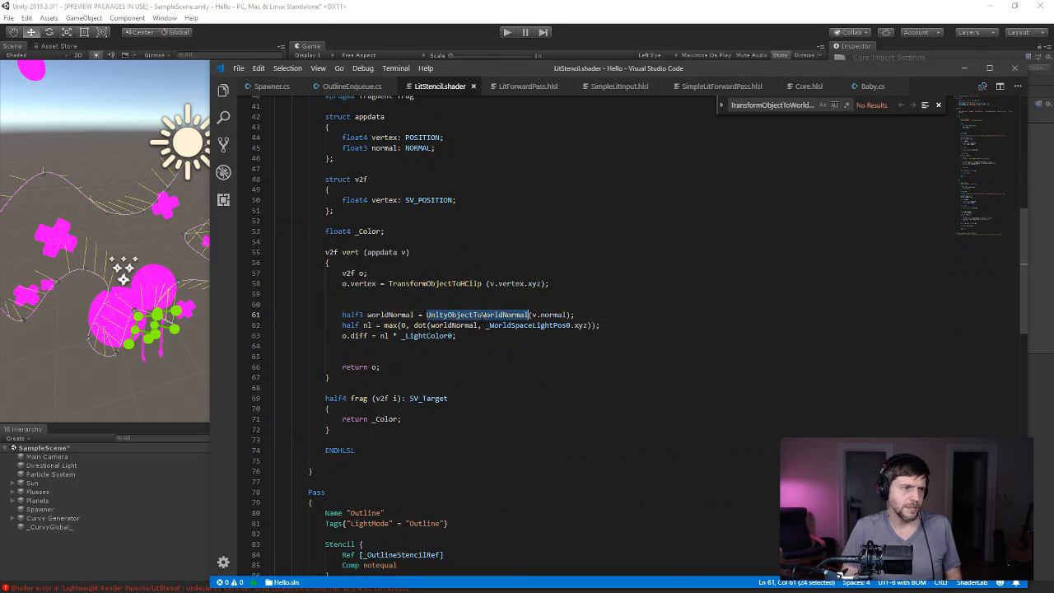
key("ctrl+v")
key("ctrl+s")
key("alt+Tab")
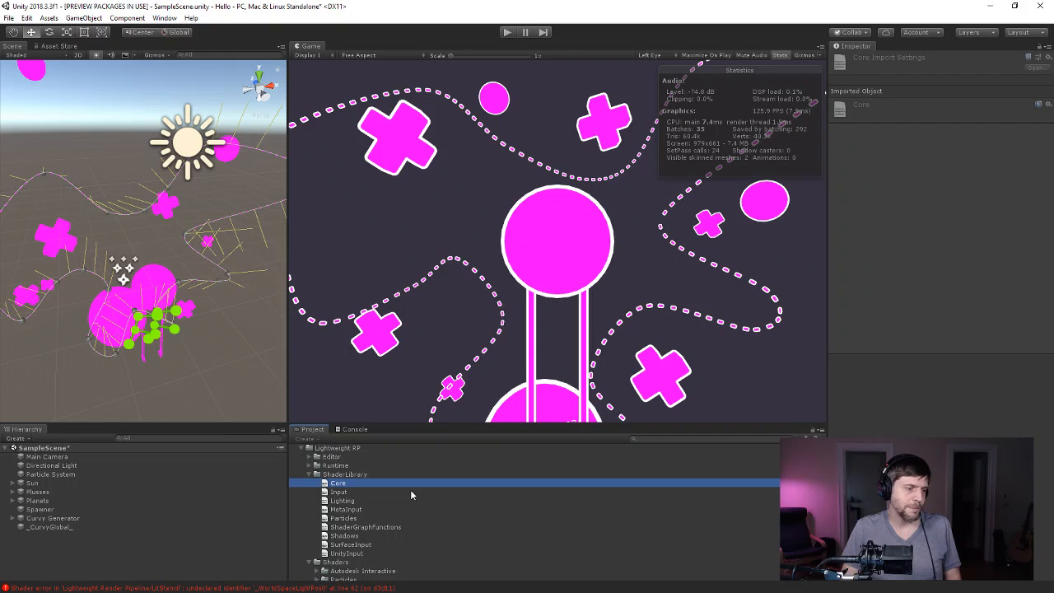
Search SimpleLitForwardPass.hlsl for "light" and examine how its InitializeInputData and LitPassVertexSimple functions handle lighting.
key("alt+Tab")
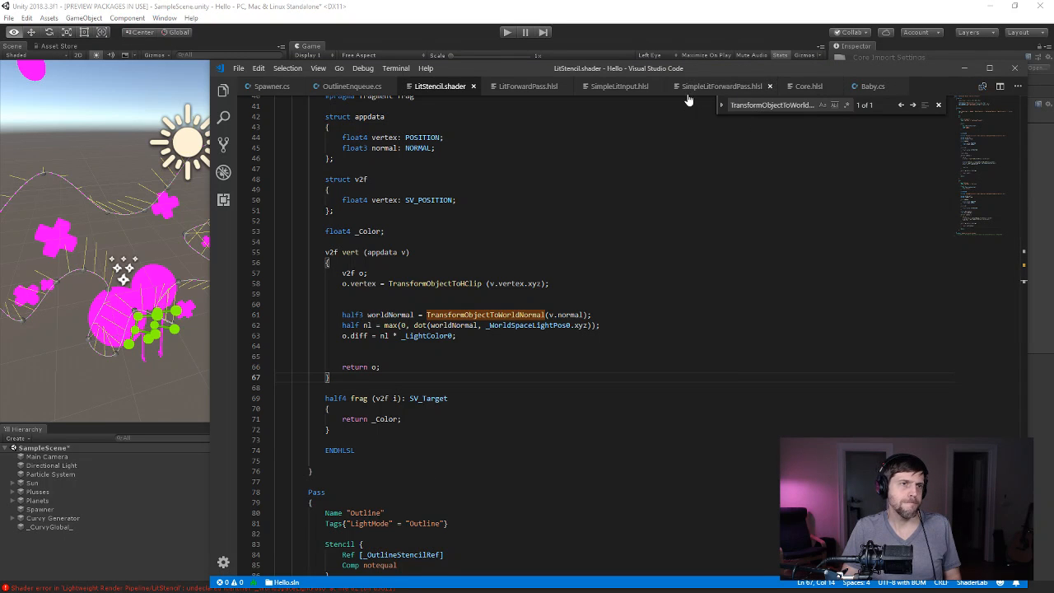
left_click(728, 87)
scroll(639, 287, "down", 5)
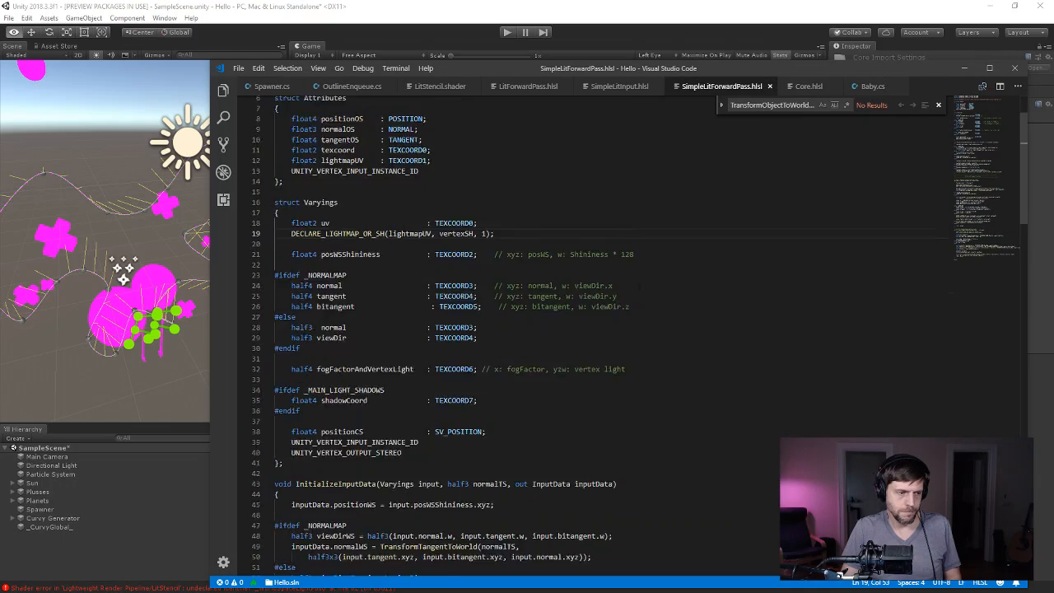
key("ctrl+f")
type("light")
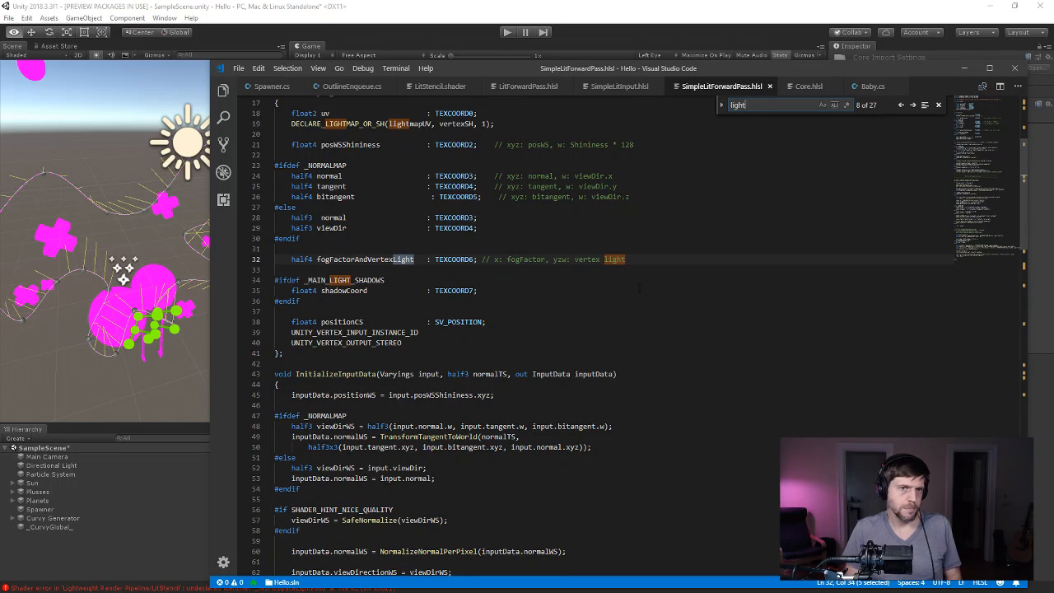
scroll(639, 287, "down", 10)
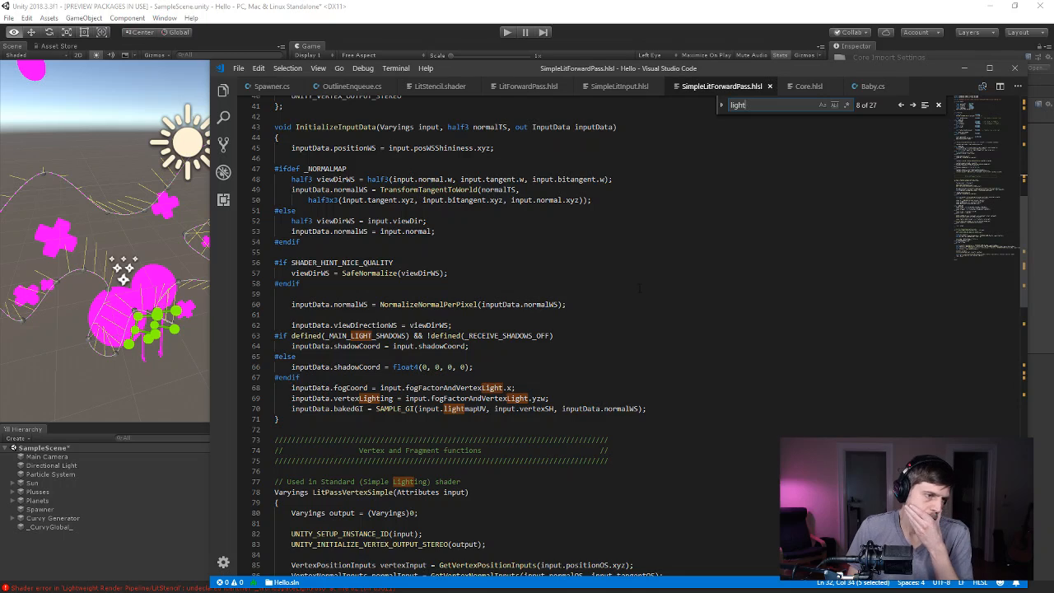
scroll(639, 287, "up", 1)
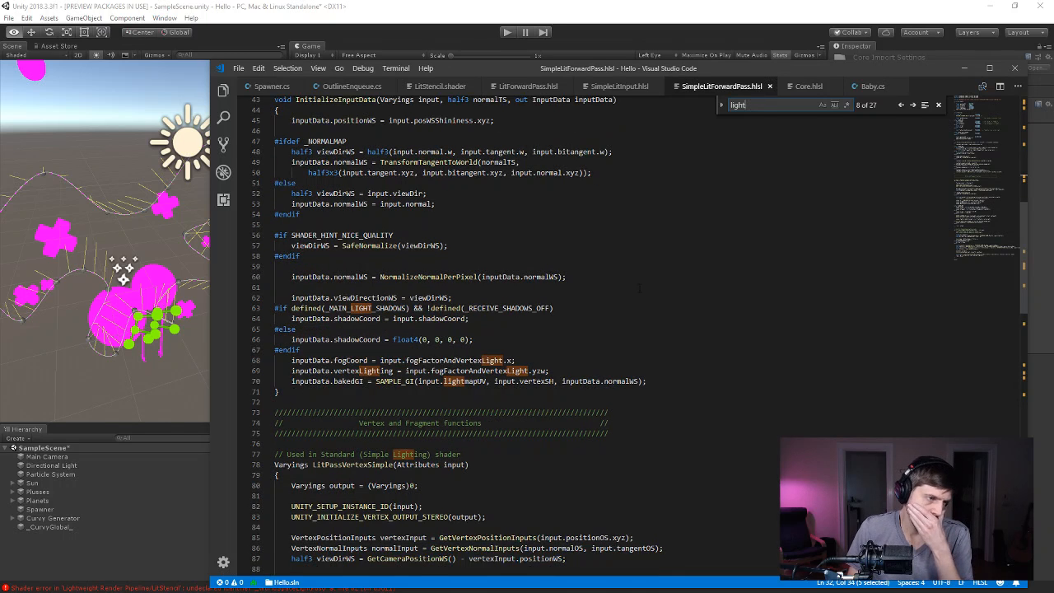
scroll(639, 288, "down", 4)
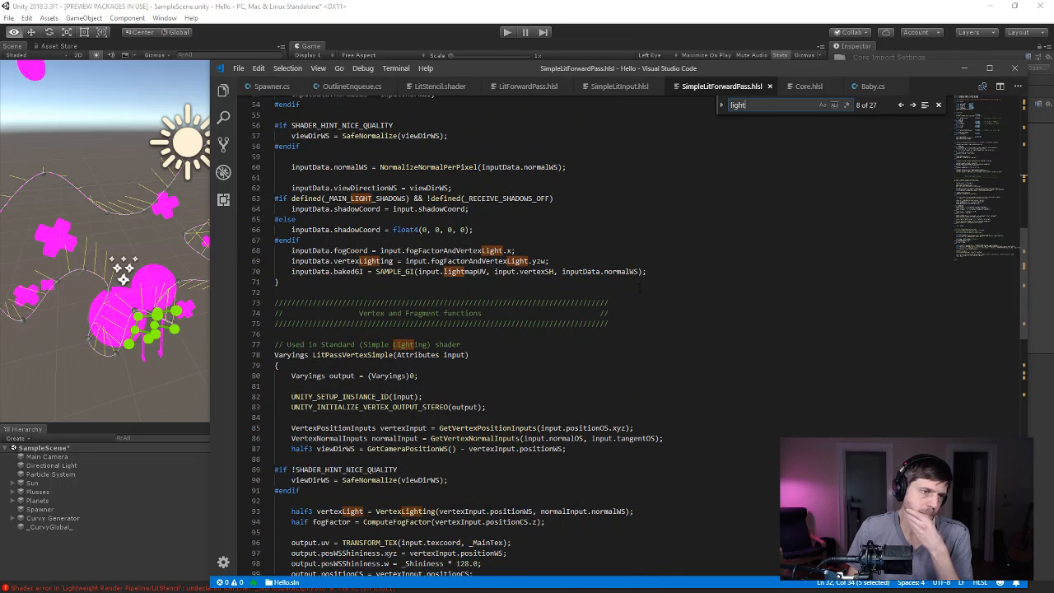
scroll(639, 288, "down", 12)
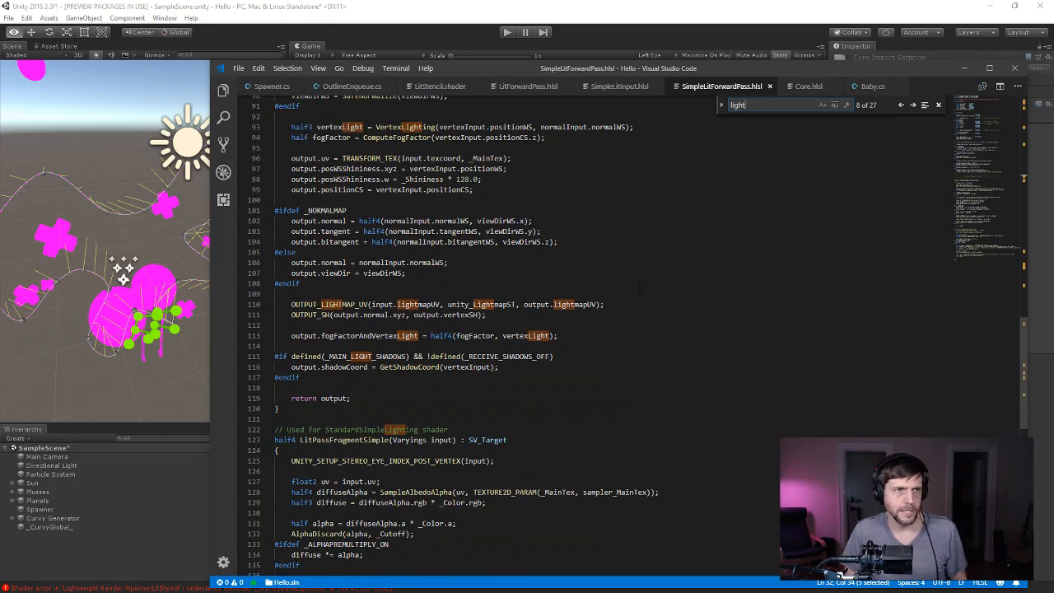
key("Escape")
Search Core.hlsl for "light" and for "world", and clear the search text.
left_click(806, 89)
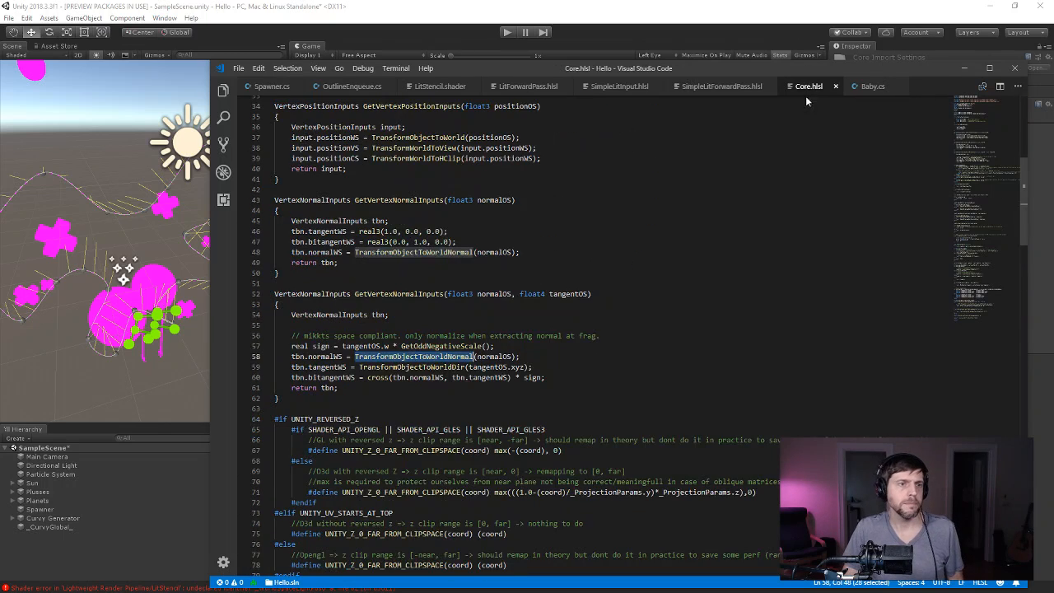
key("ctrl+f")
type("light")
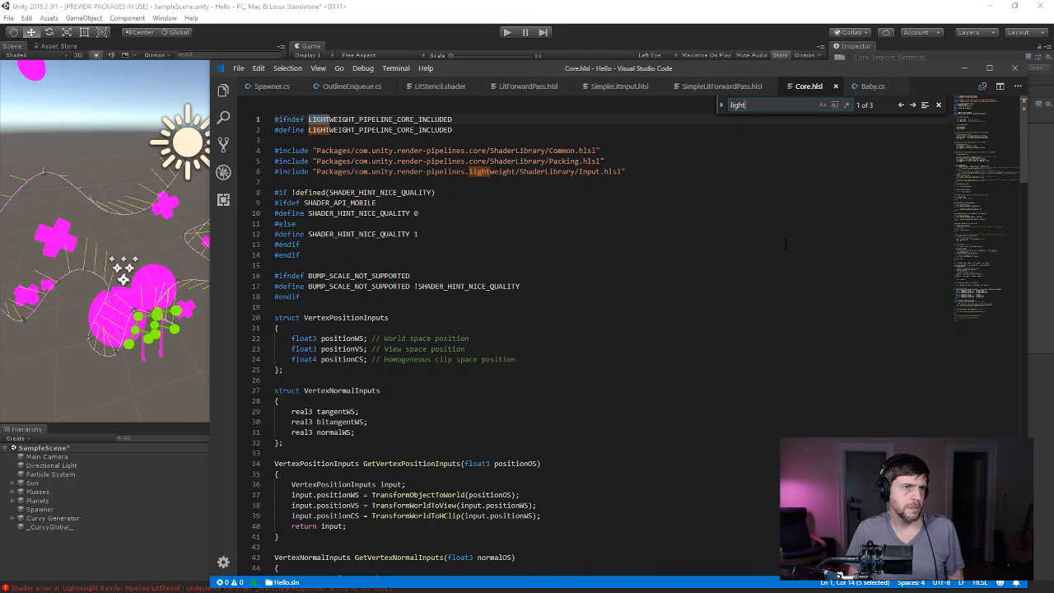
key("ctrl+a")
type("world")
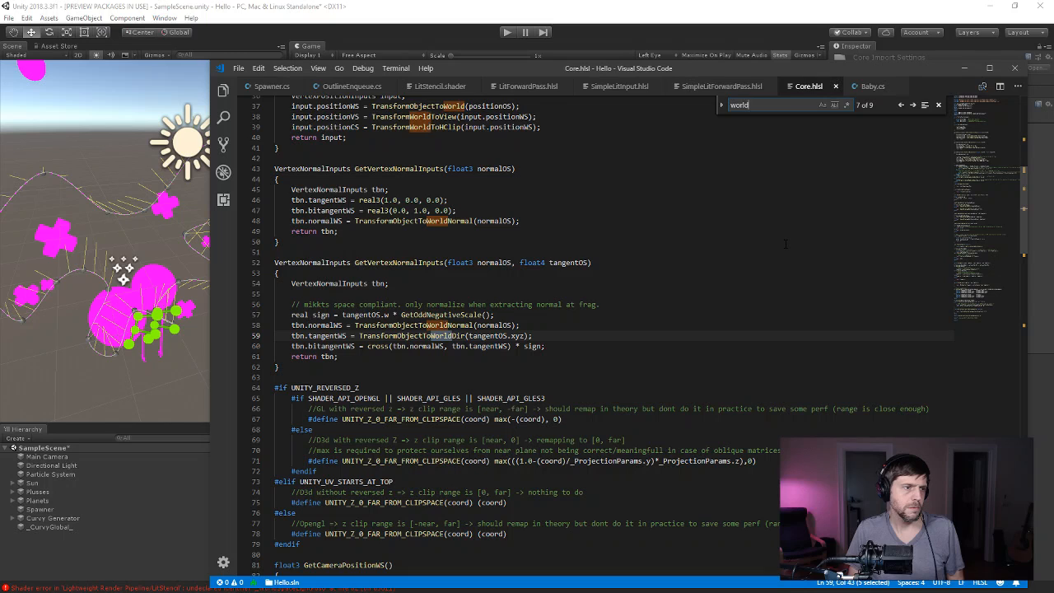
key("ctrl+a")
key("BackSpace")
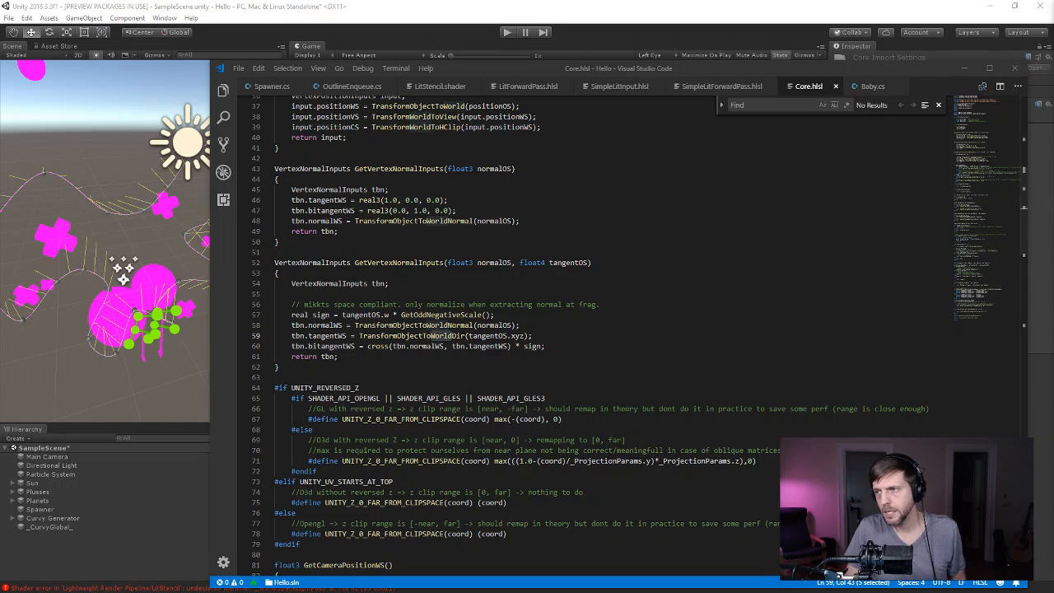
Return to the documentation's ambient example in the browser and highlight _WorldSpaceLightPos0 in its nl line.
key("alt+Tab")
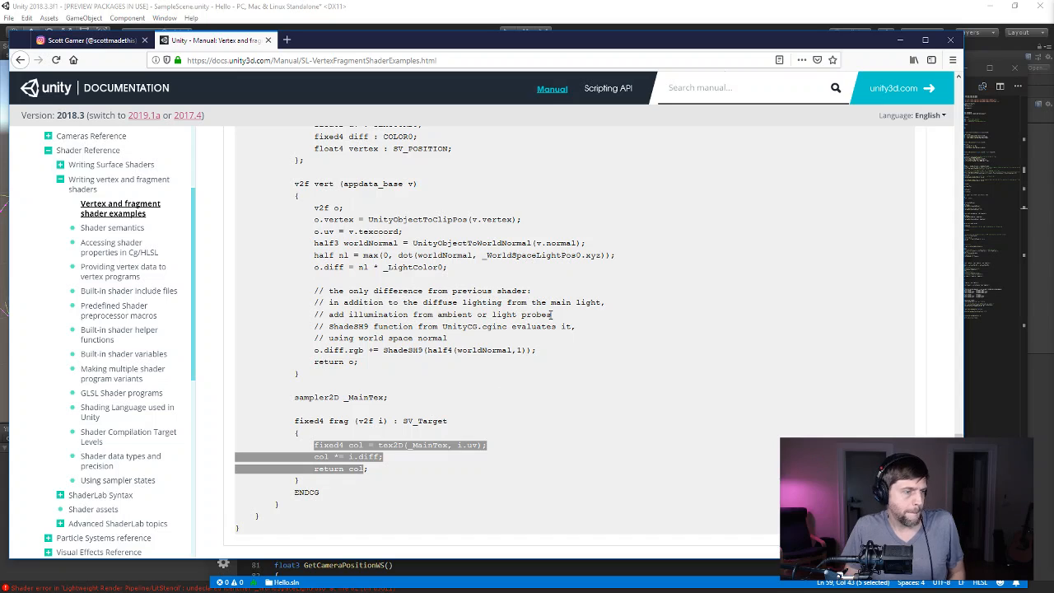
left_click_drag(582, 255, 480, 257)
key("alt+Tab")
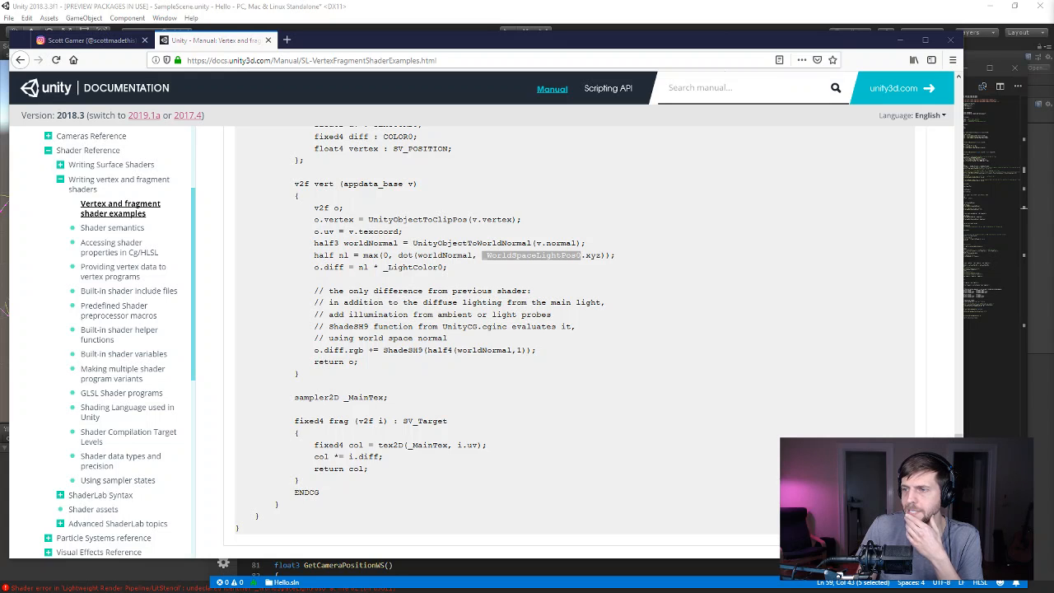
Open the shader error from Unity's Console, replace _WorldSpaceLightPos0.xyz with float3(1,1,1) in LitStencil's nl line, save, and recheck in Unity.
left_click(603, 21)
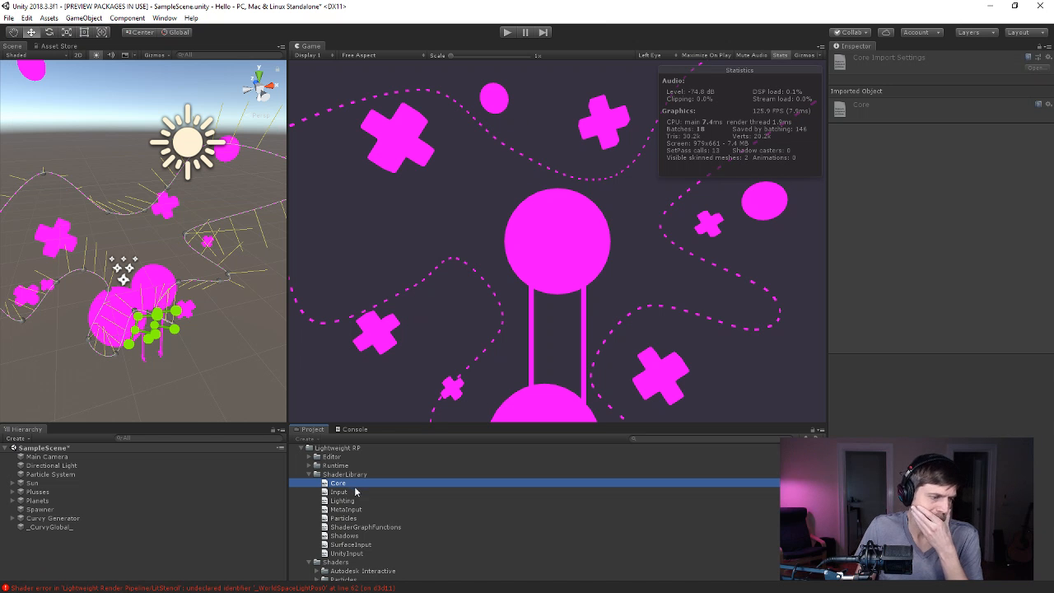
left_click(354, 430)
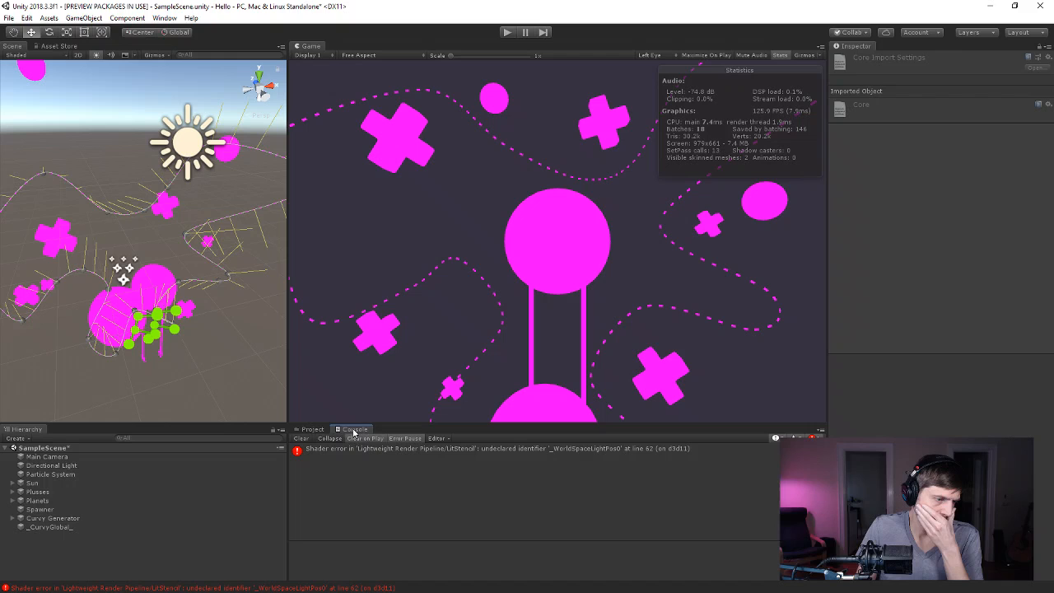
double_click(474, 449)
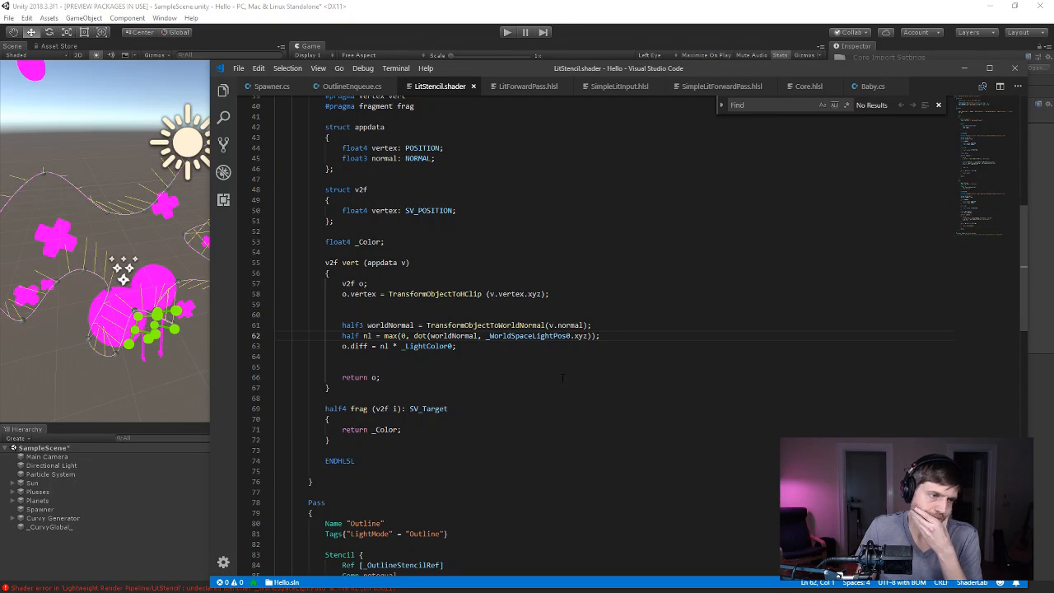
left_click_drag(588, 339, 485, 337)
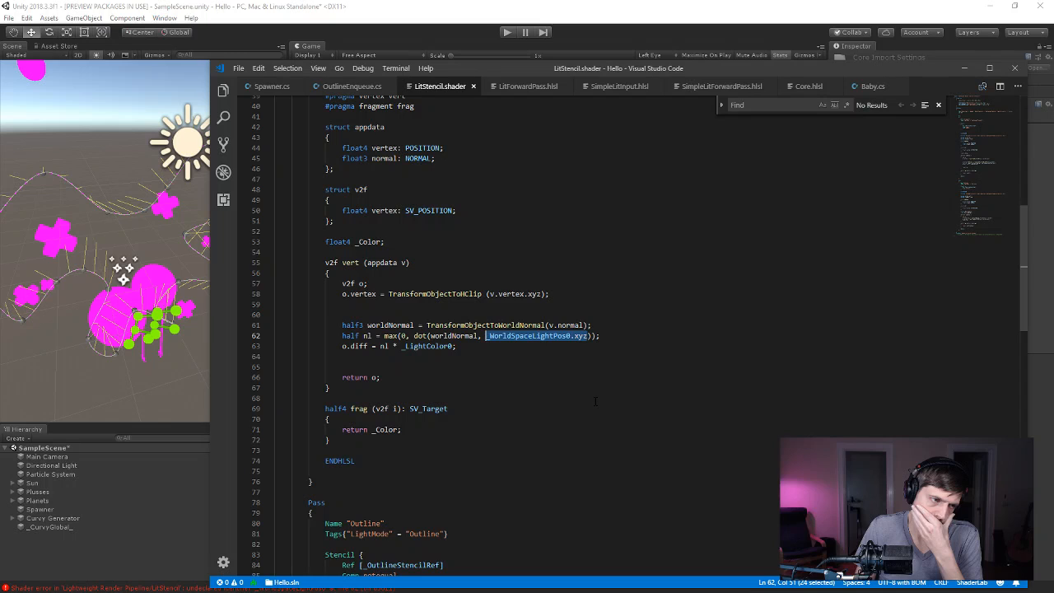
type("float4")
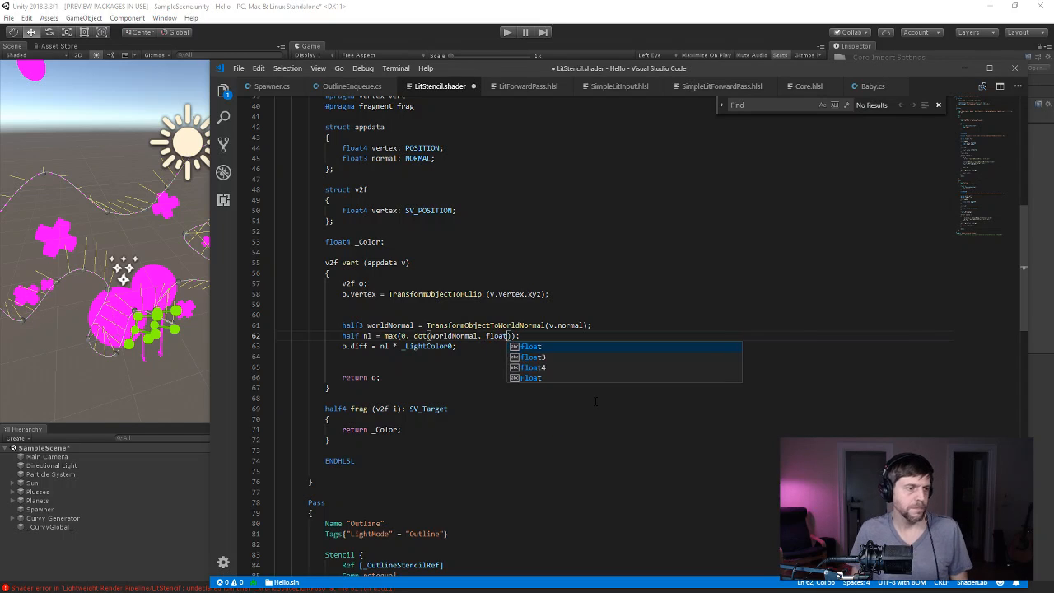
key("BackSpace")
type("3(1")
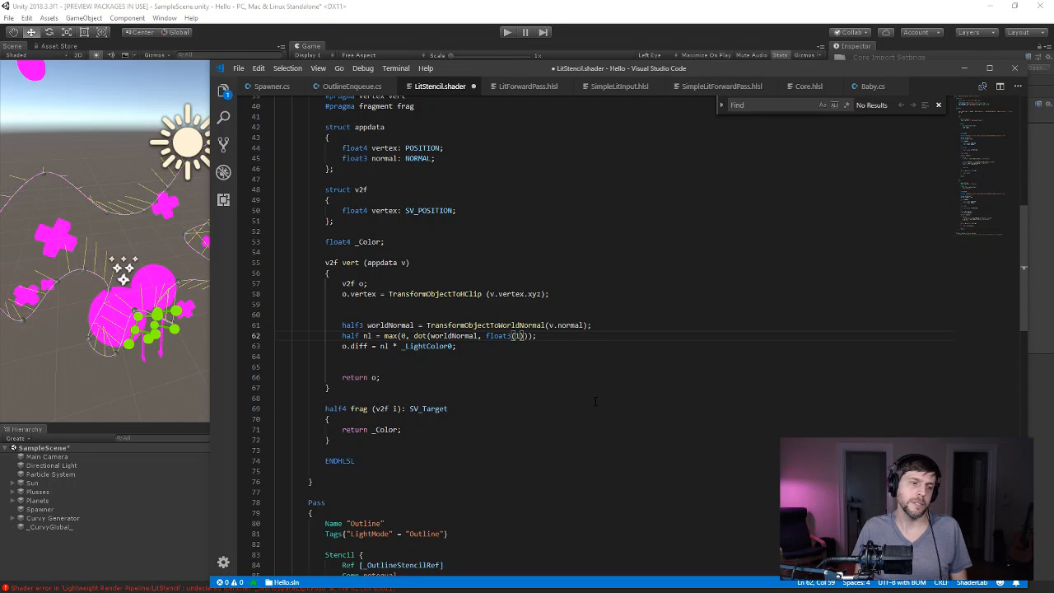
type(",1,1")
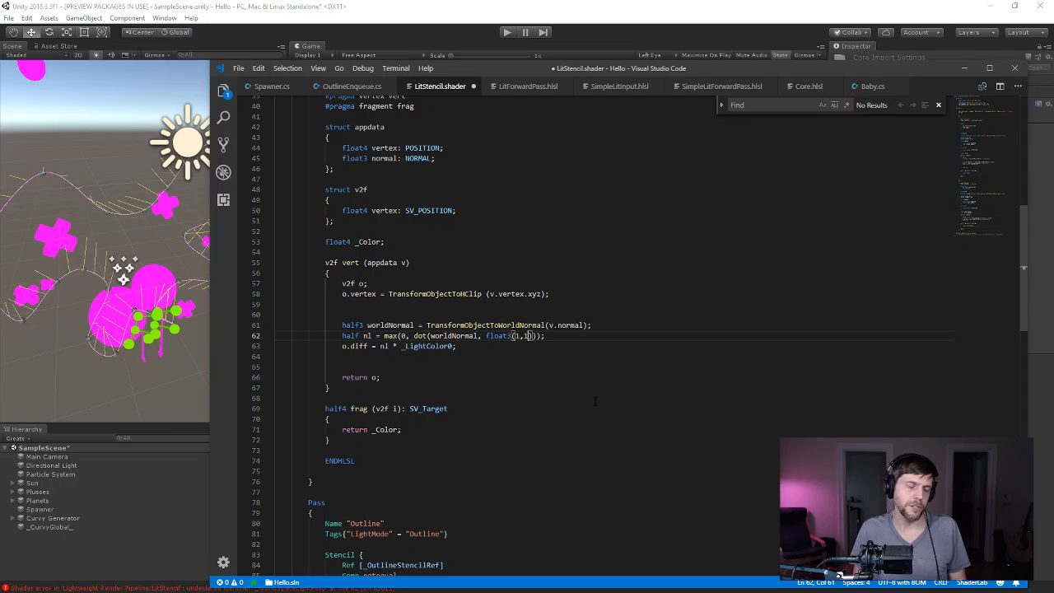
key("ctrl+s")
key("alt+Tab")
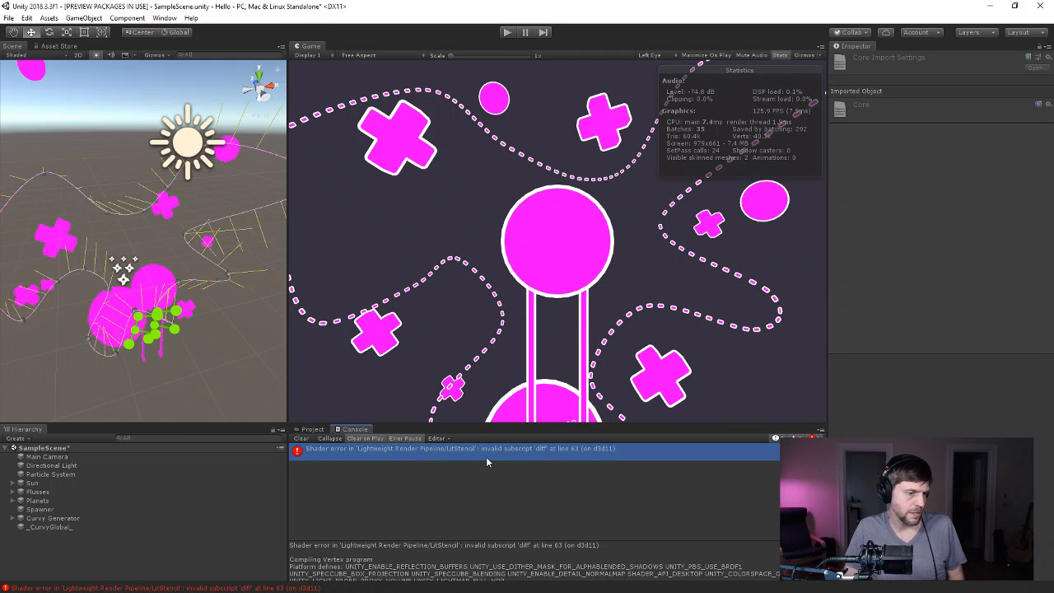
Back in LitStencil.shader, remove one of the two blank lines above return o in the vert function.
key("alt+Tab")
scroll(443, 401, "down", 2)
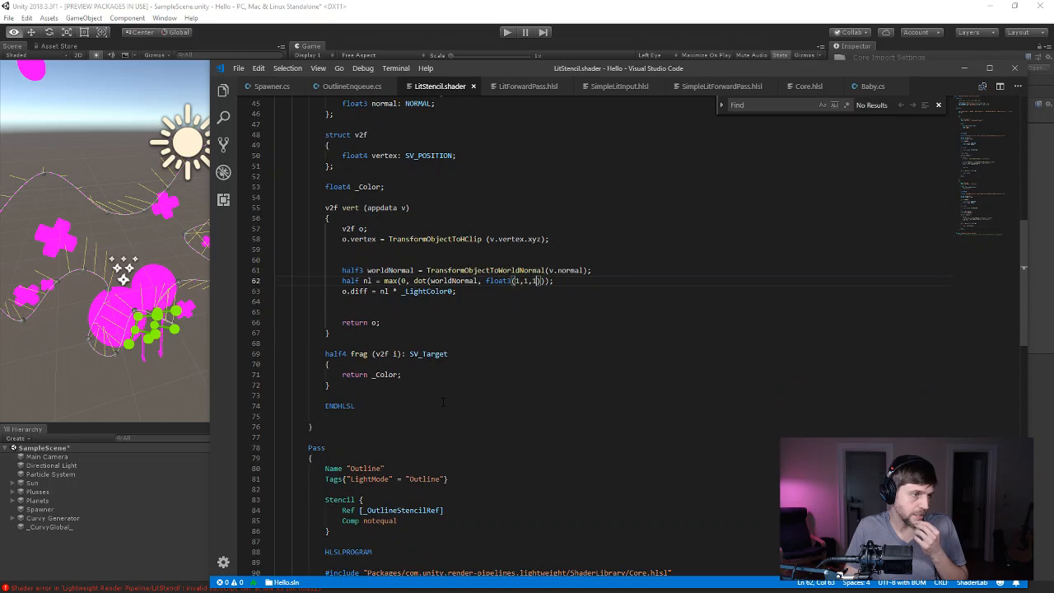
left_click(366, 311)
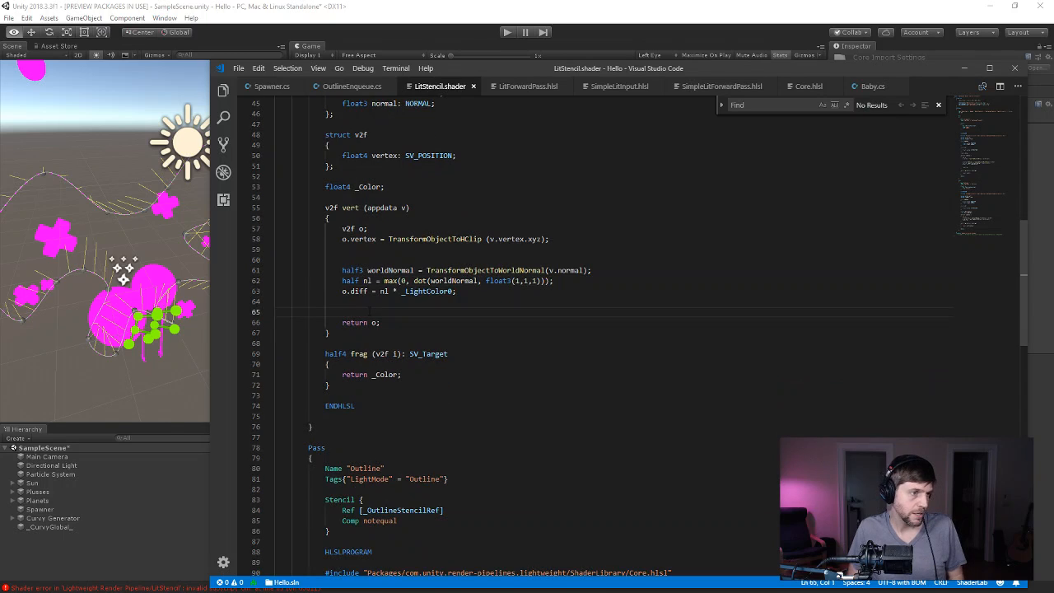
key("BackSpace")
In LitStencil's vert function, rename o.diff to o.color and insert _Color * before nl in its assignment.
scroll(365, 405, "up", 4)
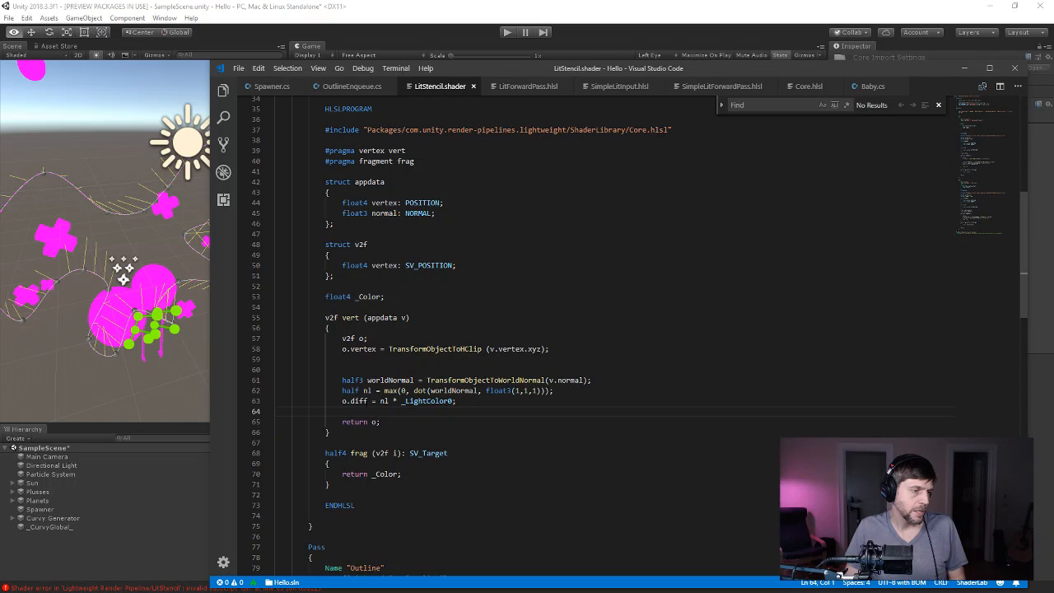
left_click(368, 401)
double_click(368, 401)
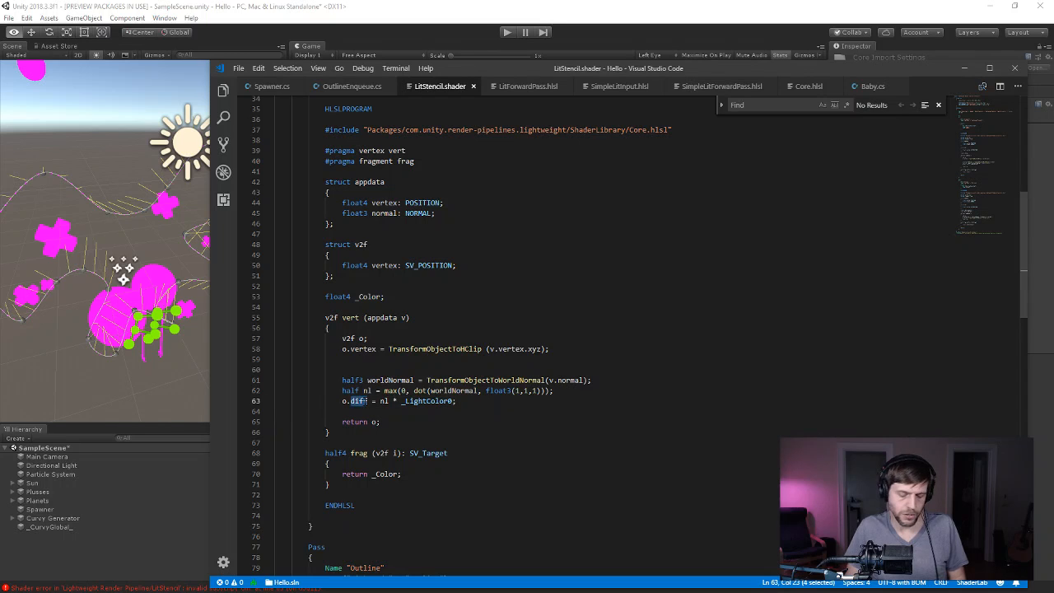
type("color")
key("ctrl+s")
key("Right")
key("Right")
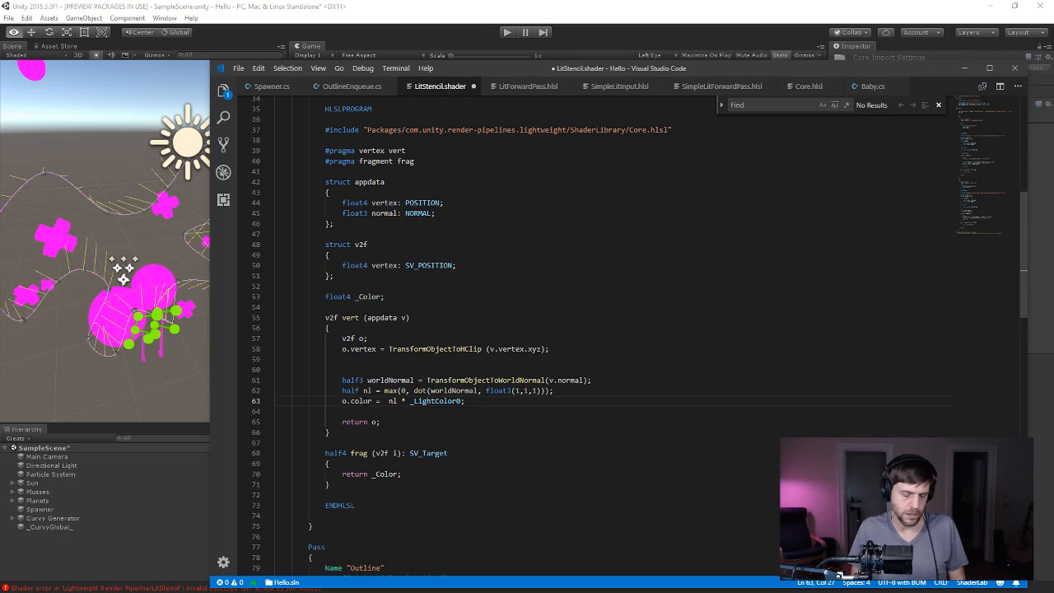
type("_Color *")
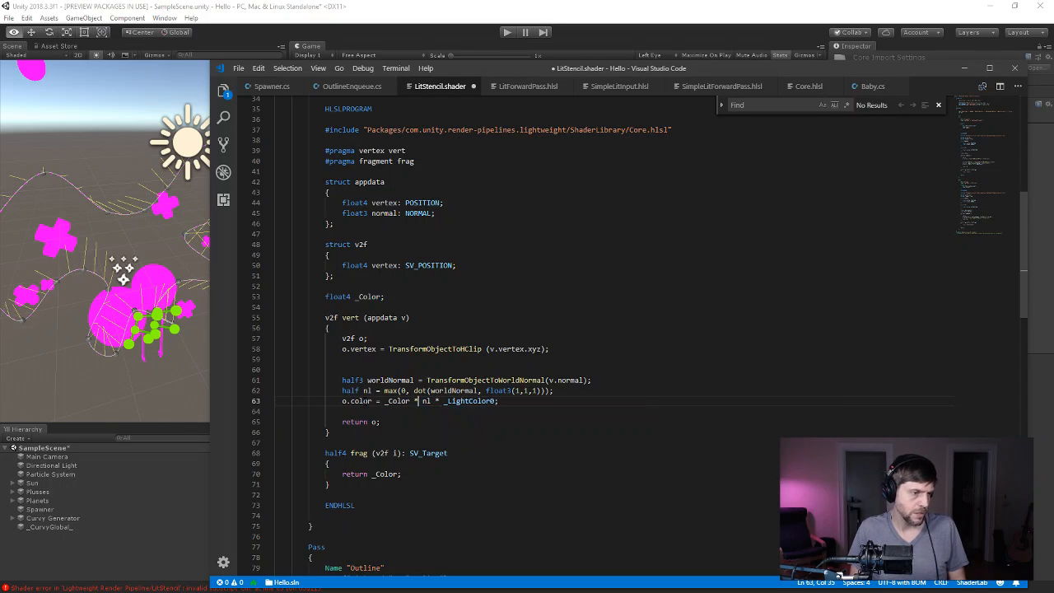
Remove the * _LightColor0 factor so the assignment reads o.color = _Color * nl; and save the shader.
key("Right")
key("Right")
key("shift+Right")
key("shift+Right")
key("shift+Right")
key("shift+Right")
key("shift+Right")
key("shift+Right")
key("shift+Right")
key("shift+Right")
key("shift+Right")
key("shift+Right")
key("shift+Right")
key("shift+Right")
key("shift+Right")
key("shift+Right")
key("shift+Right")
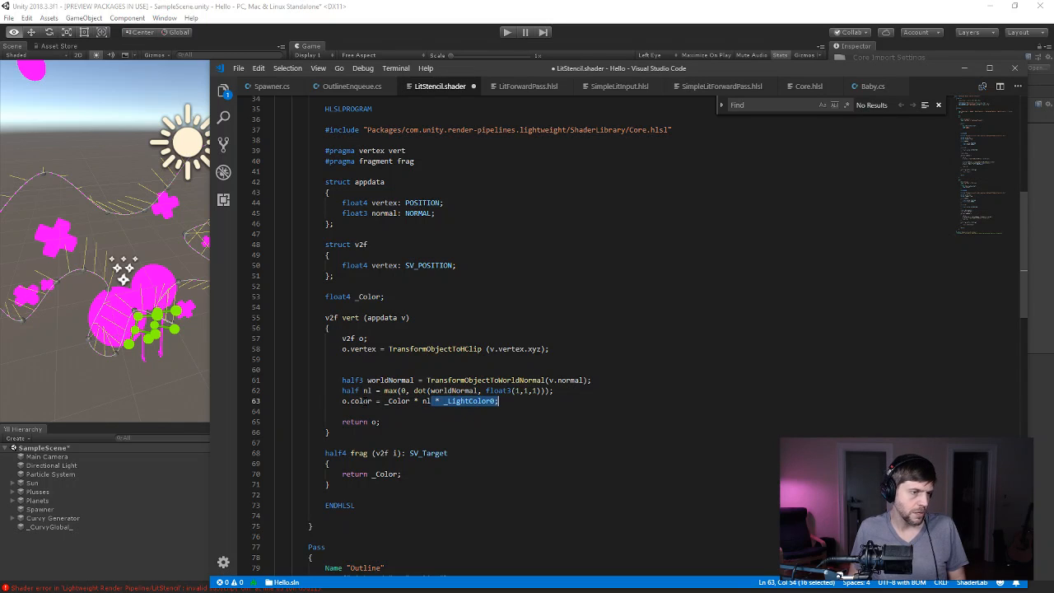
key("BackSpace")
key("ctrl+s")
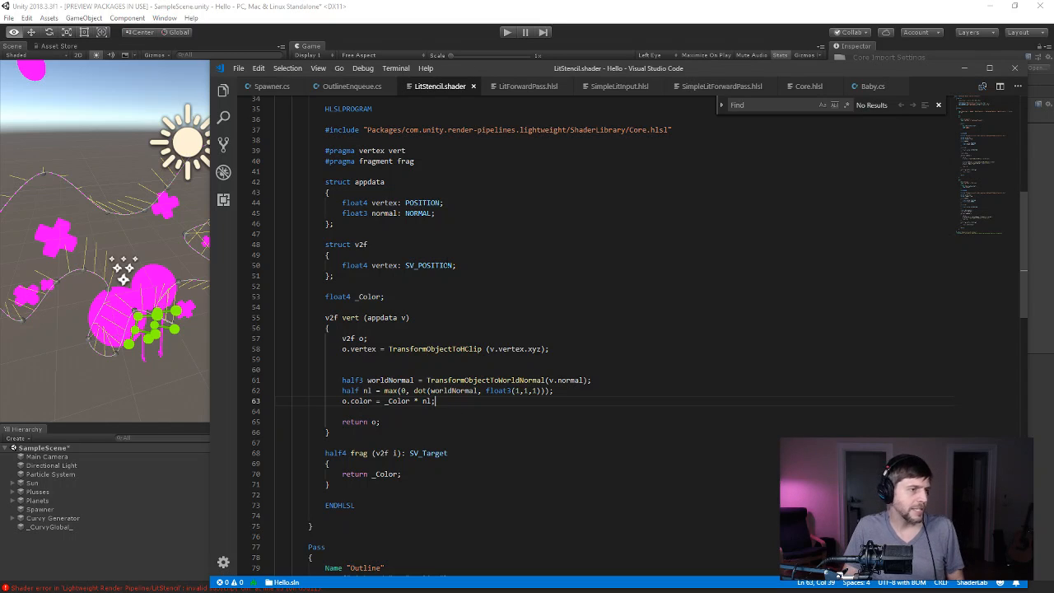
Add float4 color: COLOR; below the vertex member of the v2f struct and save.
left_click(463, 265)
key("Return")
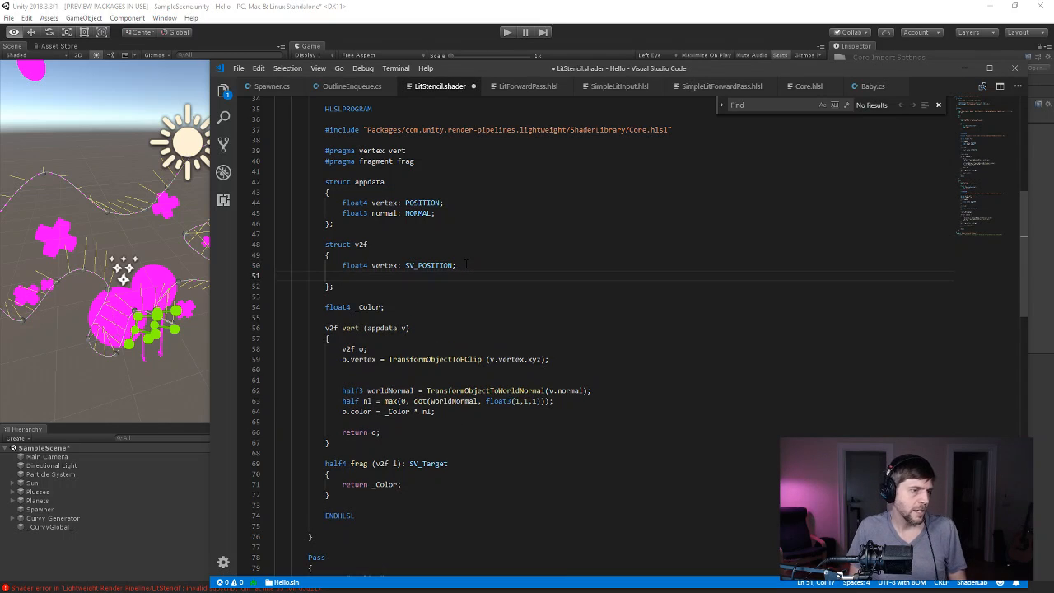
type("float4 color")
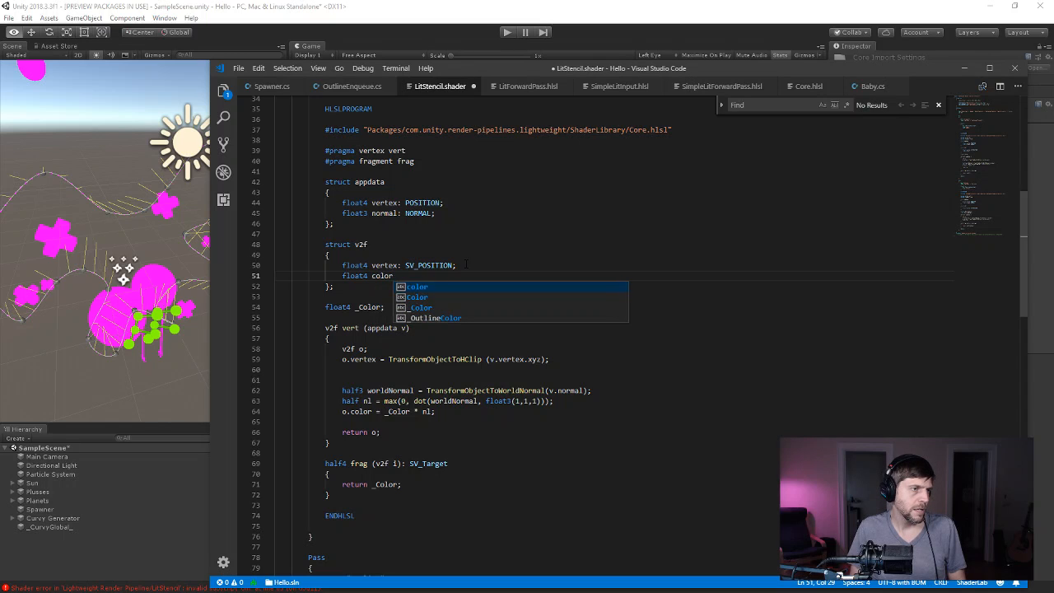
type(": COLOR;")
key("ctrl+s")
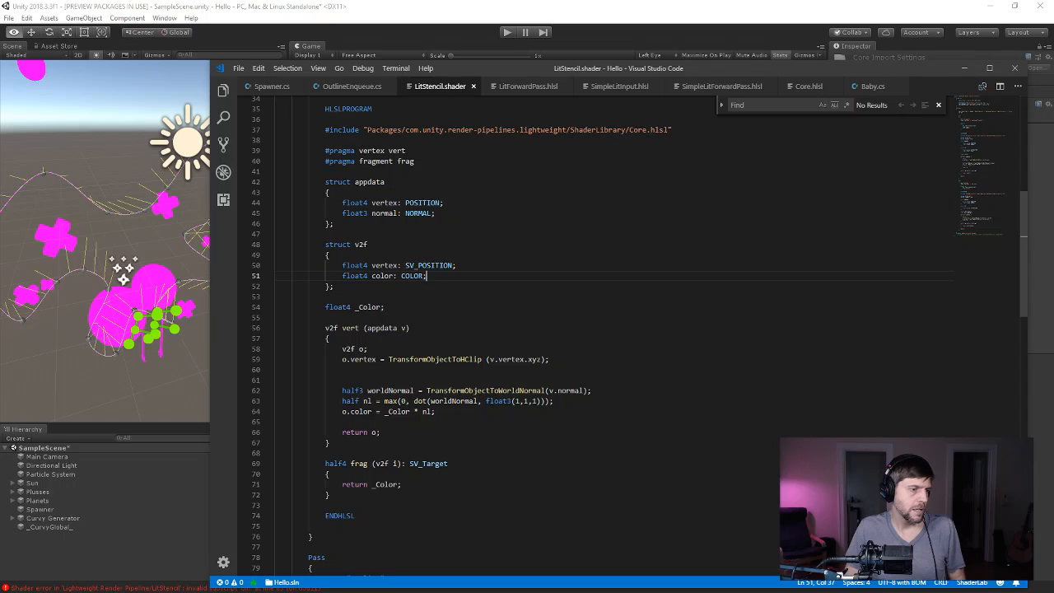
Make the frag function return i.color instead of _Color, save, and check the shading in Unity.
double_click(390, 485)
type("i.")
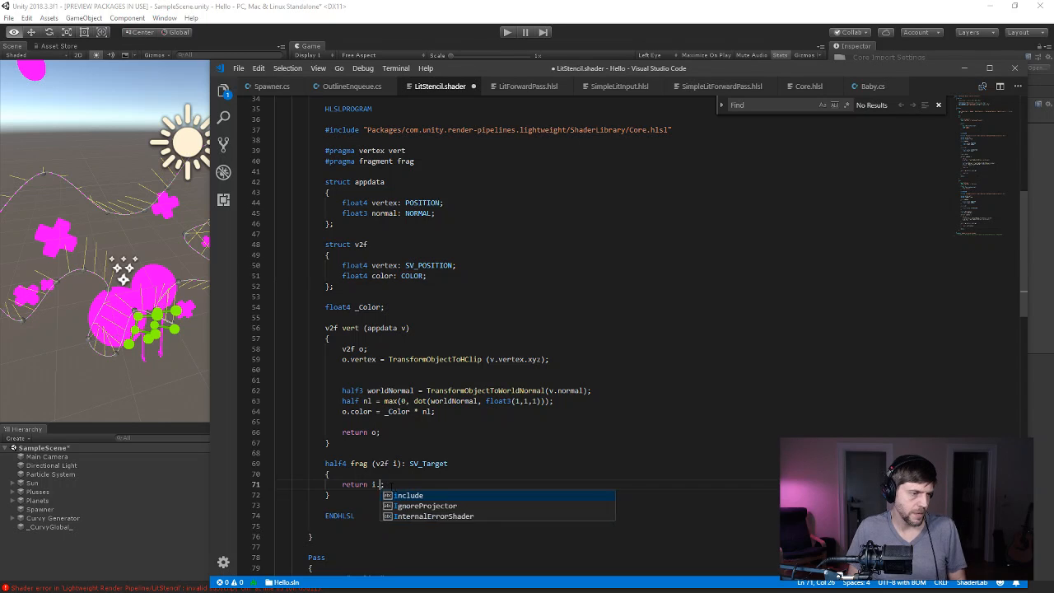
type("color")
key("ctrl+s")
key("alt+Tab")
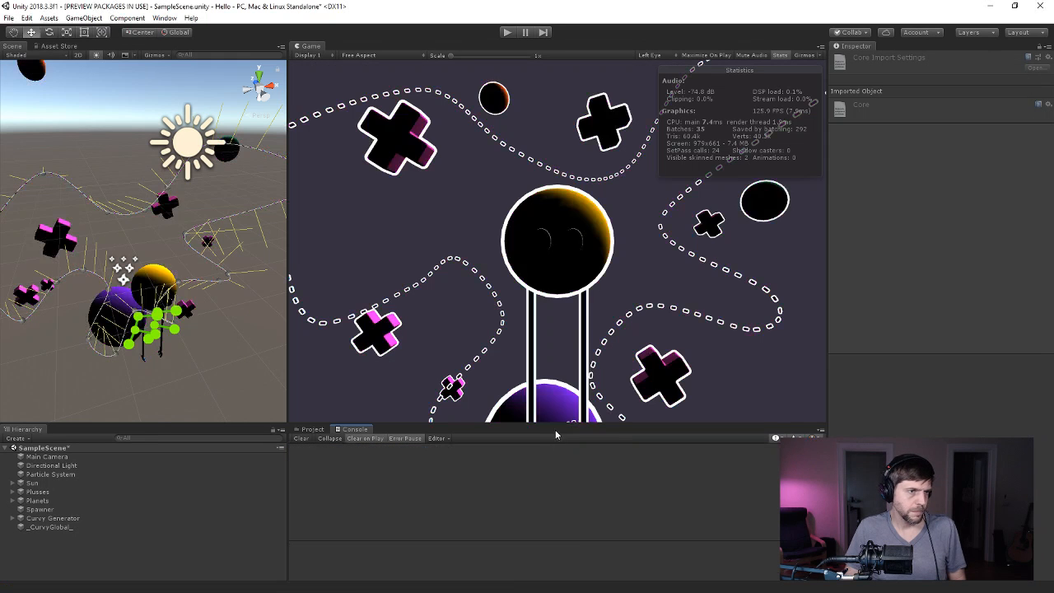
Change the light direction in LitStencil's nl line to float3(1,1,-1), save, and check the result in Unity.
key("alt+Tab")
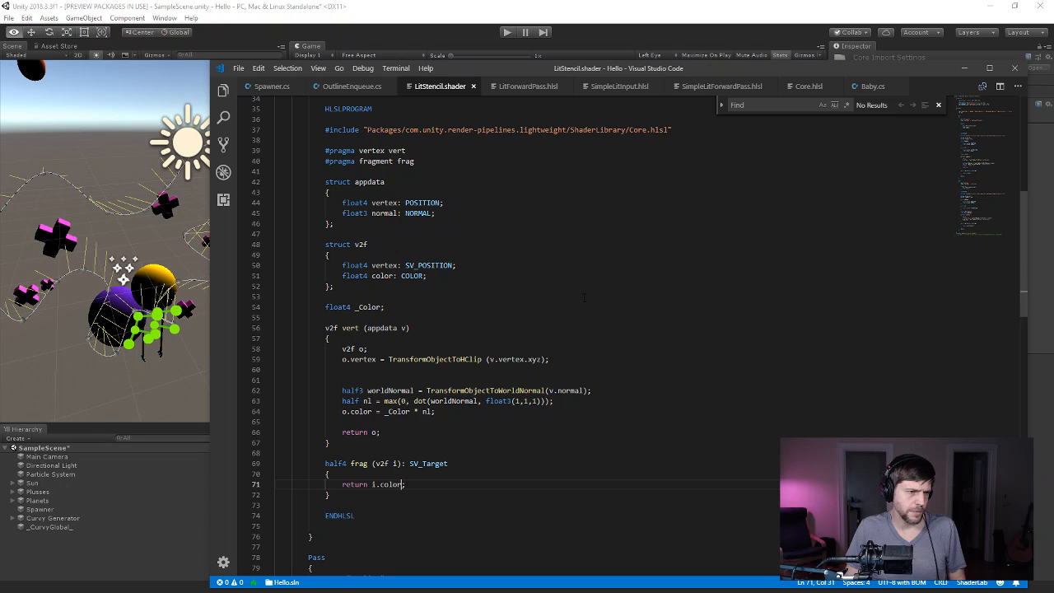
left_click(534, 401)
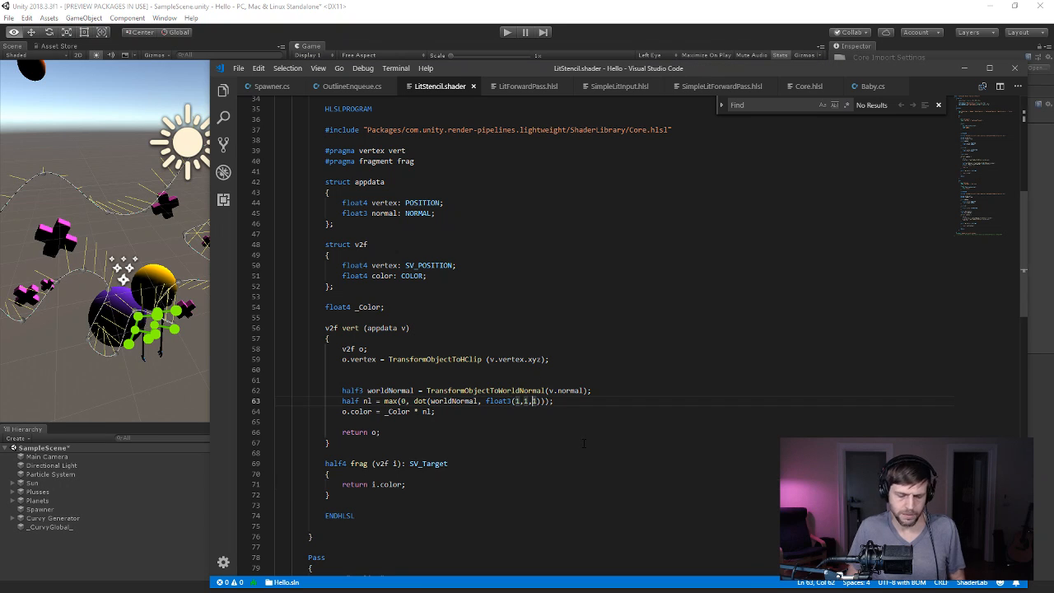
type("-")
key("alt+Tab")
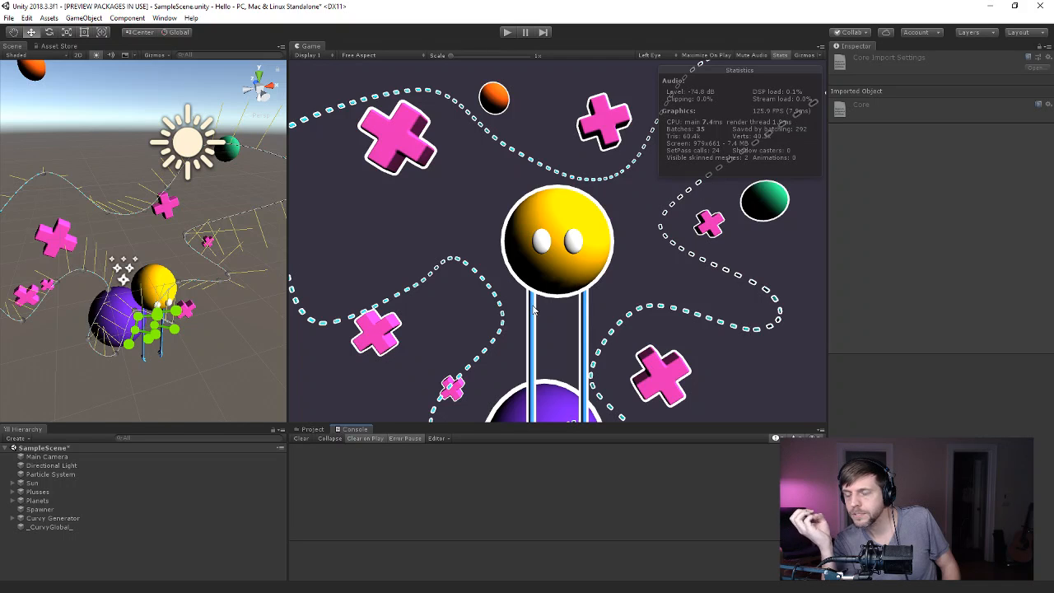
Replace the 0 in the nl line's max() with .1, check in Unity, raise it to .25, save, and recheck.
key("alt+Tab")
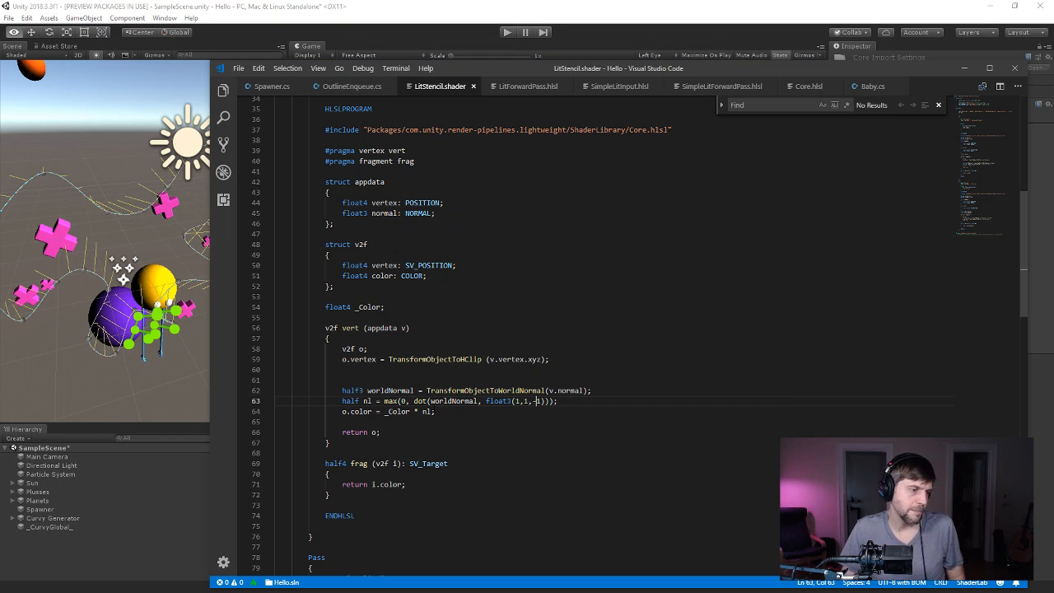
left_click(470, 416)
key("Left")
key("Left")
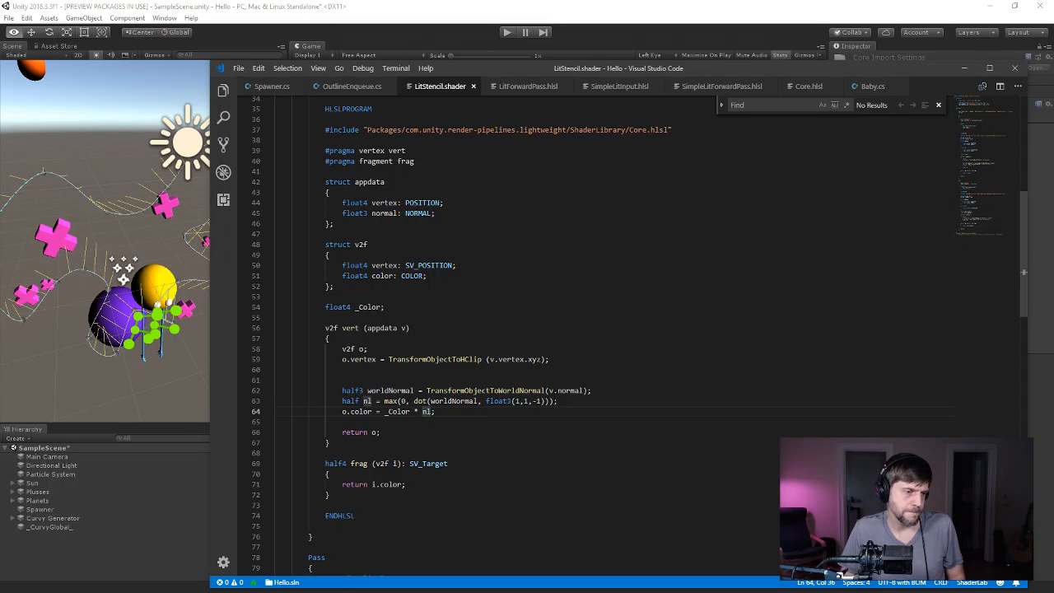
key("Up")
key("Left")
key("Left")
key("Left")
key("Left")
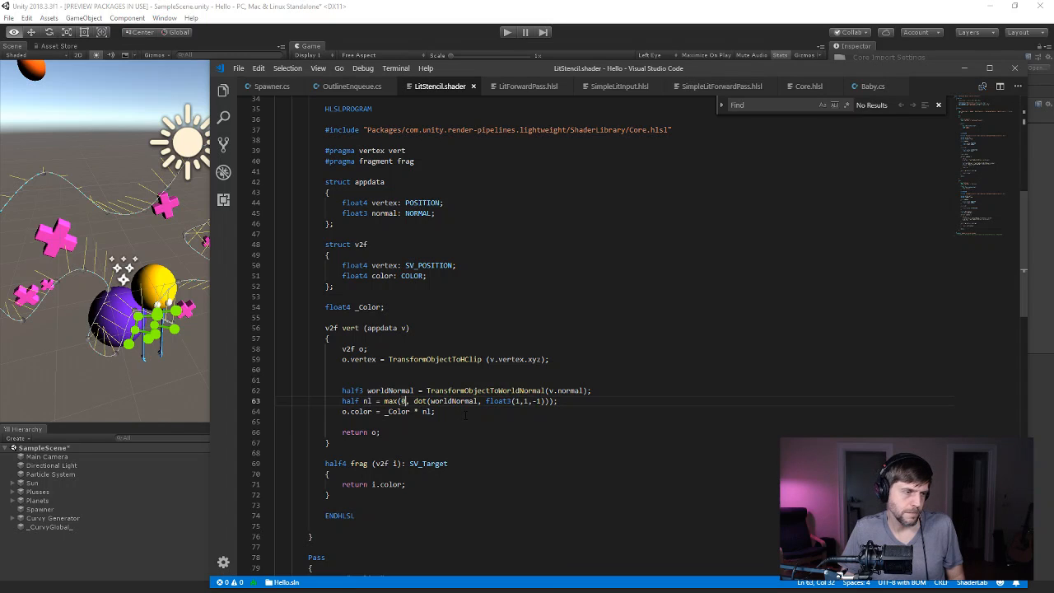
key("BackSpace")
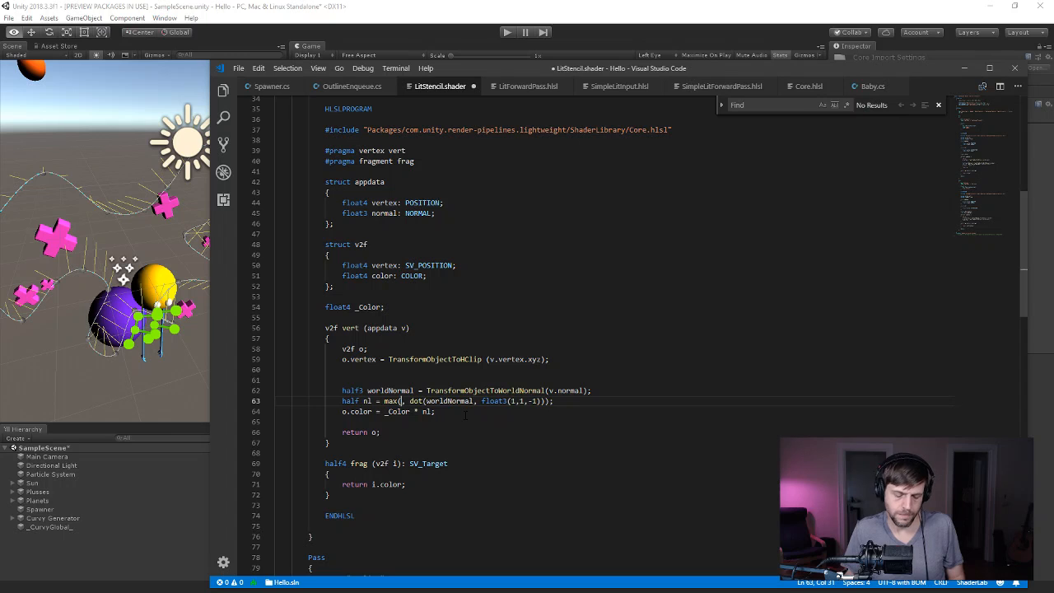
type(".1")
key("ctrl+s")
key("alt+Tab")
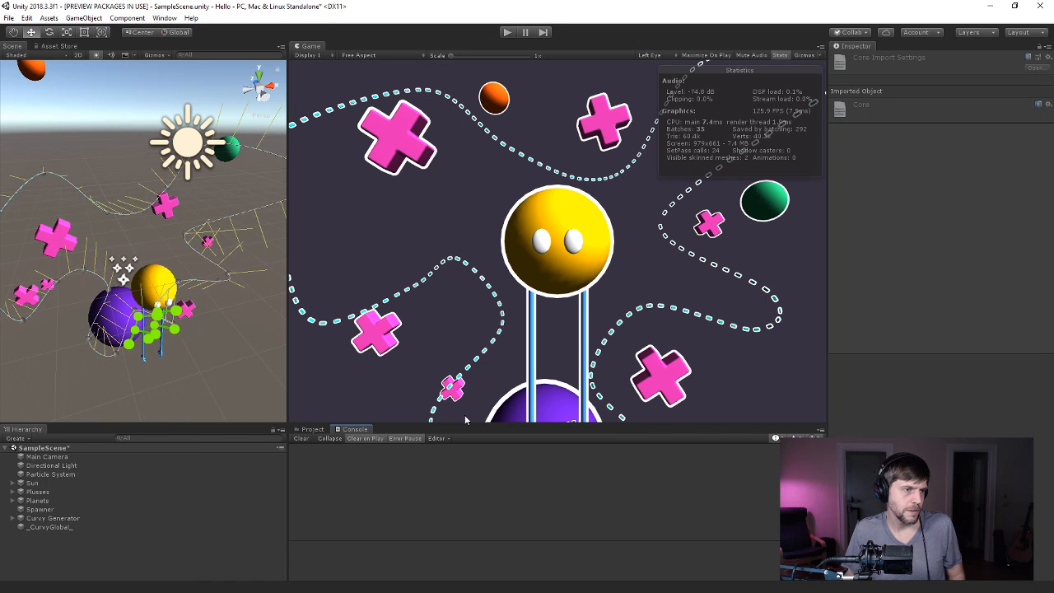
key("alt+Tab")
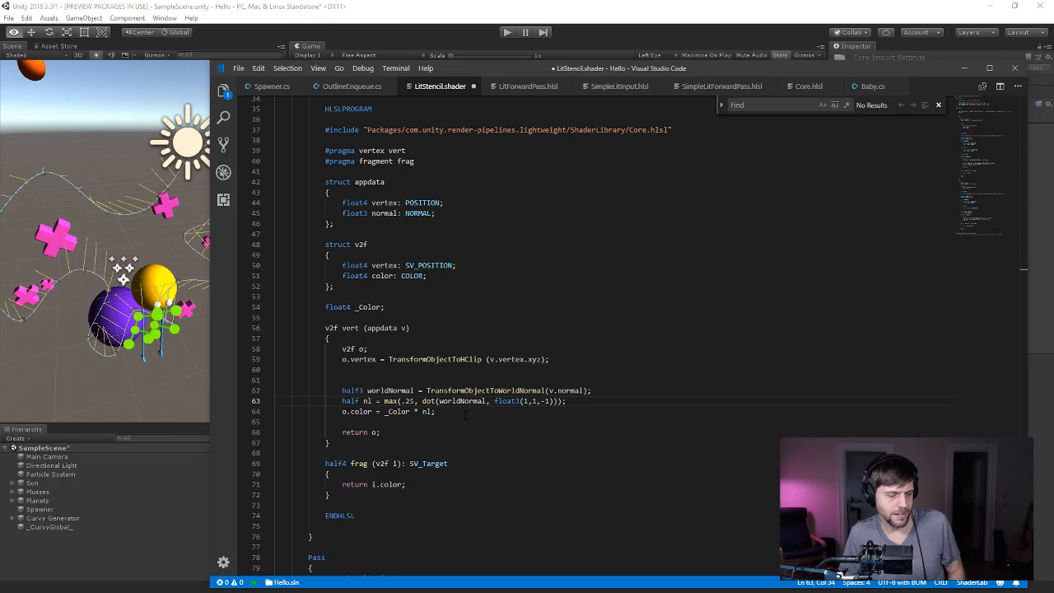
key("alt+Tab")
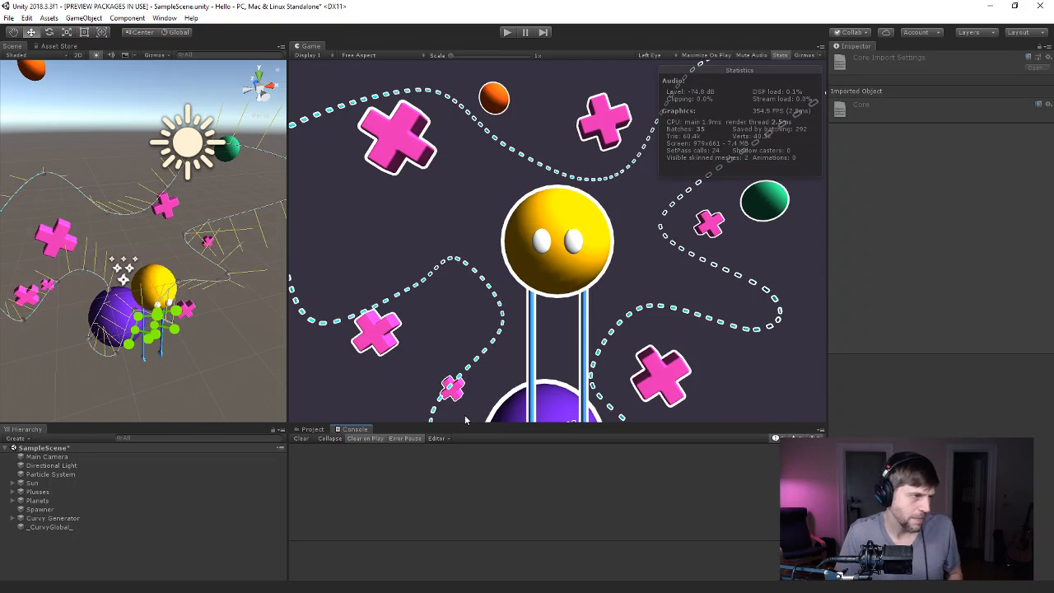
Return to the documentation's Simple Diffuse example in the browser and highlight the light color multiplication in its o.diff line.
key("alt+Tab")
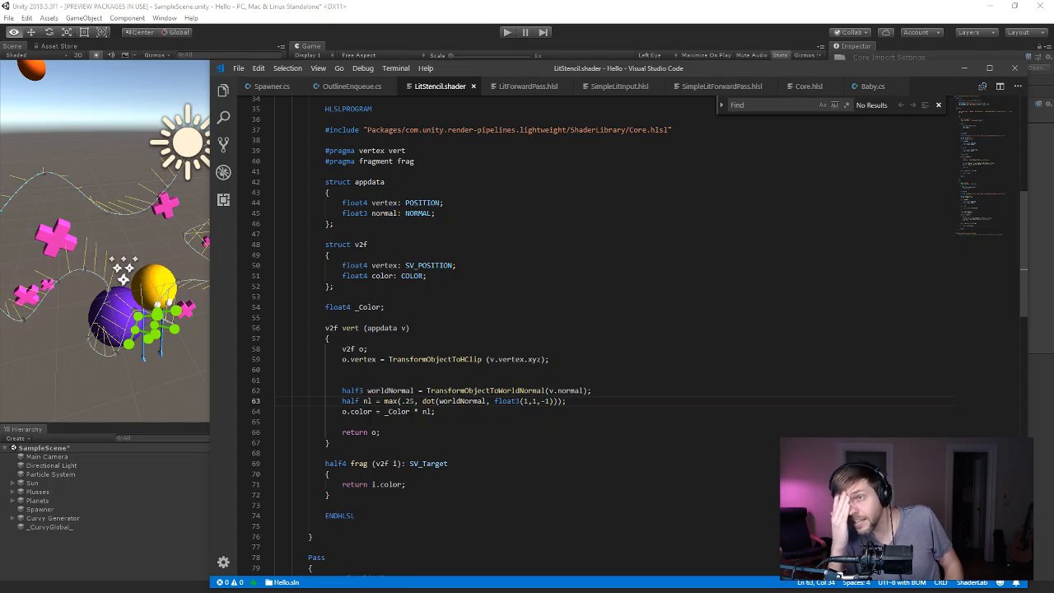
left_click(328, 3)
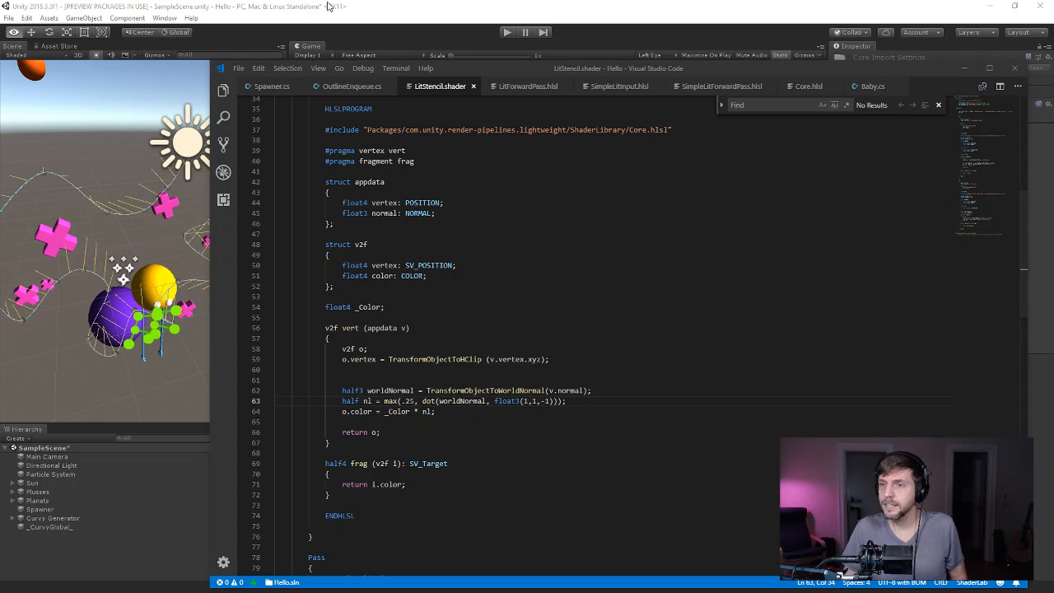
key("alt+Tab")
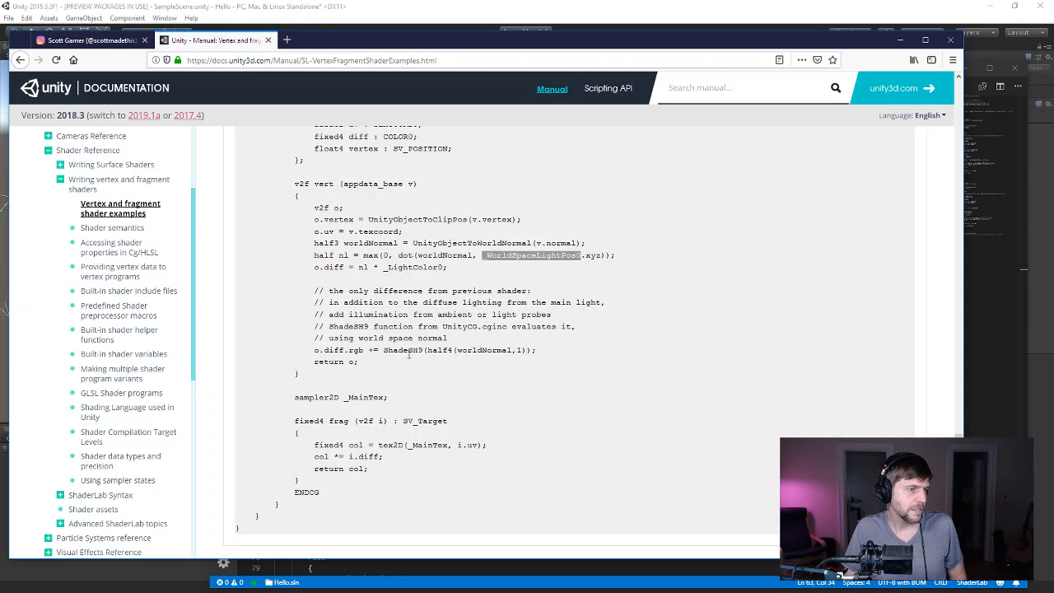
scroll(409, 354, "up", 7)
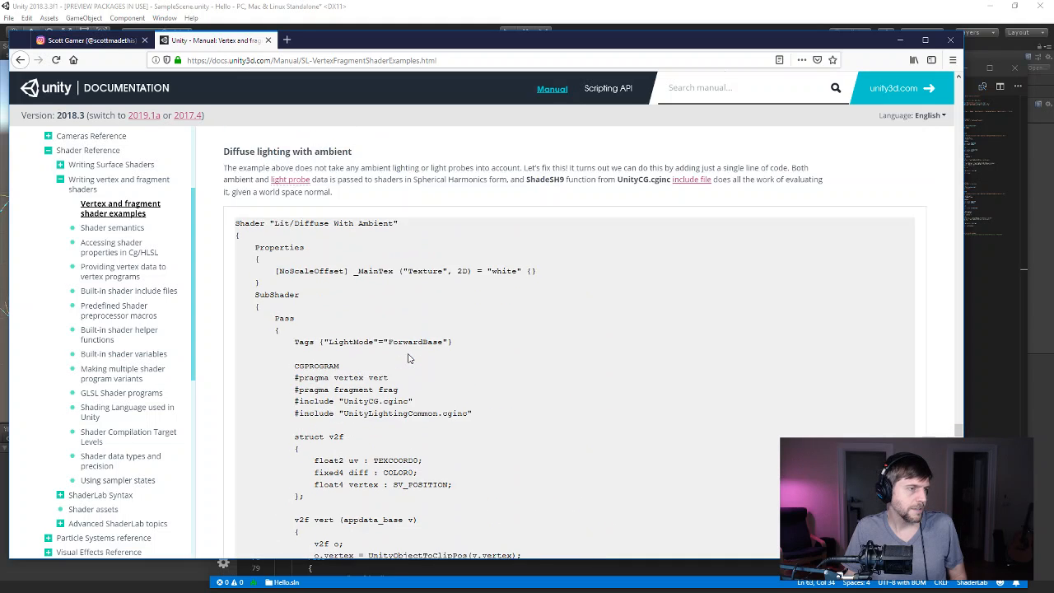
scroll(410, 357, "up", 12)
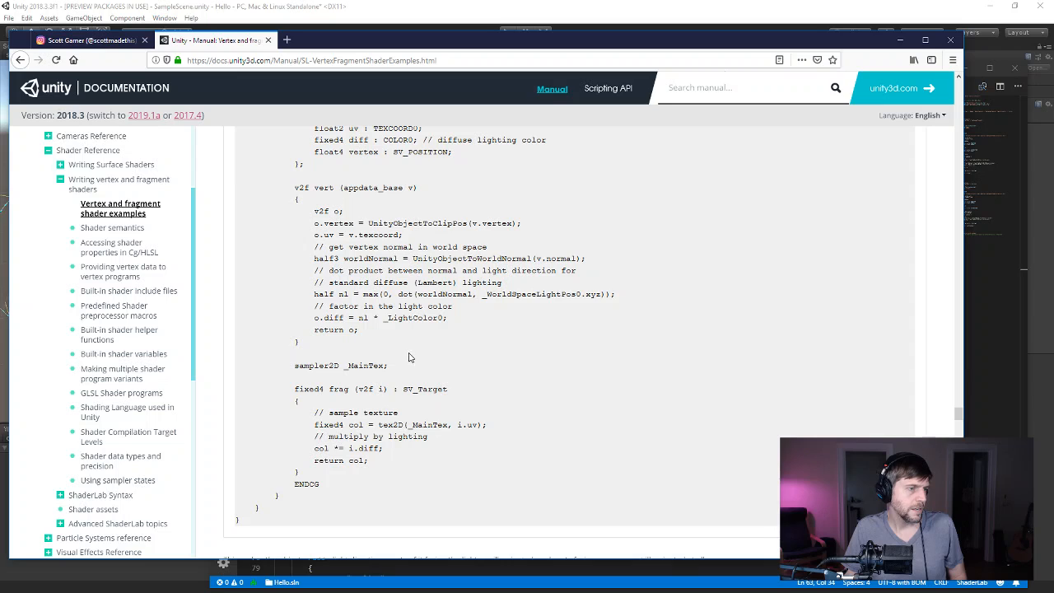
left_click_drag(445, 318, 363, 318)
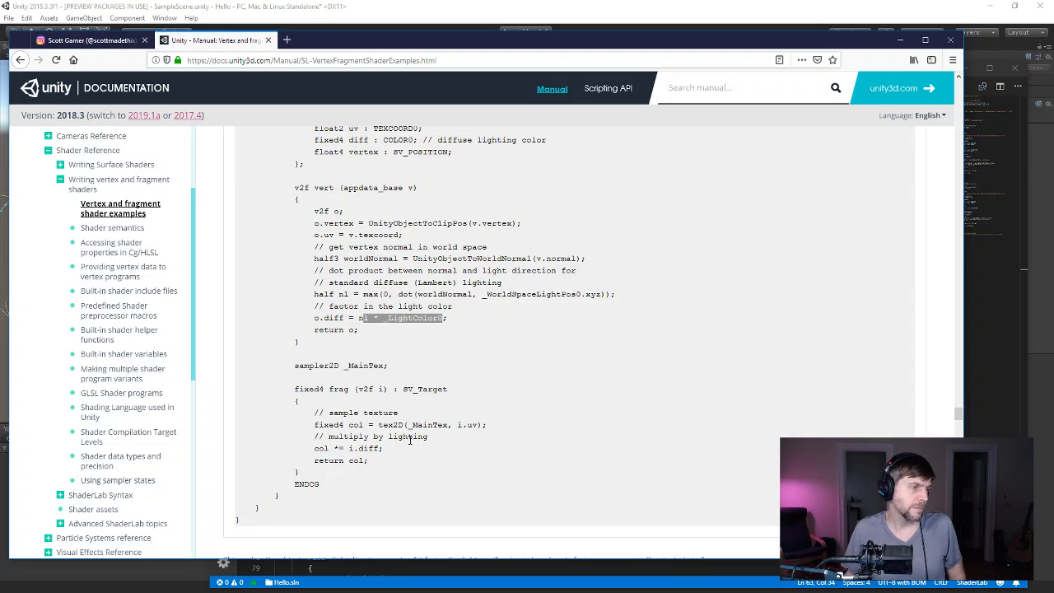
Back in LitStencil.shader, start a new float member below color in the v2f struct.
key("alt+Tab")
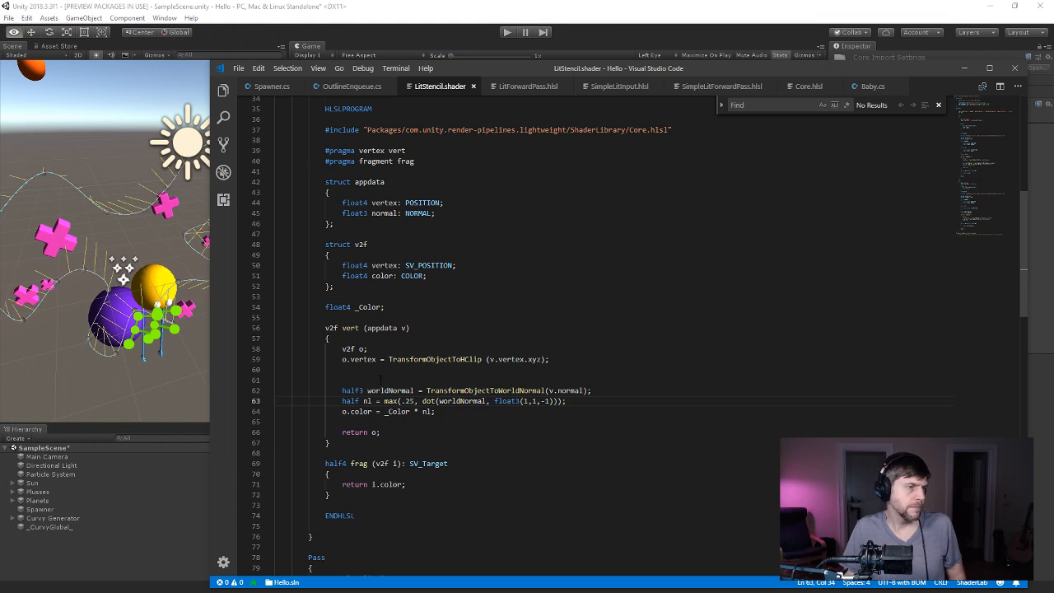
scroll(427, 338, "up", 2)
left_click(430, 331)
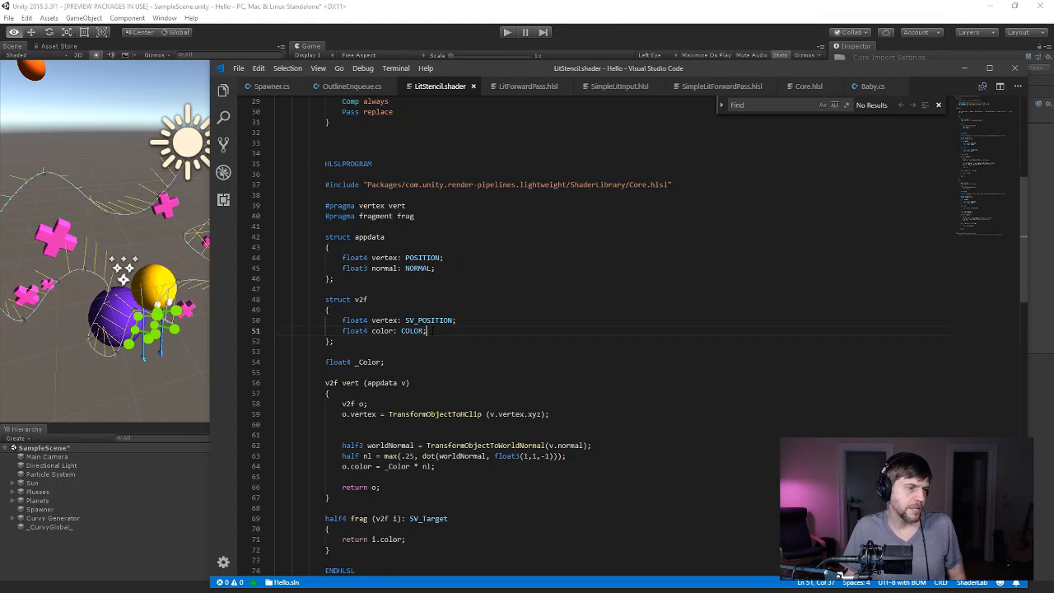
key("Return")
type("flaot4 diffuse")
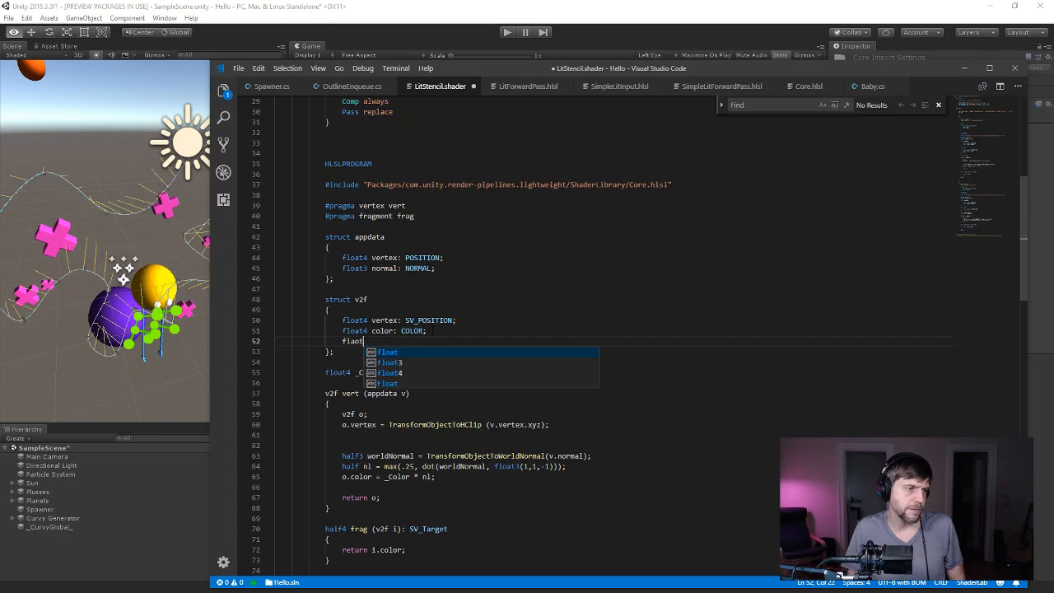
key("BackSpace")
key("BackSpace")
key("BackSpace")
key("BackSpace")
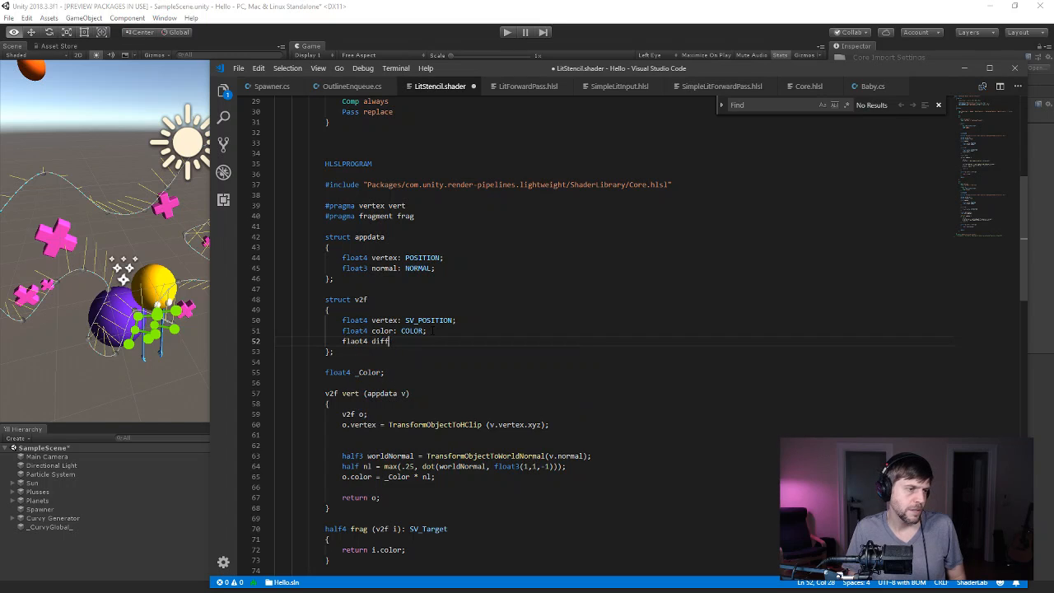
type("use")
key("BackSpace")
key("BackSpace")
key("BackSpace")
key("BackSpace")
key("BackSpace")
key("BackSpace")
key("BackSpace")
key("BackSpace")
key("BackSpace")
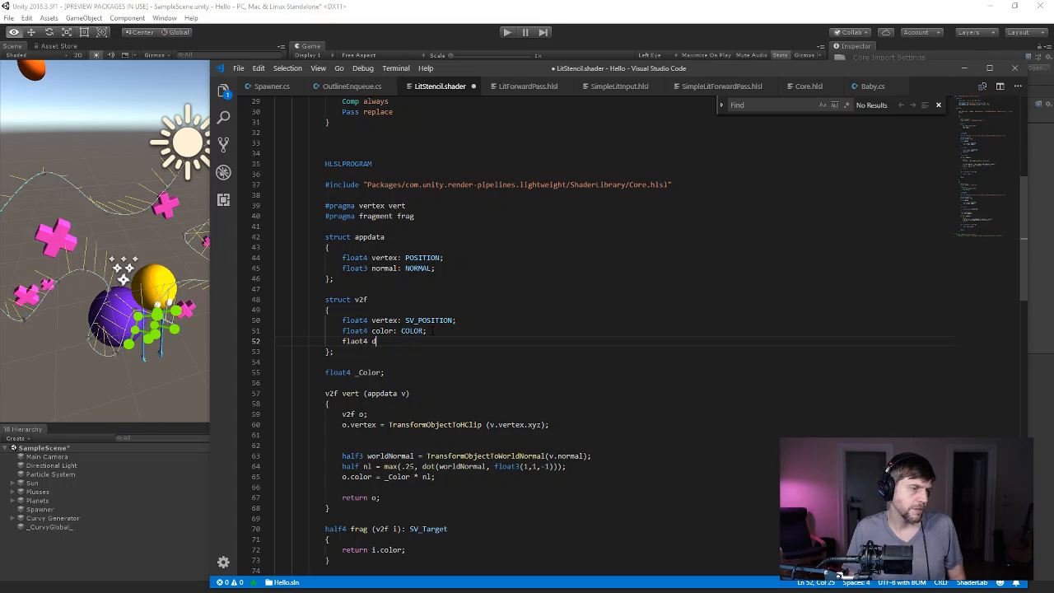
key("BackSpace")
key("BackSpace")
key("BackSpace")
key("BackSpace")
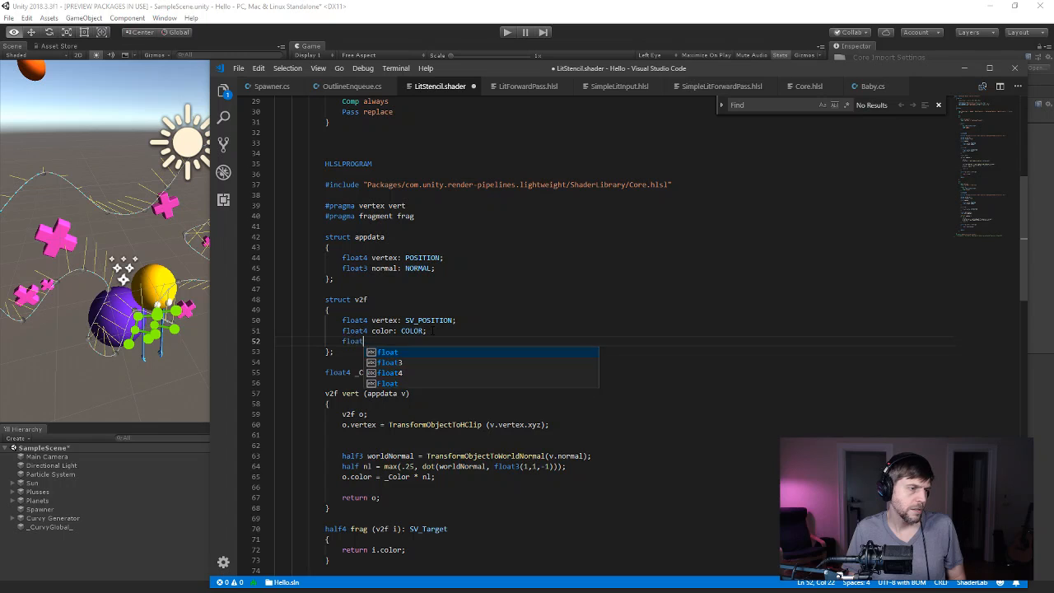
Consult the v2f struct in the documentation's Simple Diffuse example, then complete LitStencil's new v2f member as float4 diffuse: COLOR; and save.
key("alt+Tab")
key("alt+Tab")
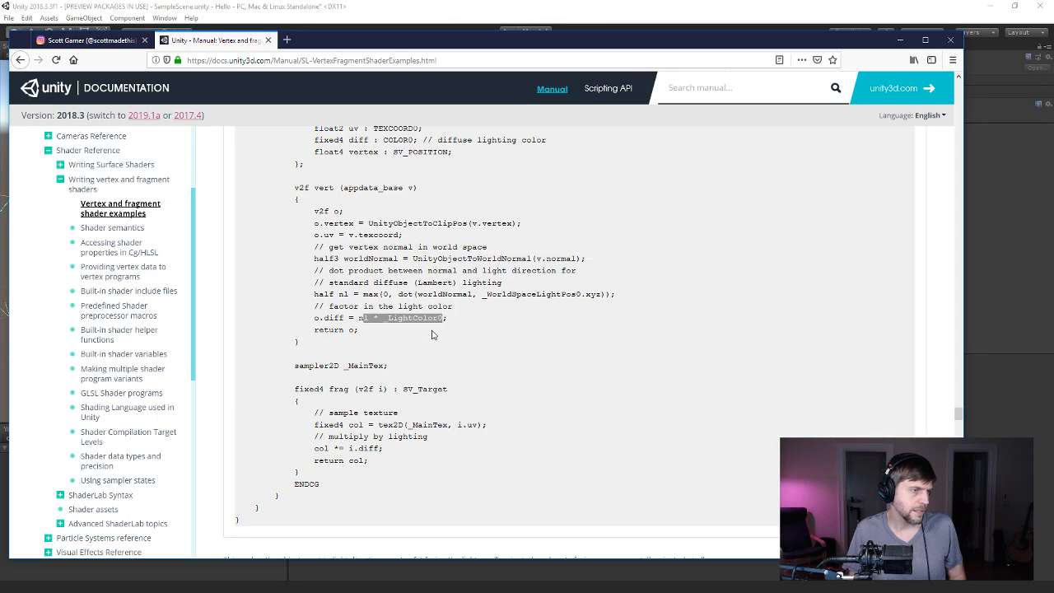
scroll(430, 352, "up", 5)
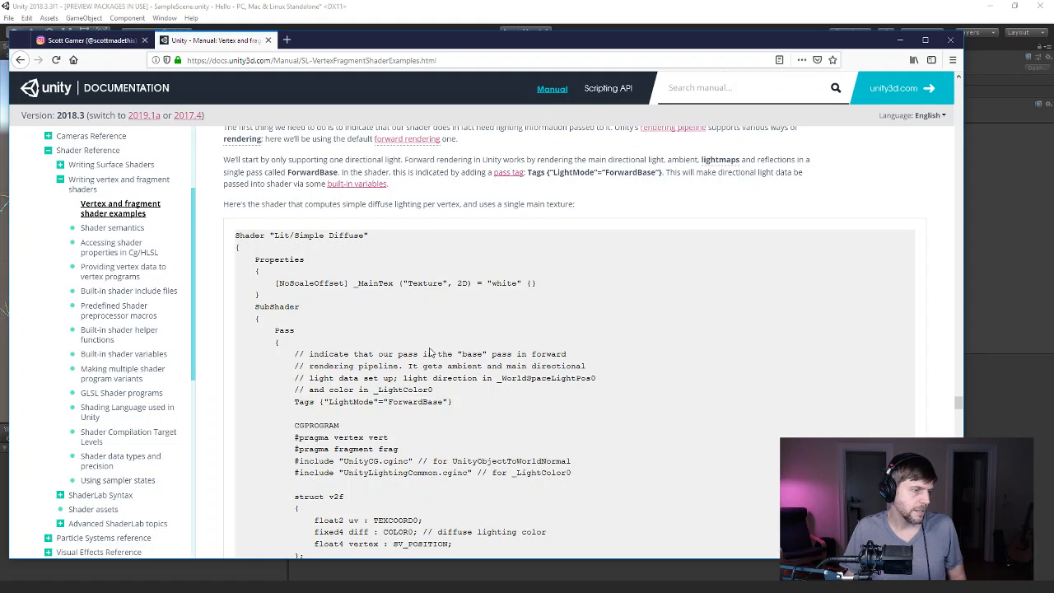
scroll(430, 351, "down", 2)
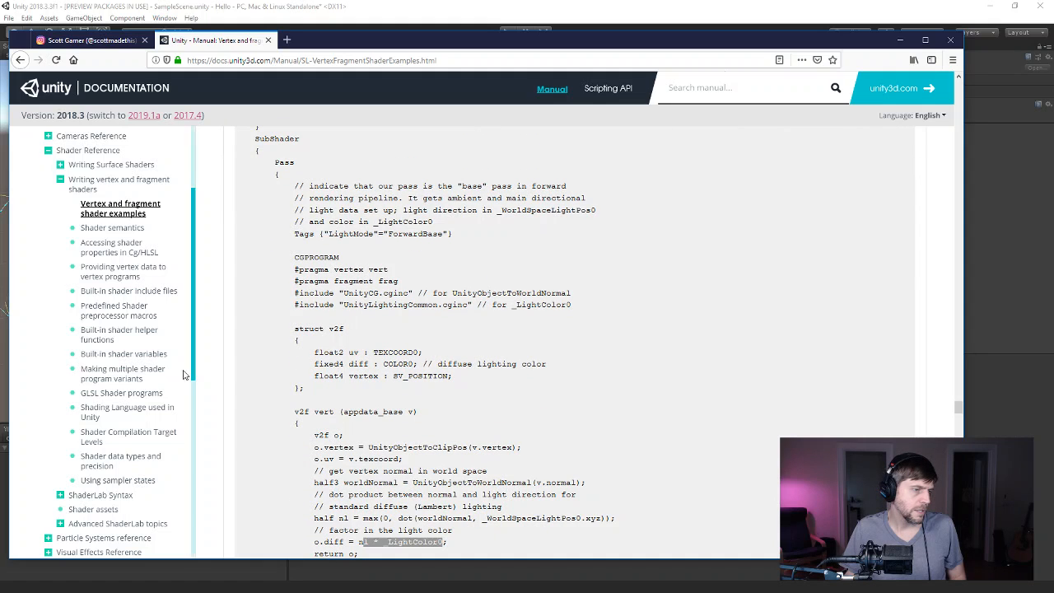
scroll(584, 398, "down", 1)
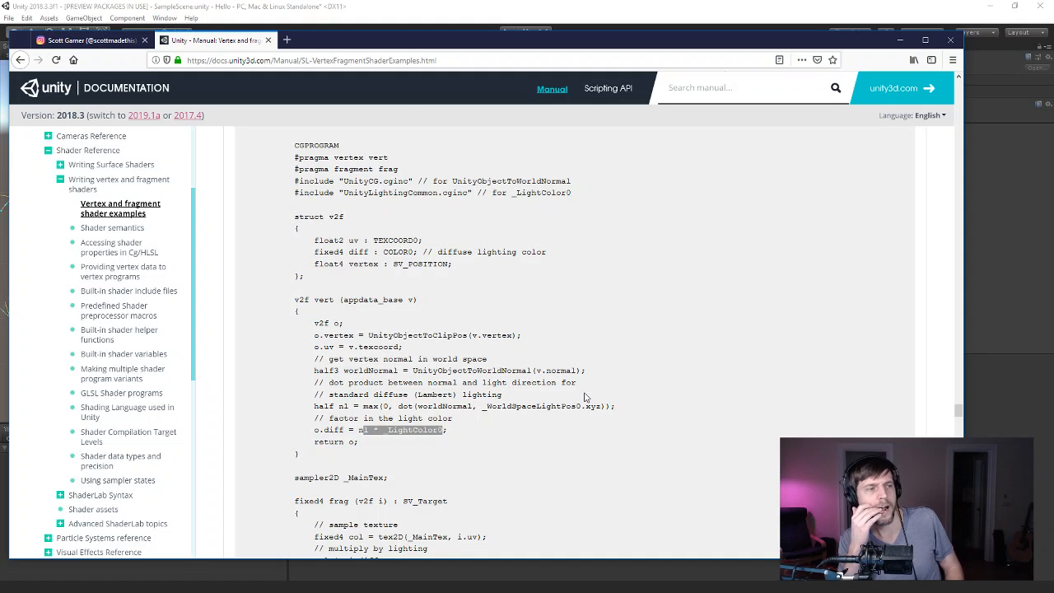
key("alt+Tab")
key("alt+Tab")
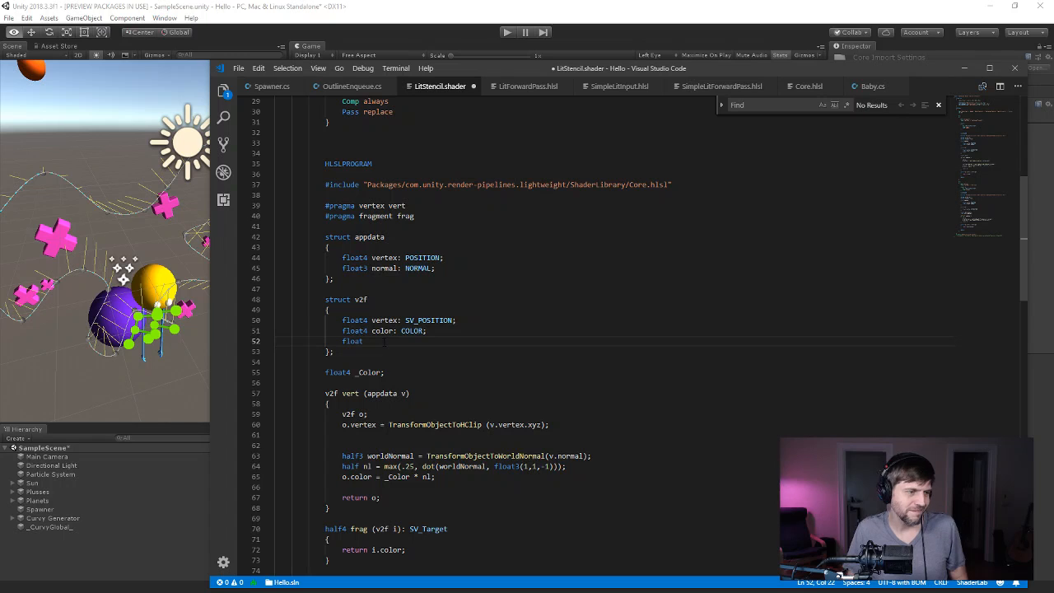
type("4 diffuse")
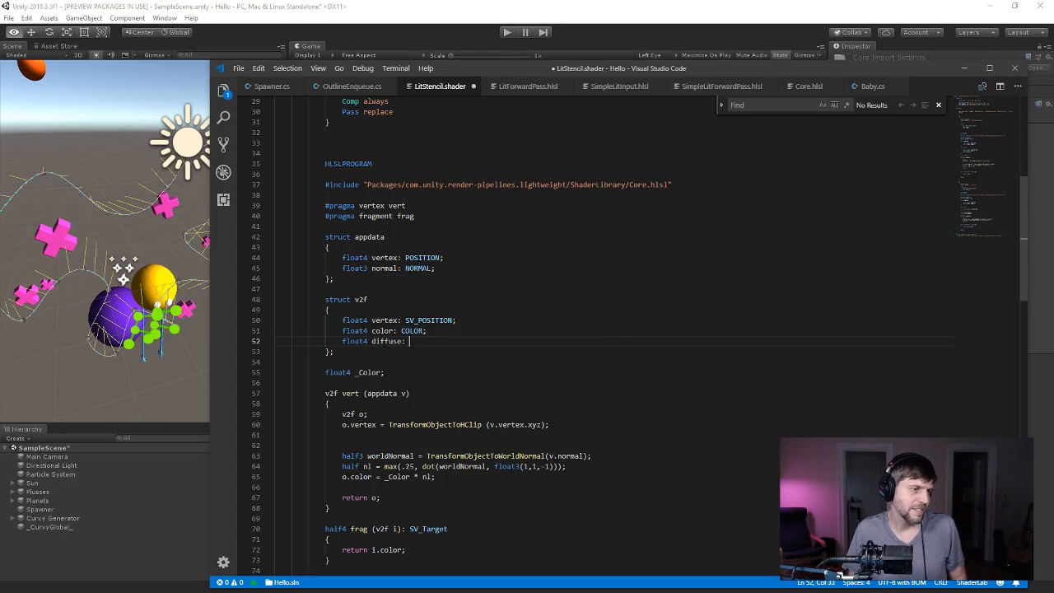
type(": COLOR;")
key("ctrl+s")
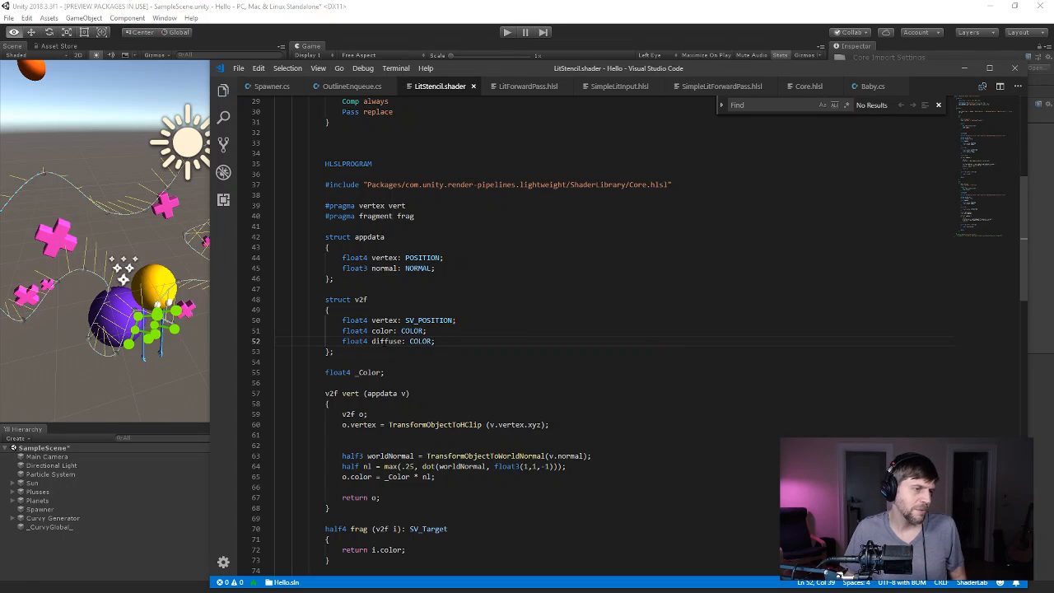
Check Unity's console, set the v2f semantics to COLOR0 for color and COLOR1 for diffuse, save, and recheck in Unity.
key("alt+Tab")
key("alt+Tab")
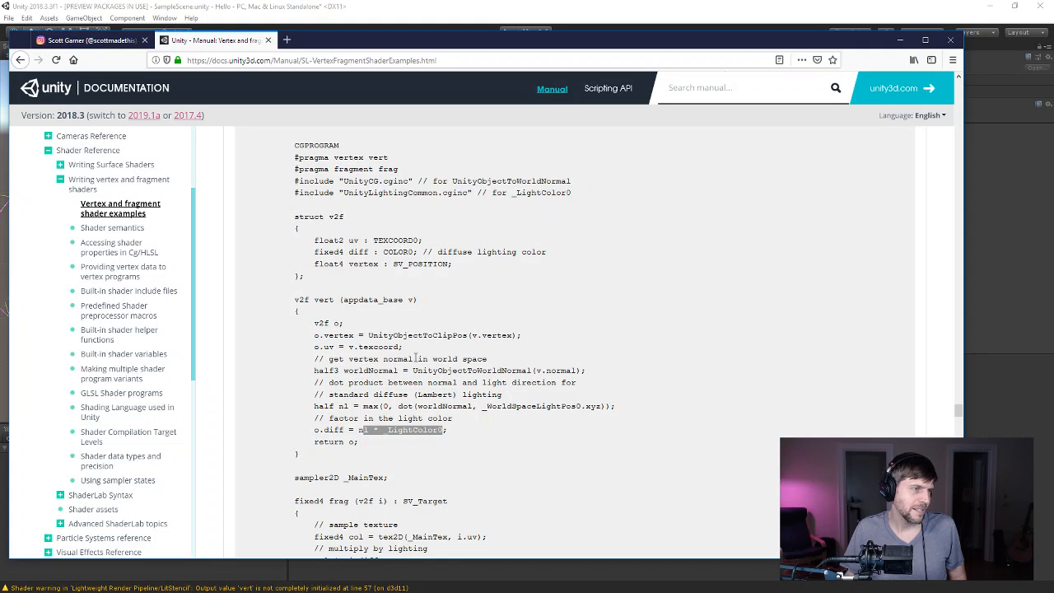
key("alt+Tab")
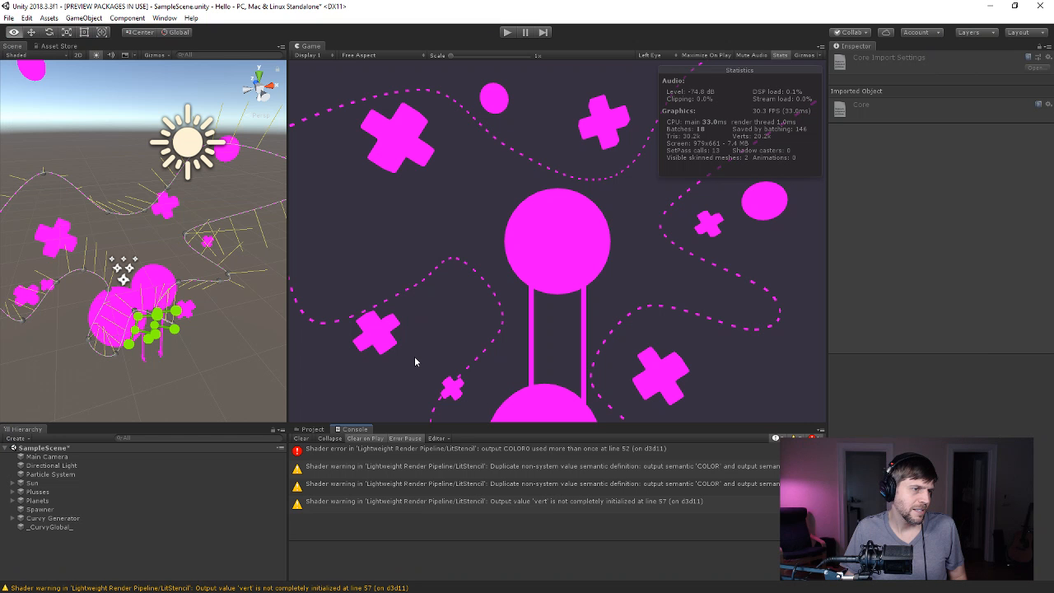
key("alt+Tab")
key("alt+Tab")
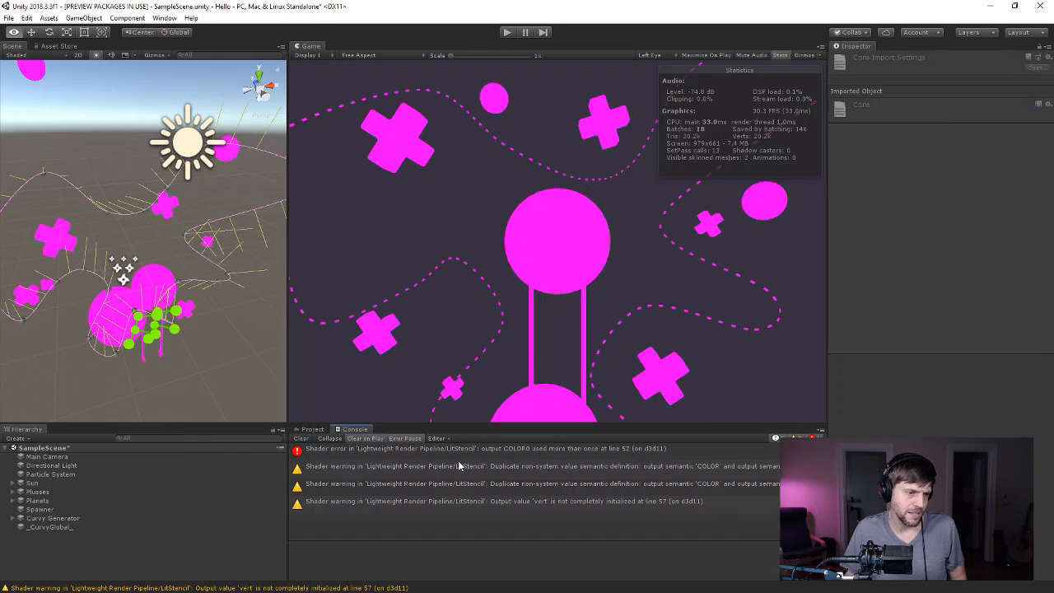
key("alt+Tab")
key("Up")
key("Left")
type("0")
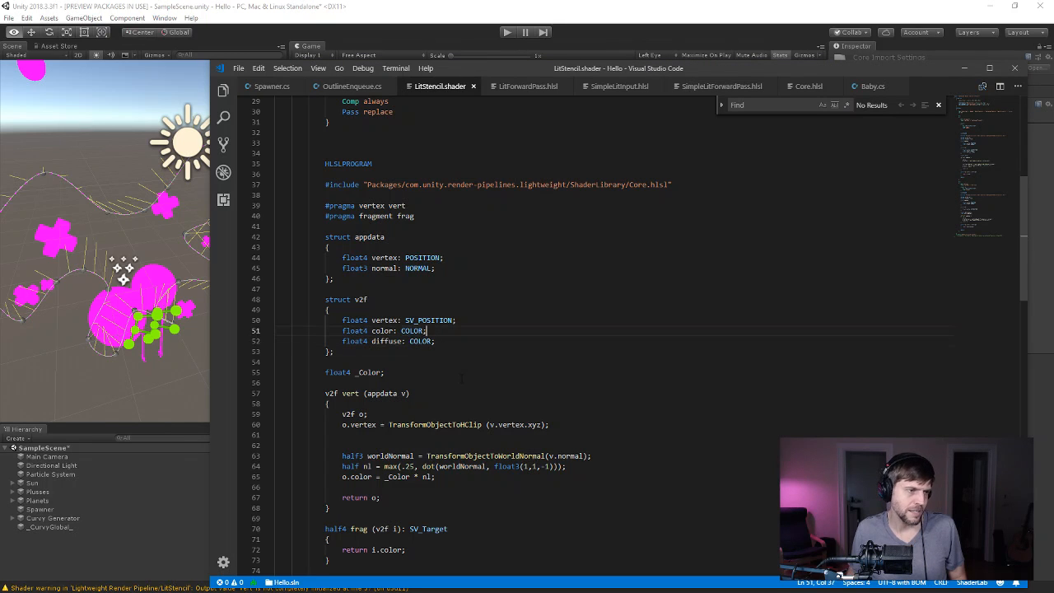
key("ctrl+s")
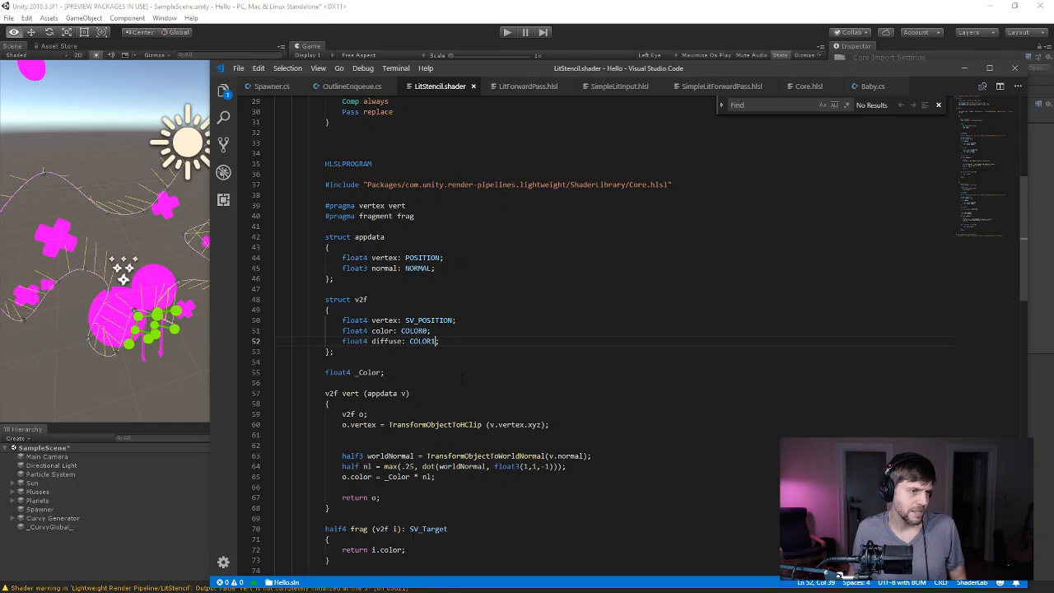
key("alt+Tab")
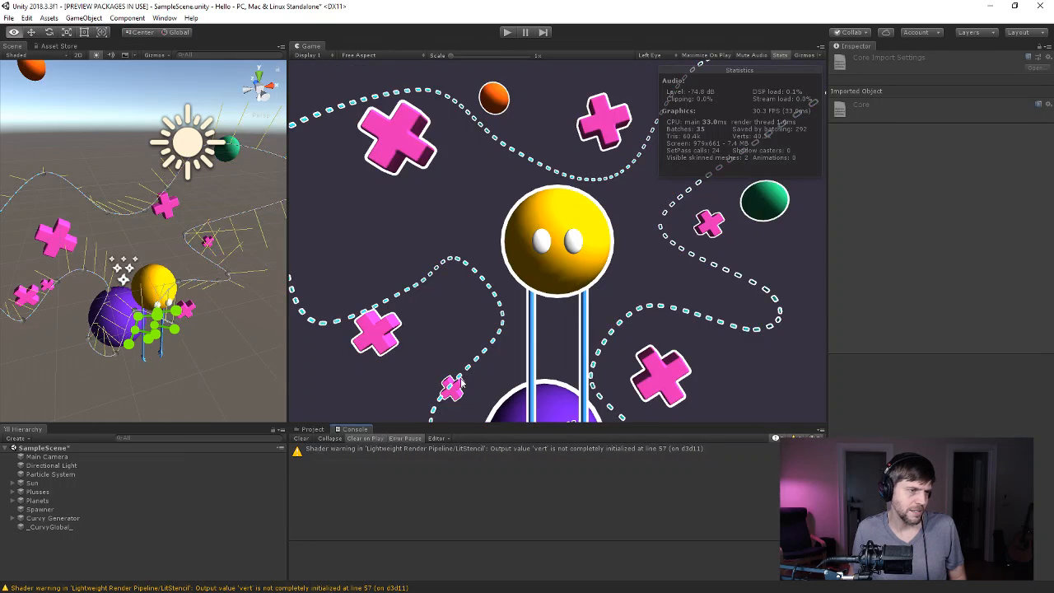
Remove the * nl factor from the o.color line in LitStencil's vert function.
key("alt+Tab")
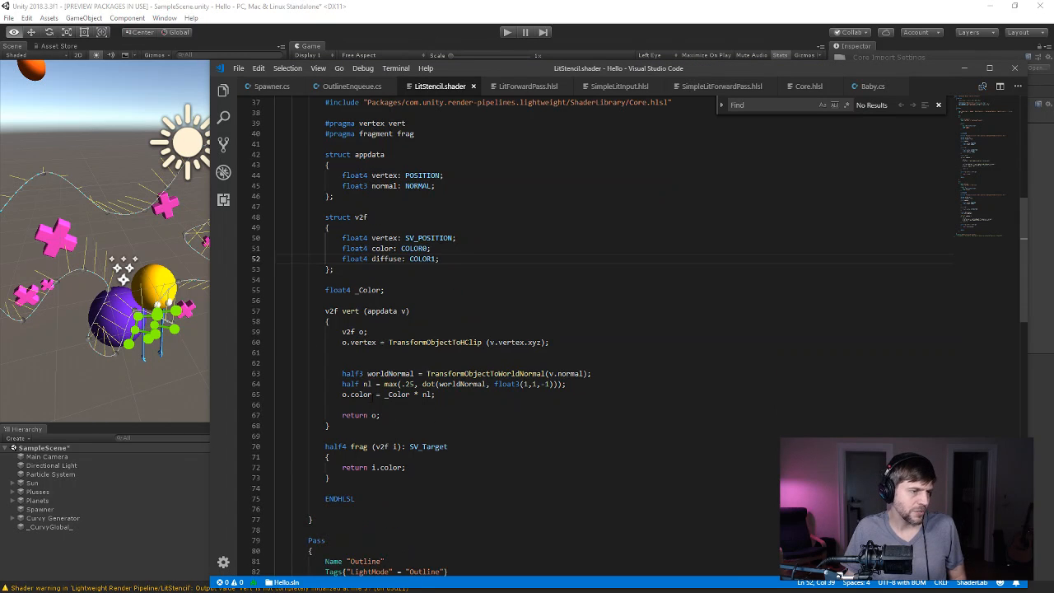
key("Down")
key("Down")
key("Down")
key("Down")
key("Down")
key("Down")
key("Down")
key("Down")
key("Down")
key("Down")
key("Down")
key("Down")
key("Down")
key("Left")
key("ctrl+shift+Left")
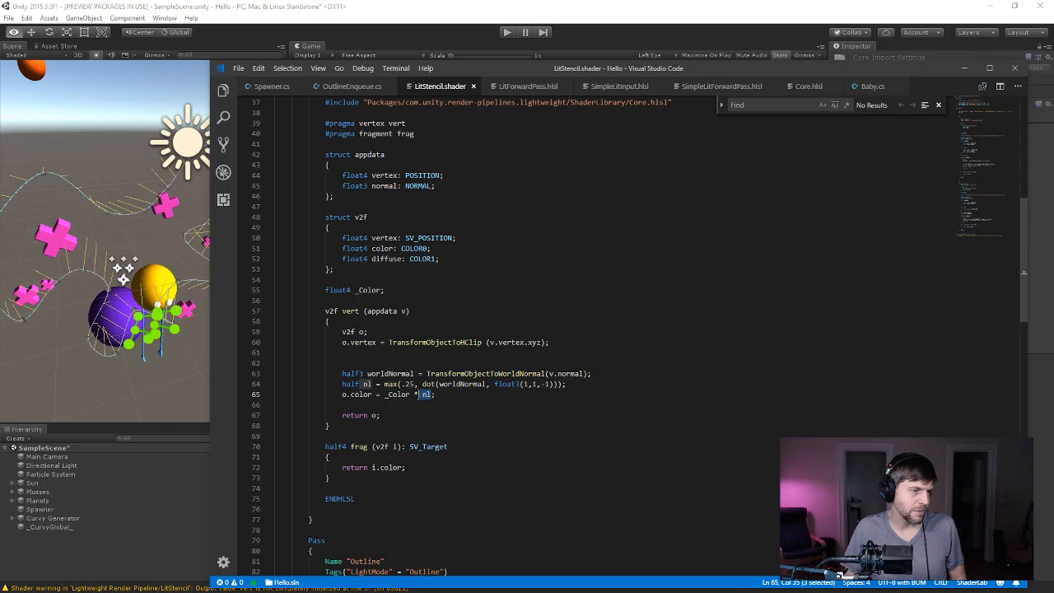
key("ctrl+shift+Left")
key("shift+Left")
key("BackSpace")
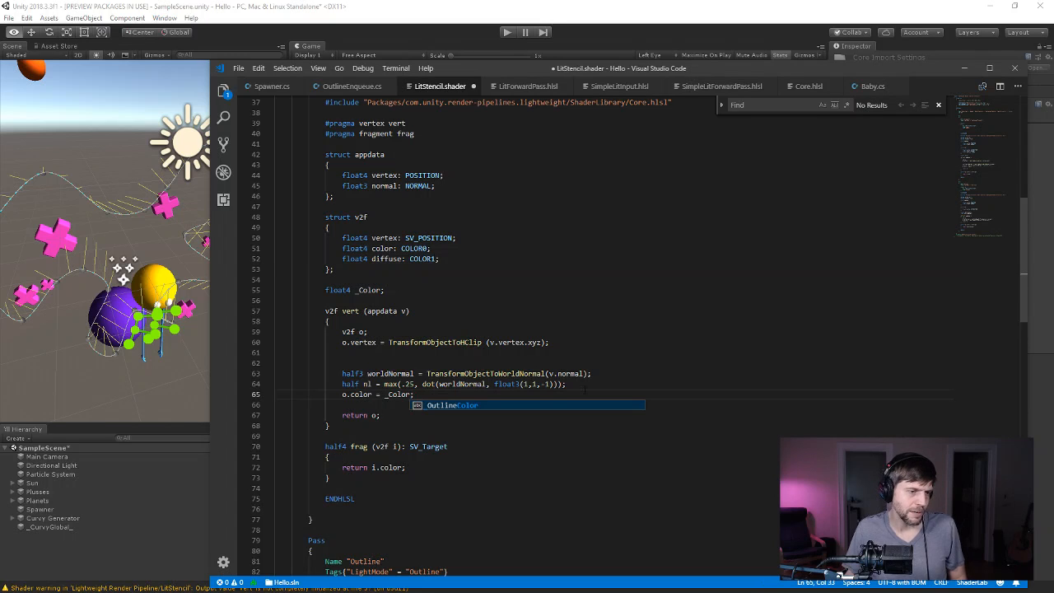
Add o.diffuse = float4(1,1,1,1) * nl; below the nl line, save, and check the result in Unity.
left_click(583, 384)
key("Return")
type("o.diffuse = ")
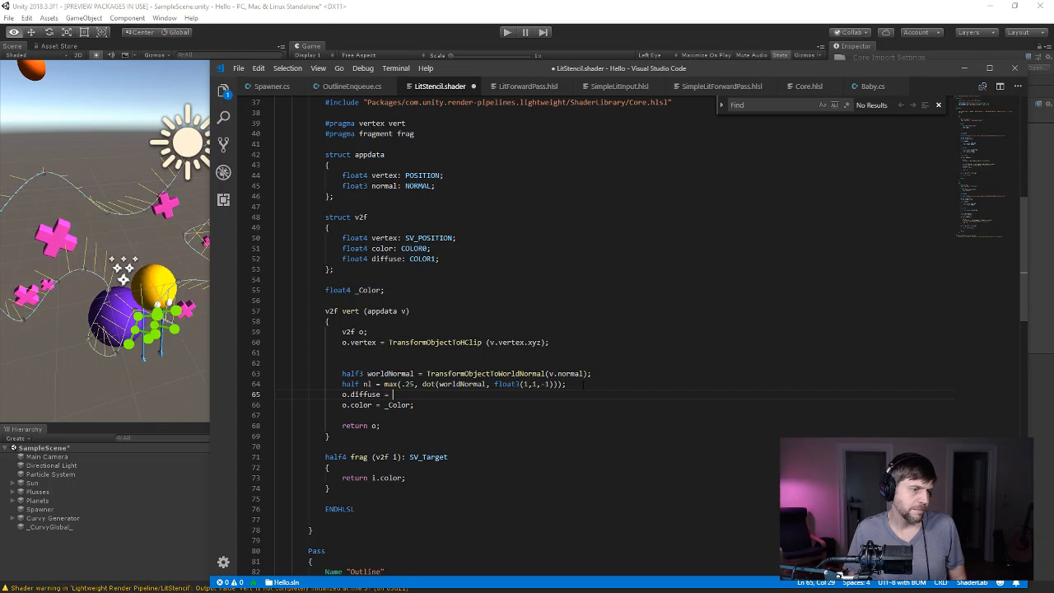
type("float4(1,1,1,1")
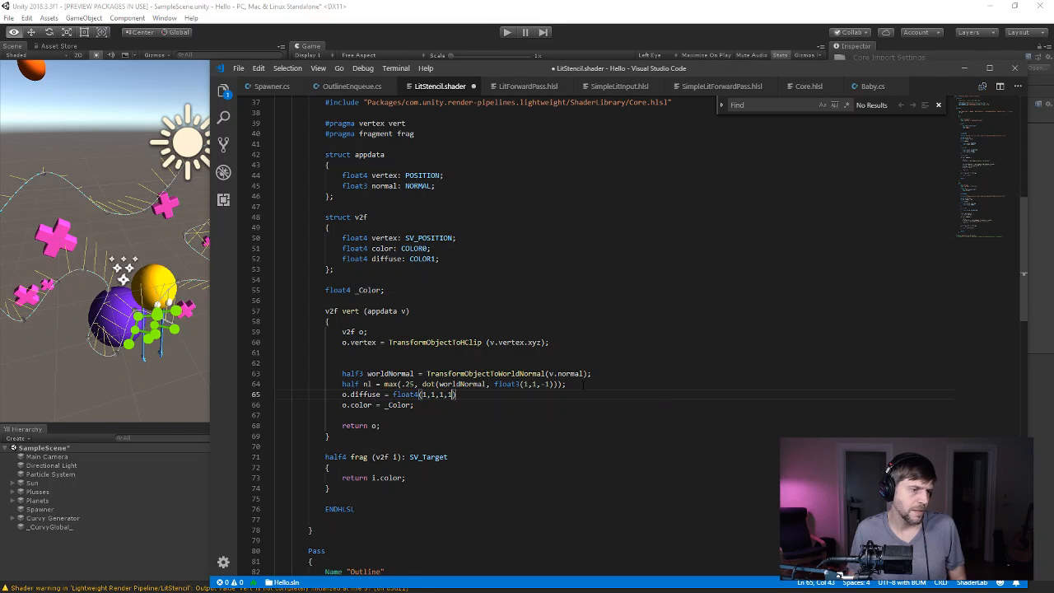
type(") *(")
key("BackSpace")
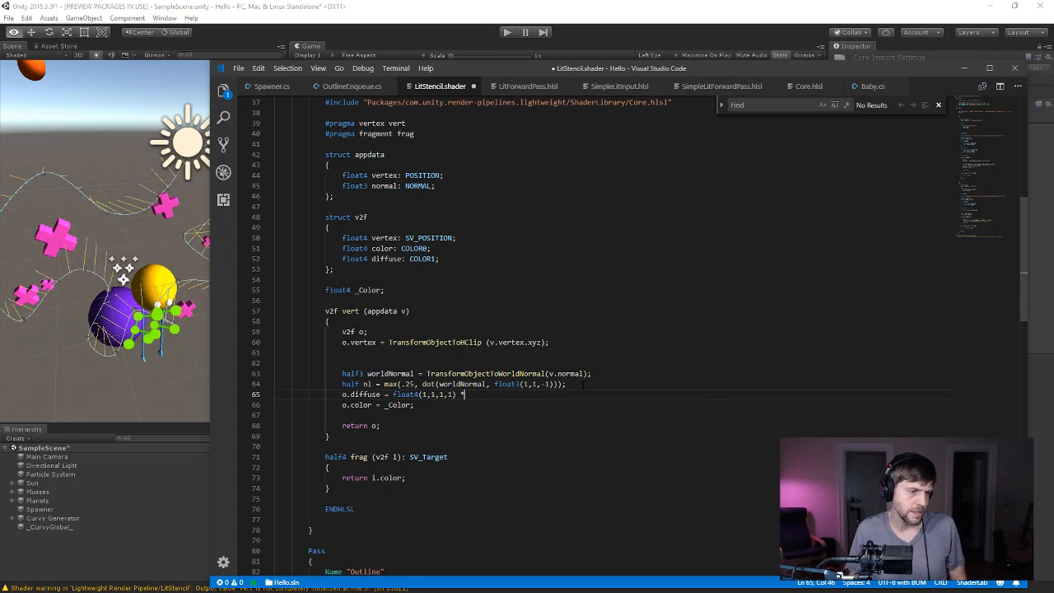
type("nl;")
key("ctrl+s")
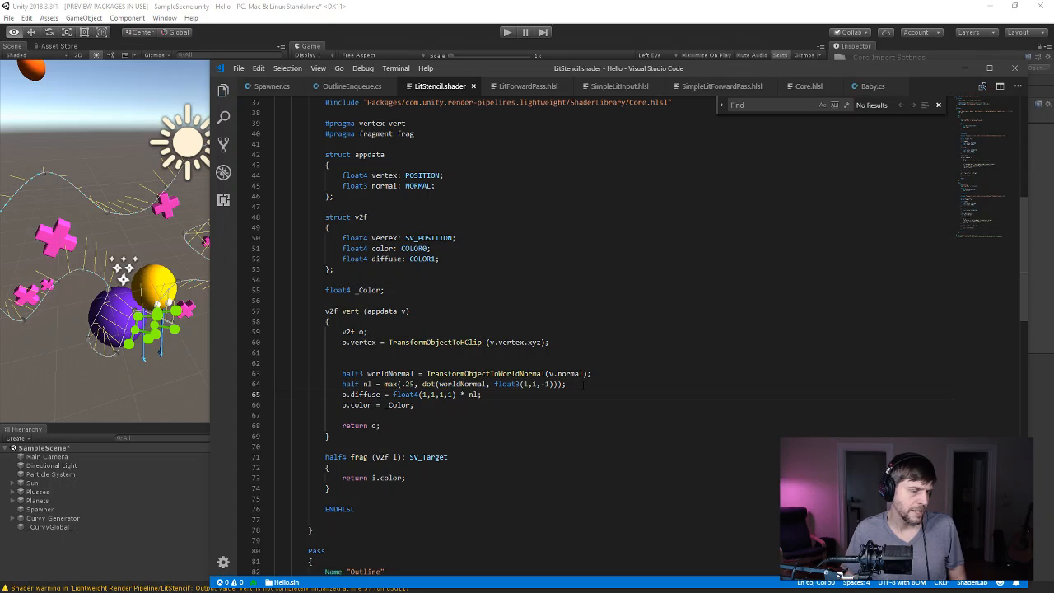
key("alt+Tab")
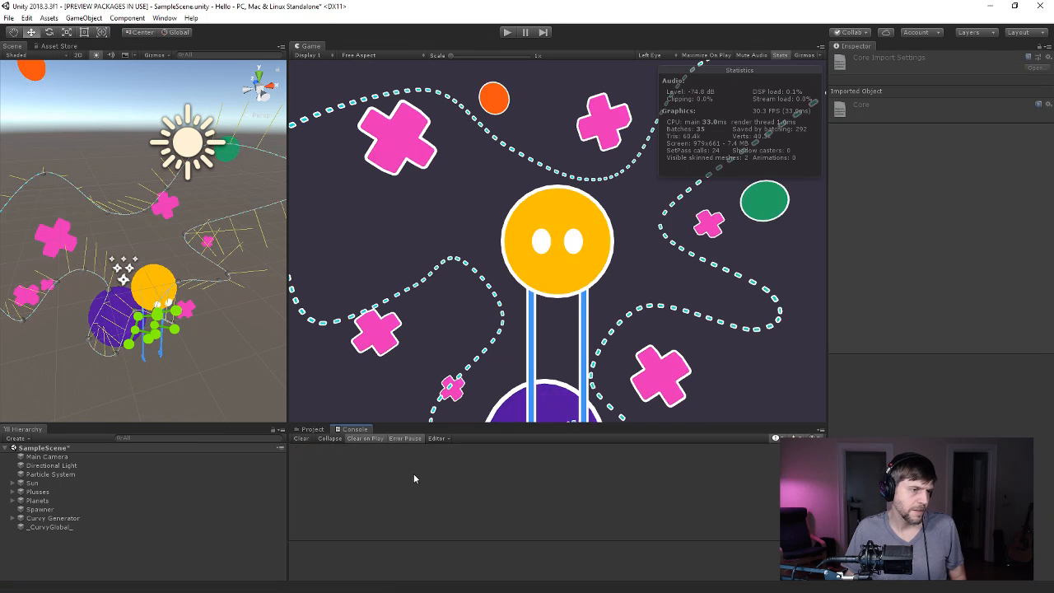
Multiply the i.color returned by LitStencil's frag function by o.diffuse and save.
key("alt+Tab")
left_click(397, 478)
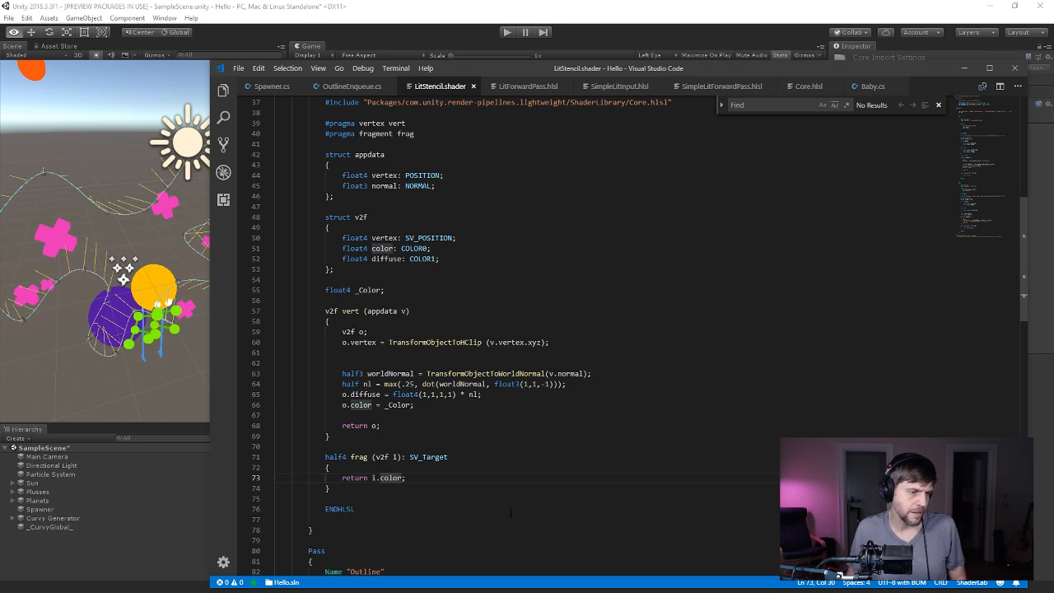
type("* o.diff")
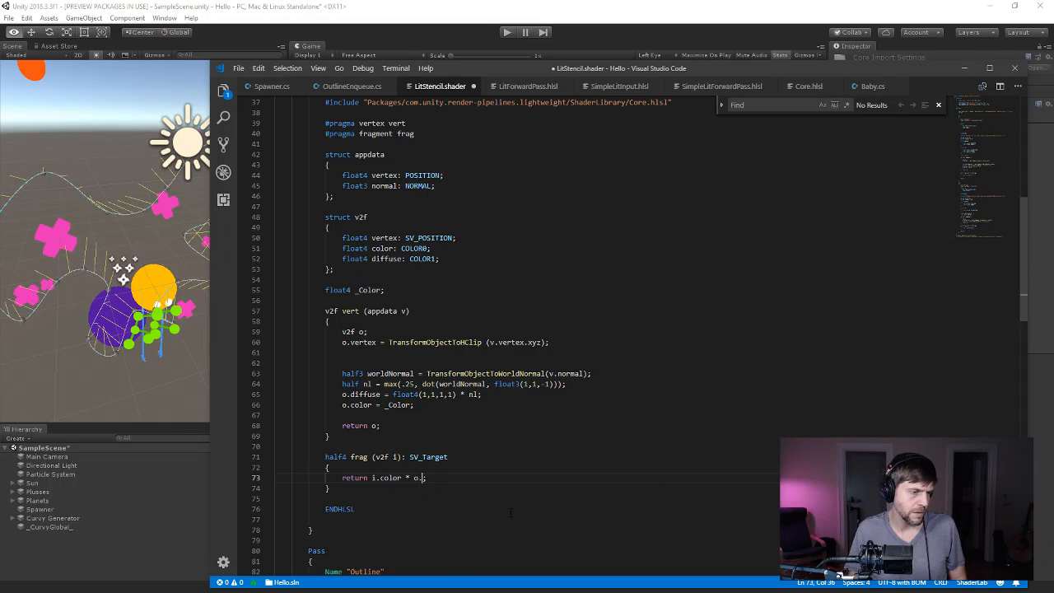
type("use")
key("ctrl+s")
key("alt")
key("Left")
key("Left")
key("Left")
key("Left")
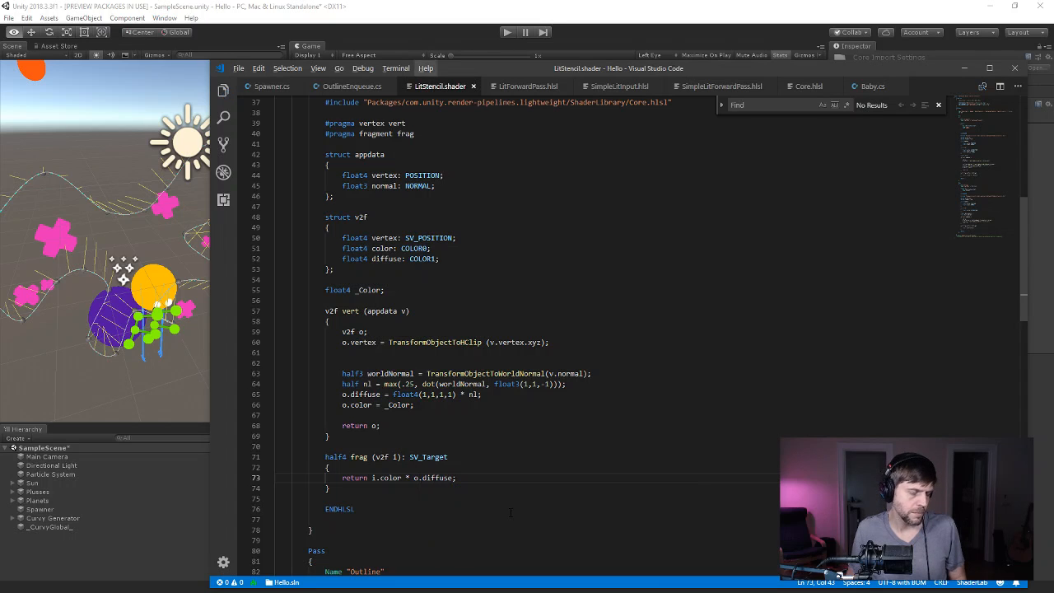
Correct o.diffuse to i.diffuse in frag's return line, save, and check the shading in Unity.
left_click(419, 479)
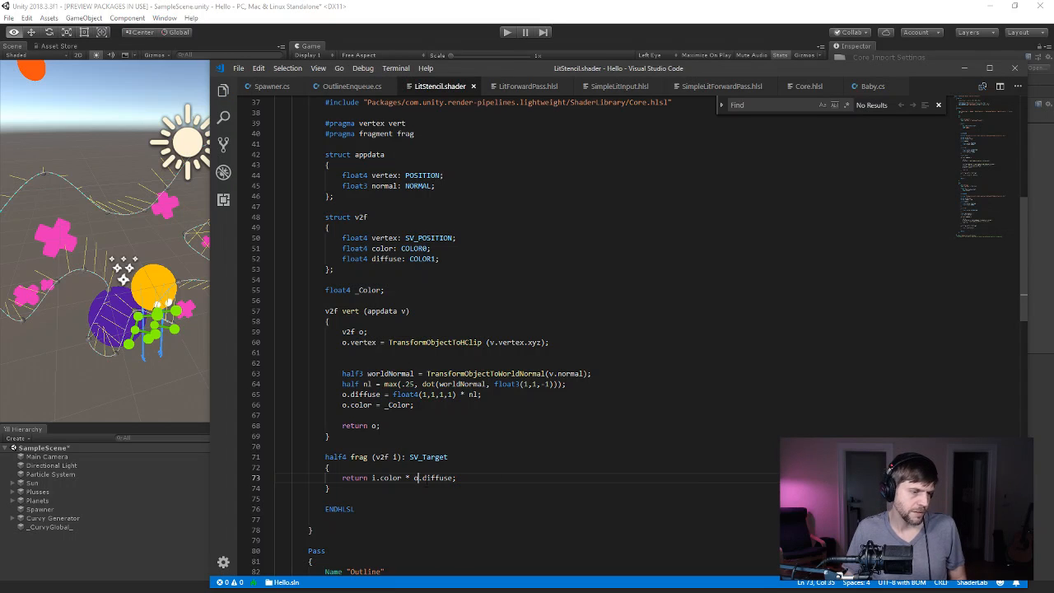
key("BackSpace")
type("i")
key("Escape")
key("alt+Tab")
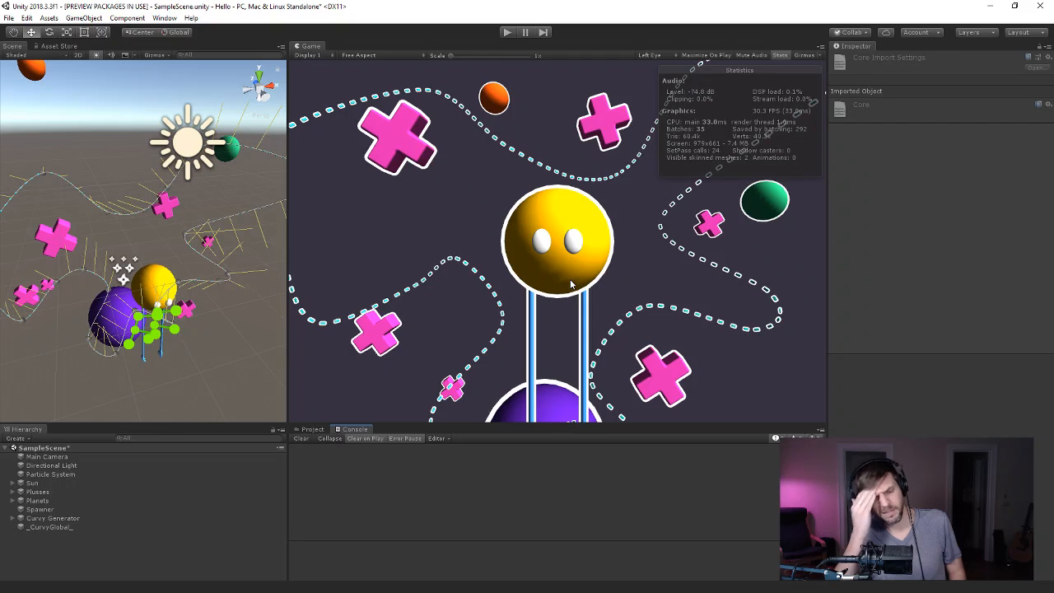
Delete the .25 argument and its comma from max() in the nl line, save, and check in Unity.
key("alt+Tab")
left_click(416, 383)
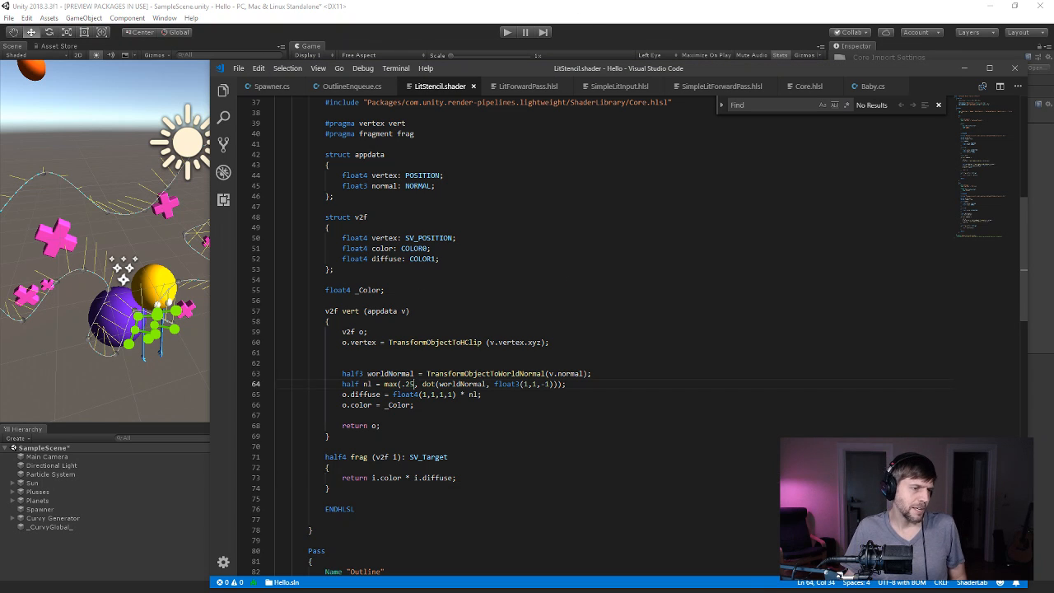
left_click_drag(415, 384, 402, 384)
key("BackSpace")
key("Right")
key("BackSpace")
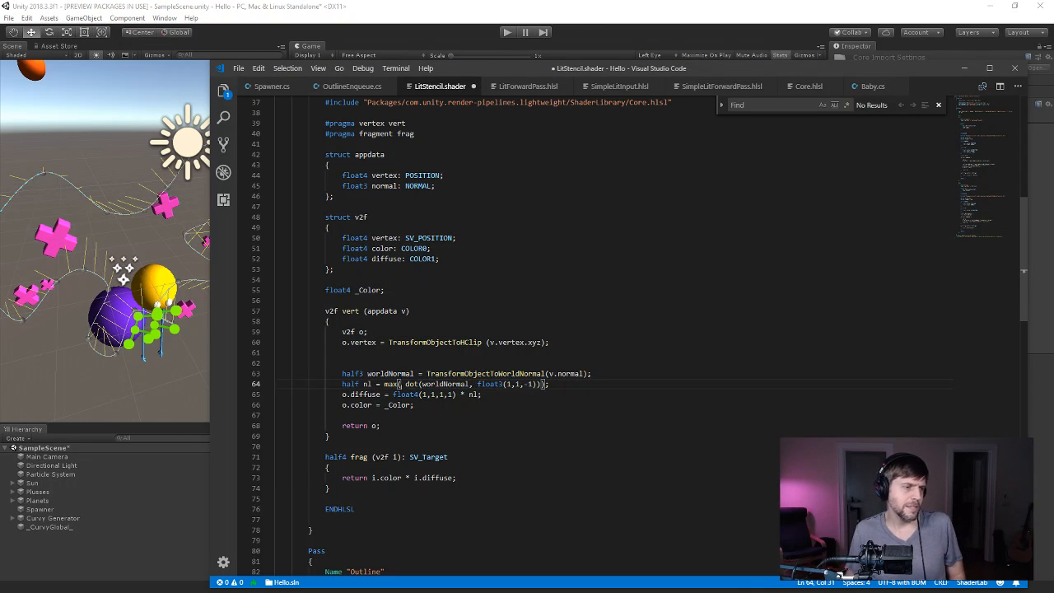
key("ctrl+s")
key("alt+Tab")
key("alt+Tab")
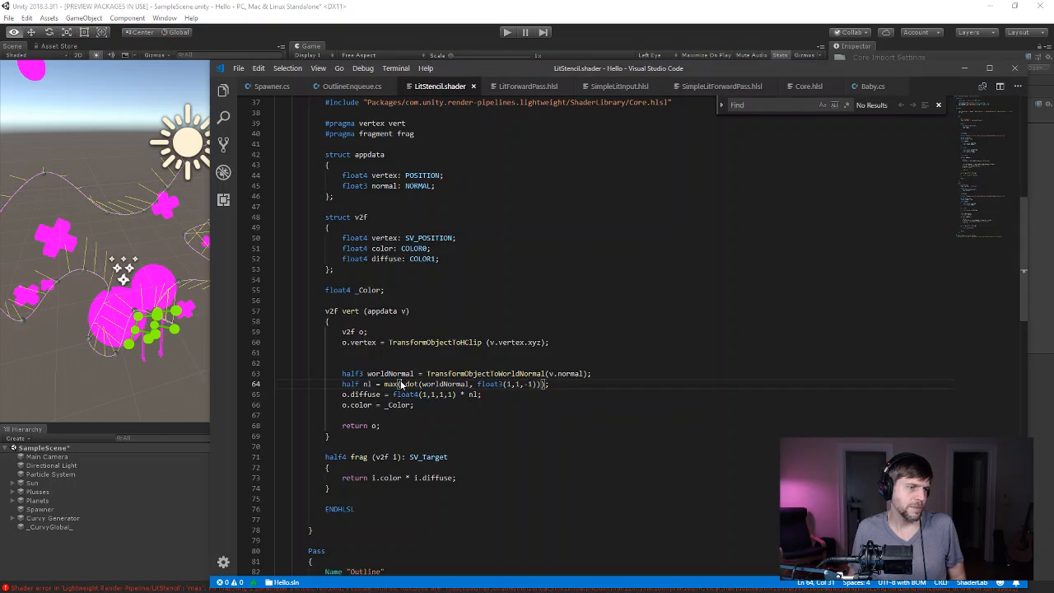
Insert 0, as the first argument of max() in the nl line, save, and check in Unity.
key("ctrl+z")
key("ctrl+z")
key("ctrl+z")
key("ctrl+z")
key("ctrl+y")
key("ctrl+y")
key("ctrl+y")
key("ctrl+y")
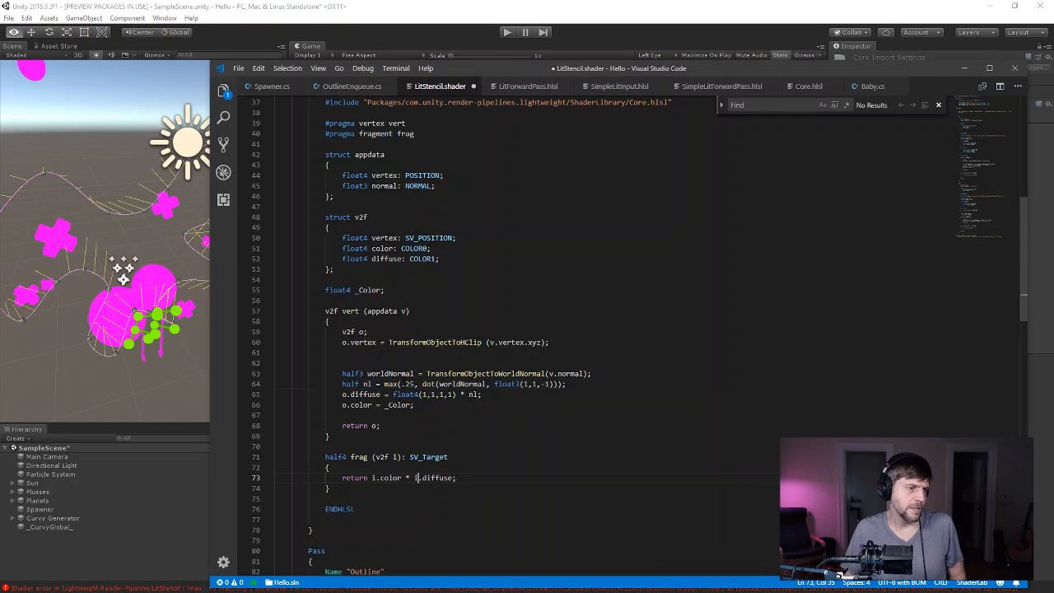
type("0,")
key("ctrl+s")
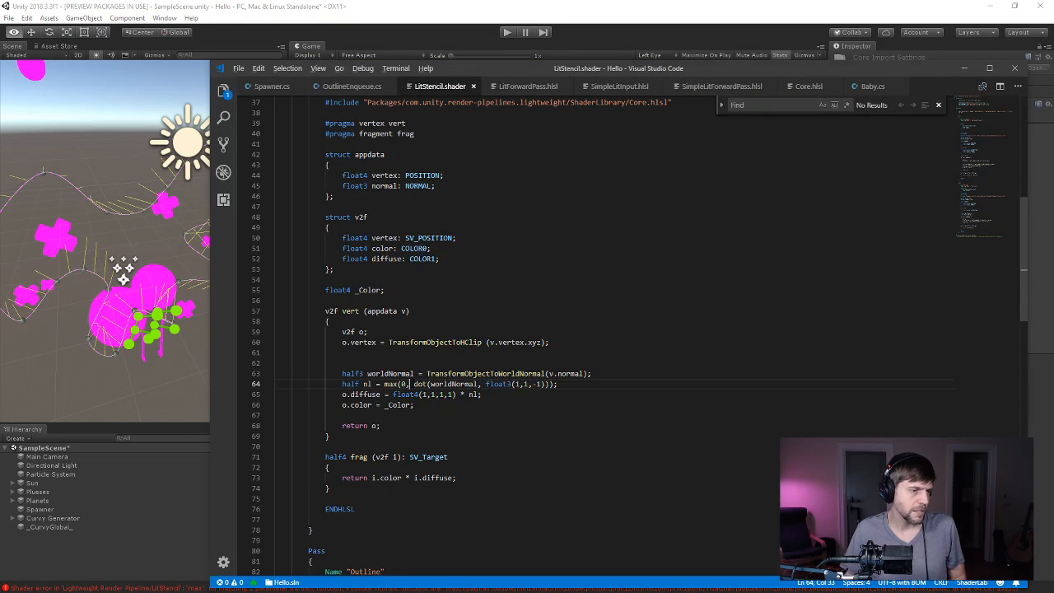
key("alt+Tab")
key("alt+Tab")
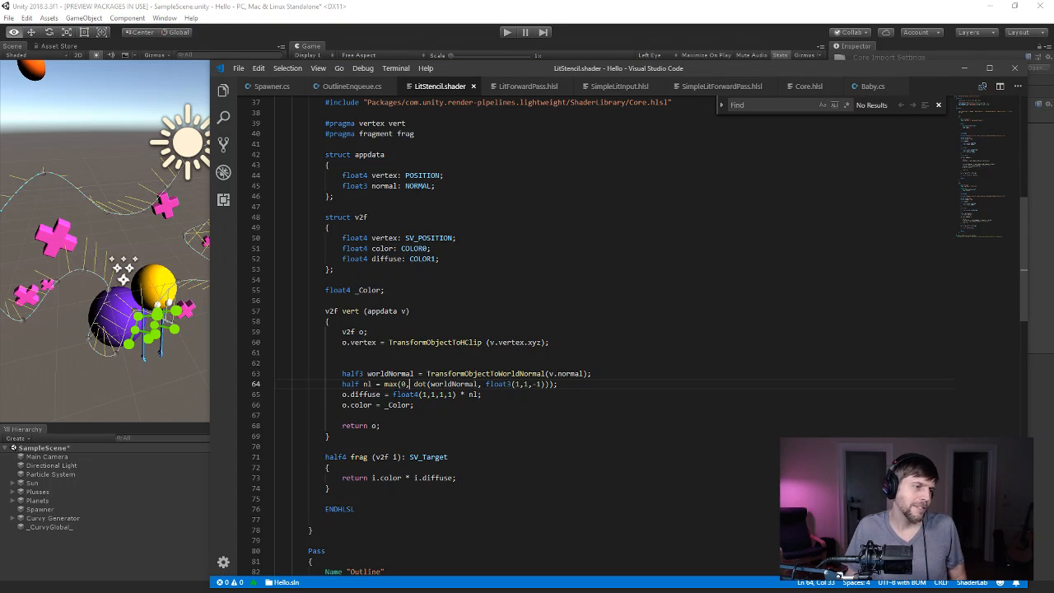
Parenthesize float4(1,1,1,1) * nl in the o.diffuse line, add + 1 after it, save, and check the shading in Unity.
left_click(393, 395)
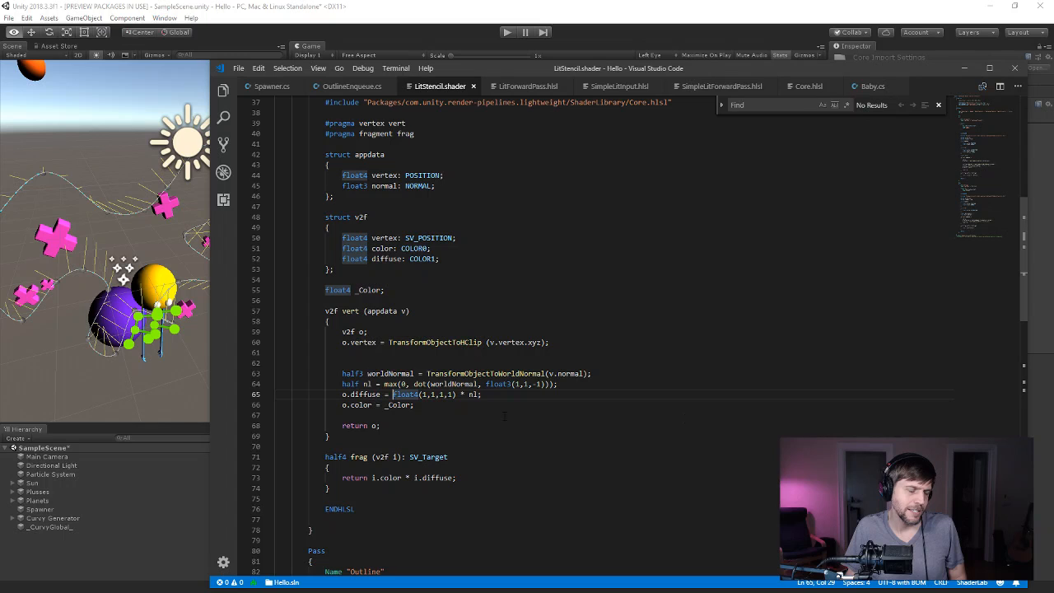
type("(")
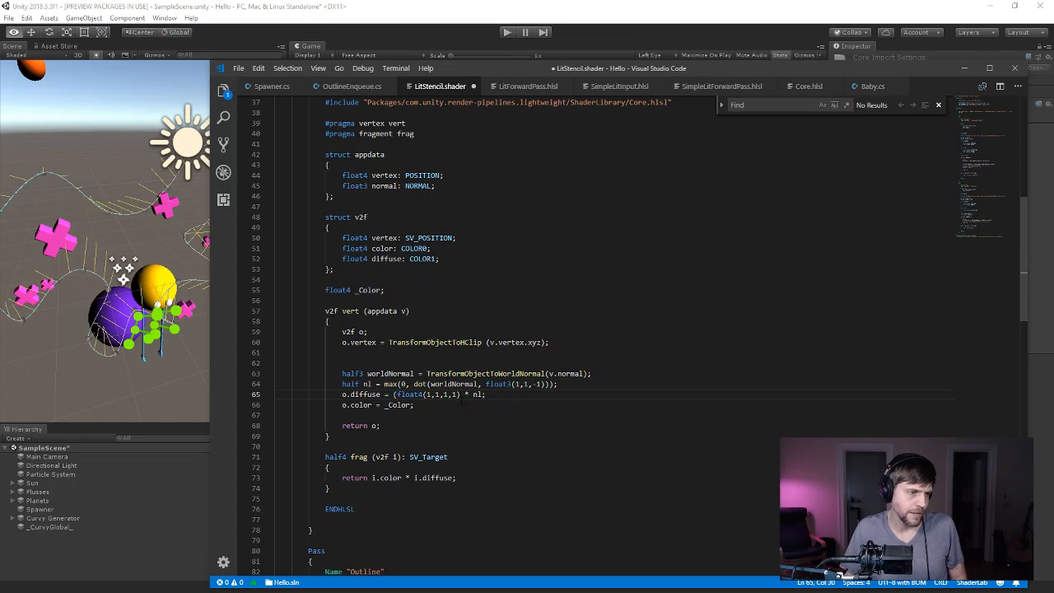
key("End")
key("Left")
type(")")
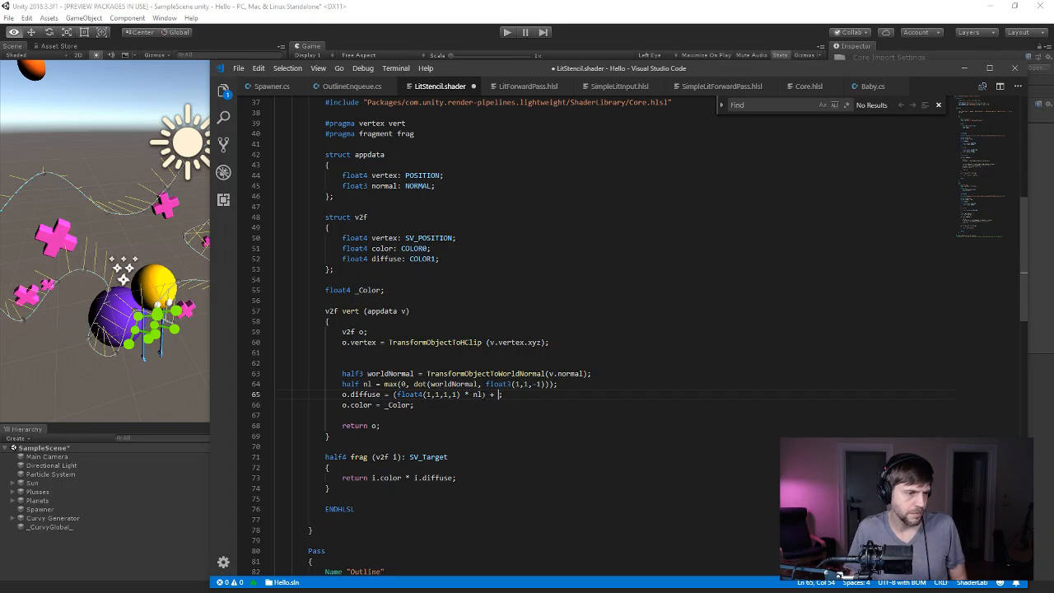
key("ctrl+s")
key("alt+Tab")
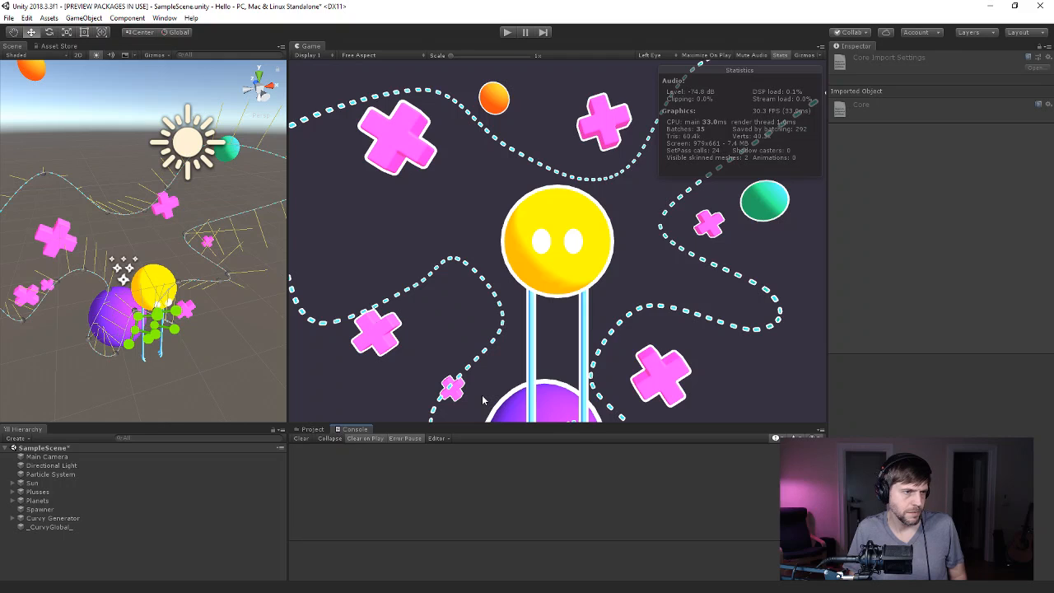
Set the constant added in the o.diffuse line to .25, save, and check the shading in Unity.
key("alt+Tab")
type("+ 1")
key("BackSpace")
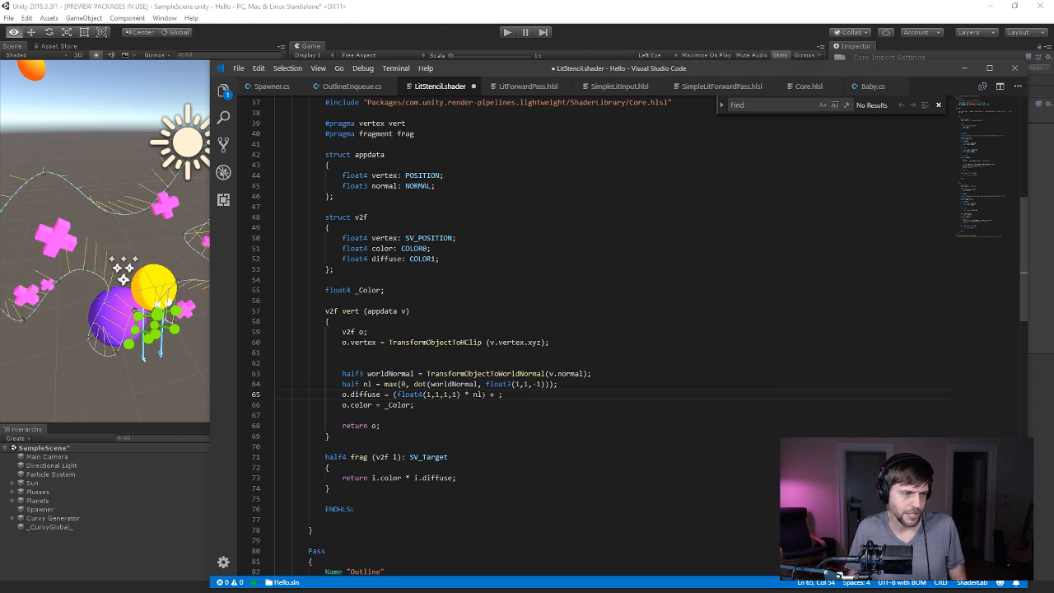
type(".25")
key("ctrl+s")
key("alt+Tab")
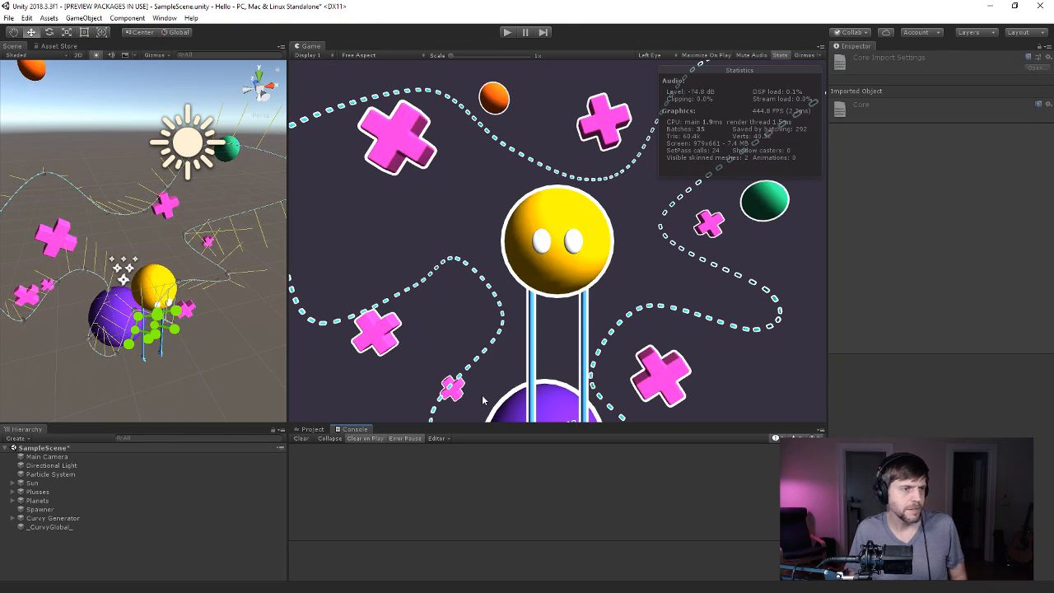
Change the constant added in the o.diffuse line to .5, save, and check the shading in Unity.
key("alt+Tab")
key("BackSpace")
key("BackSpace")
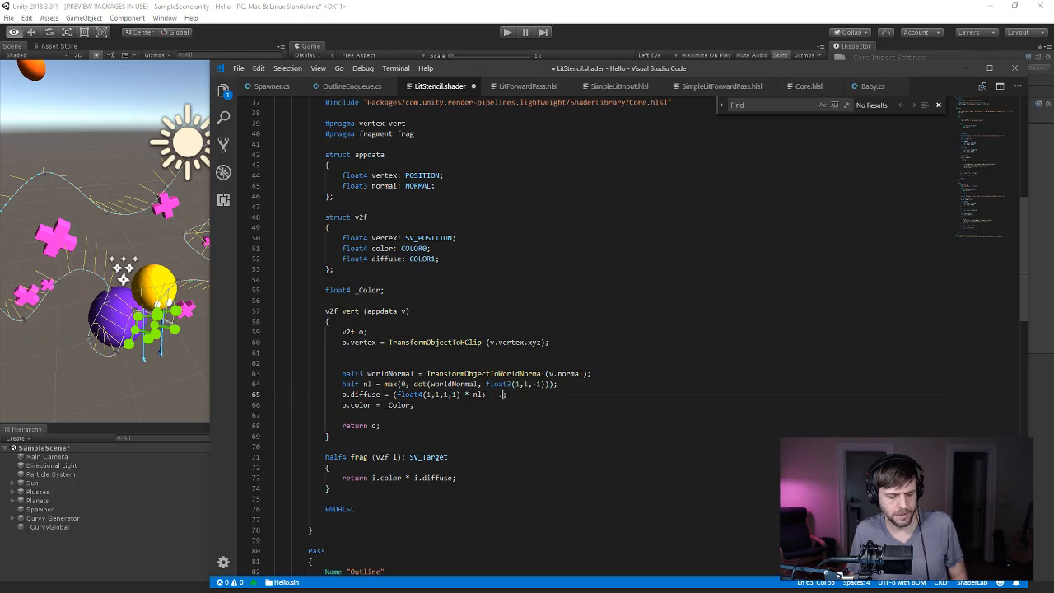
type("5")
key("ctrl+s")
key("alt+Tab")
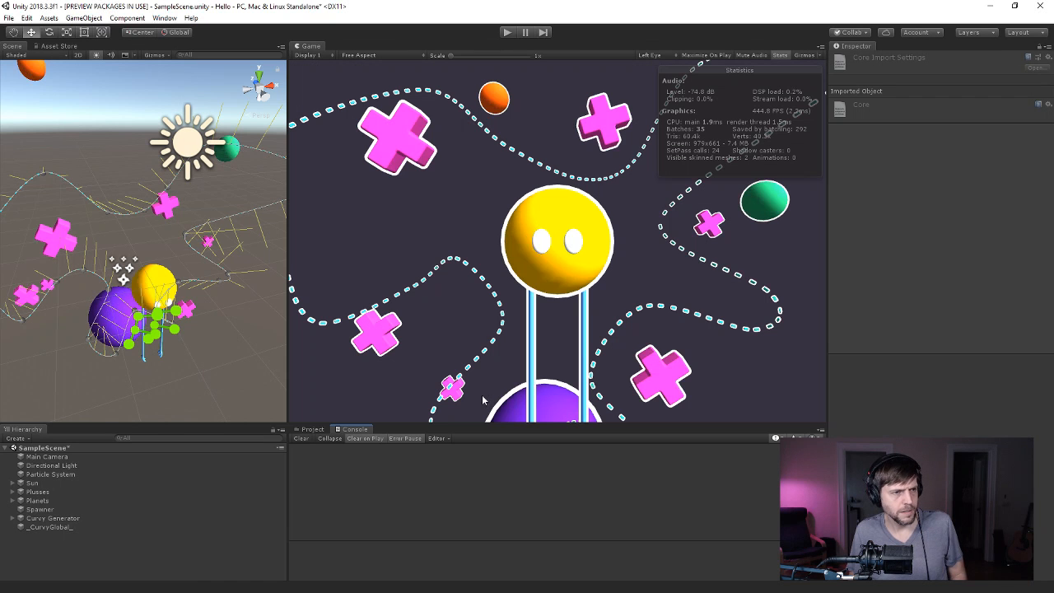
key("alt+Tab")
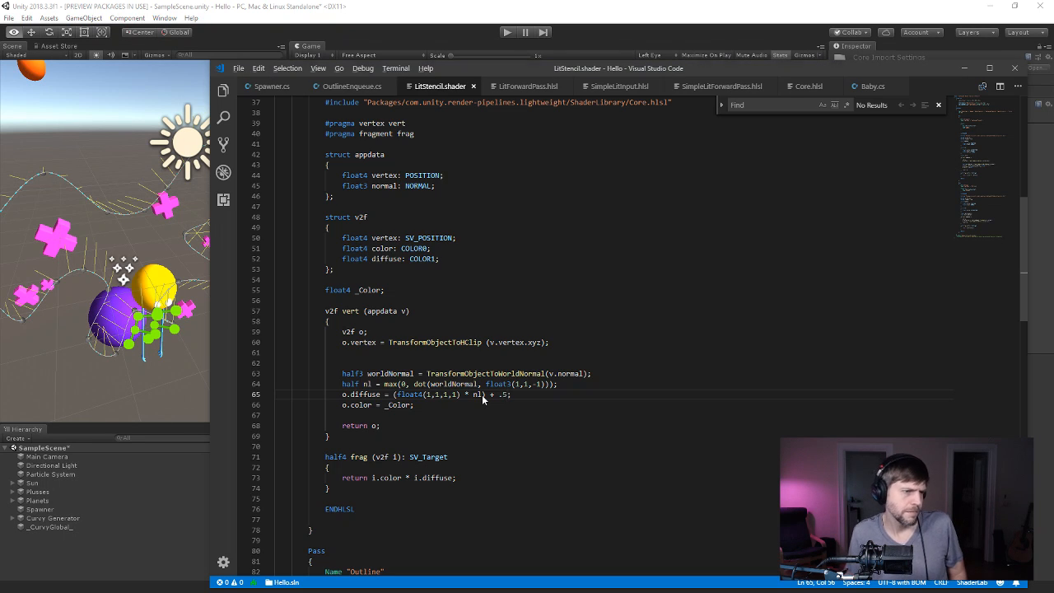
key("alt+Tab")
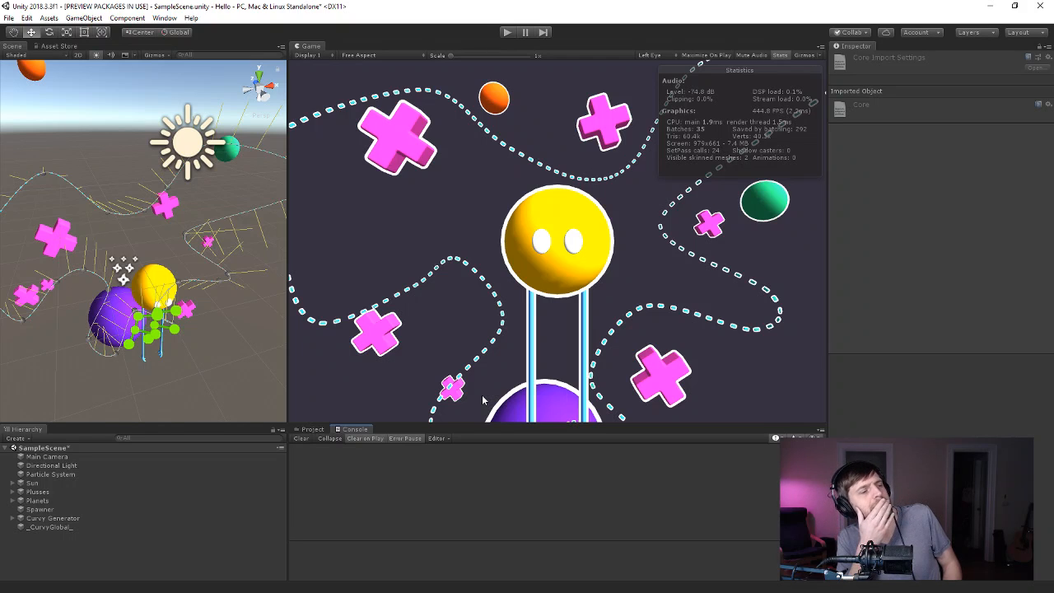
Remove the plus sign and added constant from the o.diffuse line, save, and check the unbrightened shading in Unity.
key("alt+Tab")
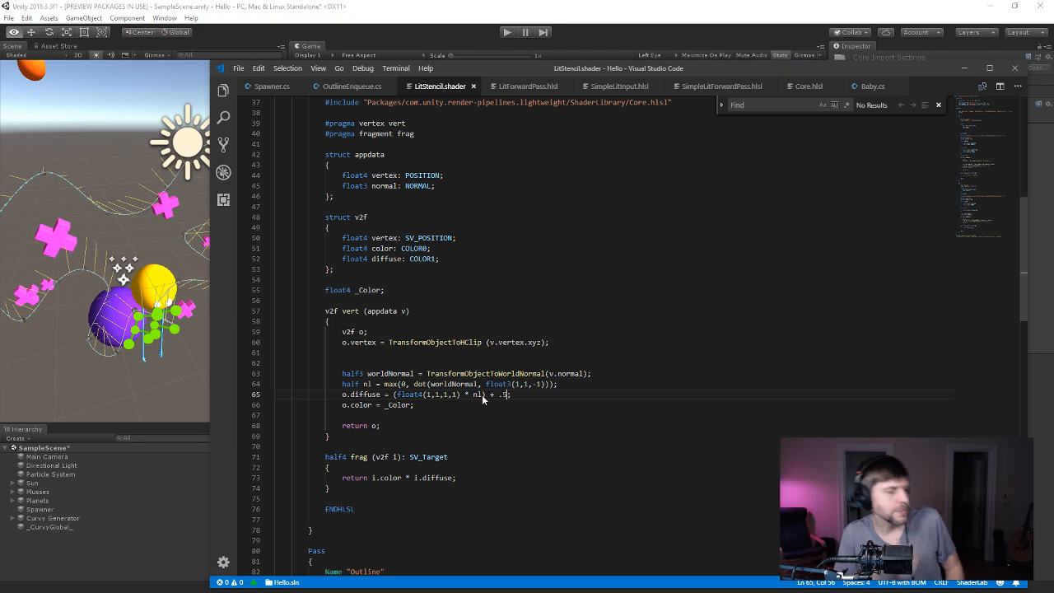
key("BackSpace")
key("BackSpace")
key("BackSpace")
key("BackSpace")
key("BackSpace")
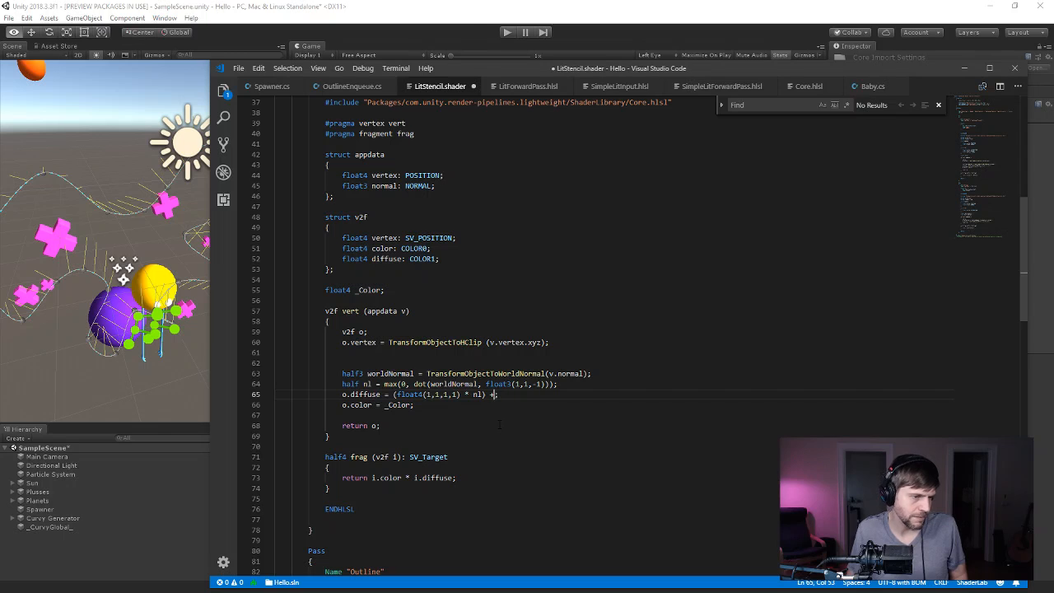
key("ctrl+s")
key("alt+Tab")
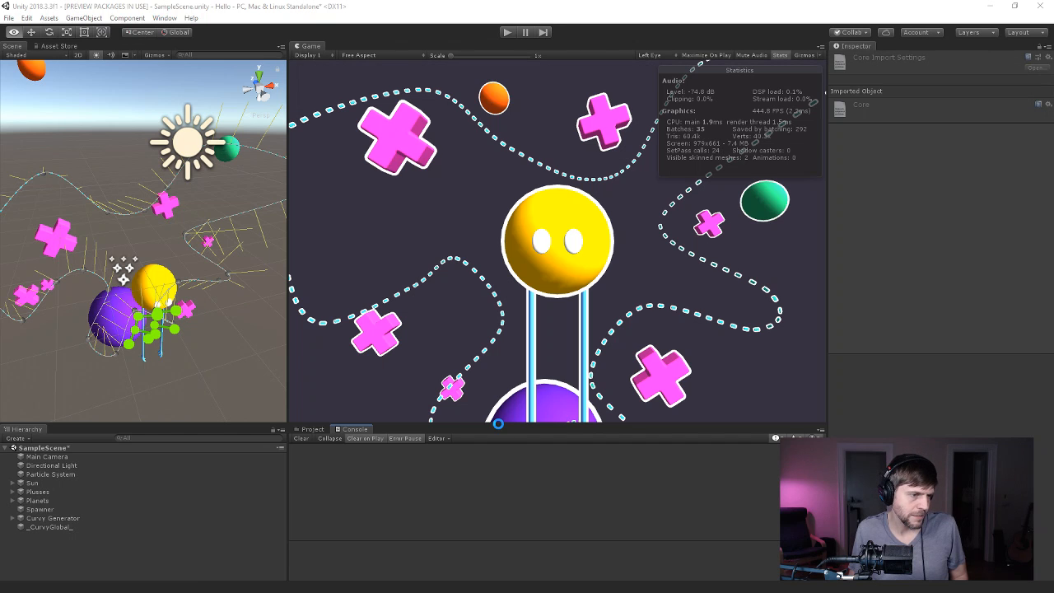
key("alt+Tab")
key("alt+Tab")
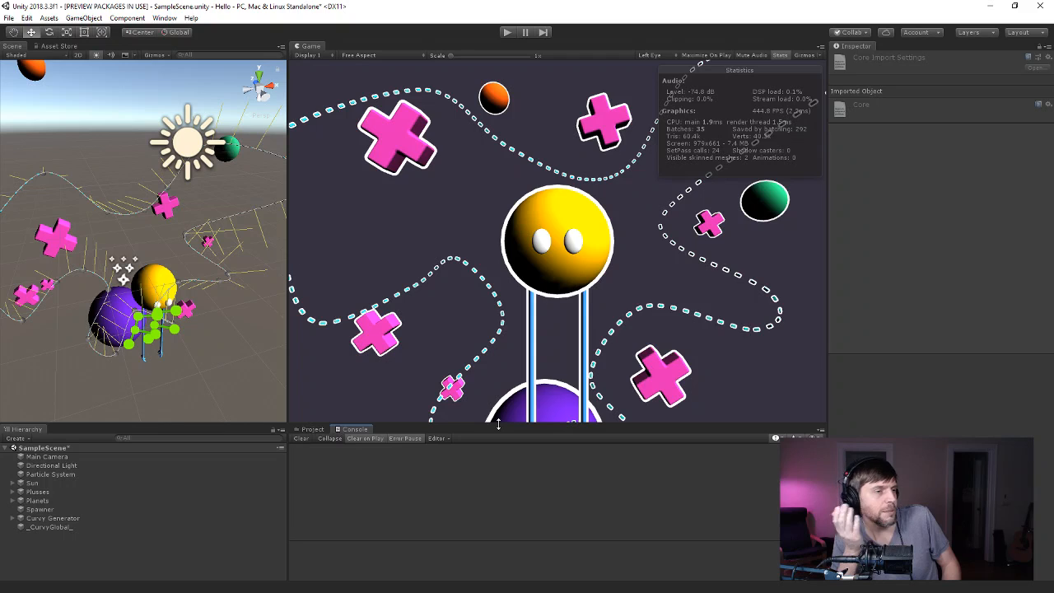
Multiply the parenthesized o.diffuse expression by .5 and enclose the whole product in an outer pair of parentheses.
key("alt+Tab")
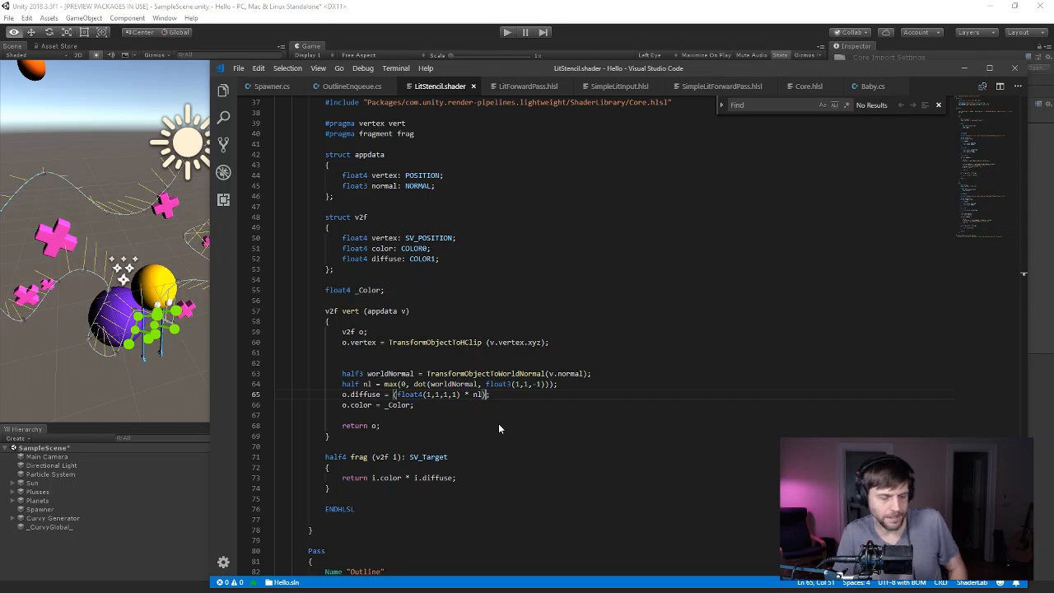
type("* .25")
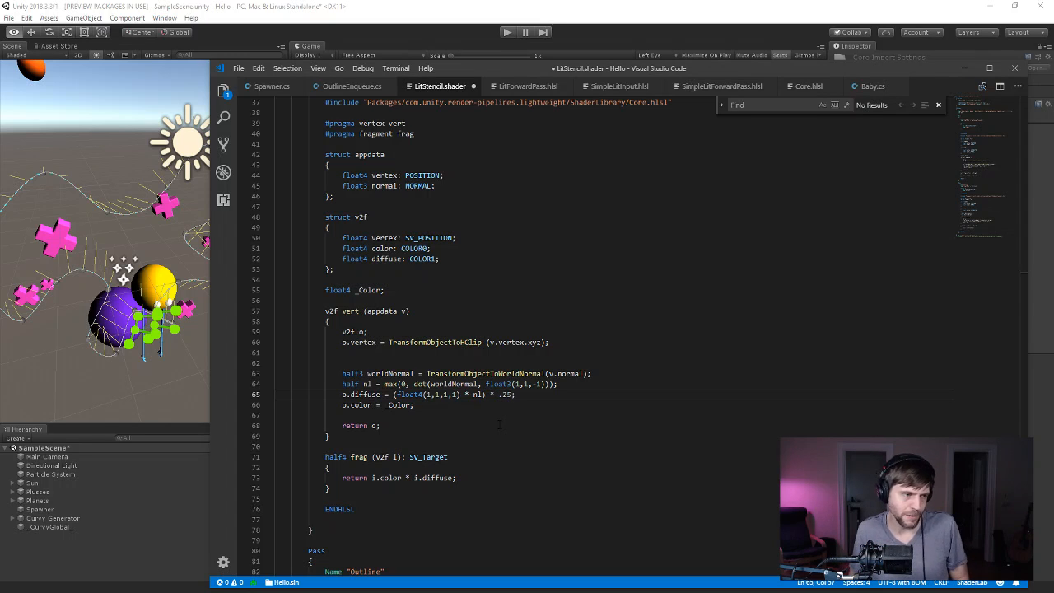
type(")")
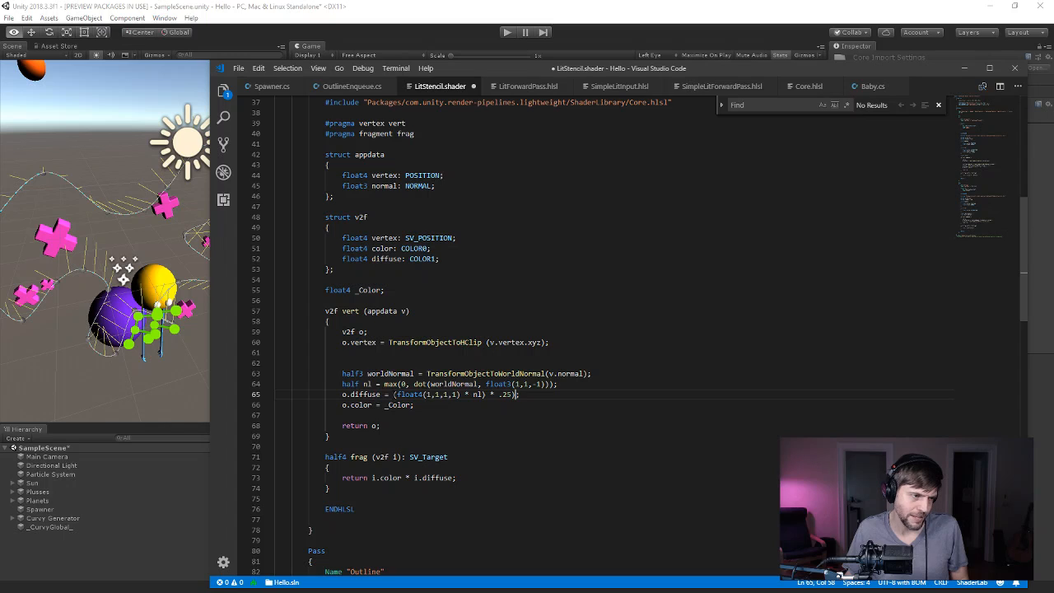
left_click(393, 395)
type("(")
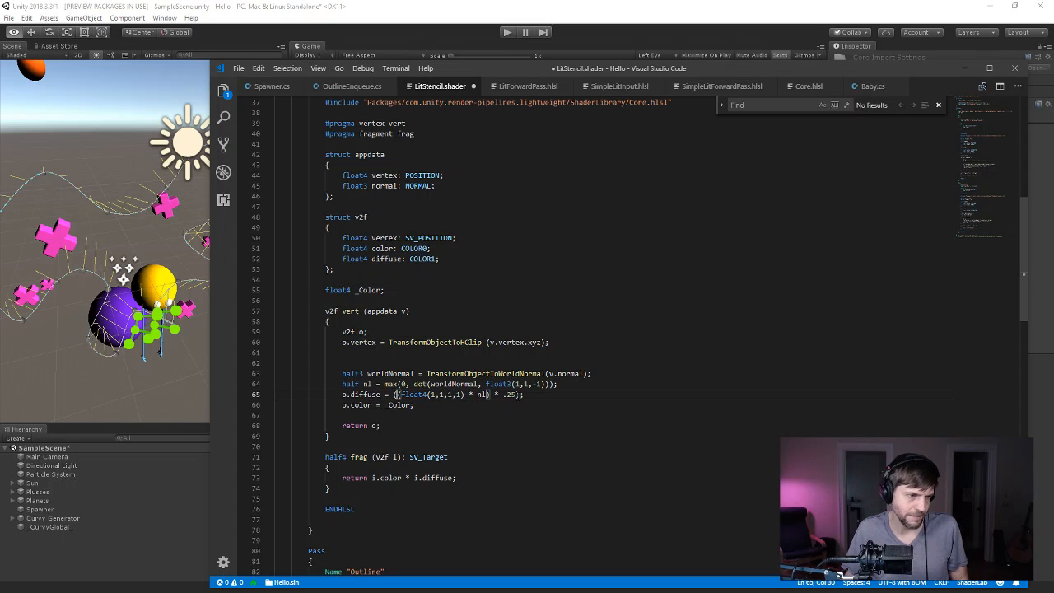
left_click(520, 396)
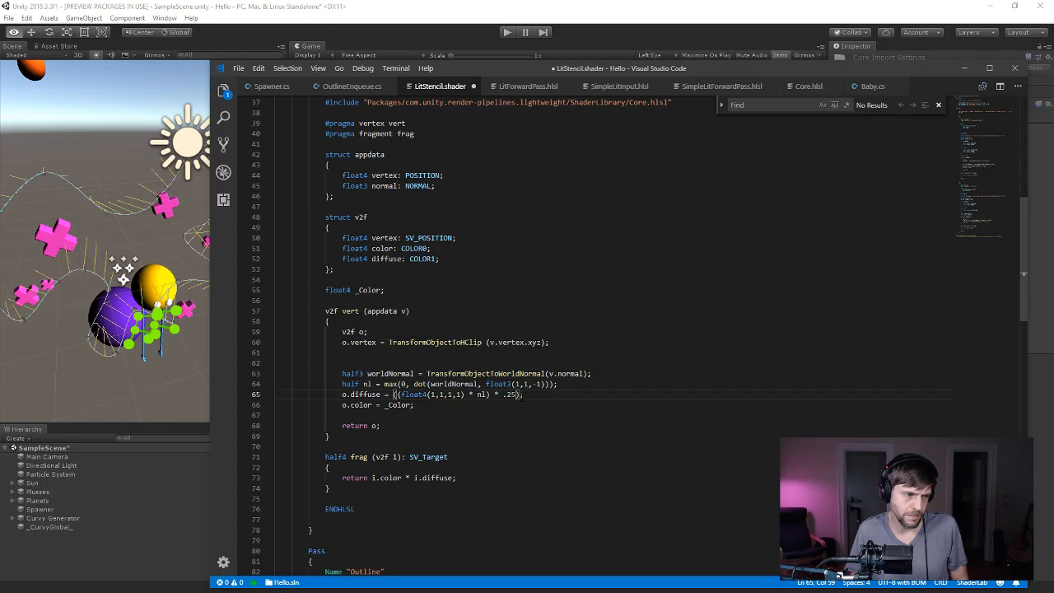
key("Left")
key("Left")
key("BackSpace")
key("Right")
key("Right")
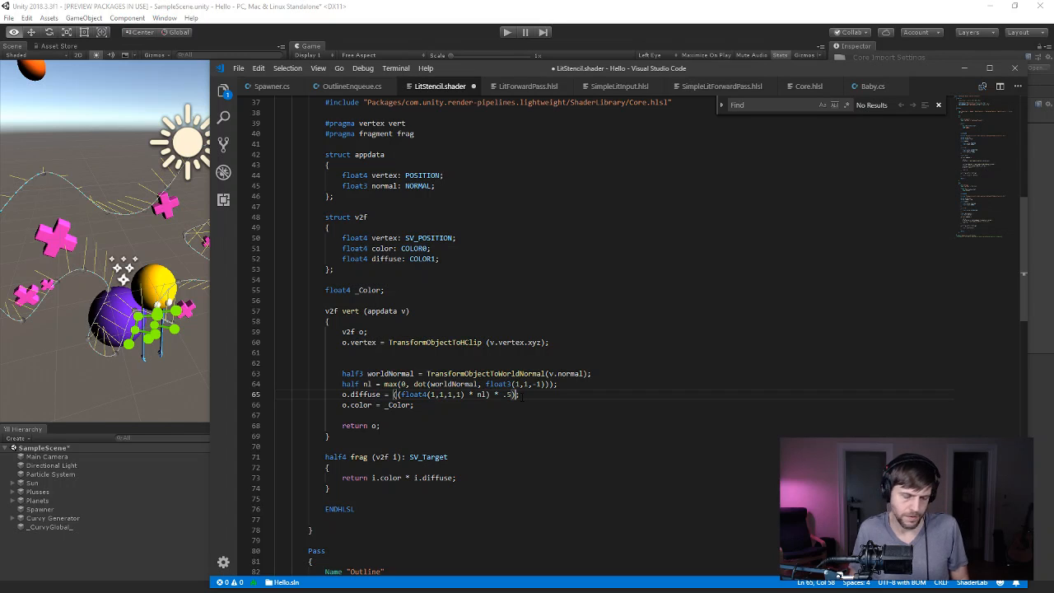
Add + .5 after the outer parentheses in the o.diffuse line, save, and check the shading in Unity.
type("+ .5")
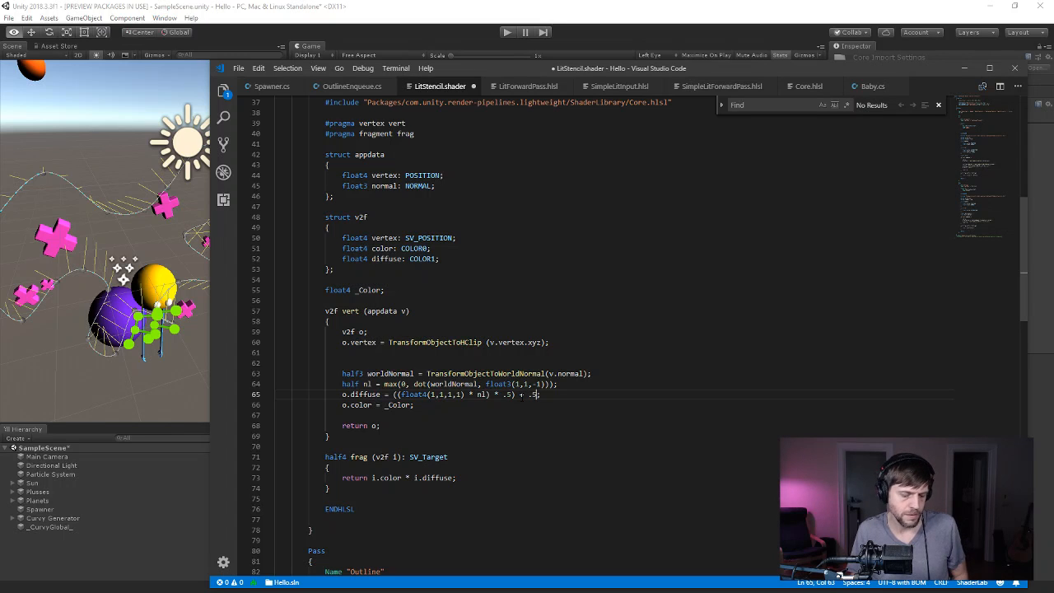
key("ctrl+s")
key("alt+Tab")
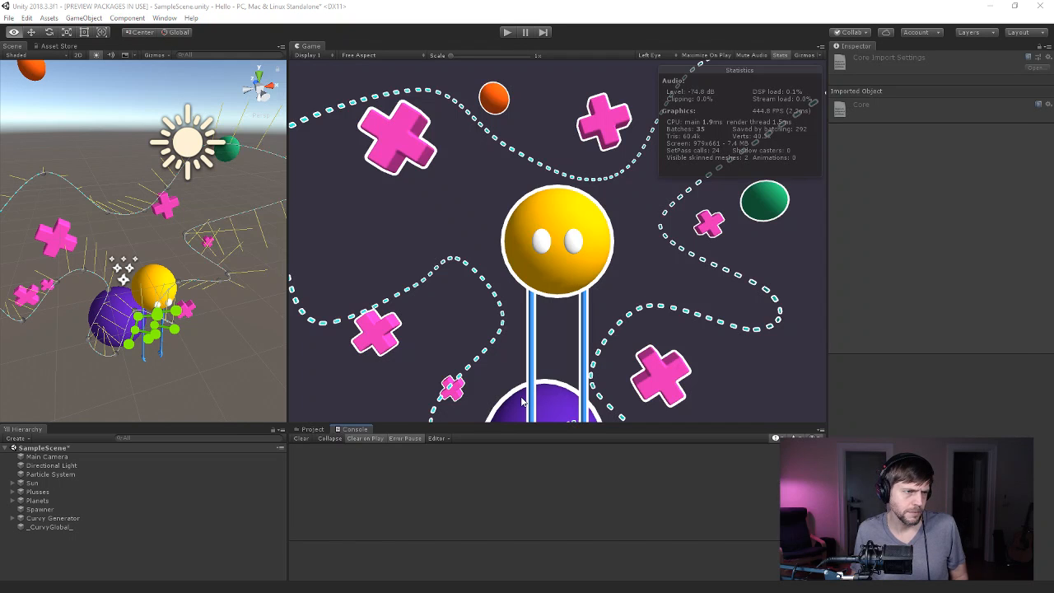
key("alt+Tab")
key("alt+Tab")
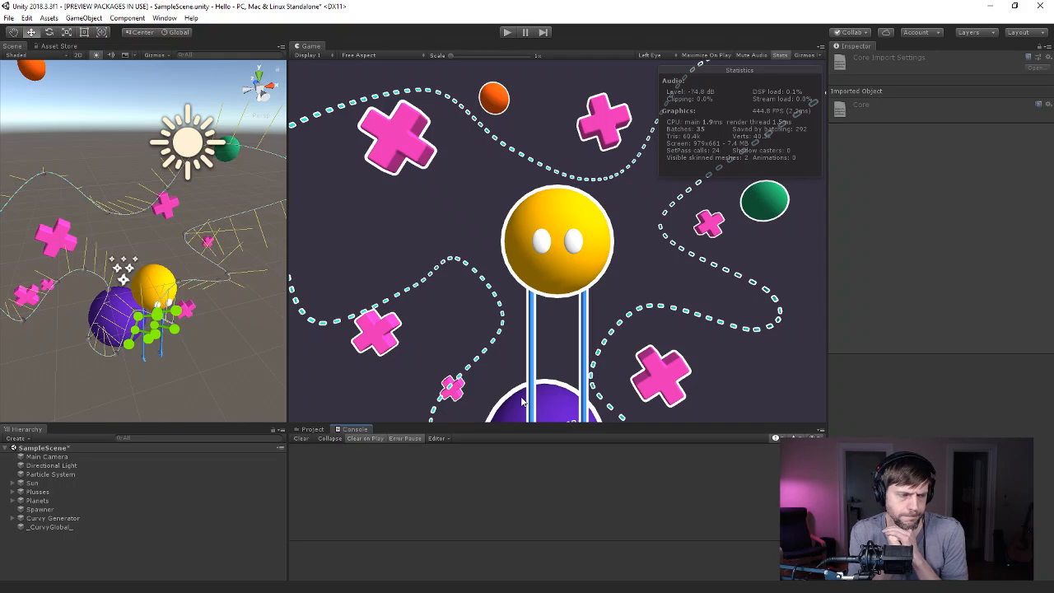
Change the type of the nl variable in LitStencil's vert function from half to float.
key("alt+Tab")
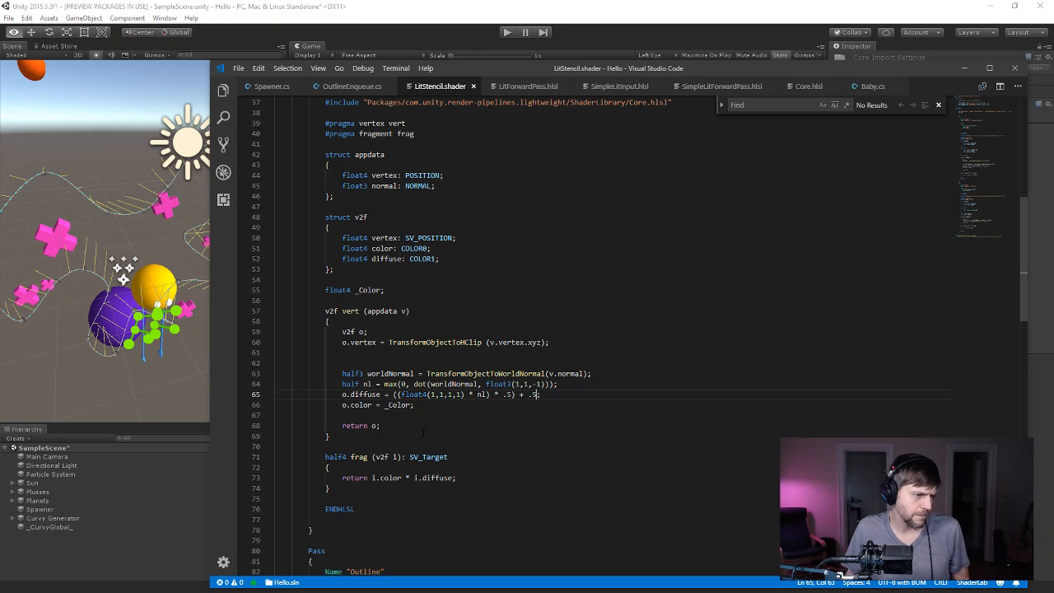
double_click(351, 384)
type("float")
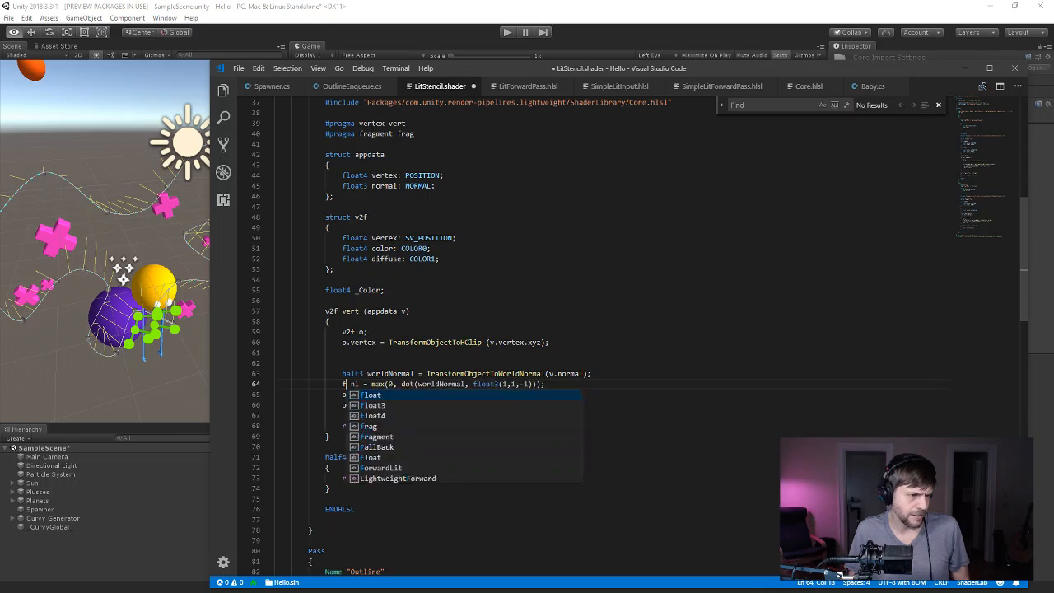
Change the worldNormal variable's type to float3, save, and check the result in Unity.
key("Left")
key("Up")
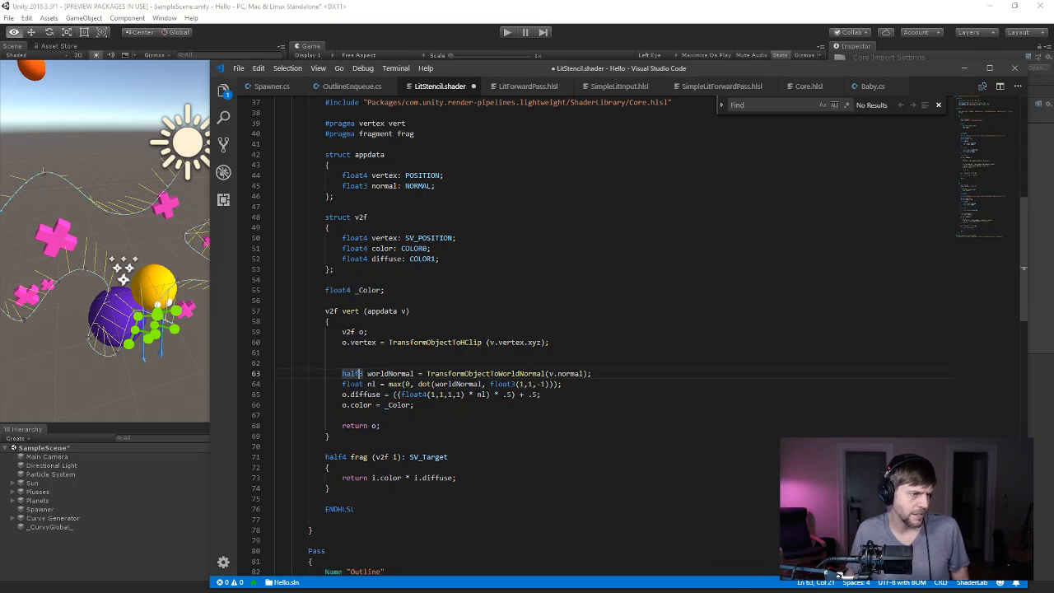
key("BackSpace")
key("BackSpace")
key("BackSpace")
key("BackSpace")
type("float")
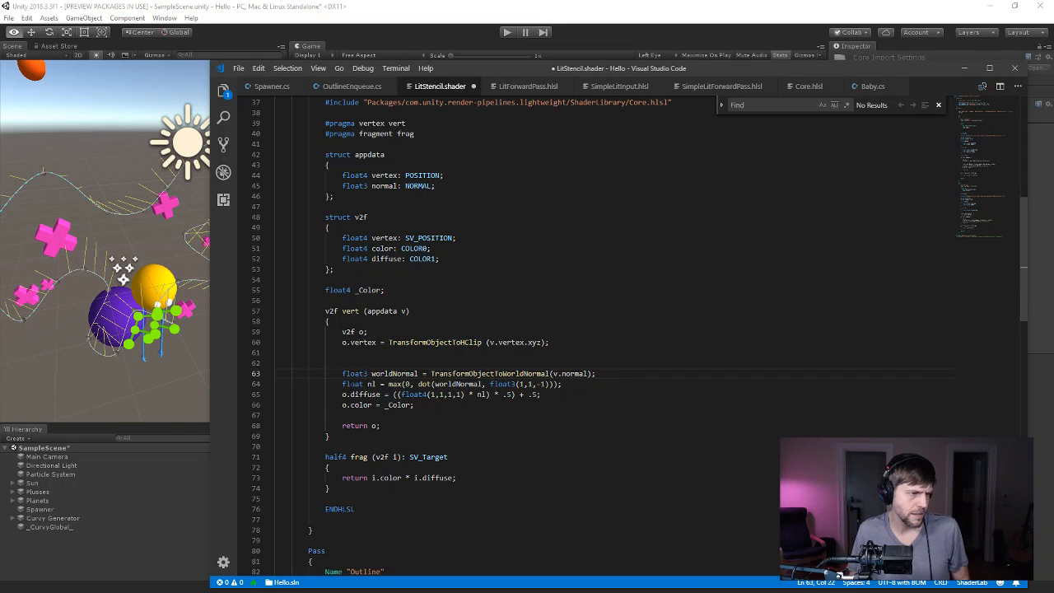
key("ctrl+s")
key("alt+Tab")
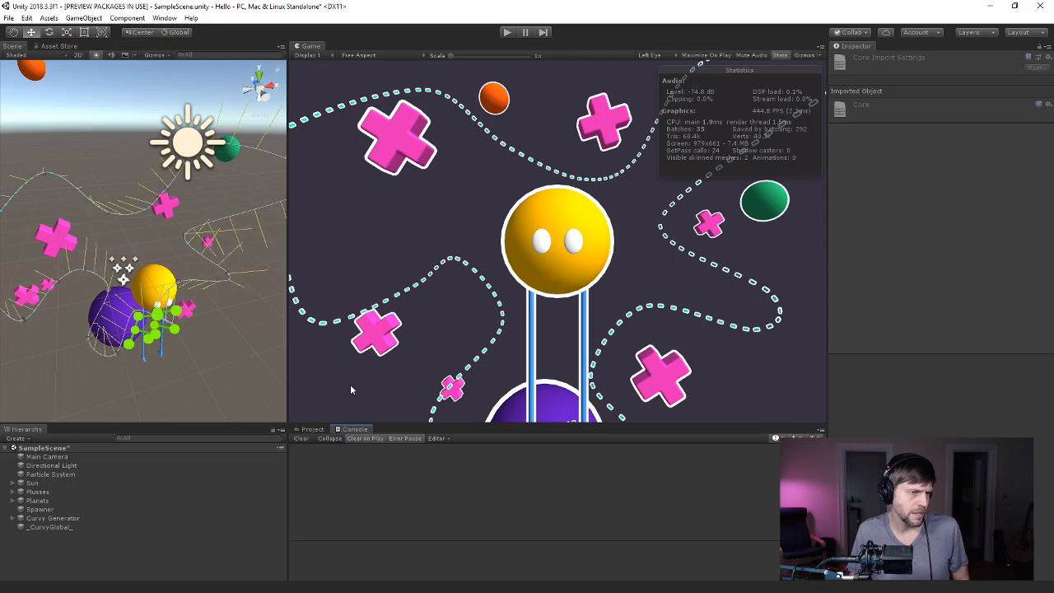
Search LitStencil for half, change the frag function's return type to float4, save, and check in Unity.
key("alt+Tab")
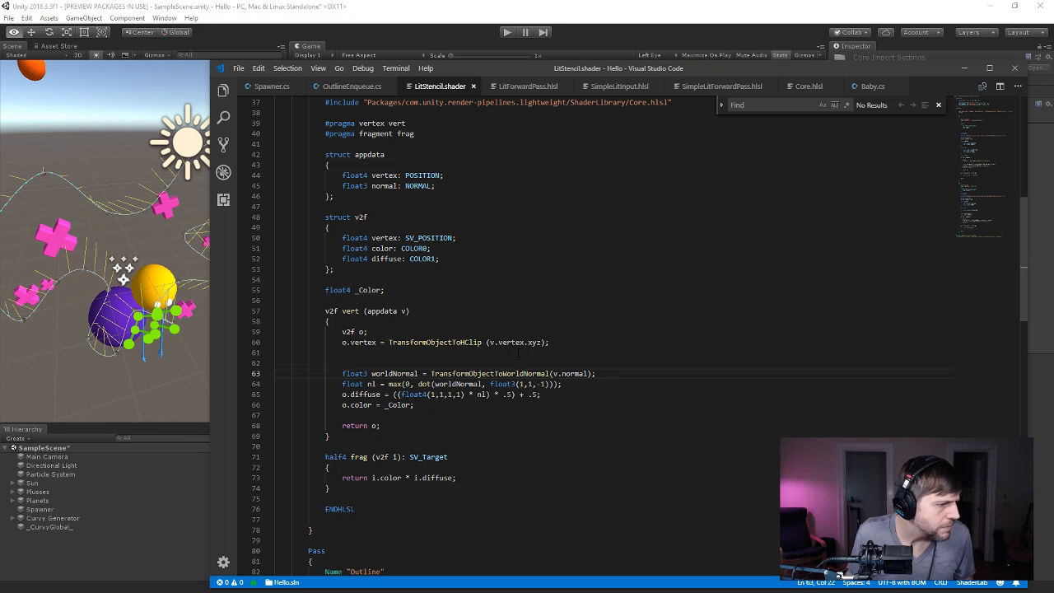
key("ctrl+f")
type("half")
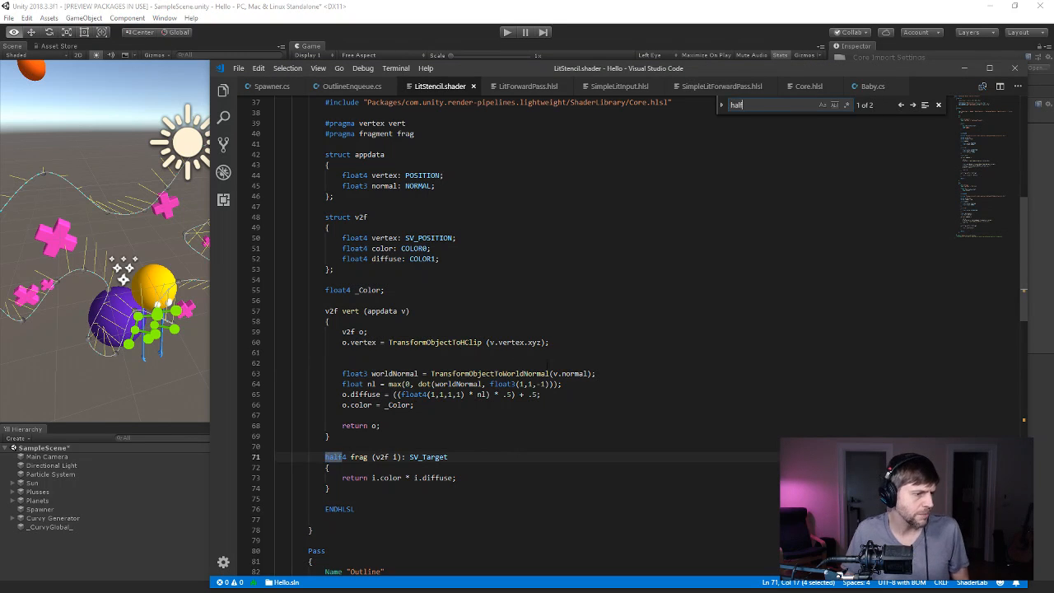
left_click(354, 478)
double_click(335, 457)
type("float4")
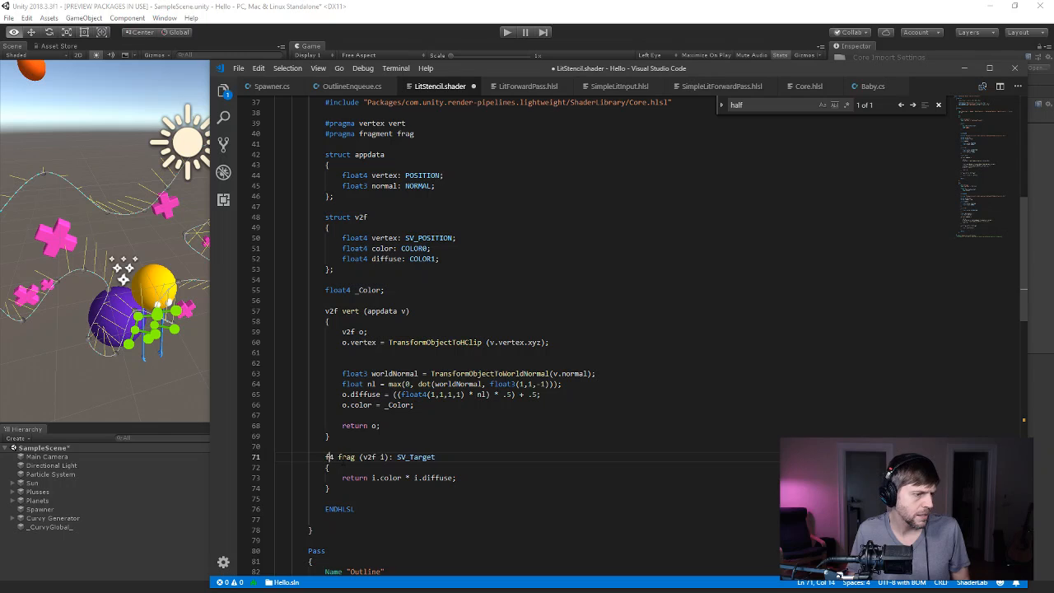
key("ctrl+s")
key("alt+Tab")
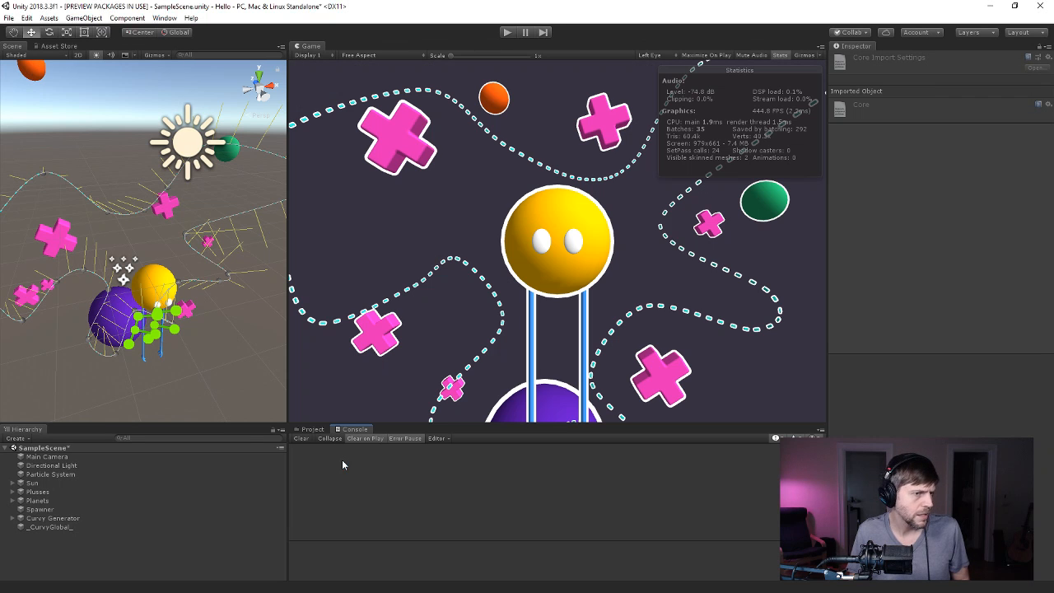
key("alt+Tab")
key("alt+Tab")
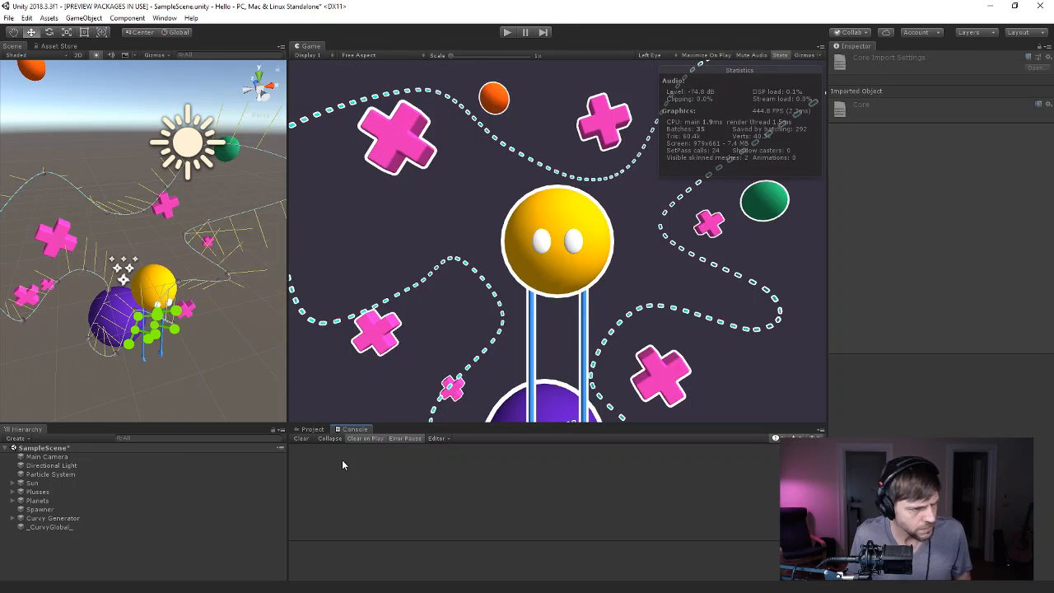
Switch to Visual Studio Code, change the Outline pass frag function's return type to float4 in LitStencil.shader, and save.
key("alt+Tab")
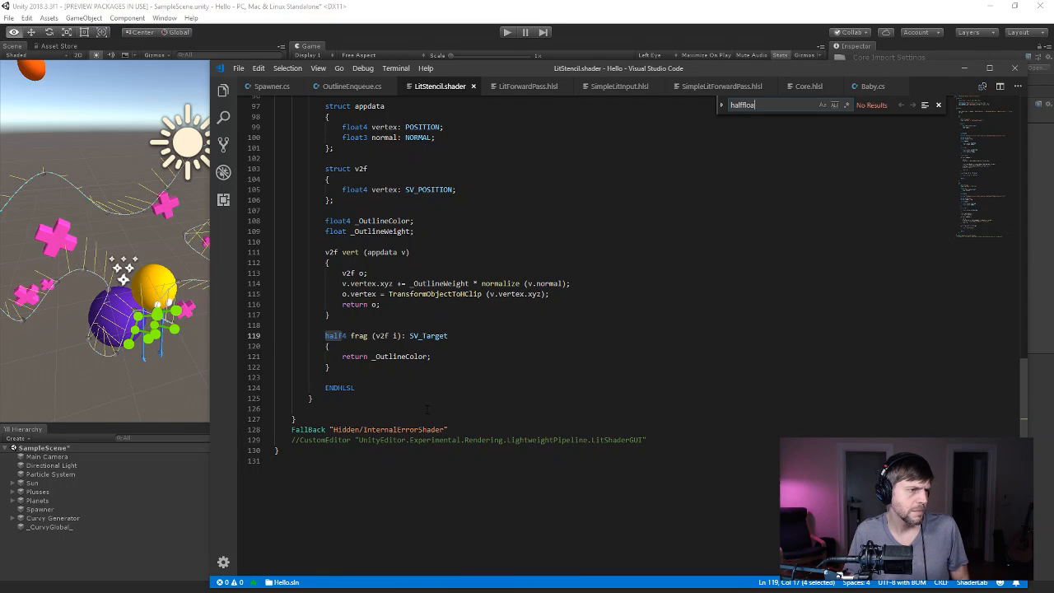
key("Escape")
key("Down")
left_click_drag(343, 337, 325, 337)
type("float")
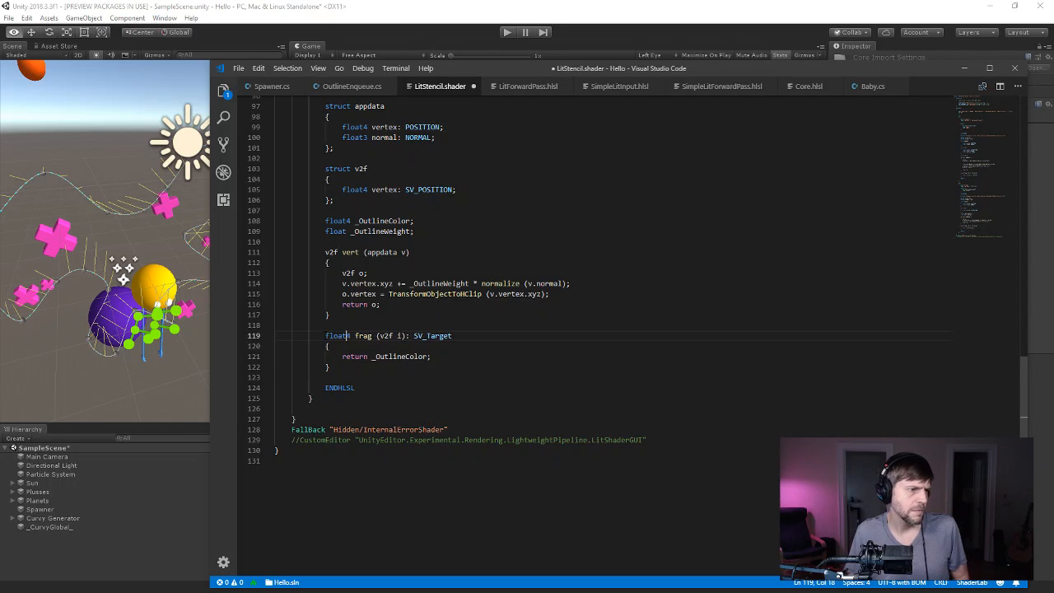
key("ctrl+s")
key("alt+Tab")
key("alt+Tab")
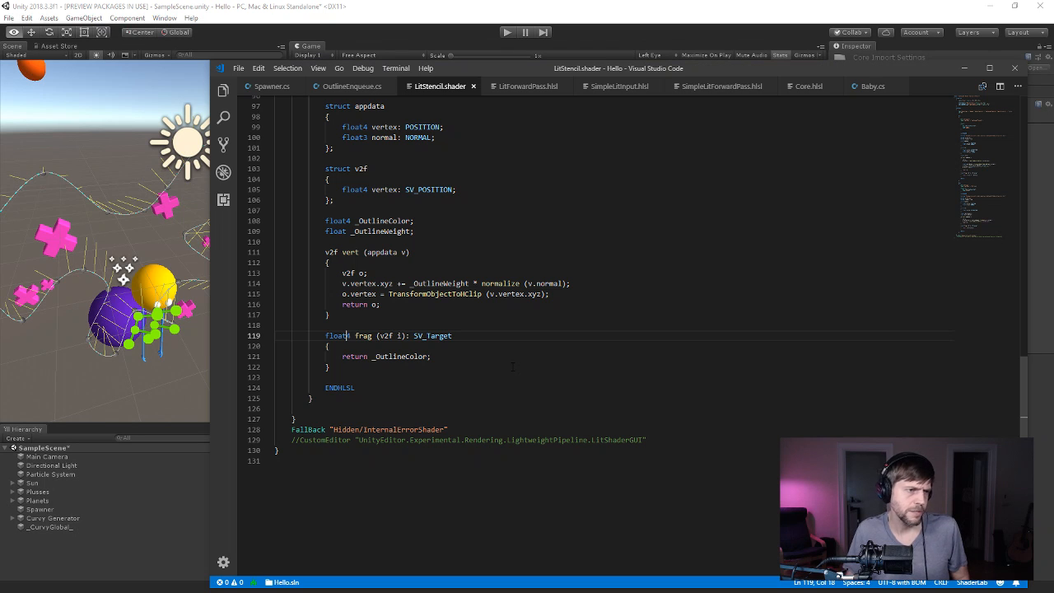
Search LitStencil.shader for float and half to check the data types used, and view the scene in Unity.
key("ctrl+f")
type("float")
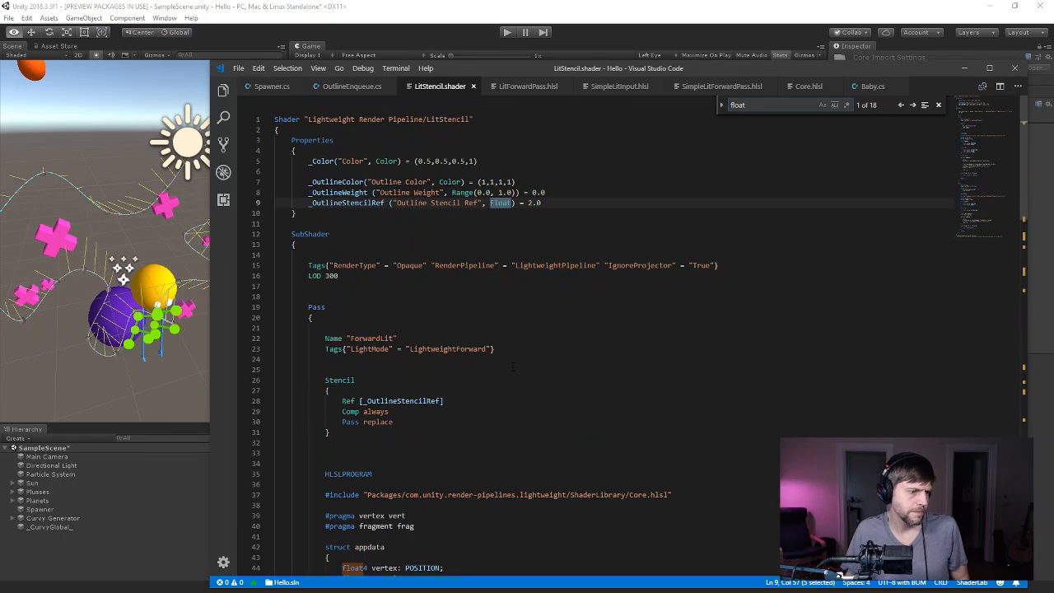
key("ctrl+f")
type("half")
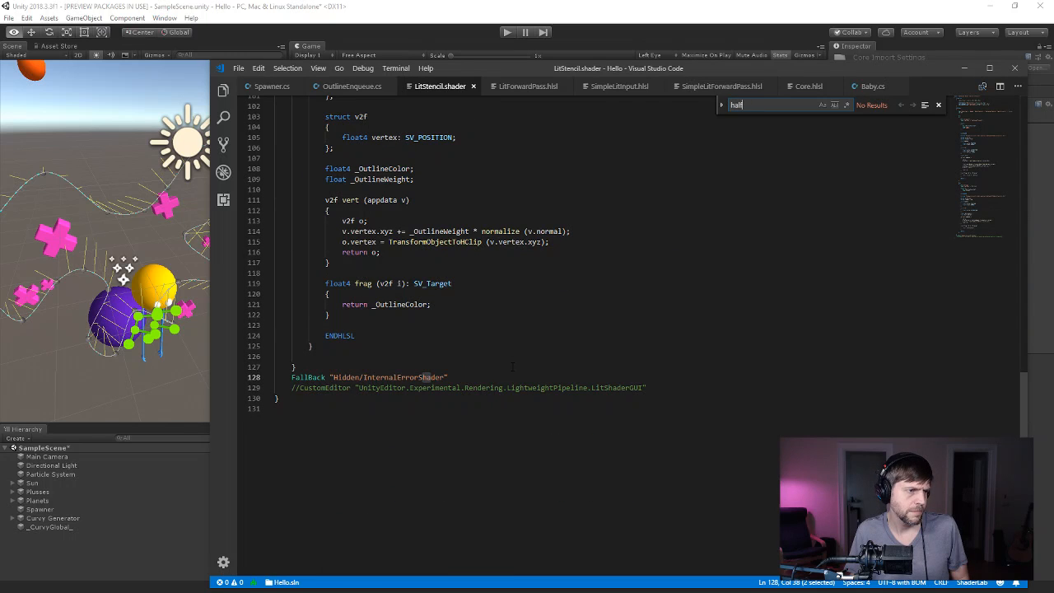
key("Escape")
left_click(553, 365)
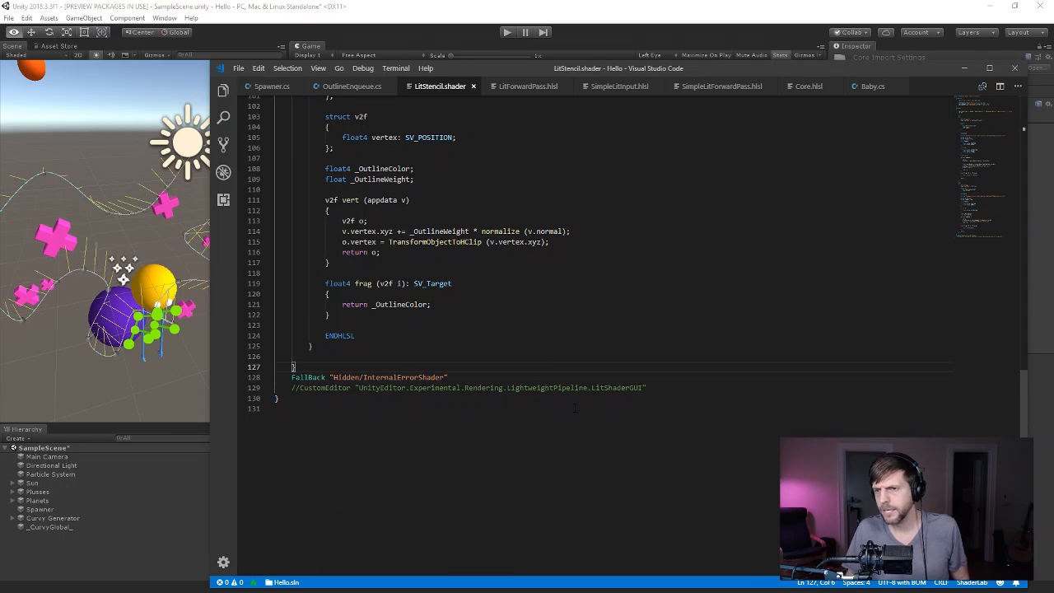
scroll(569, 395, "up", 7)
left_click(423, 20)
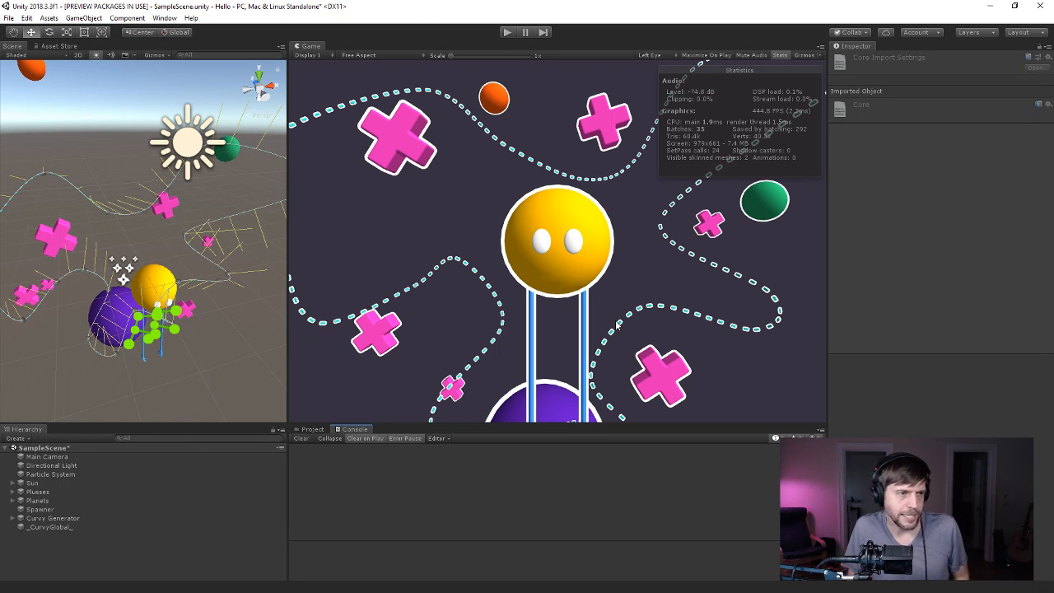
Review the Outline pass and the ForwardLit pass vertex and fragment functions in LitStencil.shader.
key("alt+Tab")
left_click(484, 317)
scroll(491, 433, "down", 3)
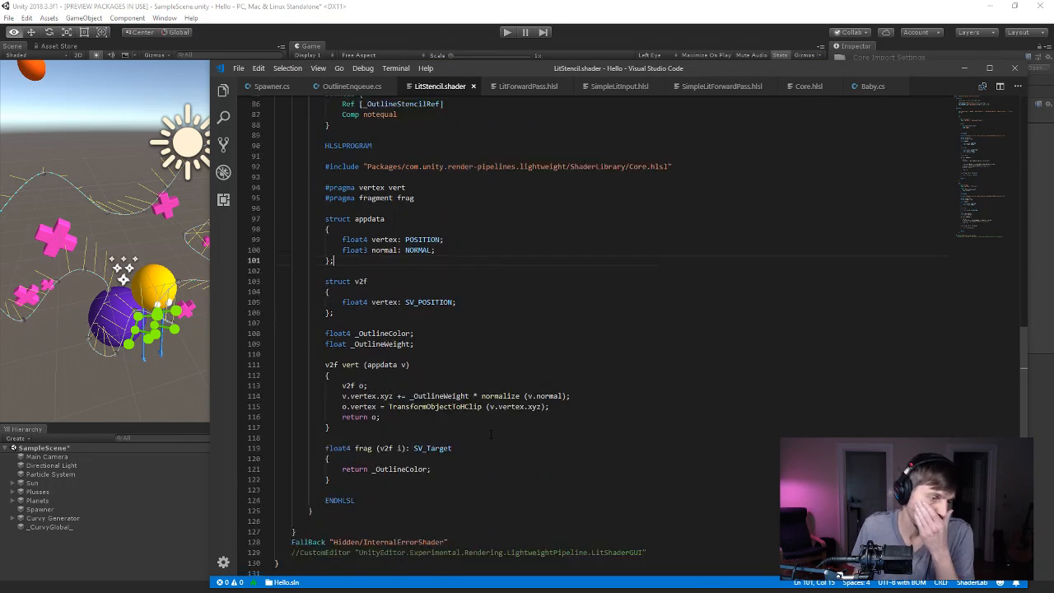
scroll(490, 432, "up", 3)
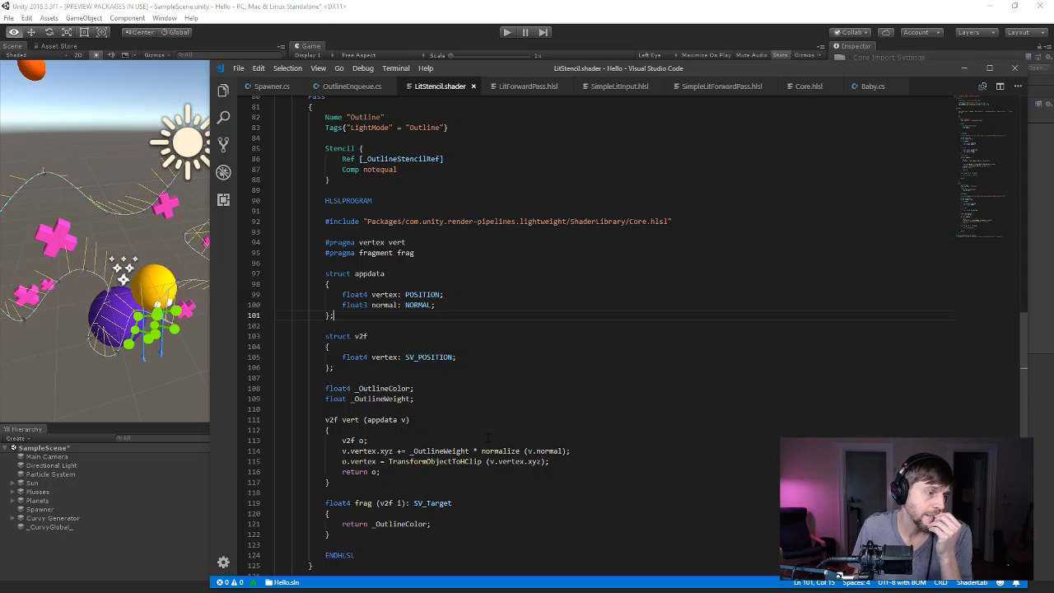
scroll(488, 437, "up", 13)
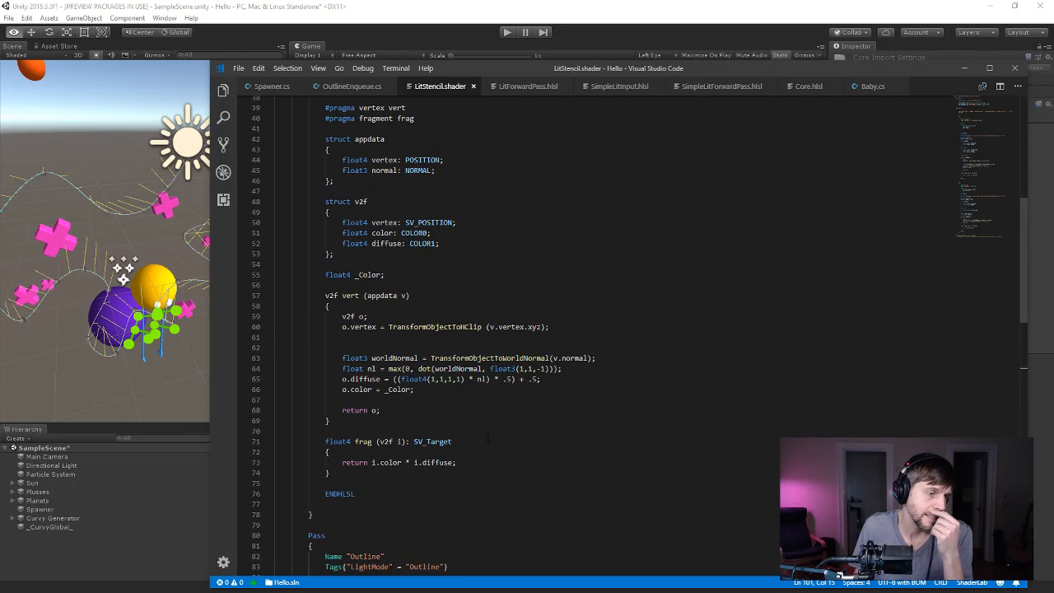
Try renaming the nl variable to dot in its declaration and in the o.diffuse calculation, consulting the Unity shader examples page.
double_click(371, 368)
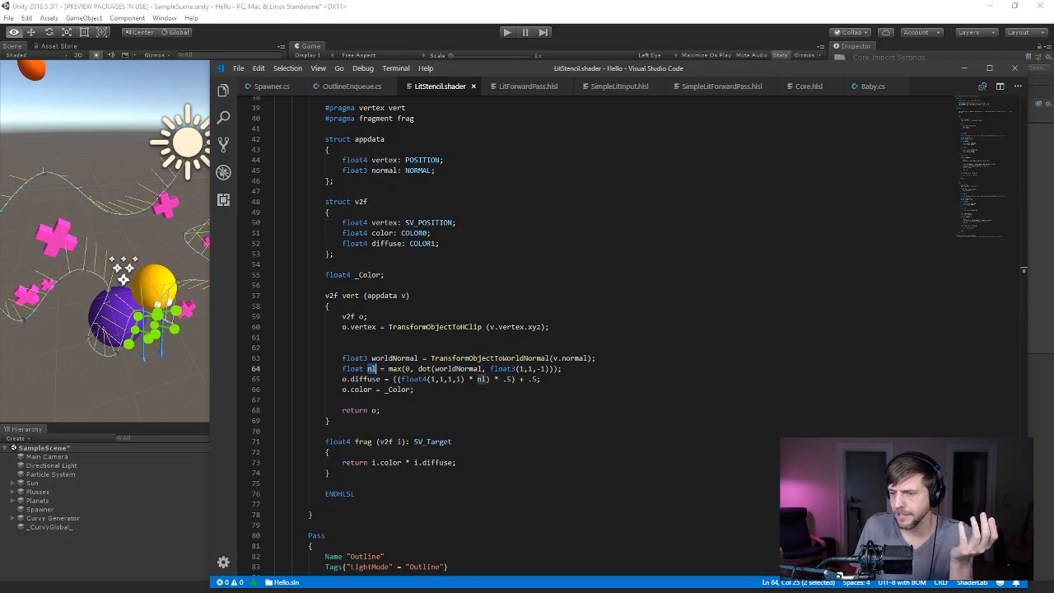
key("alt+Tab")
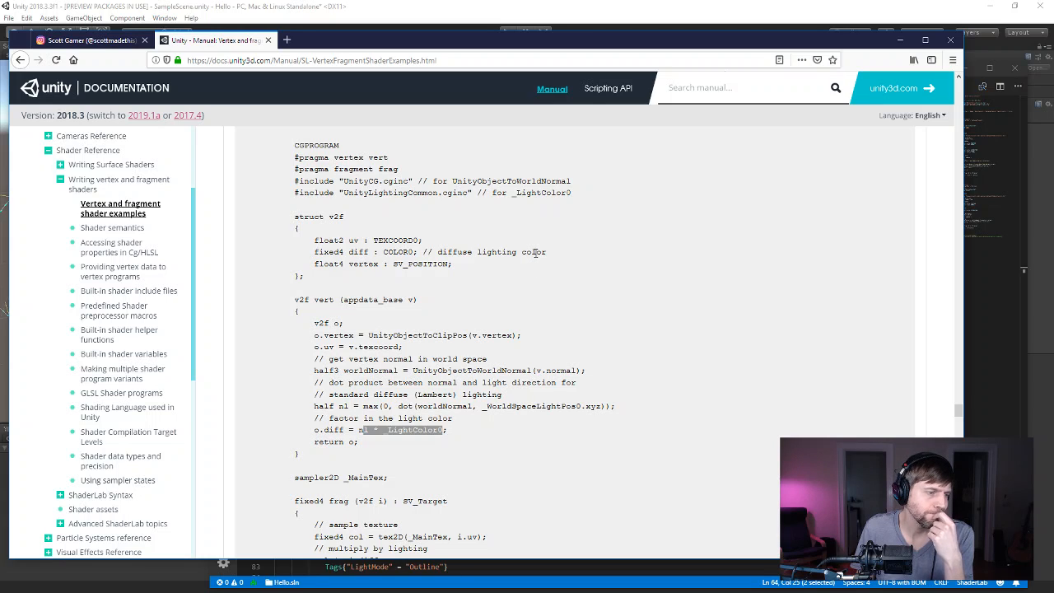
left_click(545, 20)
key("alt+Tab")
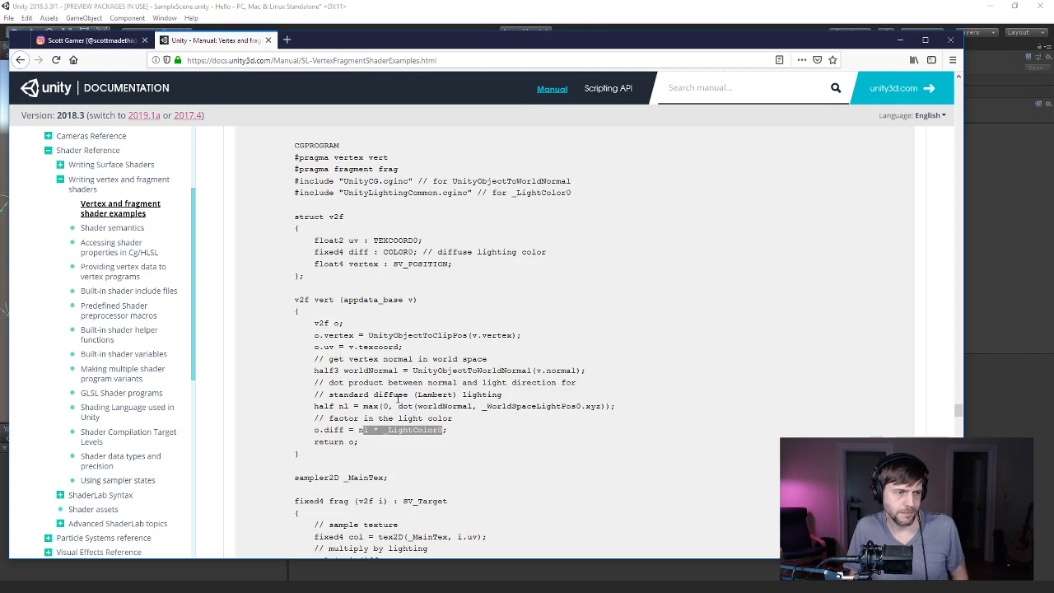
key("alt+Tab")
type("dot")
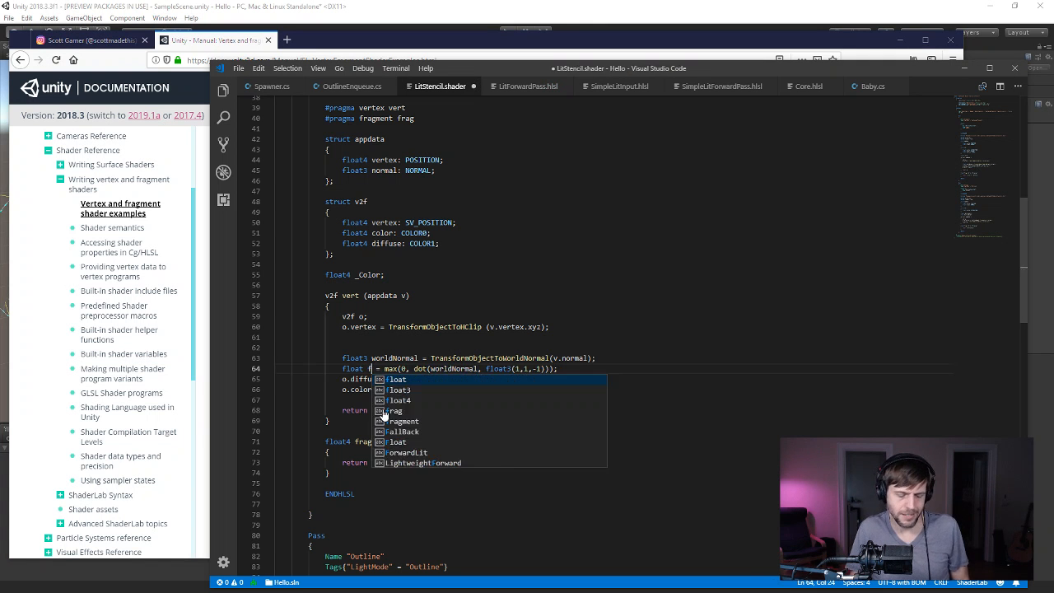
double_click(378, 369)
key("ctrl+c")
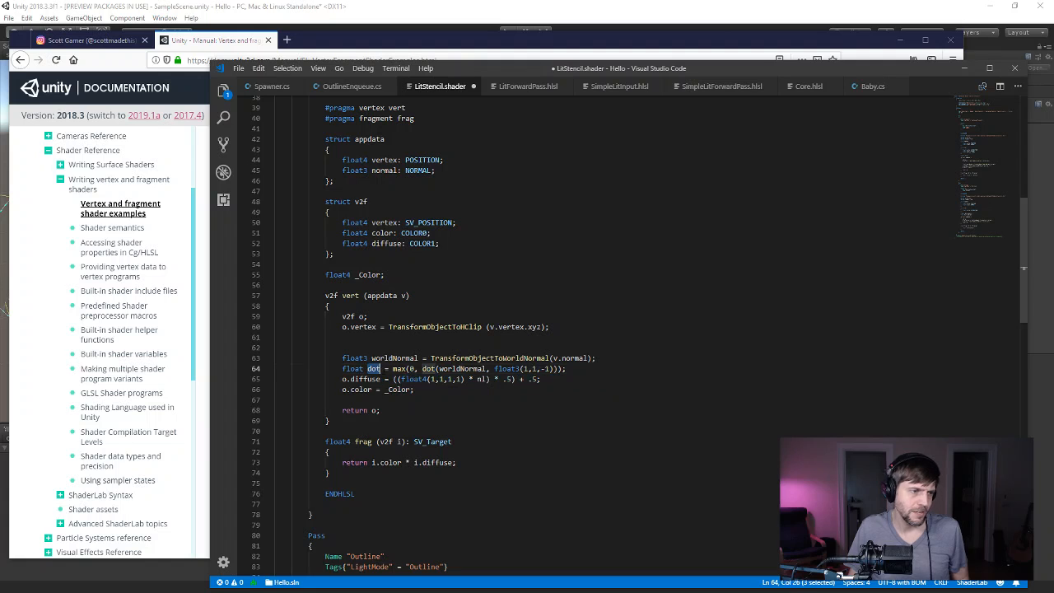
double_click(482, 379)
key("ctrl+v")
Check the shader in Unity and open the source line of the console's shader error.
key("alt+Tab")
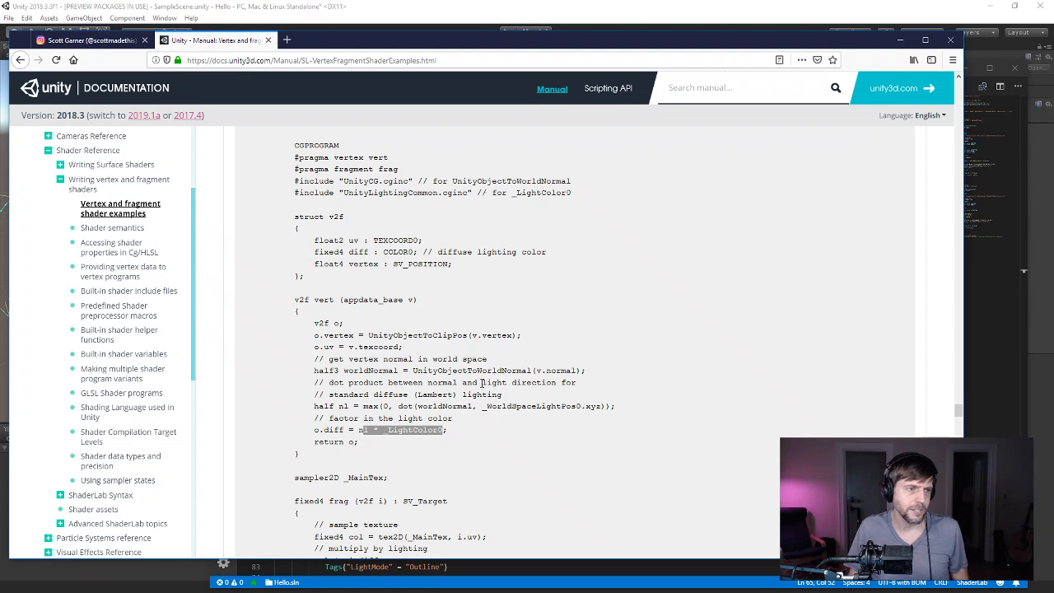
left_click(633, 18)
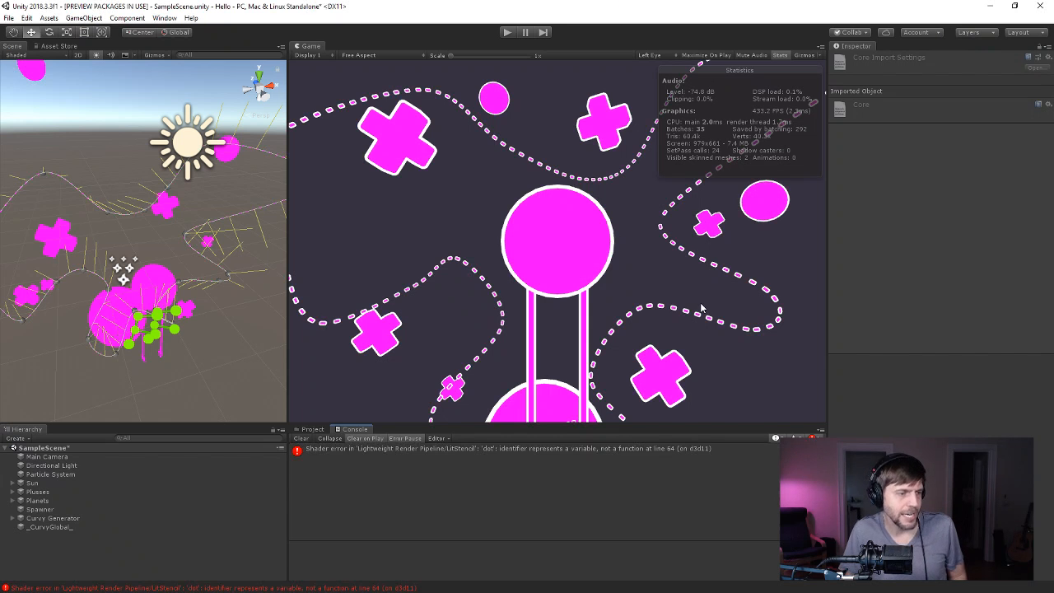
key("alt+Tab")
key("alt+Tab")
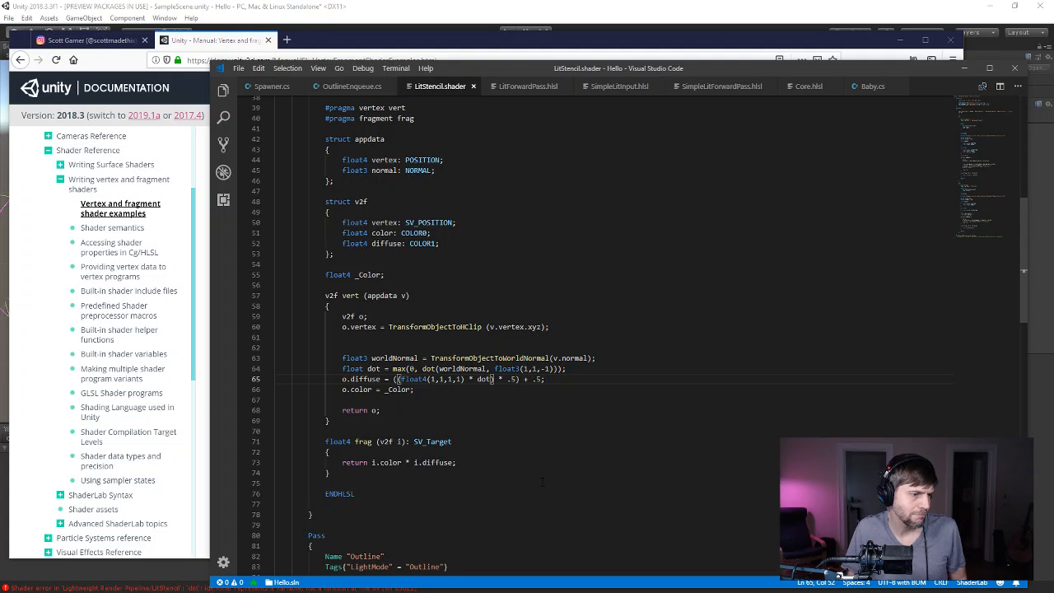
key("alt+Tab")
key("alt+Tab")
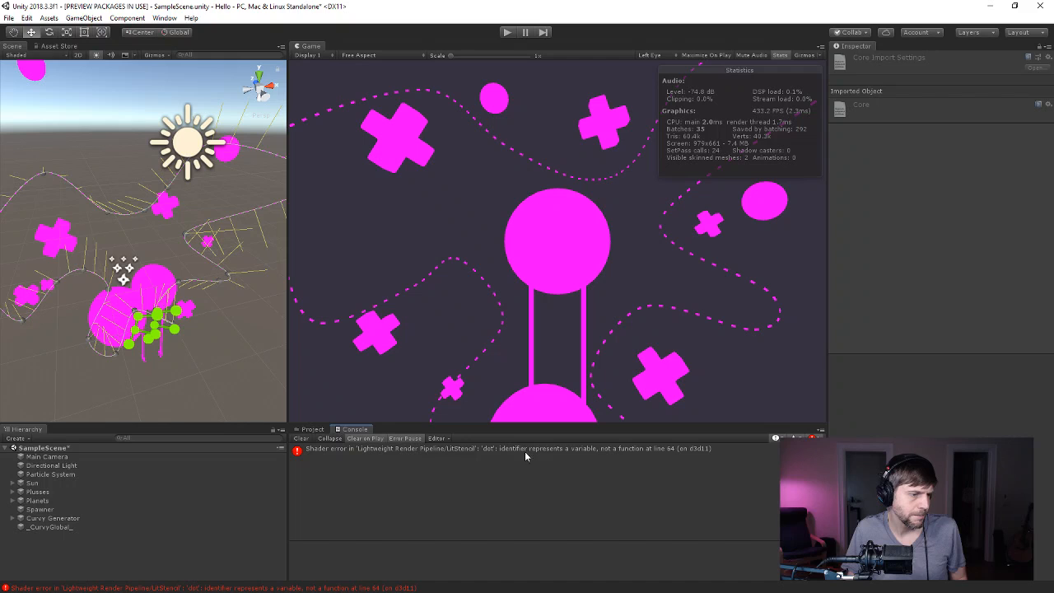
double_click(524, 451)
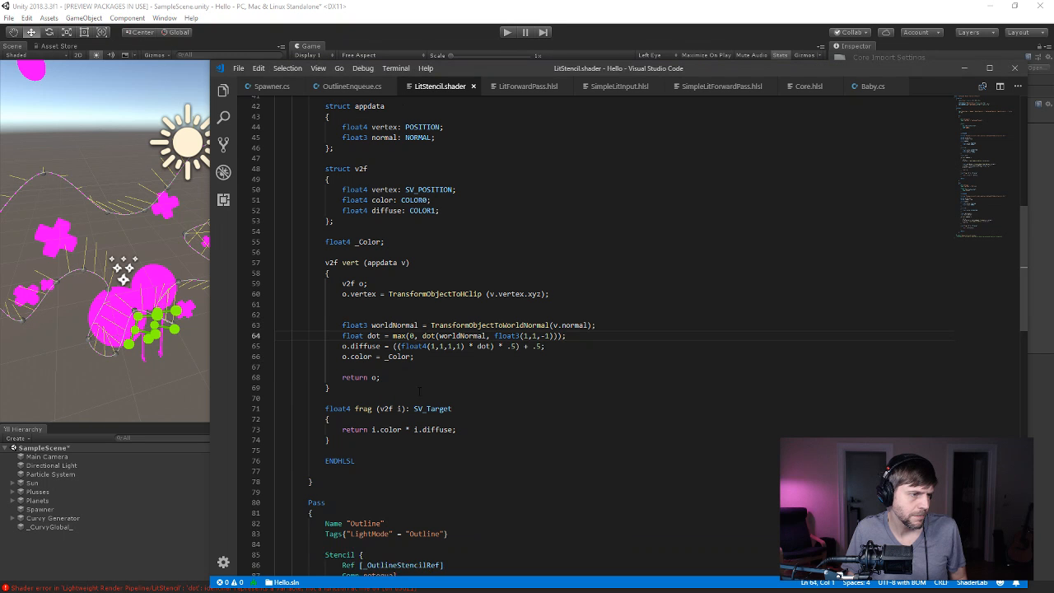
Rename the float variable declared on line 64 of the vertex function to intensity.
key("ctrl+Right")
key("ctrl+Right")
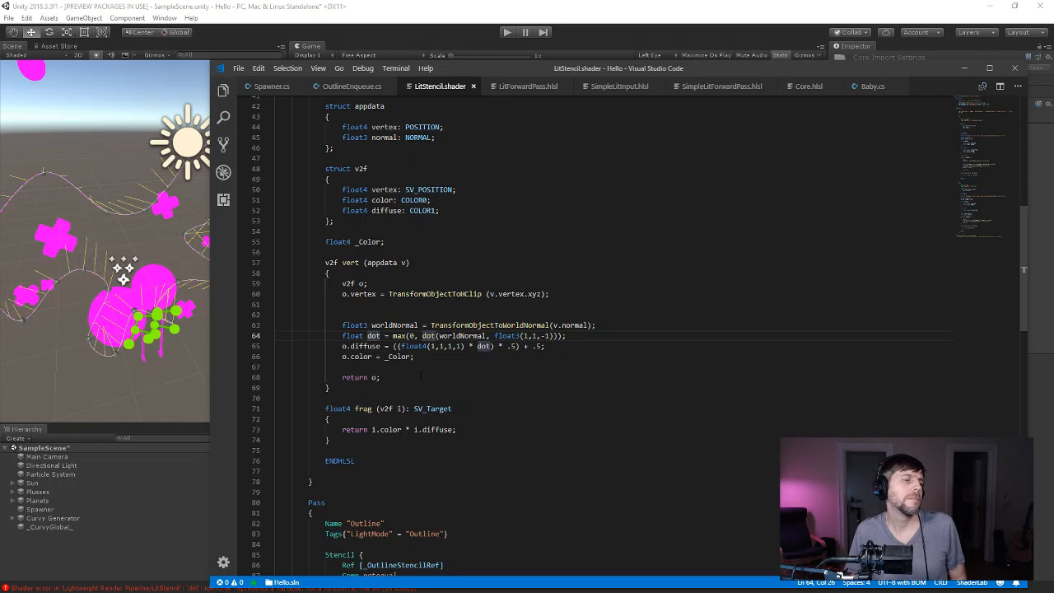
key("BackSpace")
key("BackSpace")
key("BackSpace")
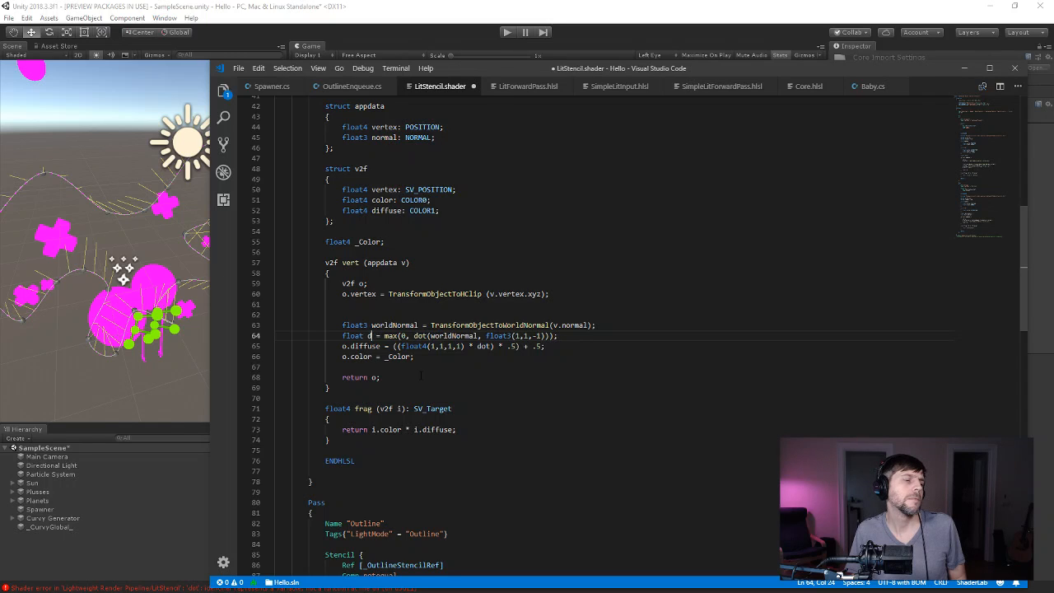
type("intensity")
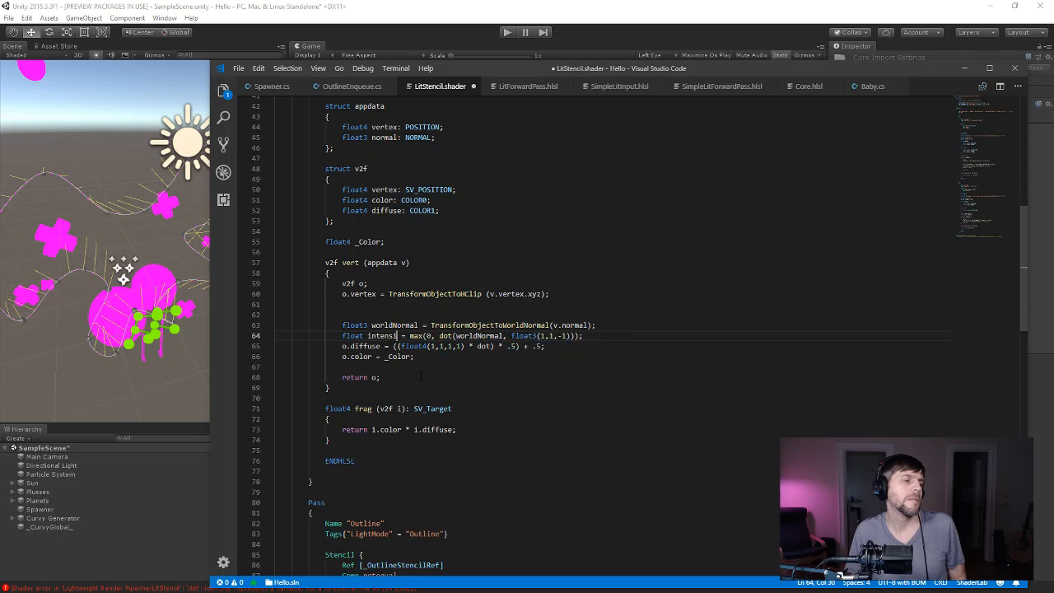
Replace dot with intensity in the o.diffuse calculation, save the shader, and check the scene in Unity.
left_click(389, 336)
double_click(389, 336)
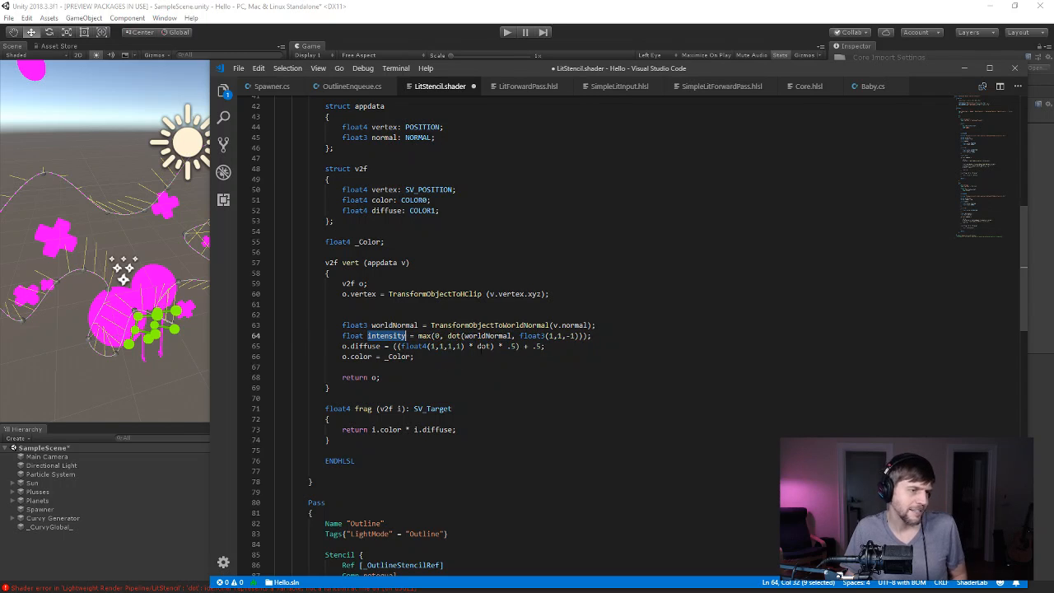
key("ctrl+c")
double_click(483, 345)
key("ctrl+v")
key("ctrl+s")
key("alt+Tab")
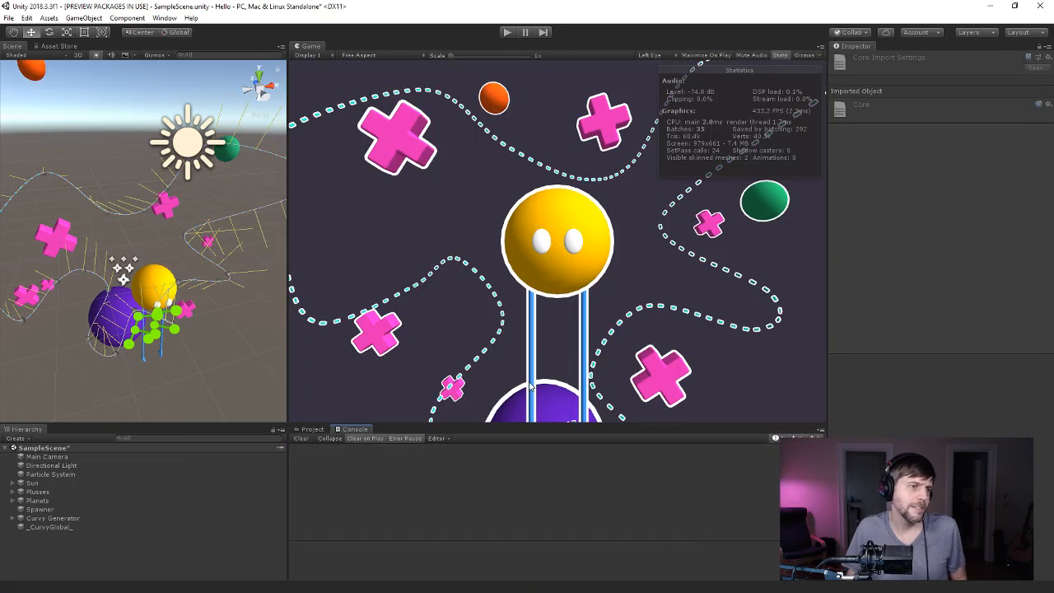
Insert an empty line for new code between the intensity declaration and the o.diffuse line in LitStencil.shader.
key("alt+Tab")
left_click(602, 336)
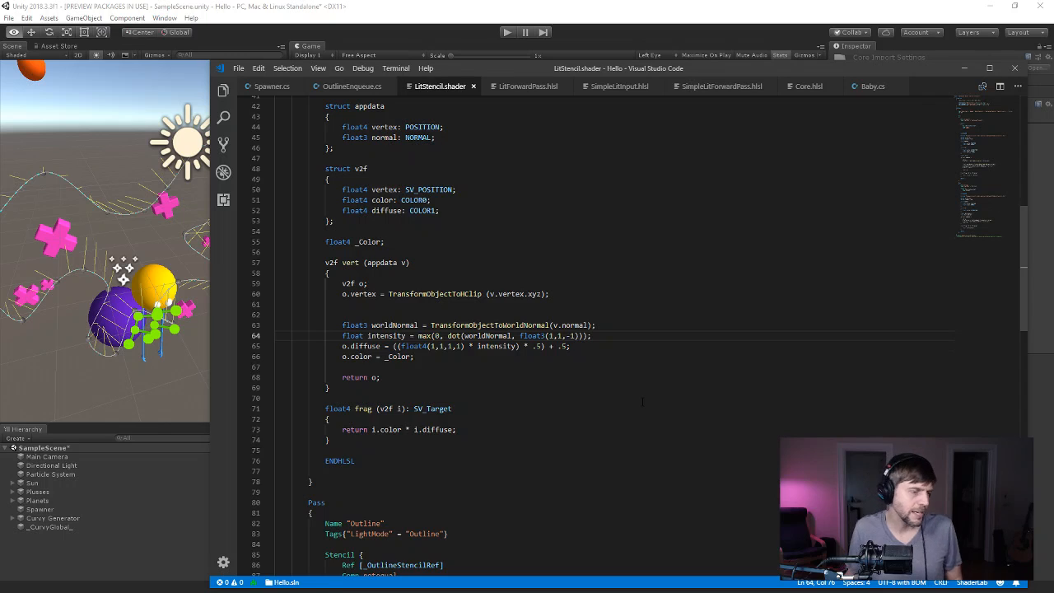
key("Return")
key("Return")
key("Return")
key("Up")
key("Tab")
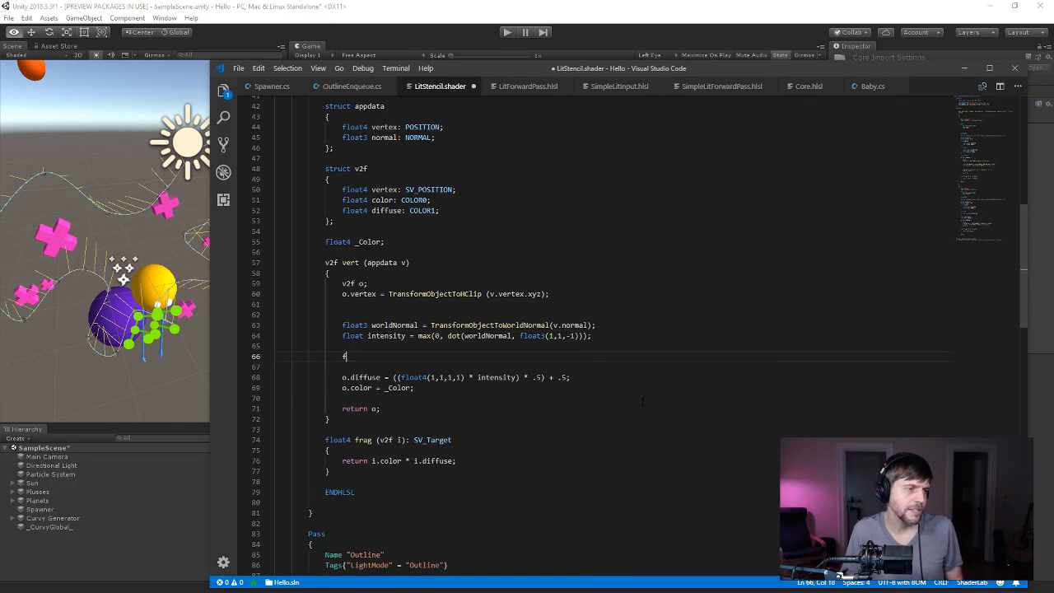
type("float")
key("BackSpace")
key("BackSpace")
key("BackSpace")
key("BackSpace")
key("BackSpace")
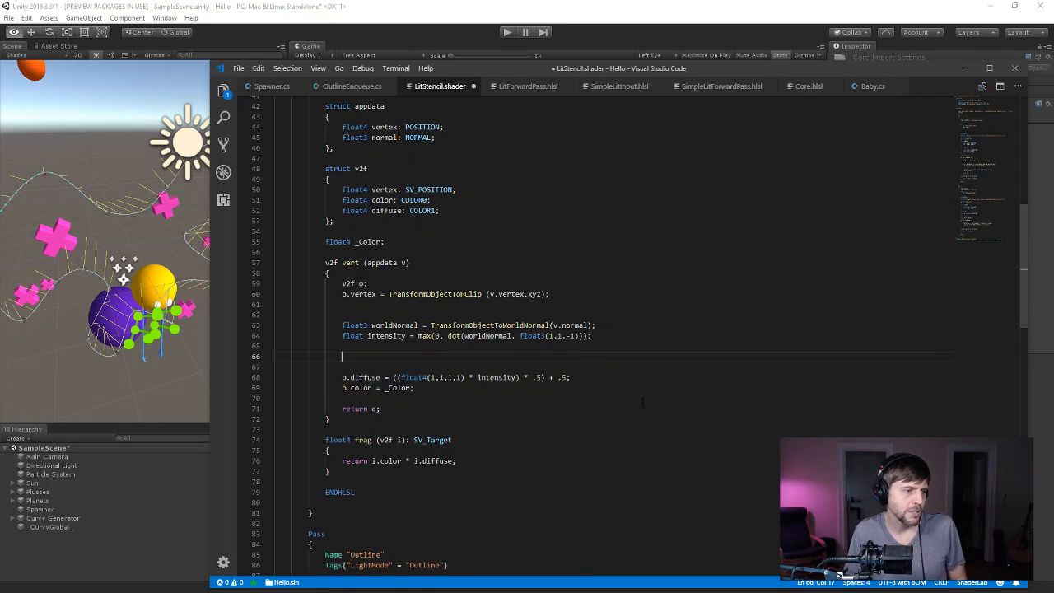
type("intent")
key("BackSpace")
key("BackSpace")
key("BackSpace")
key("BackSpace")
key("BackSpace")
key("BackSpace")
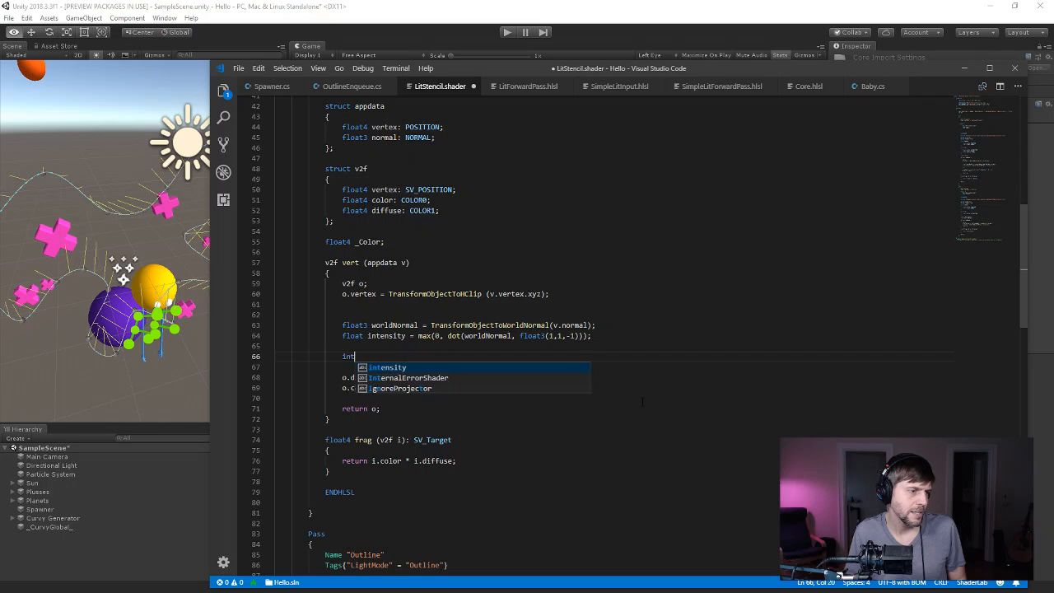
Add the line intensity = floor(intensity * 8) / 8; on line 66 of the vertex function.
type("intensity ")
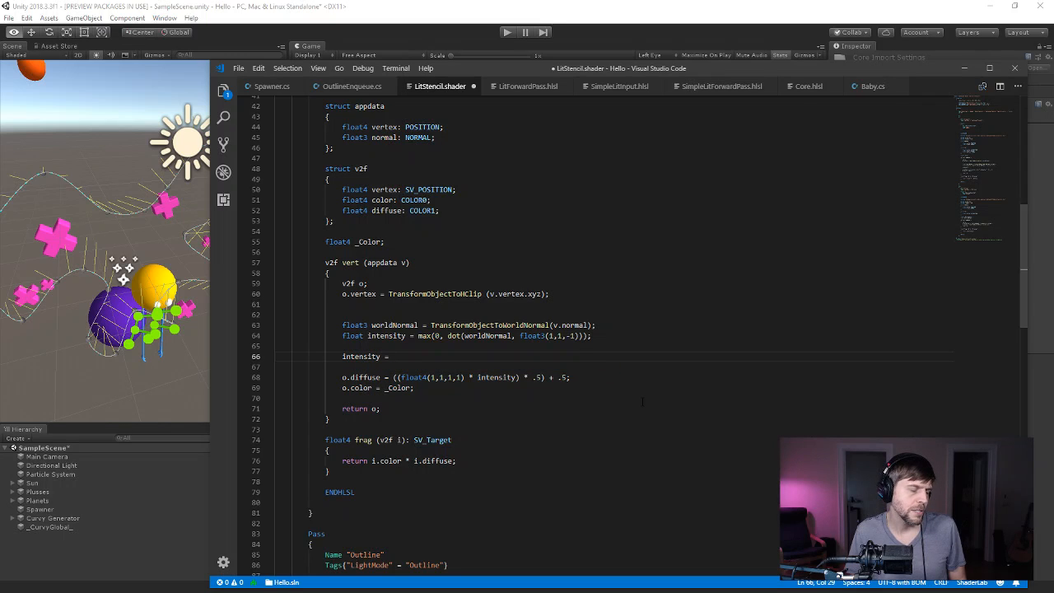
type("= round(*")
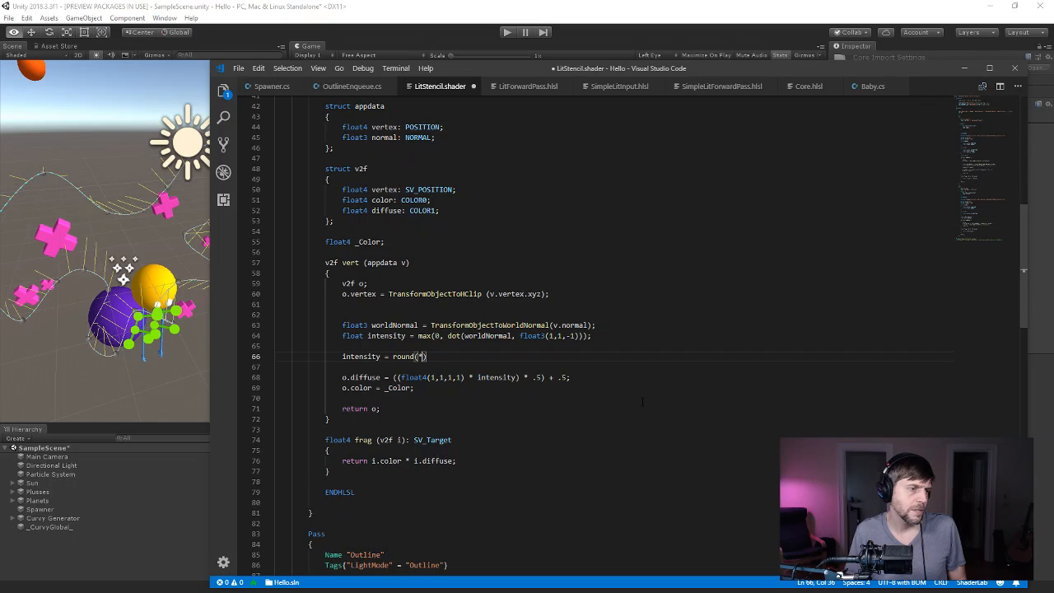
key("BackSpace")
key("BackSpace")
key("BackSpace")
key("BackSpace")
key("BackSpace")
key("BackSpace")
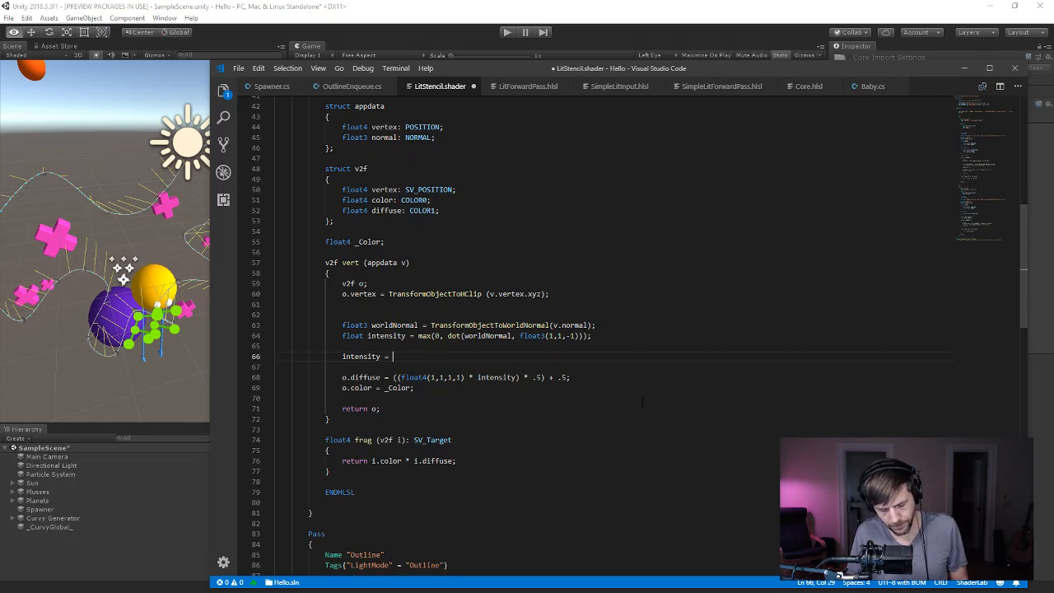
type("floor(")
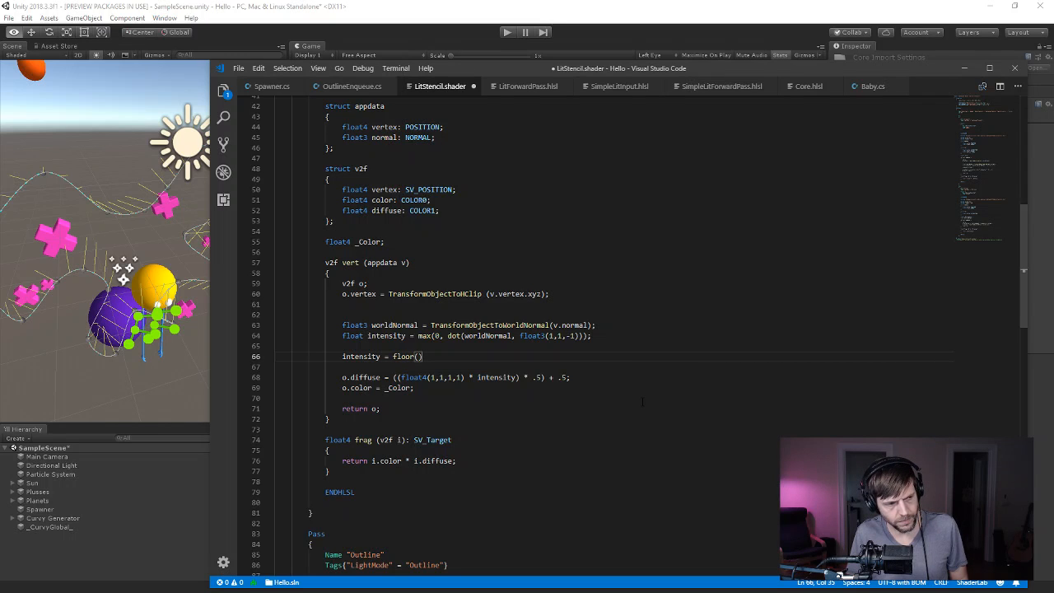
type("intensit")
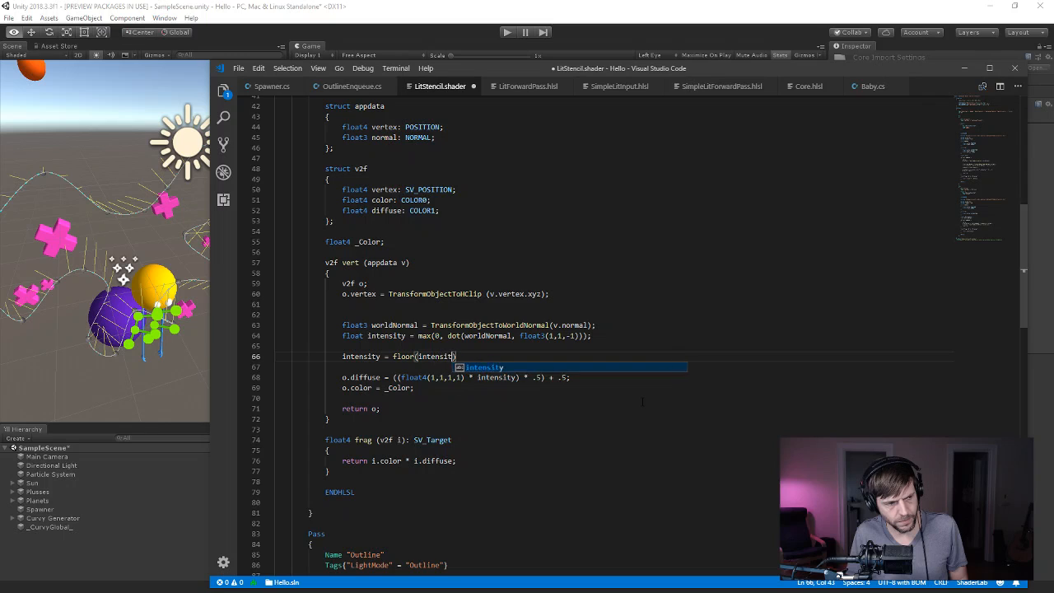
type("y *")
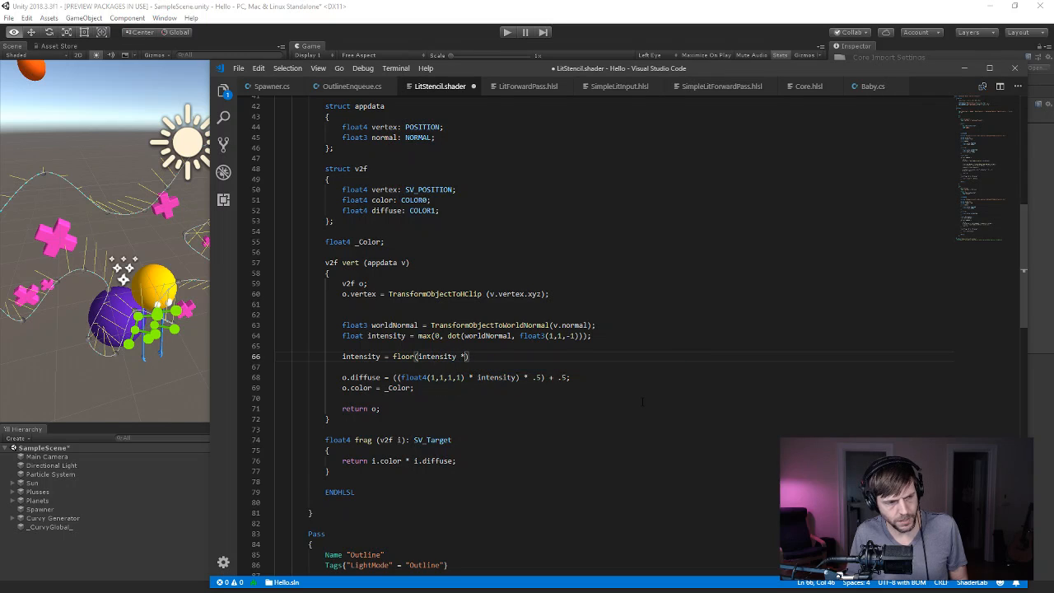
type(" 8)")
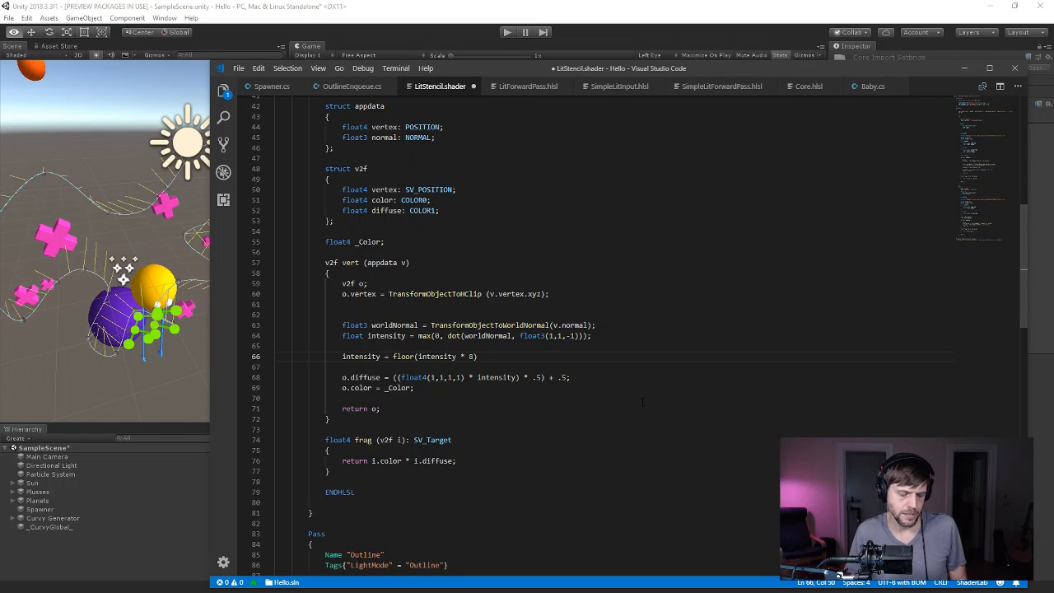
type(" /4")
key("BackSpace")
type("8;")
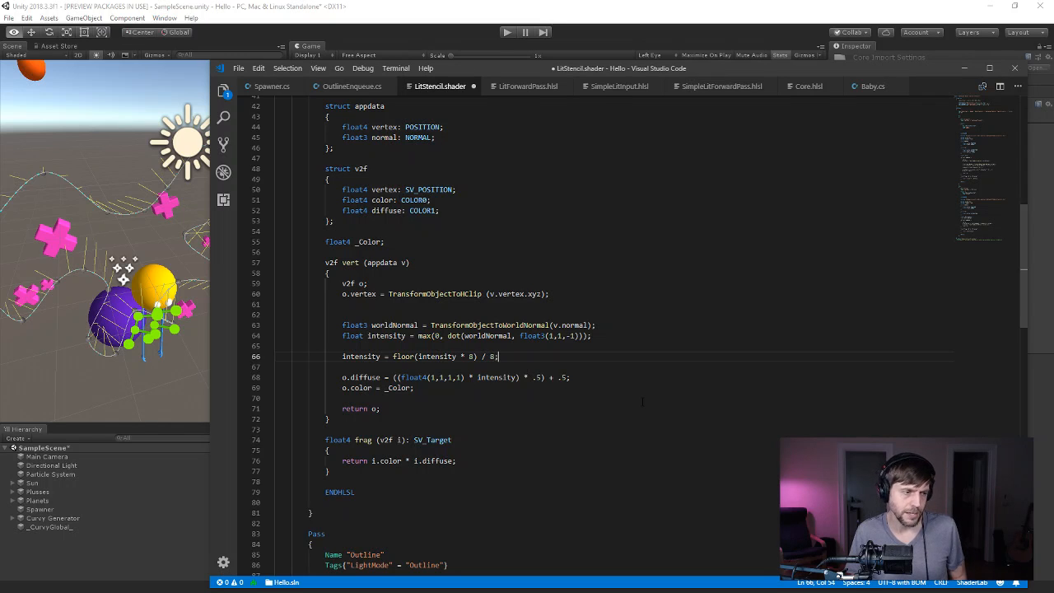
Save LitStencil.shader, check the scene's shading in Unity, and return to the shader code.
key("ctrl+s")
key("alt+Tab")
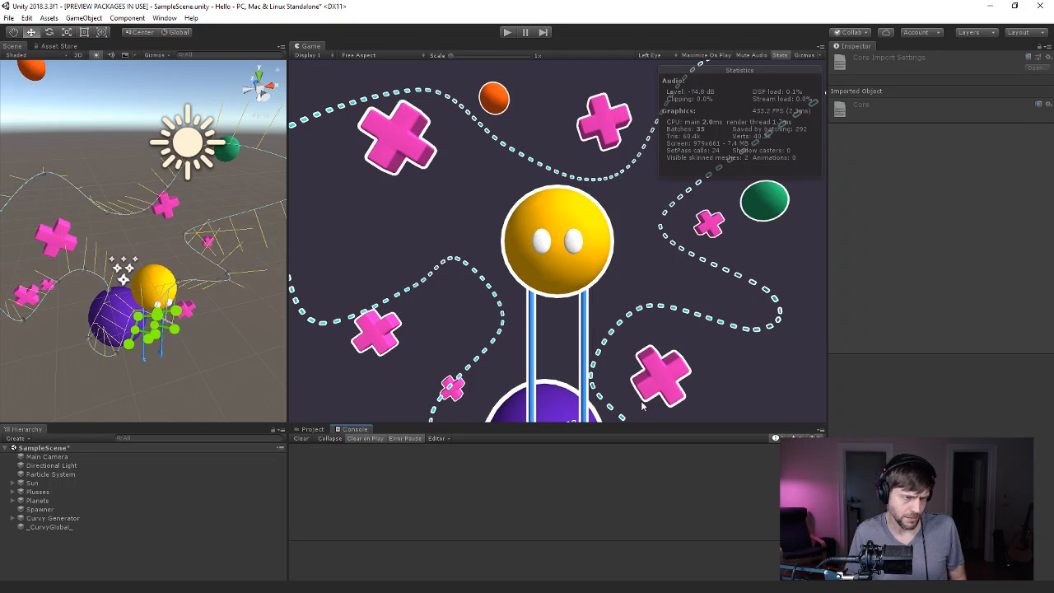
key("alt+Tab")
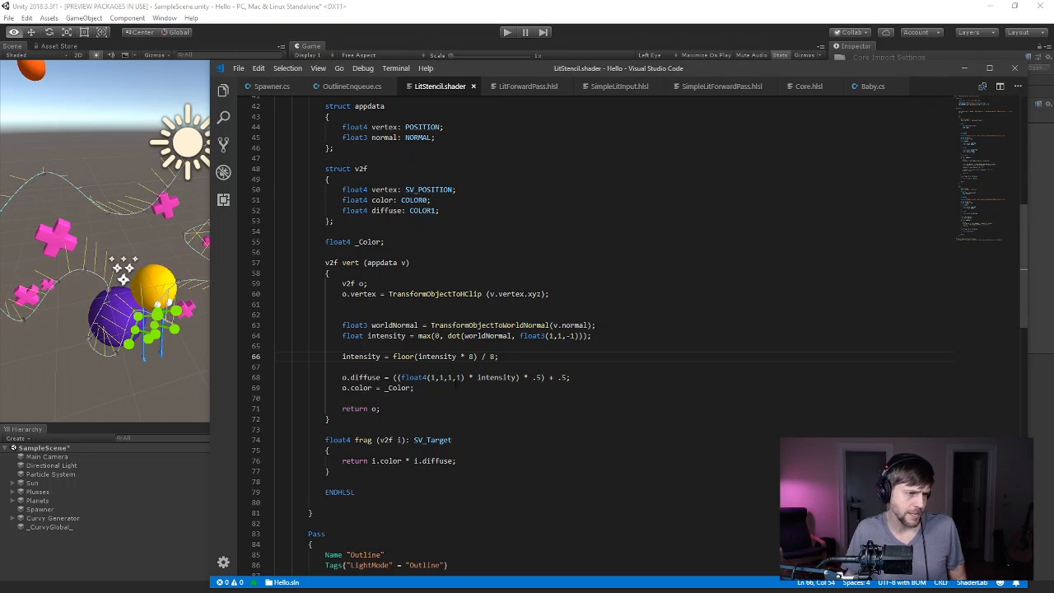
Change both the multiplier and the divisor in the floor line on line 66 to 4.
key("Left")
key("Left")
key("Left")
key("Left")
key("Left")
key("Left")
key("BackSpace")
type("4")
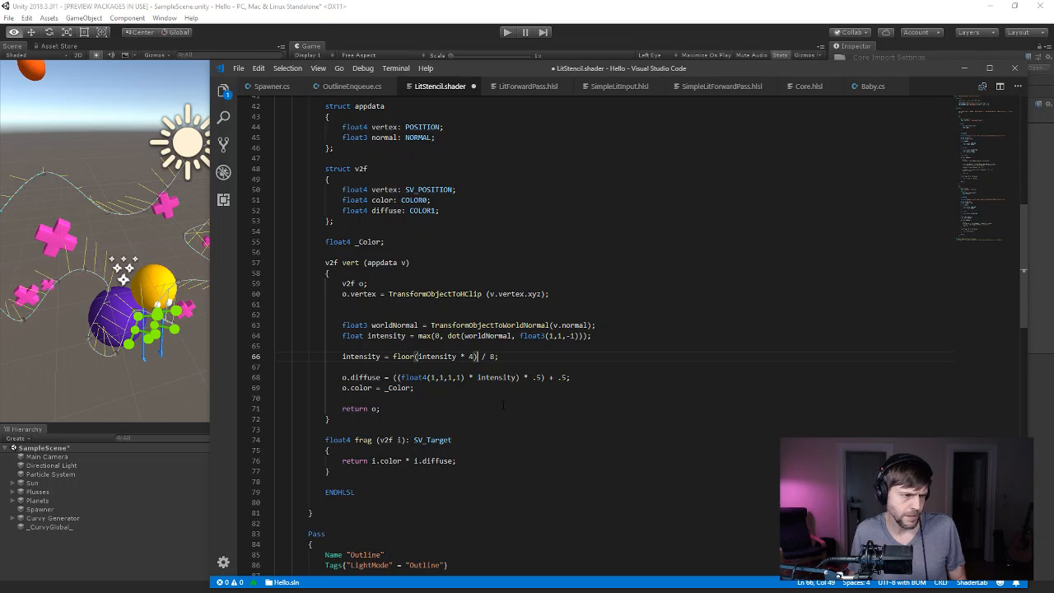
key("Right")
key("Right")
key("Right")
key("Right")
key("Delete")
type("4")
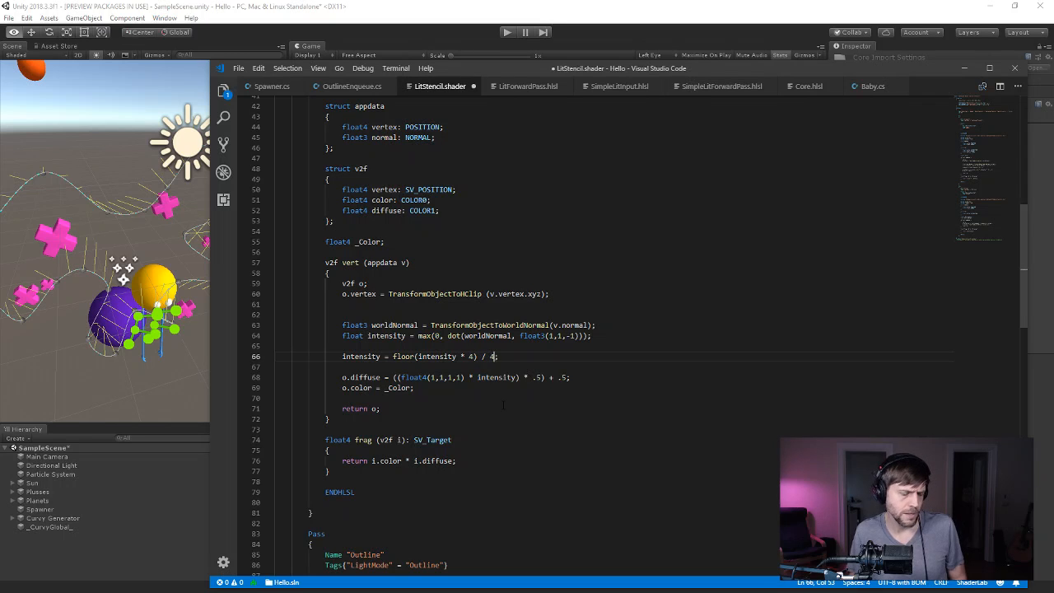
Save the shader with the new step count and inspect the banding on the scene's objects in Unity.
key("ctrl+s")
key("alt+Tab")
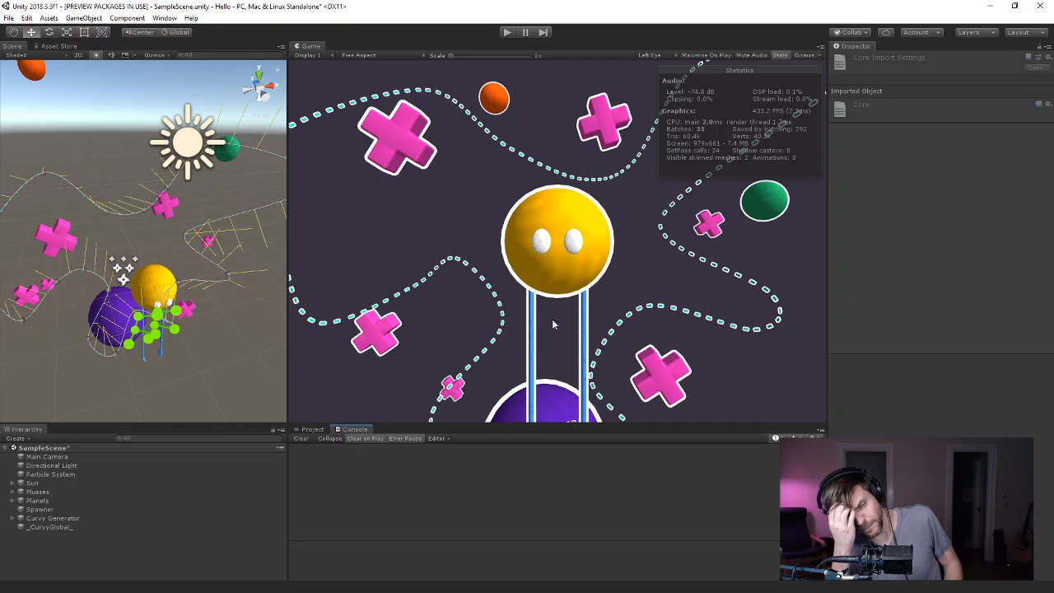
key("alt+Tab")
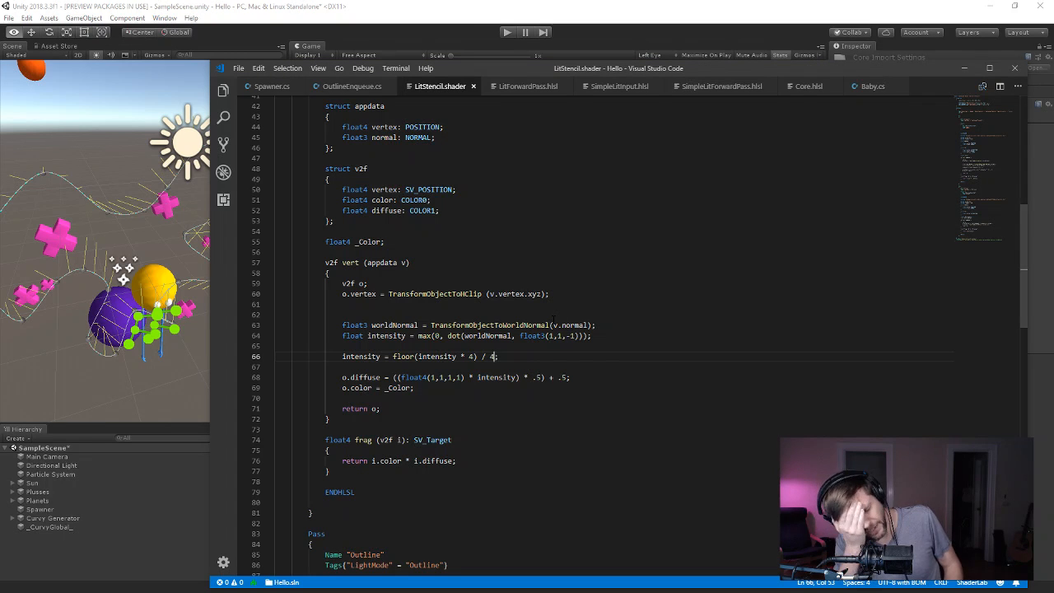
key("alt+Tab")
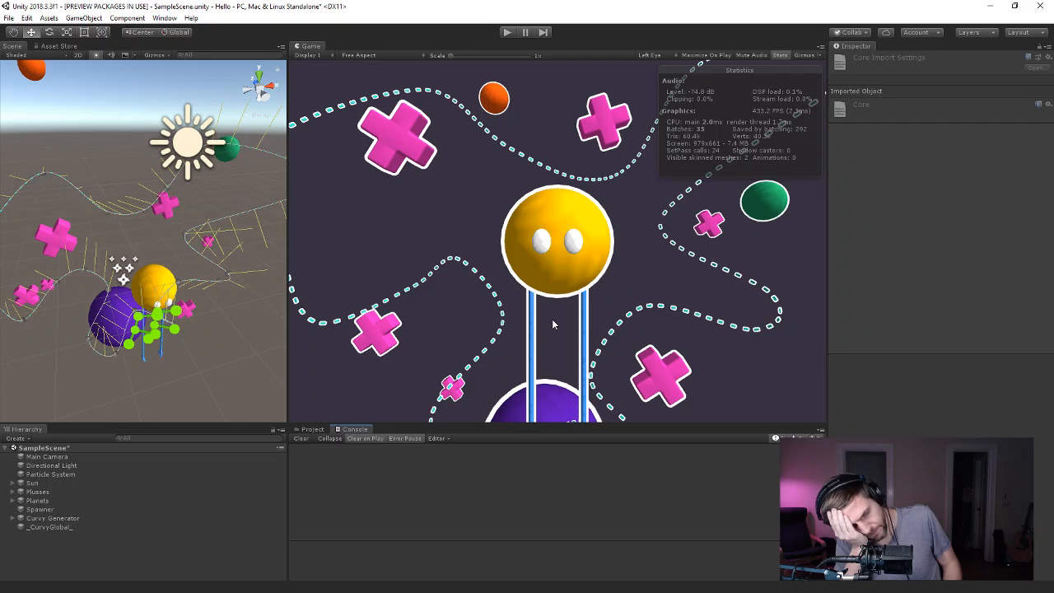
key("alt+Tab")
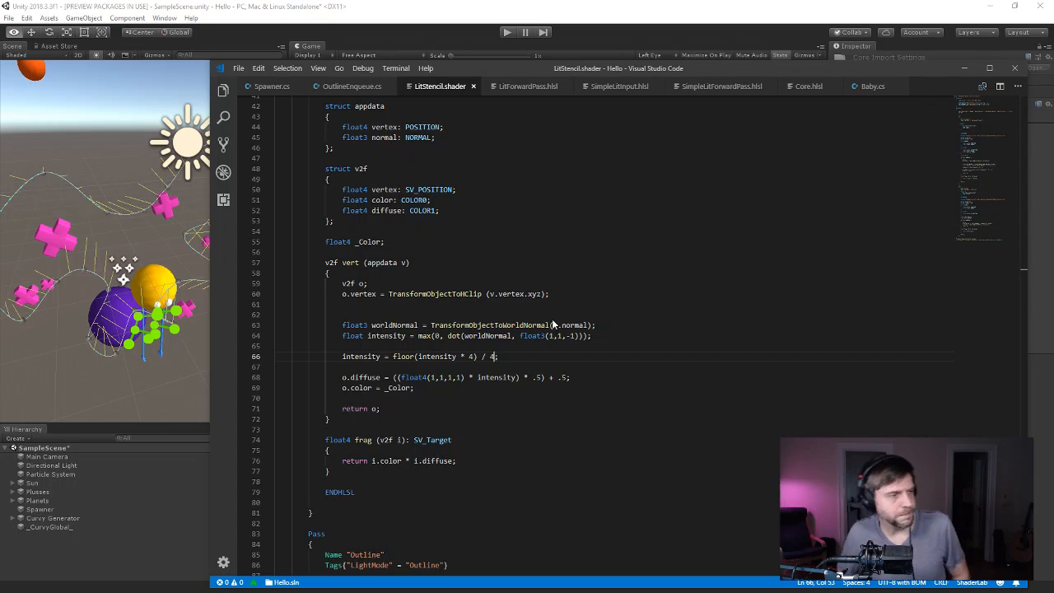
Change the diffuse member of the v2f struct to float intensity and save the shader.
double_click(355, 210)
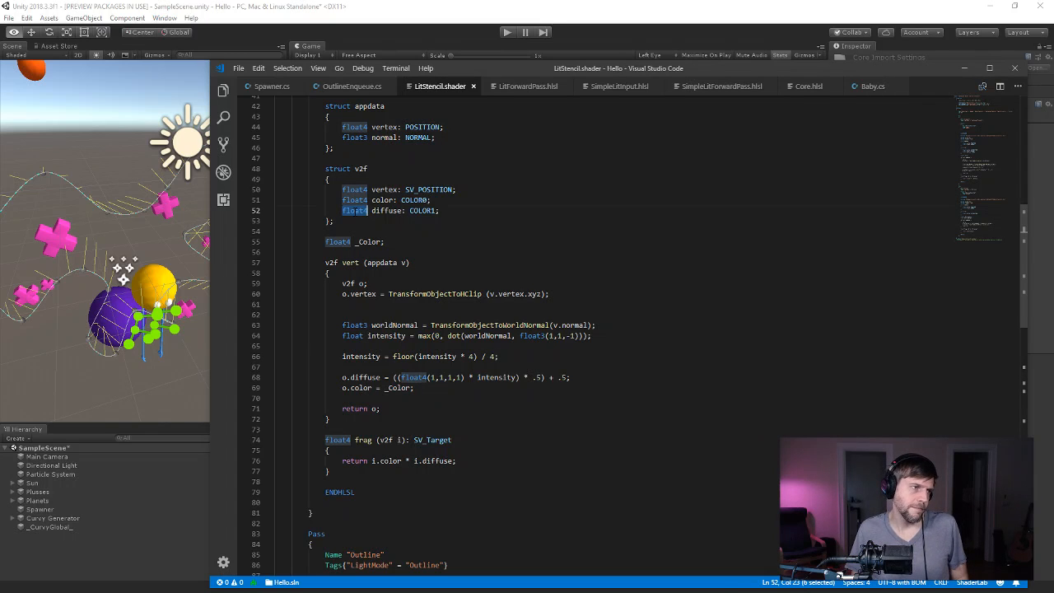
type("float")
double_click(384, 210)
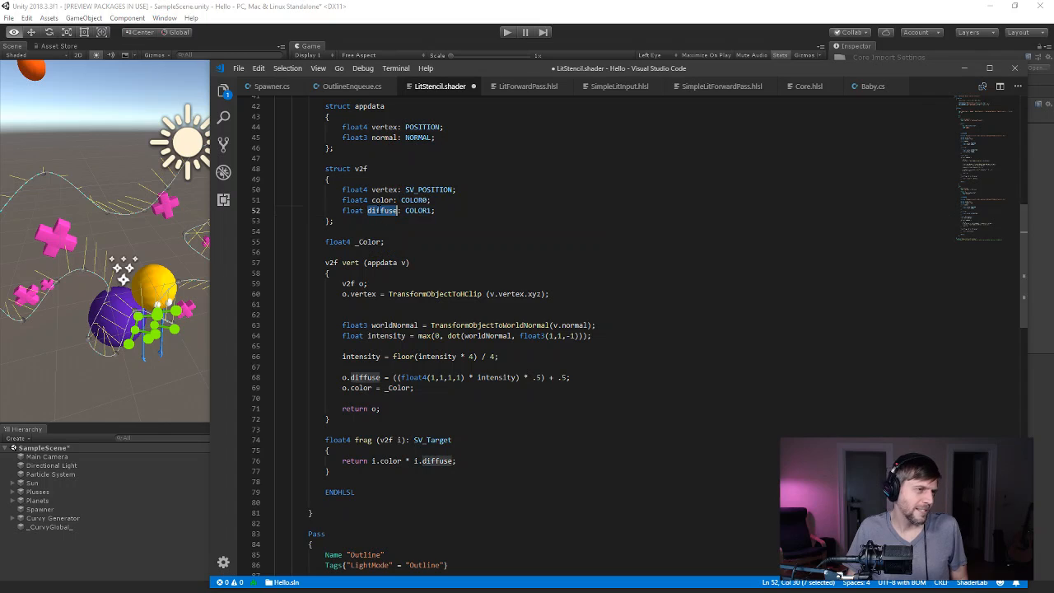
type("intensity")
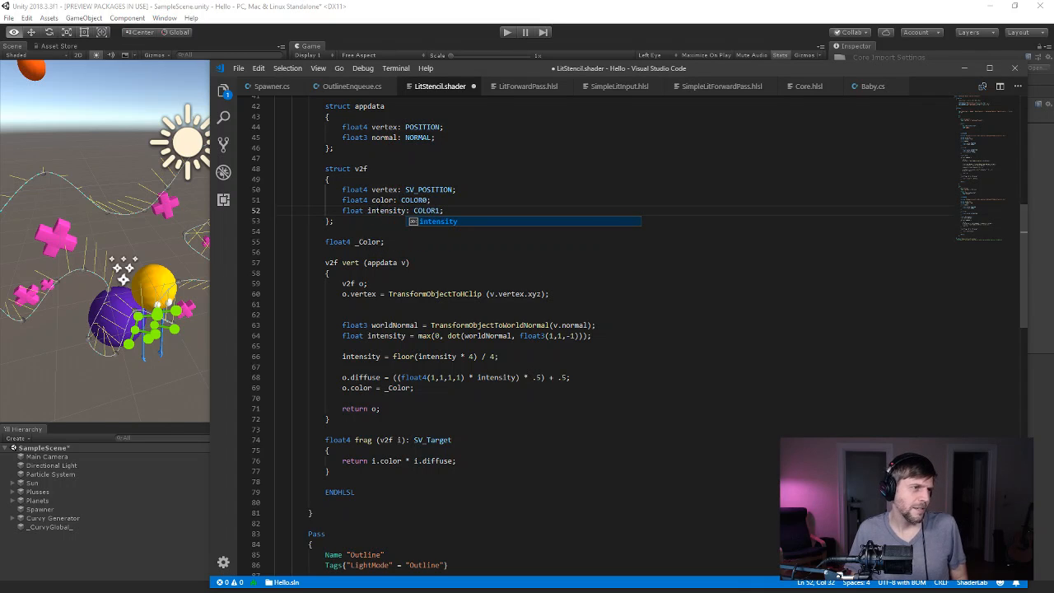
key("ctrl+s")
Examine the v2f struct semantics in the Unity manual's vertex and fragment shader examples as a reference for the COLOR1 semantic.
double_click(430, 211)
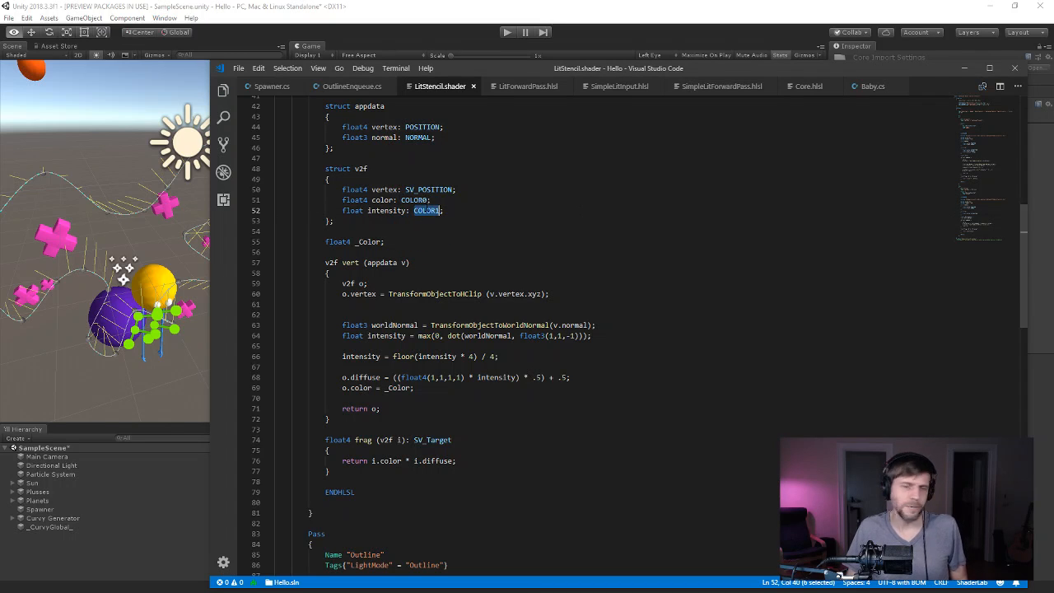
key("alt+Tab")
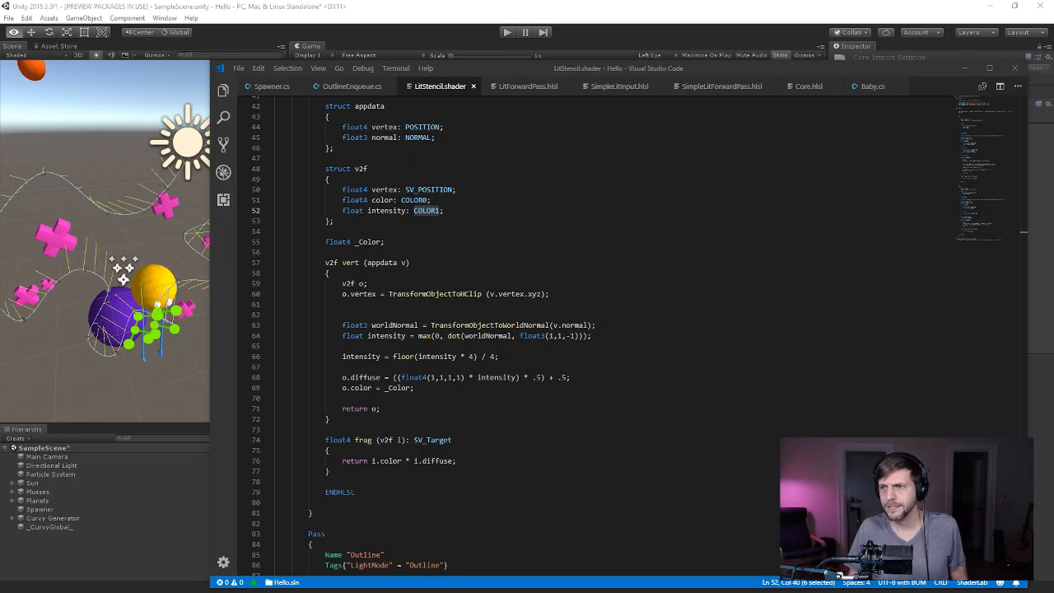
scroll(445, 398, "down", 10)
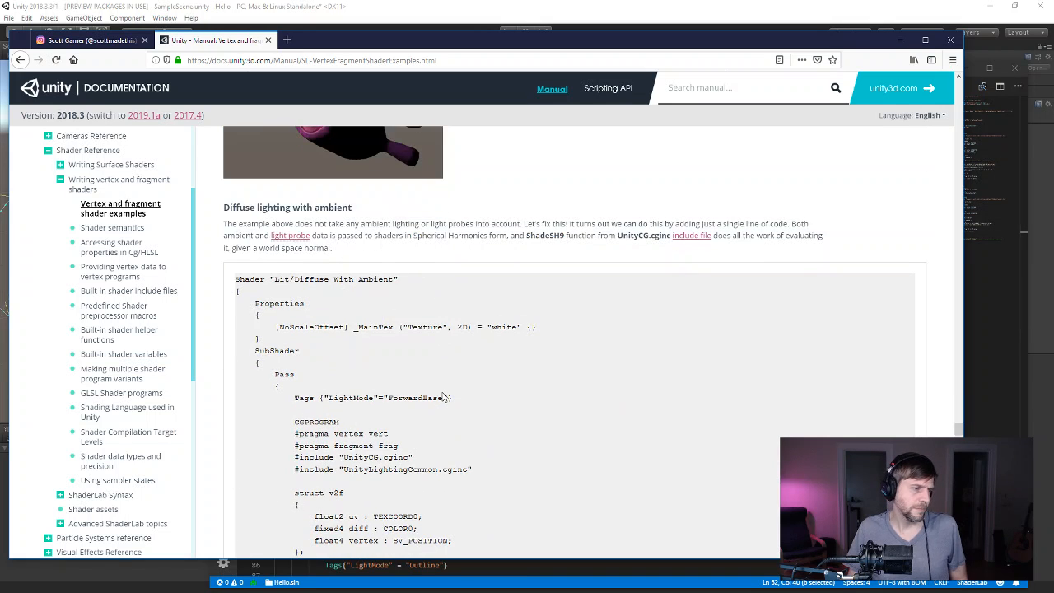
scroll(445, 398, "down", 3)
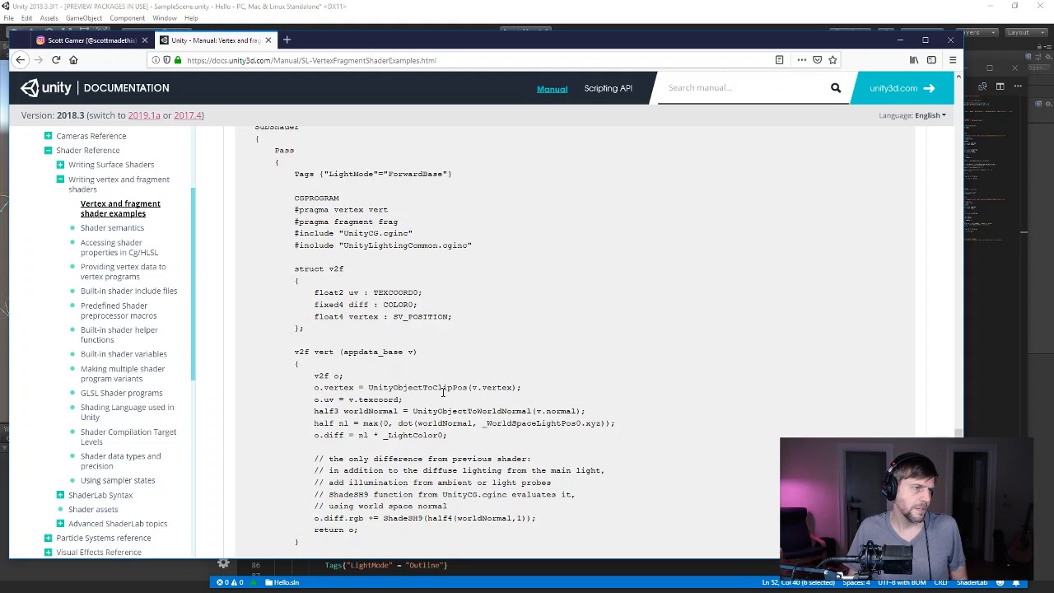
scroll(443, 392, "down", 1)
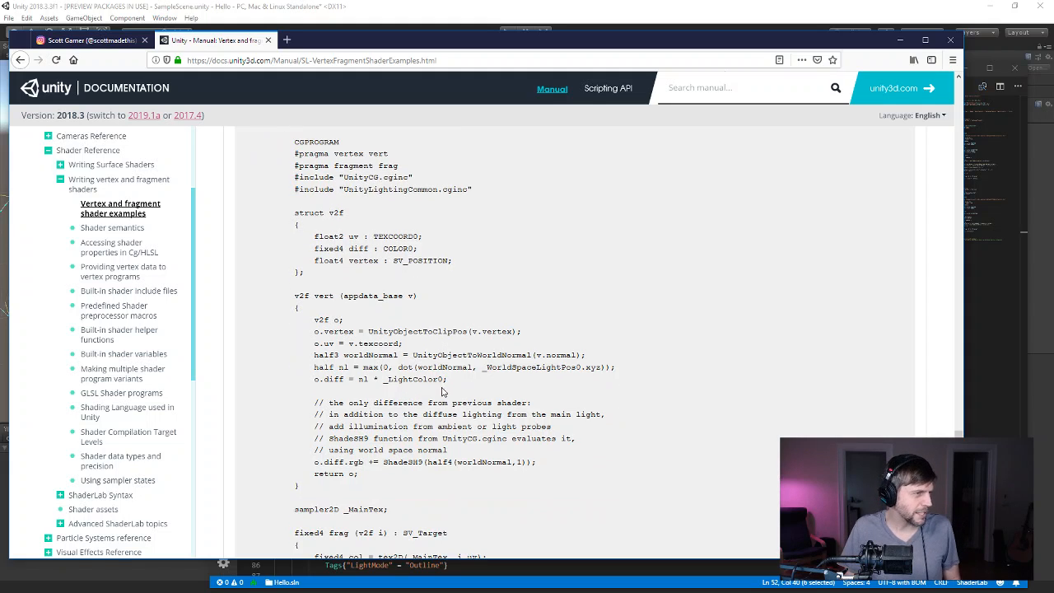
scroll(443, 392, "up", 1)
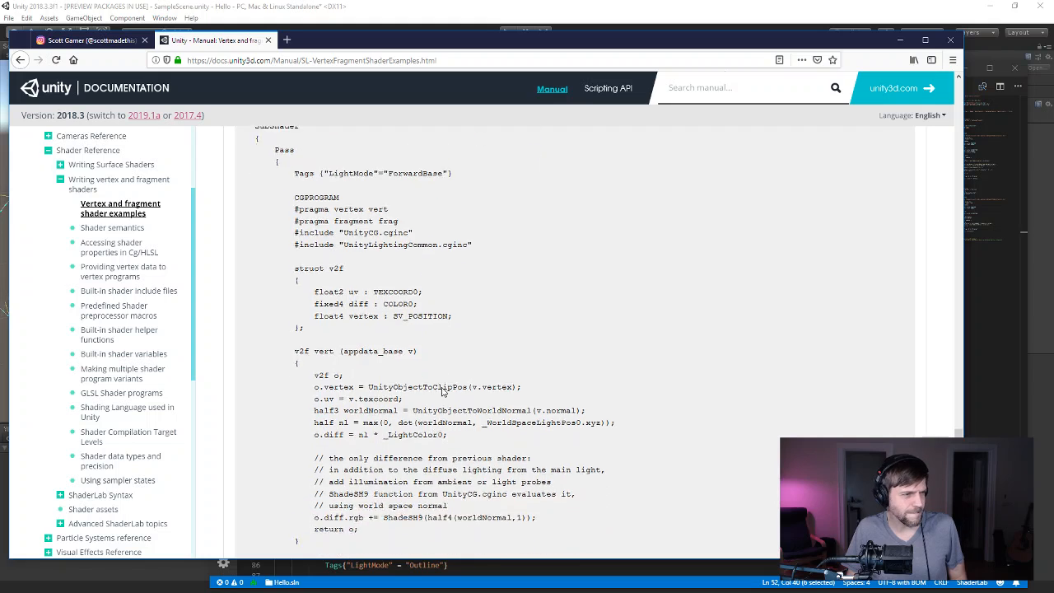
scroll(442, 392, "down", 4)
scroll(441, 392, "down", 7)
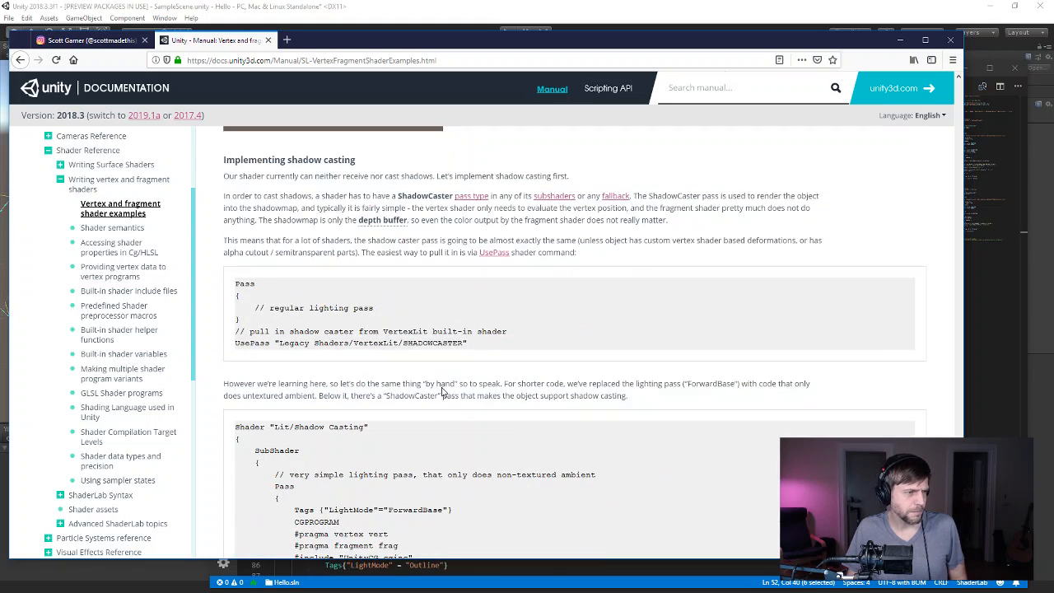
scroll(441, 392, "down", 4)
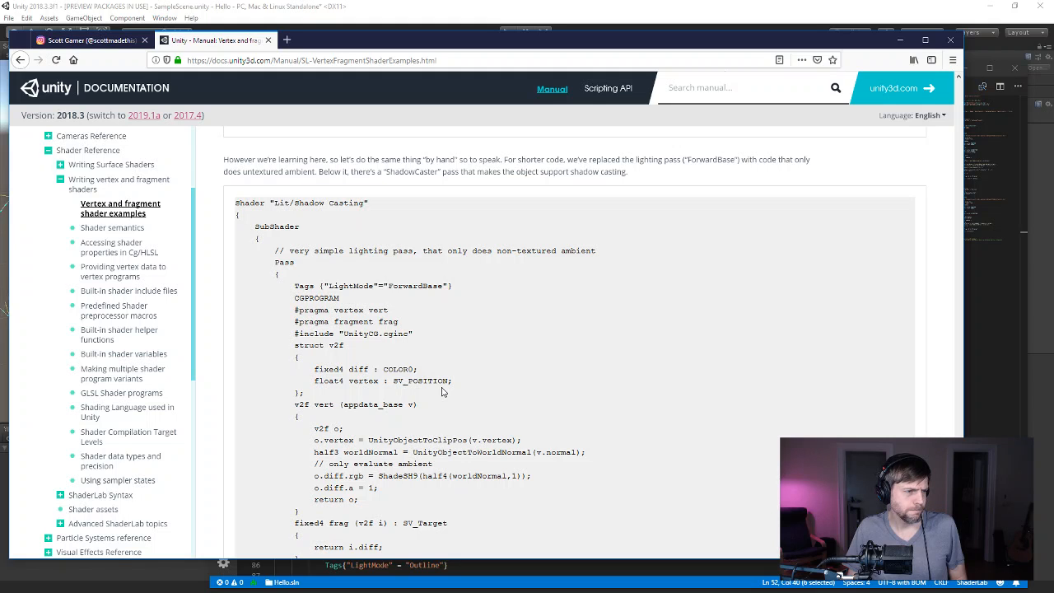
scroll(441, 391, "down", 4)
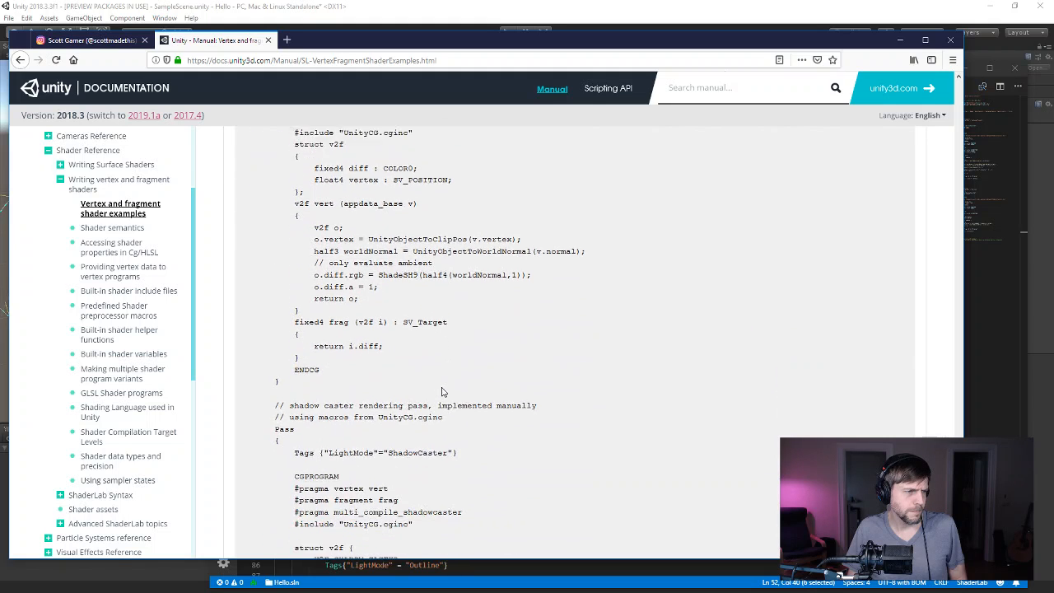
scroll(441, 392, "down", 3)
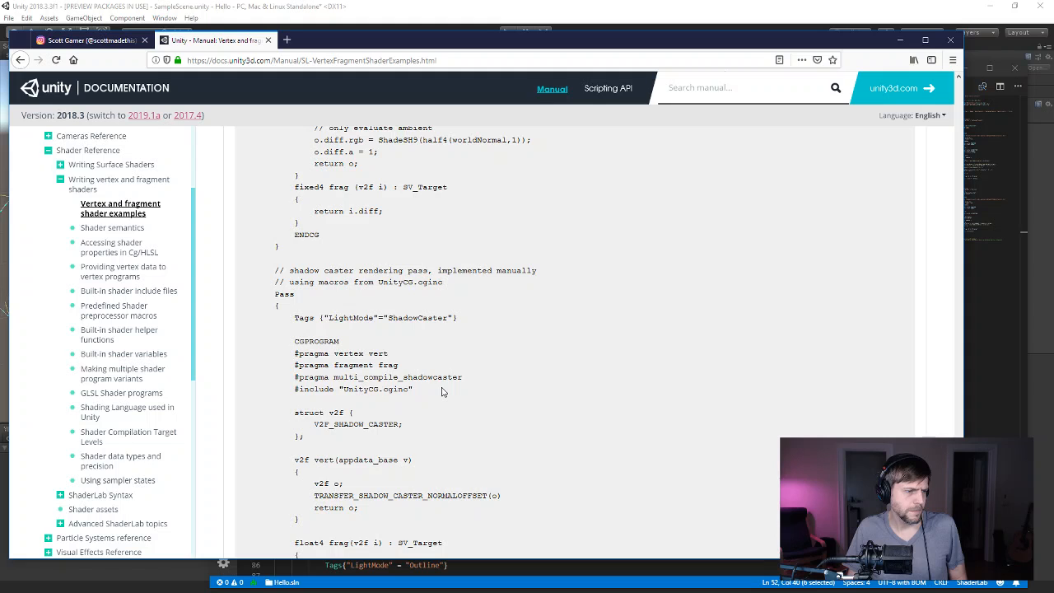
scroll(441, 392, "down", 4)
scroll(442, 392, "down", 7)
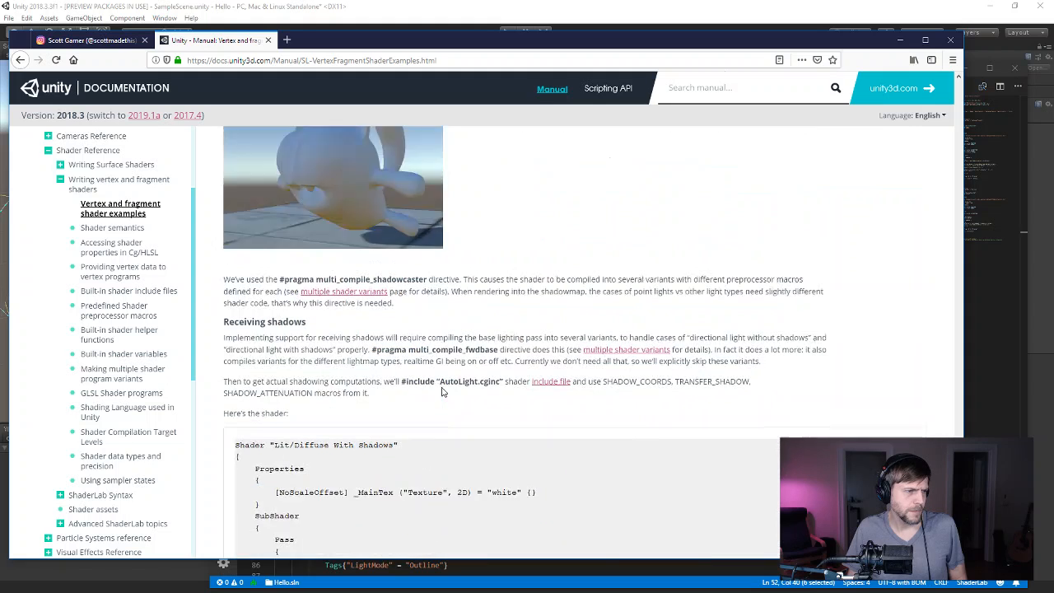
scroll(441, 392, "down", 10)
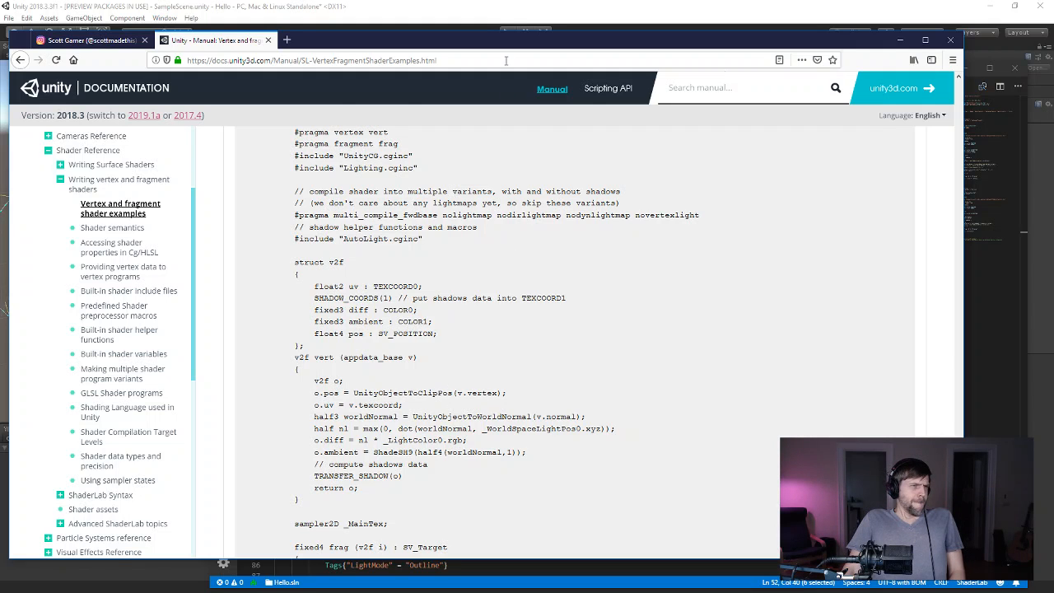
Return to LitStencil.shader in Visual Studio Code and undo the edits that turned the v2f struct's diffuse member into float intensity.
left_click(509, 19)
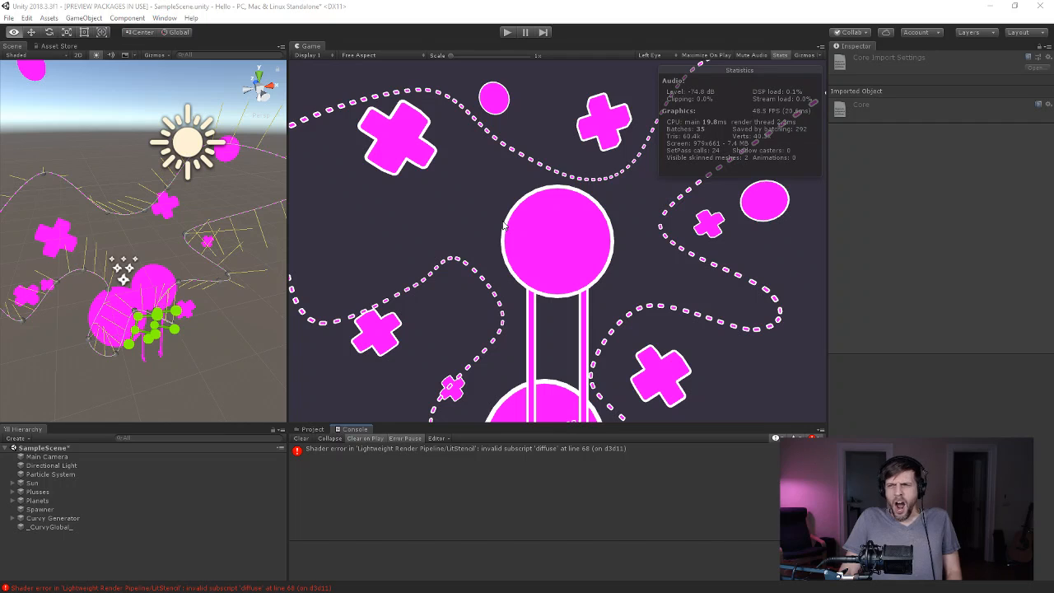
key("alt+Tab")
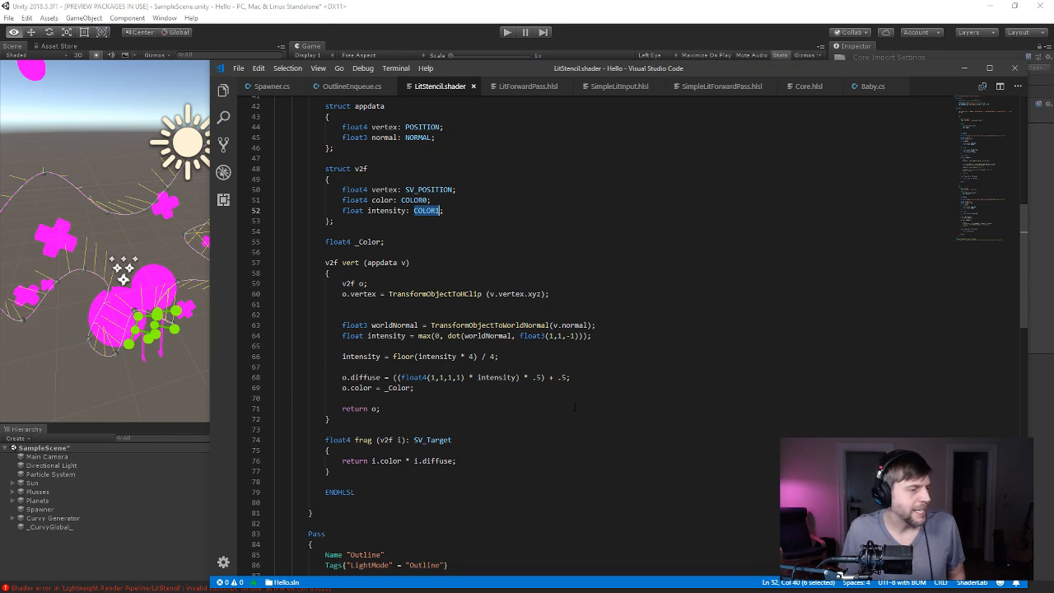
left_click(599, 396)
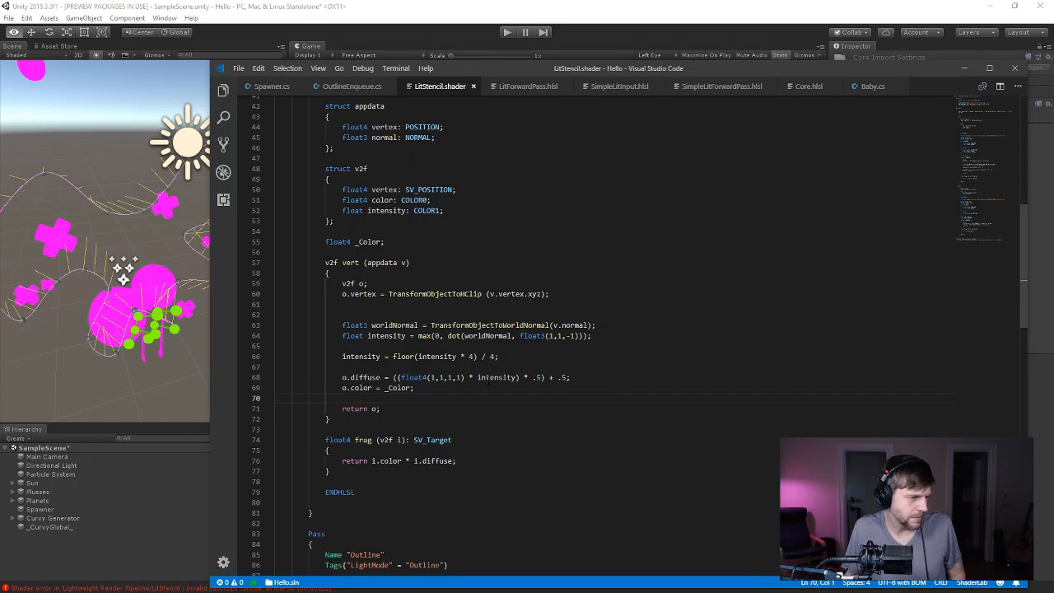
double_click(498, 377)
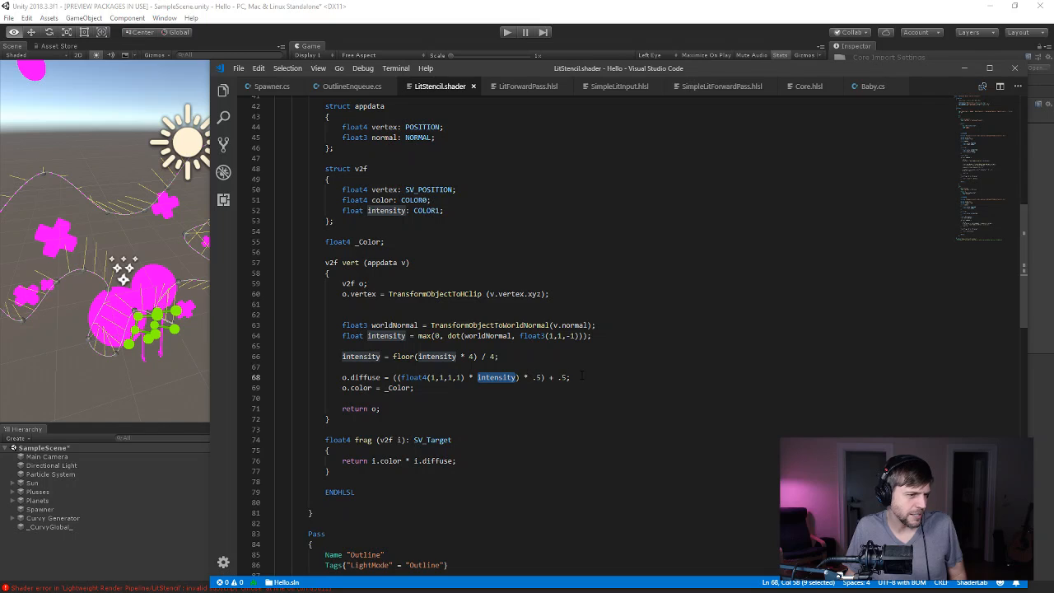
left_click(554, 366)
key("ctrl+z")
key("ctrl+z")
key("ctrl+z")
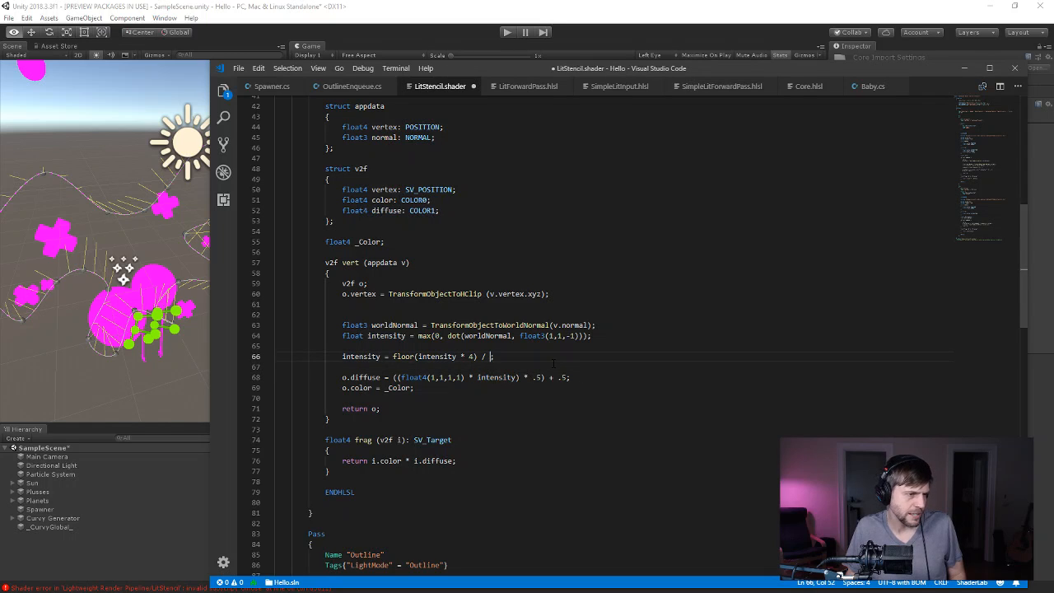
Delete the floor line on line 66, keep one blank line before the o.diffuse assignment, and save the shader.
triple_click(449, 357)
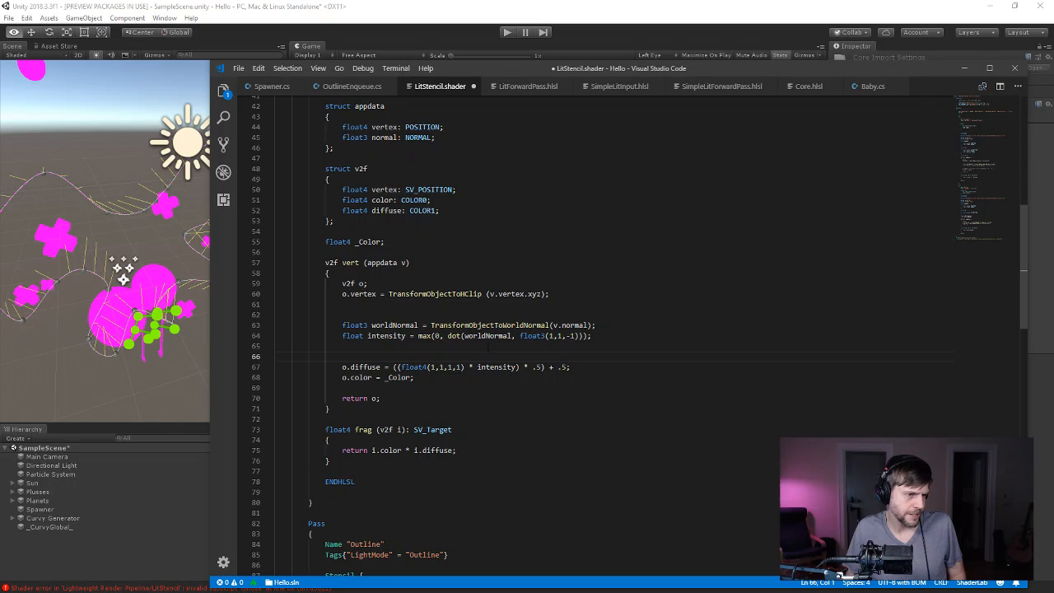
key("BackSpace")
key("BackSpace")
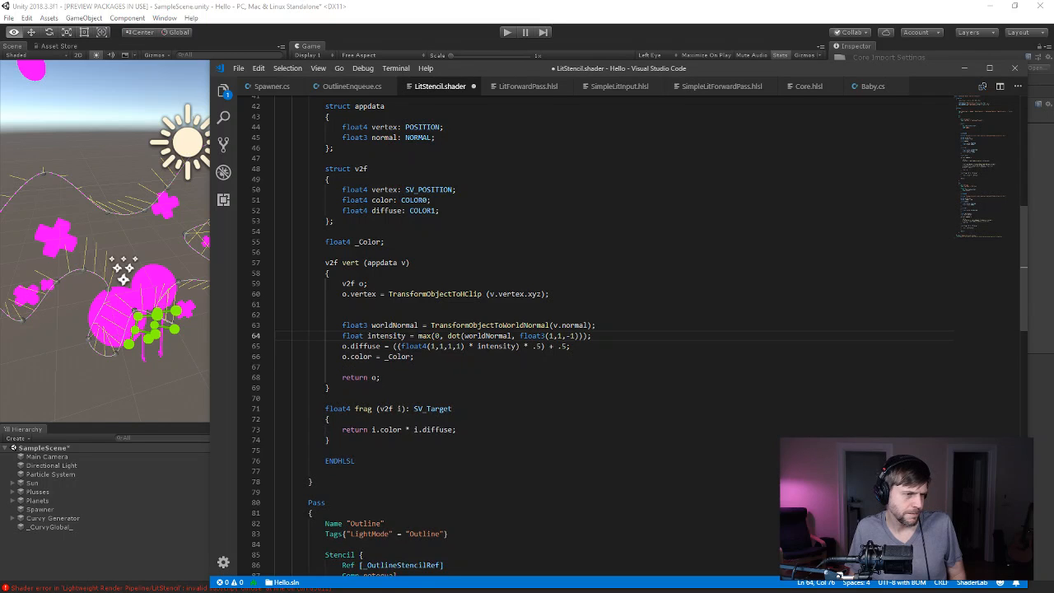
key("Return")
key("ctrl+s")
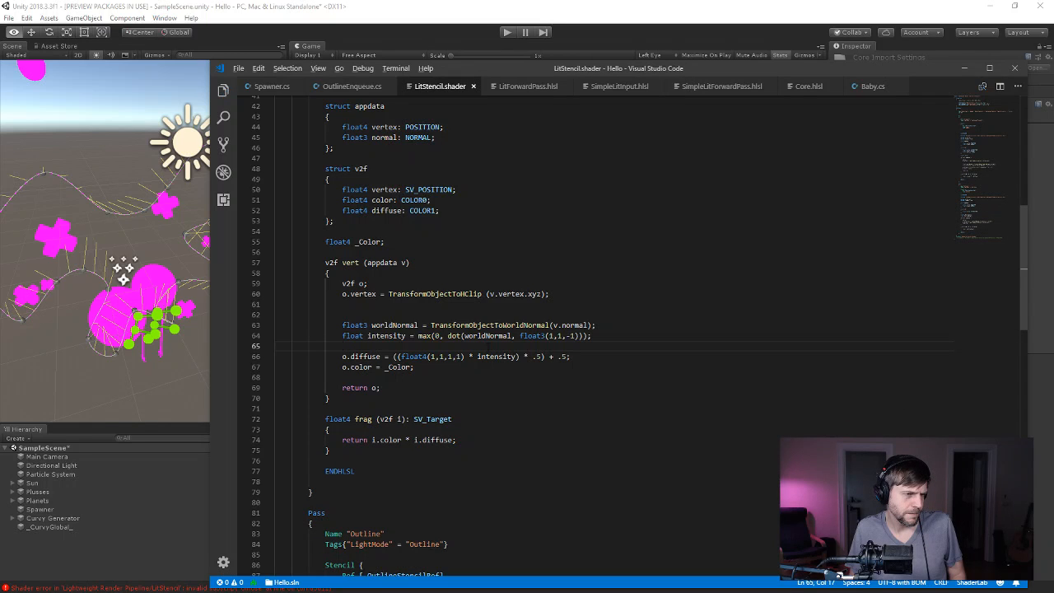
Reduce the o.diffuse assignment to float4(1,1,1,1) * intensity, without the .5 scaling and offset, and save the shader.
key("alt")
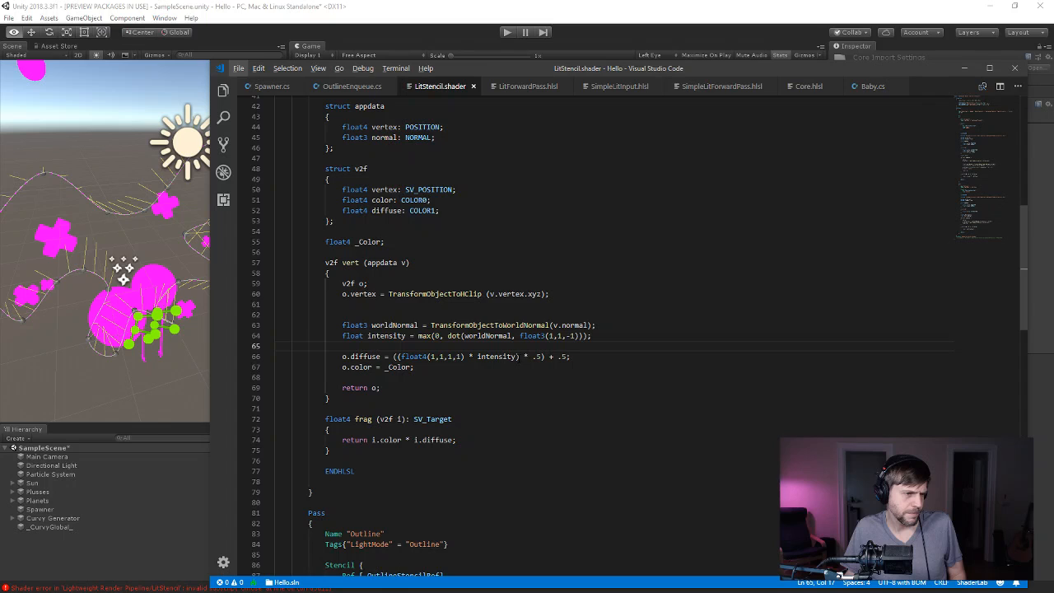
left_click(519, 358)
left_click_drag(520, 358, 403, 357)
left_click(502, 367)
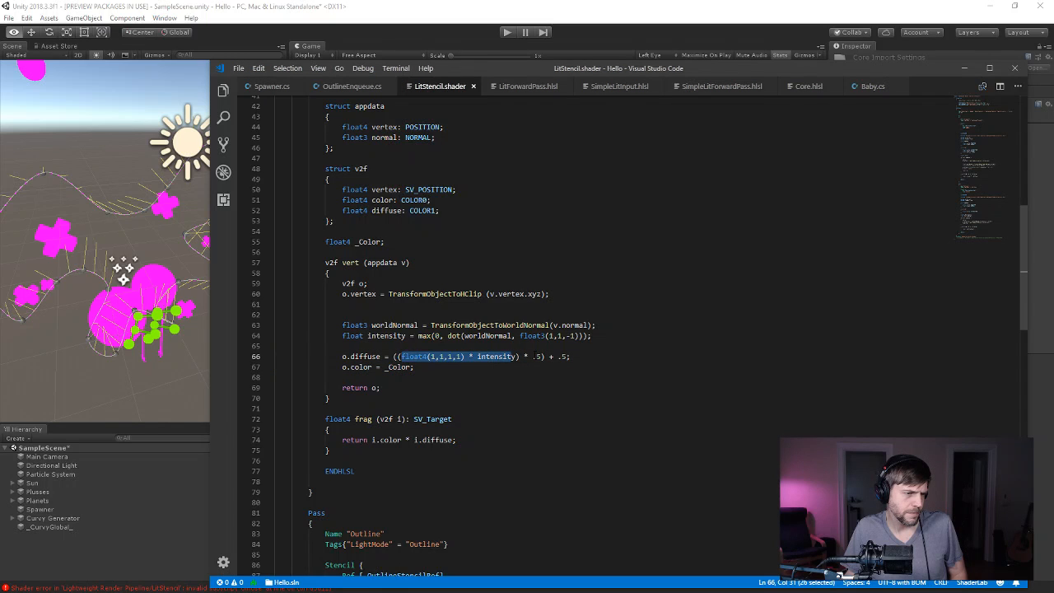
left_click_drag(519, 357, 401, 357)
key("ctrl+c")
left_click_drag(583, 356, 393, 357)
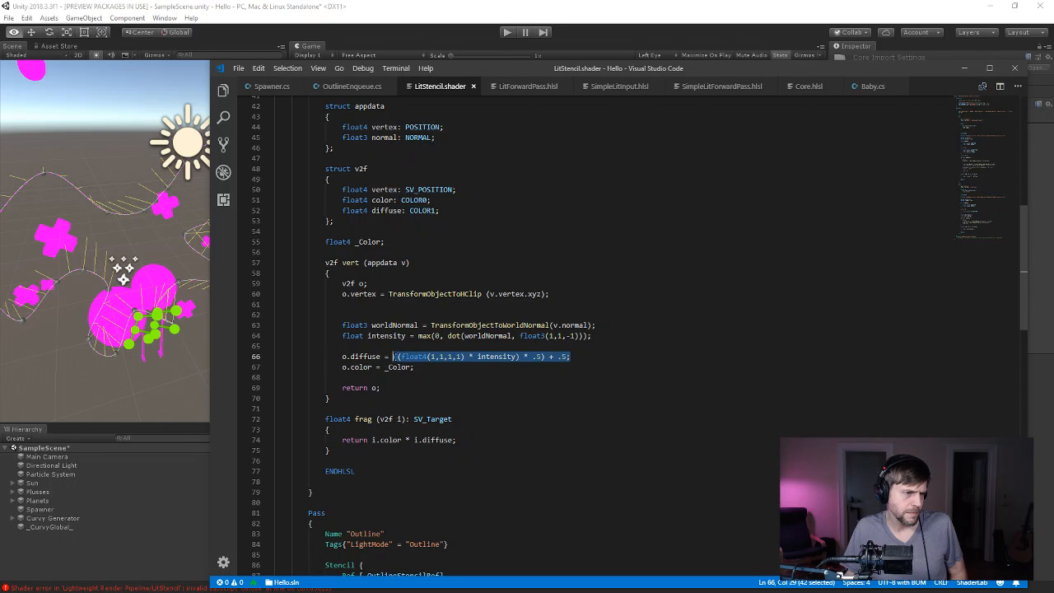
key("ctrl+v")
type(";")
key("ctrl+s")
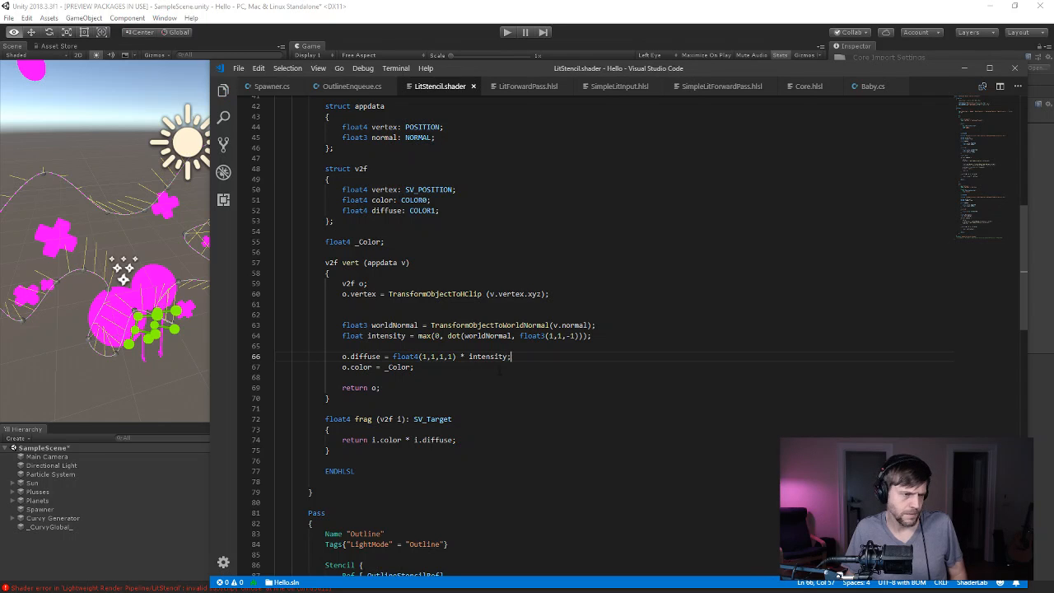
Check the simplified diffuse lighting on the scene's objects in Unity and review the vertex and fragment functions in the shader code.
key("alt+Tab")
key("alt+Tab")
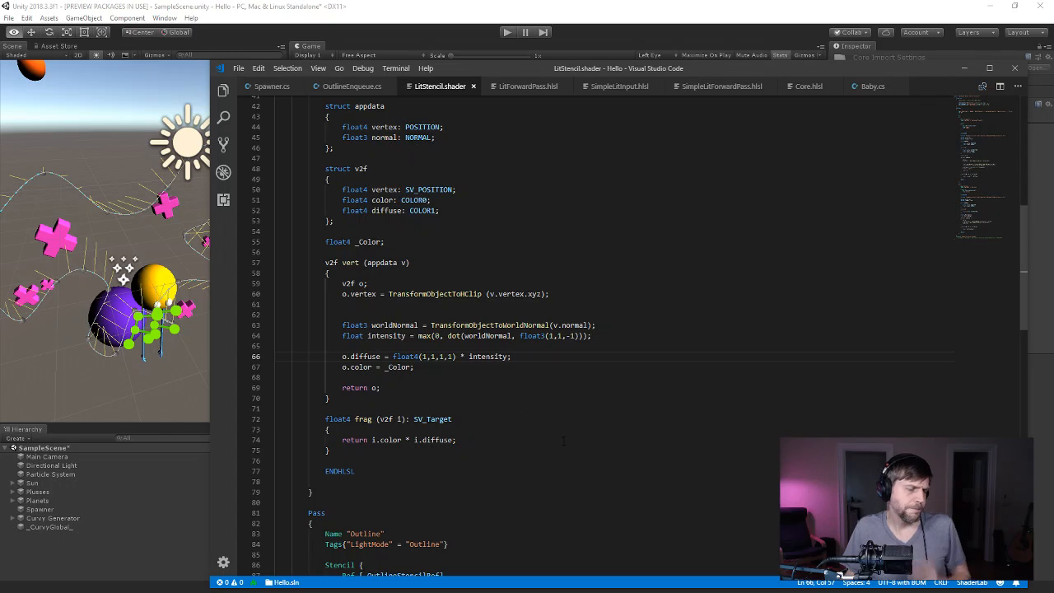
scroll(567, 422, "down", 4)
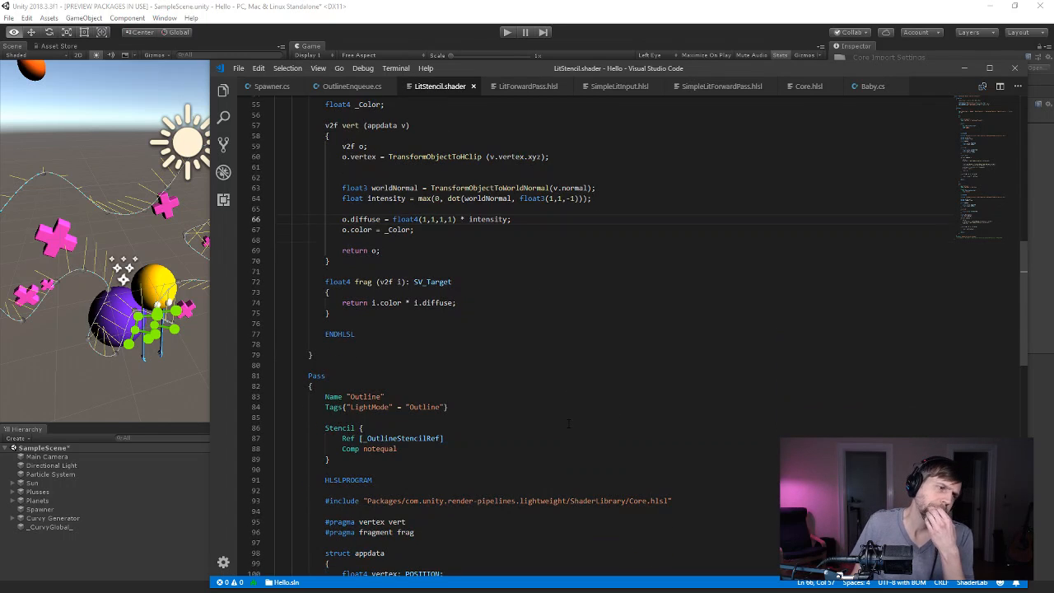
scroll(569, 423, "up", 4)
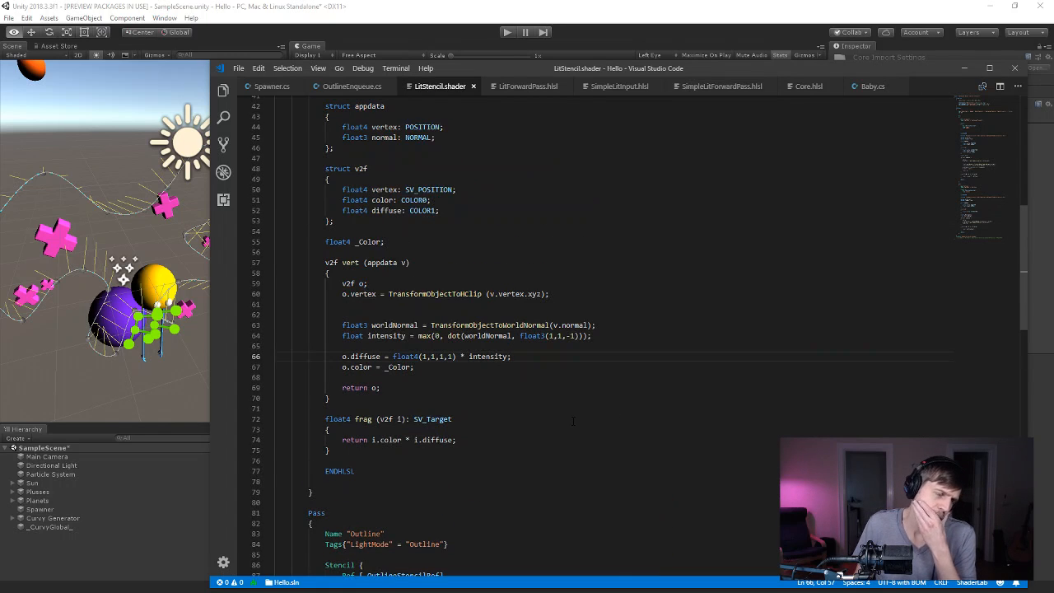
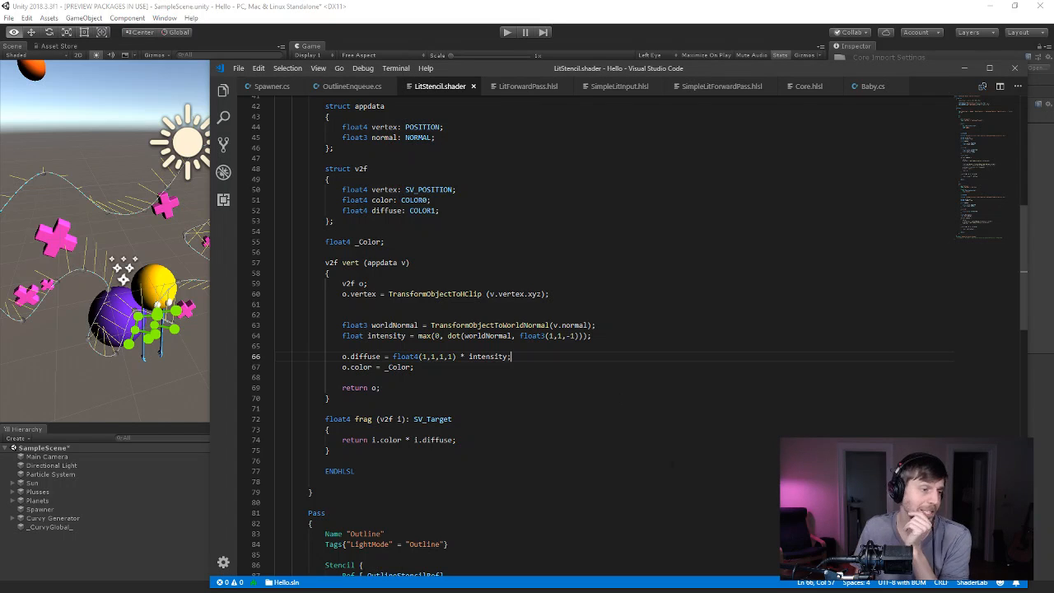
left_click(598, 378)
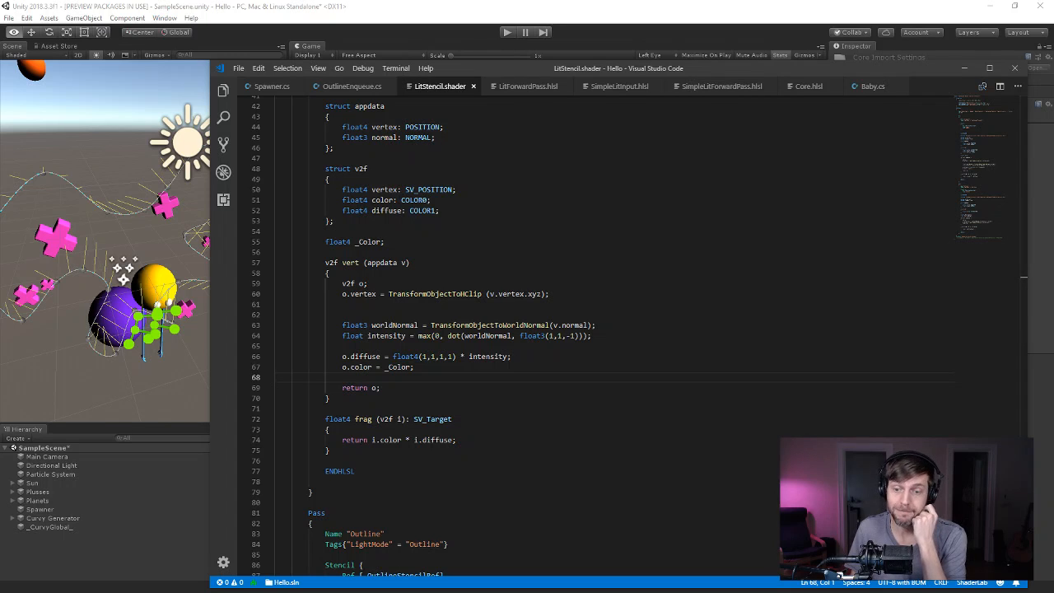
Switch to the web browser and search in a new tab for "unity simple toon shader".
key("alt+Tab")
key("ctrl+t")
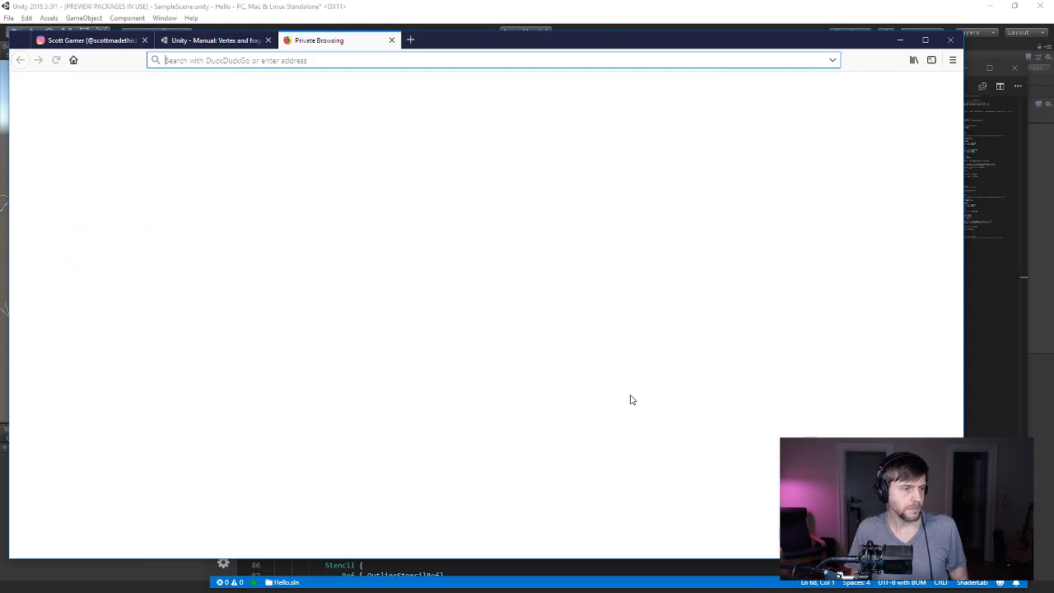
type("unity s")
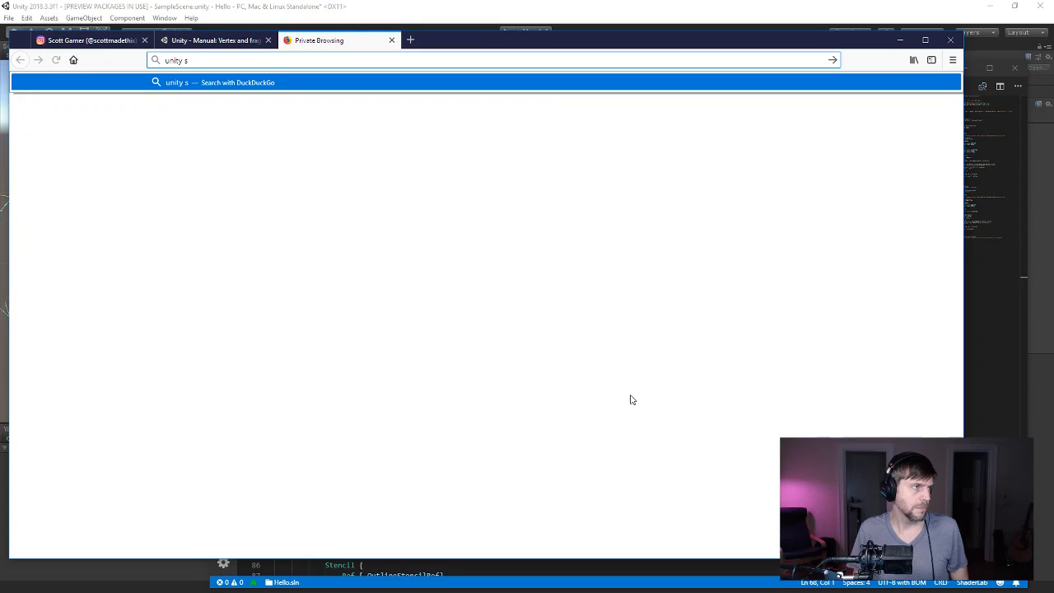
type("imple toon shader")
key("Return")
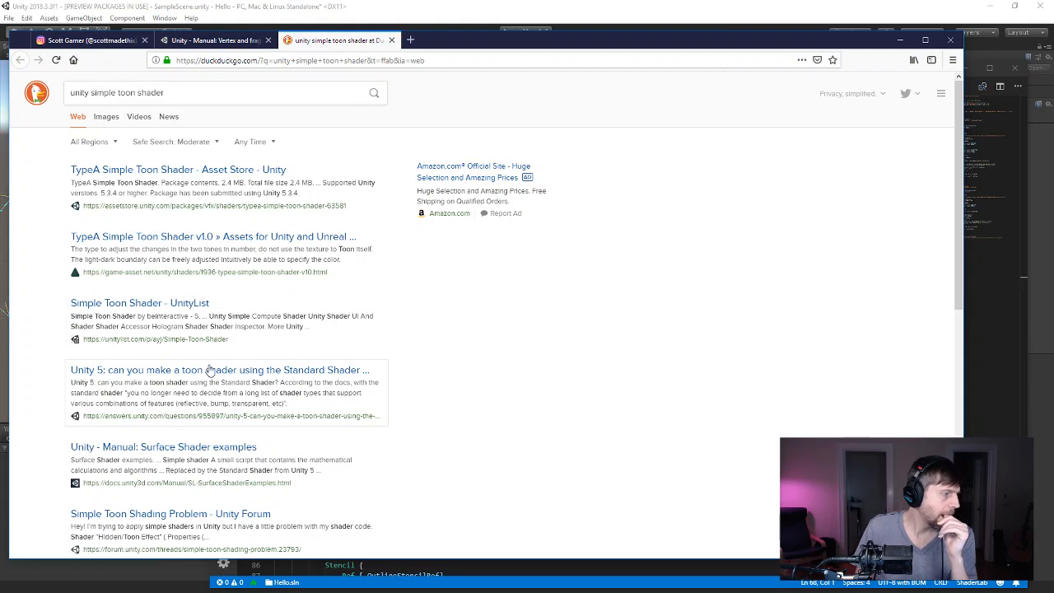
Look through the Unity manual's Surface Shader examples page from the search results, and return to the results.
scroll(210, 372, "down", 3)
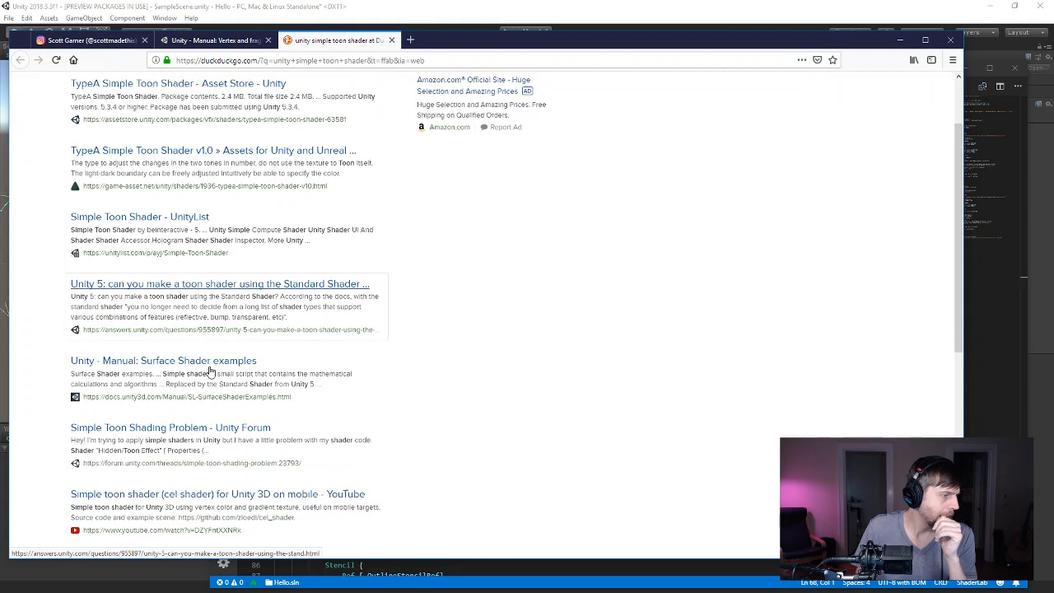
left_click(198, 338)
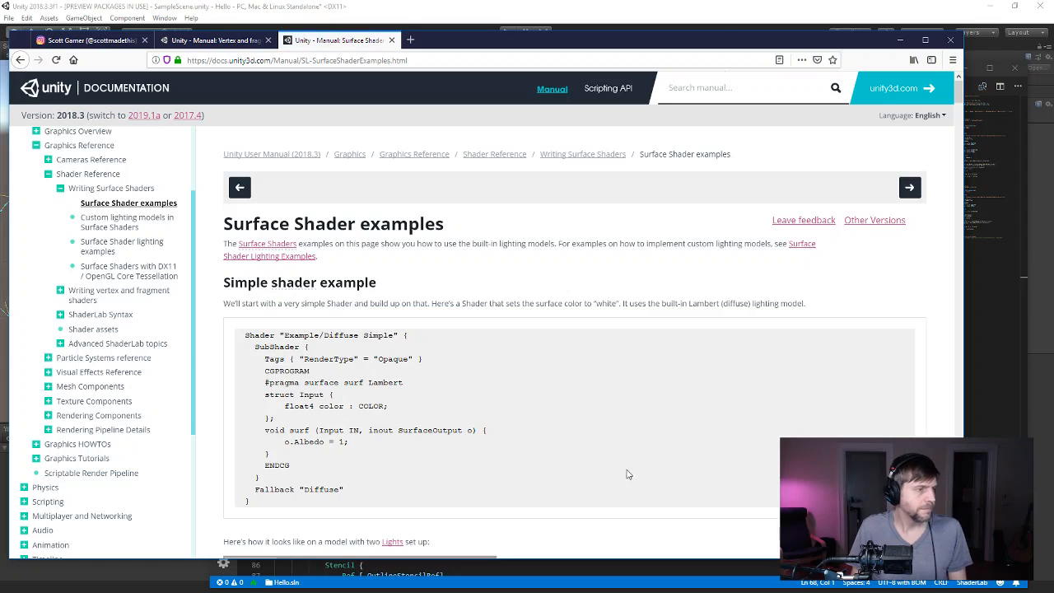
scroll(619, 455, "down", 8)
scroll(620, 455, "down", 4)
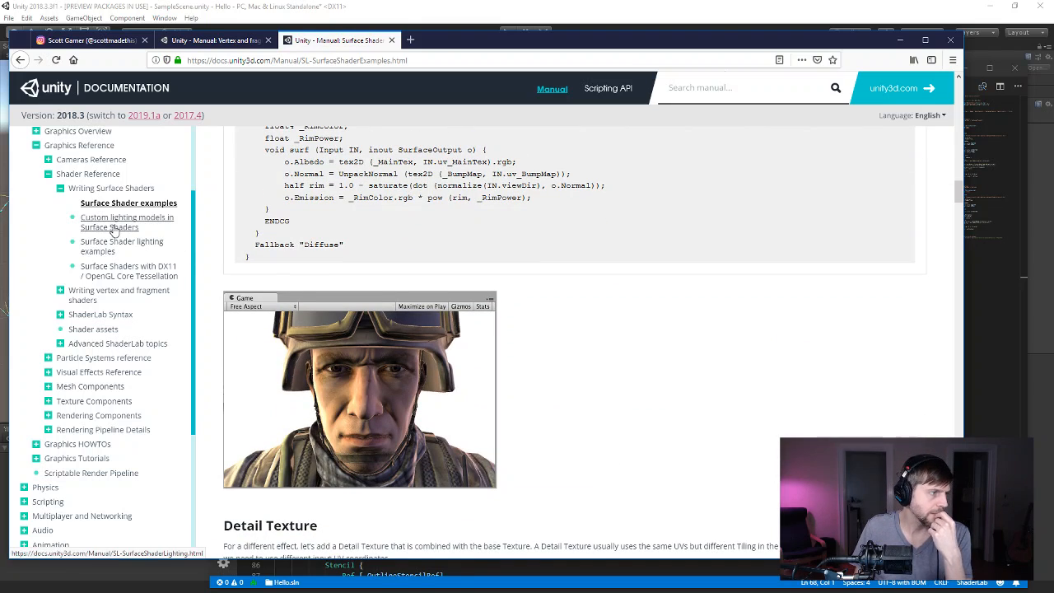
left_click(21, 62)
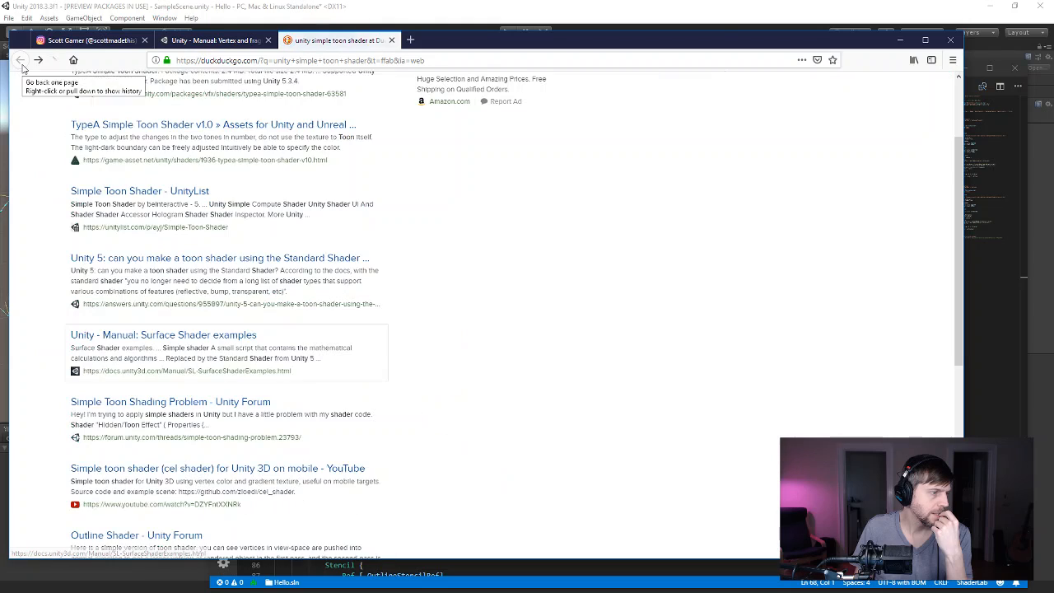
Search the web for "unity cel shader example" in place of the toon shader query.
scroll(190, 231, "up", 4)
left_click(124, 93)
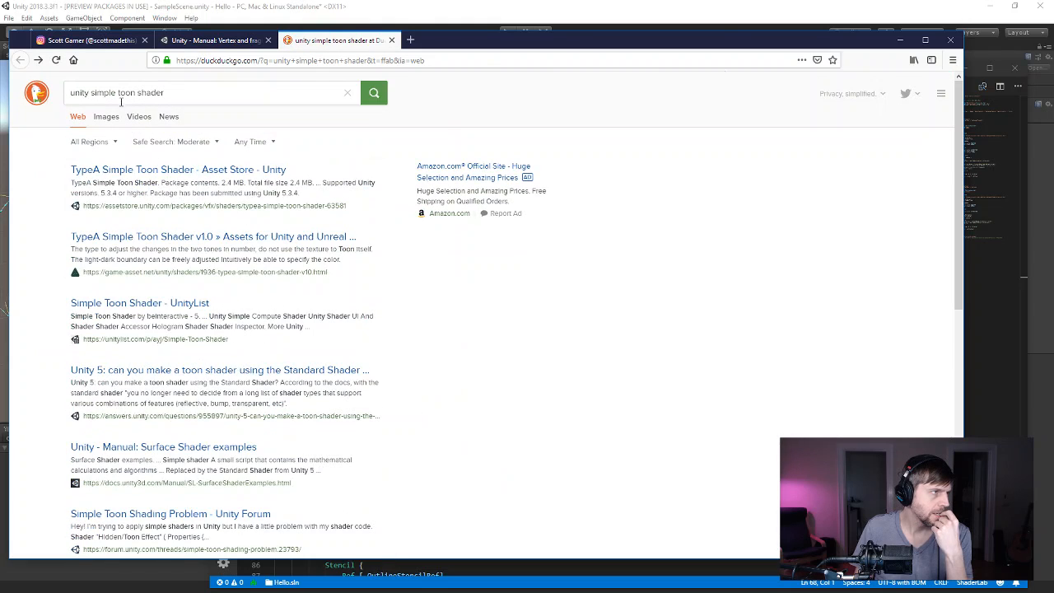
key("ctrl+a")
type("unity ce")
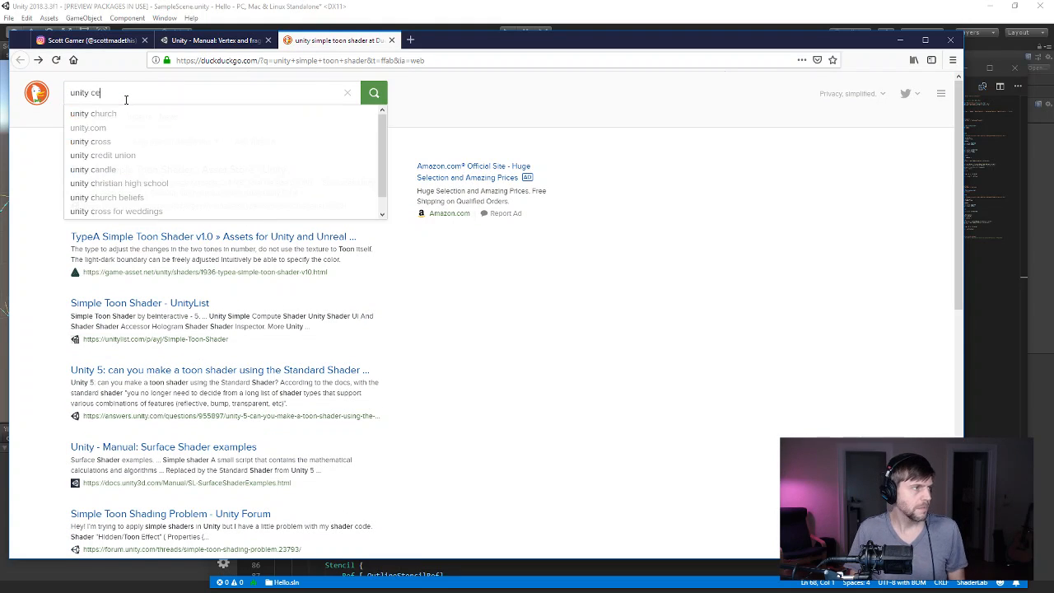
type("l shade xample")
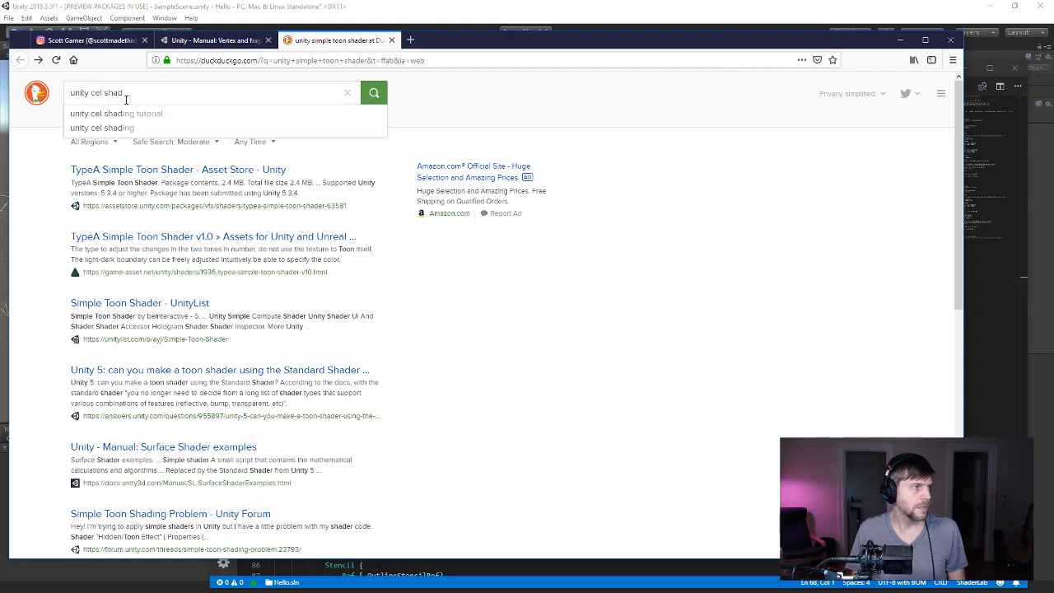
key("Return")
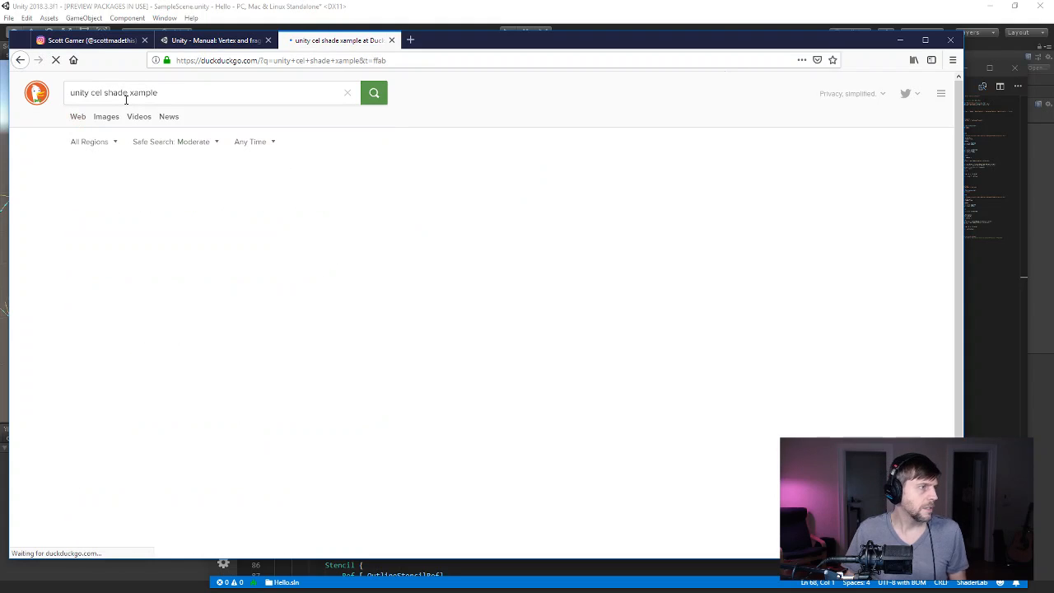
left_click(197, 175)
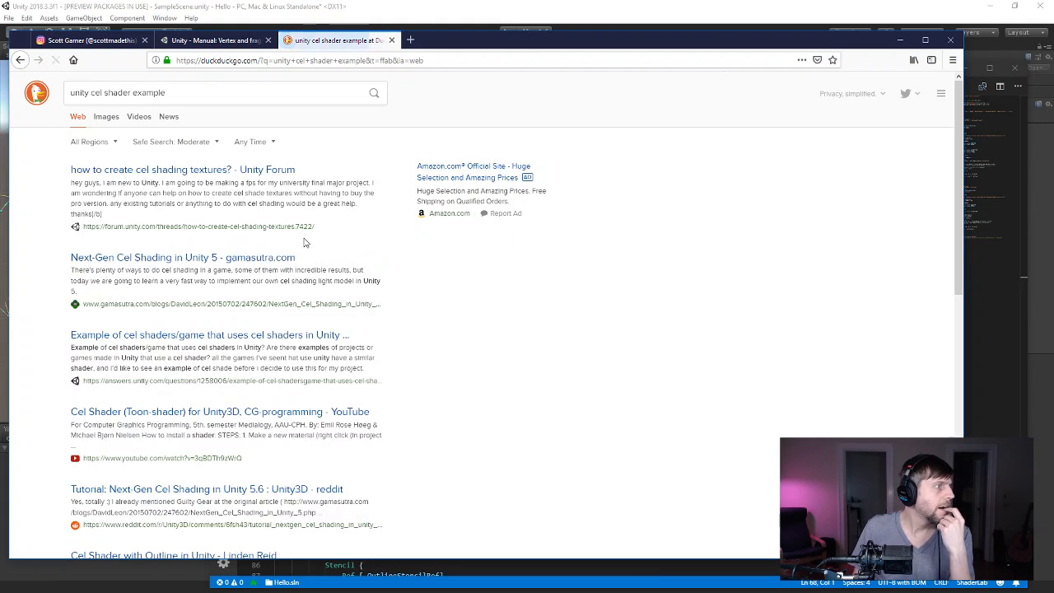
Open the Gamasutra article on Next-Gen Cel Shading in Unity 5 and examine its forward and deferred rendering code examples.
left_click(158, 258)
scroll(506, 214, "down", 3)
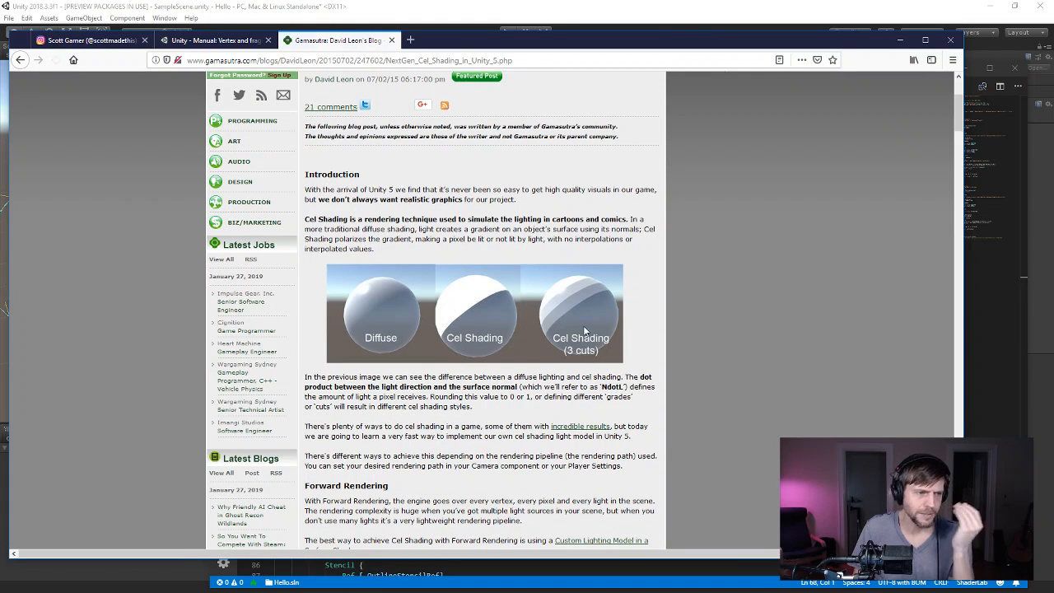
scroll(565, 351, "down", 2)
scroll(565, 351, "down", 3)
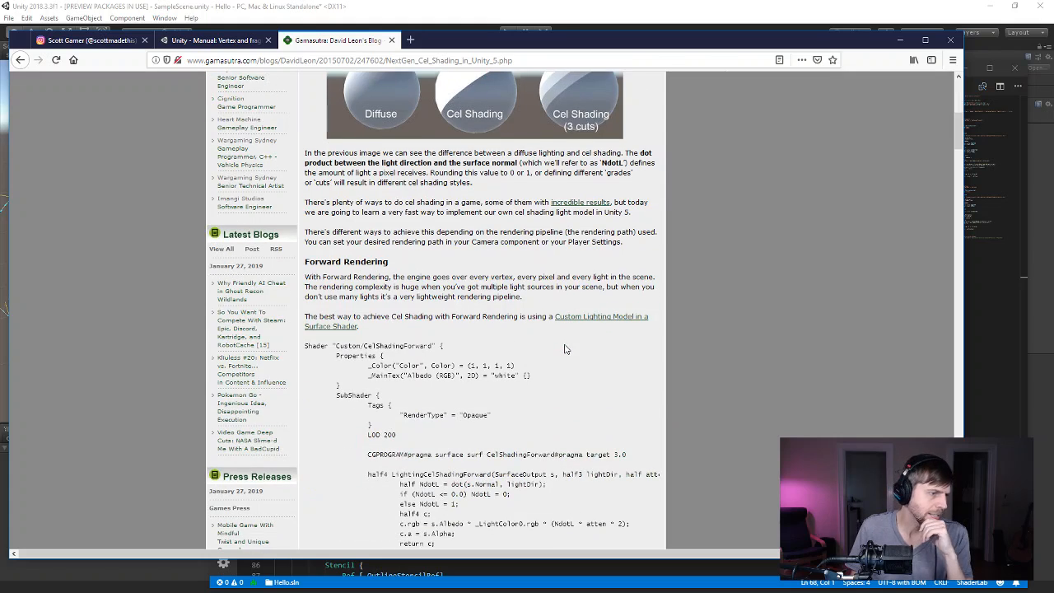
scroll(565, 349, "down", 3)
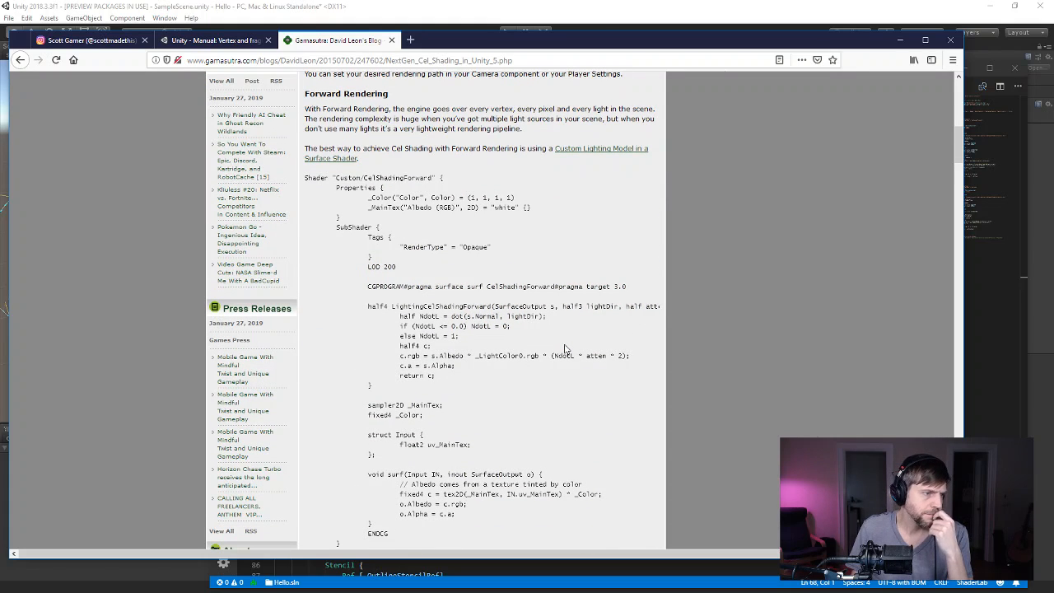
scroll(565, 350, "down", 2)
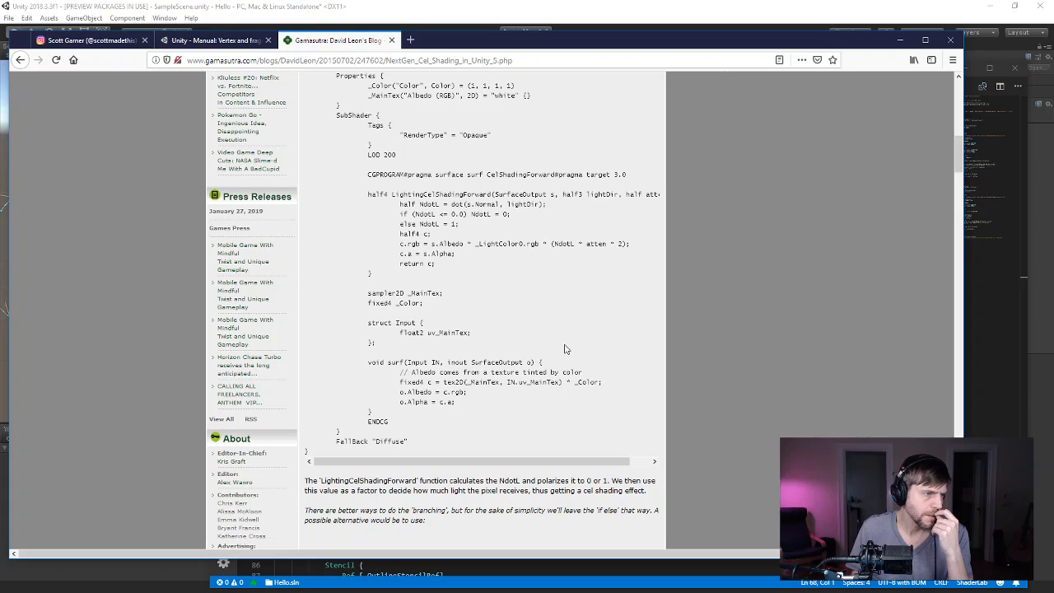
scroll(565, 349, "down", 9)
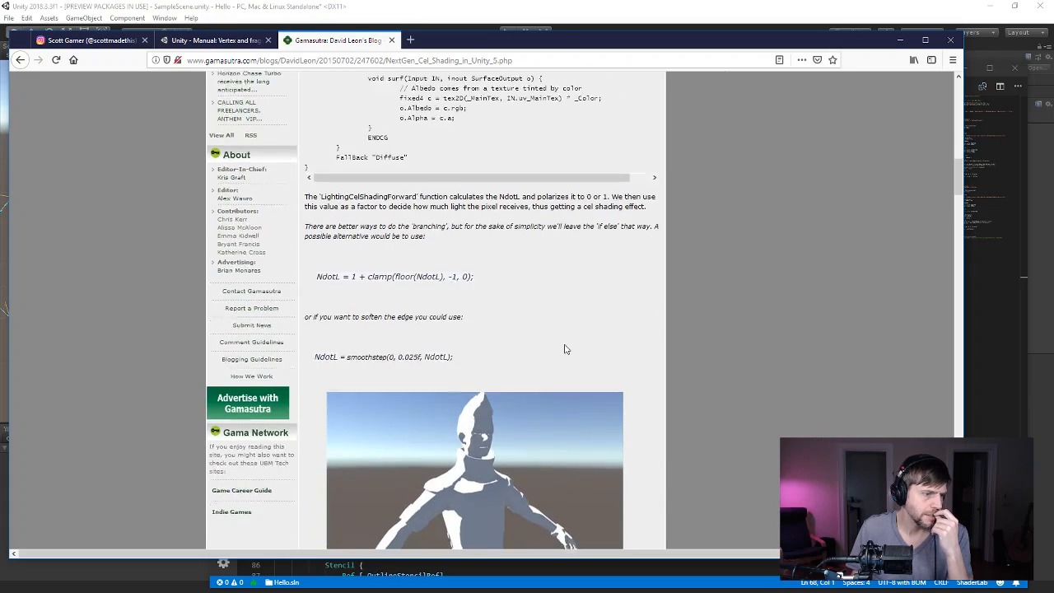
scroll(565, 349, "down", 15)
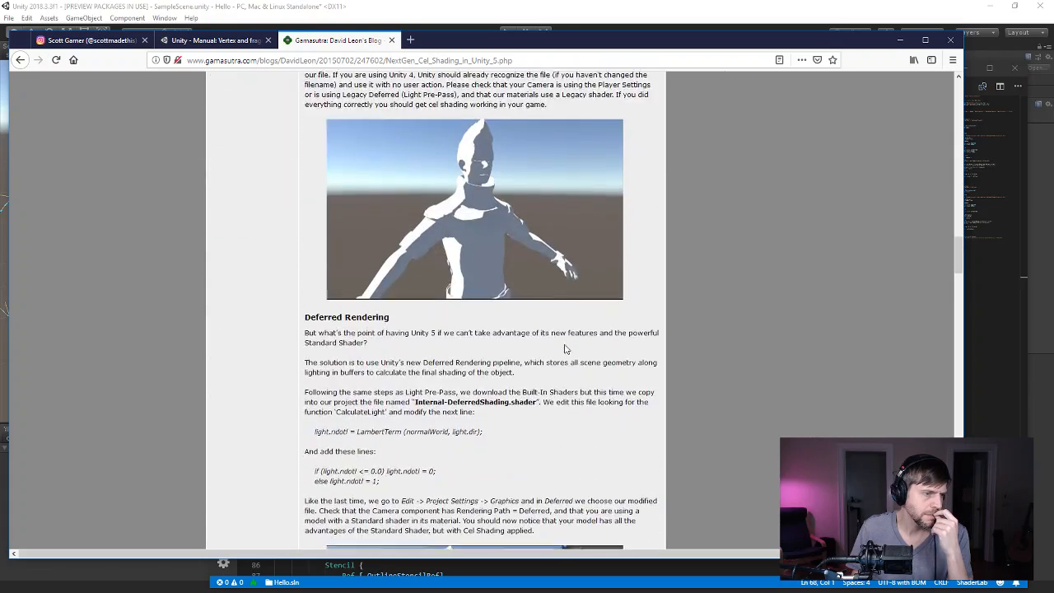
Open the linked Next-Gen Cel Shading in Unity 5.6 update, examine its implementation steps and code, and return to the search results.
scroll(565, 349, "down", 10)
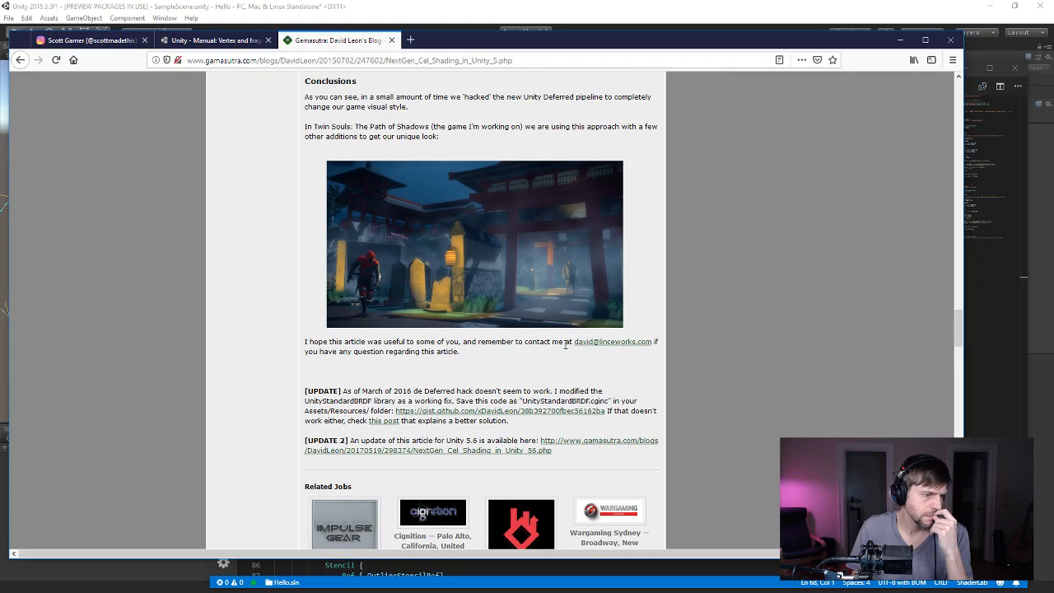
left_click(447, 450)
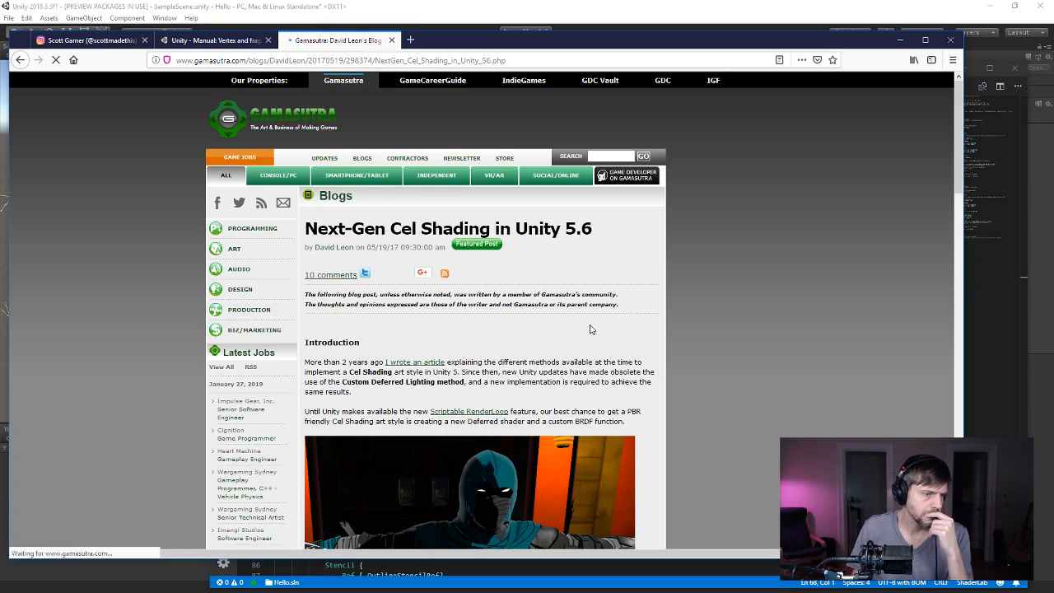
scroll(589, 329, "down", 8)
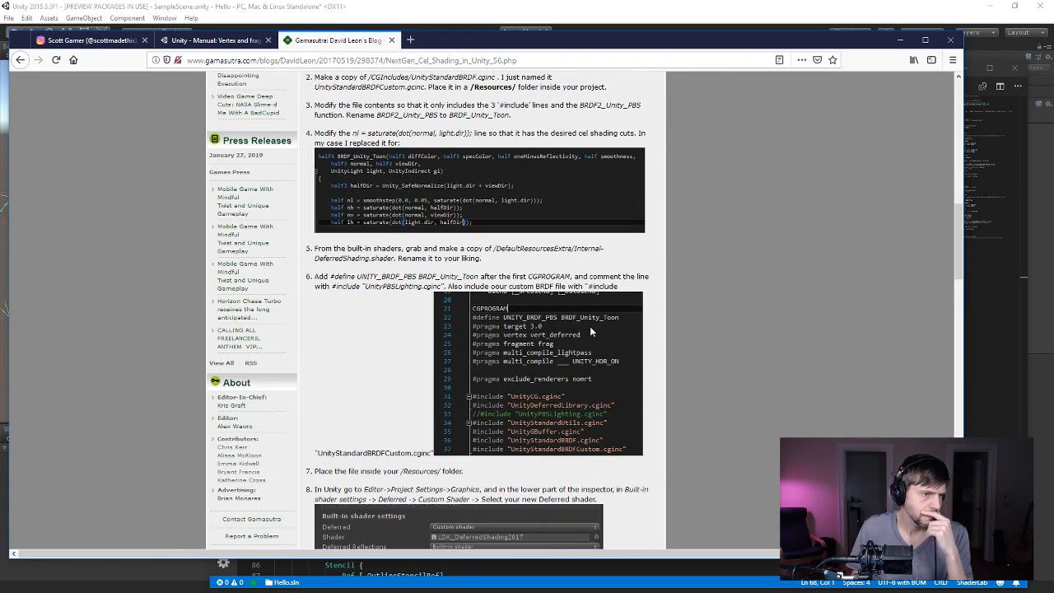
scroll(590, 331, "down", 4)
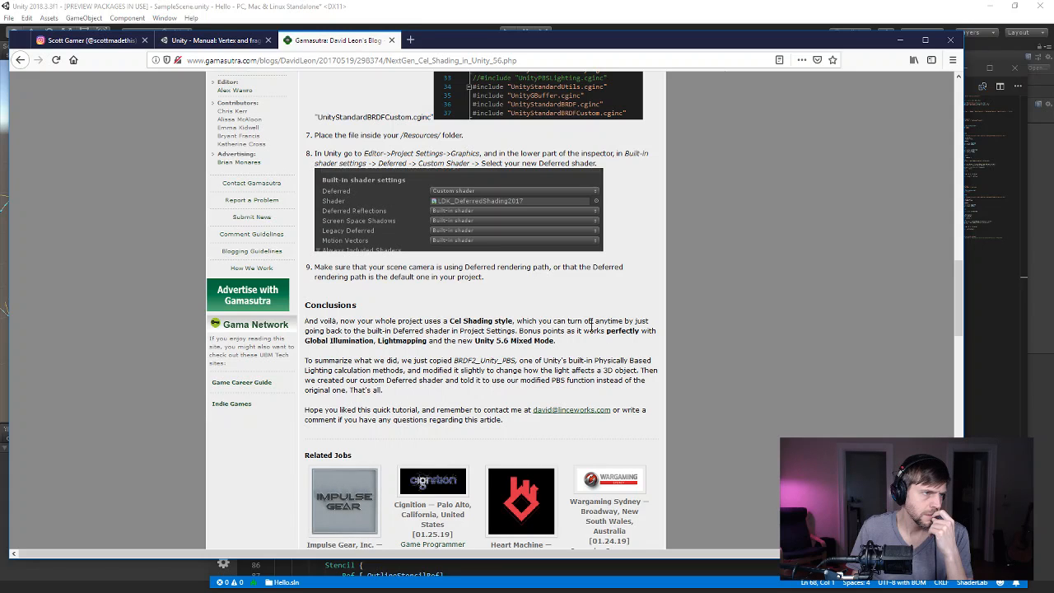
scroll(589, 326, "down", 4)
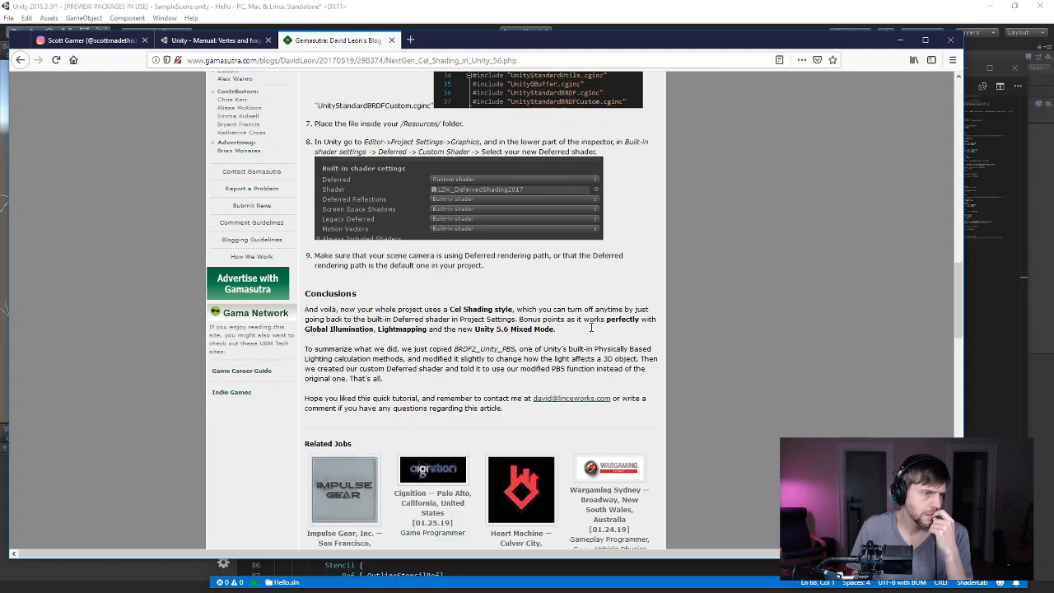
scroll(602, 337, "up", 7)
scroll(602, 333, "up", 1)
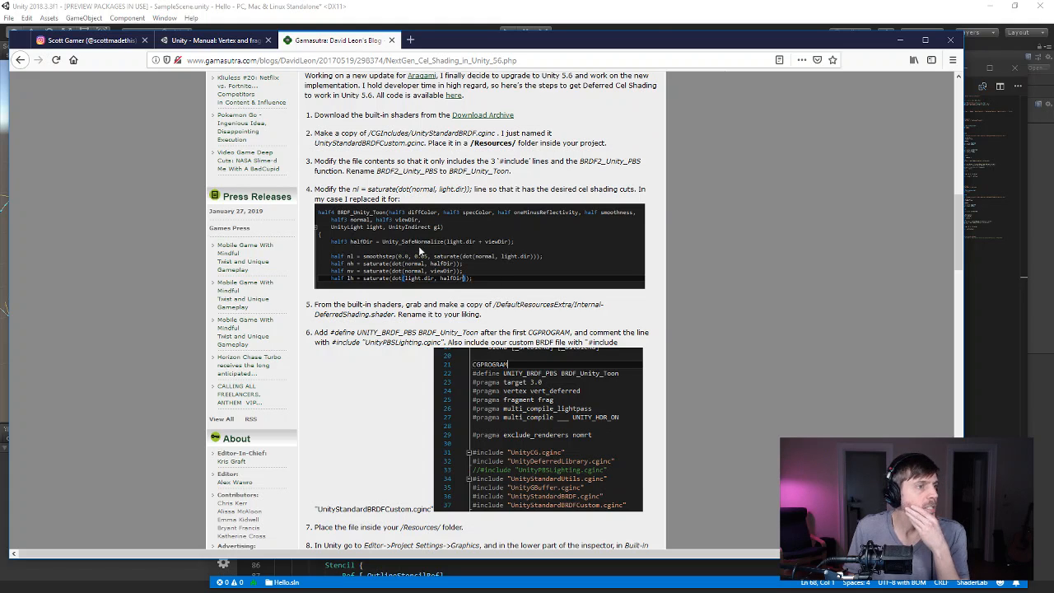
scroll(418, 246, "up", 5)
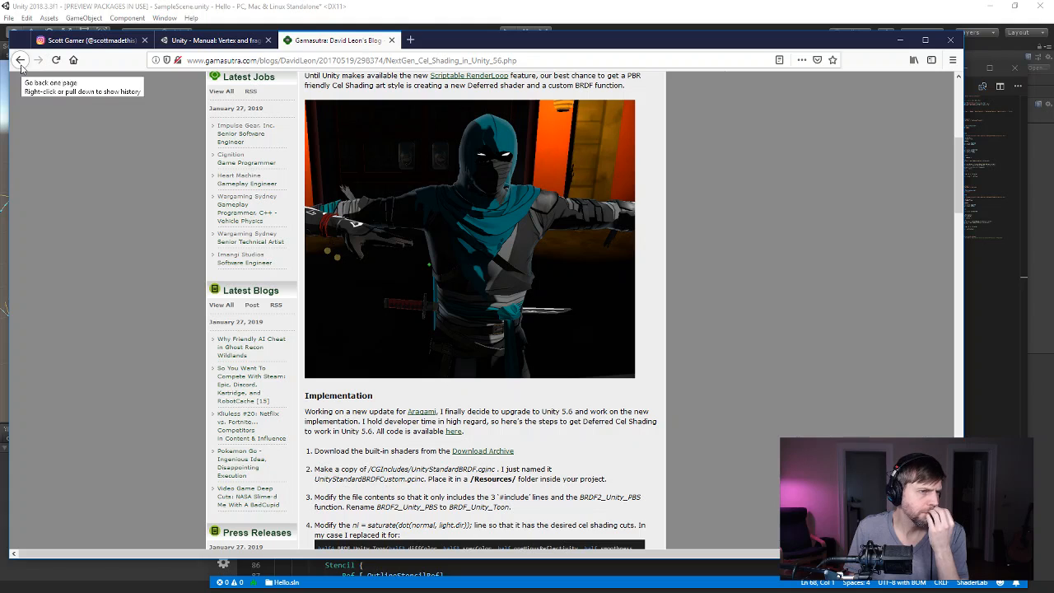
left_click(21, 67)
left_click(21, 62)
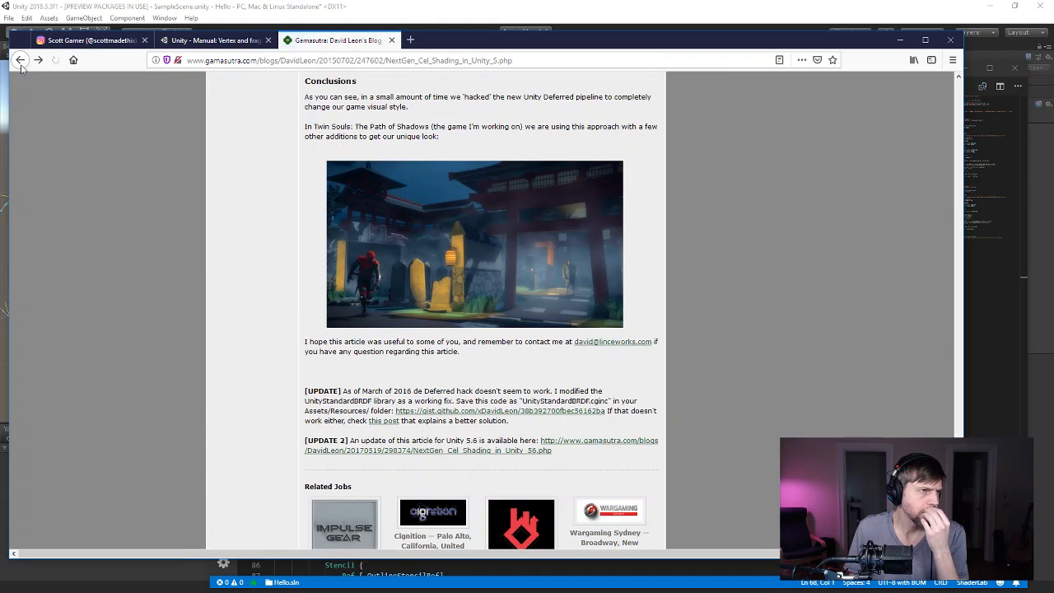
Check the reddit thread on the Next-Gen Cel Shading in Unity 5.6 tutorial from the results, and go back.
scroll(239, 315, "down", 2)
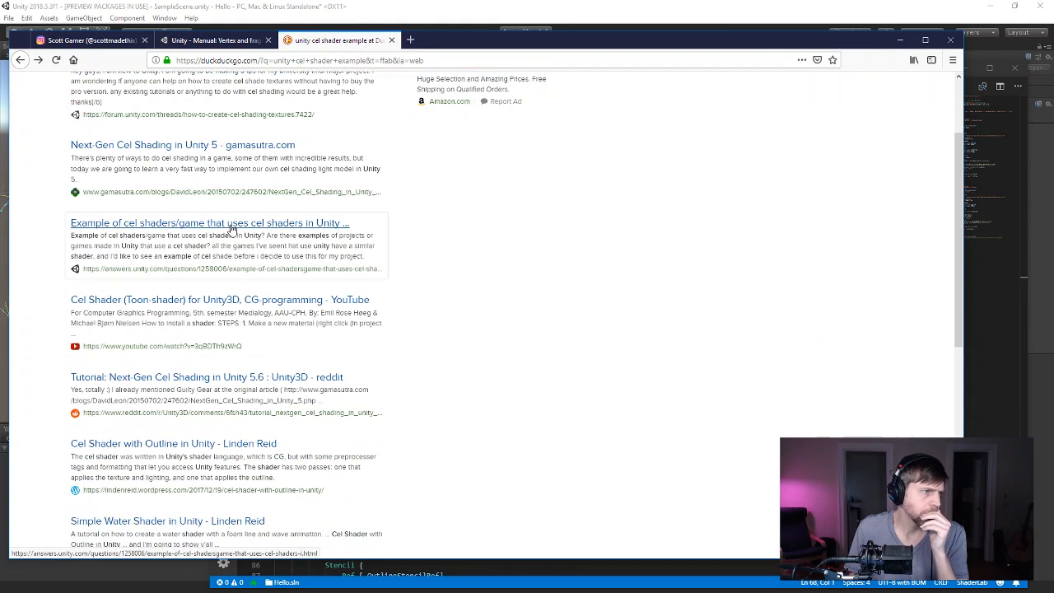
scroll(232, 229, "down", 2)
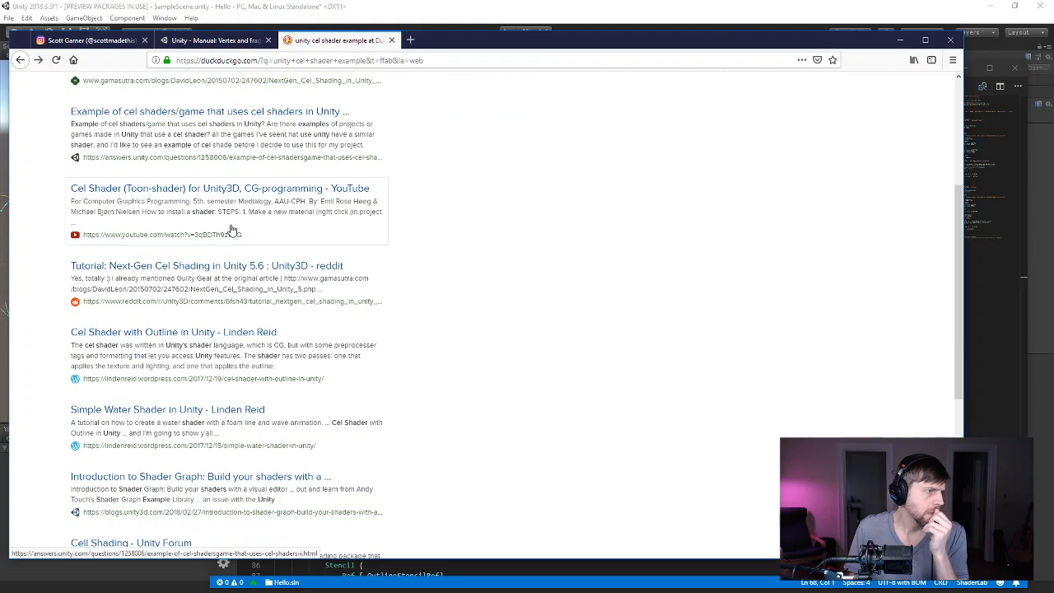
left_click(238, 267)
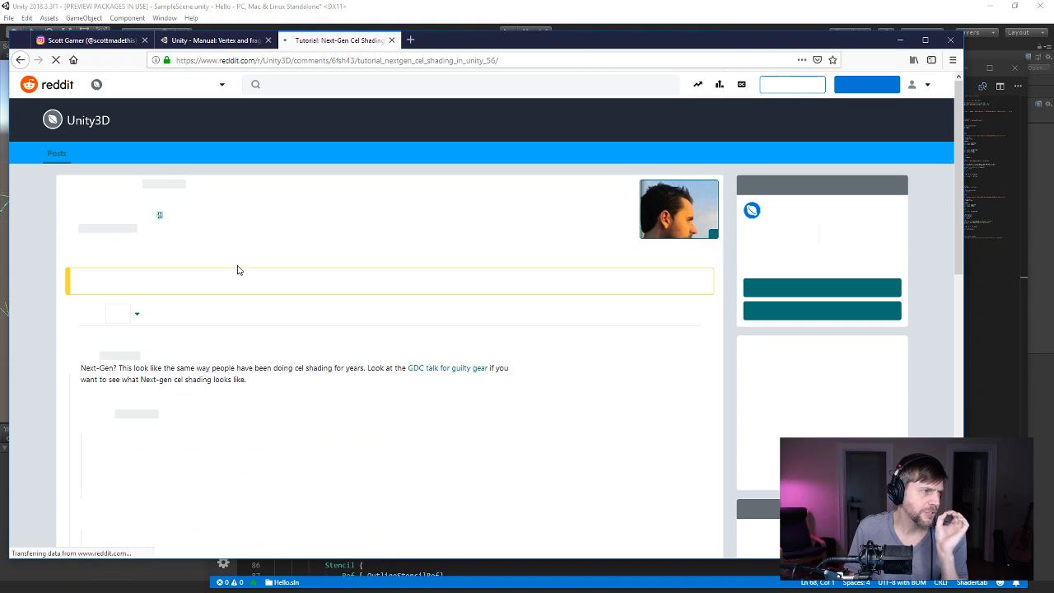
left_click(20, 59)
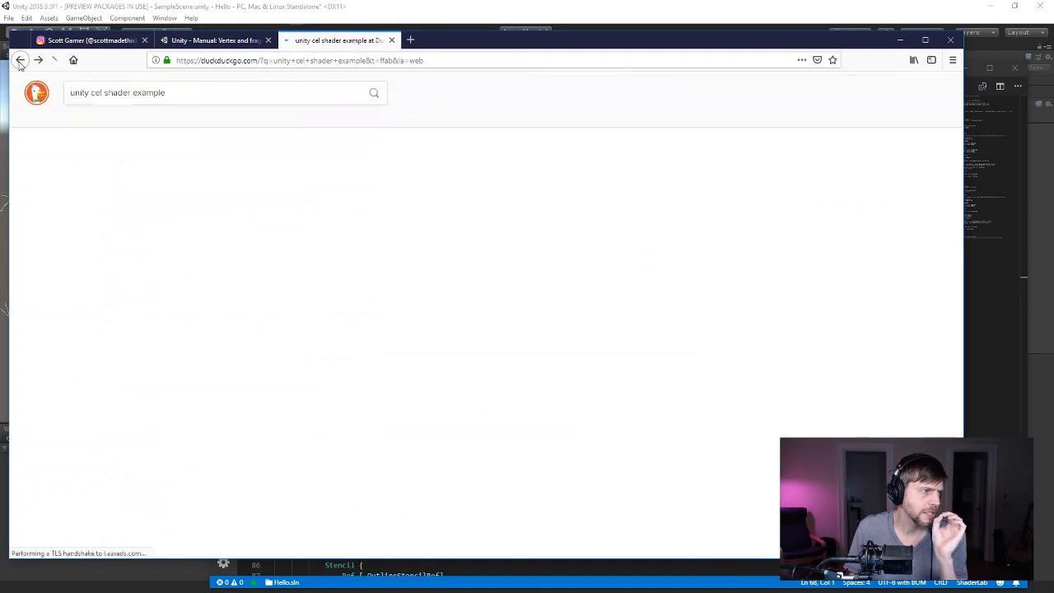
Open the Cel Shader with Outline in Unity tutorial and highlight the lightDir normalization line in its lighting fragment shader code.
left_click(255, 333)
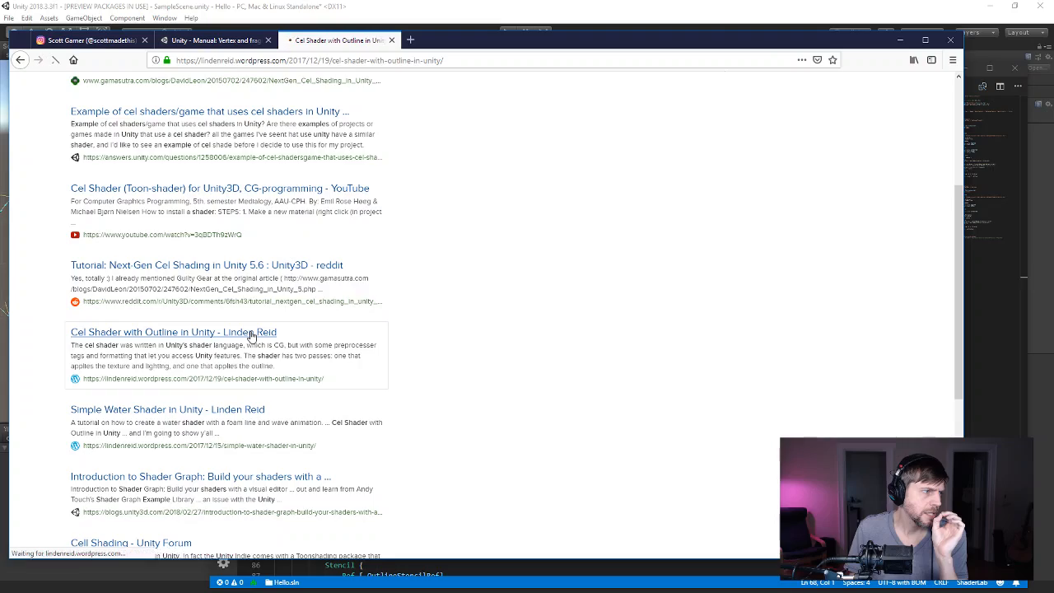
scroll(588, 331, "down", 6)
scroll(588, 330, "up", 5)
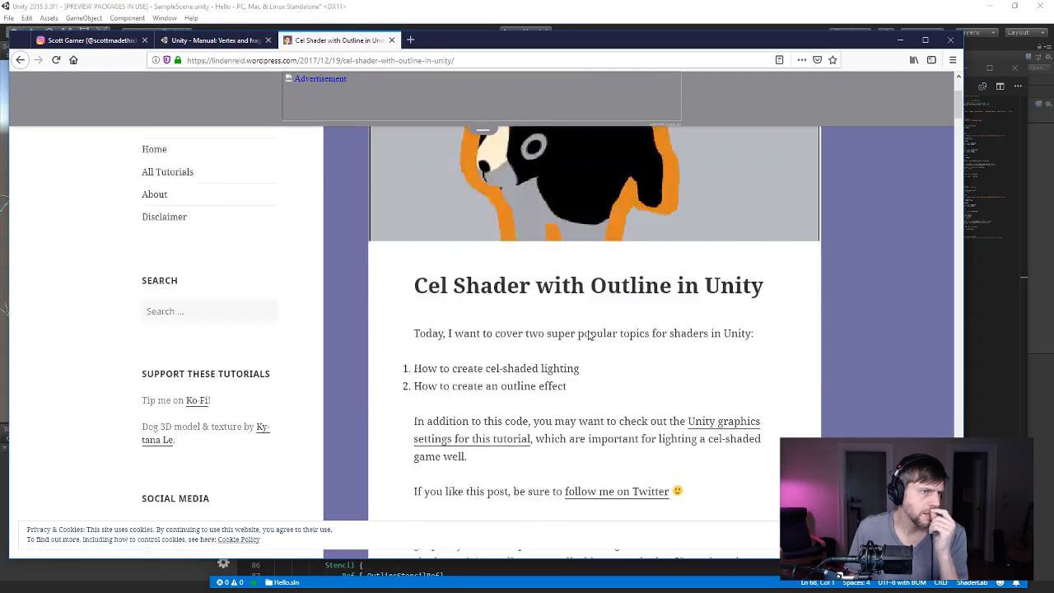
scroll(588, 335, "down", 15)
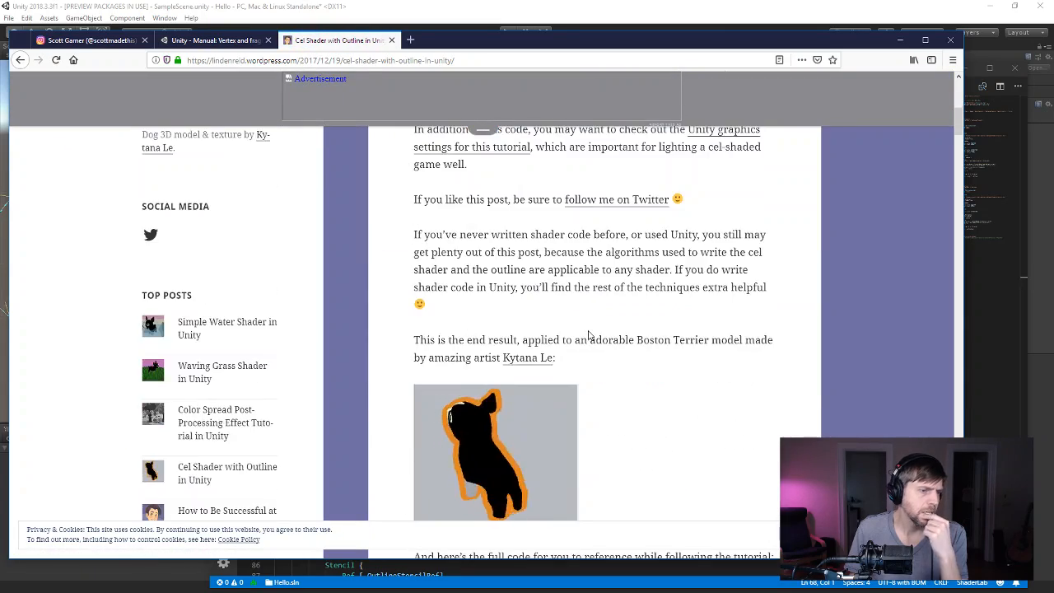
scroll(588, 335, "down", 10)
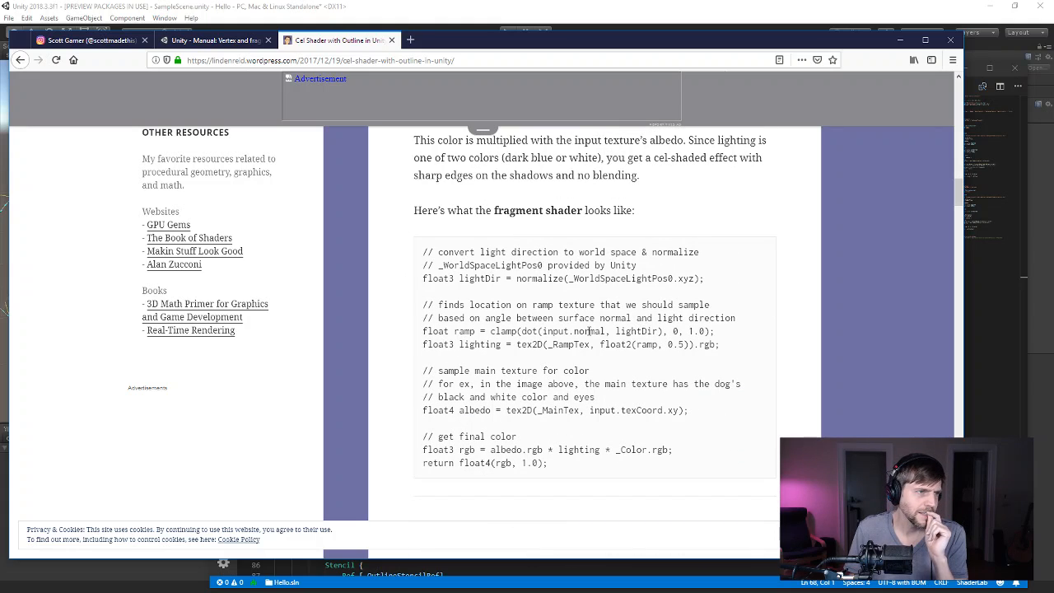
left_click_drag(427, 278, 404, 281)
left_click(403, 286)
triple_click(403, 283)
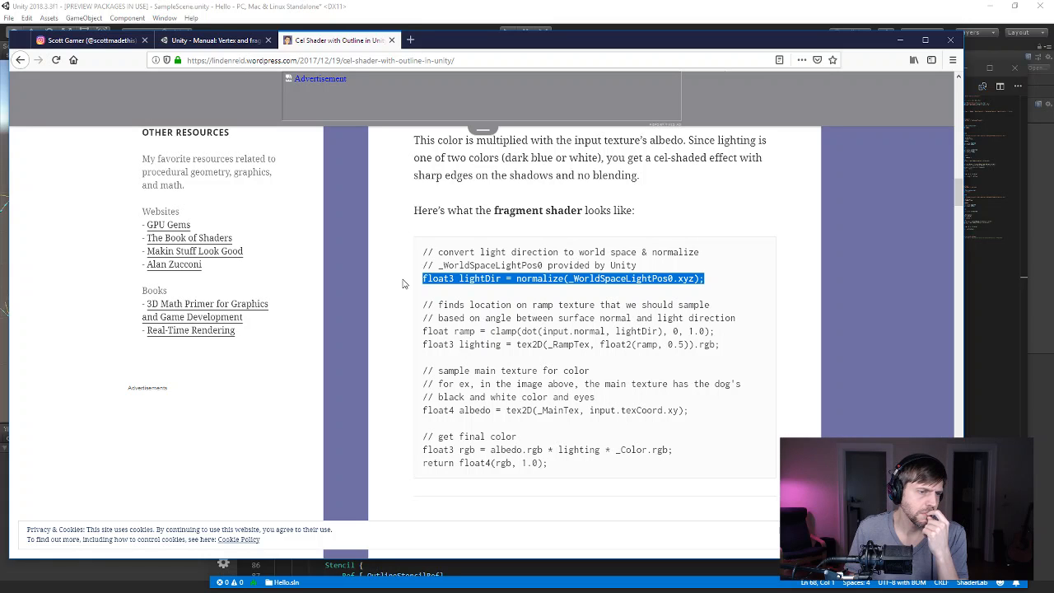
Review the tutorial's ramp texture explanation and its vertex shader code for scaling the outline mesh.
scroll(402, 283, "up", 10)
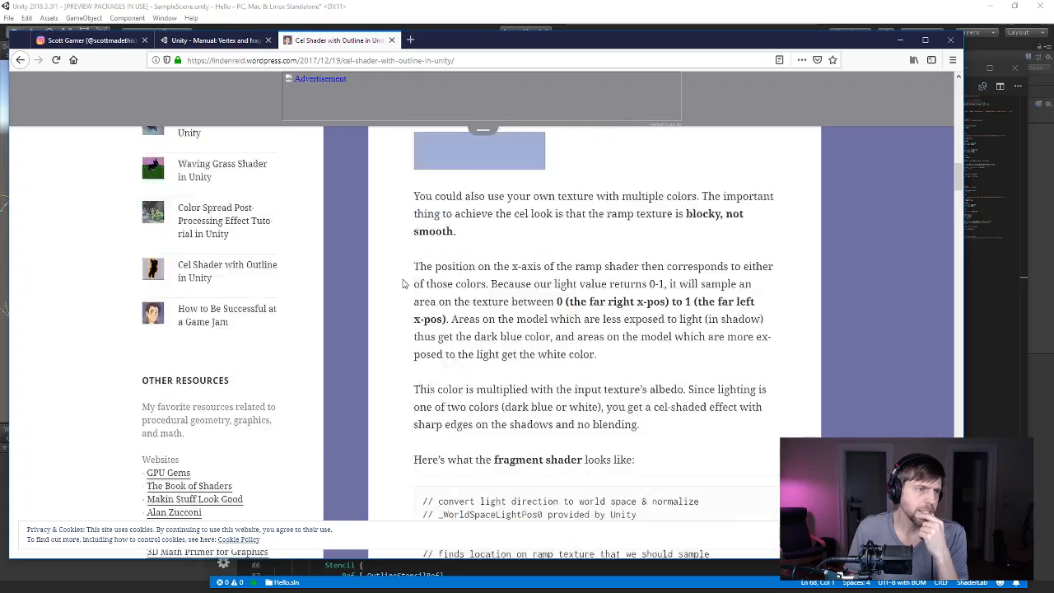
scroll(402, 283, "up", 5)
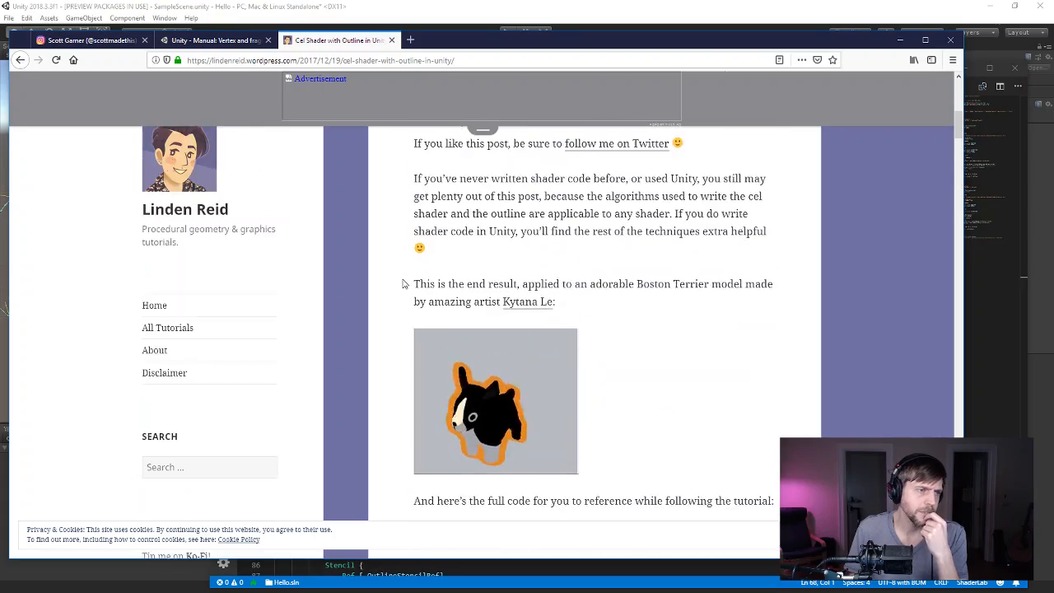
scroll(403, 283, "down", 10)
scroll(403, 283, "down", 10)
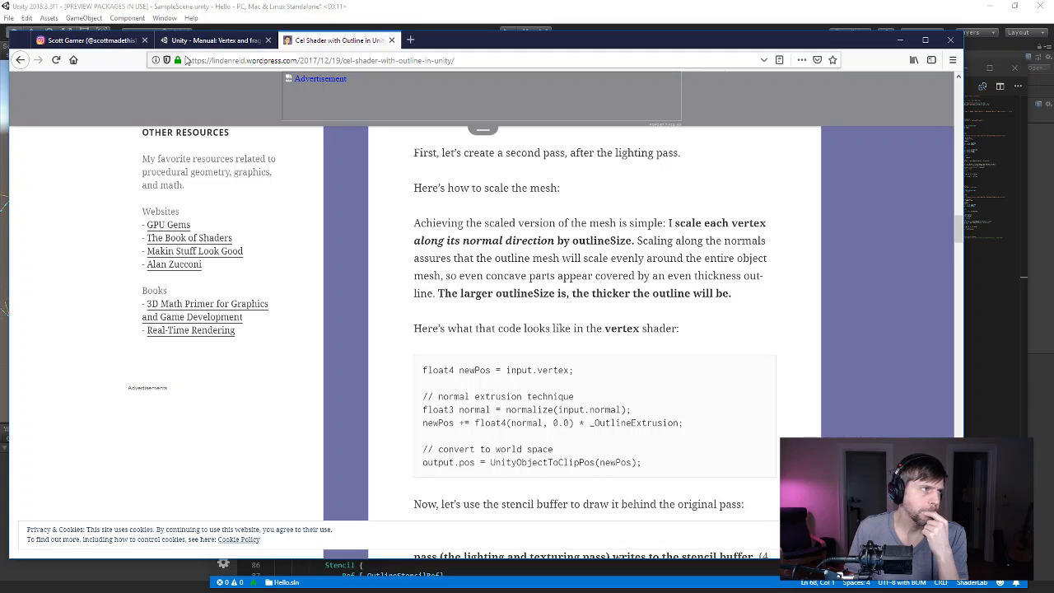
Switch to the Unity manual's vertex and fragment shader examples and examine the vert and frag functions of the Diffuse With Shadows shader.
left_click(235, 42)
scroll(515, 300, "up", 6)
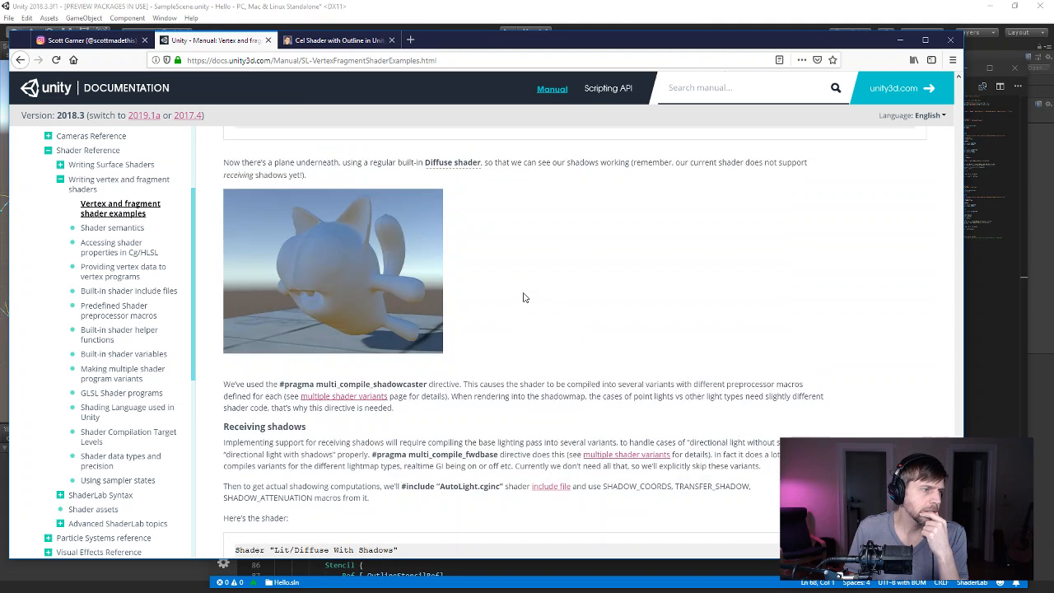
scroll(519, 298, "down", 6)
scroll(524, 297, "down", 3)
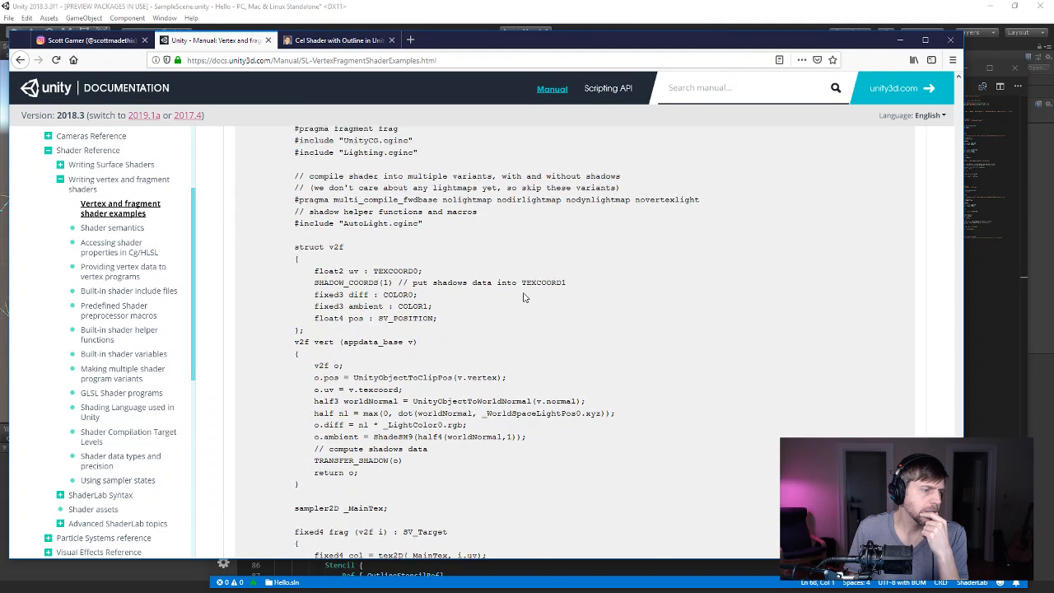
left_click_drag(391, 364, 280, 268)
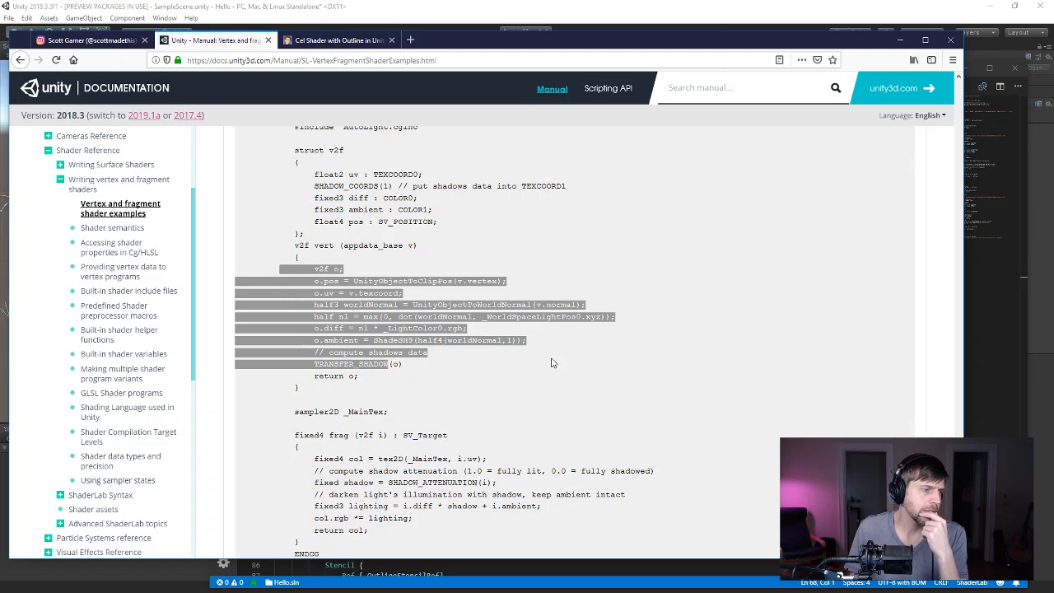
scroll(553, 361, "up", 4)
scroll(552, 360, "down", 7)
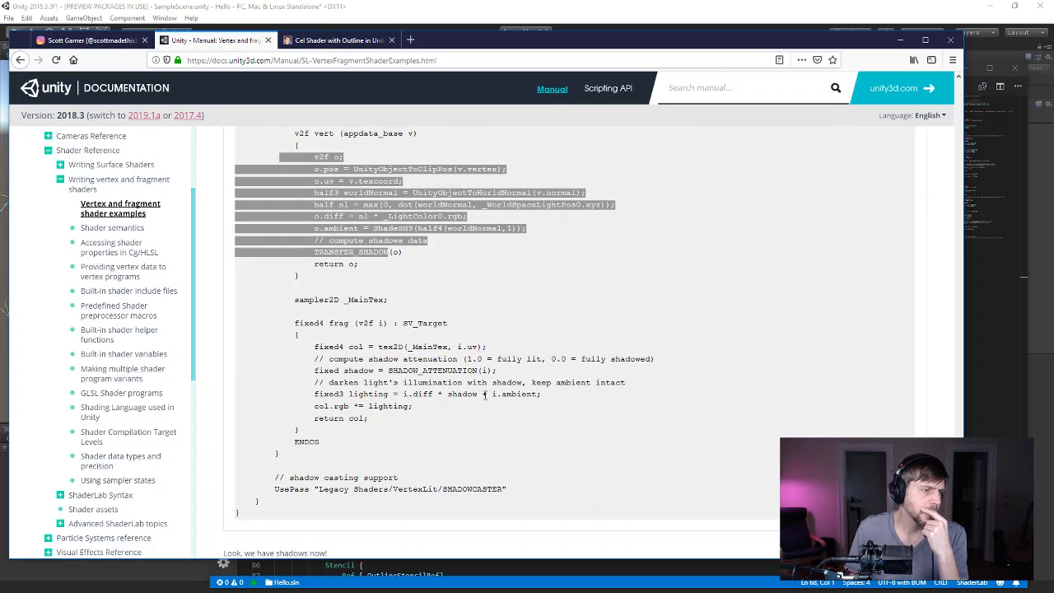
left_click_drag(427, 420, 312, 346)
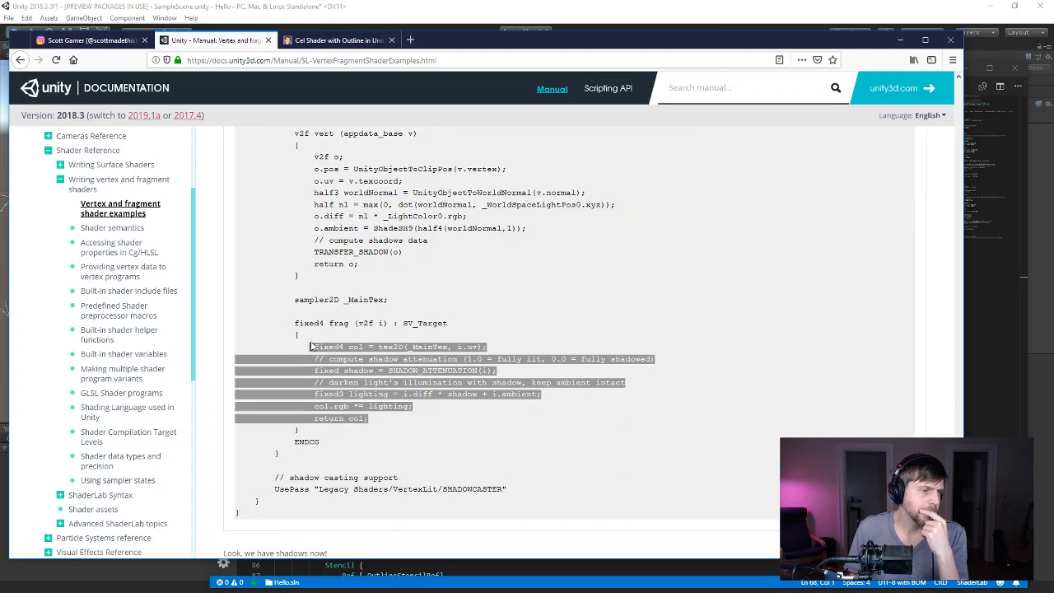
scroll(311, 346, "up", 3)
scroll(501, 341, "down", 20)
scroll(585, 140, "up", 8)
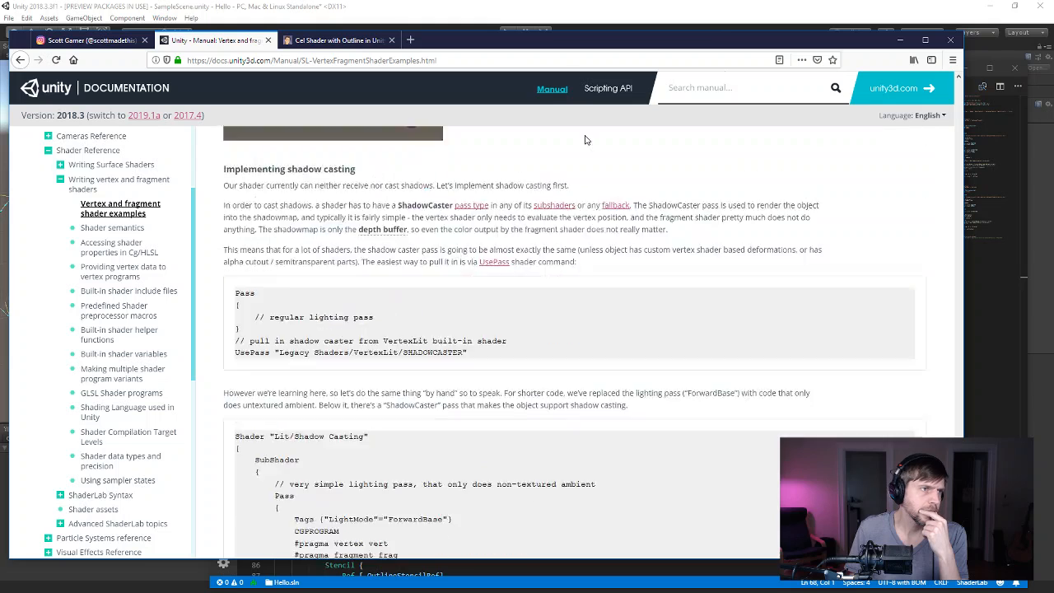
scroll(584, 140, "up", 3)
Return to the Cel Shader with Outline tutorial and read through its stencil buffer, outline pass and Common Mistakes sections to the comments.
left_click(350, 42)
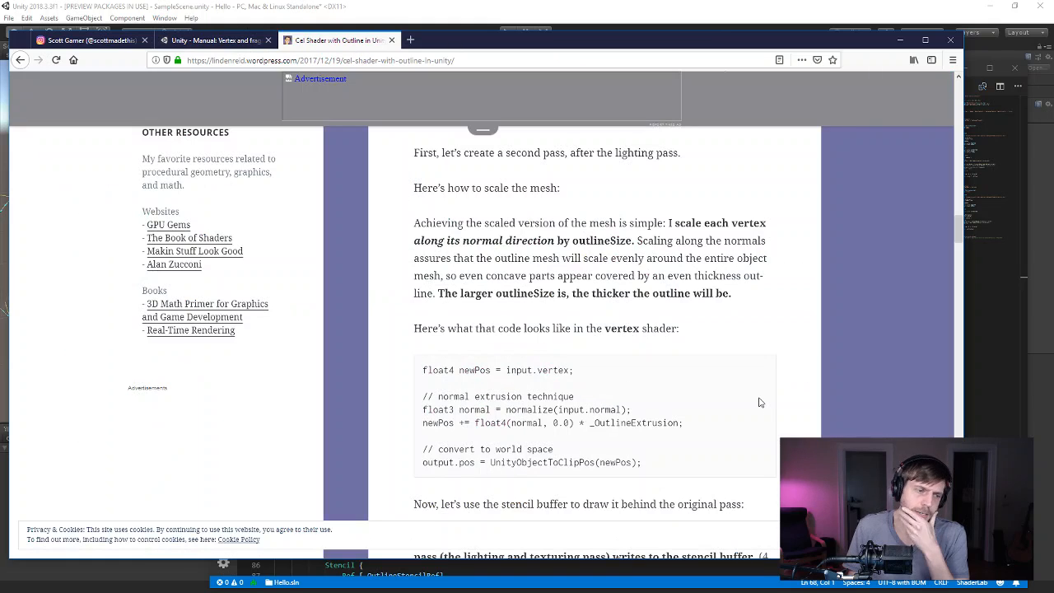
scroll(761, 402, "down", 1)
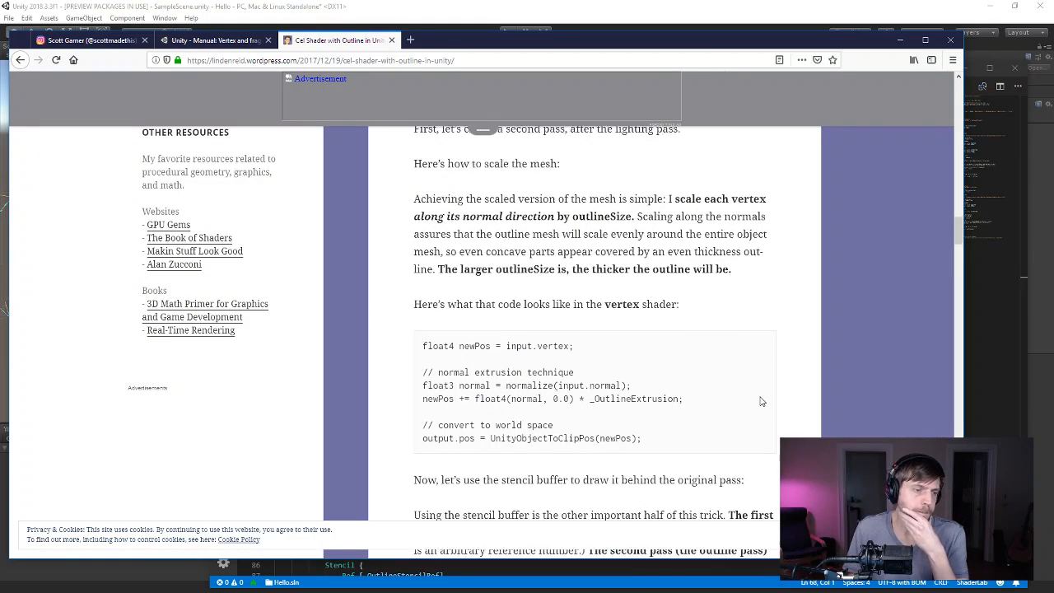
scroll(760, 401, "down", 5)
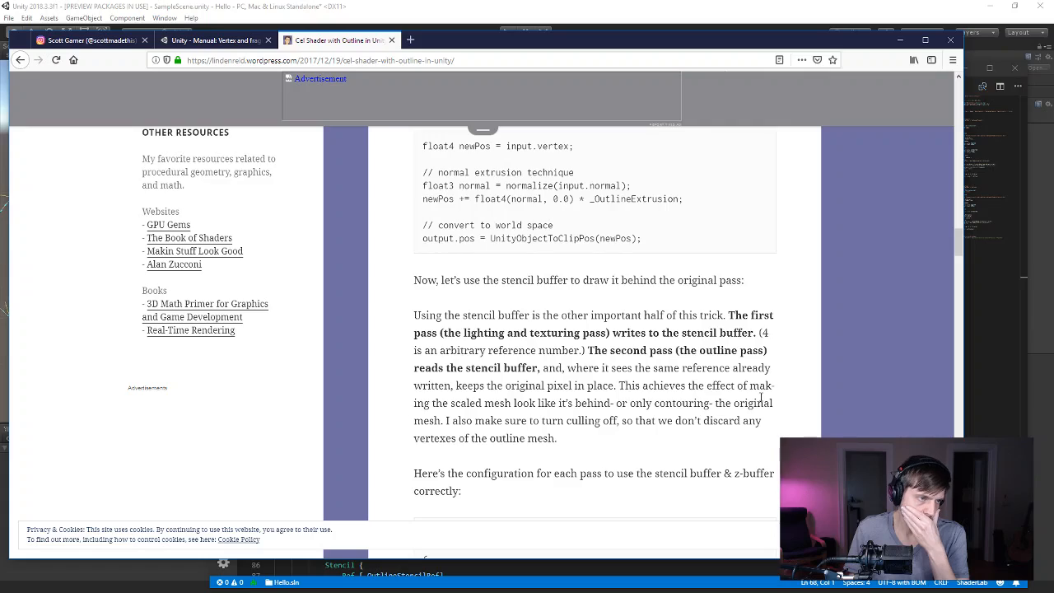
scroll(761, 402, "down", 15)
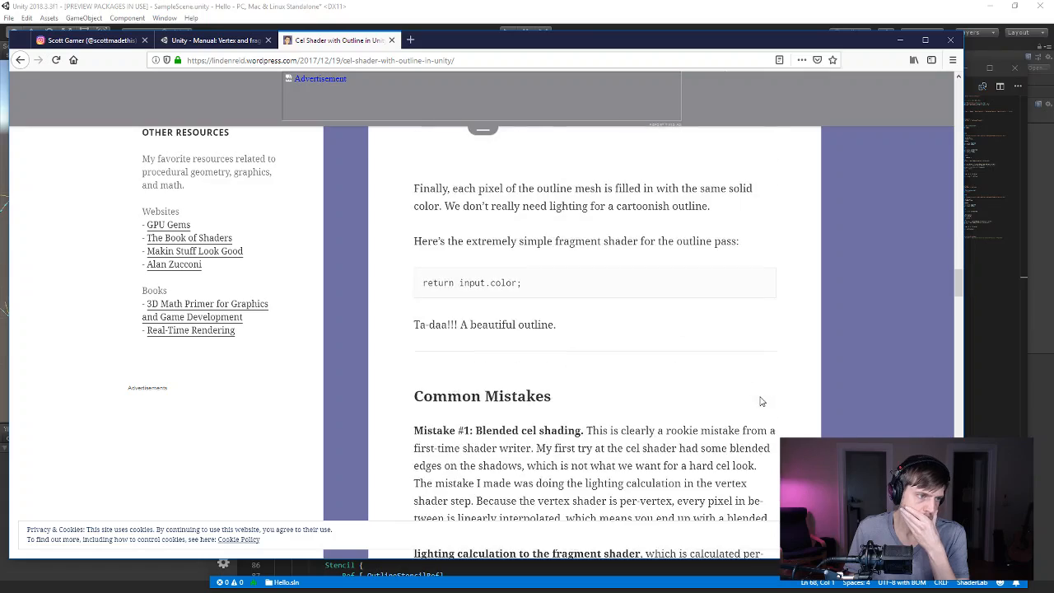
scroll(761, 401, "down", 15)
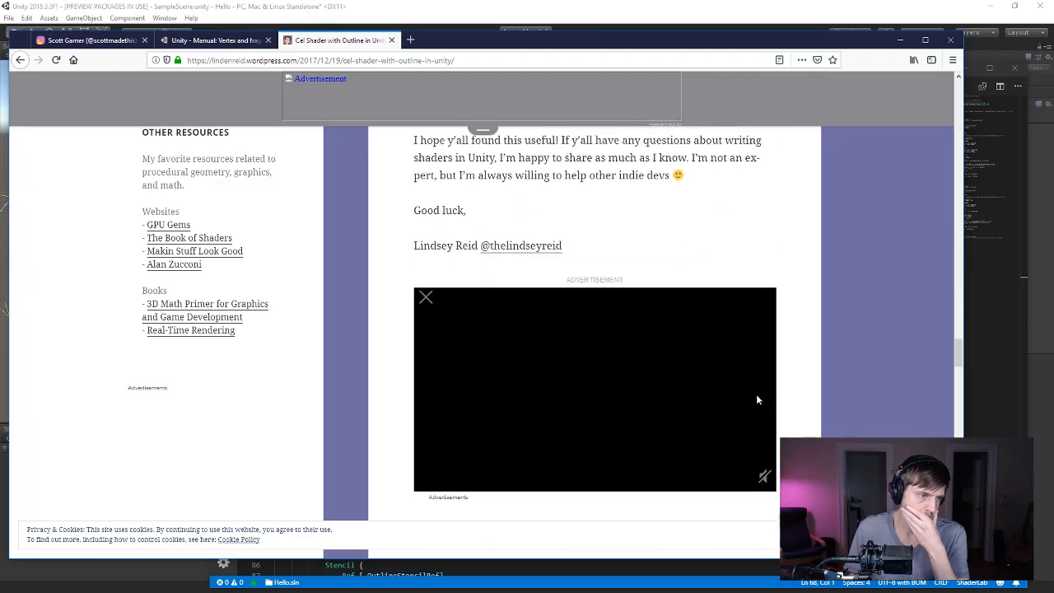
scroll(758, 399, "down", 5)
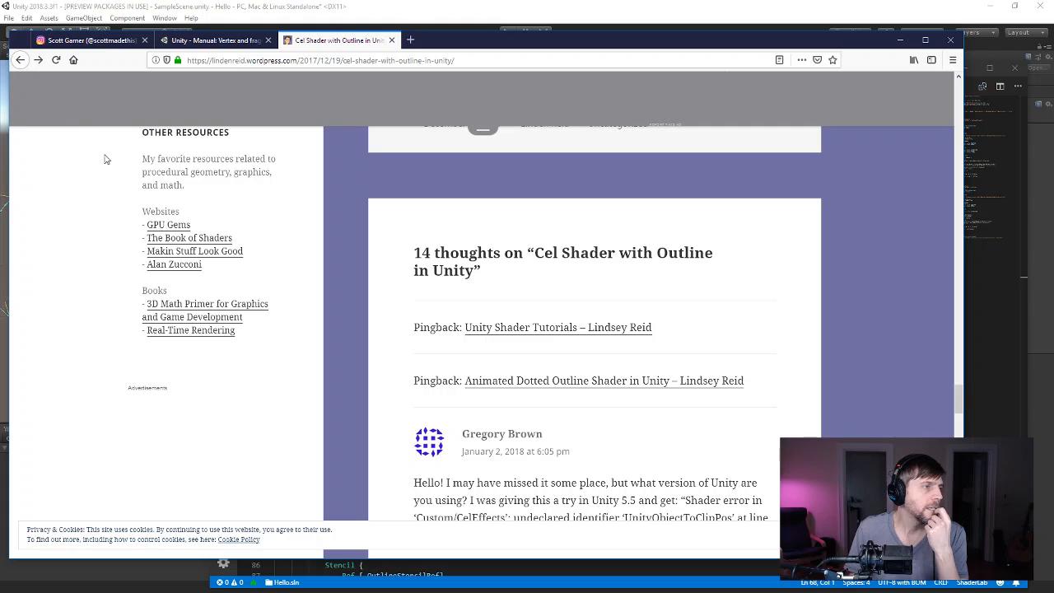
Go back to the cel shader search results and open the Cell Shading thread on the Unity Forum.
left_click(22, 62)
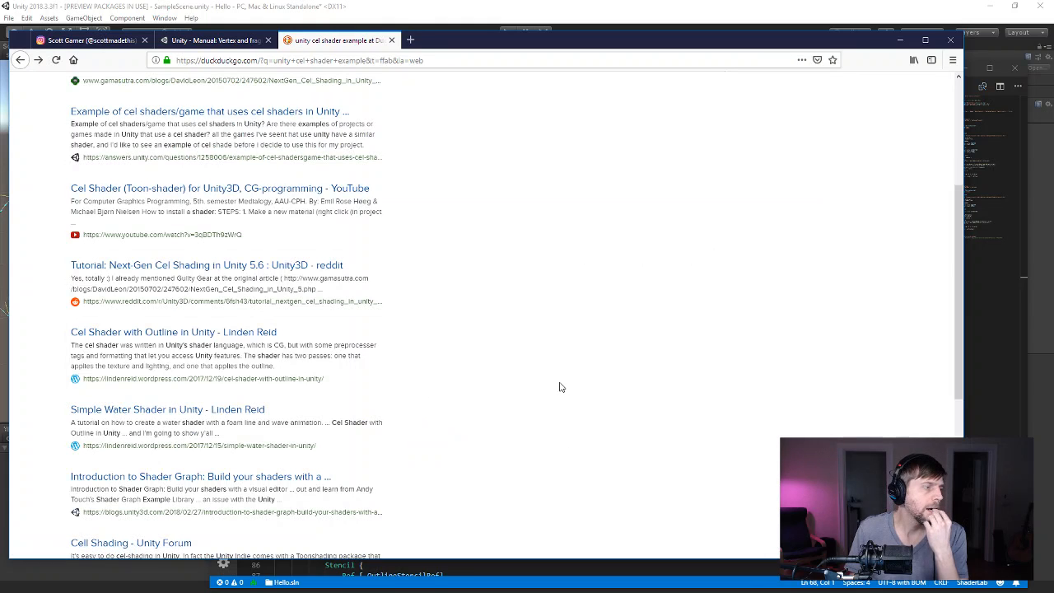
scroll(560, 387, "down", 5)
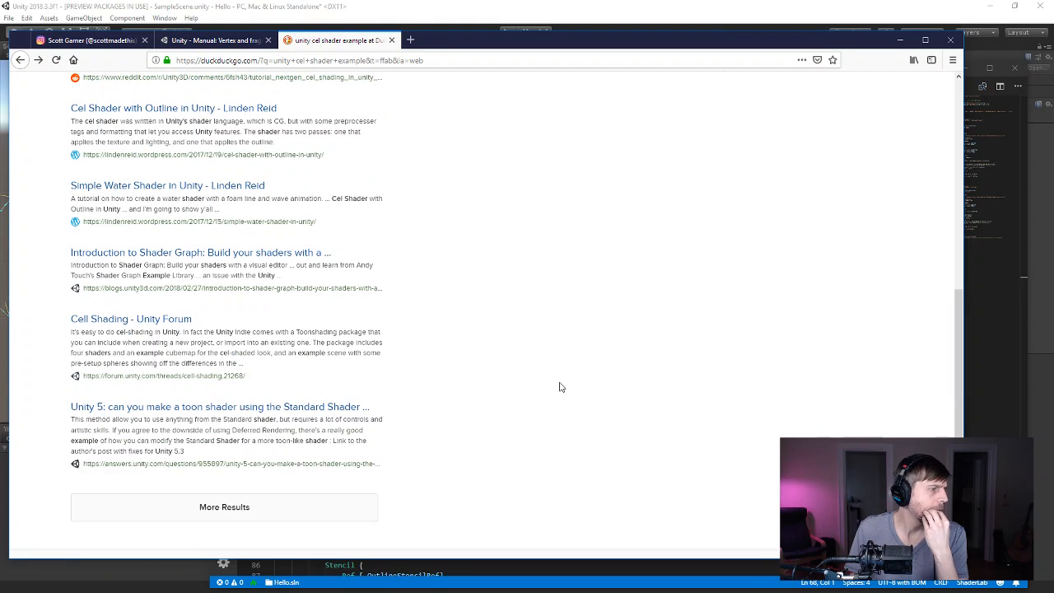
left_click(85, 323)
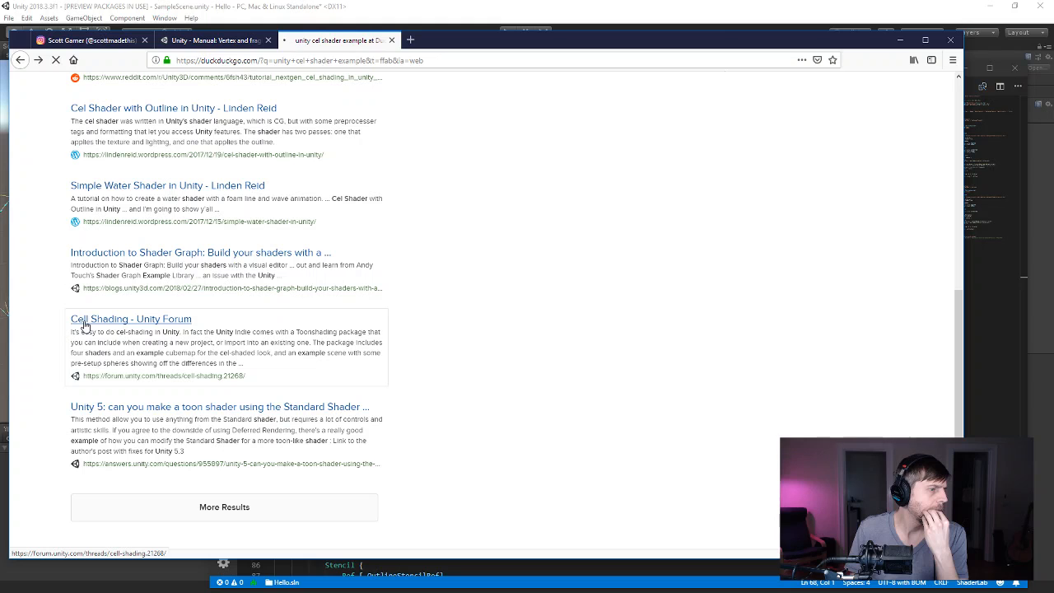
Skim the replies in the Cell Shading forum thread and return to the cel shader search results.
scroll(445, 316, "down", 15)
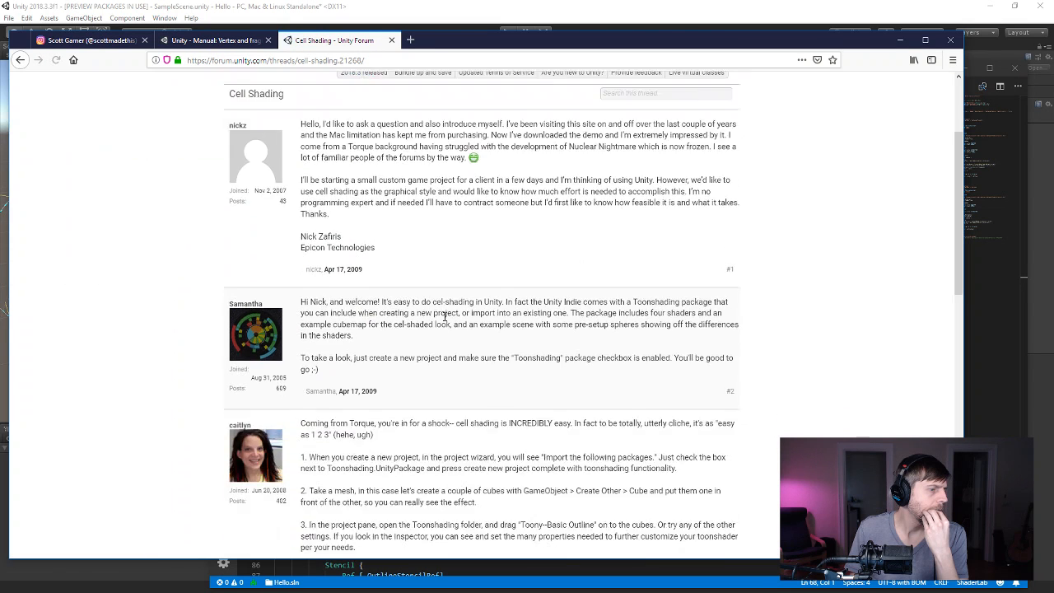
scroll(445, 316, "down", 6)
left_click(20, 60)
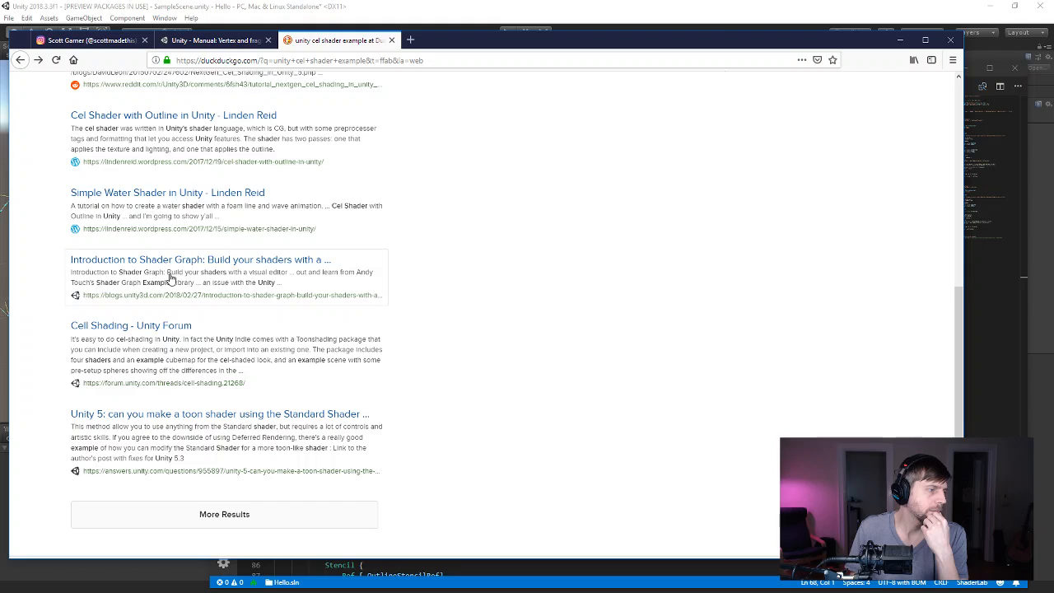
Browse image results for the cel shader search and open the FelixK blog article "Overview to Toon/Cel shading" from its teal shapes image.
scroll(170, 278, "up", 10)
left_click(102, 120)
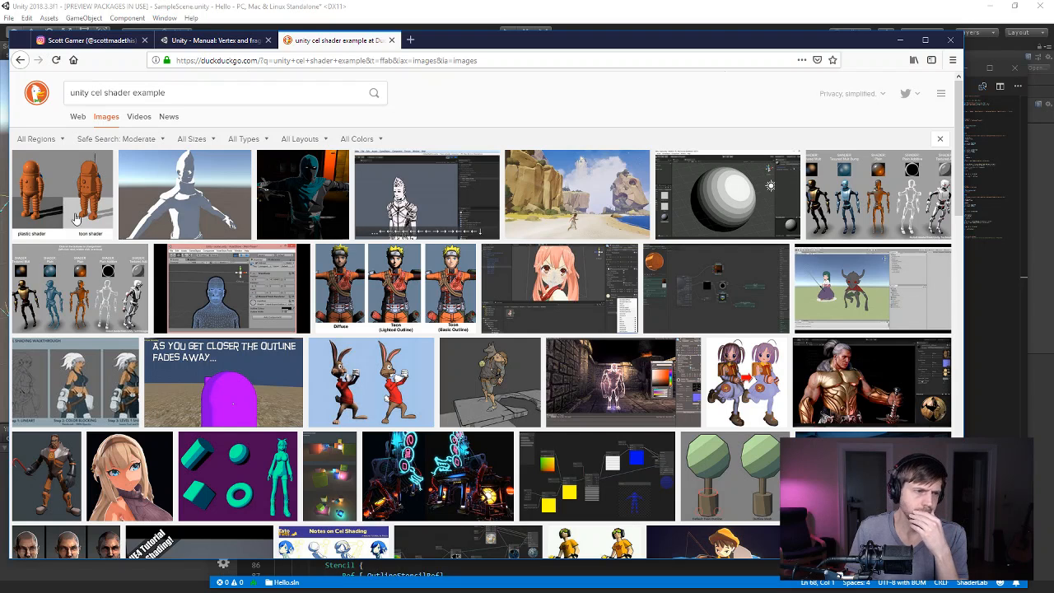
left_click(721, 475)
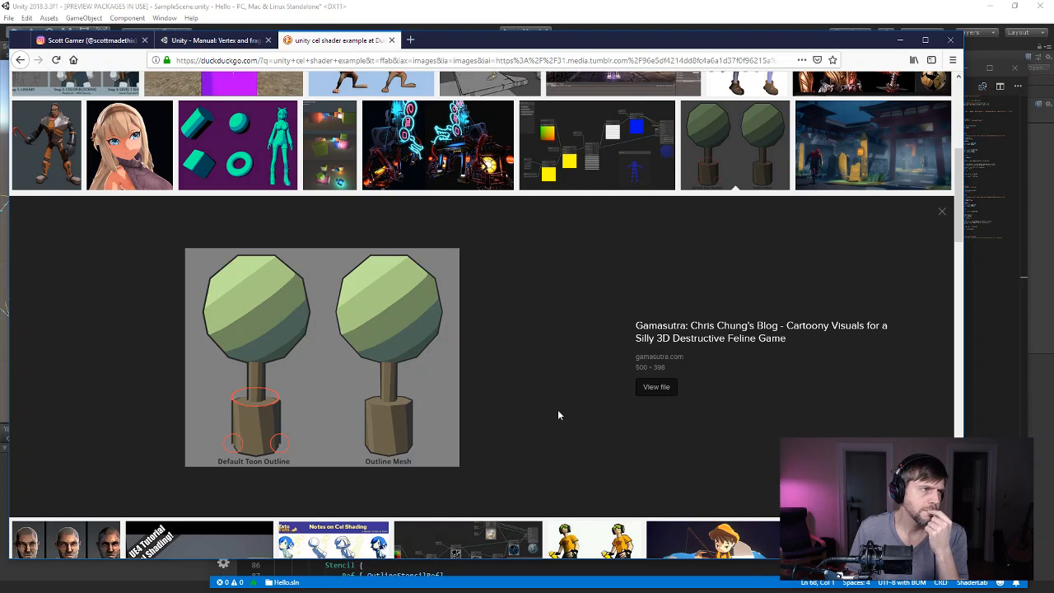
left_click(249, 170)
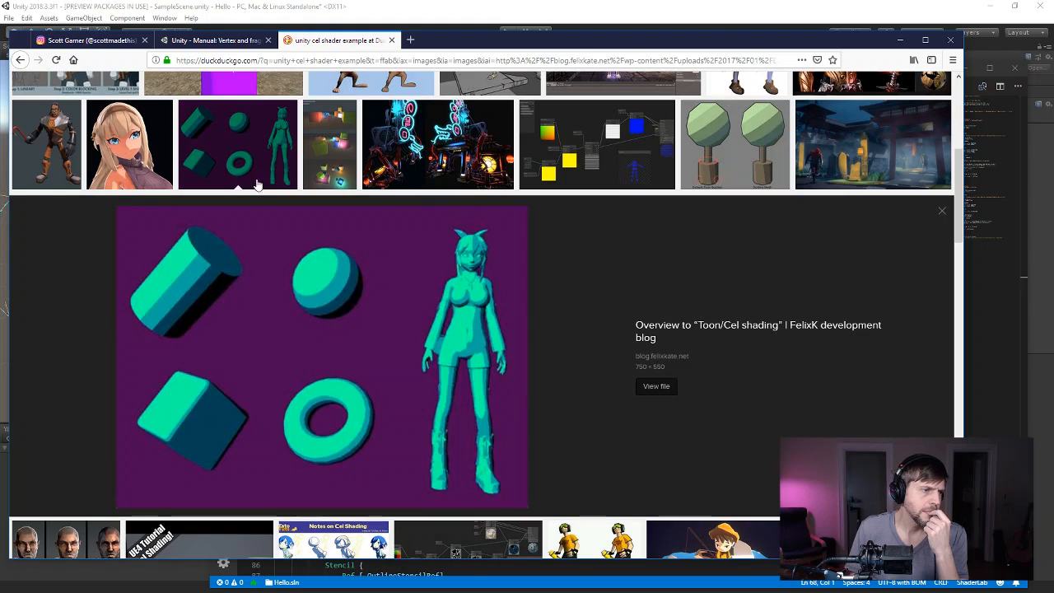
left_click(673, 327)
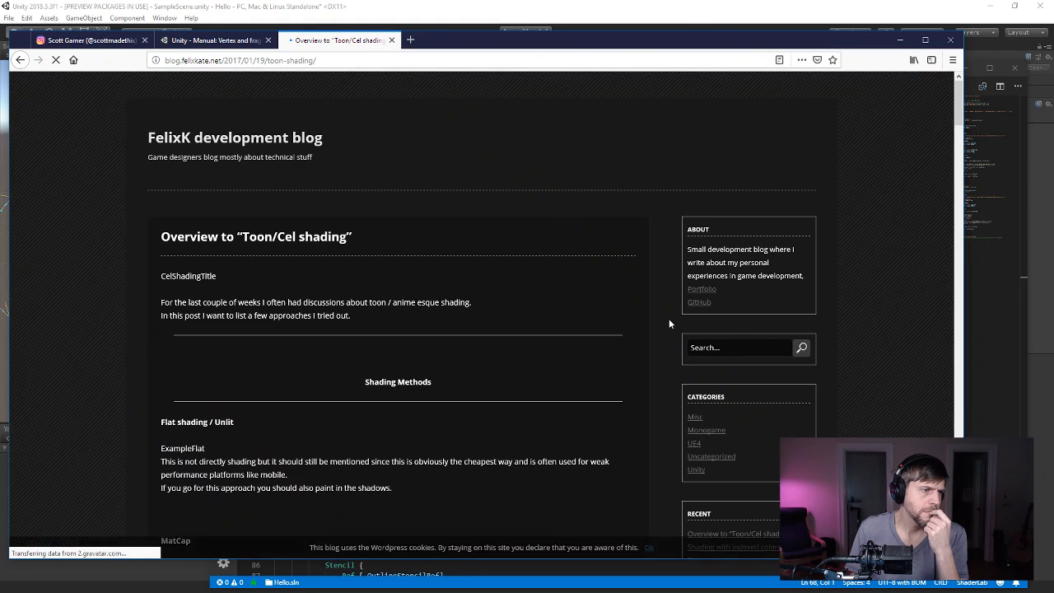
Read the article's MatCap and Step shading sections, examining the floor(nDotL * _StepCount) / stepcount formula.
scroll(544, 301, "down", 3)
scroll(544, 302, "down", 10)
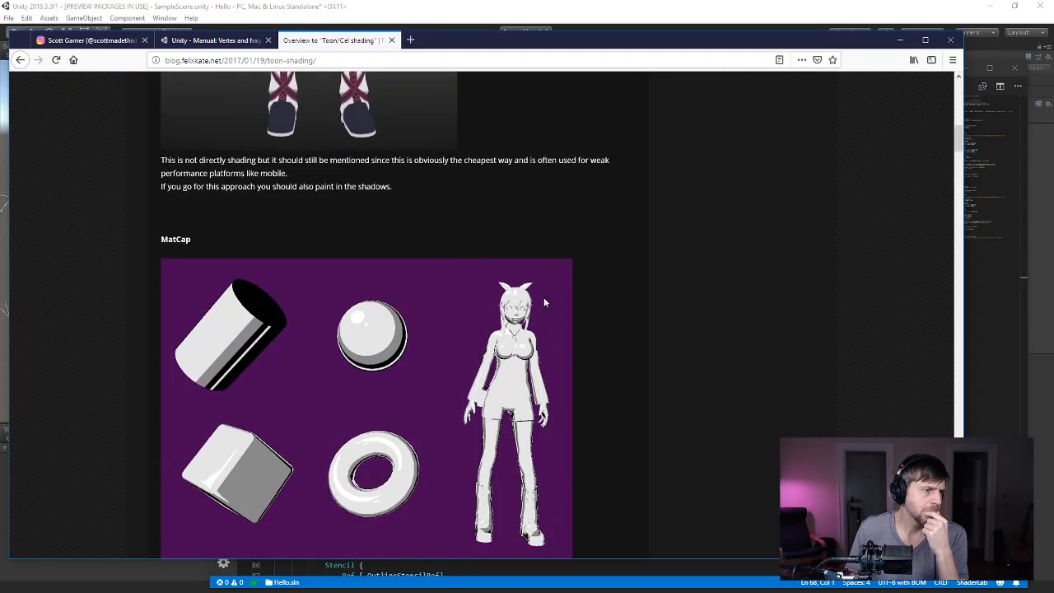
scroll(543, 303, "down", 2)
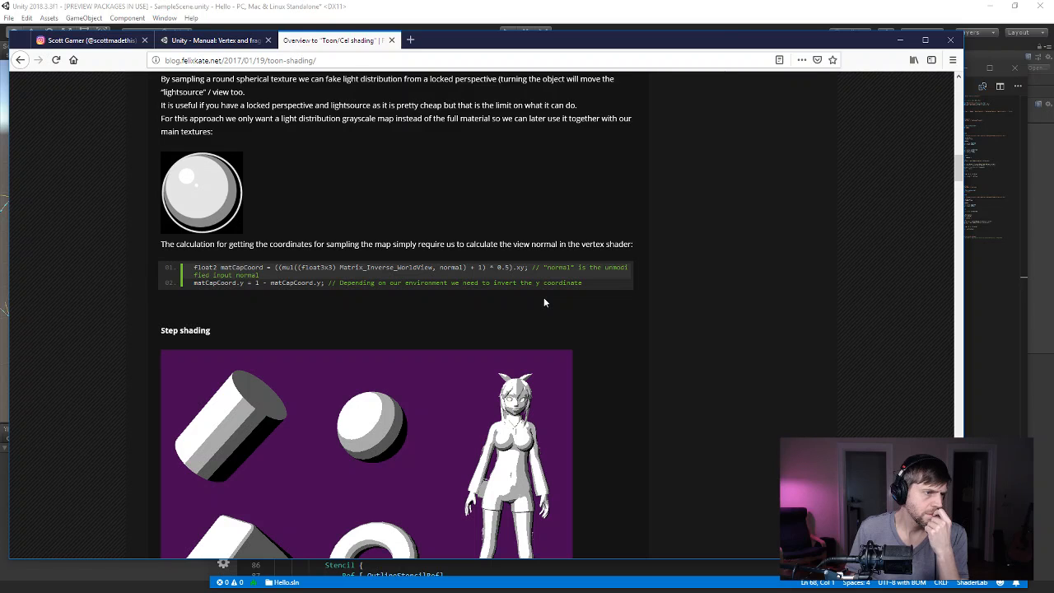
scroll(544, 302, "down", 1)
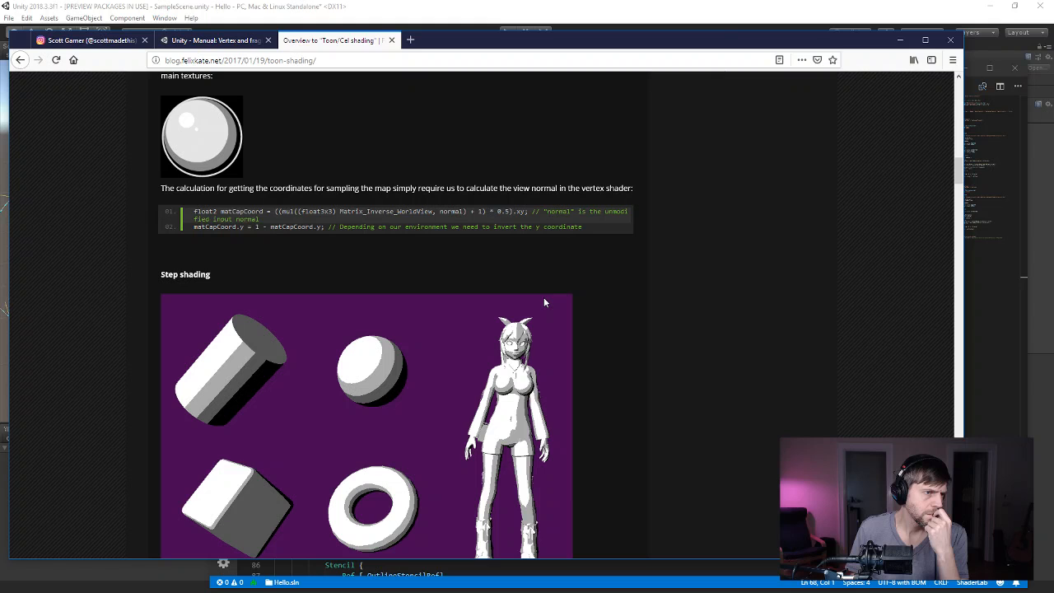
scroll(543, 302, "down", 5)
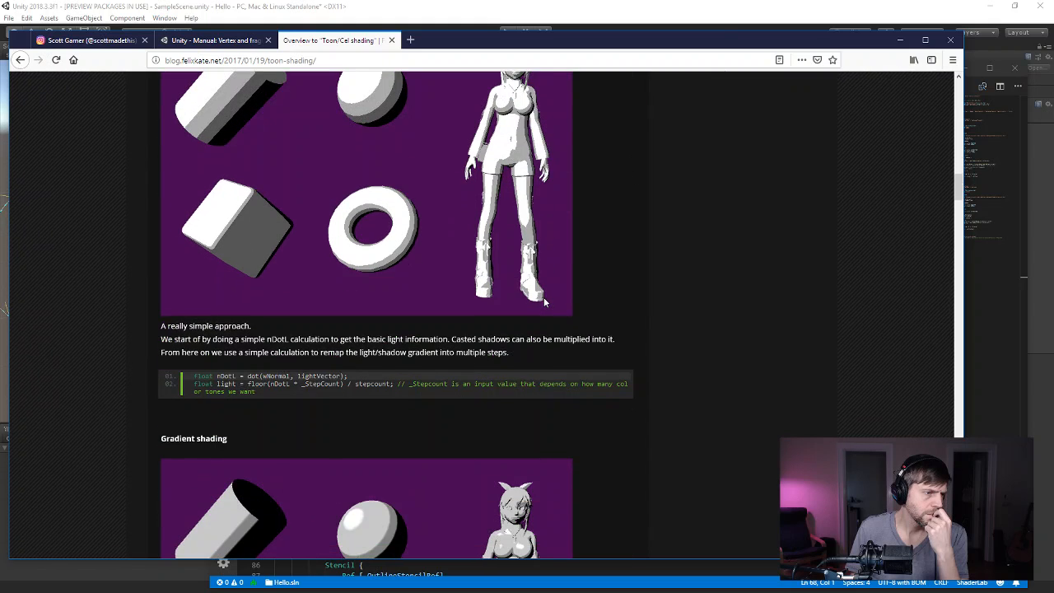
scroll(544, 302, "up", 1)
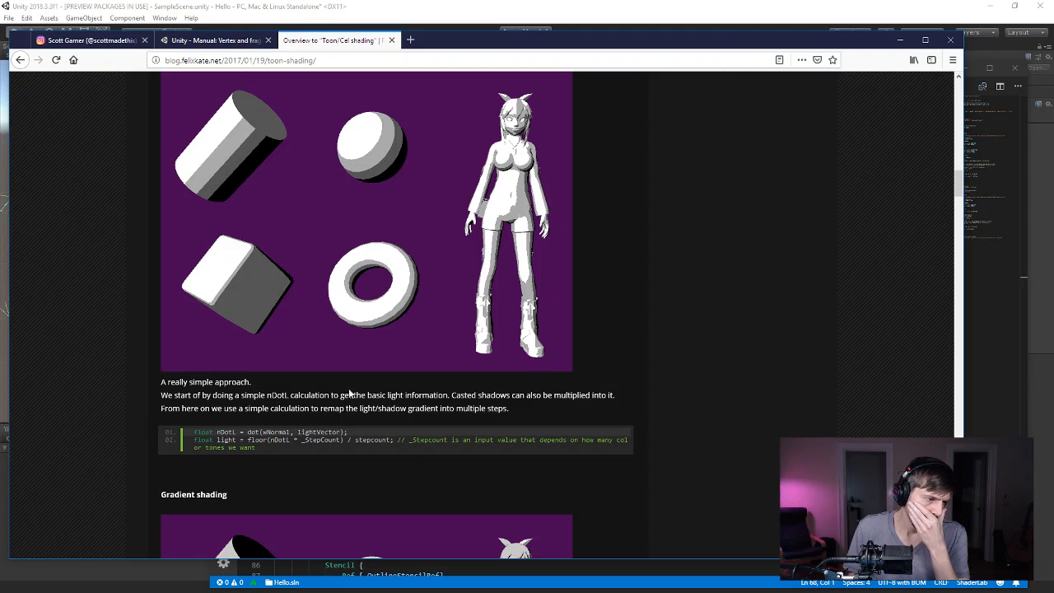
left_click_drag(390, 439, 248, 440)
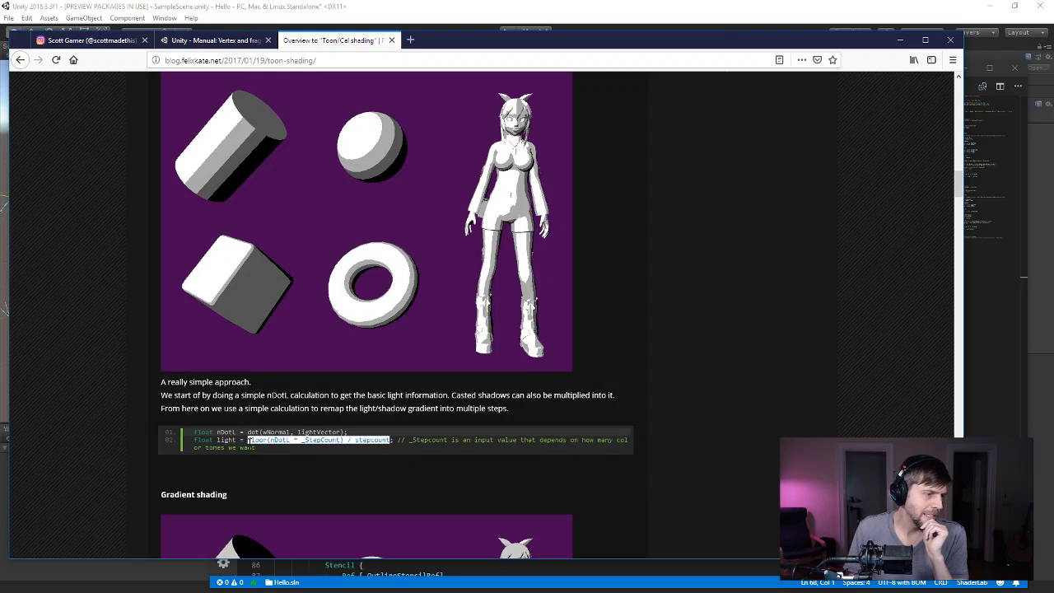
left_click(404, 440)
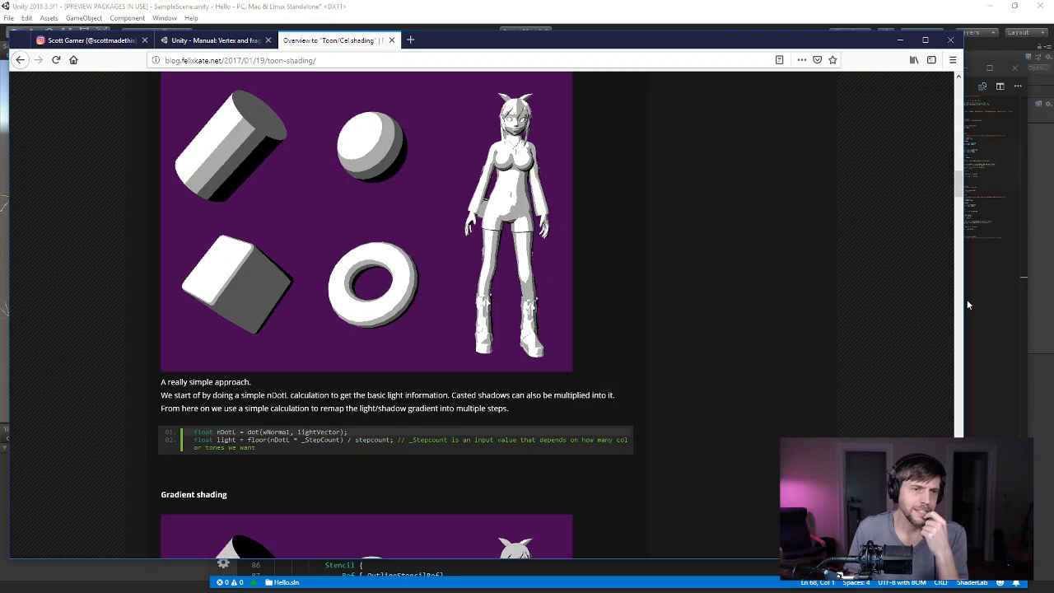
Switch to Visual Studio Code, narrow its window to sit beside the article, and find the first pass's vert function in LitStencil.shader.
left_click(981, 345)
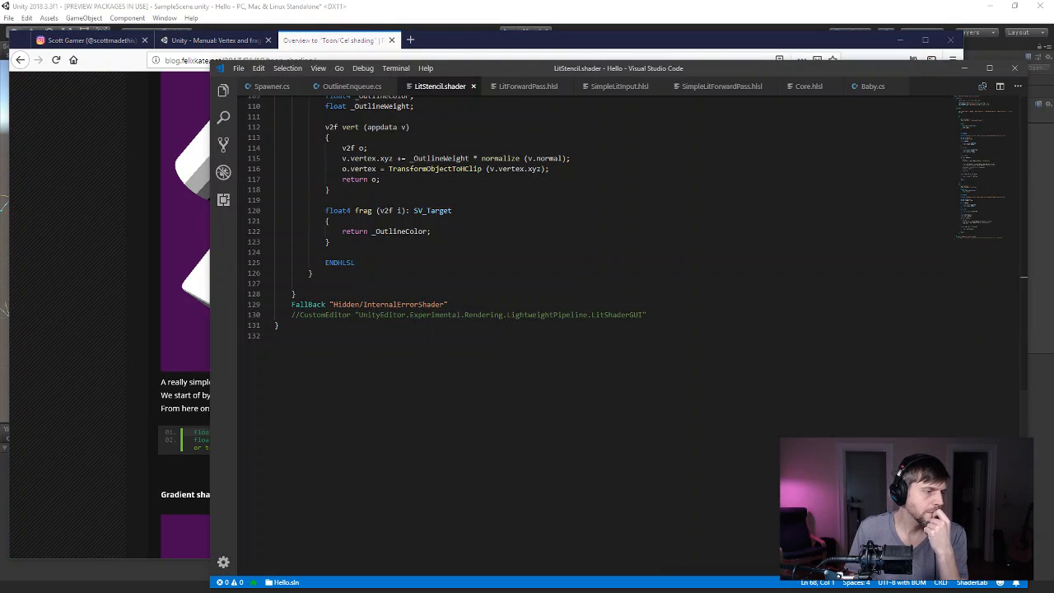
left_click_drag(211, 415, 368, 423)
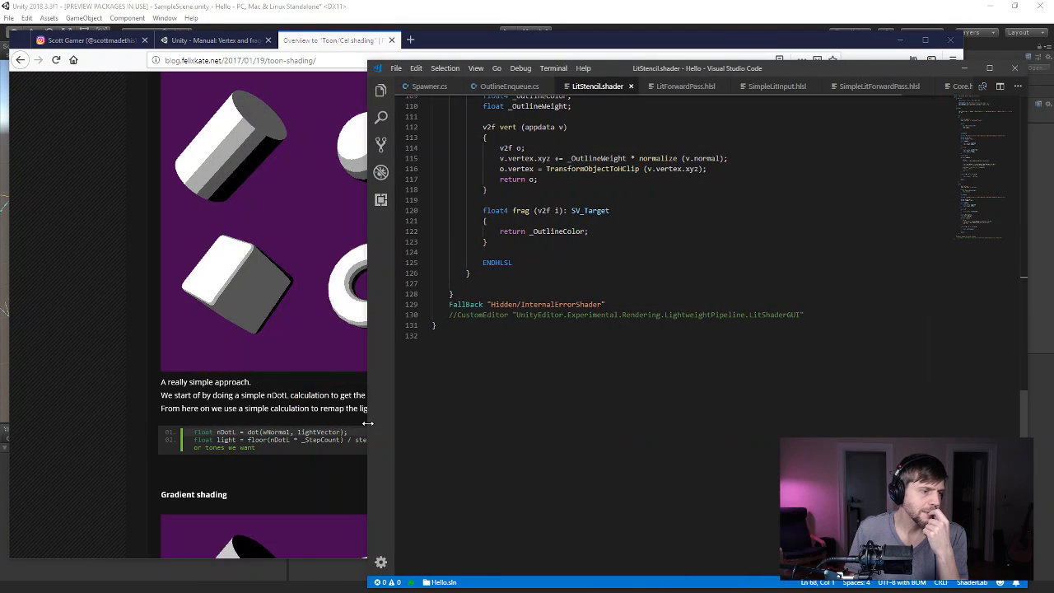
scroll(576, 446, "up", 5)
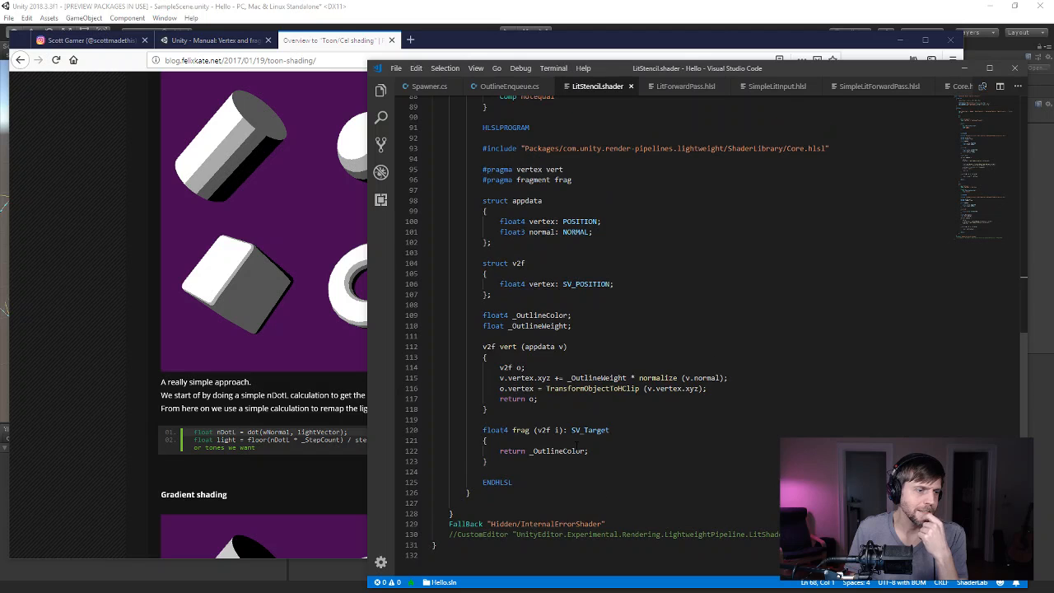
scroll(577, 445, "up", 10)
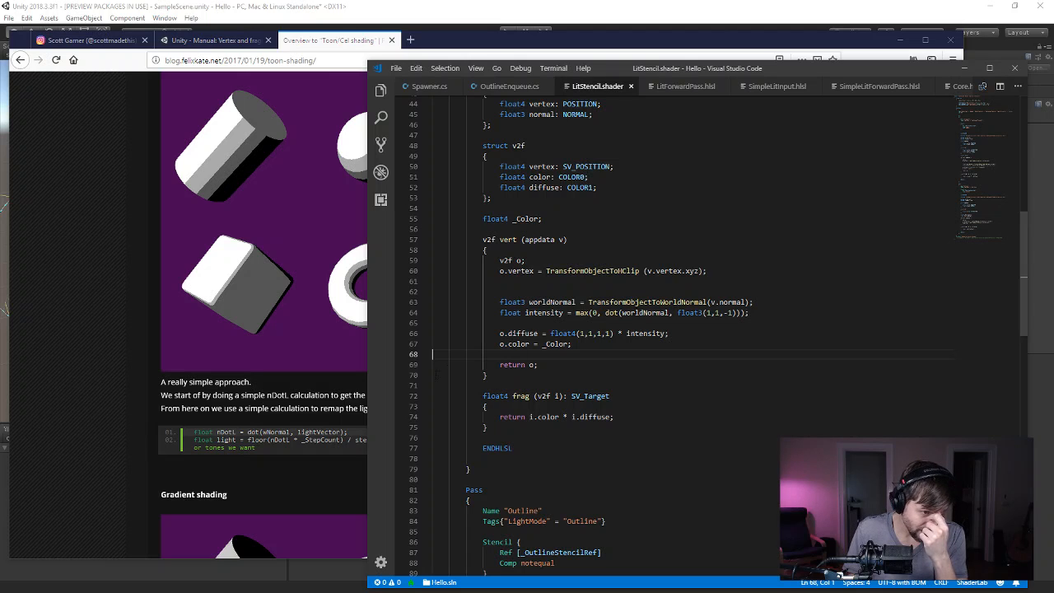
left_click_drag(367, 380, 427, 381)
Undo the recent edits to restore the intensity floor line, complete it as intensity = floor(intensity * 4) / 4; and save the shader.
left_click(852, 330)
key("ctrl+z")
key("ctrl+z")
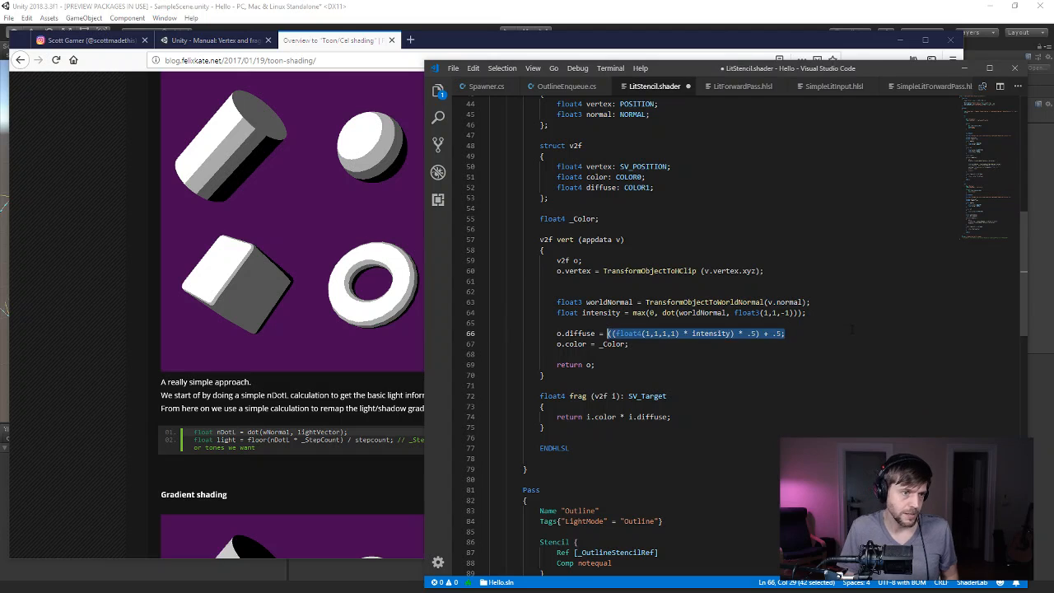
key("ctrl+z")
key("ctrl+z")
key("ctrl+z")
key("ctrl+z")
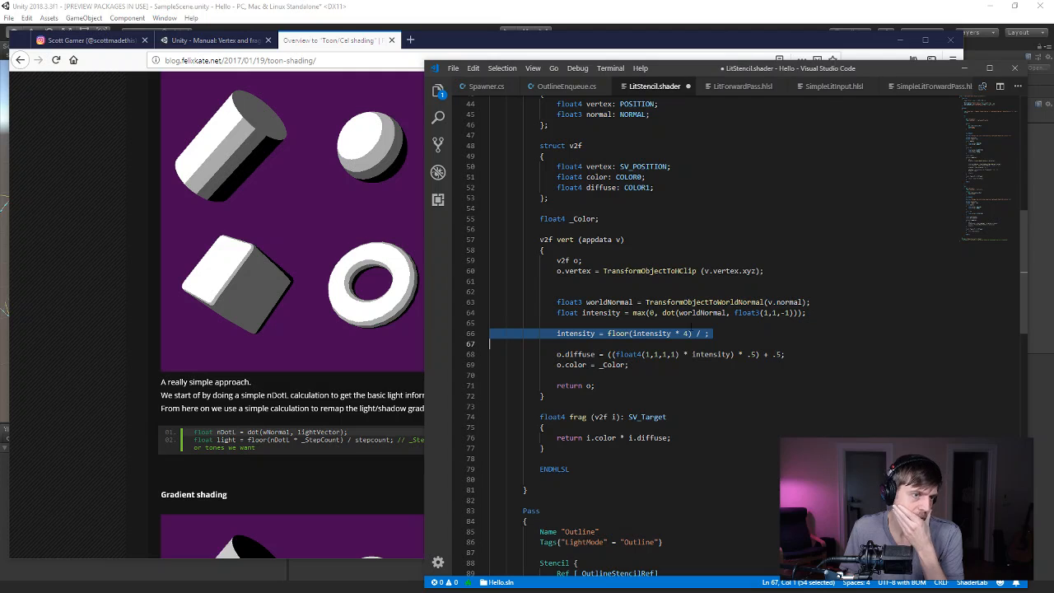
left_click(706, 334)
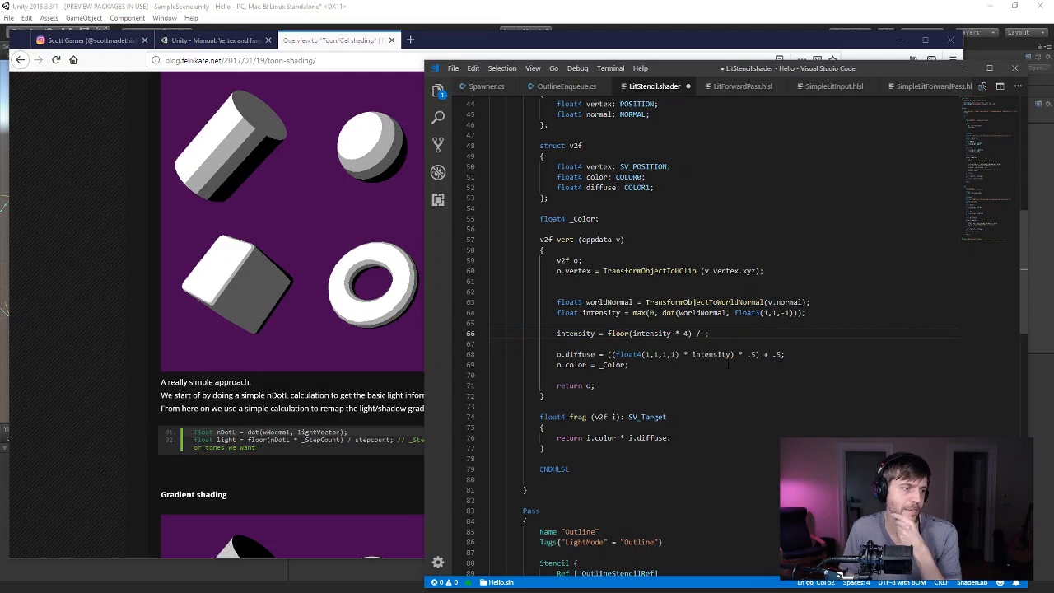
type("4")
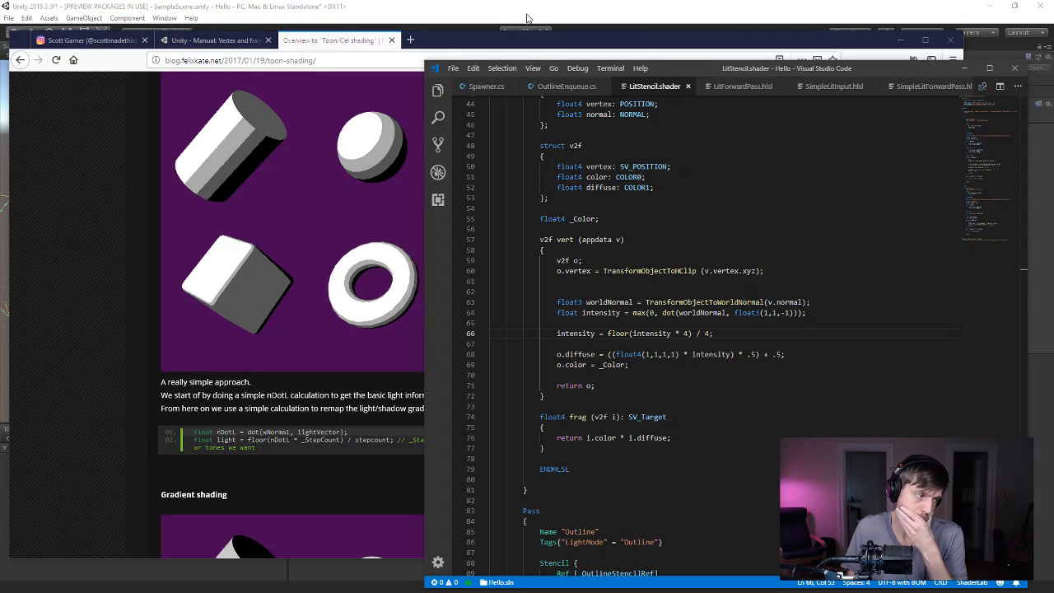
Recheck the article's step shading code and inspect the shaded objects in Unity's Game view.
left_click(356, 369)
scroll(357, 368, "down", 3)
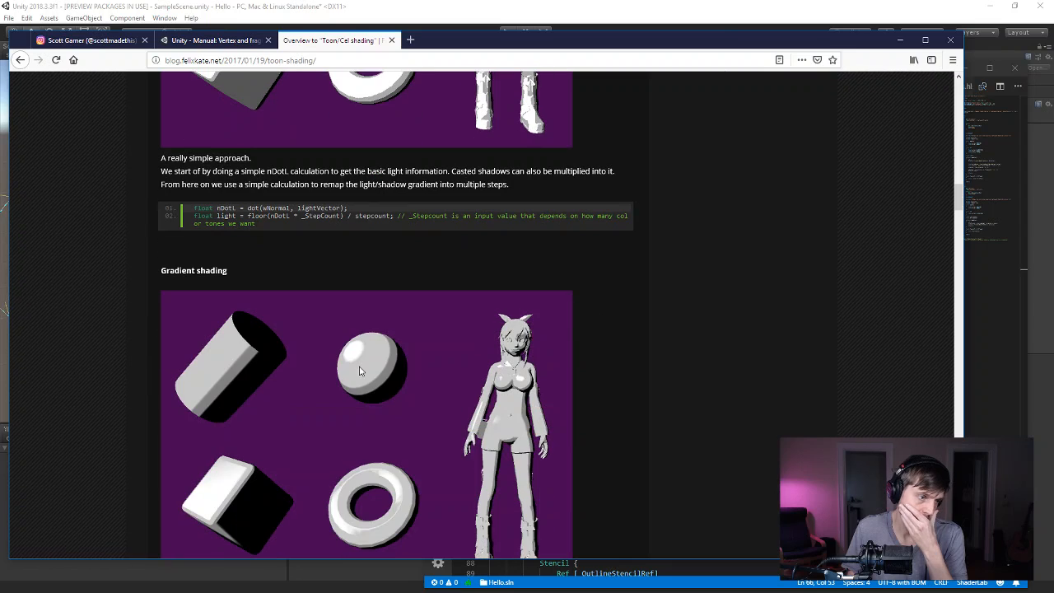
scroll(359, 370, "up", 1)
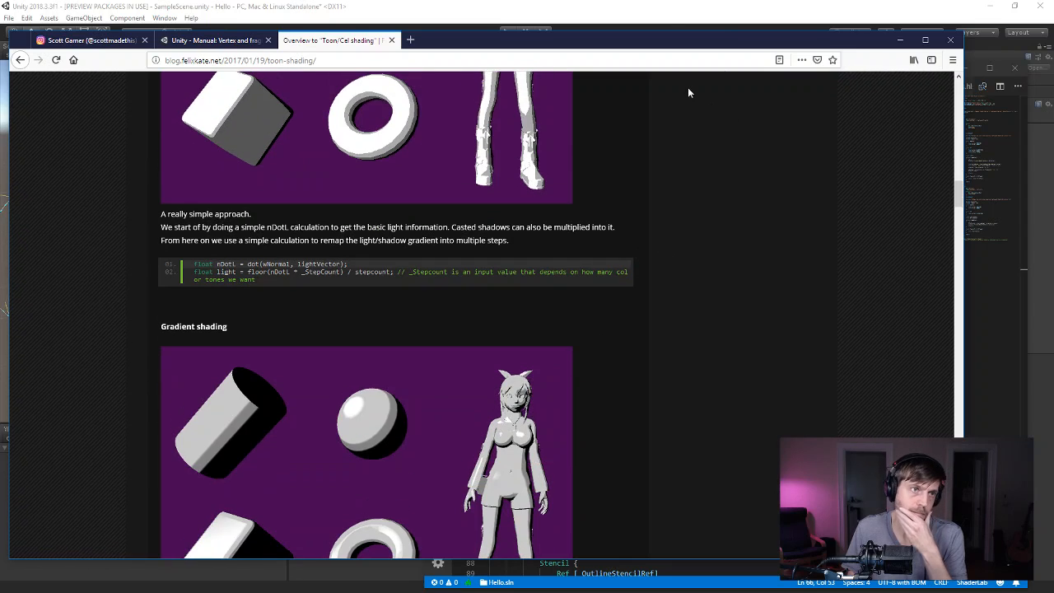
left_click(650, 14)
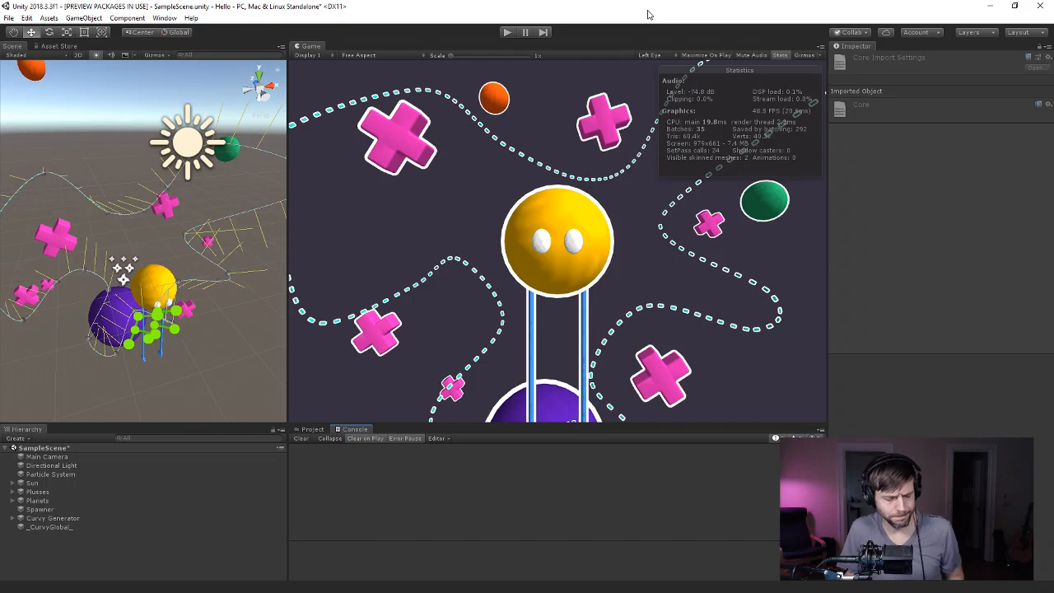
key("alt+Tab")
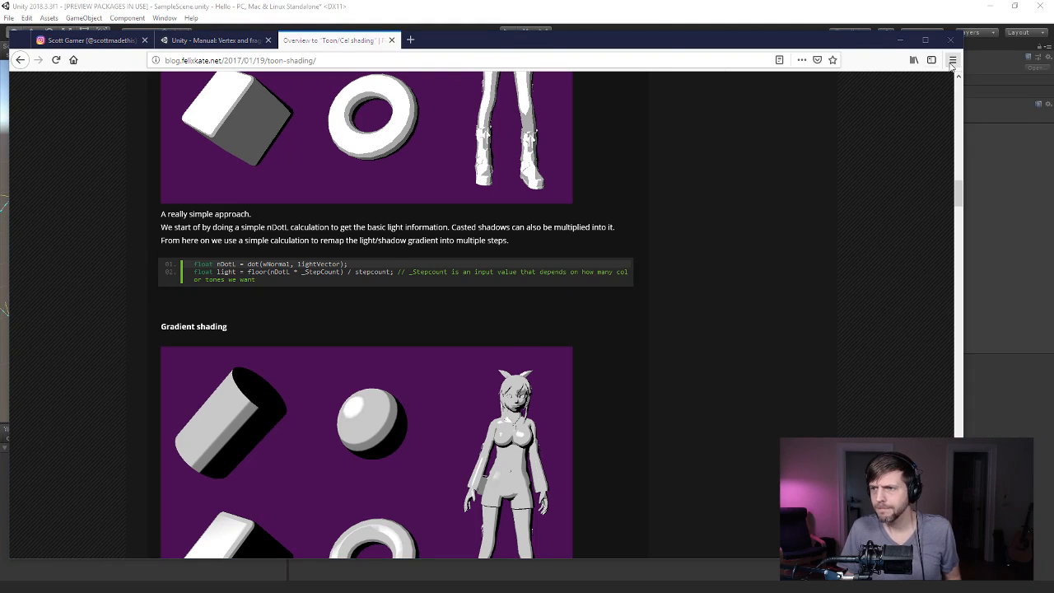
Return to the vert function in LitStencil.shader in Visual Studio Code and narrow the window to uncover more of the article's step formula.
key("alt+Tab")
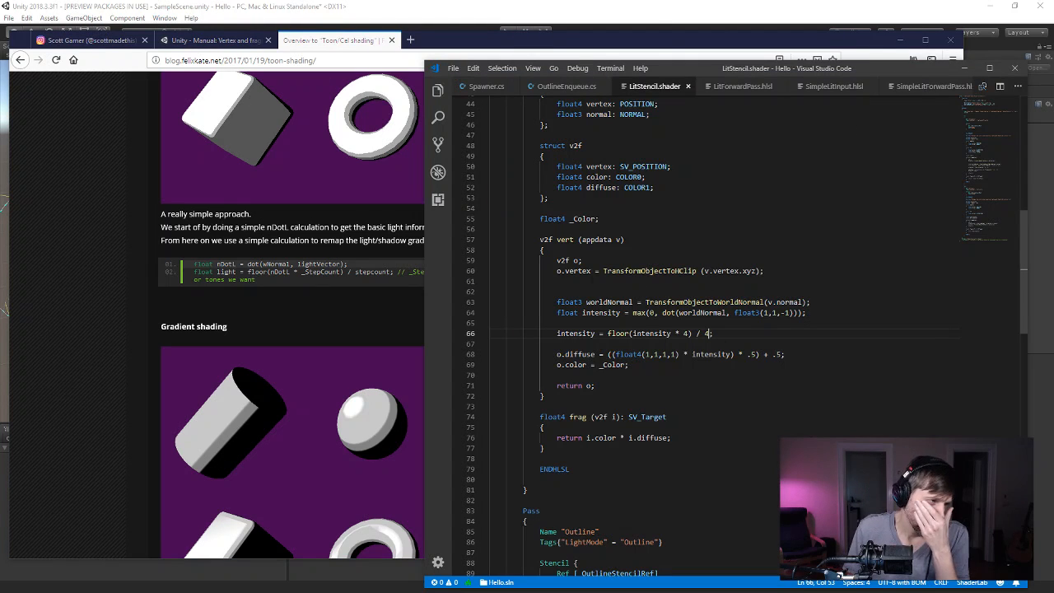
left_click(422, 285)
left_click(1003, 355)
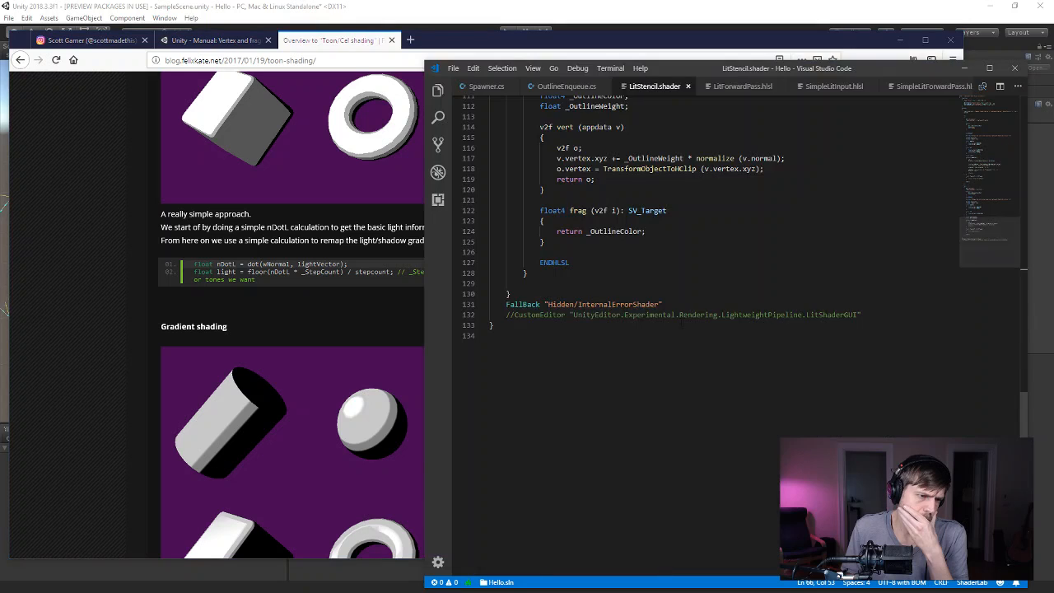
scroll(742, 329, "up", 10)
scroll(571, 290, "up", 8)
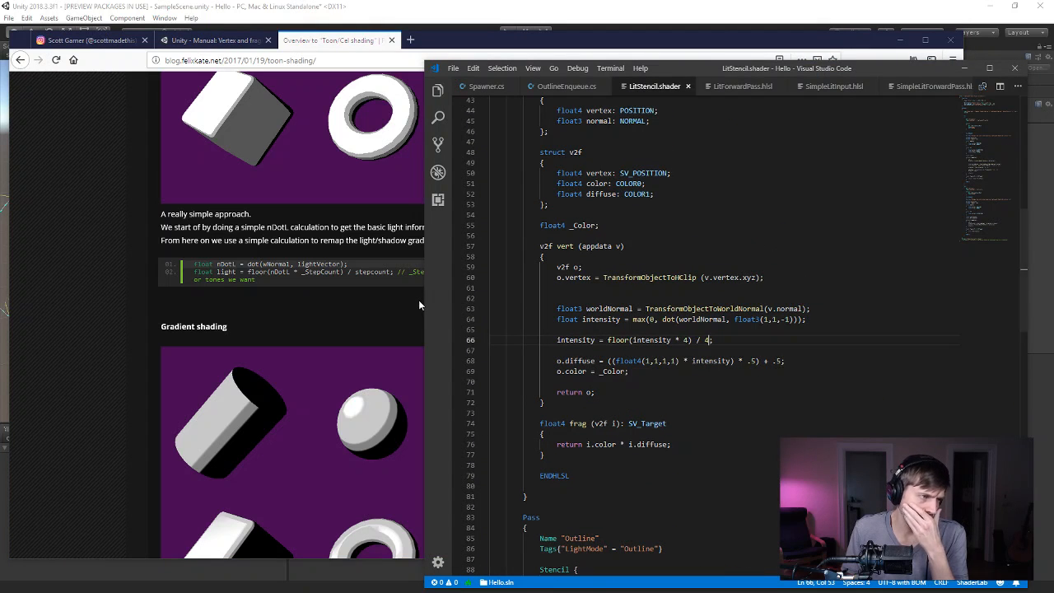
left_click_drag(425, 302, 472, 308)
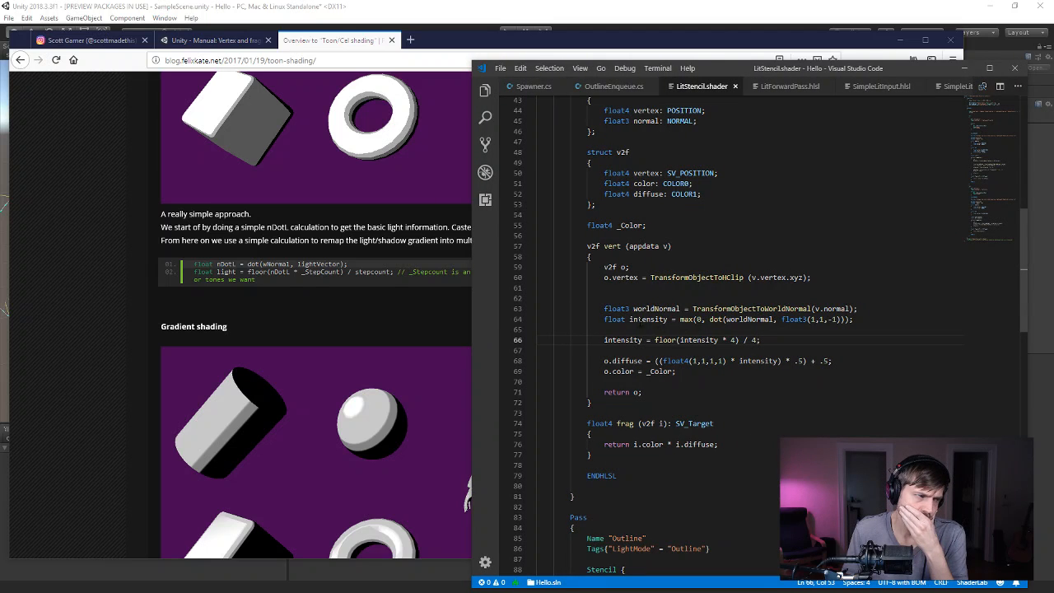
Rewrite the floor line as float light = floor(intensity * 4) / 4; and remove the blank line between it and the intensity declaration.
double_click(648, 319)
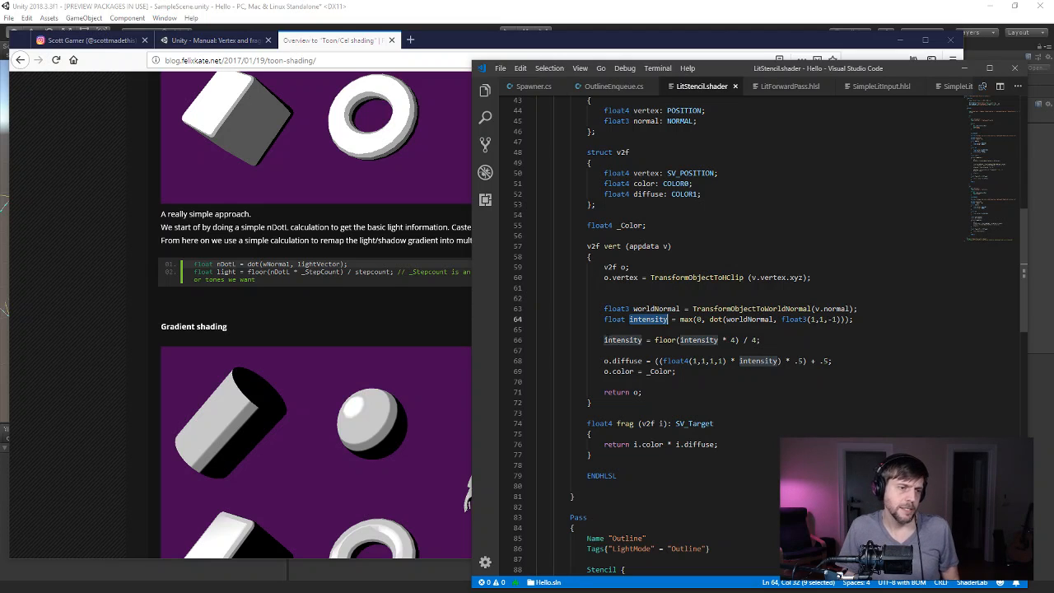
left_click(641, 339)
left_click(605, 339)
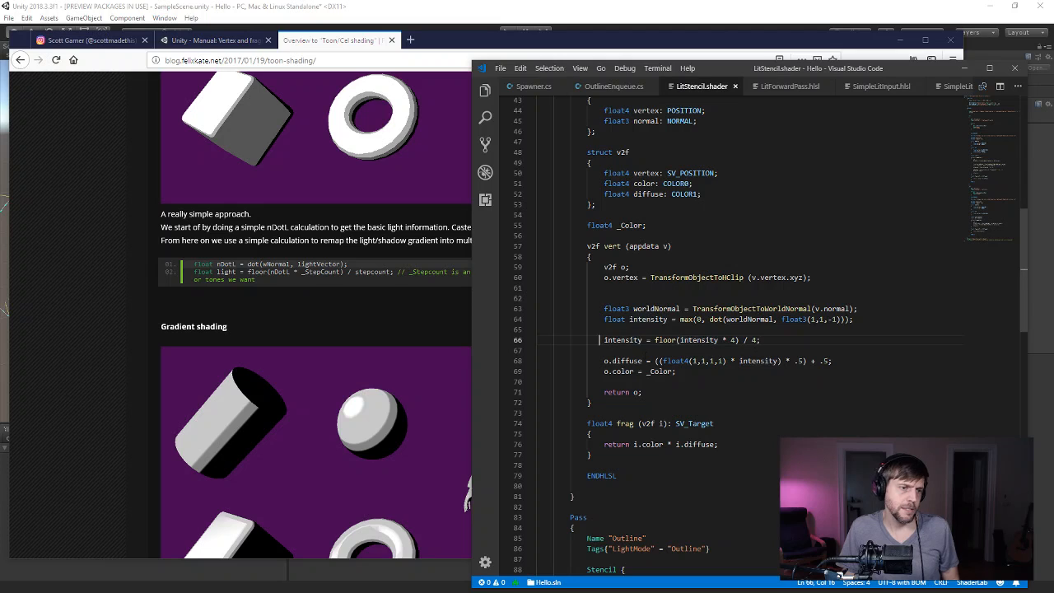
type("float light =")
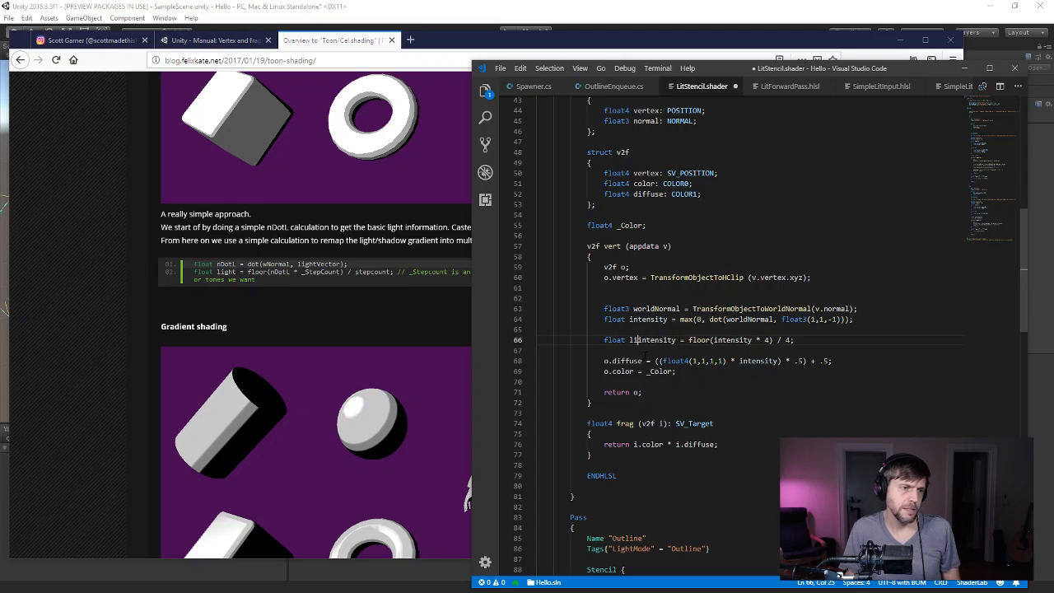
key("ctrl+s")
double_click(682, 339)
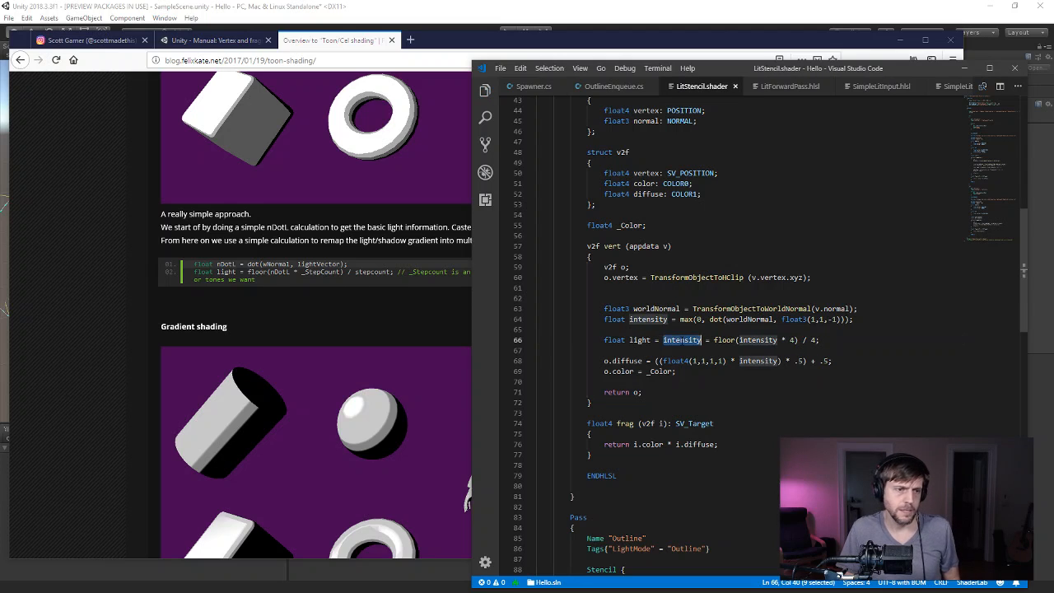
key("BackSpace")
key("BackSpace")
key("BackSpace")
key("BackSpace")
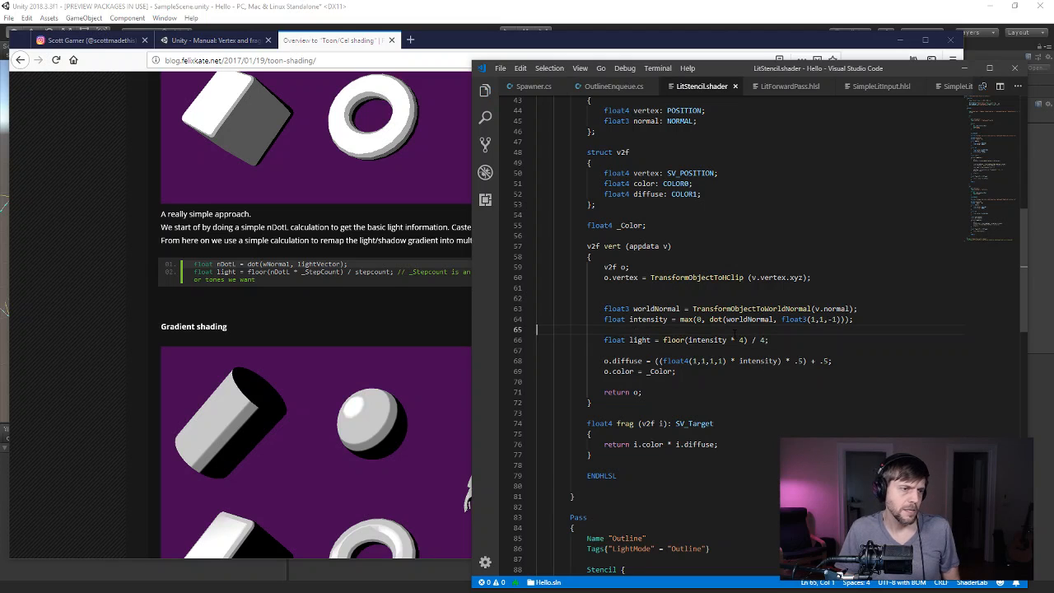
left_click(785, 329)
key("BackSpace")
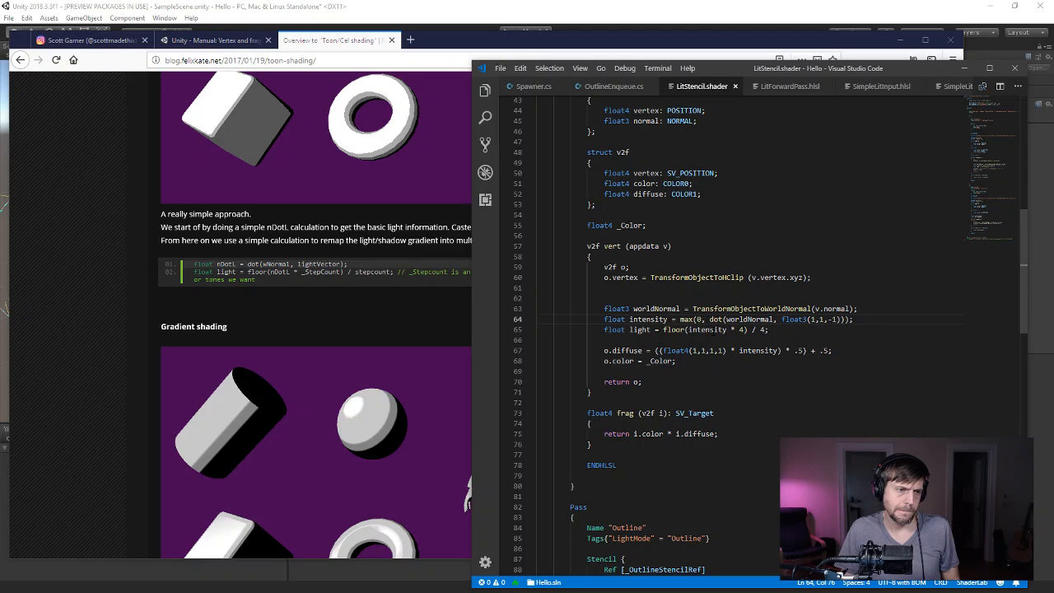
Rewrite the o.diffuse assignment in vert to multiply float4(1,1,1,1) by light, dropping the 0.5 scaling and offset and one opening parenthesis.
double_click(638, 330)
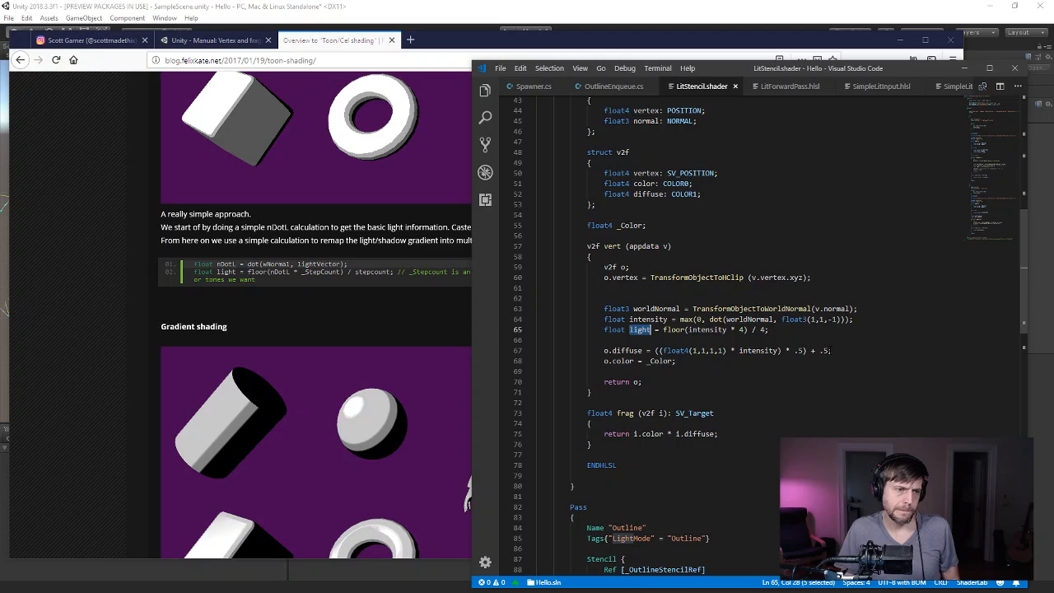
left_click_drag(830, 350, 731, 350)
type("light")
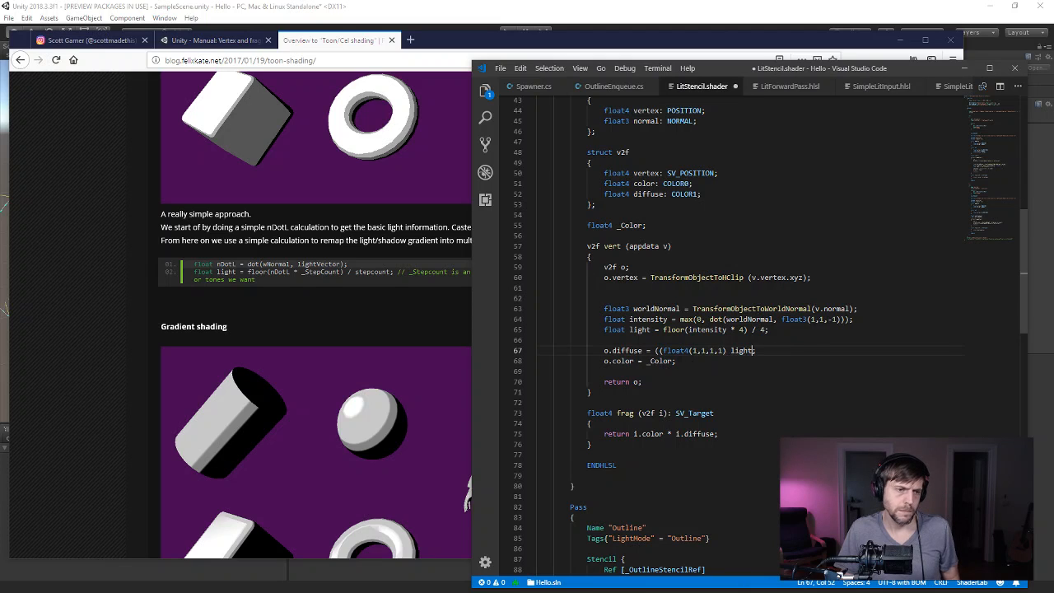
left_click(730, 351)
type("*")
key("ctrl+s")
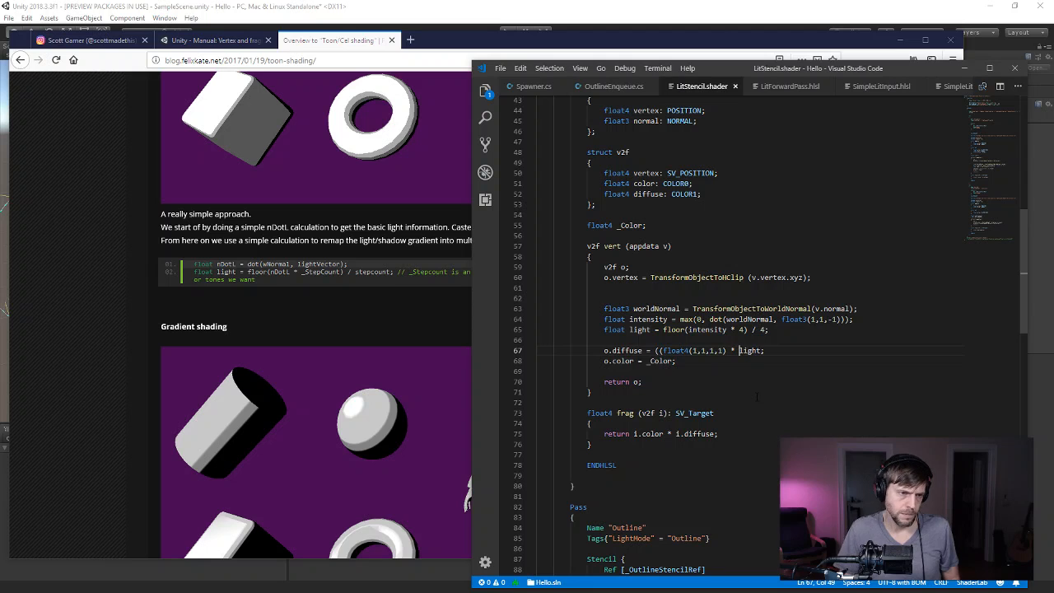
left_click(659, 351)
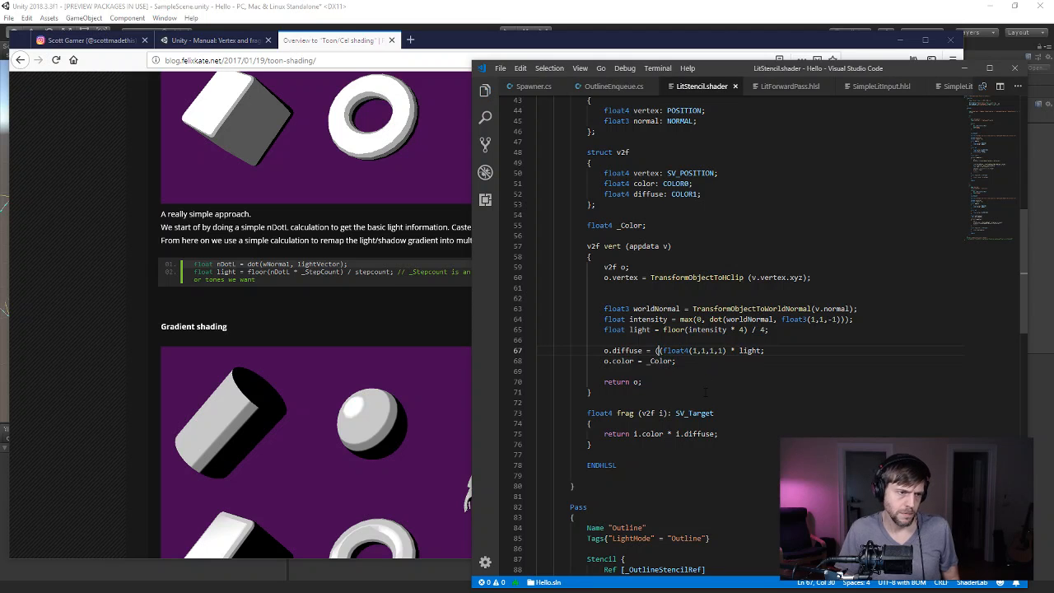
key("BackSpace")
Switch to Unity and open the line 67 LitStencil syntax error from the Console in the code editor.
key("alt+Tab")
left_click(758, 4)
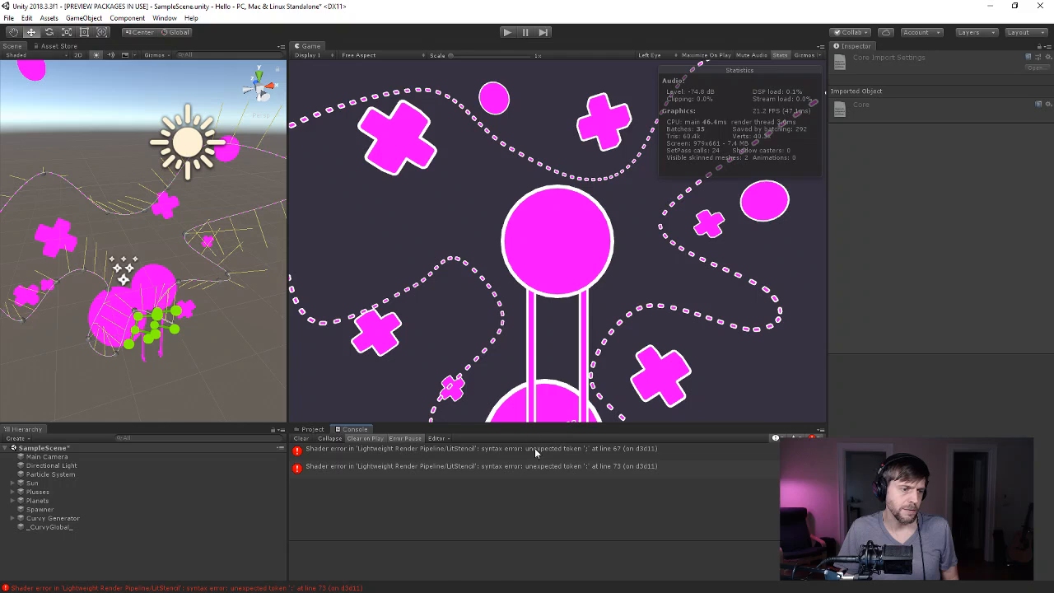
left_click(535, 449)
double_click(535, 451)
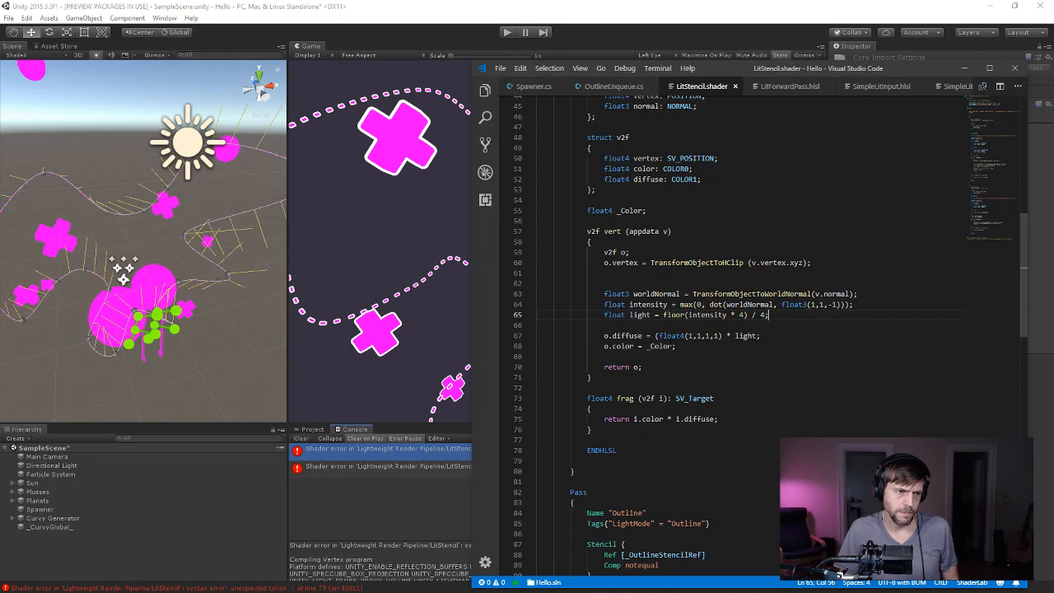
Delete the unmatched parenthesis before float4(1,1,1,1) in the o.diffuse line, save the shader, and inspect the shaded objects in Unity.
left_click(660, 335)
key("BackSpace")
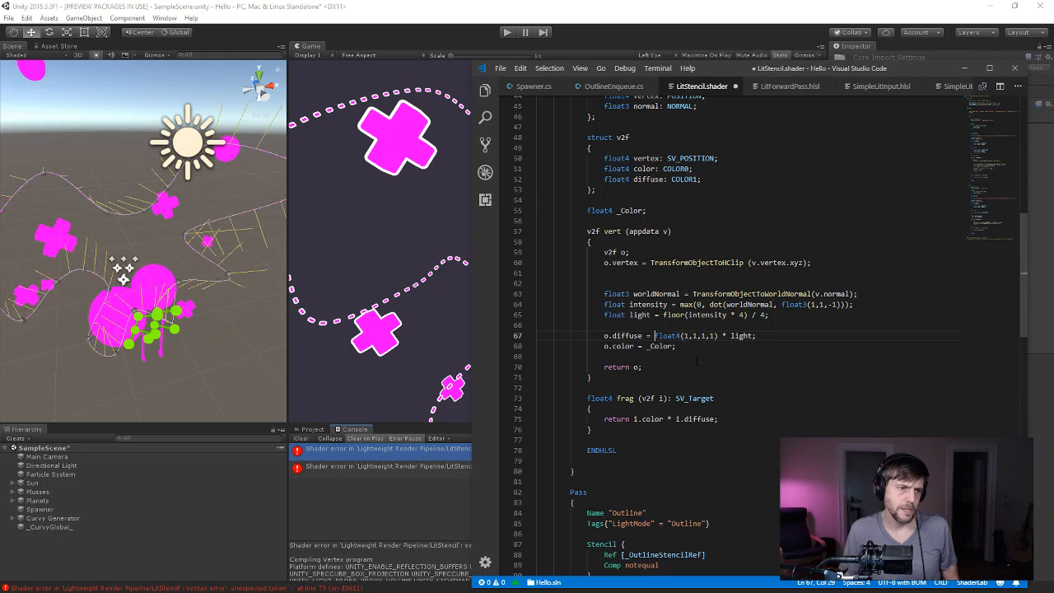
key("ctrl+s")
key("alt+Tab")
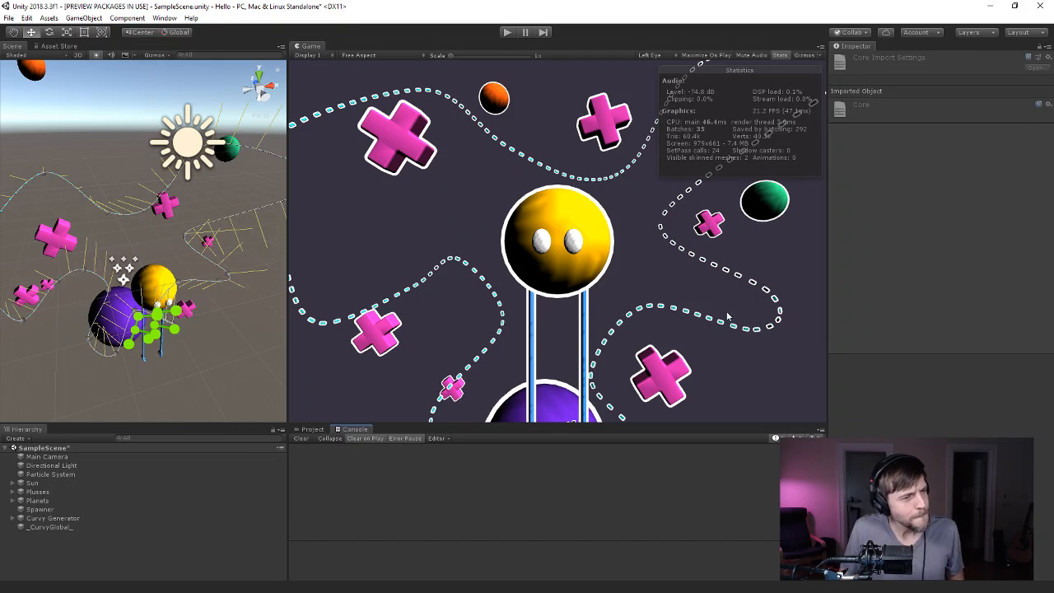
Return to the toon shading article in the browser and search the page for "frag" to look for fragment shader guidance.
key("alt+Tab")
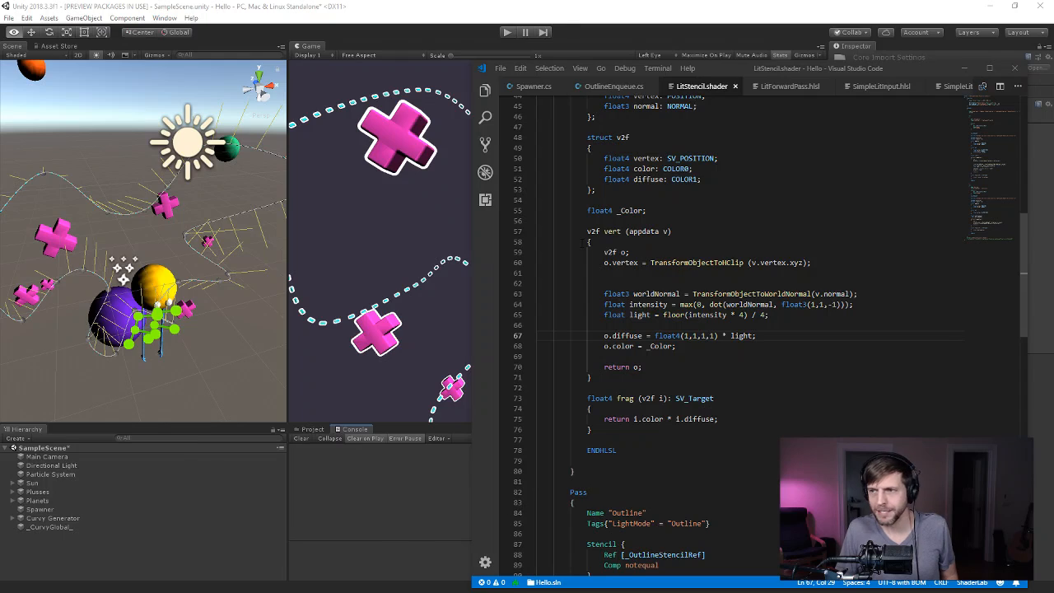
key("alt+Tab")
scroll(390, 336, "up", 10)
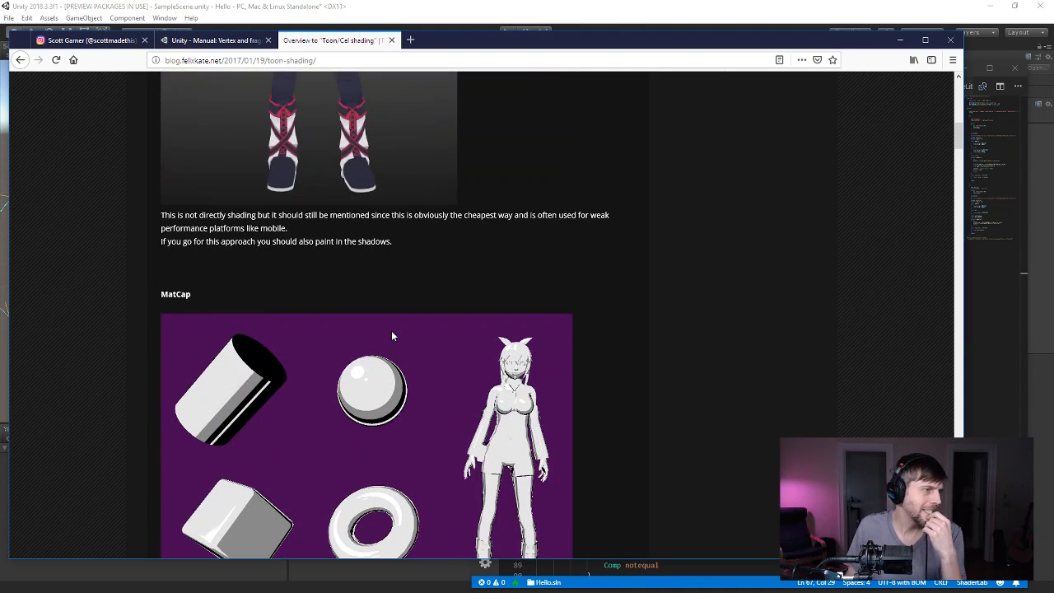
scroll(391, 333, "down", 5)
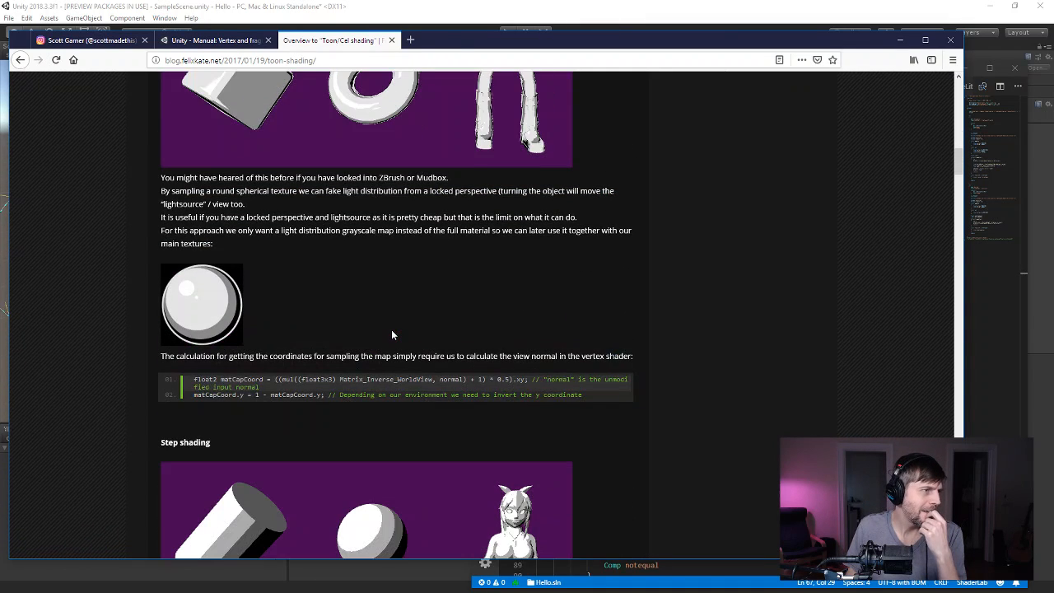
key("ctrl+f")
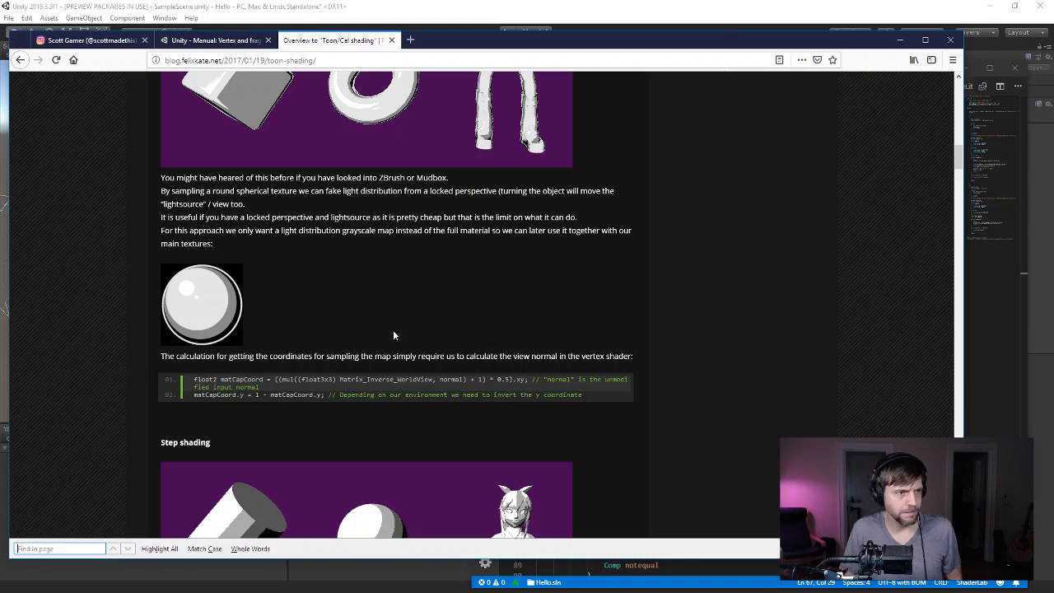
type("frag")
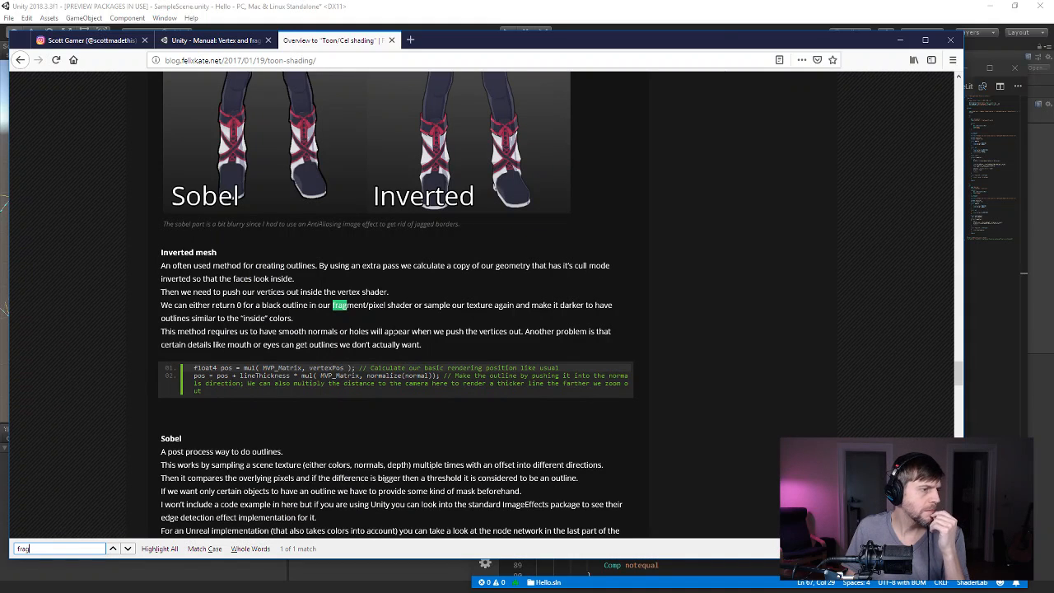
scroll(399, 331, "down", 15)
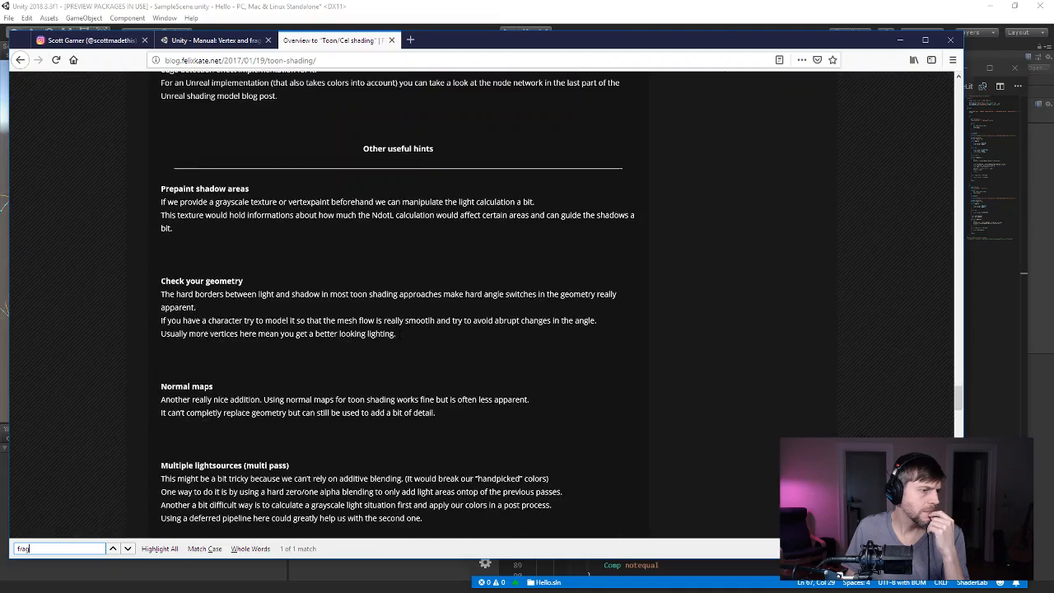
Go back to the "unity cel shader example" image results and preview the Toon/Cel Shaders image with four shaded spheres.
left_click(21, 60)
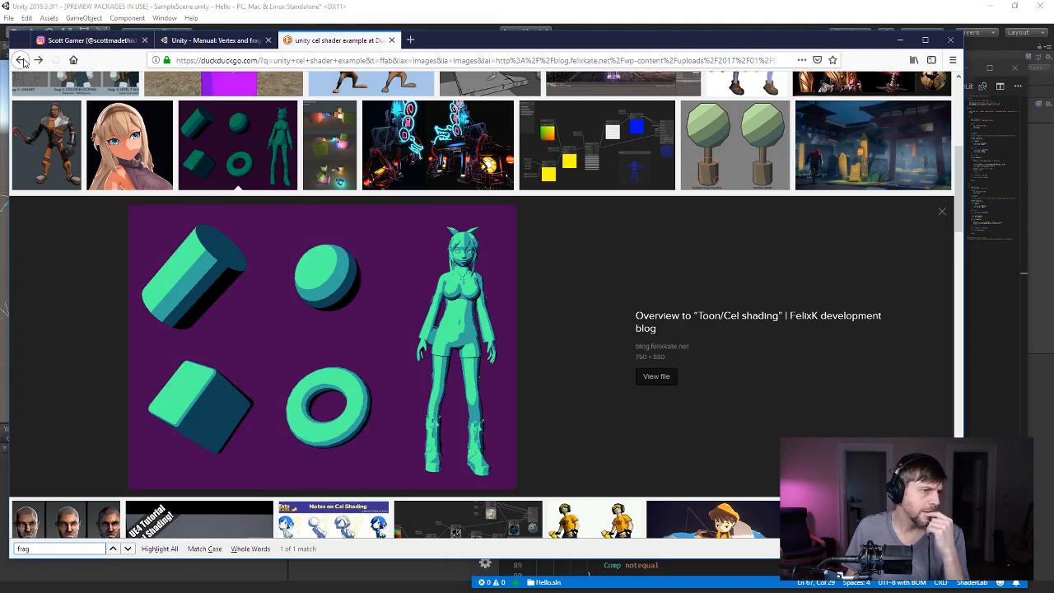
scroll(289, 362, "down", 4)
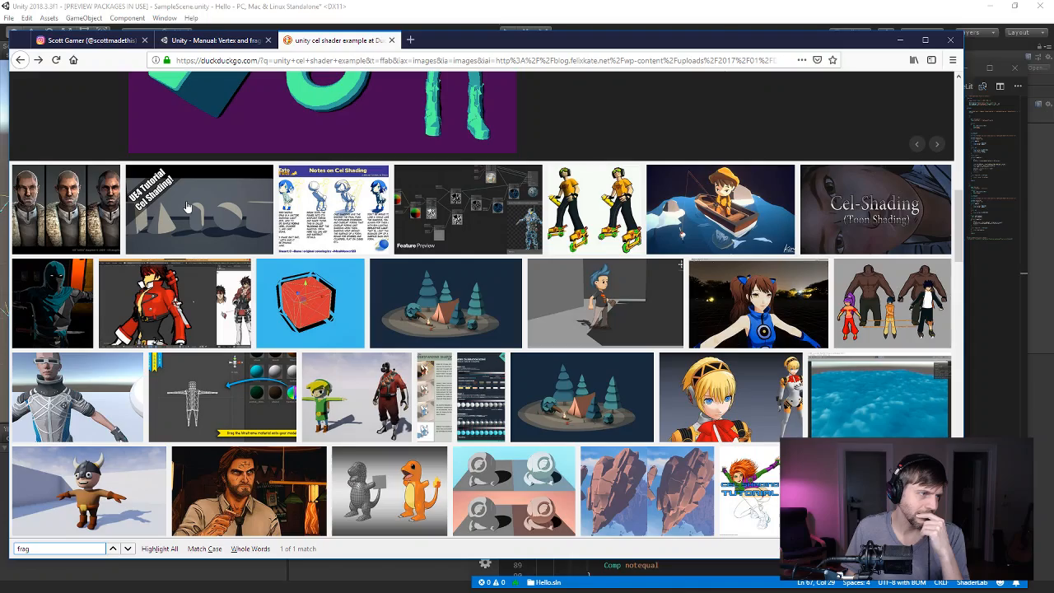
scroll(531, 311, "down", 3)
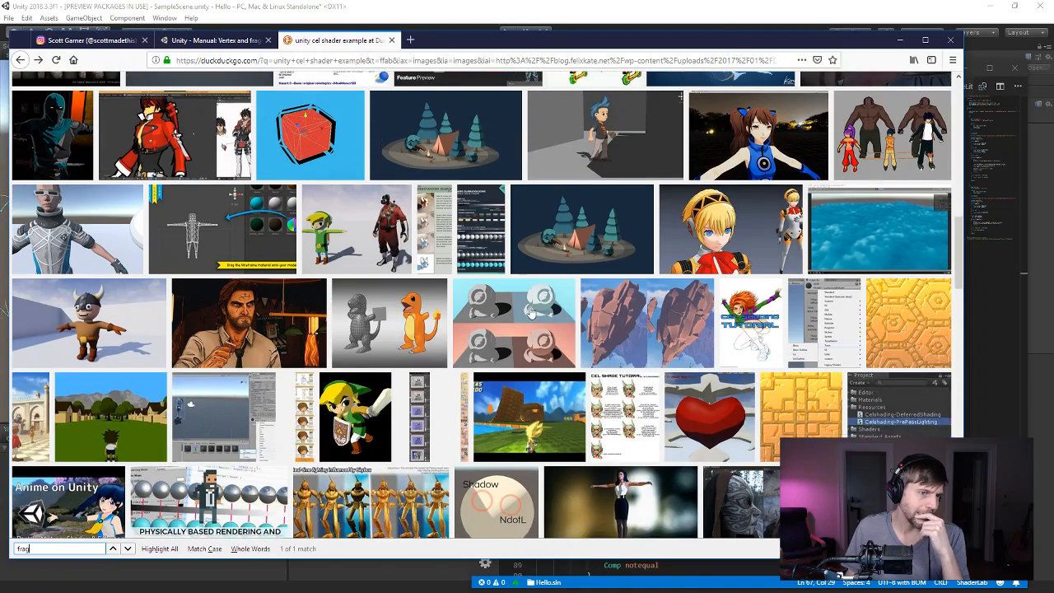
scroll(531, 311, "down", 5)
scroll(531, 313, "up", 5)
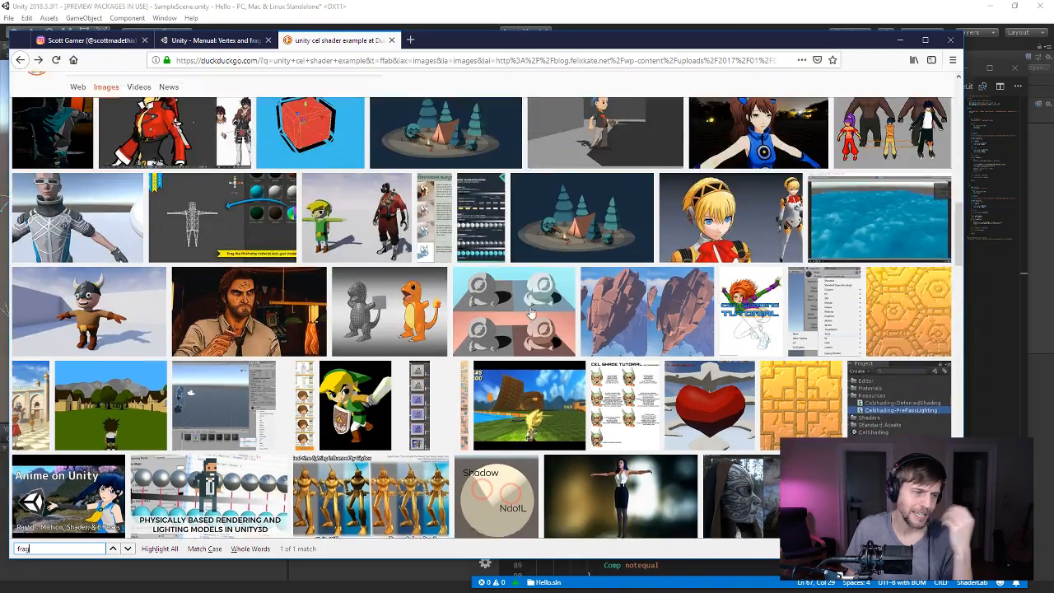
scroll(531, 321, "down", 7)
left_click(531, 326)
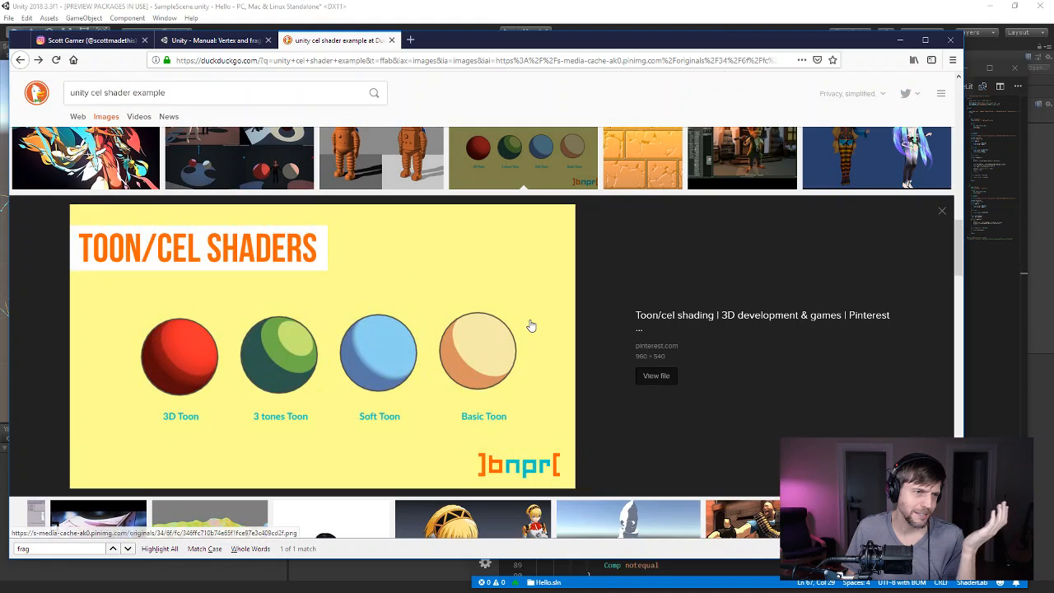
Open the Pinterest page of the Toon/Cel Shaders image, try to enlarge the picture, and close the tab.
left_click(690, 322)
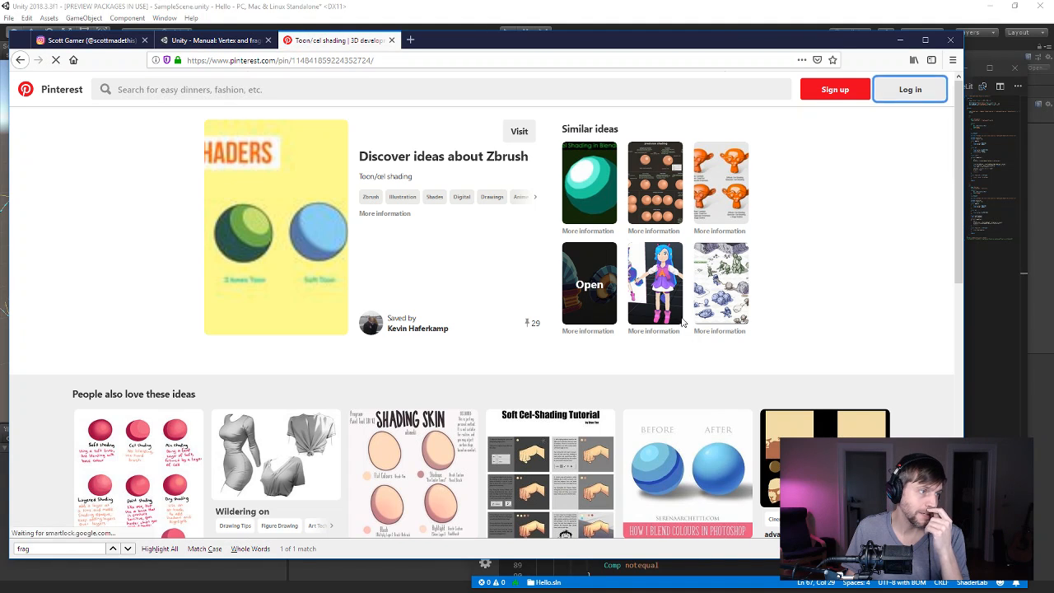
left_click(299, 274)
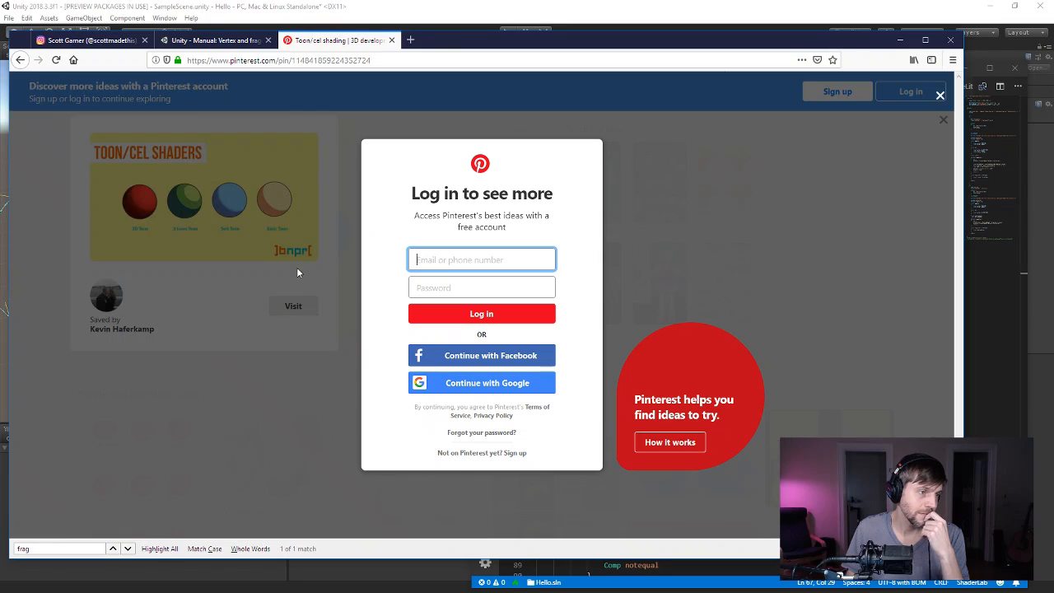
key("ctrl+w")
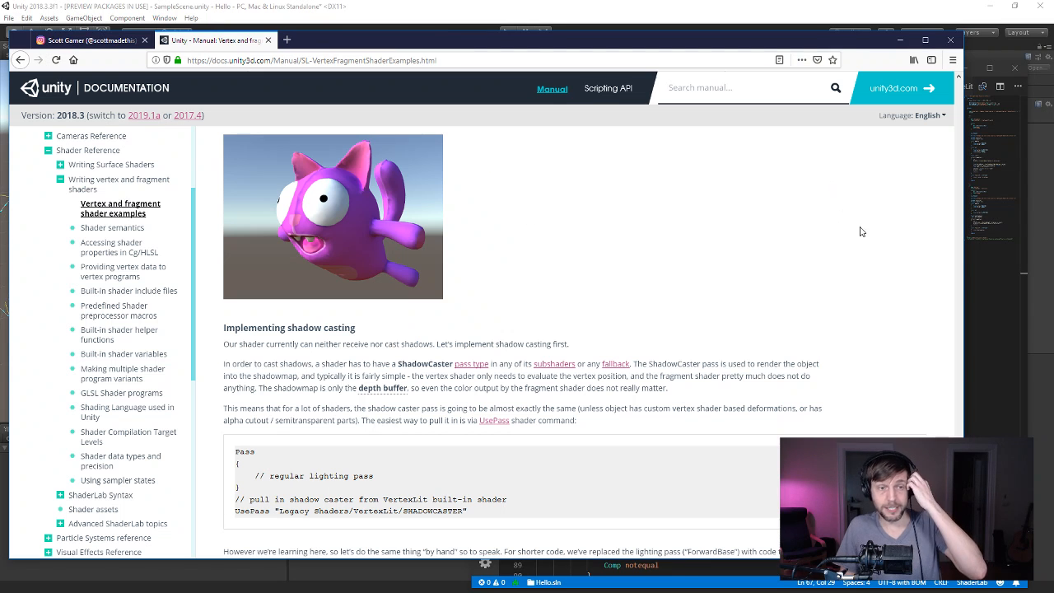
Return to LitStencil.shader in Visual Studio Code and delete the commented-out CustomEditor line near the end of the file.
left_click(996, 304)
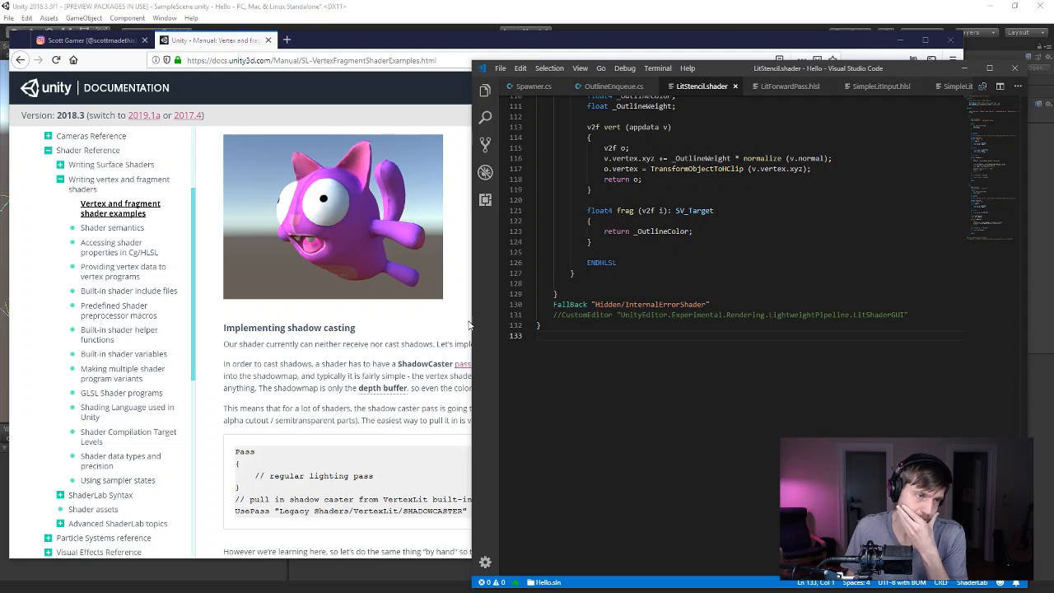
left_click(408, 328)
left_click(985, 309)
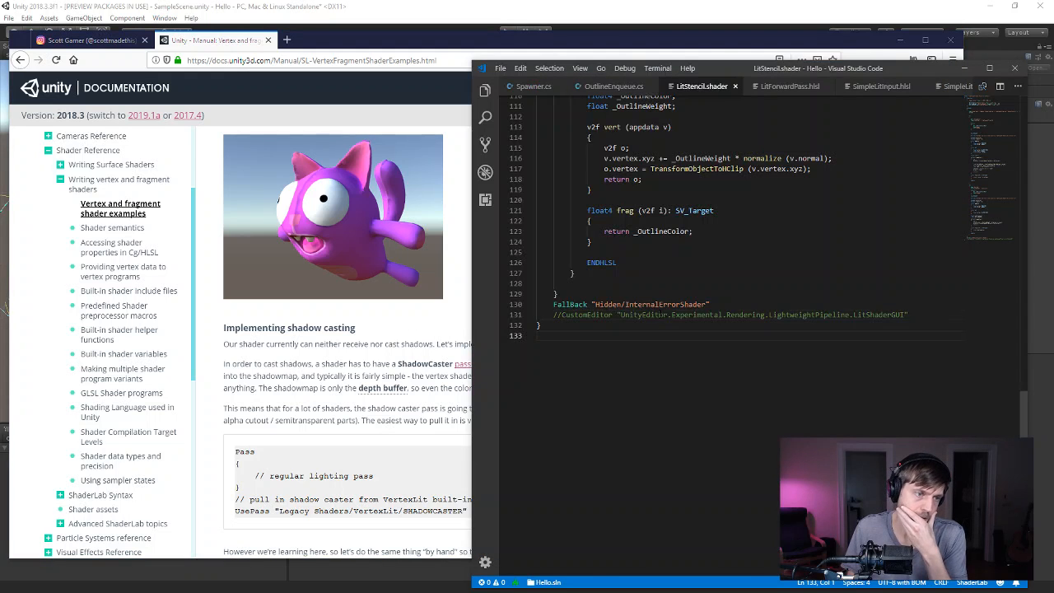
triple_click(660, 314)
key("BackSpace")
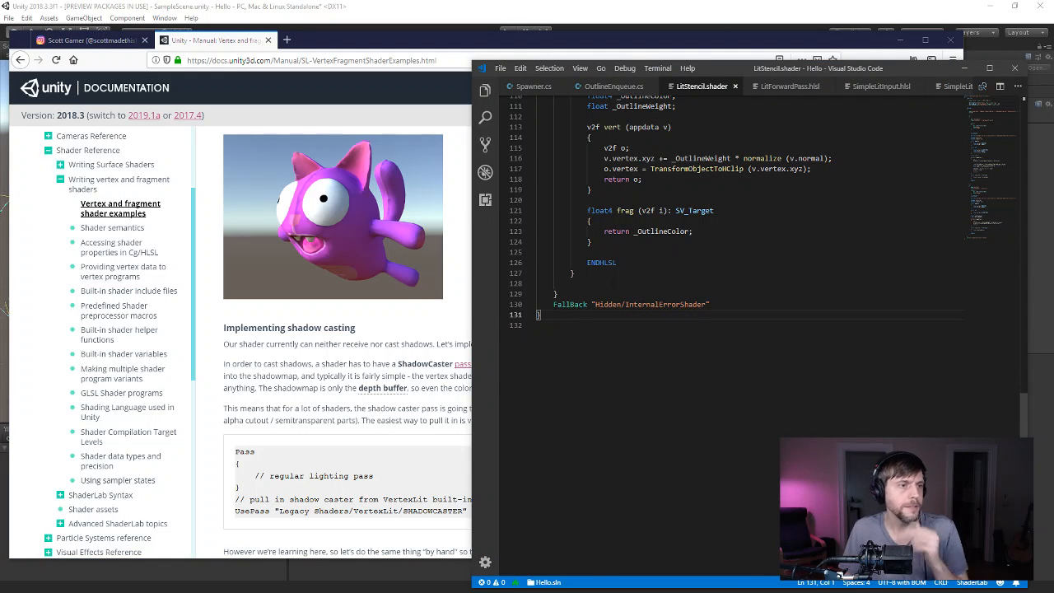
Widen the code editor window and review the shader from the Outline pass back to the first pass's vert and frag functions.
left_click_drag(472, 270, 262, 276)
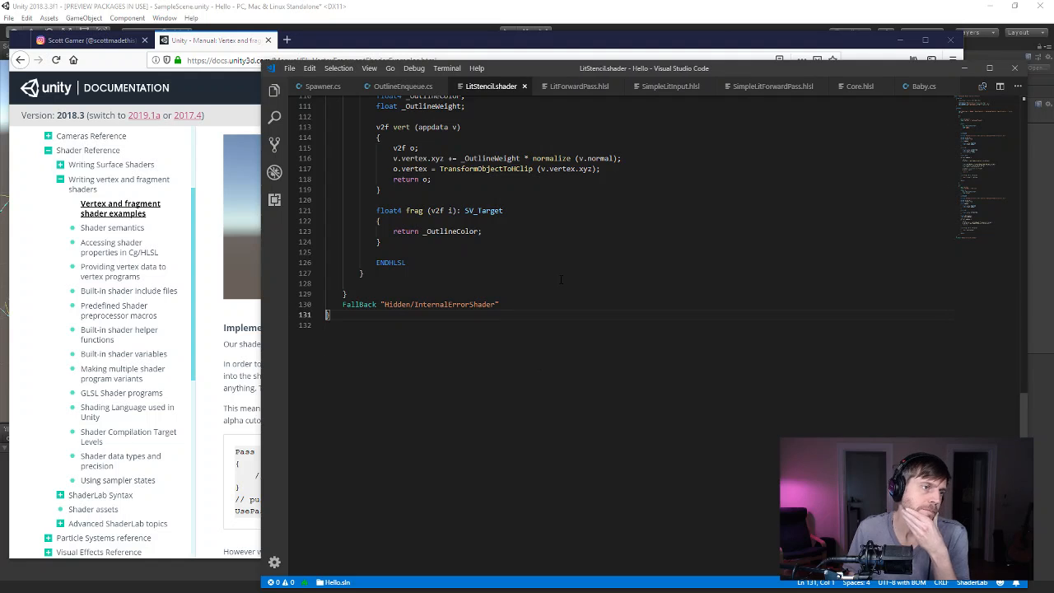
scroll(561, 280, "up", 4)
scroll(659, 265, "up", 6)
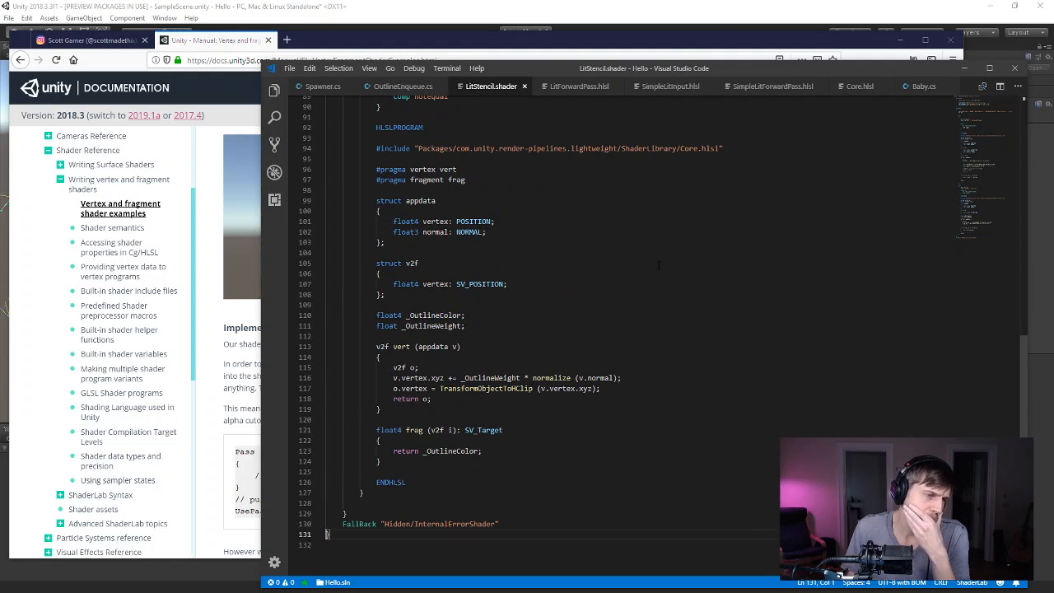
scroll(659, 265, "down", 3)
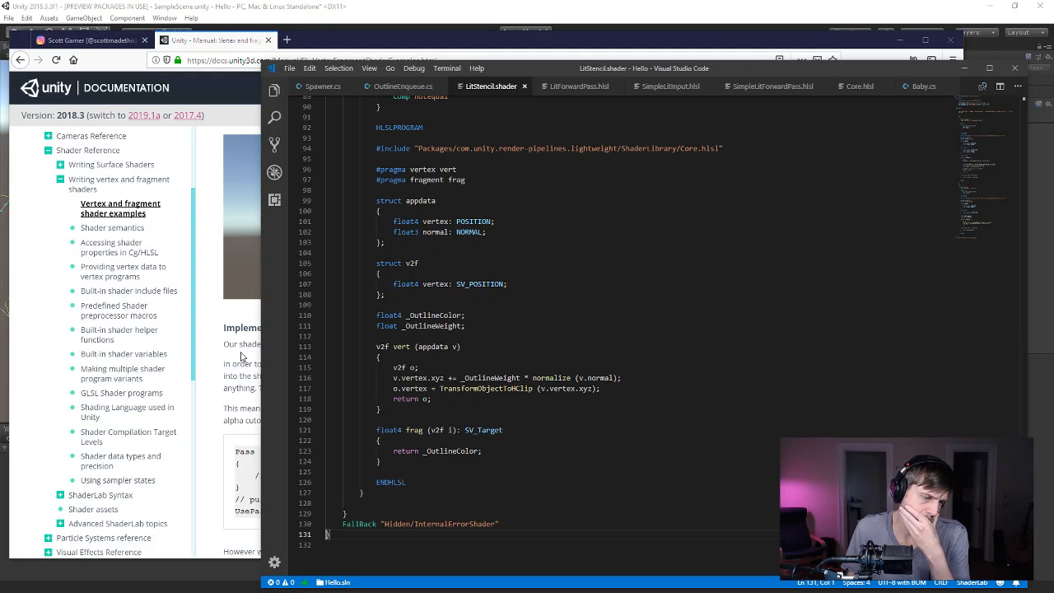
scroll(1024, 387, "up", 15)
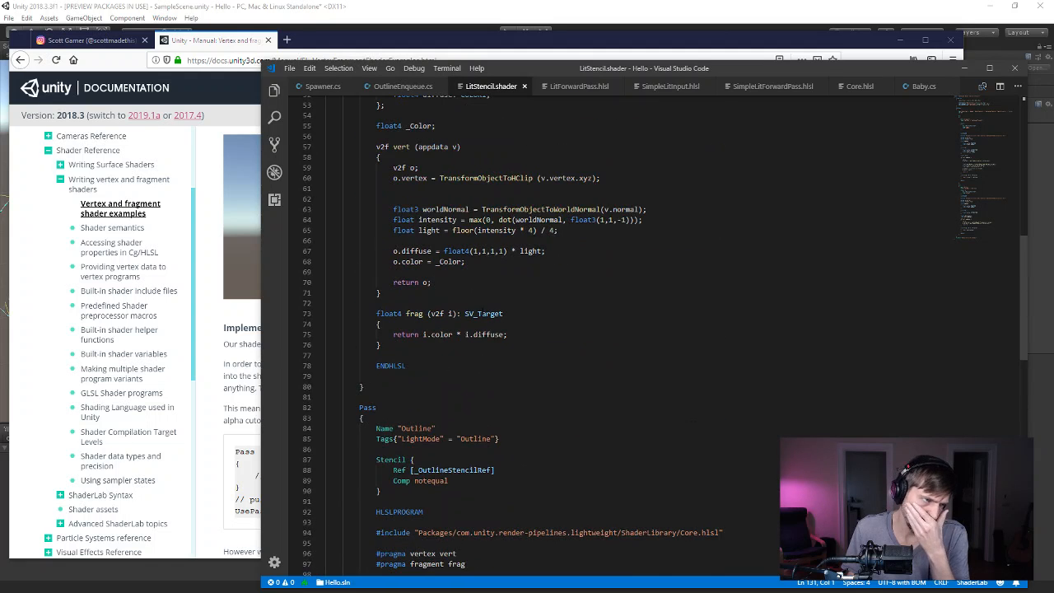
scroll(482, 309, "up", 1)
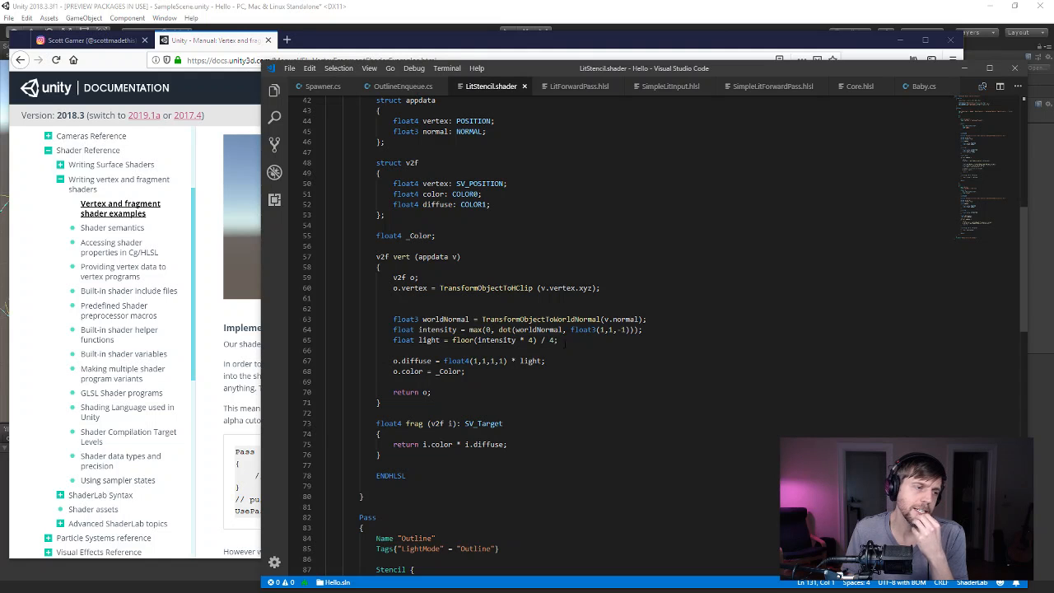
Move the worldNormal, intensity and light declarations from vert into frag, above its return statement, and save the shader.
left_click_drag(565, 343, 301, 320)
key("ctrl+c")
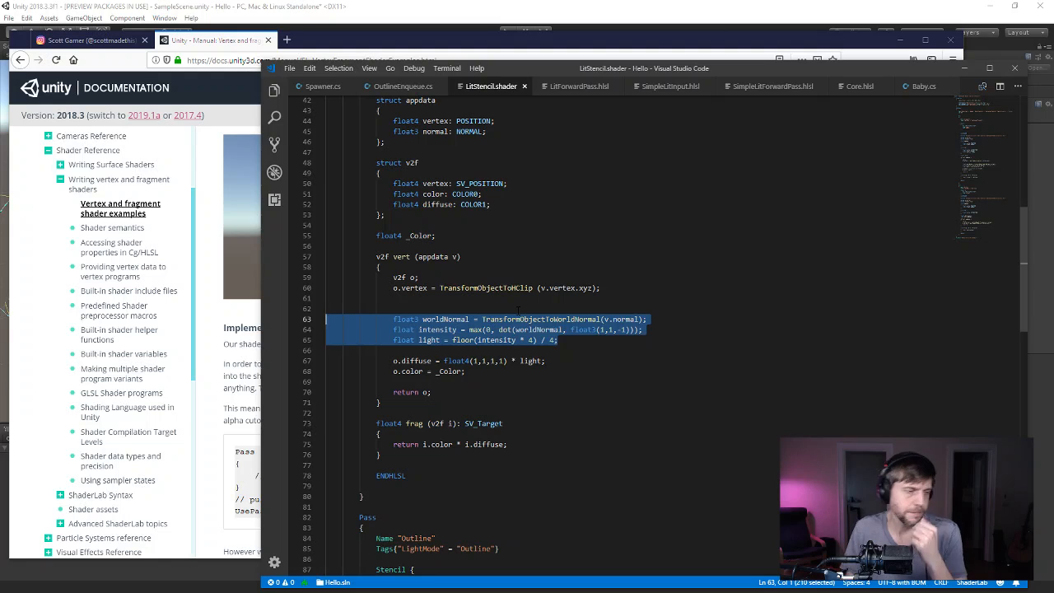
key("BackSpace")
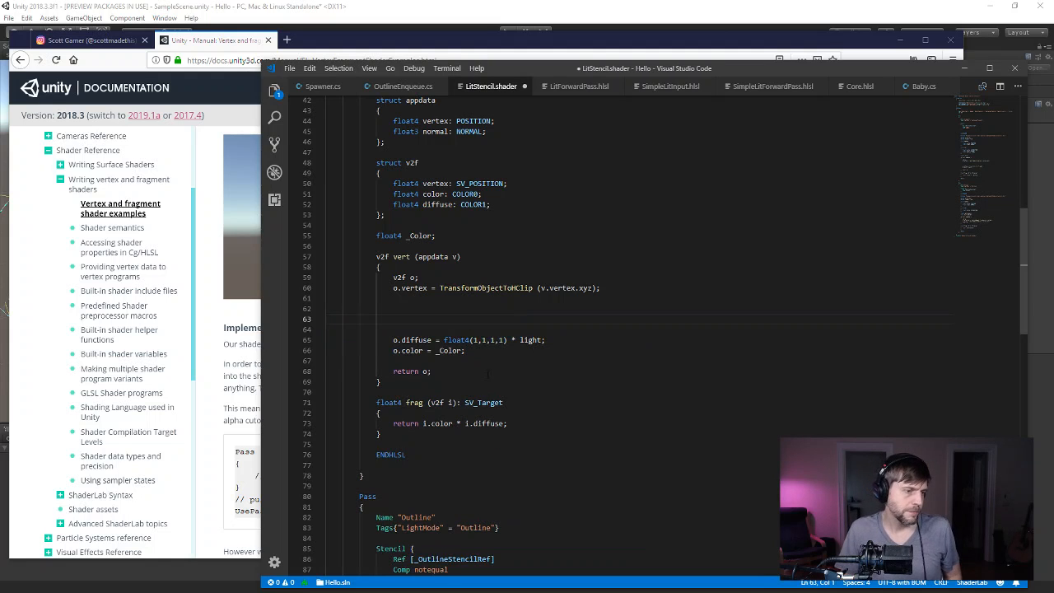
left_click(501, 416)
key("Return")
key("Return")
key("Return")
key("Up")
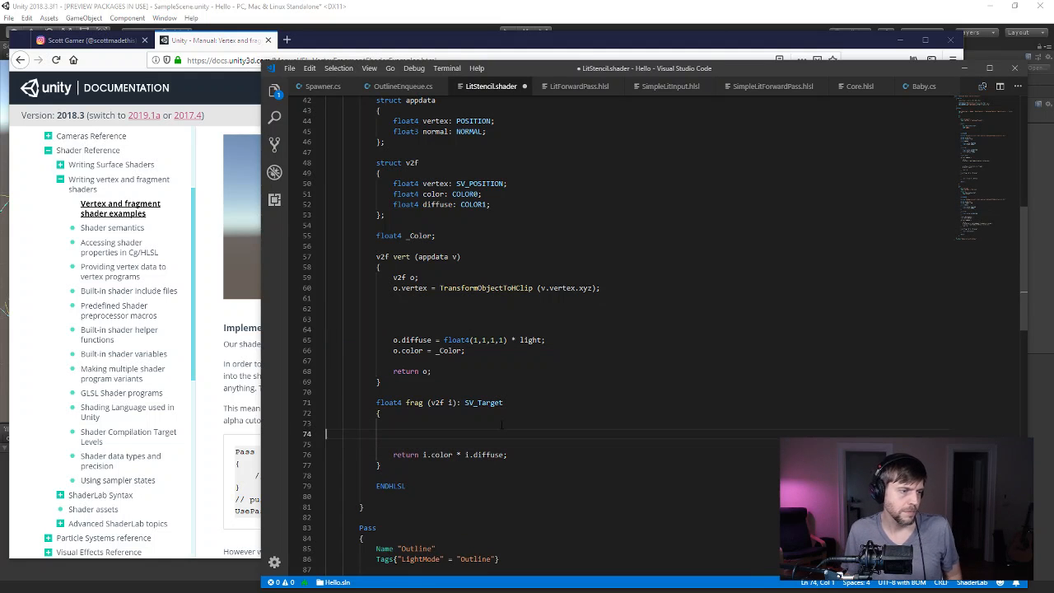
key("ctrl+v")
key("ctrl+s")
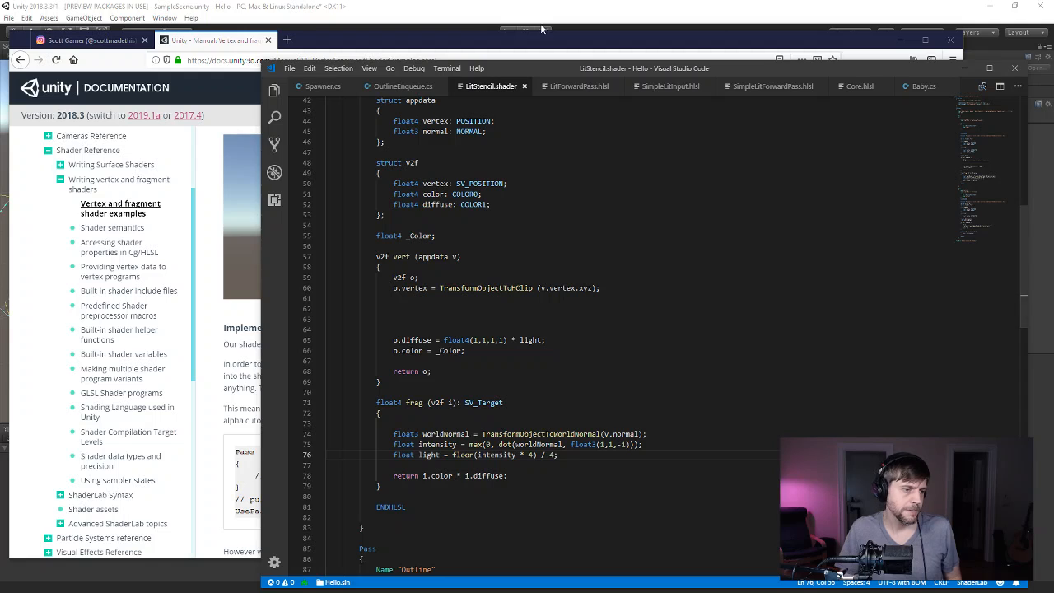
Delete the o.diffuse assignment and the surplus blank lines above it from the vert function.
left_click_drag(326, 319, 320, 300)
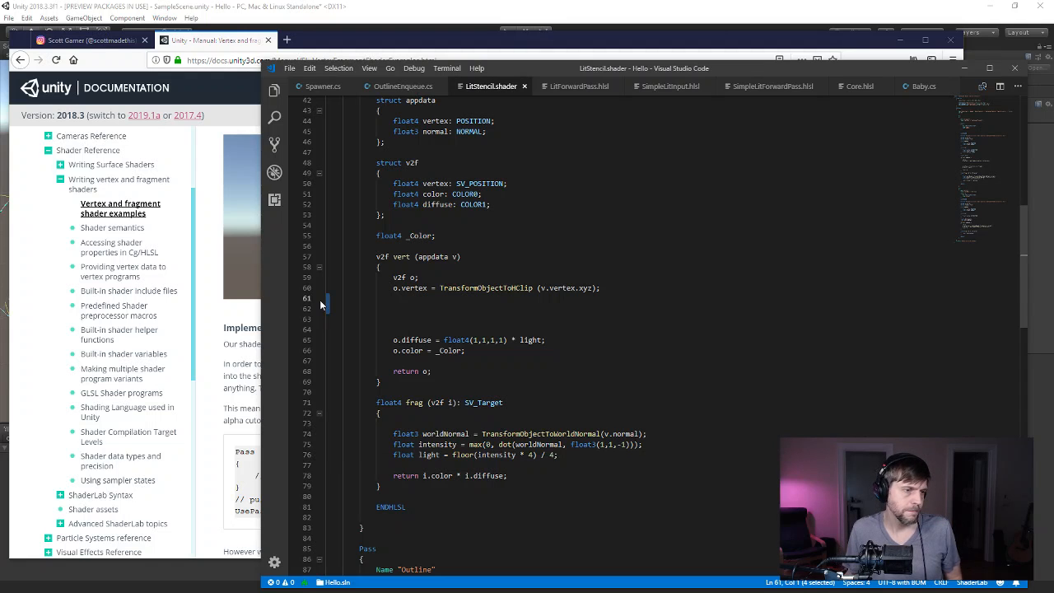
key("shift+Down")
key("shift+Down")
key("shift+Down")
key("shift+Down")
key("shift+Down")
key("Delete")
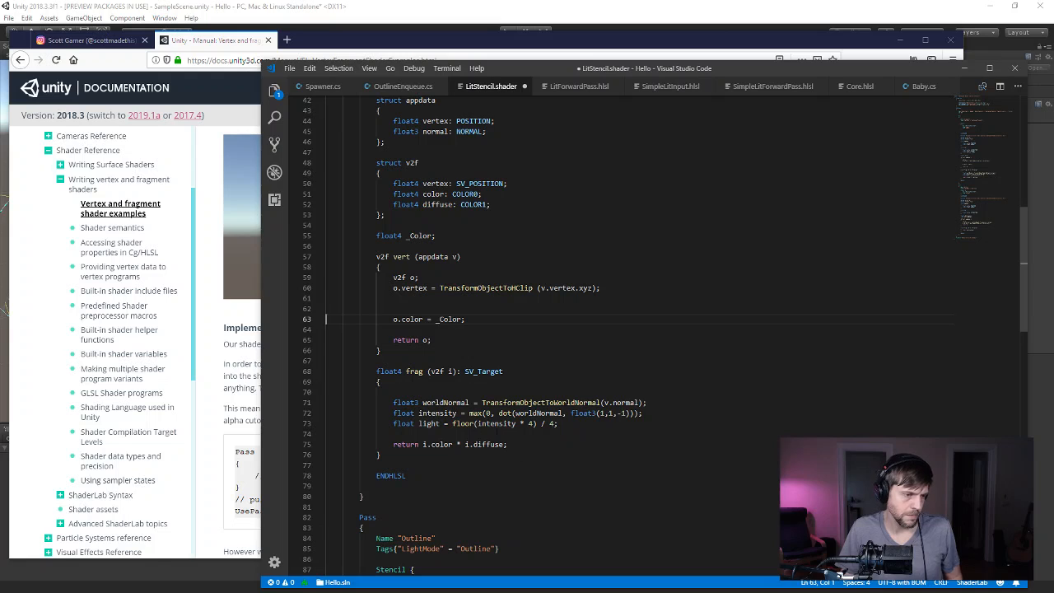
Replace i.diffuse with light in frag's return statement so it returns i.color * light, and save the shader.
left_click(427, 423)
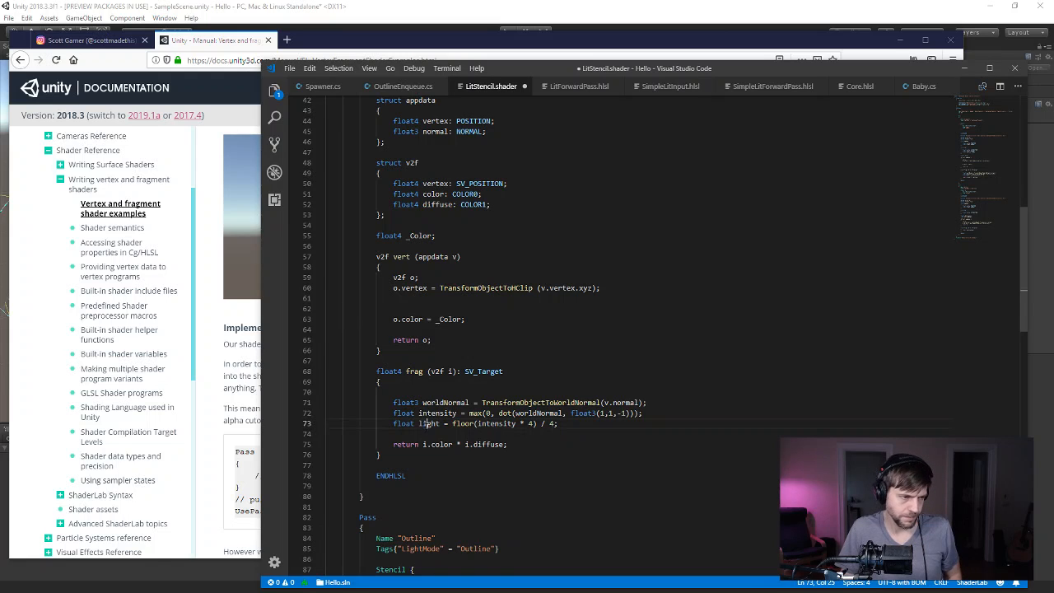
left_click_drag(504, 445, 466, 445)
type("float light = floor(intensity * 4) / 4;")
key("ctrl+z")
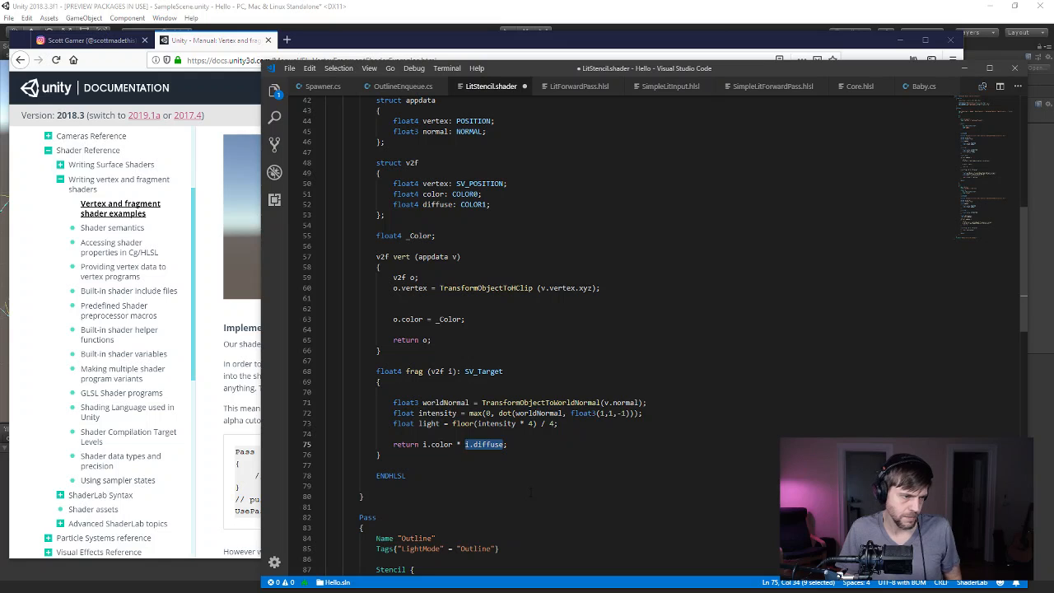
key("BackSpace")
key("BackSpace")
key("BackSpace")
key("BackSpace")
key("BackSpace")
key("BackSpace")
key("BackSpace")
key("BackSpace")
key("BackSpace")
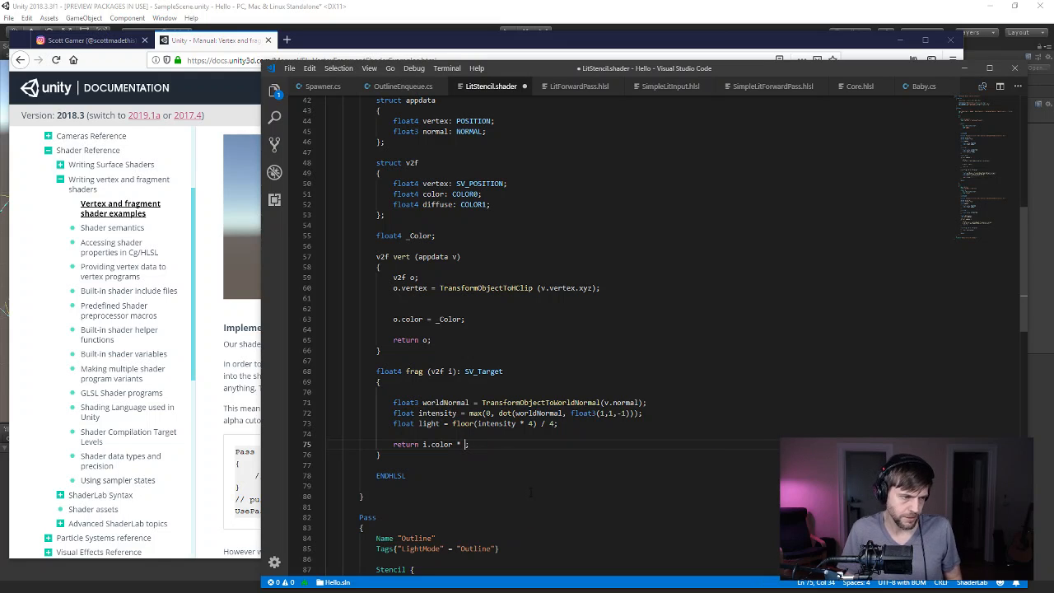
type("light")
key("ctrl+s")
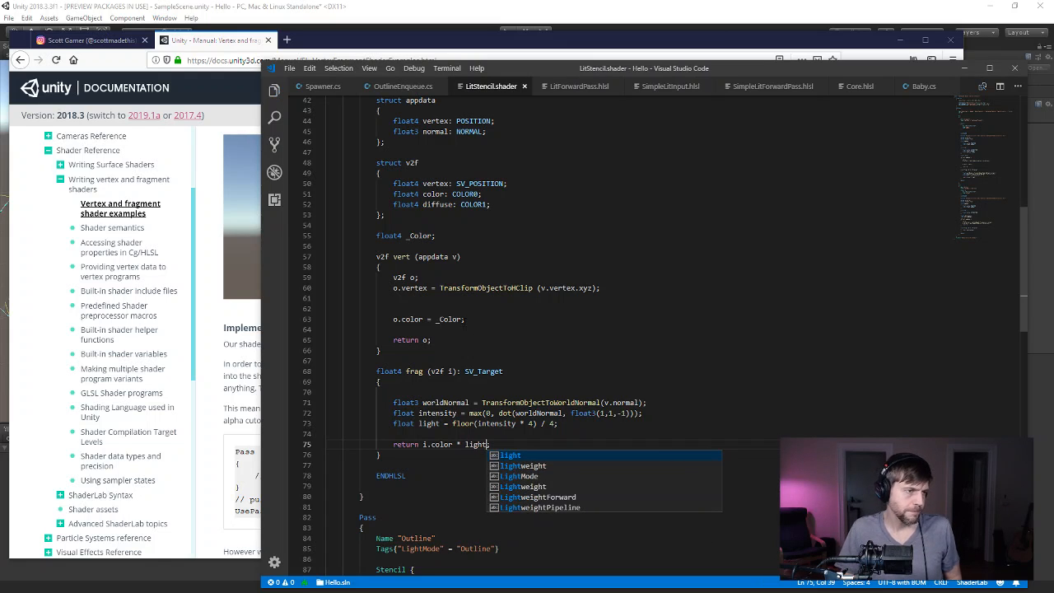
Remove the blank lines above o.color in vert, add one blank line after the v2f o declaration, and save.
left_click(454, 310)
key("BackSpace")
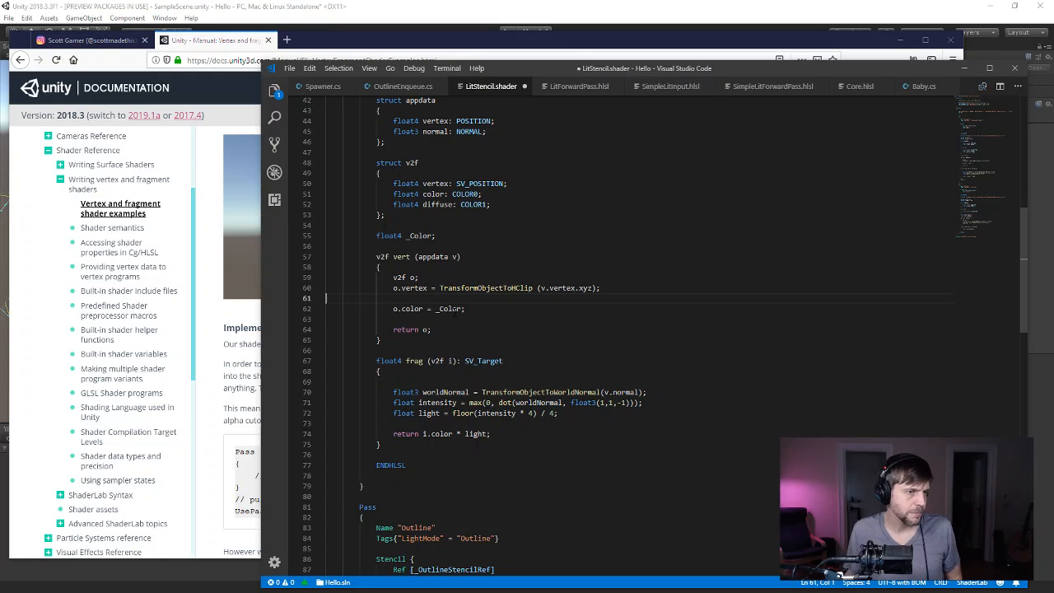
key("BackSpace")
key("Up")
key("Return")
key("ctrl+s")
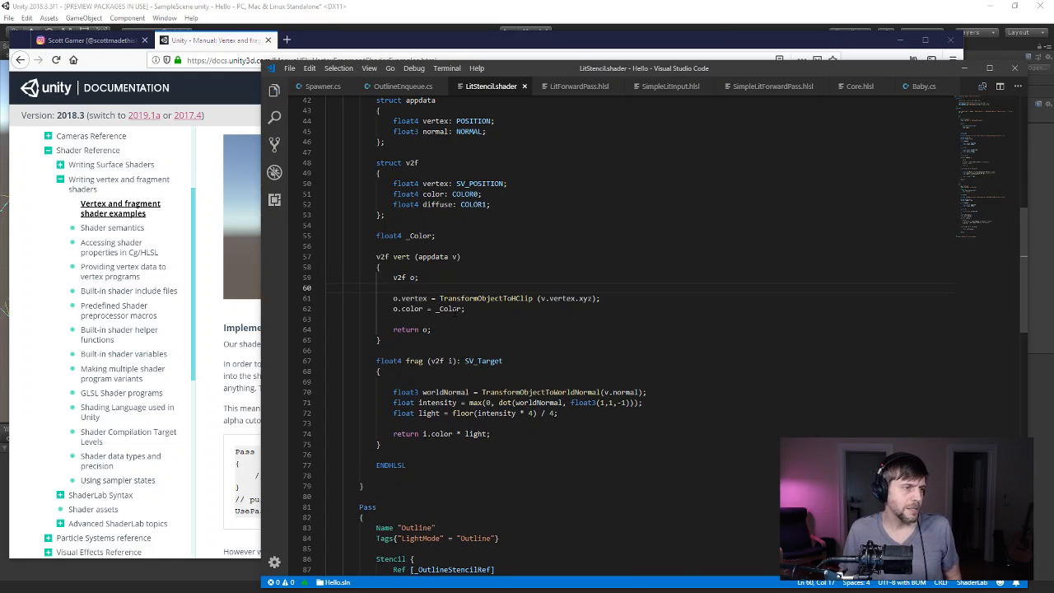
Start an o.worldNormal assignment on a new line below o.vertex in the vert function.
left_click(636, 296)
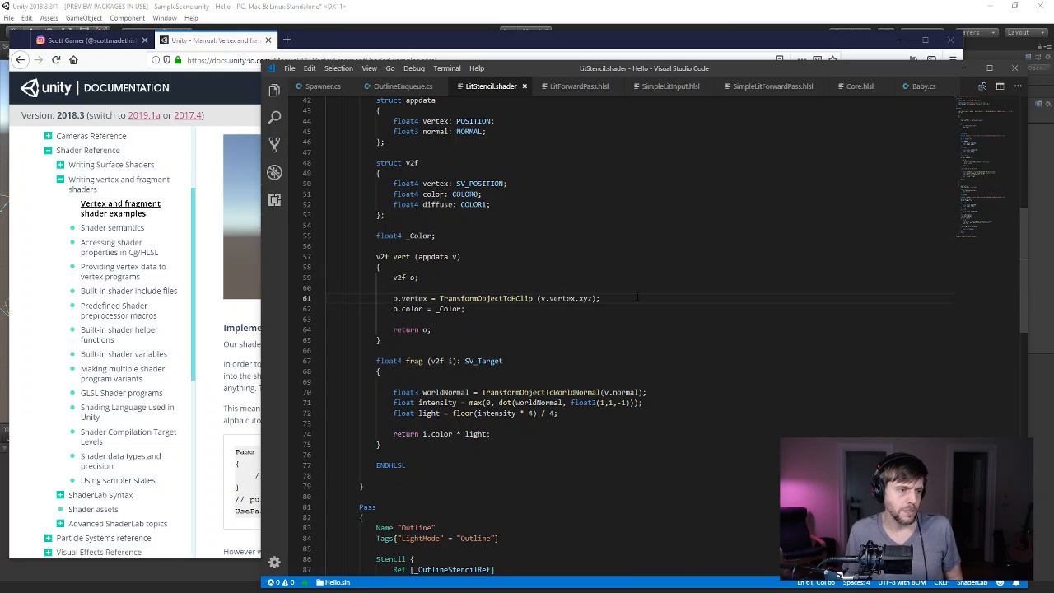
key("Return")
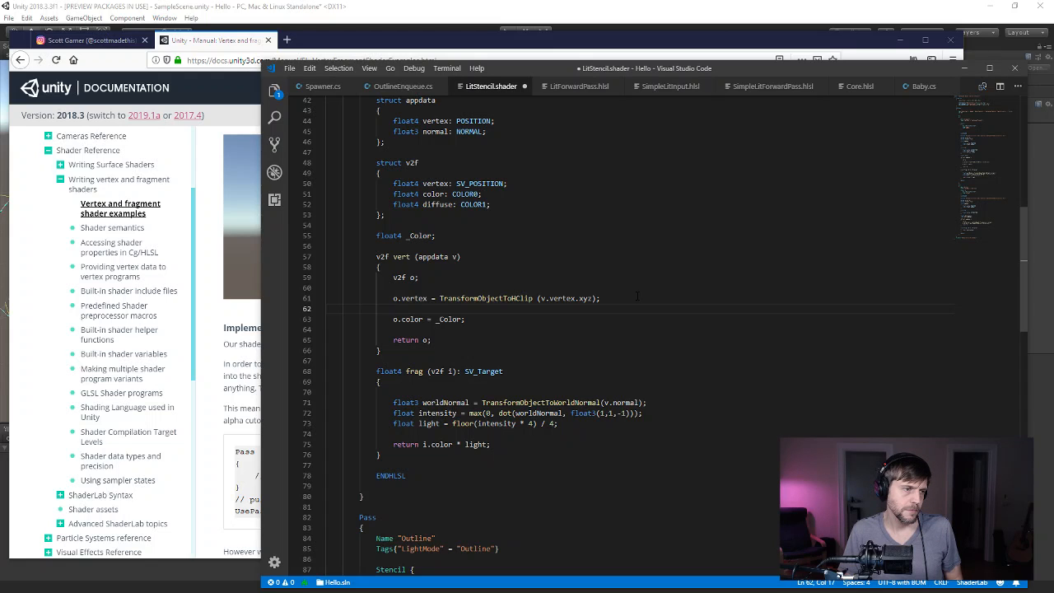
type("o.world")
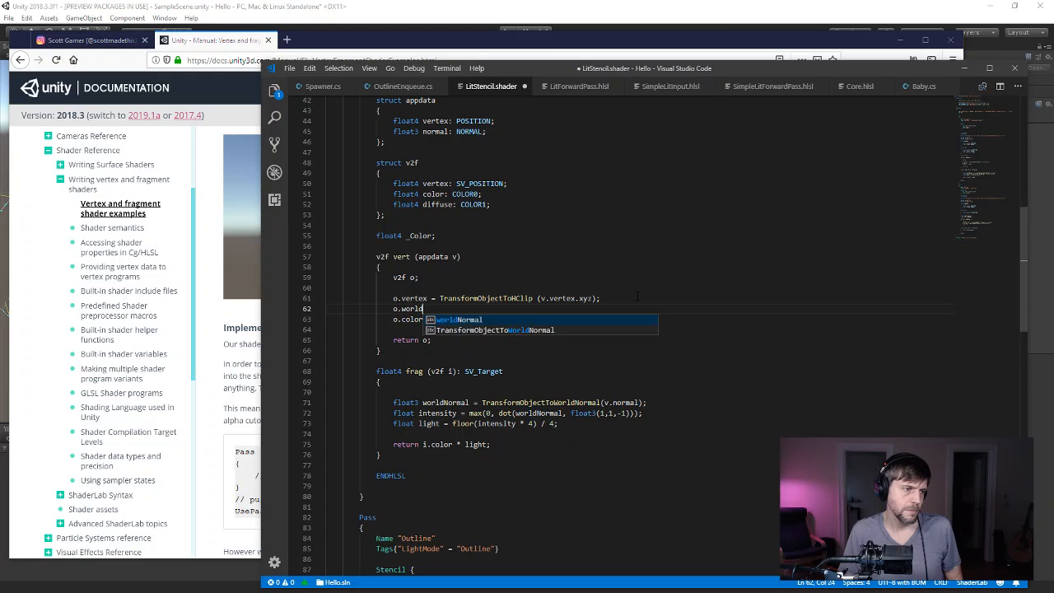
type("Normal;")
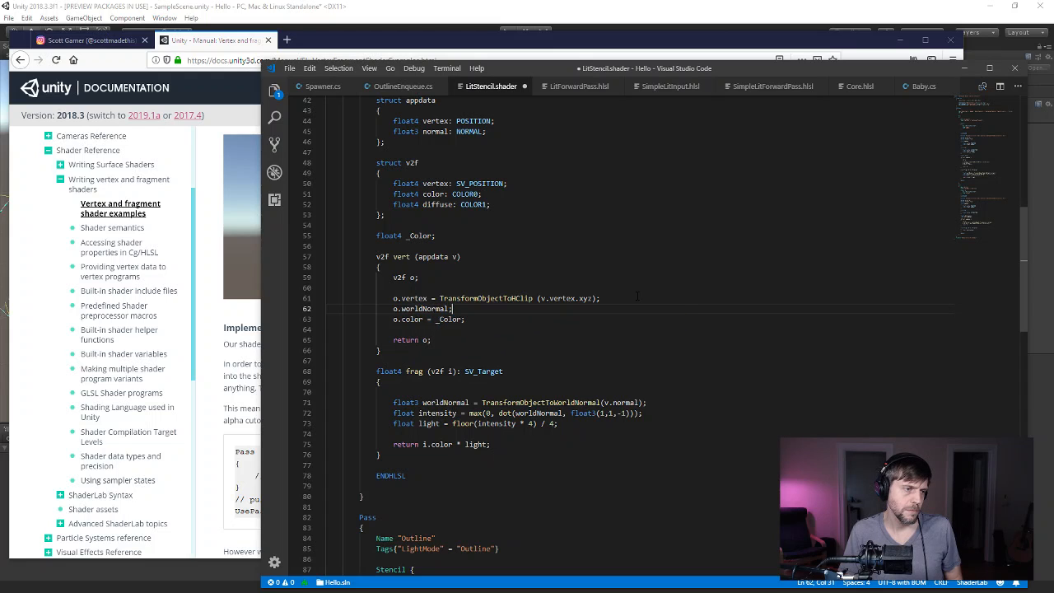
key("BackSpace")
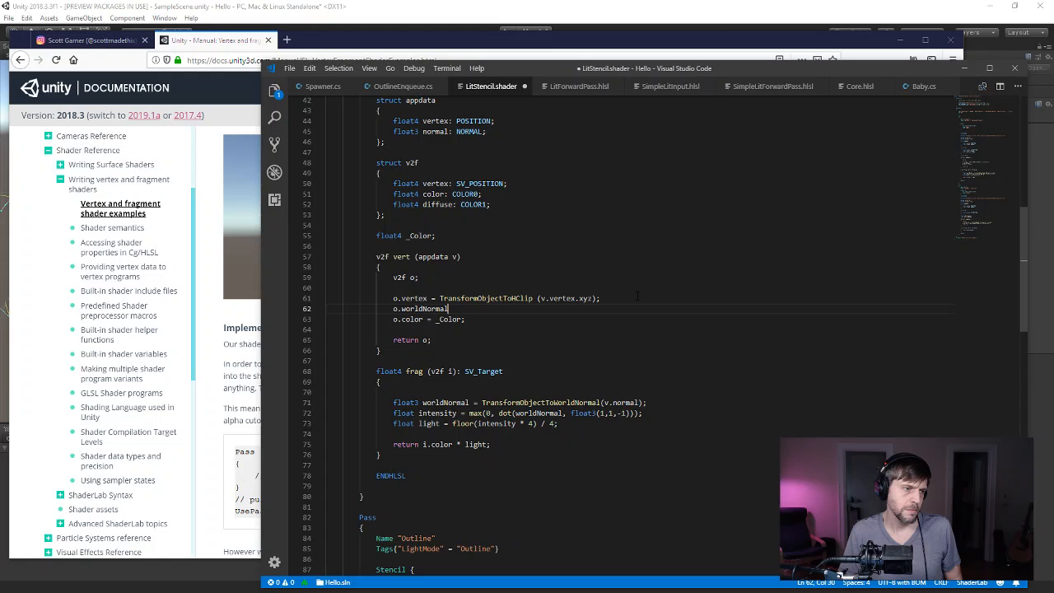
type("=")
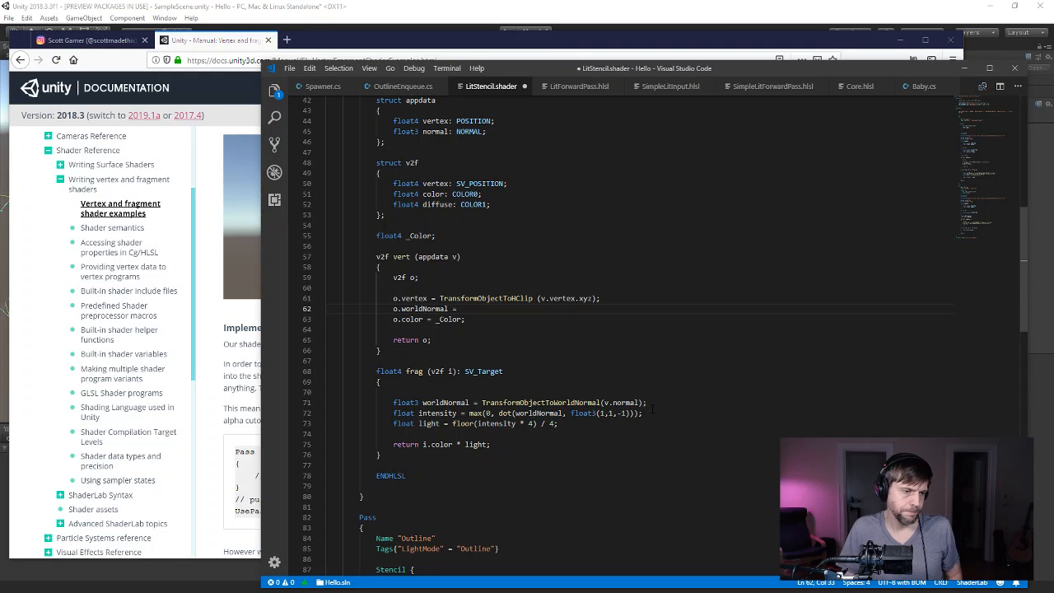
Prefix worldNormal with v. inside the dot call of frag's intensity line and save the shader.
left_click_drag(643, 413, 500, 413)
left_click(512, 413)
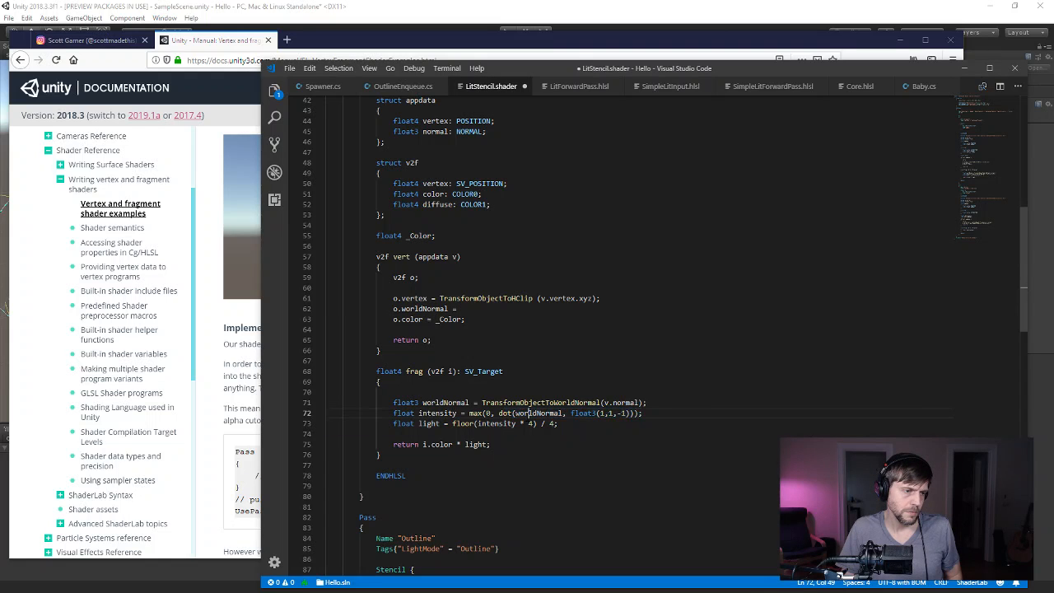
key("Right")
type("i.")
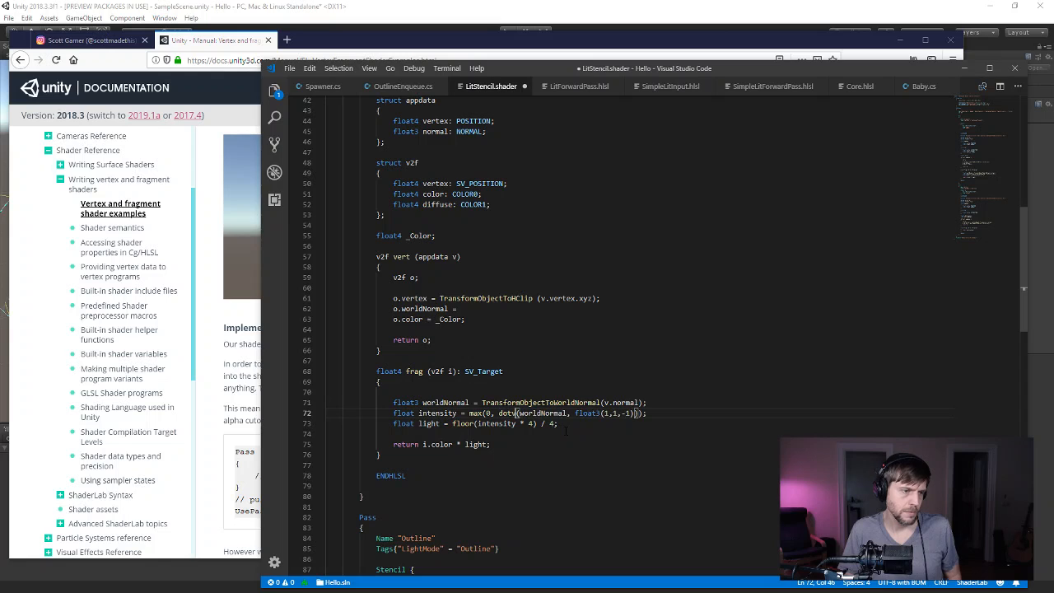
key("BackSpace")
key("BackSpace")
type("v.")
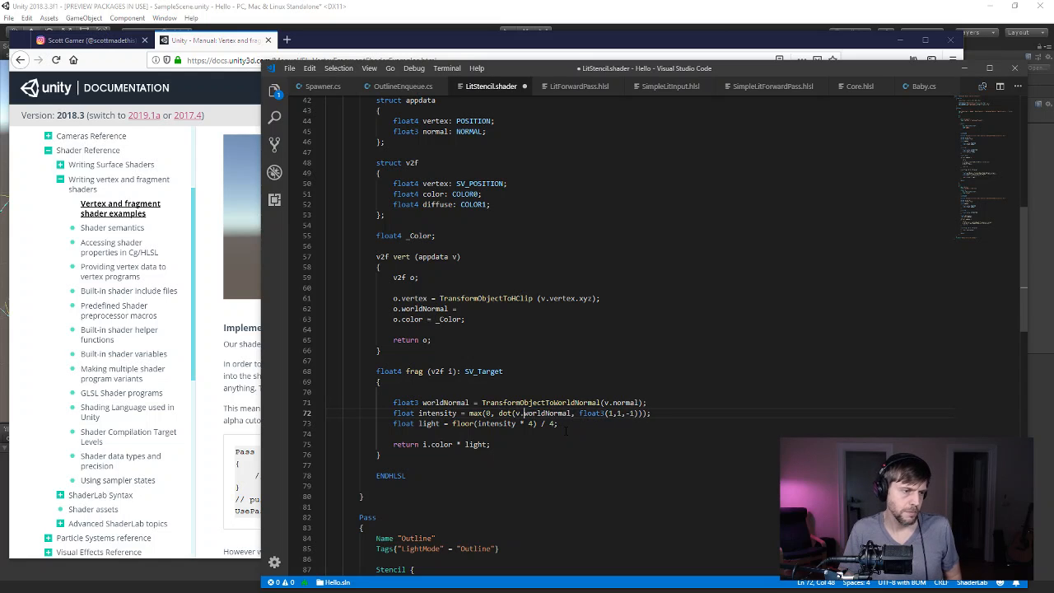
key("ctrl+s")
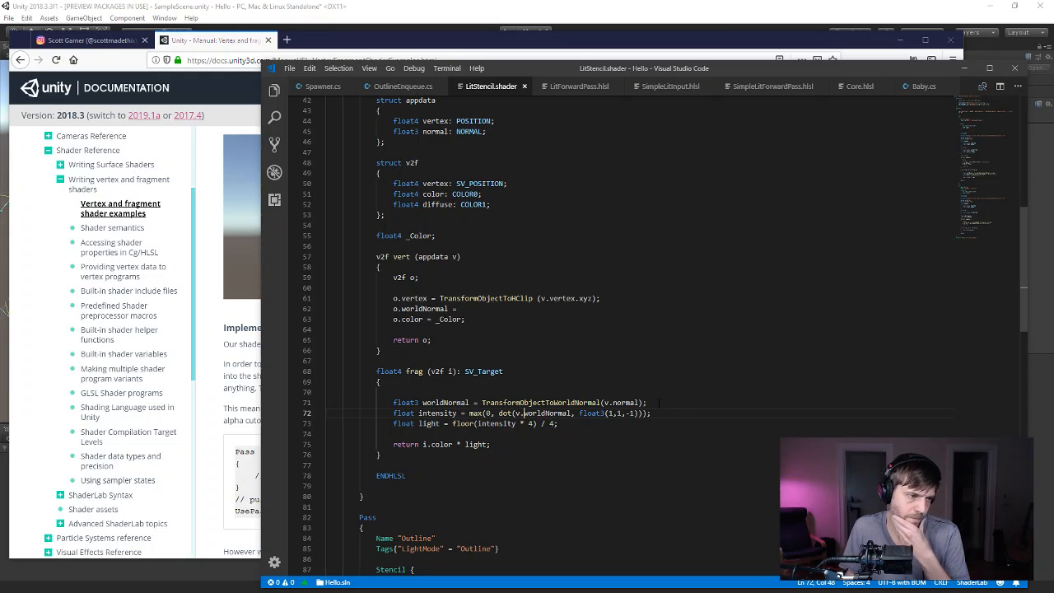
Move TransformObjectToWorldNormal(v.normal); from frag into vert's o.worldNormal assignment, delete the leftover float3 worldNormal line, and save.
left_click_drag(647, 402, 483, 402)
key("ctrl+x")
left_click(476, 309)
key("ctrl+v")
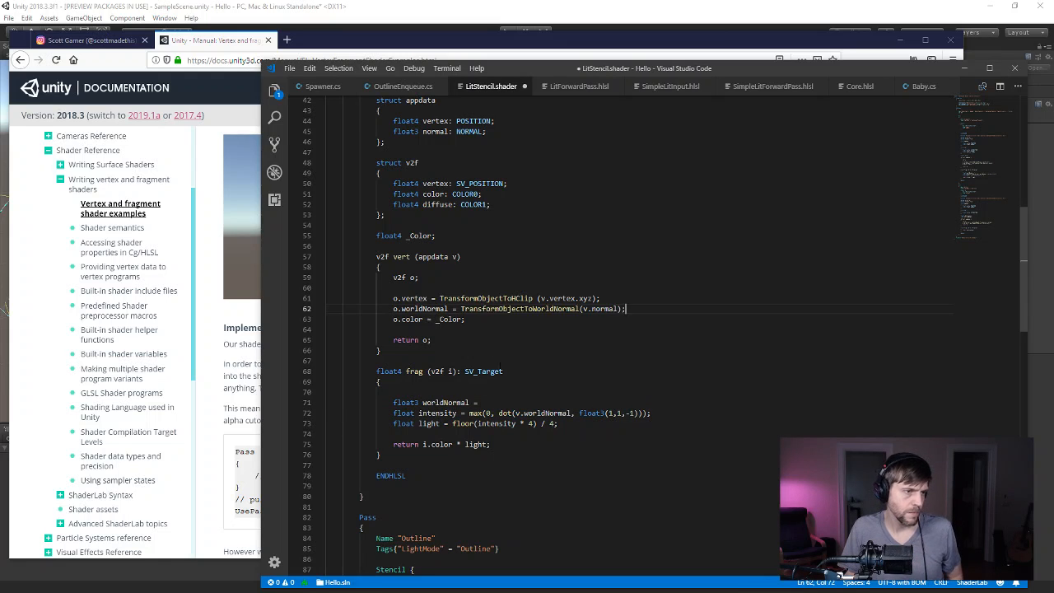
triple_click(457, 403)
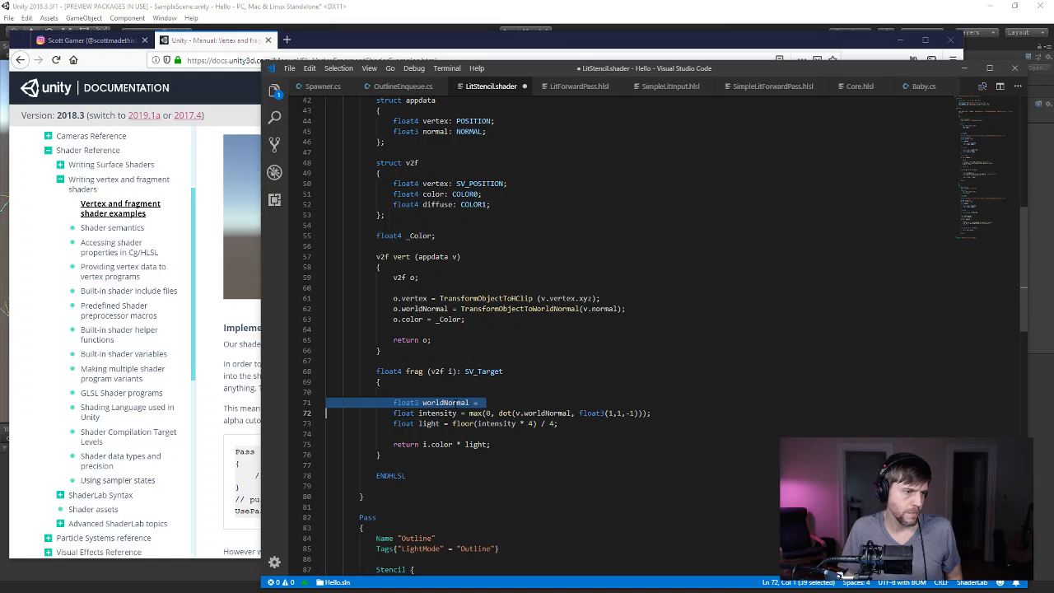
key("BackSpace")
key("ctrl+s")
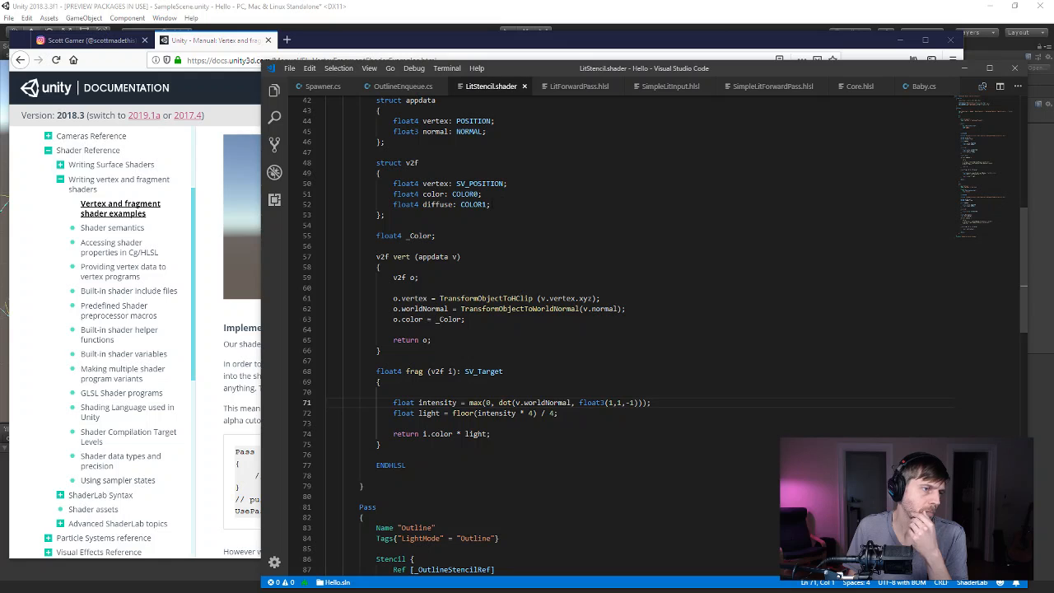
Rename the diffuse field of the v2f struct to worldNormal, give it the NORMAL semantic, and save.
double_click(438, 204)
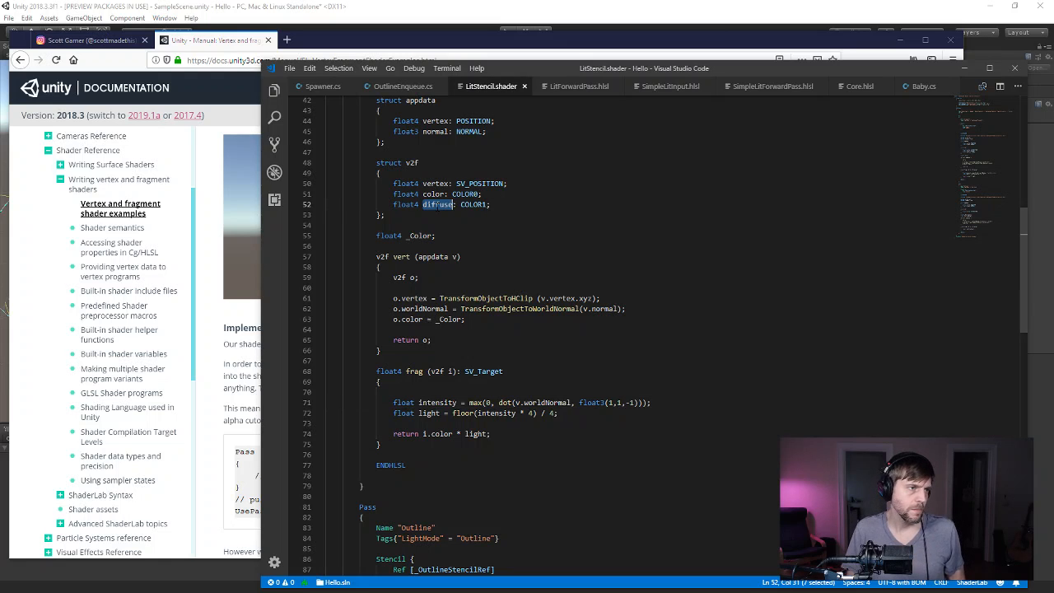
type("worldNormal")
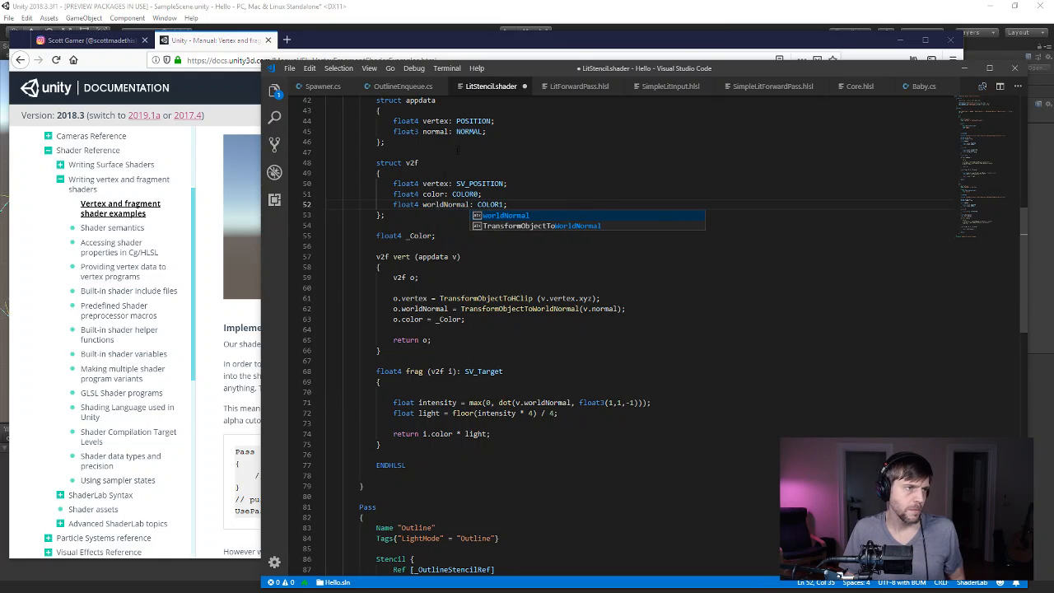
double_click(471, 130)
key("ctrl+c")
double_click(490, 205)
key("ctrl+v")
key("ctrl+s")
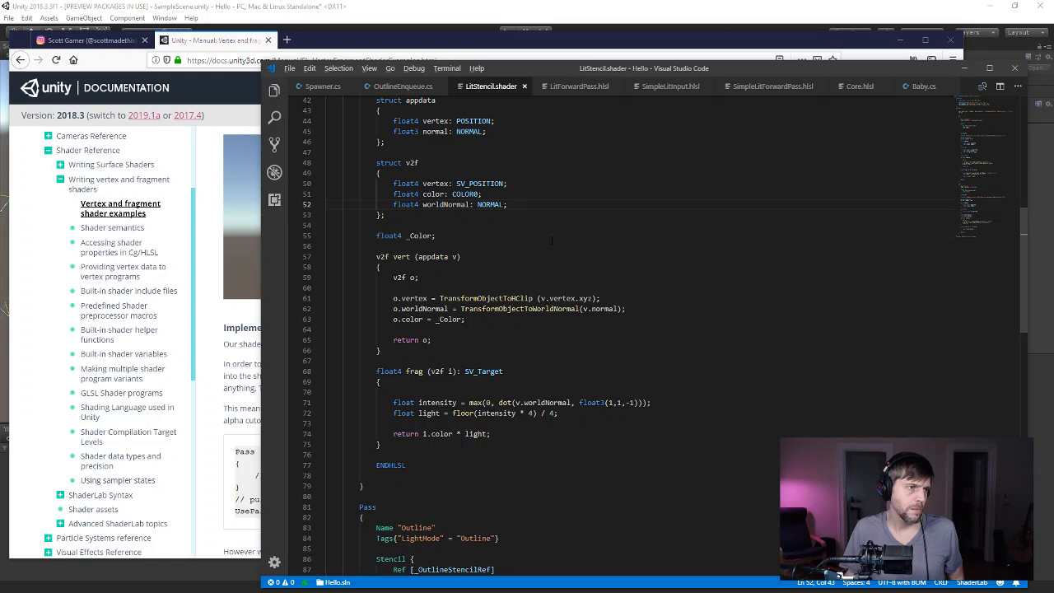
Switch to Unity, open the shader error from the console, change the worldNormal field in v2f to float3, and save.
key("alt+Tab")
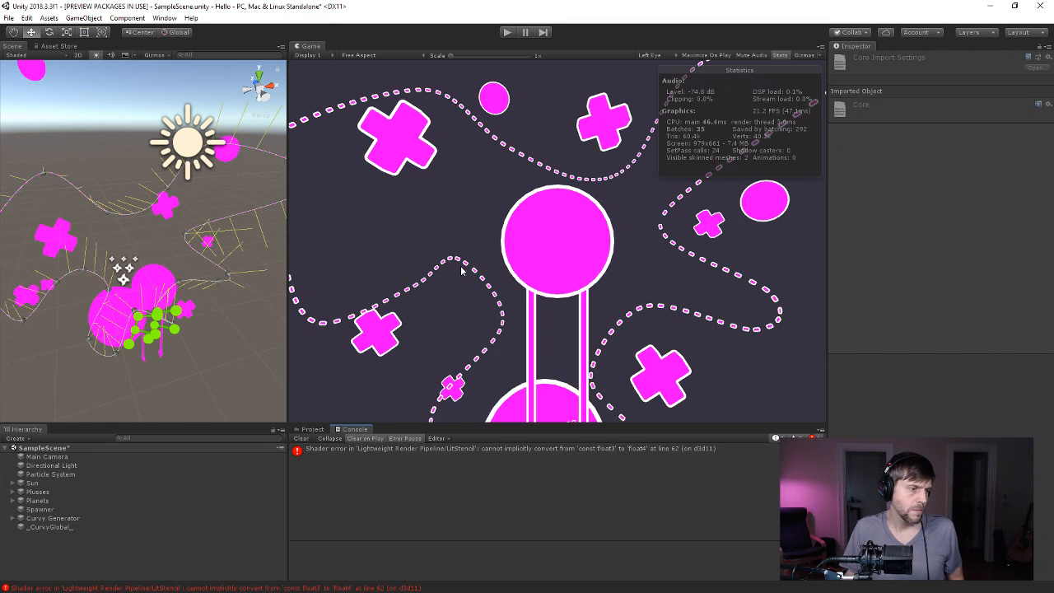
double_click(409, 455)
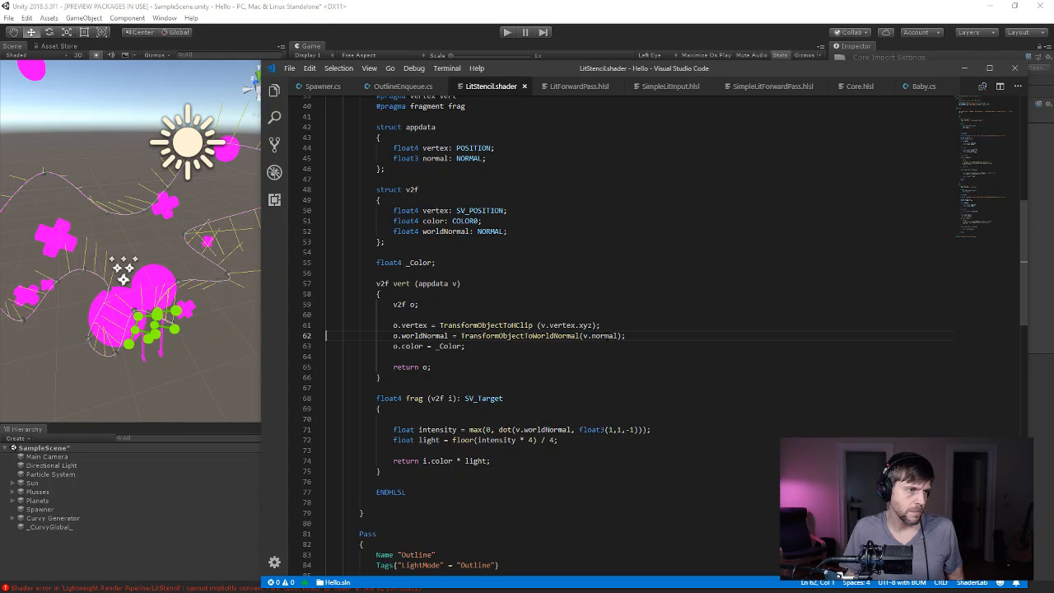
left_click(419, 231)
key("BackSpace")
type("3")
key("ctrl+s")
Open the line 71 shader error from Unity's console, change v.worldNormal to i.worldNormal, save, and check the result in Unity.
key("alt+Tab")
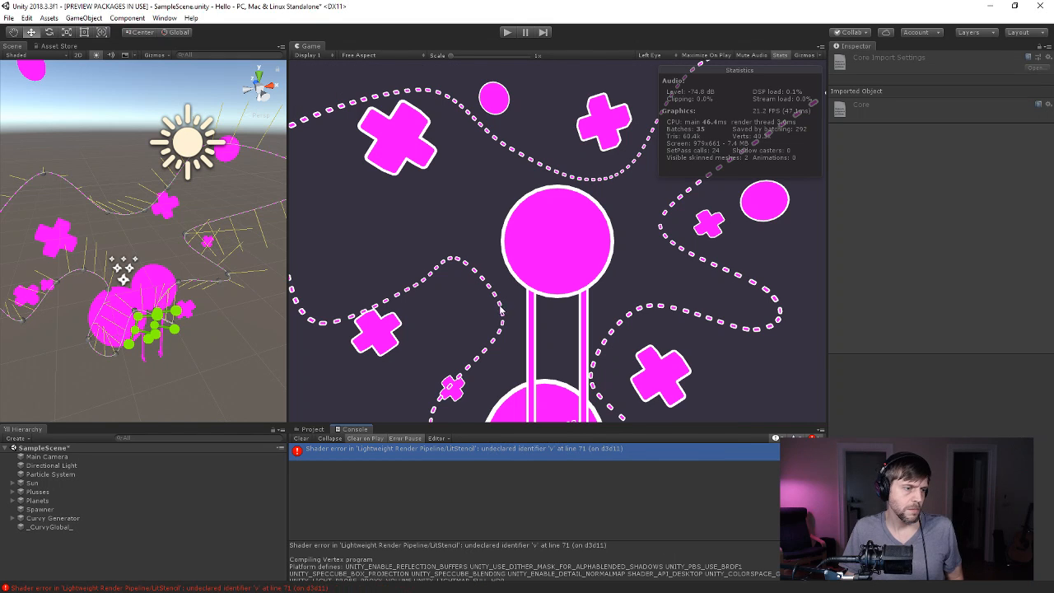
double_click(525, 454)
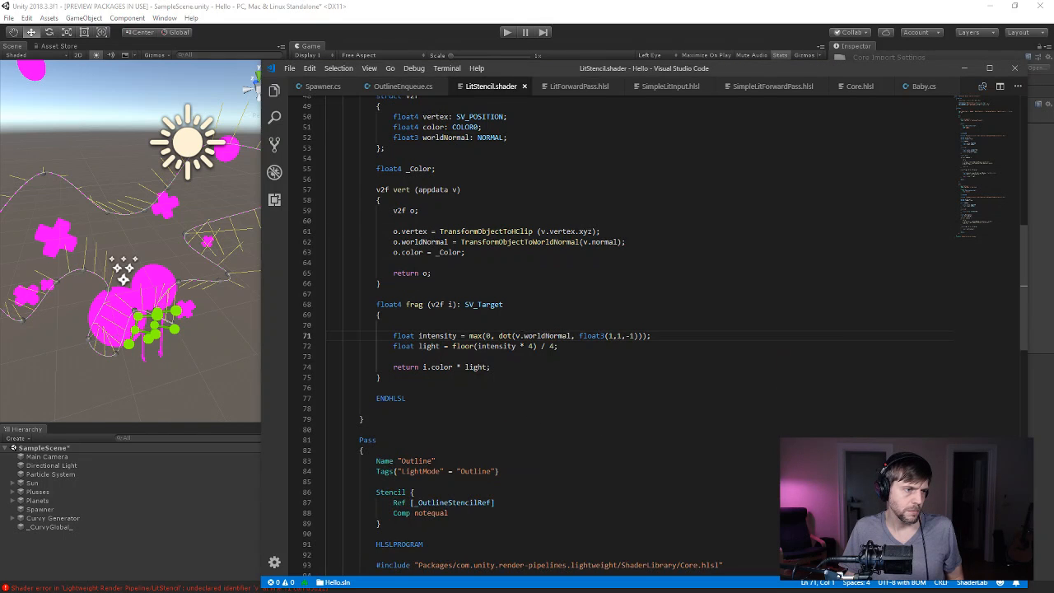
left_click(520, 335)
key("BackSpace")
type("i")
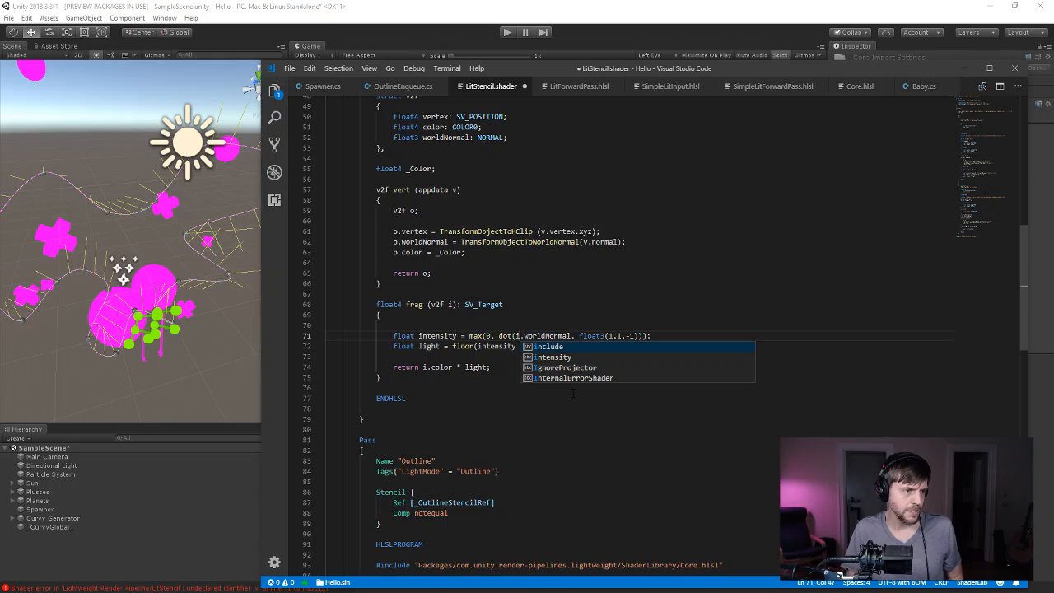
key("ctrl+s")
key("alt+Tab")
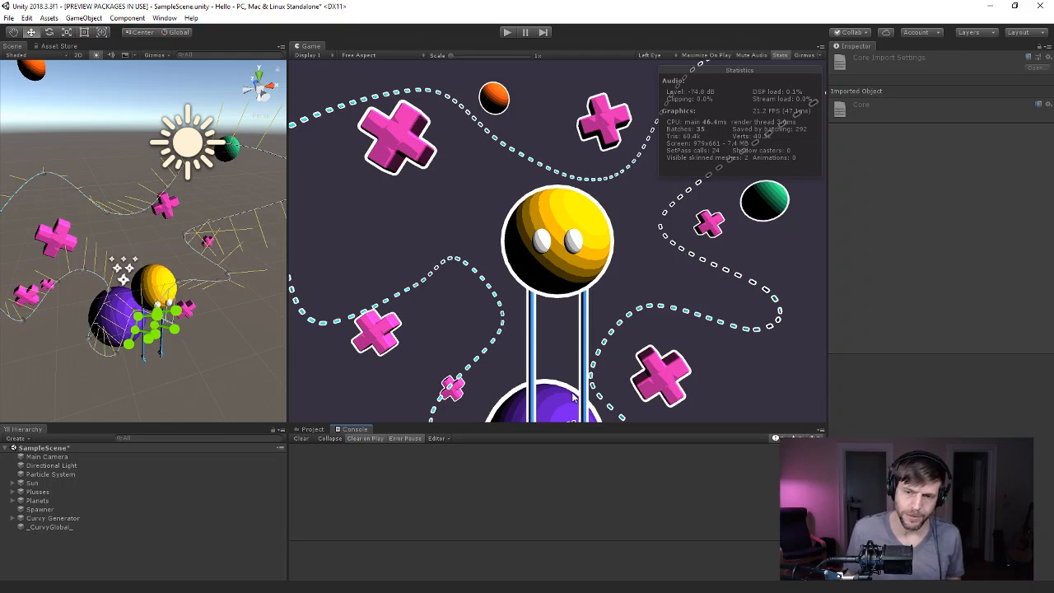
Try the light calculation as floor(intensity * 3) / 3 in LitStencil.shader, save, and view the banding in Unity.
key("alt+Tab")
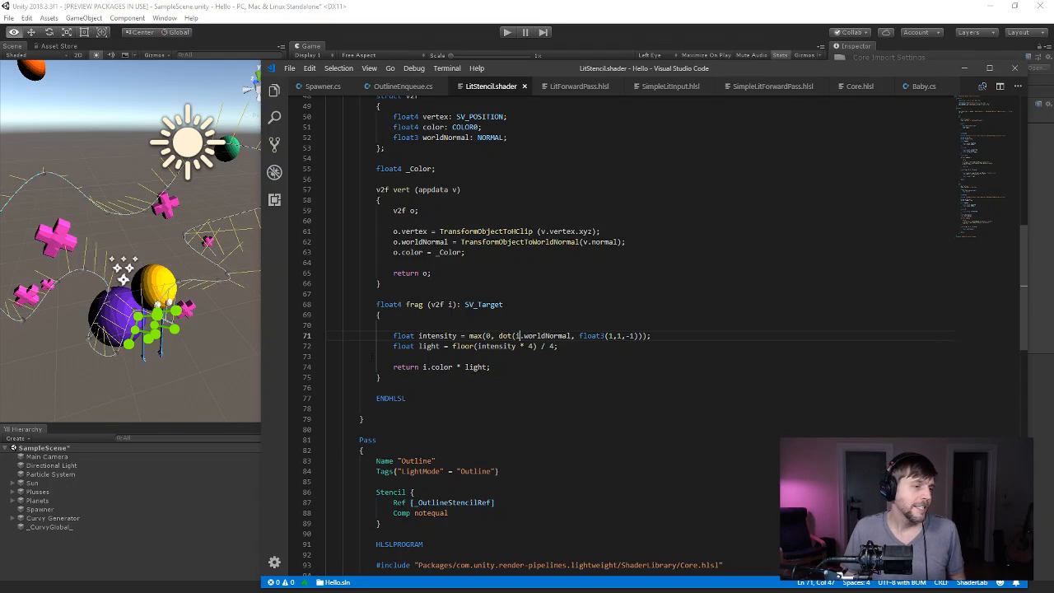
left_click(529, 346)
key("Right")
key("BackSpace")
type("3")
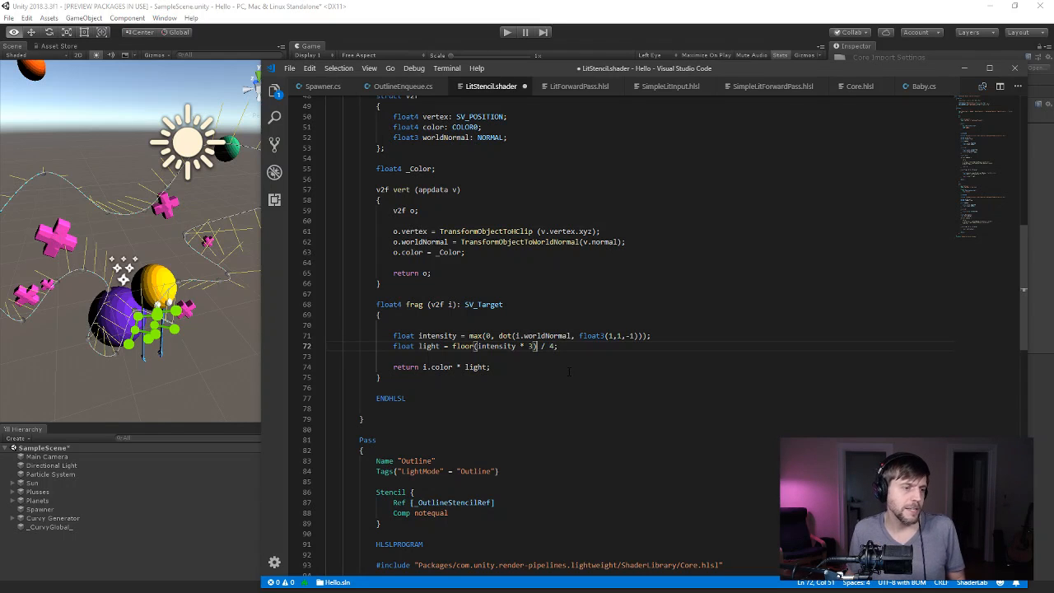
key("Right")
key("Right")
key("Right")
key("Right")
key("ctrl+s")
key("alt+Tab")
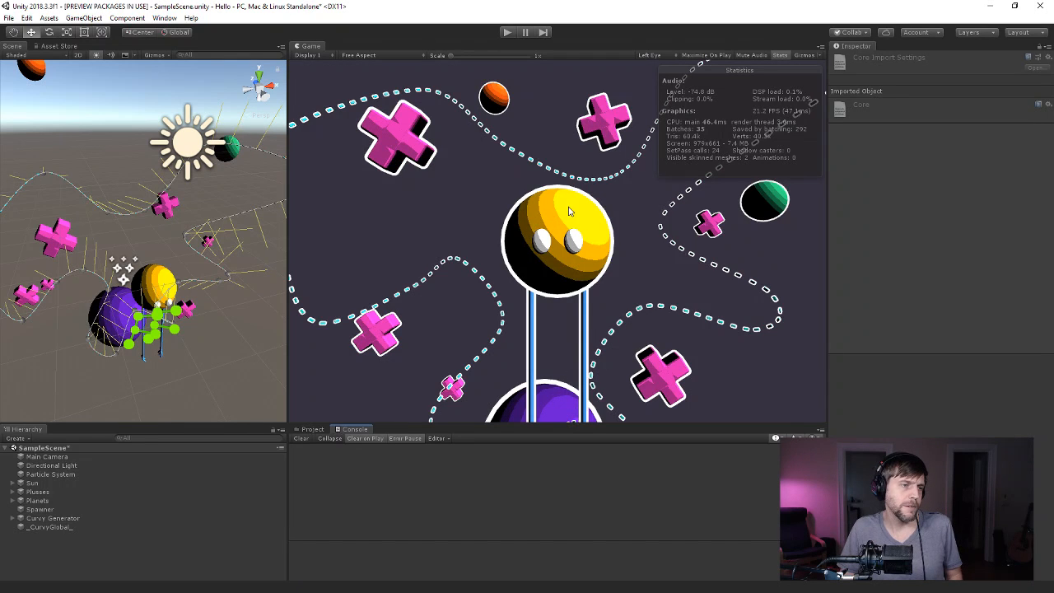
Change the light calculation in LitStencil.shader to floor(intensity * 2) / 2, save, and view the banding in Unity.
key("alt+Tab")
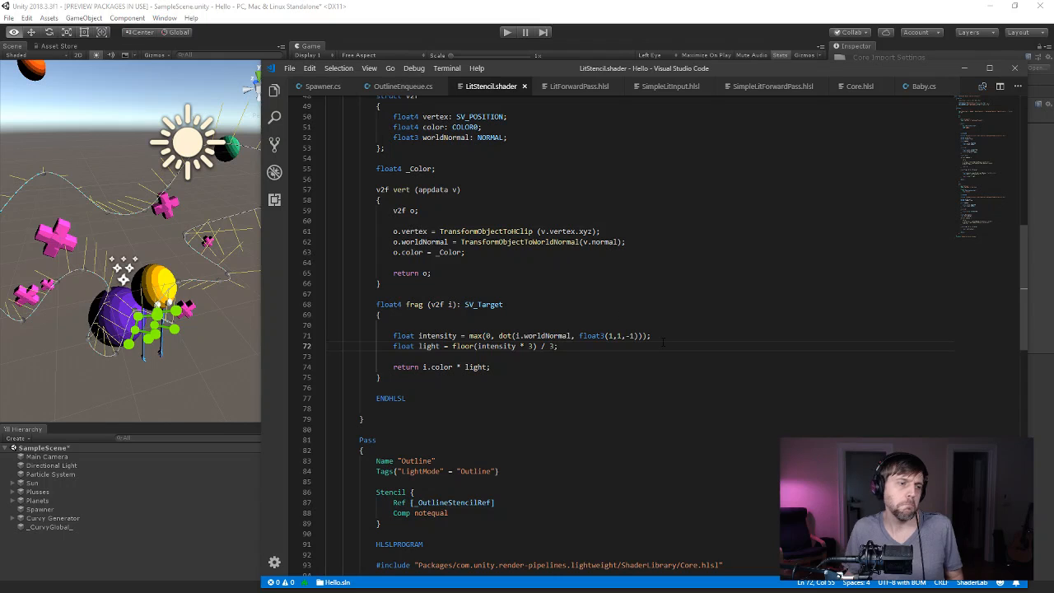
key("Left")
key("BackSpace")
type("2")
key("Left")
key("Left")
key("Left")
key("Left")
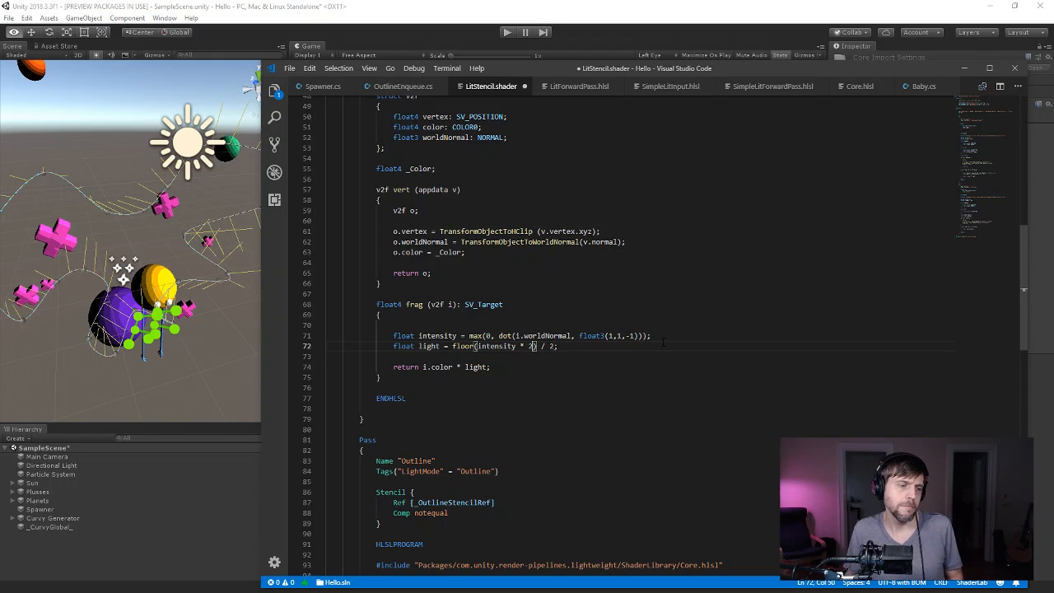
key("ctrl+s")
key("alt+Tab")
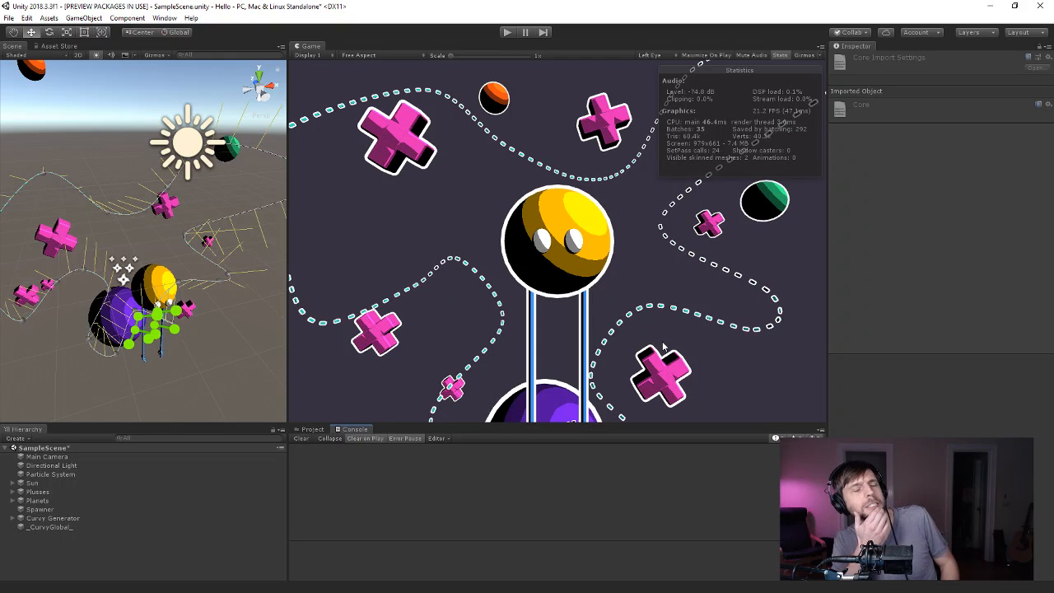
Try round instead of floor in the light calculation of LitStencil.shader, save, and switch to Unity.
key("alt+Tab")
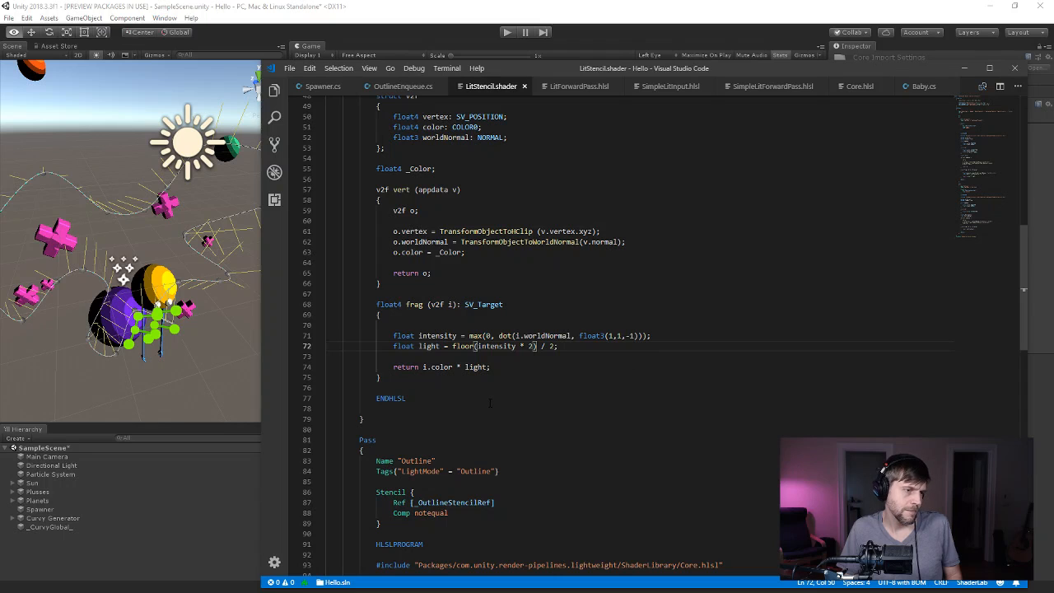
double_click(486, 346)
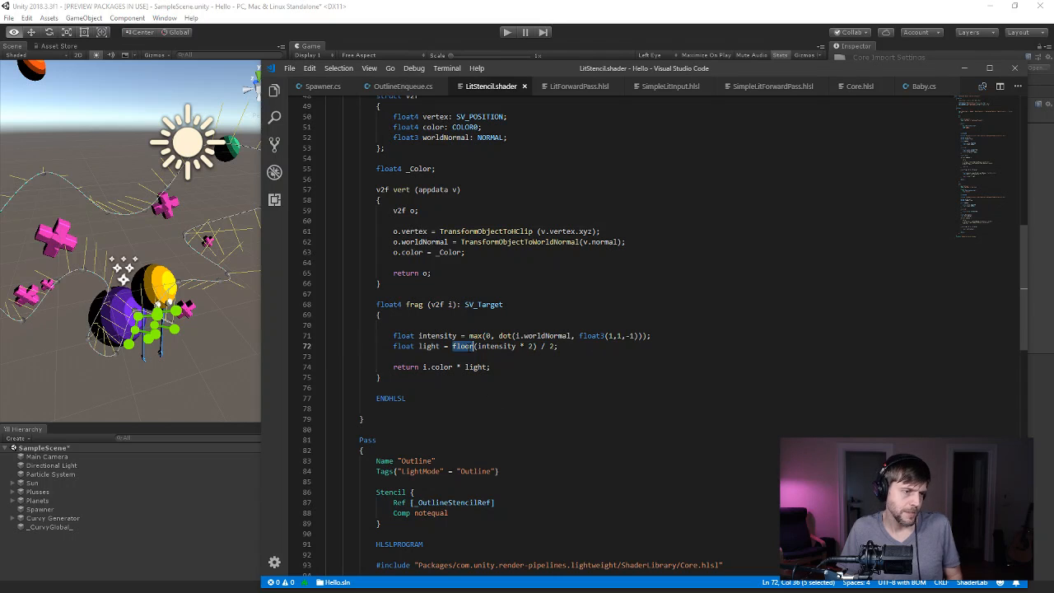
type("round")
key("ctrl+s")
key("alt+Tab")
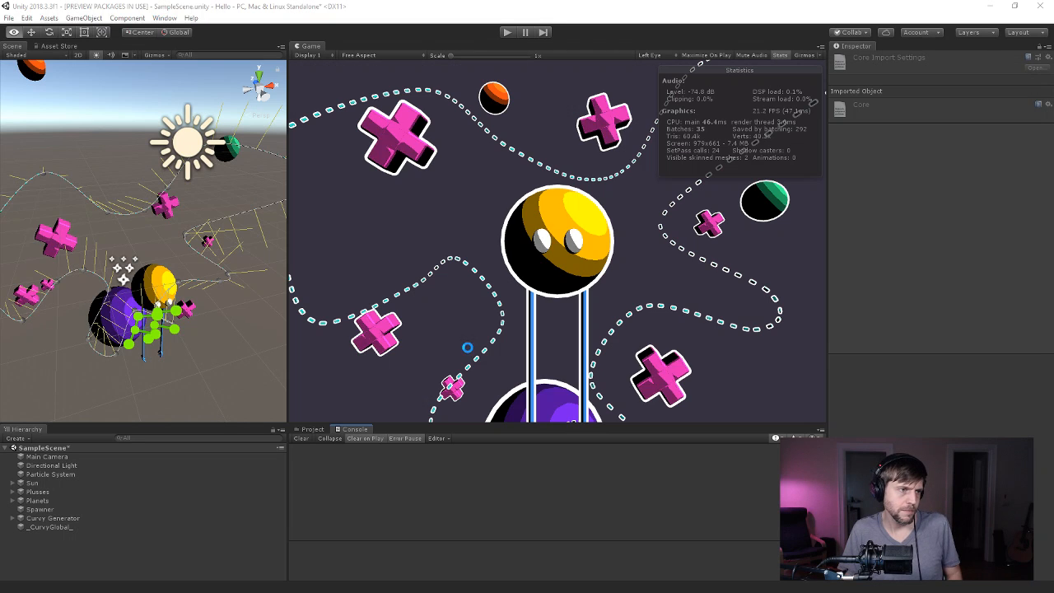
Use ceil as the rounding function in the shader's light calculation, save, and check the shading in Unity.
key("alt+Tab")
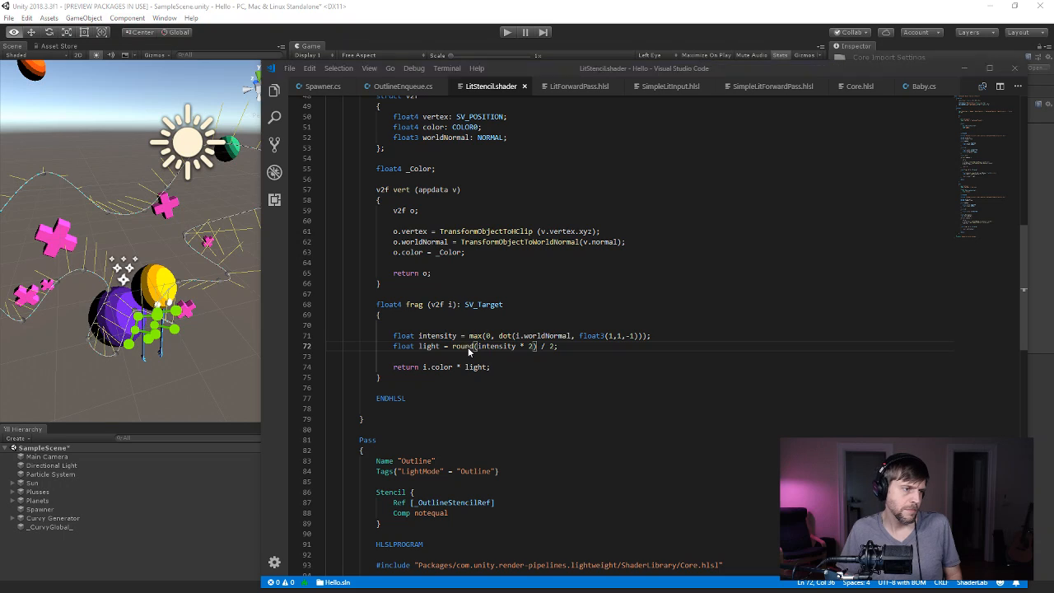
double_click(466, 346)
type("ceil")
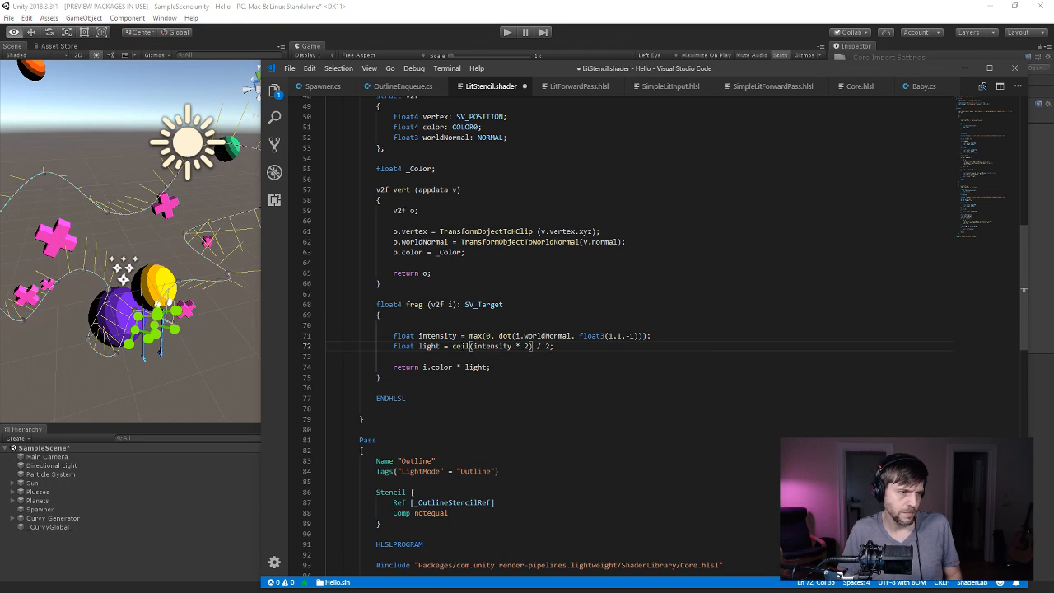
key("ctrl+s")
key("alt+Tab")
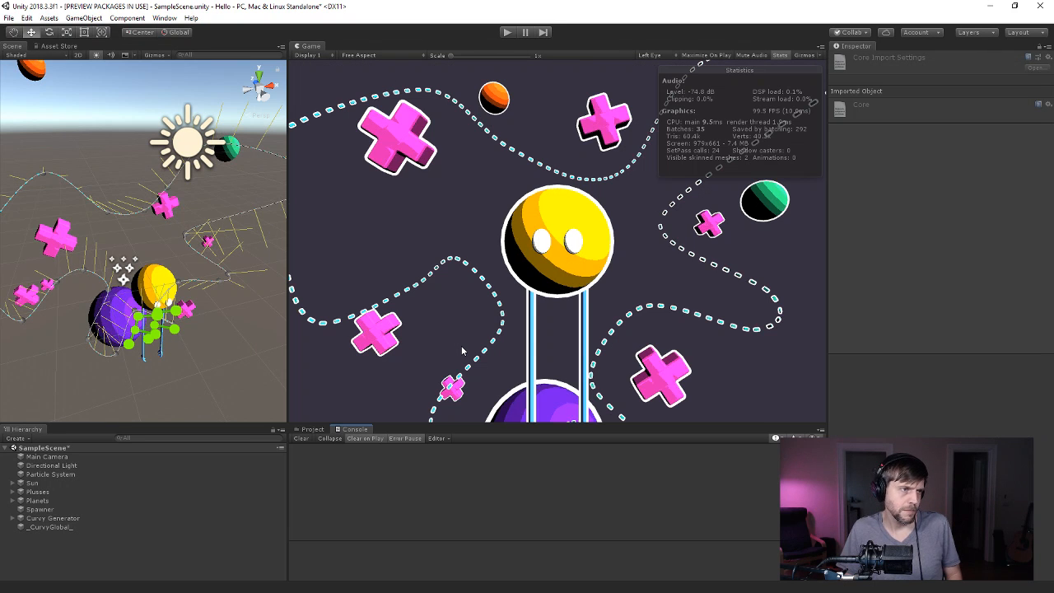
Compare the ceil-based light code in LitStencil.shader with the shaded objects in Unity's Game view.
key("alt+Tab")
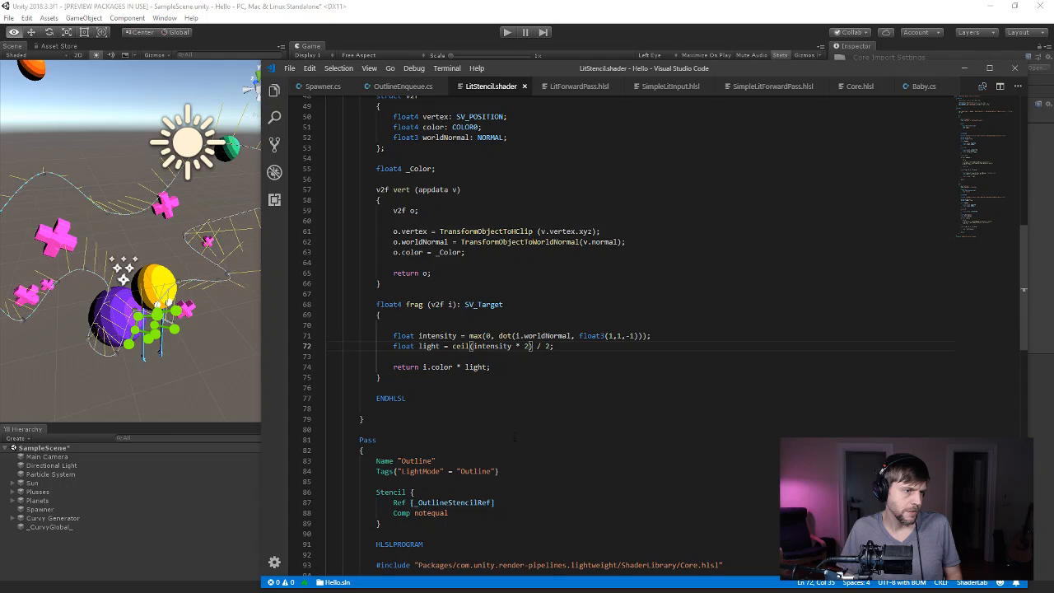
scroll(515, 437, "down", 3)
scroll(514, 437, "up", 7)
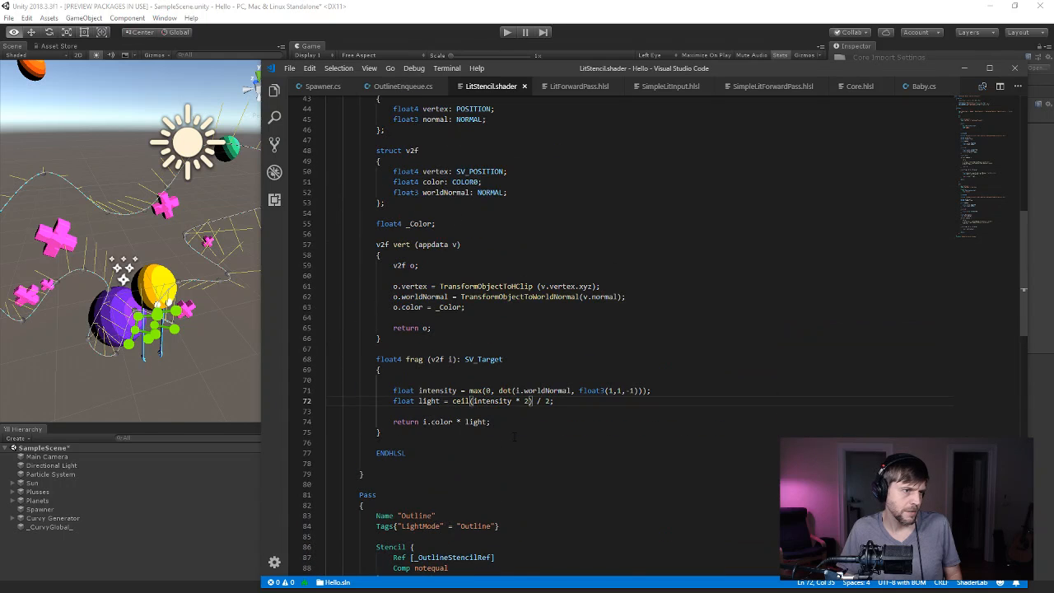
key("alt+Tab")
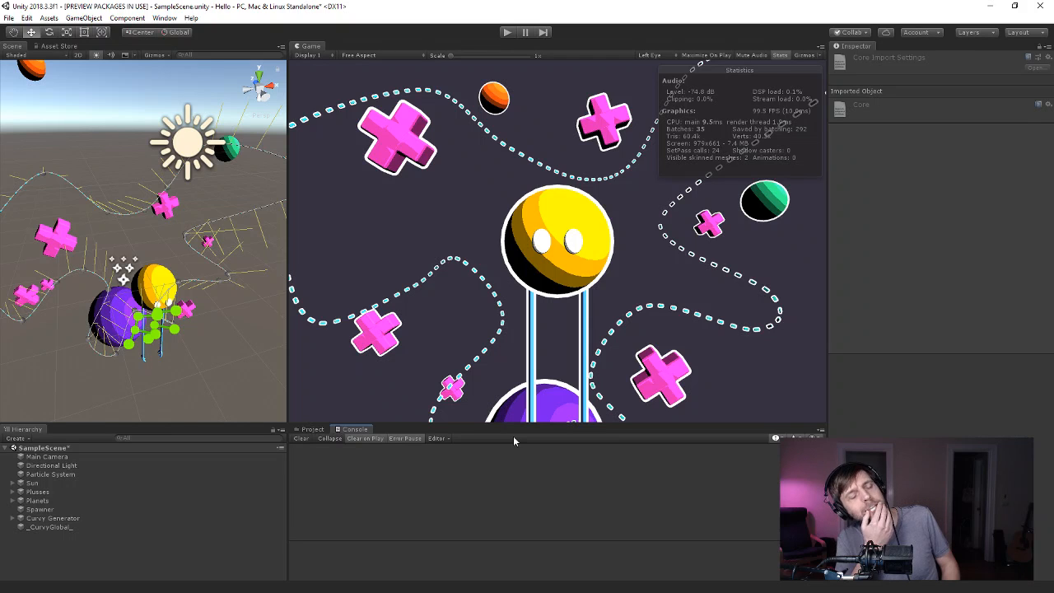
key("alt+Tab")
key("alt+Tab")
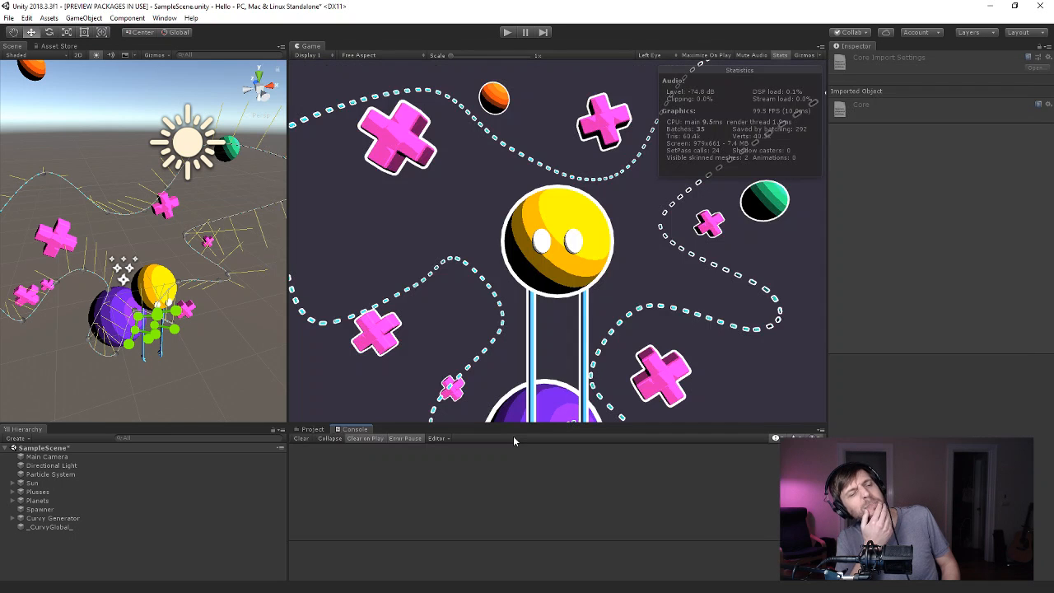
key("alt+Tab")
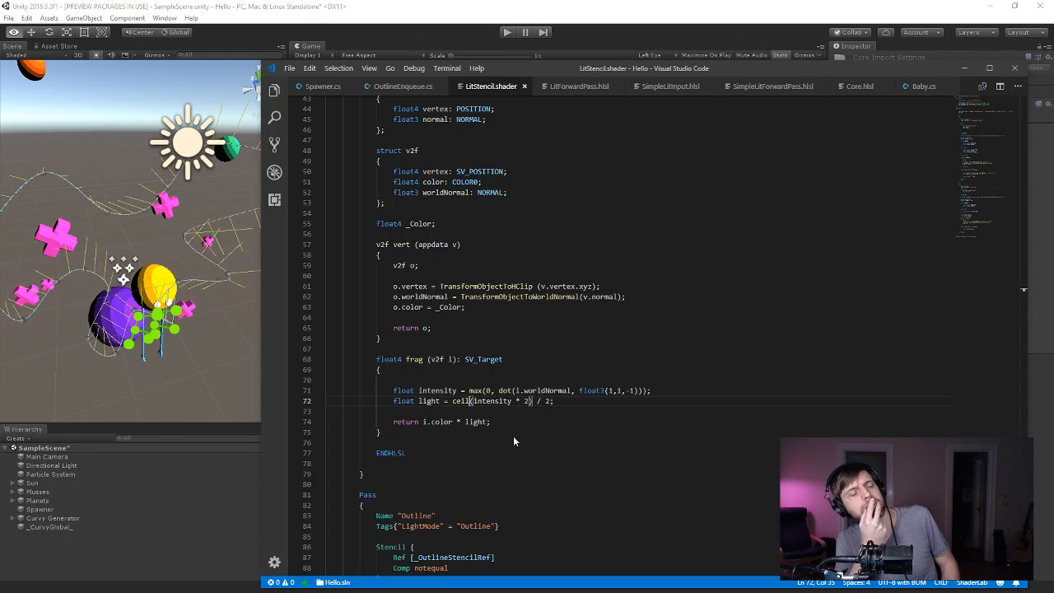
key("alt+Tab")
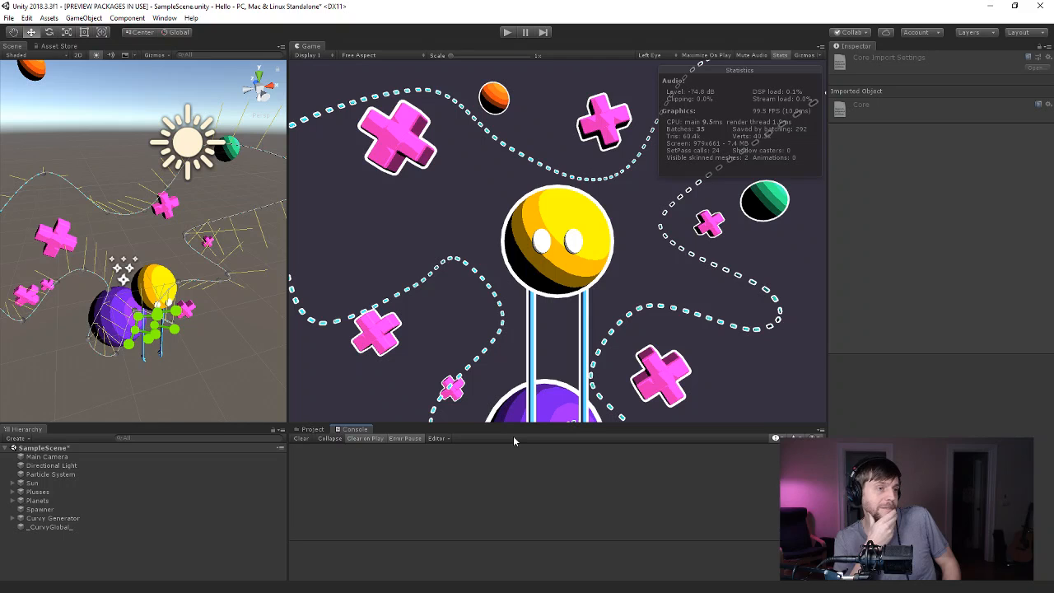
Rewrite the light calculation as (ceil(intensity * 2) / 2 * .5) + .5, save the shader, and switch to Unity.
key("alt+Tab")
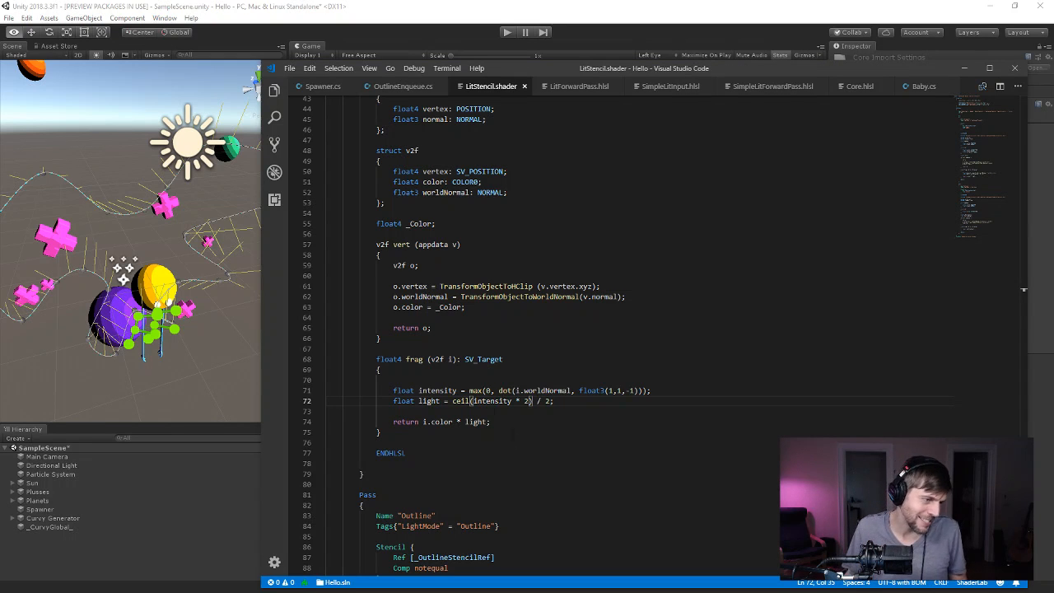
key("ctrl+Left")
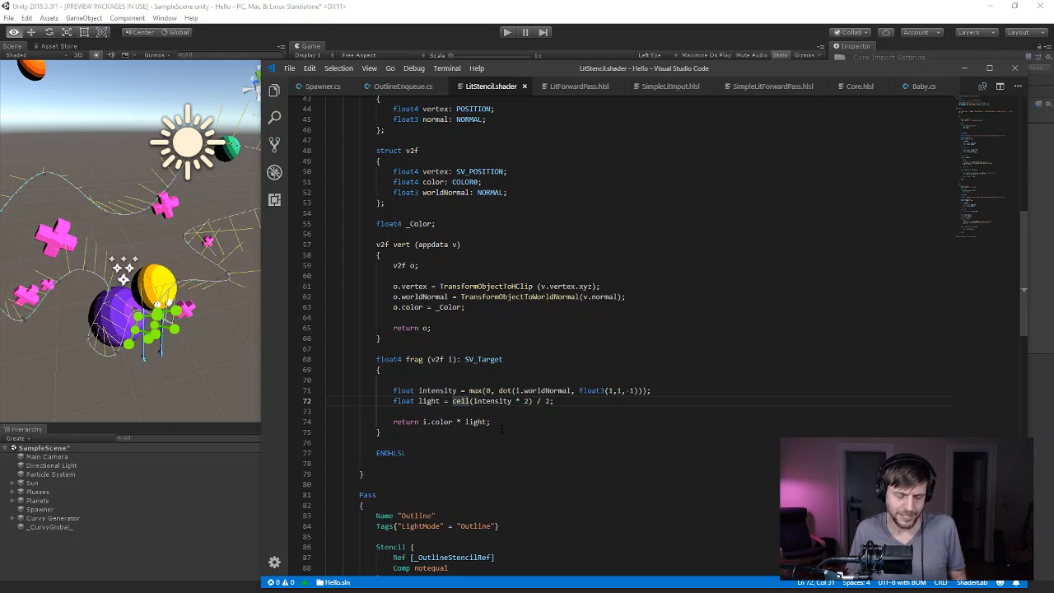
type("(")
key("End")
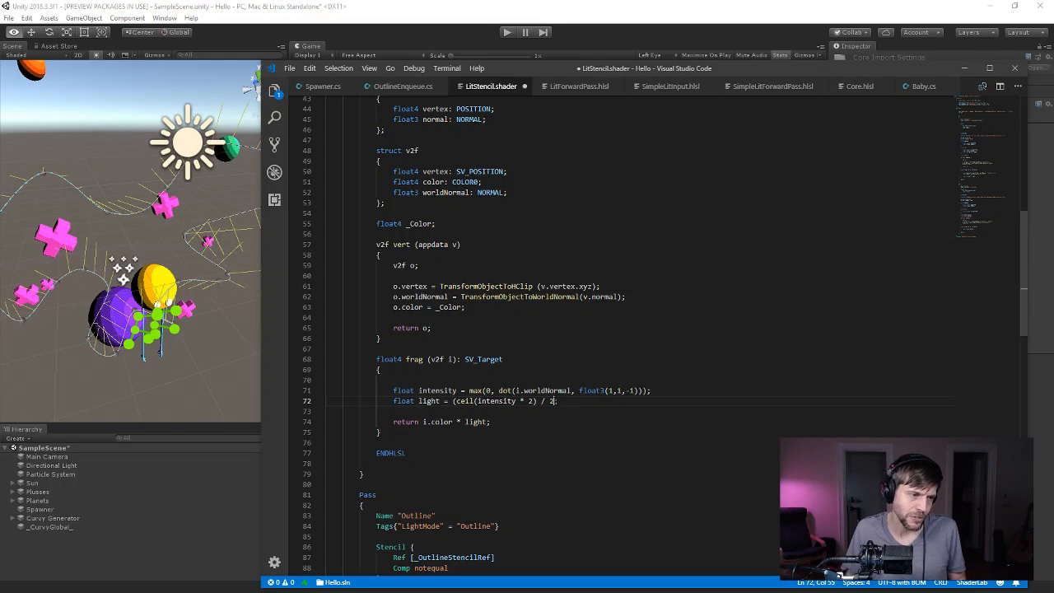
key("Left")
type(") ")
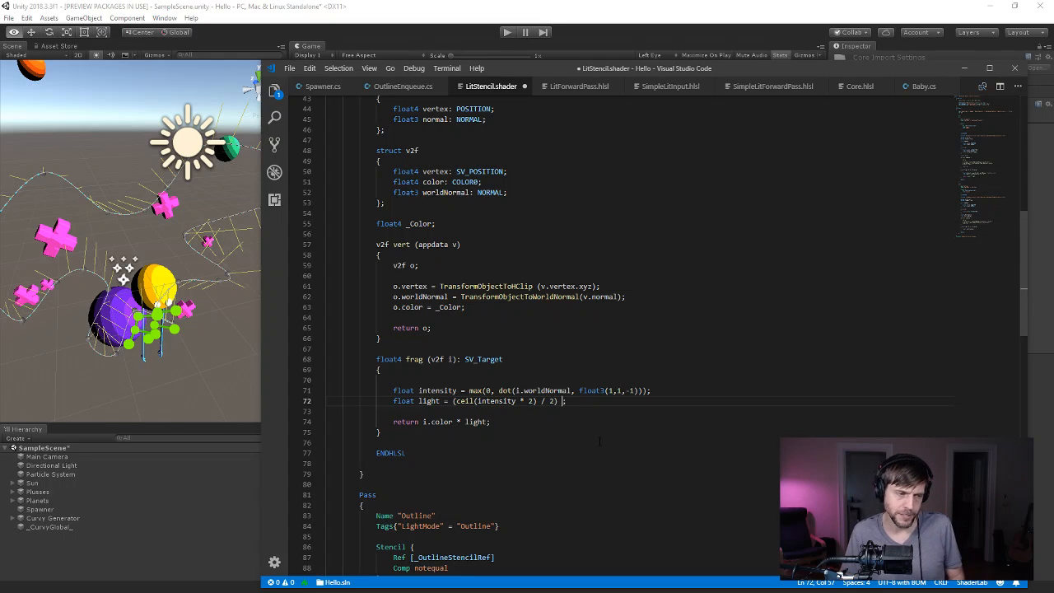
type("+ .5")
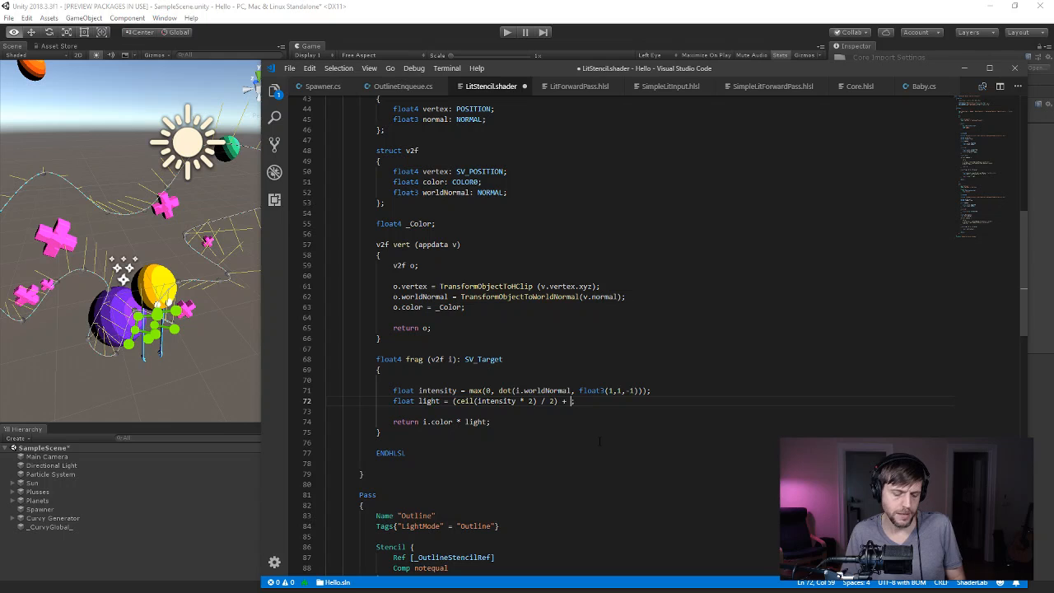
key("Left")
key("Left")
key("Left")
key("Left")
key("Left")
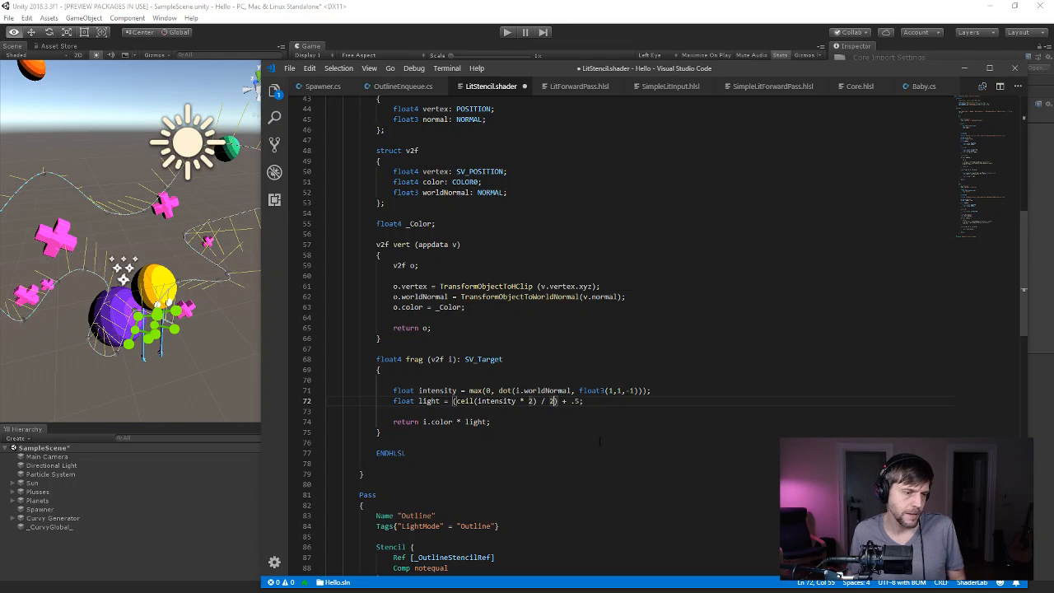
type("* .5")
key("ctrl+s")
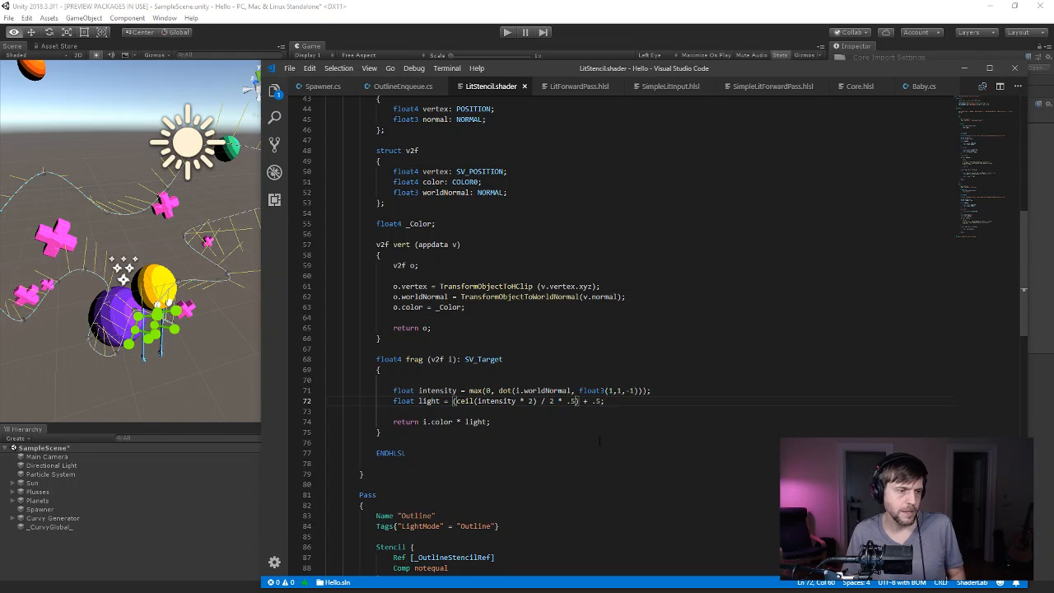
key("alt+Tab")
Try a light multiplier of .25 with an offset of .75 in LitStencil.shader, save, and view the shading in Unity.
key("alt+Tab")
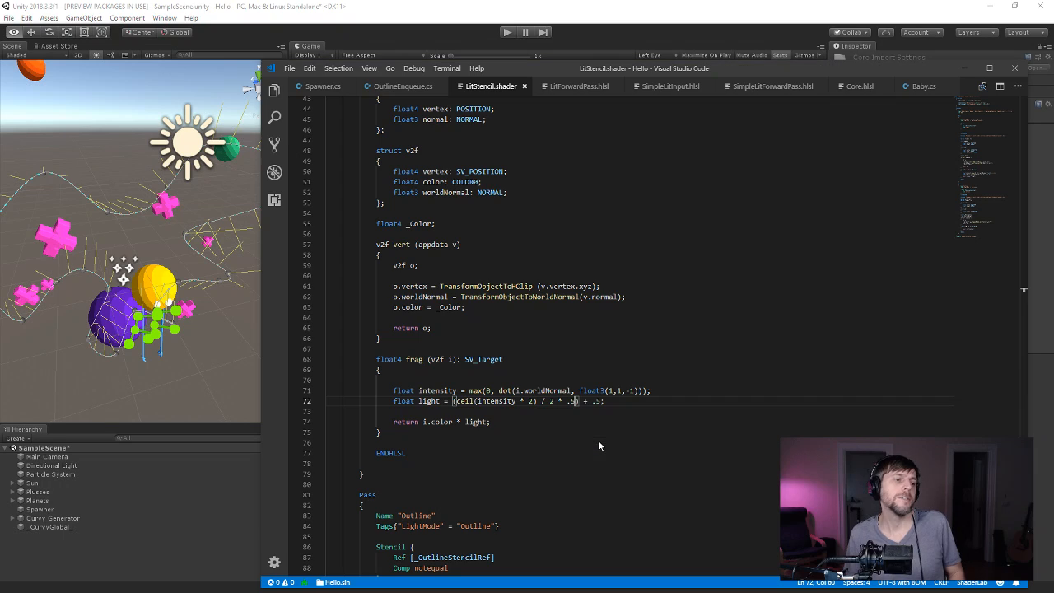
key("BackSpace")
type("25")
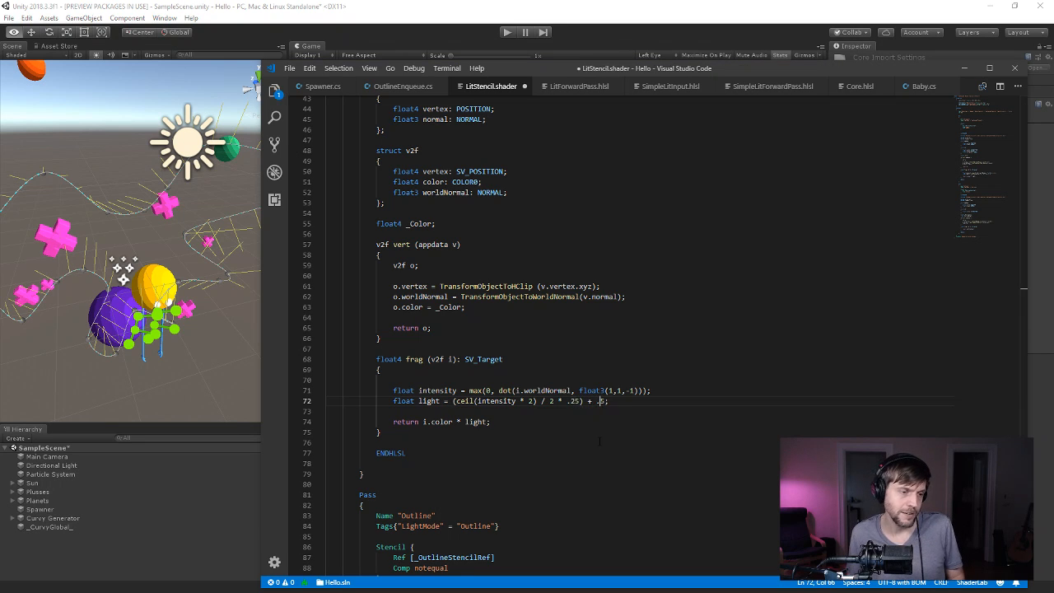
key("ctrl+s")
key("alt+Tab")
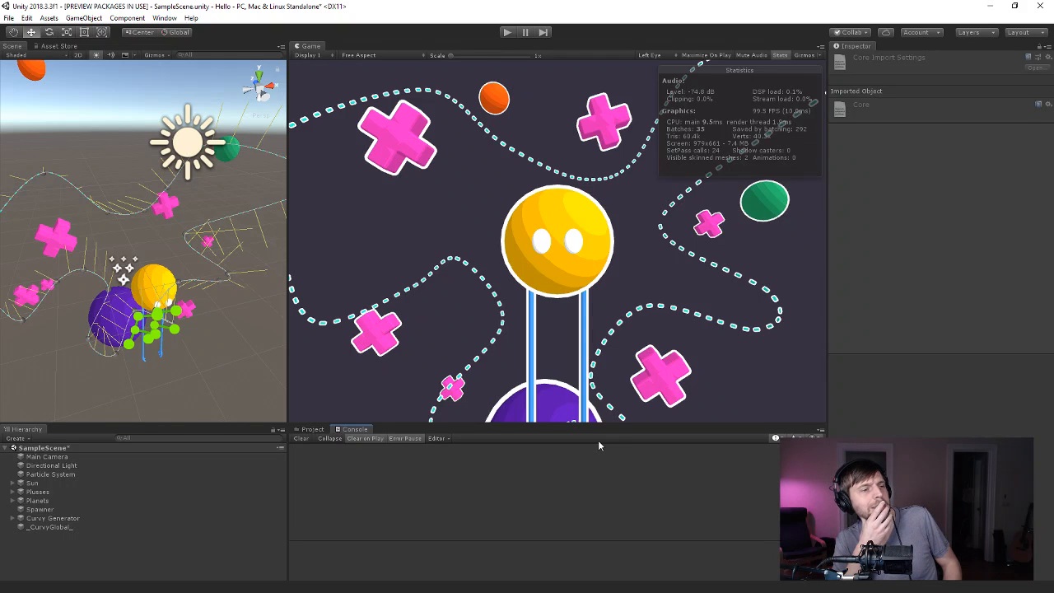
Change the light direction in the intensity line to float3(1,1,-2), save, and view the shading in Unity.
key("alt+Tab")
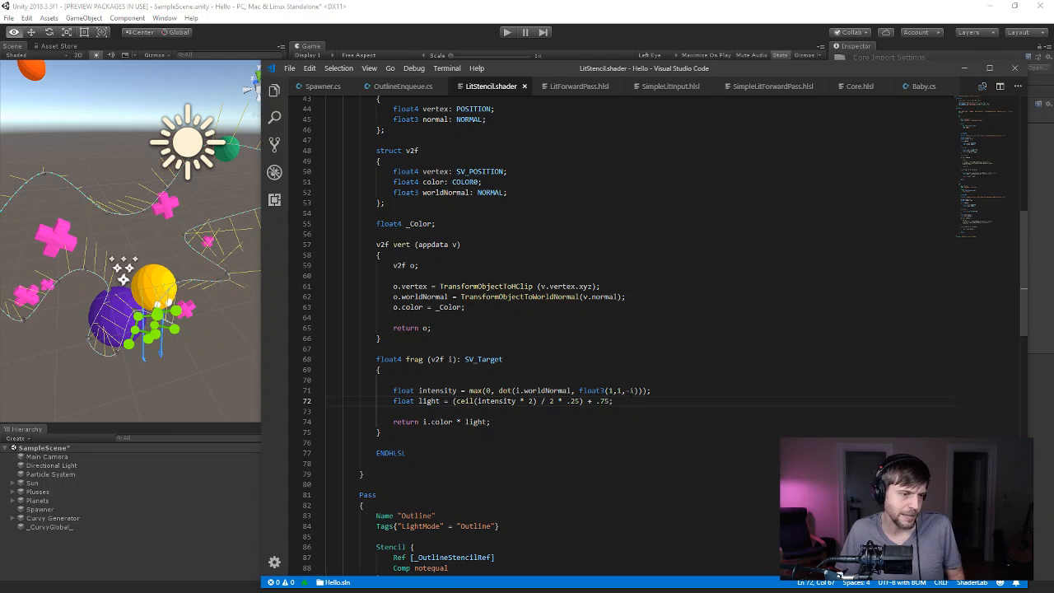
left_click(634, 391)
key("BackSpace")
type("2")
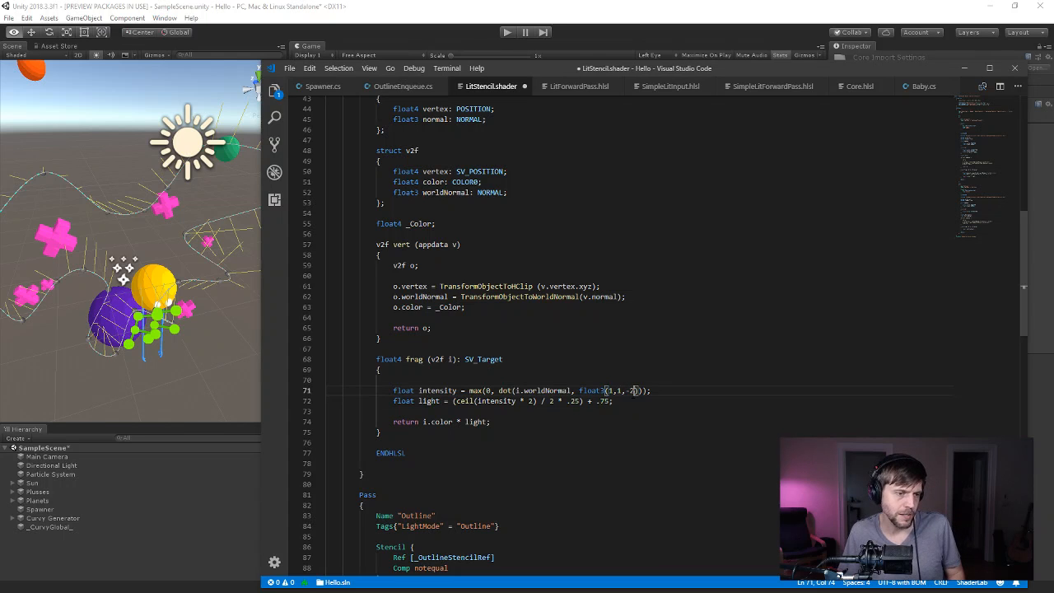
key("ctrl+s")
key("alt+Tab")
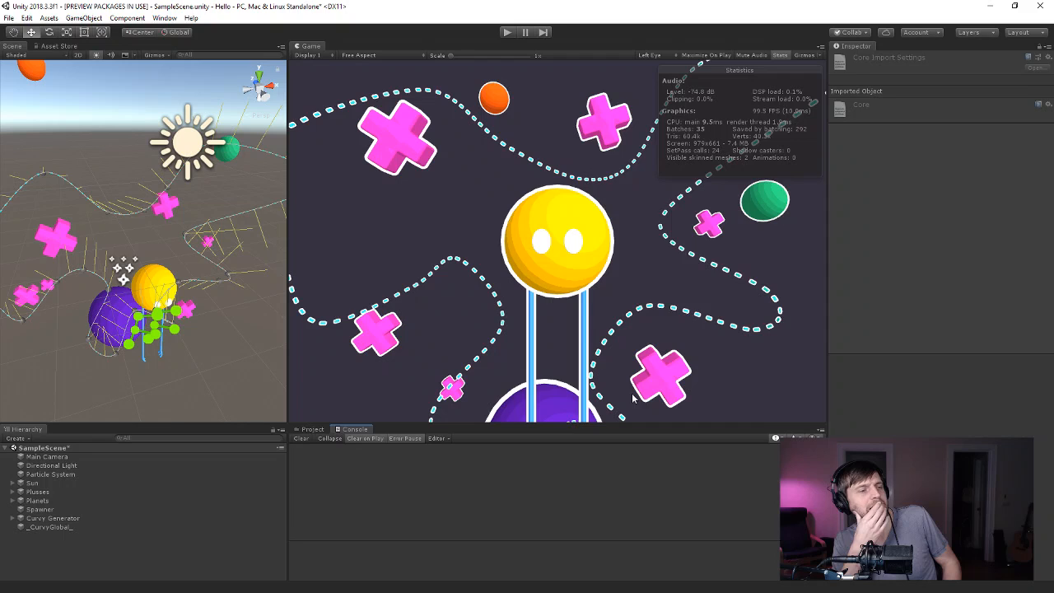
Set the light multiplier to .10 and the offset to .90 in LitStencil.shader, save, and check the result in Unity.
key("alt+Tab")
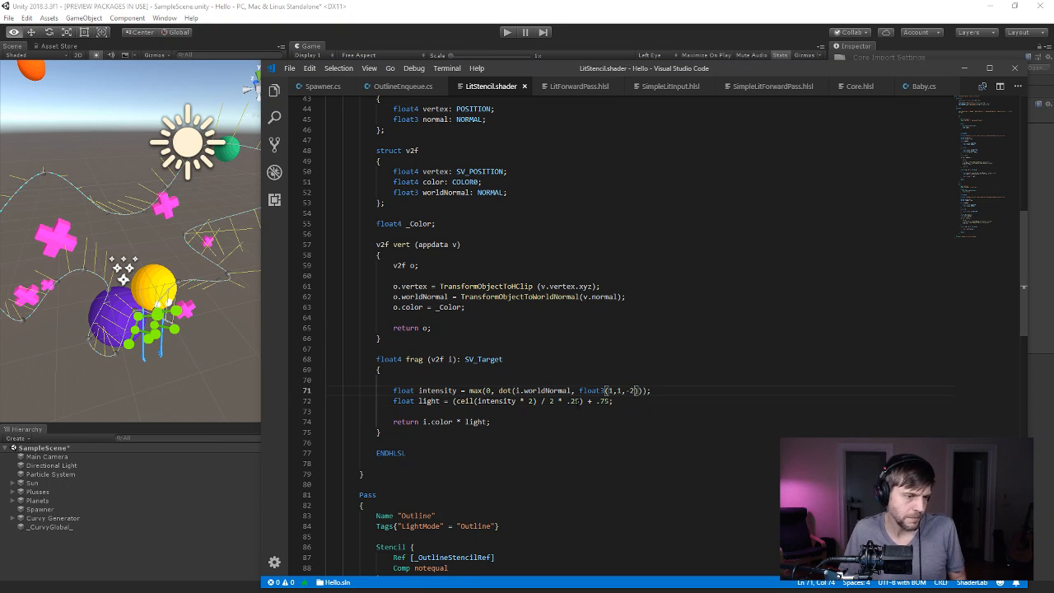
left_click(576, 402)
key("Right")
key("BackSpace")
key("BackSpace")
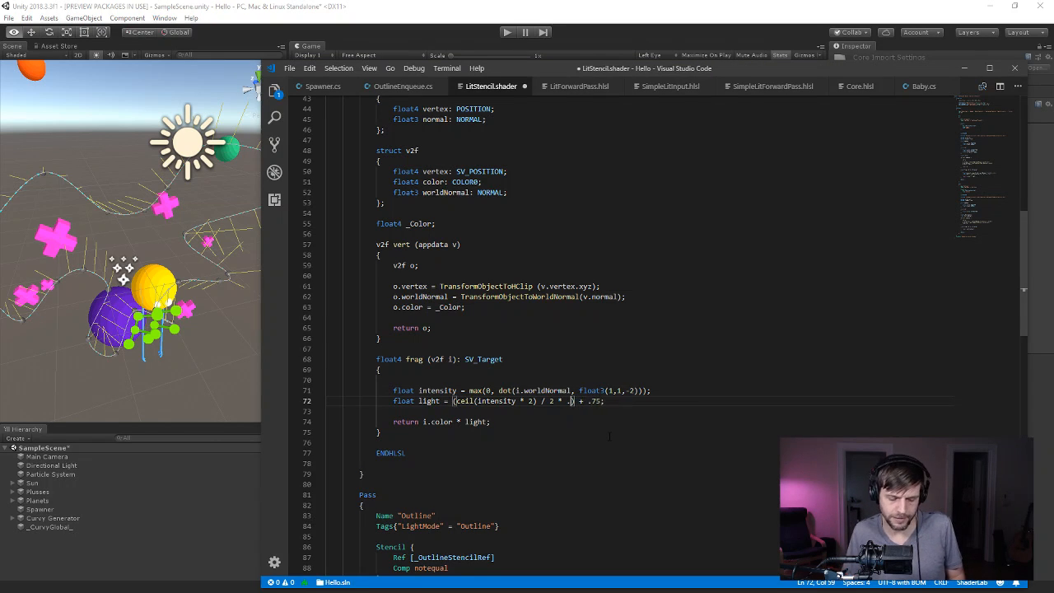
type("10")
key("Right")
key("Right")
key("Right")
key("Right")
key("Right")
key("Right")
key("Right")
key("BackSpace")
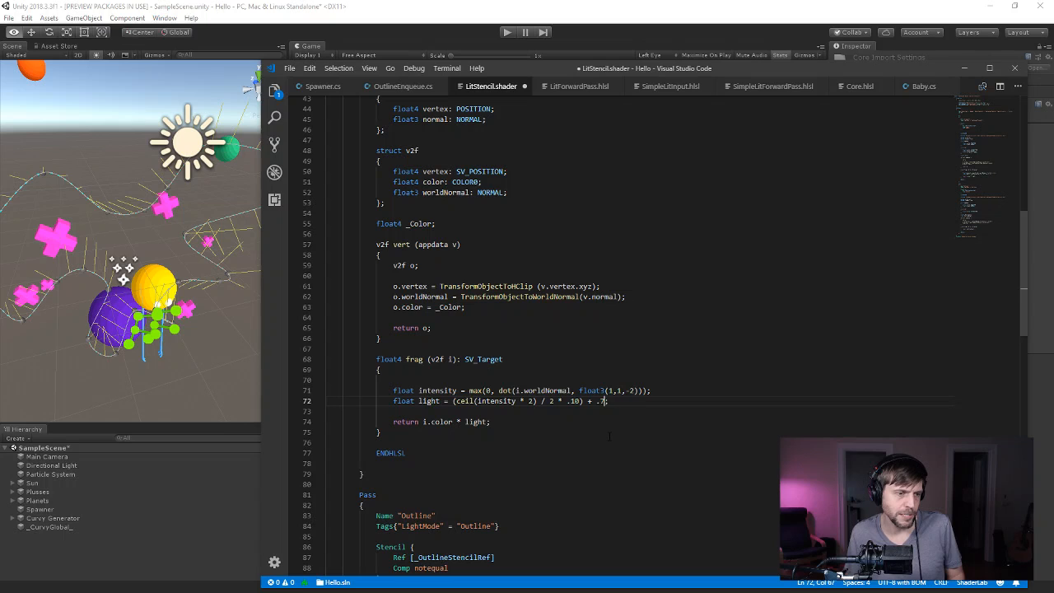
key("BackSpace")
type("90")
key("ctrl+s")
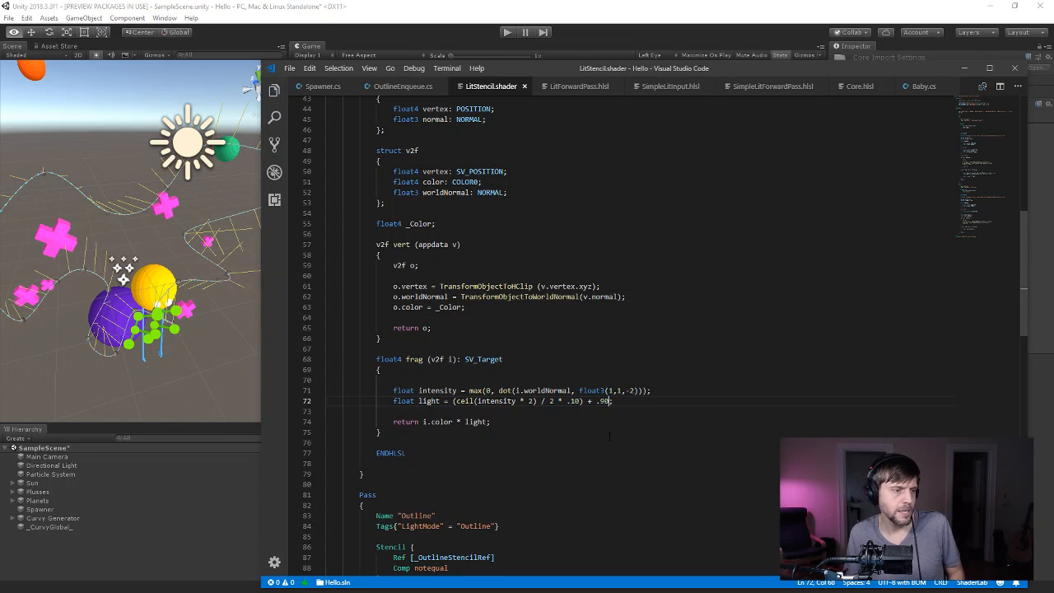
key("alt+Tab")
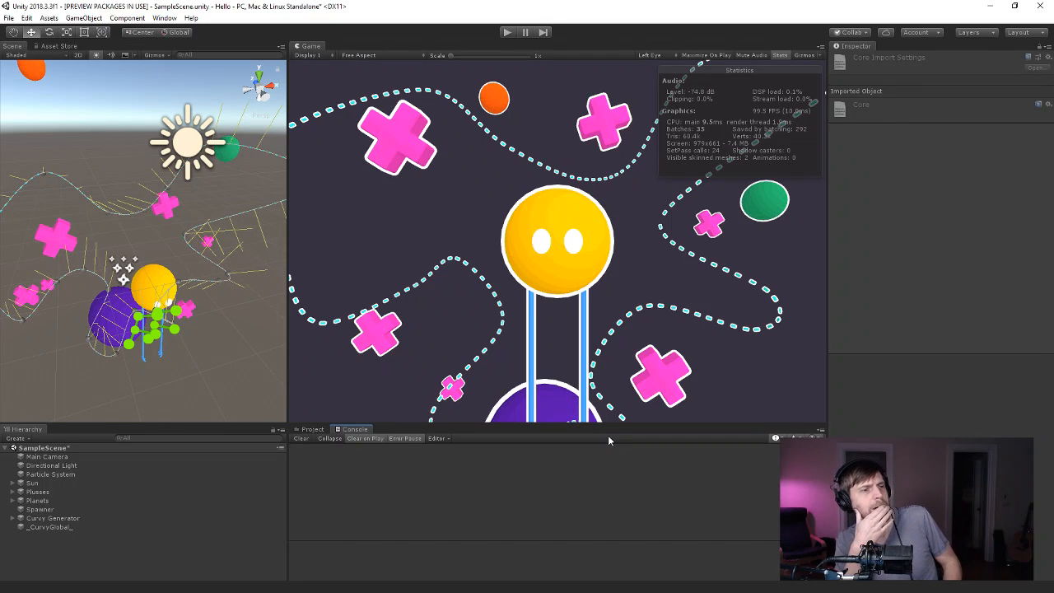
Set the light multiplier in LitStencil.shader's light calculation to .15.
key("alt+Tab")
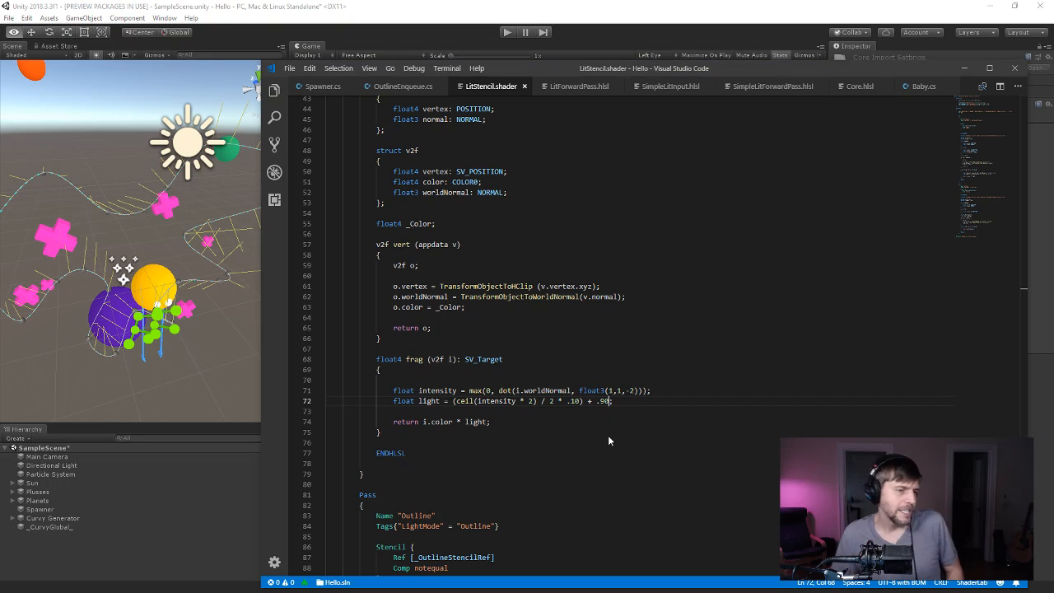
key("Left")
key("Left")
key("Left")
key("Left")
key("Left")
key("Left")
key("Left")
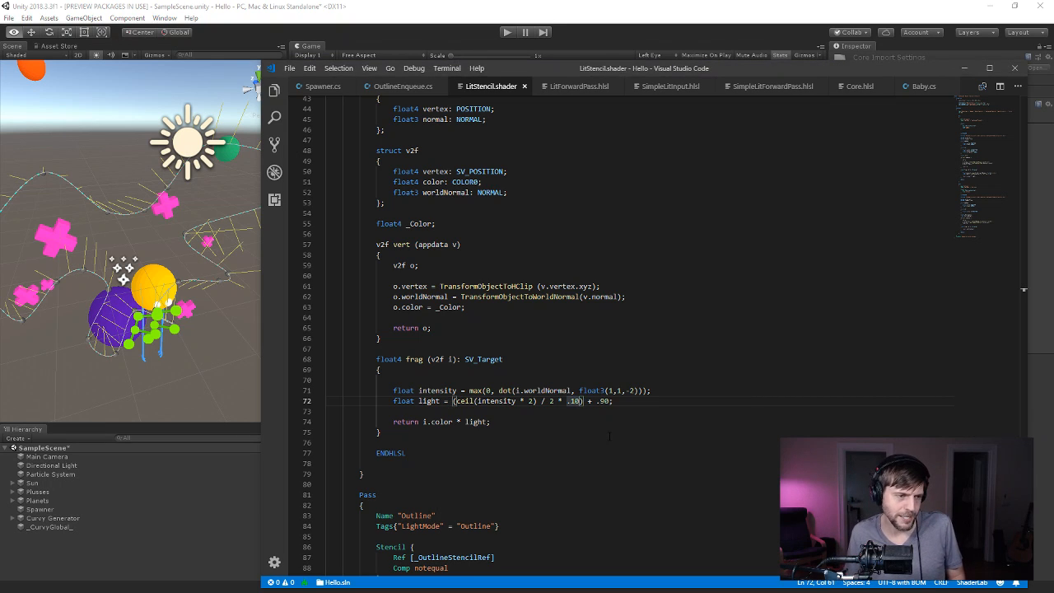
key("BackSpace")
type("5")
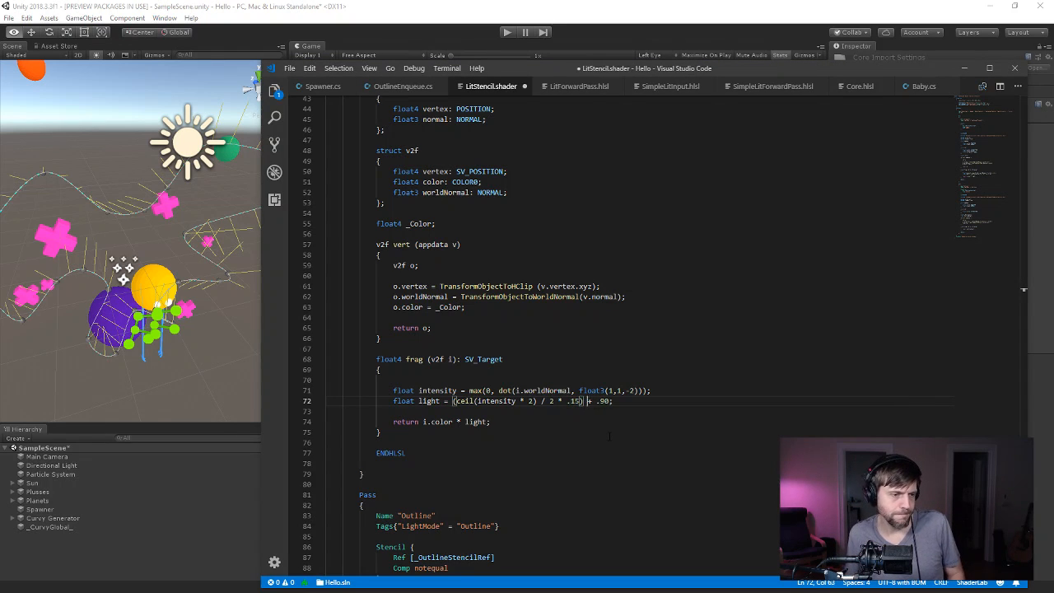
Set the light offset to .85, save the shader, and view the shading in Unity.
key("Right")
key("Right")
key("Right")
key("Right")
key("Right")
key("BackSpace")
key("BackSpace")
type("85")
key("ctrl+s")
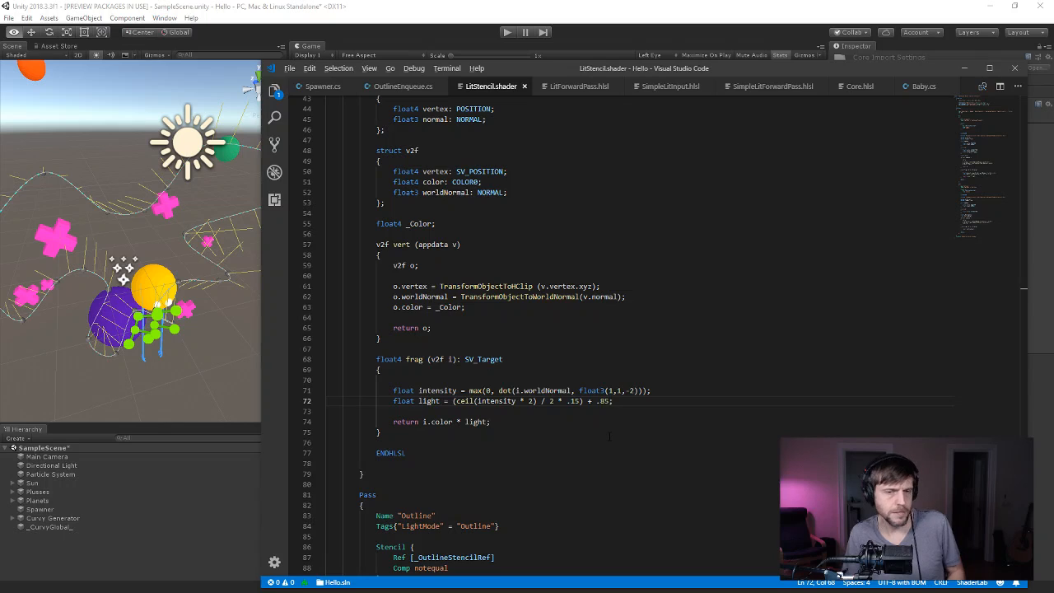
key("alt+Tab")
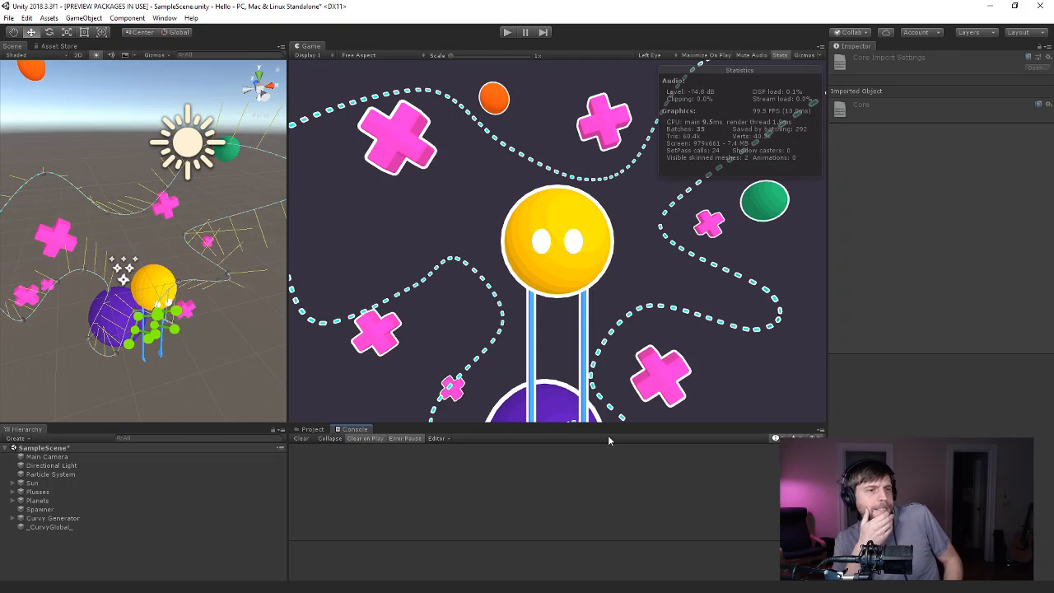
Return to LitStencil.shader in Visual Studio Code and save it again with the light line ending in a semicolon.
key("alt+Tab")
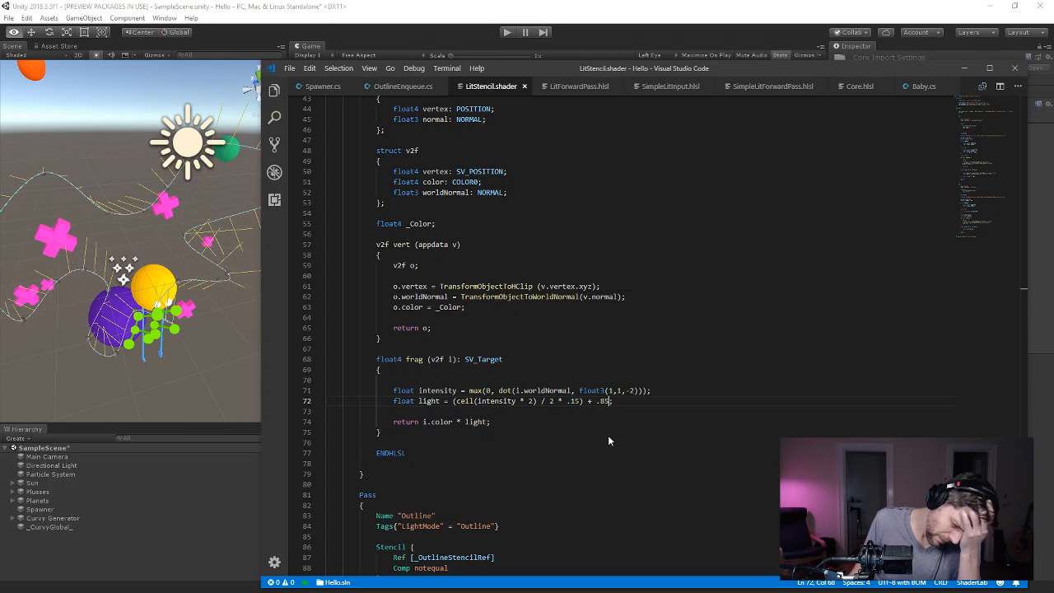
type(";")
key("ctrl+s")
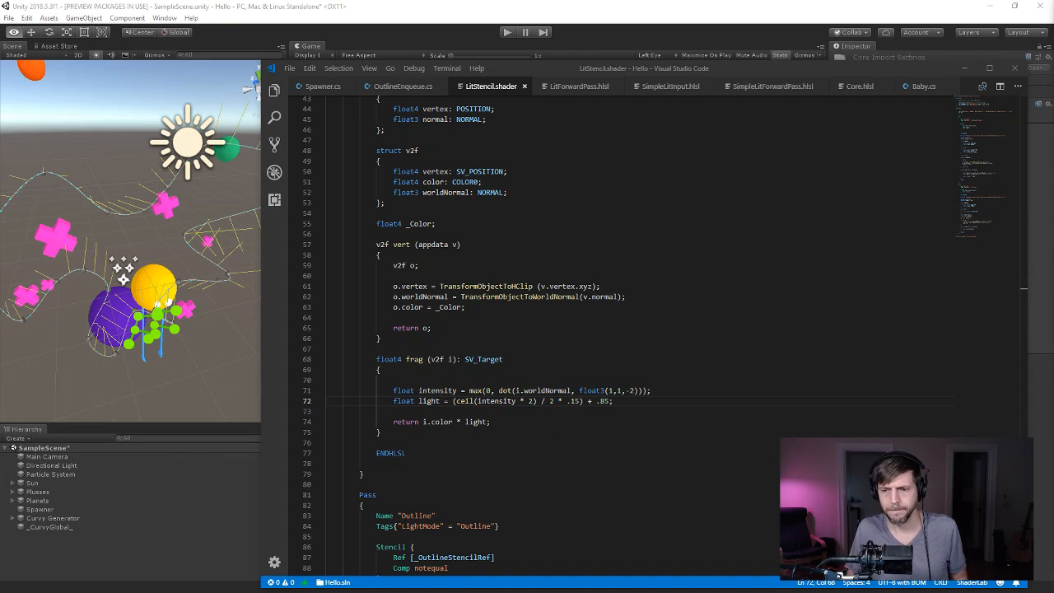
Switch to the browser and go back through its history to the image results for "unity cel shade xample".
key("alt+Tab")
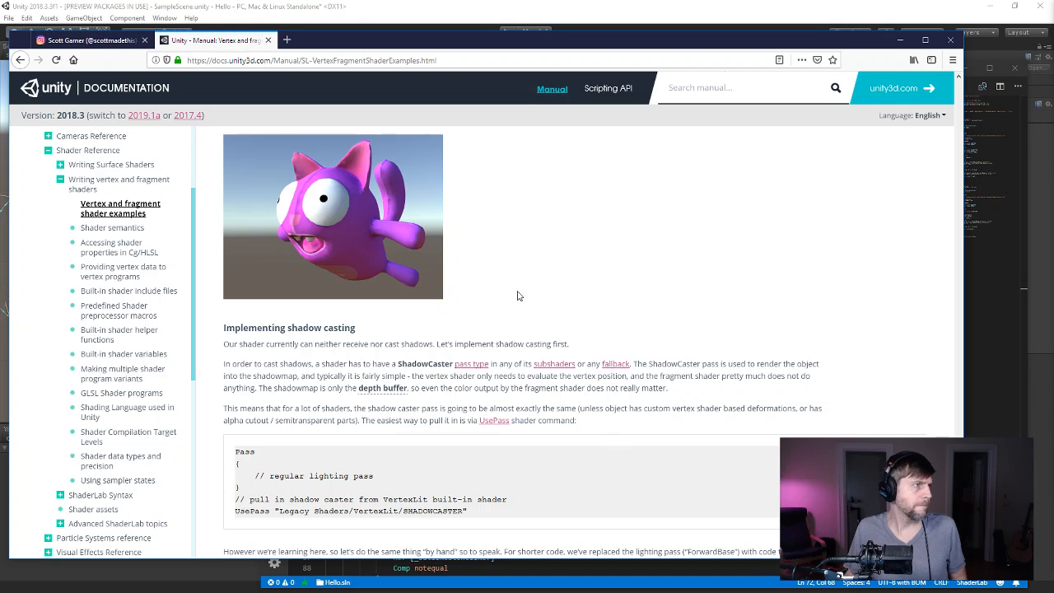
left_click(21, 60)
left_click(21, 60)
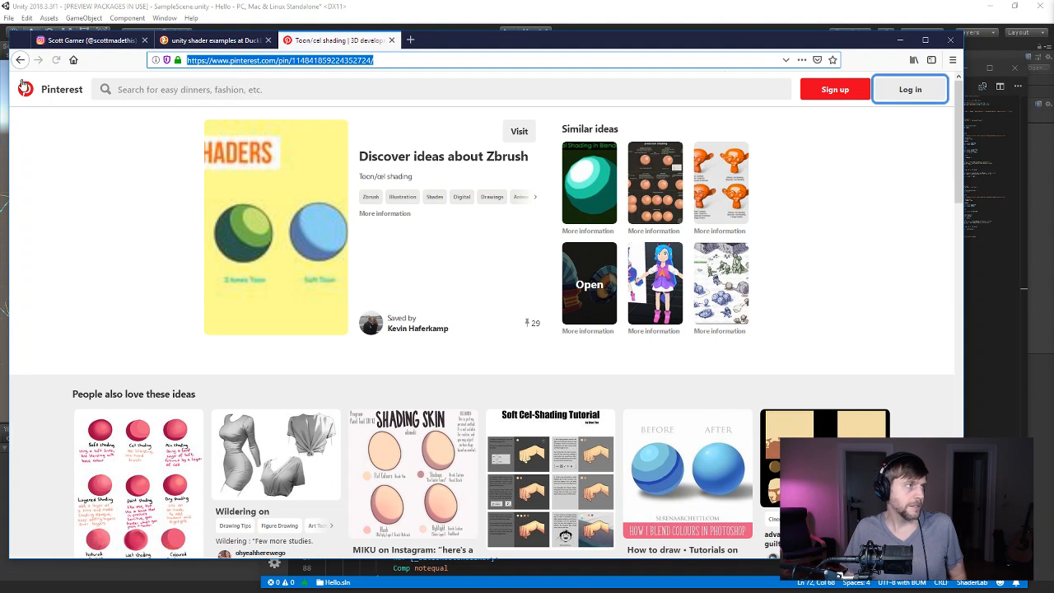
left_click(23, 60)
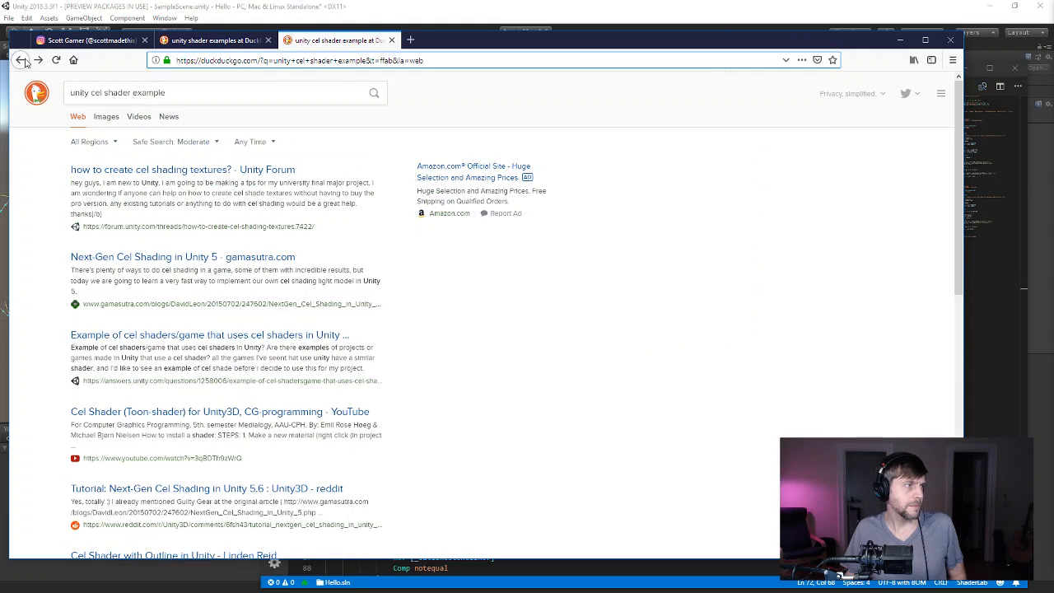
left_click(22, 60)
left_click(22, 60)
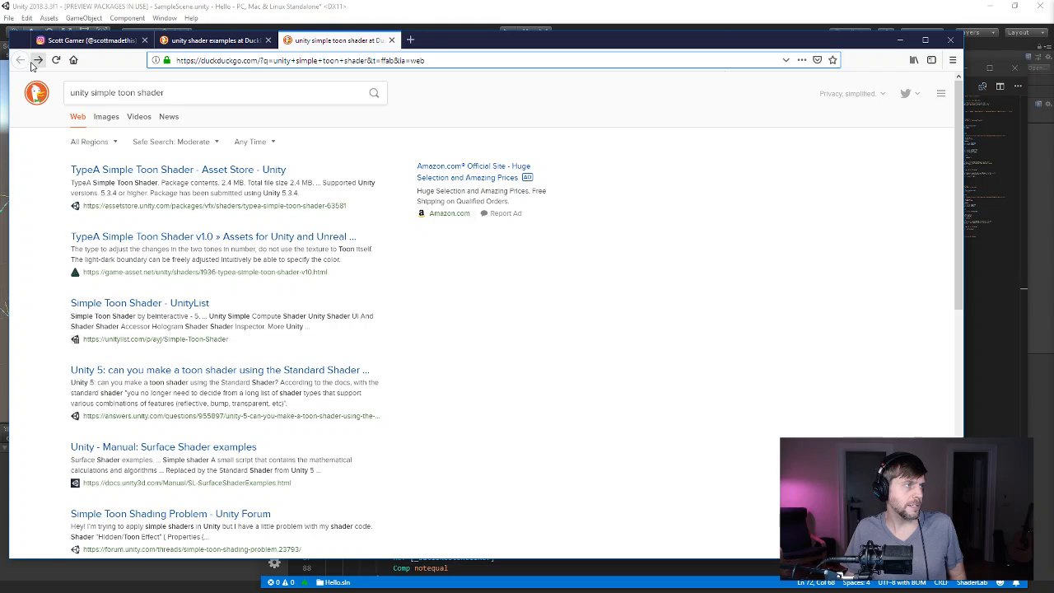
left_click(38, 60)
left_click(108, 117)
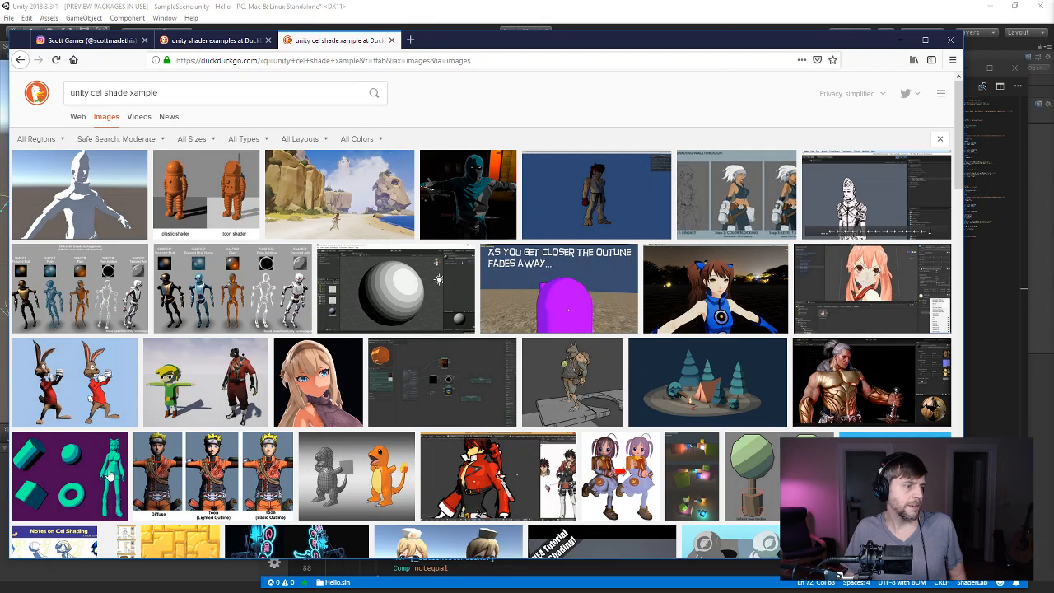
Open the "Overview to Toon/Cel shading" article from the image results and examine its matcap, step shading and gradient shading sections.
left_click(107, 473)
left_click(687, 334)
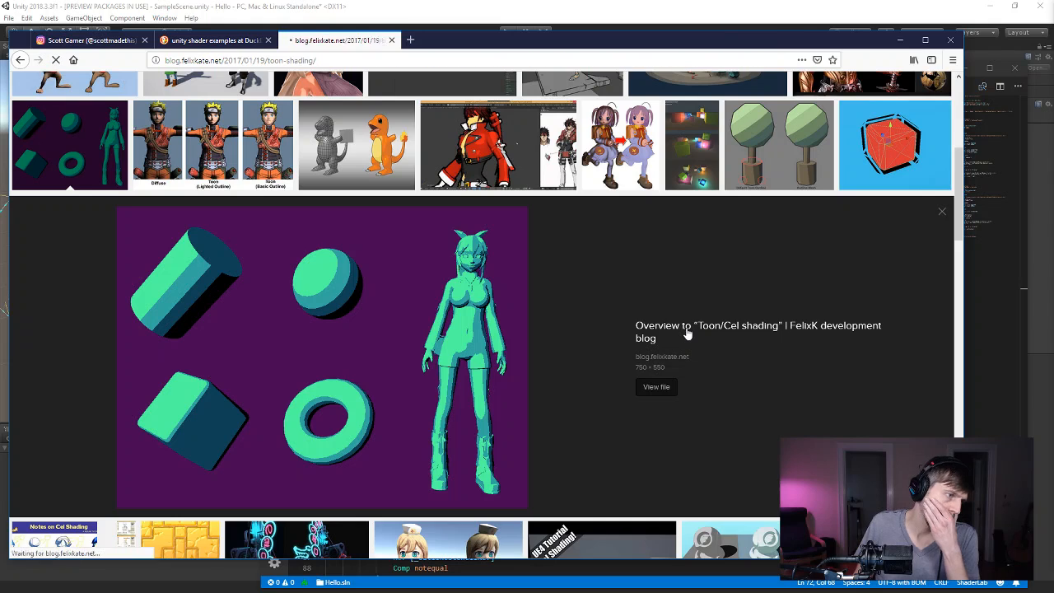
scroll(546, 345, "down", 15)
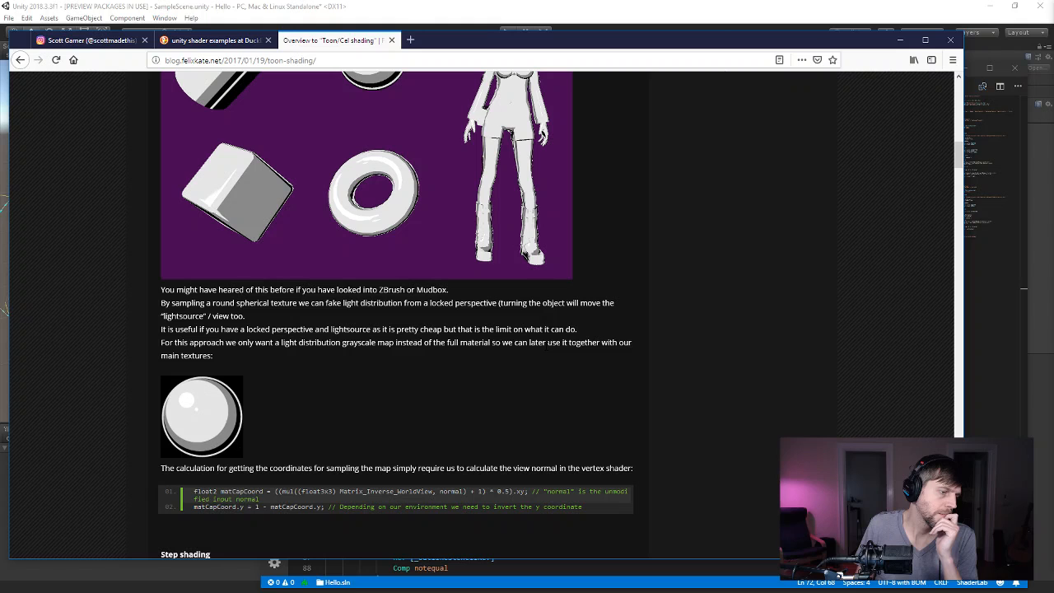
scroll(545, 345, "down", 4)
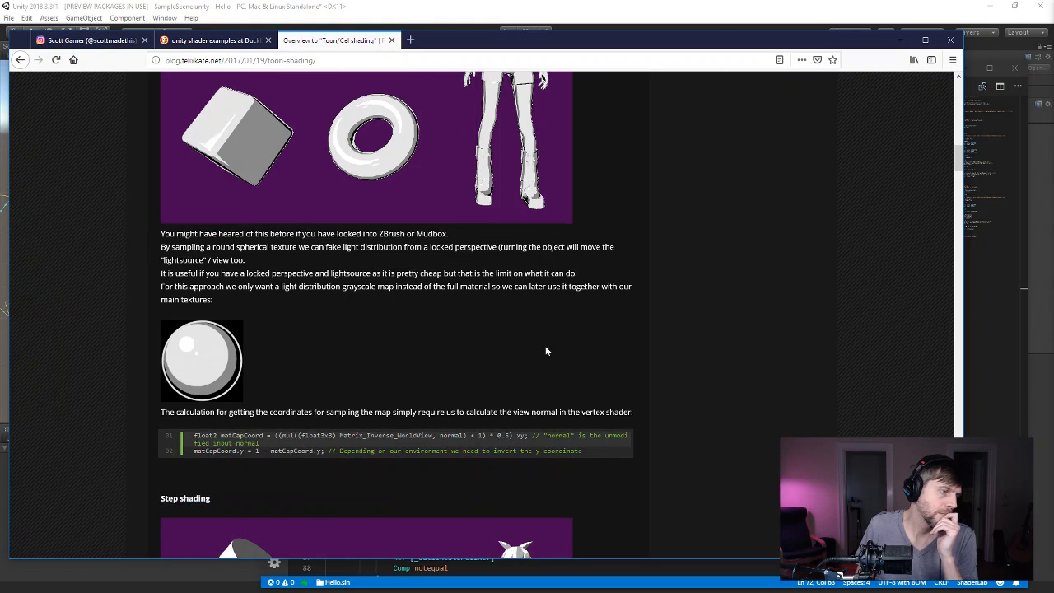
scroll(545, 351, "down", 3)
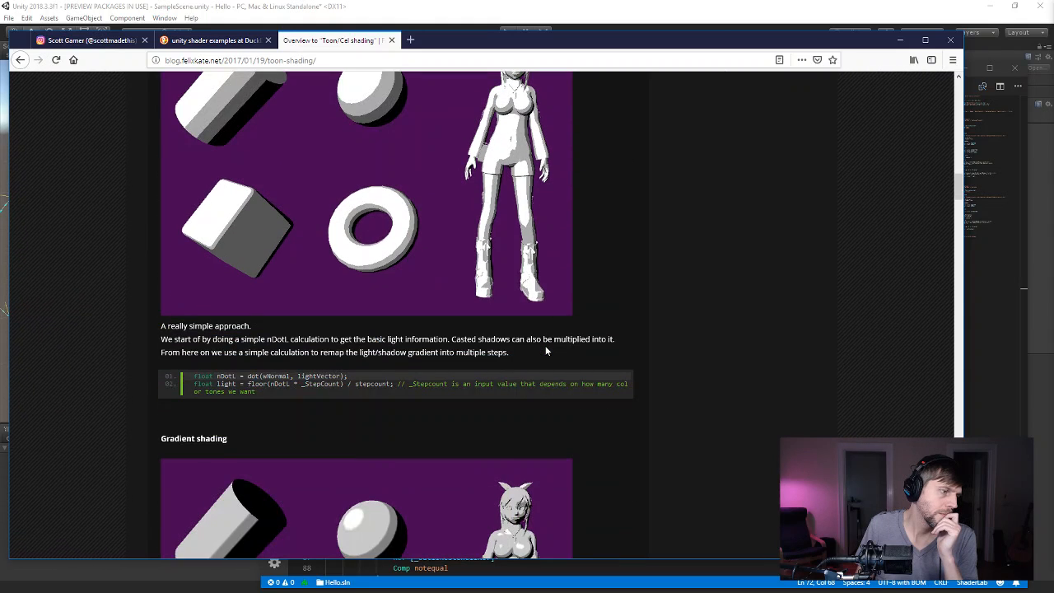
scroll(545, 351, "down", 3)
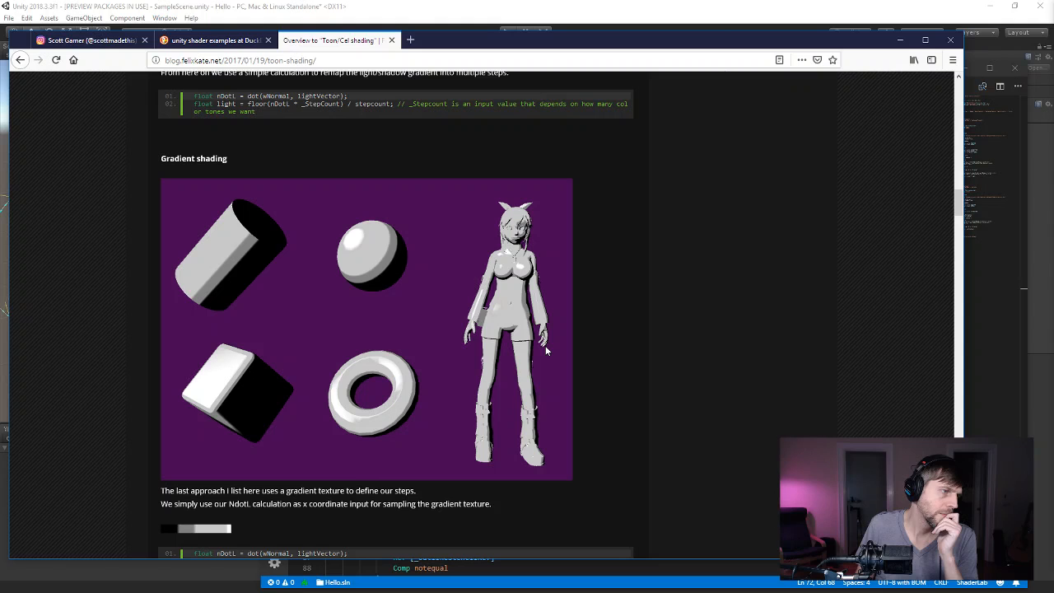
scroll(545, 350, "down", 1)
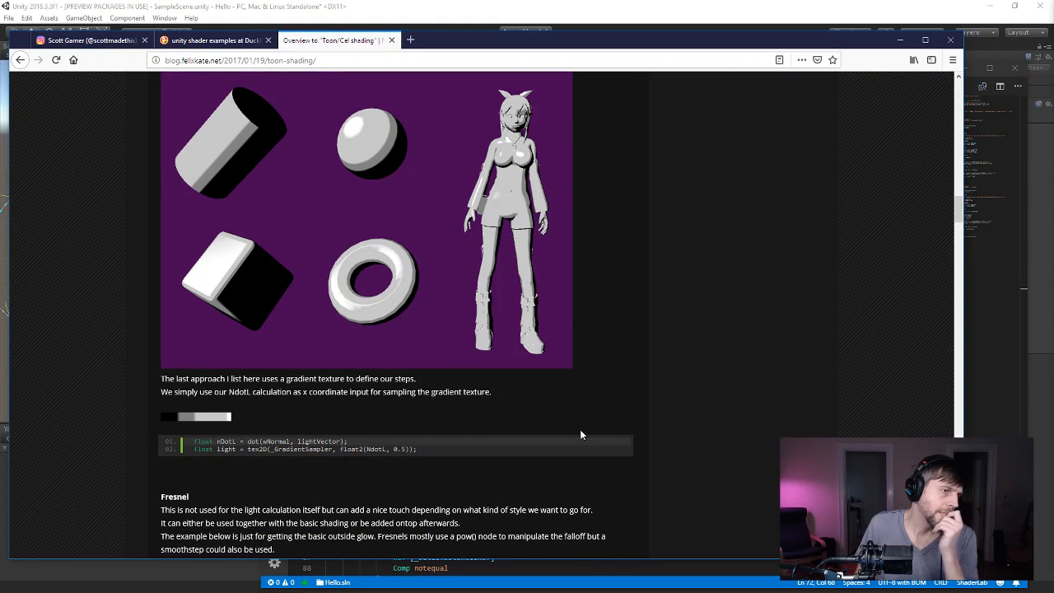
Review the article's step shading code again, and examine its sections on hue shift, gradient palettes, shadow textures and outlines.
scroll(581, 434, "up", 4)
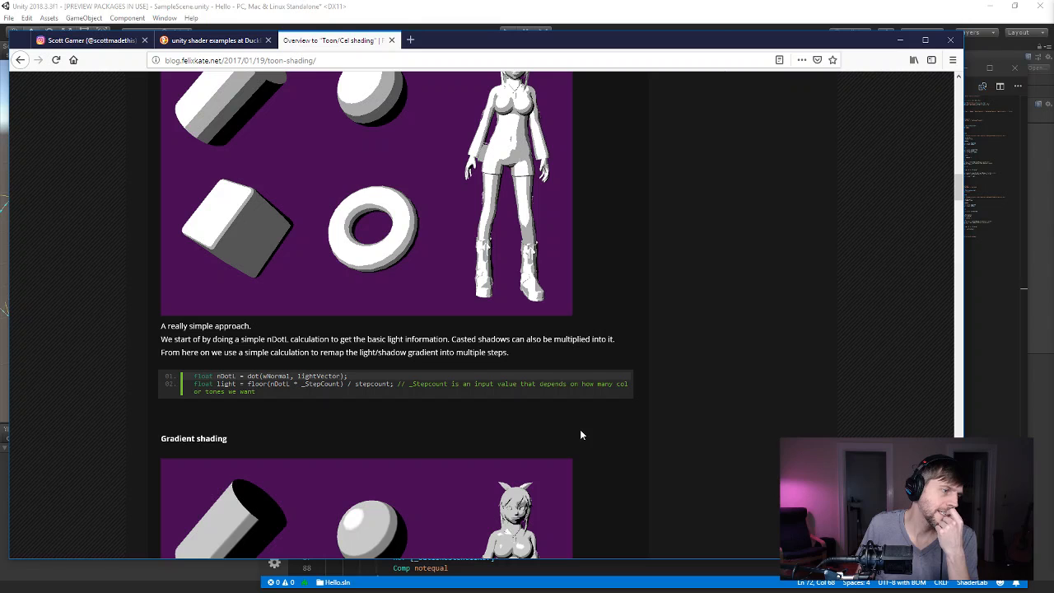
scroll(580, 434, "up", 5)
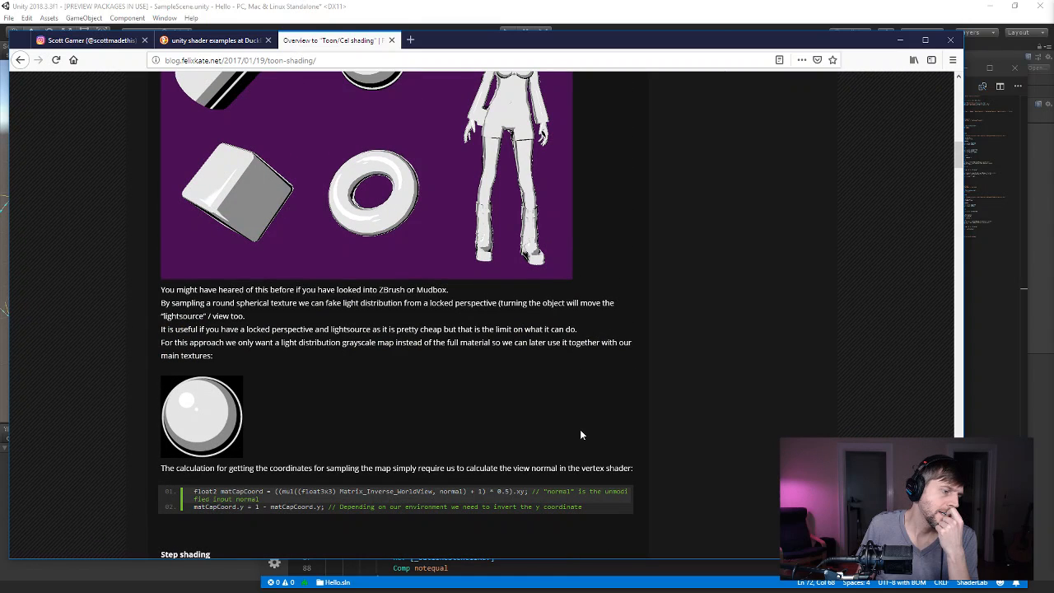
scroll(581, 434, "up", 4)
scroll(581, 434, "down", 5)
scroll(580, 435, "down", 15)
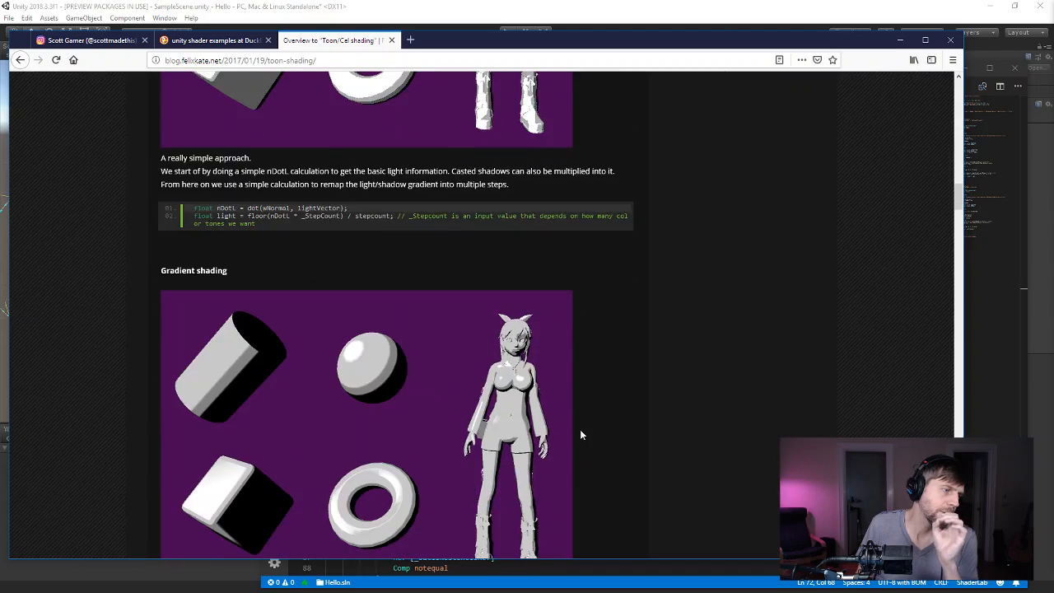
scroll(581, 434, "down", 4)
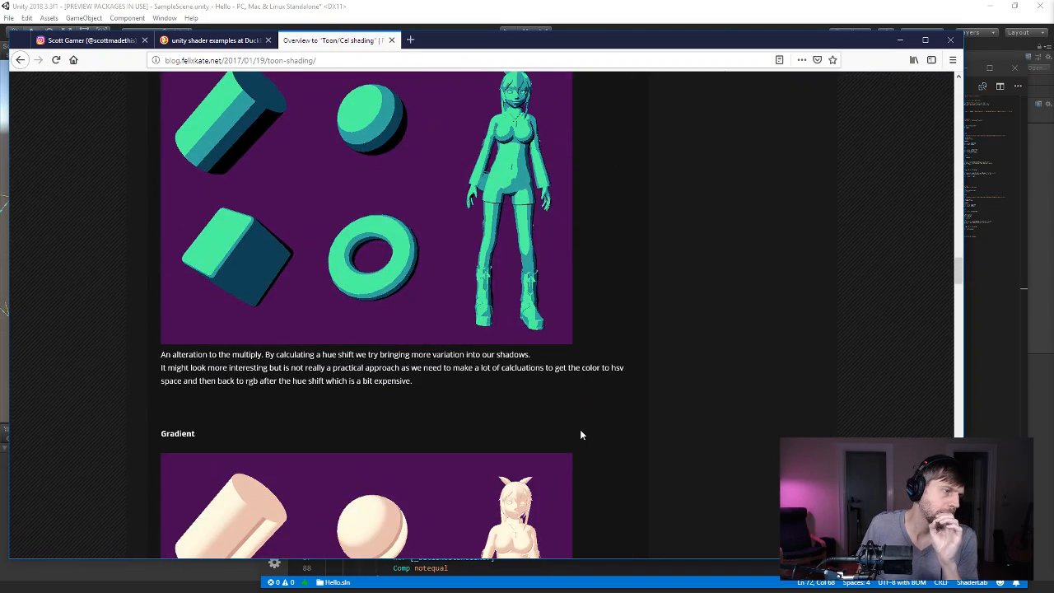
scroll(579, 435, "down", 3)
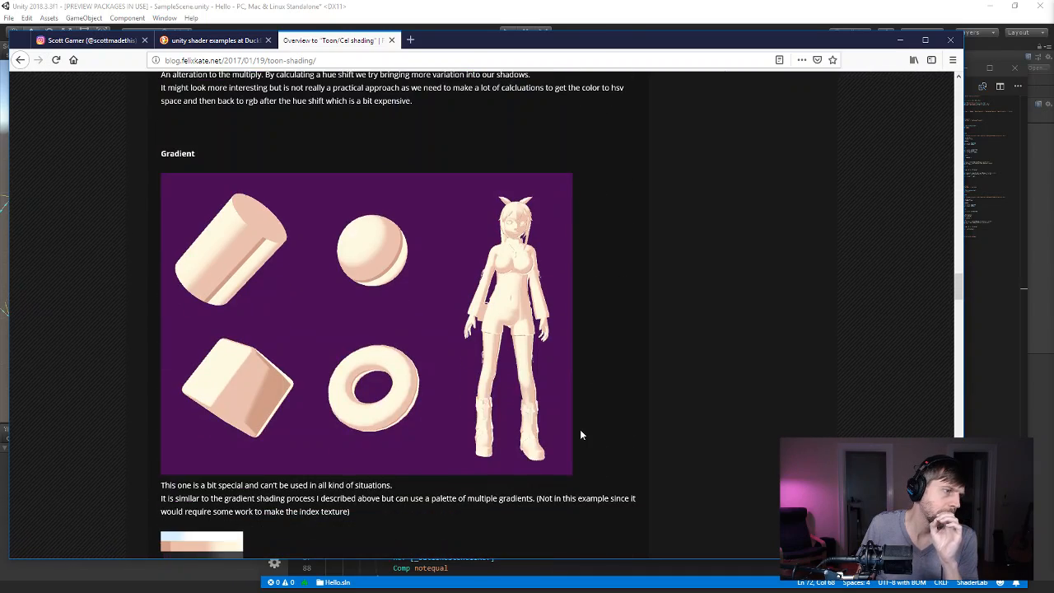
scroll(580, 434, "down", 3)
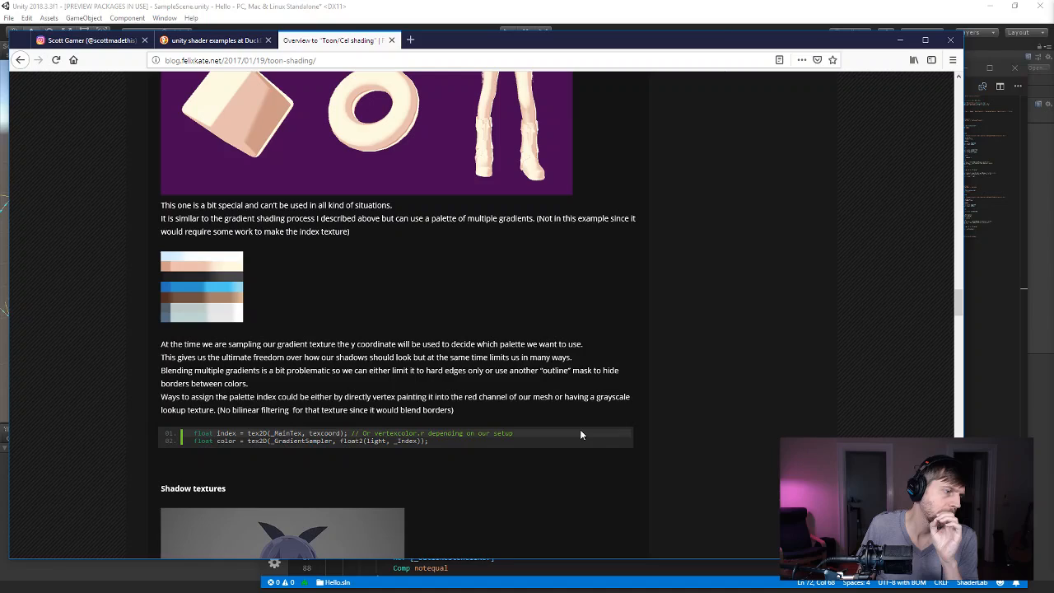
scroll(580, 434, "down", 9)
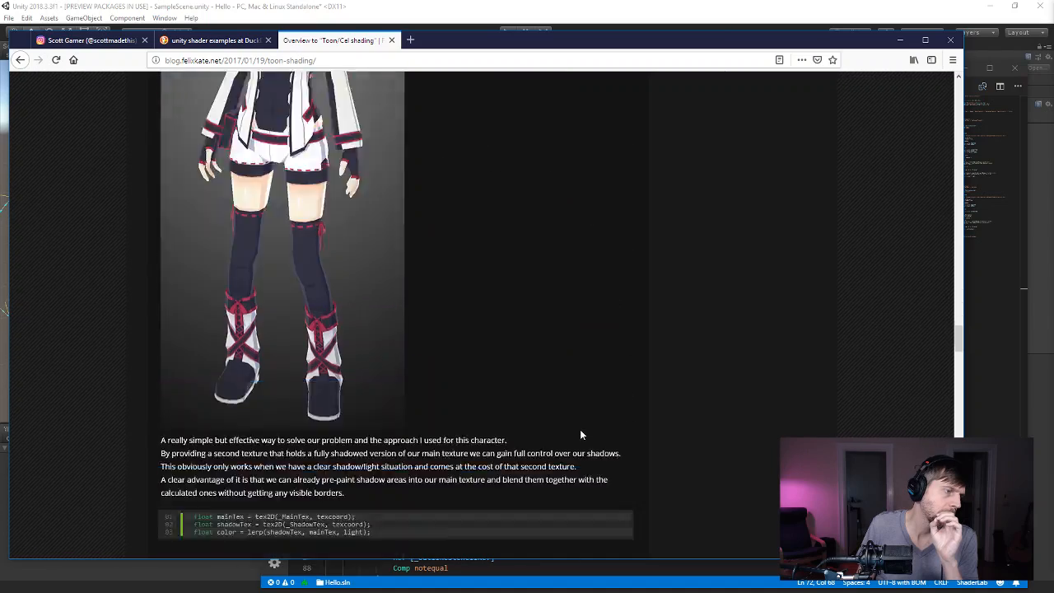
scroll(580, 435, "down", 10)
scroll(581, 435, "up", 6)
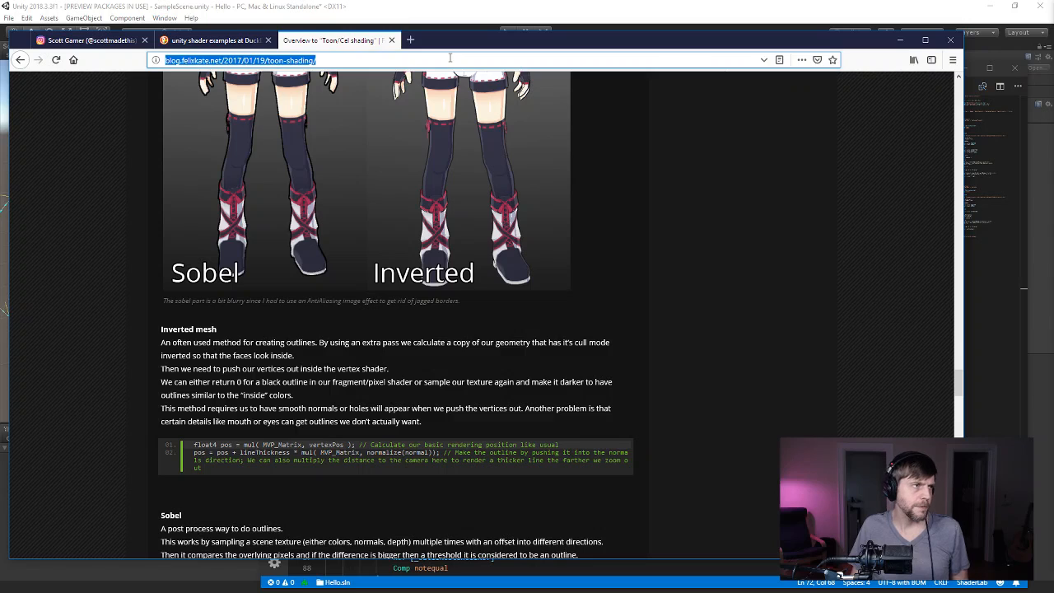
Close the article, search the web for "glsl step", and examine the step function's parameters and description on the Khronos reference page.
key("ctrl+w")
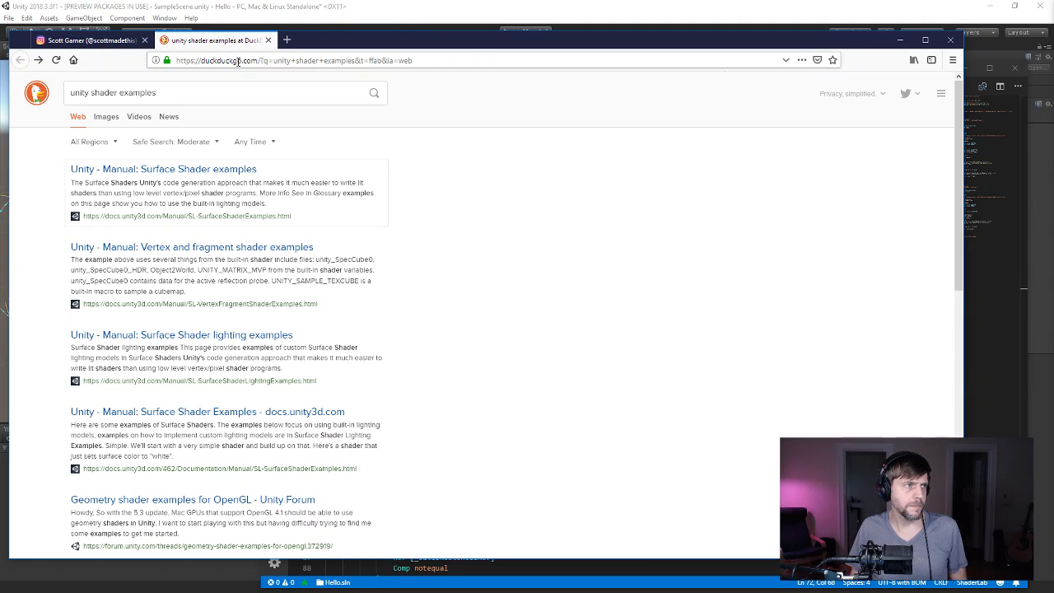
left_click_drag(212, 89, 4, 88)
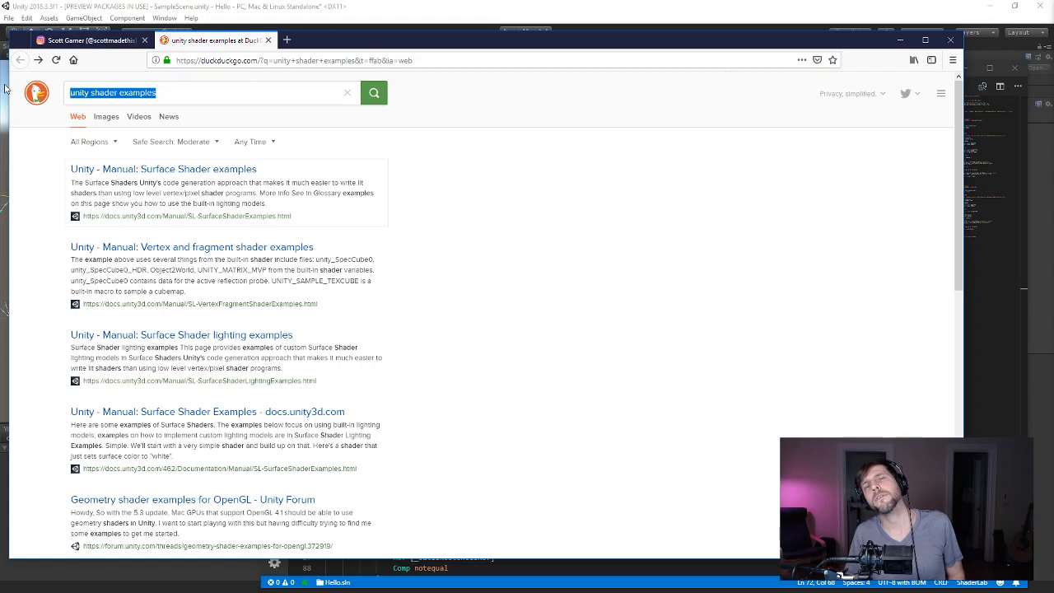
type("glsl step")
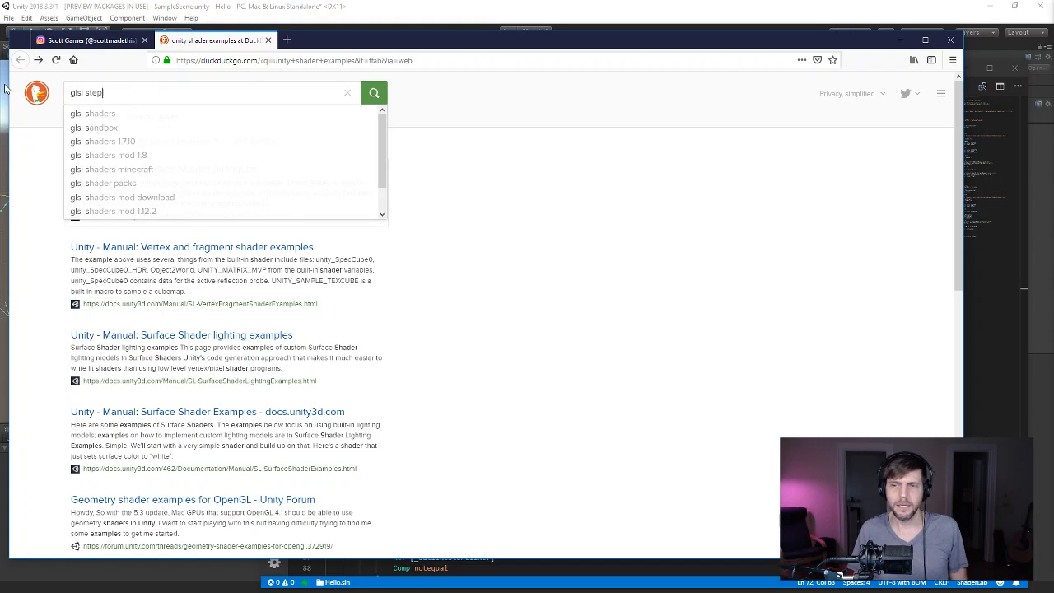
key("Return")
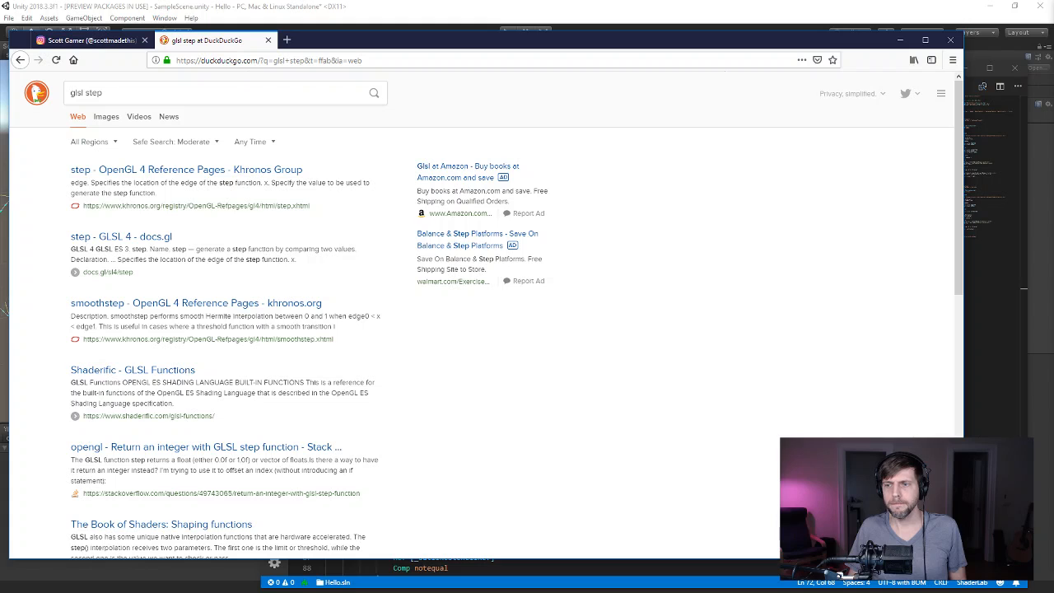
left_click(162, 171)
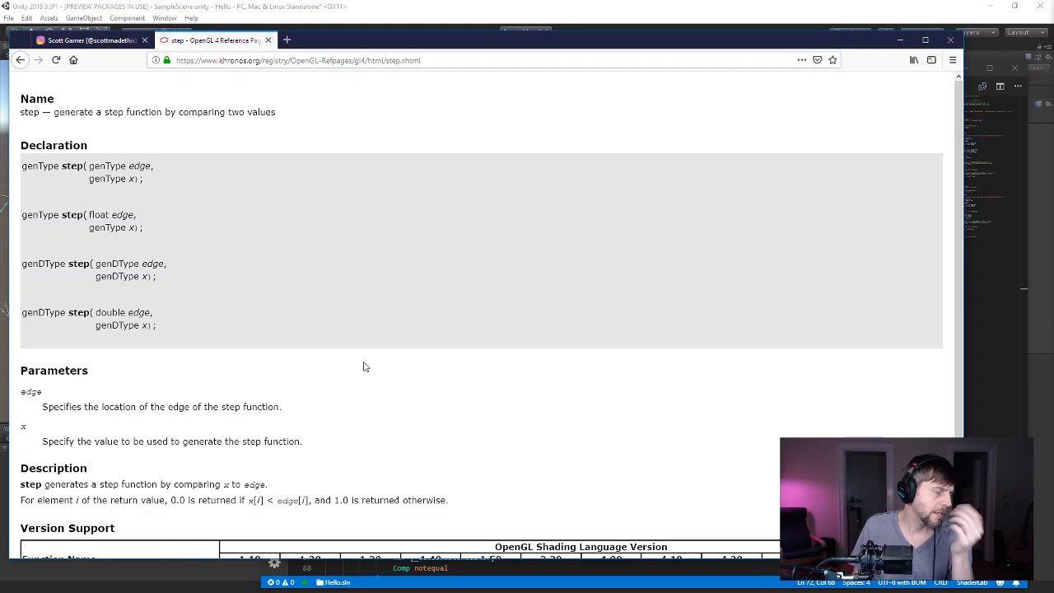
scroll(544, 384, "down", 3)
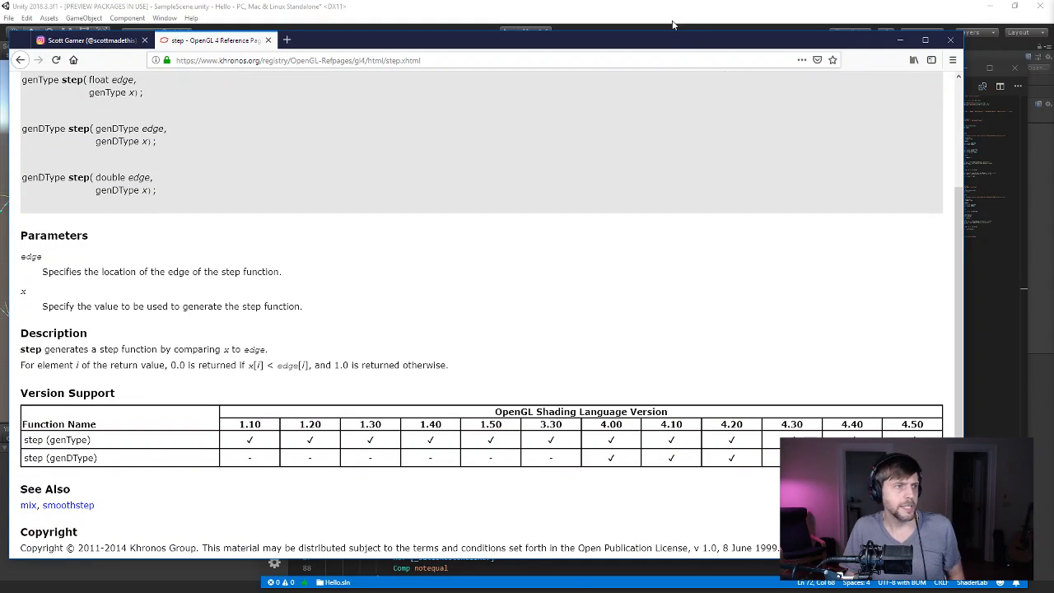
Switch to Visual Studio Code and comment out the ceil-based light calculation in the frag function of LitStencil.shader.
key("alt+Tab")
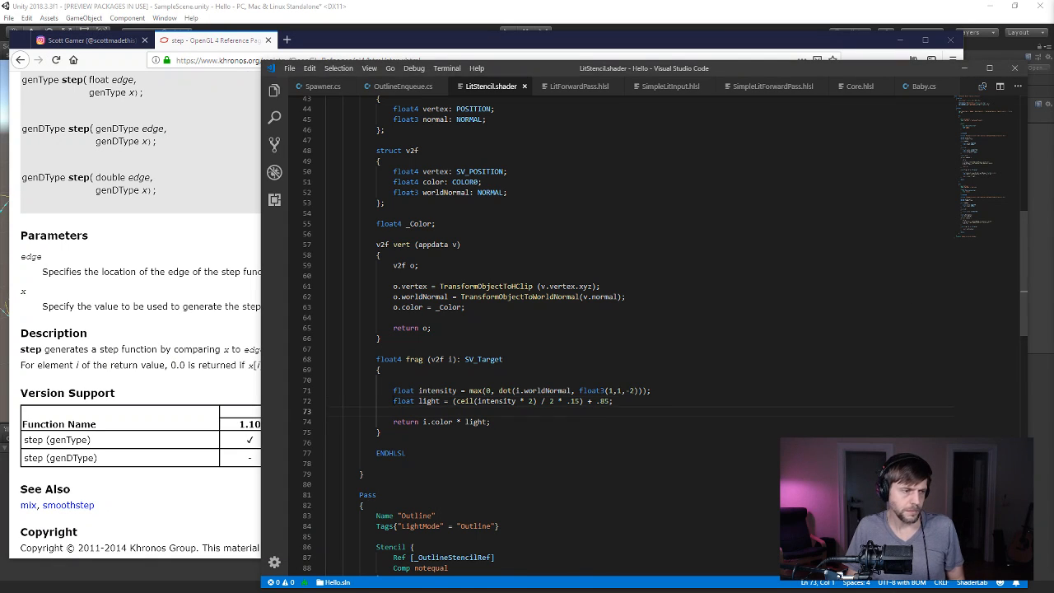
key("Up")
key("ctrl+slash")
key("End")
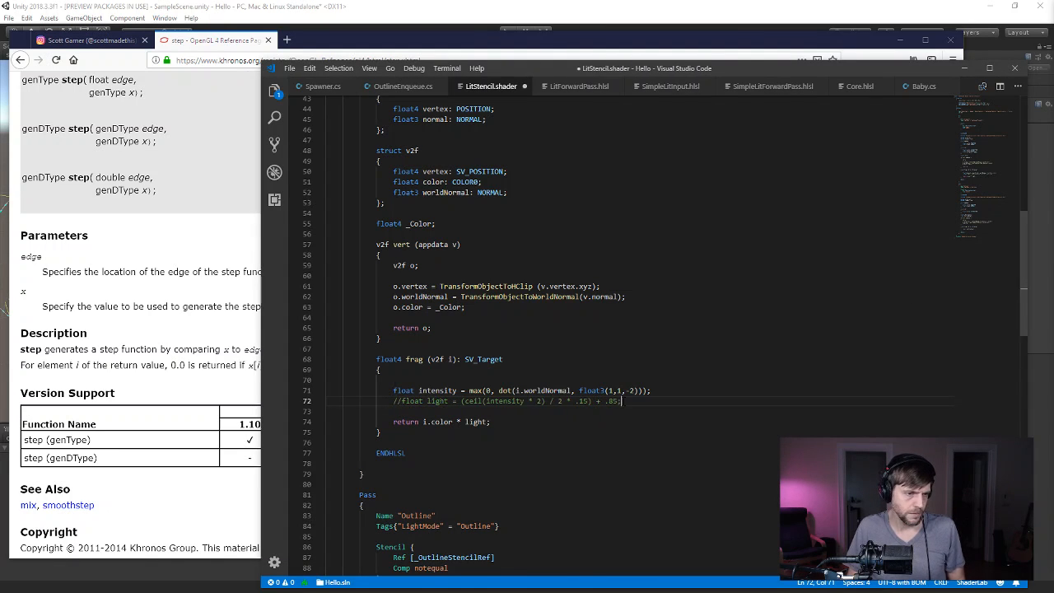
Add the line float light = step(.5, intensity); below the commented one, save the shader and check the result in Unity.
key("Return")
type("float light = step(")
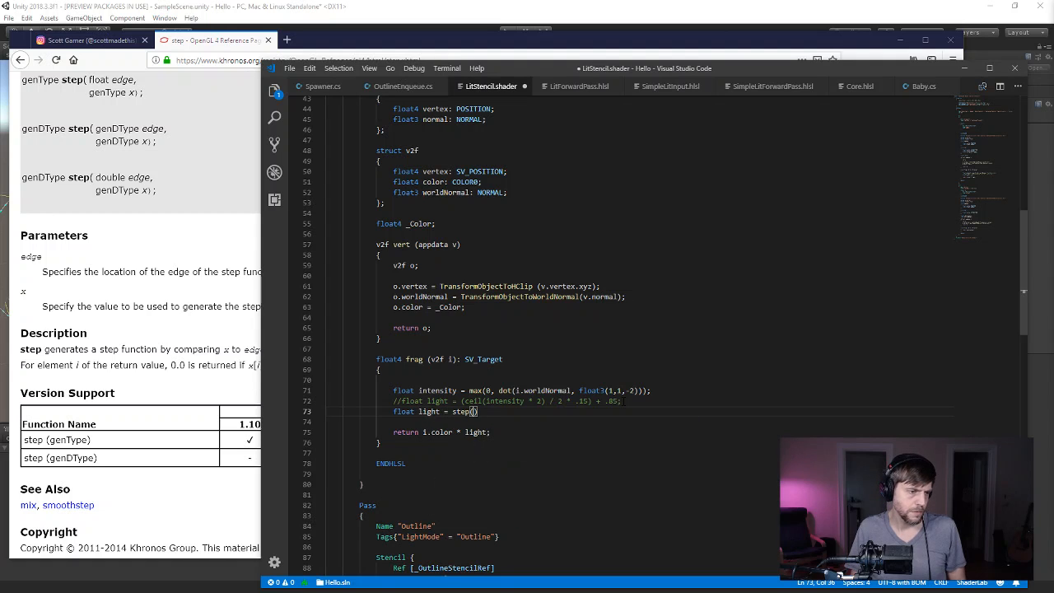
key("alt+Tab")
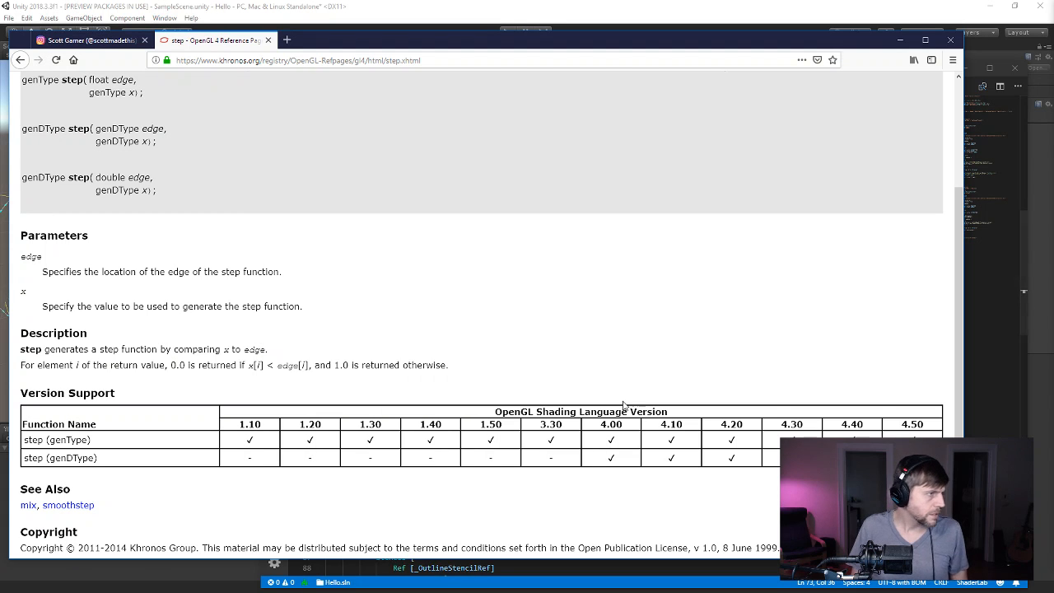
key("alt+Tab")
type(".5")
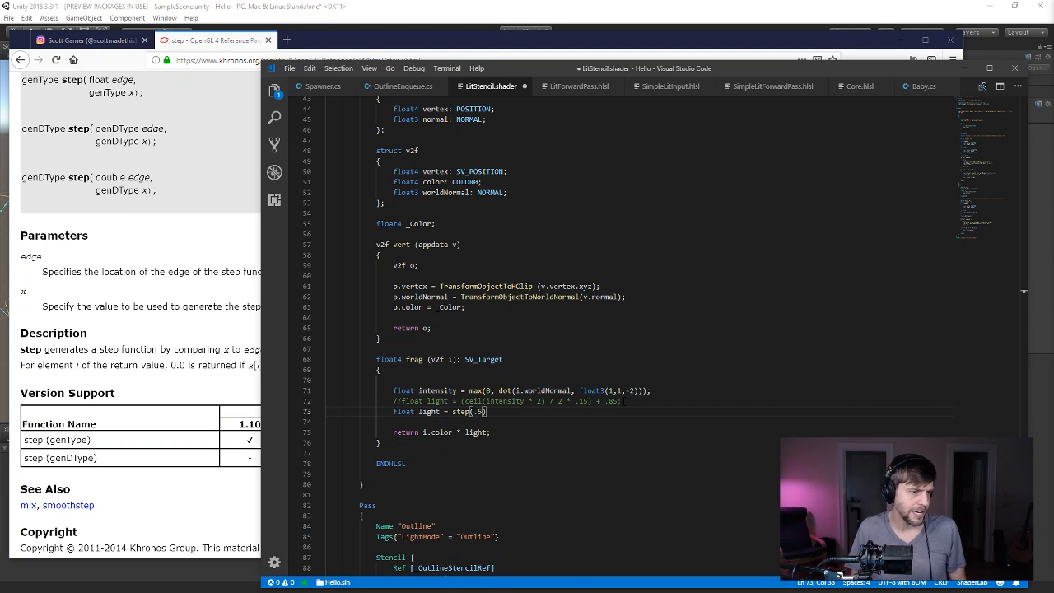
type(", intensity")
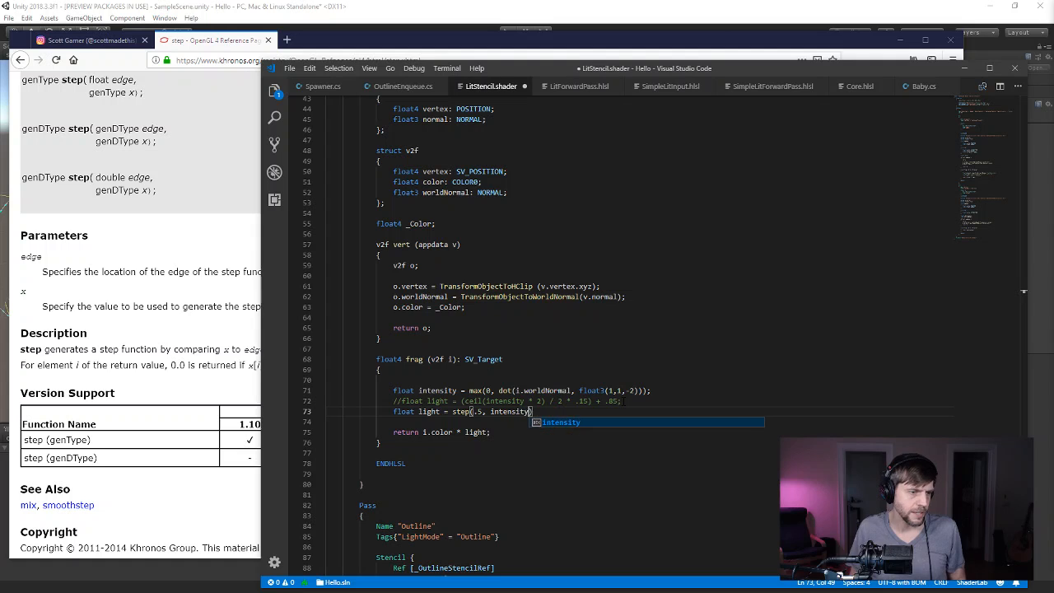
type(")")
key("alt+Tab")
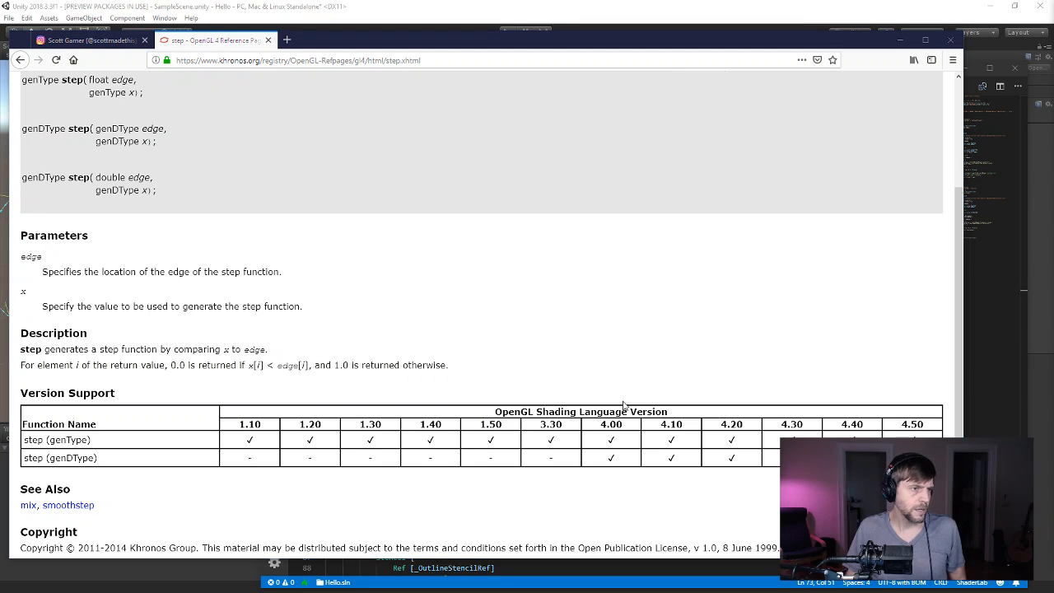
key("alt+Tab")
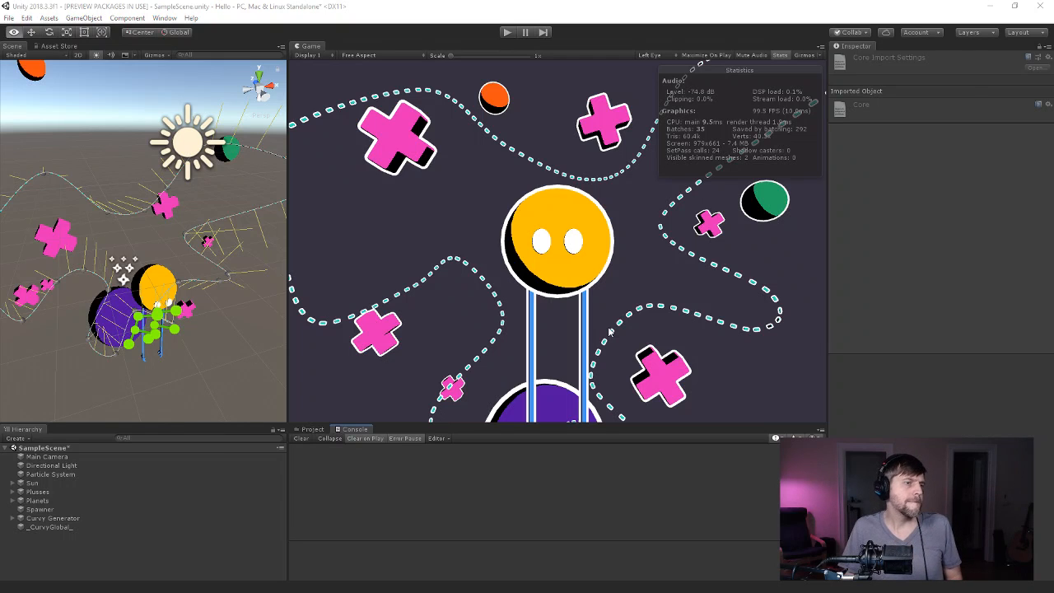
Change the light formula to (step(.5, intensity) * .25) + .75, save the shader and check the shadows in Unity.
key("alt+Tab")
key("alt+Tab")
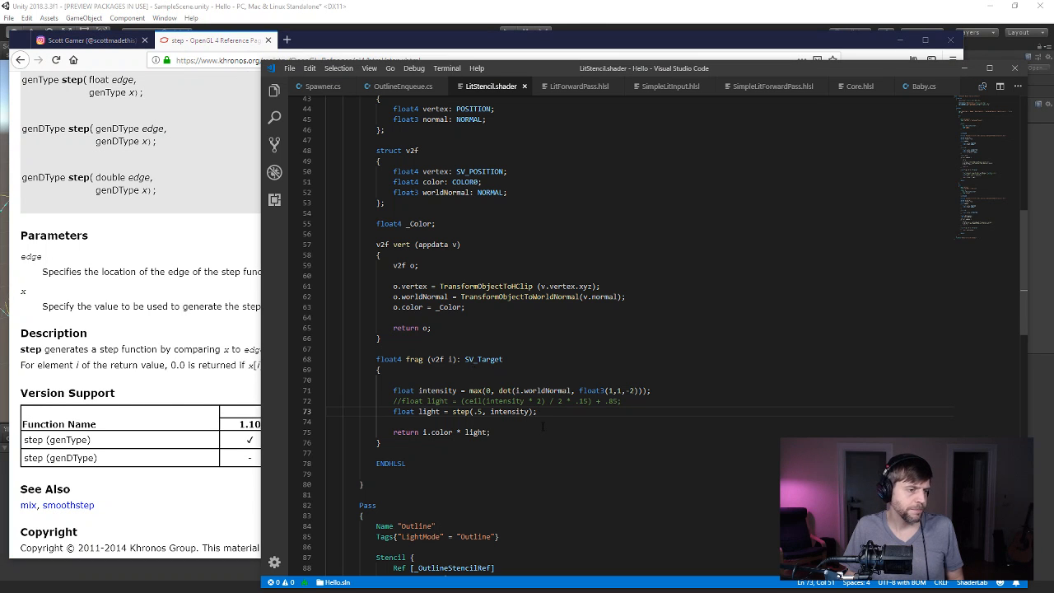
key("Left")
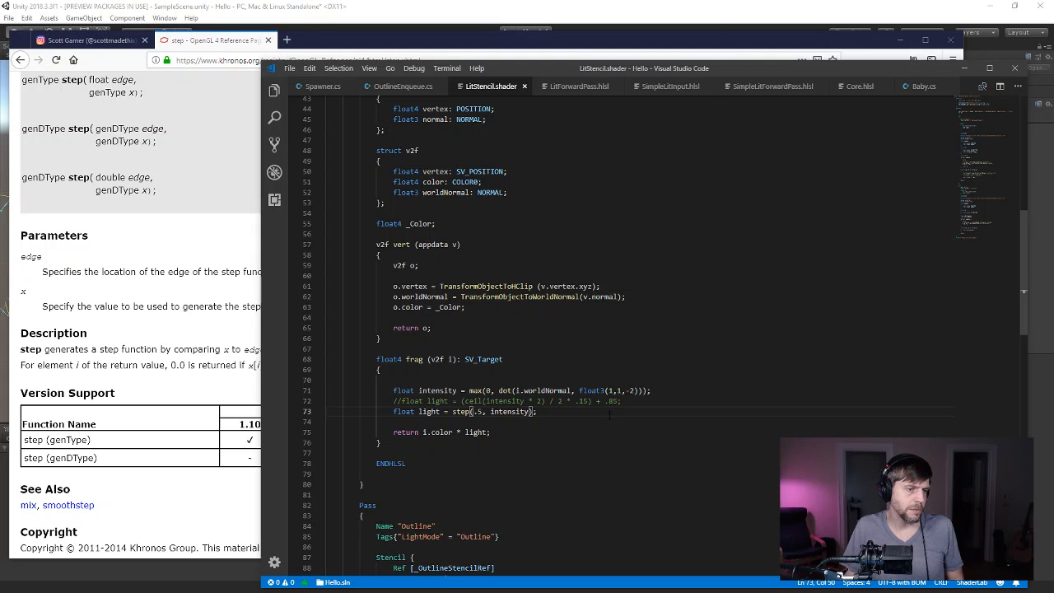
type("* .25")
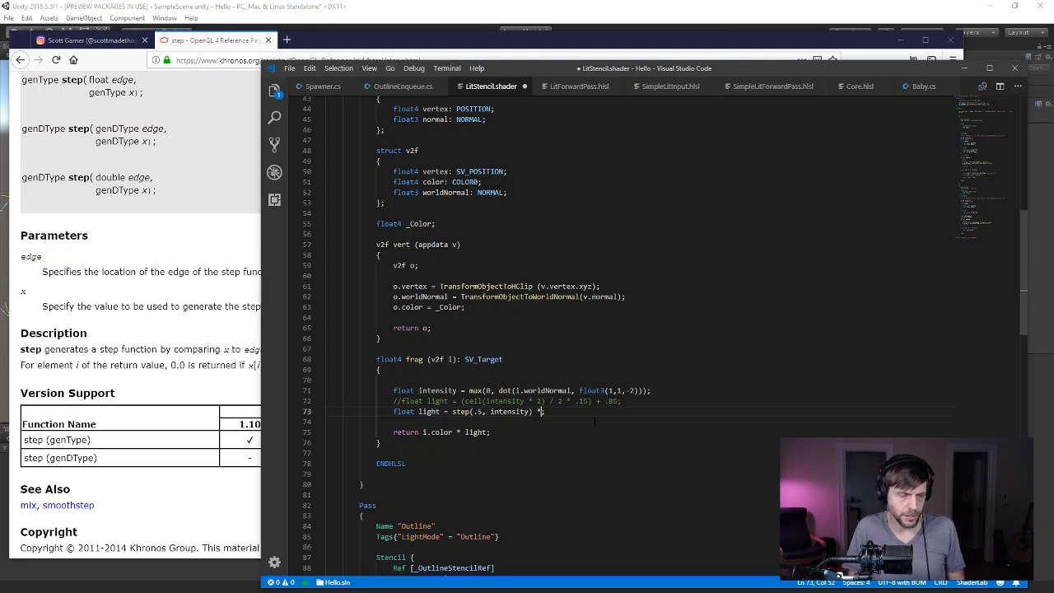
type(")")
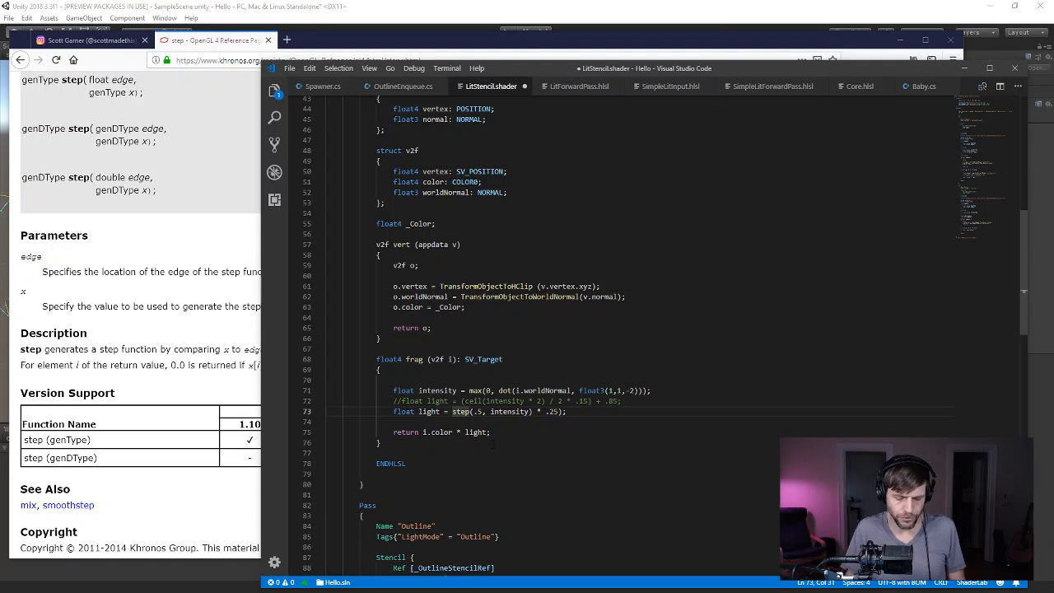
type("(")
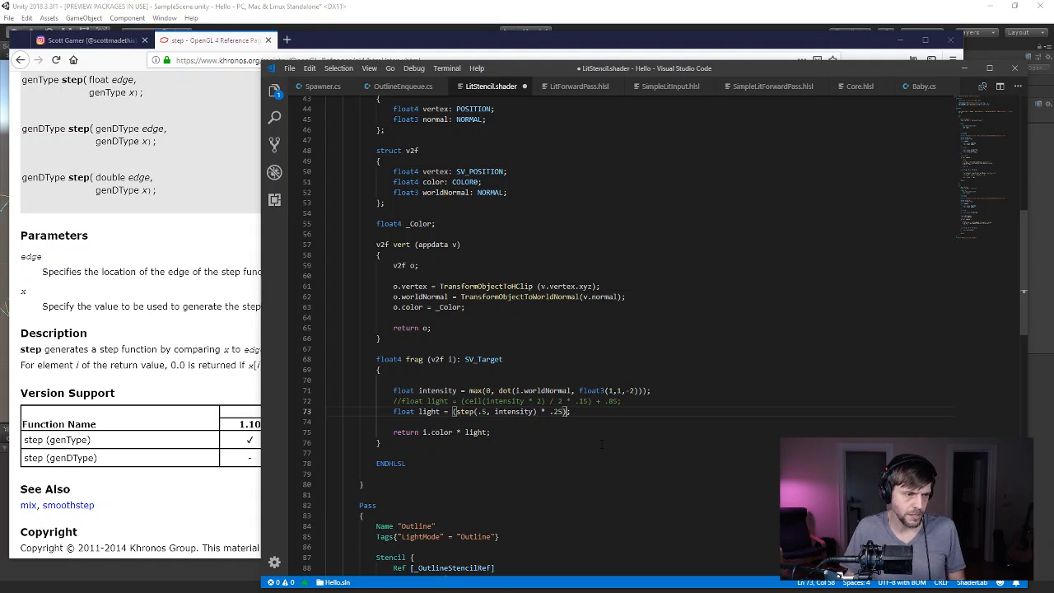
type(" + .75")
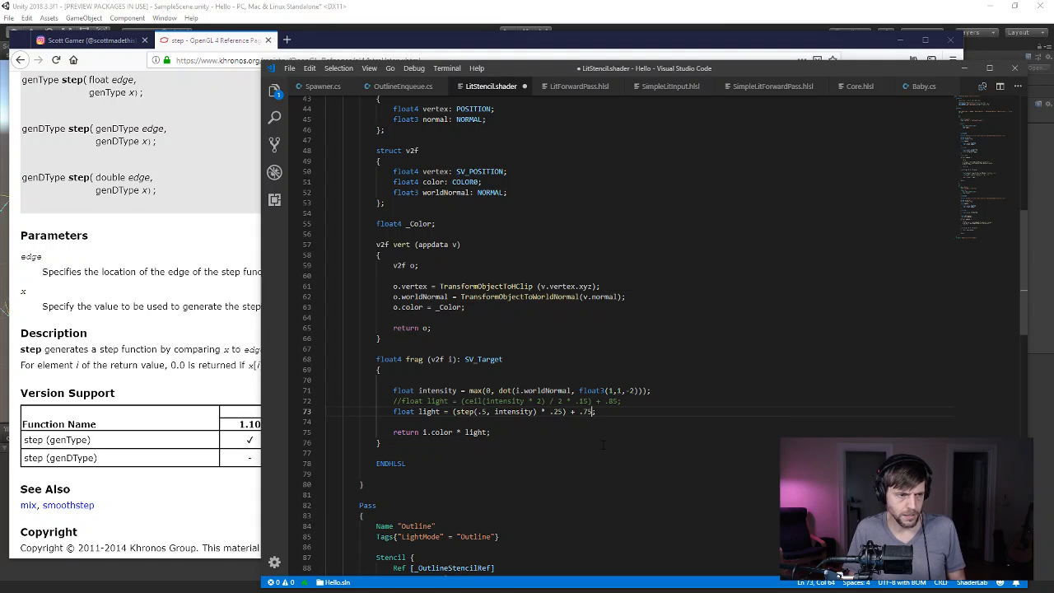
key("ctrl+s")
key("alt+Tab")
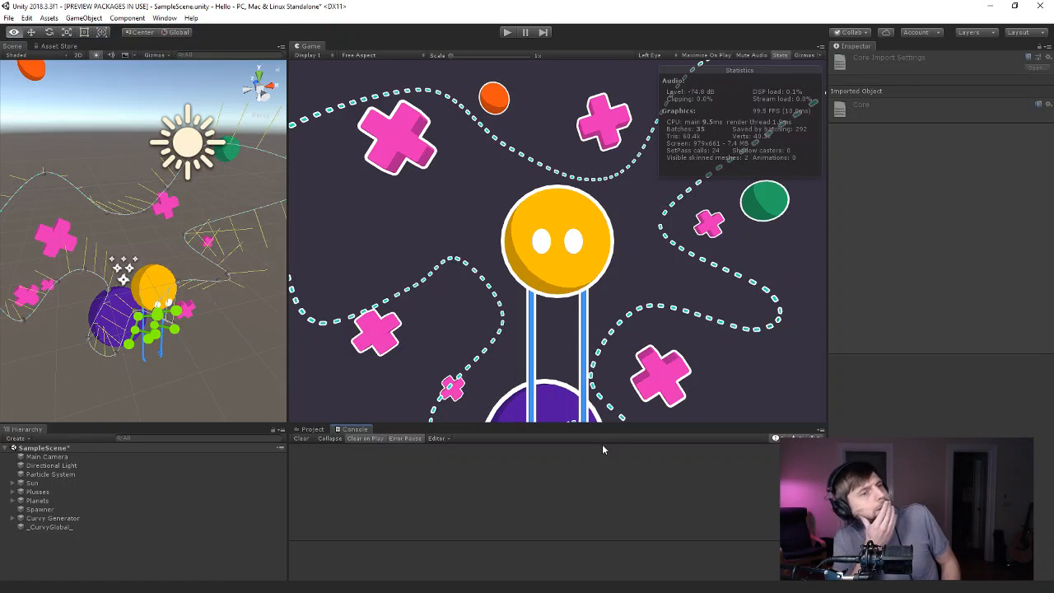
Set the light formula's multiplier to .2 and its offset to .8, and check the shadows in Unity.
key("alt+Tab")
key("alt+Tab")
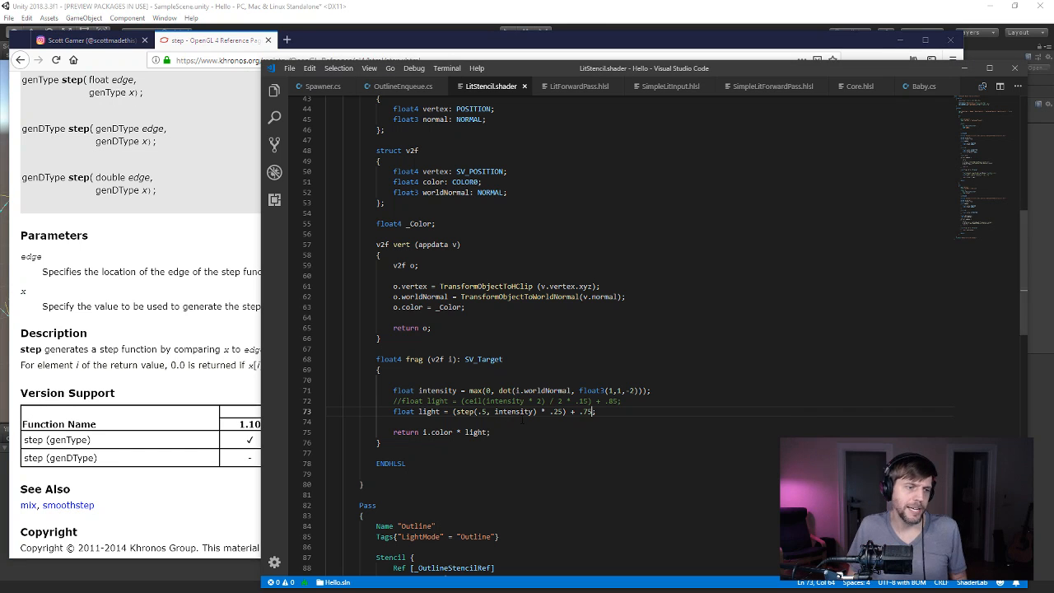
key("BackSpace")
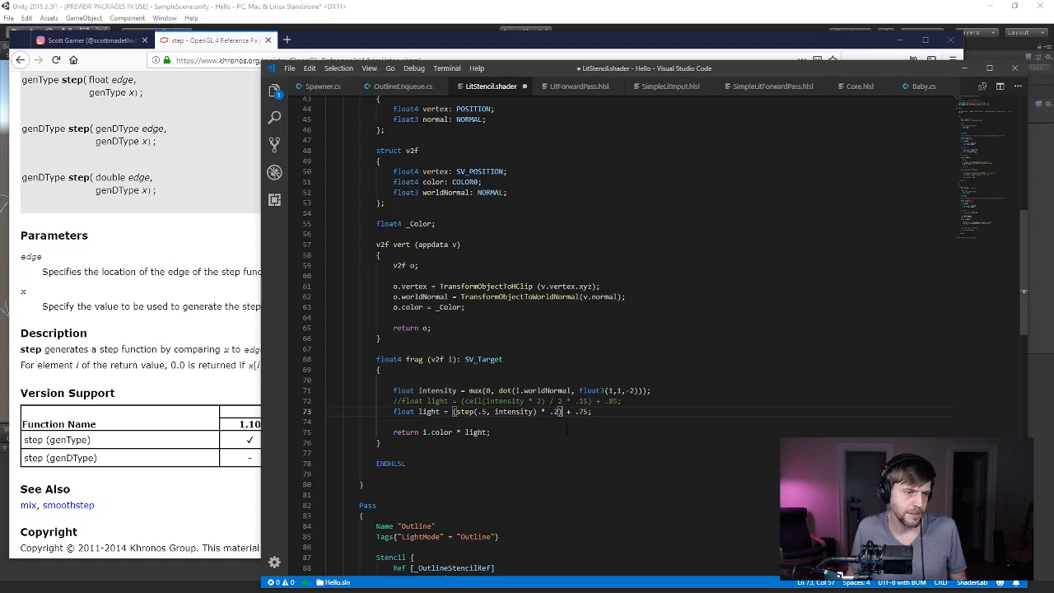
key("Right")
key("Right")
key("Right")
key("Right")
key("BackSpace")
key("BackSpace")
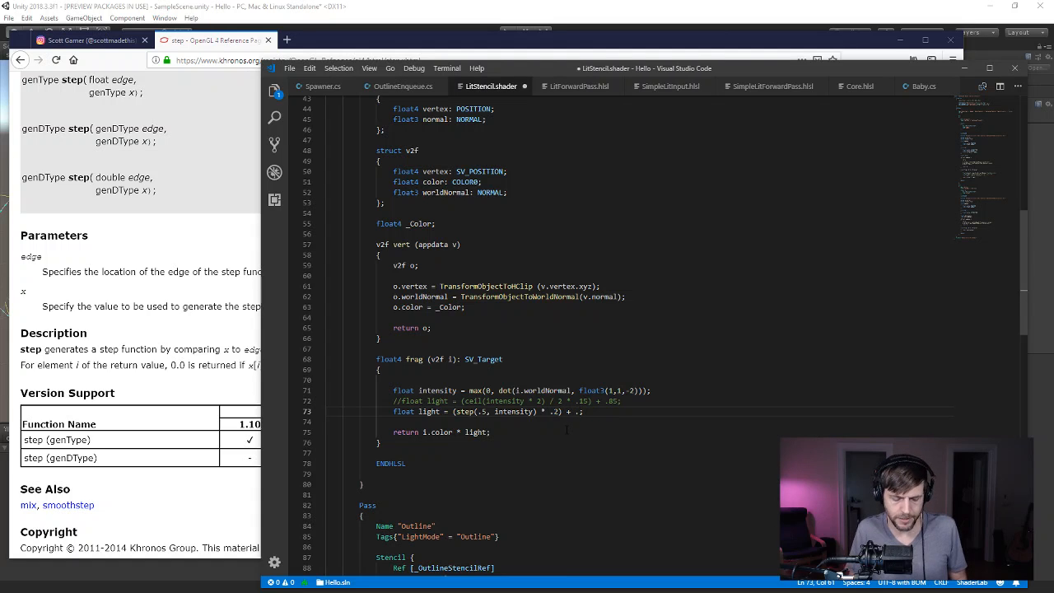
type("8")
key("alt+Tab")
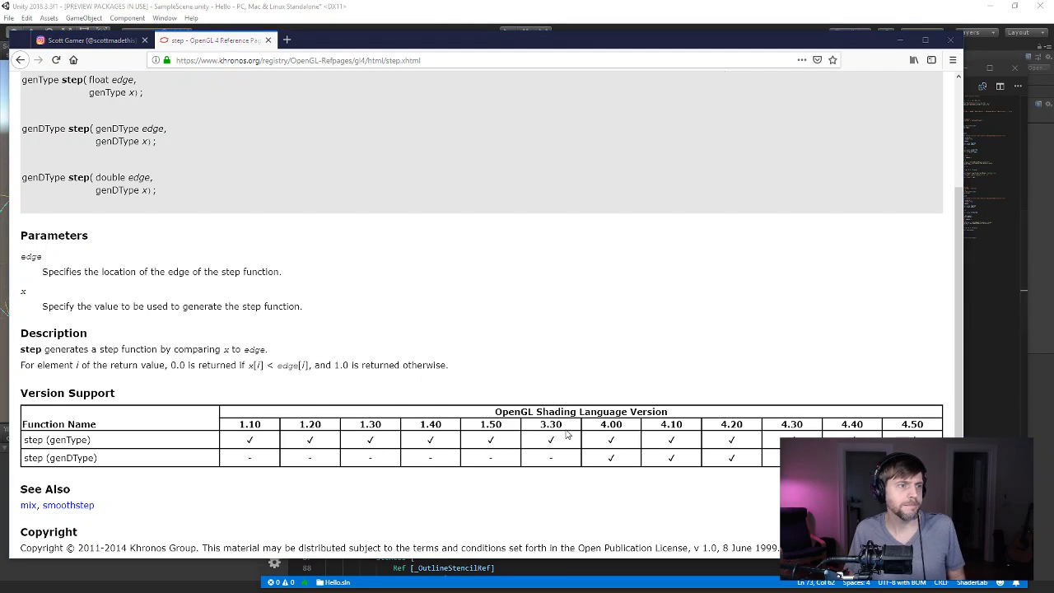
key("alt+Tab")
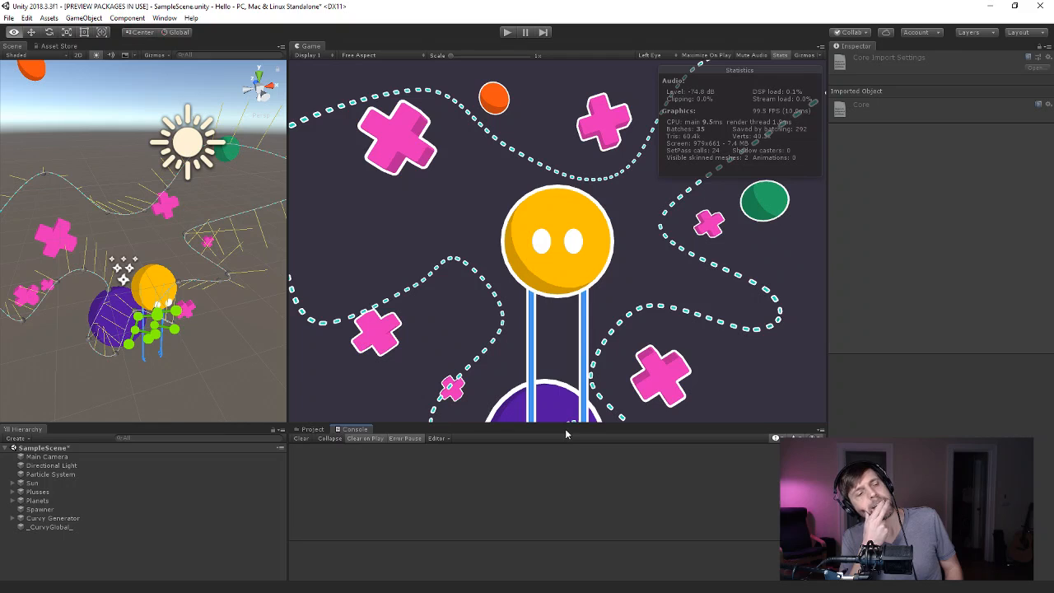
Set the light formula's offset to .9 and its multiplier to .1, save the shader and check the shadows in Unity.
key("alt+Tab")
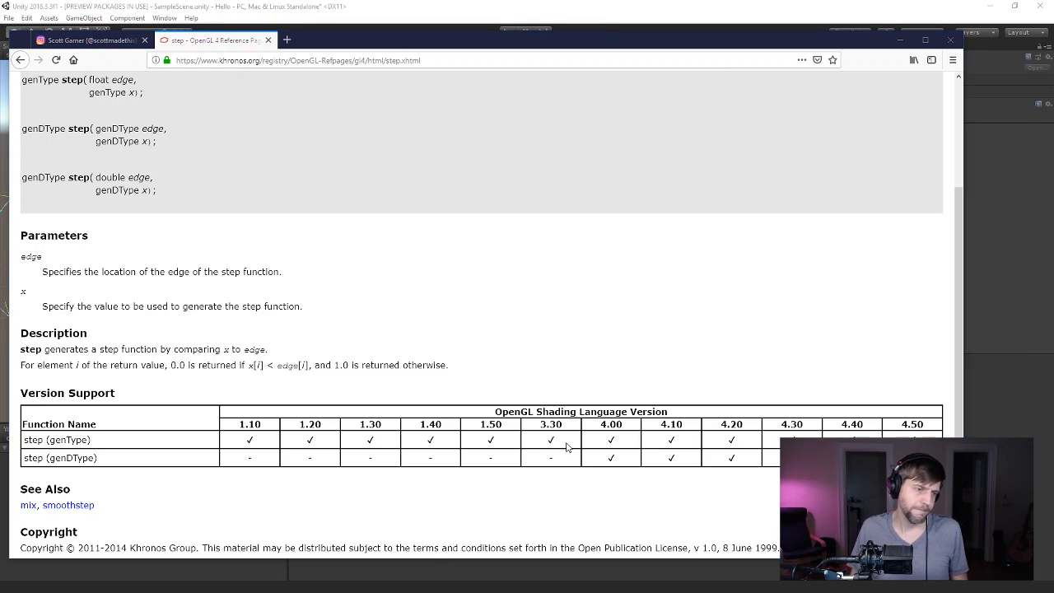
key("alt+Tab")
key("BackSpace")
type("9")
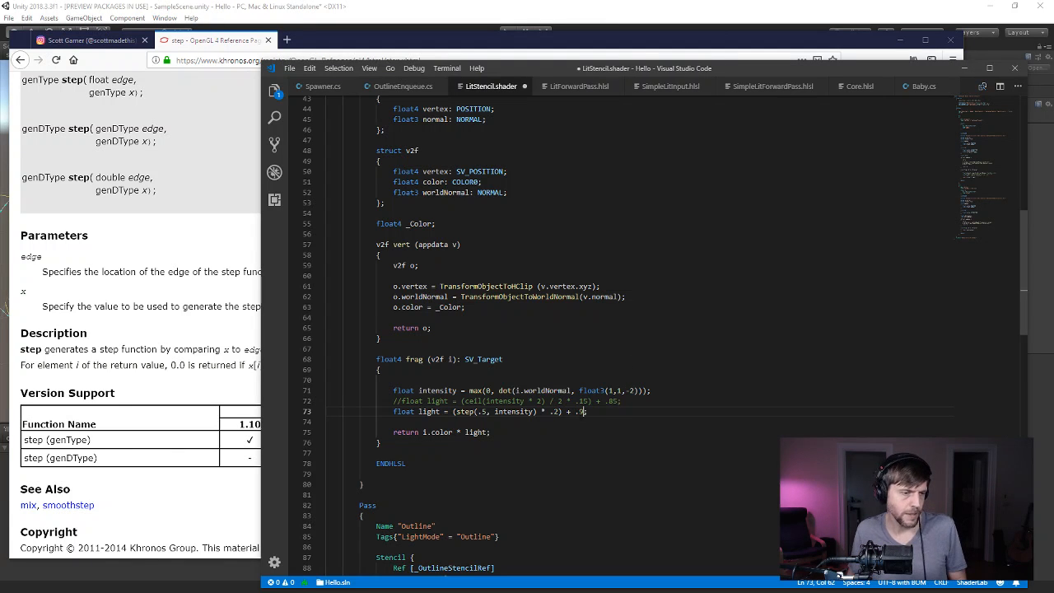
key("Left")
key("Left")
key("Left")
key("Left")
key("Left")
key("Left")
key("ctrl+s")
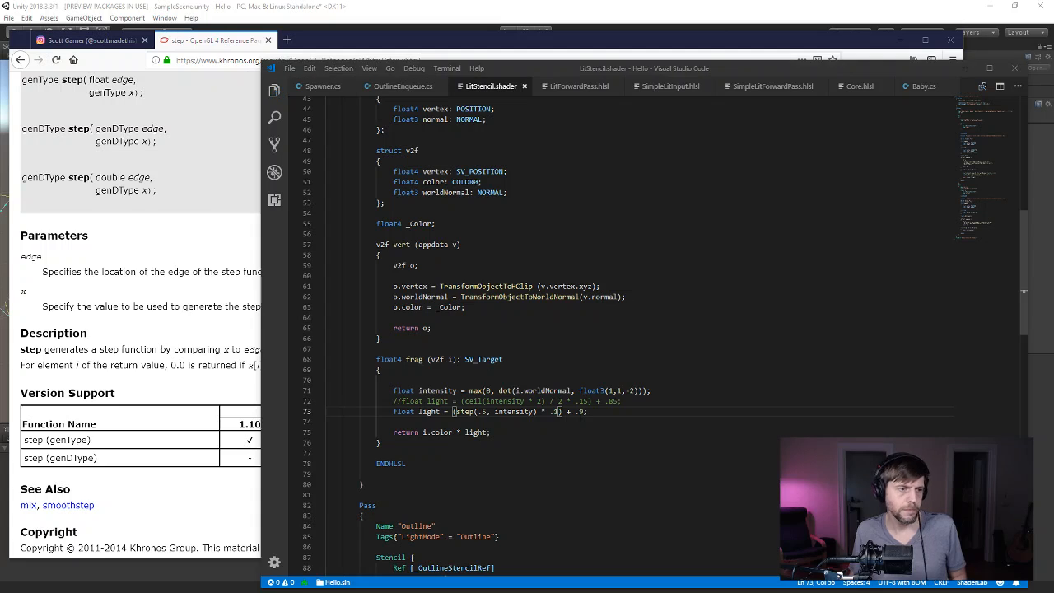
key("alt+Tab")
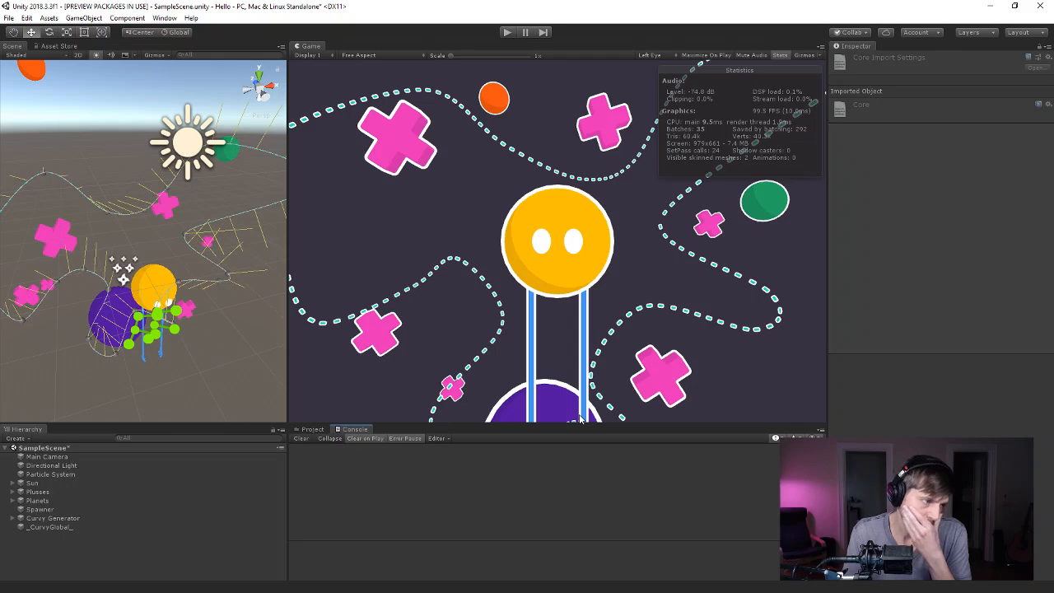
Play the scene with the Game view maximized to inspect the shading, and stop playback.
left_click(505, 33)
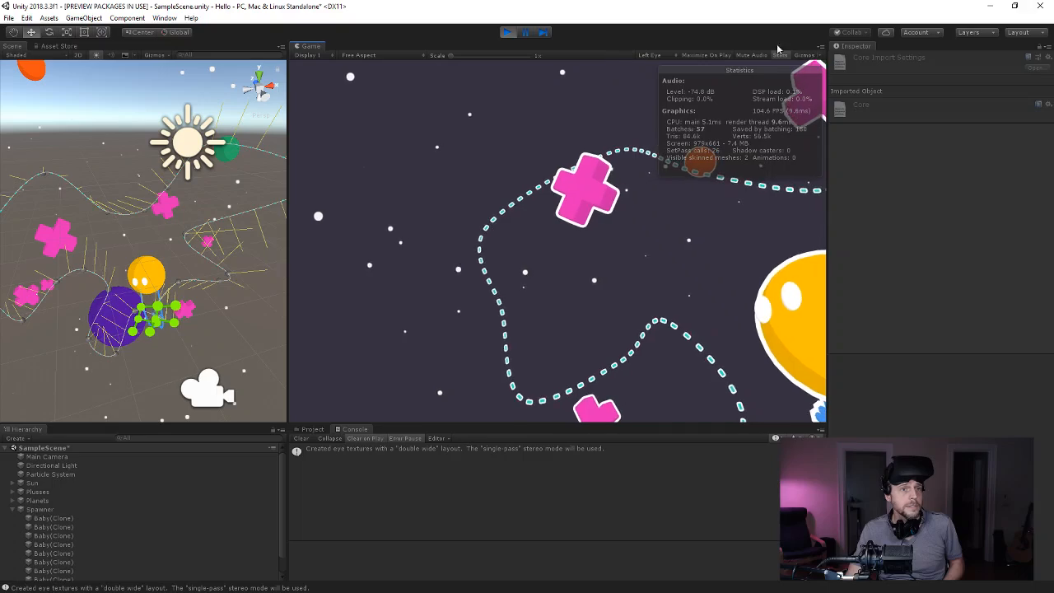
left_click(823, 51)
left_click(848, 82)
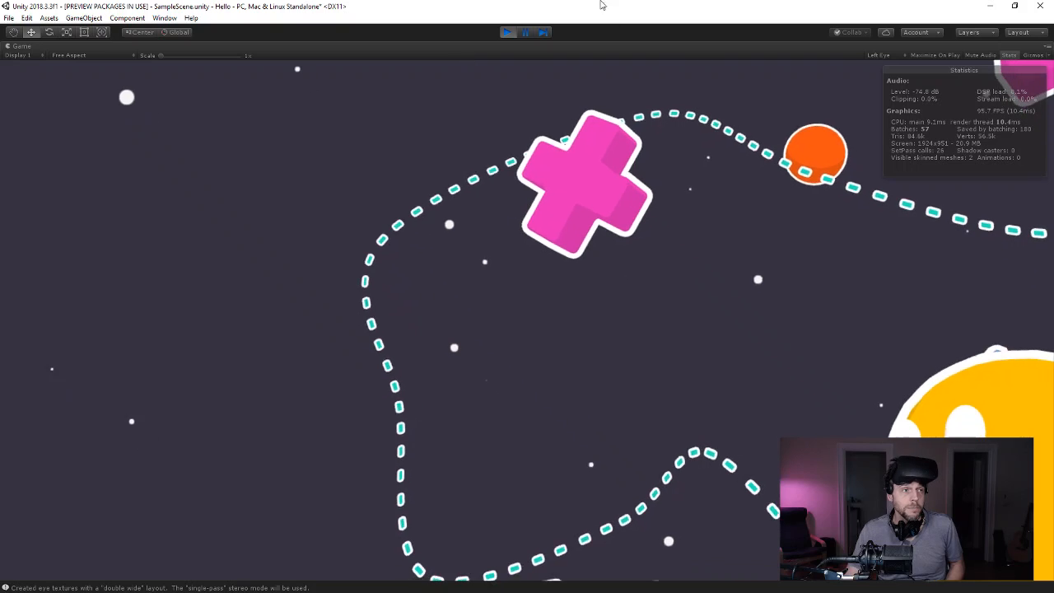
left_click(503, 35)
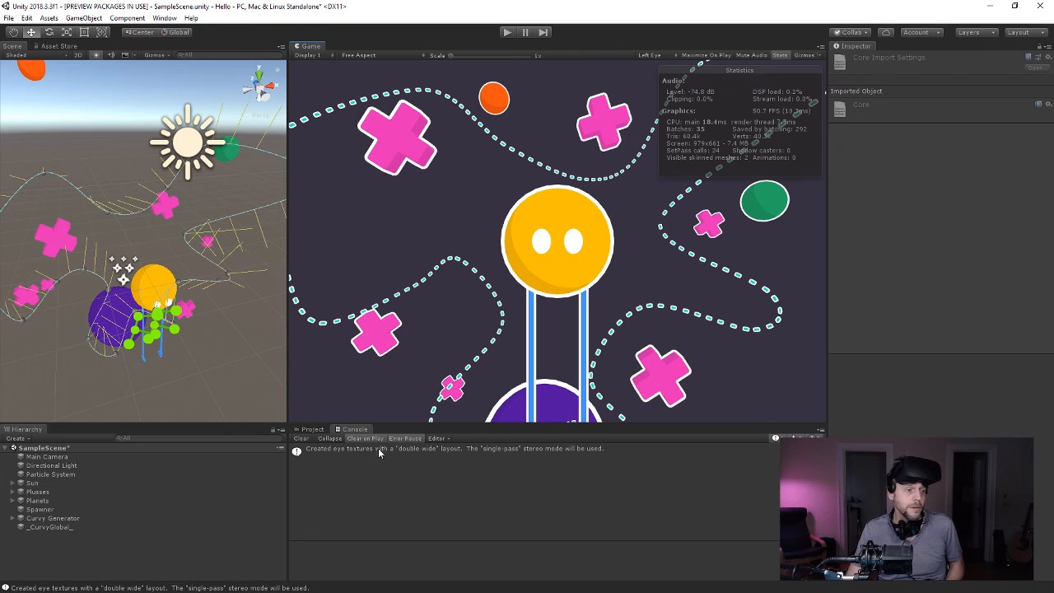
Set the Baby material's Outline Stencil Ref to 6, and test the change by playing and stopping the scene.
left_click(310, 429)
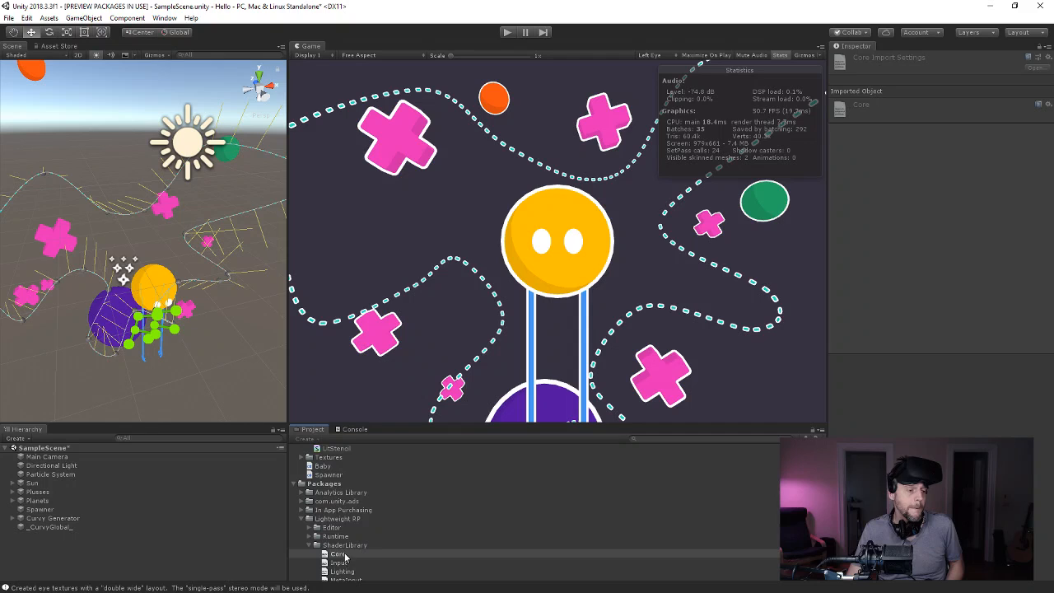
scroll(327, 476, "up", 5)
scroll(336, 506, "up", 5)
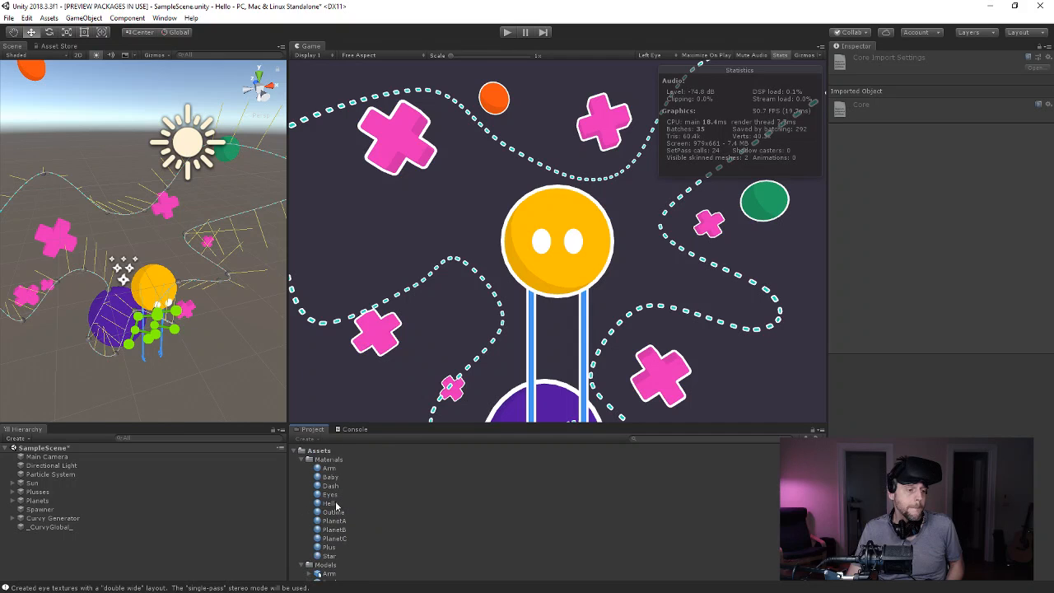
left_click(330, 477)
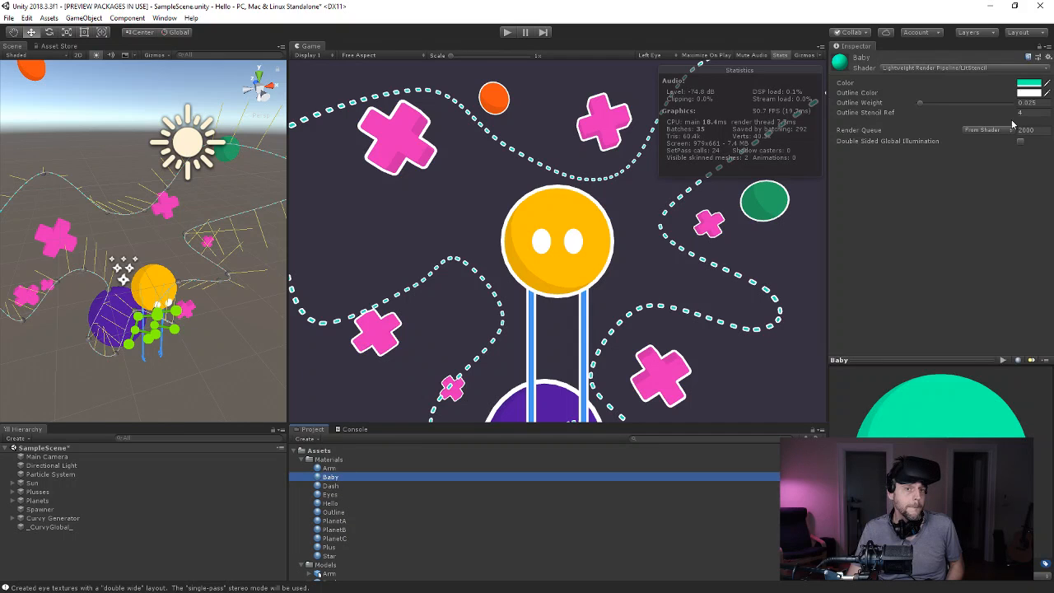
left_click(1025, 113)
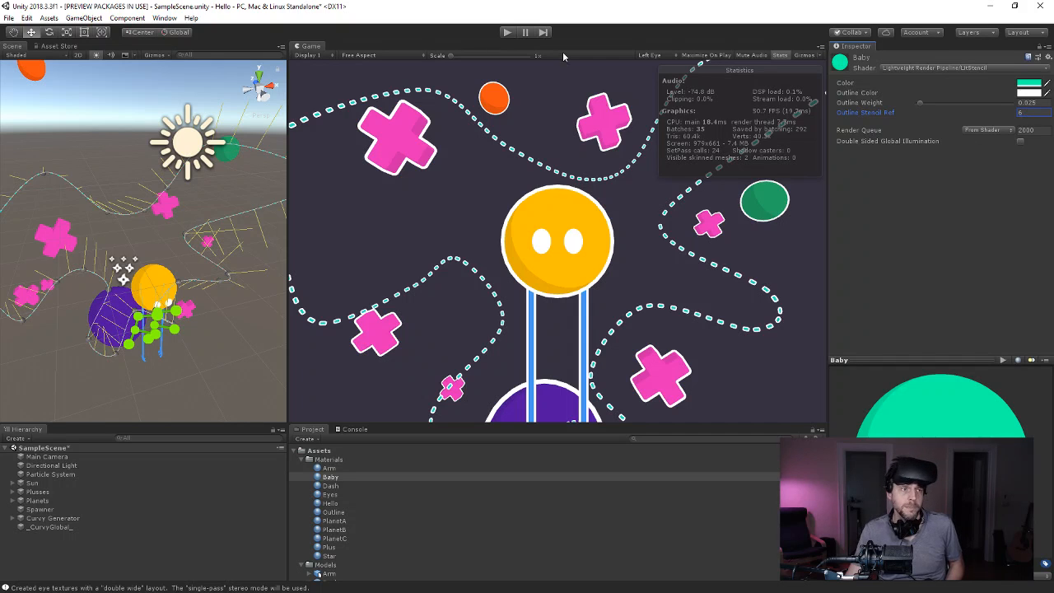
left_click(501, 30)
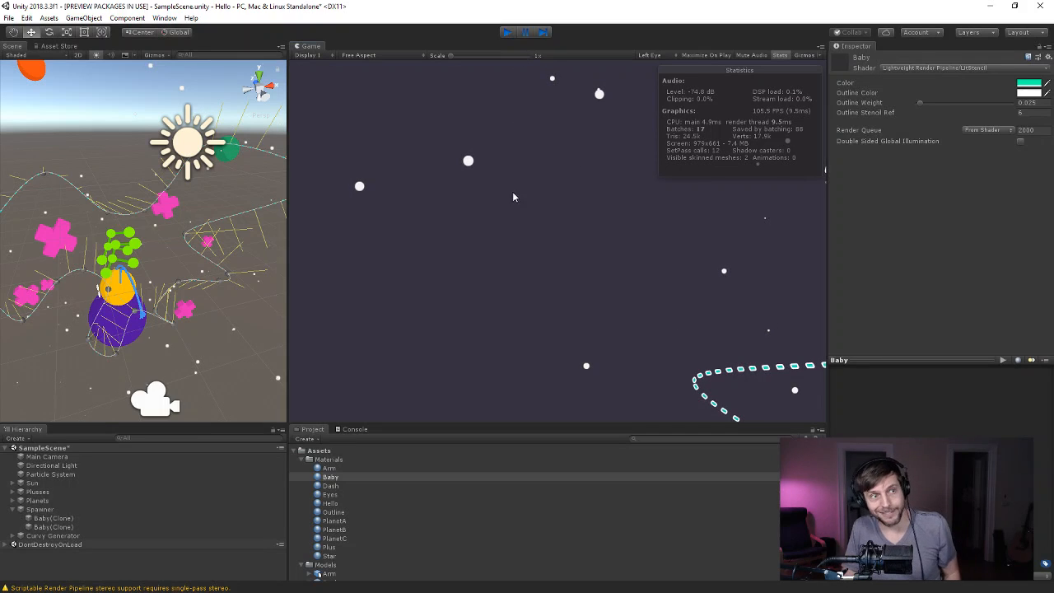
key("ctrl+p")
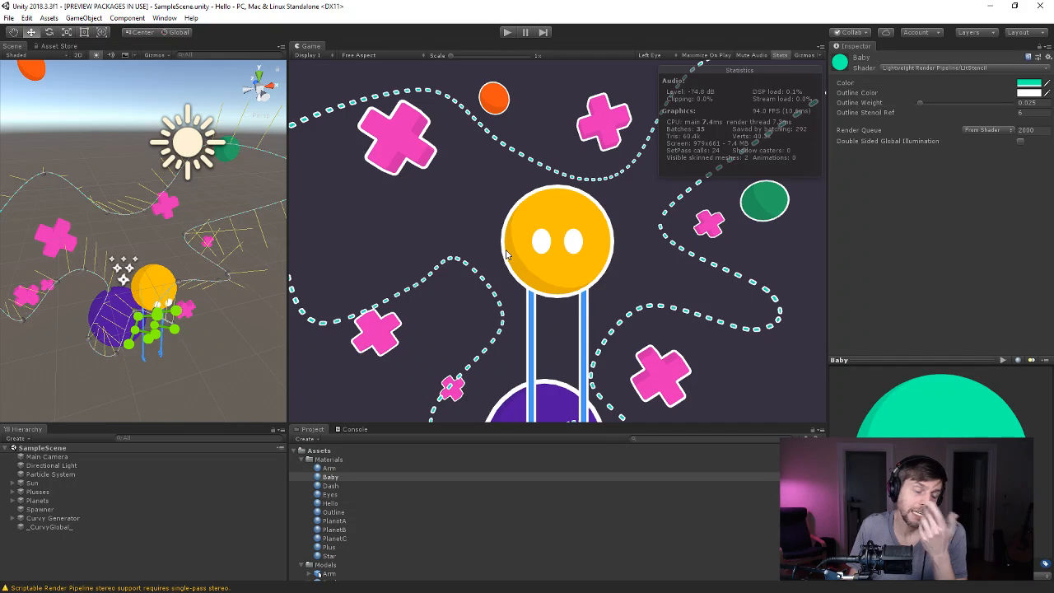
Try a .05 multiplier and .95 offset in the shader's light formula, view it in Unity, and restore .1 and .9.
key("alt+Tab")
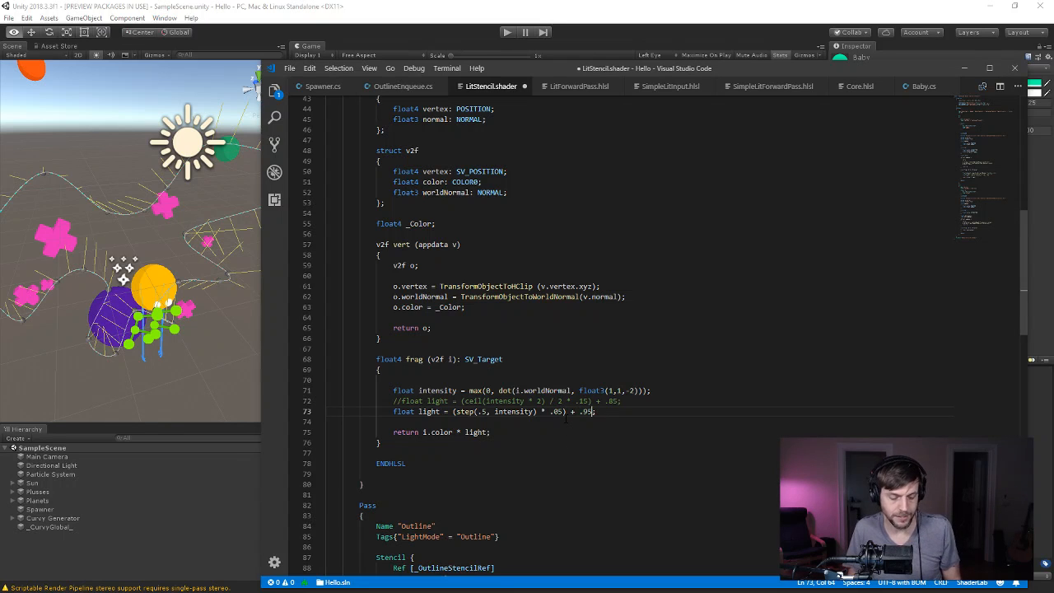
key("alt+Tab")
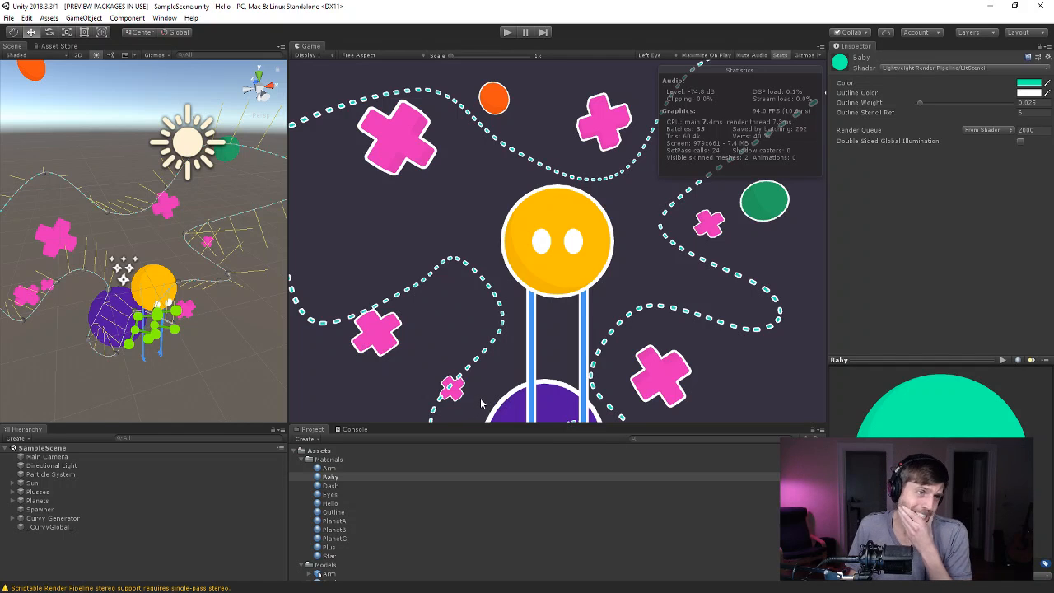
key("alt+Tab")
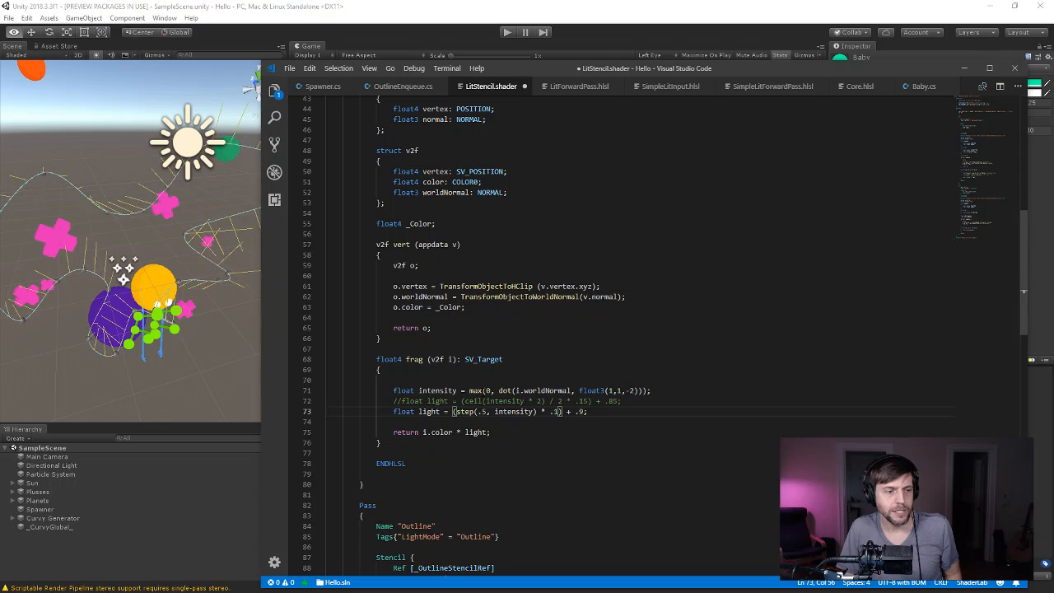
key("alt+Tab")
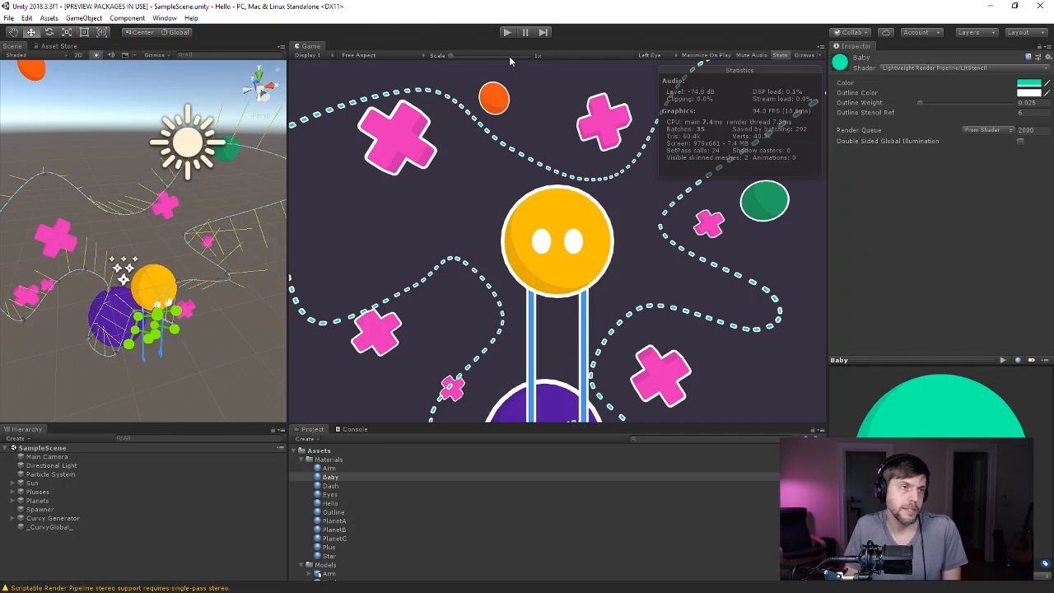
Maximize the Game view to examine the cel-shaded scene at full size.
left_click_drag(512, 57, 368, 60)
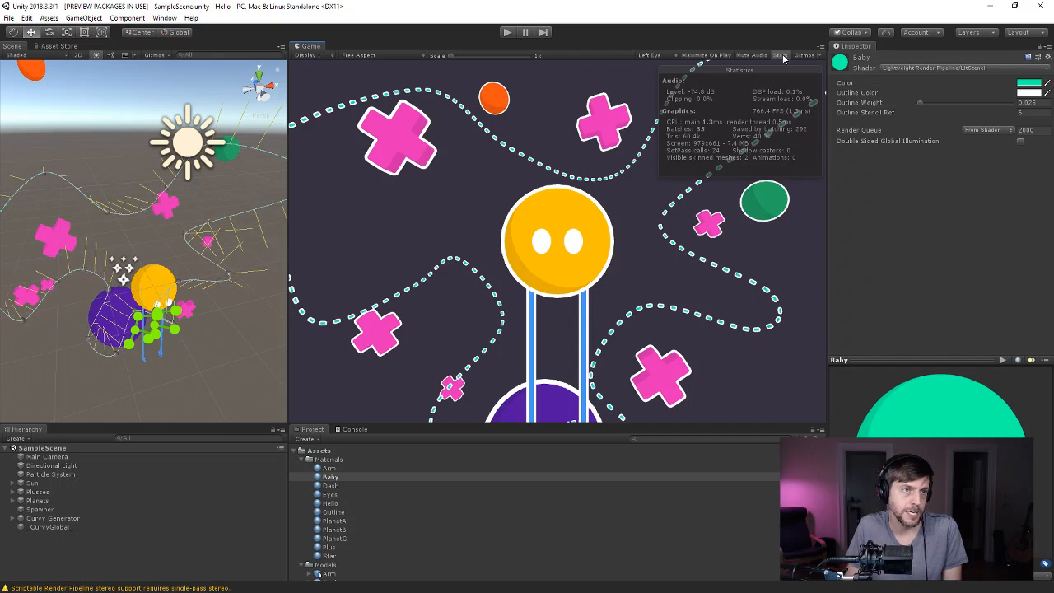
left_click(822, 47)
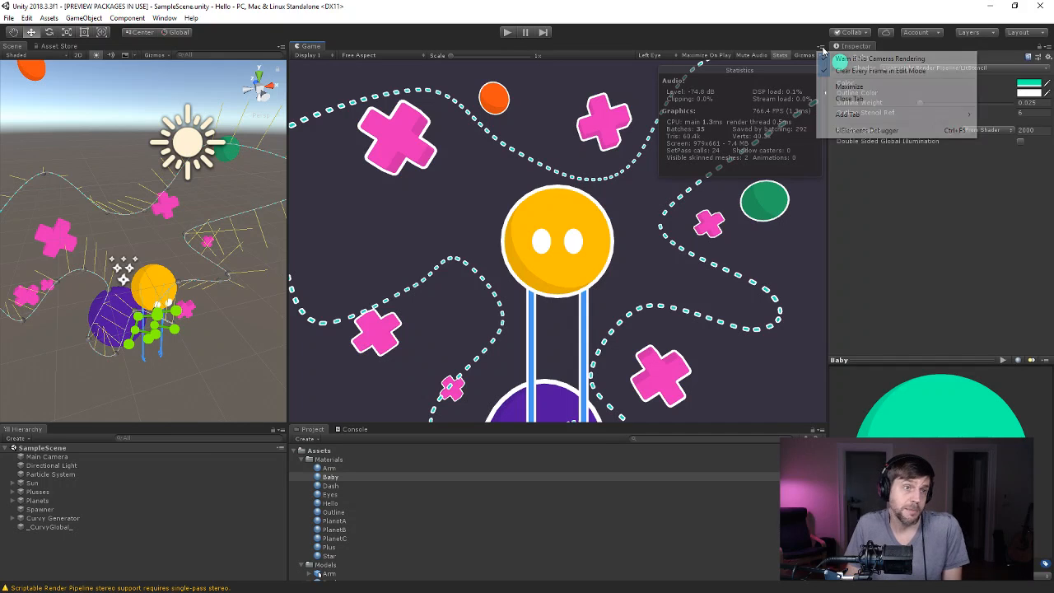
left_click(839, 86)
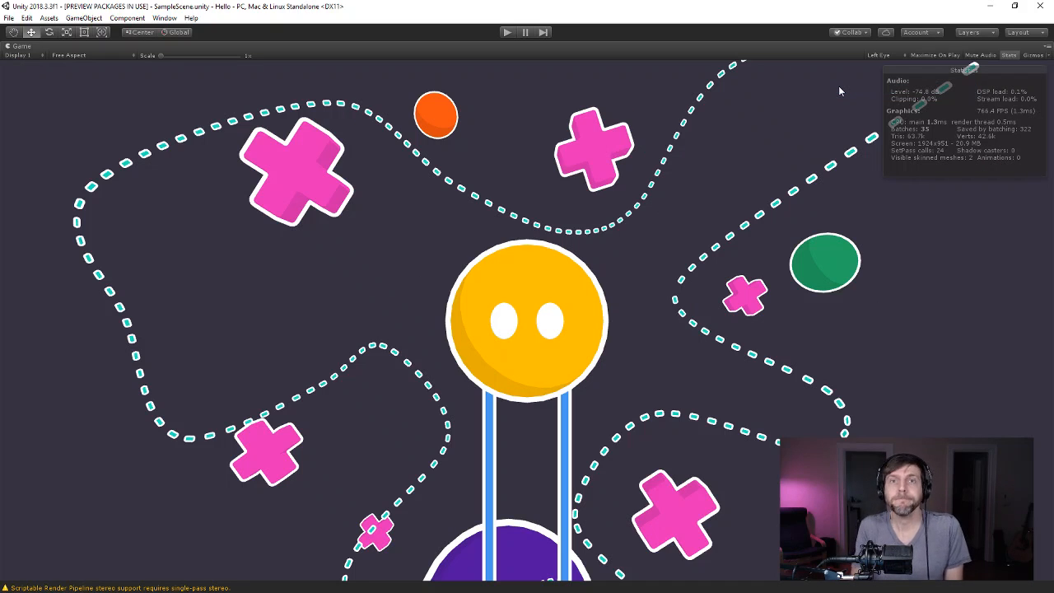